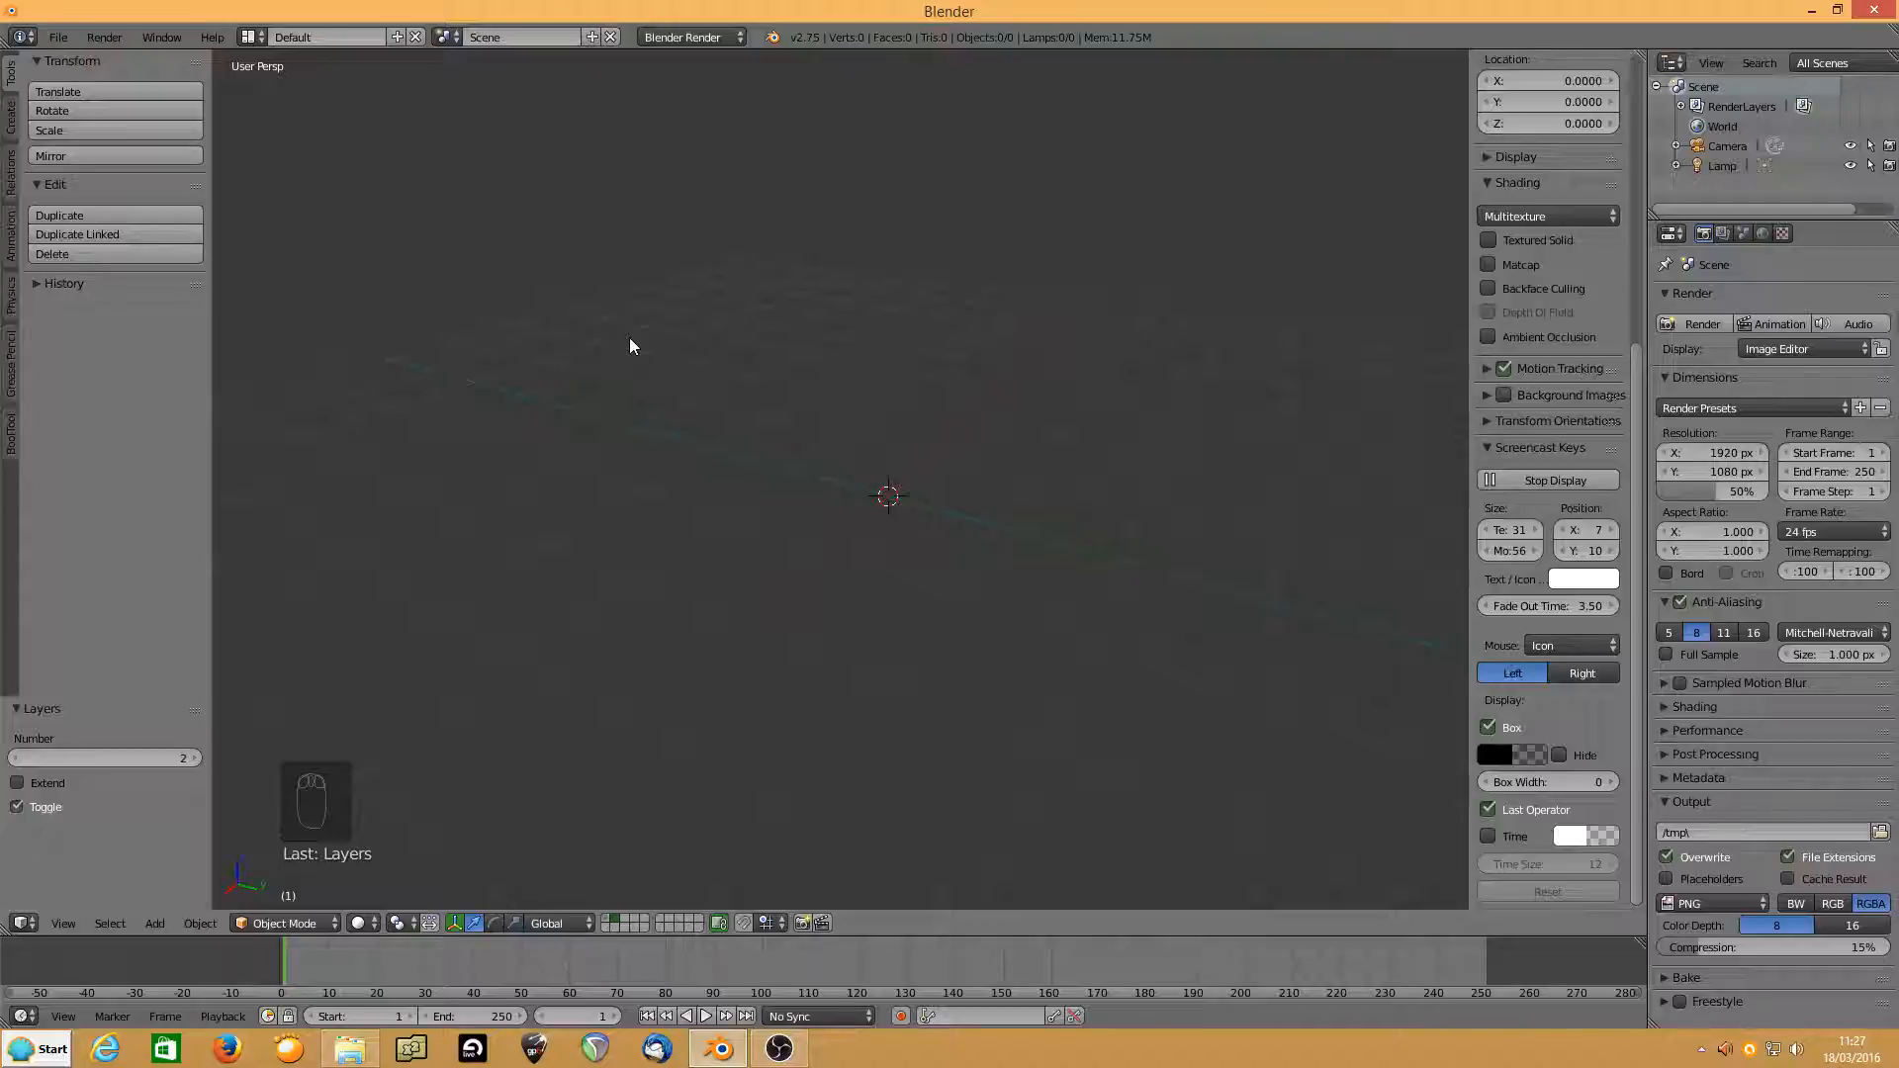
Add a cube mesh at the world origin and move it about -2.77 units along the Y axis.
key(shift+a)
mouse_move(630, 340)
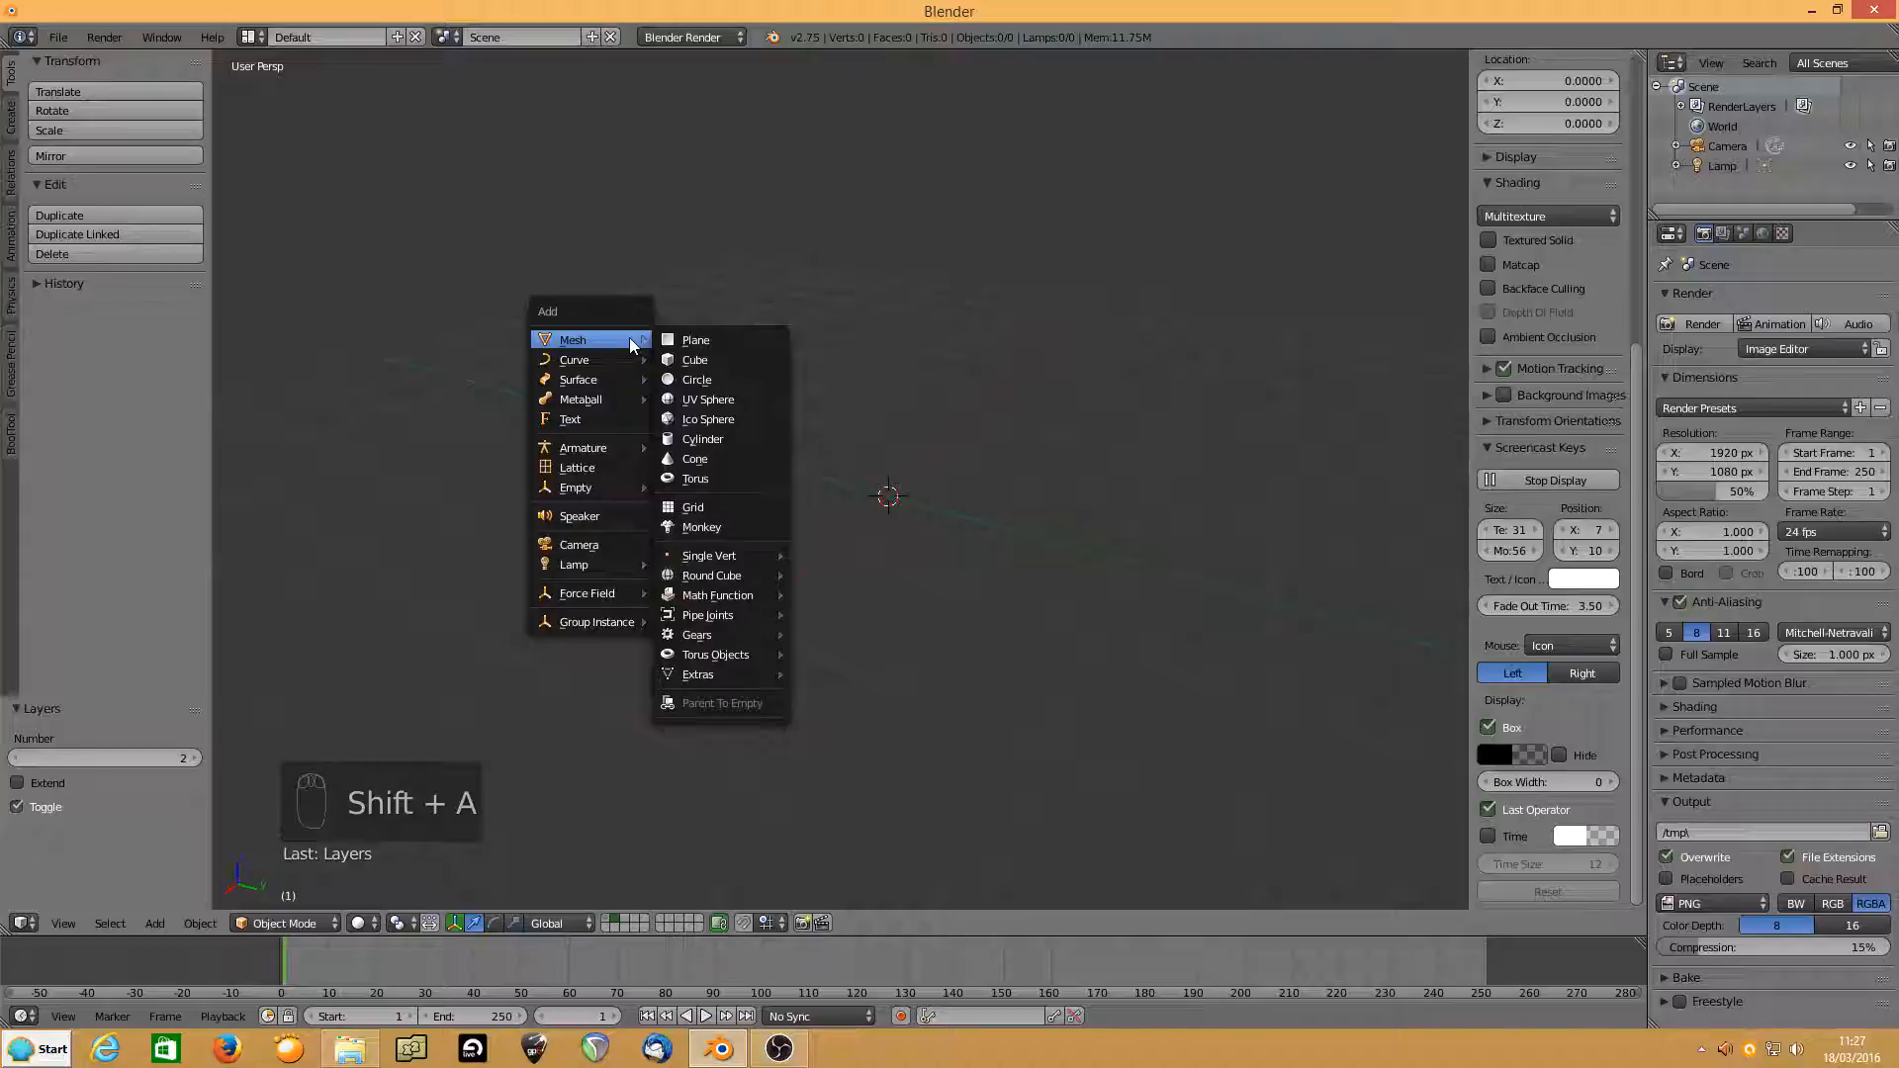
click(663, 359)
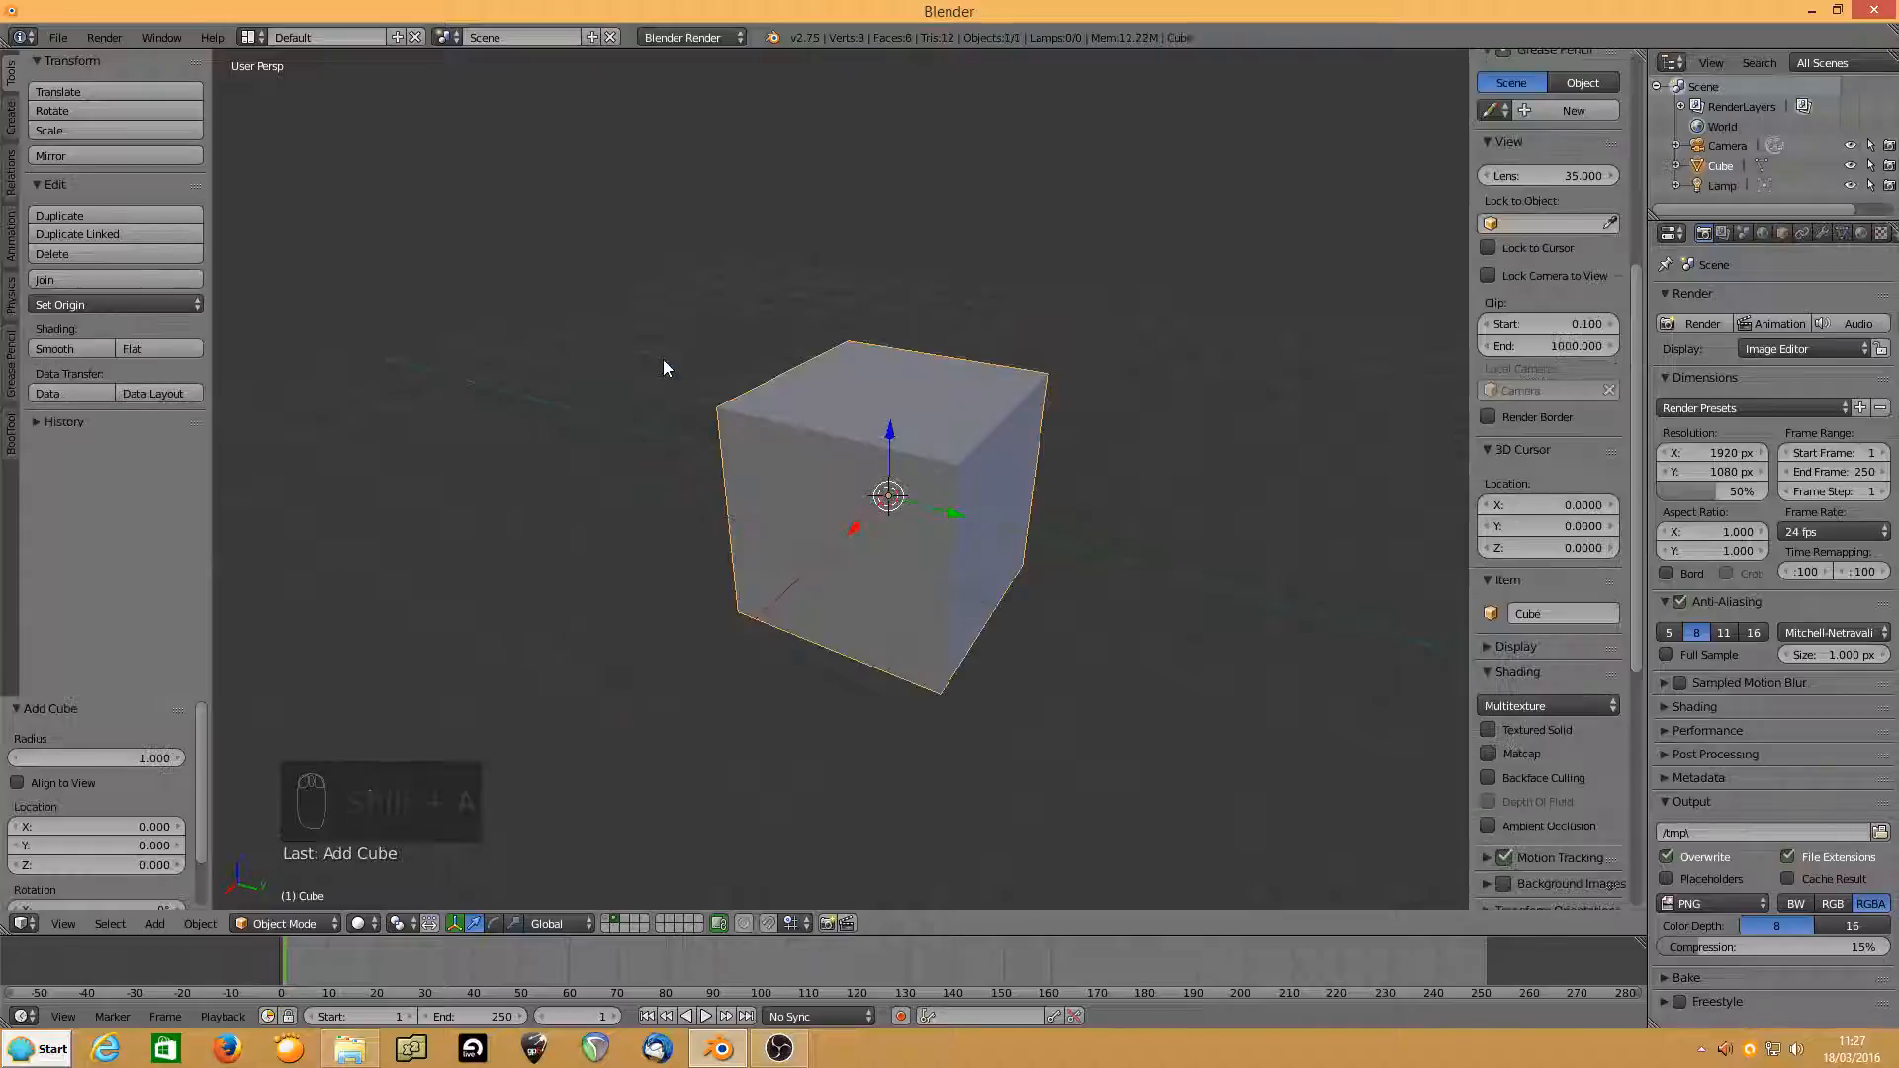
drag(959, 513, 726, 460)
Add a UV sphere beside the cube and move it about 0.48 units along the Y axis.
key(shift+a)
mouse_move(727, 467)
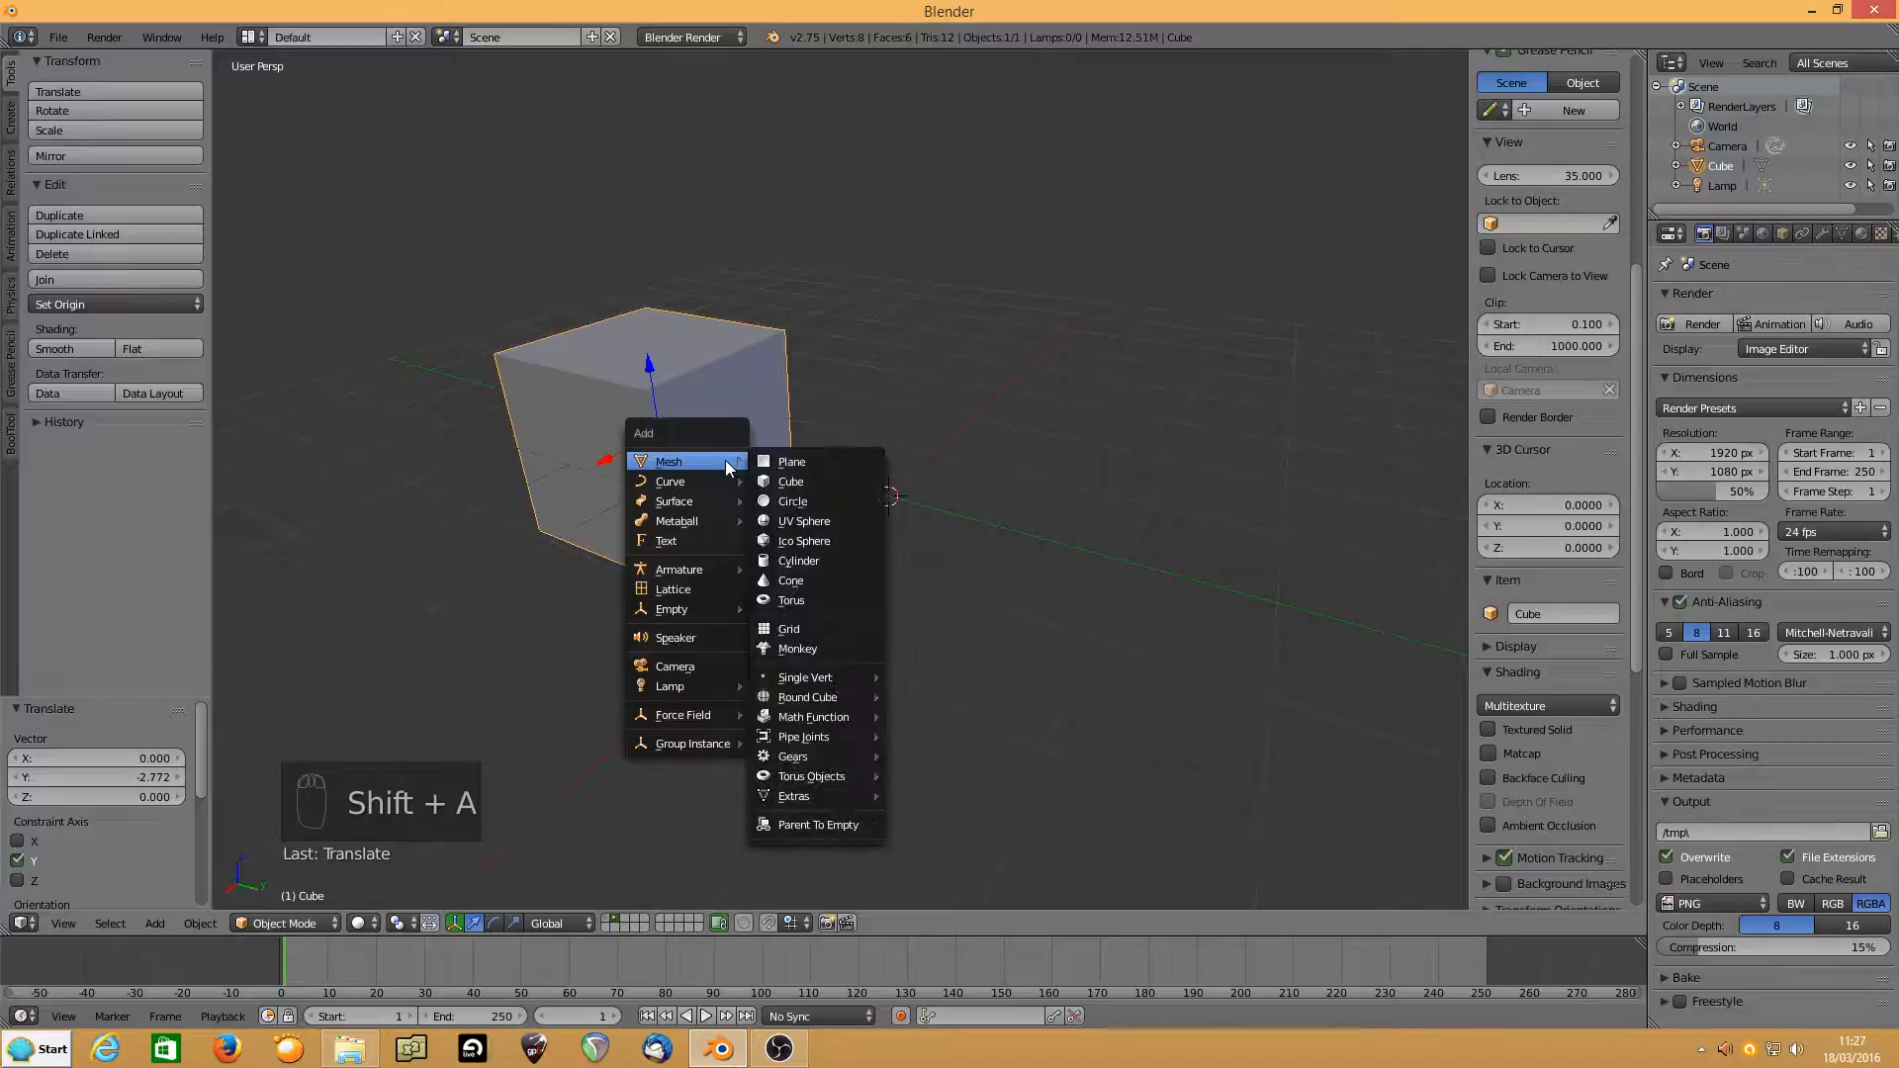
click(770, 518)
drag(966, 525, 1007, 530)
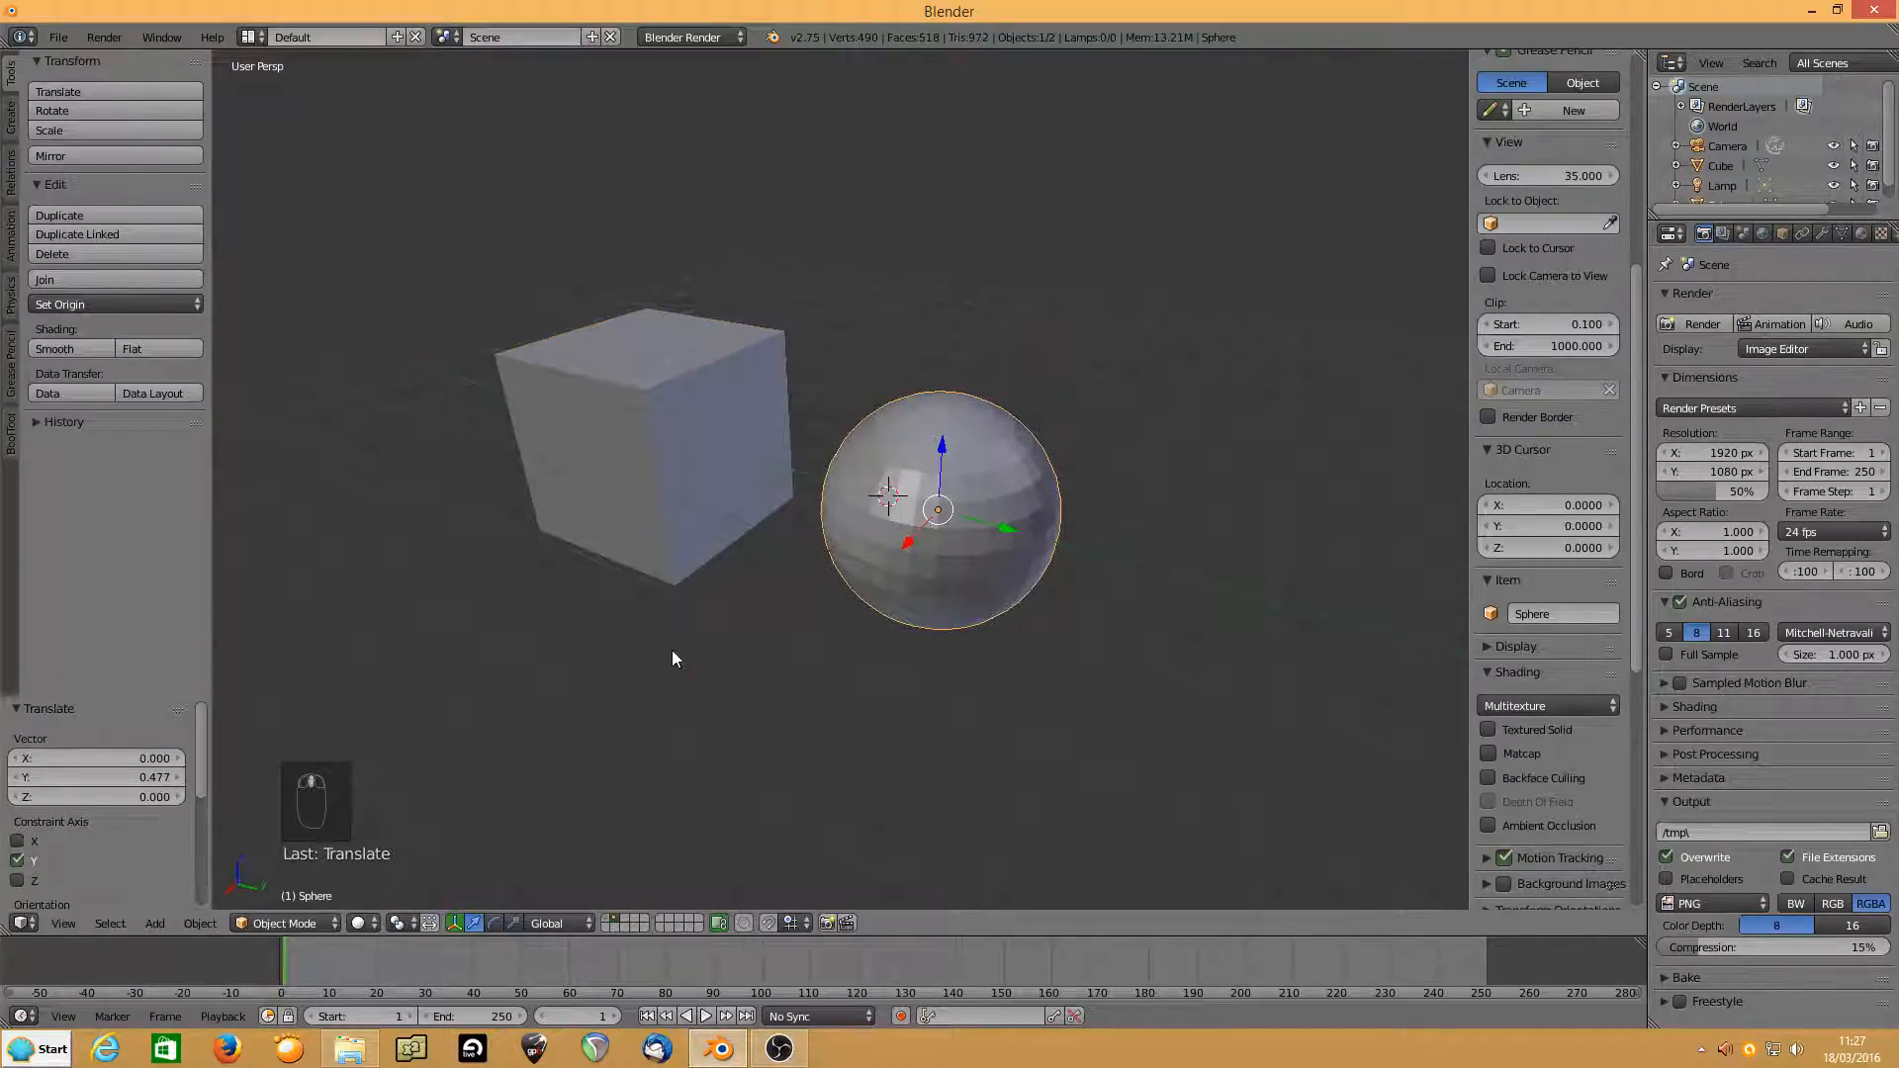
Try moving the sphere freely and constrained to the global X, Y and Z axes in turn, then cancel the move.
middle_drag(673, 650, 689, 649)
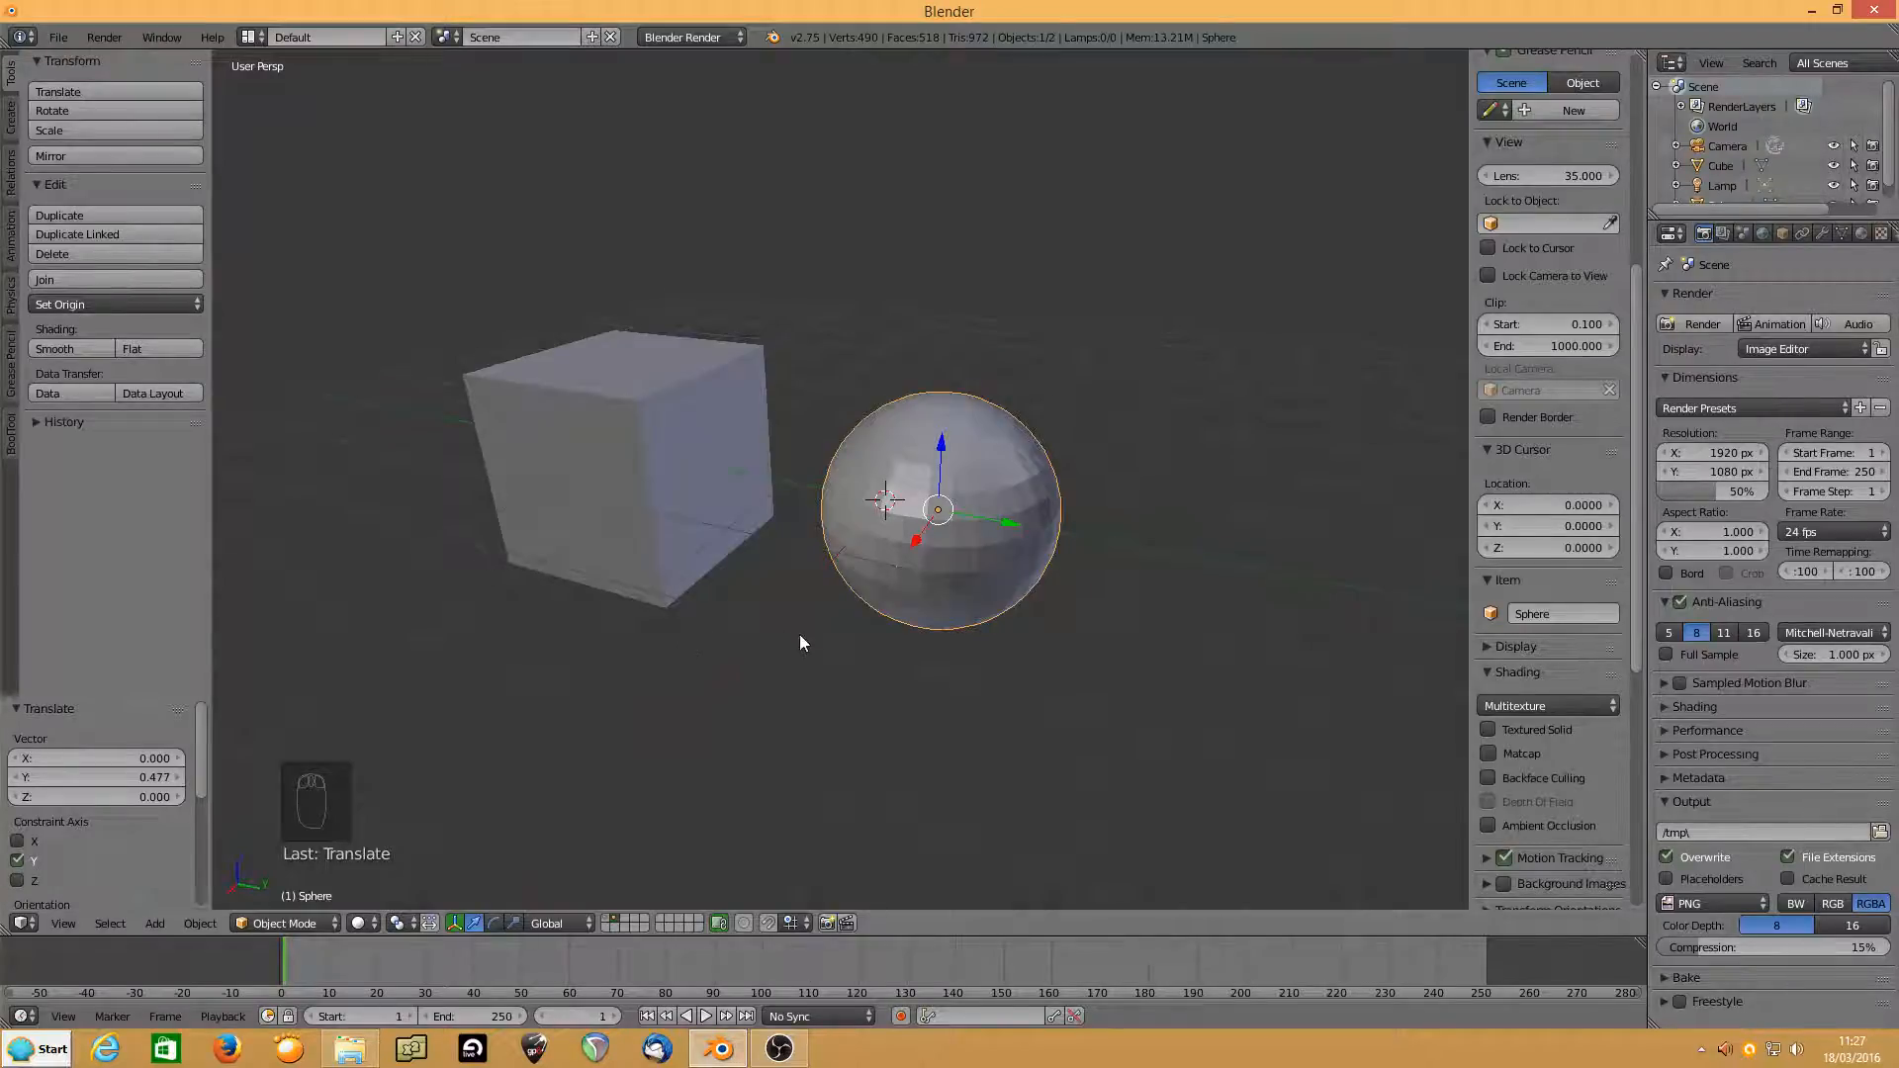
middle_drag(798, 644, 776, 653)
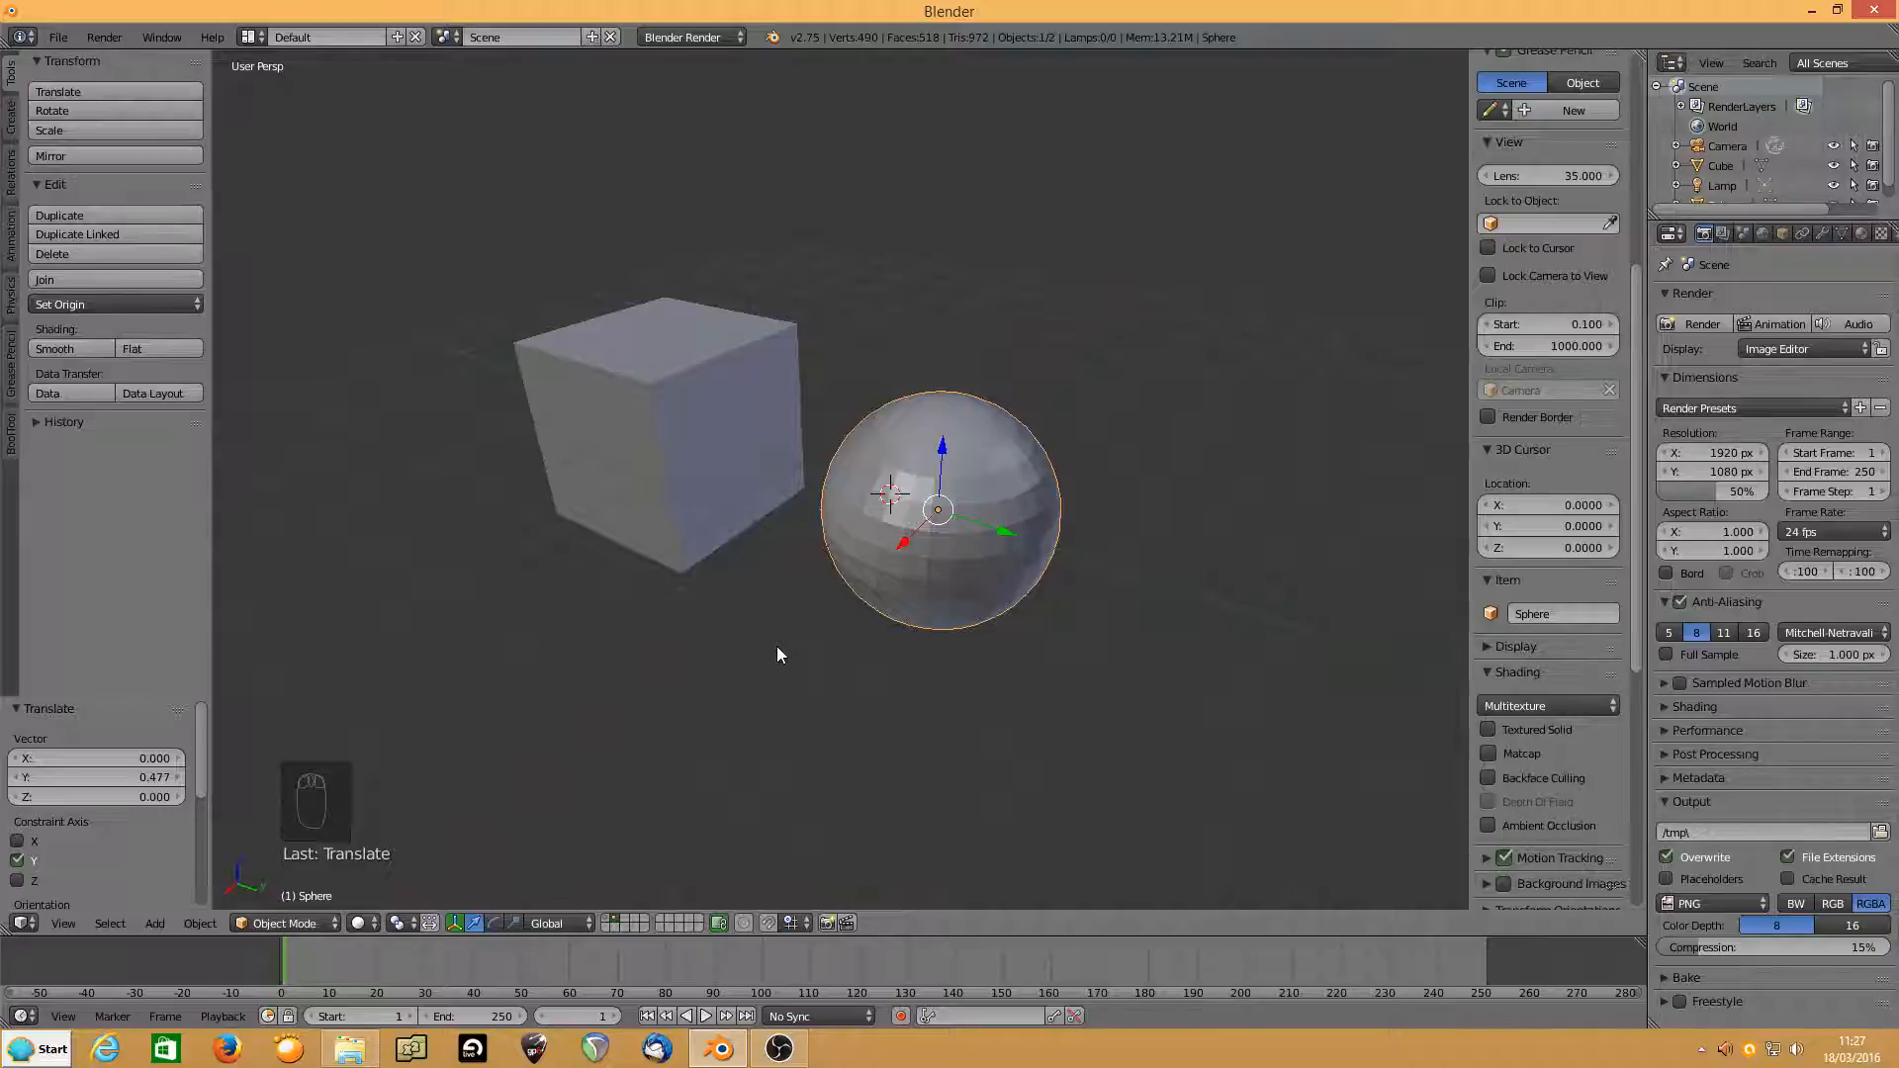
key(g)
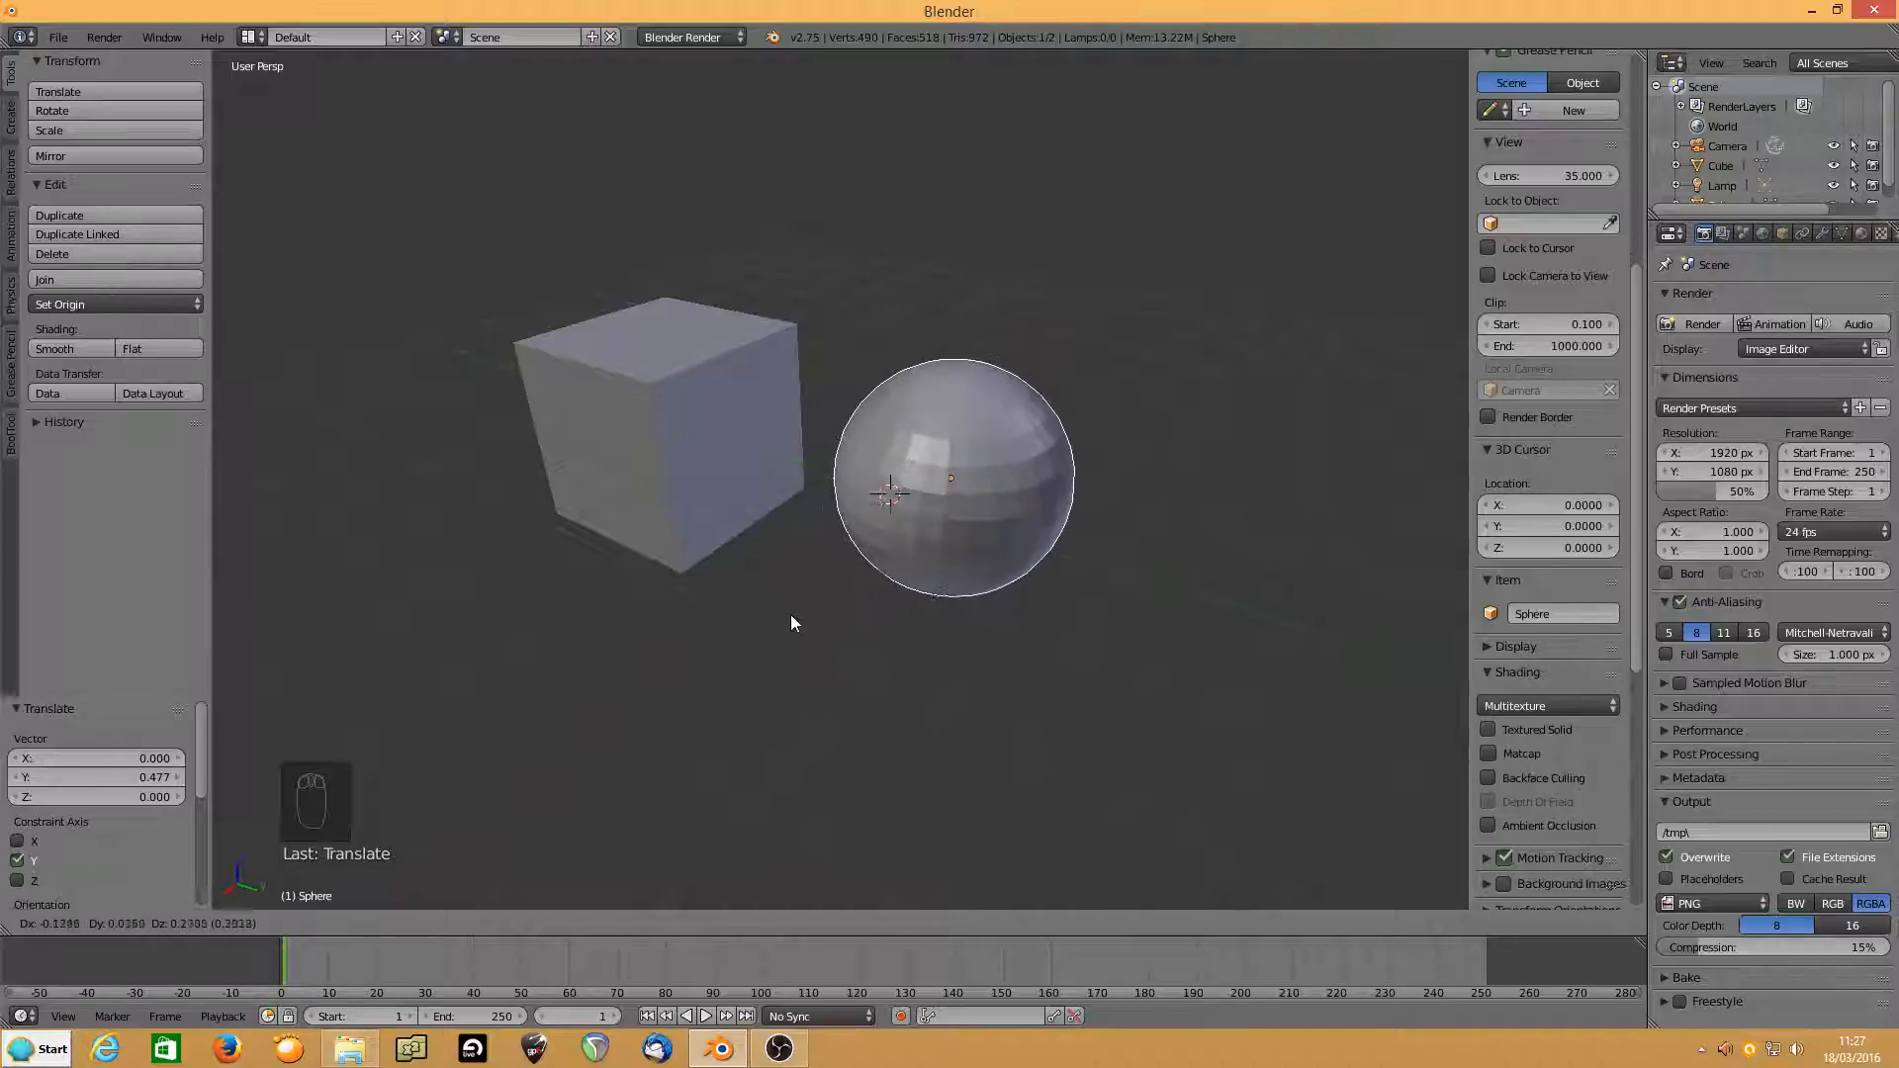
key(x)
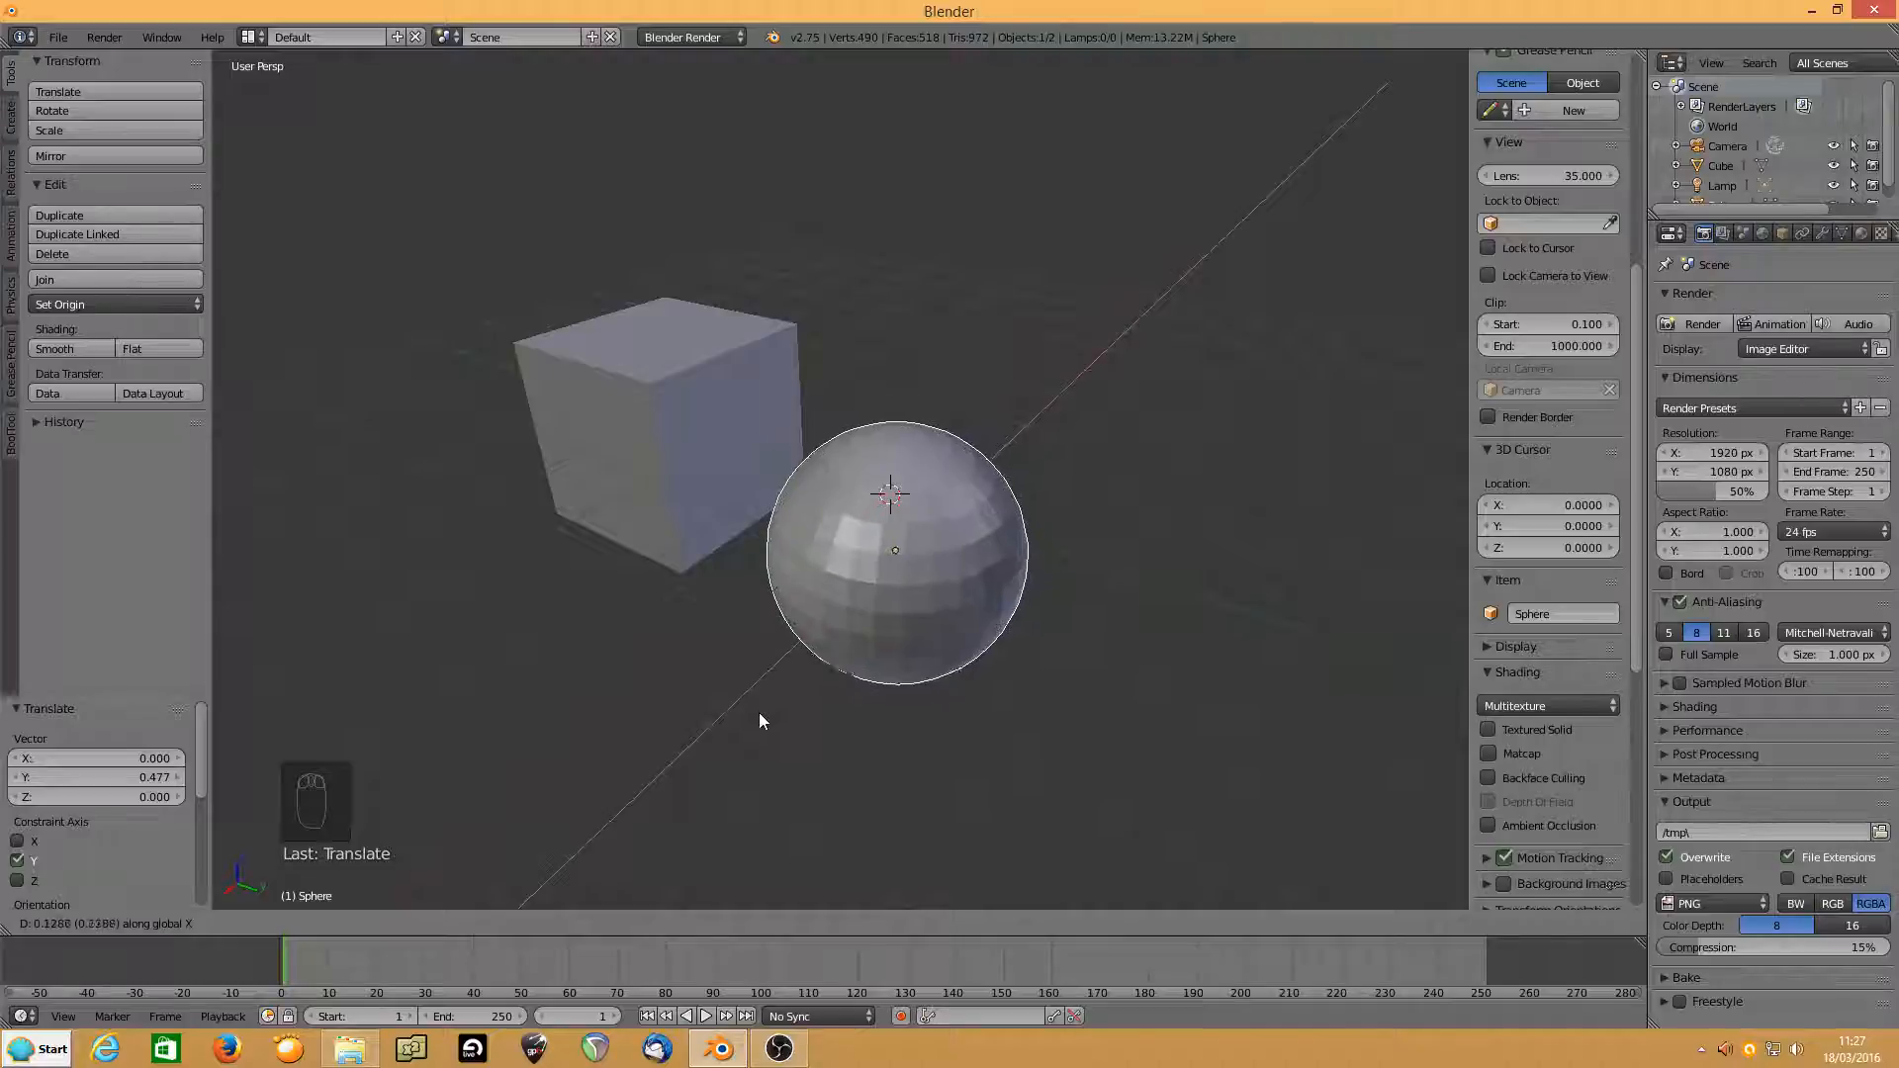
key(y)
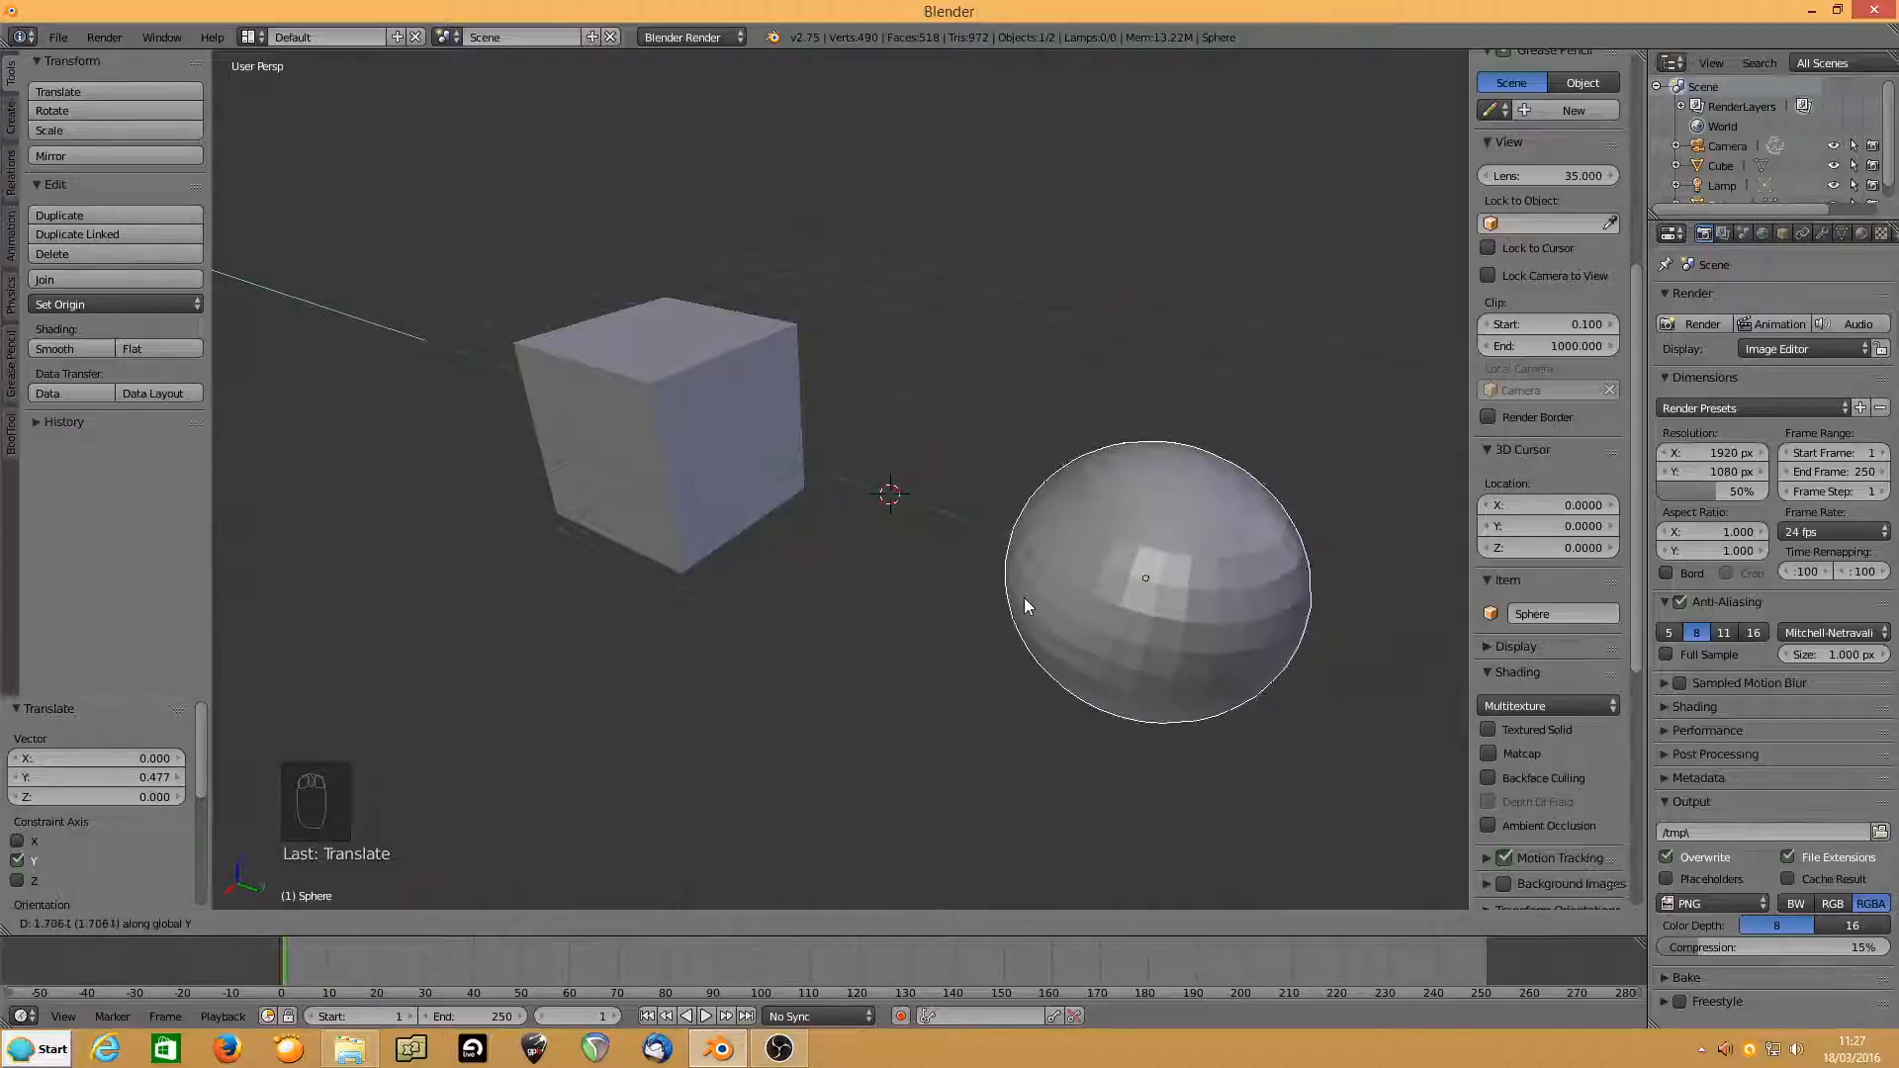
key(z)
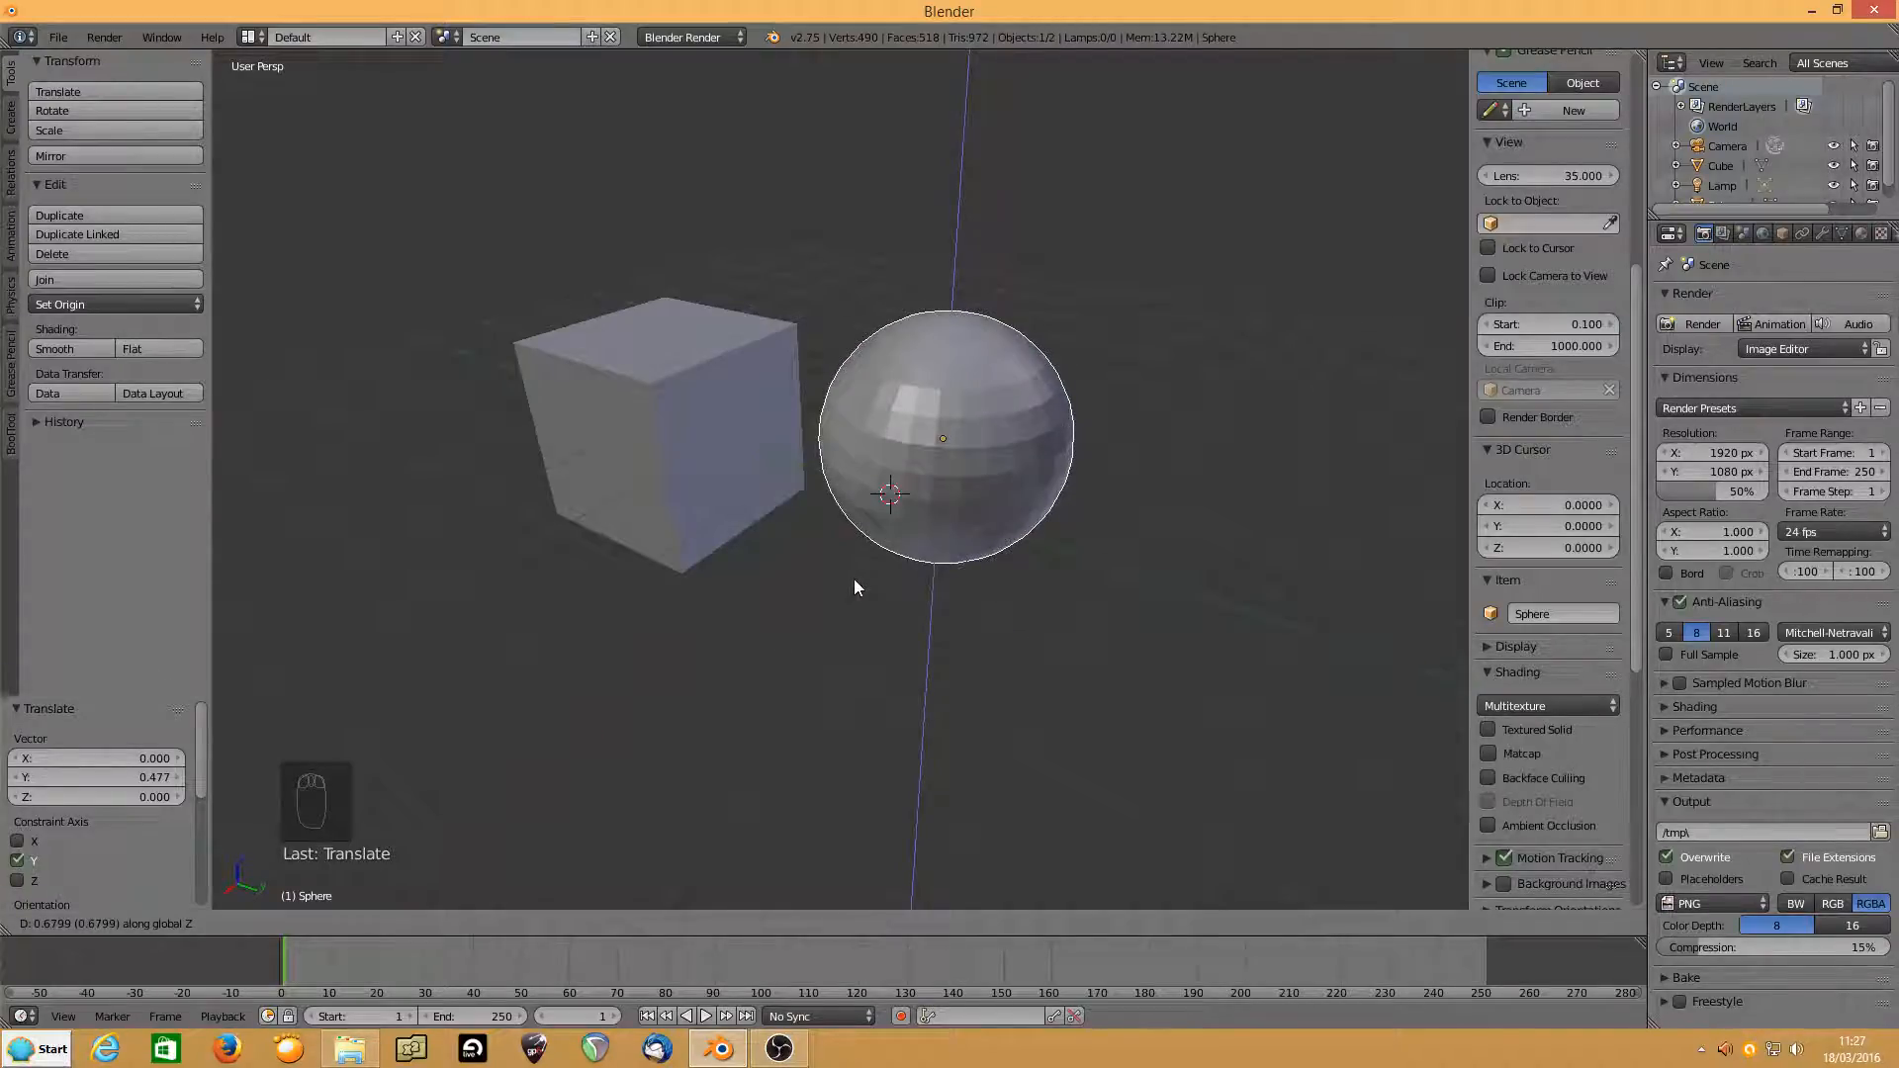
right_click(854, 583)
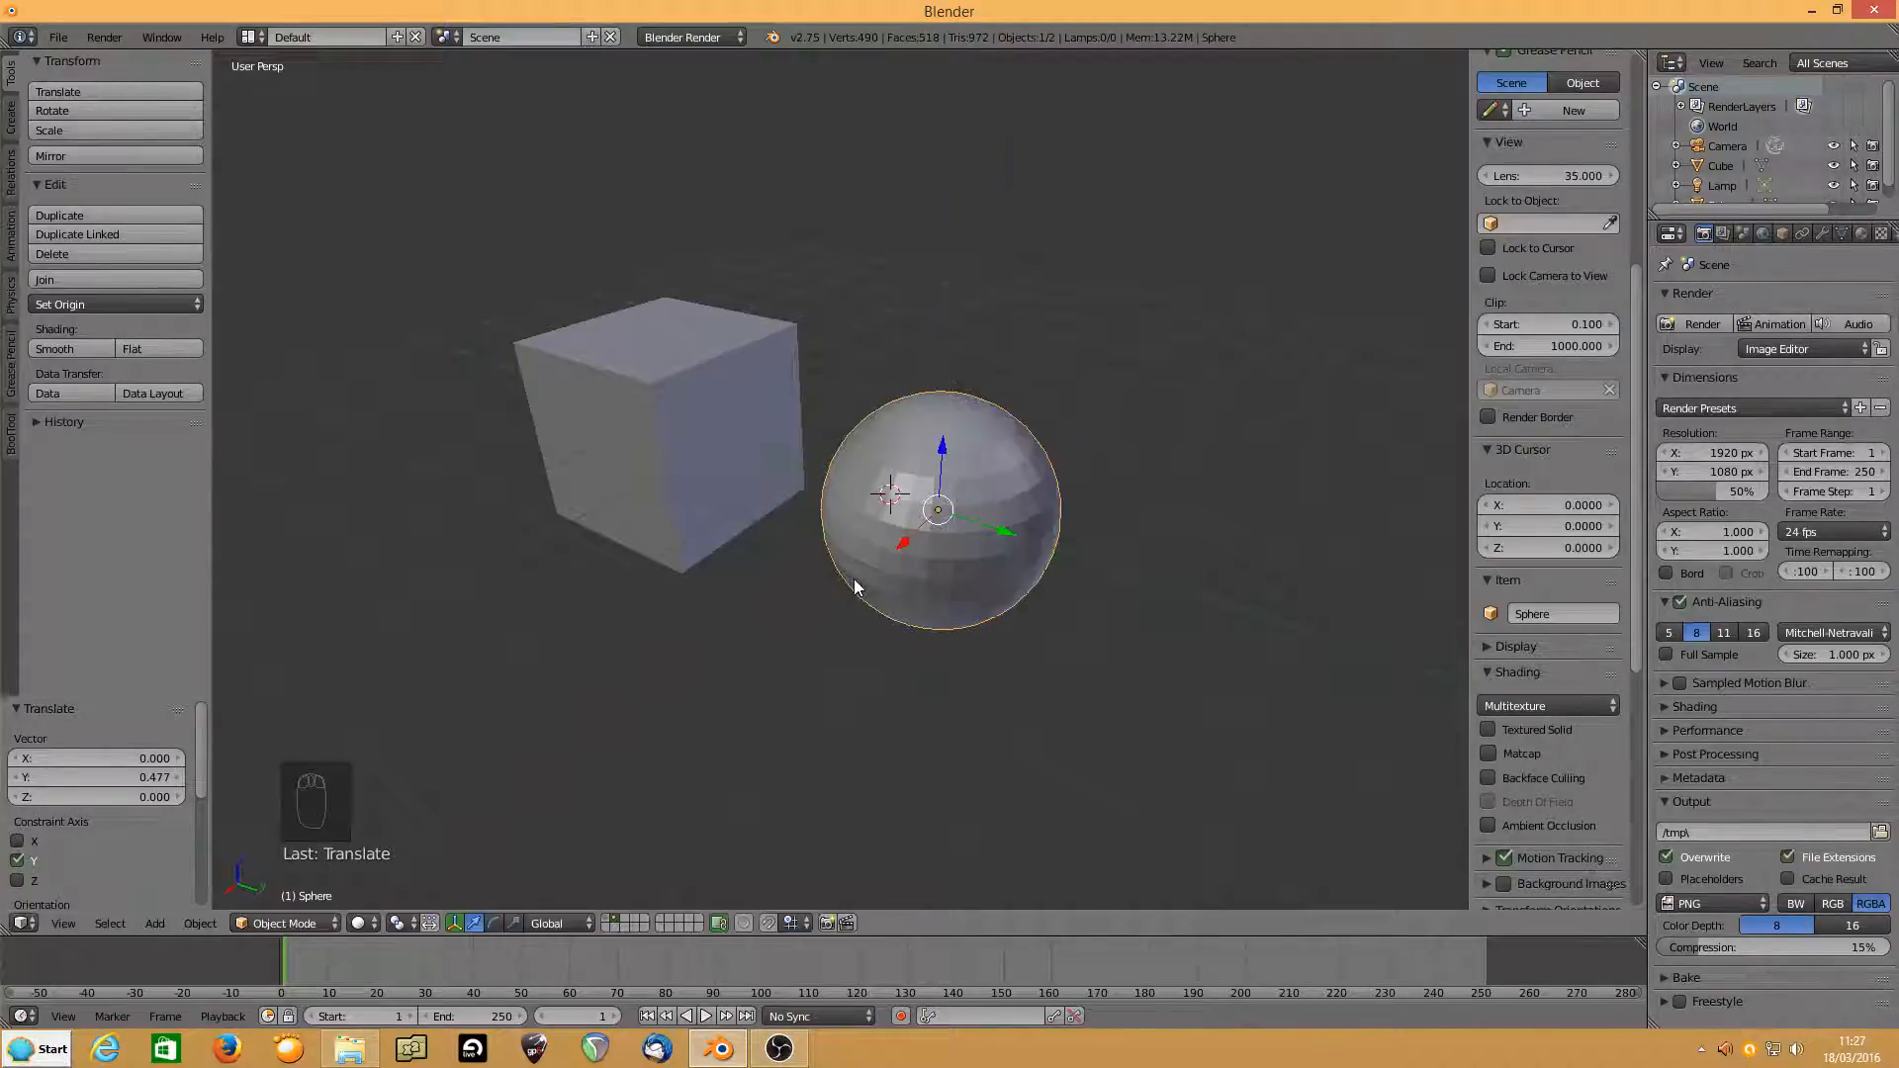
Try moving the sphere with the global X axis locked and with the Z axis locked instead, then cancel.
middle_drag(912, 572, 859, 578)
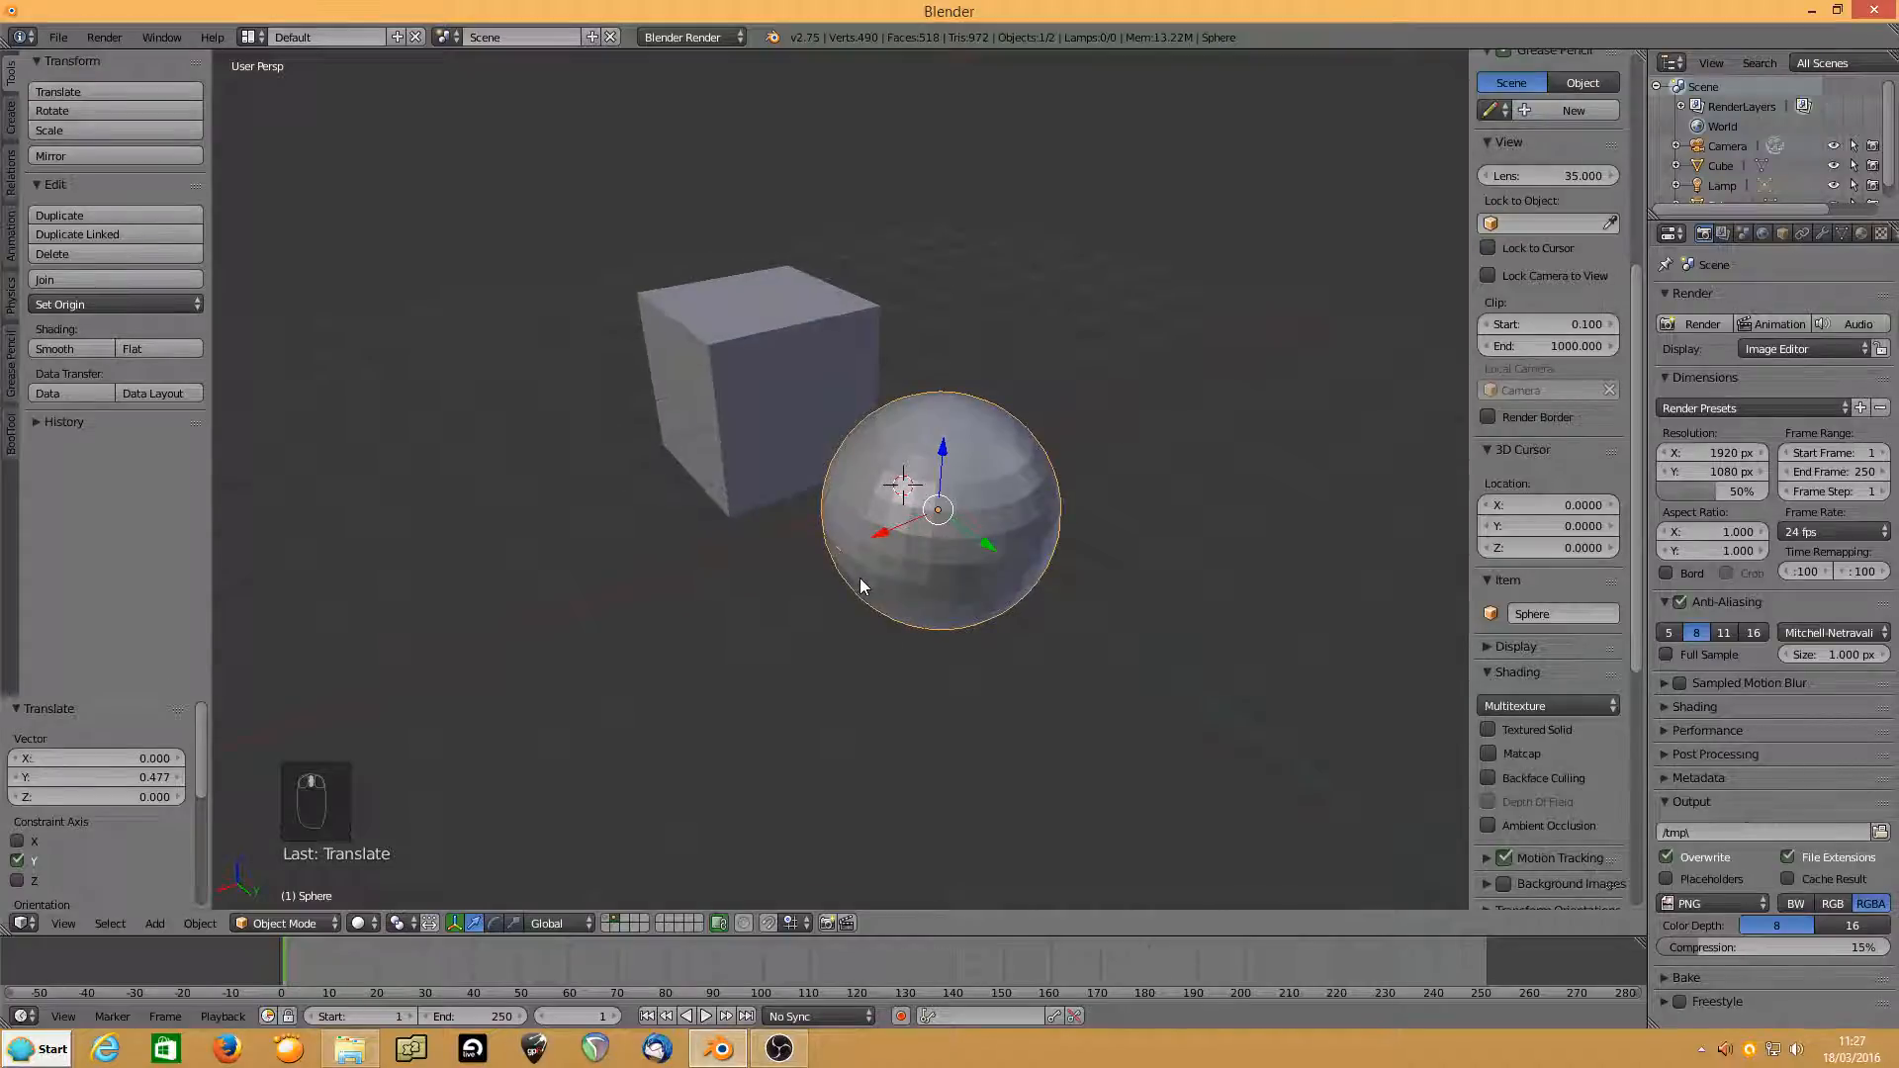
key(g)
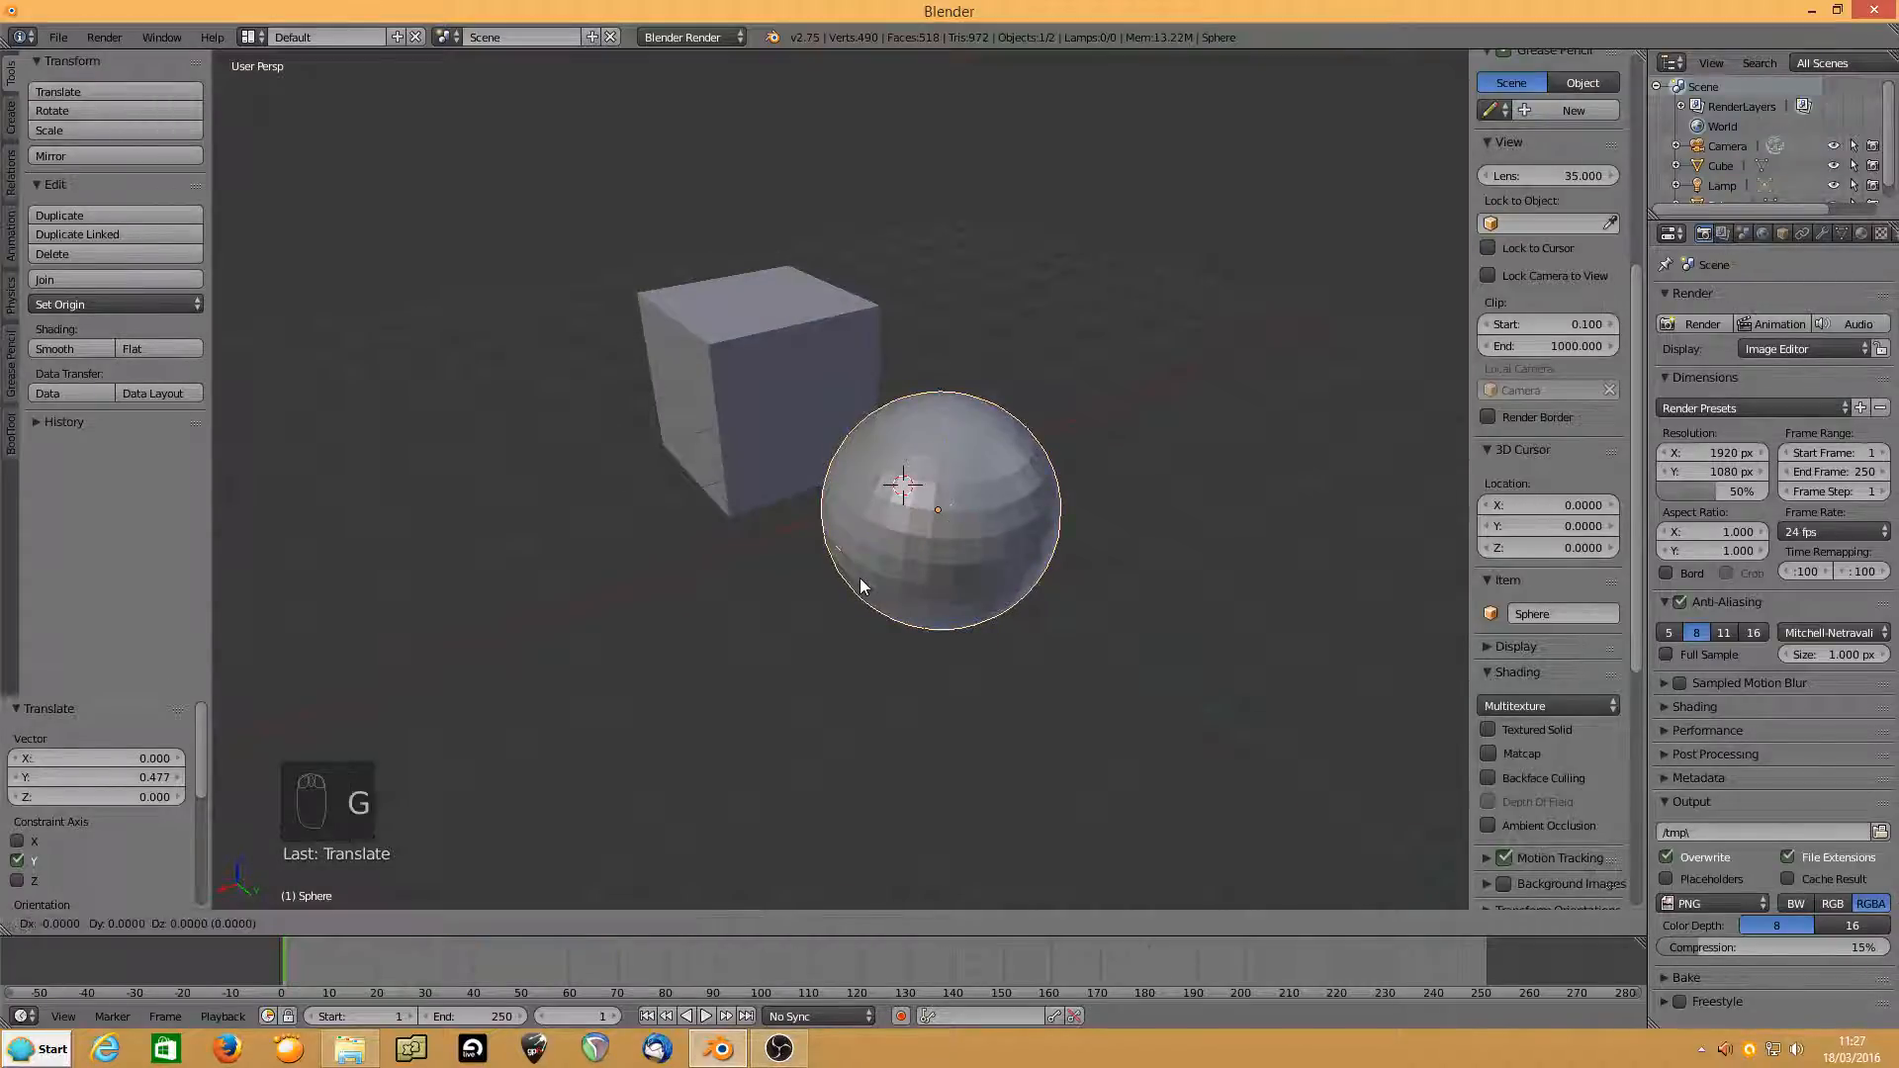
key(x)
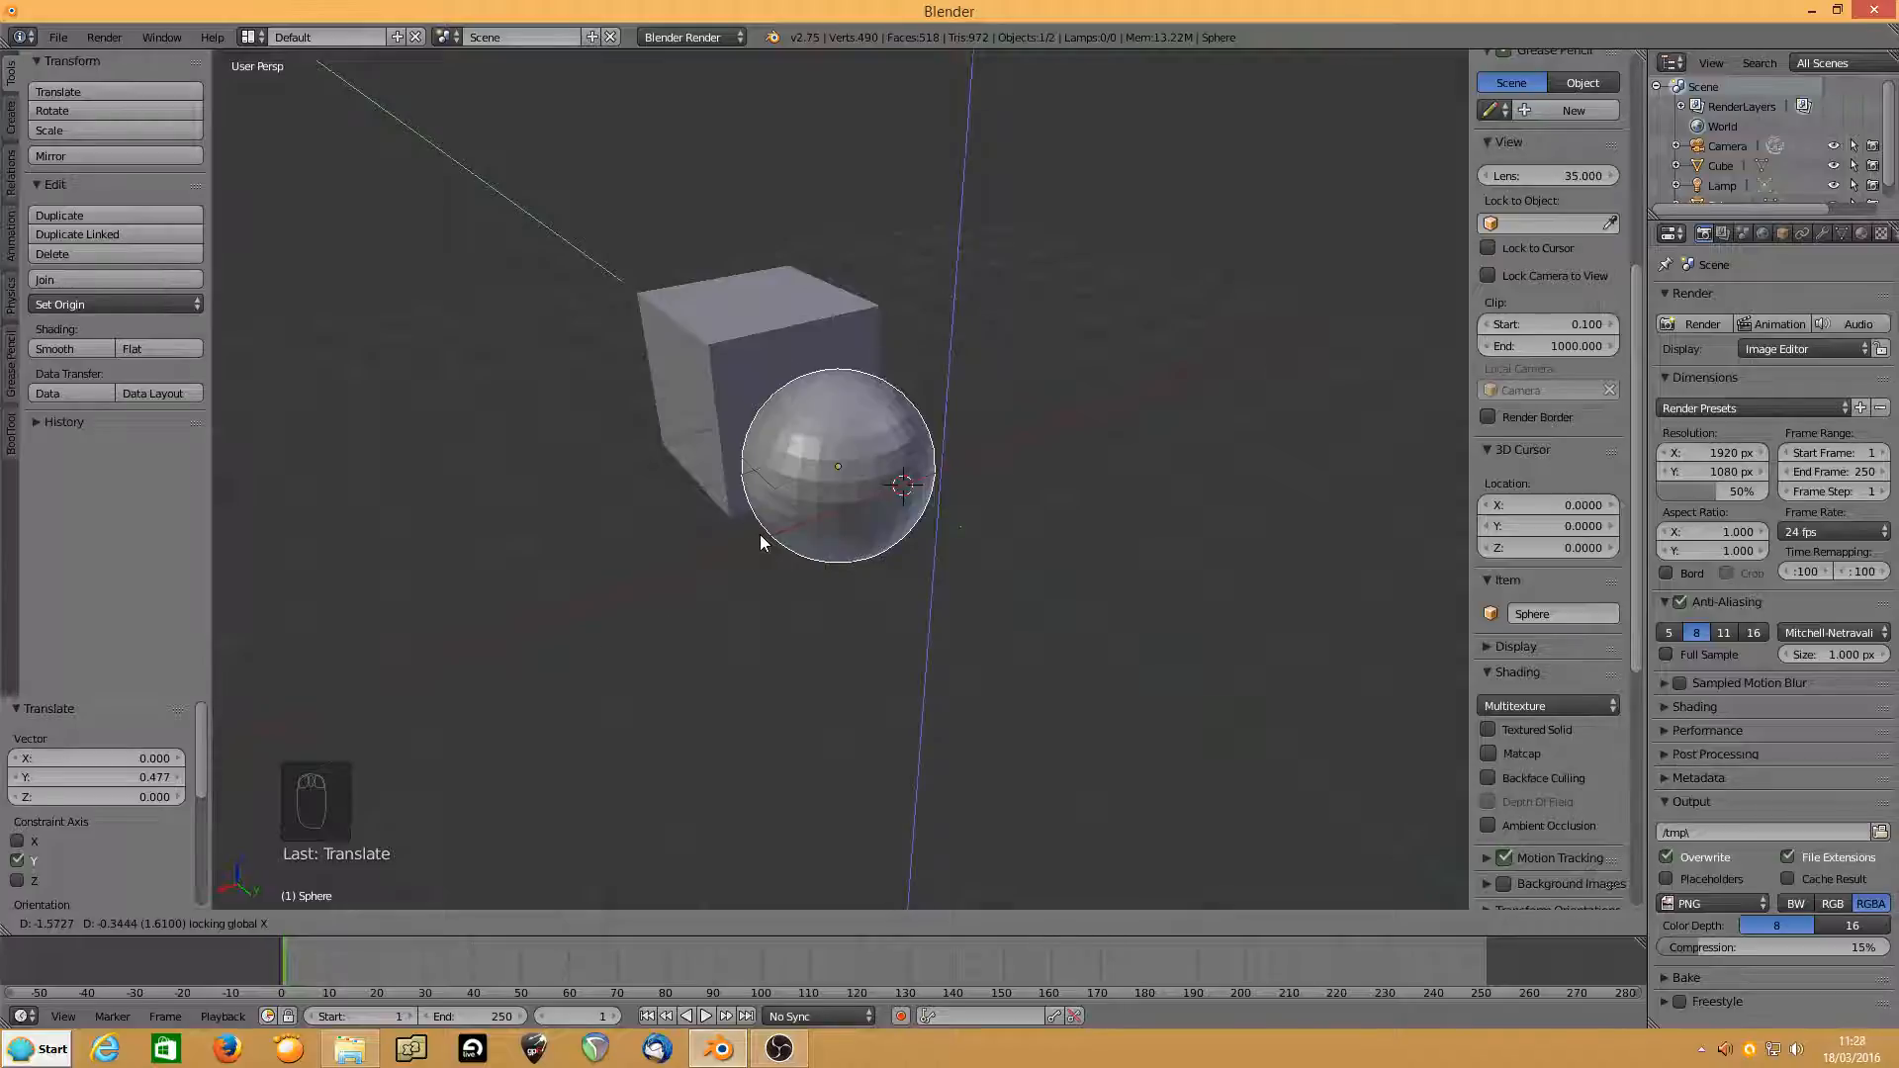
key(shift+z)
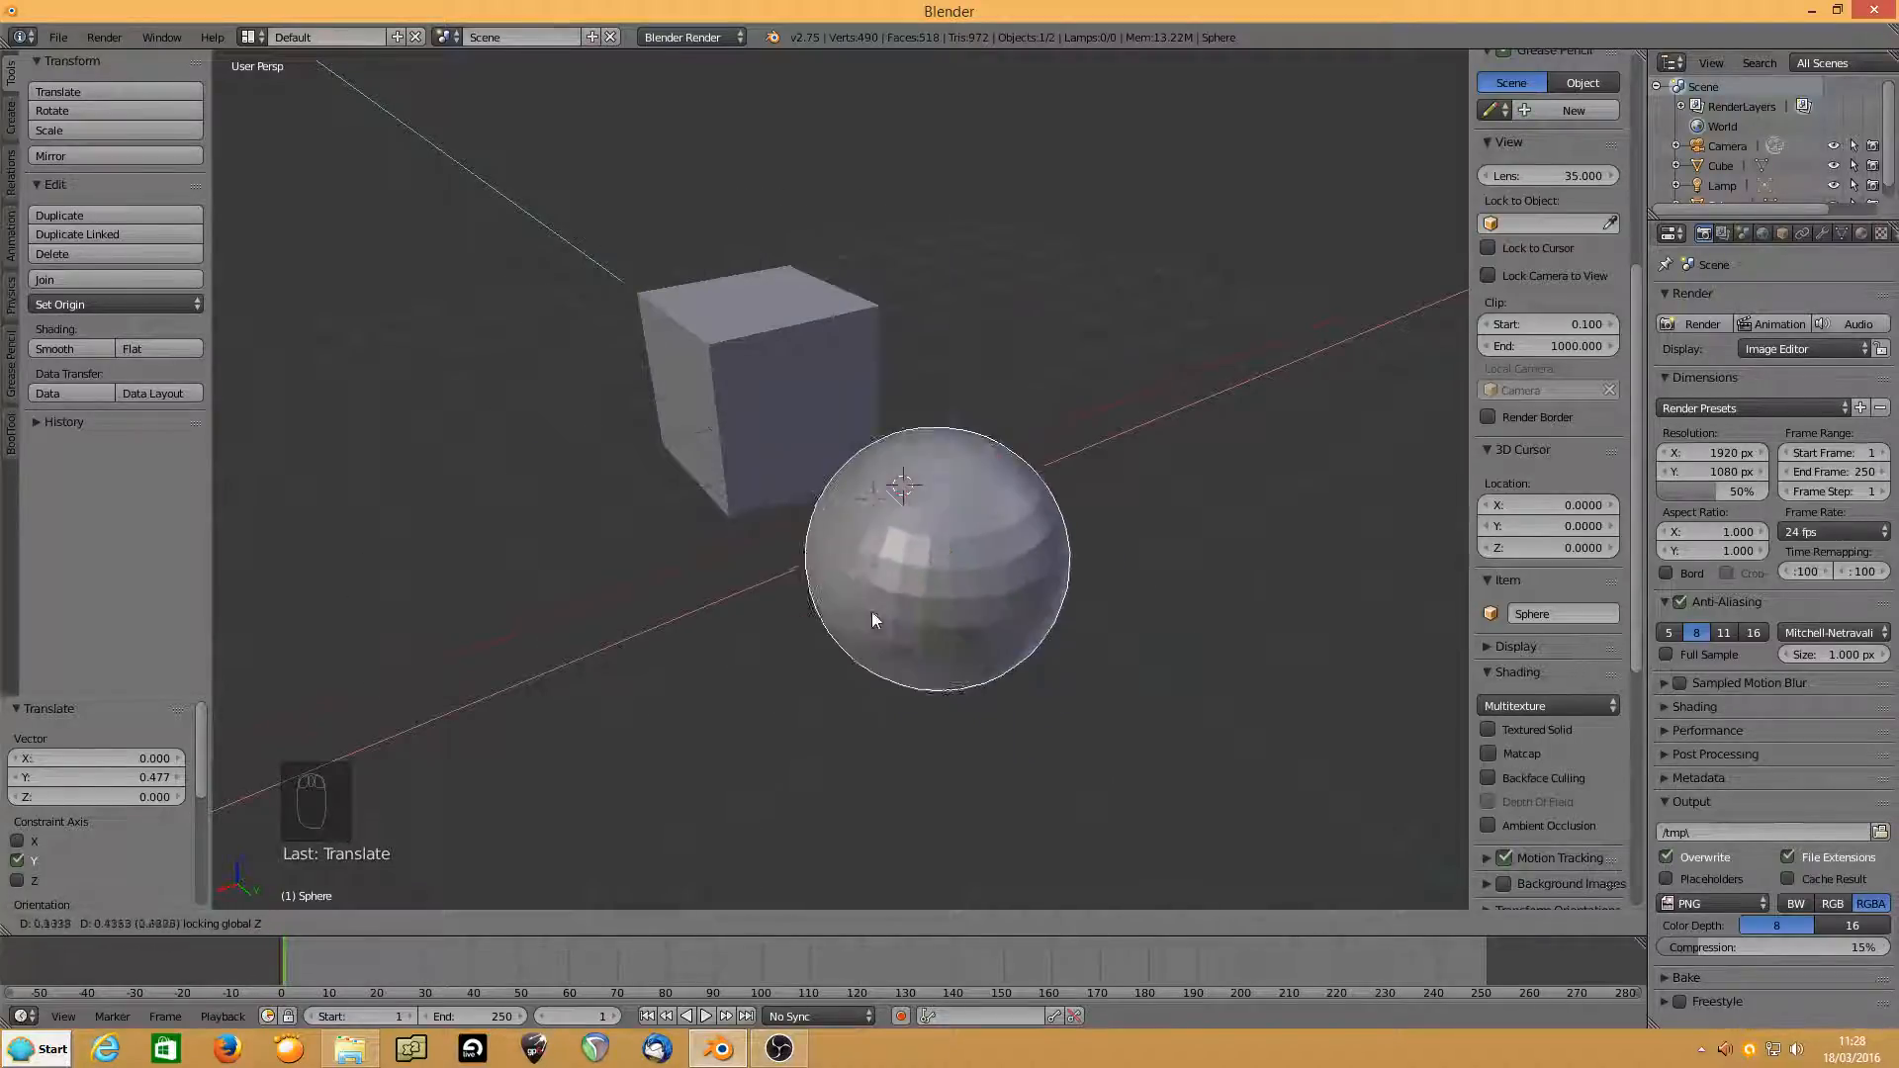
right_click(791, 540)
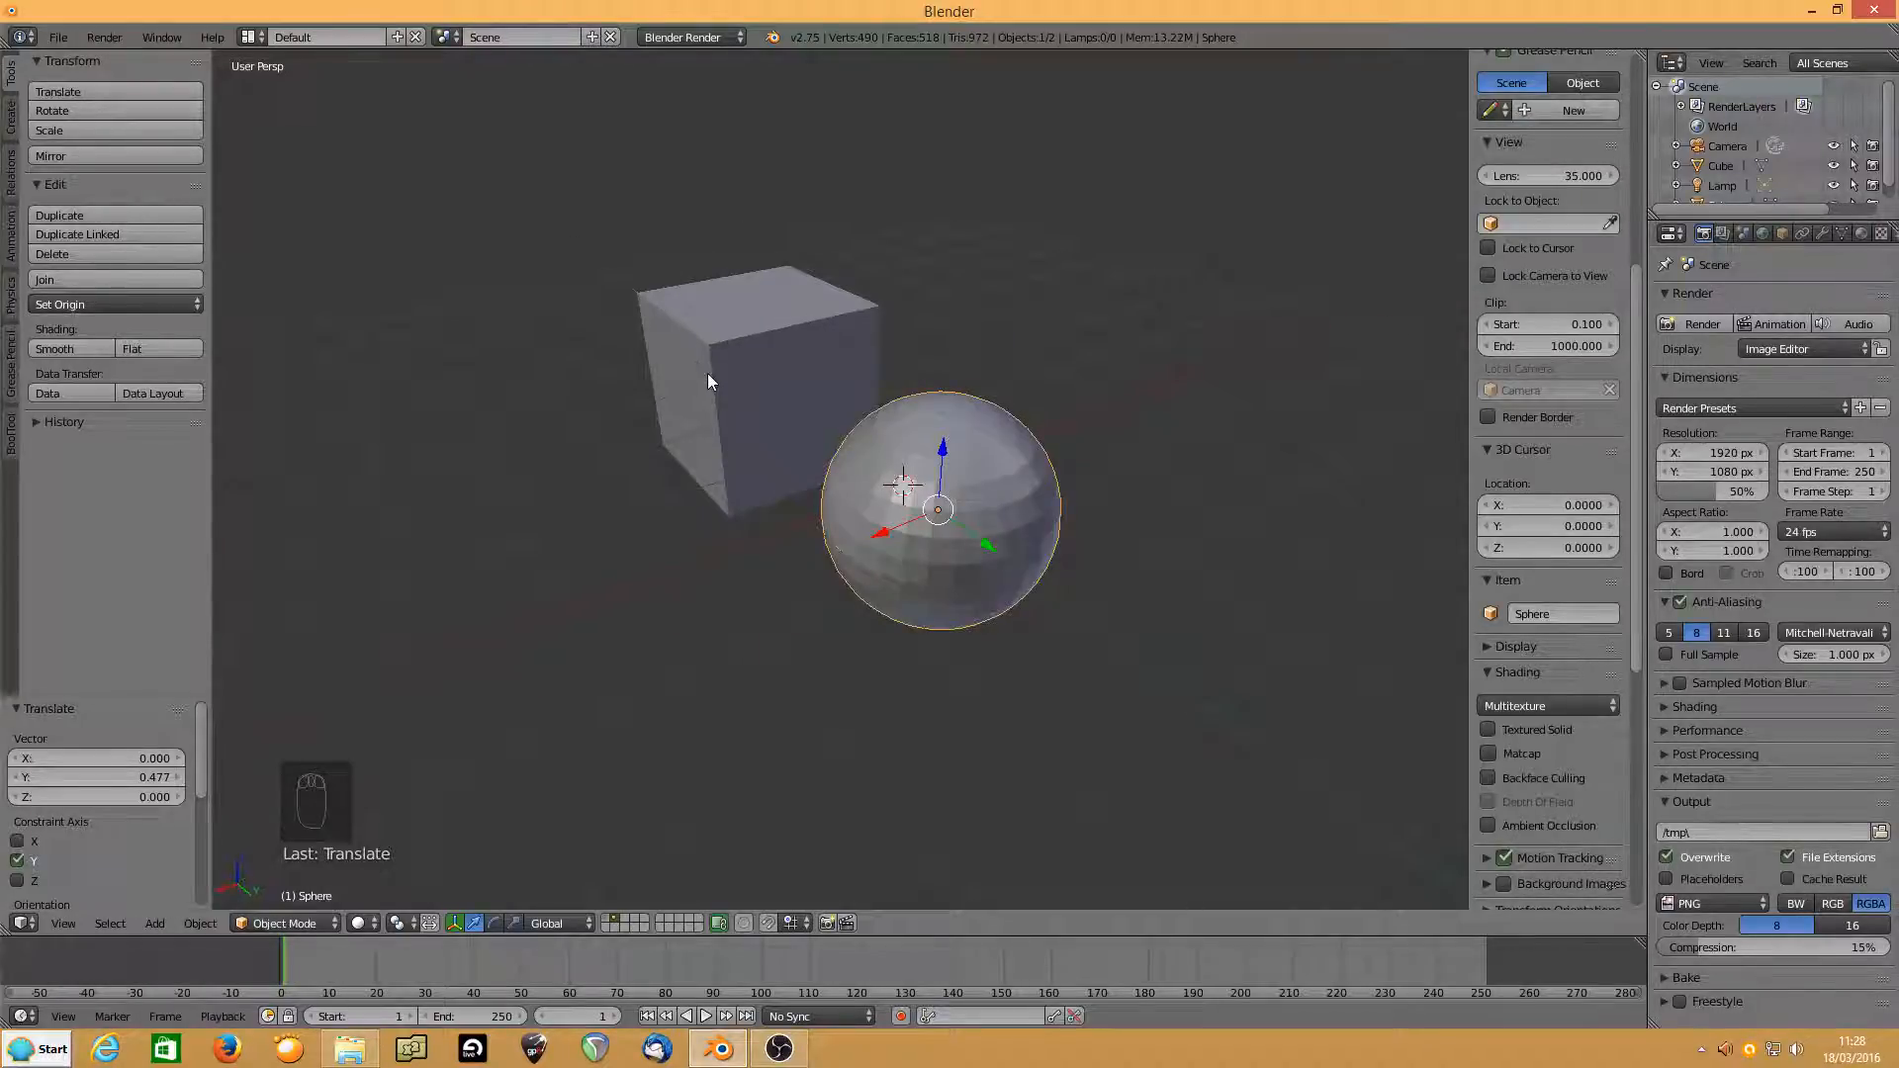
Try moving the sphere freely within the right orthographic view, leaving it at its original position.
key(KP_3)
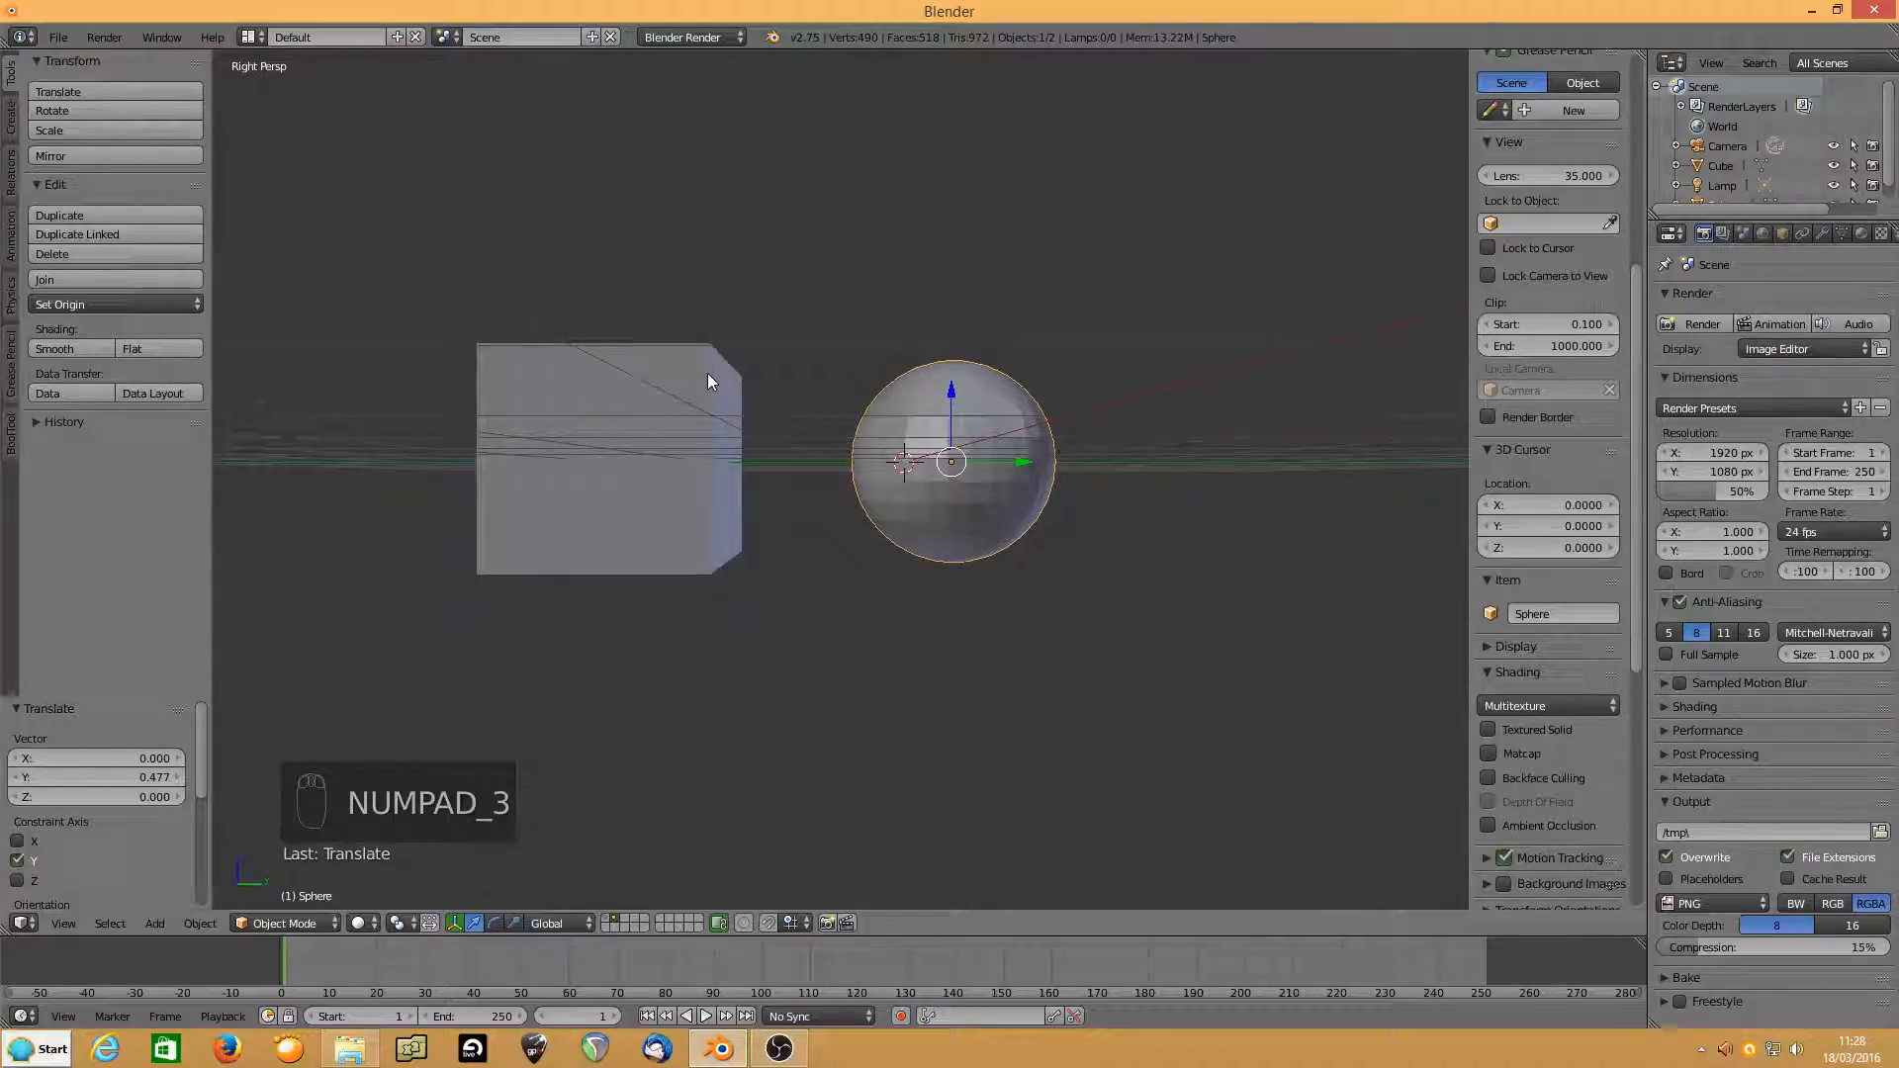
key(KP_5)
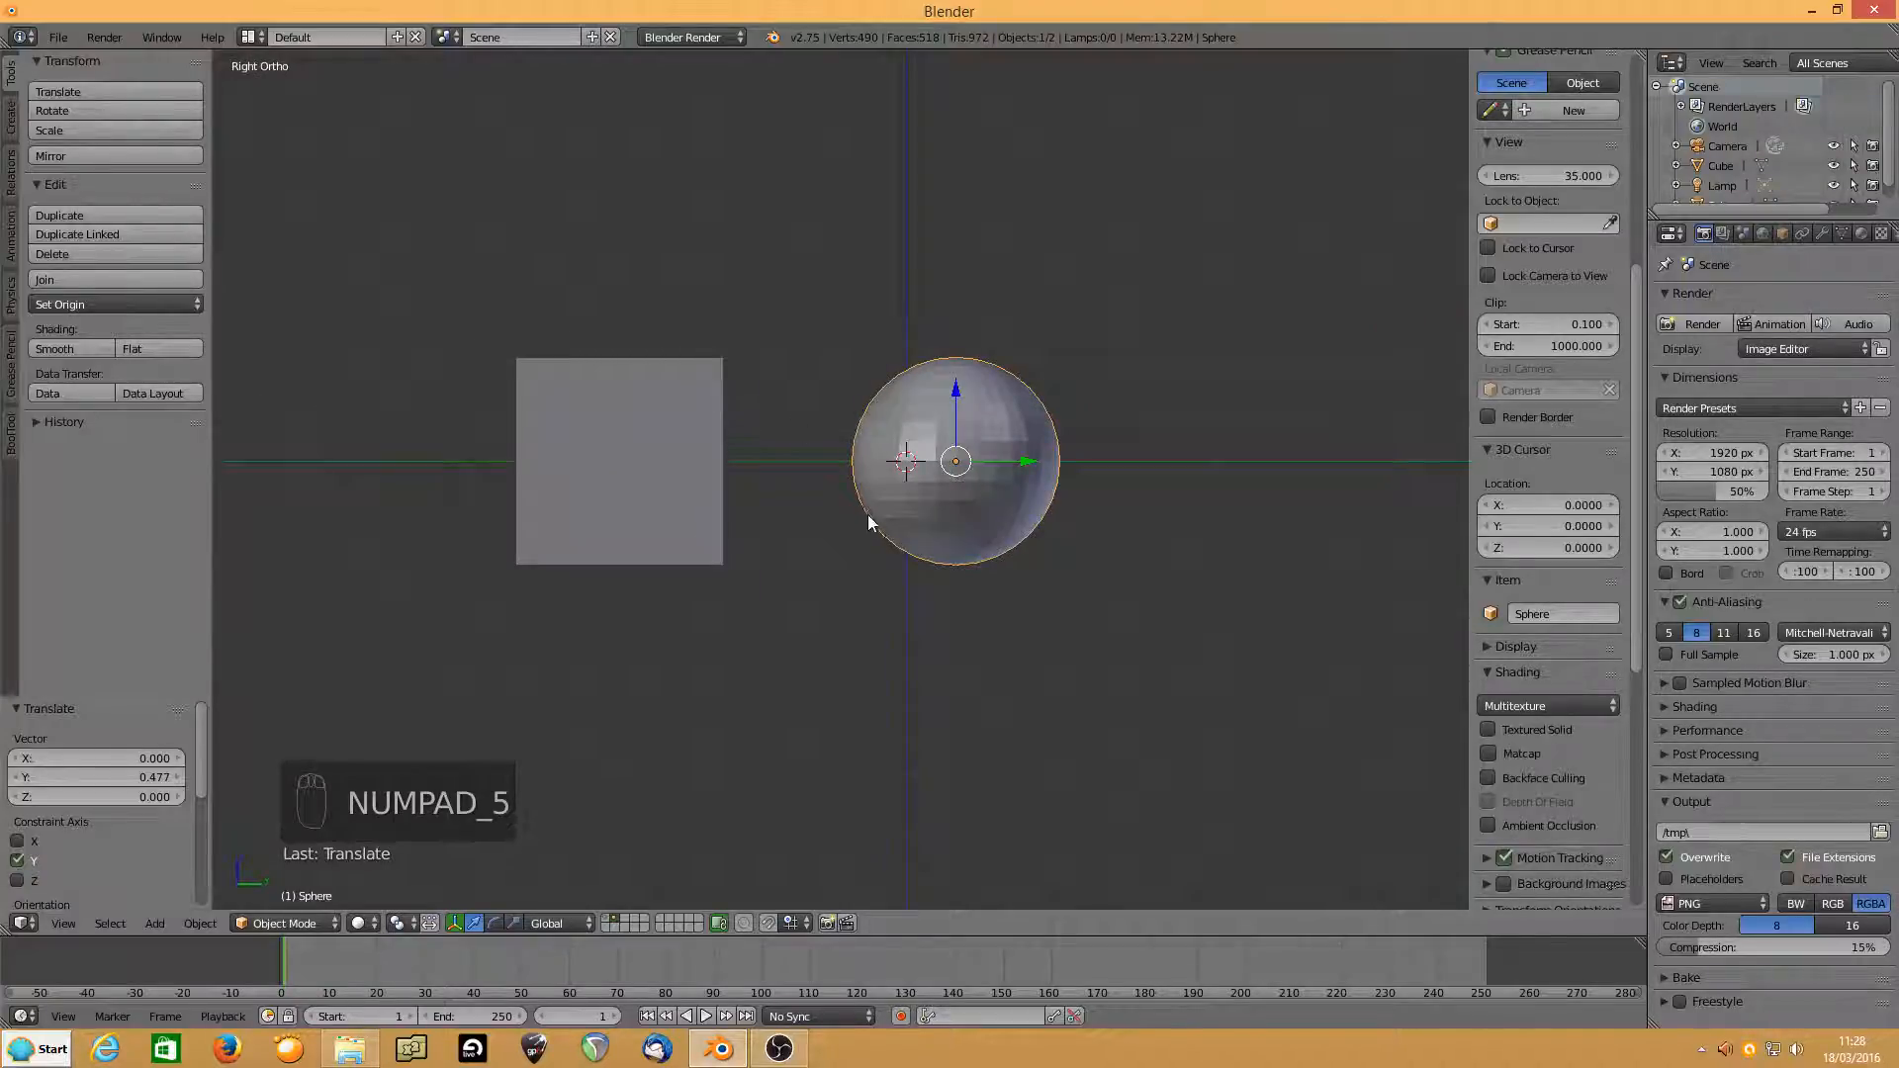
key(g)
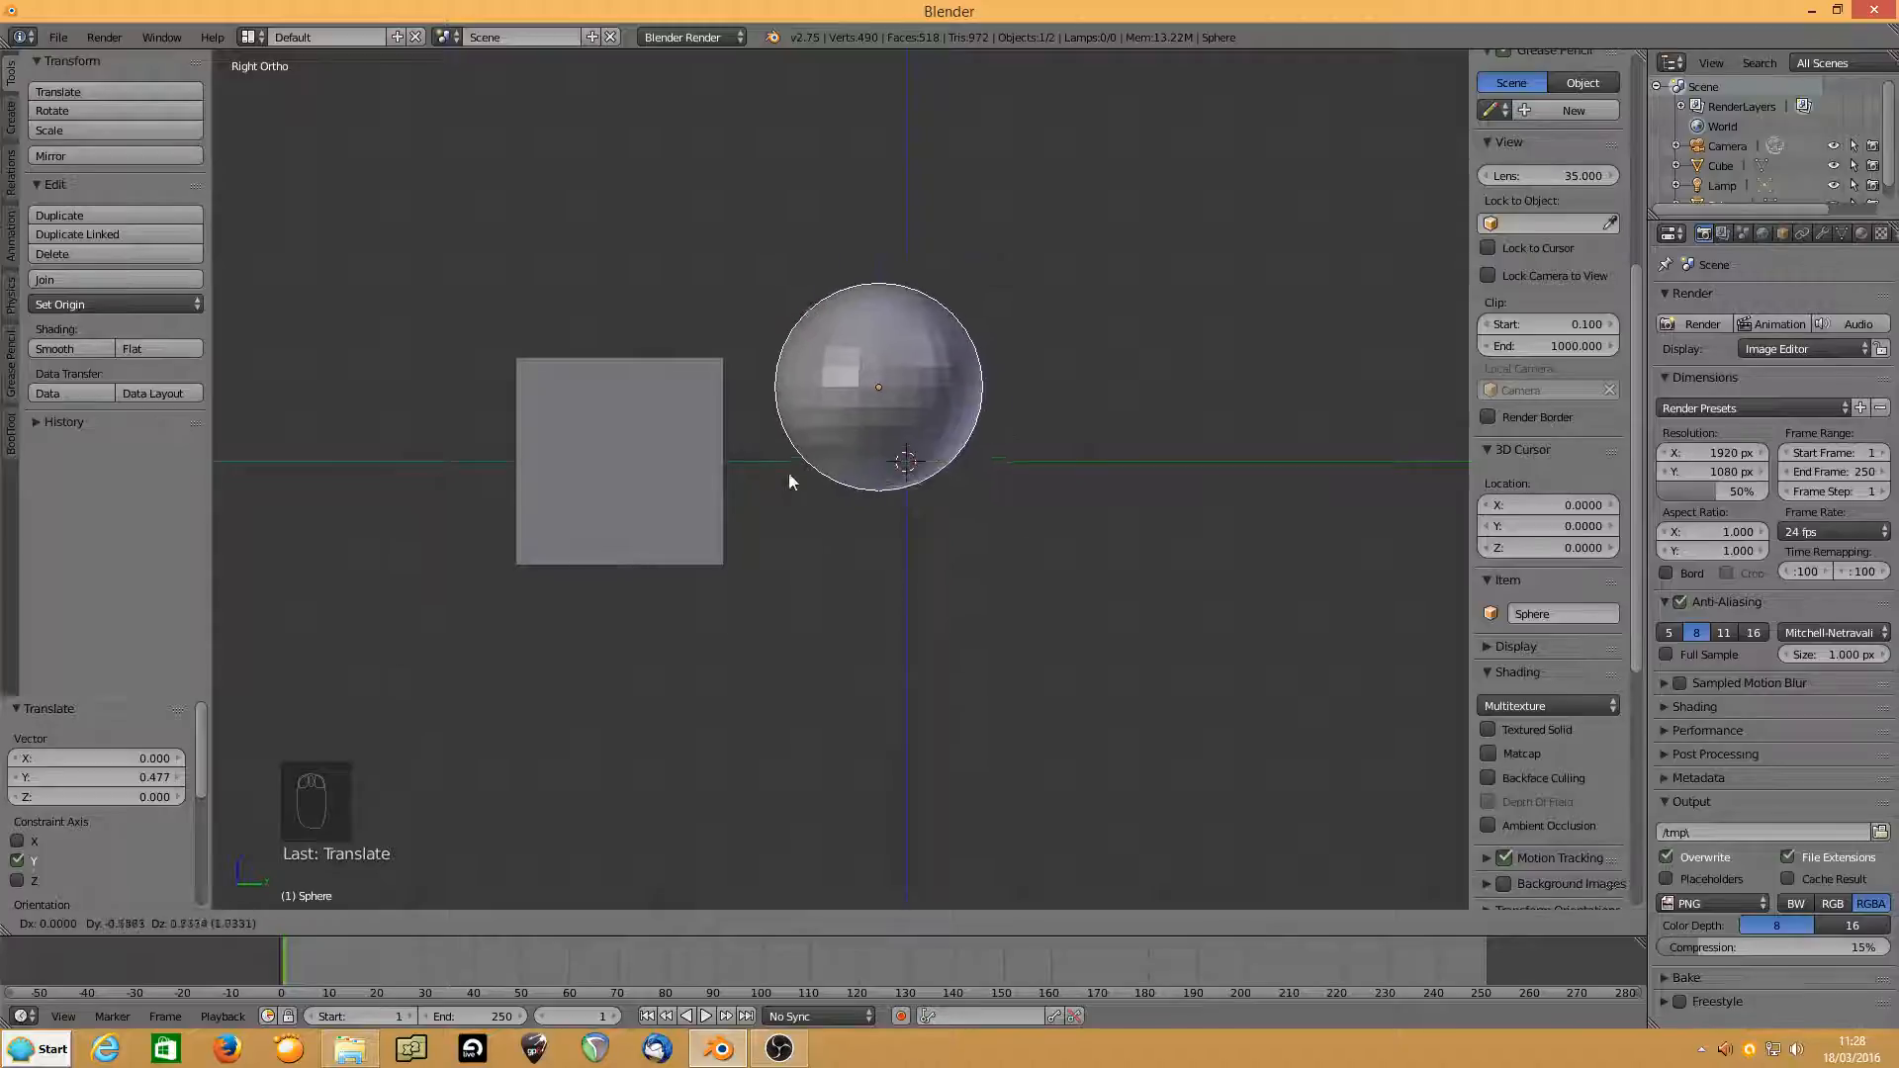
click(874, 491)
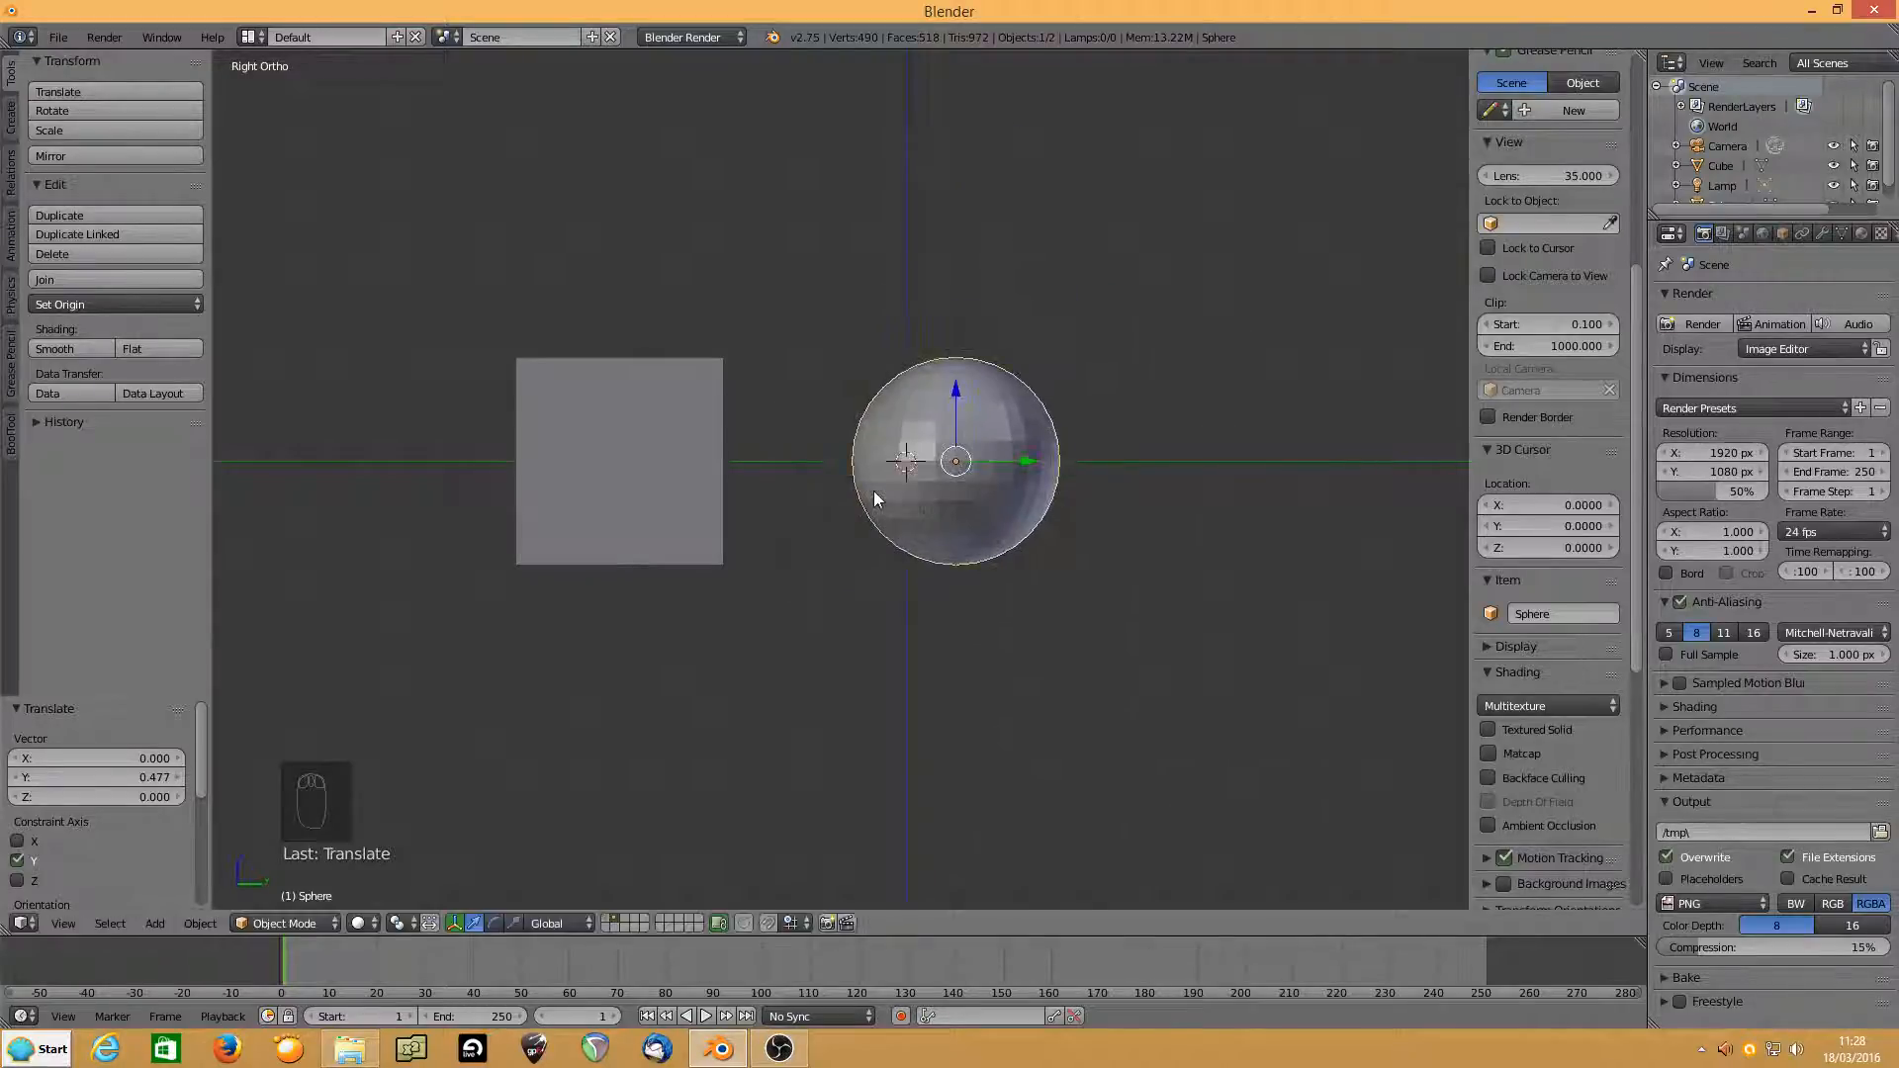
Try moving the sphere freely in the front orthographic view, then cancel the move.
key(KP_1)
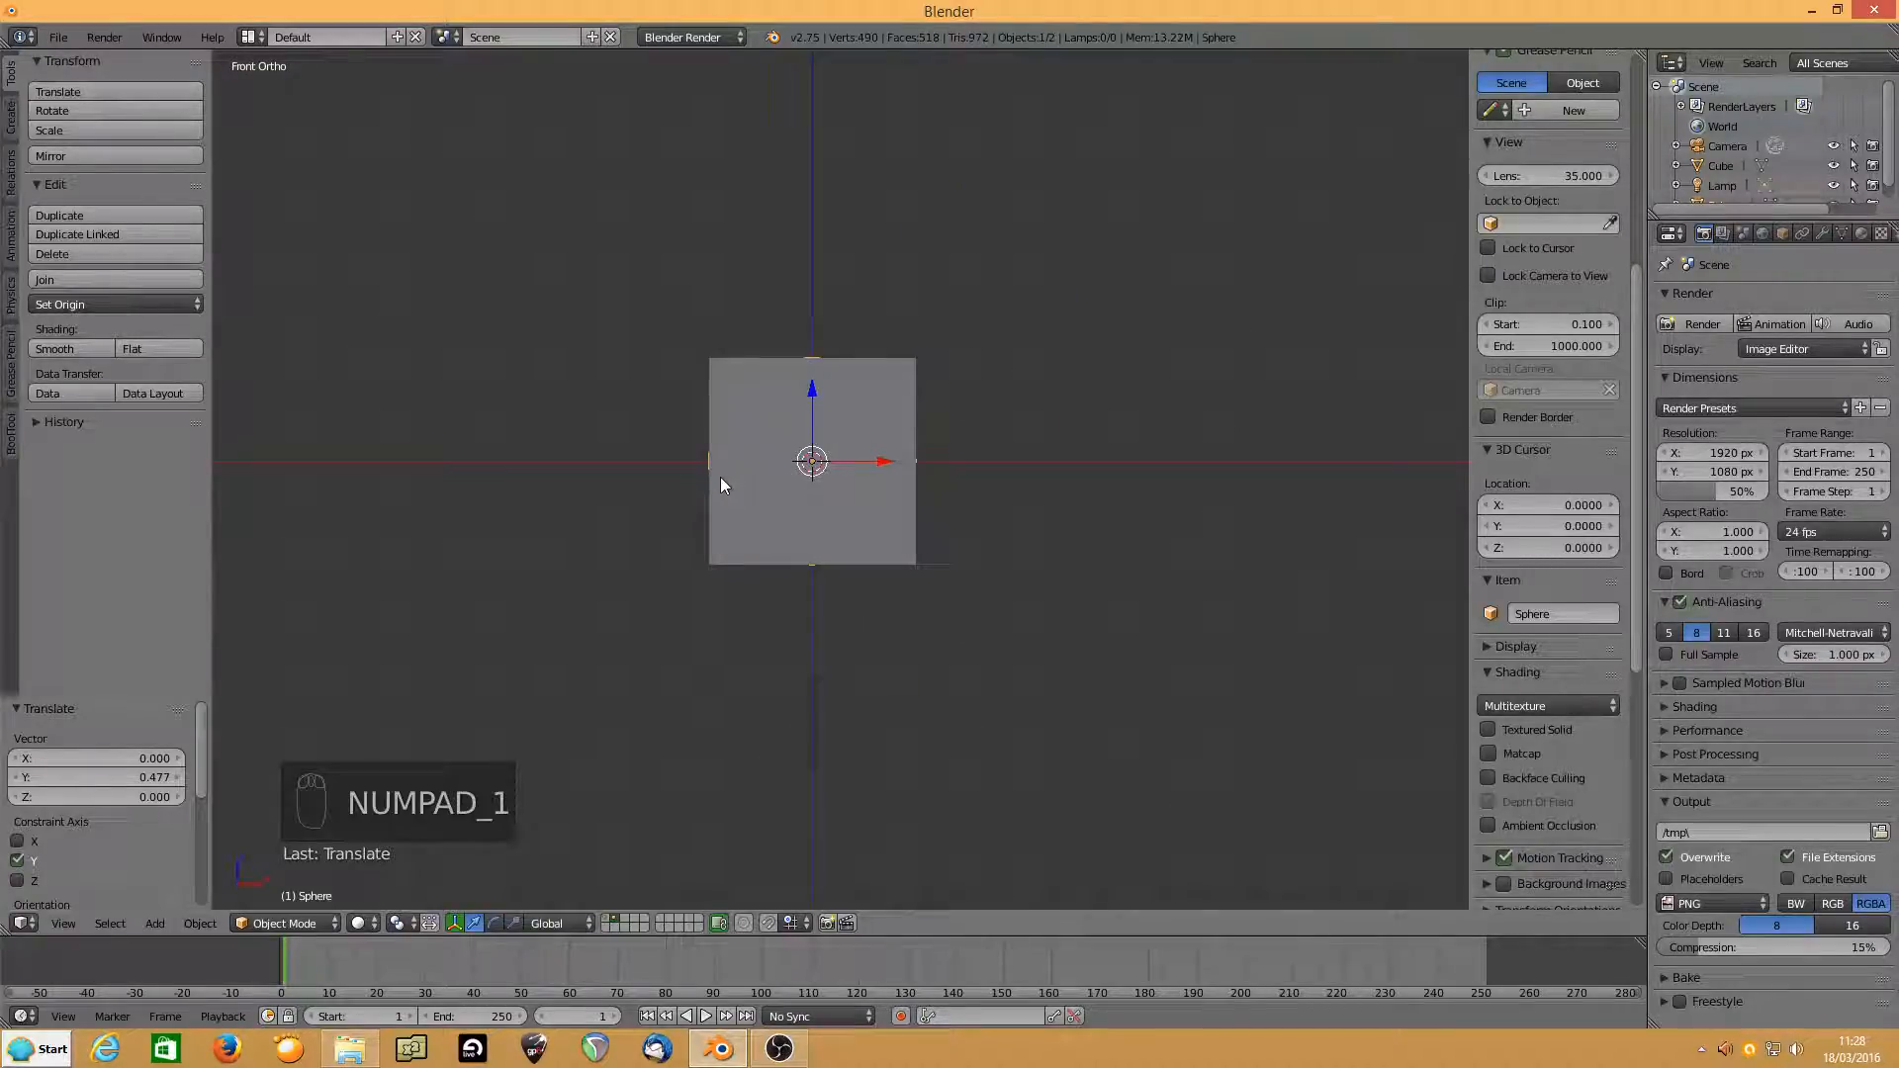
key(g)
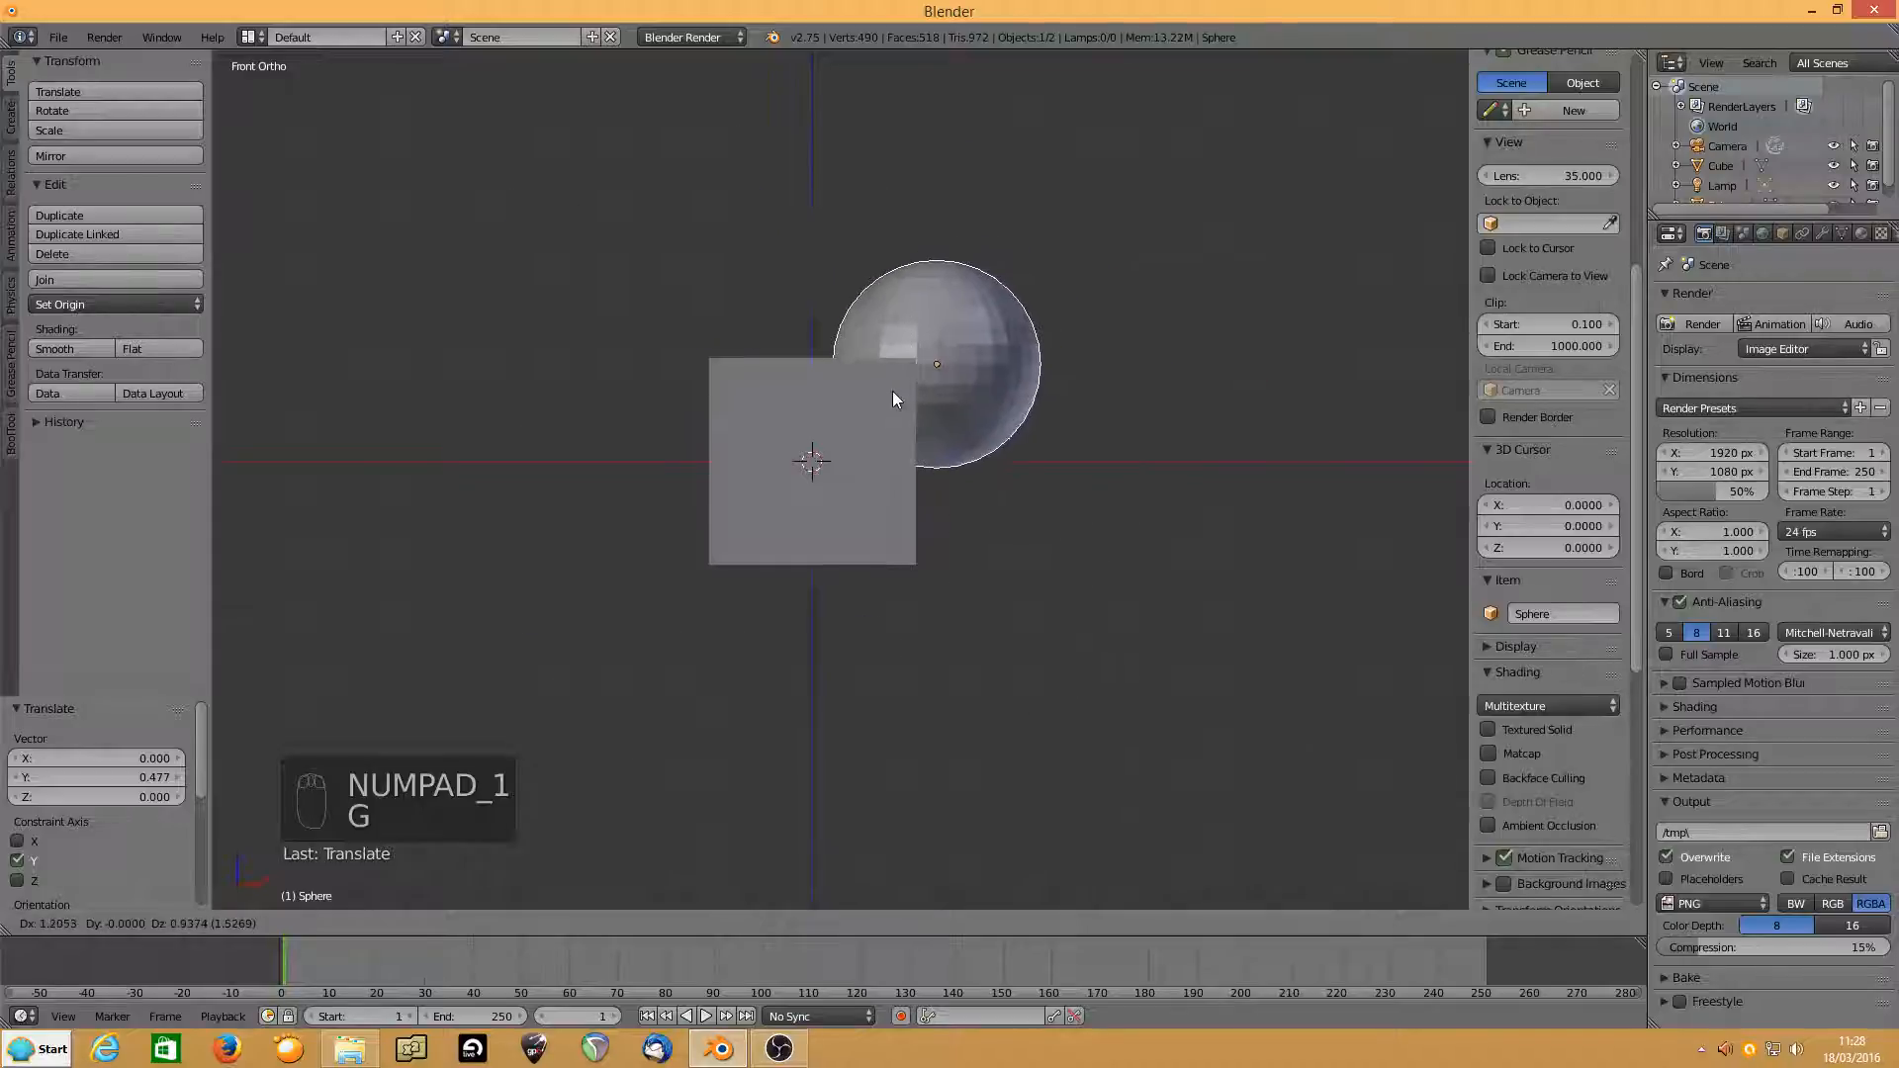
right_click(892, 390)
Try moving the sphere across the ground plane in the top orthographic view, then cancel the move.
key(KP_7)
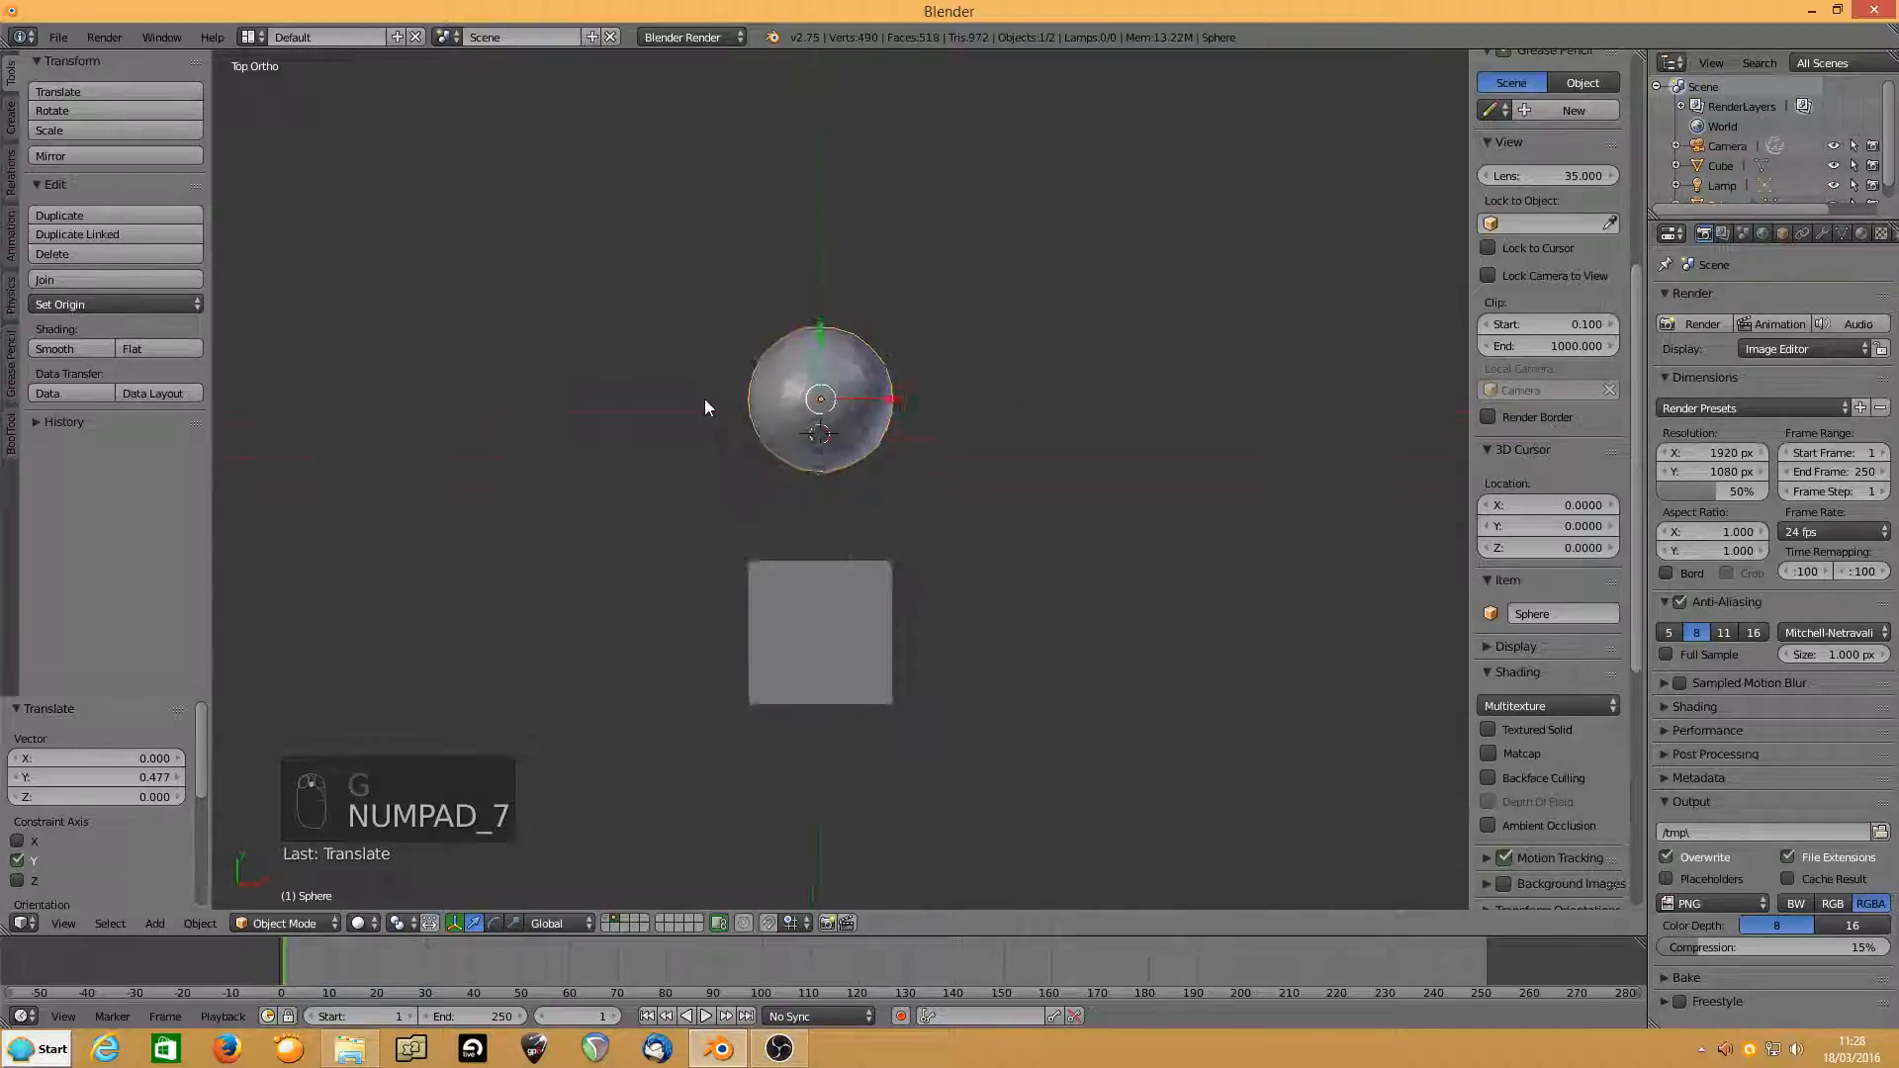
scroll(705, 399, down, 4)
key(g)
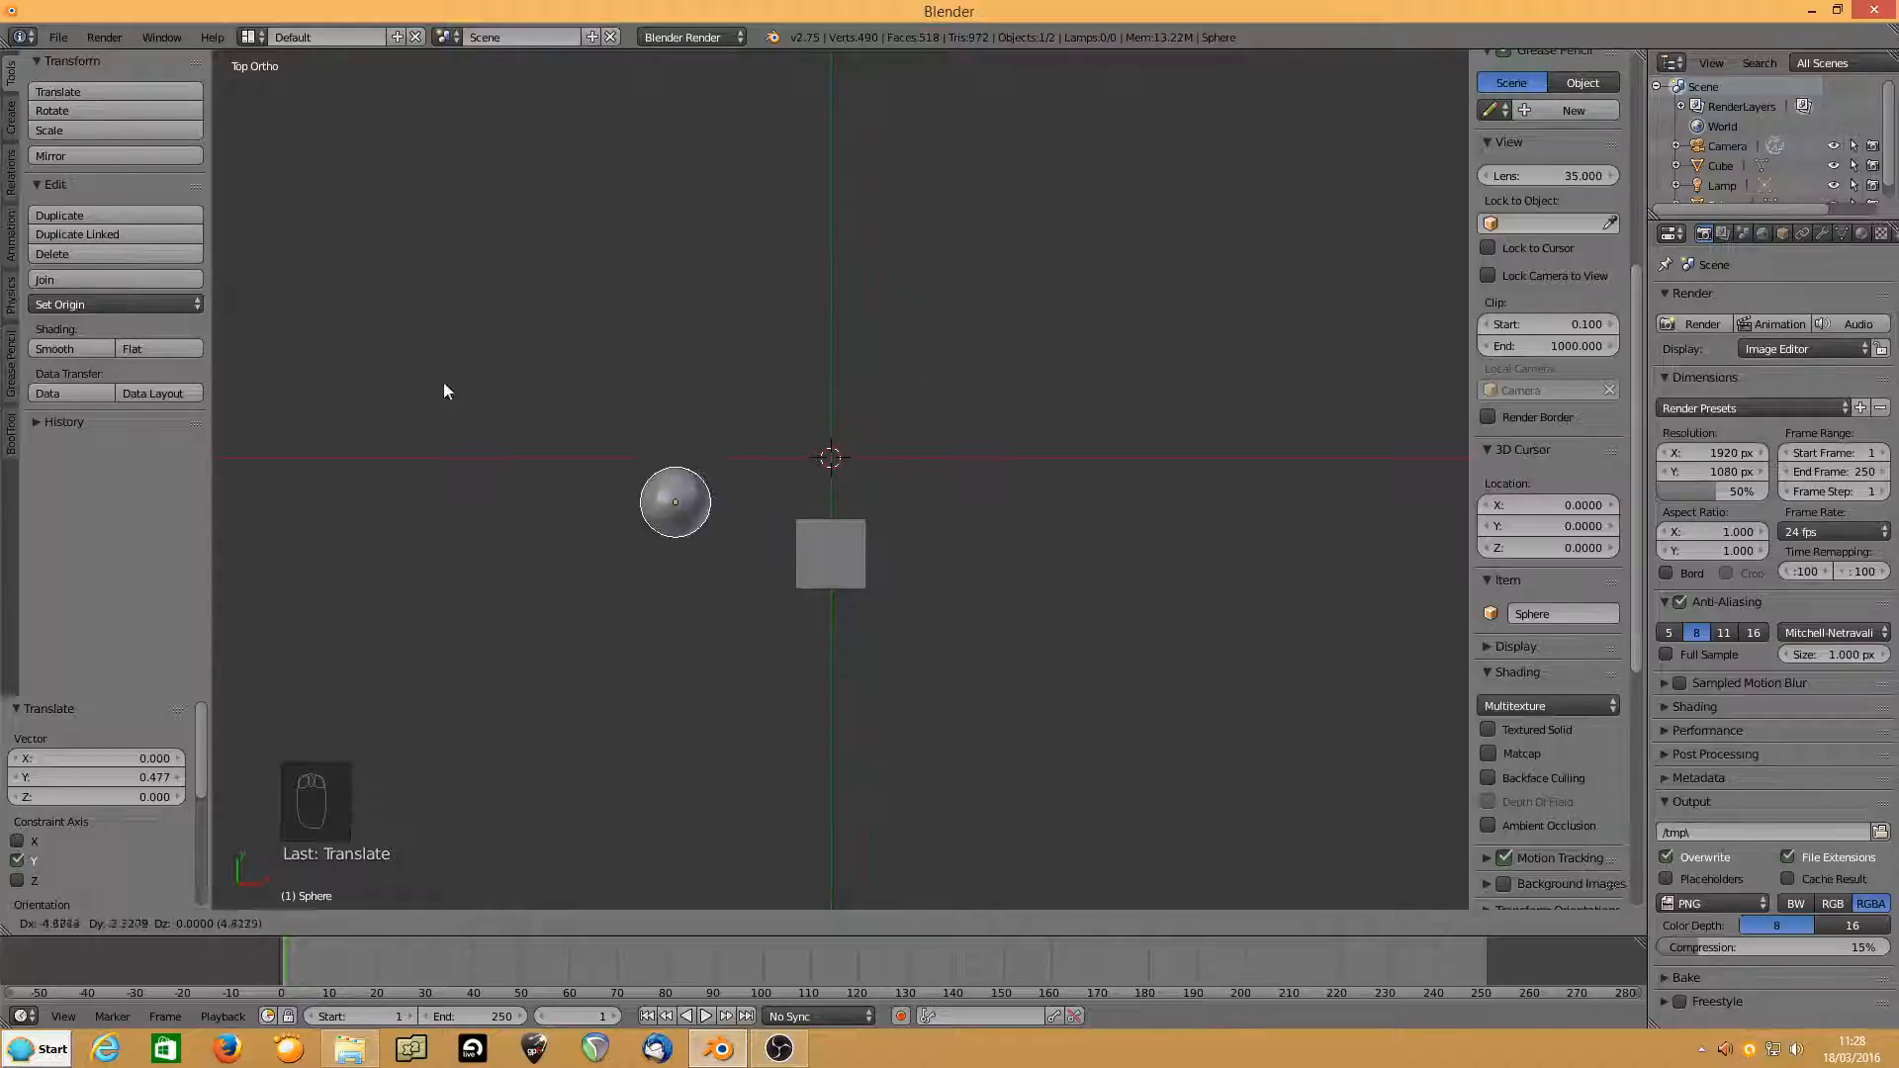
right_click(655, 287)
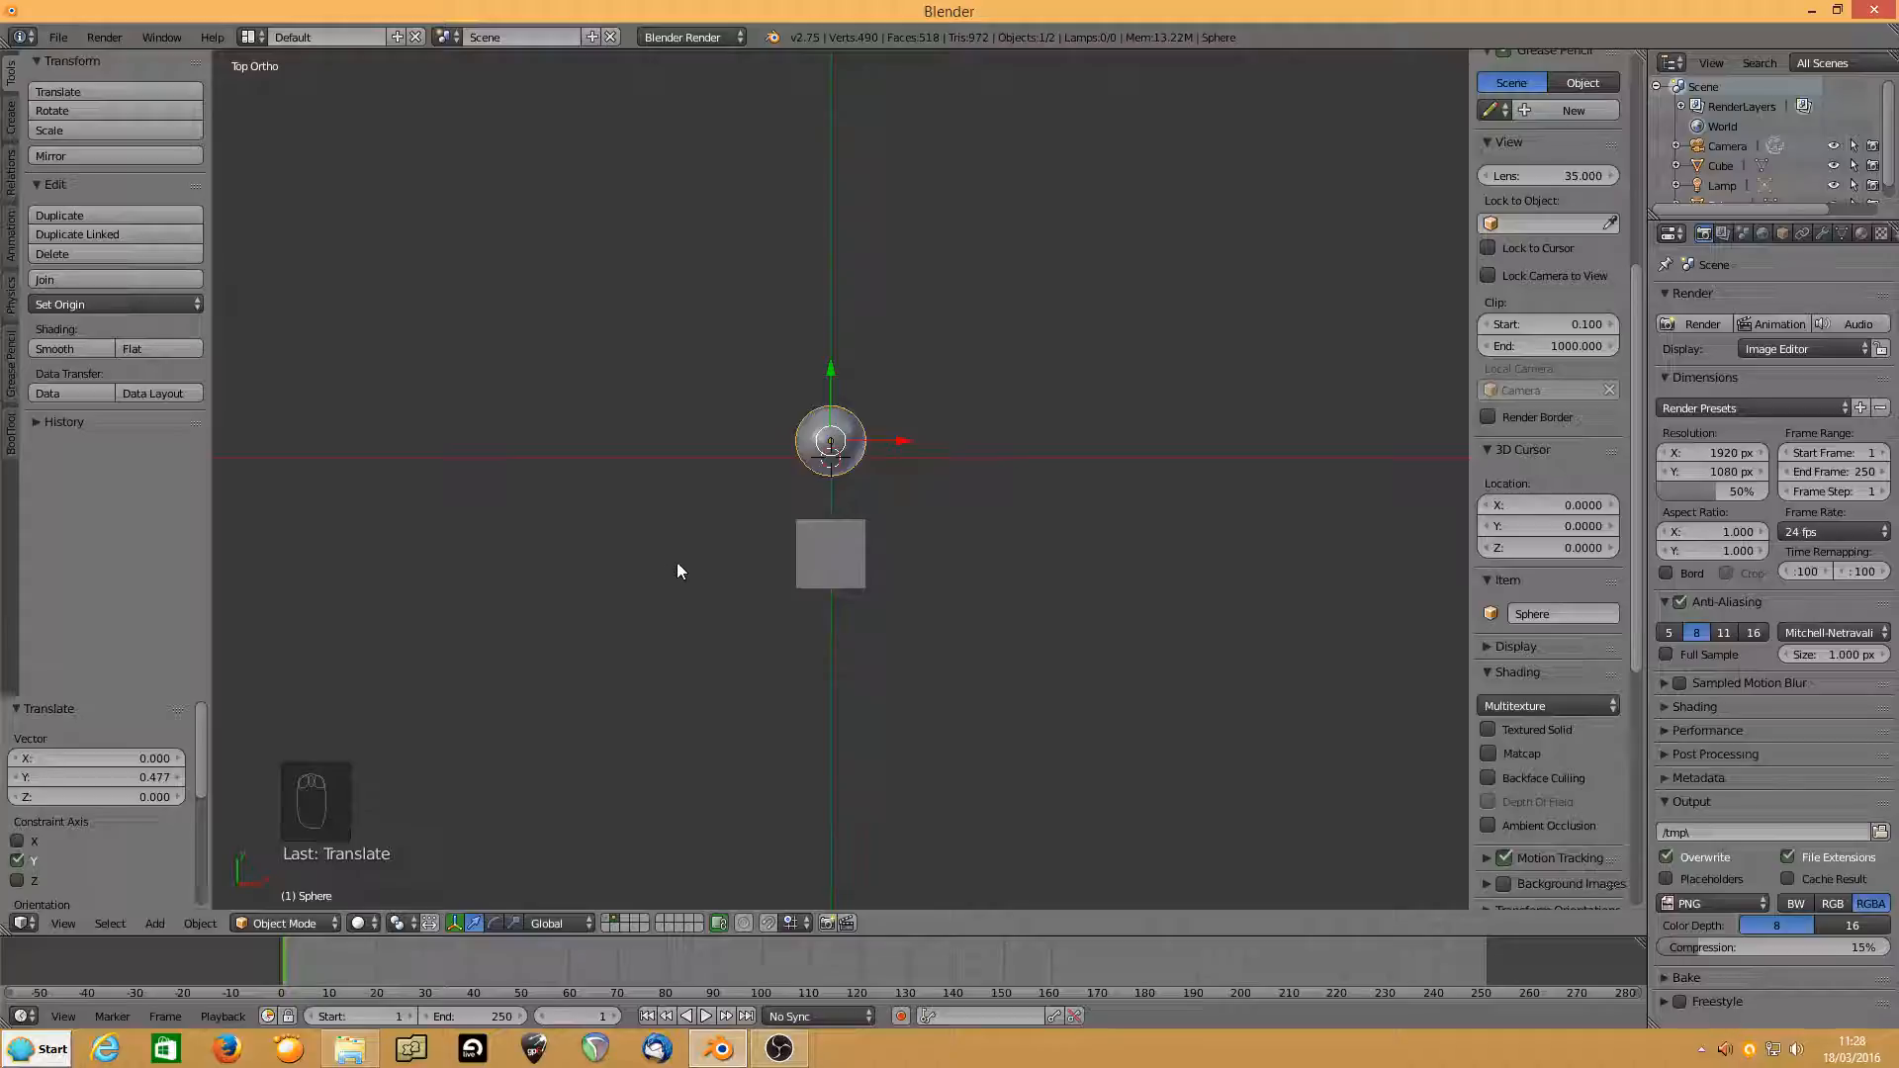
Try moving the sphere in an angled orthographic view with the global Z axis locked, then cancel.
middle_drag(678, 562, 592, 414)
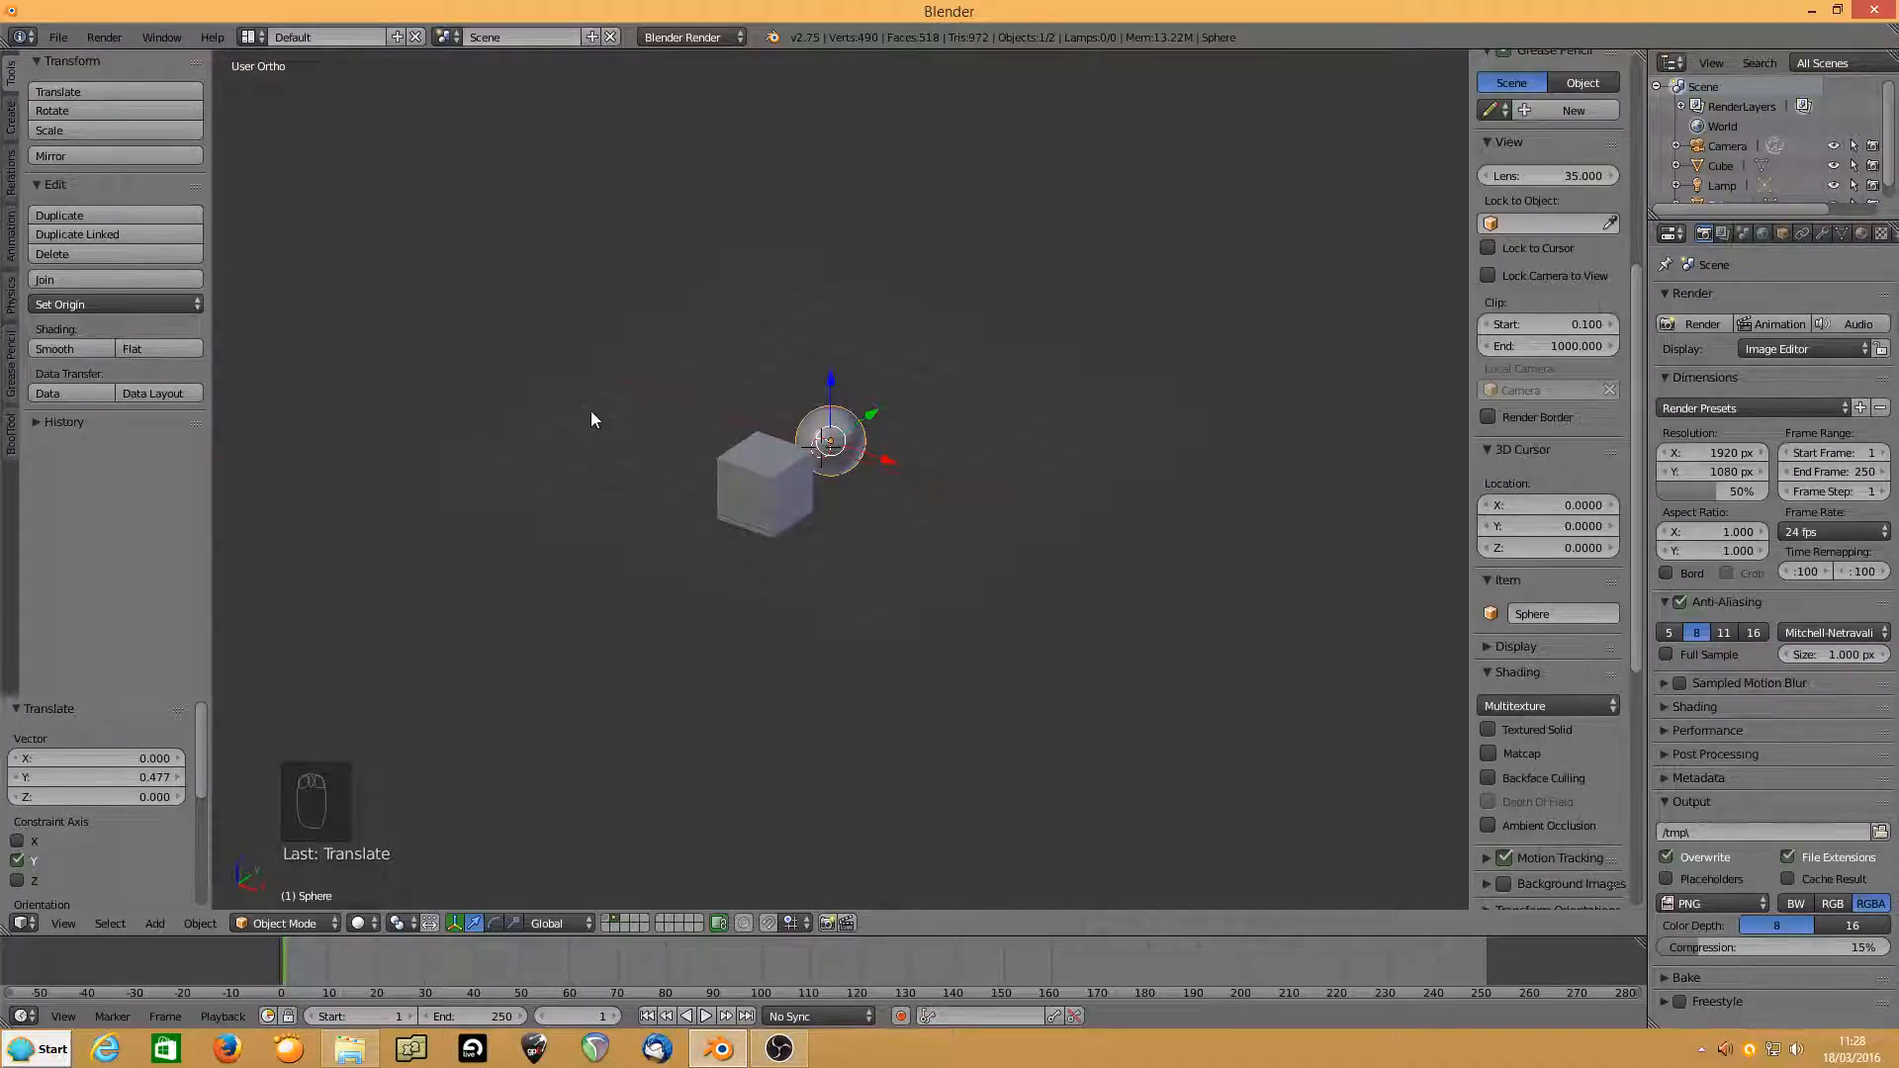
key(g)
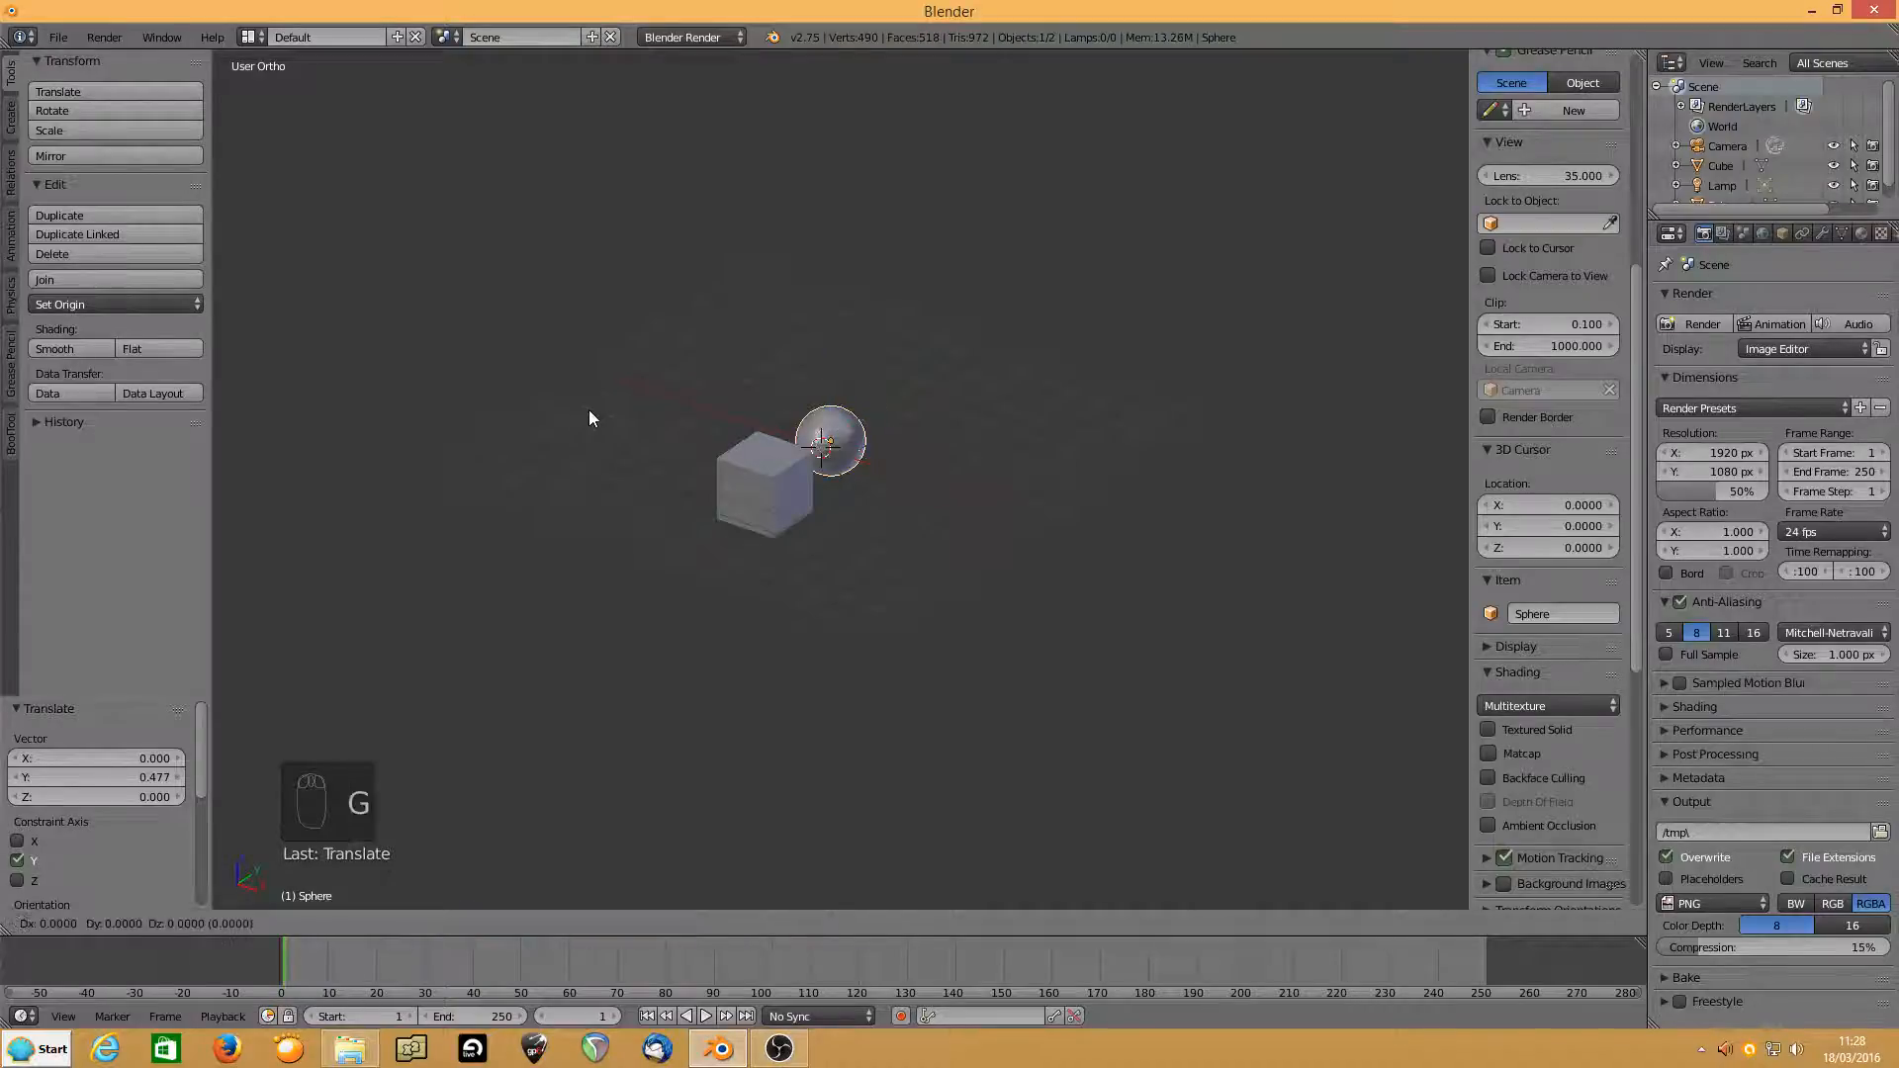
key(shift+z)
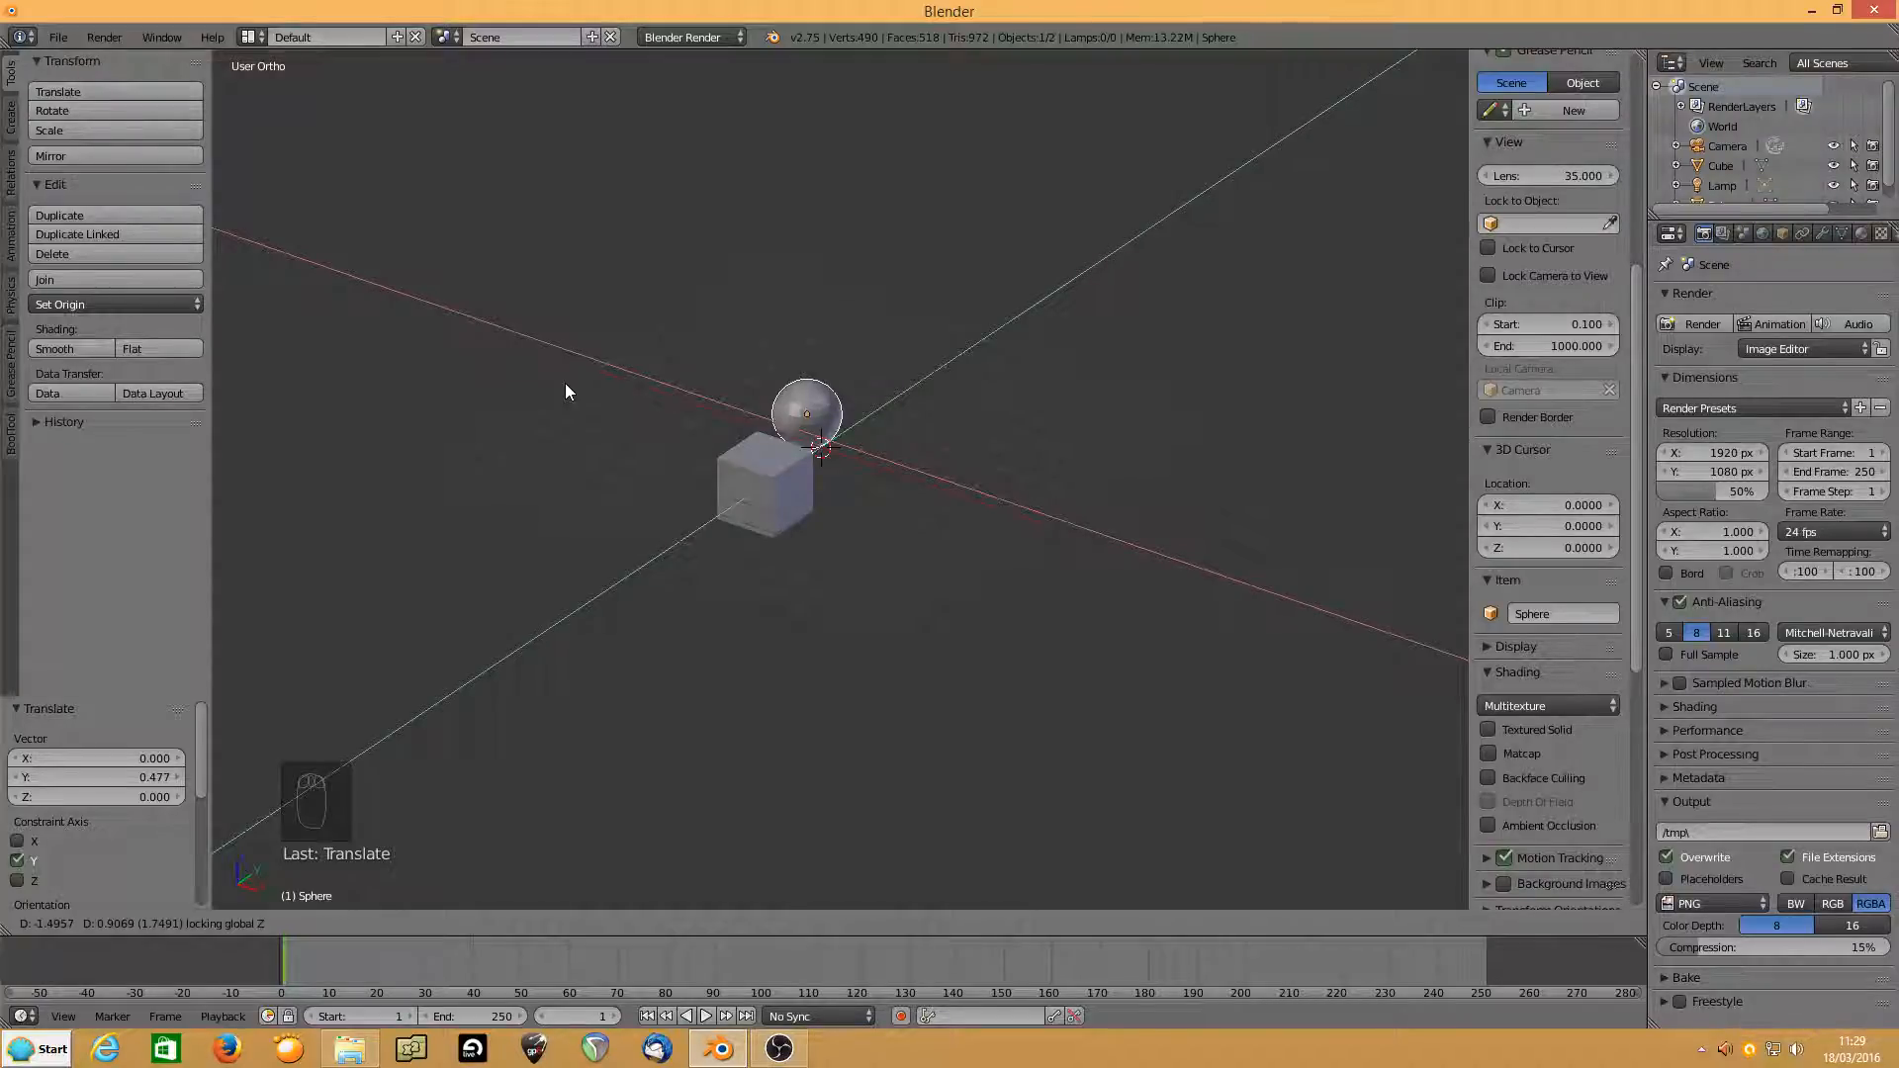
right_click(566, 384)
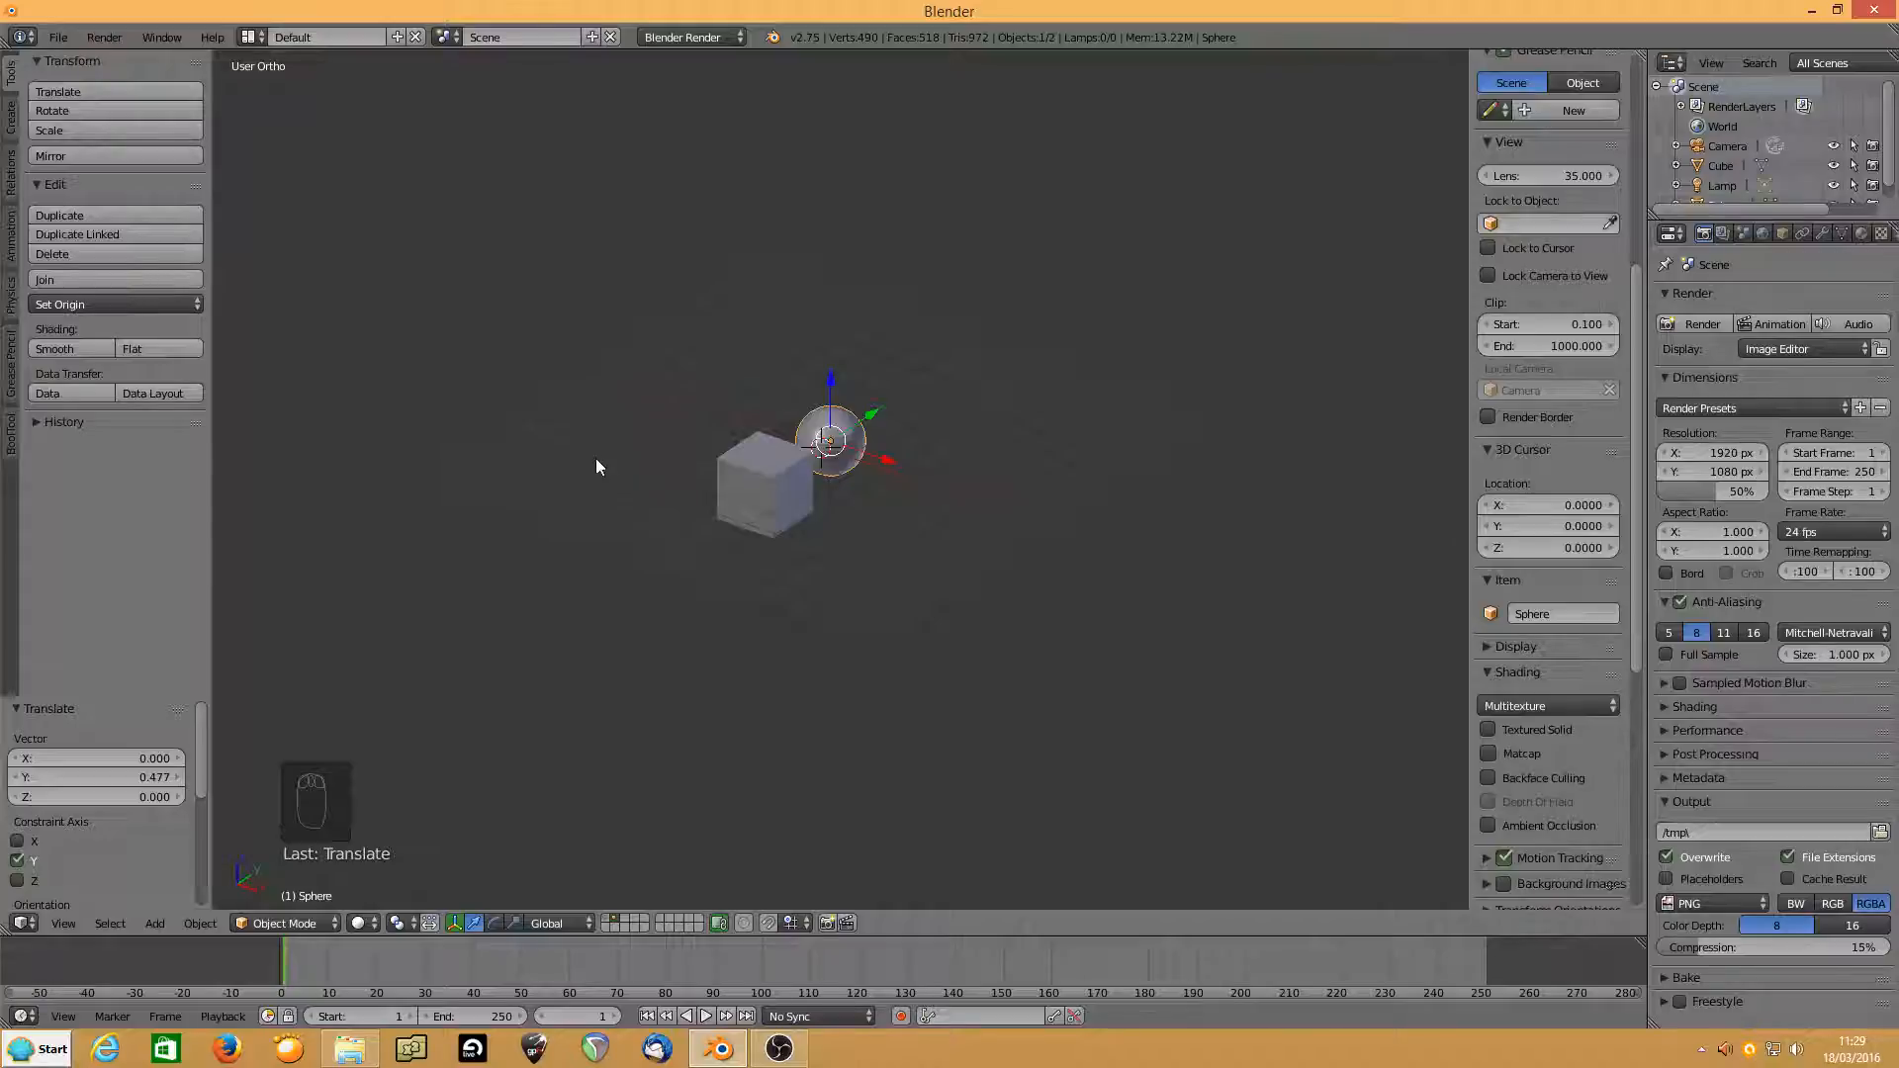
Try moving the sphere along single axes with the transform manipulator, then undo these moves.
scroll(675, 524, up, 3)
middle_drag(683, 521, 788, 500)
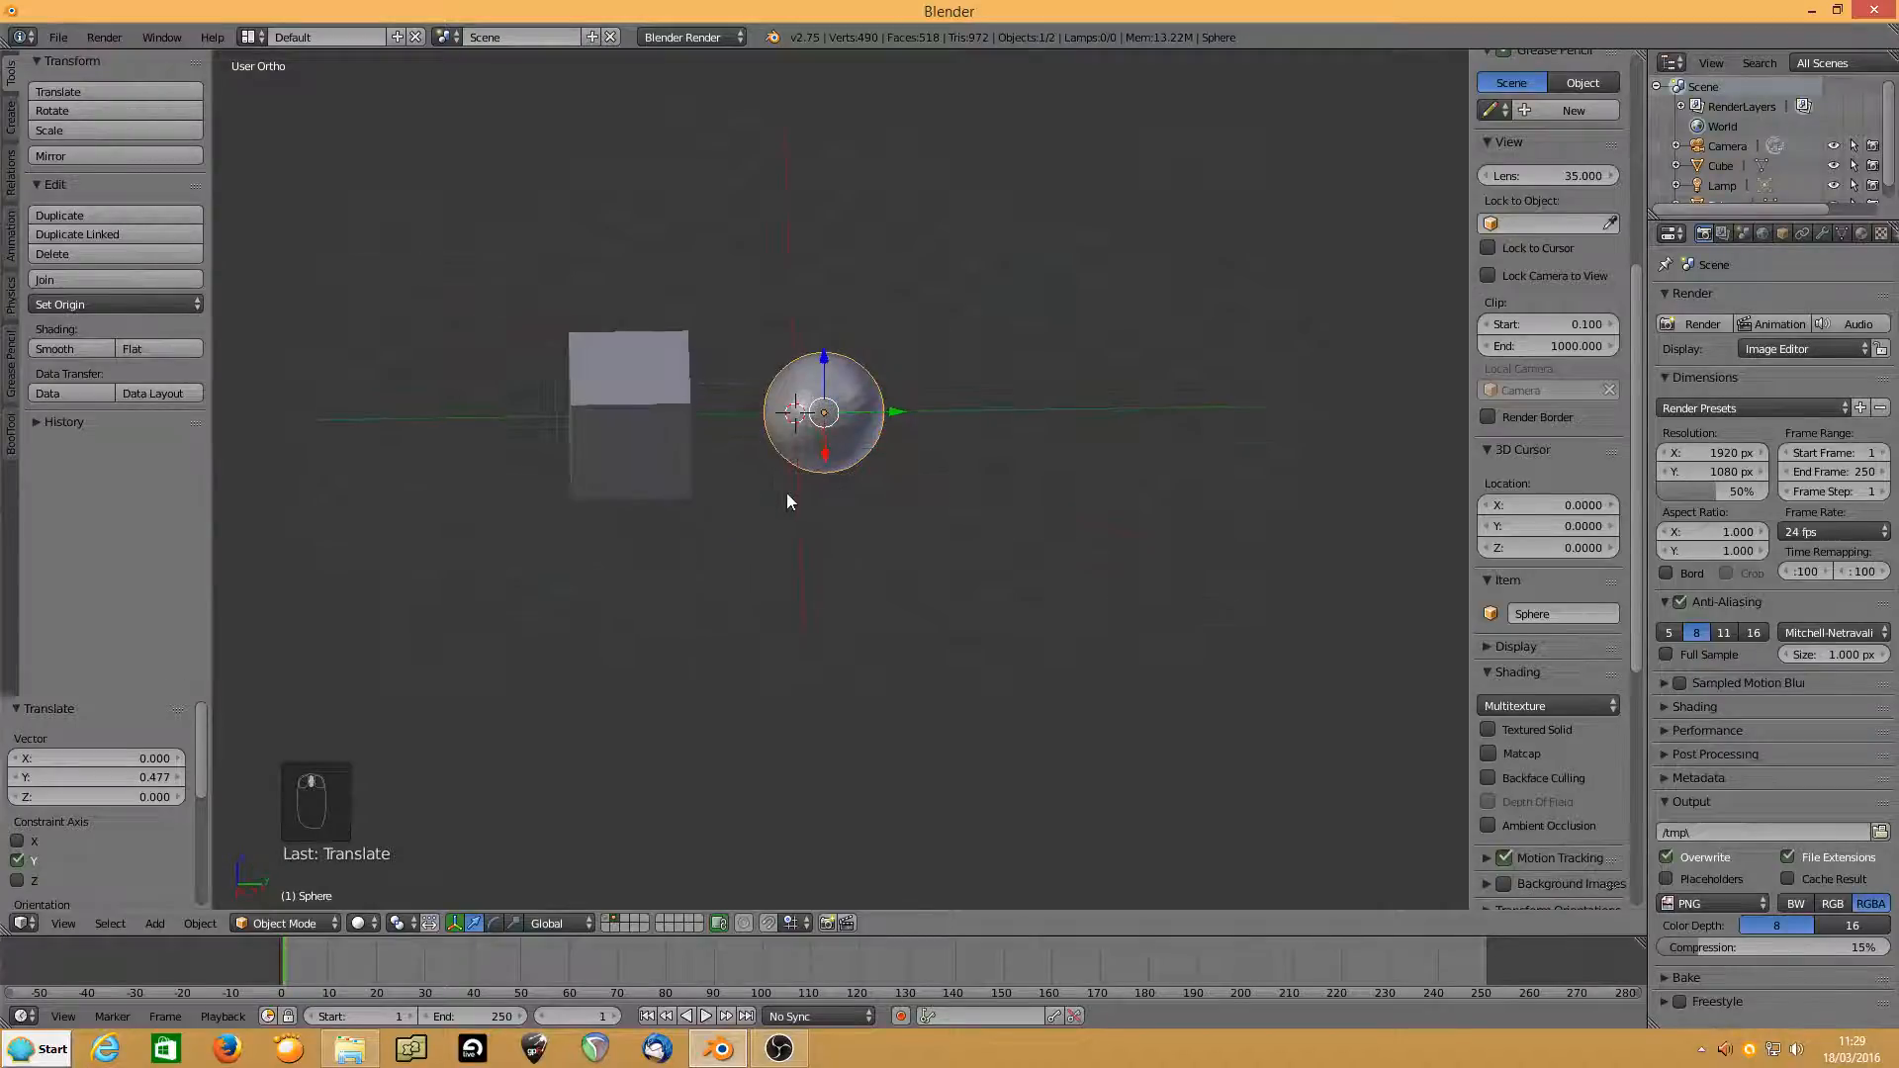
drag(897, 425, 1024, 426)
drag(949, 359, 983, 409)
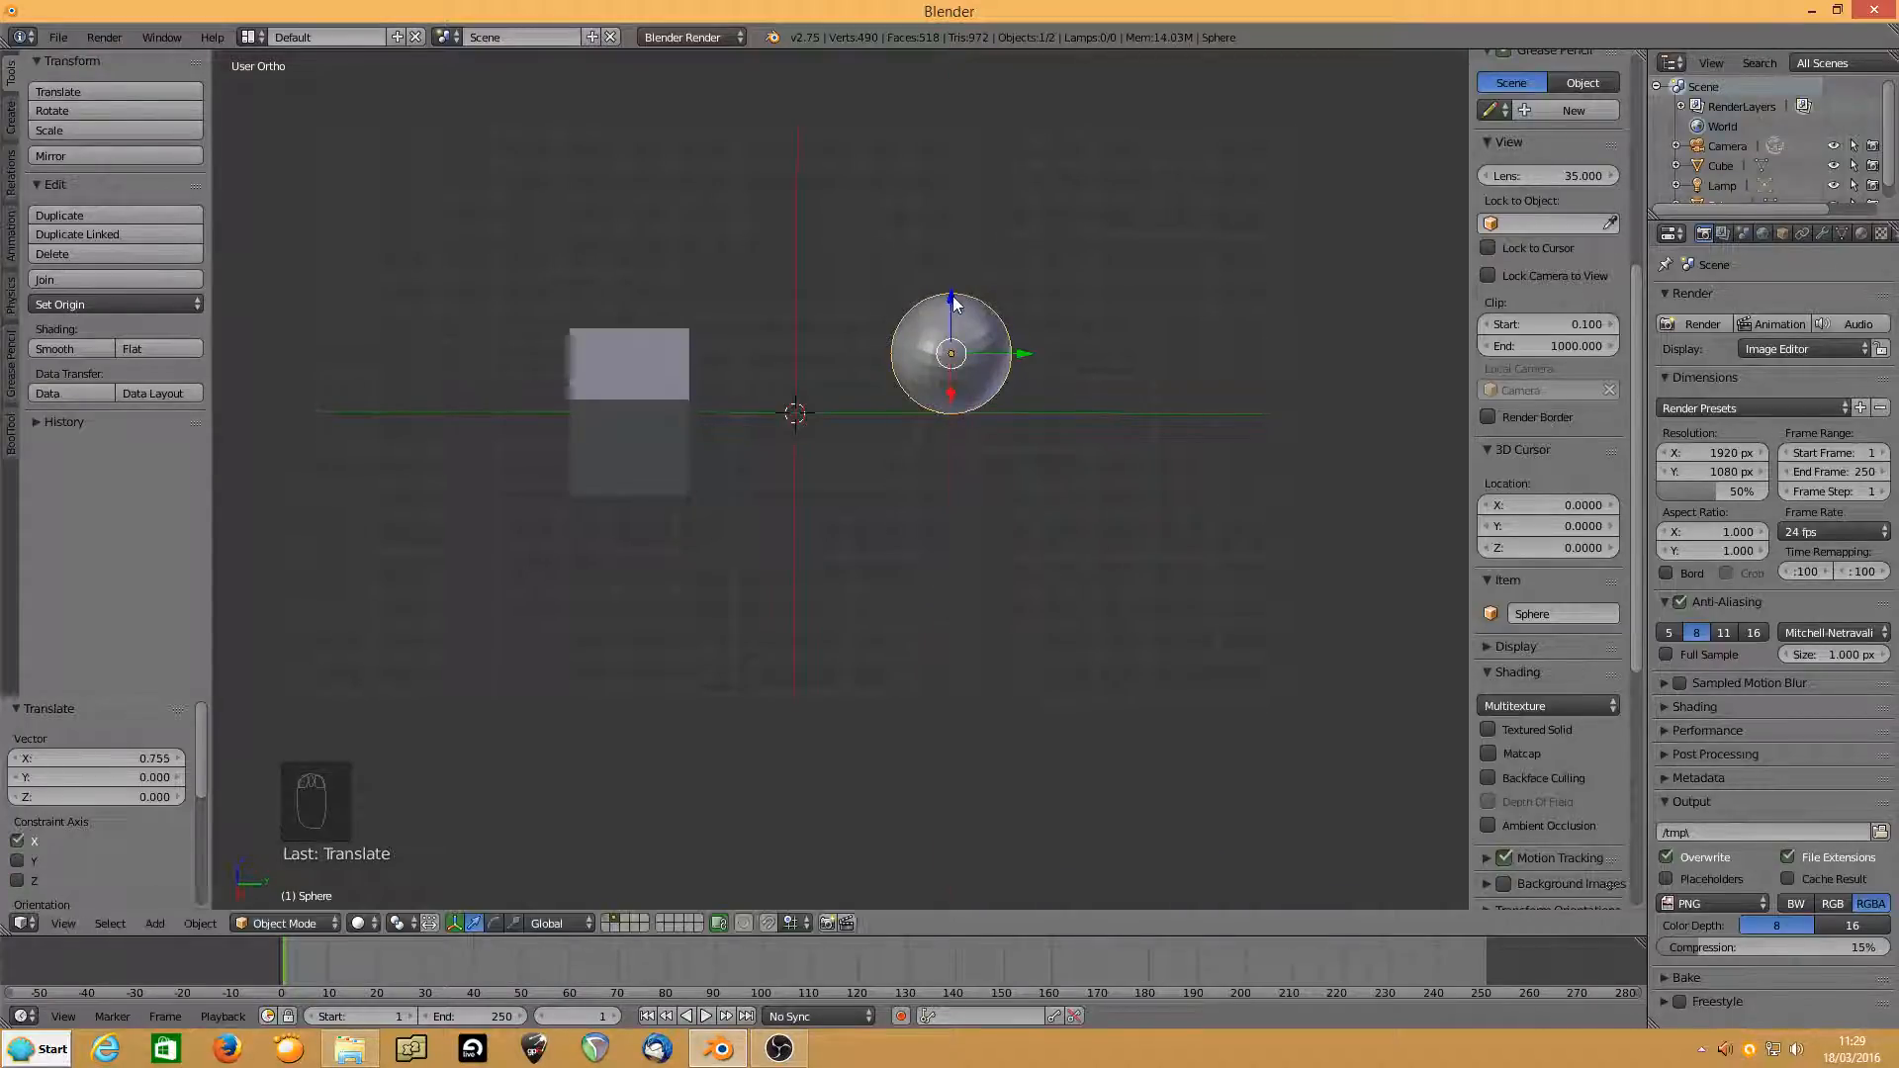
key(ctrl+z)
key(ctrl+z)
key(ctrl+z)
key(ctrl+z)
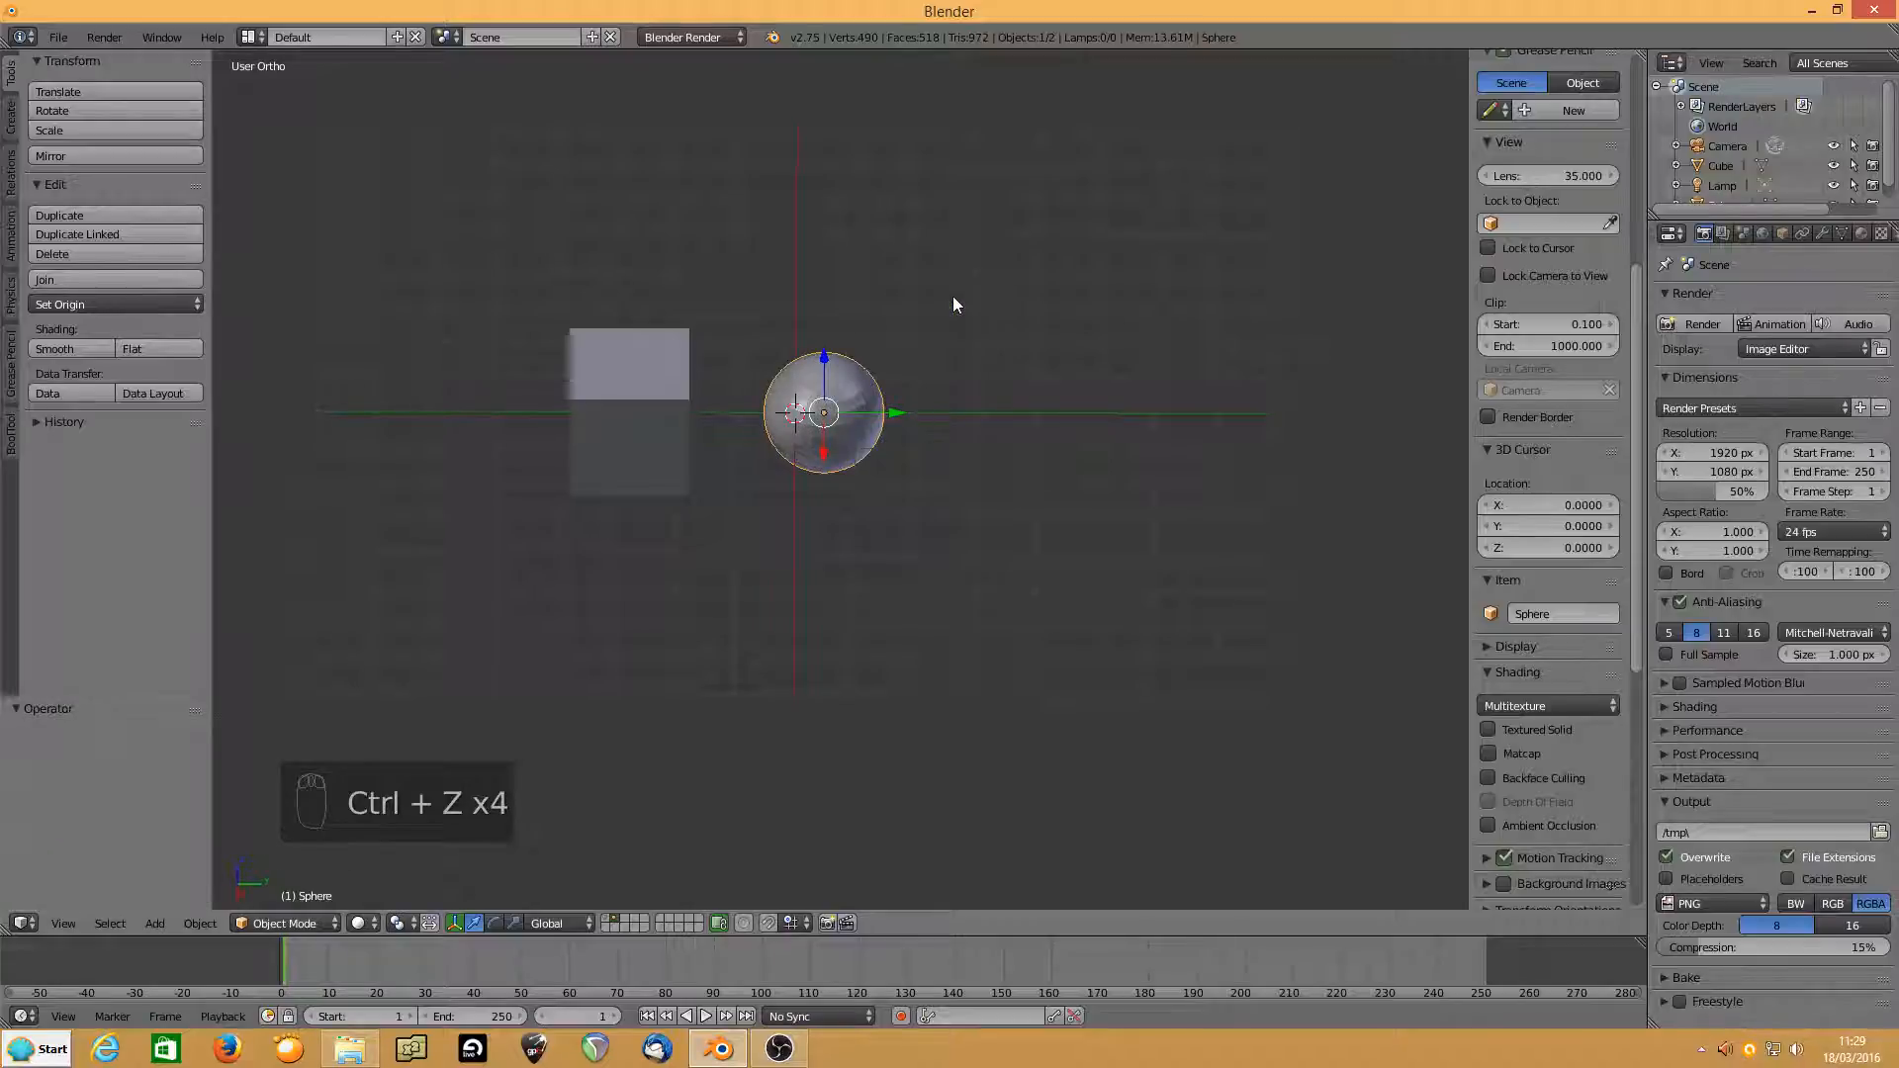
Try rotating the cube freely, around the global X, Y and Z axes, and with Z locked, then cancel the rotation.
middle_drag(751, 393, 782, 449)
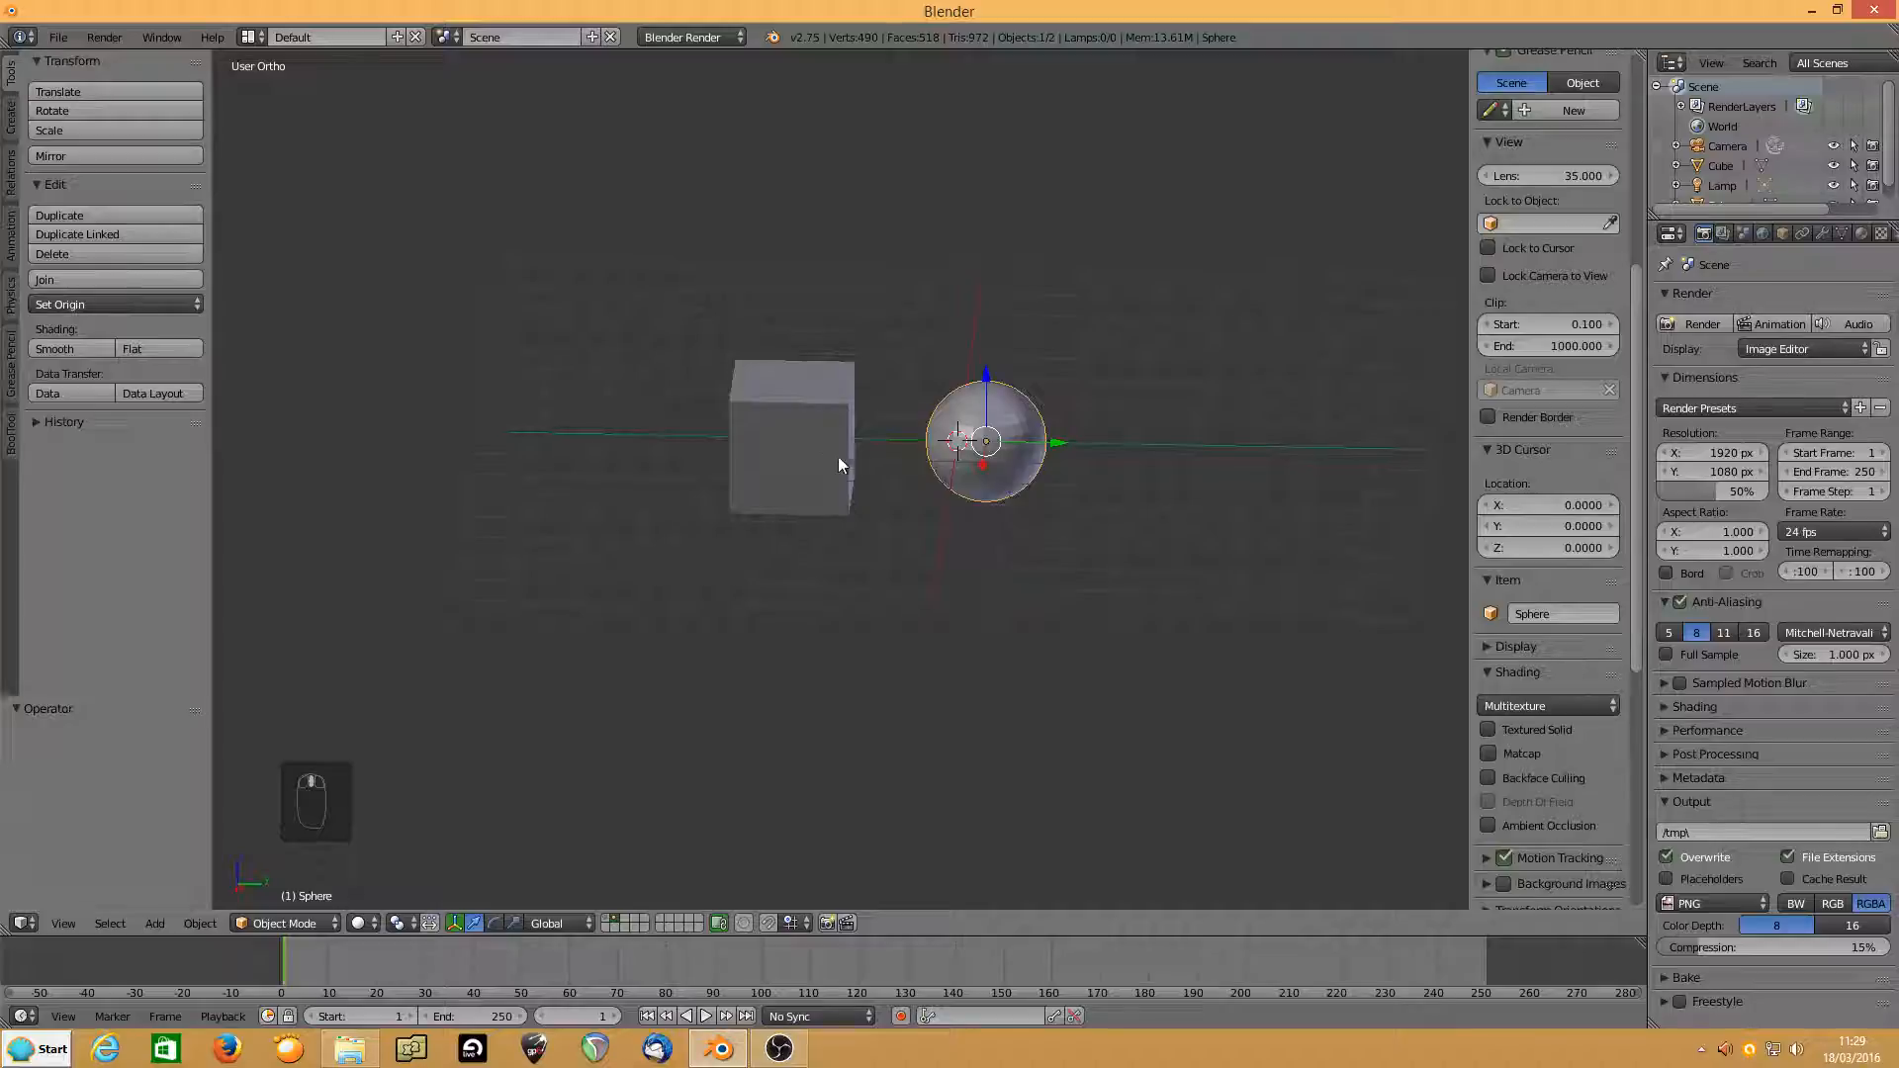
click(799, 468)
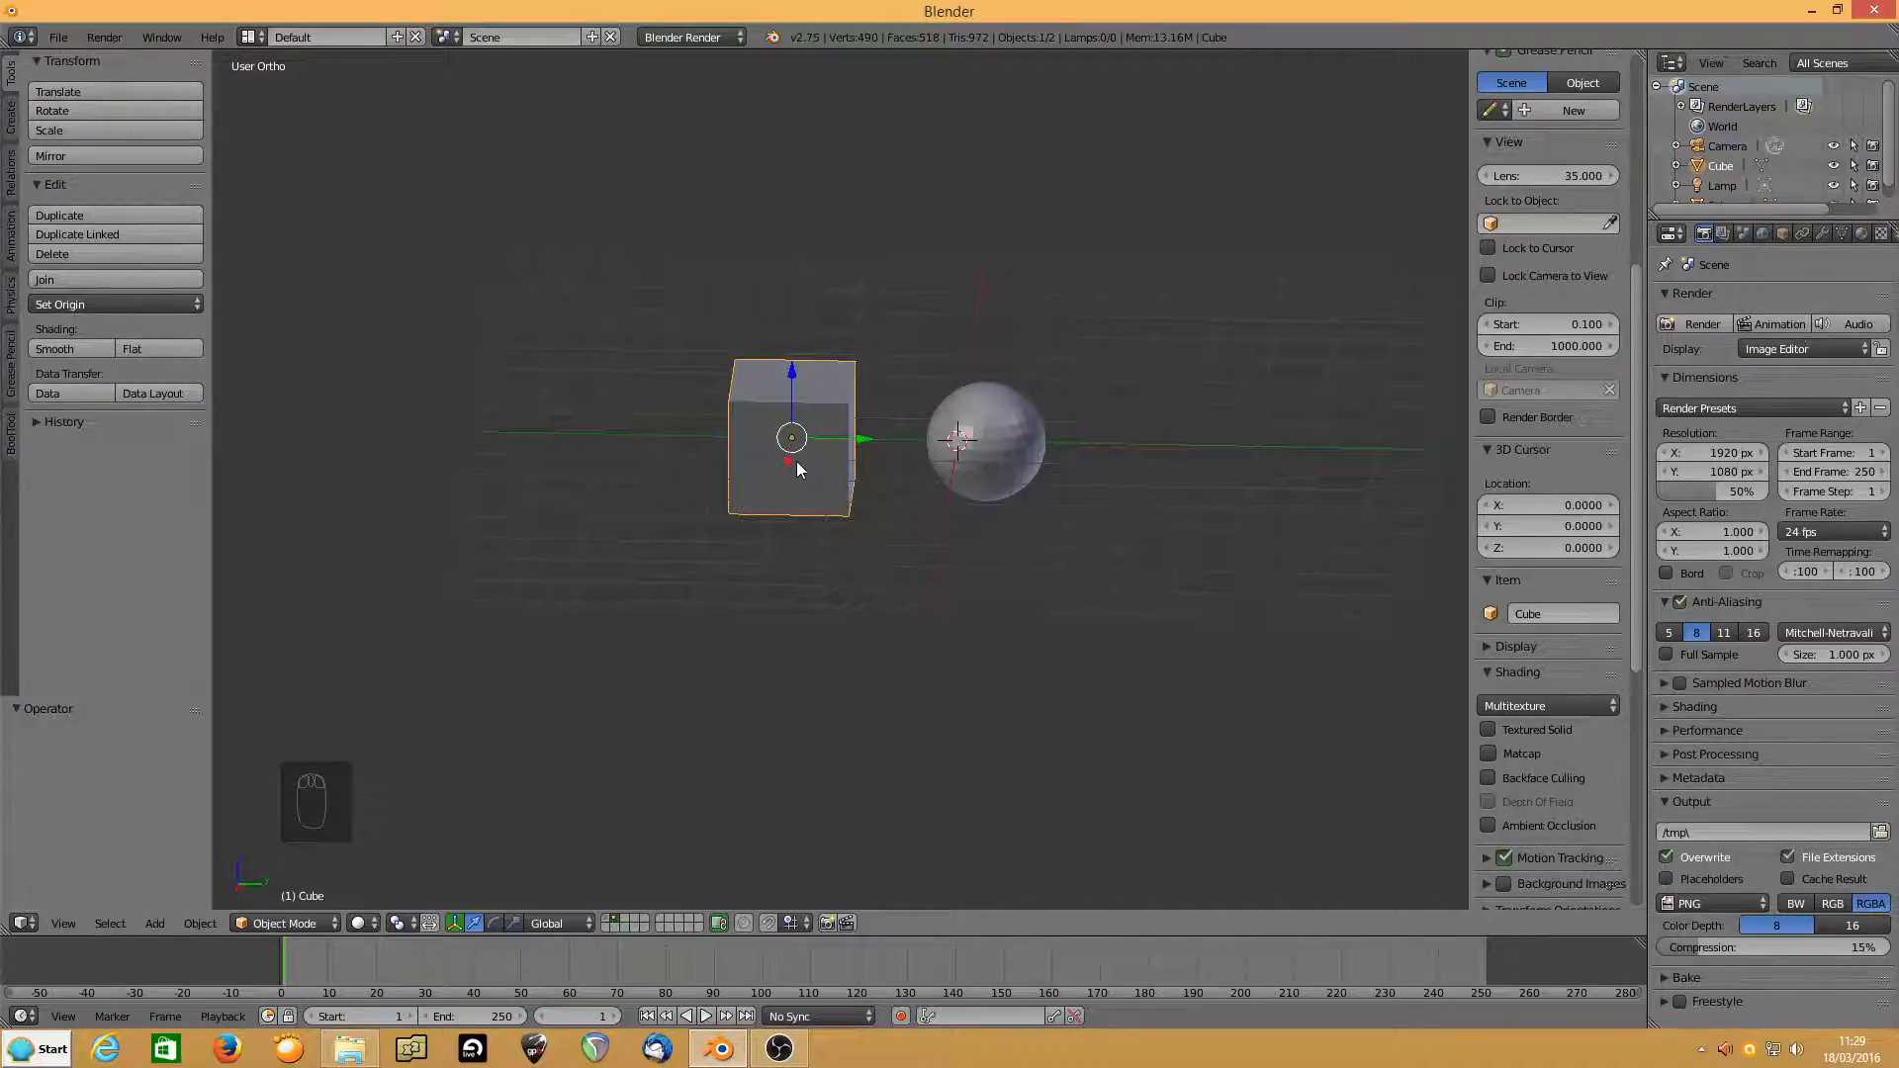
key(r)
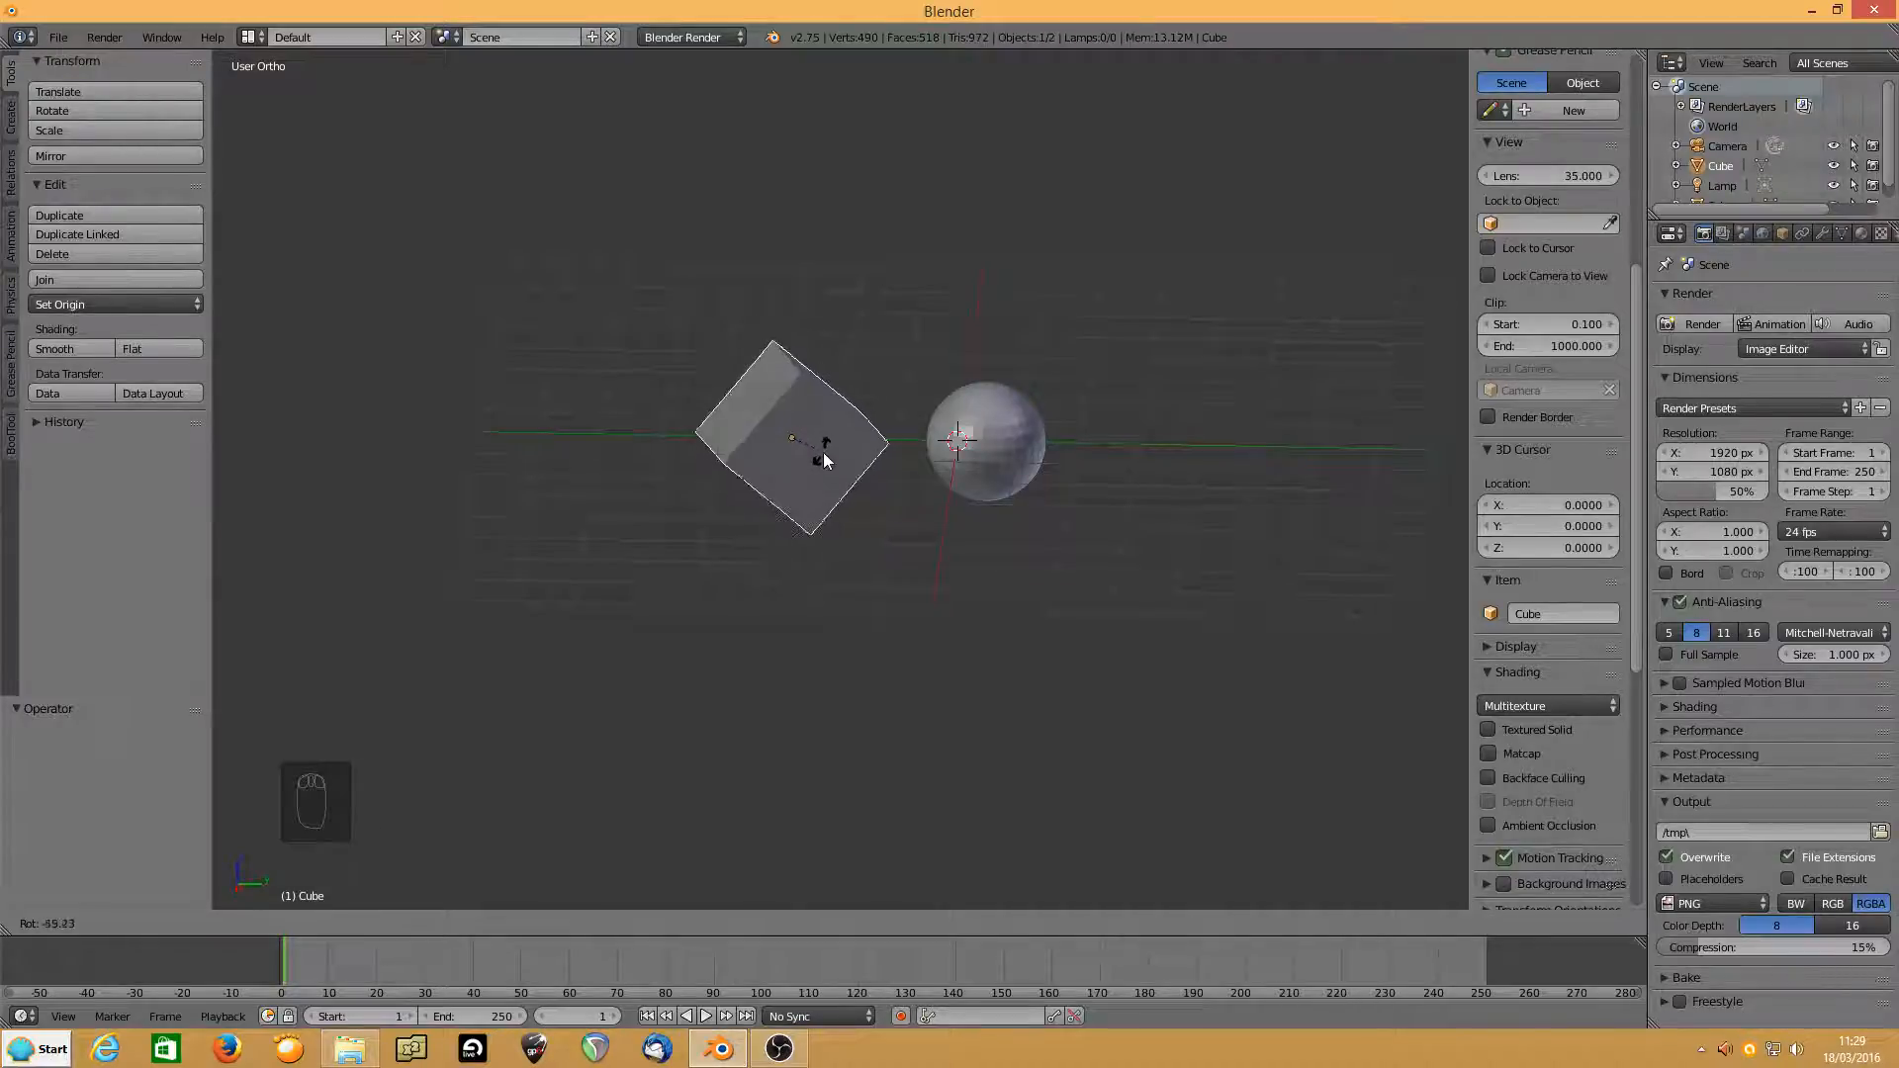
key(x)
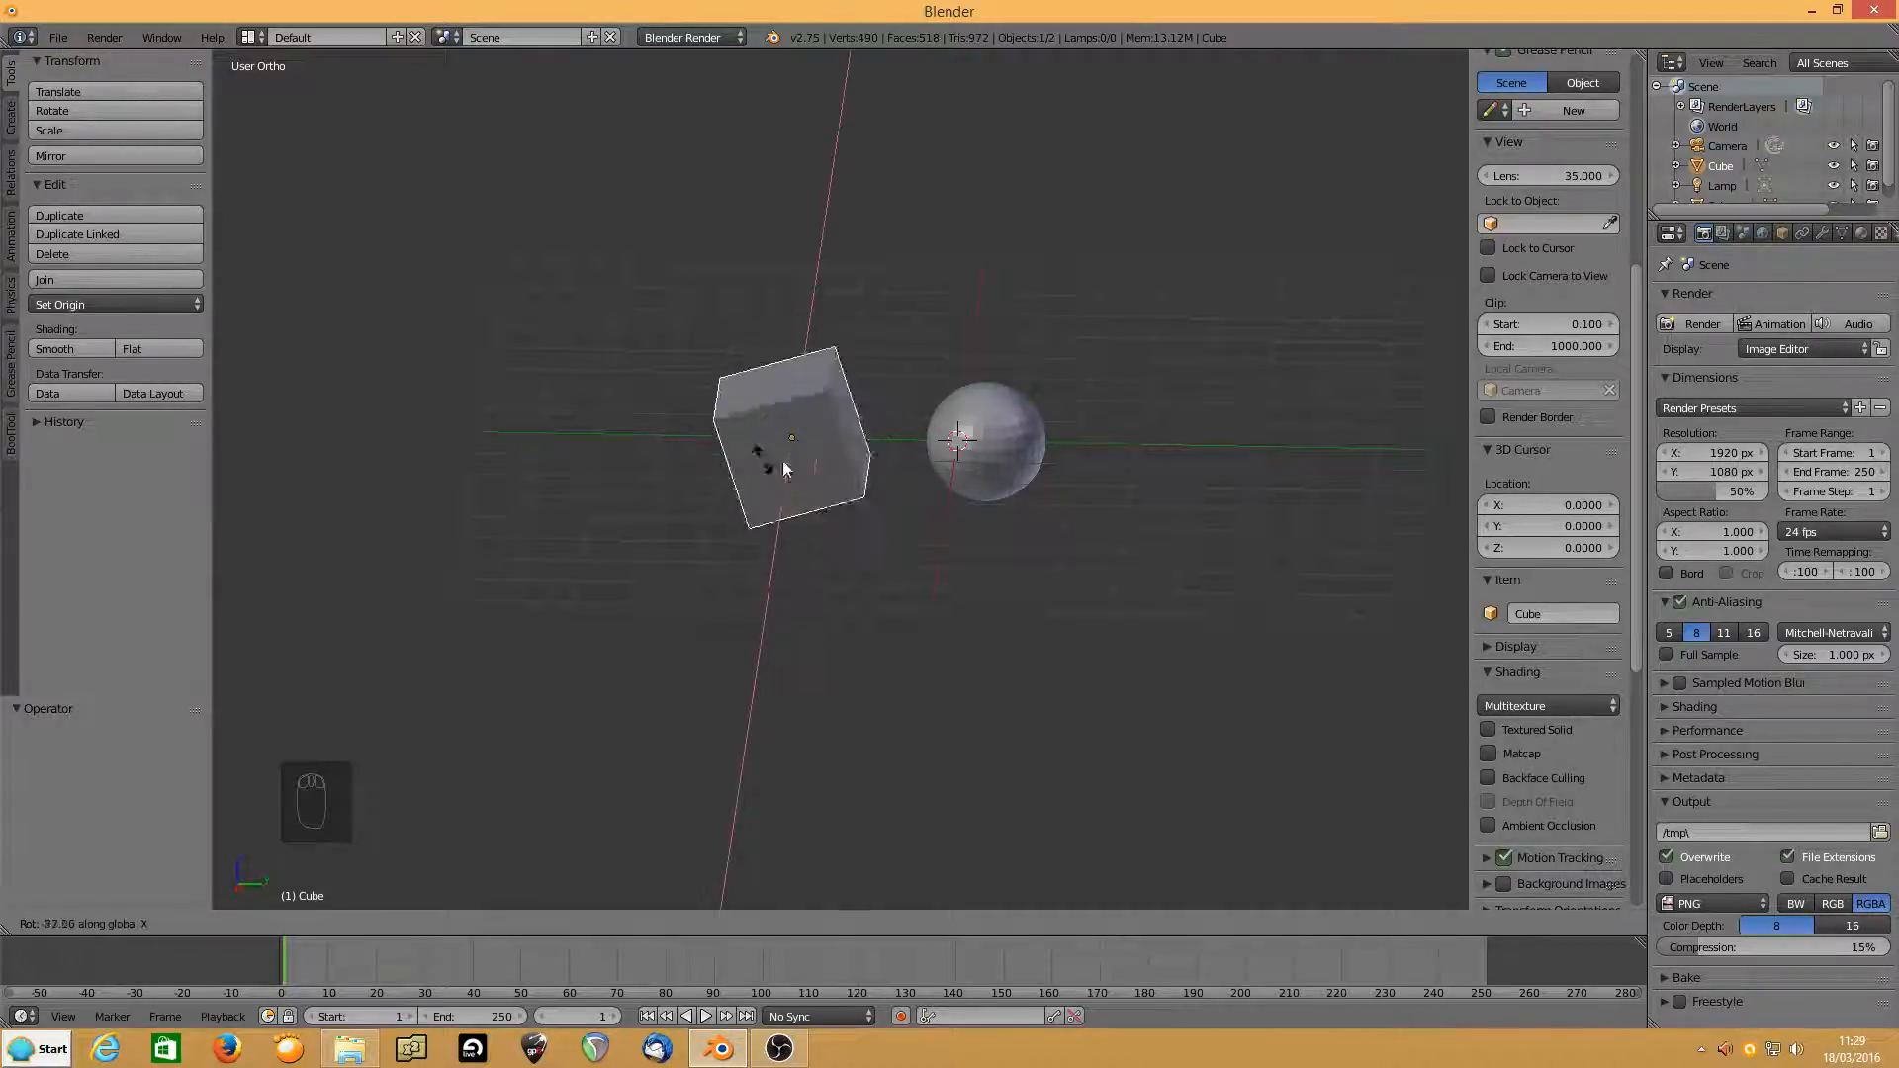
key(y)
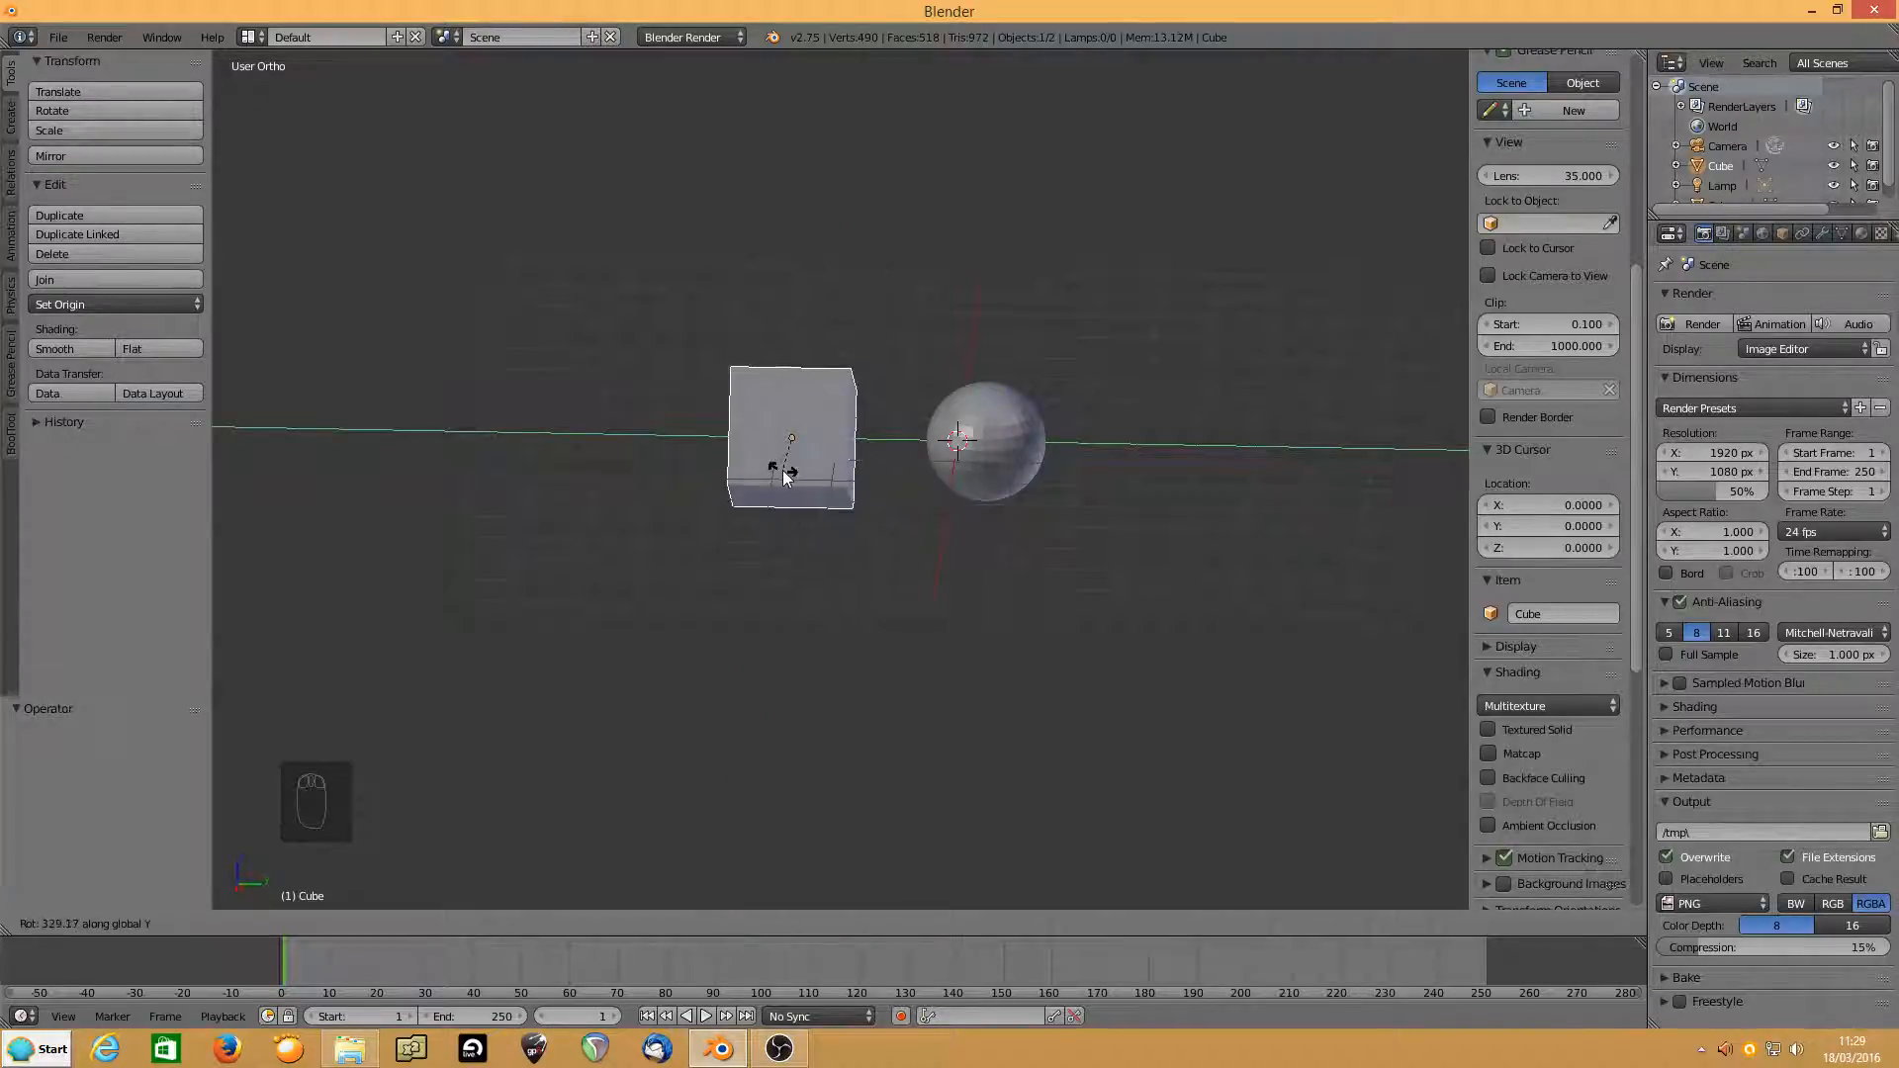
key(z)
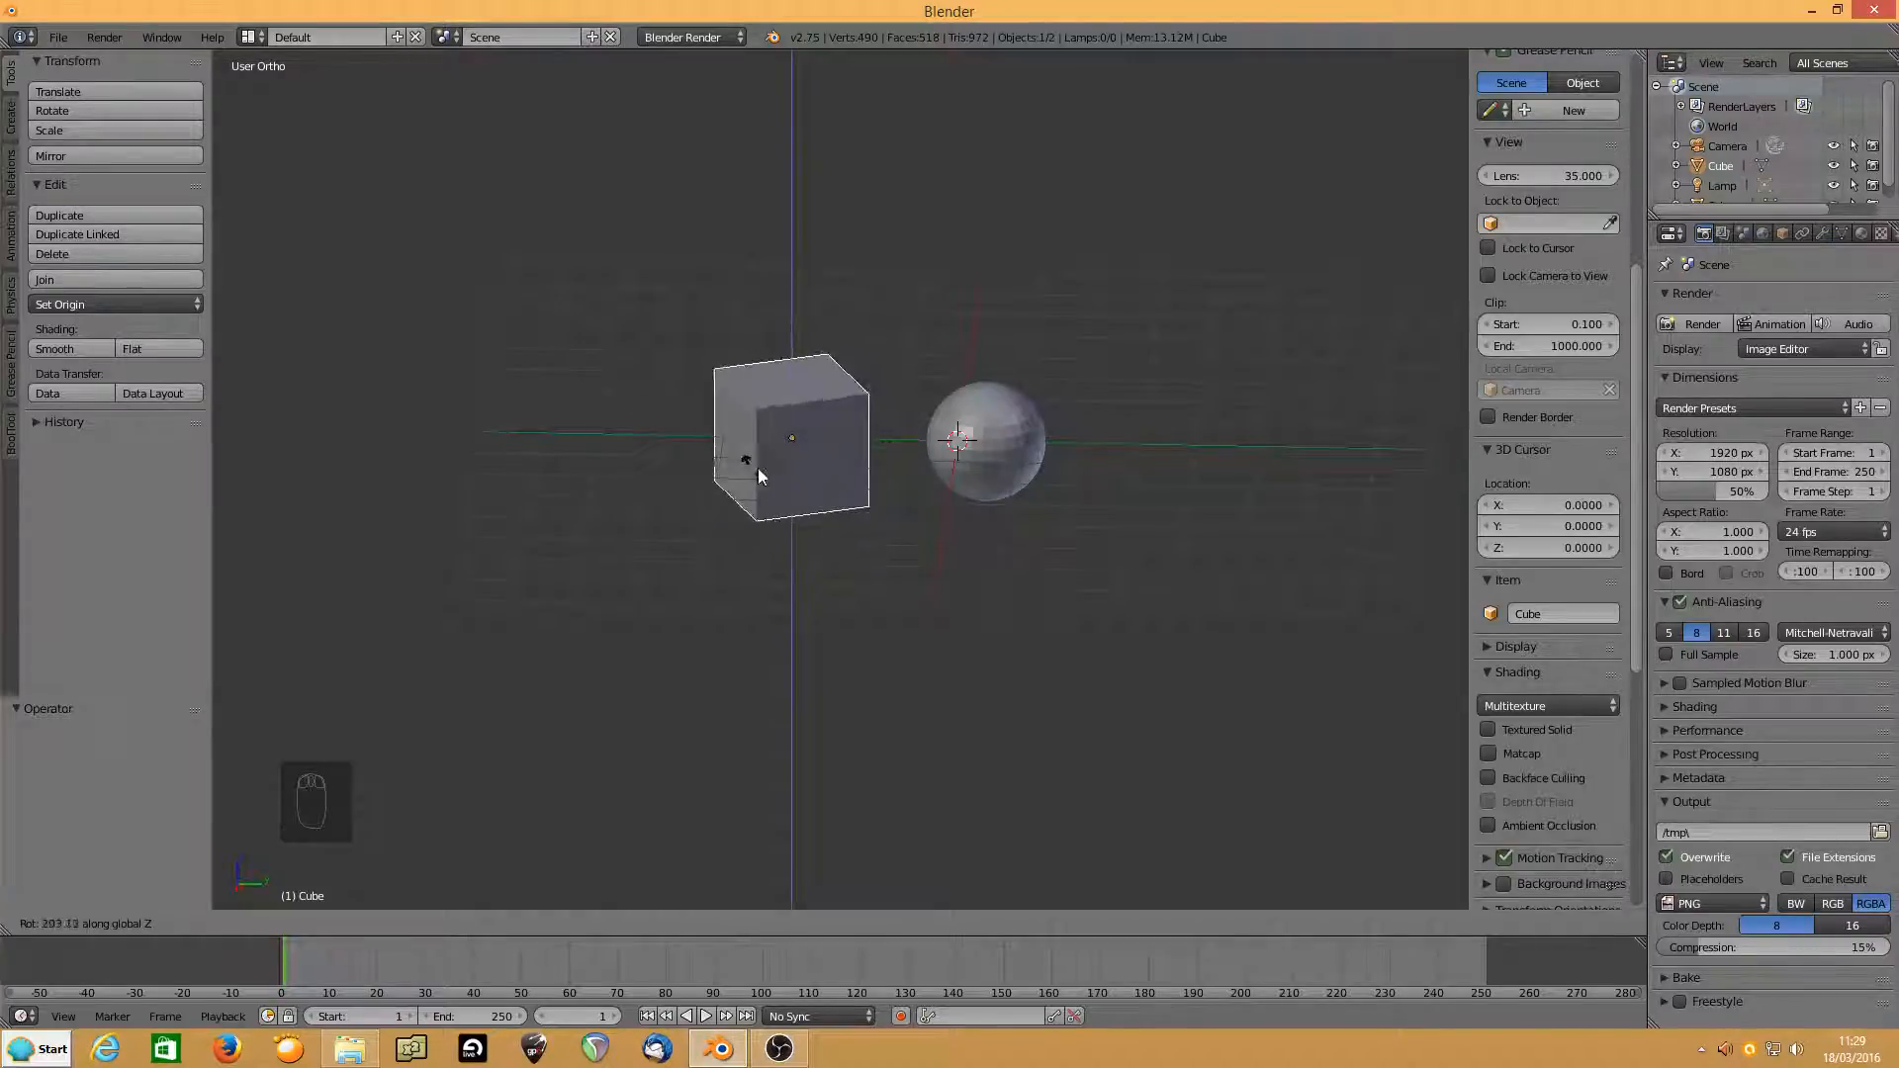
key(shift+z)
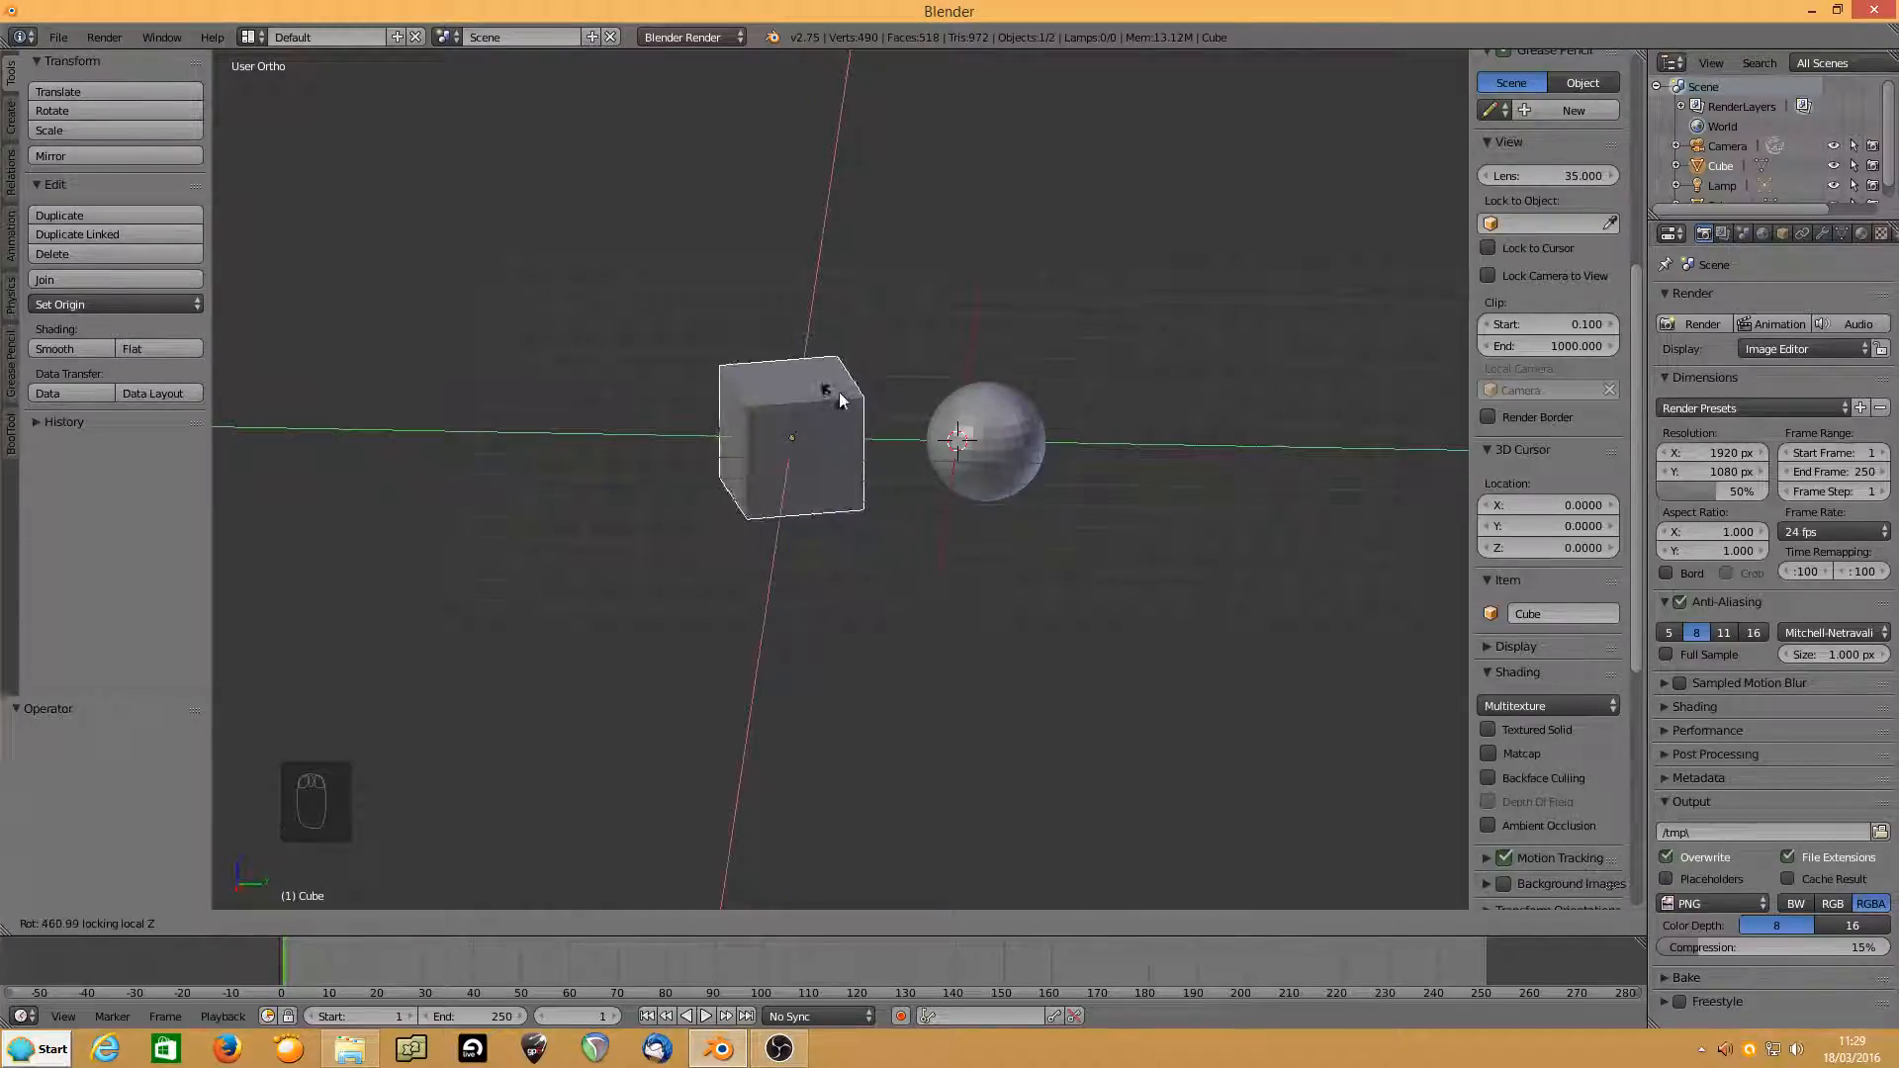
right_click(815, 488)
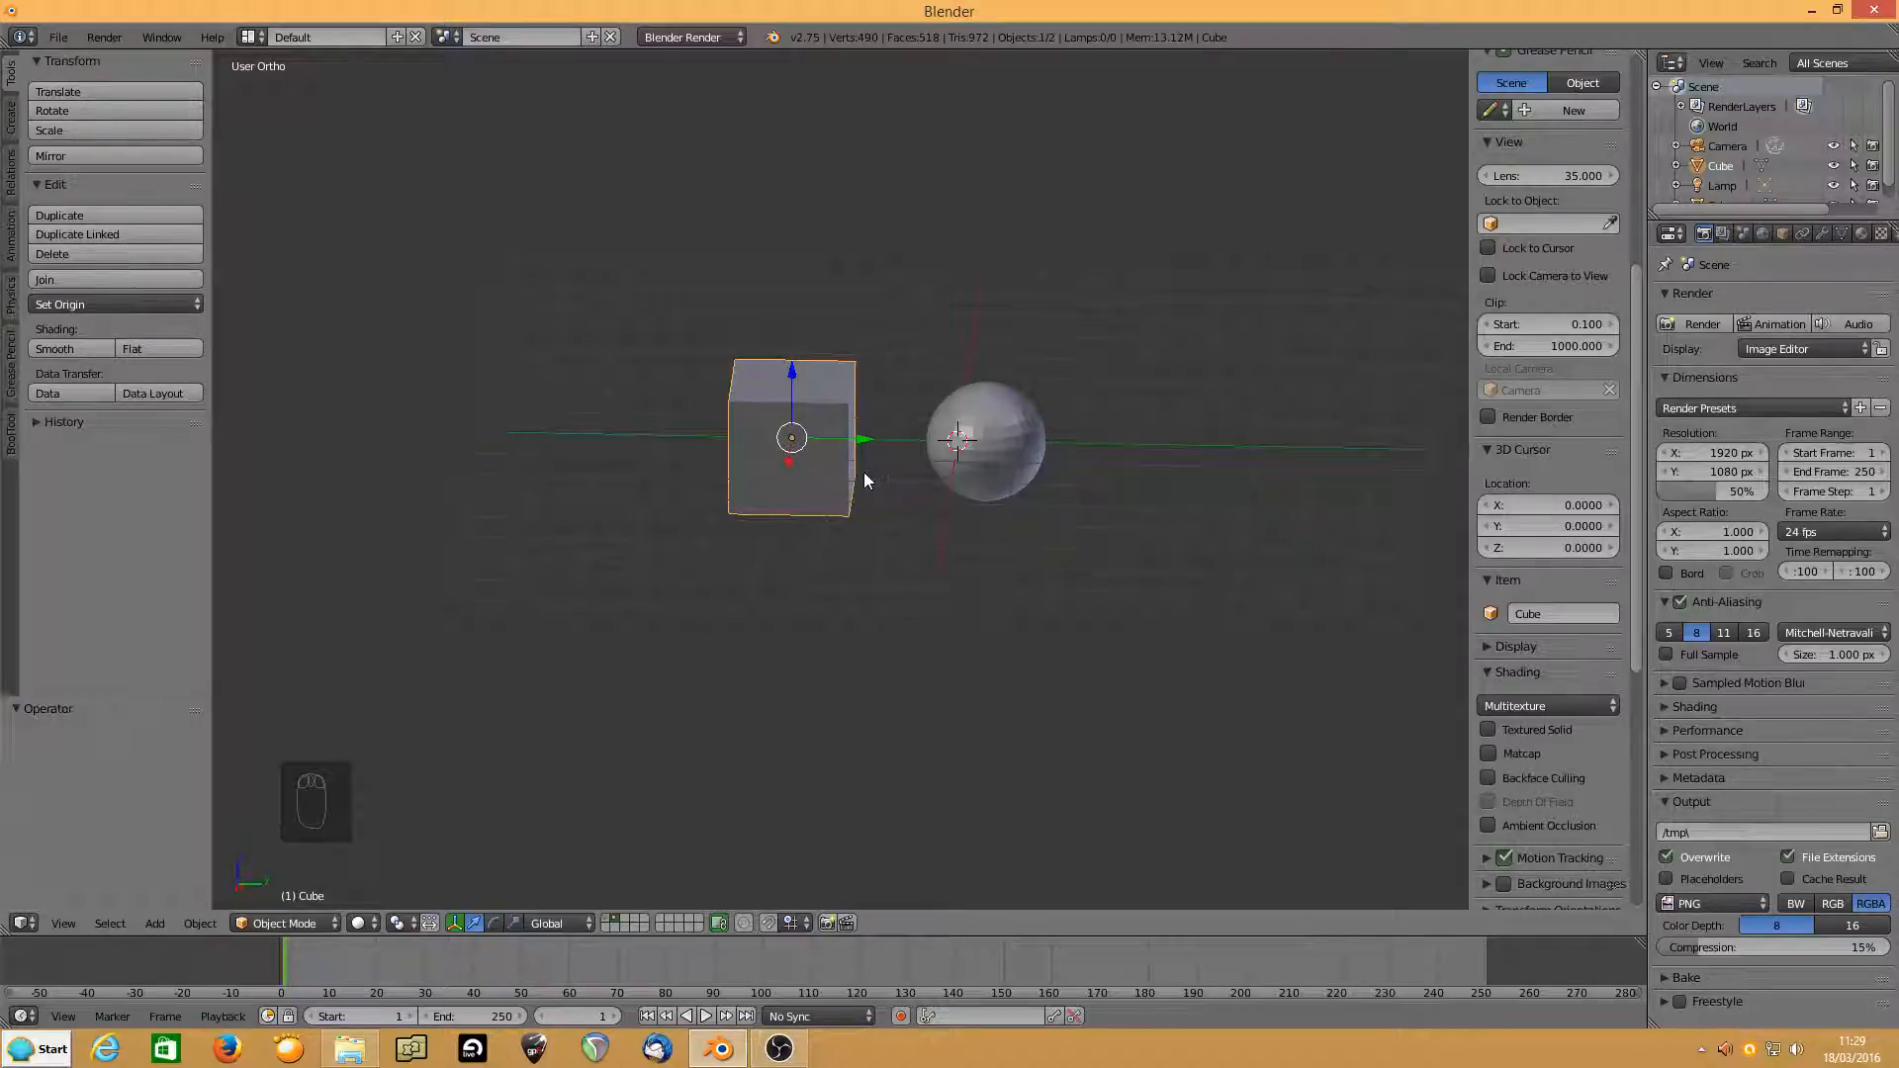
Rotate the cube about 54.5° around the global Z axis and about -42.9° around the global Y axis.
mouse_move(888, 481)
middle_down()
mouse_move(805, 479)
mouse_move(976, 481)
mouse_move(892, 471)
middle_up()
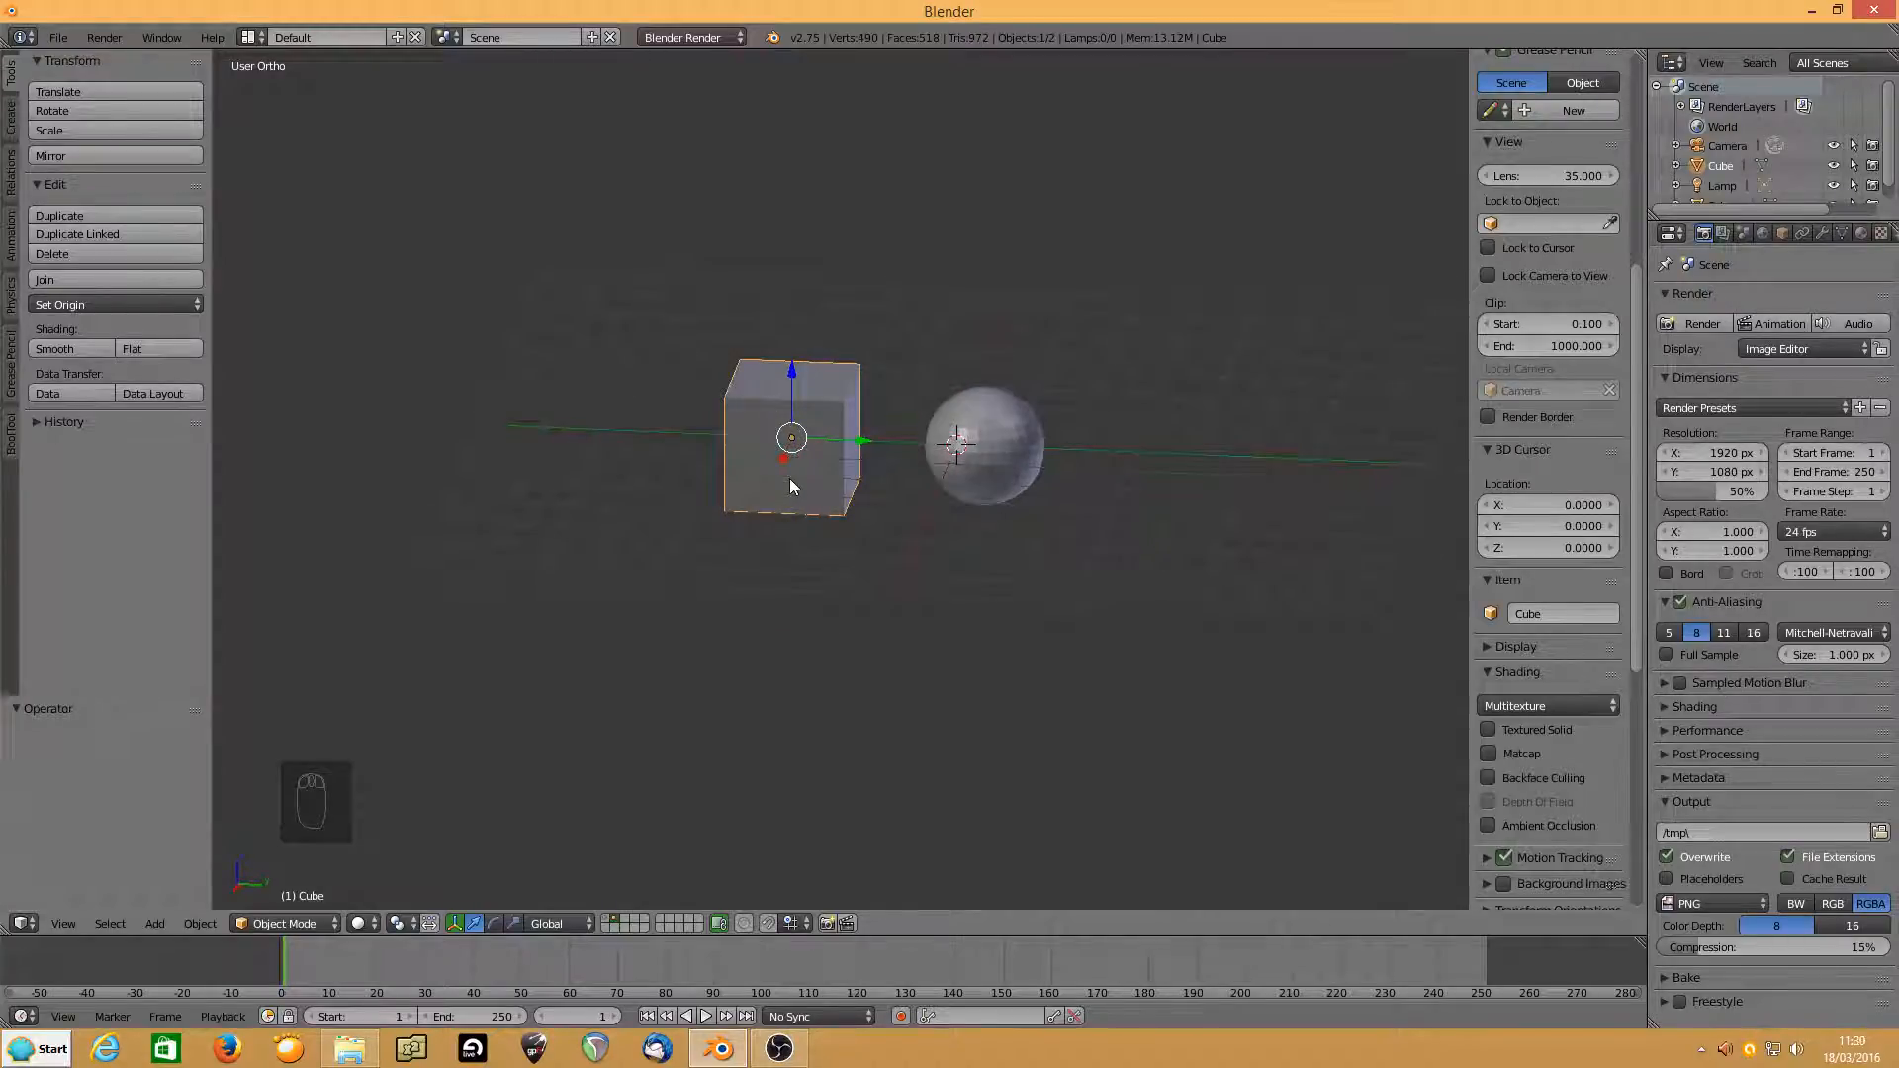
key(r)
key(z)
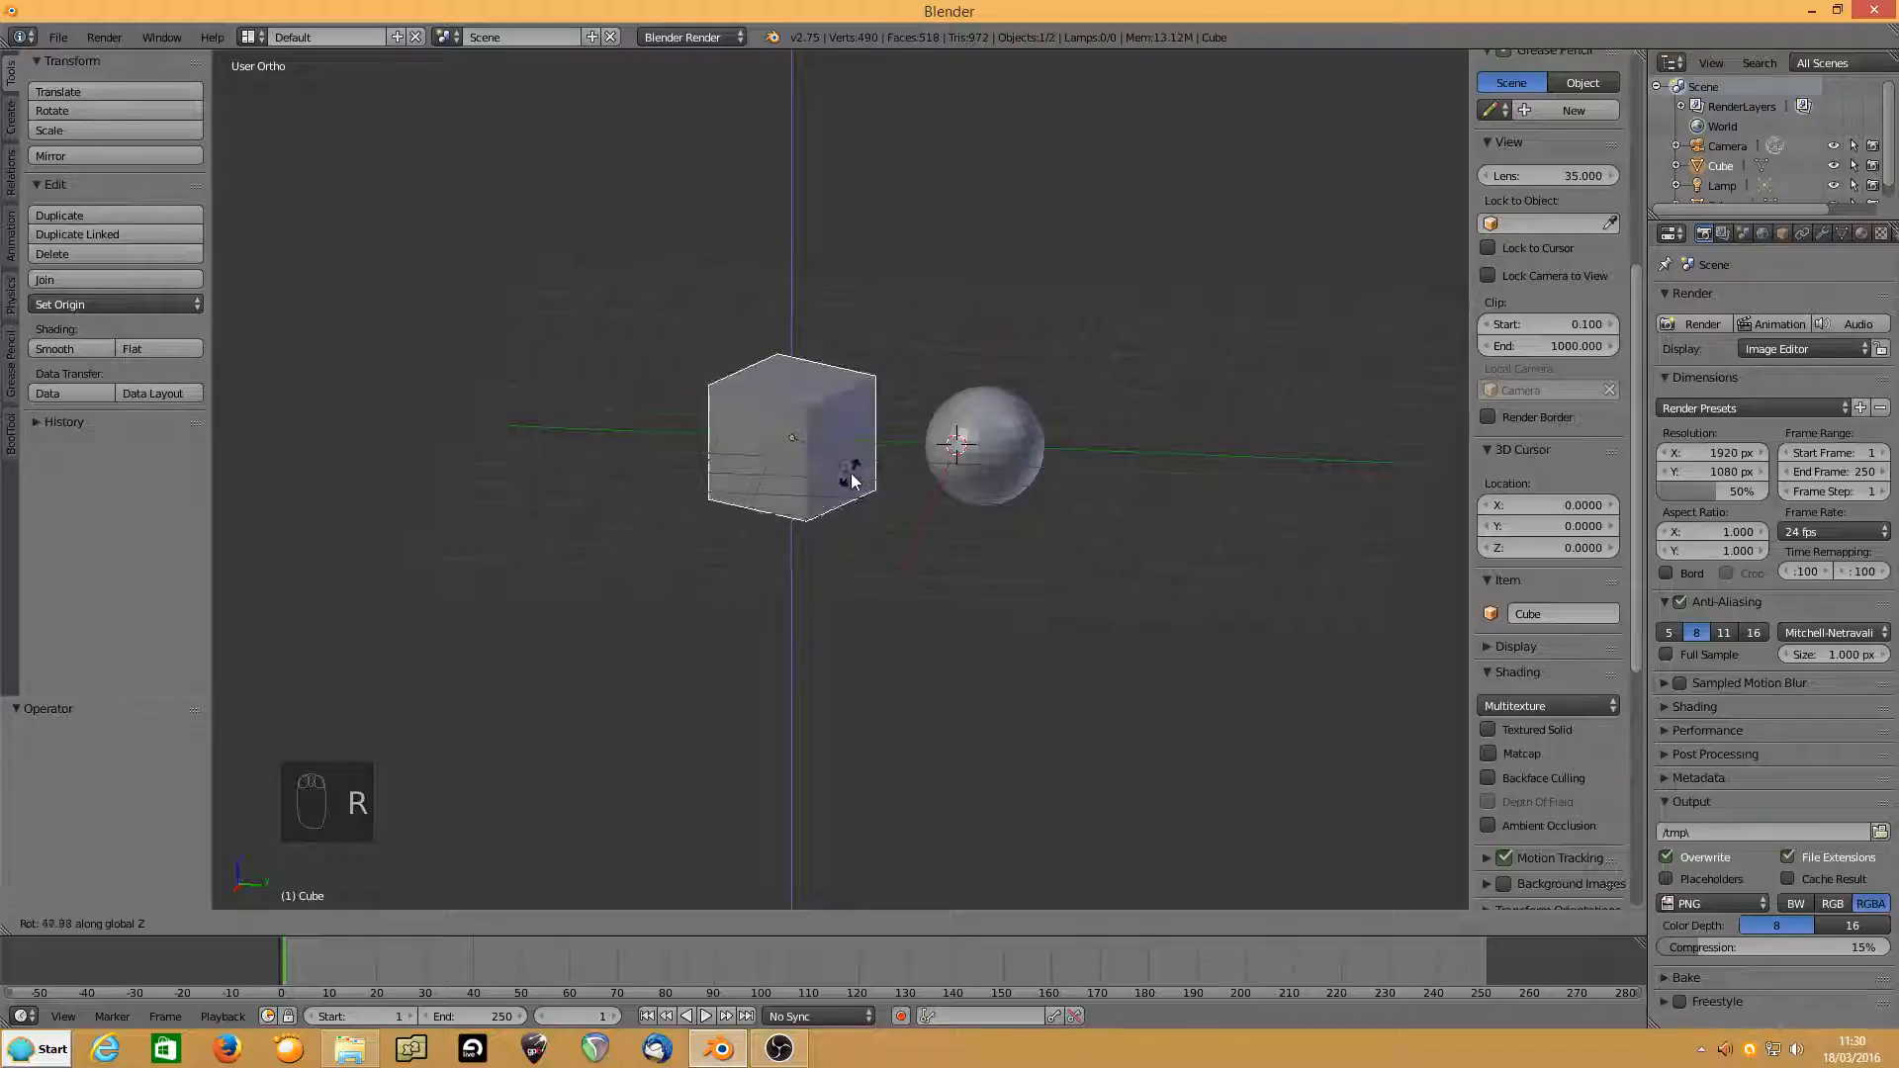
click(835, 479)
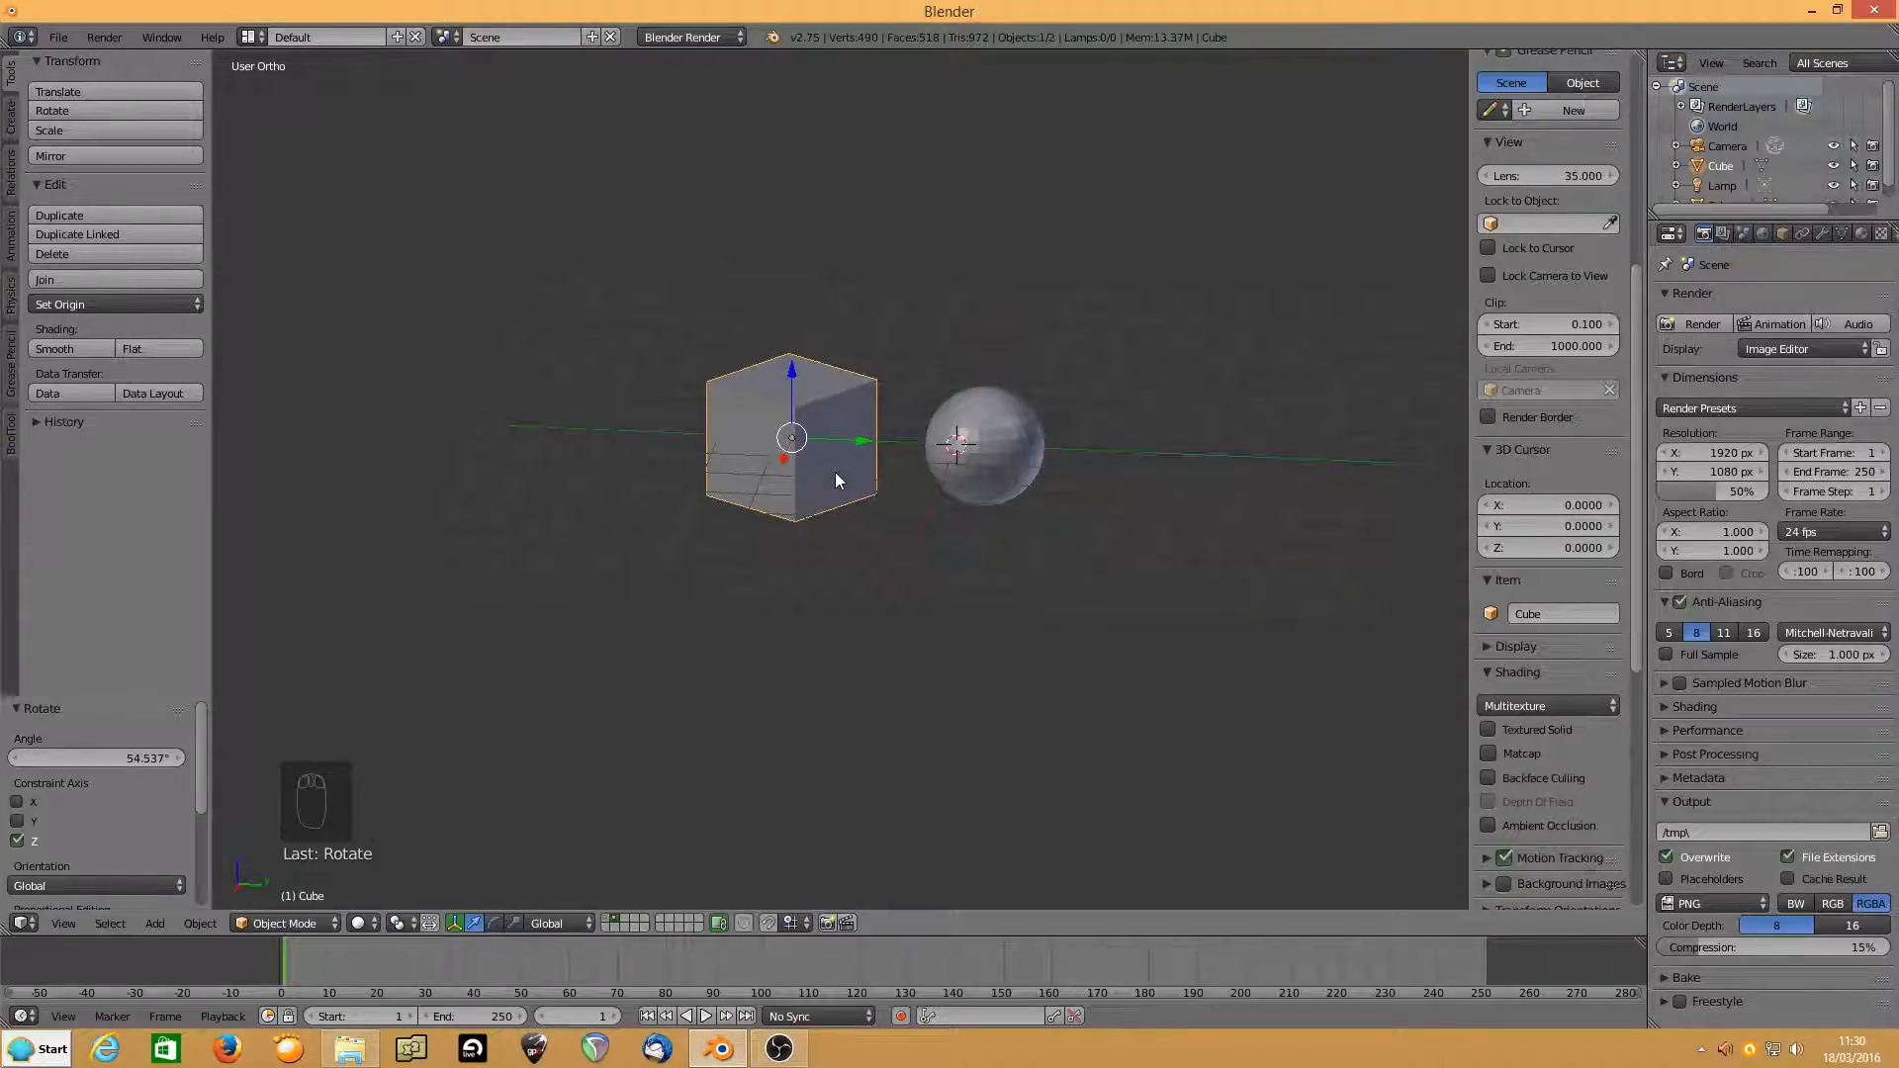
key(y)
key(Escape)
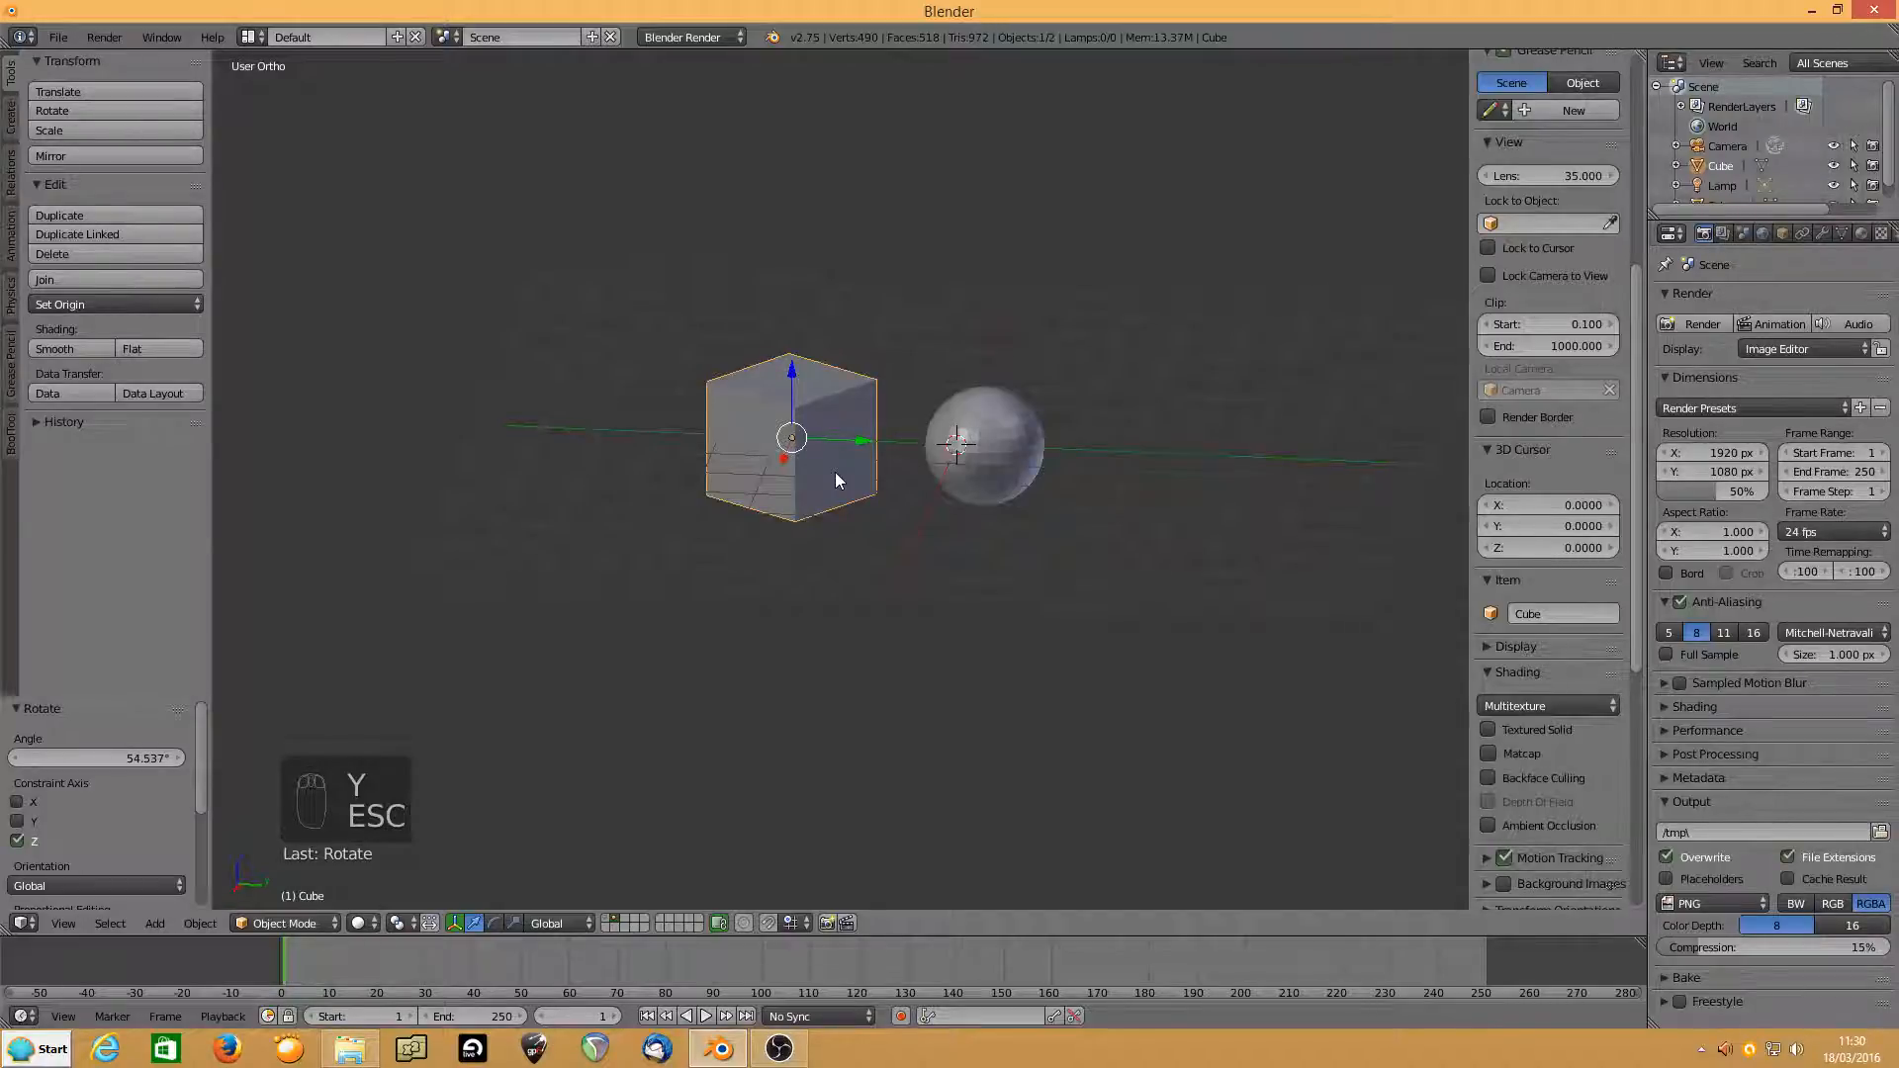
key(r)
click(811, 587)
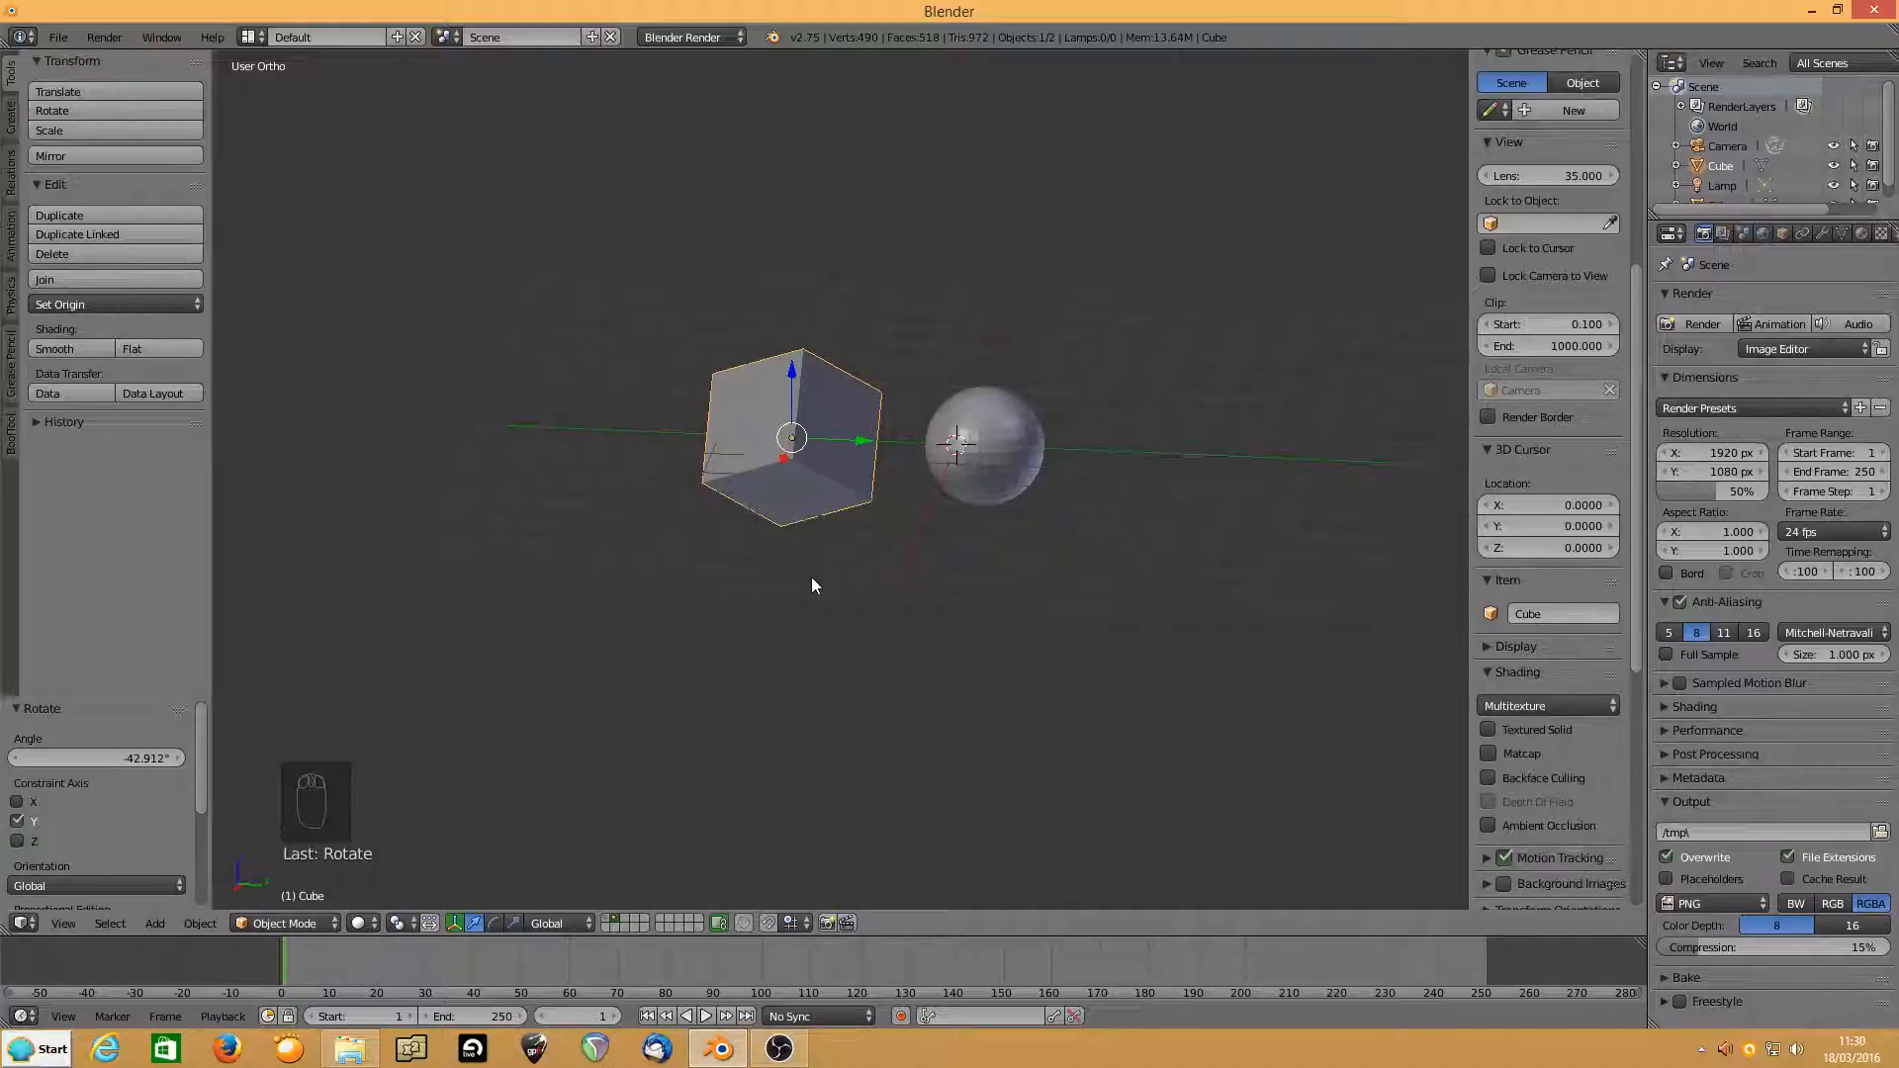
Rotate the cube around the global X axis, then undo all of the cube's rotations.
key(r)
key(x)
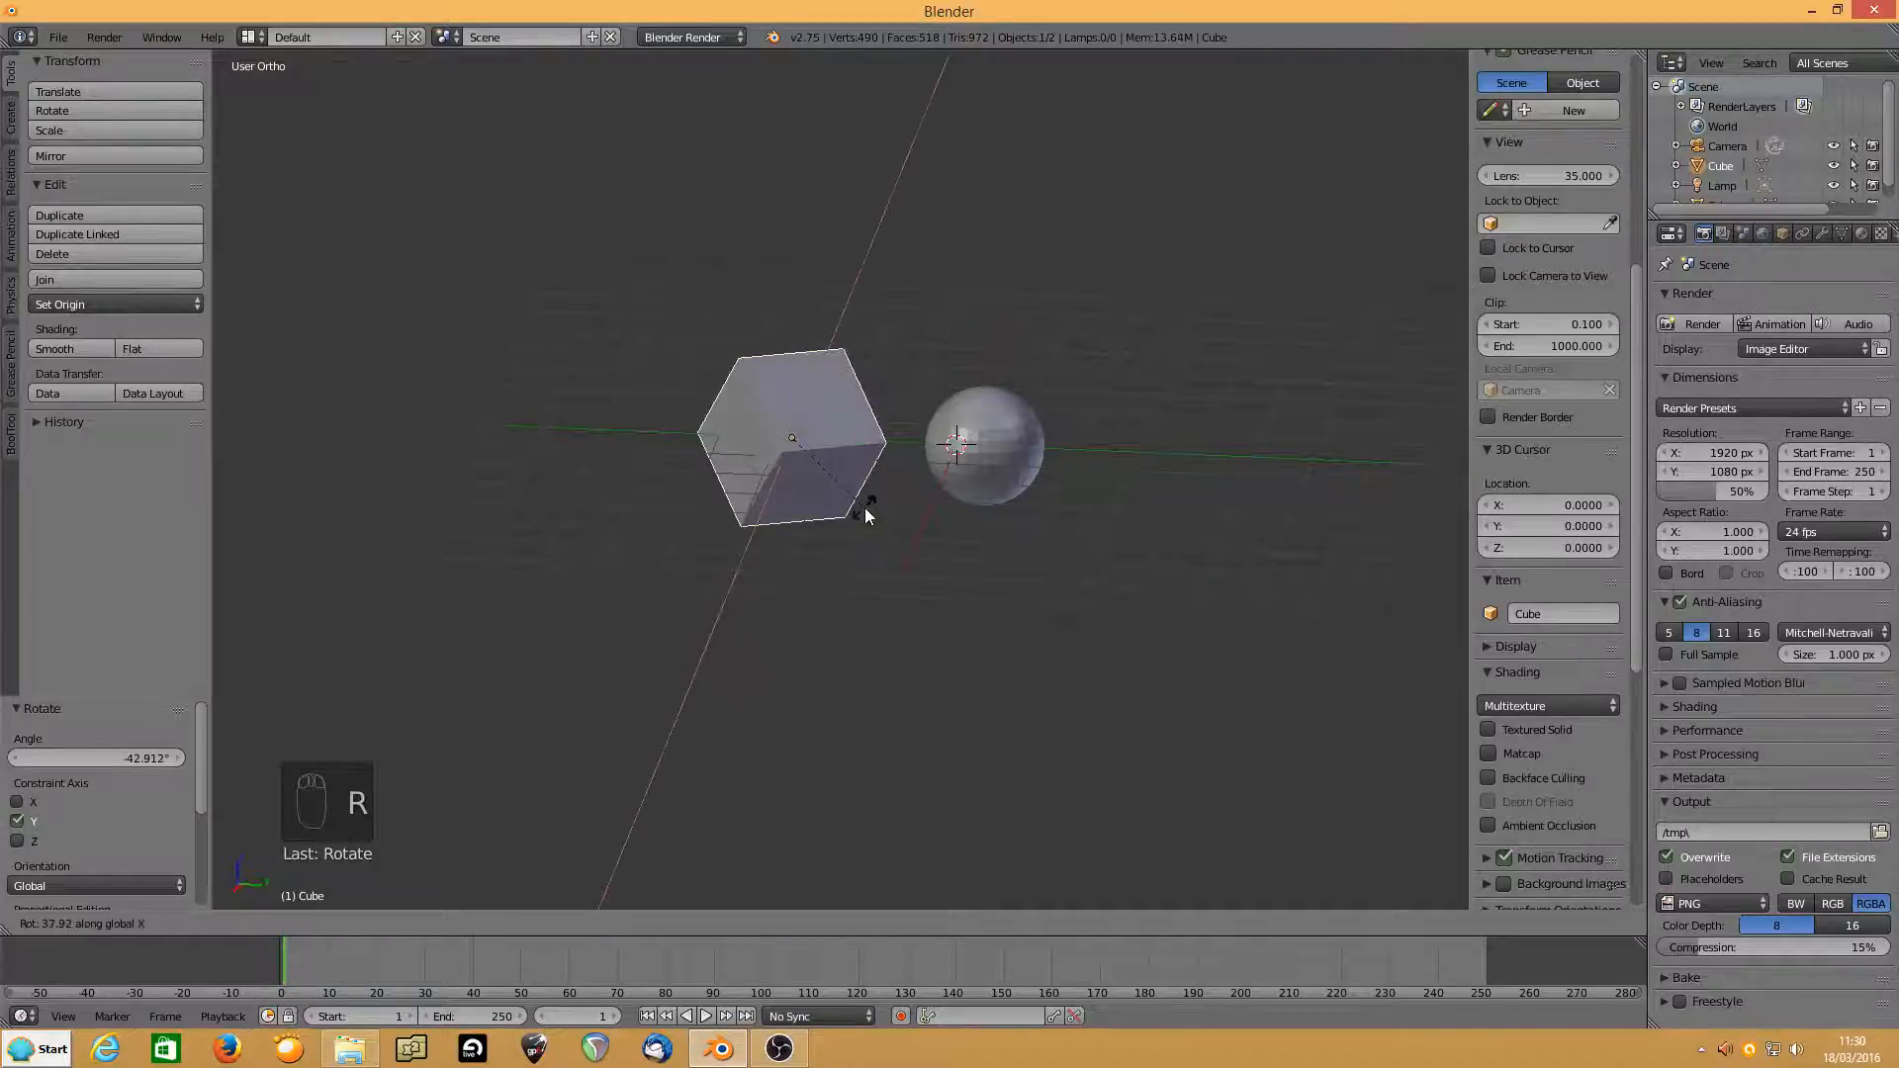
click(865, 508)
key(ctrl+z)
key(ctrl+z)
key(ctrl+z)
key(ctrl+z)
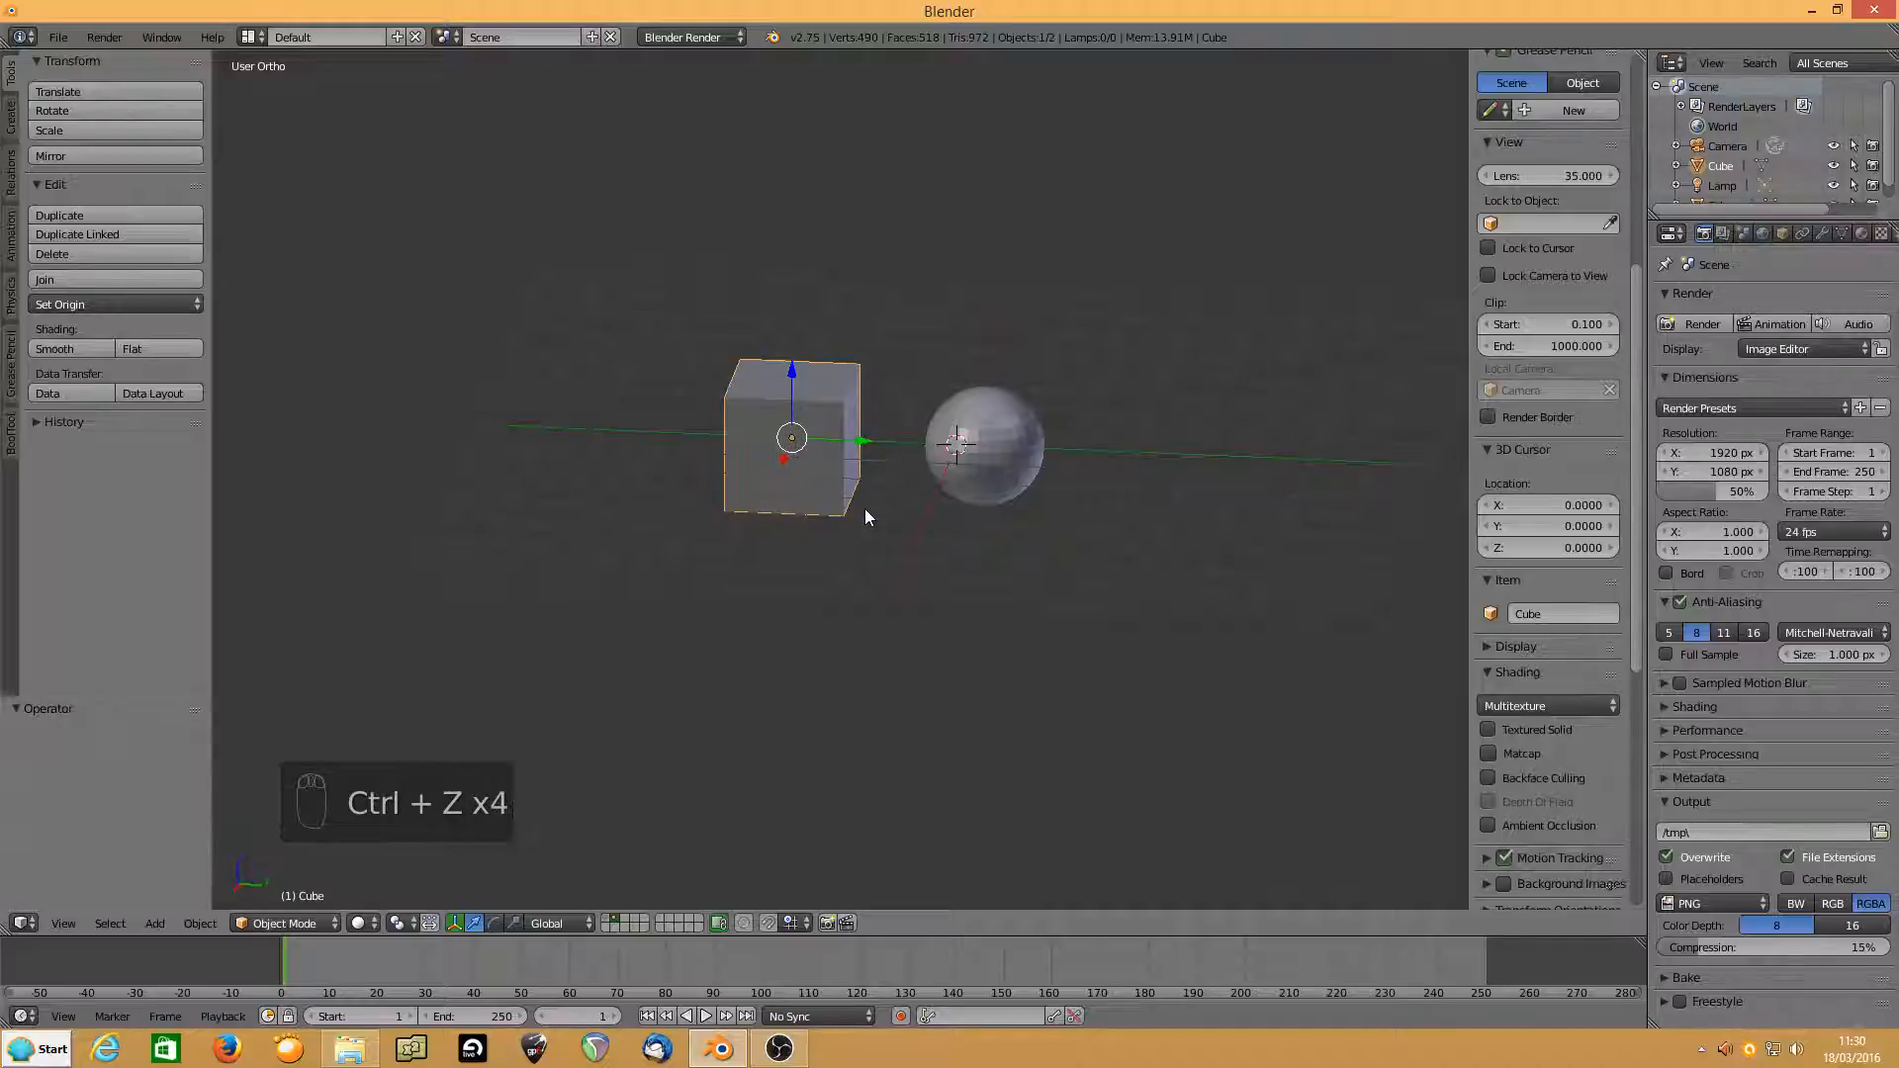
Try tumbling the cube freely with trackball rotation, switching to and from normal rotation, then cancel.
key(r)
key(r)
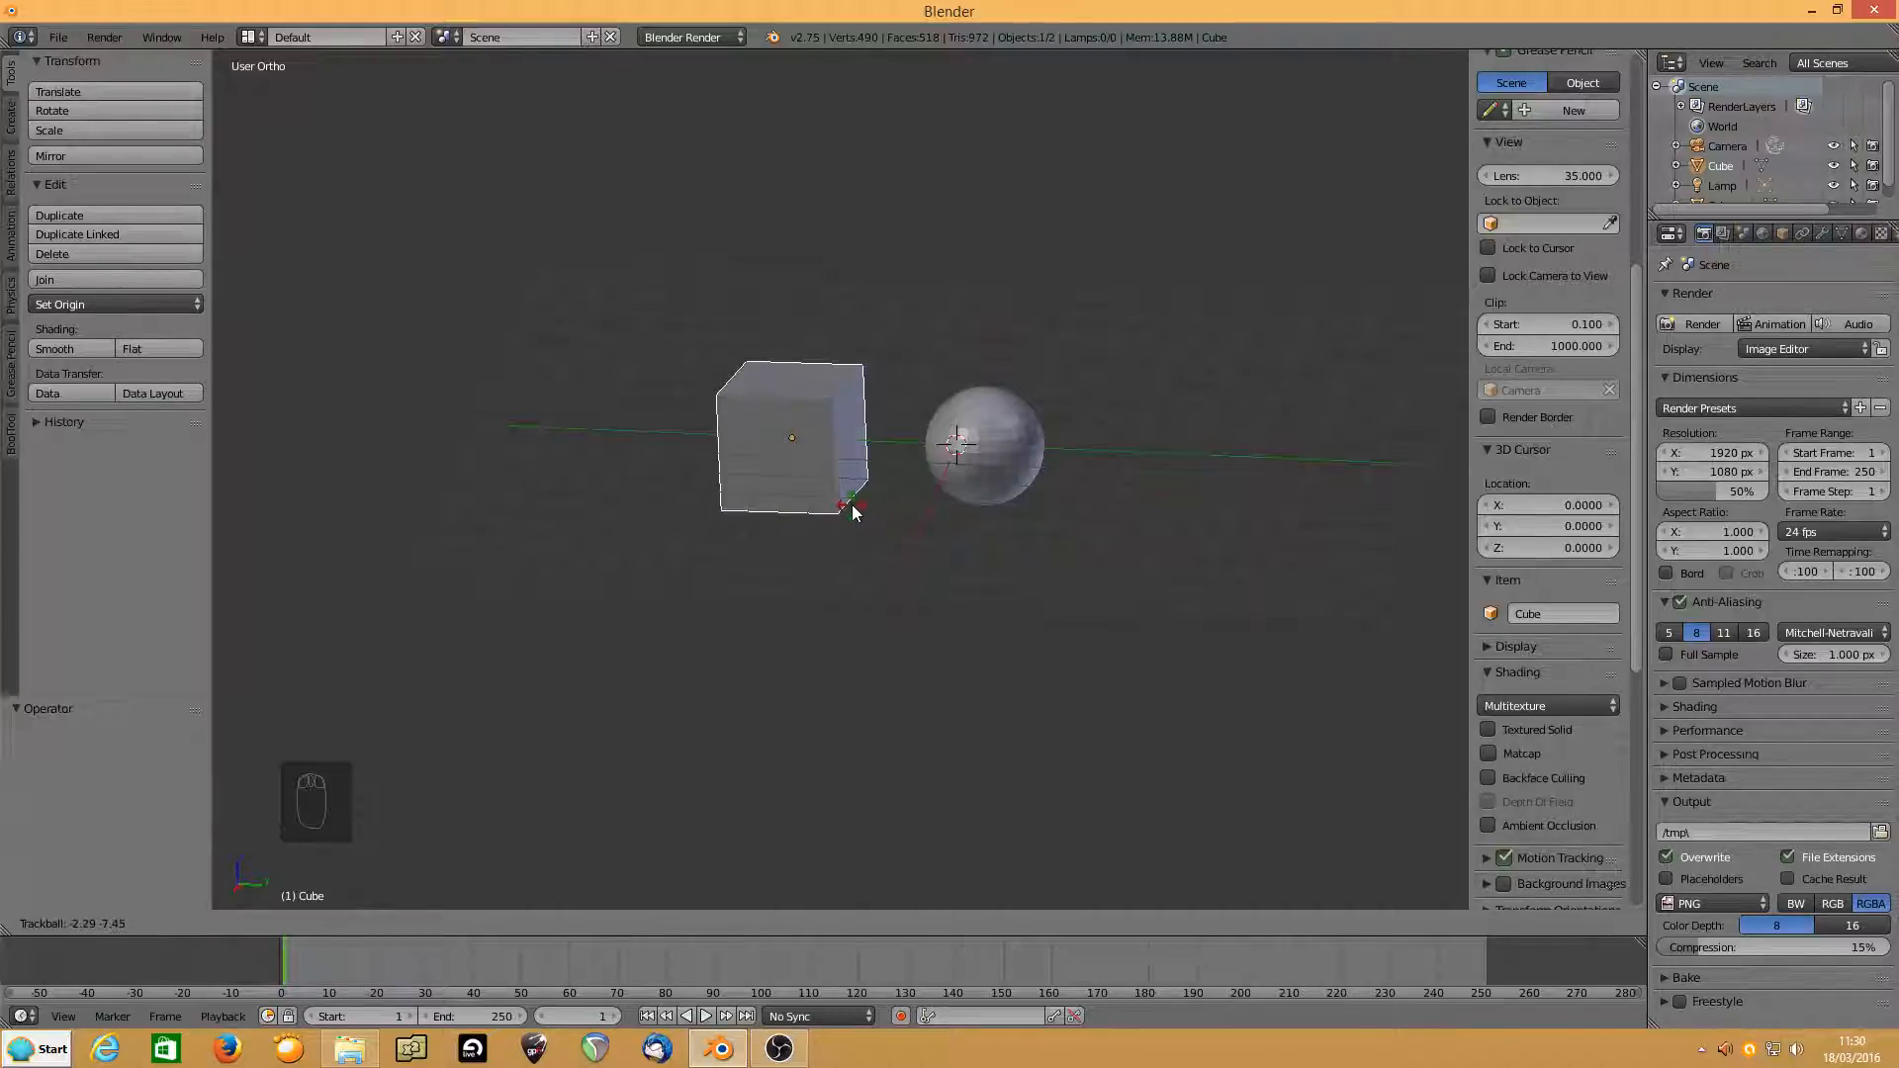
key(r)
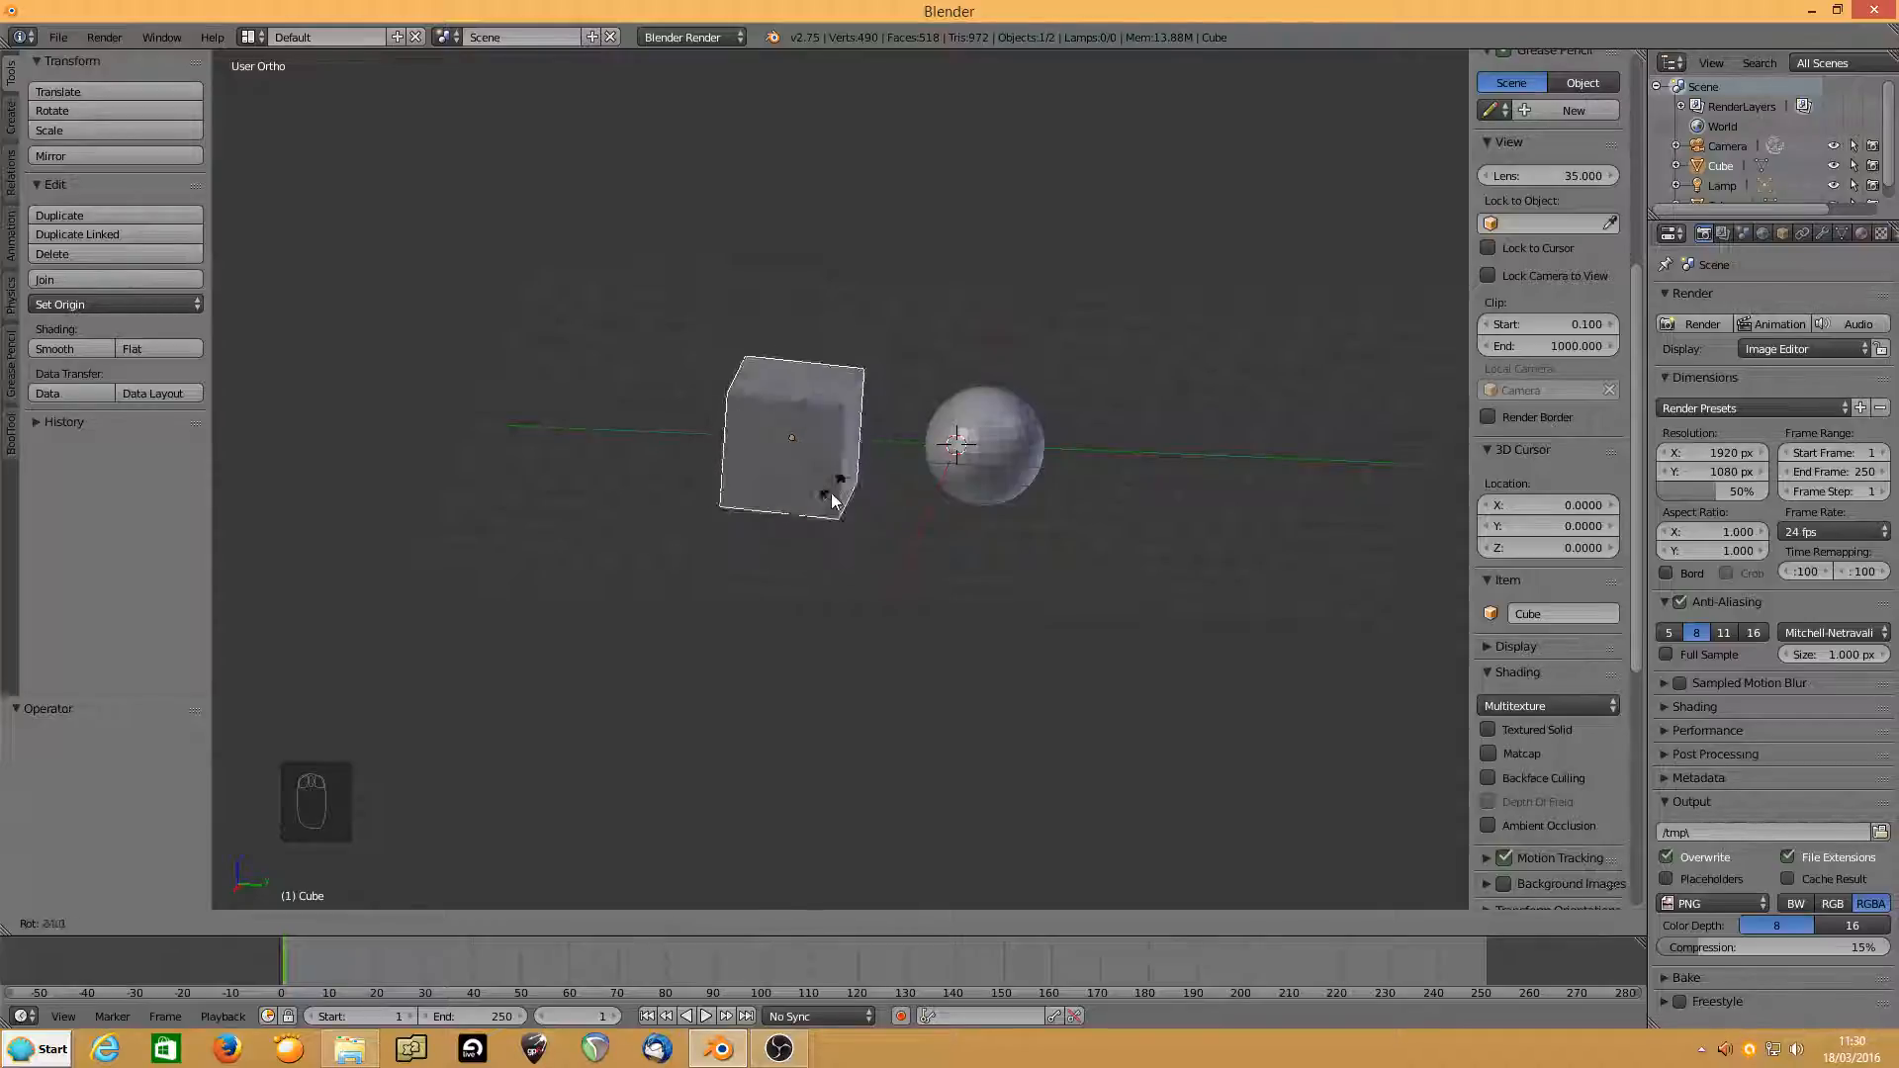
key(r)
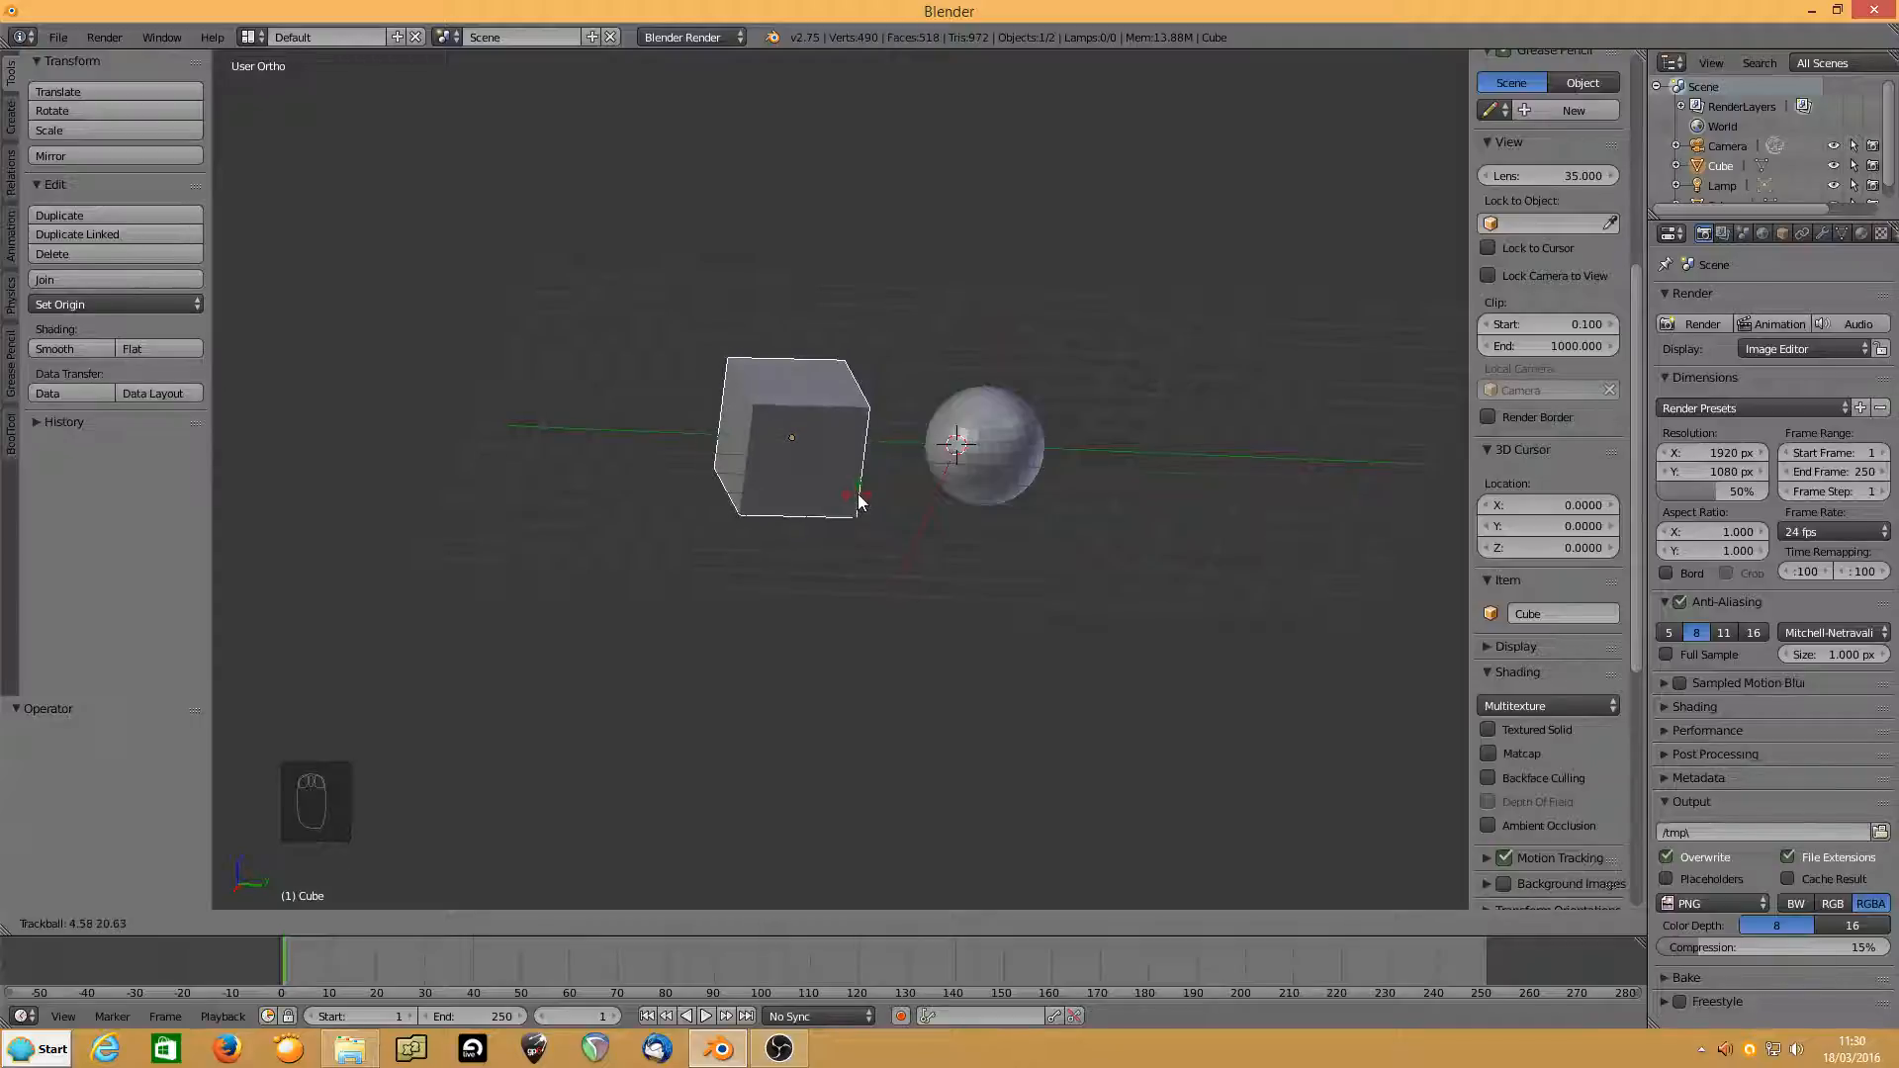
key(Escape)
Try scaling the cube uniformly and along global Y, then flatten it to about 0.35 along the global Z axis.
scroll(850, 503, up, 3)
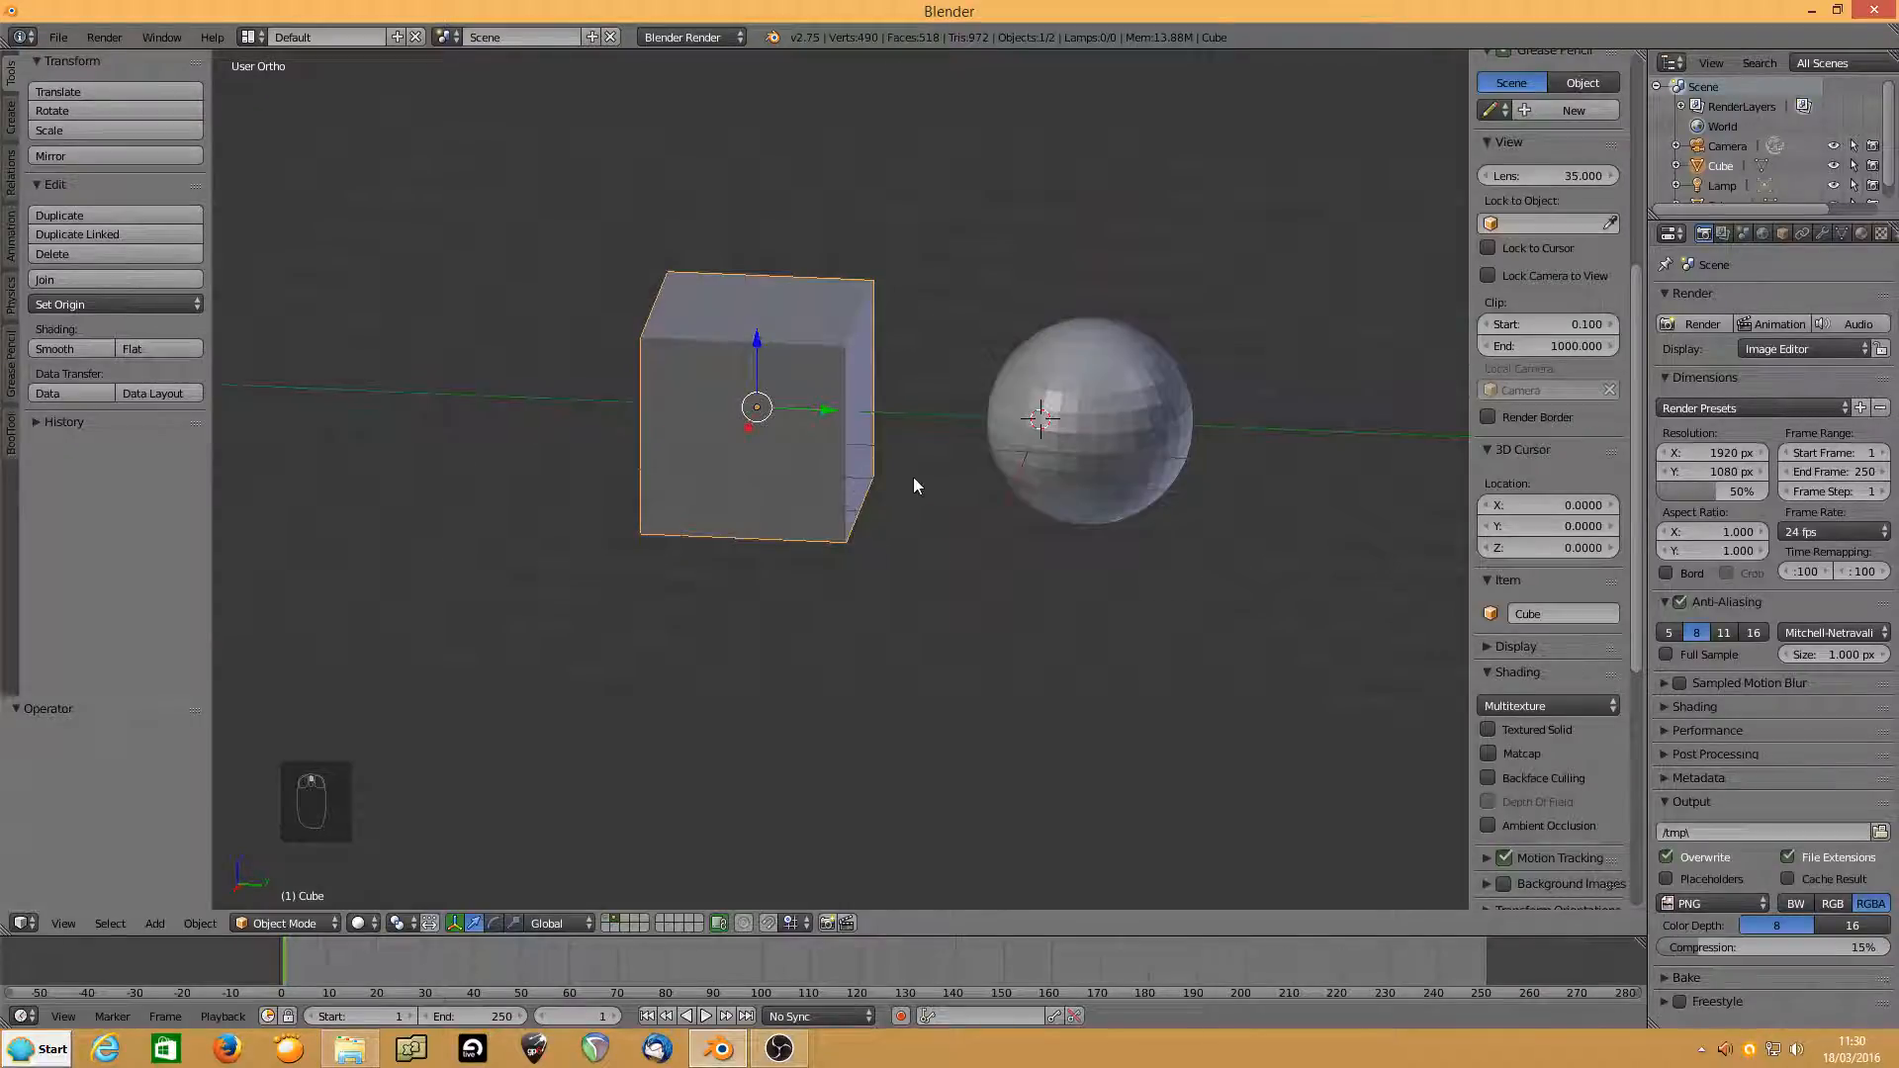
middle_drag(987, 464, 981, 479)
scroll(807, 483, down, 2)
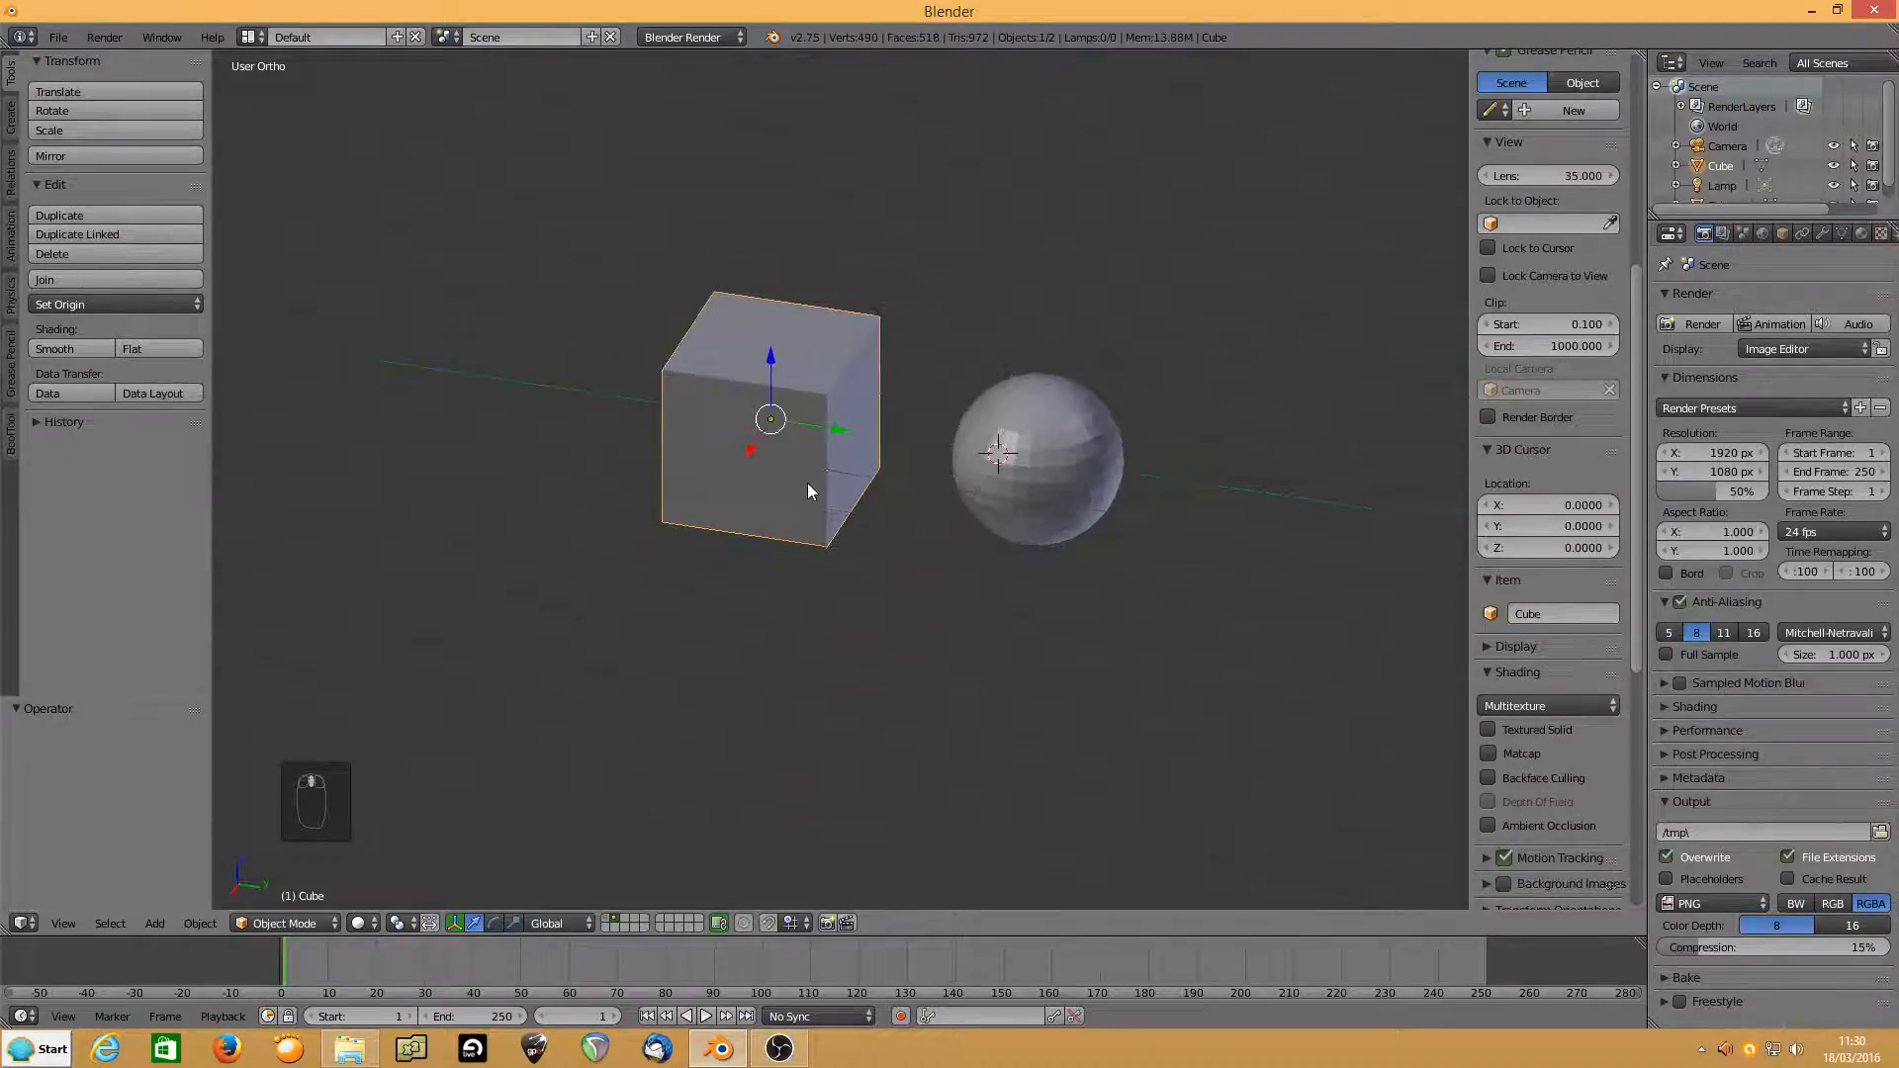
middle_drag(807, 482, 914, 462)
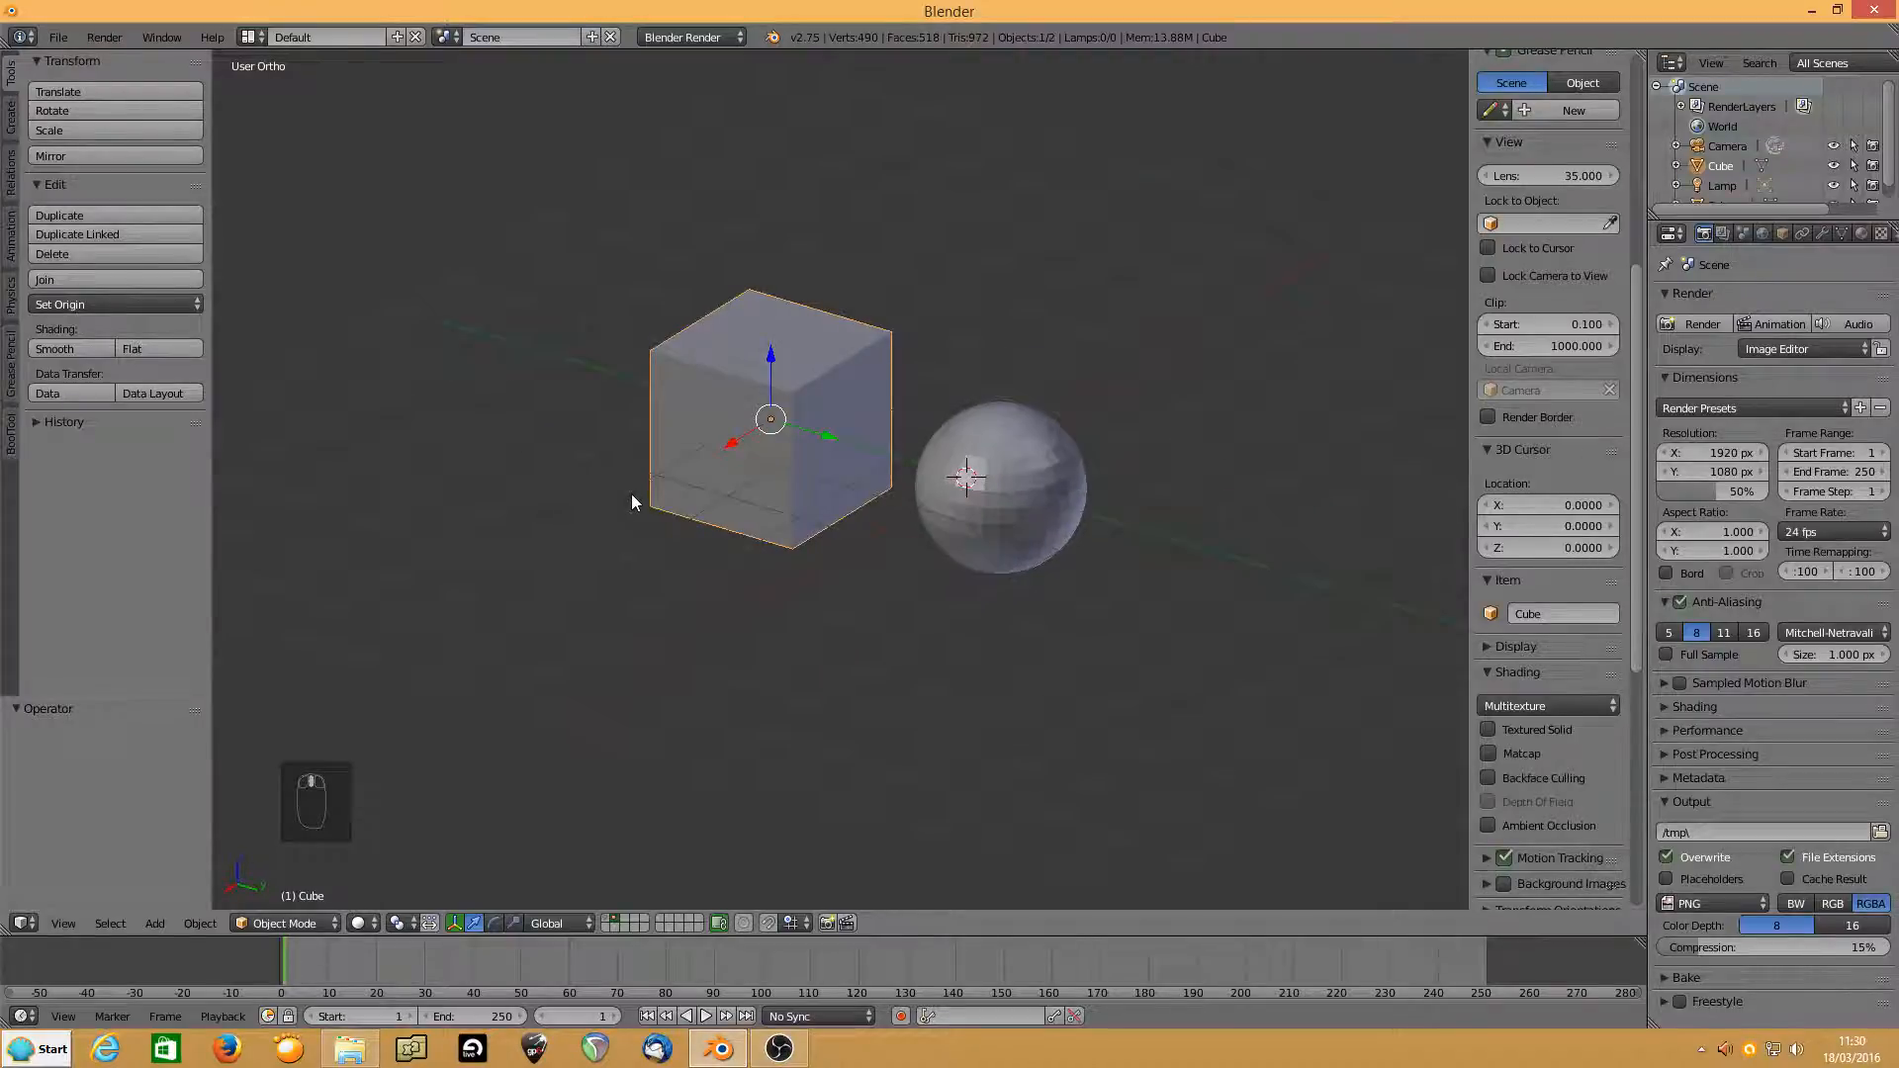
key(s)
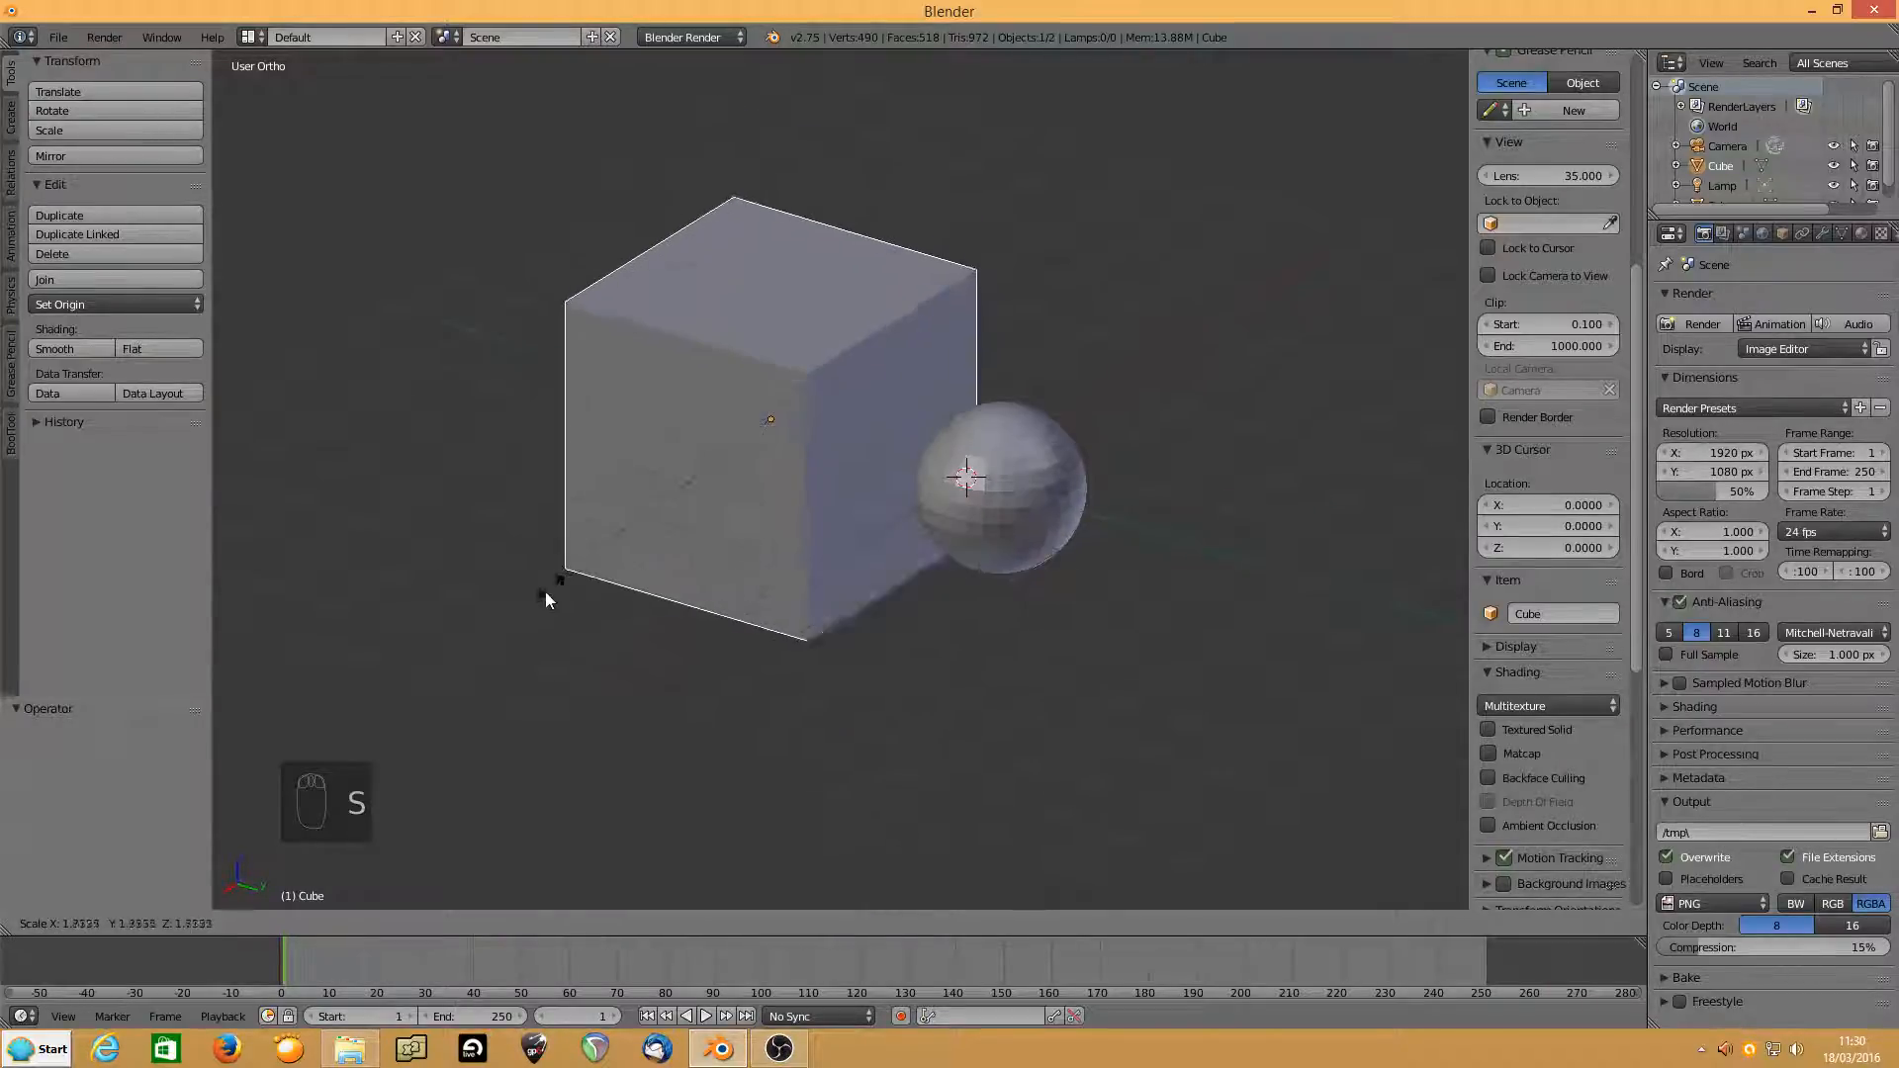
key(y)
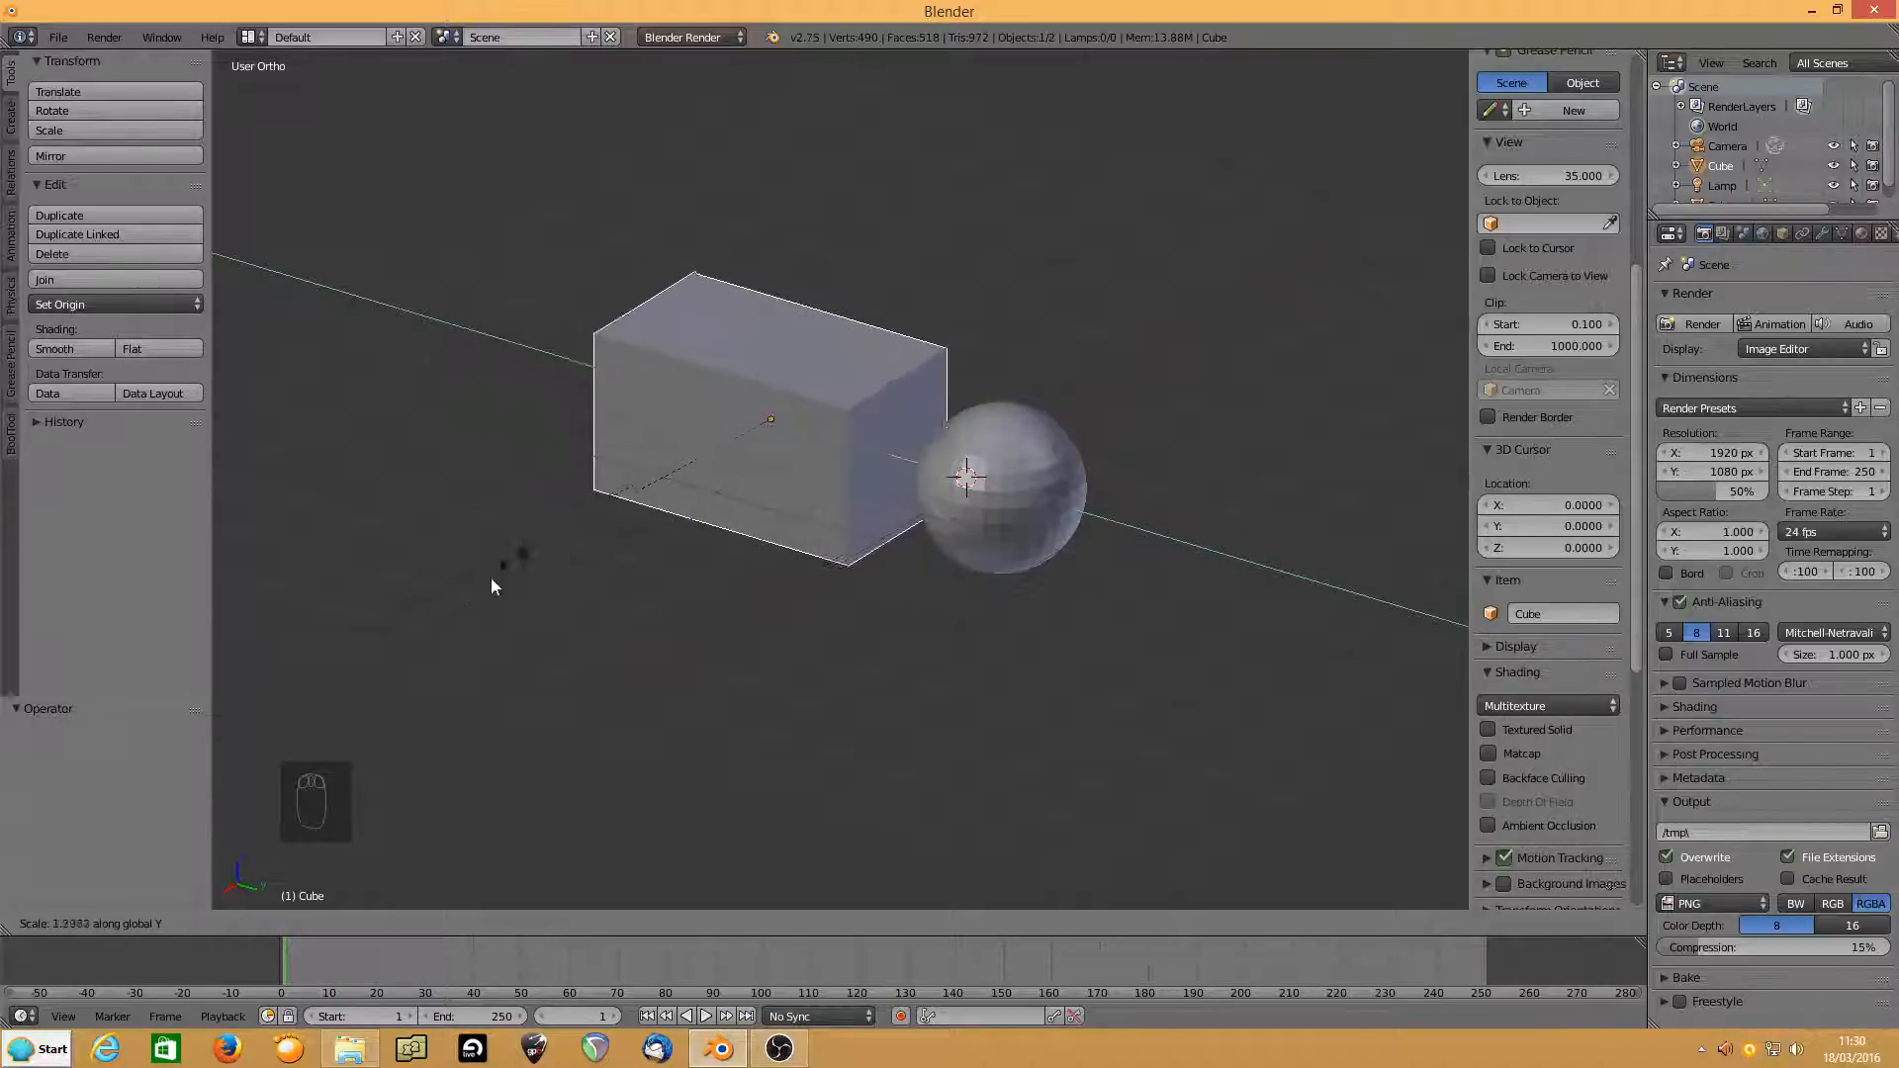
key(z)
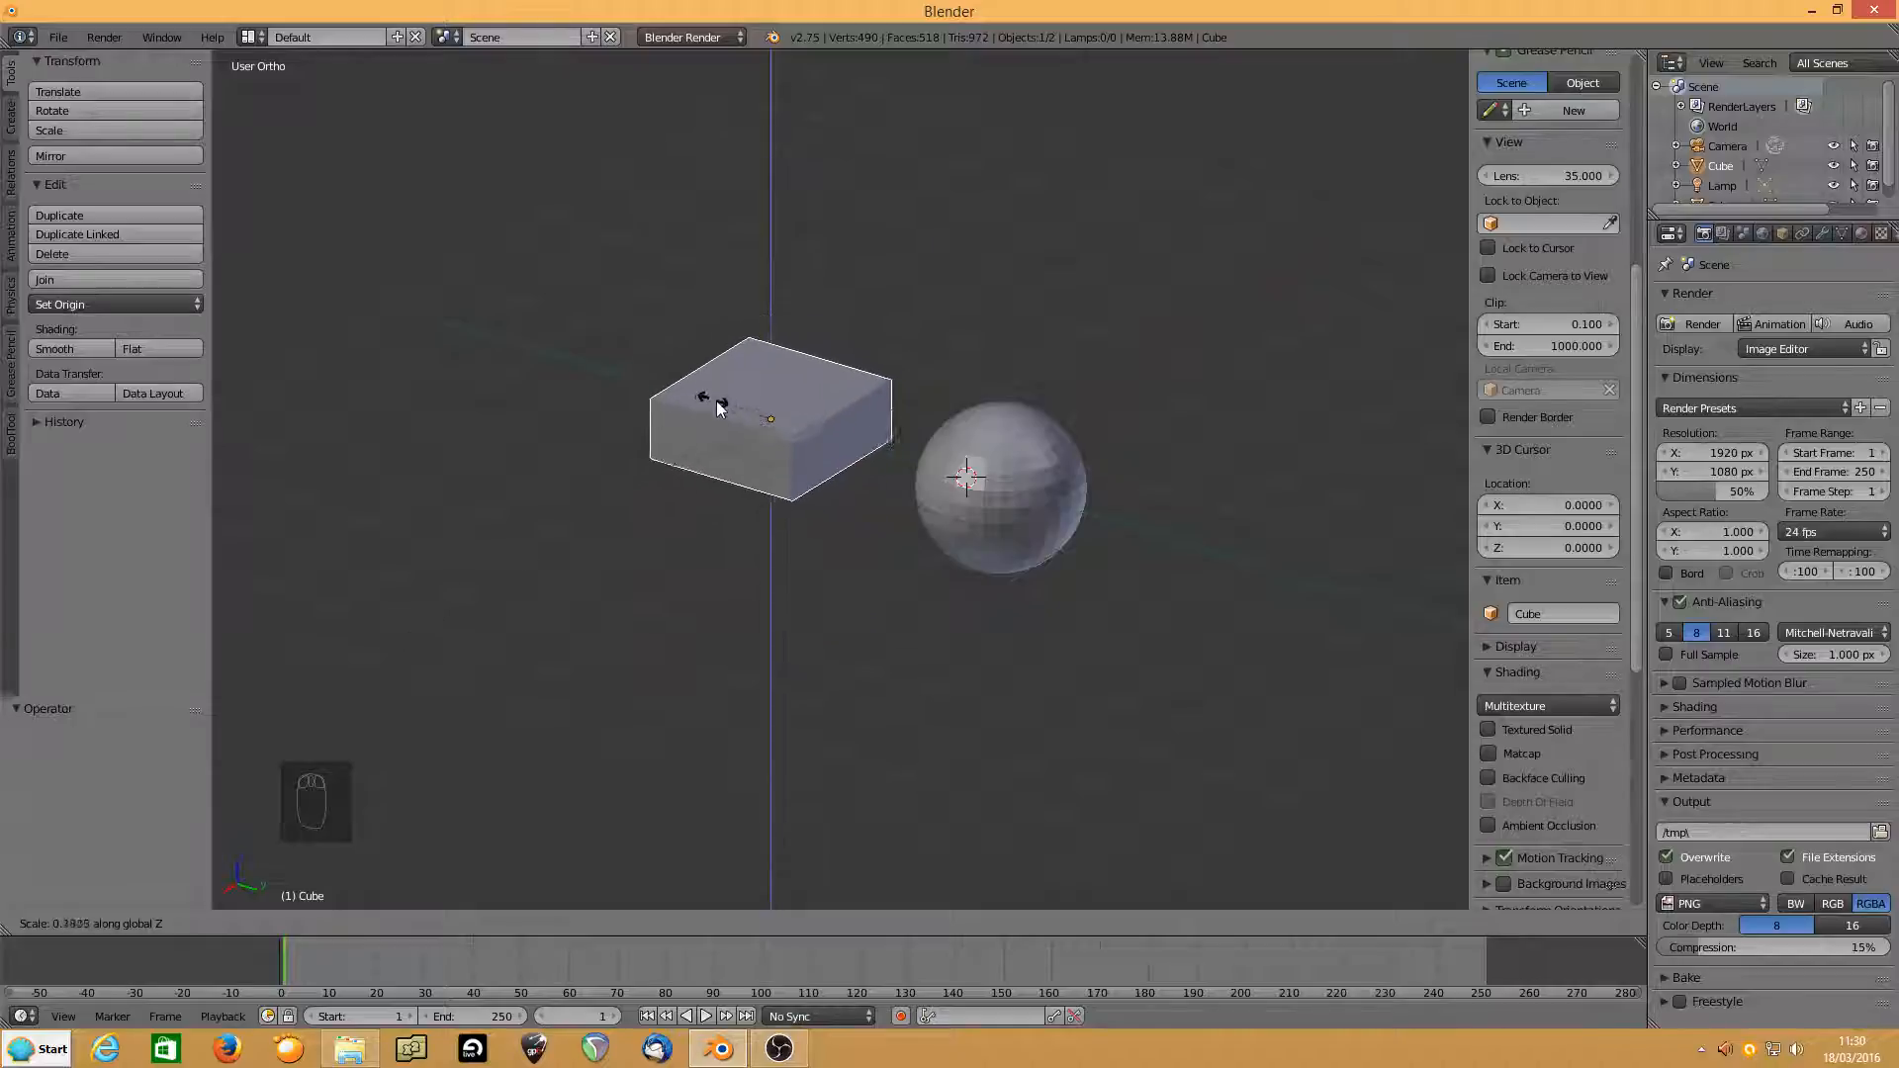
click(715, 424)
Try scaling the flattened cube with the global Z axis locked, cancel it, and undo the flattening.
key(s)
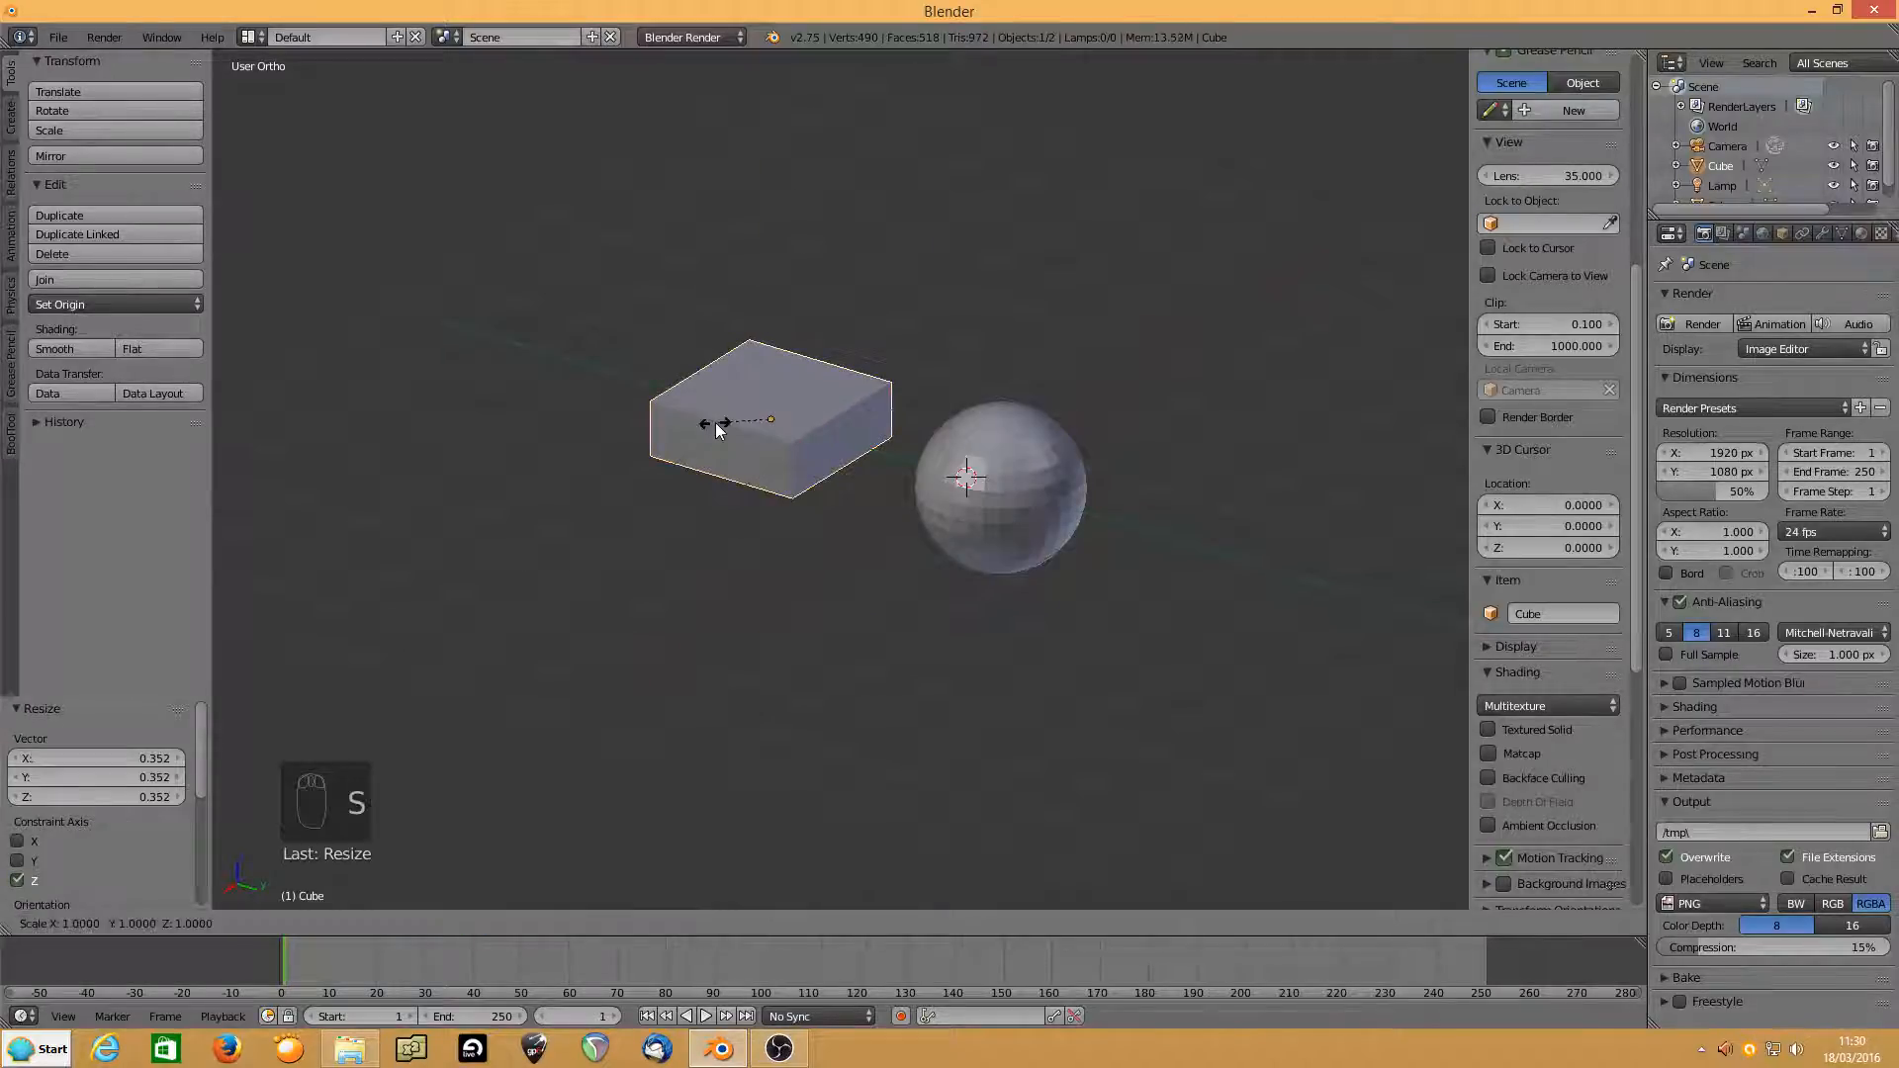
key(shift+z)
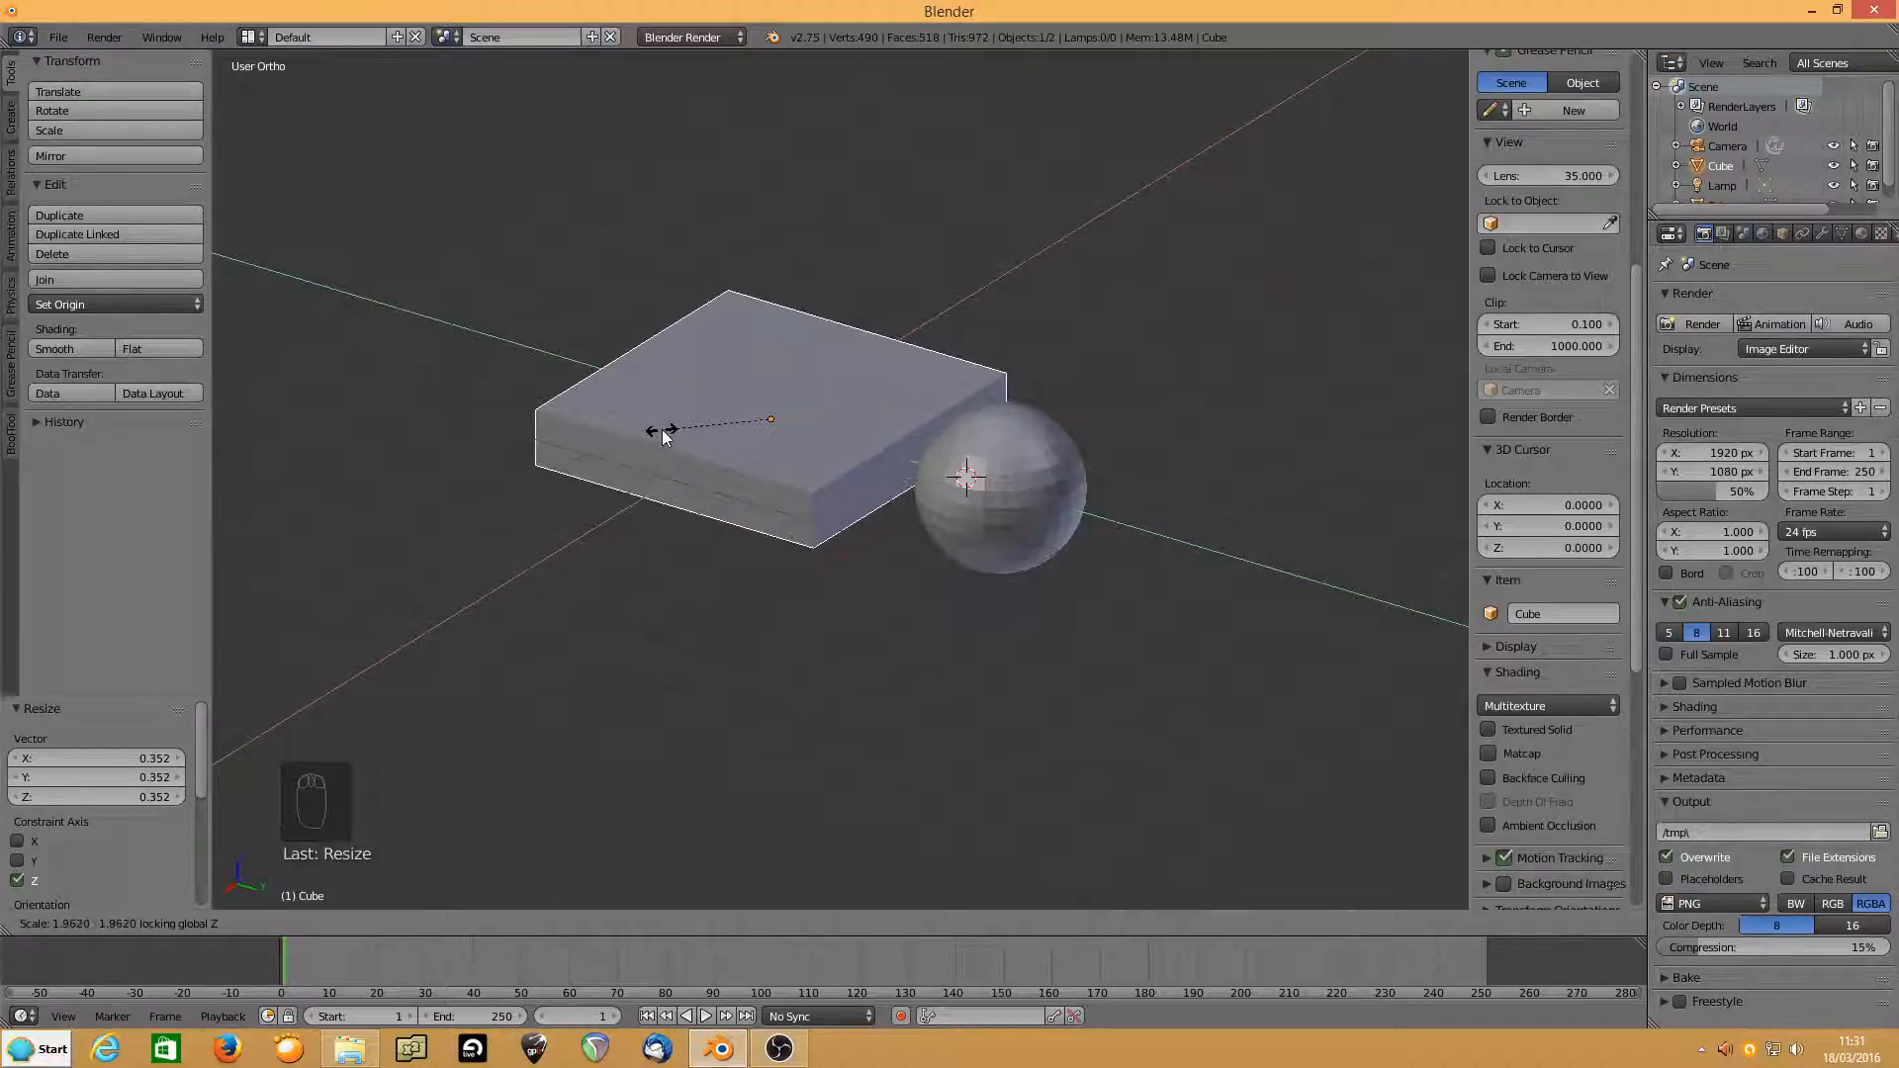
right_click(661, 429)
key(ctrl+z)
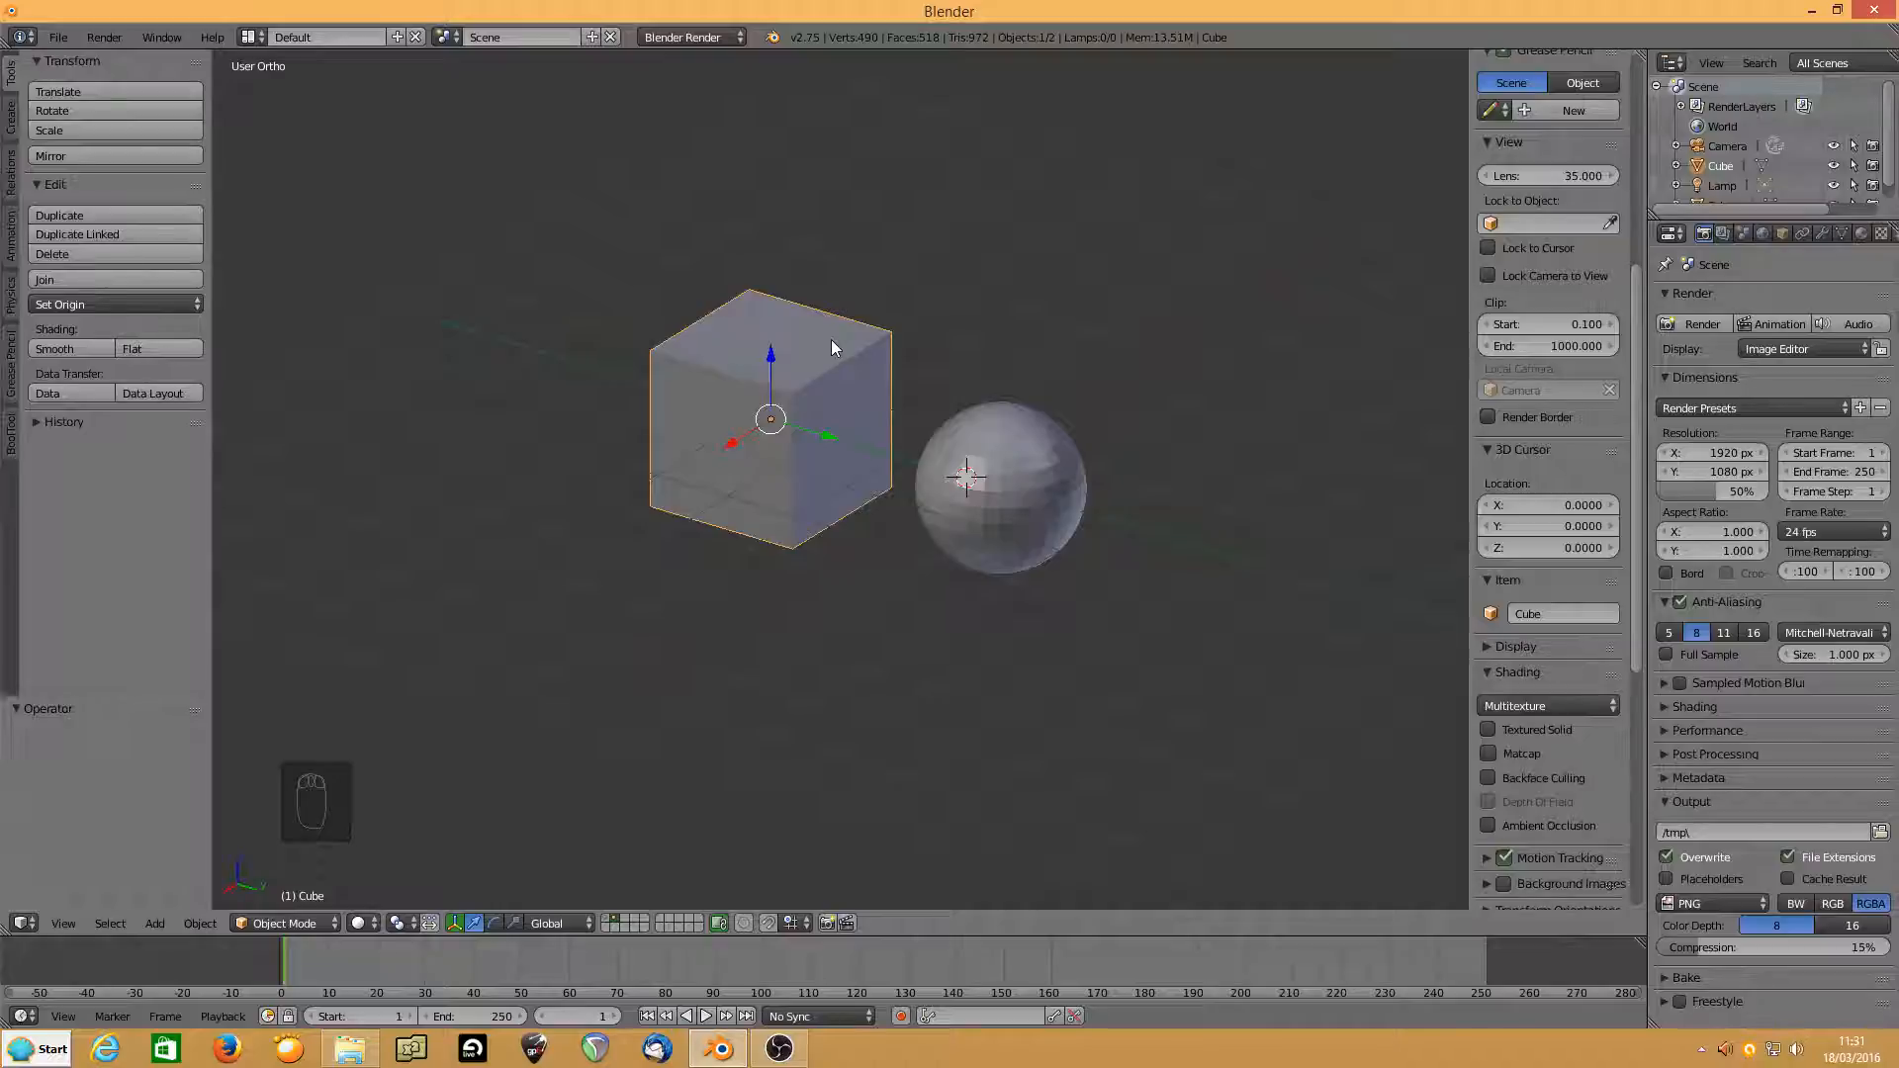
Scale the cube uniformly by about 2.4, then undo the scaling.
key(s)
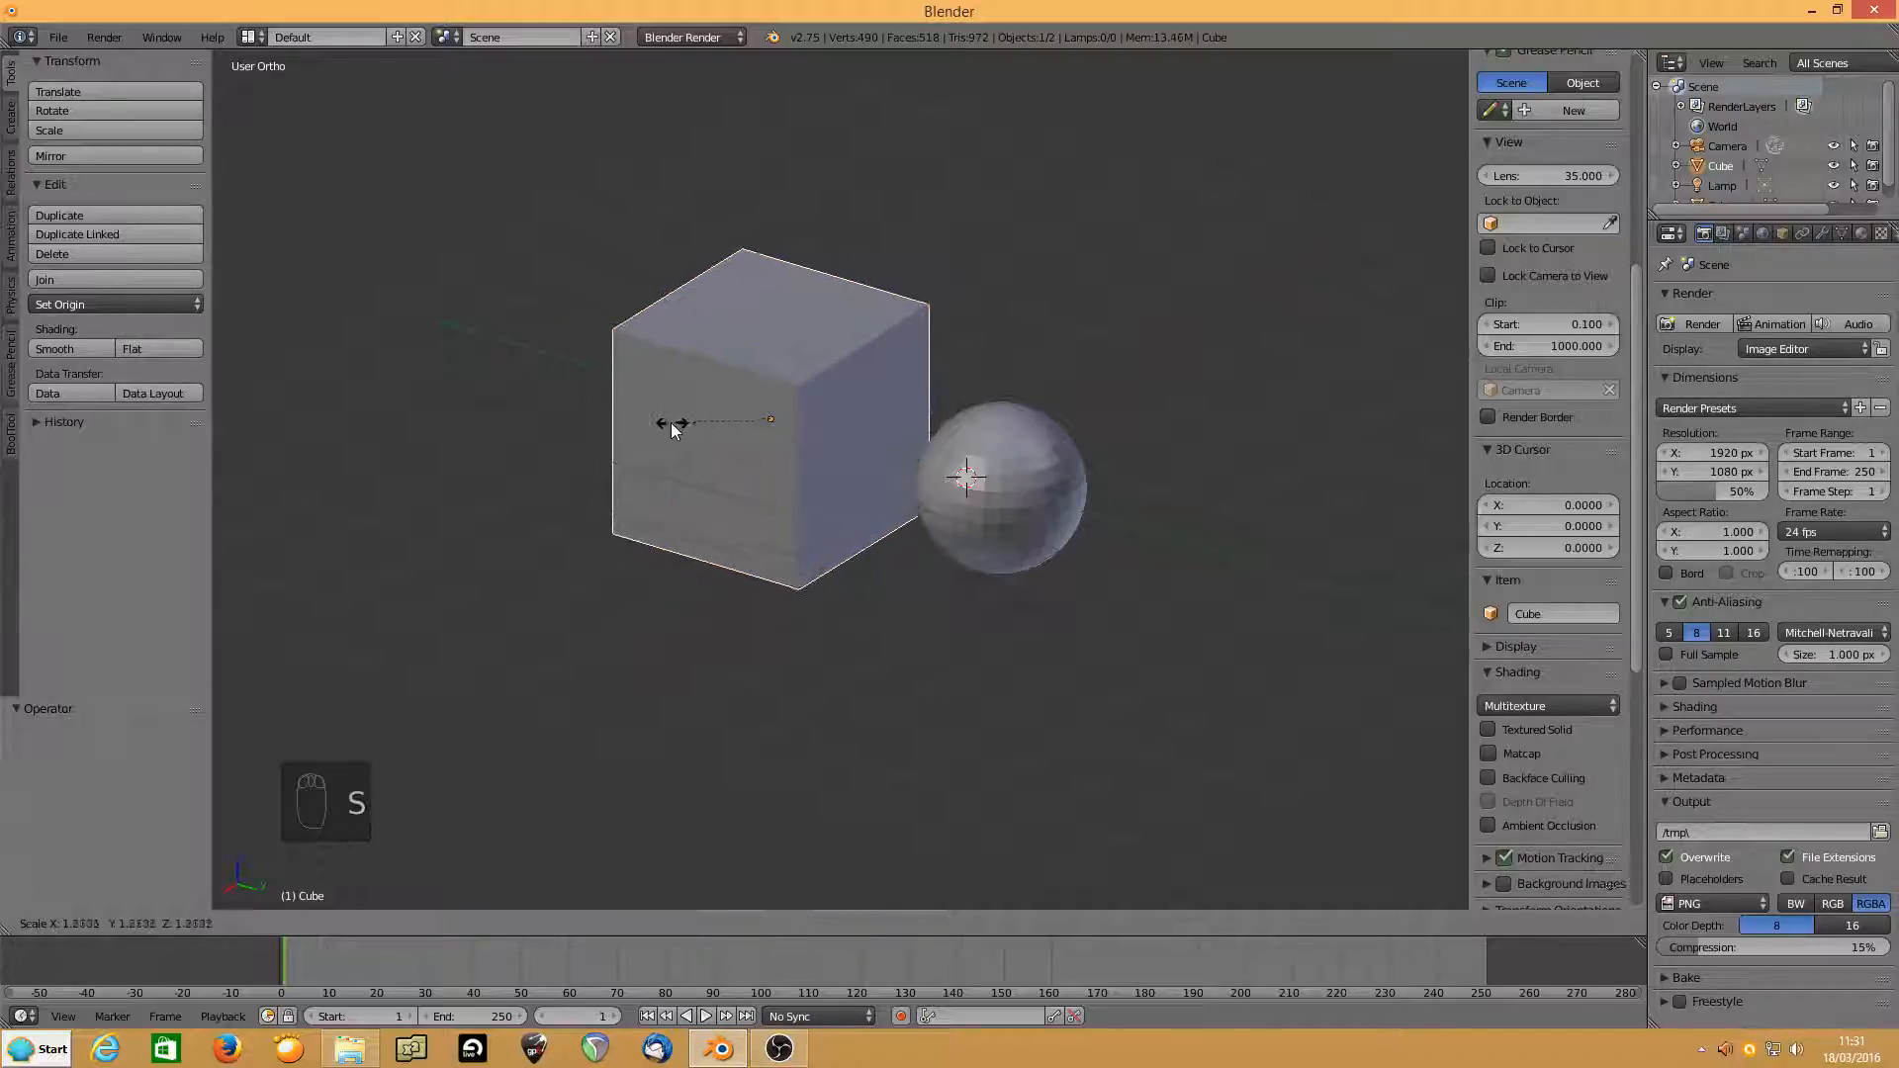
click(598, 480)
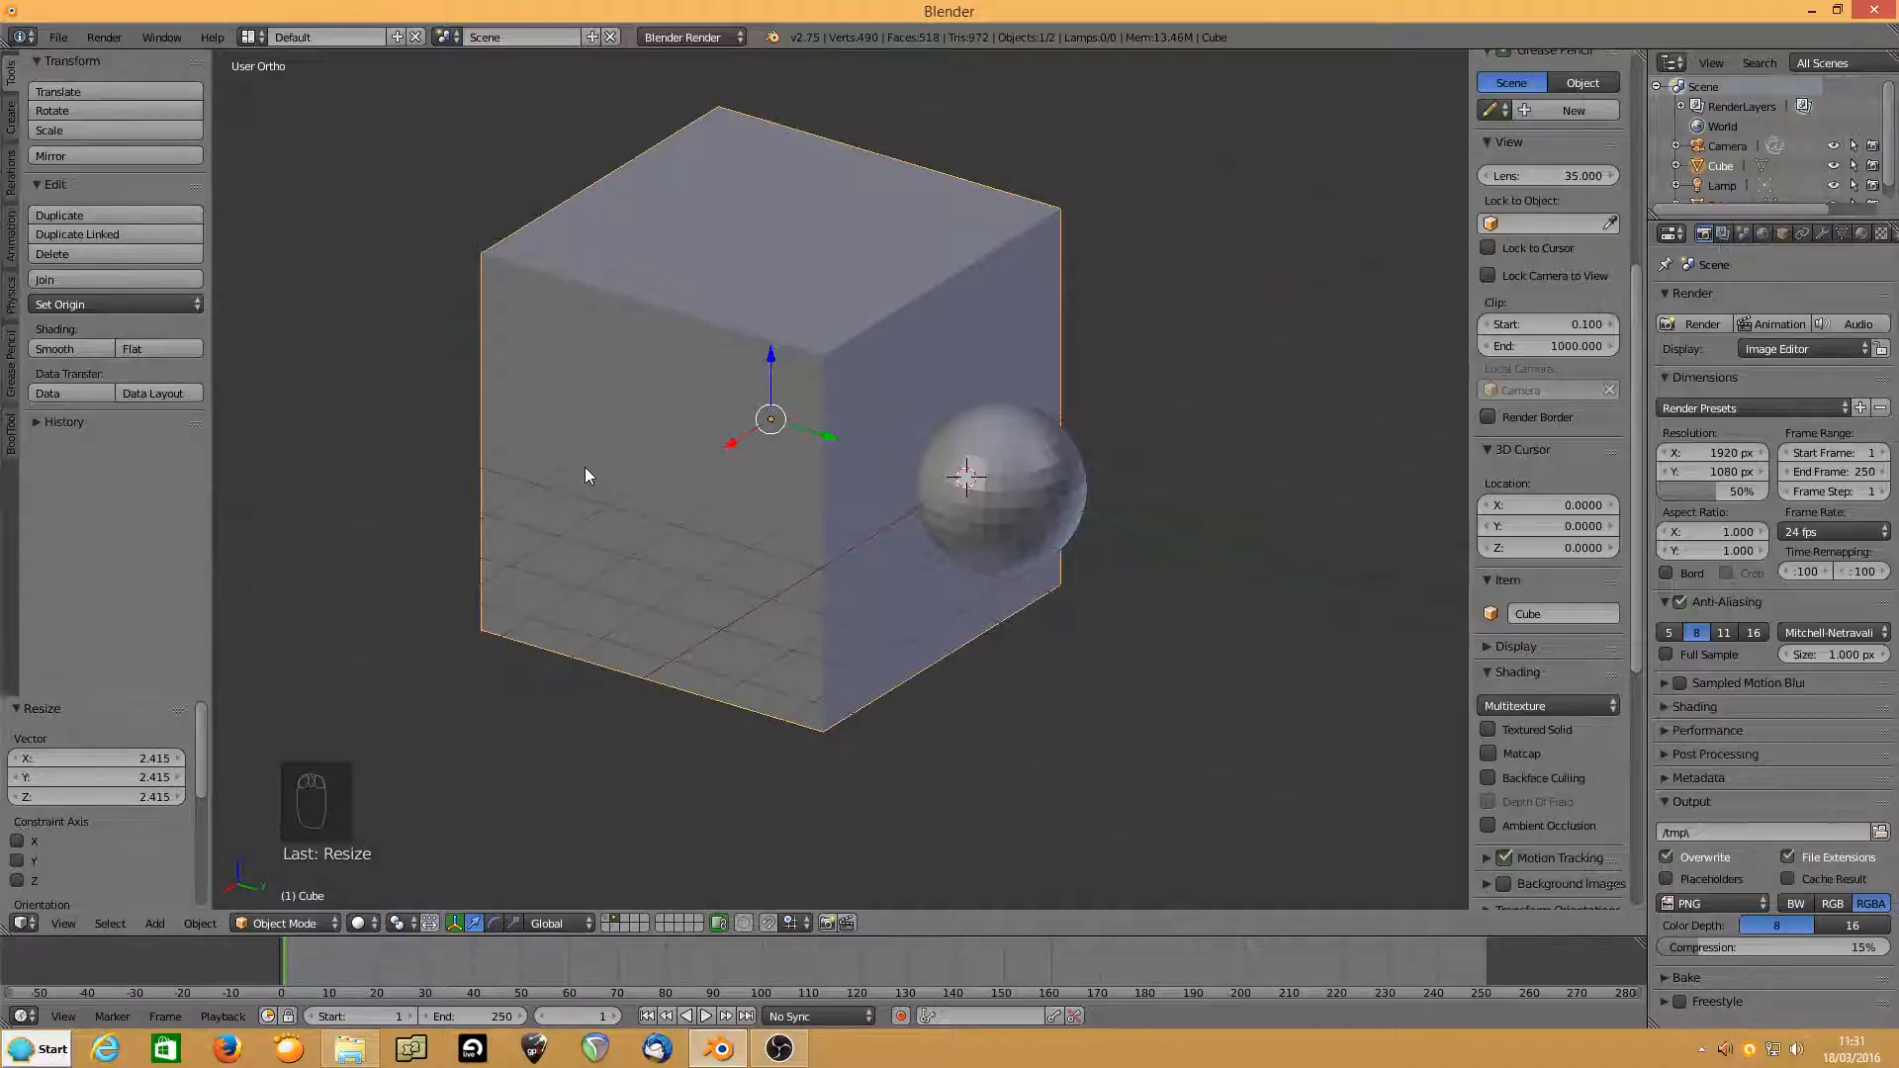
key(Escape)
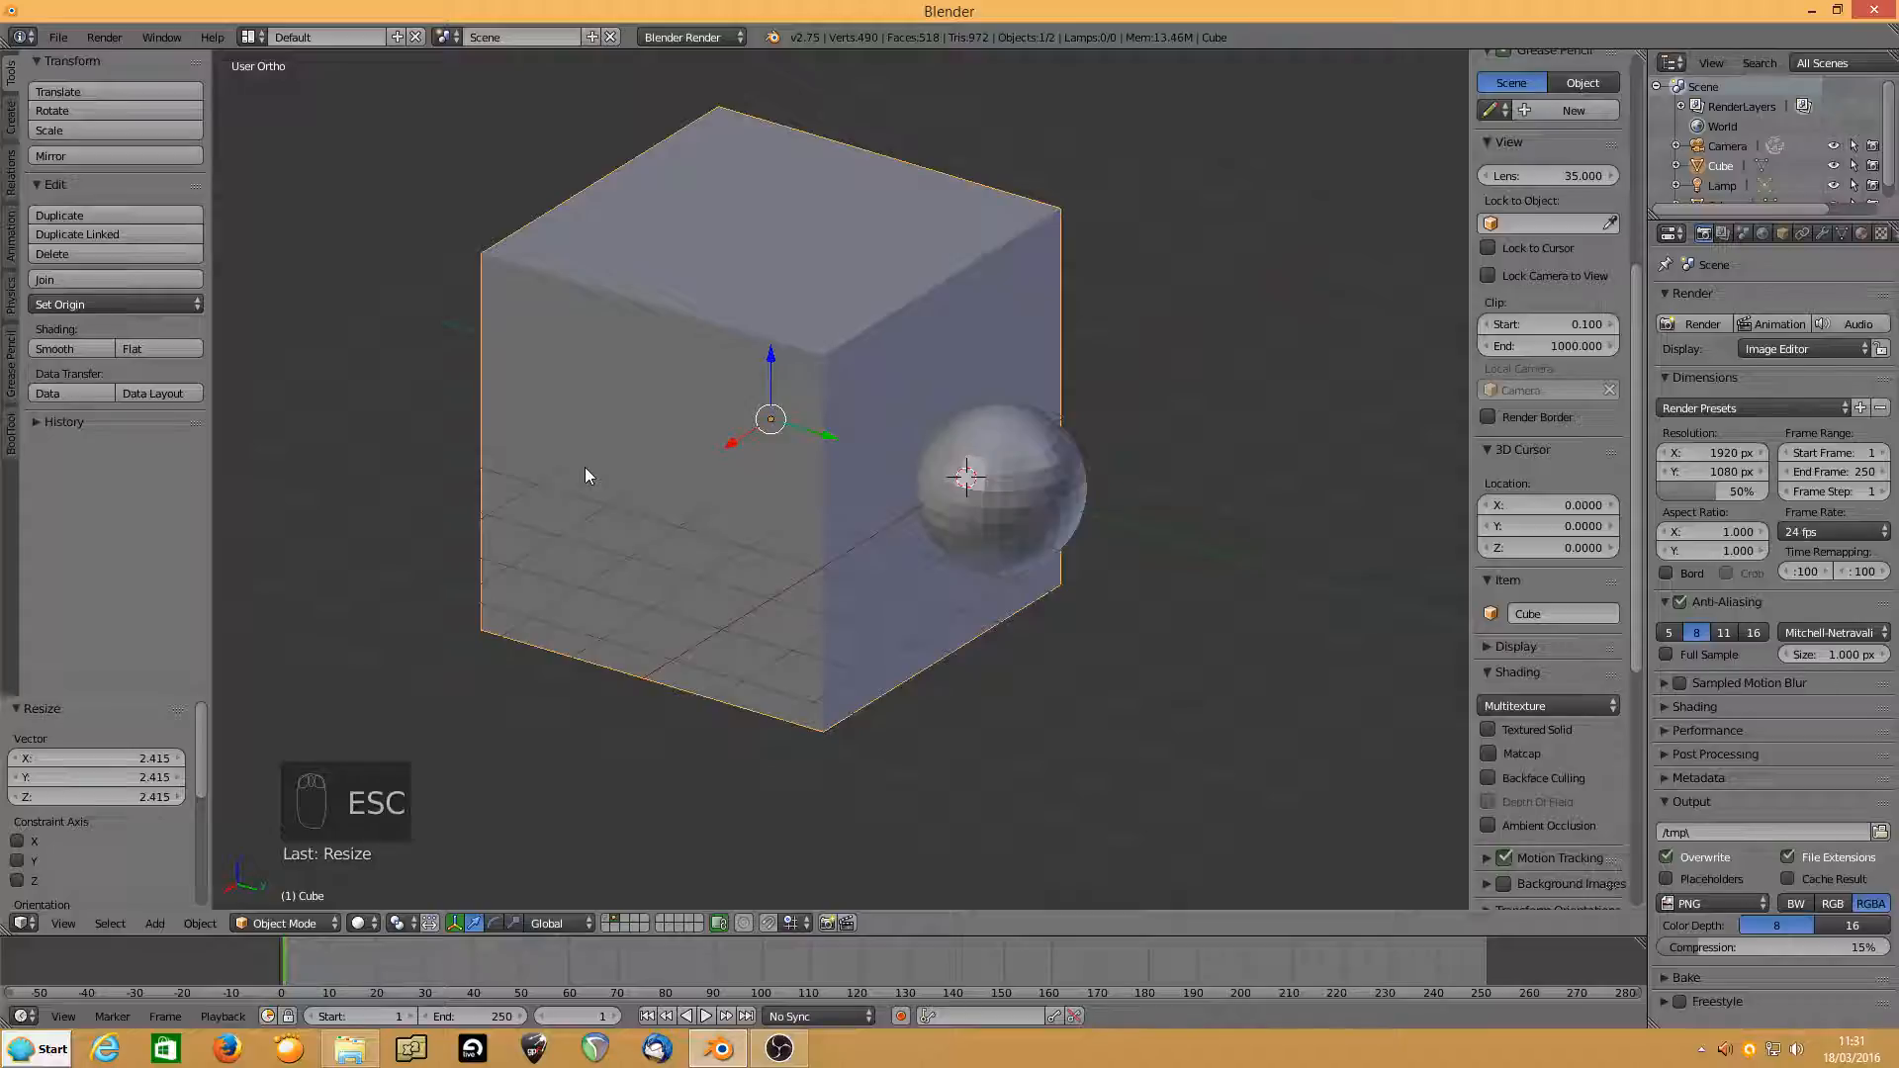
key(ctrl+z)
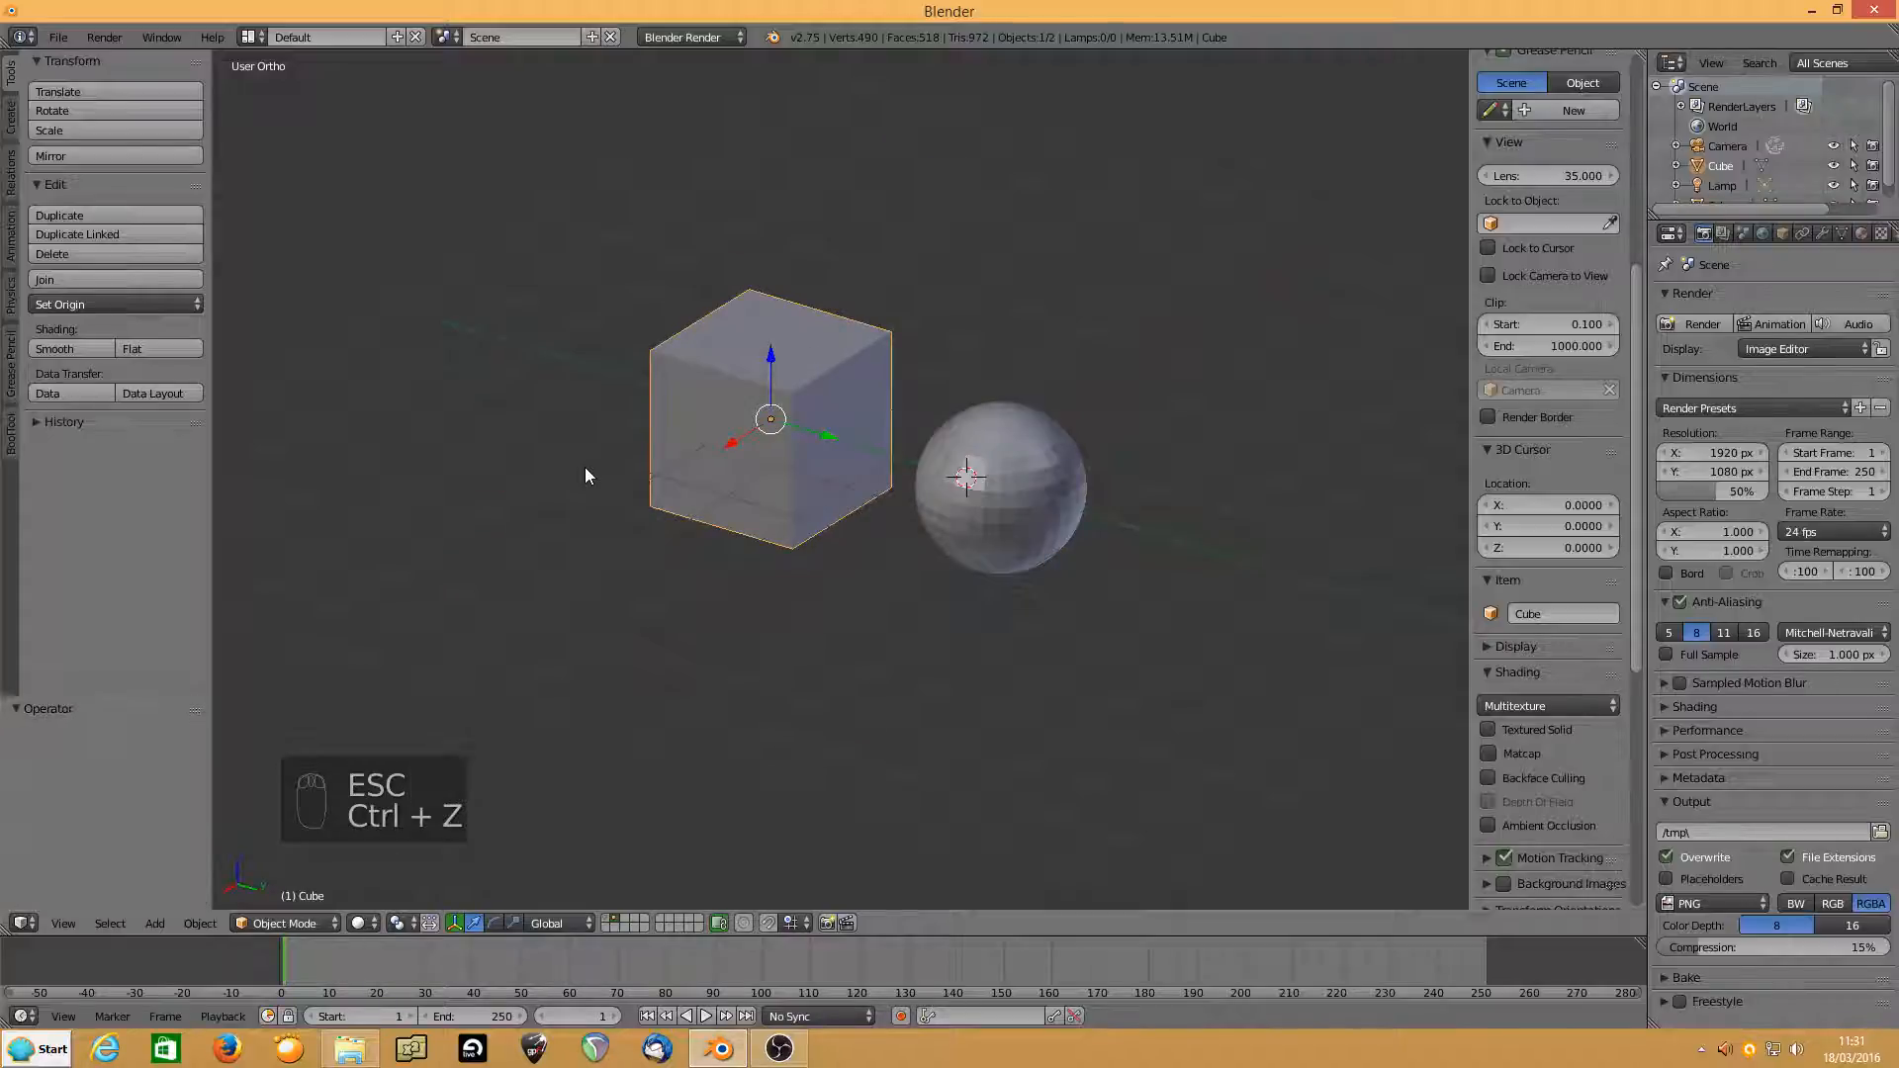
Duplicate the cube, place the copy about -3.65 units along the global X axis, and reselect the original cube.
key(shift+d)
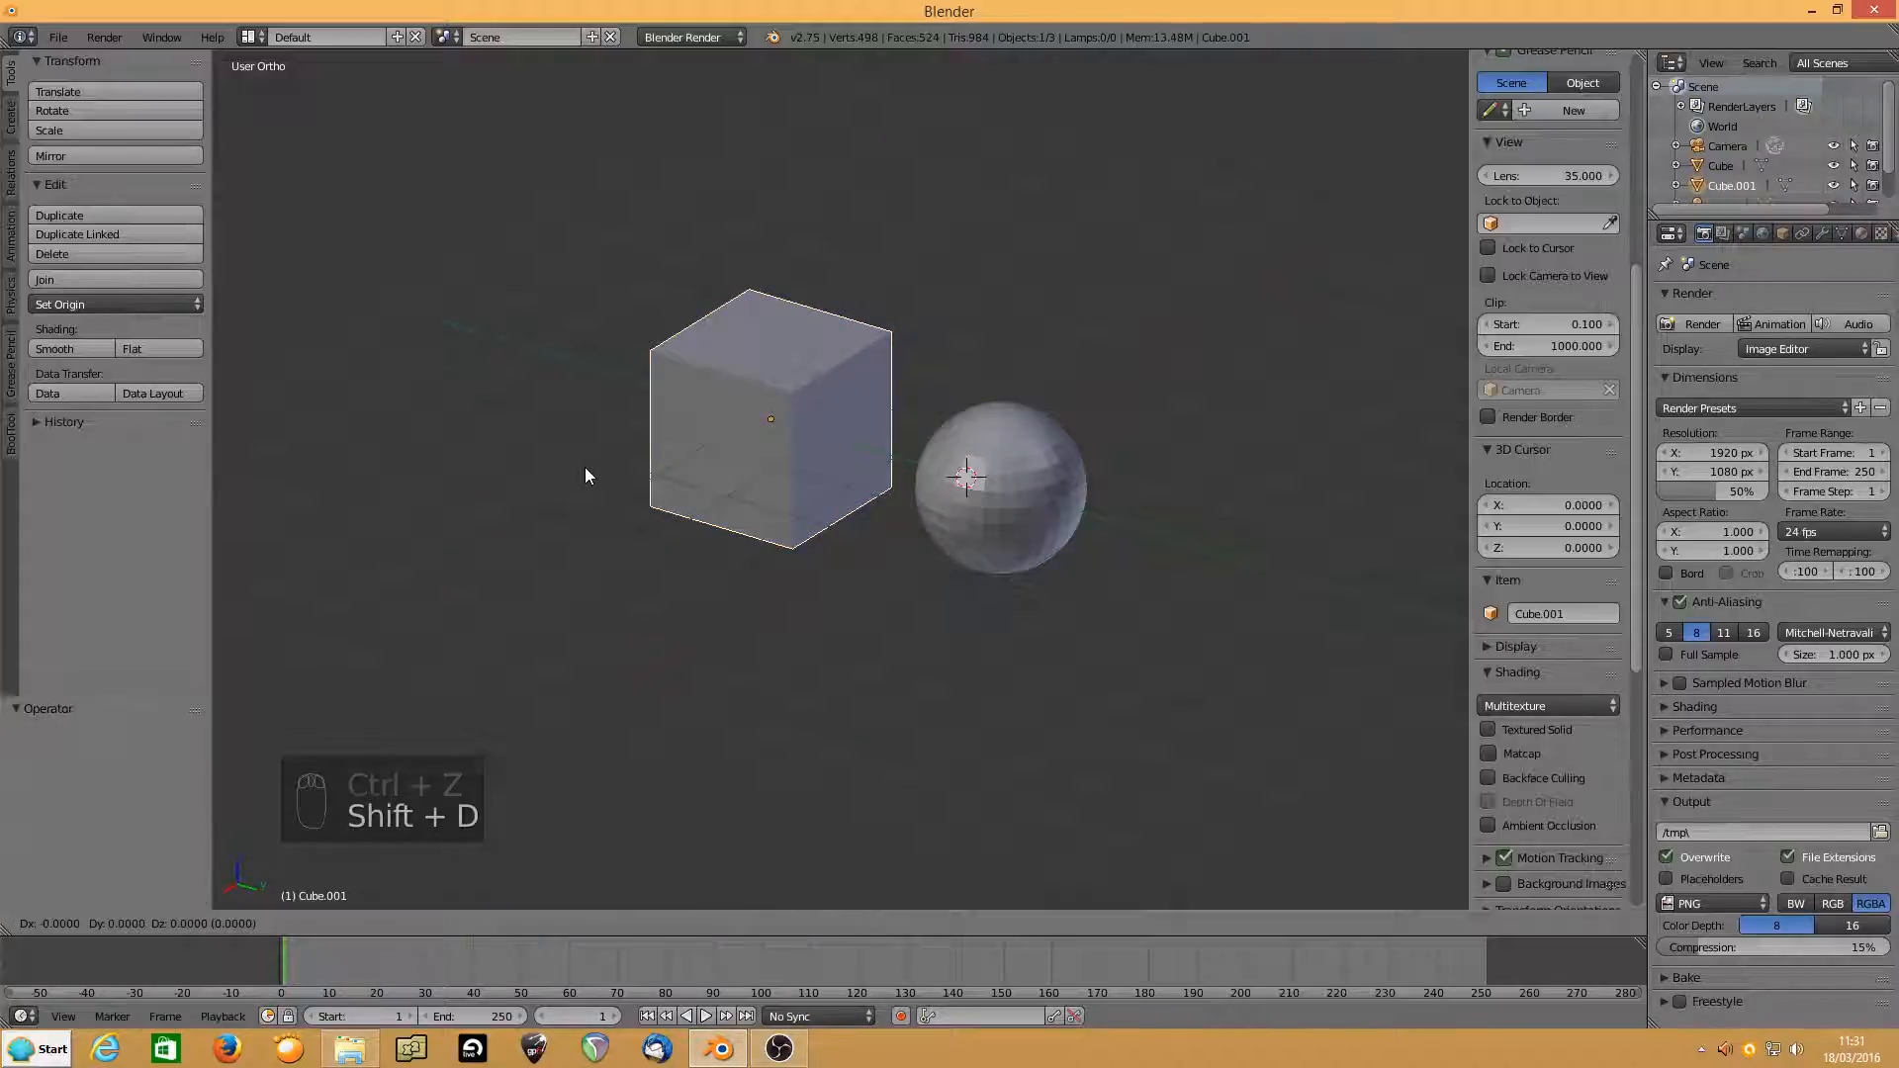
key(x)
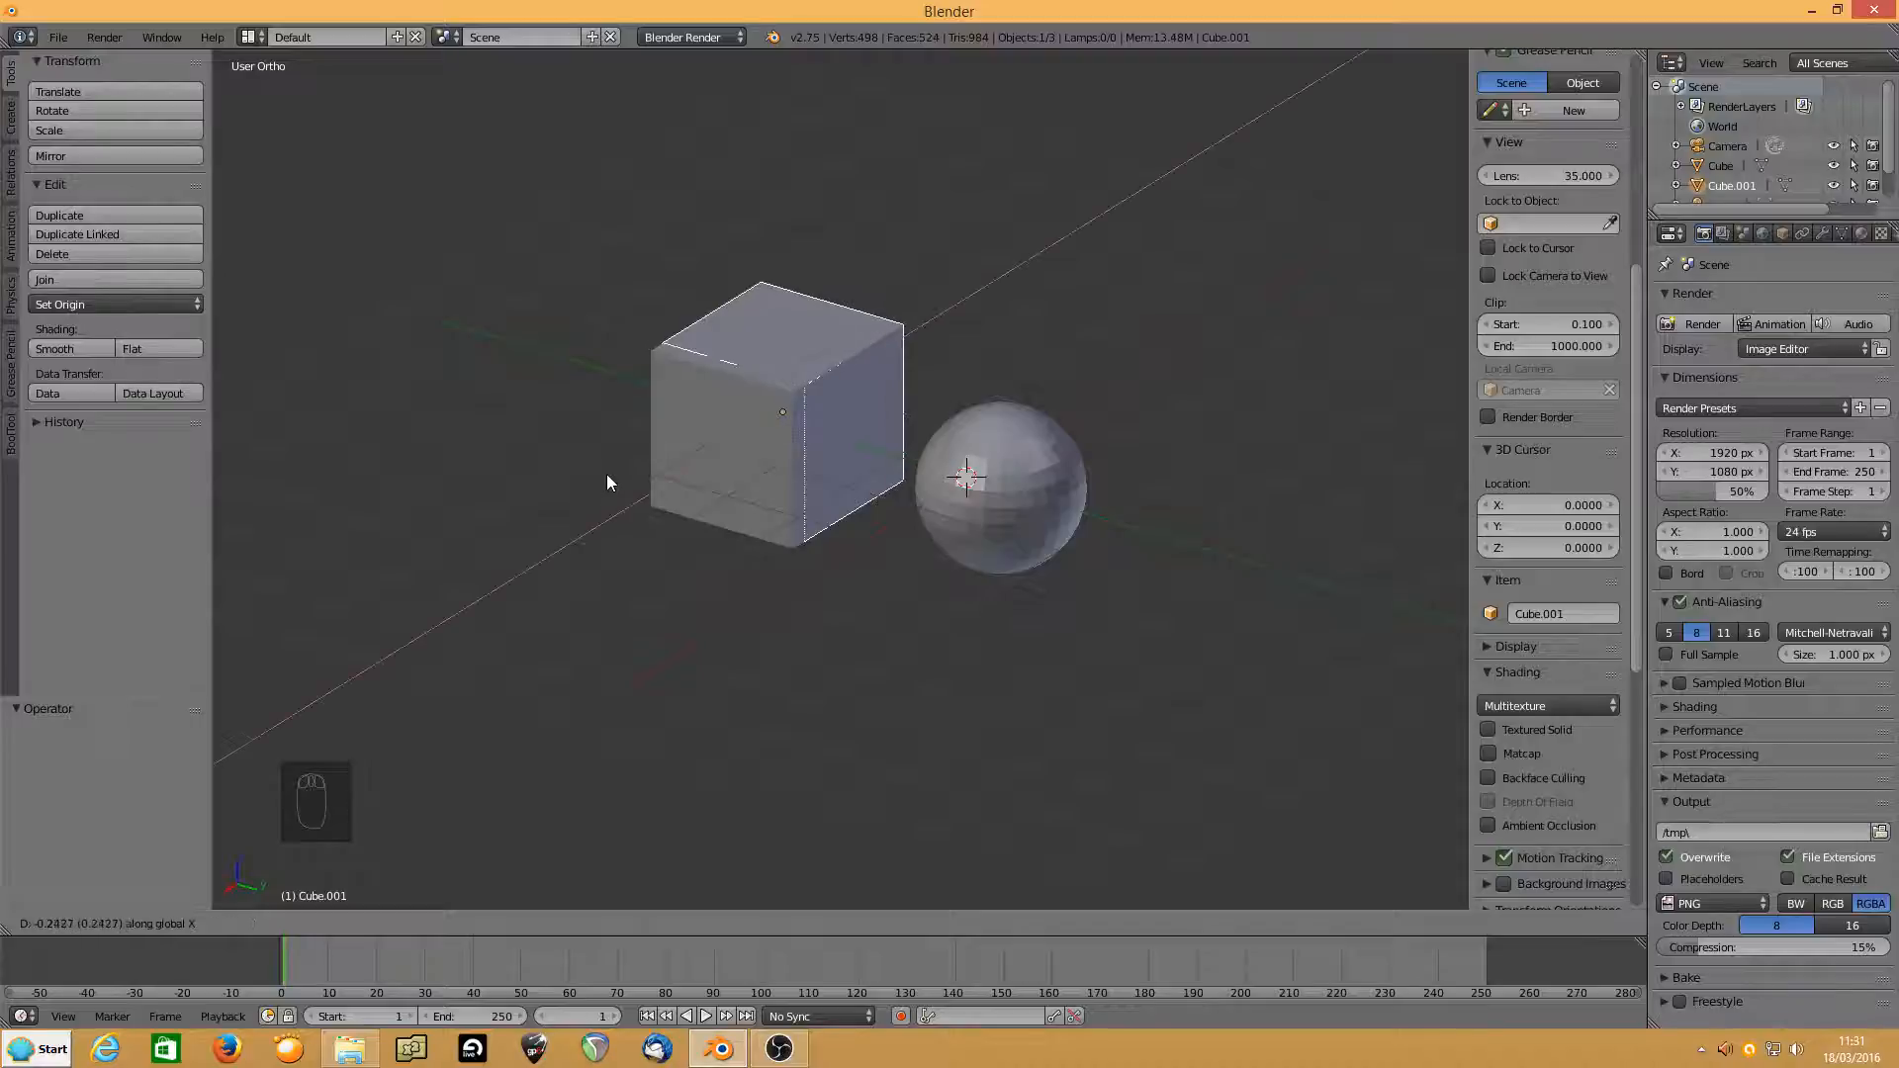
click(782, 387)
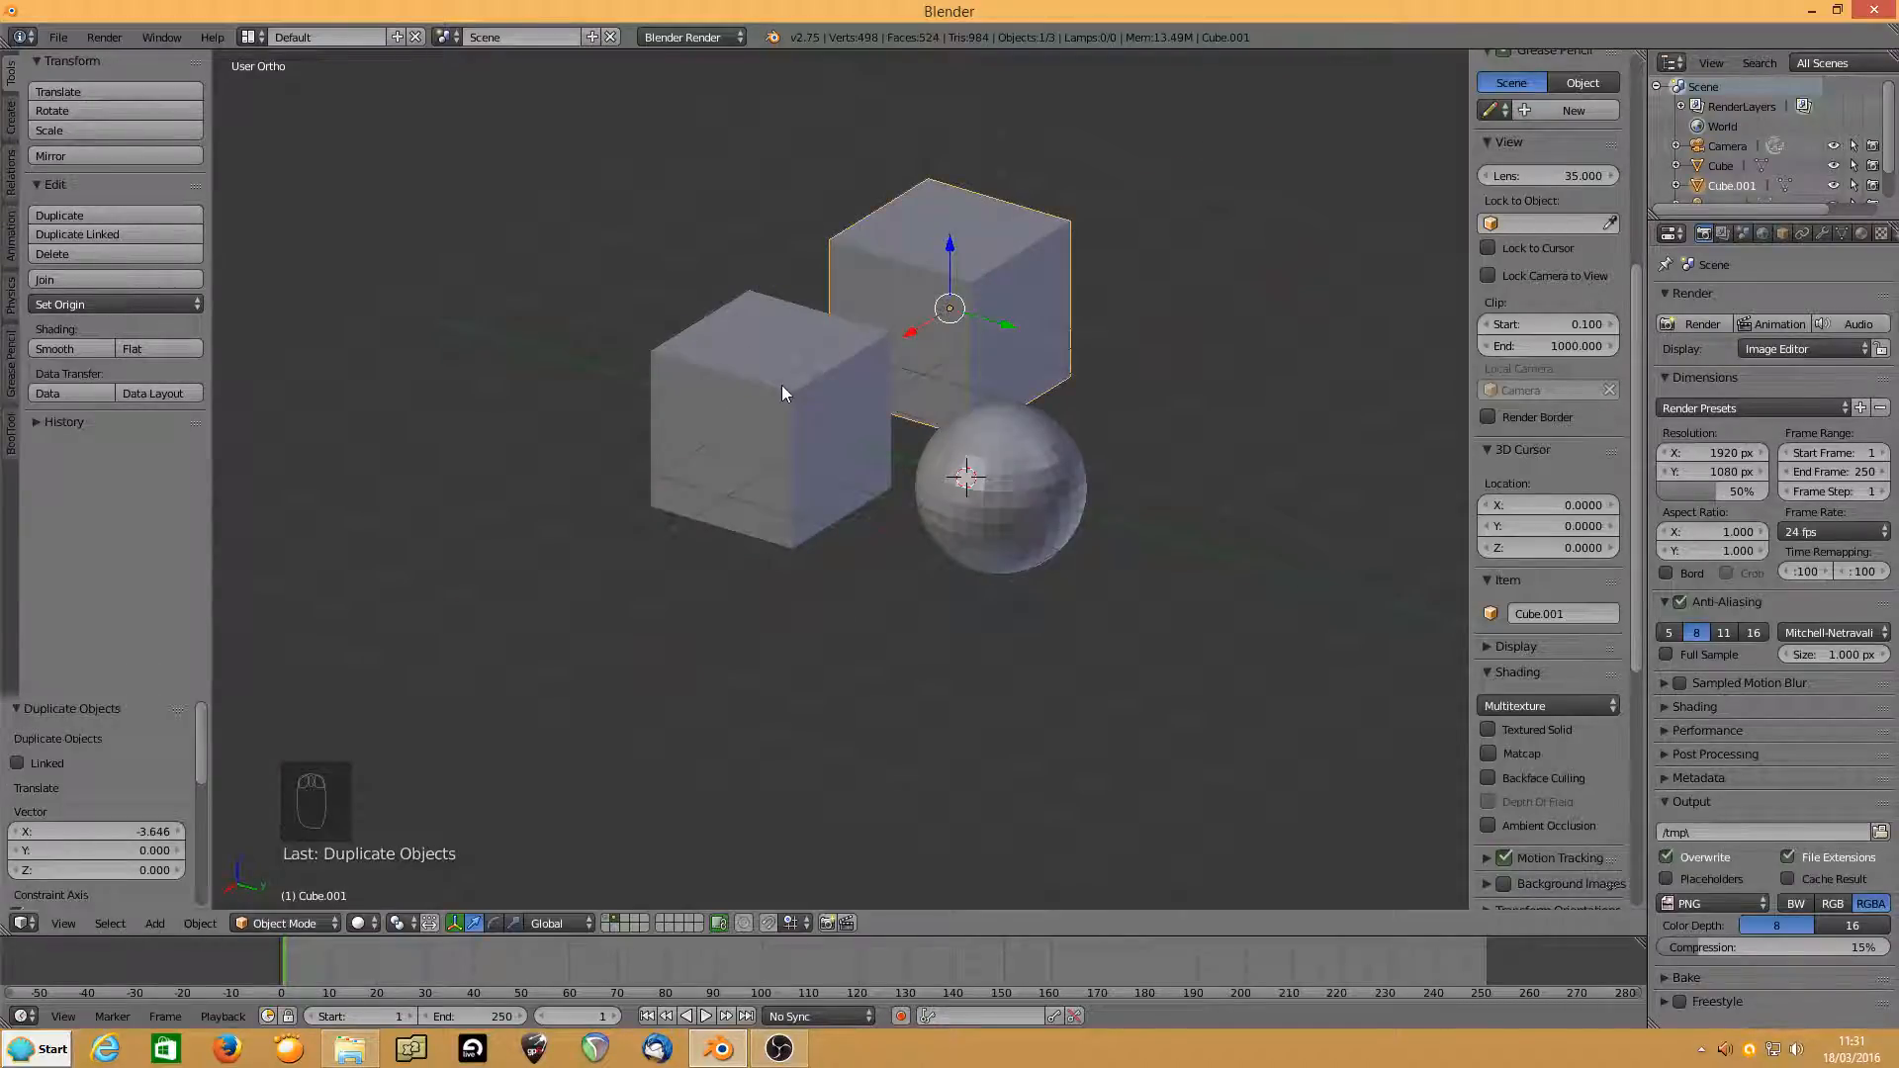
right_click(781, 386)
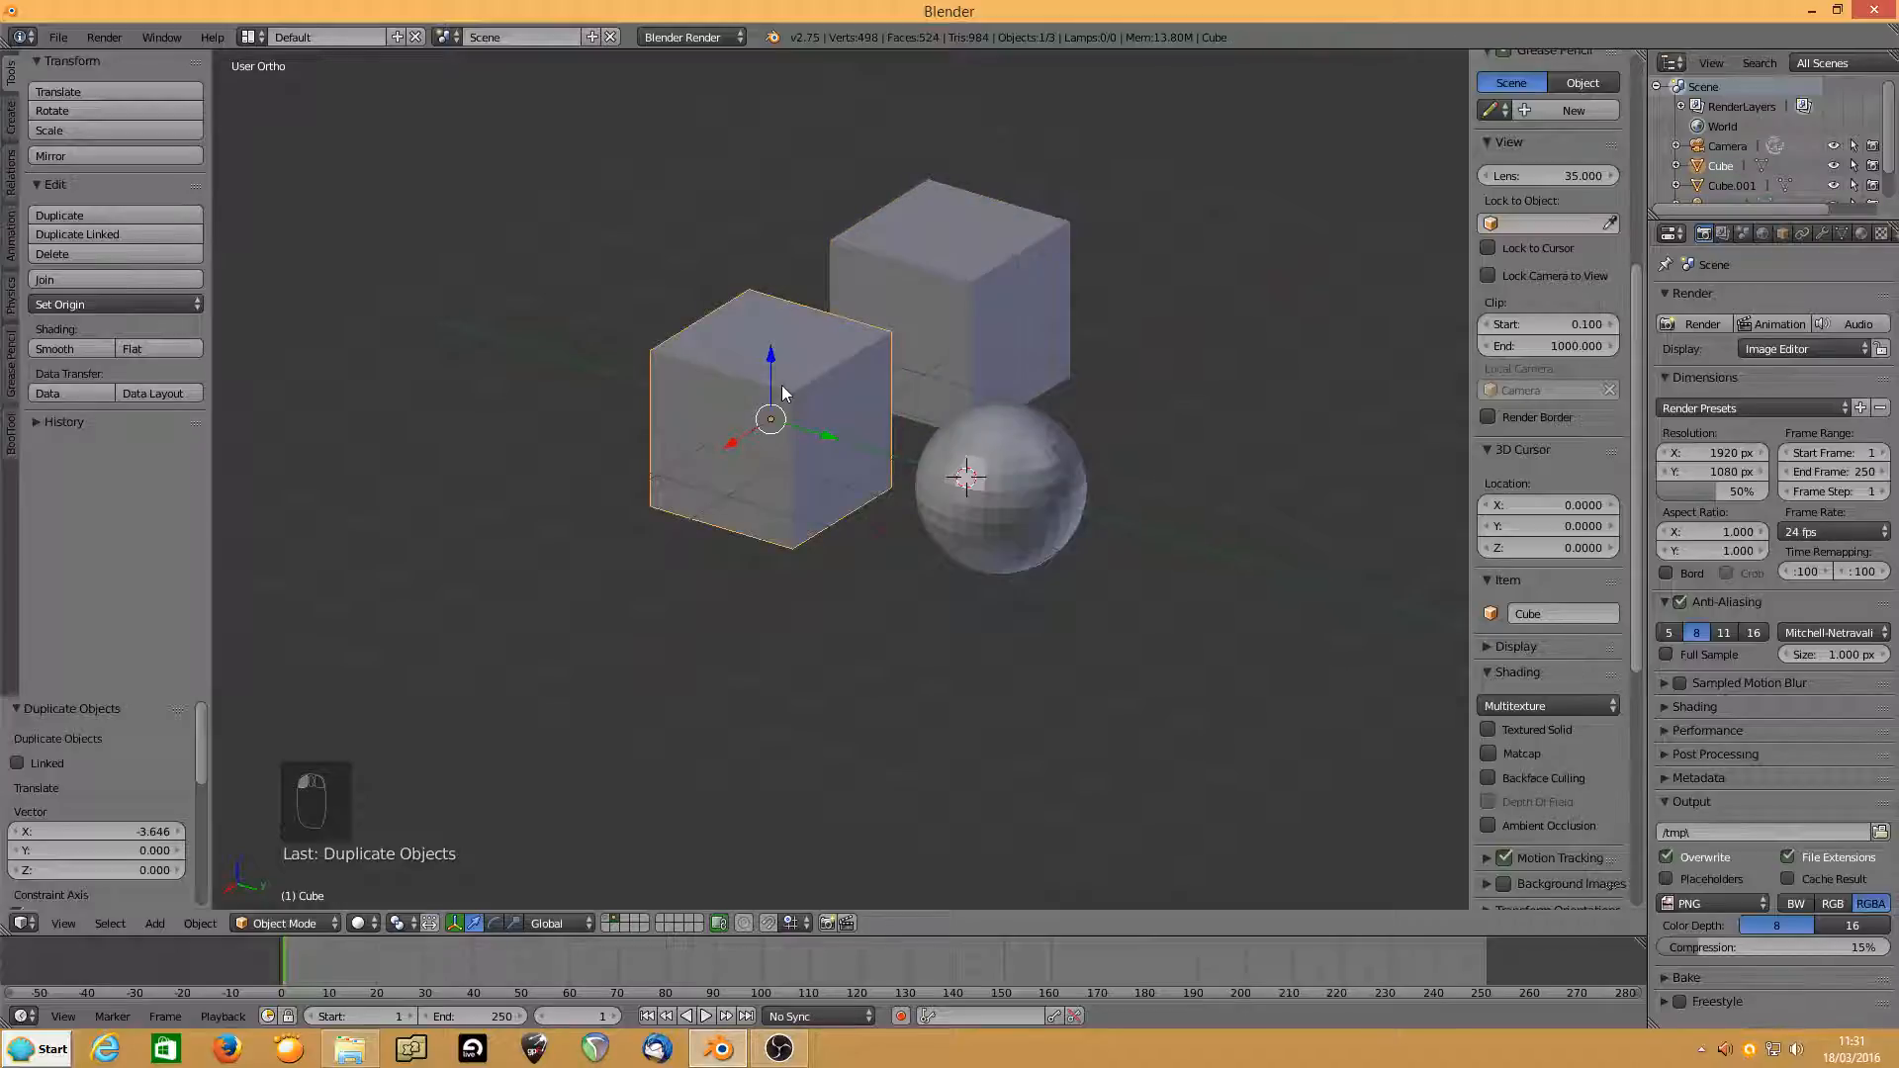
Flatten the original cube to about 0.375 along the global Z axis in object mode.
key(s)
key(z)
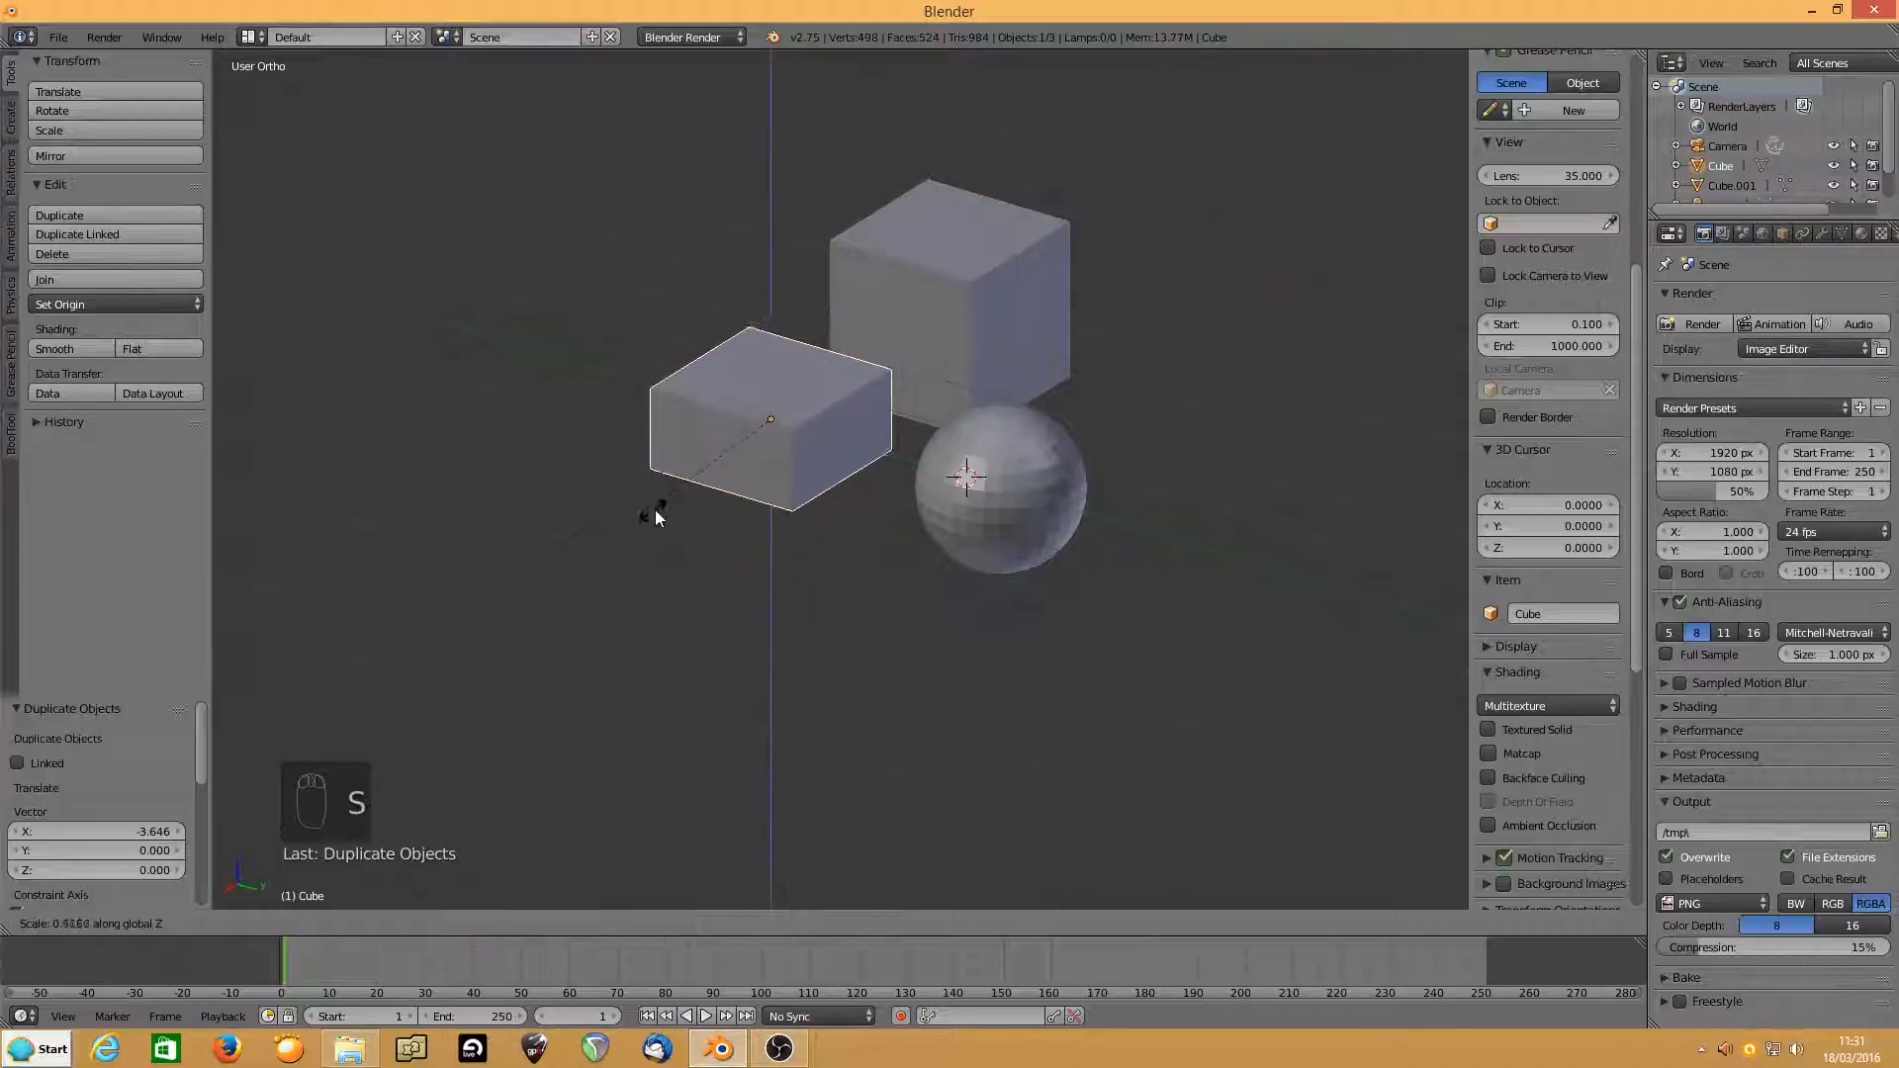
click(688, 494)
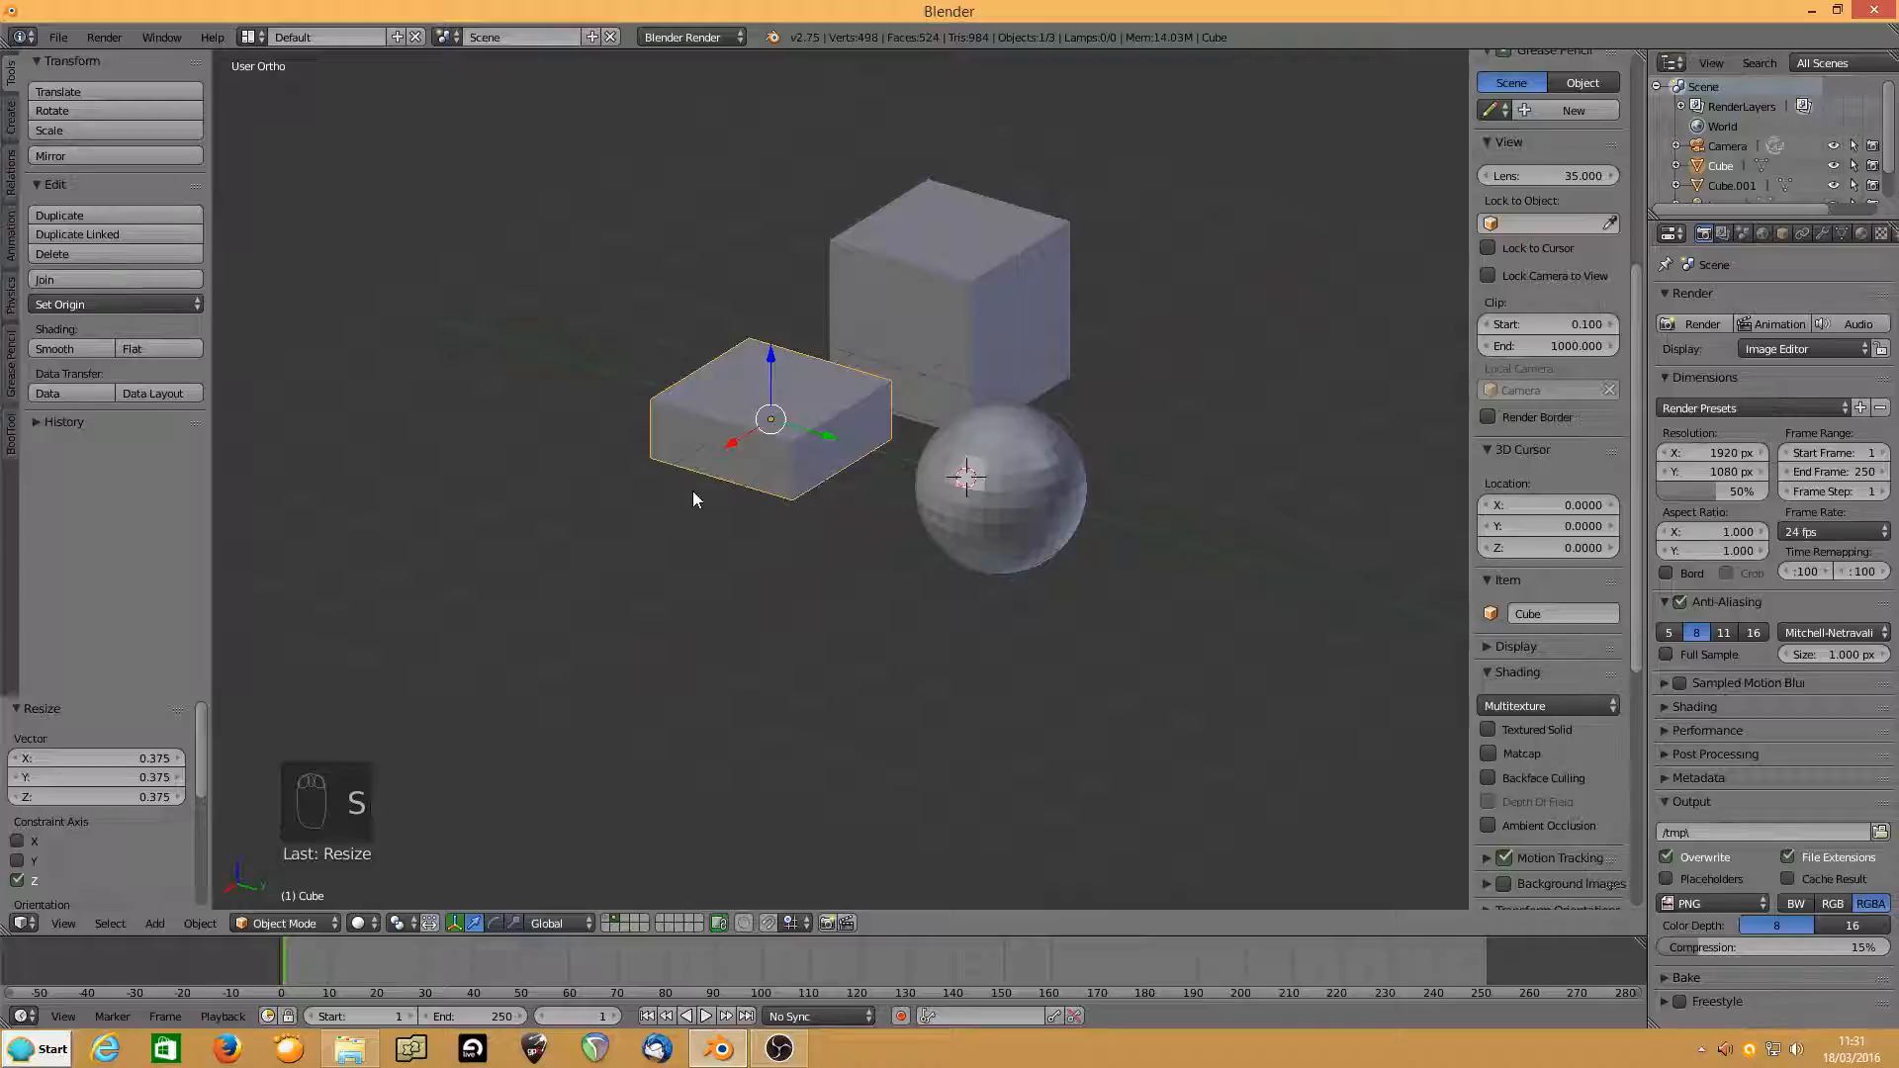
Bevel the duplicated cube's upper edge on its positive Y side by about 0.355 with one segment, then return to object mode.
right_click(949, 259)
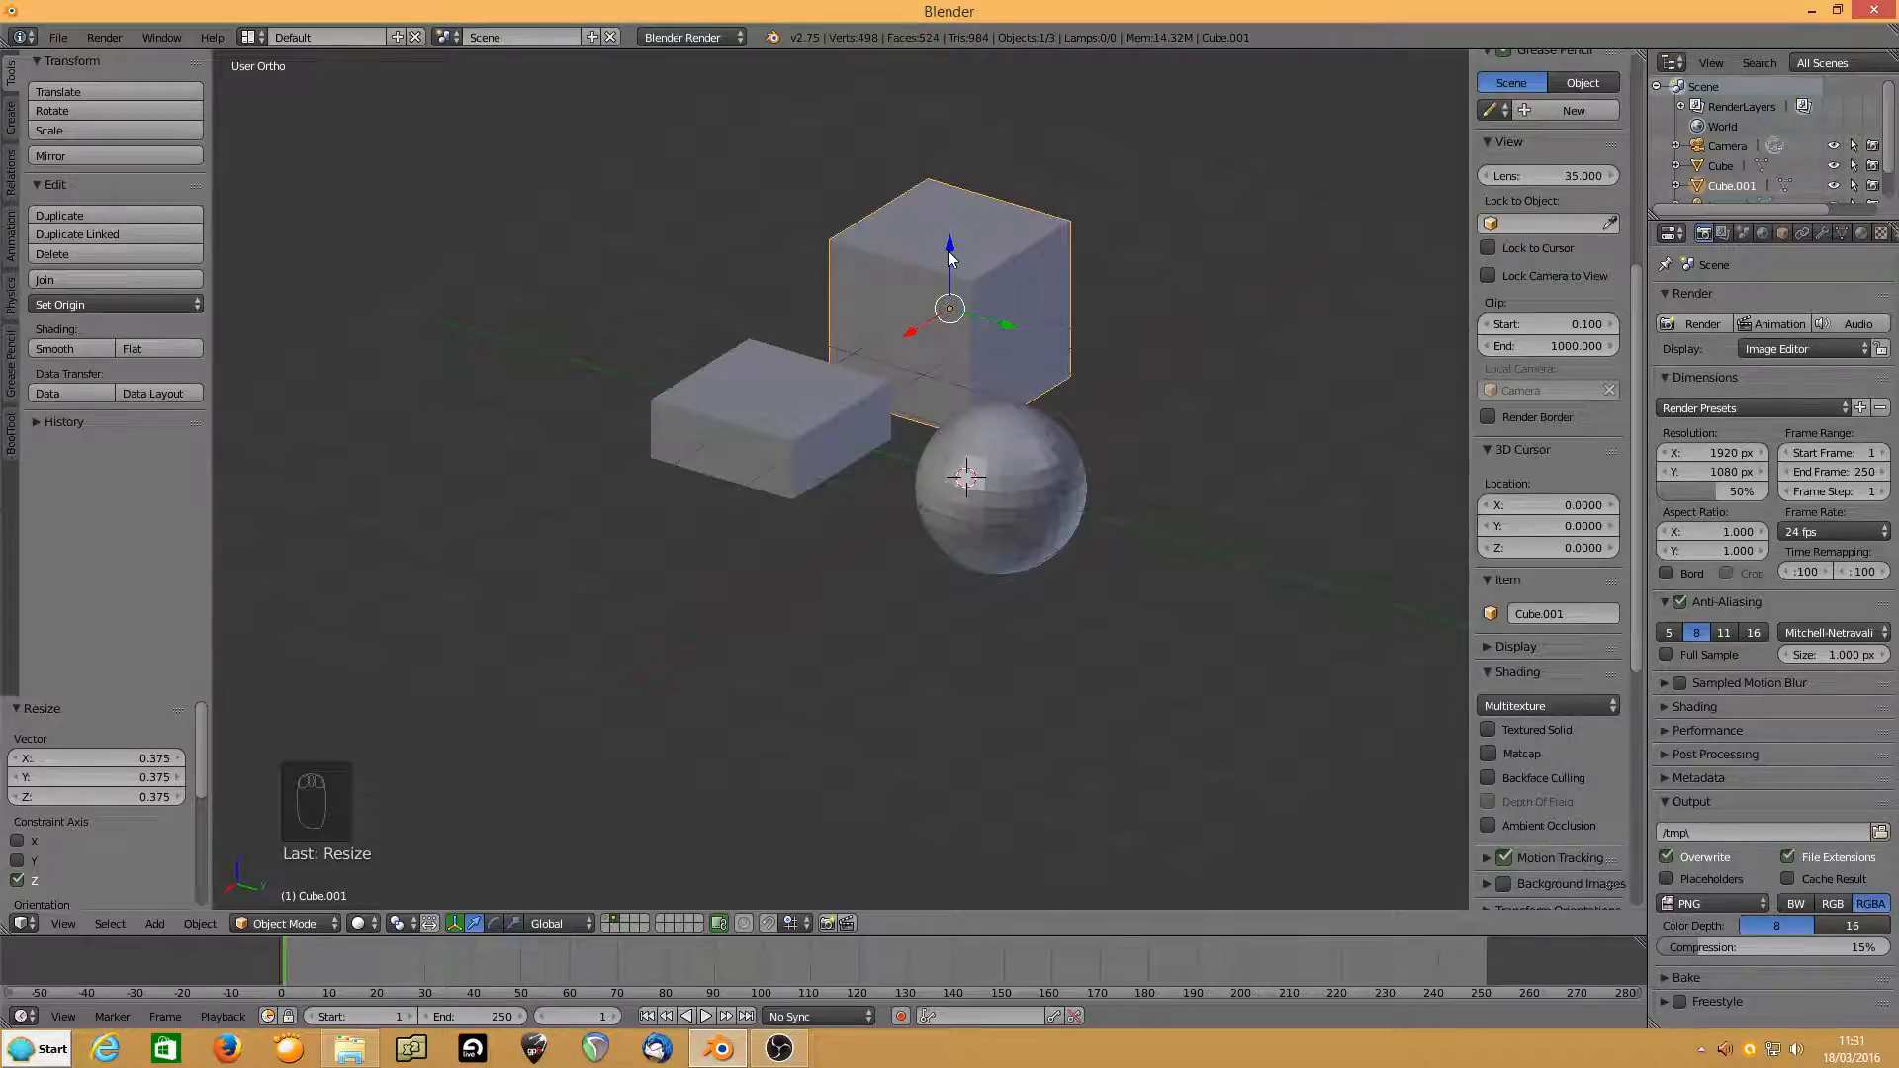
key(Tab)
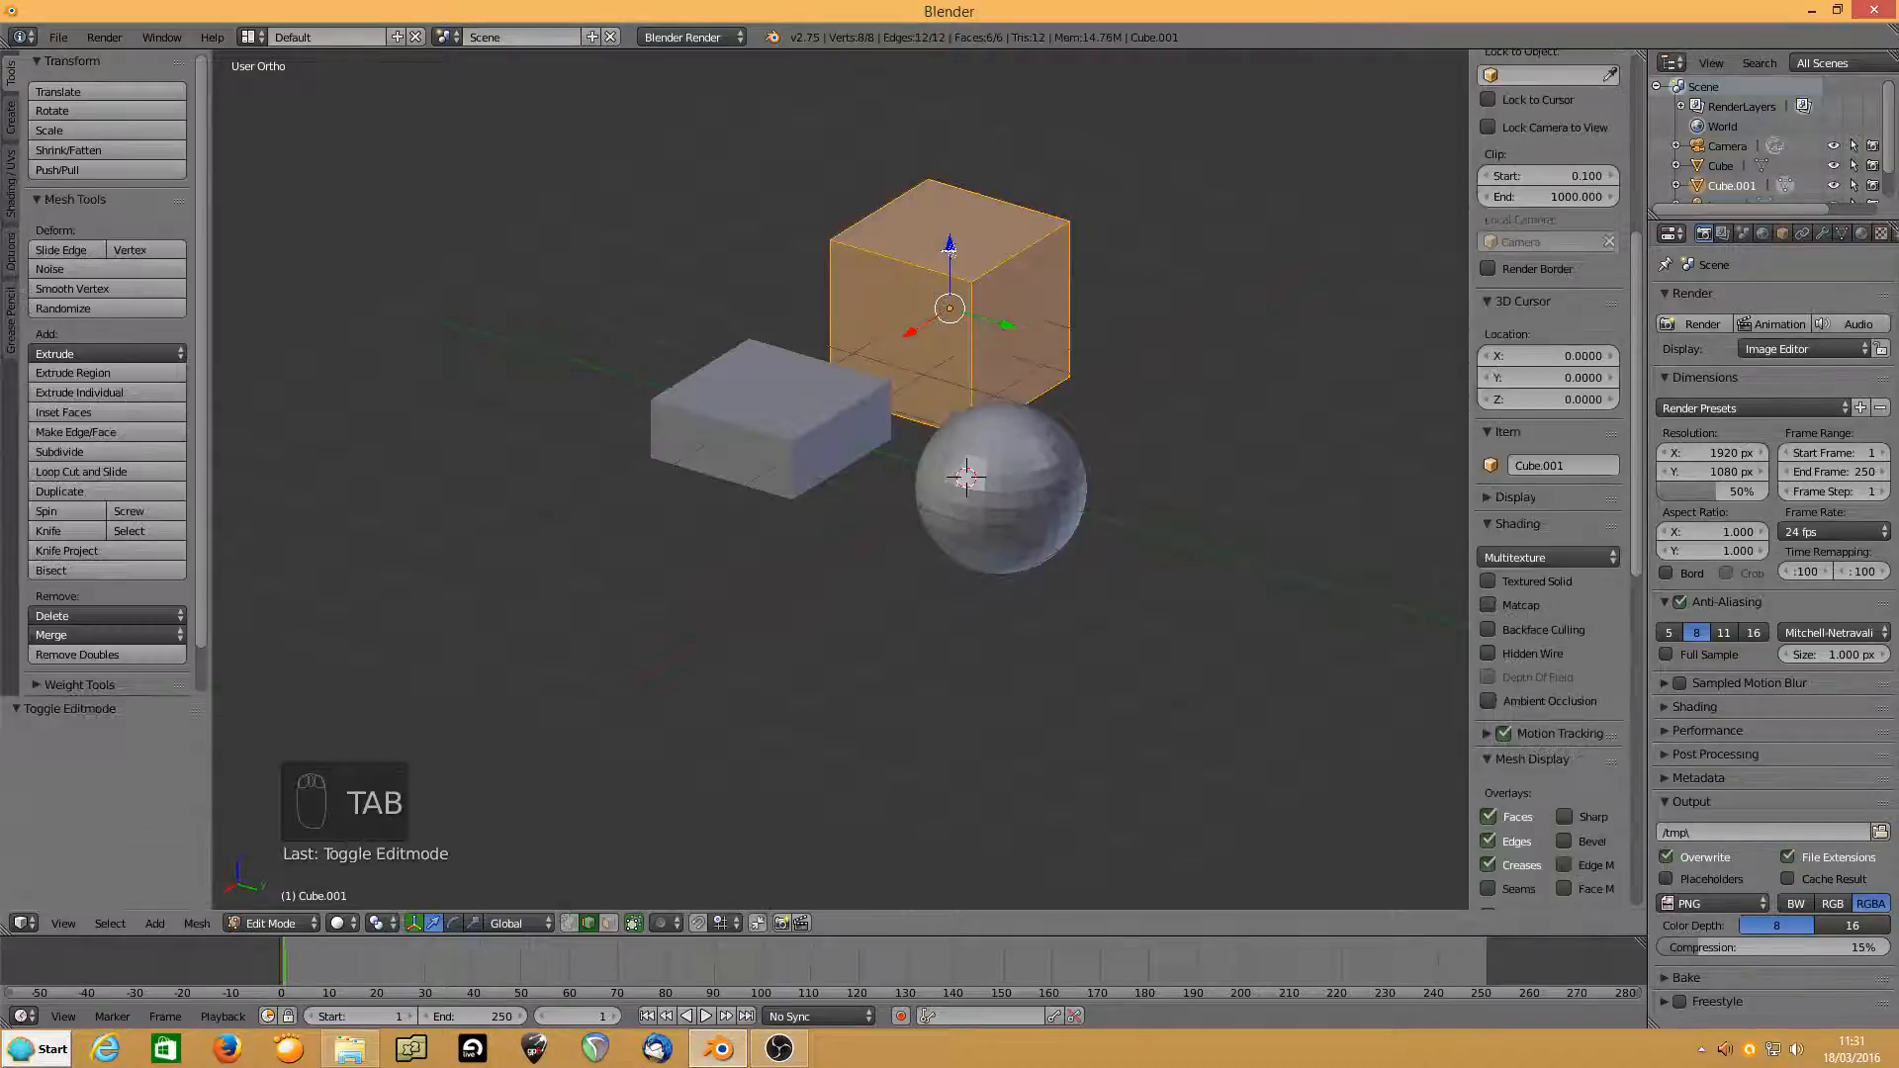
right_click(1007, 265)
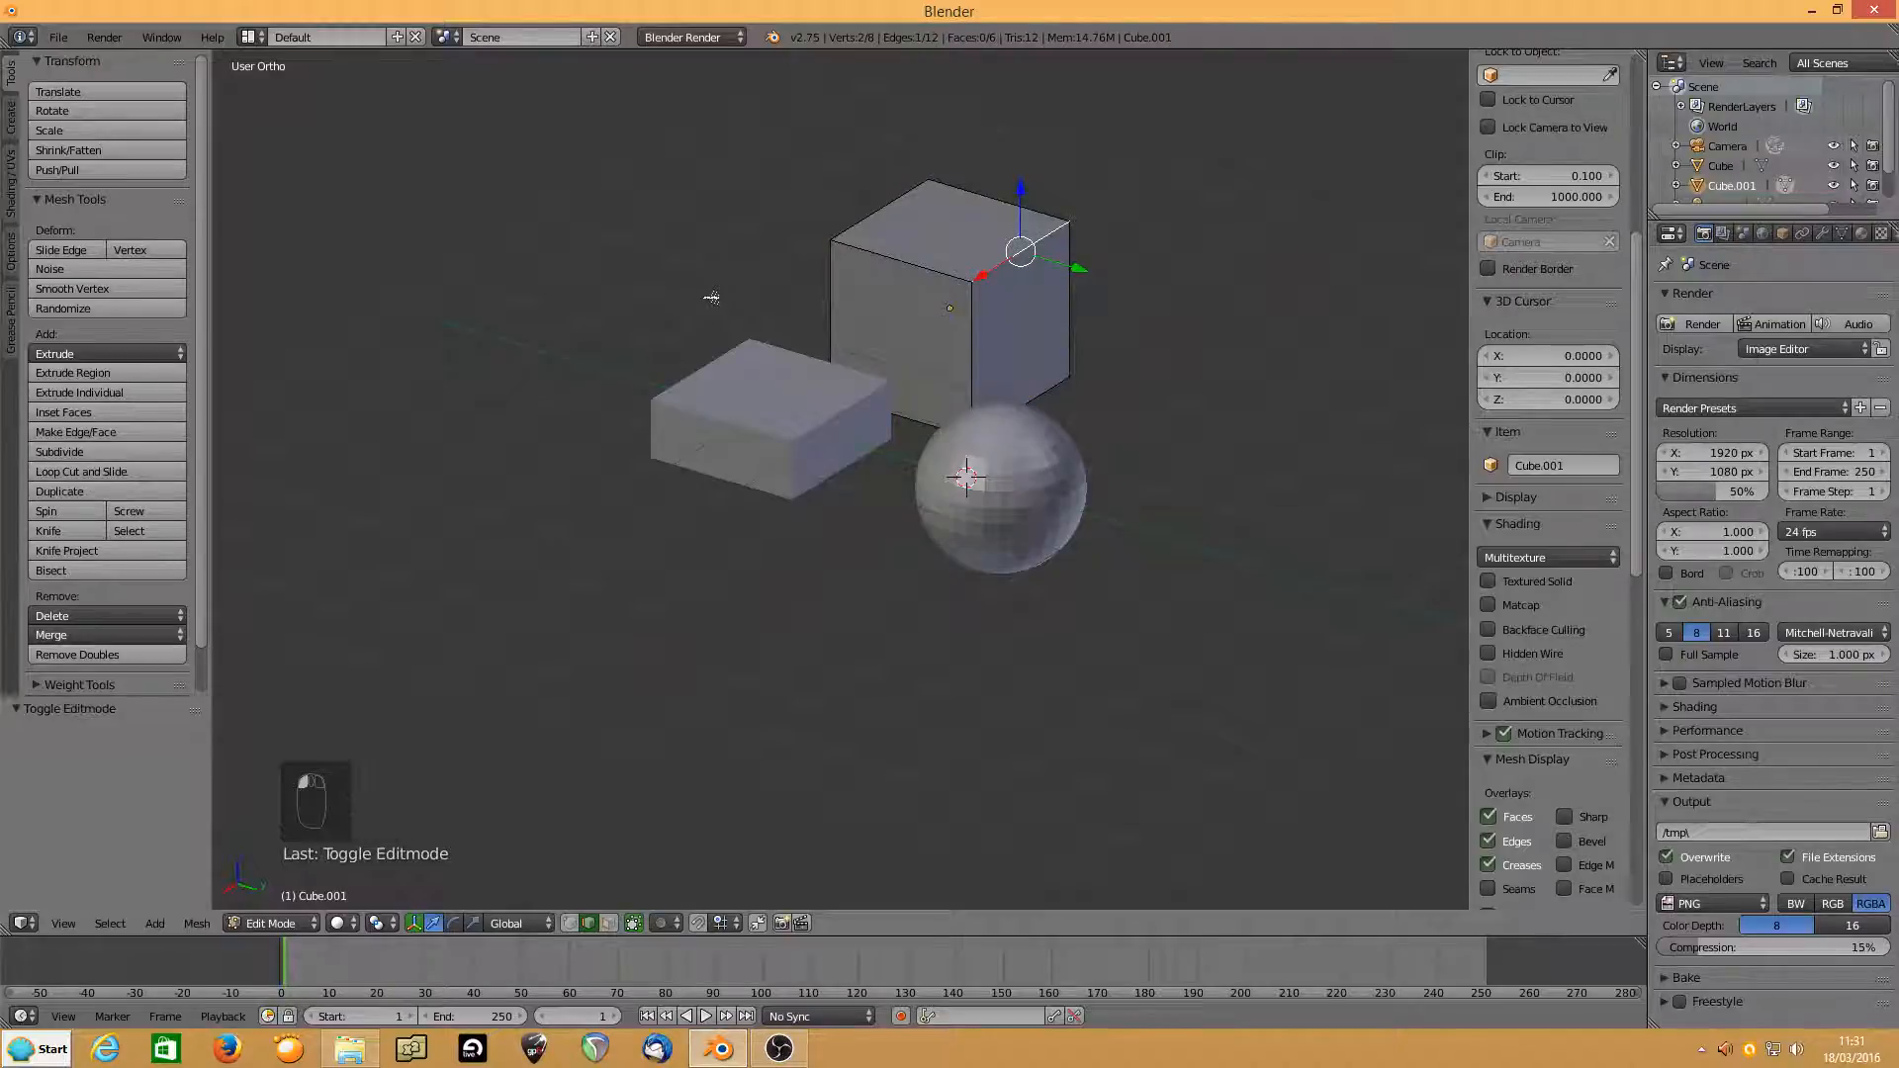
key(ctrl+b)
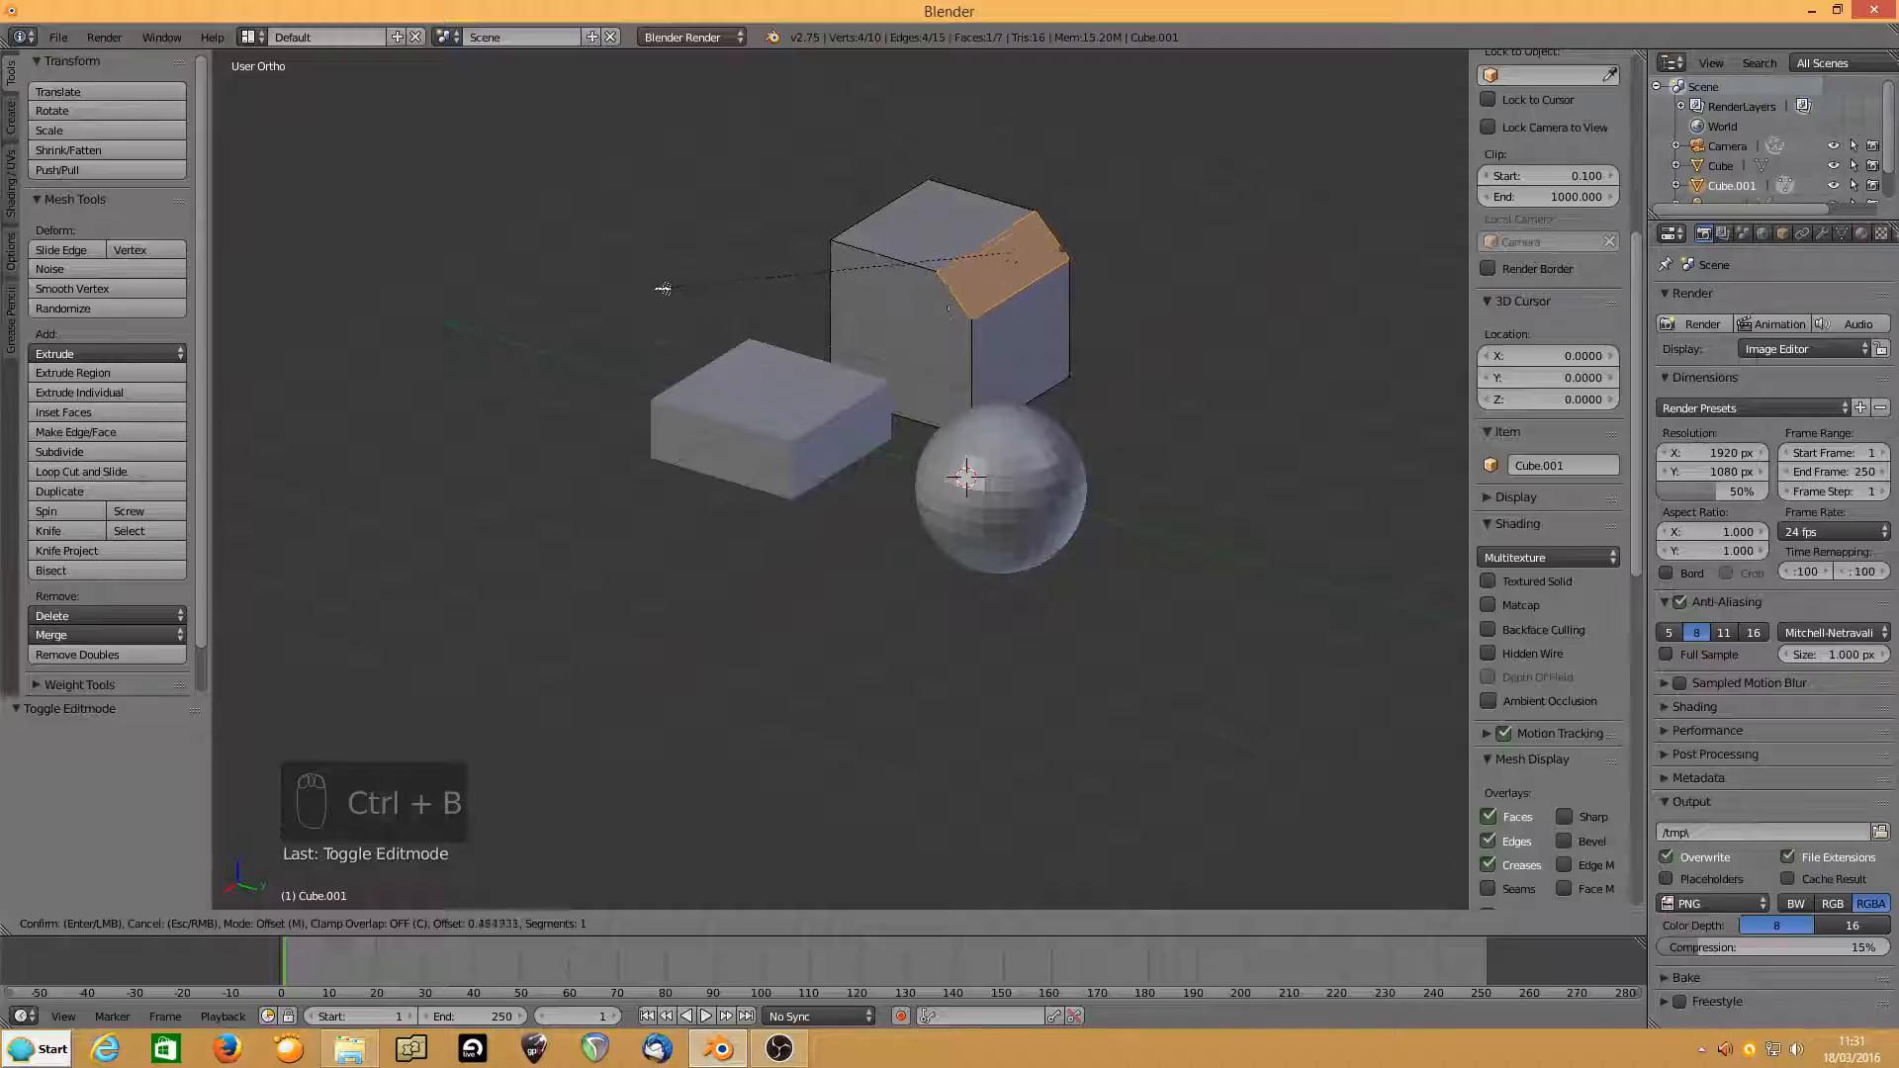
click(674, 291)
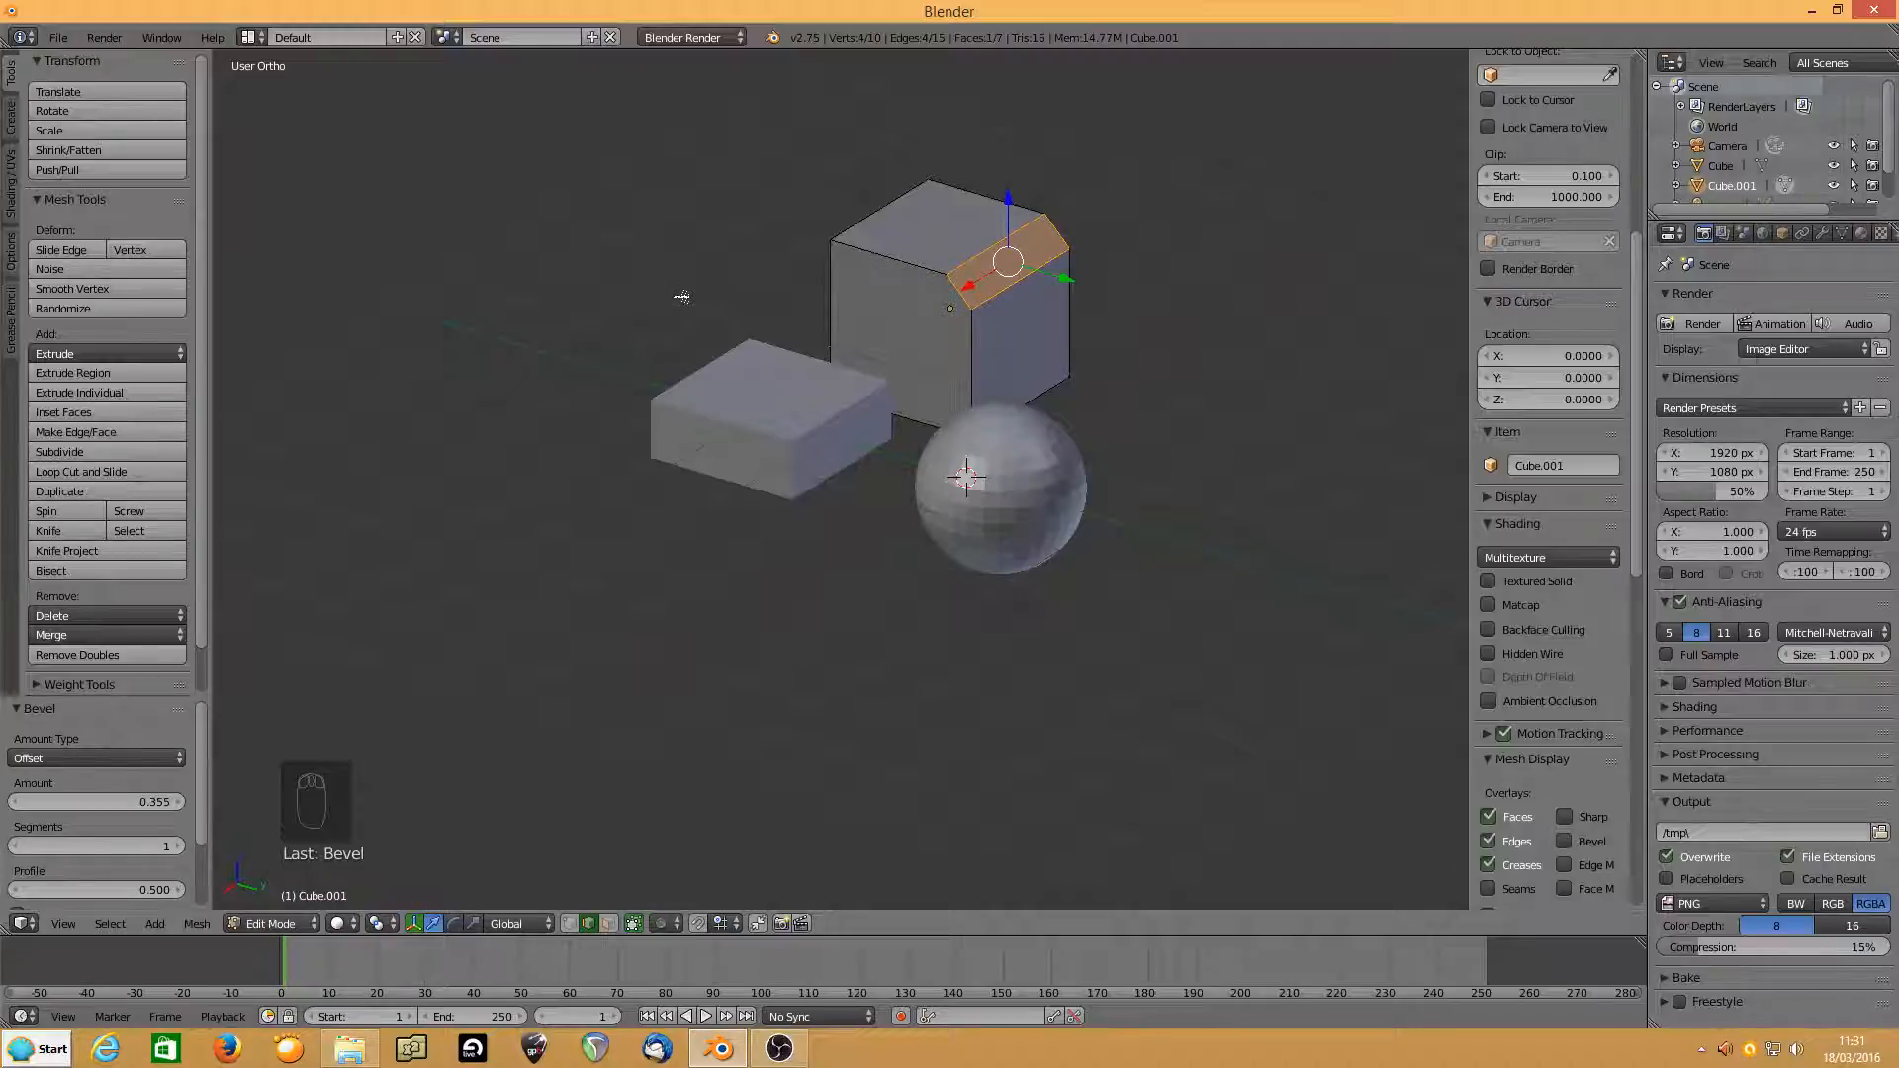
key(Tab)
Select the flattened cube's upper edge on its positive Y side, try bevelling it by about 0.8, and return to object mode.
right_click(747, 378)
key(Tab)
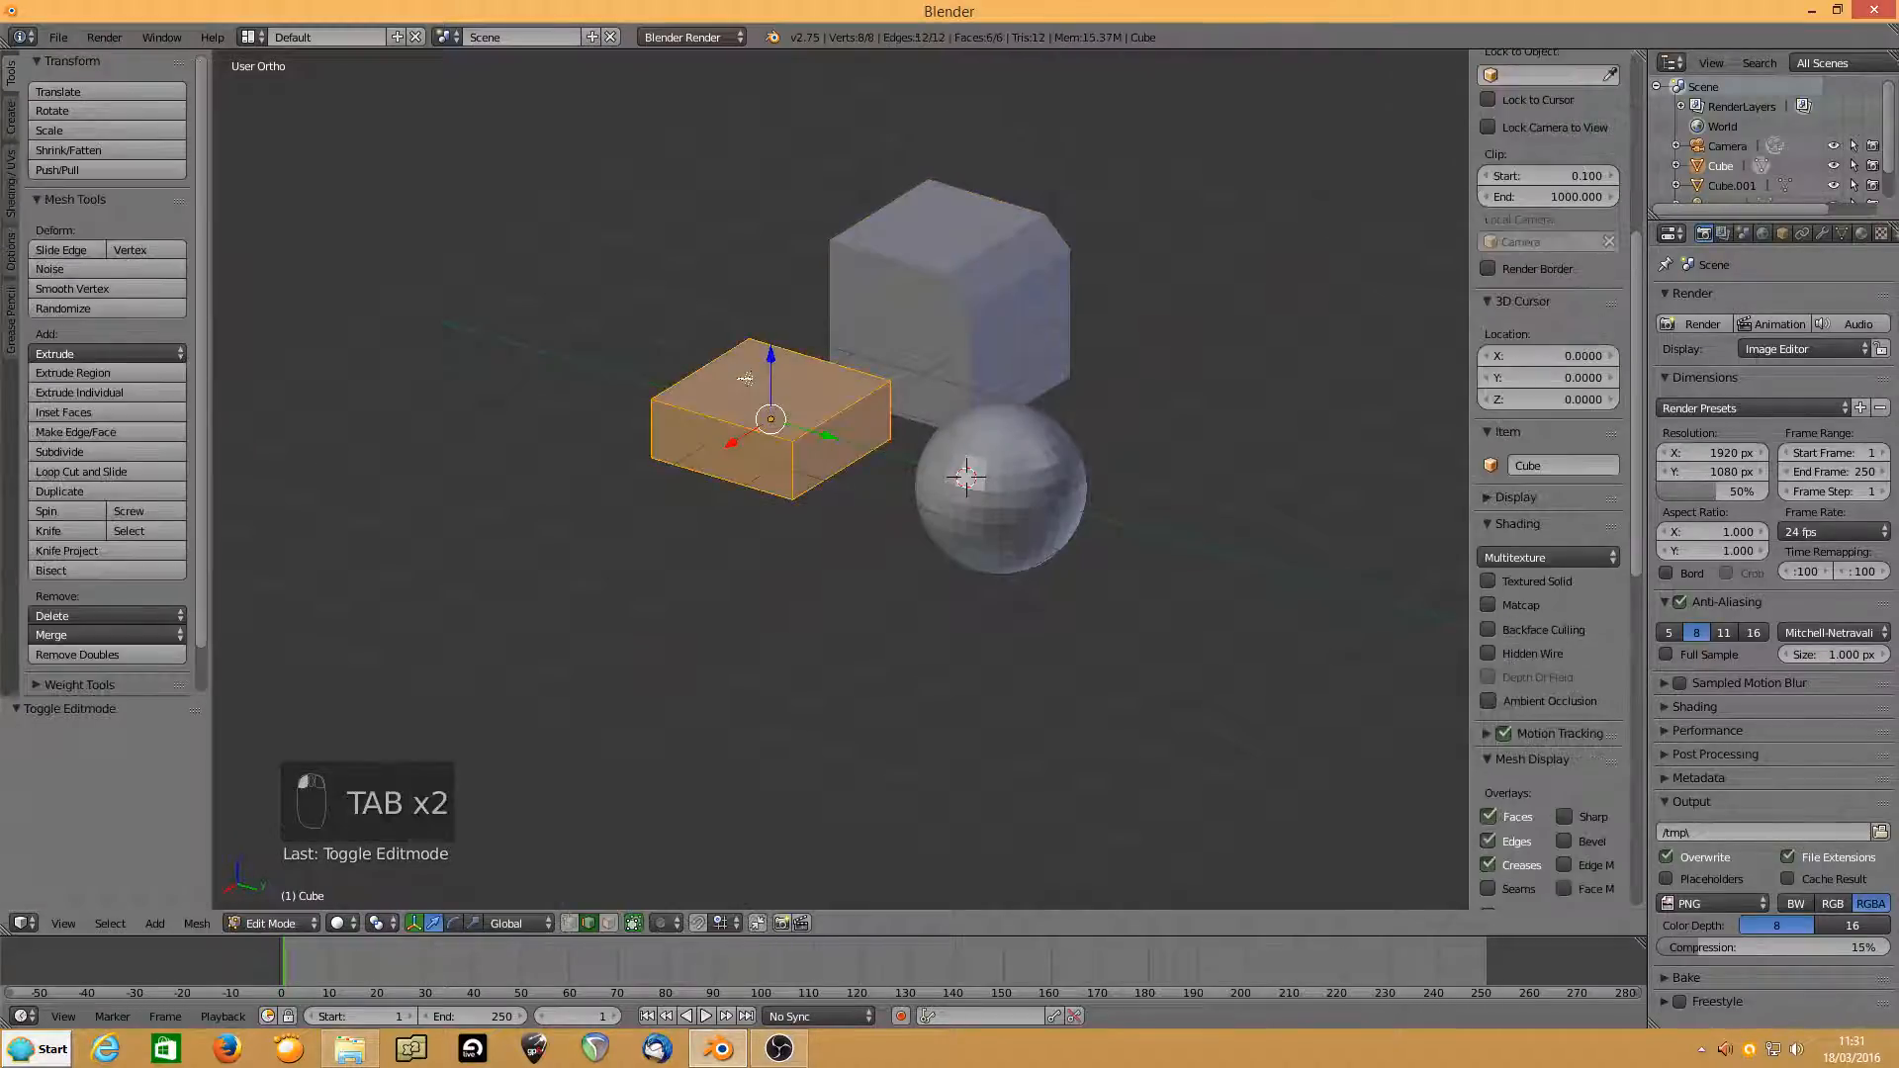
right_click(842, 414)
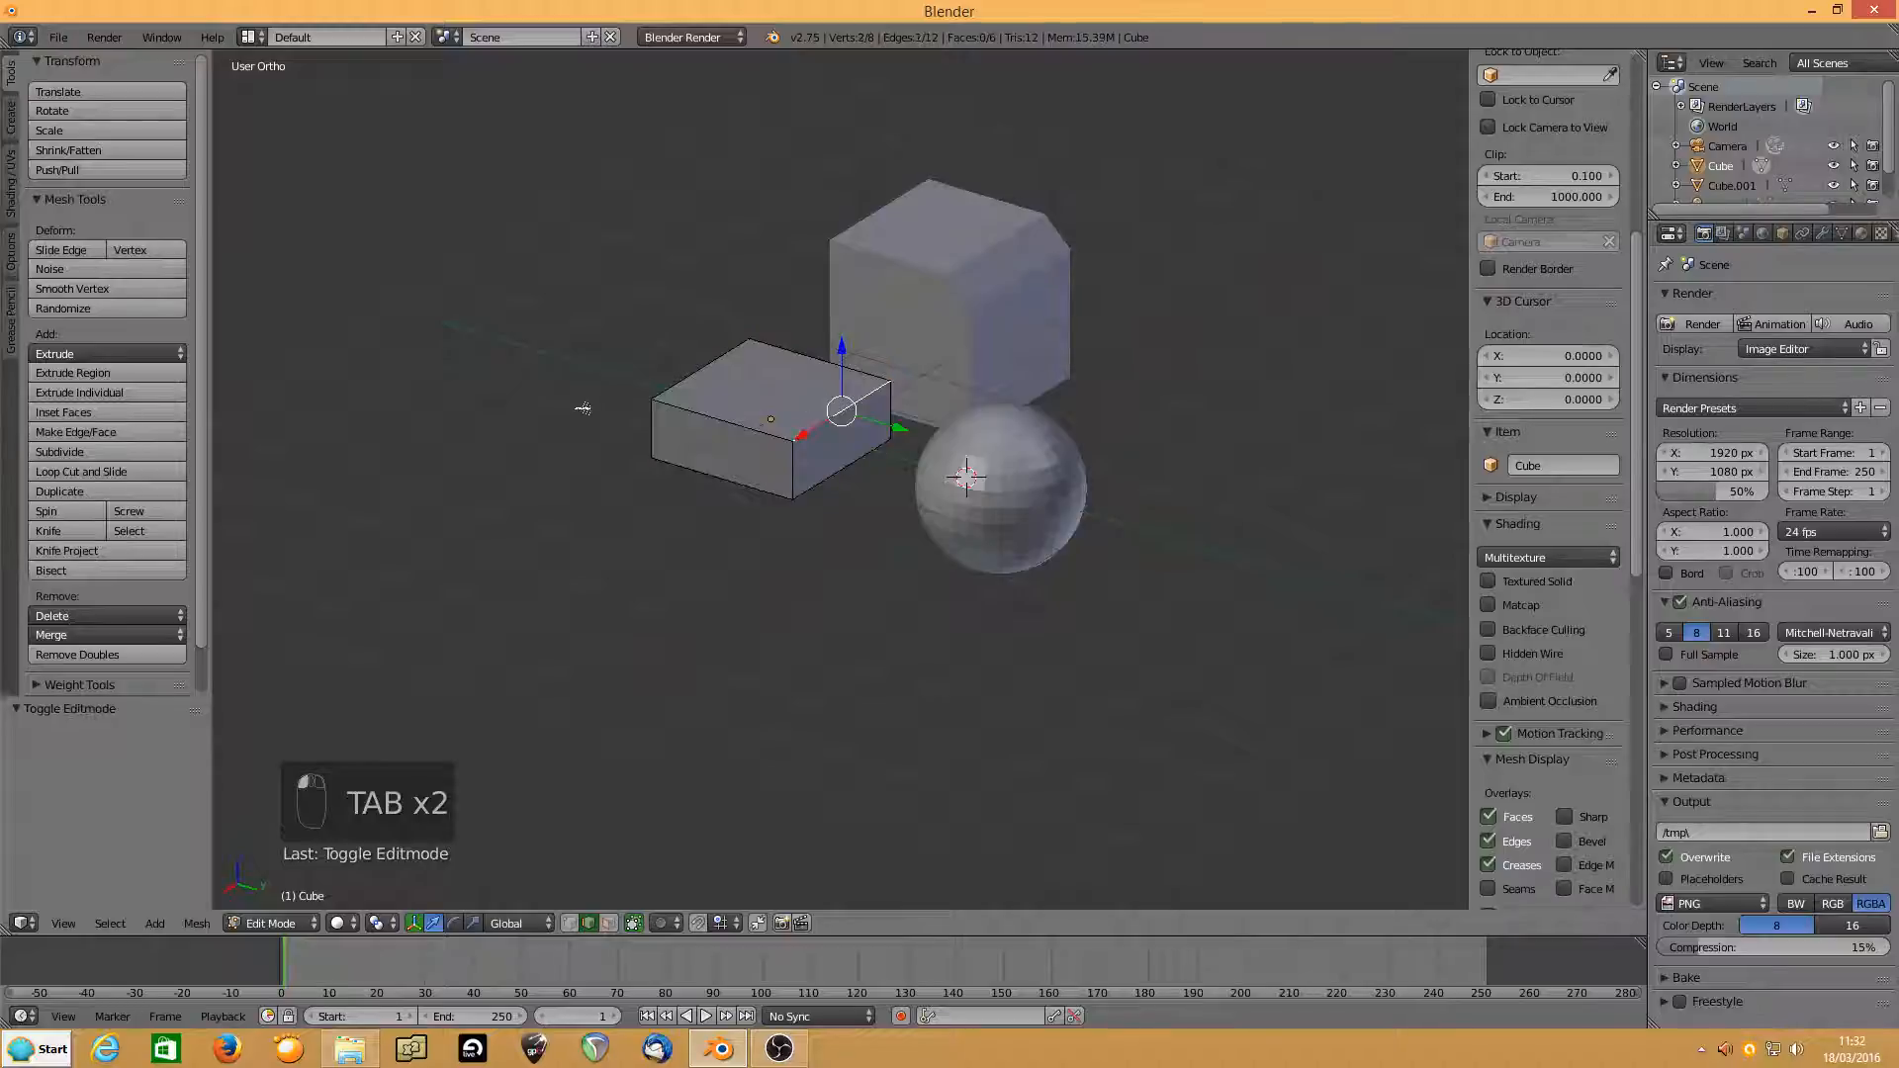
key(ctrl+b)
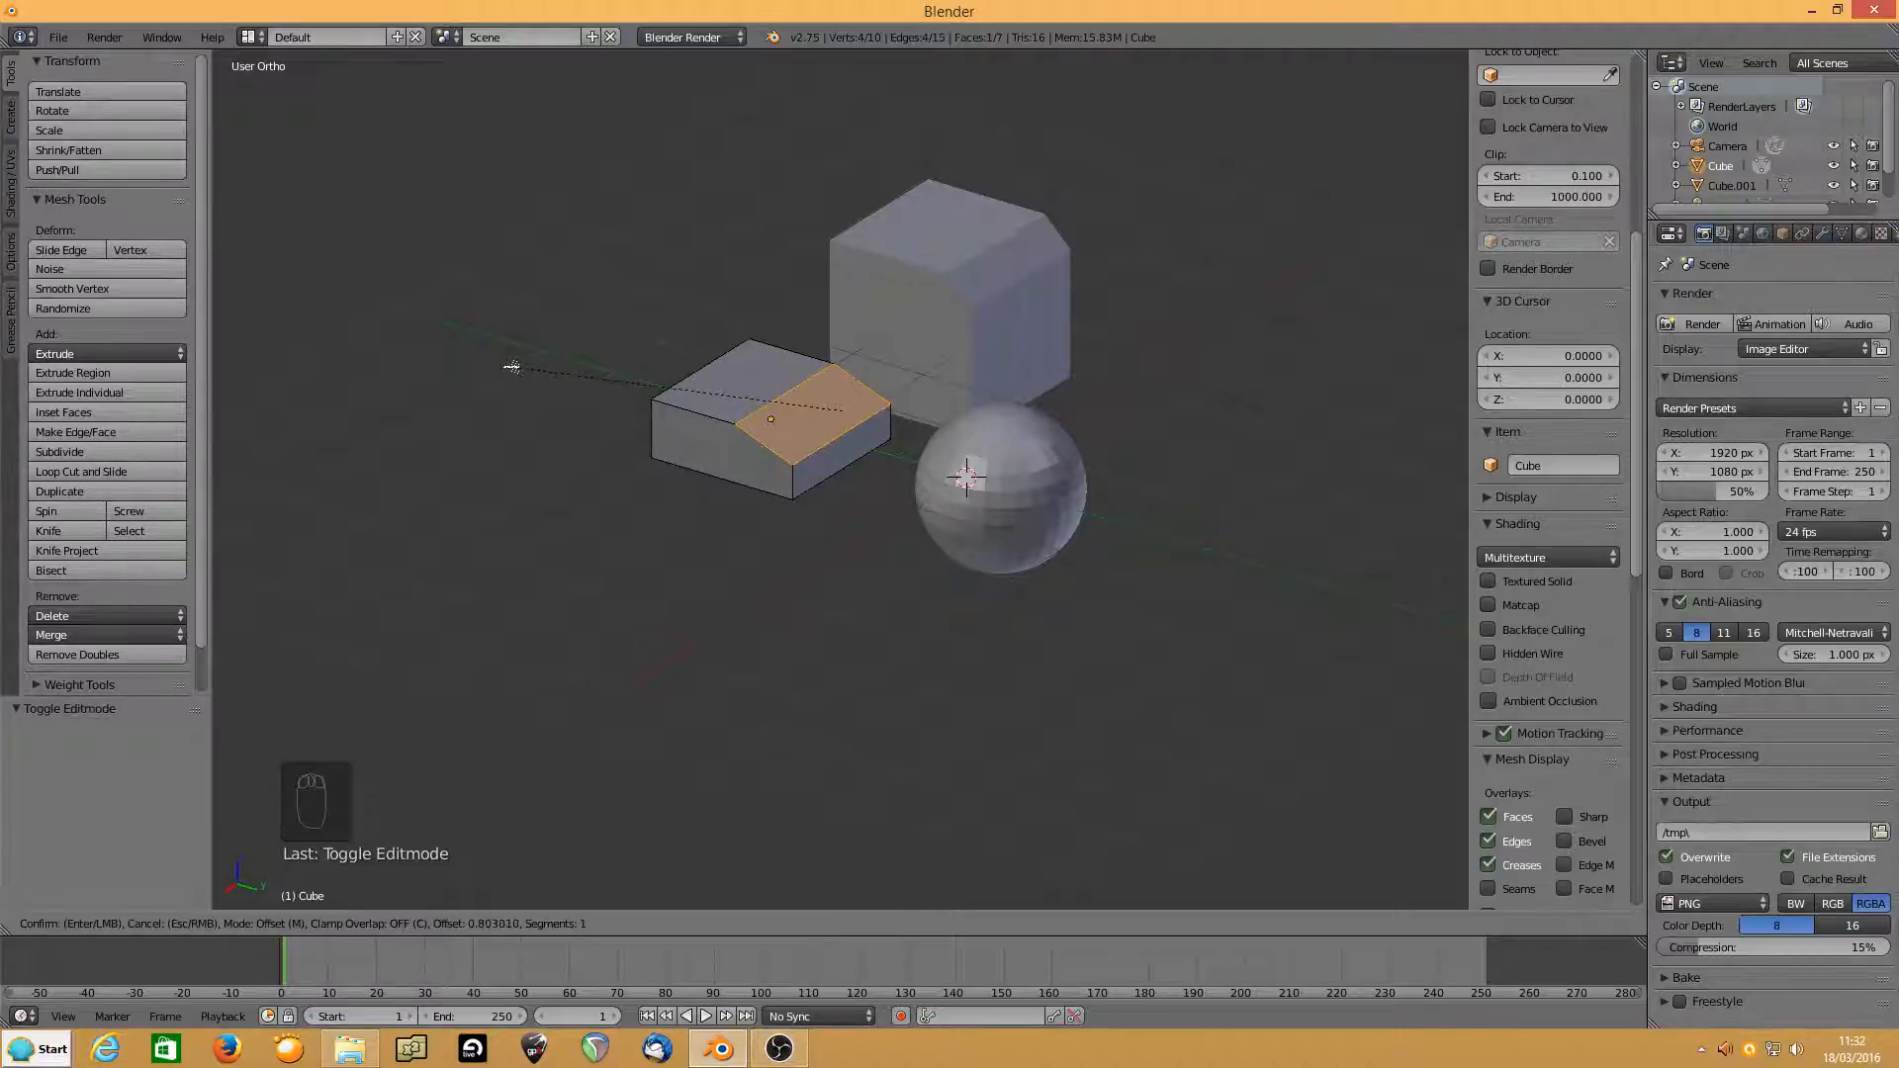
click(511, 366)
key(Tab)
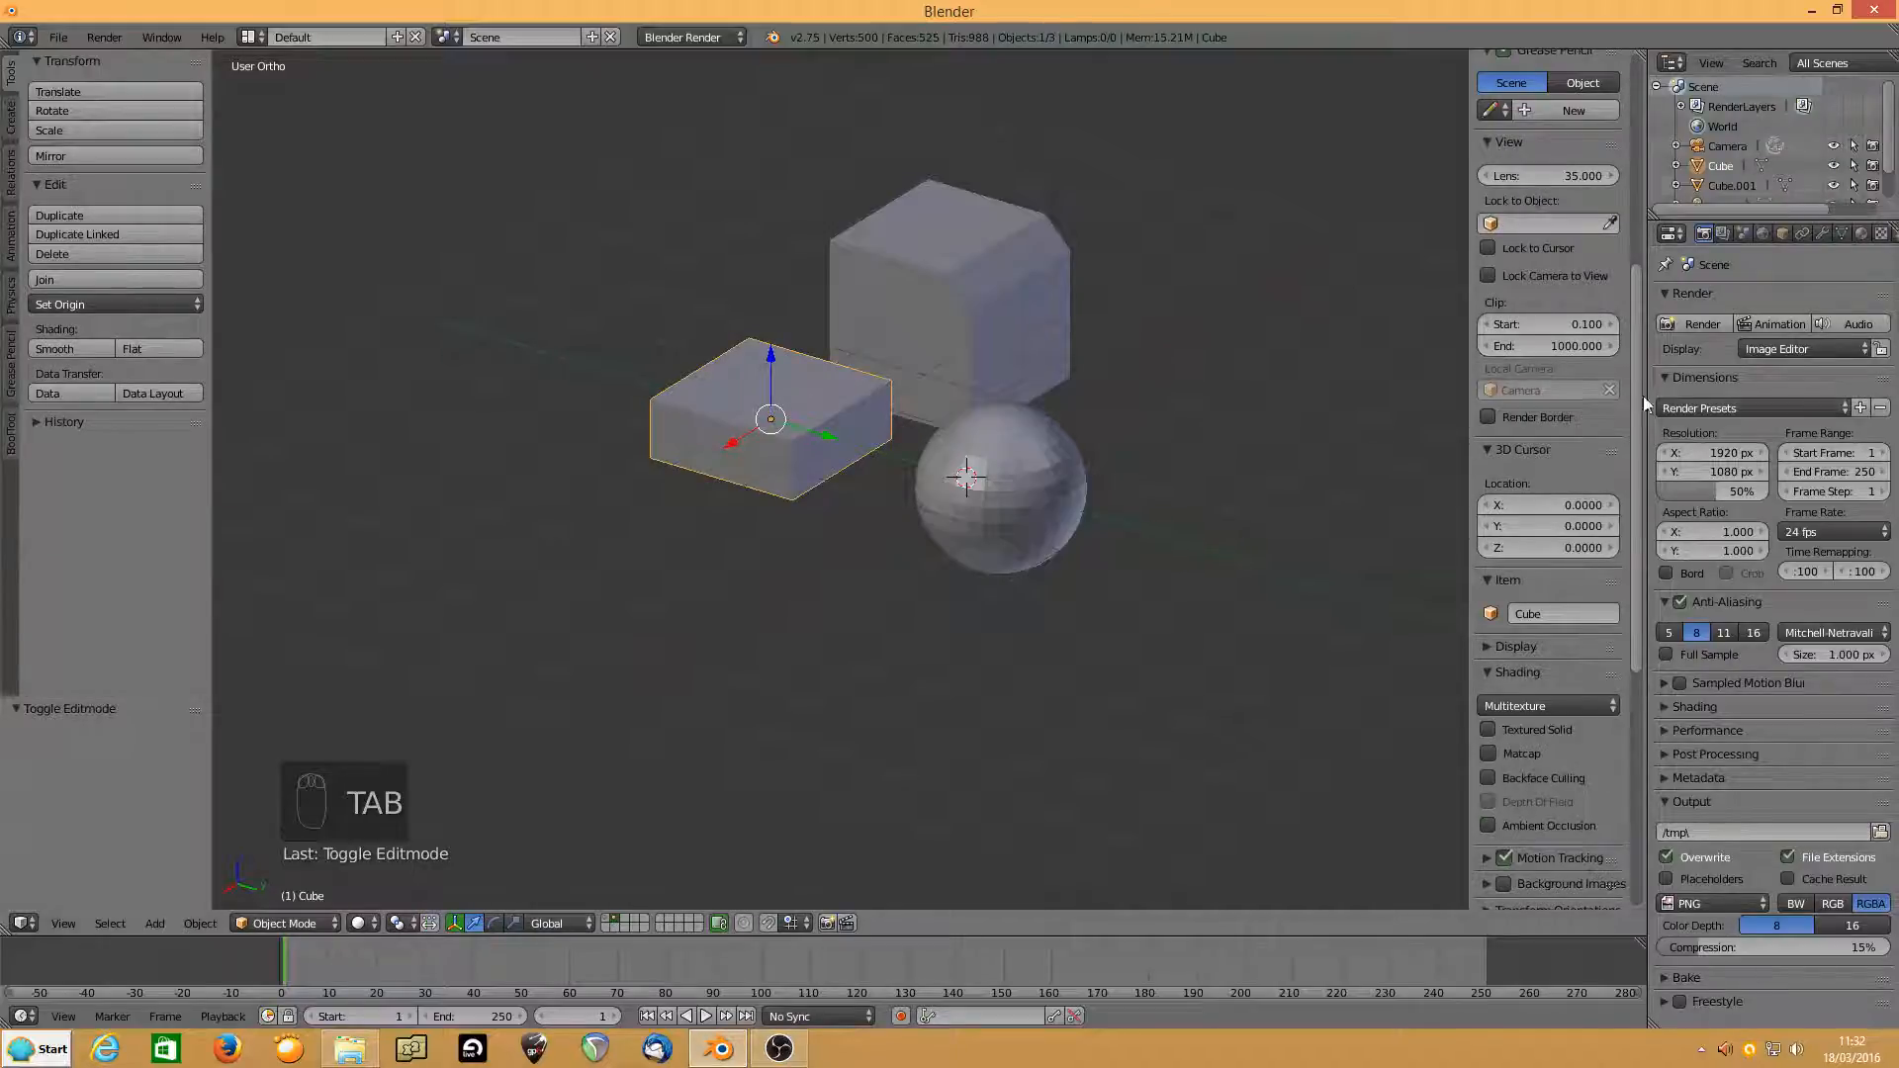
Review the flattened cube's transform values and apply its scale.
drag(1643, 404, 1646, 191)
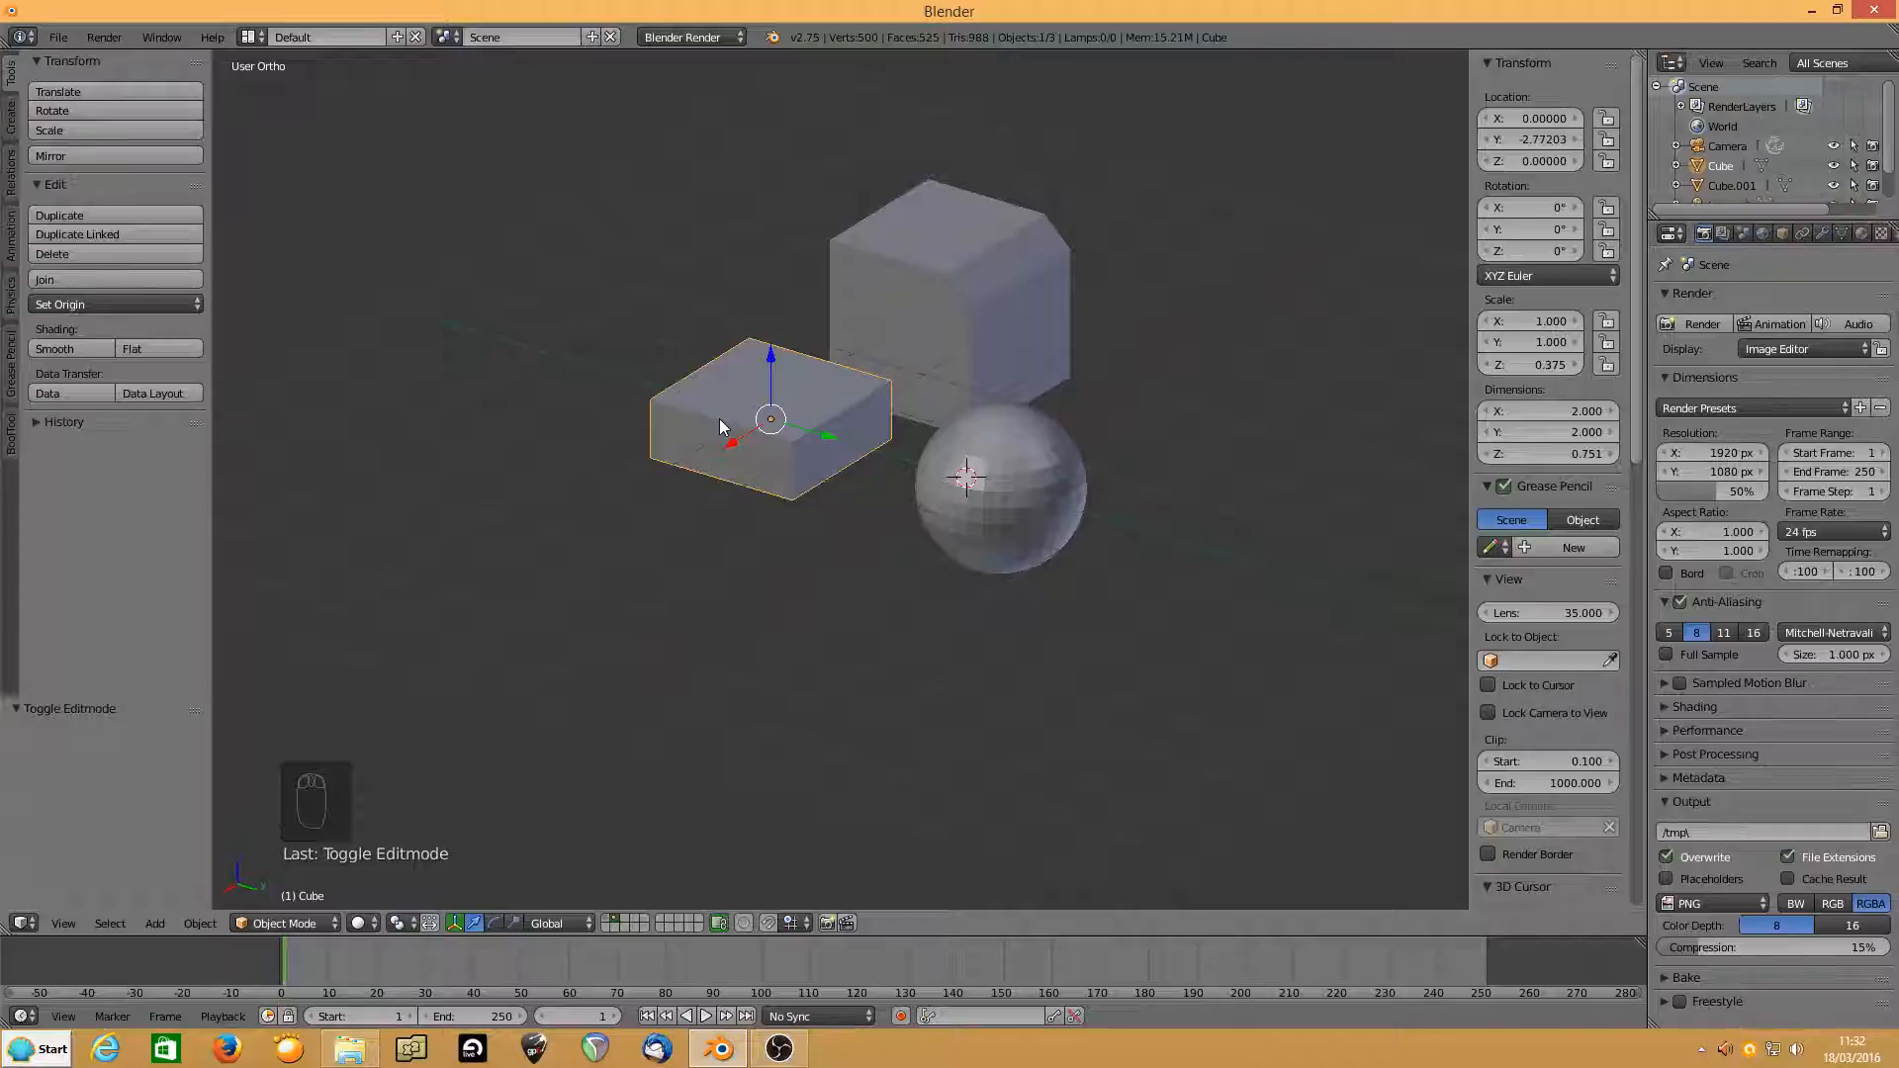
key(ctrl+a)
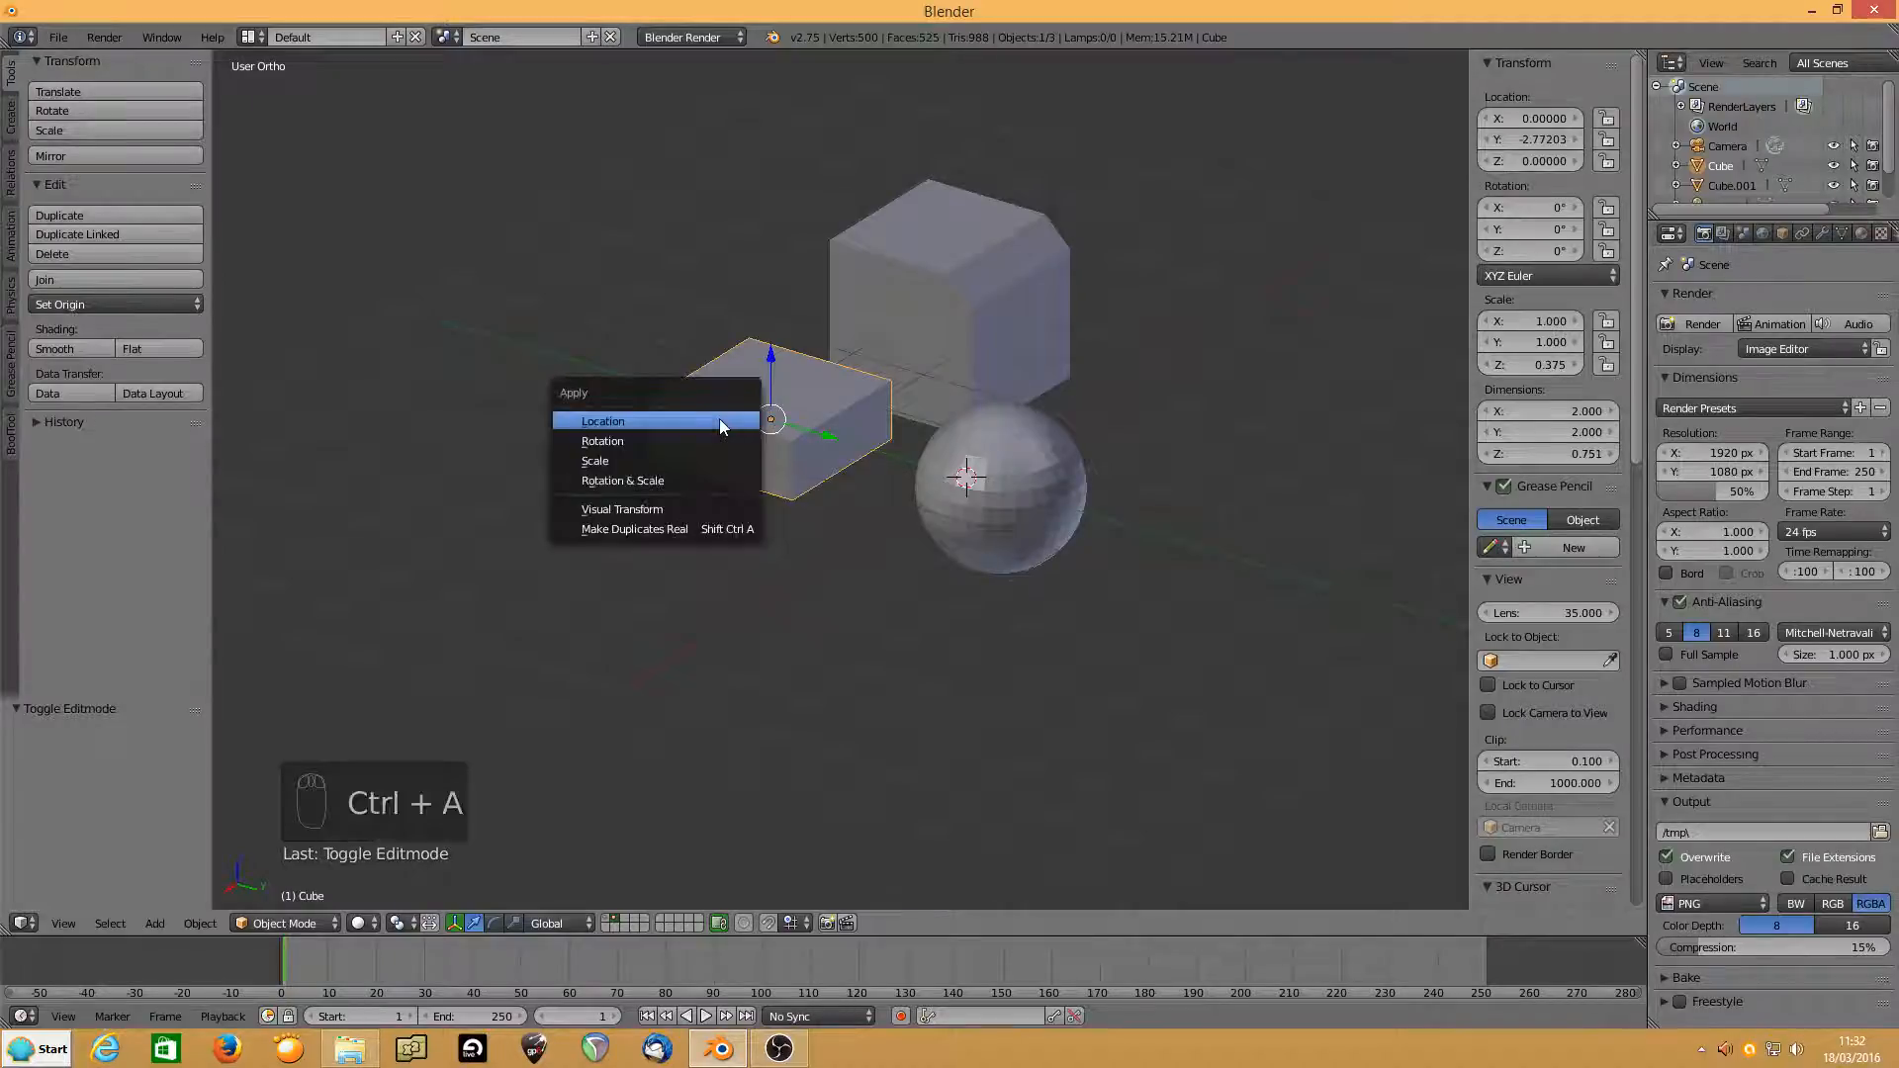
click(684, 457)
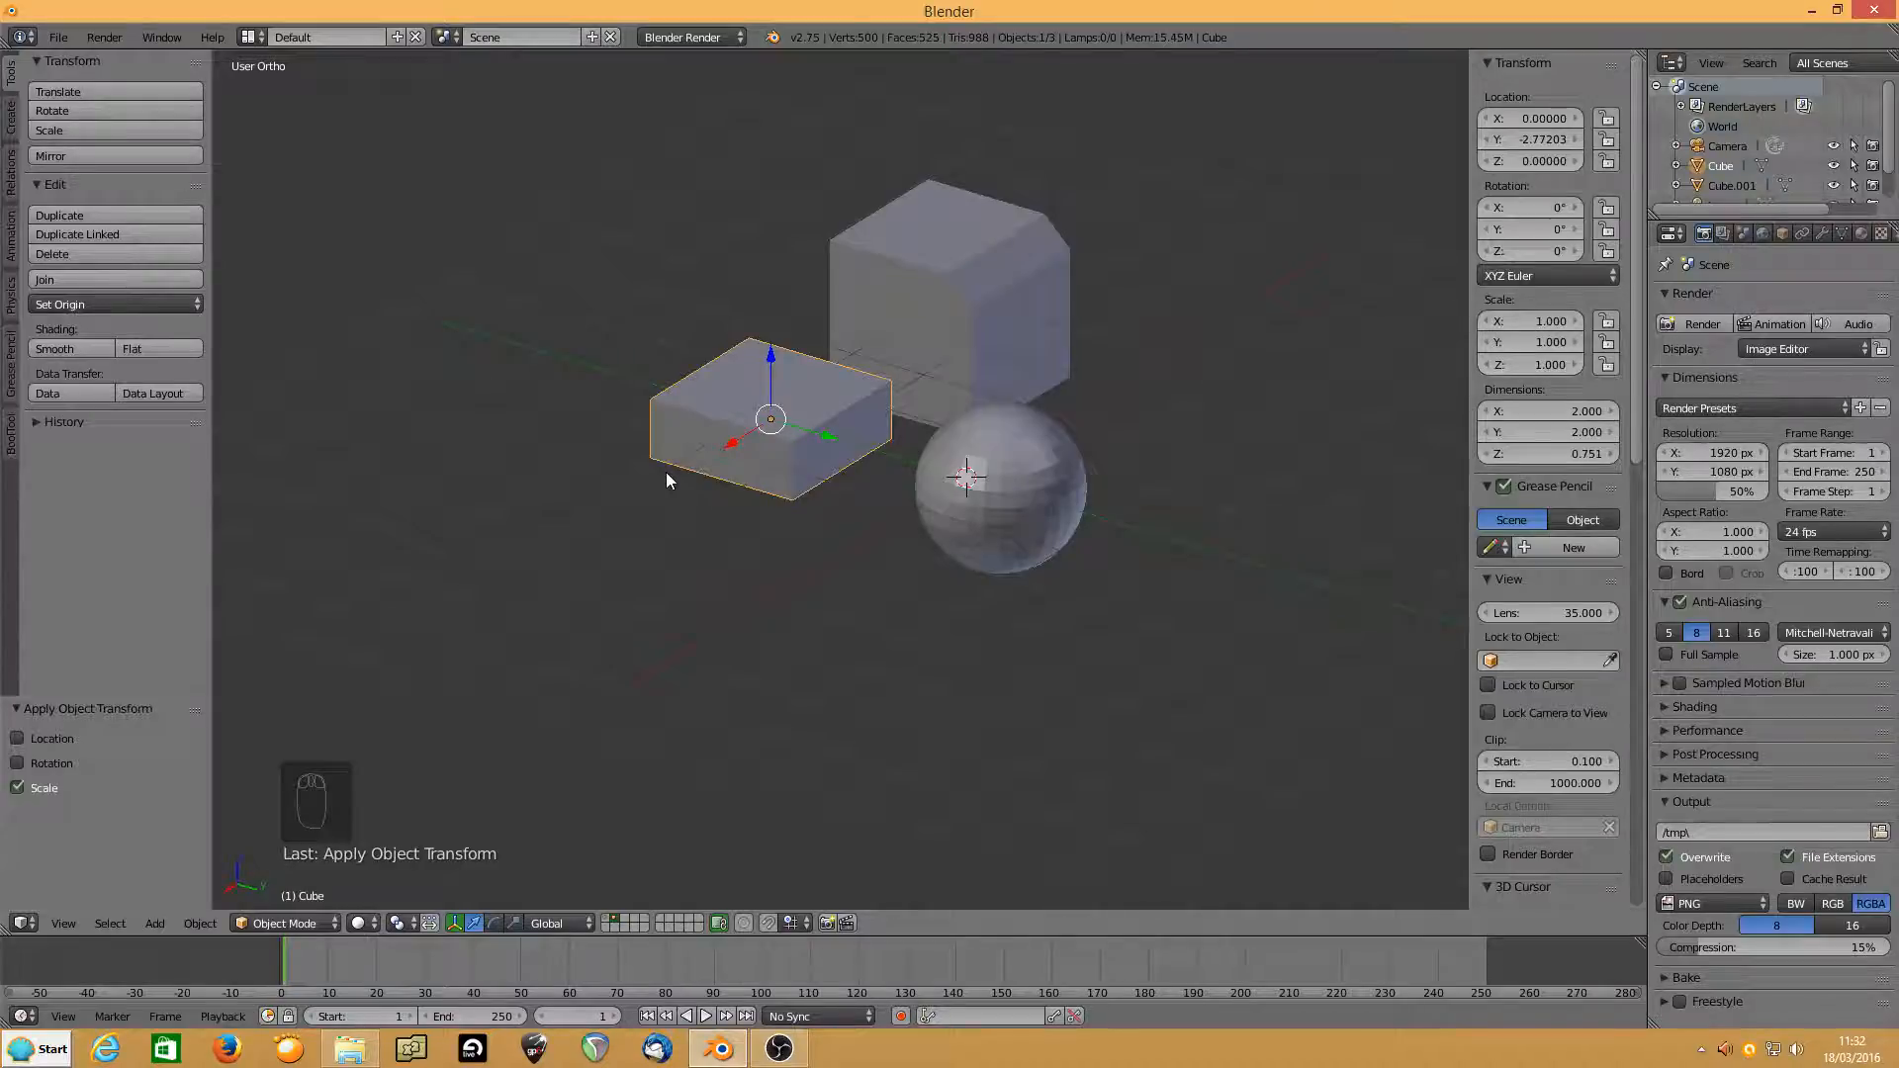
Bevel the flattened cube's selected upper edge by about 0.445 with one segment.
key(Tab)
key(ctrl+b)
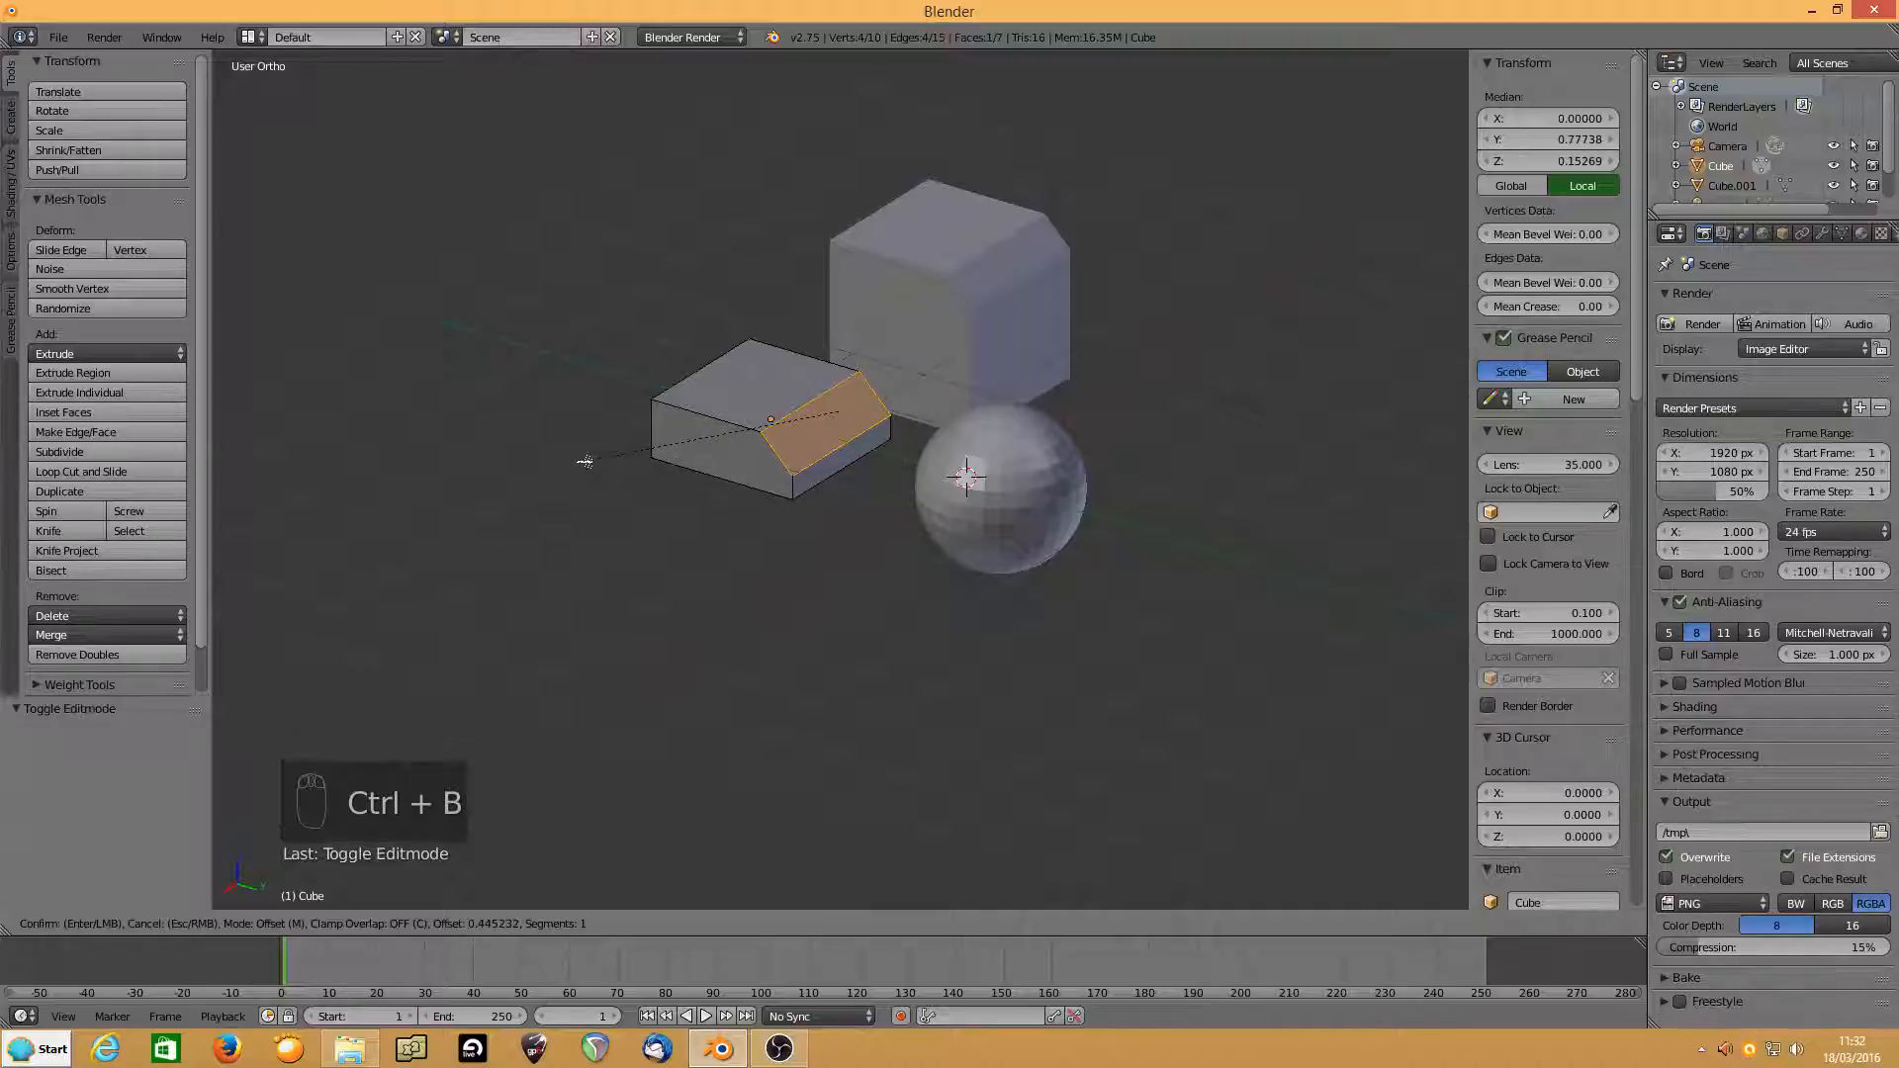
click(586, 461)
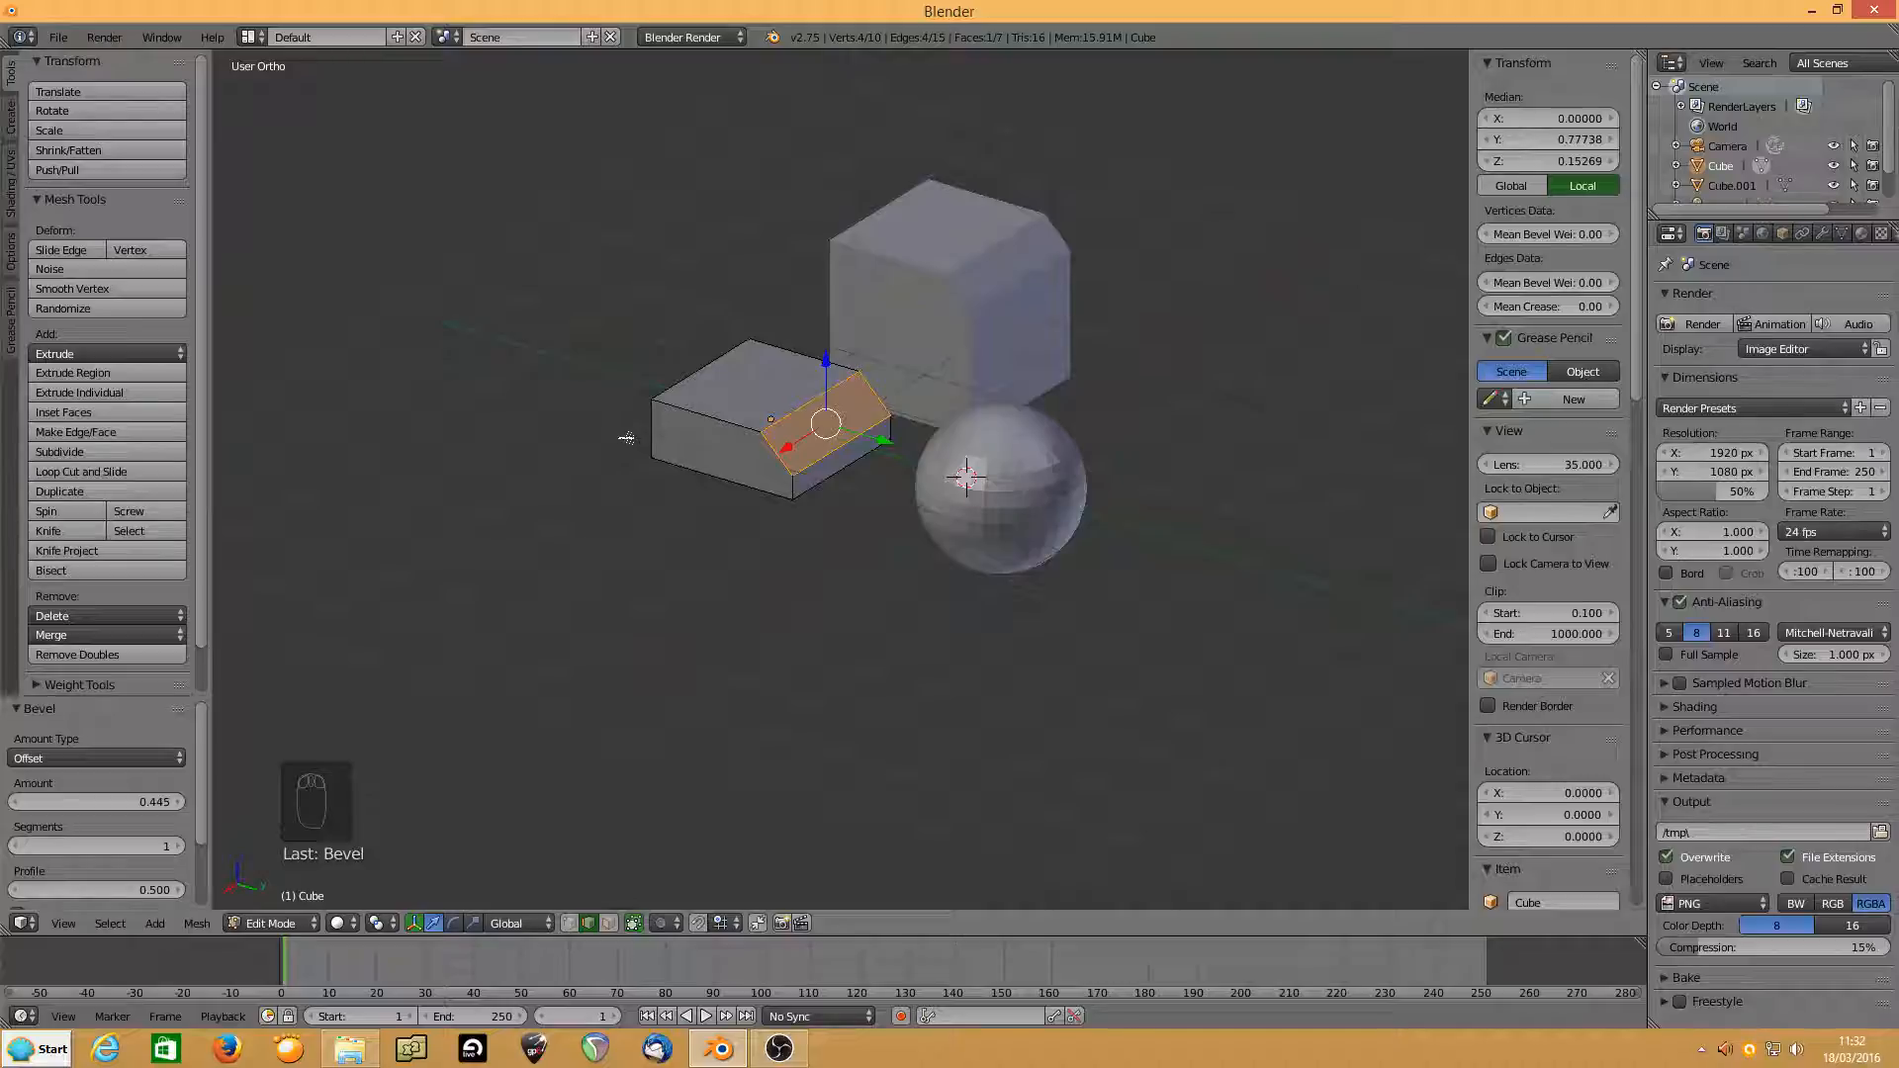
Switch to face selection and inset the flattened cube's top face by about 0.5.
scroll(645, 452, up, 3)
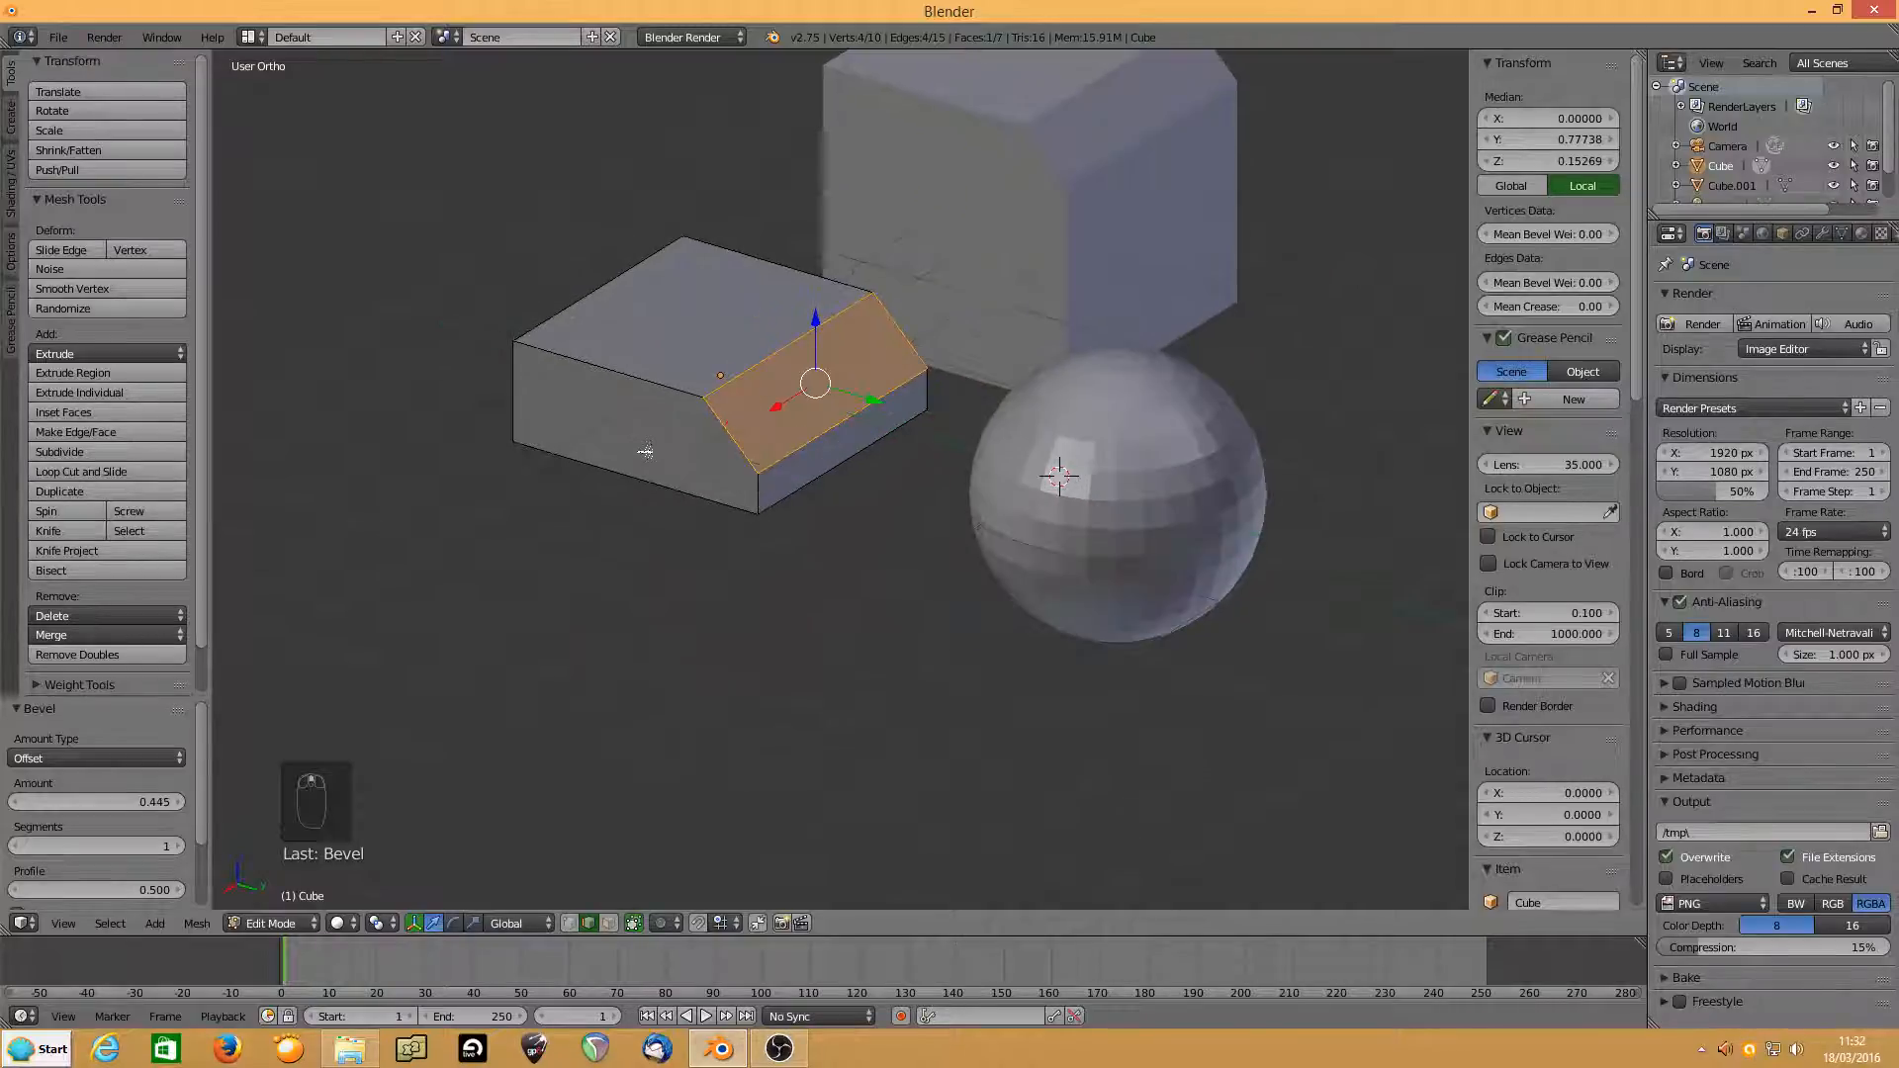
middle_drag(635, 437, 719, 522)
scroll(718, 535, down, 3)
shift+middle_drag(722, 452, 747, 547)
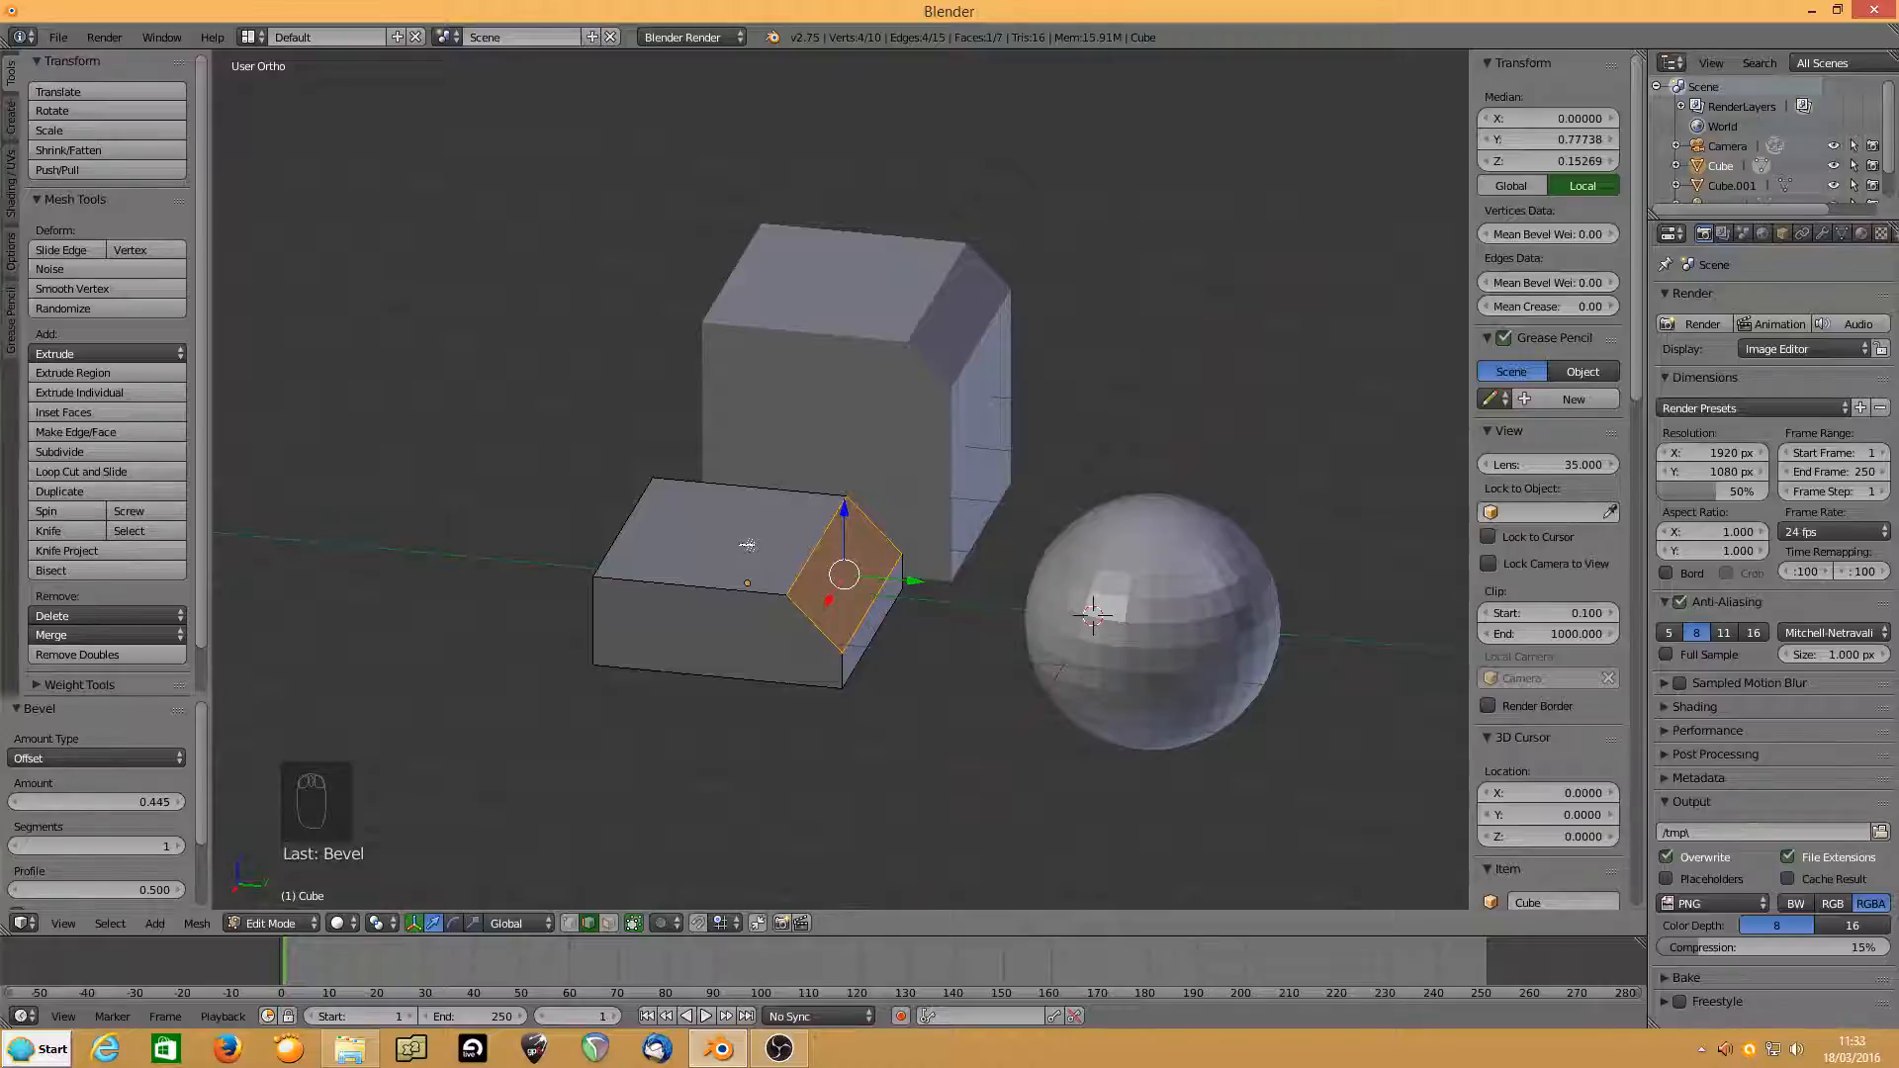
key(ctrl+Tab)
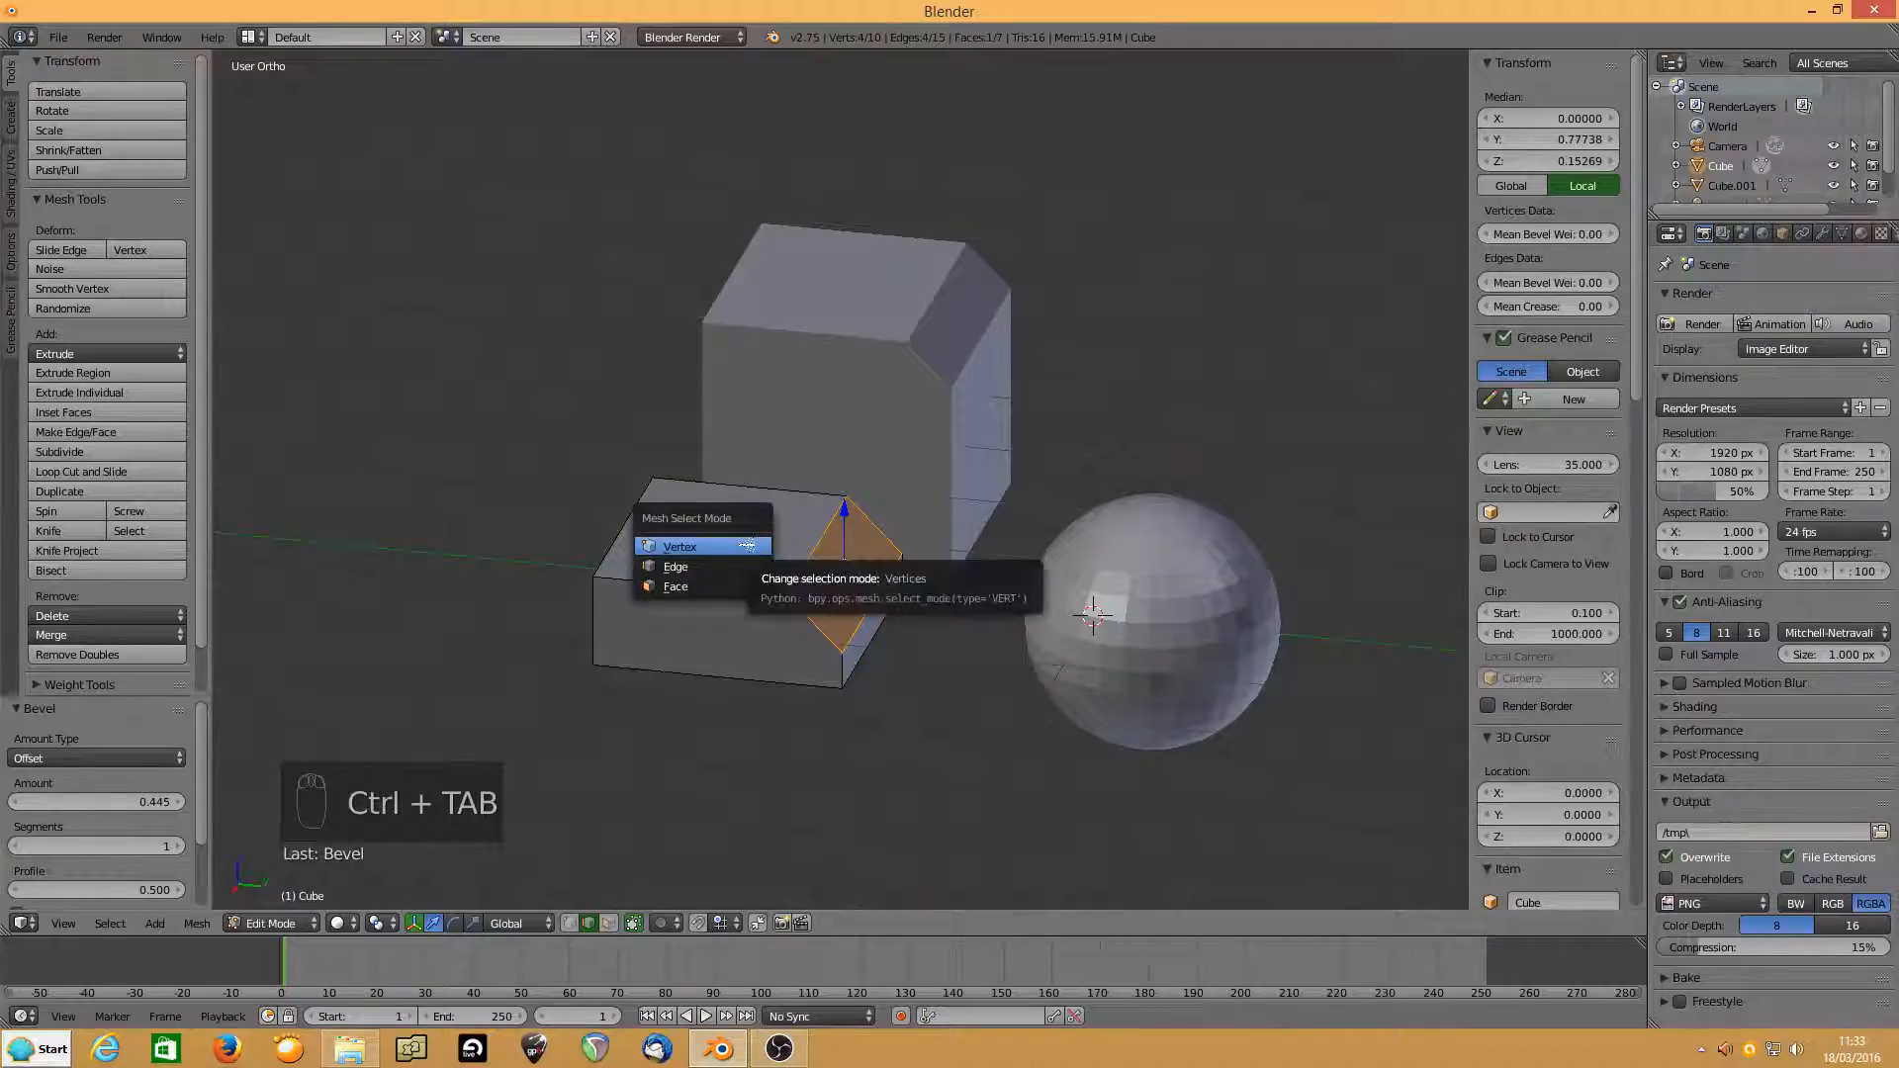
click(722, 590)
right_click(719, 538)
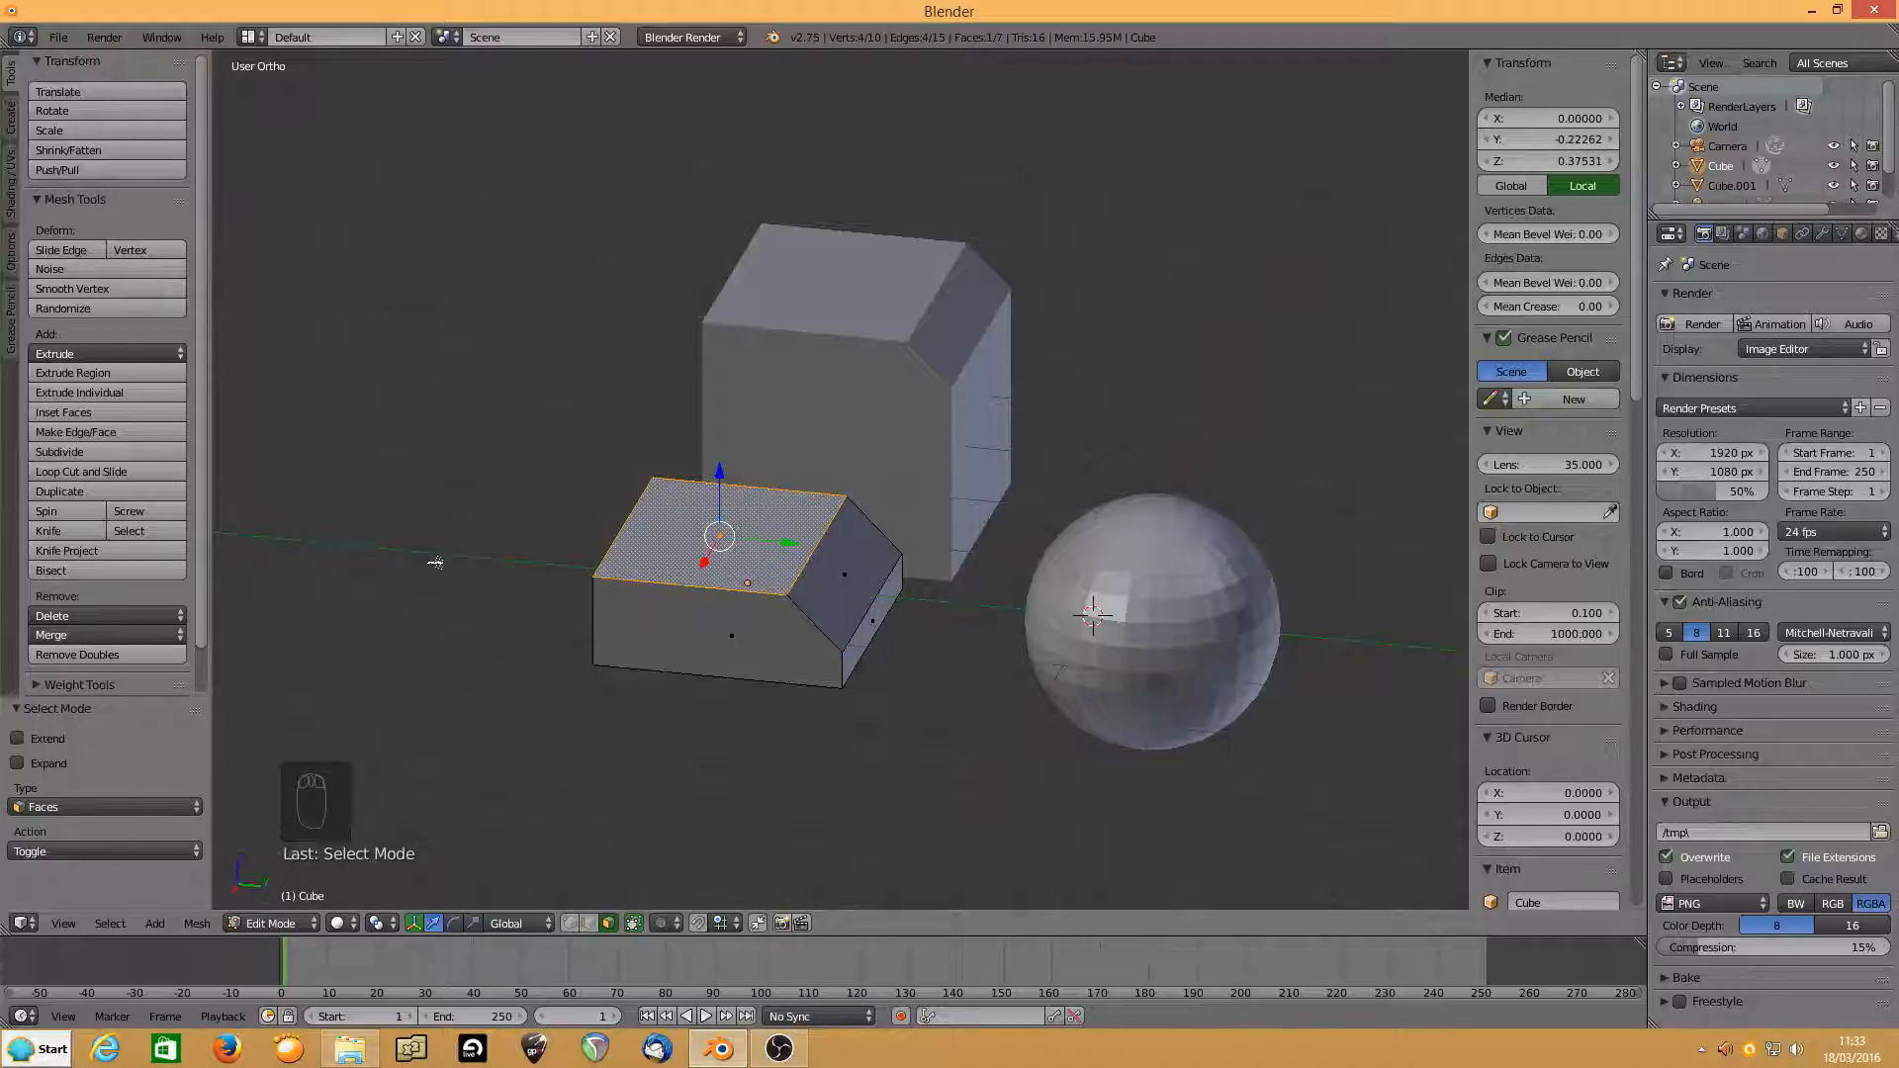
key(i)
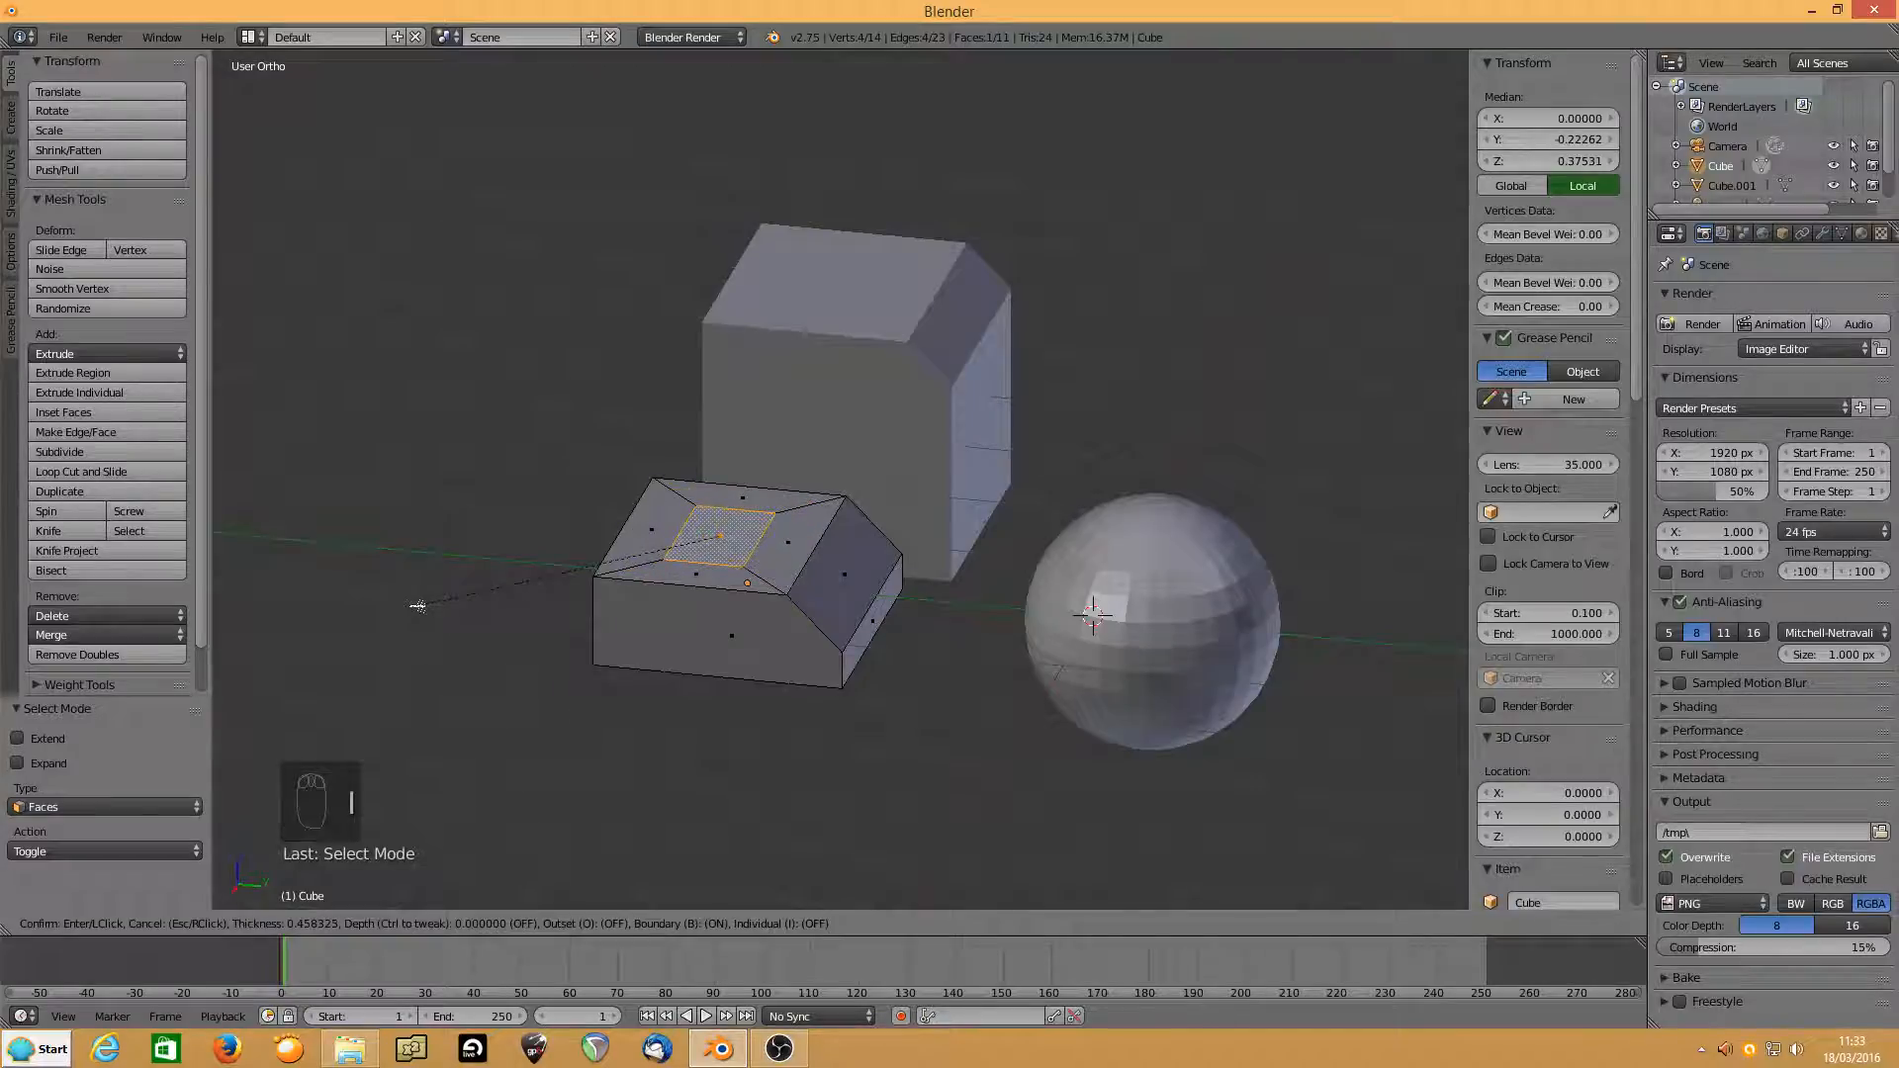
click(423, 604)
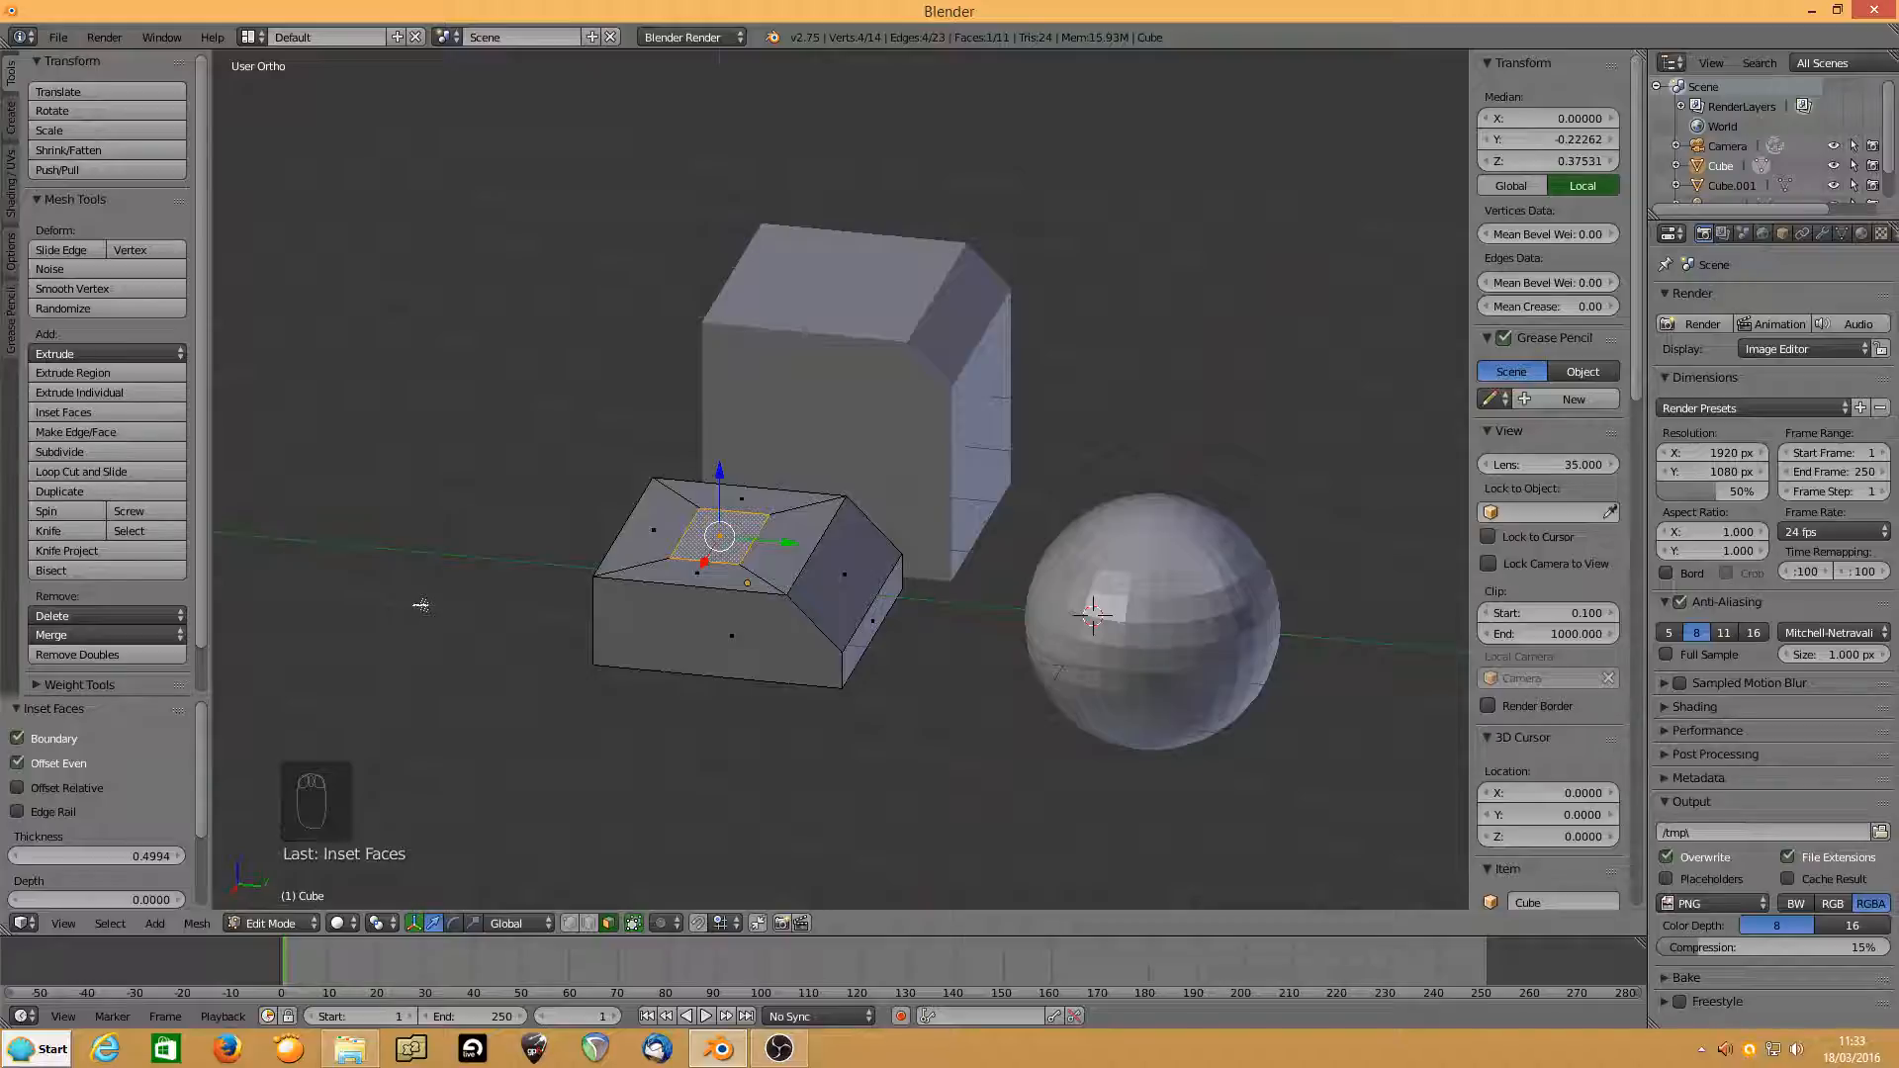
Extrude the inset face upward about 0.647 along the global Z axis.
key(e)
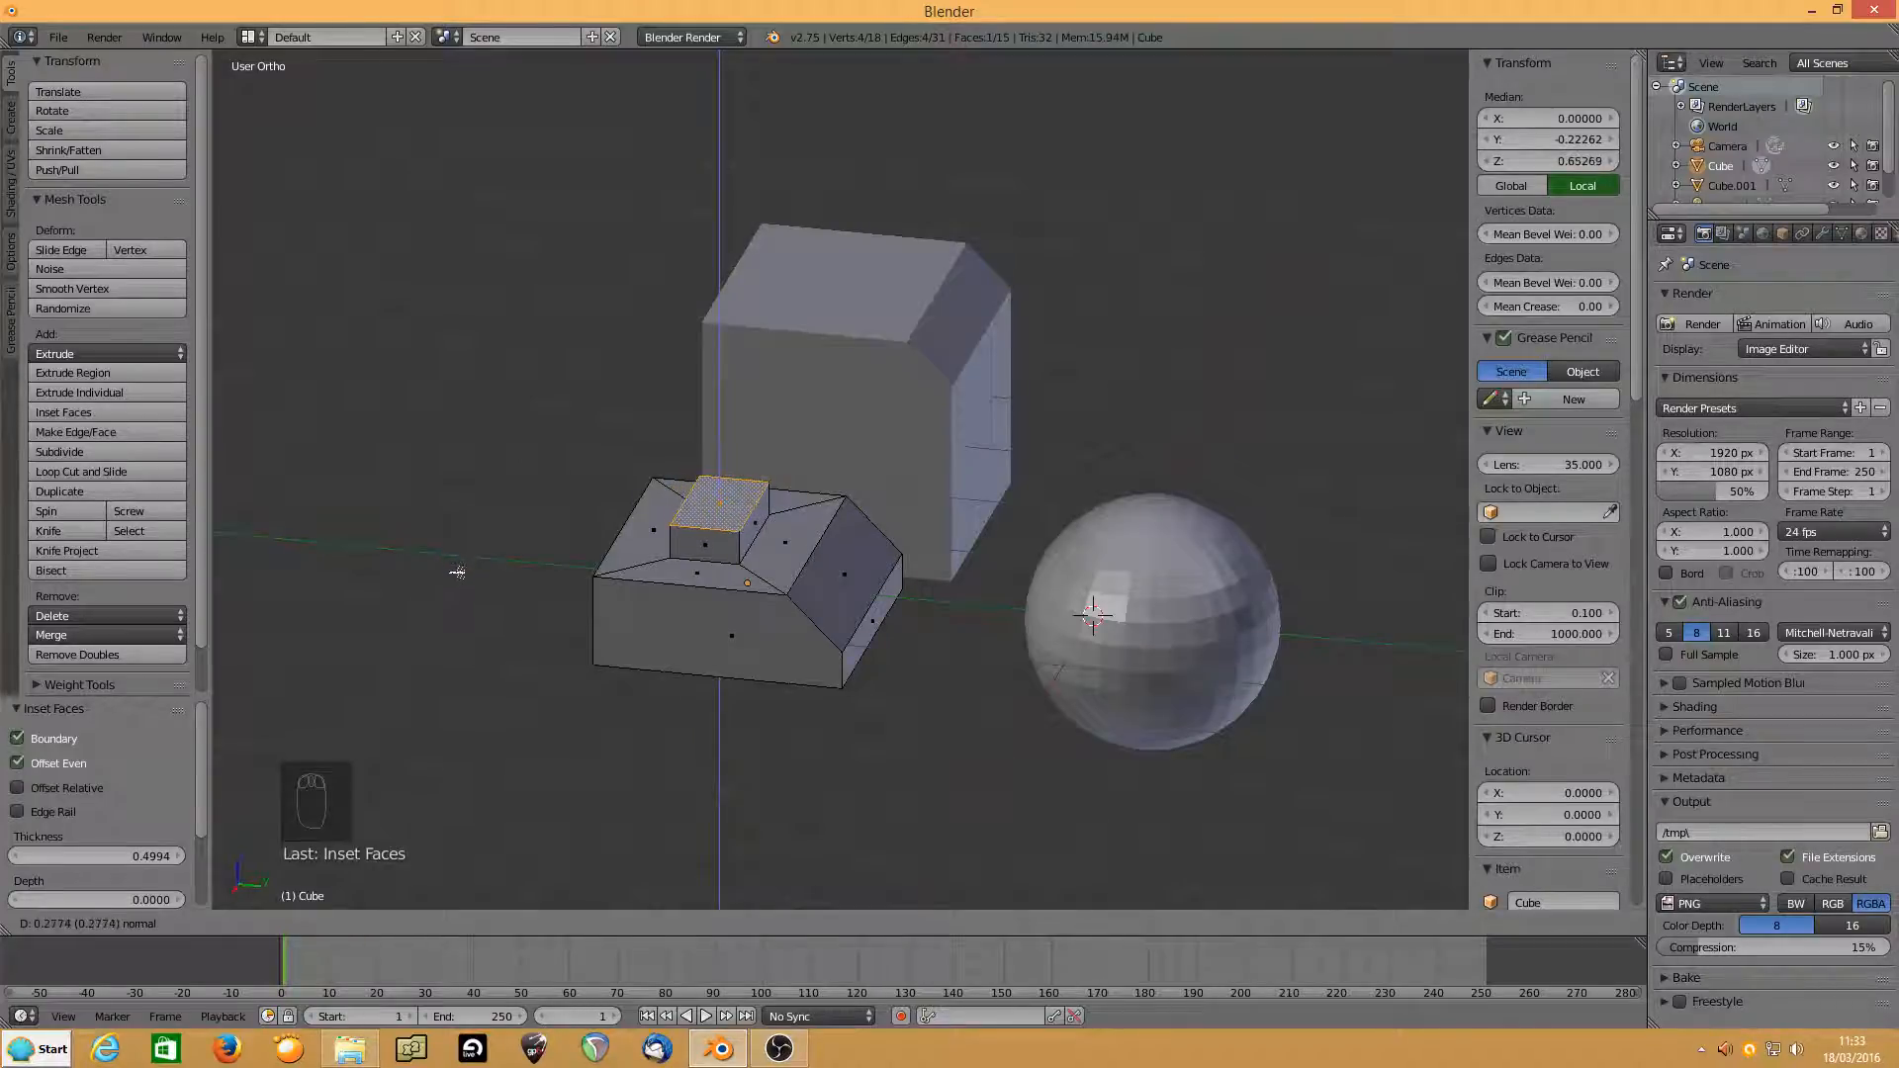
key(z)
key(z)
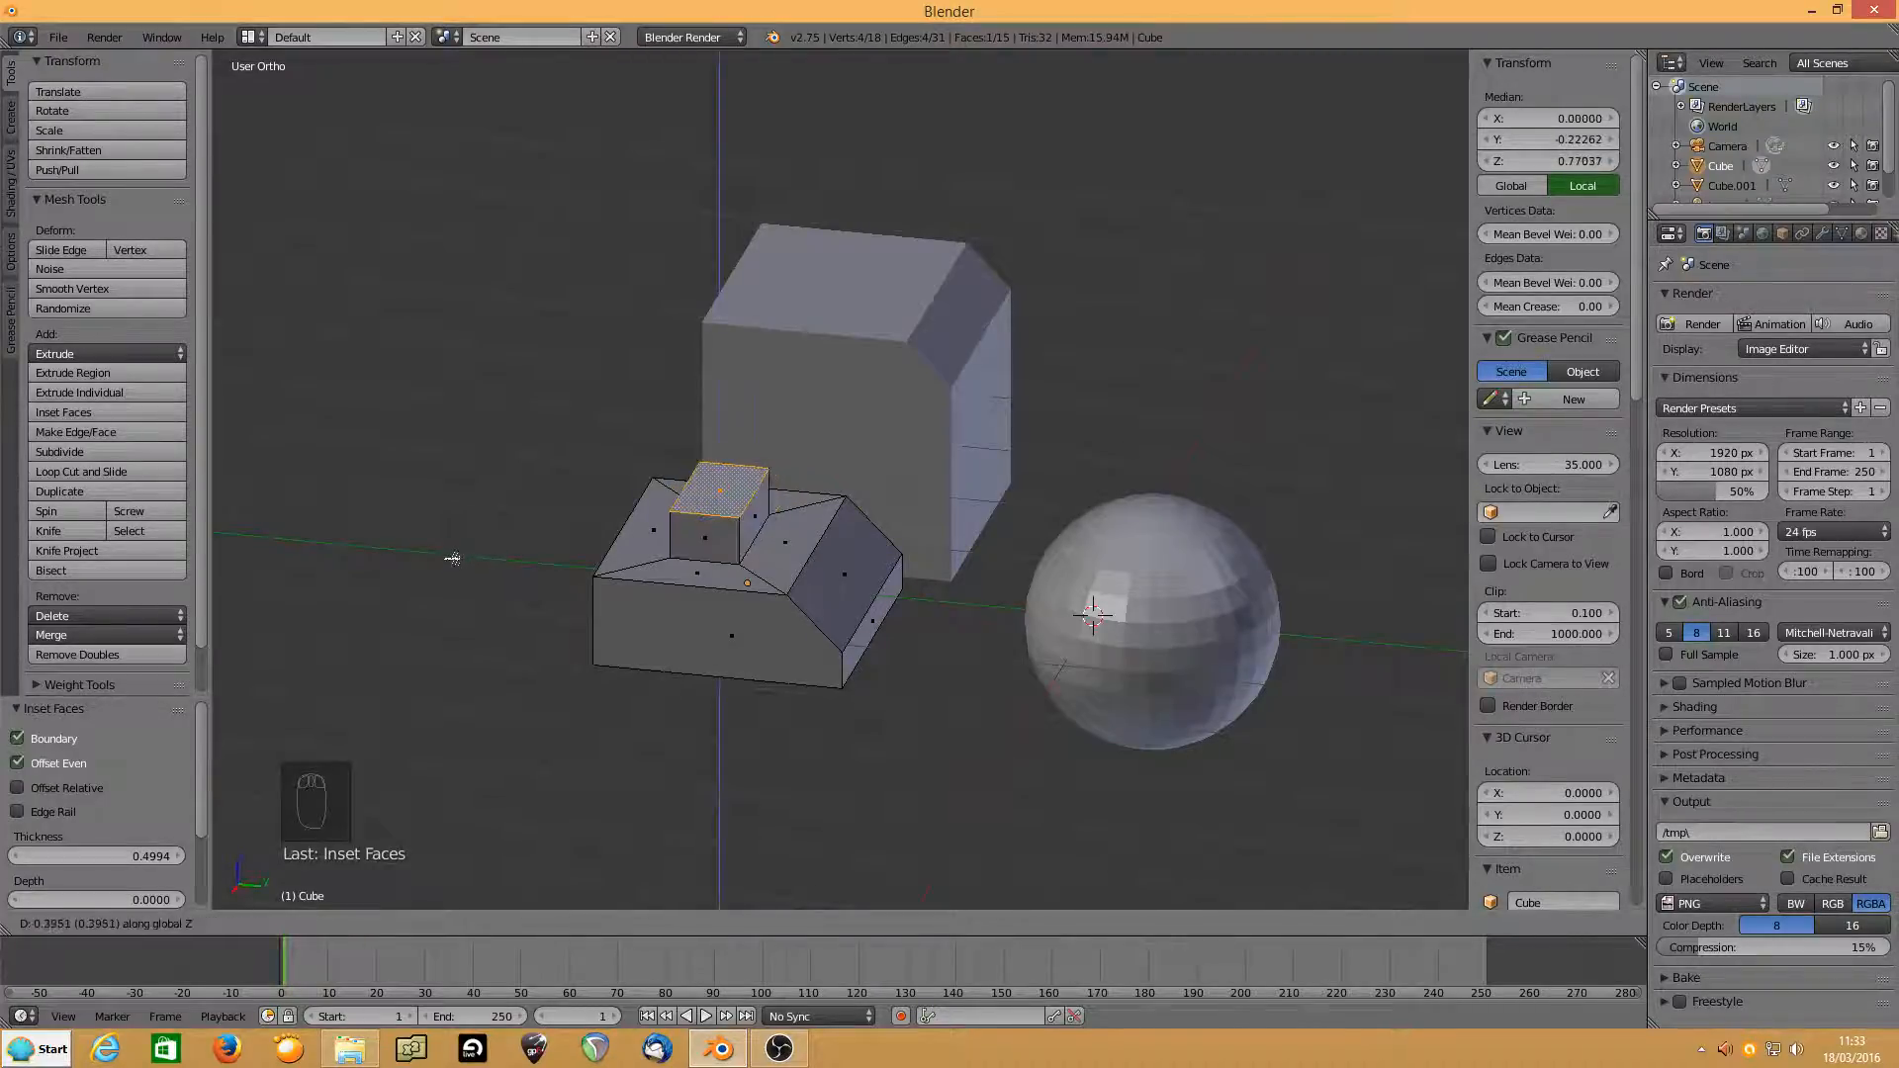
click(464, 529)
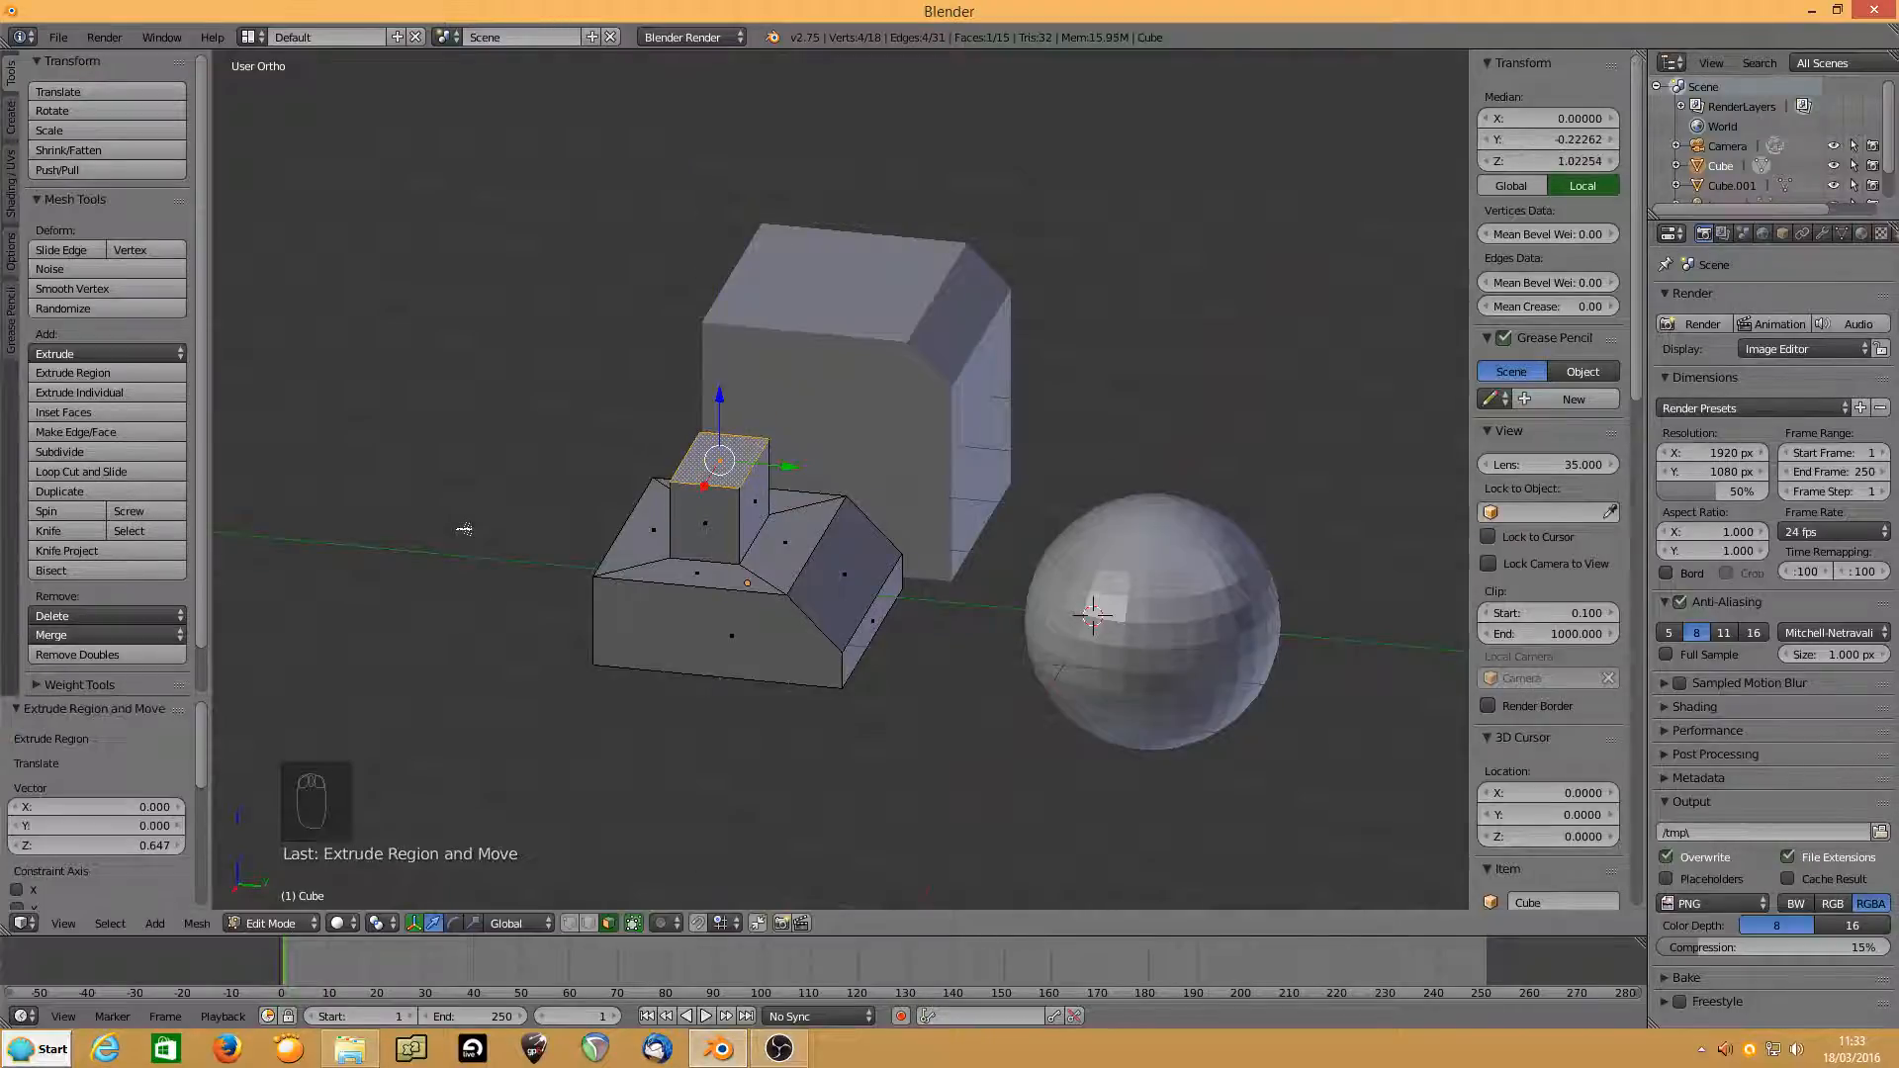
In edge selection, try bevelling the flattened cube's upper edge on its negative Y side with varying segment counts up to 8, then cancel.
middle_drag(470, 523, 508, 798)
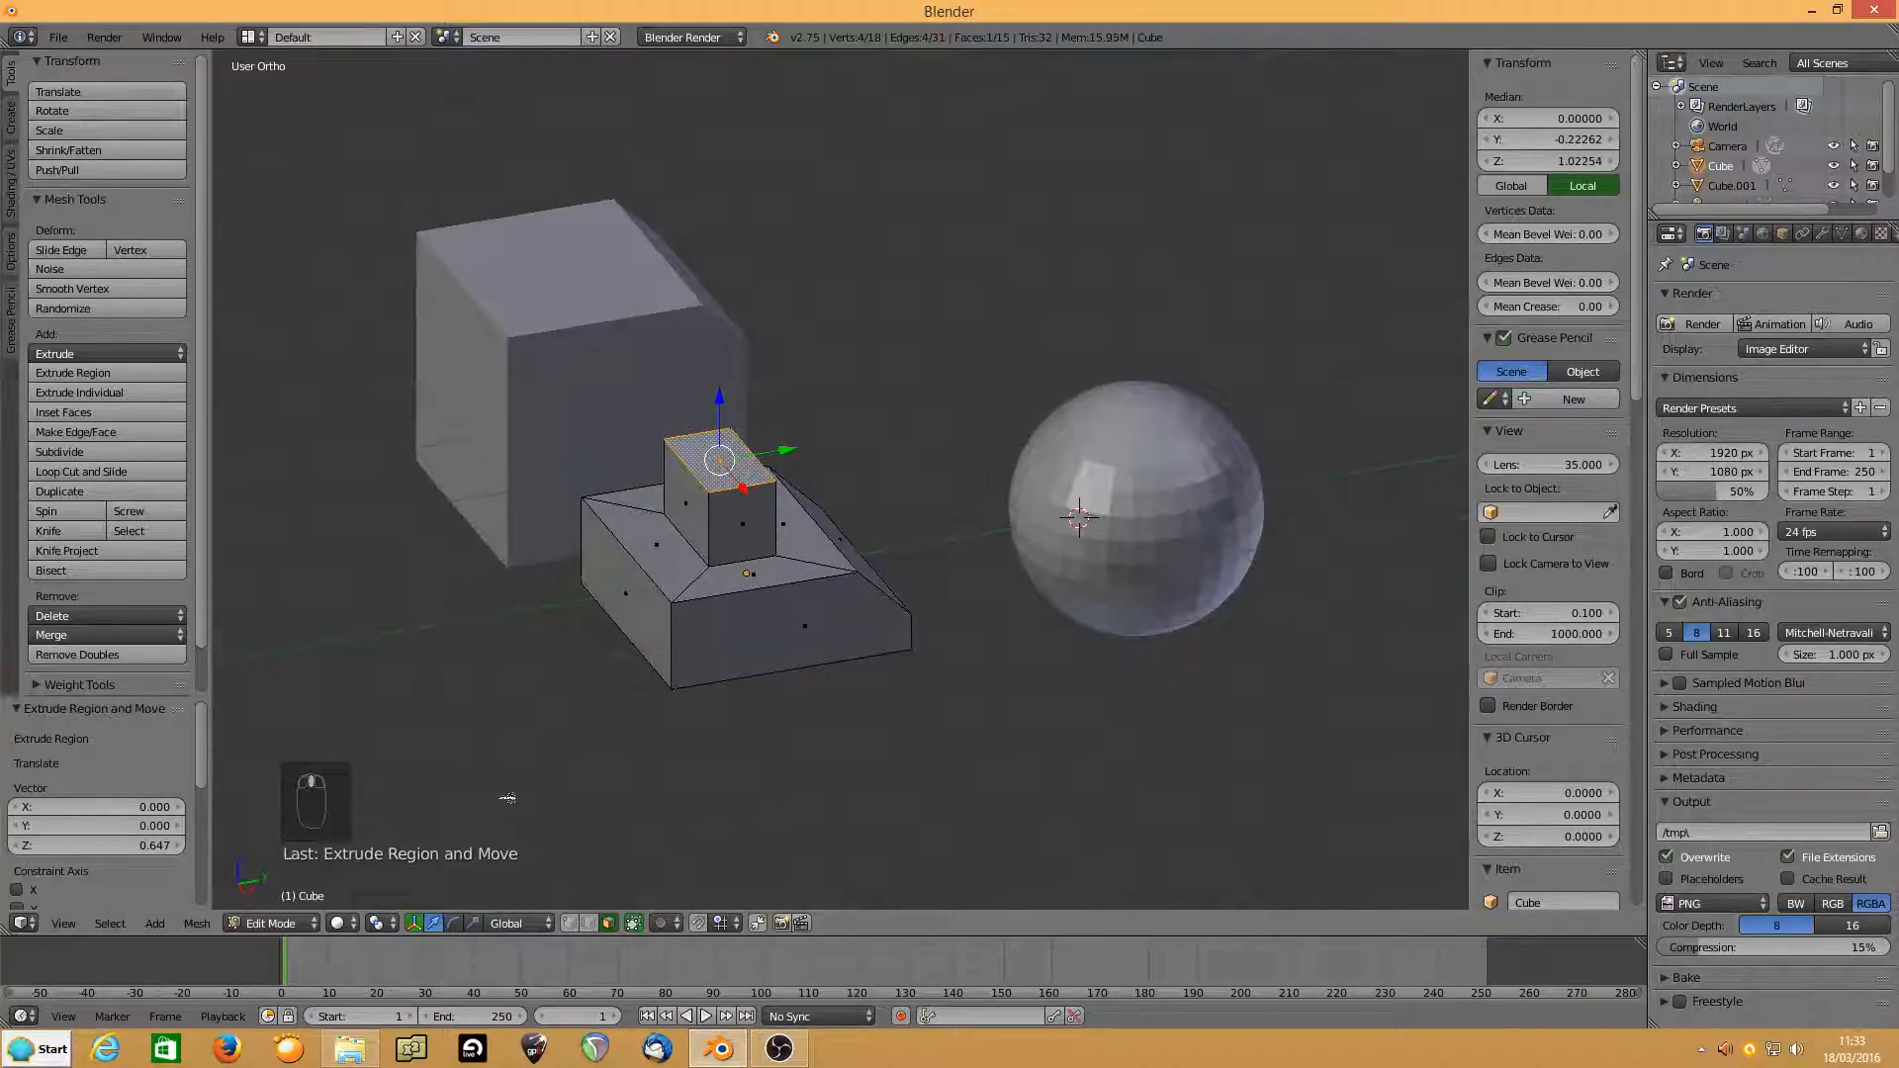
click(585, 926)
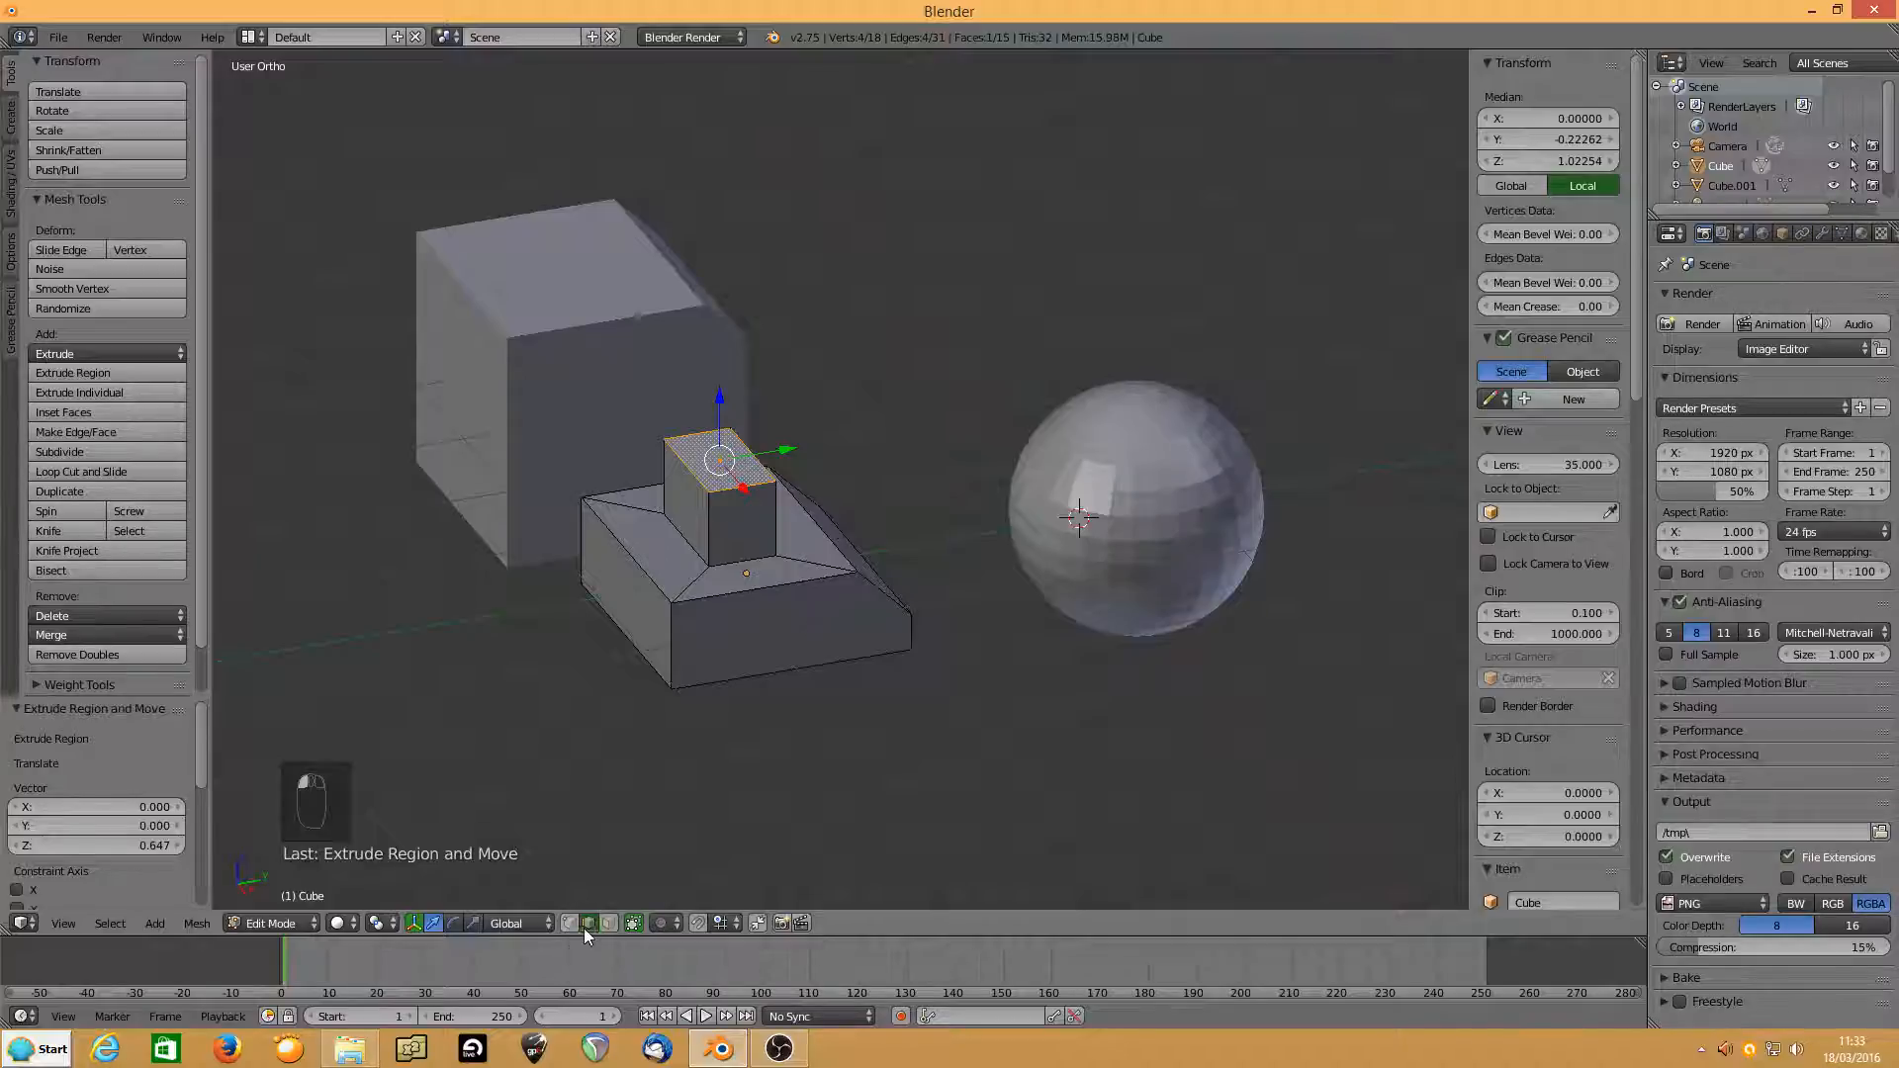
right_click(638, 572)
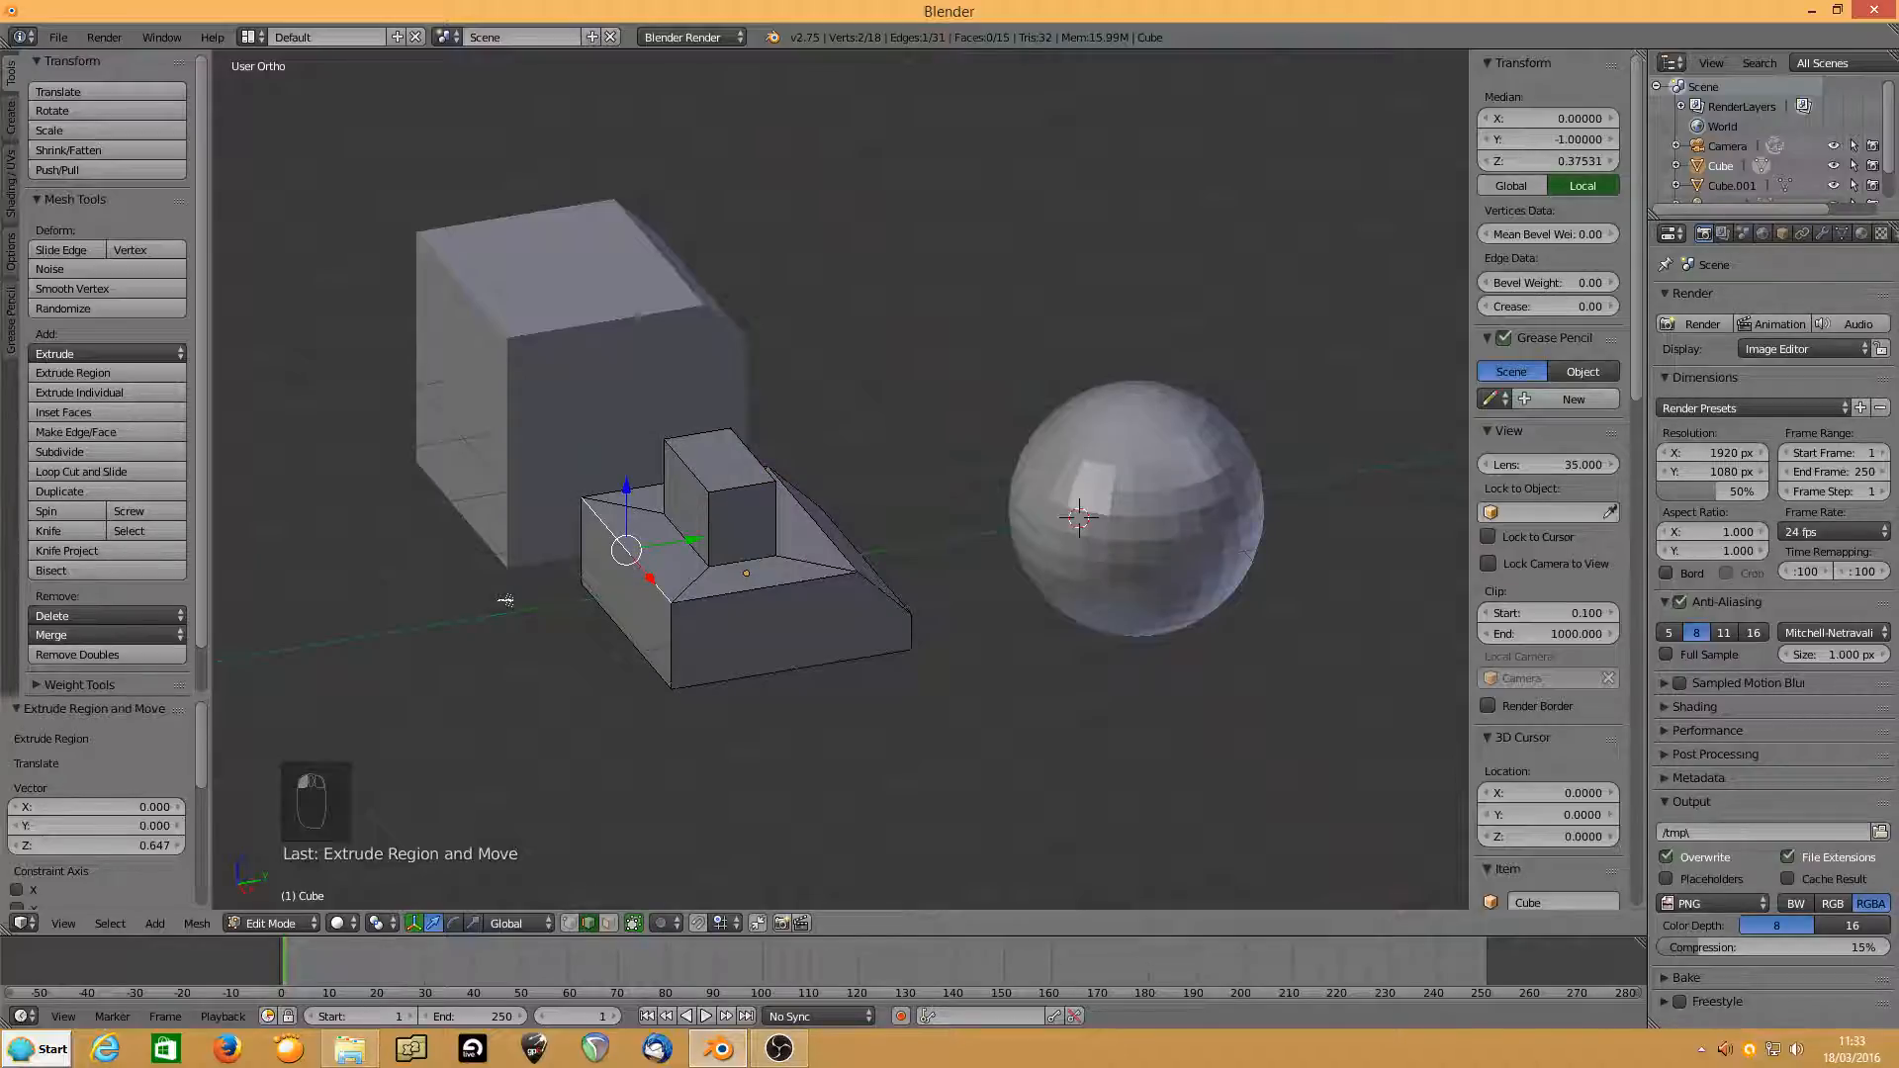
key(ctrl+b)
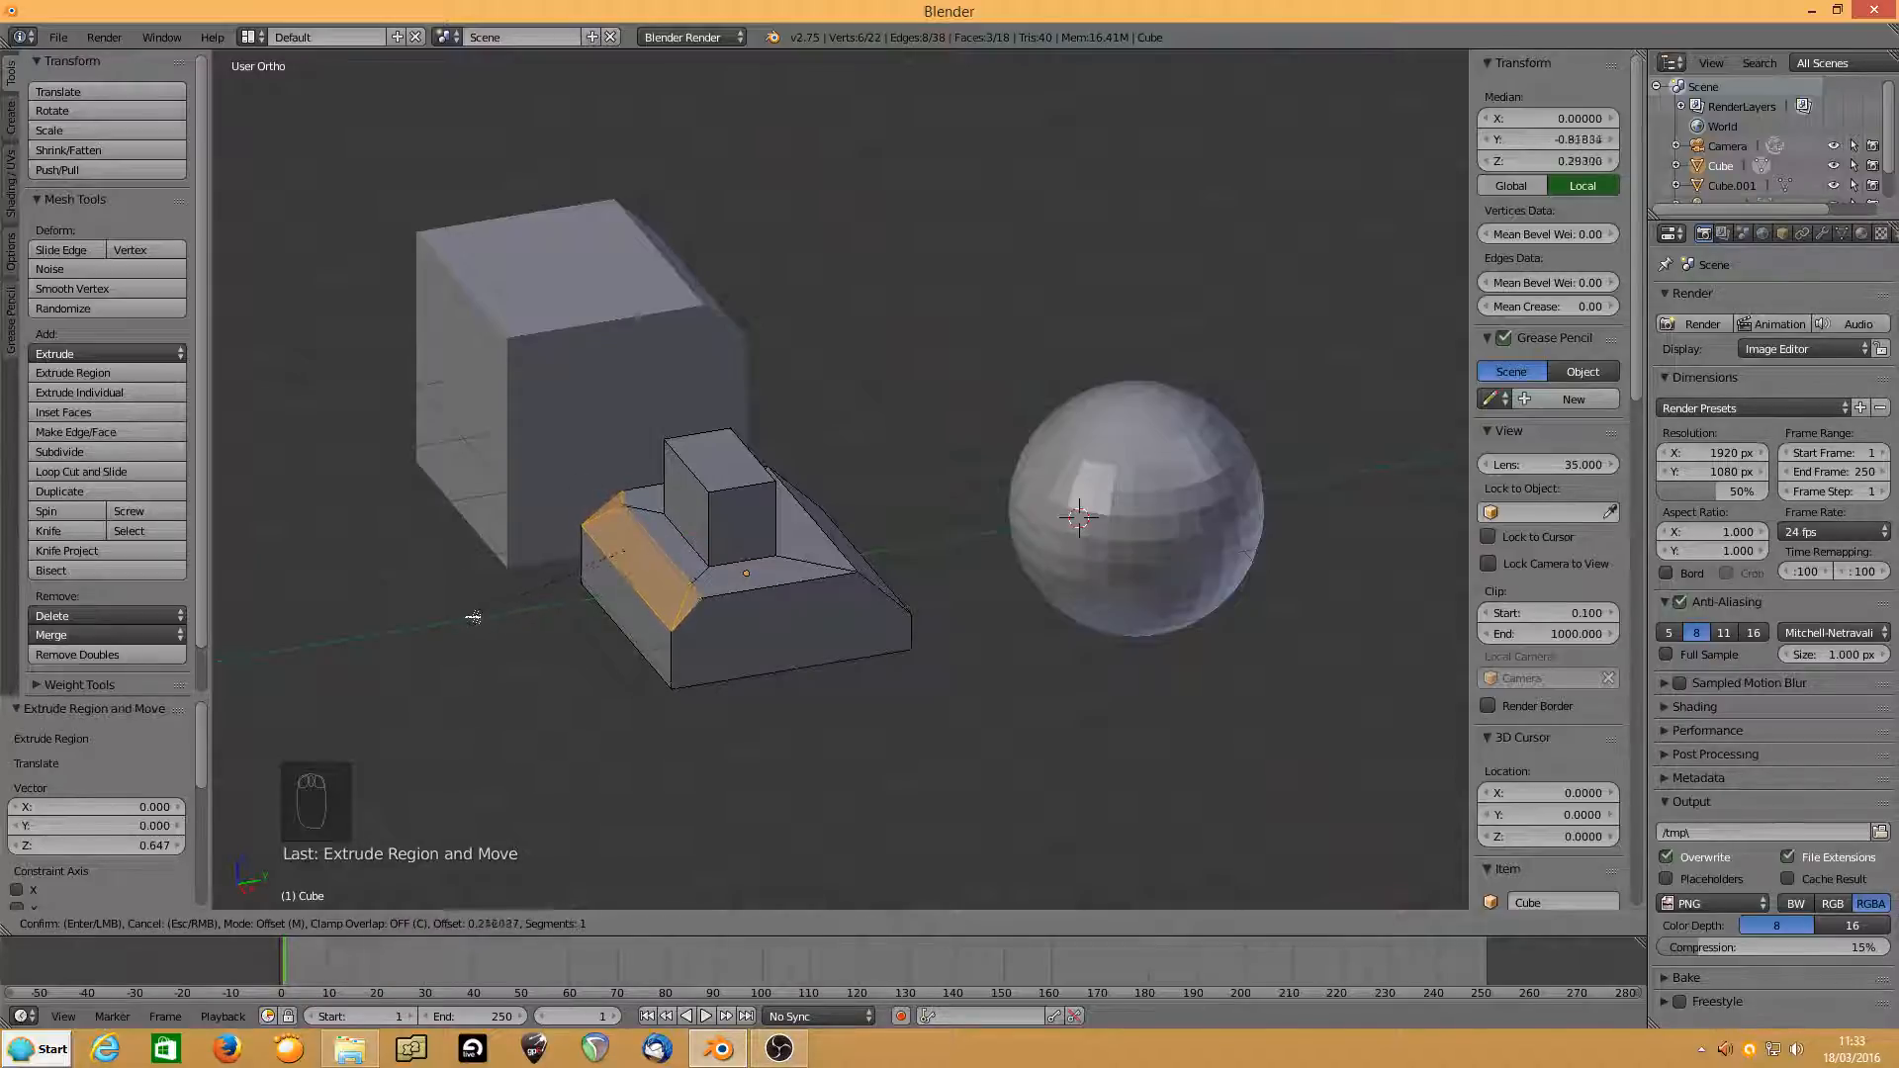
scroll(471, 623, up, 3)
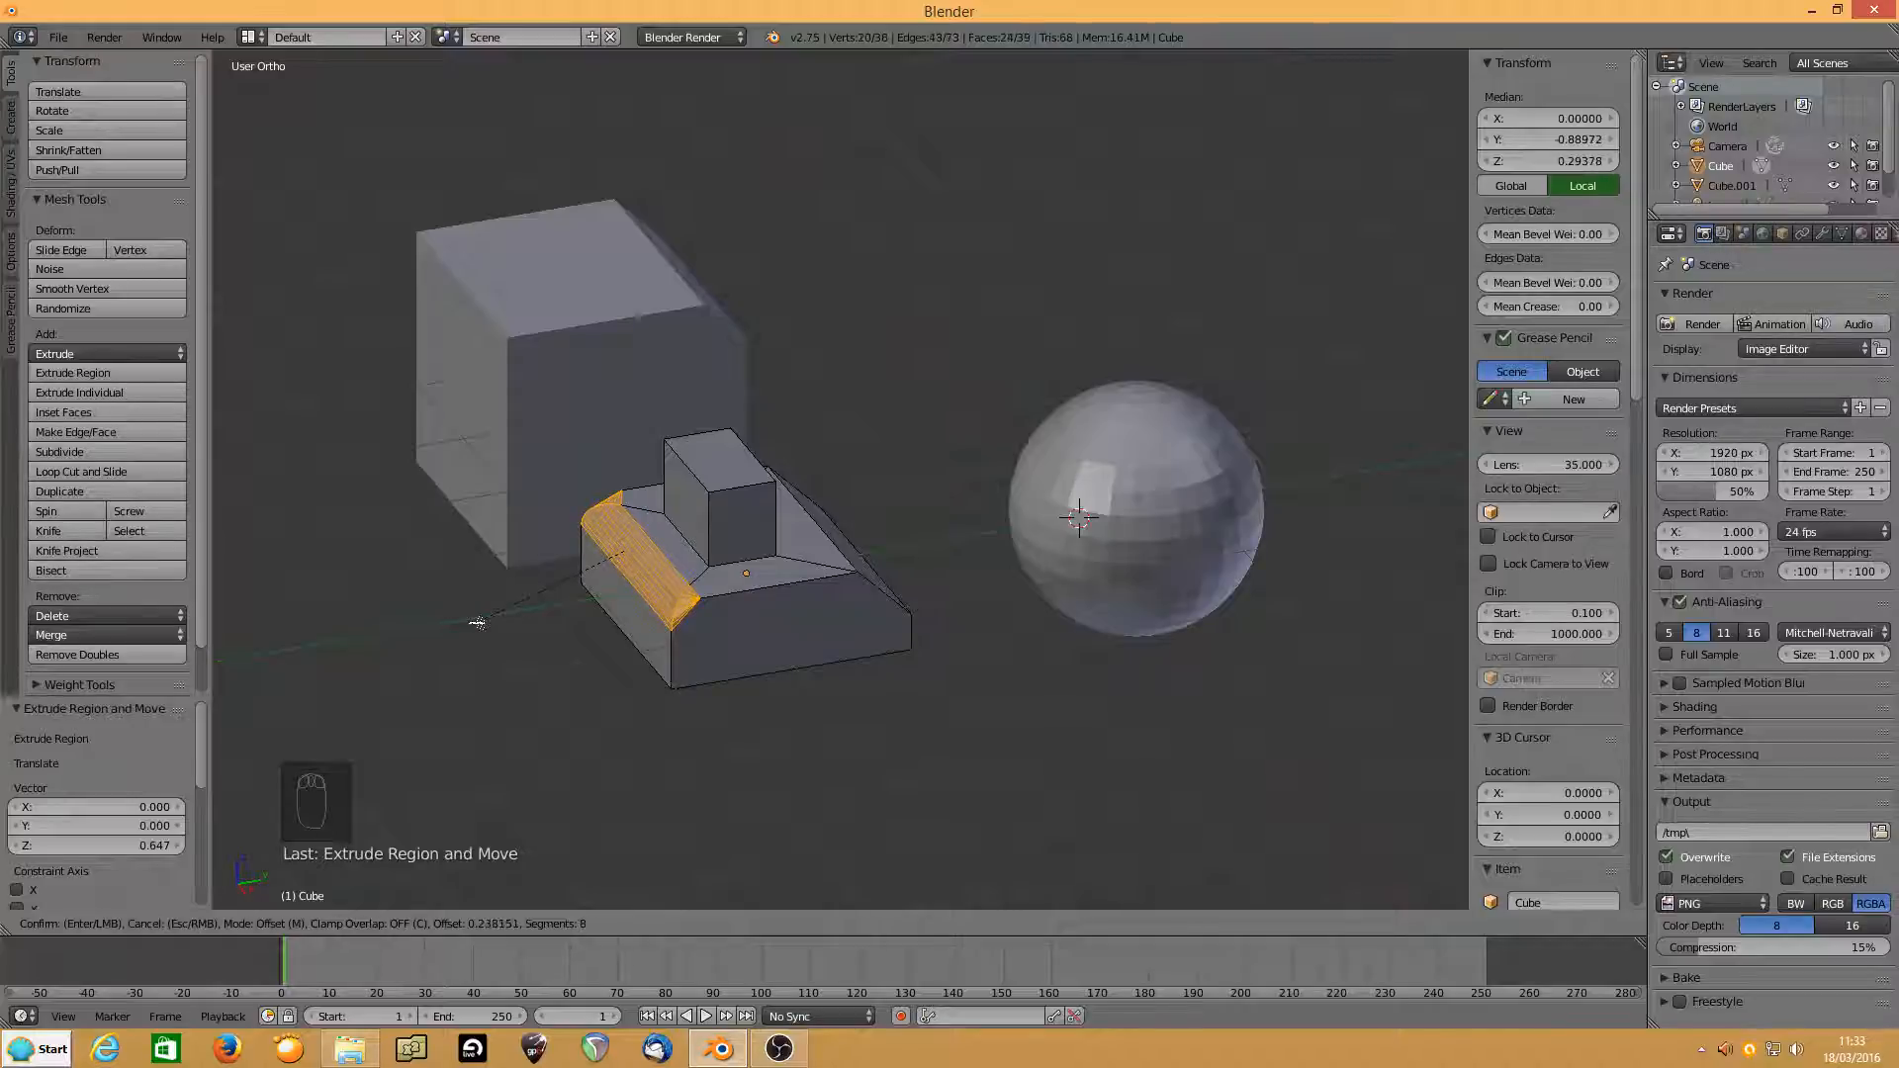
scroll(476, 622, down, 7)
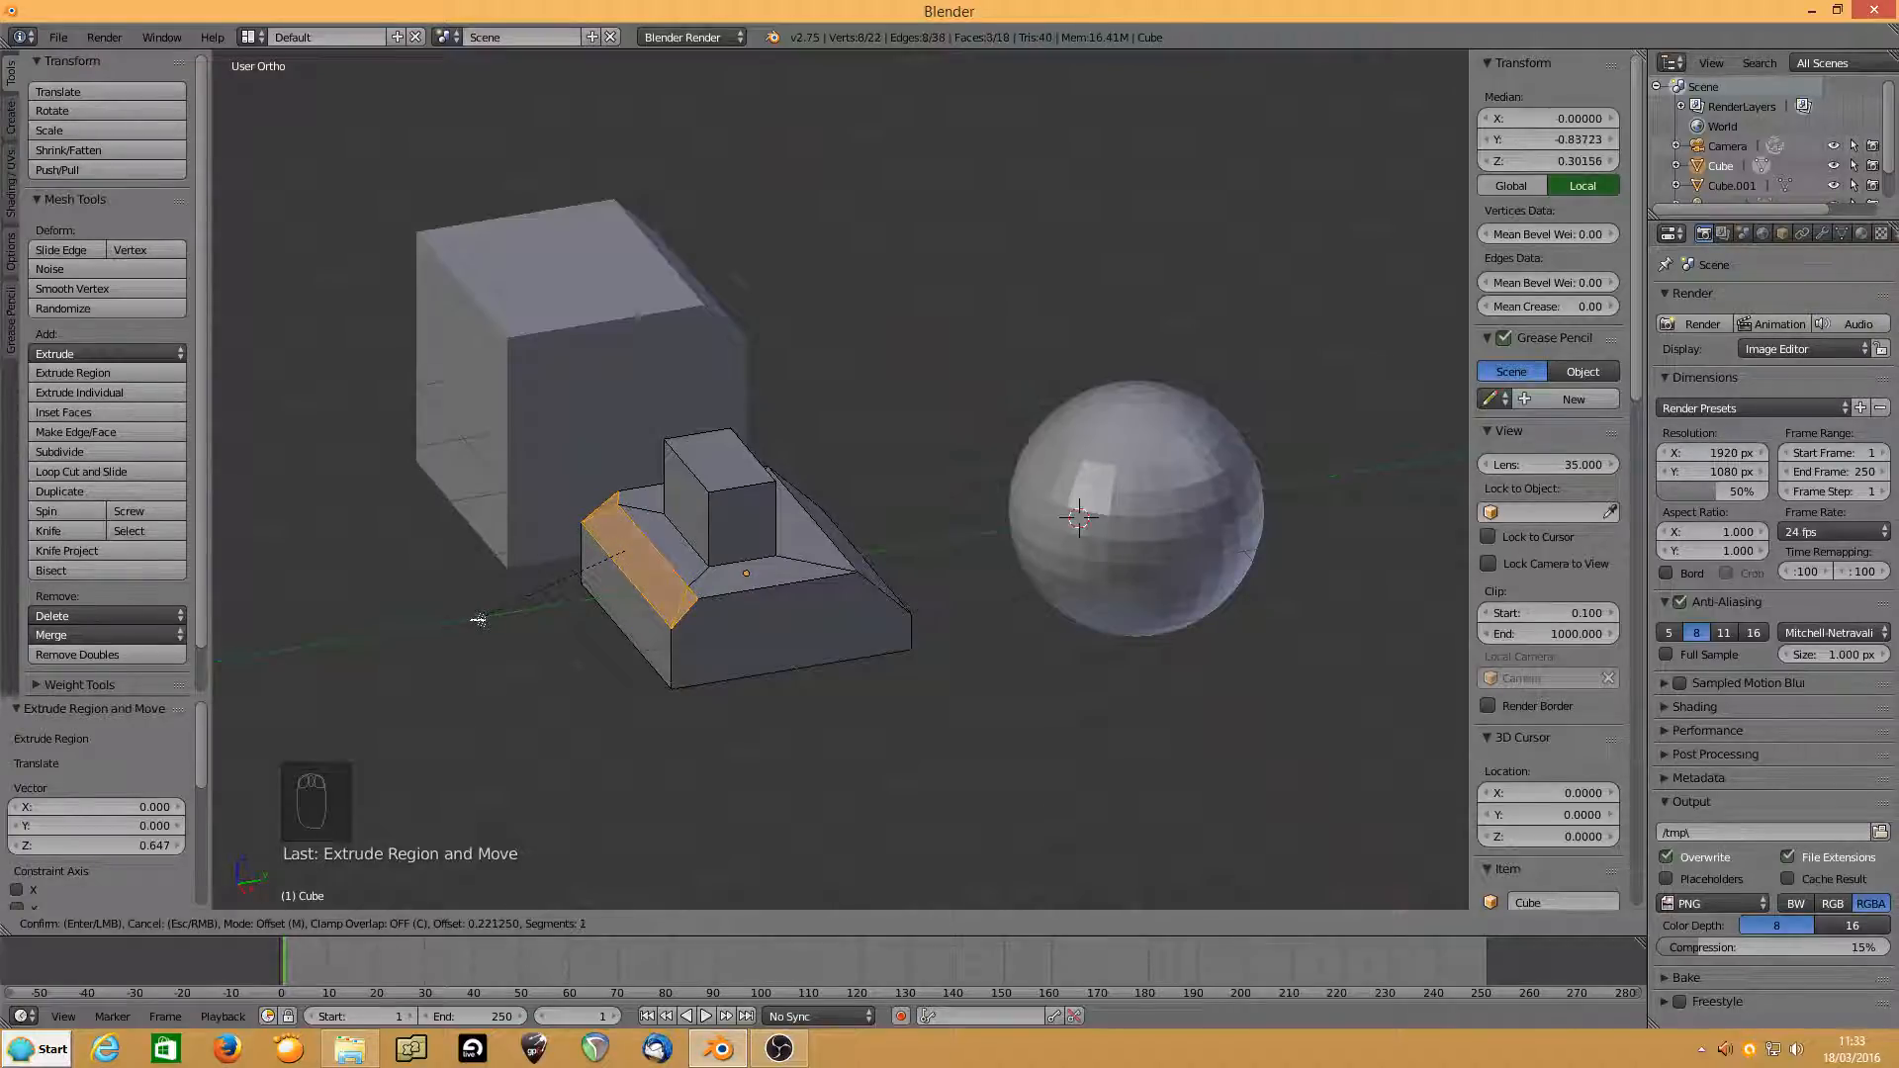
scroll(477, 620, up, 2)
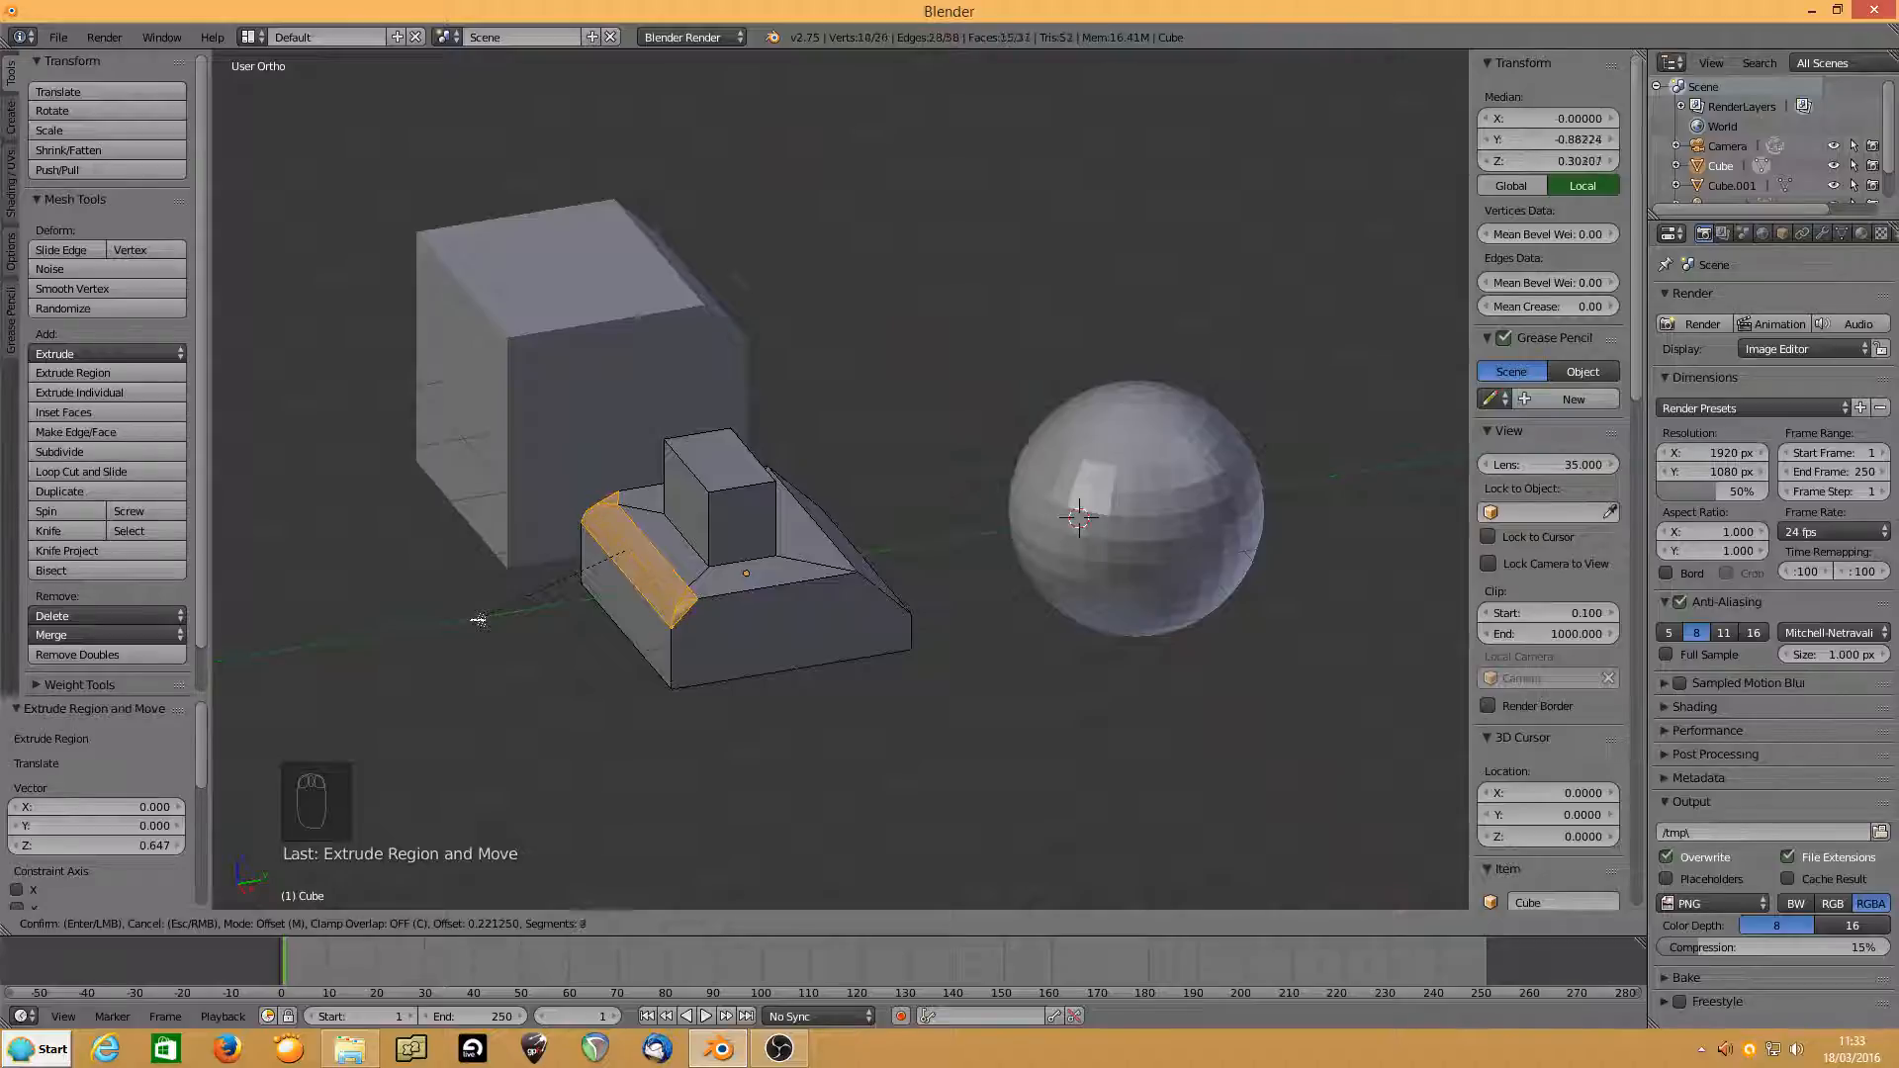
scroll(478, 620, down, 2)
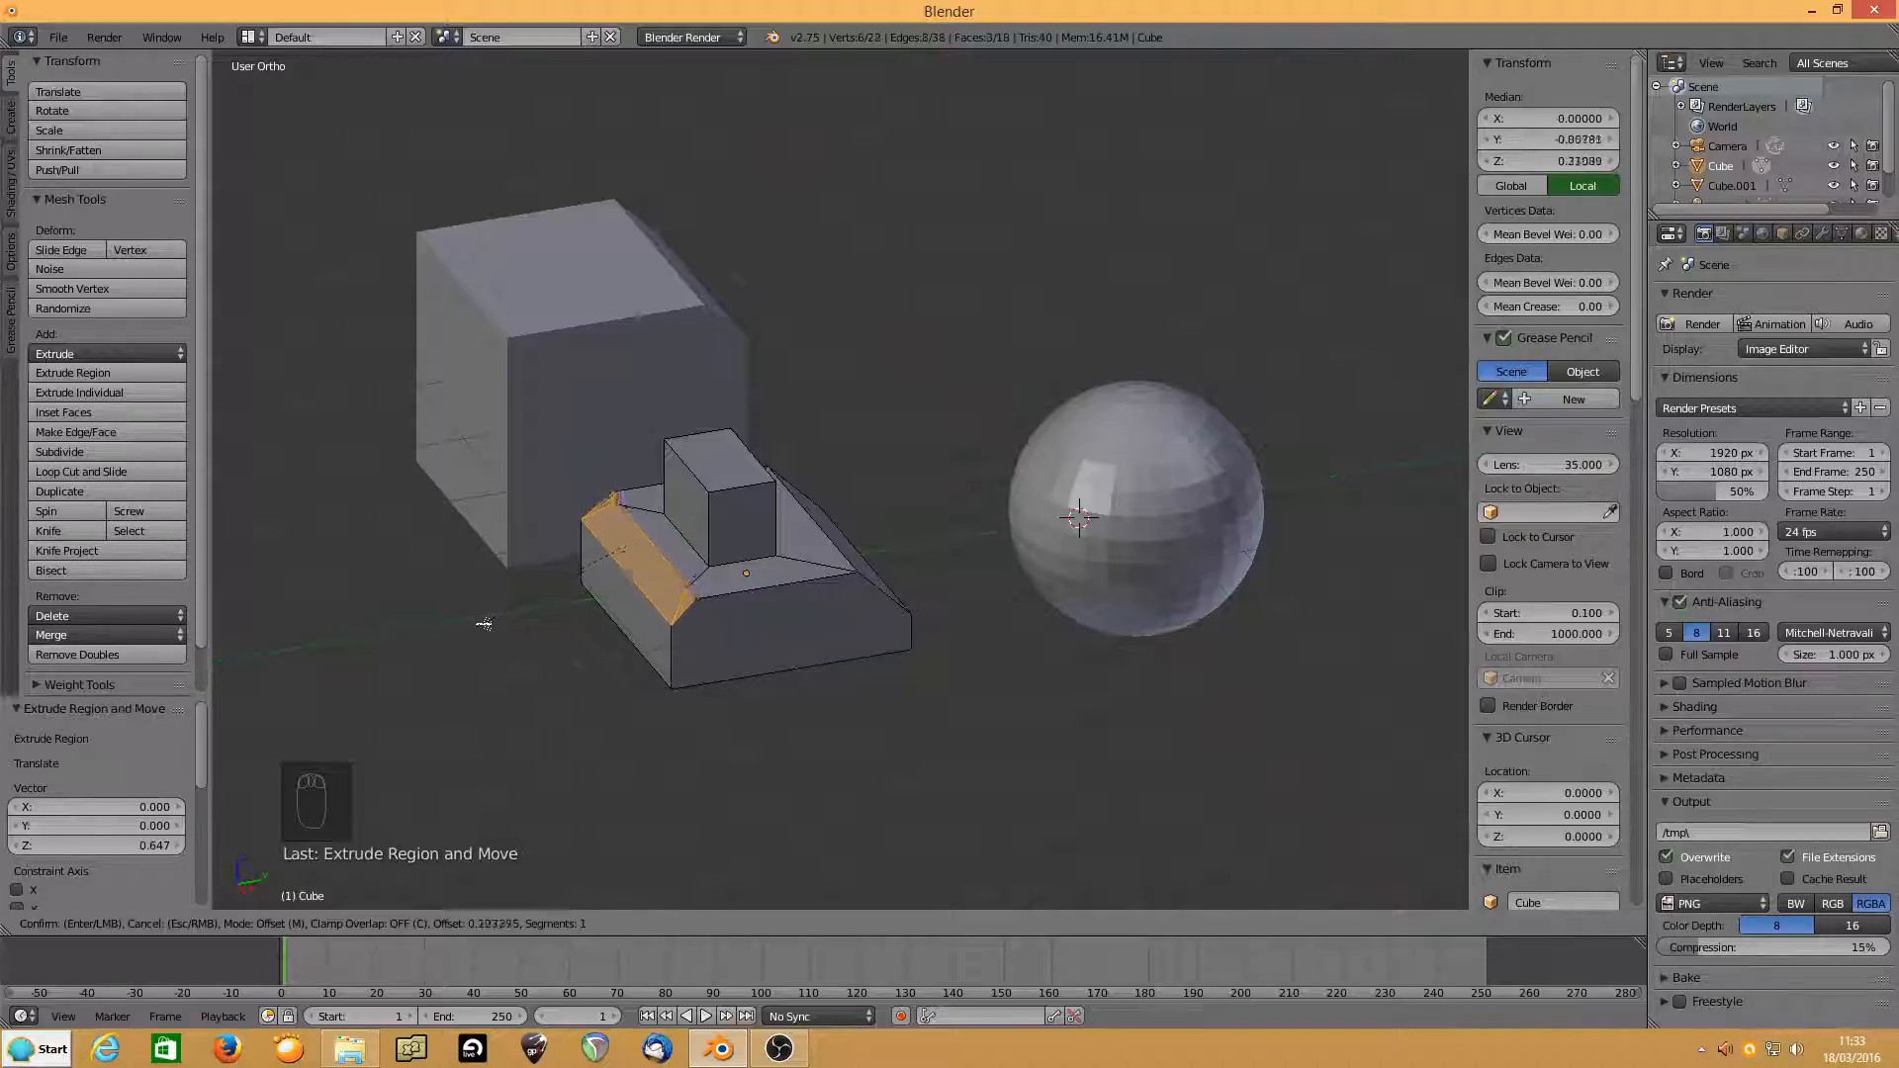
key(Escape)
Try a four-segment bevel of about 0.183 on one bottom edge of the raised block, dissolve it, then undo both operations.
right_click(714, 551)
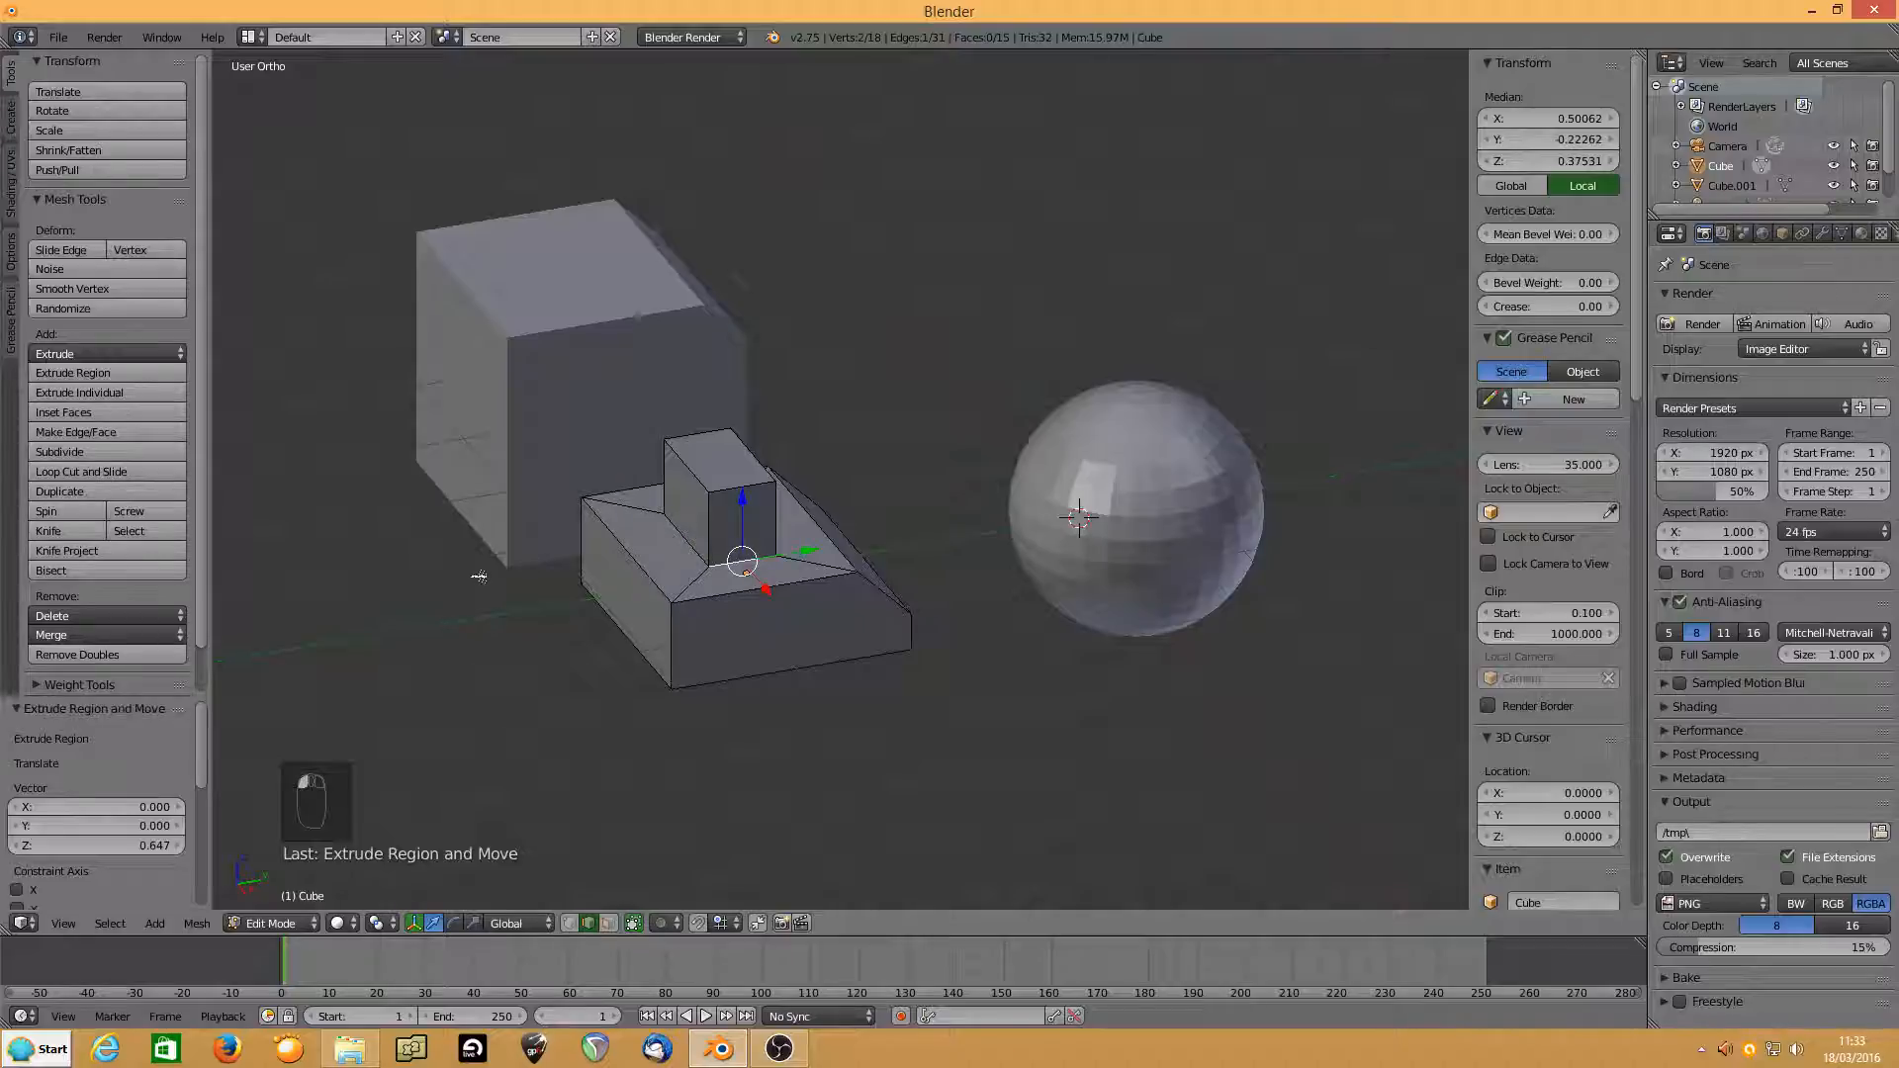
key(ctrl+b)
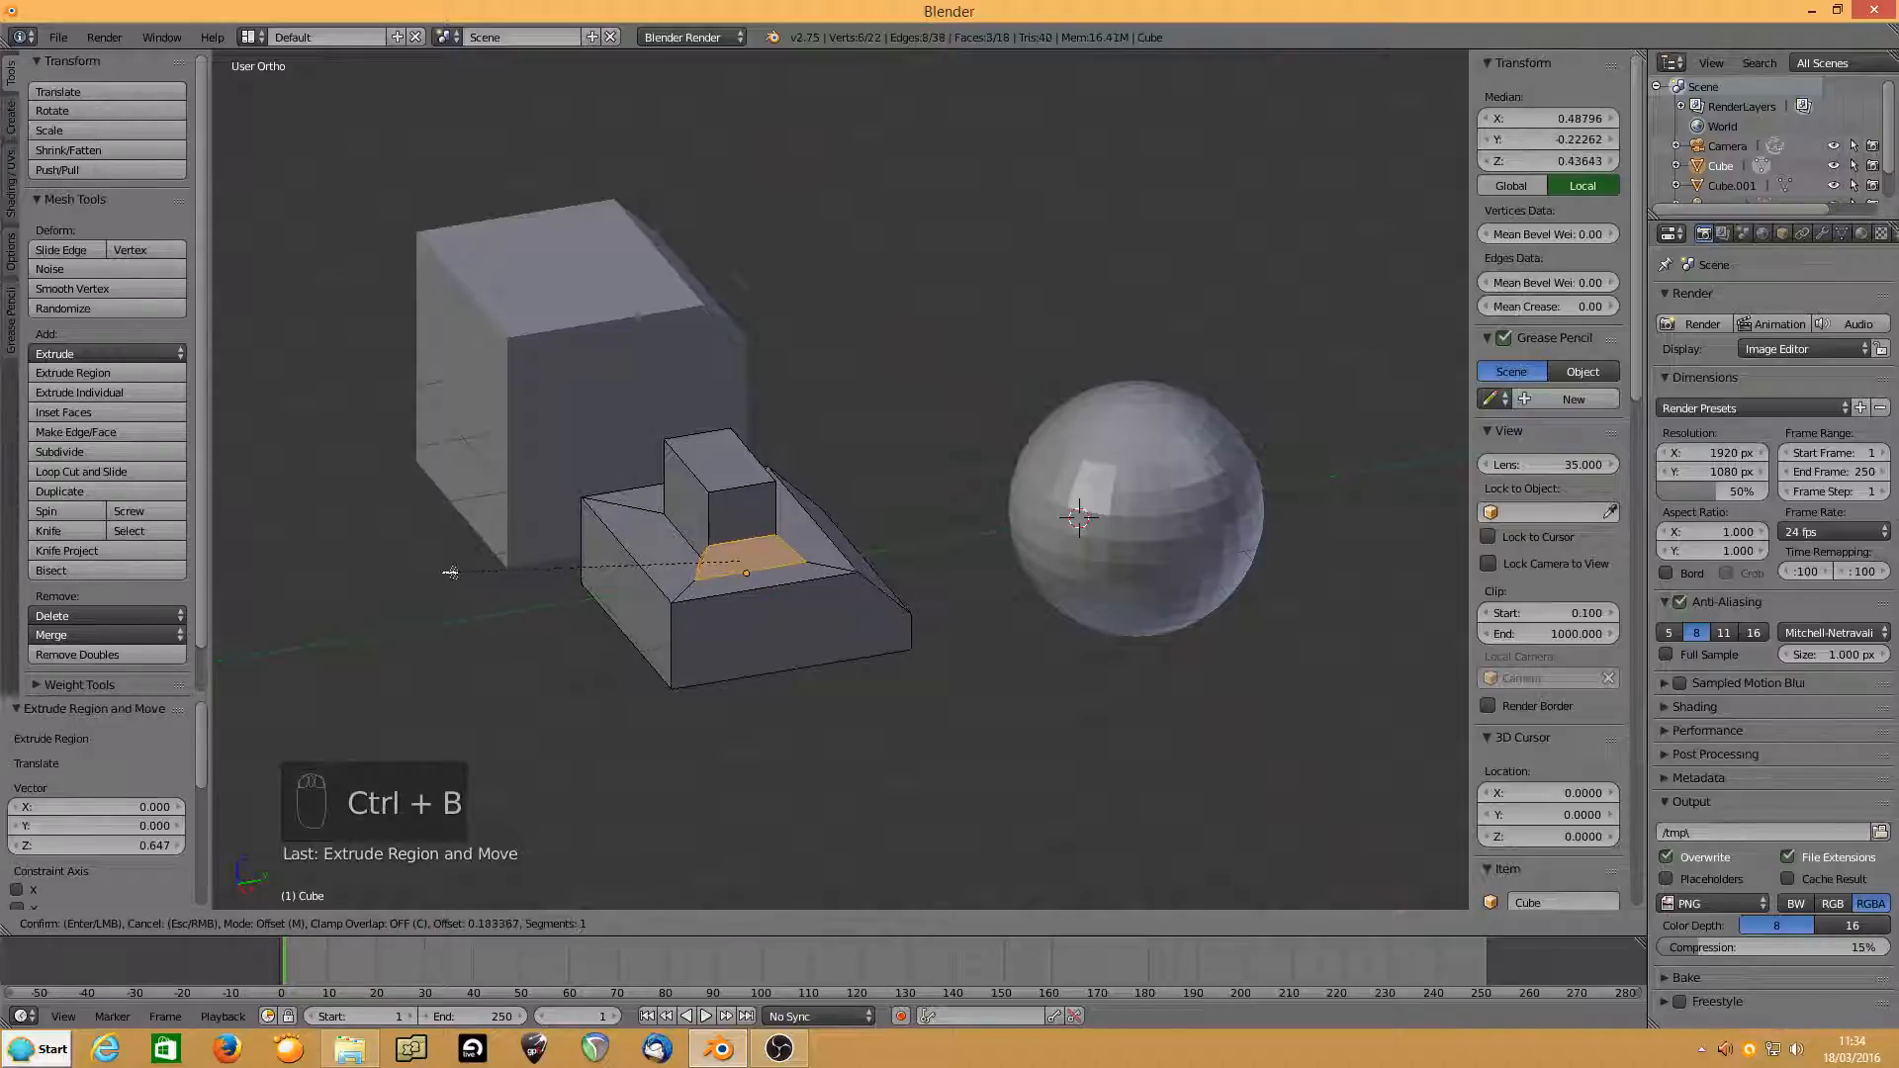
scroll(447, 570, up, 2)
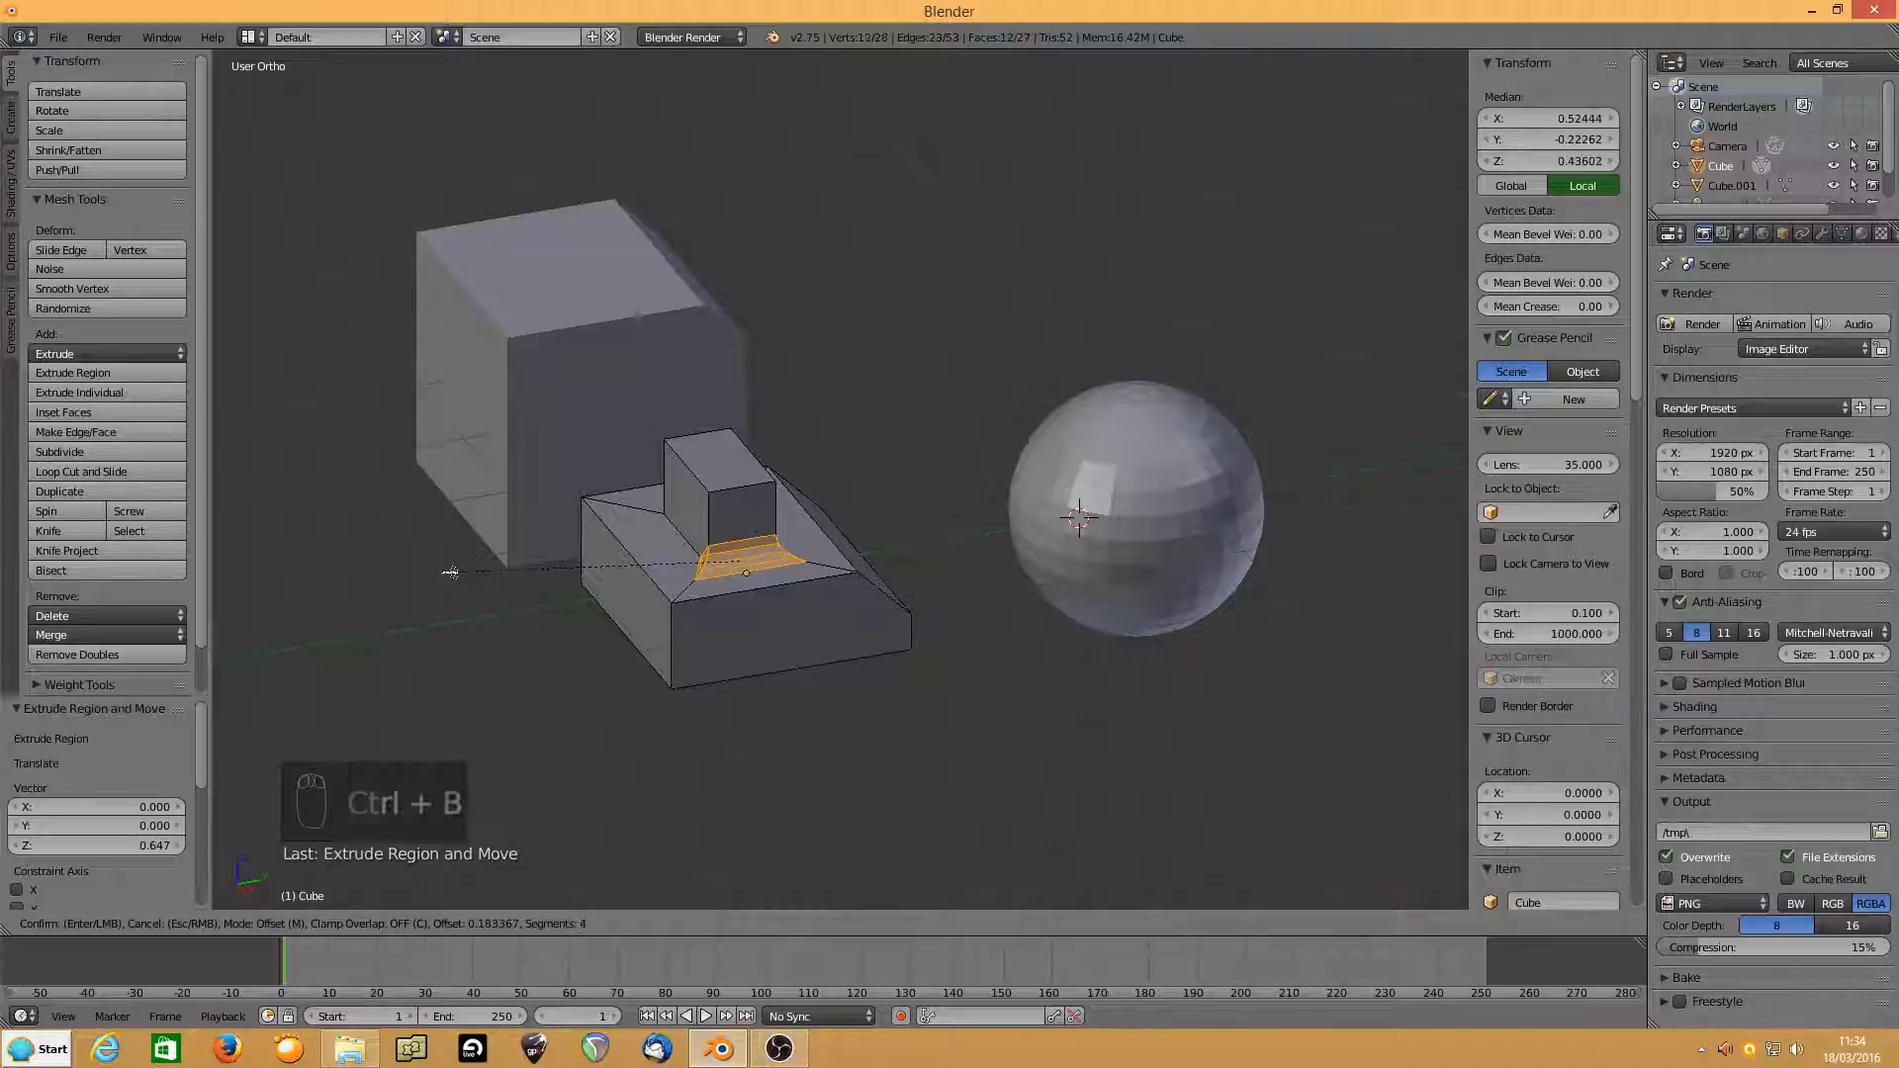
click(456, 575)
key(ctrl+x)
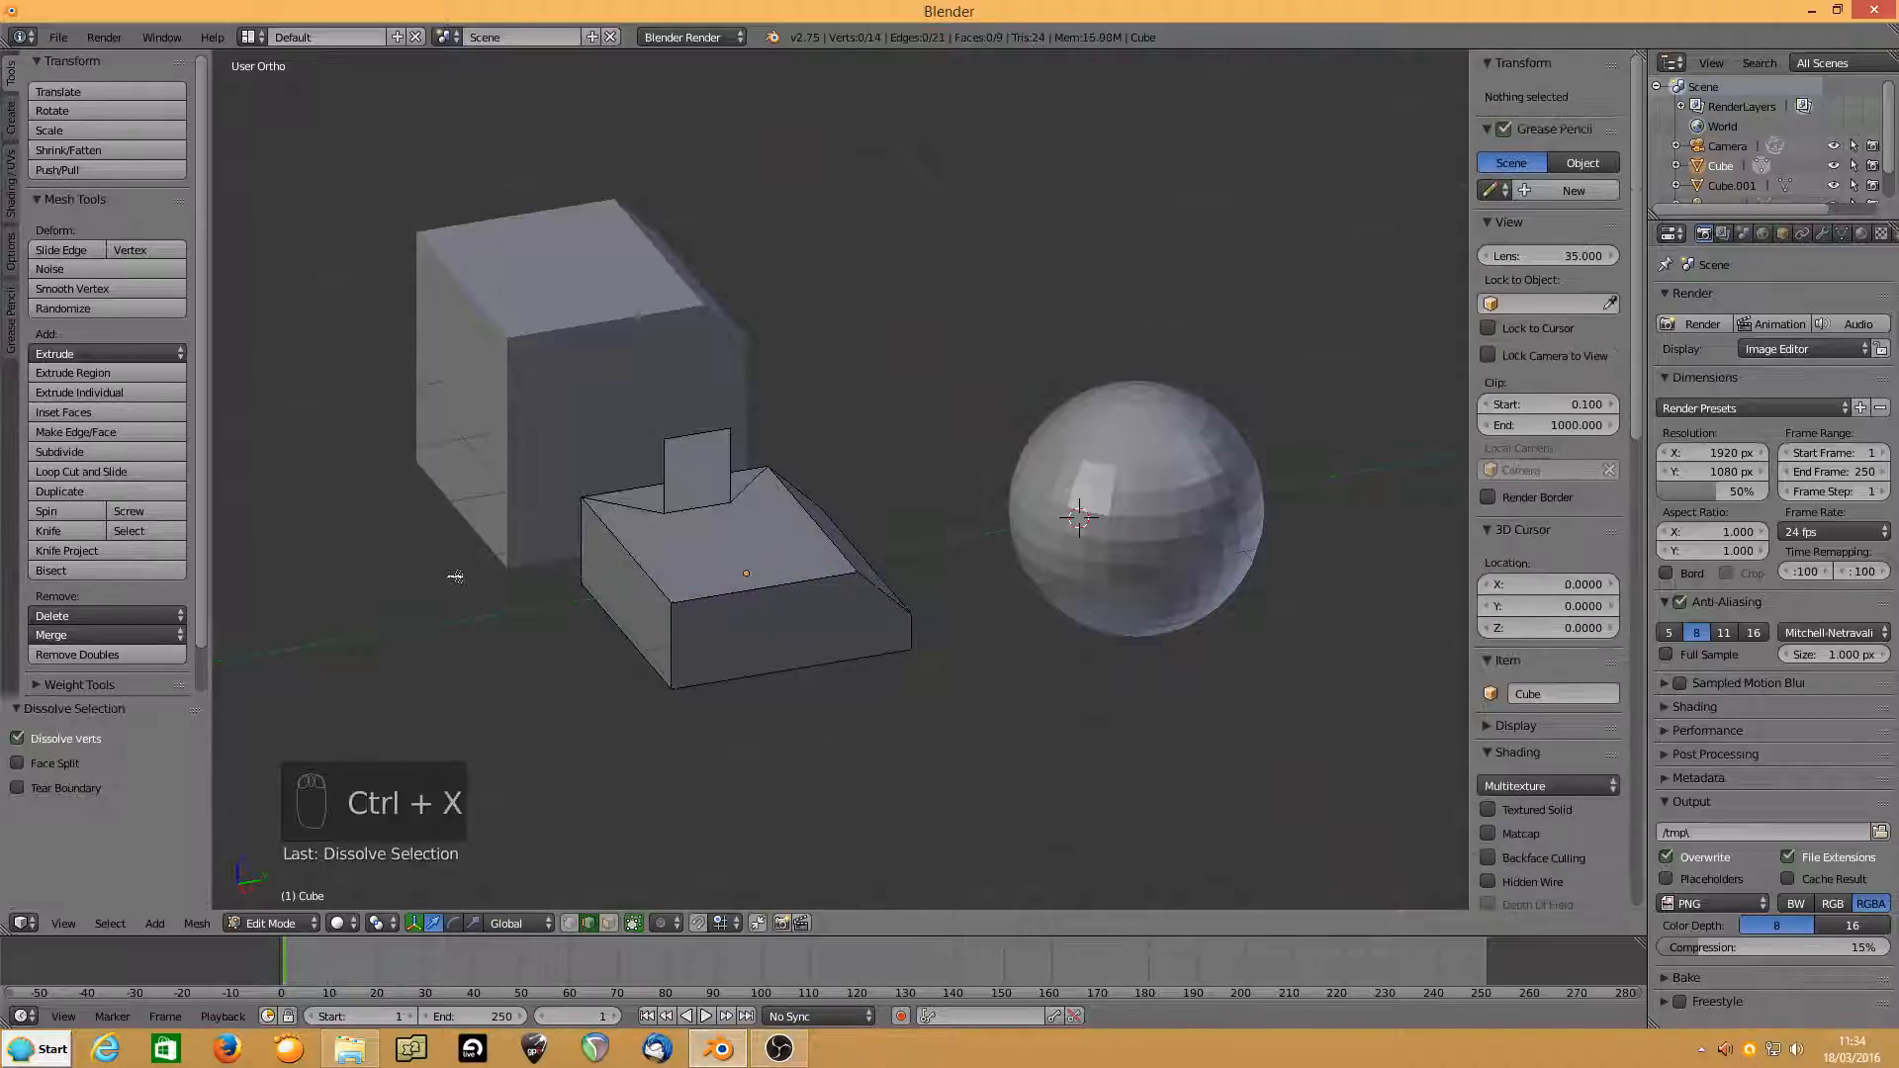
key(ctrl+z)
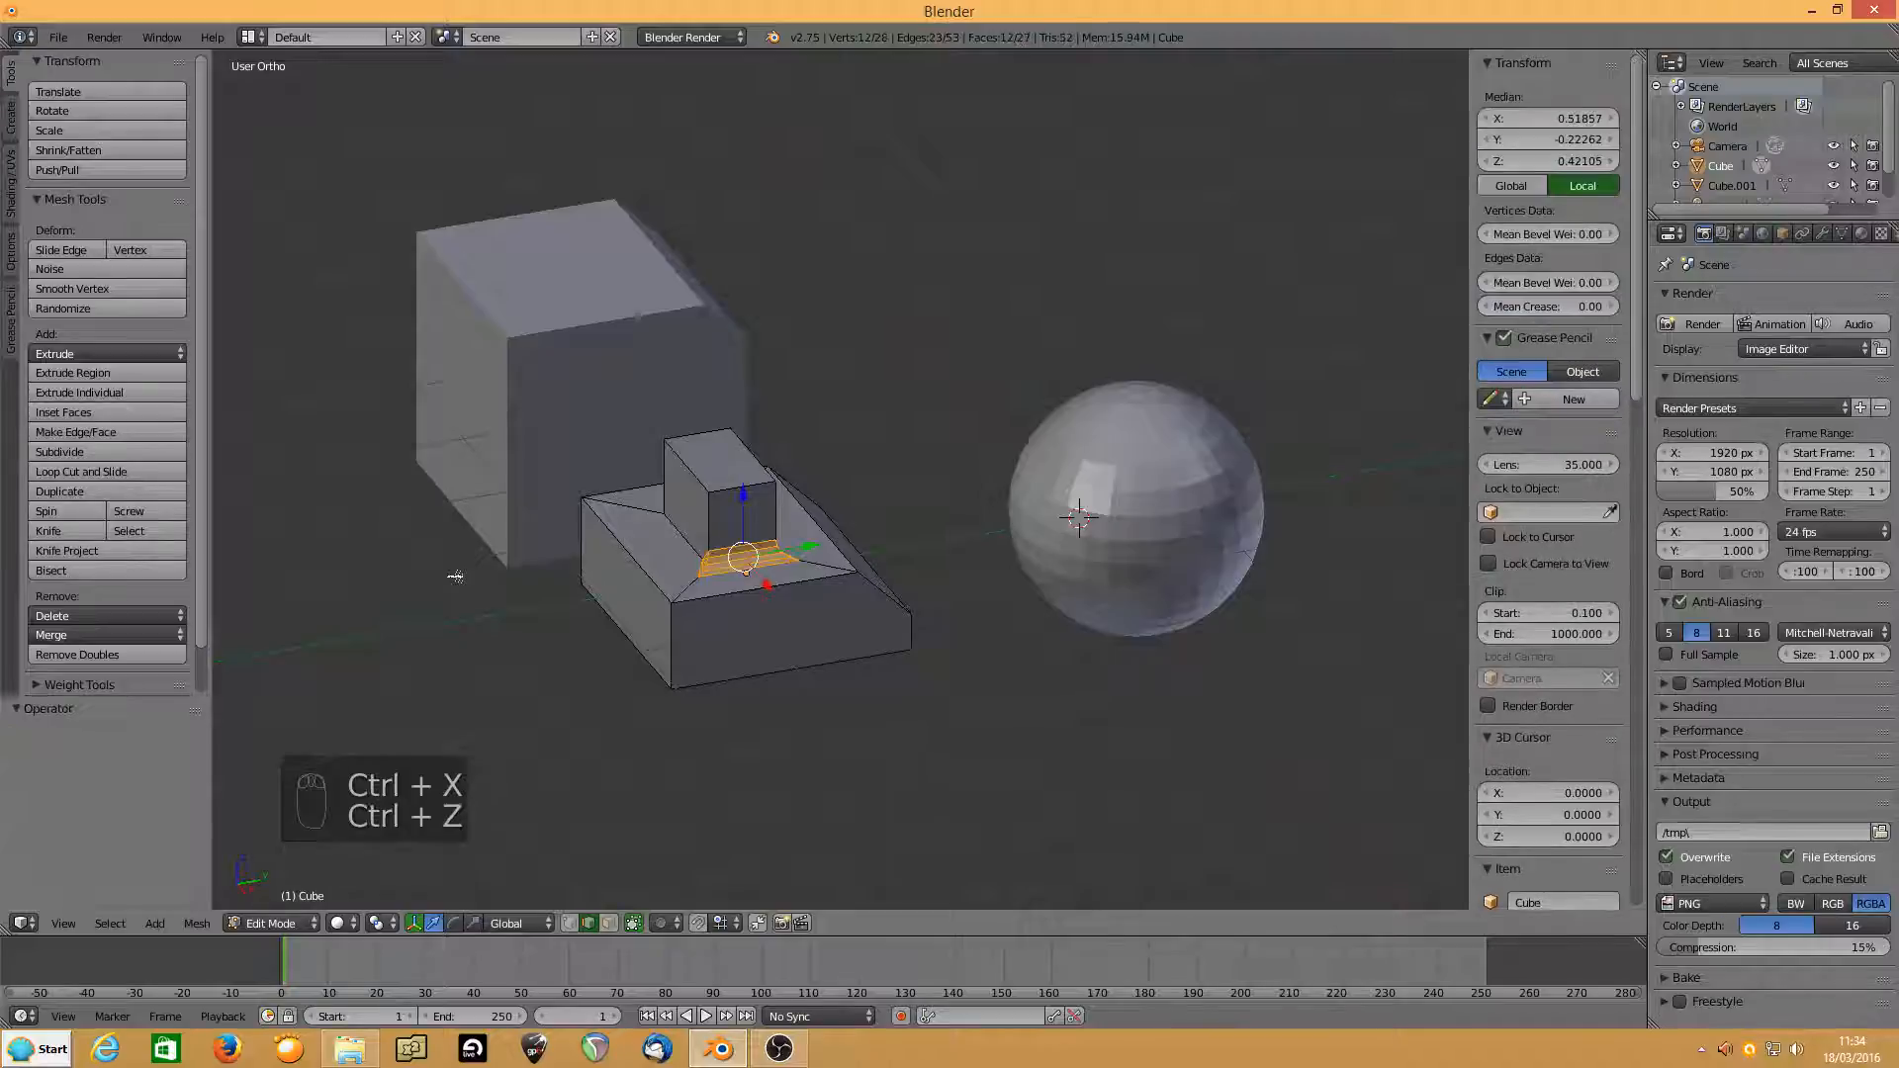
key(ctrl+z)
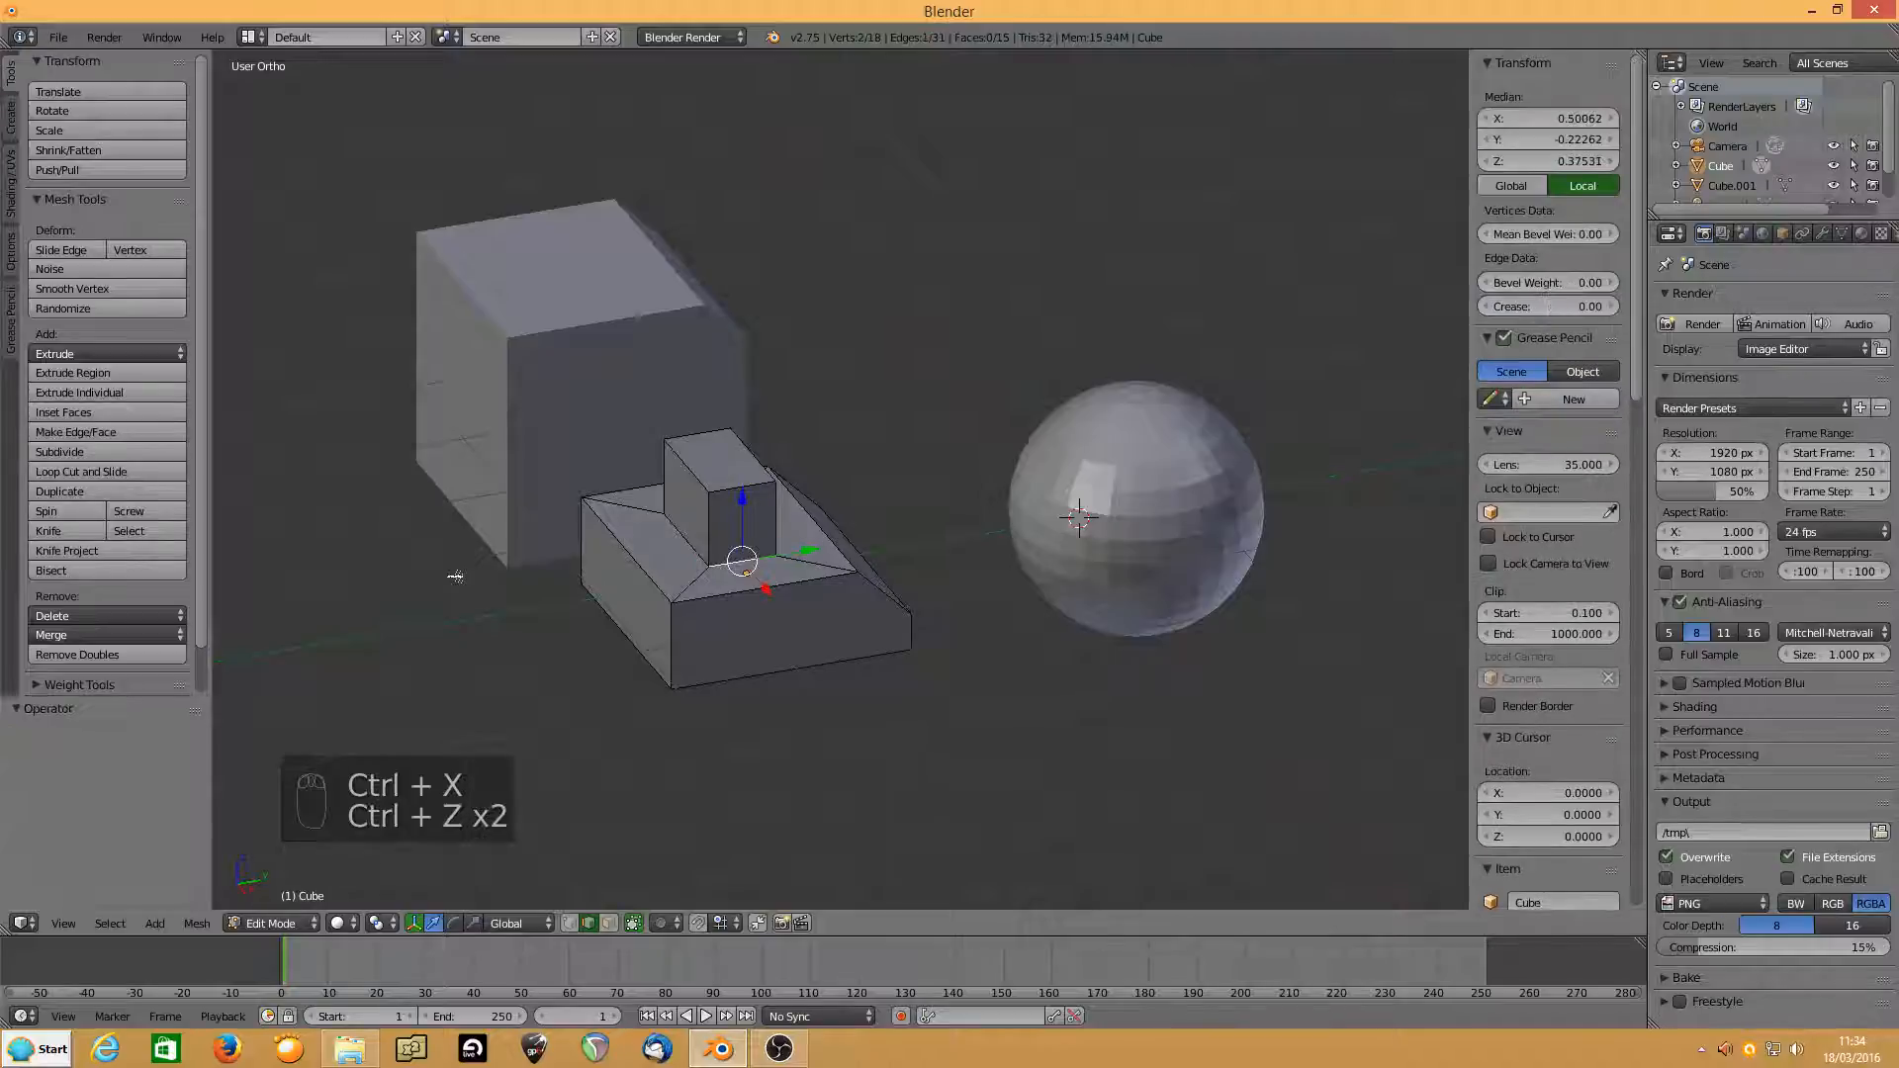
Select the edge loop around the raised block's base and bevel it by about 0.117 with four segments.
alt+right_click(656, 525)
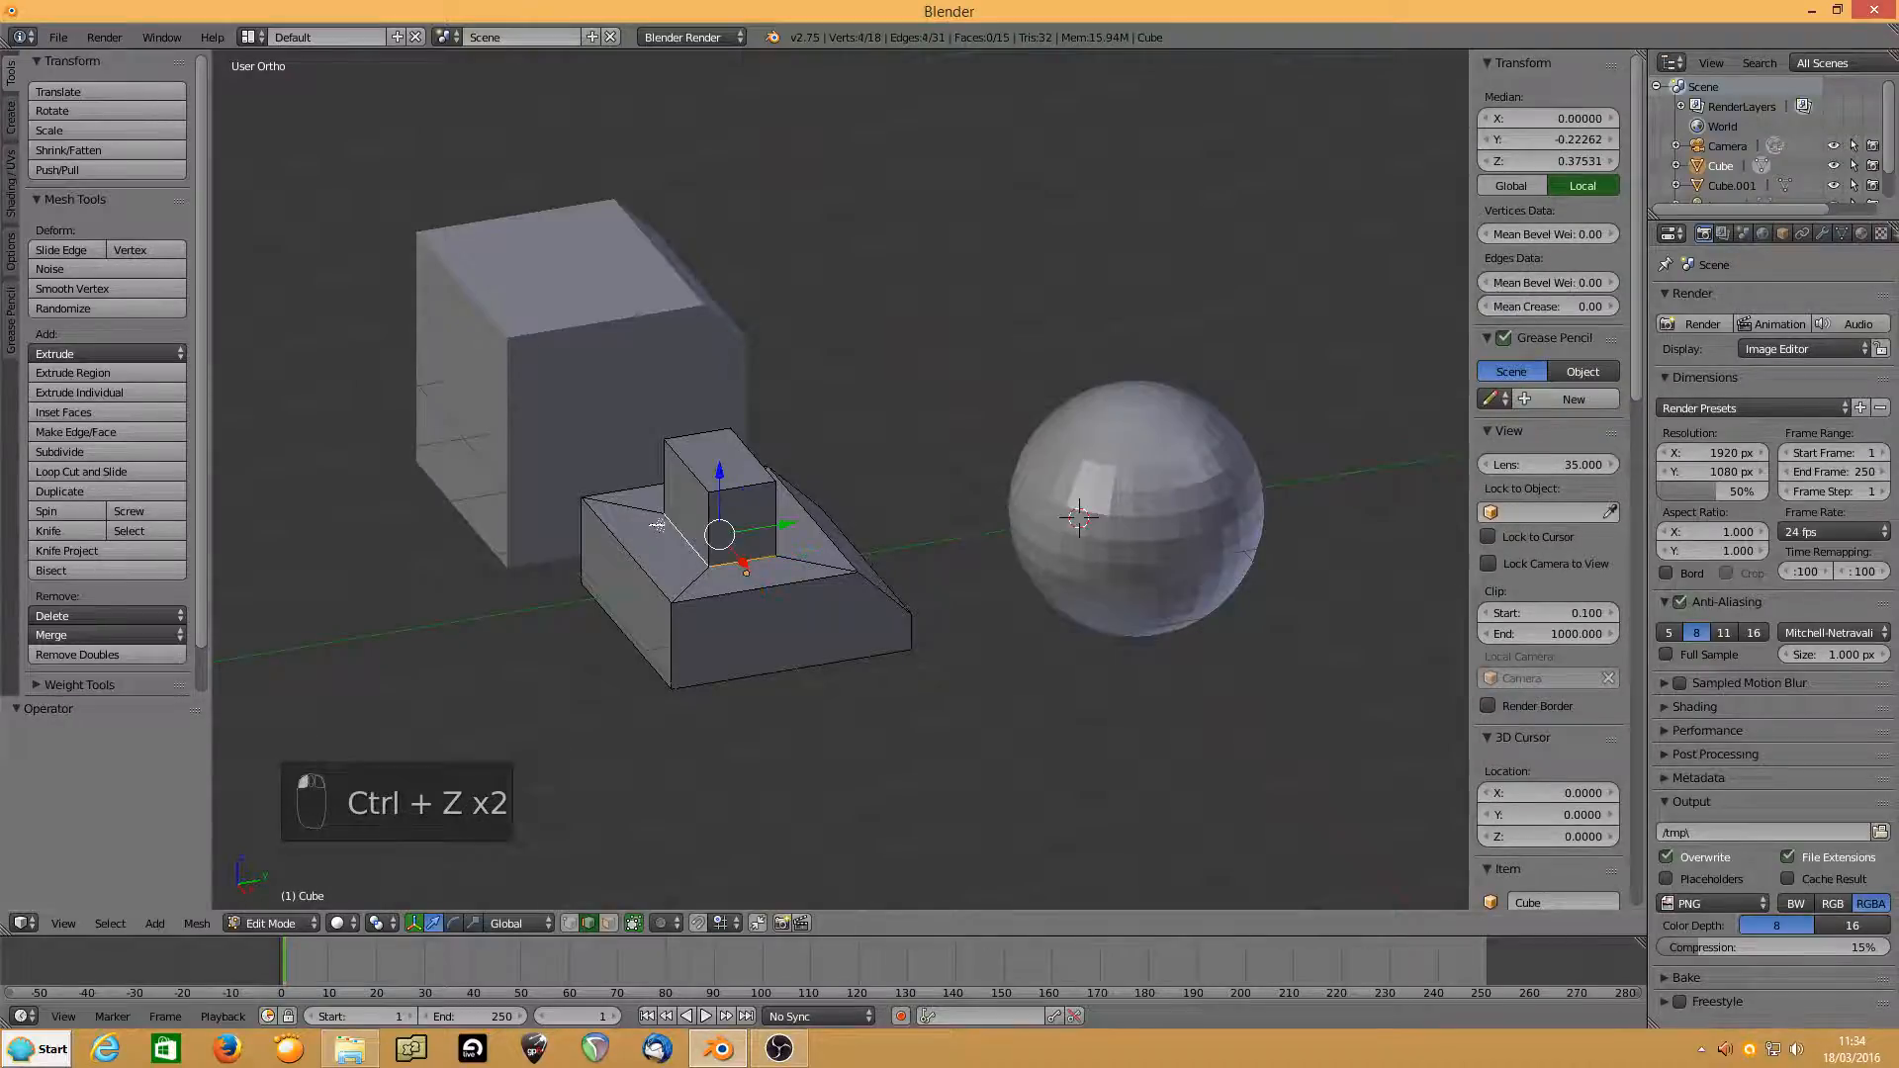
middle_drag(657, 525, 704, 553)
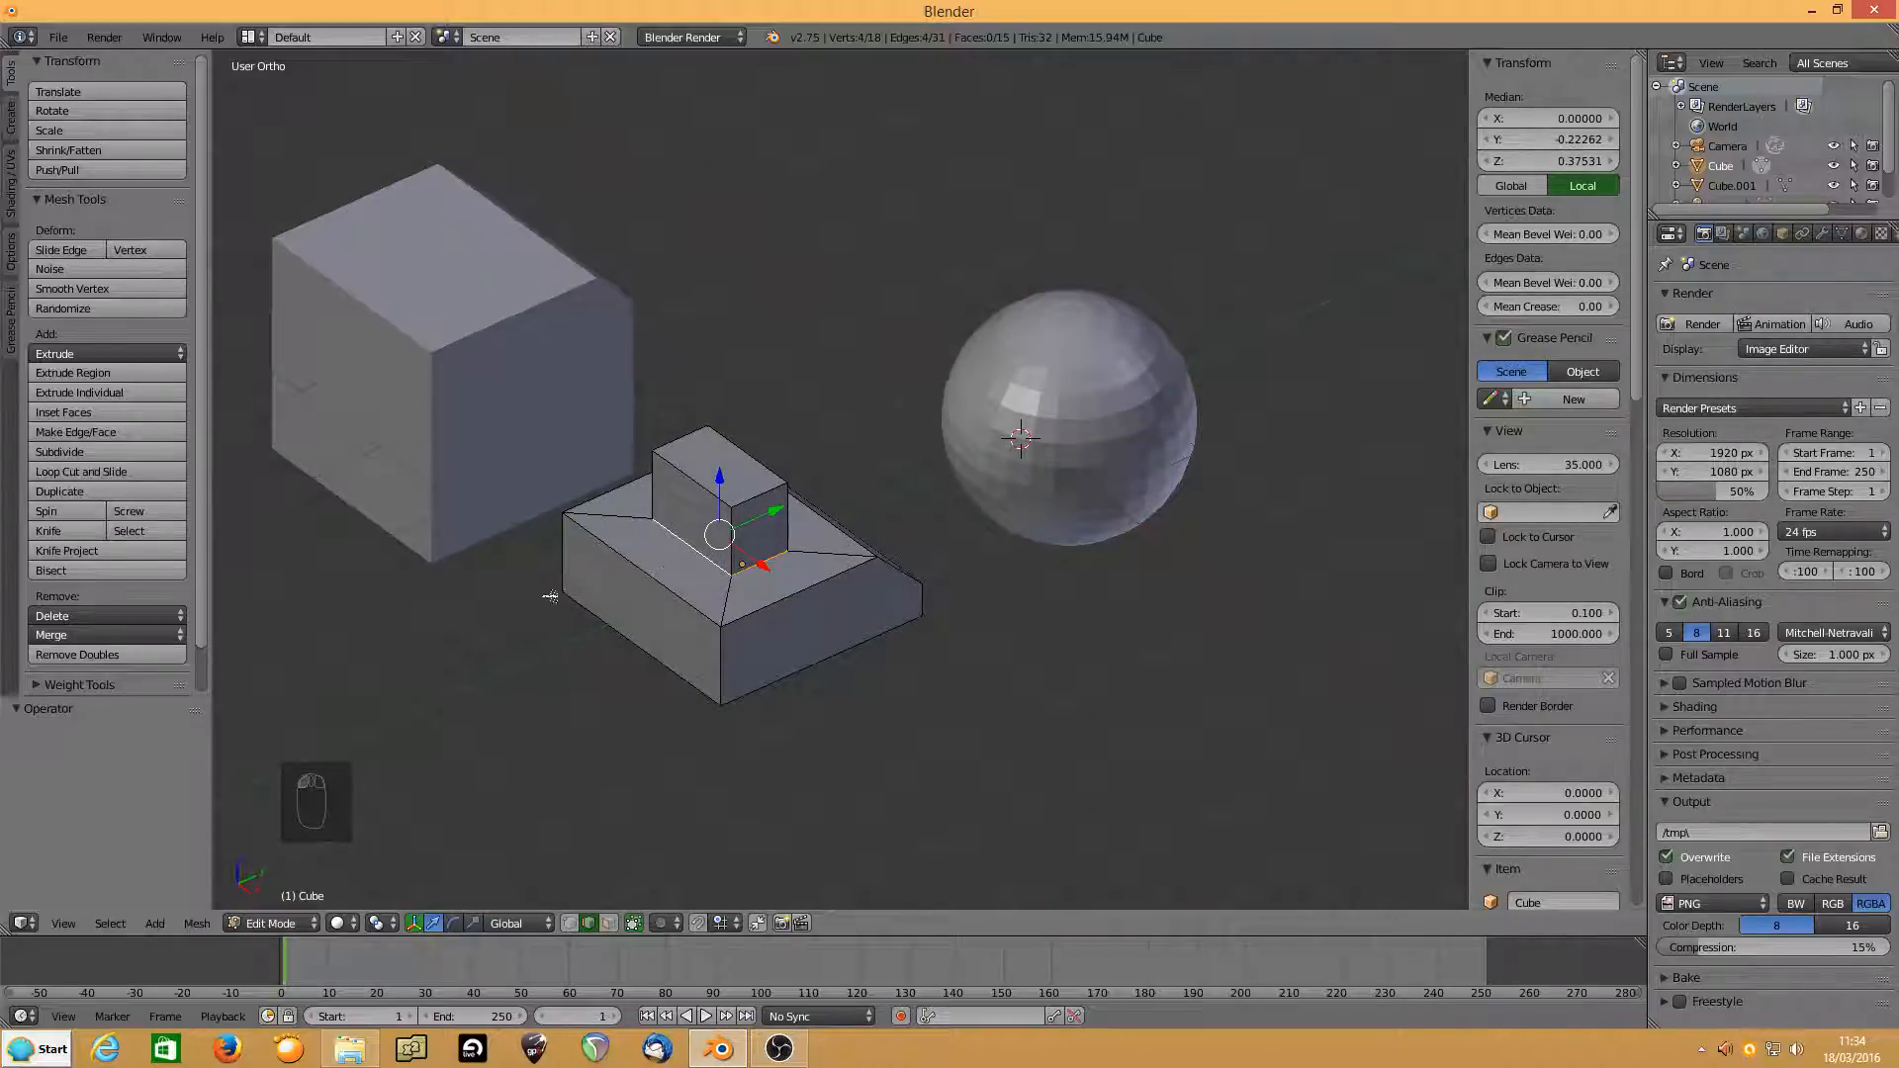
key(ctrl+b)
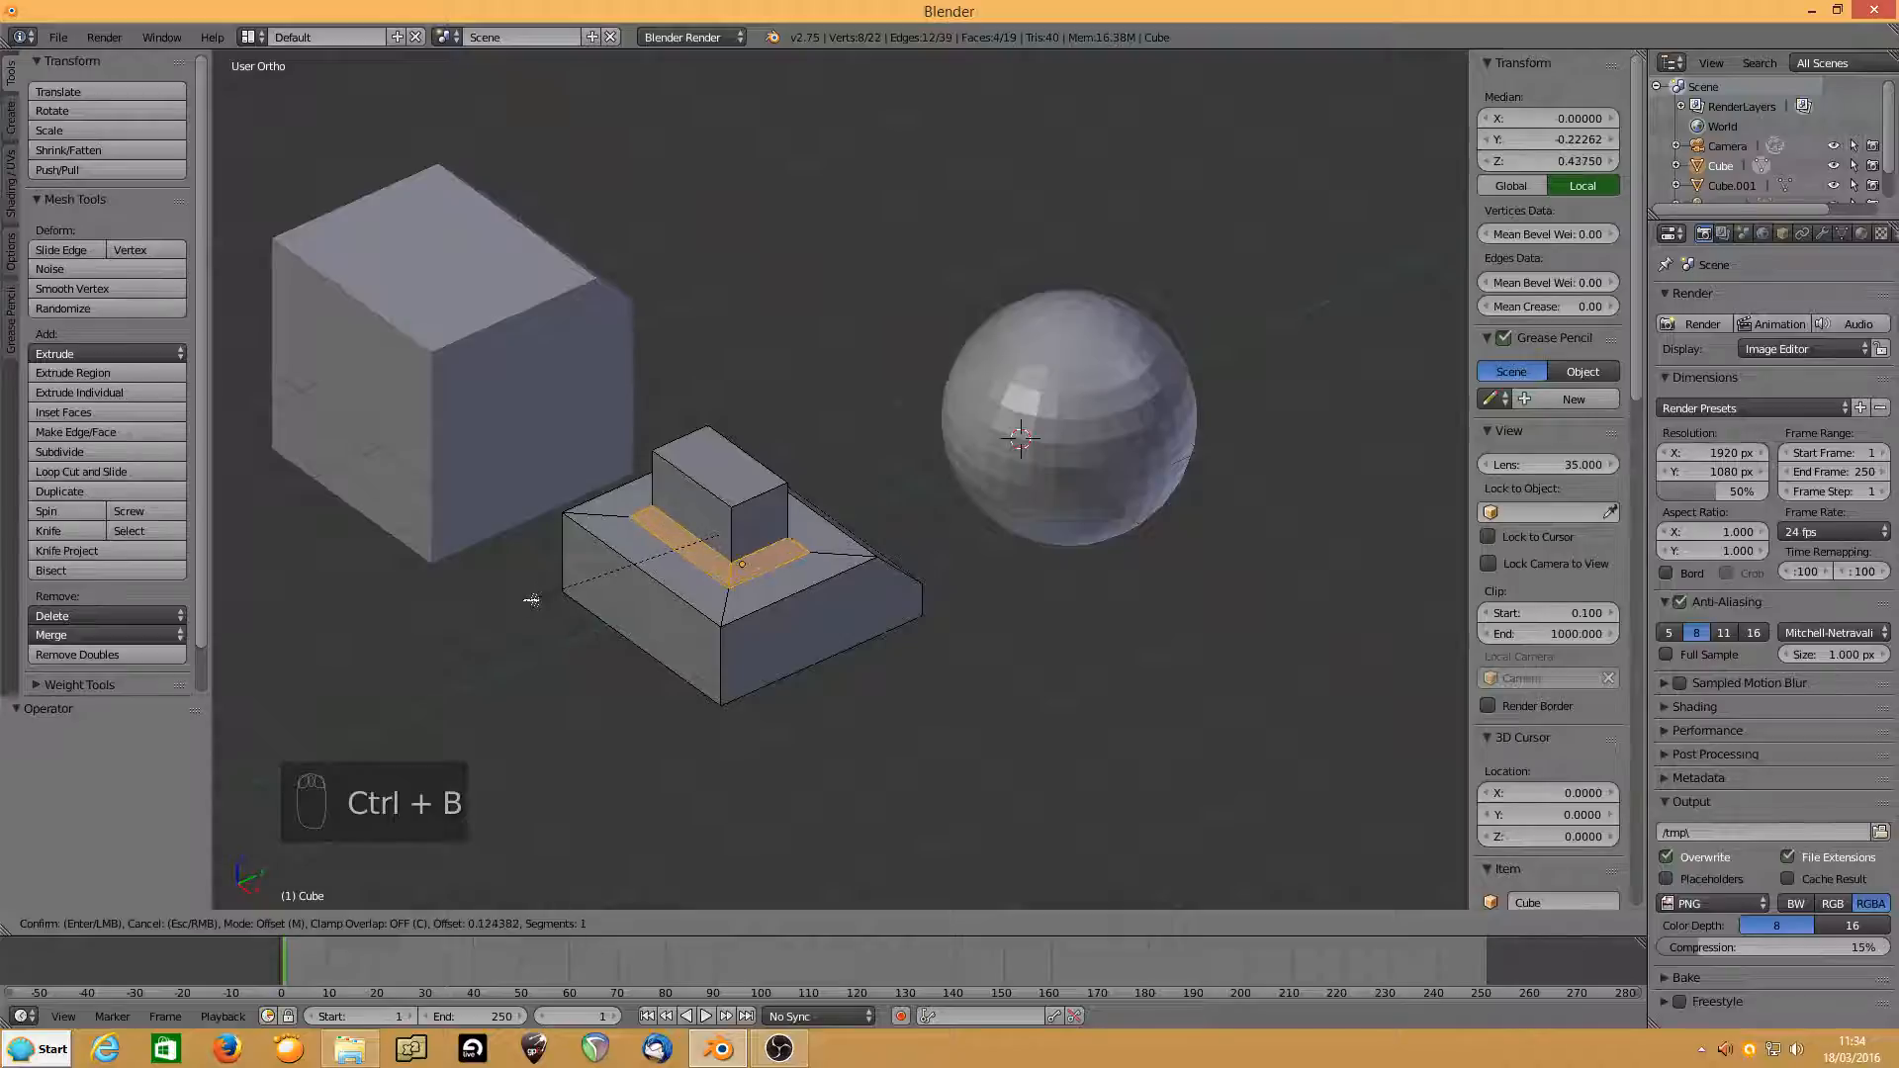
scroll(532, 599, up, 1)
click(532, 599)
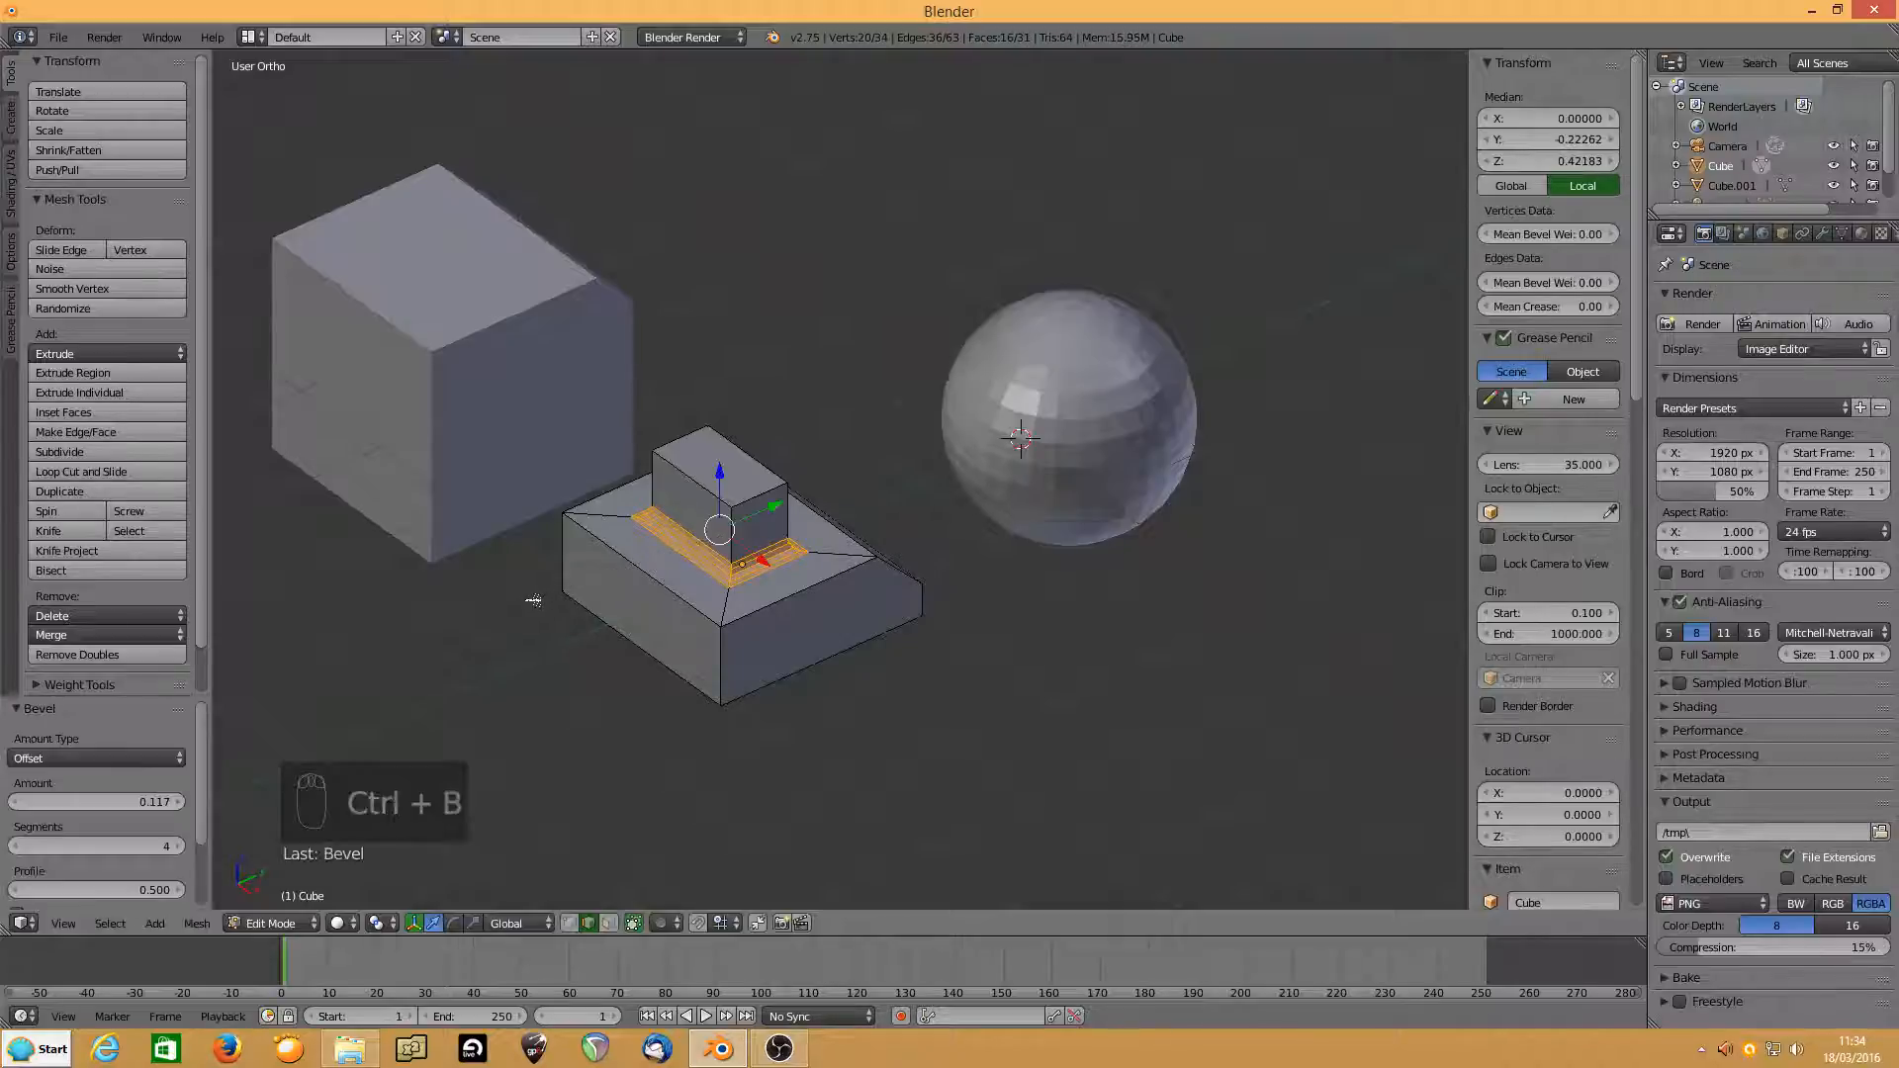
Select the edge loop around the base slab's upper rim and bevel it by about 0.321 with four segments.
middle_drag(878, 611, 732, 591)
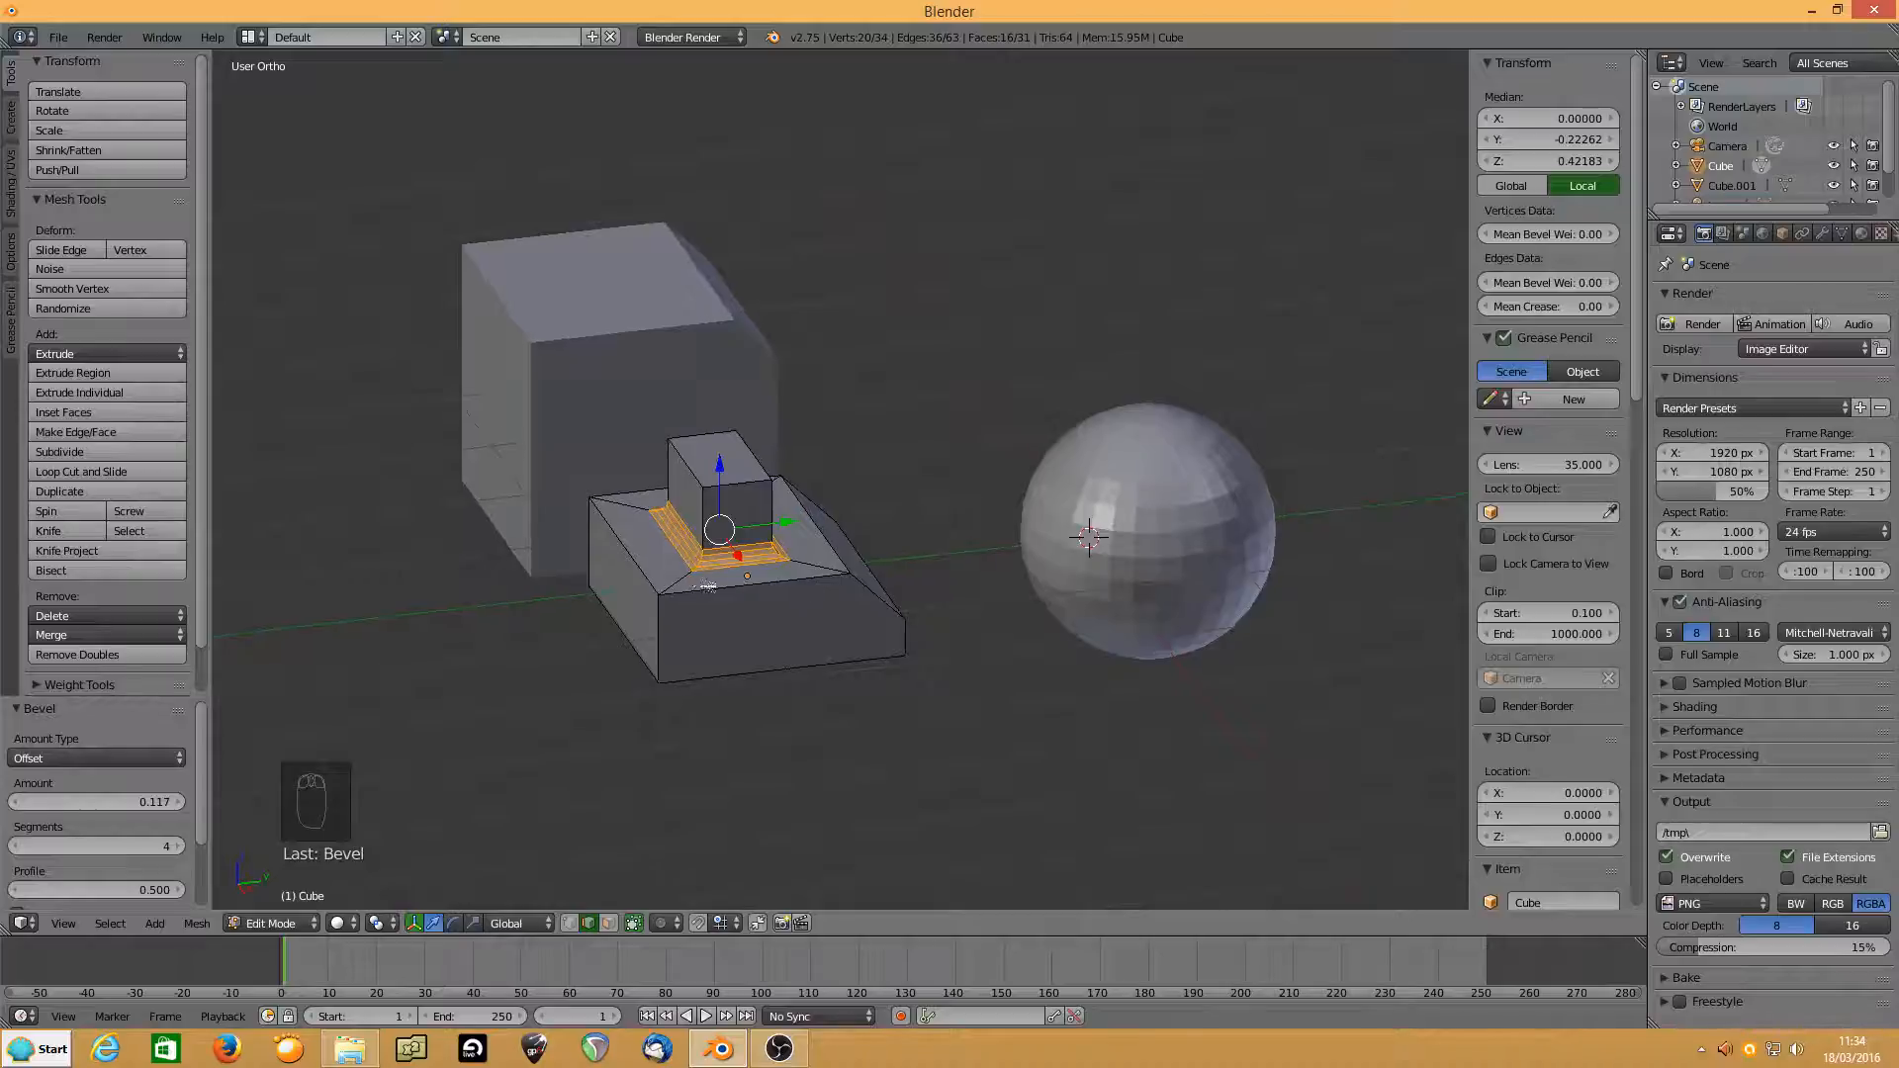
alt+right_click(726, 584)
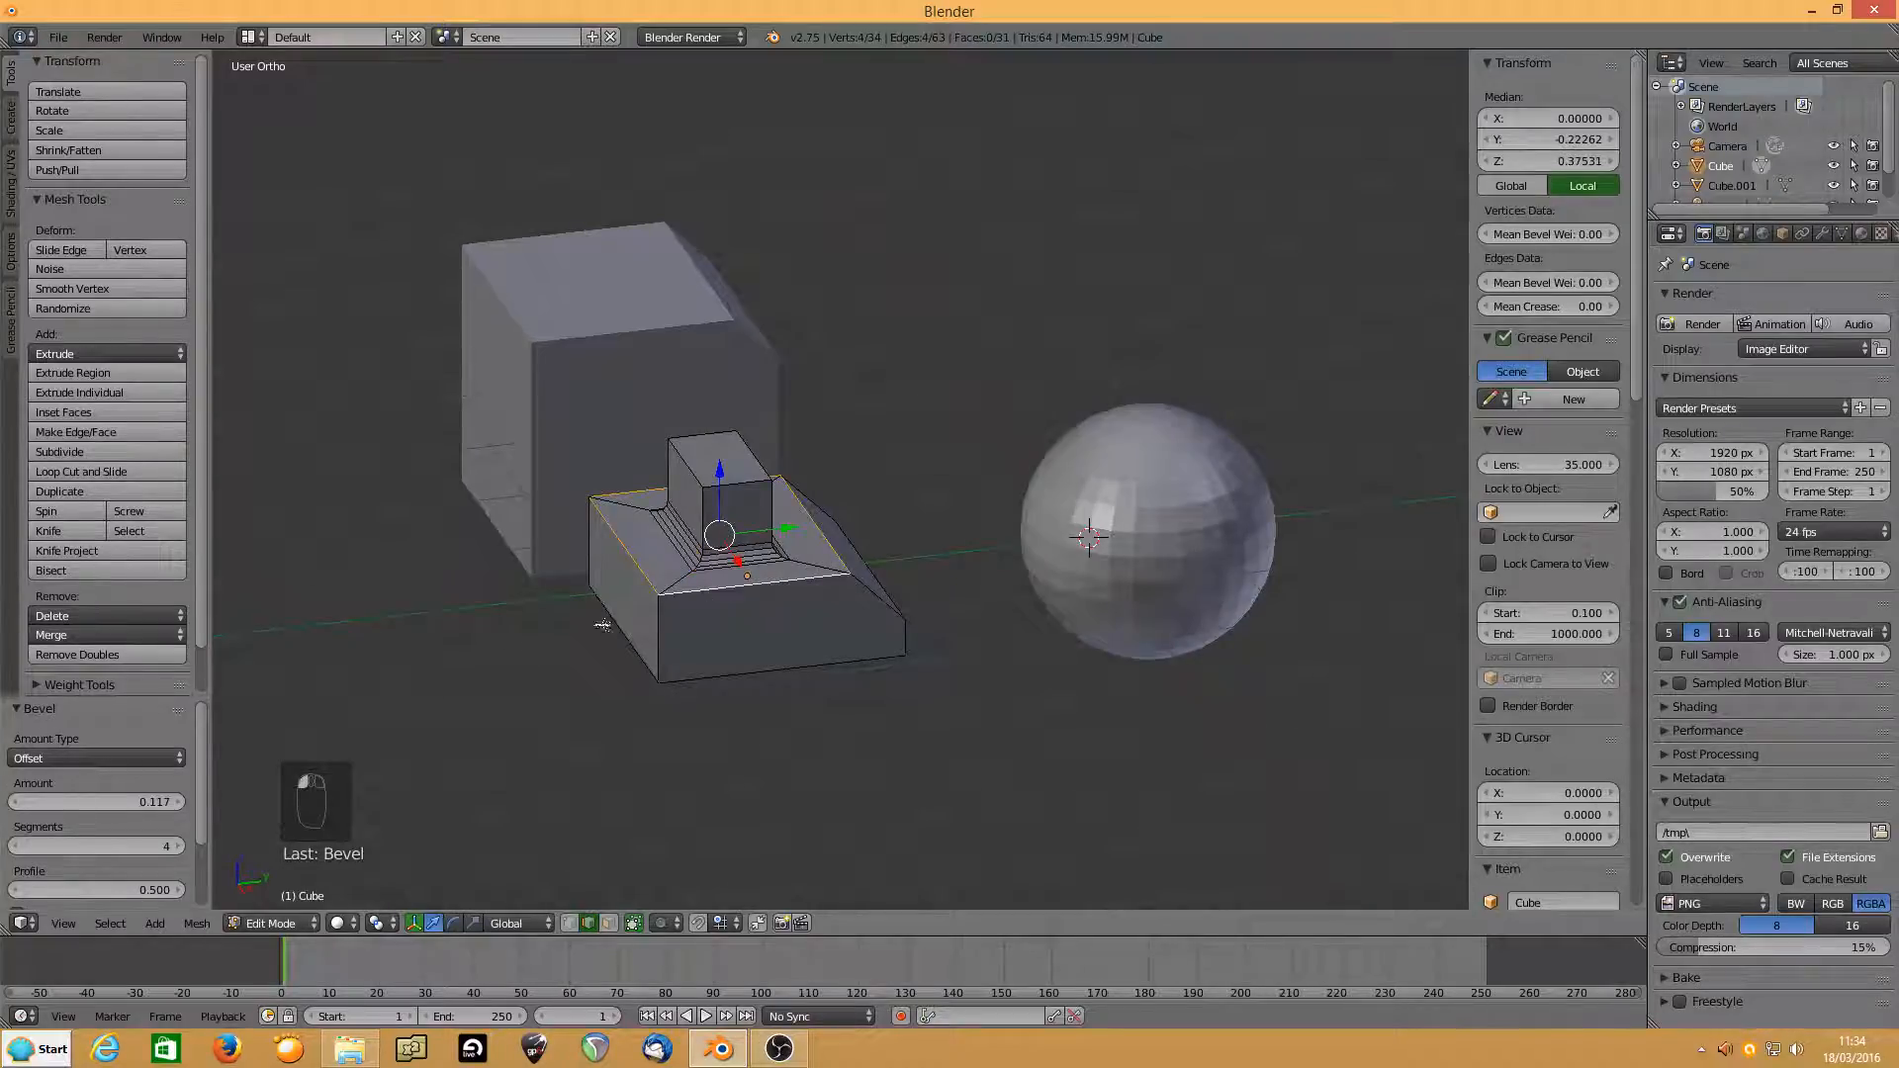
key(ctrl+b)
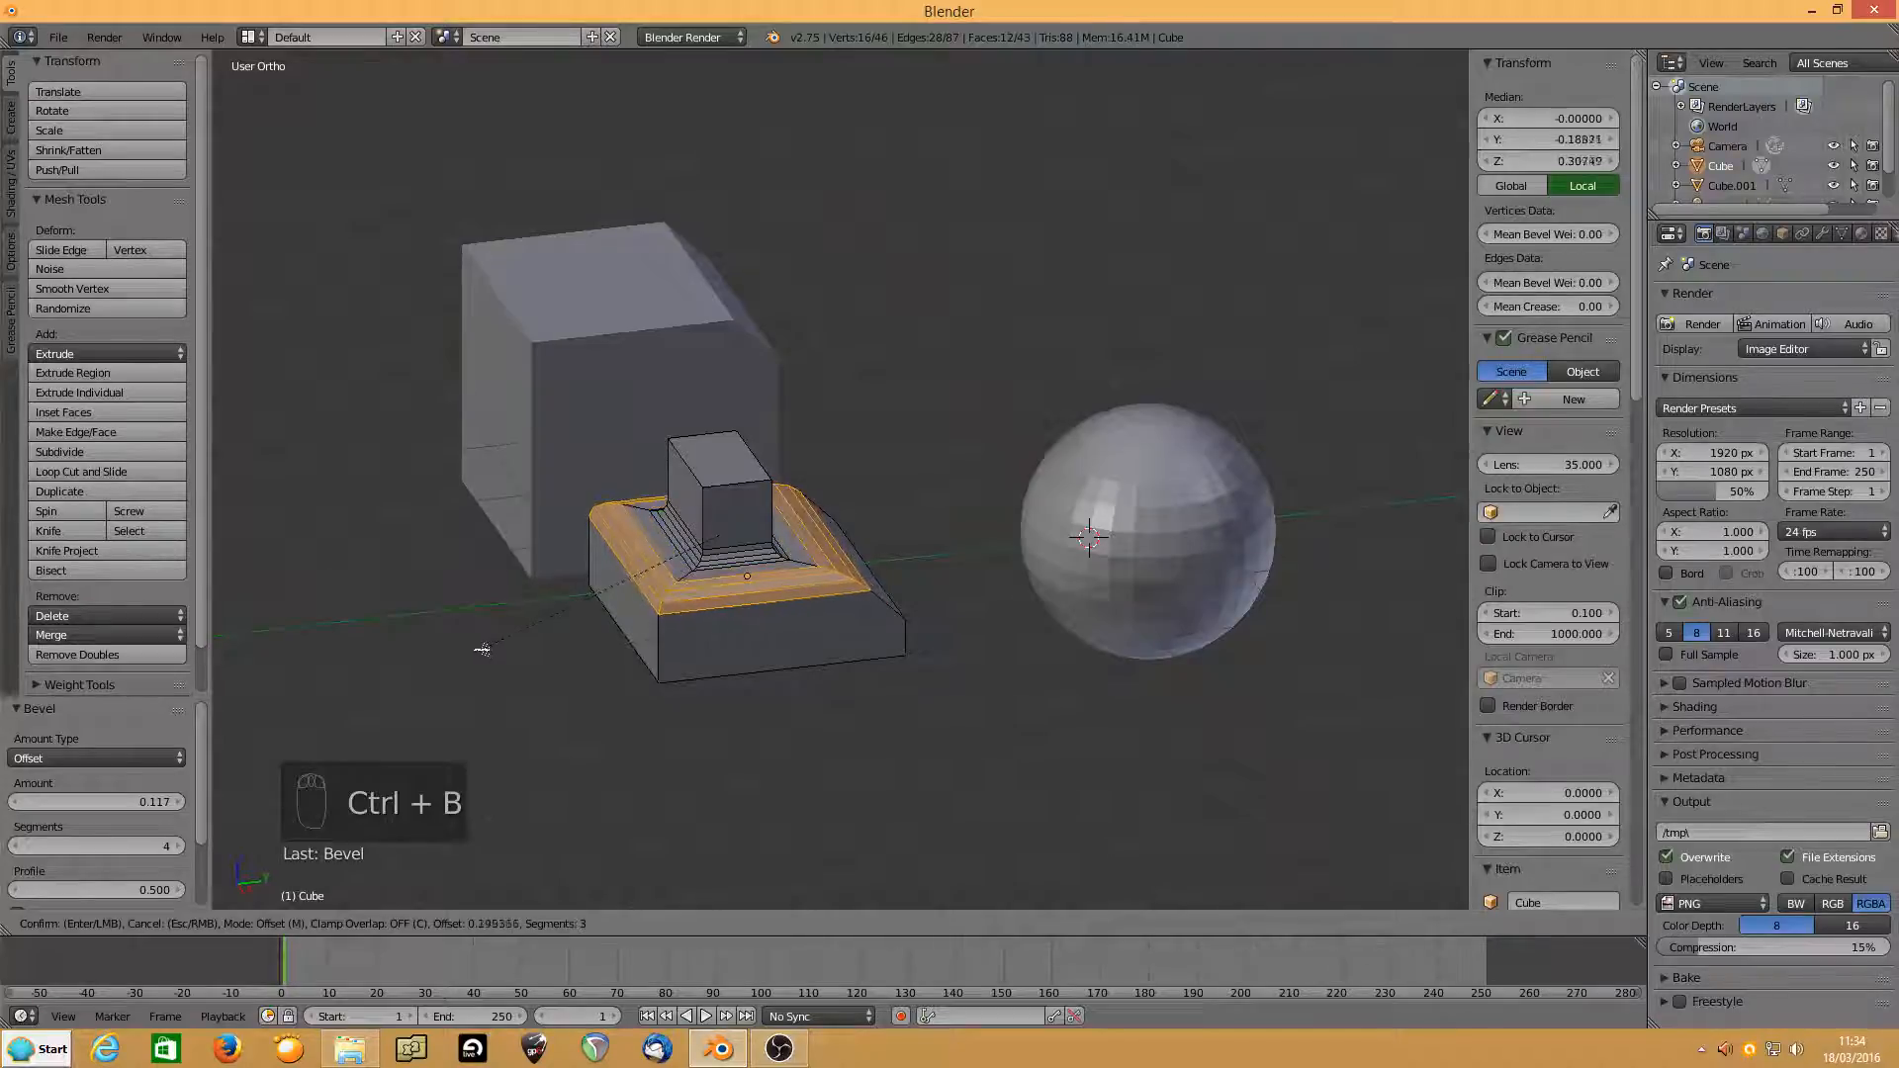
click(468, 653)
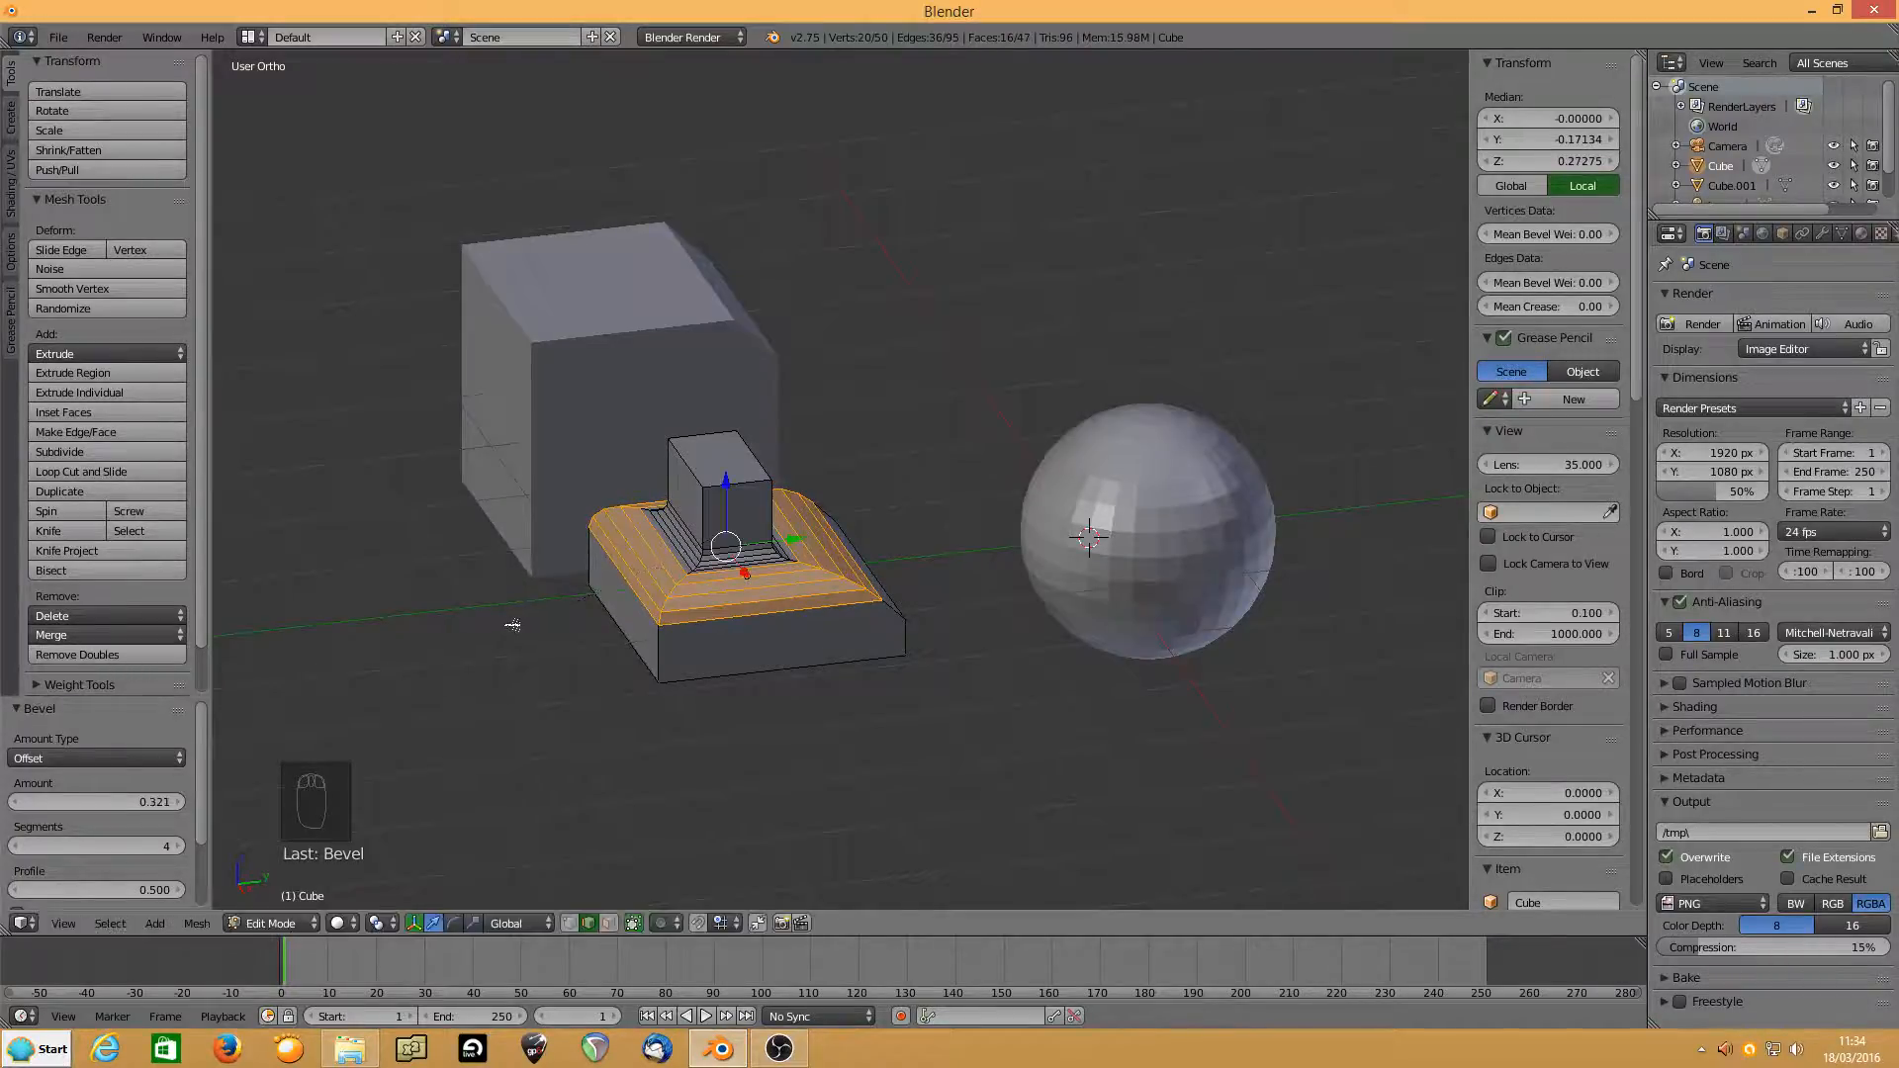
Return to Object Mode and apply smooth shading to the edited cube.
middle_drag(683, 475, 564, 521)
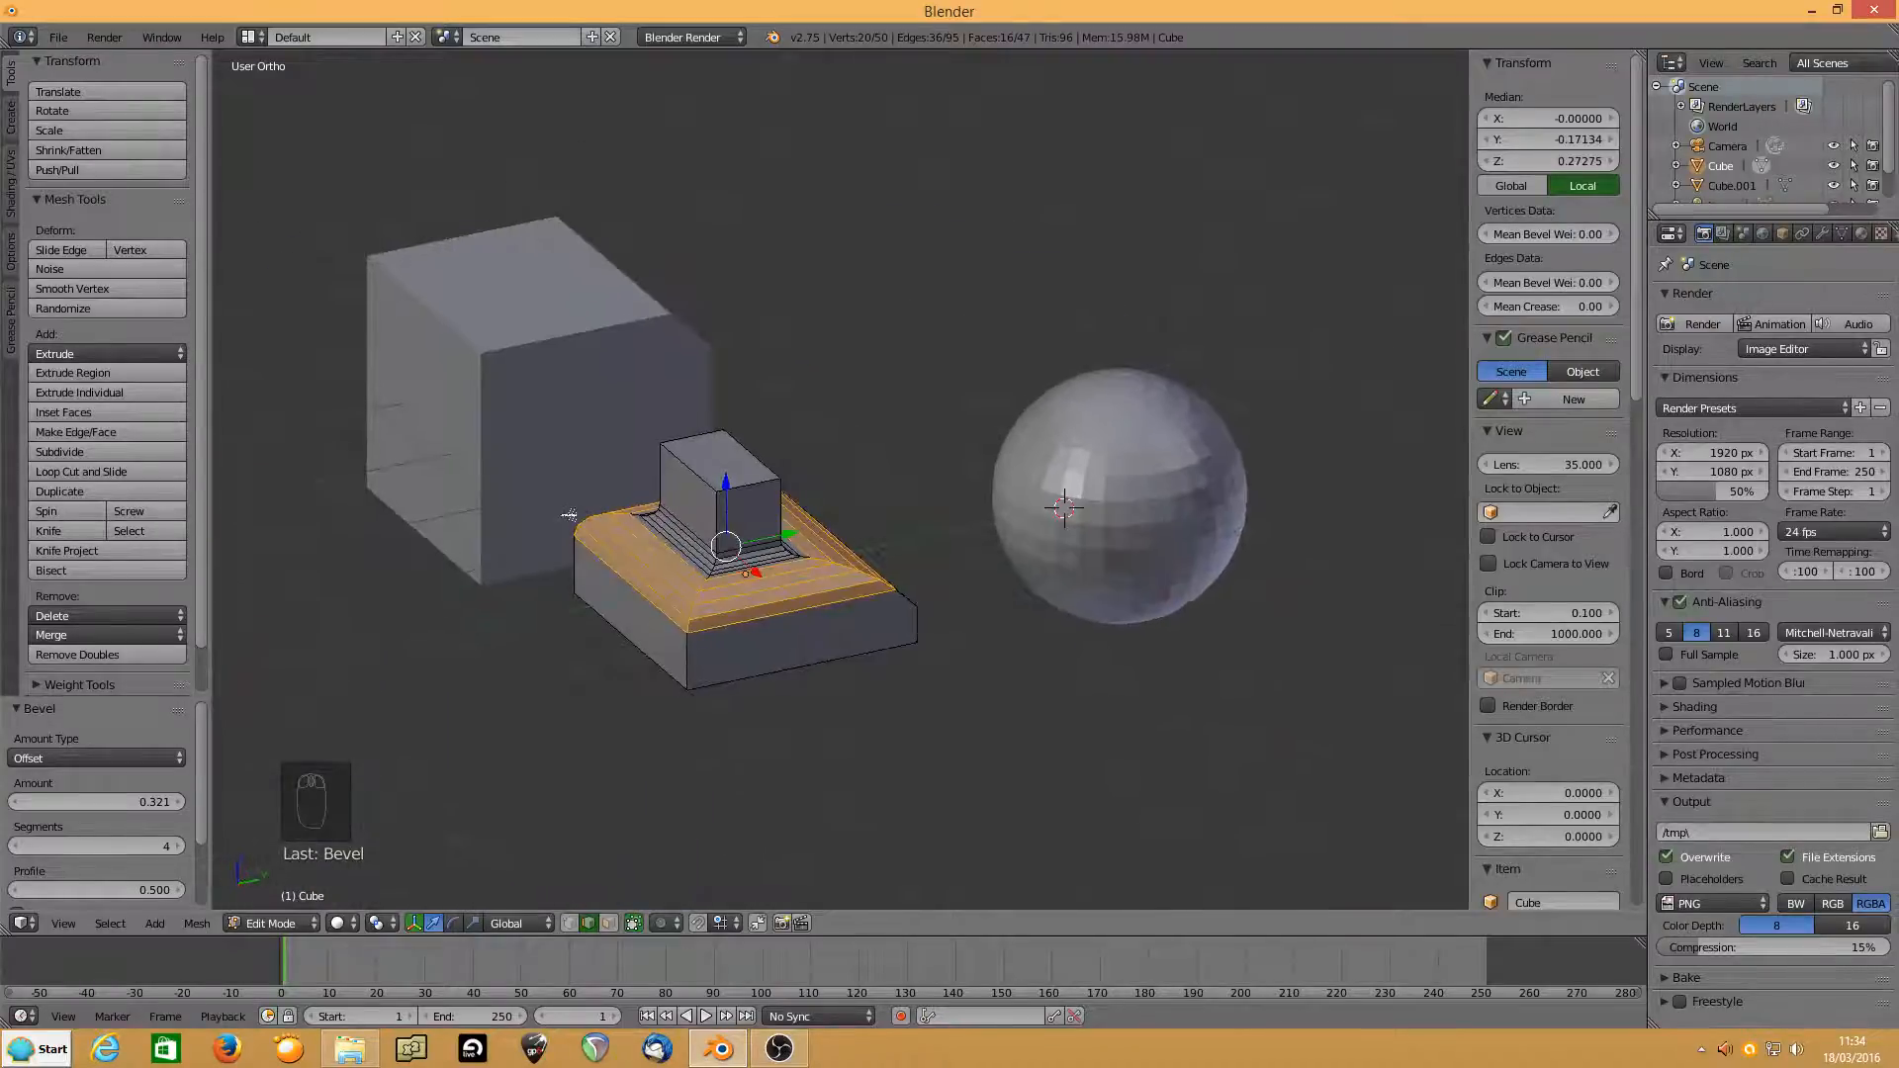
key(Tab)
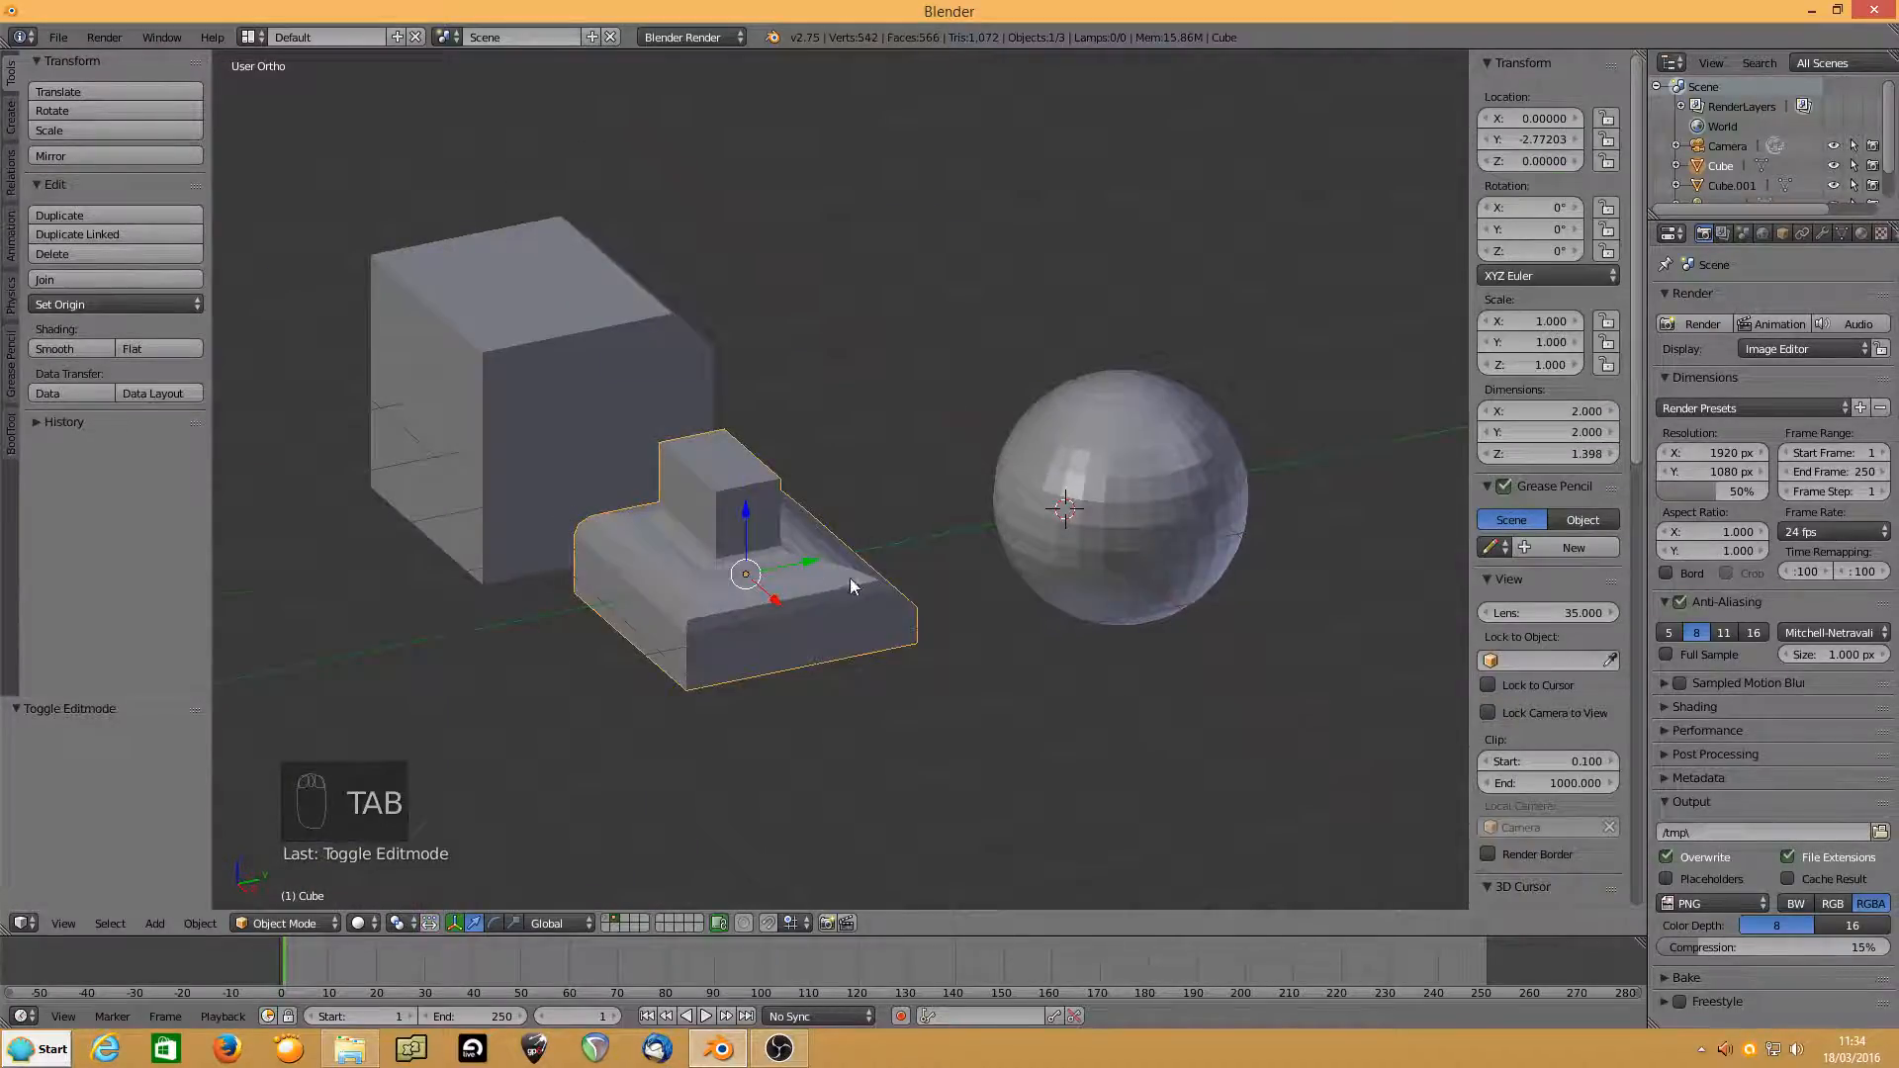
middle_drag(851, 578, 627, 619)
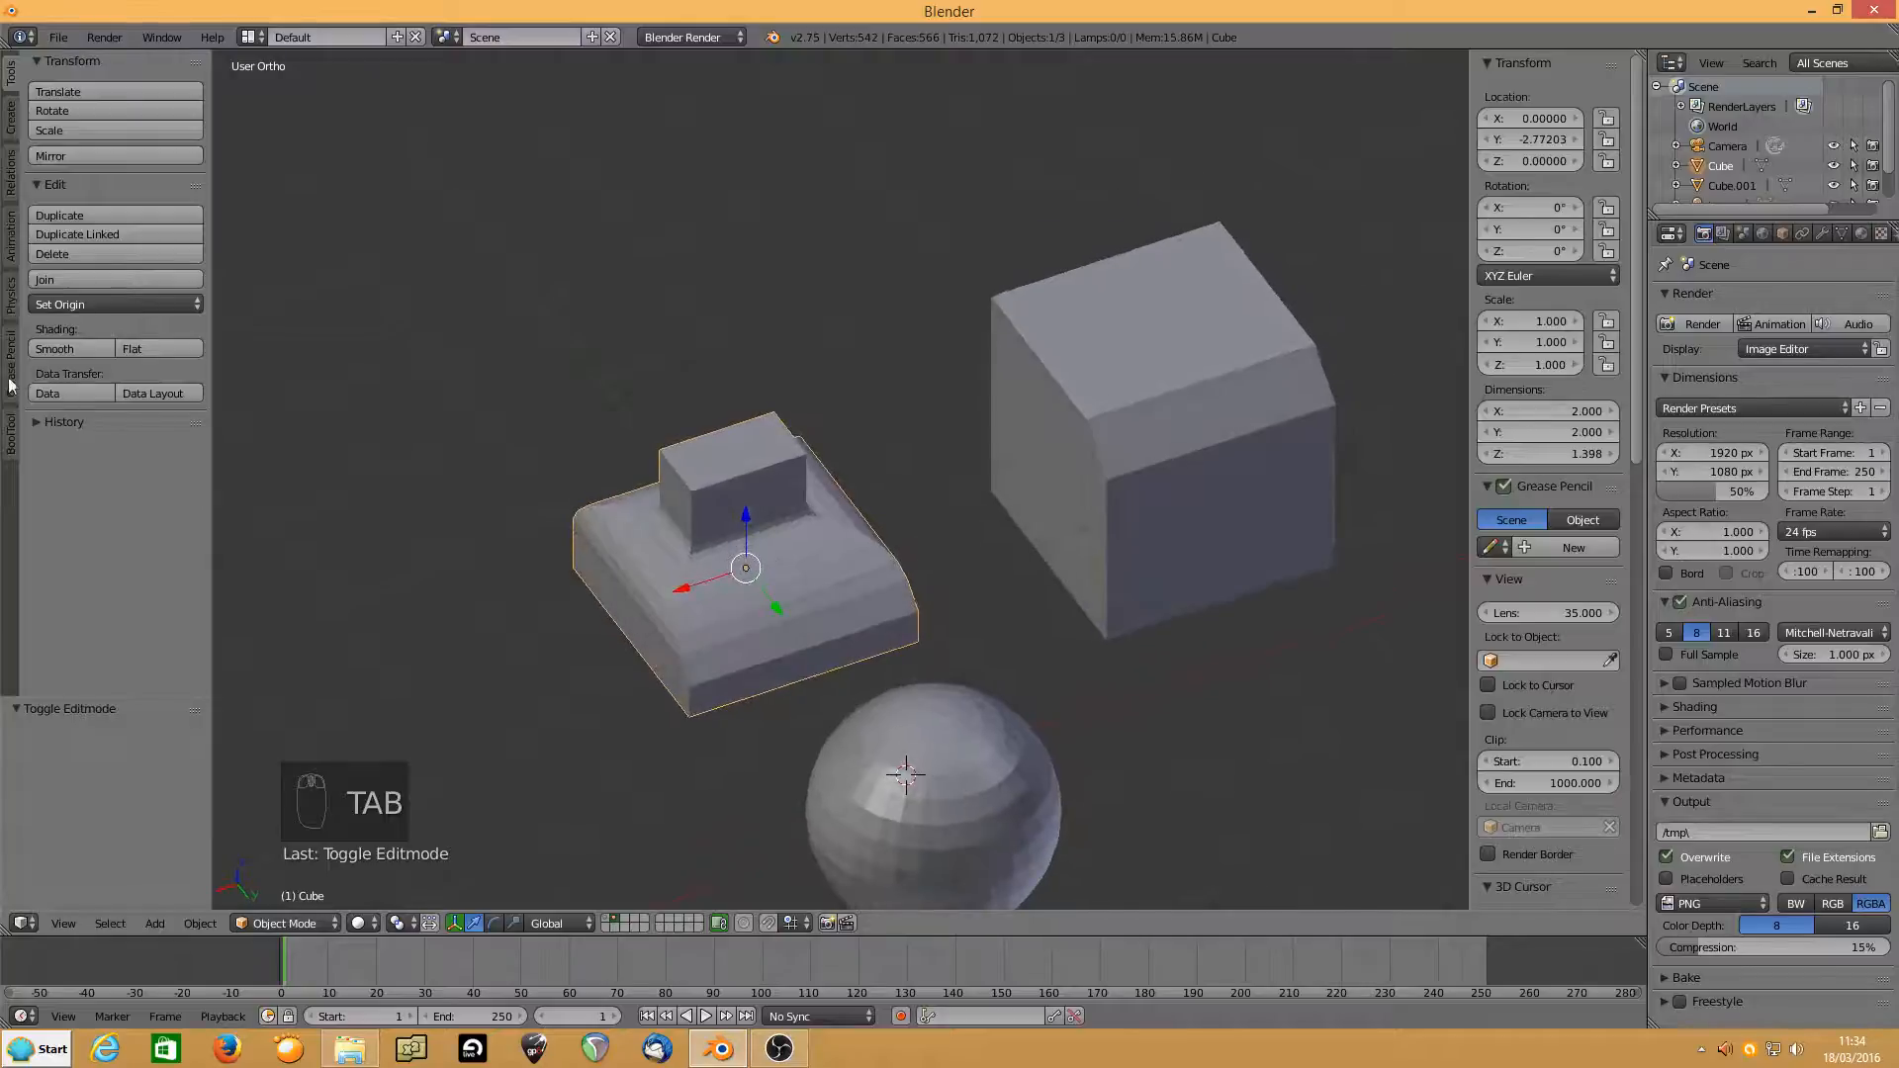
click(51, 350)
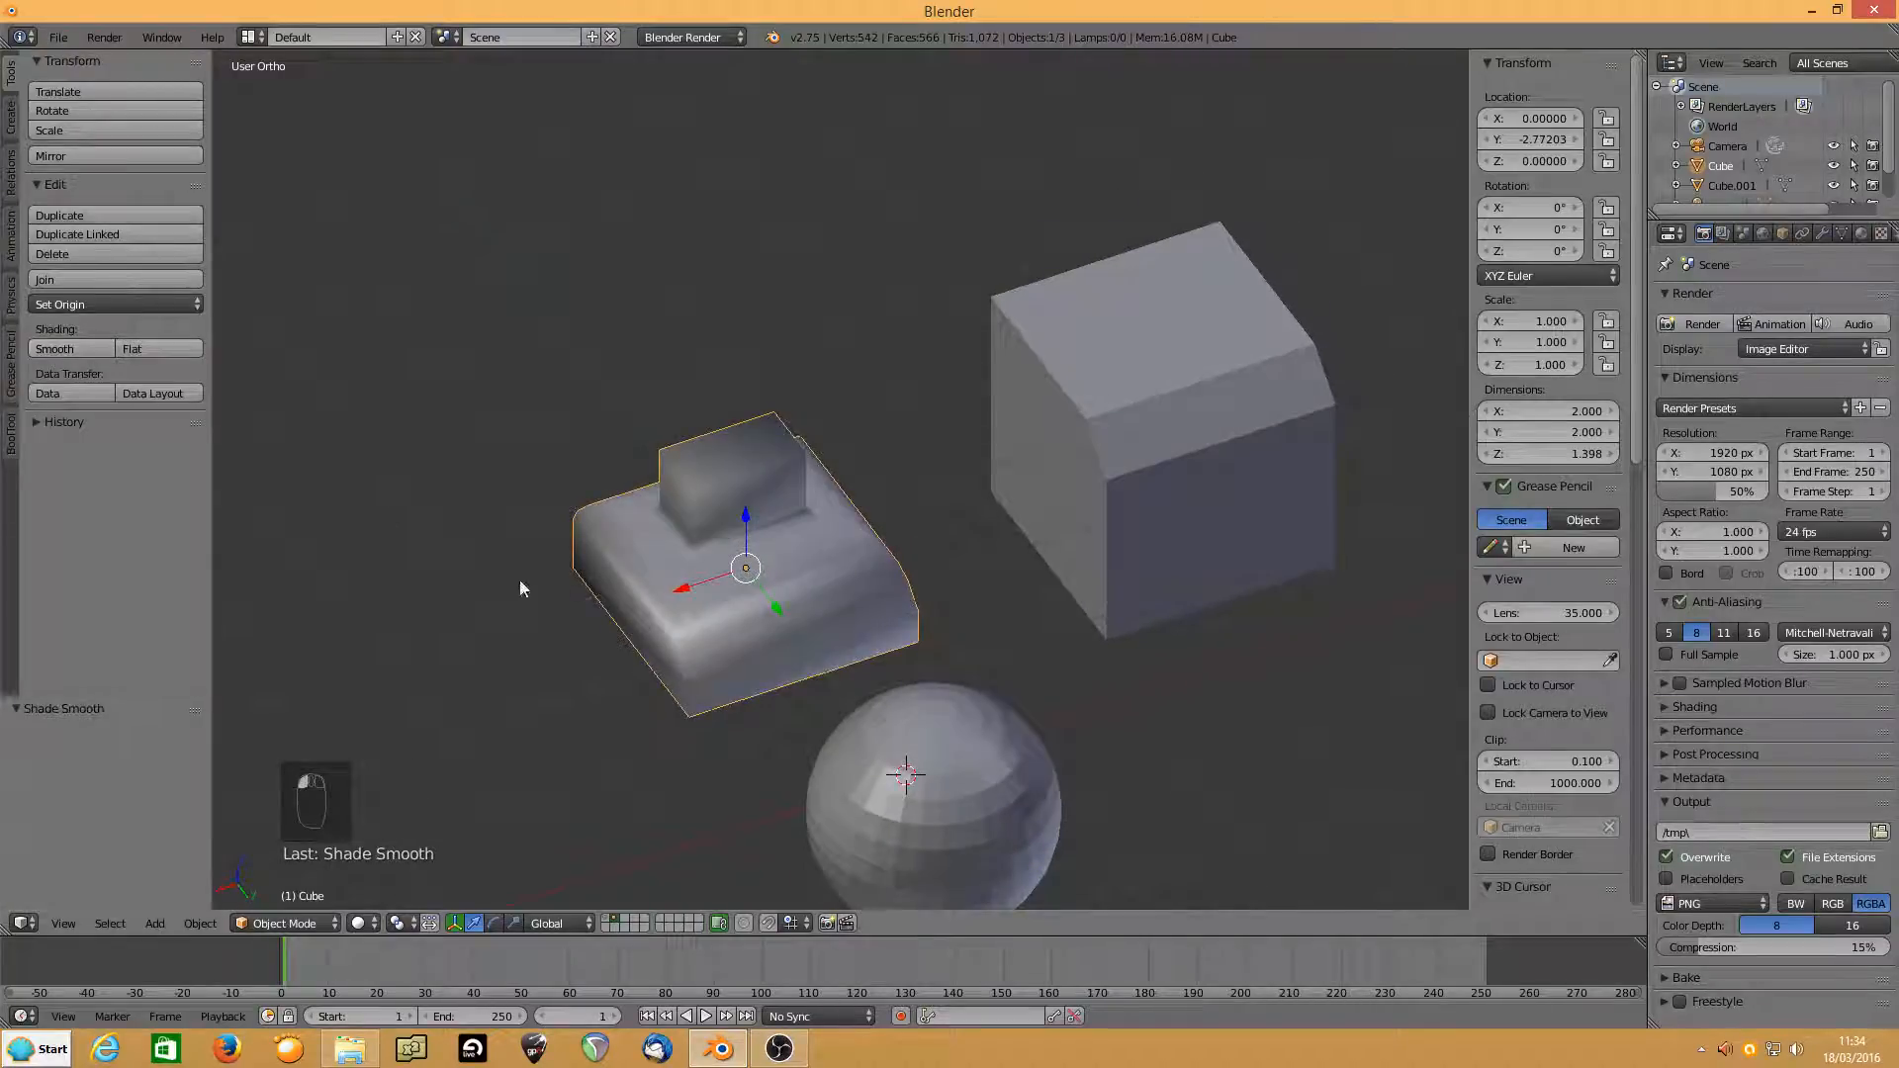
middle_drag(519, 580, 633, 554)
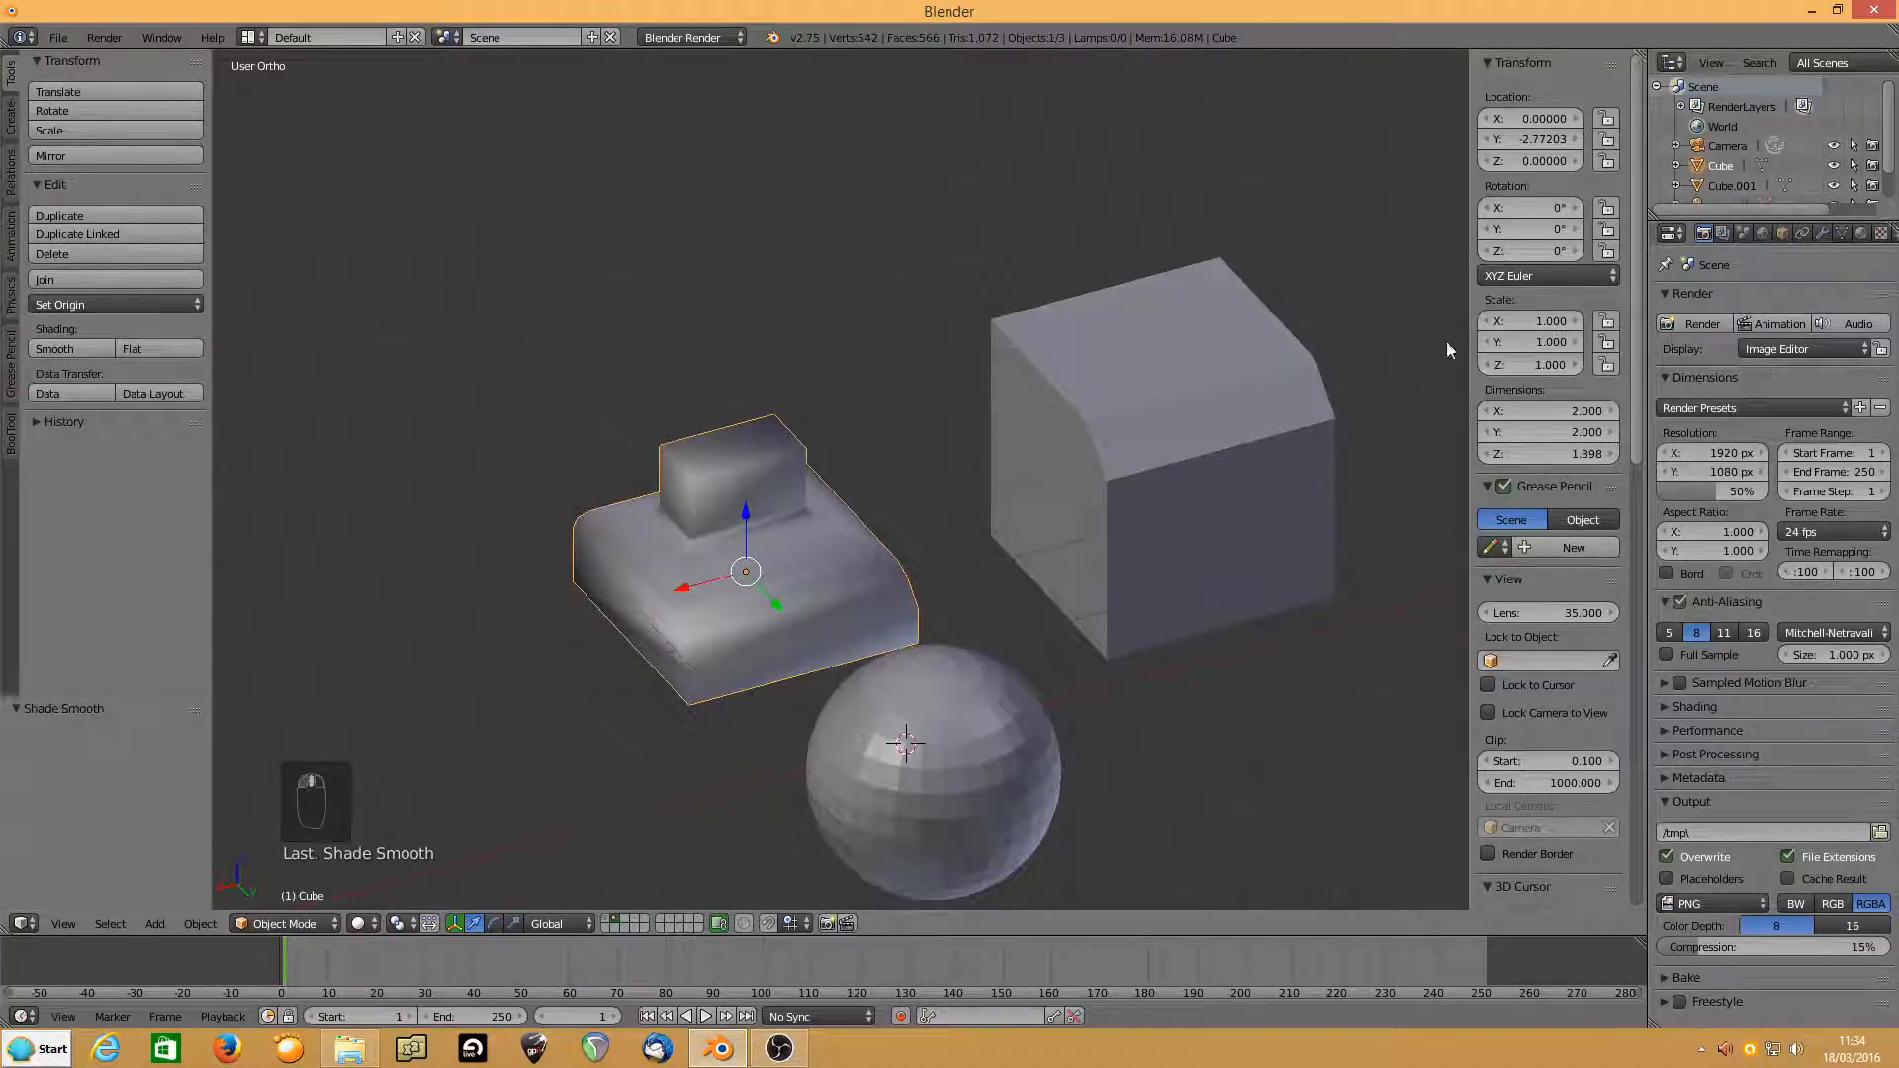
Enable Auto Smooth in the cube's mesh normals and set its angle to 60°.
click(1842, 235)
click(1668, 360)
click(1684, 382)
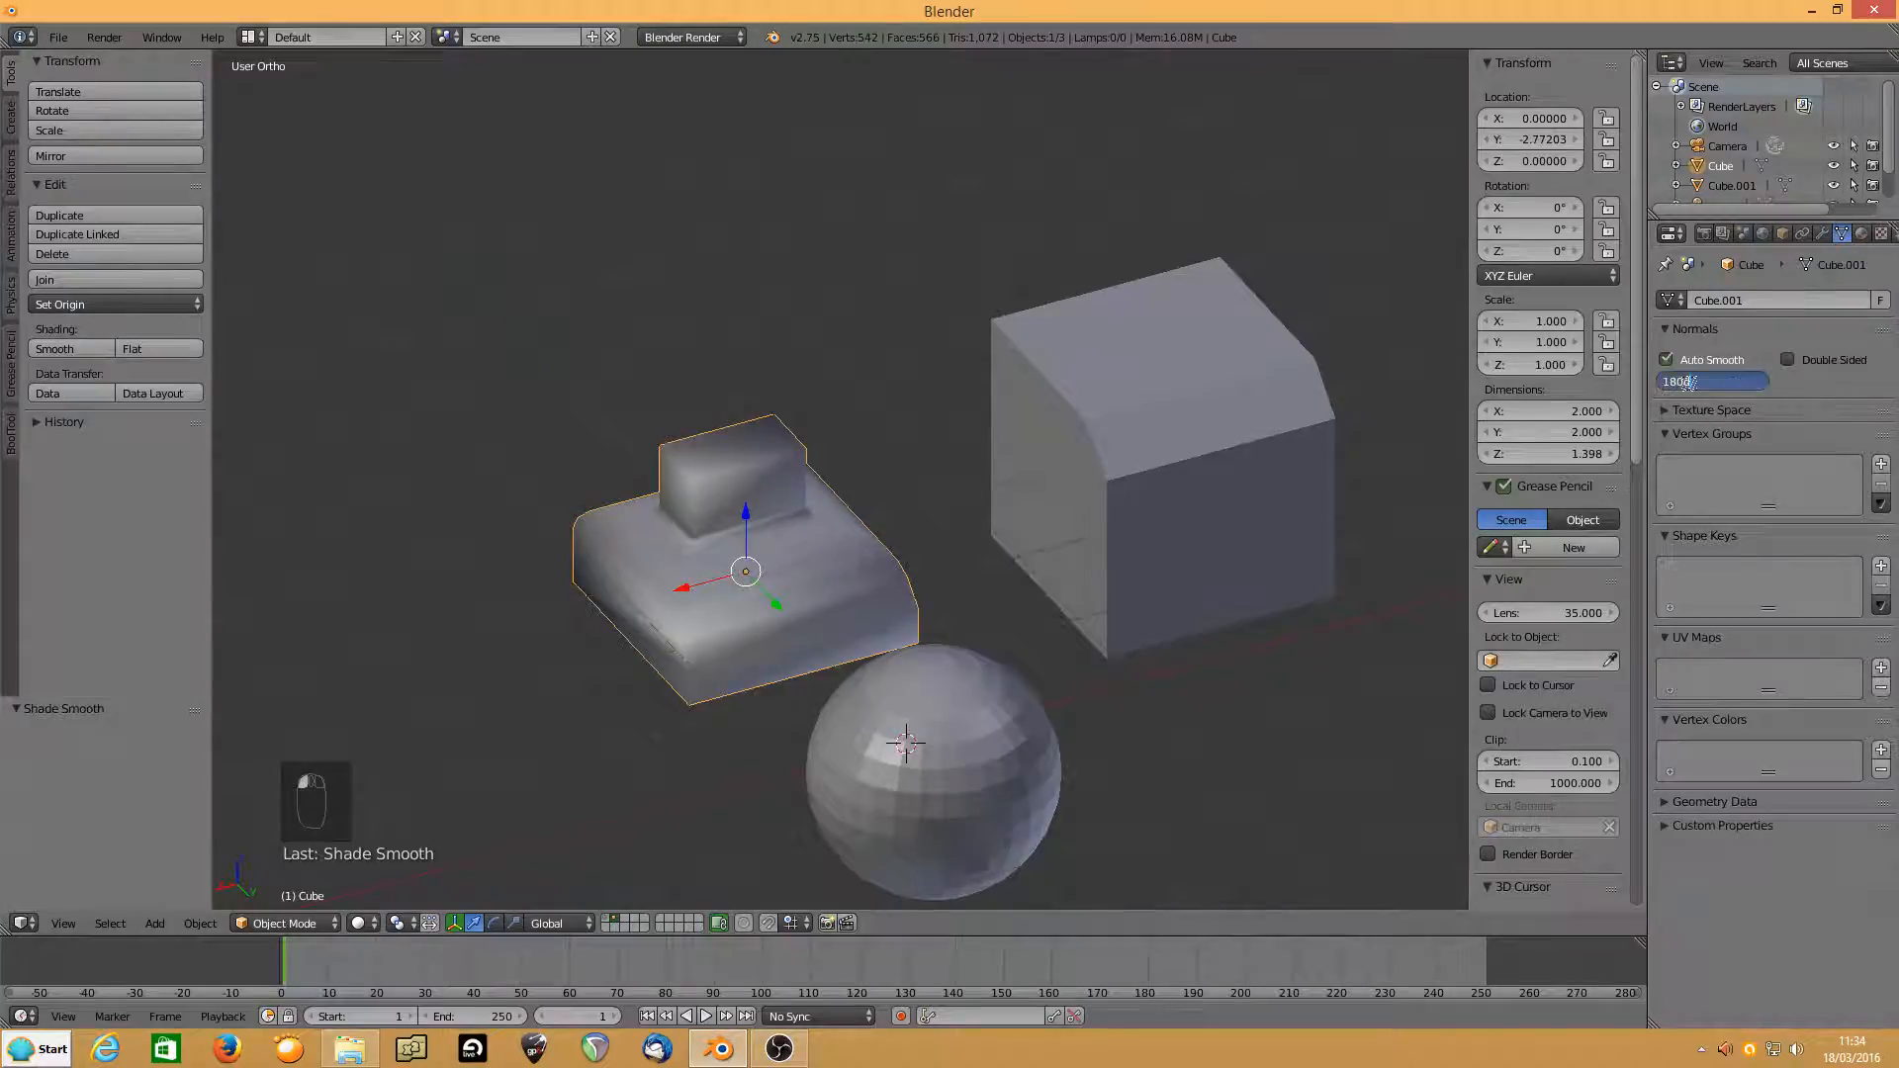
text(60)
key(Return)
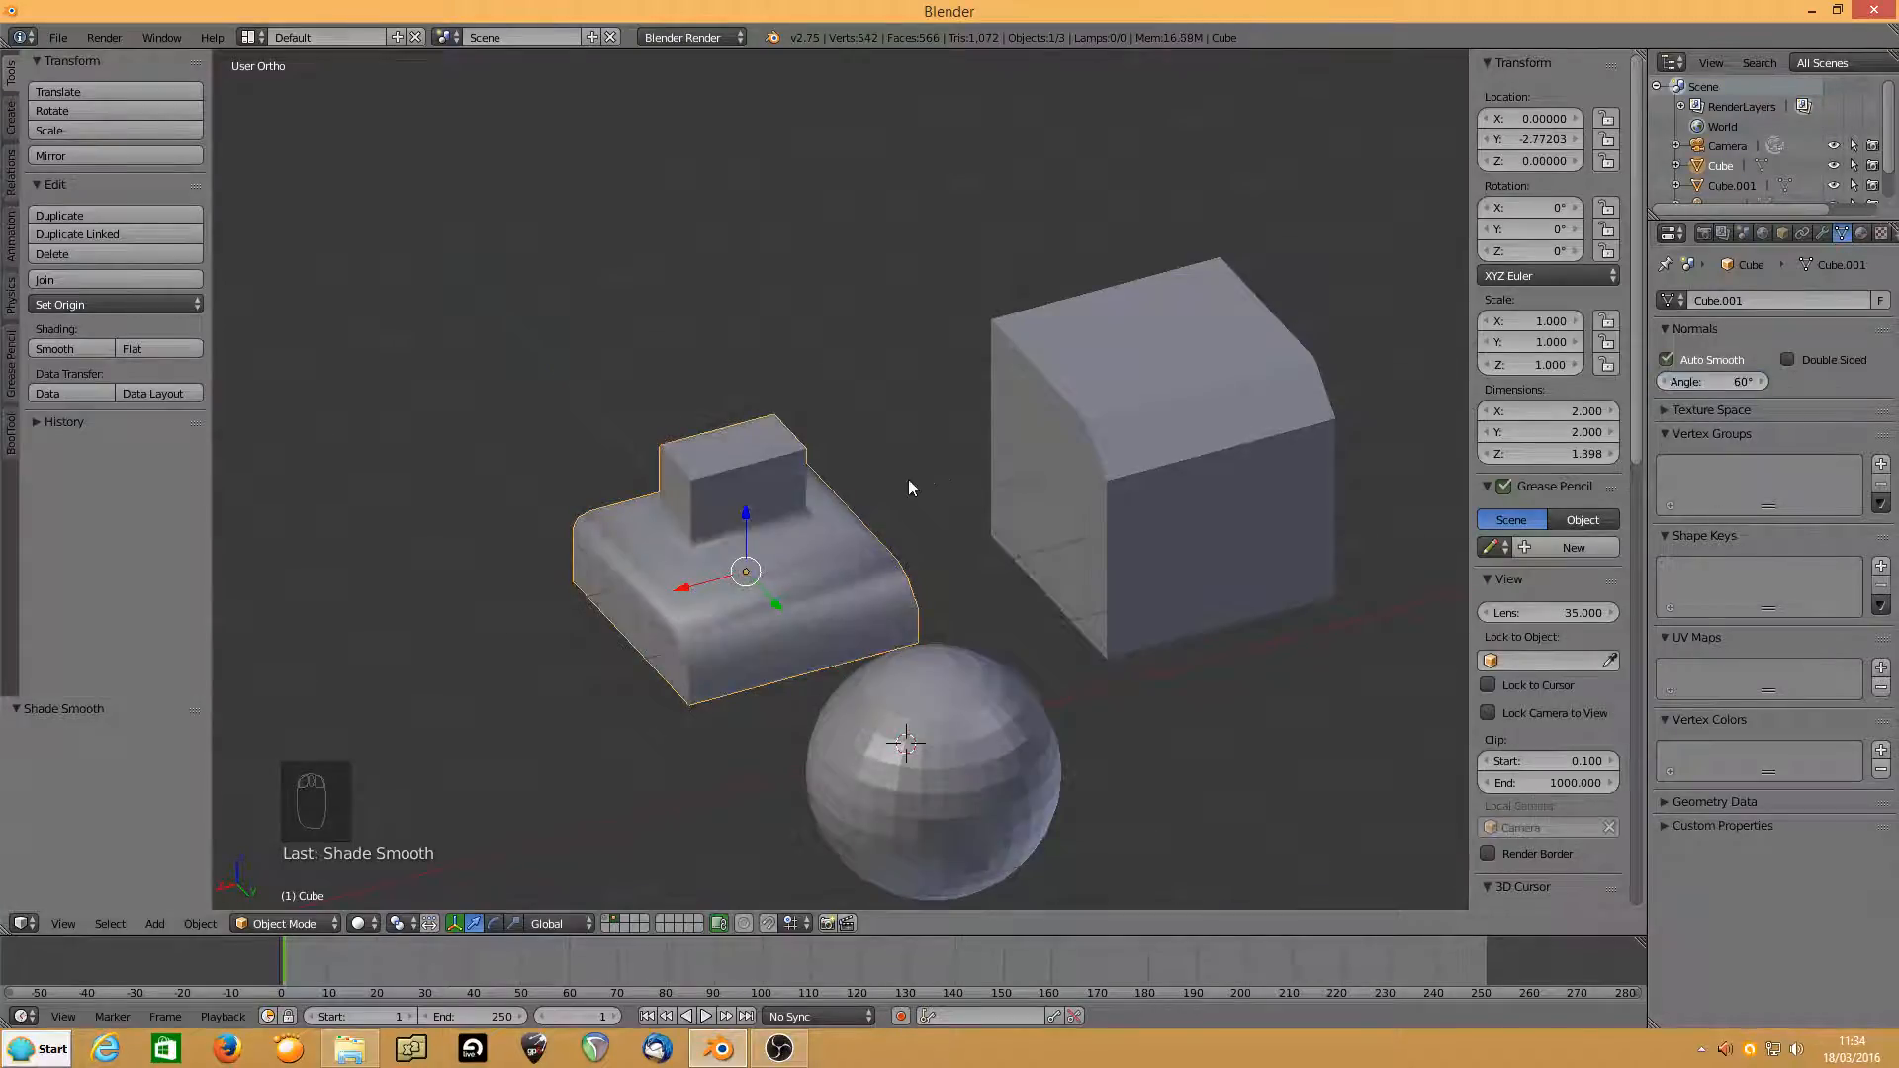
Set the cube's Auto Smooth angle to 40°.
scroll(870, 500, up, 3)
middle_drag(870, 500, 949, 508)
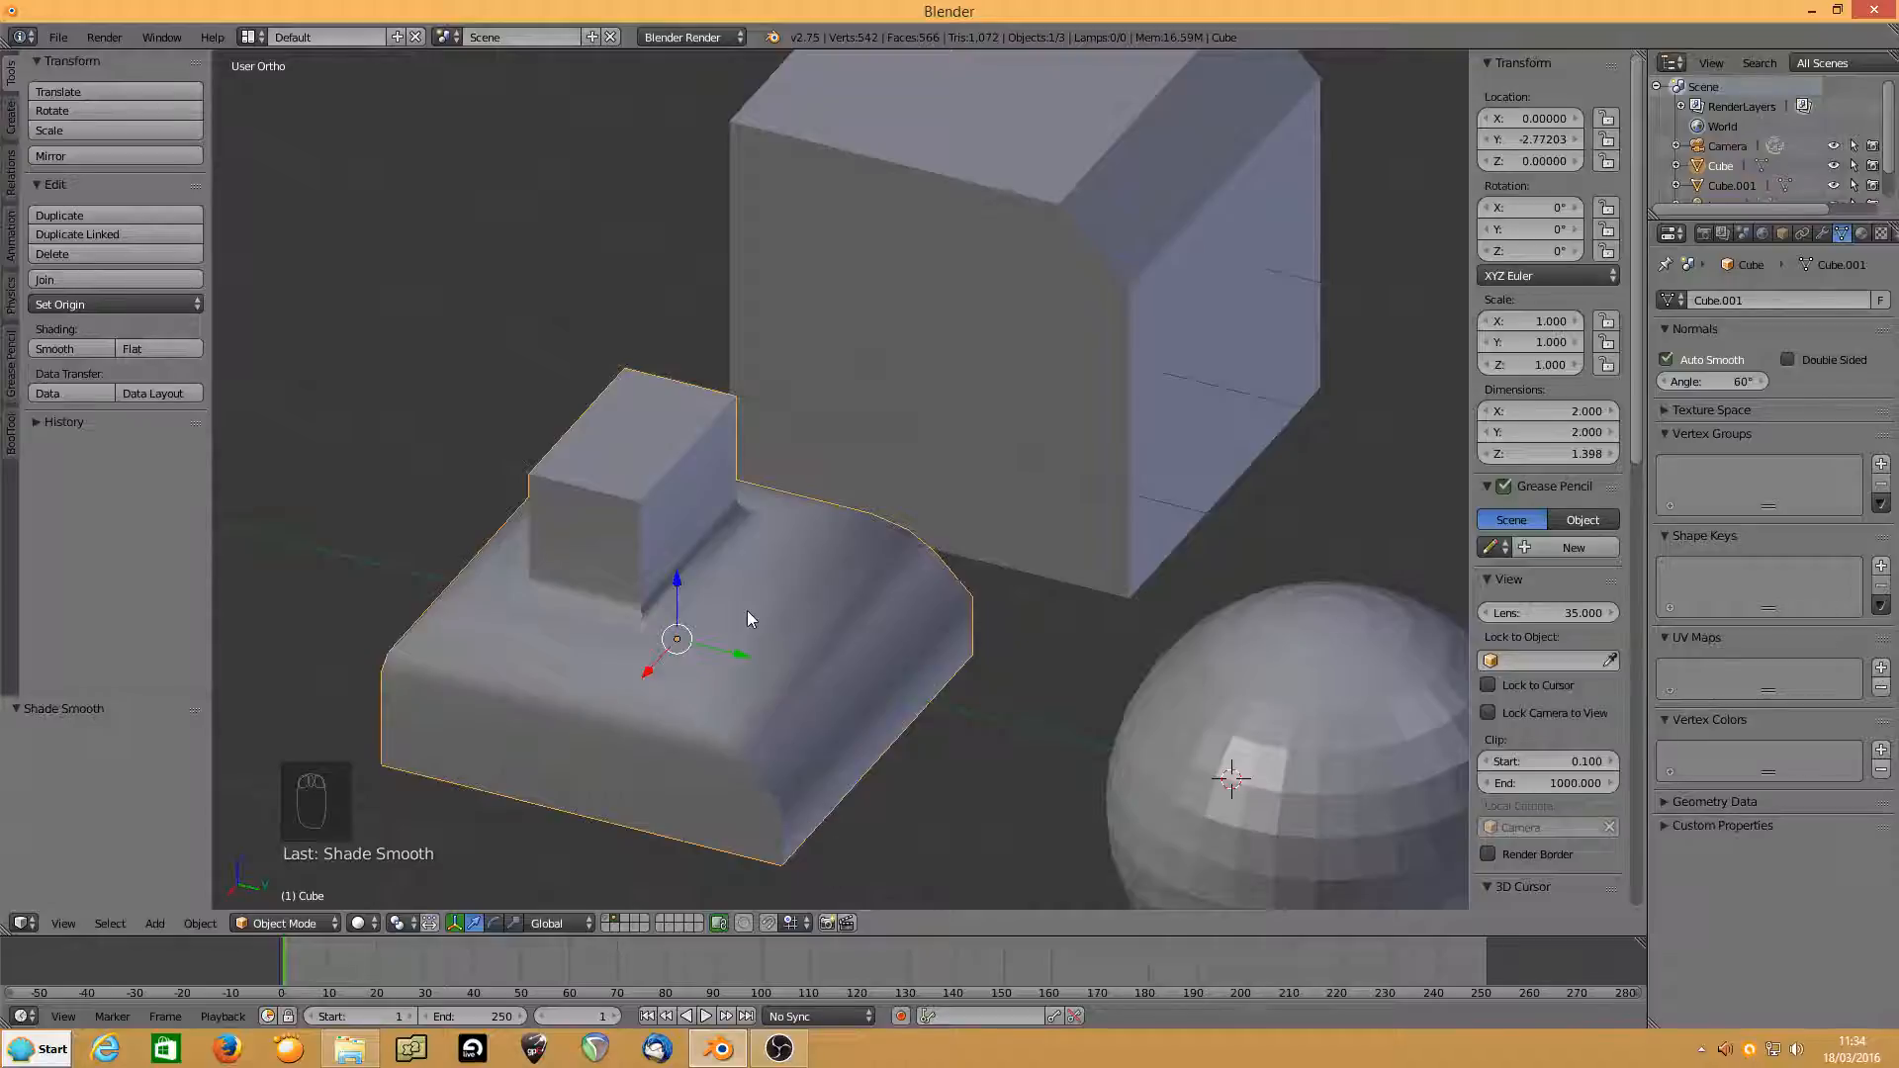
drag(1726, 382, 1671, 382)
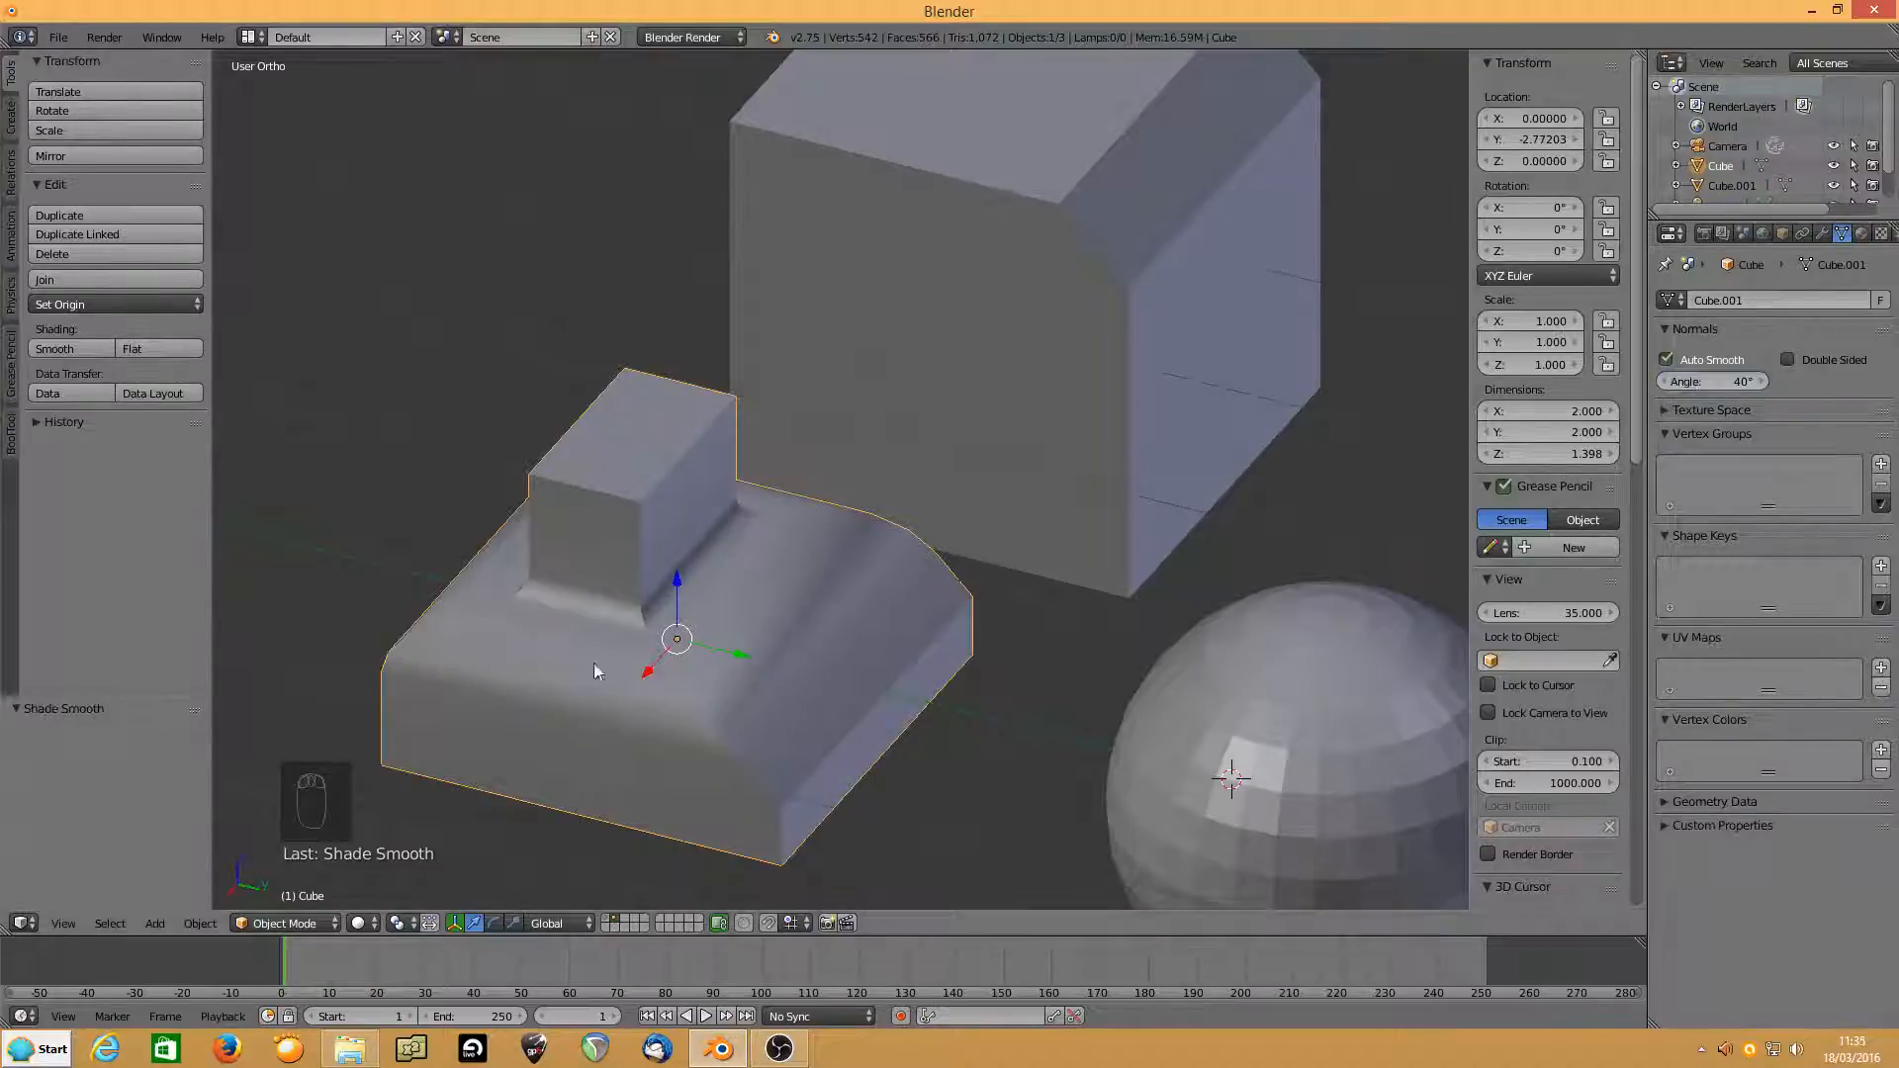
middle_drag(593, 663, 565, 623)
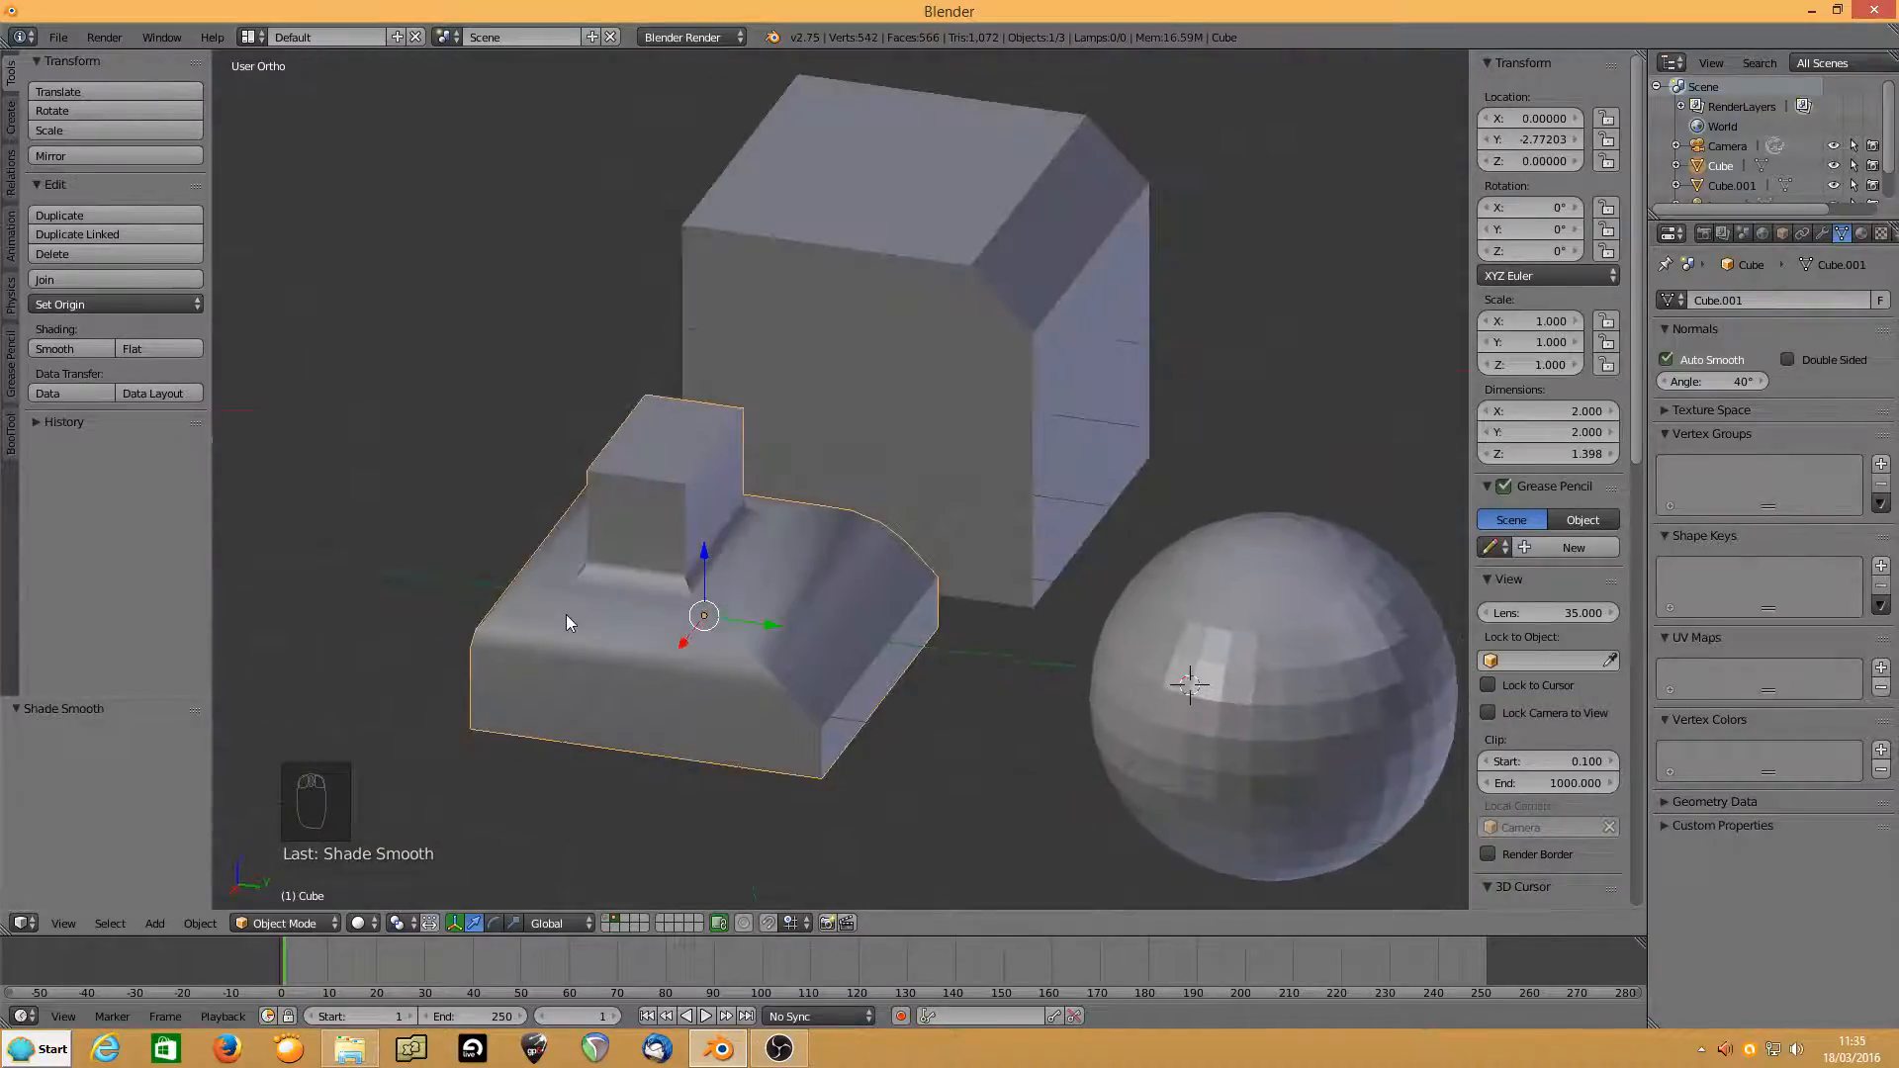
In Edit Mode with face selection, try insetting the raised block's top face, cancel, and extrude the face upward about 0.626.
key(Tab)
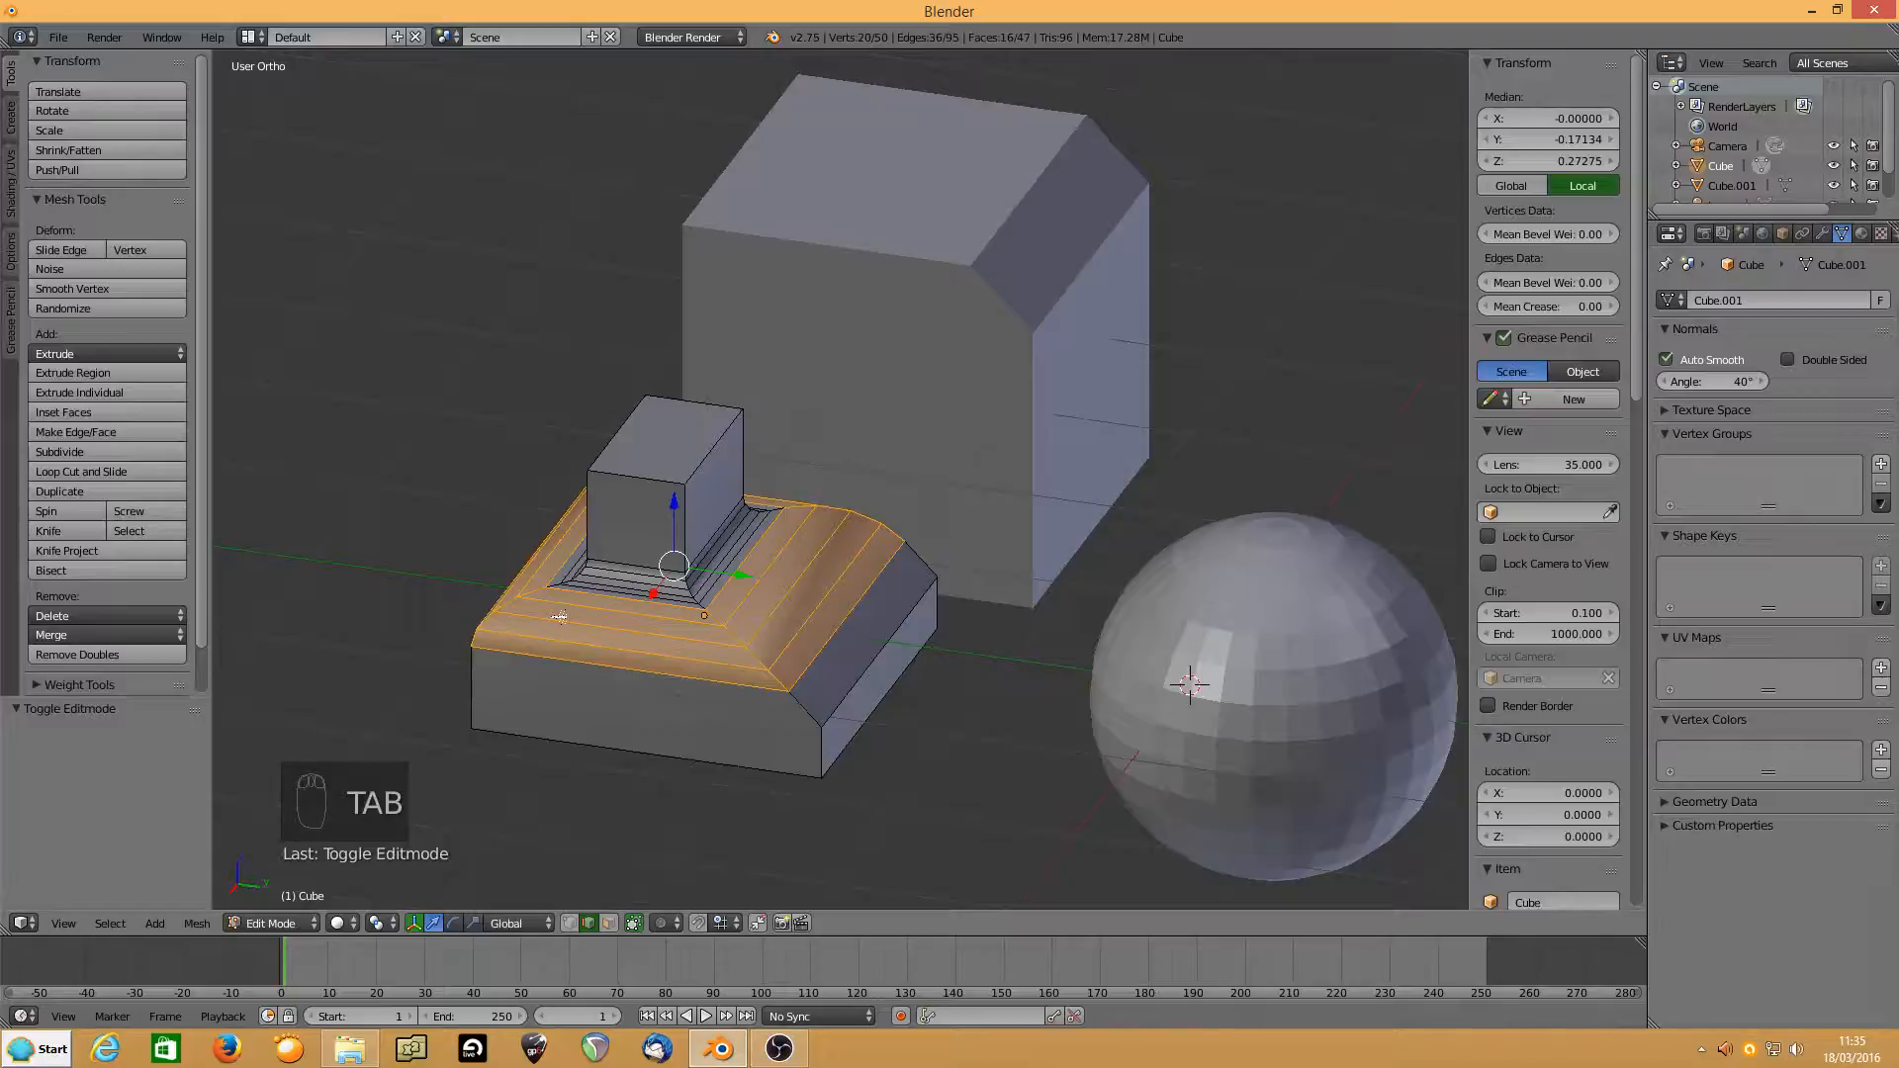
scroll(562, 616, up, 2)
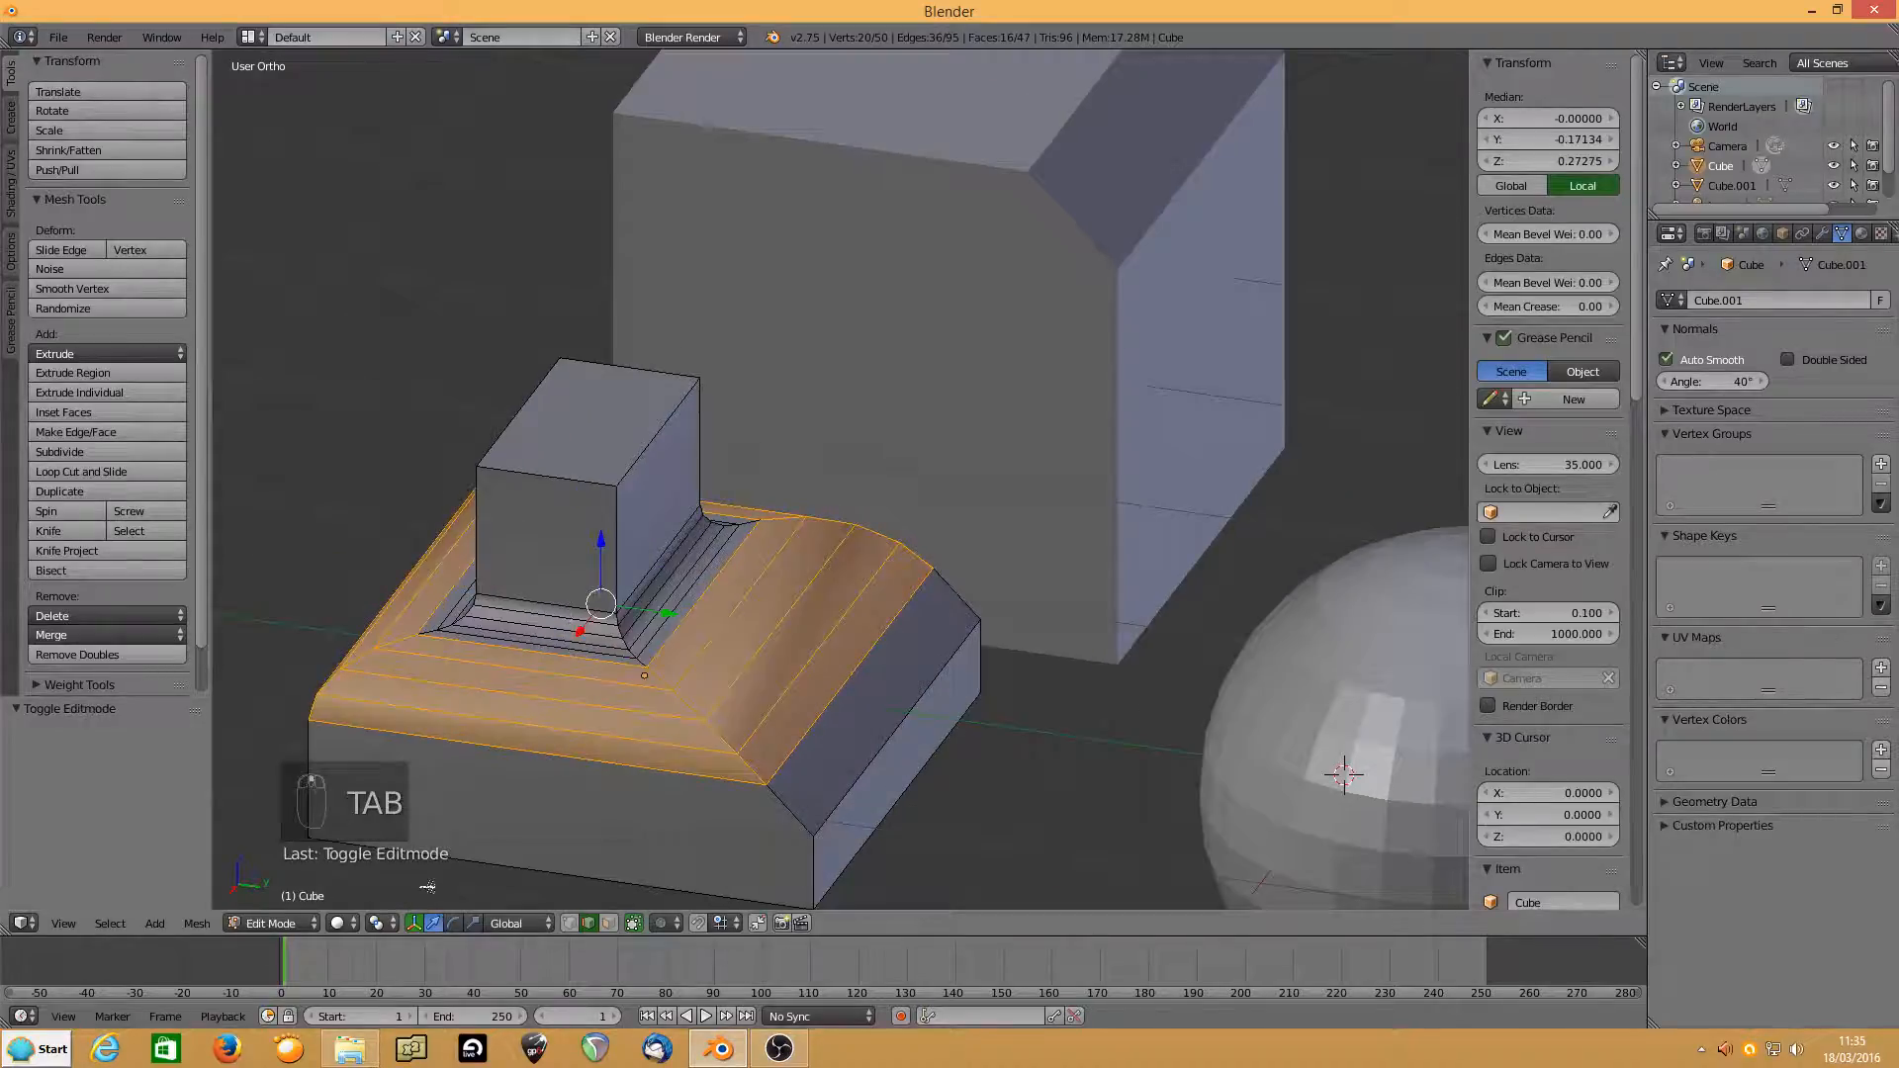
right_click(590, 470)
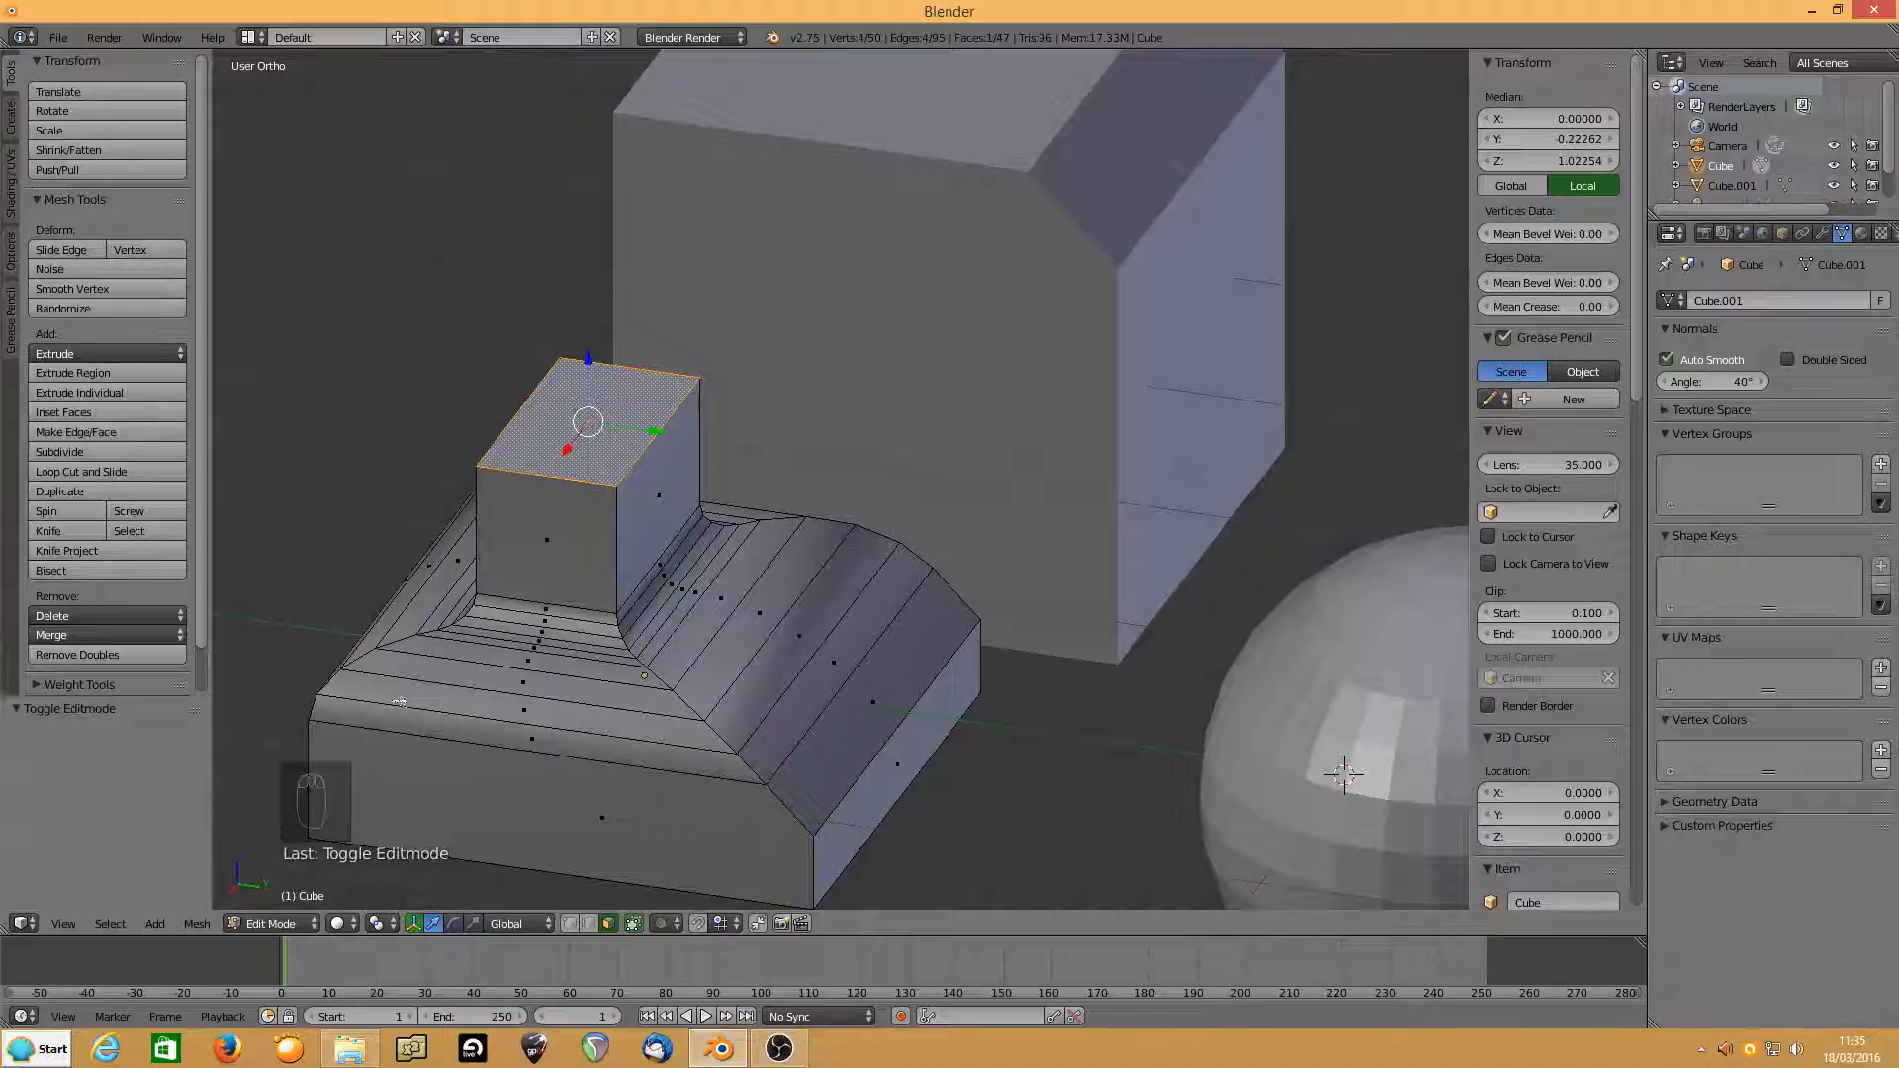
key(i)
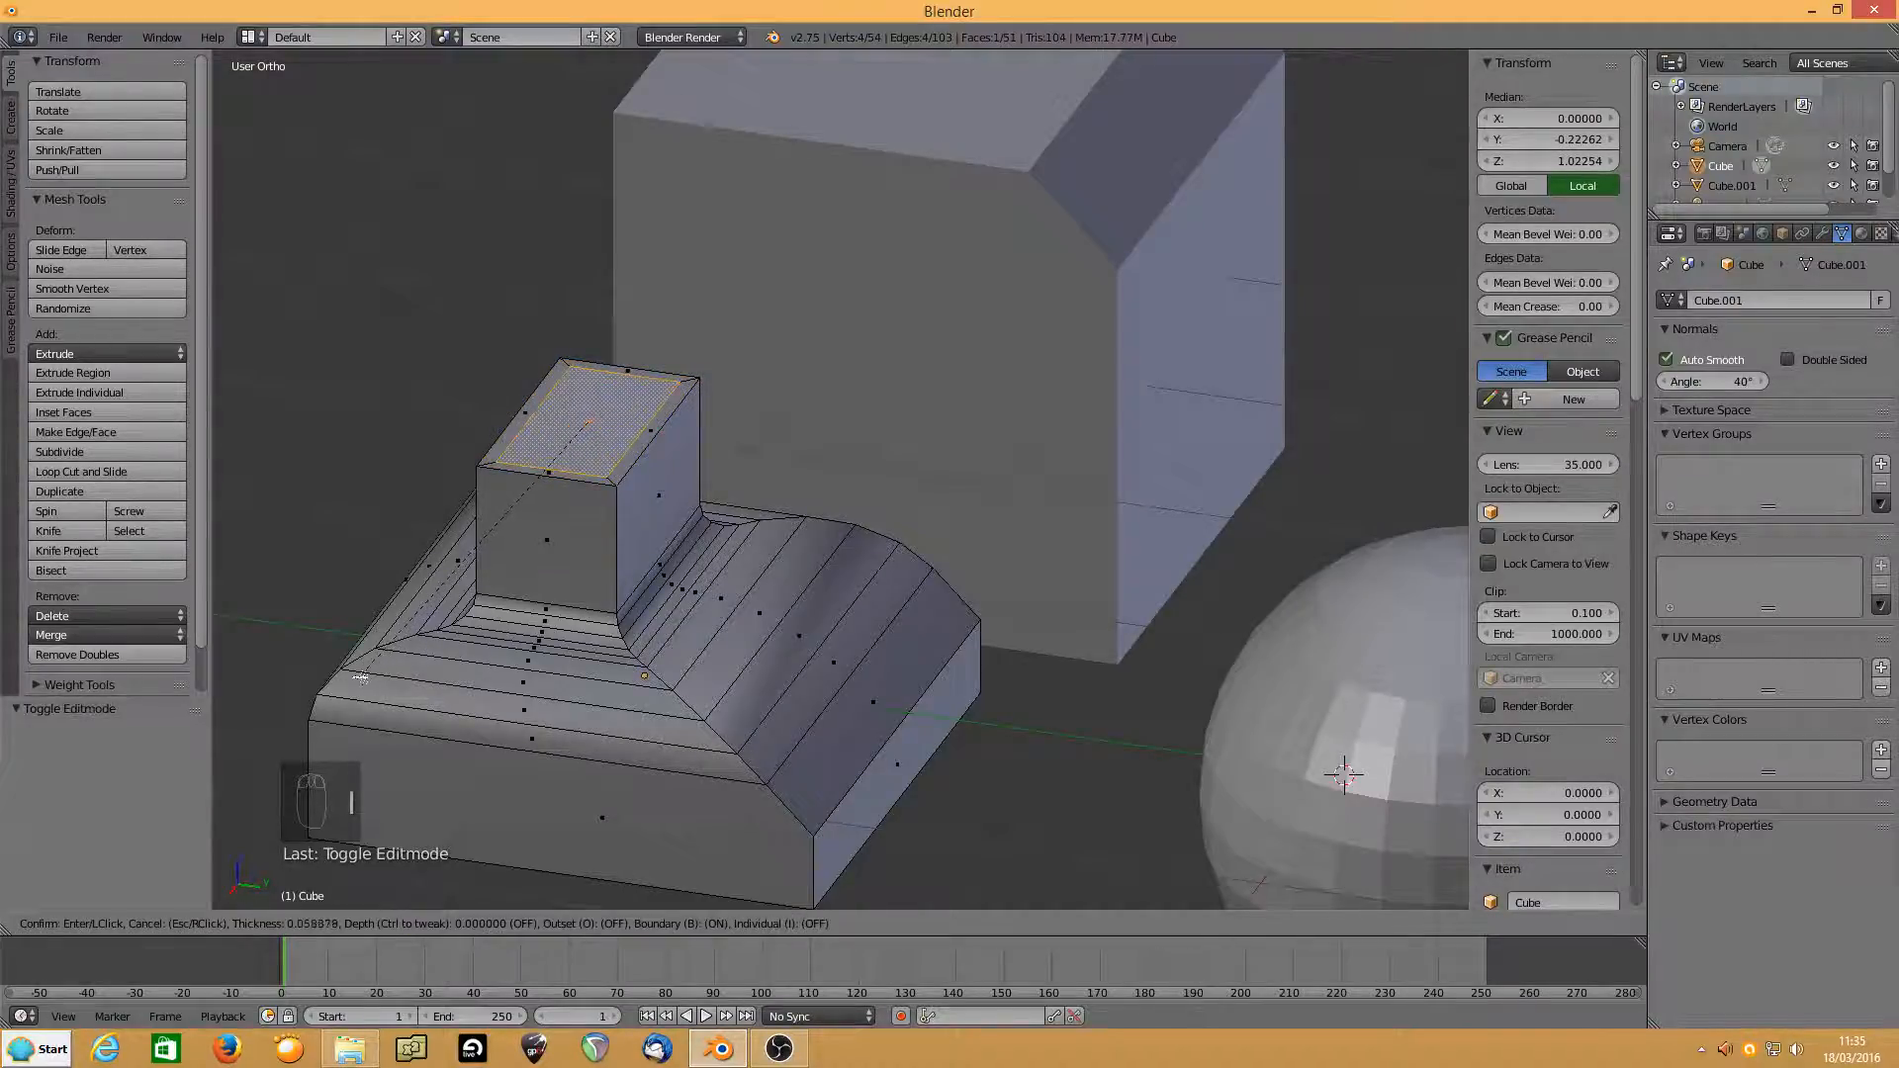
key(Escape)
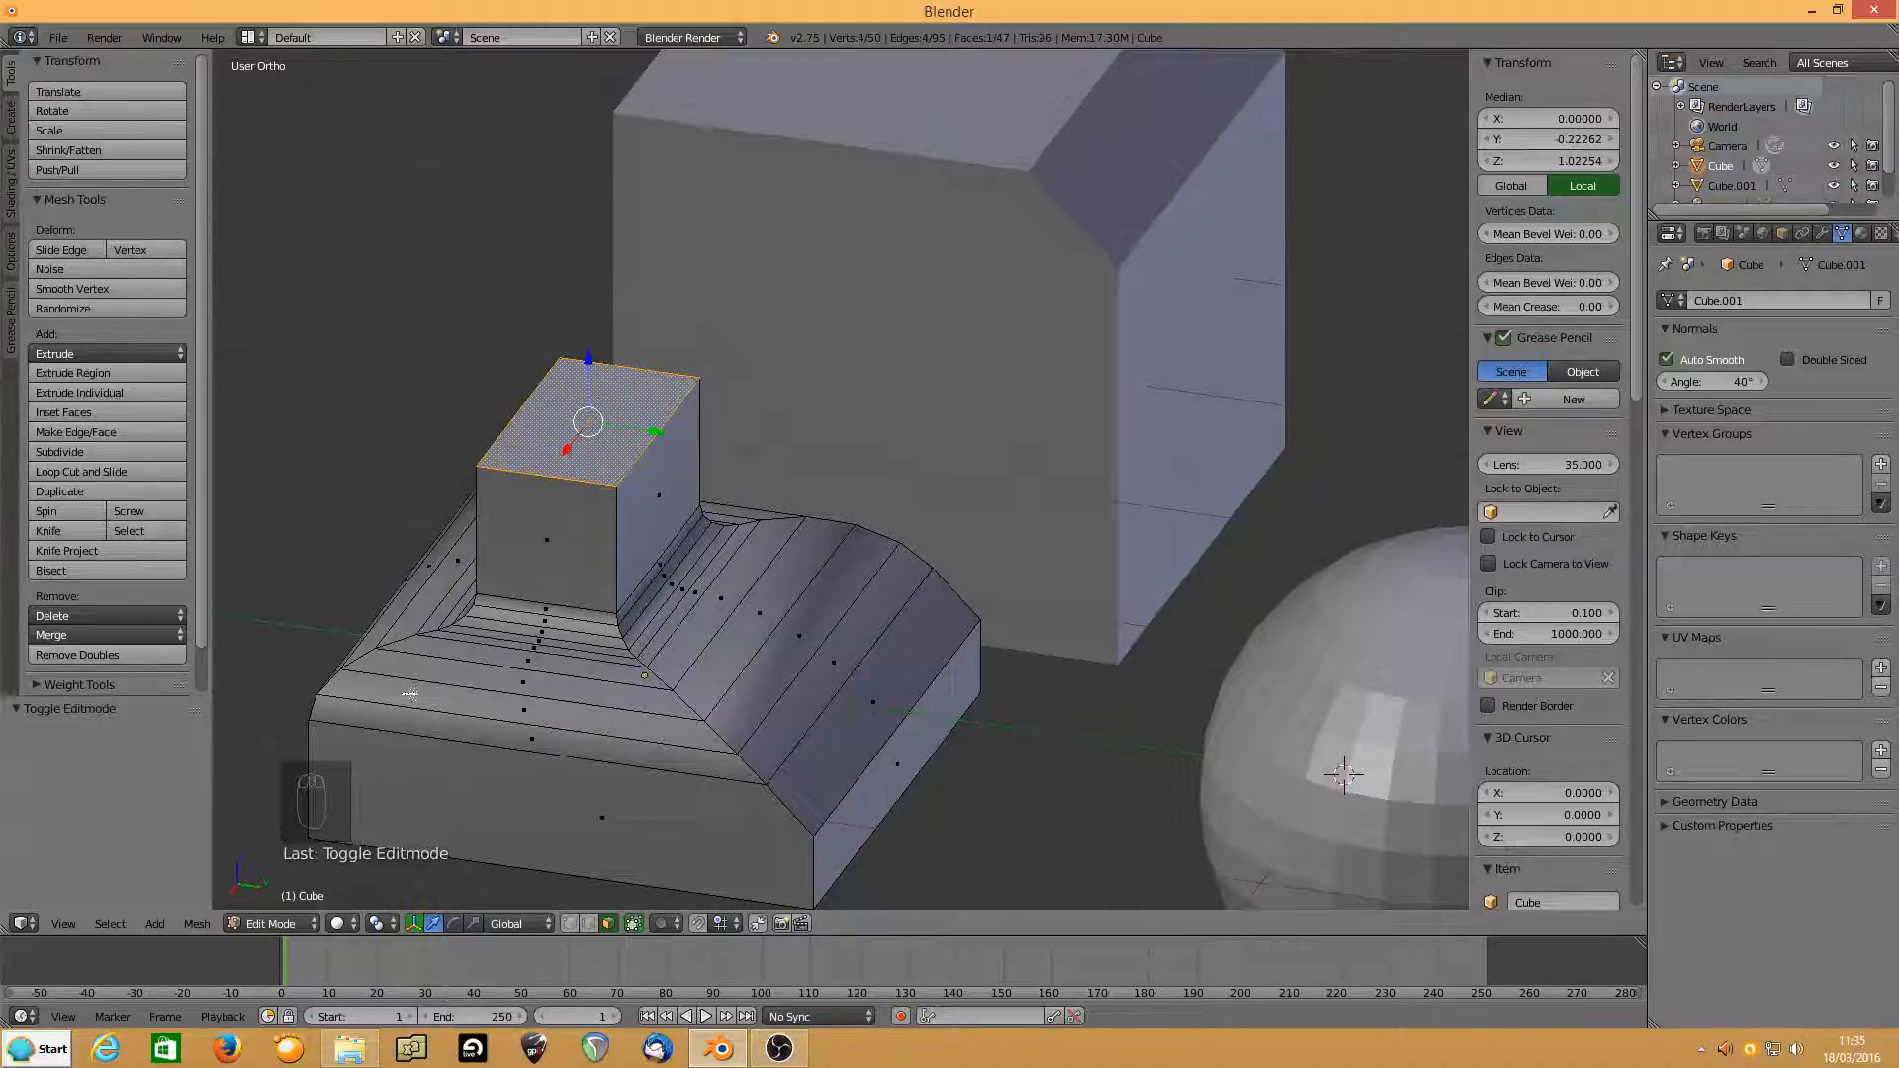
key(e)
click(470, 547)
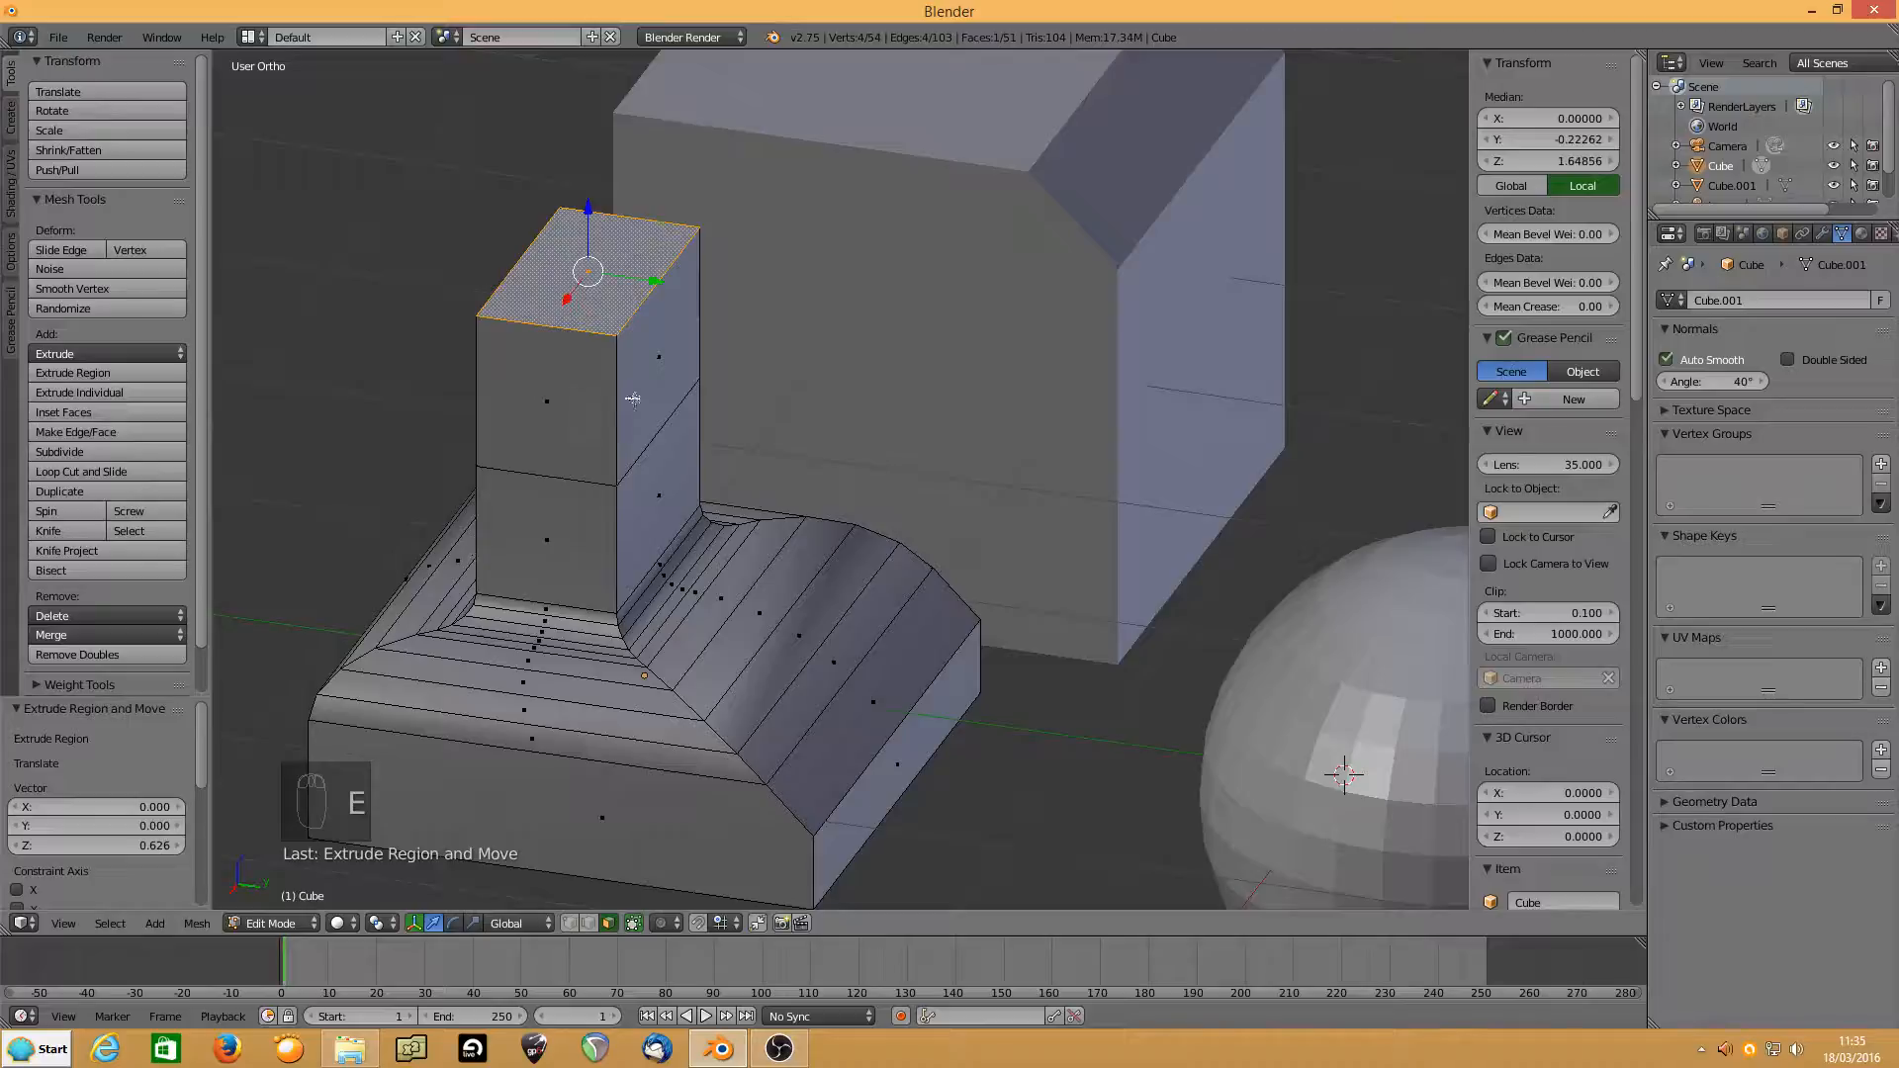
Extrude the upper block's positive Y side face outward about 0.957, and the new arm's top face upward about 0.729.
right_click(633, 399)
key(e)
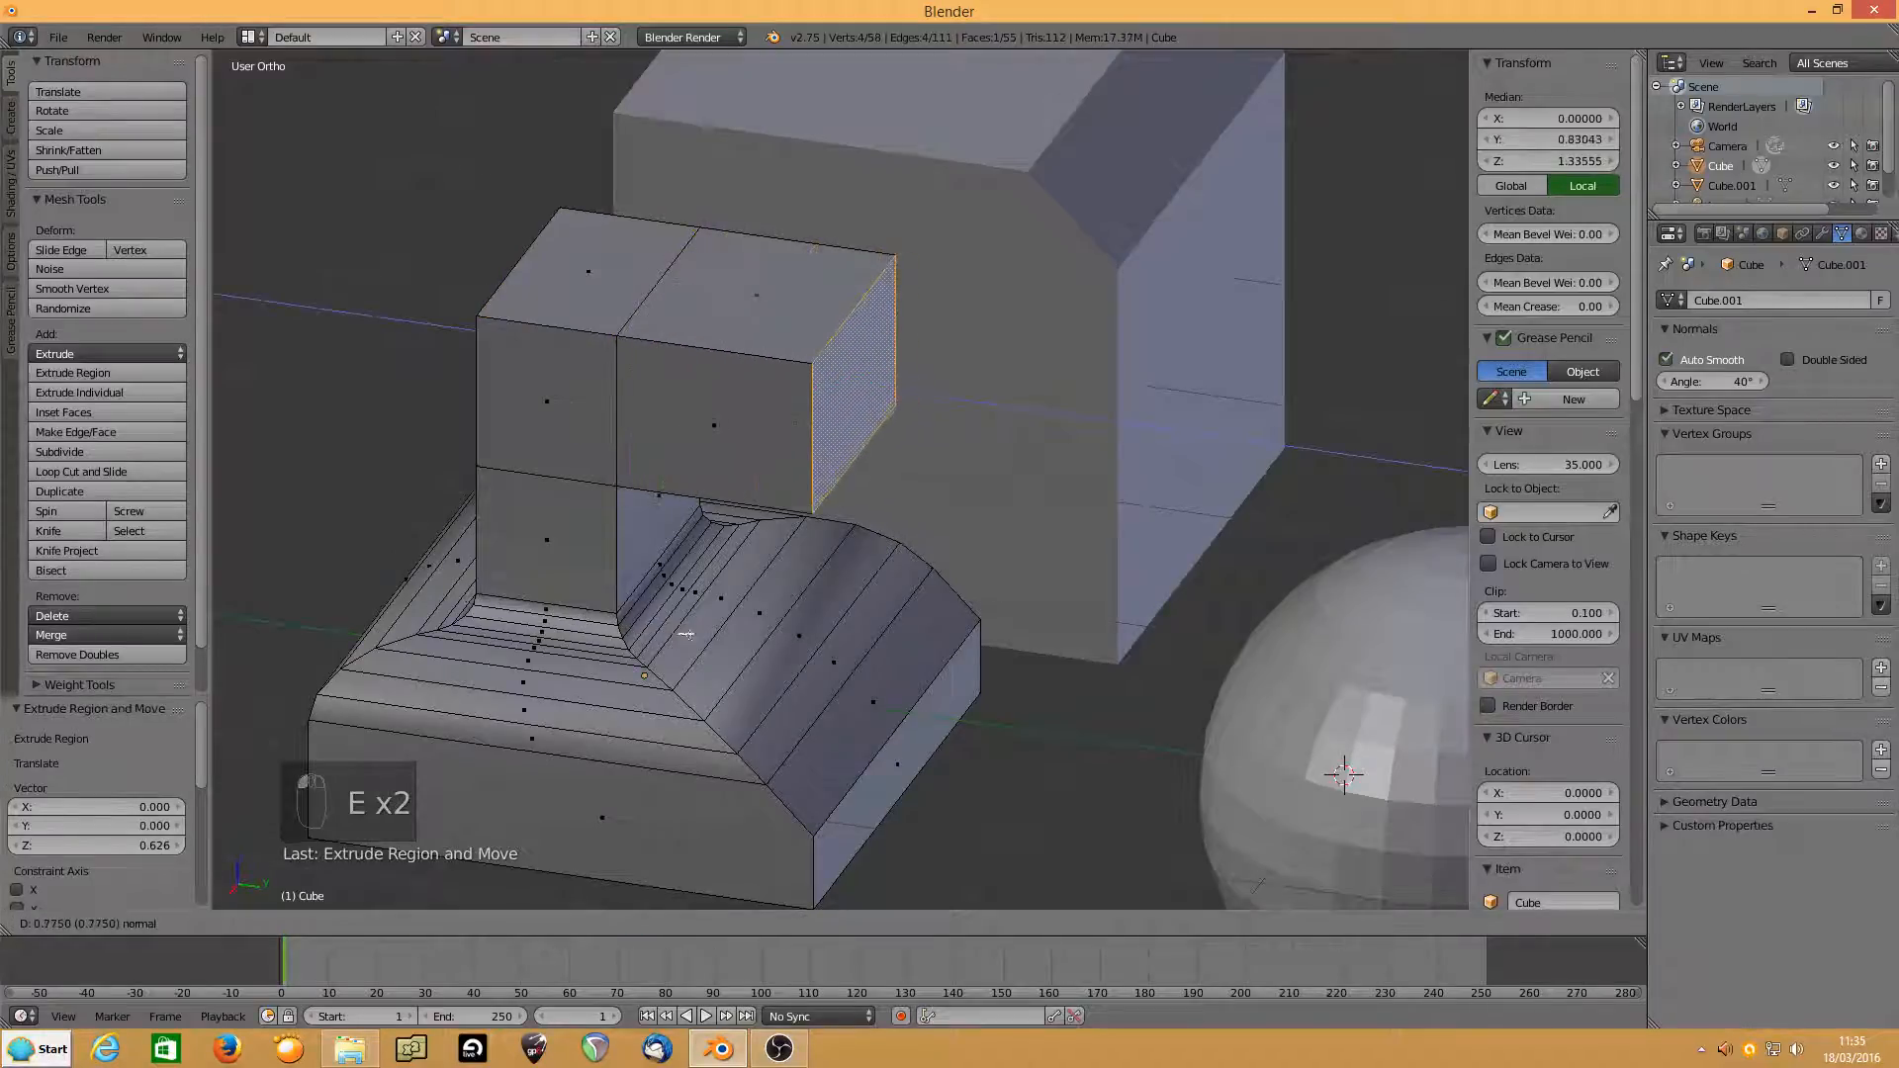
right_click(685, 633)
right_click(804, 275)
key(e)
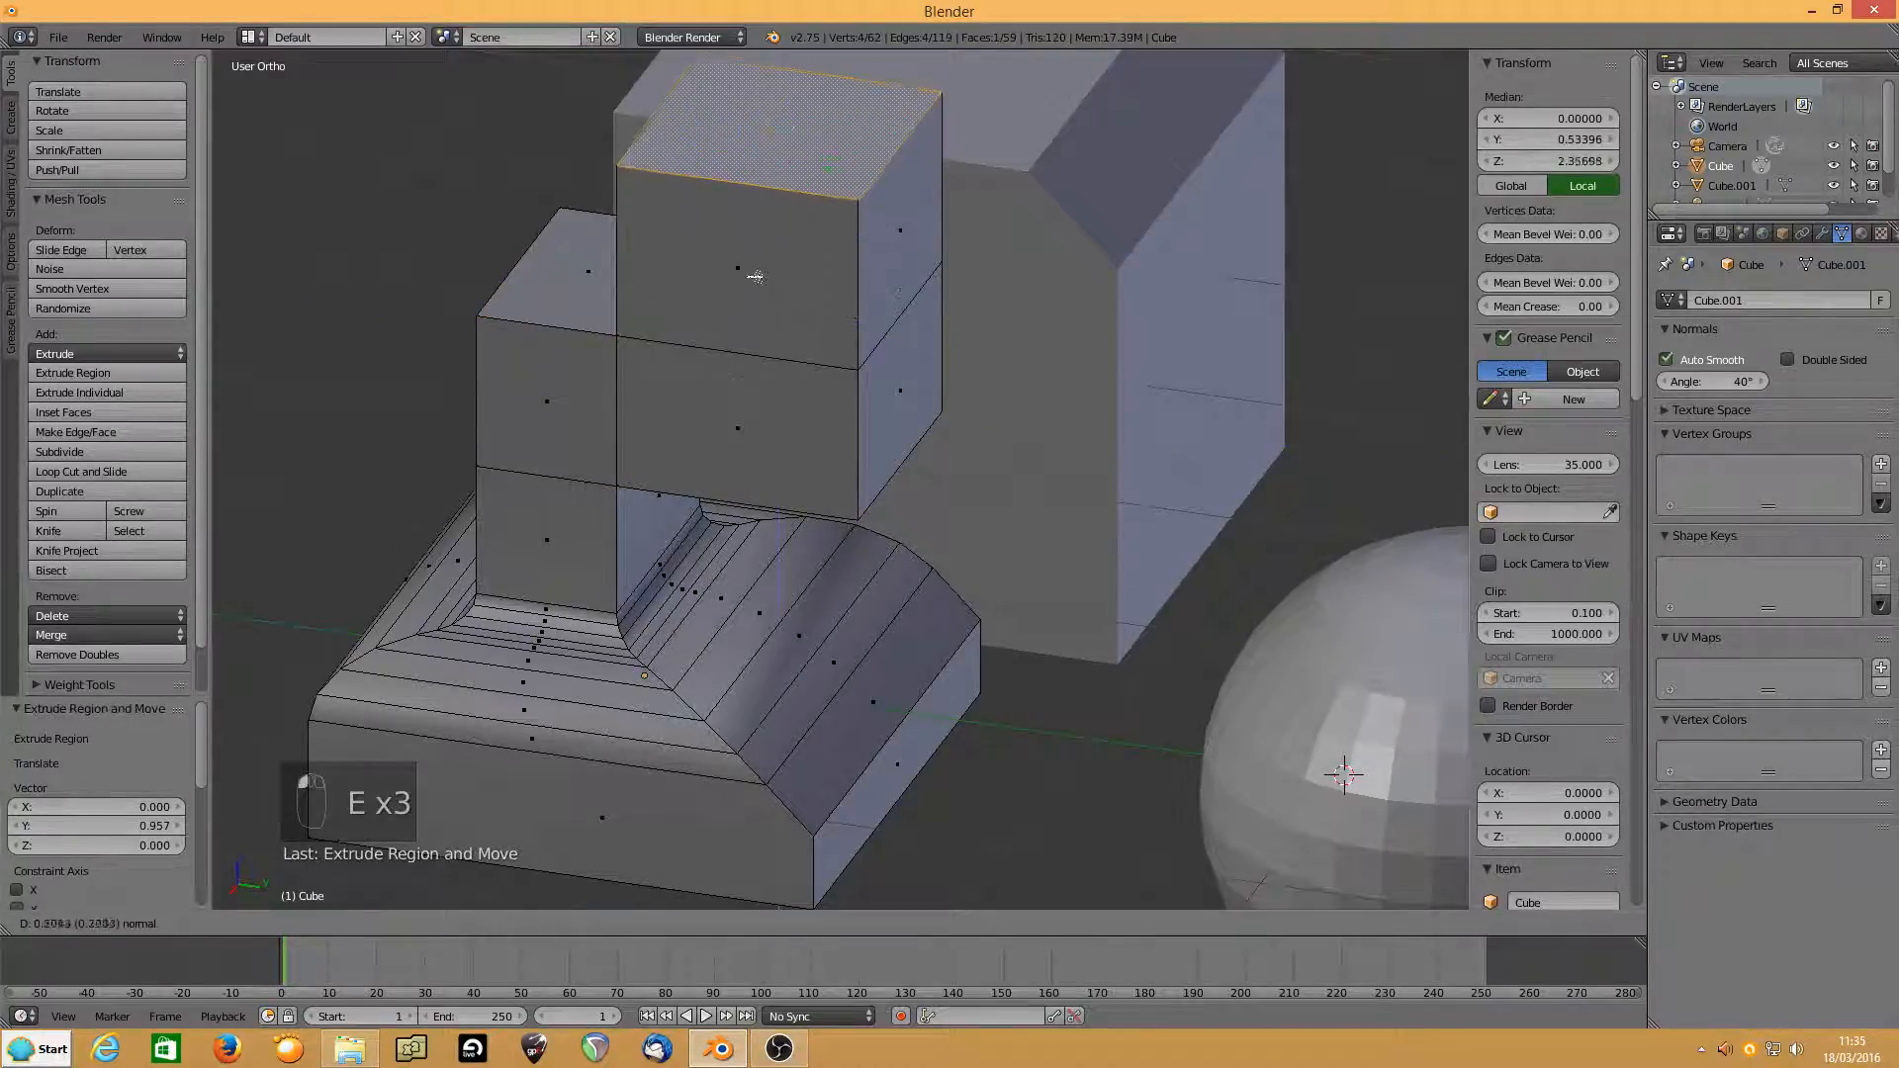
click(755, 277)
Select all faces linked to the extruded tower, covering the whole connected mesh.
shift+middle_drag(633, 465, 753, 470)
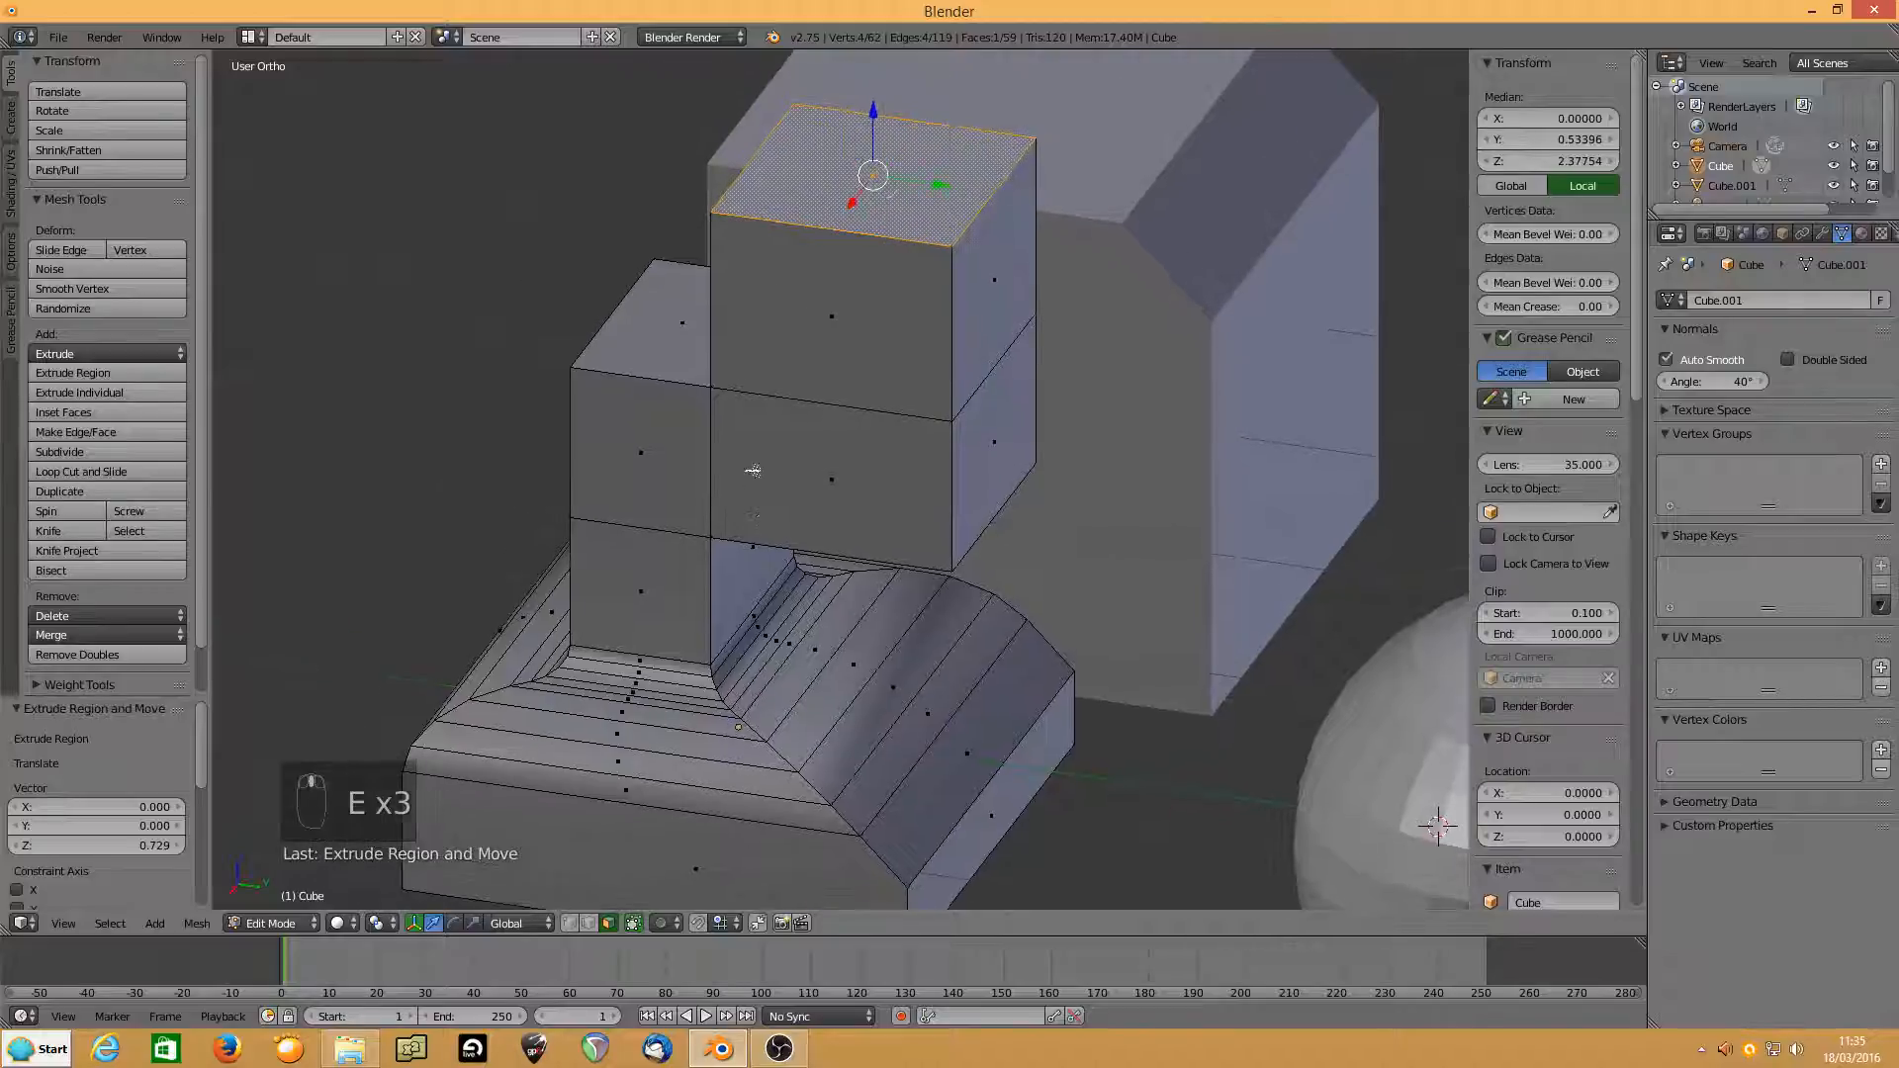
scroll(752, 471, down, 1)
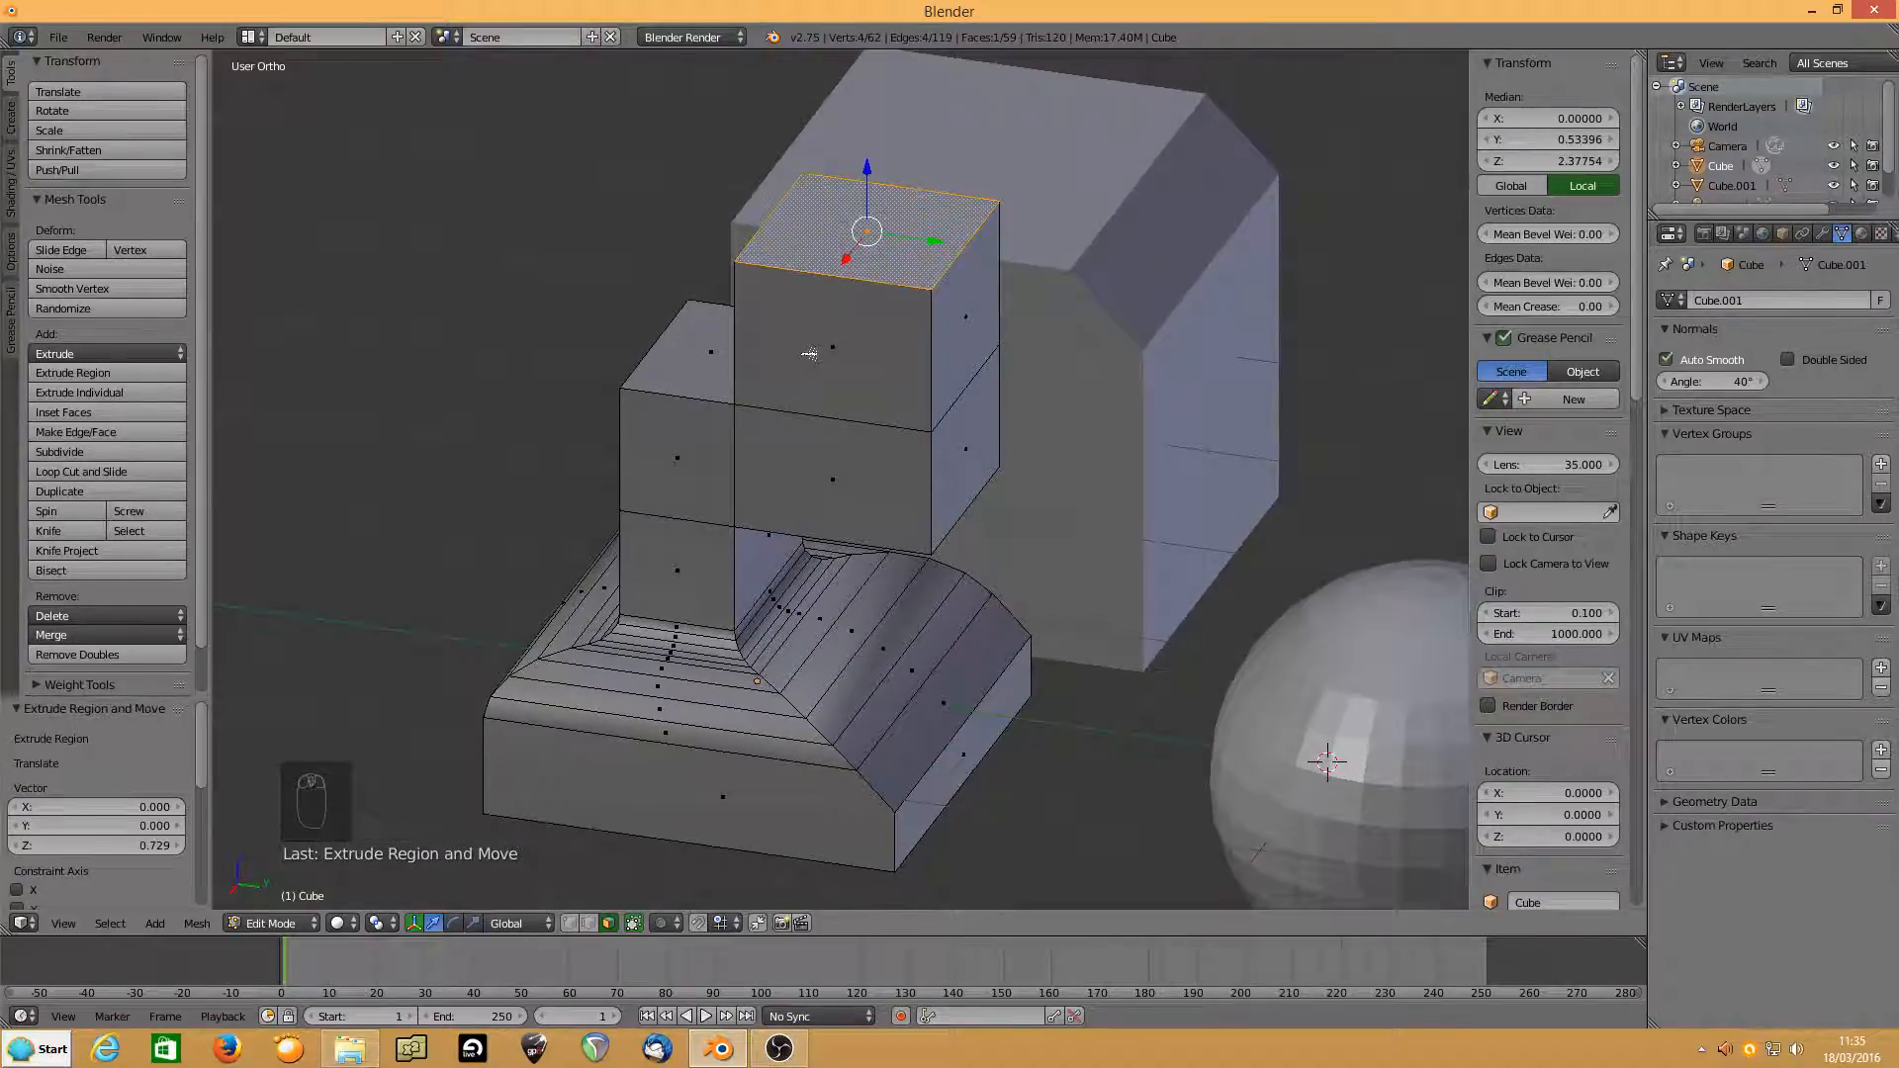
key(l)
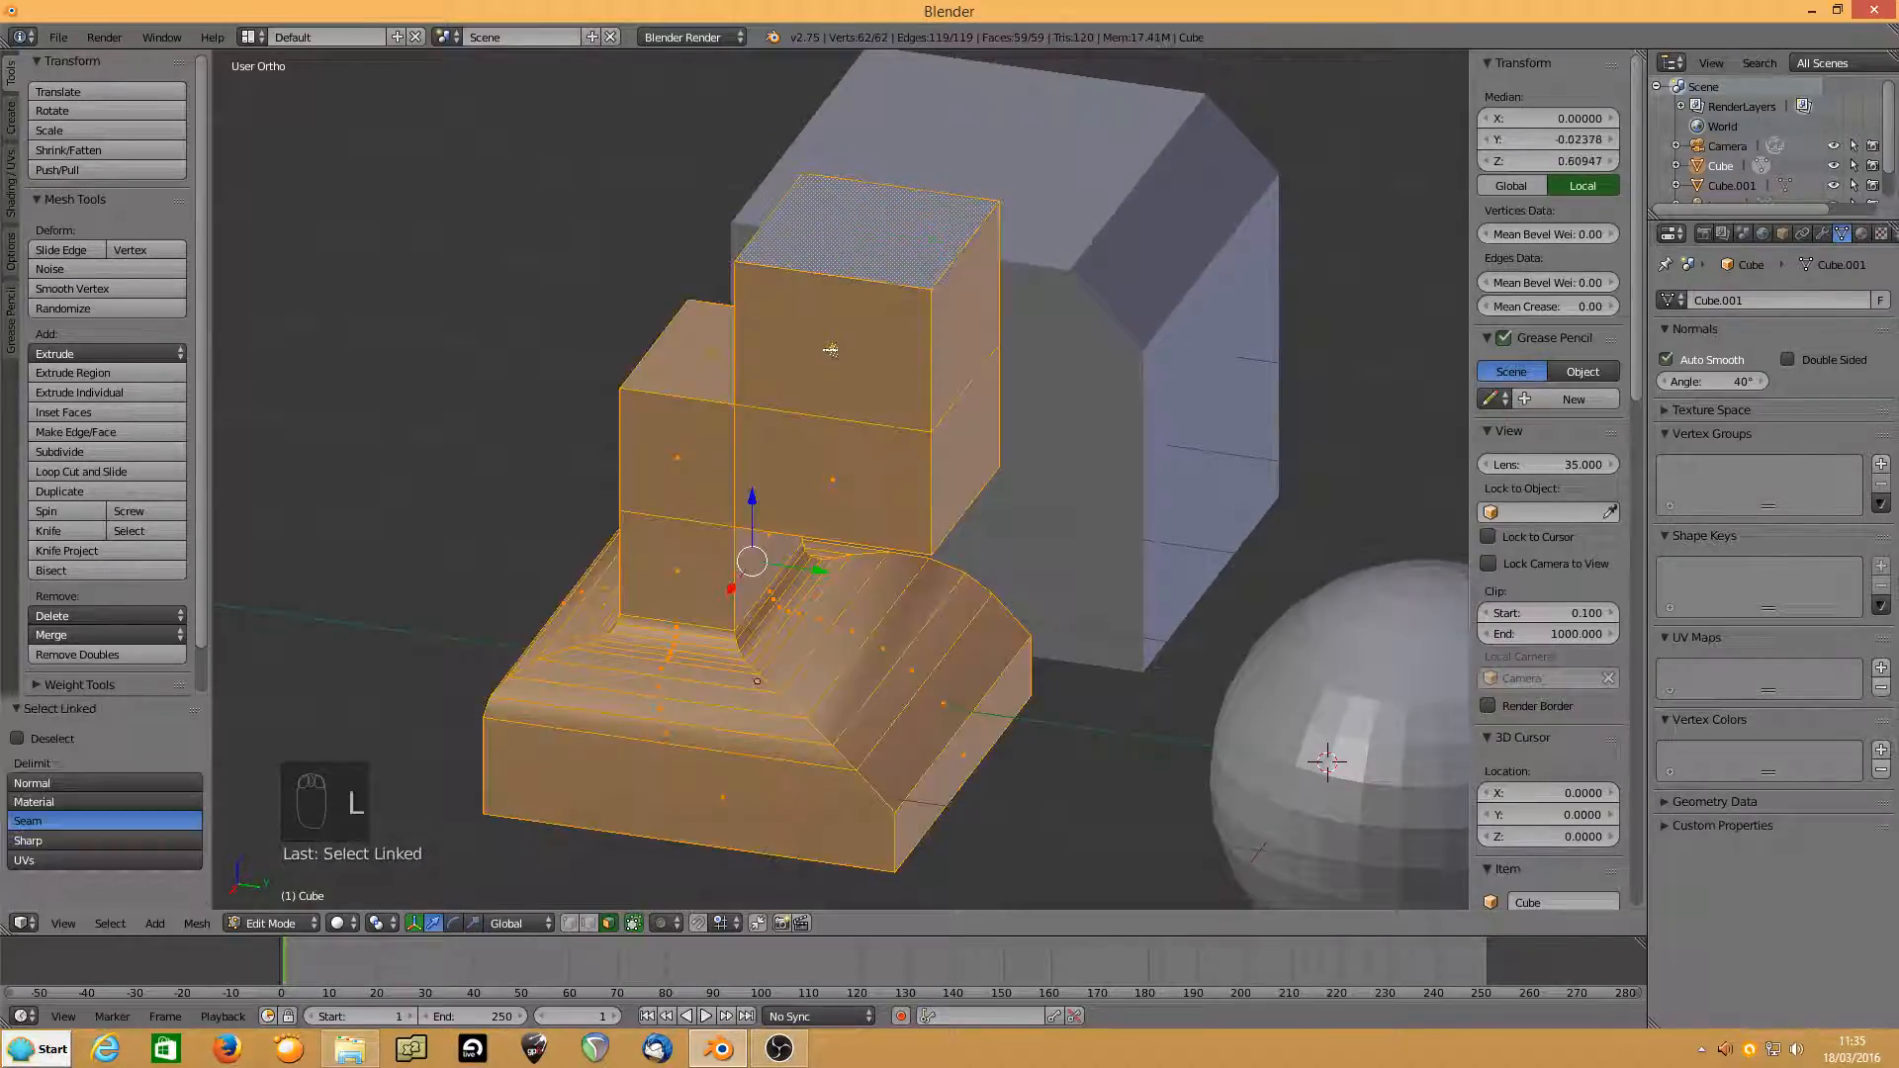
Deselect the linked tower mesh and add one centred vertical loop cut through the offset upper arm block.
key(shift+l)
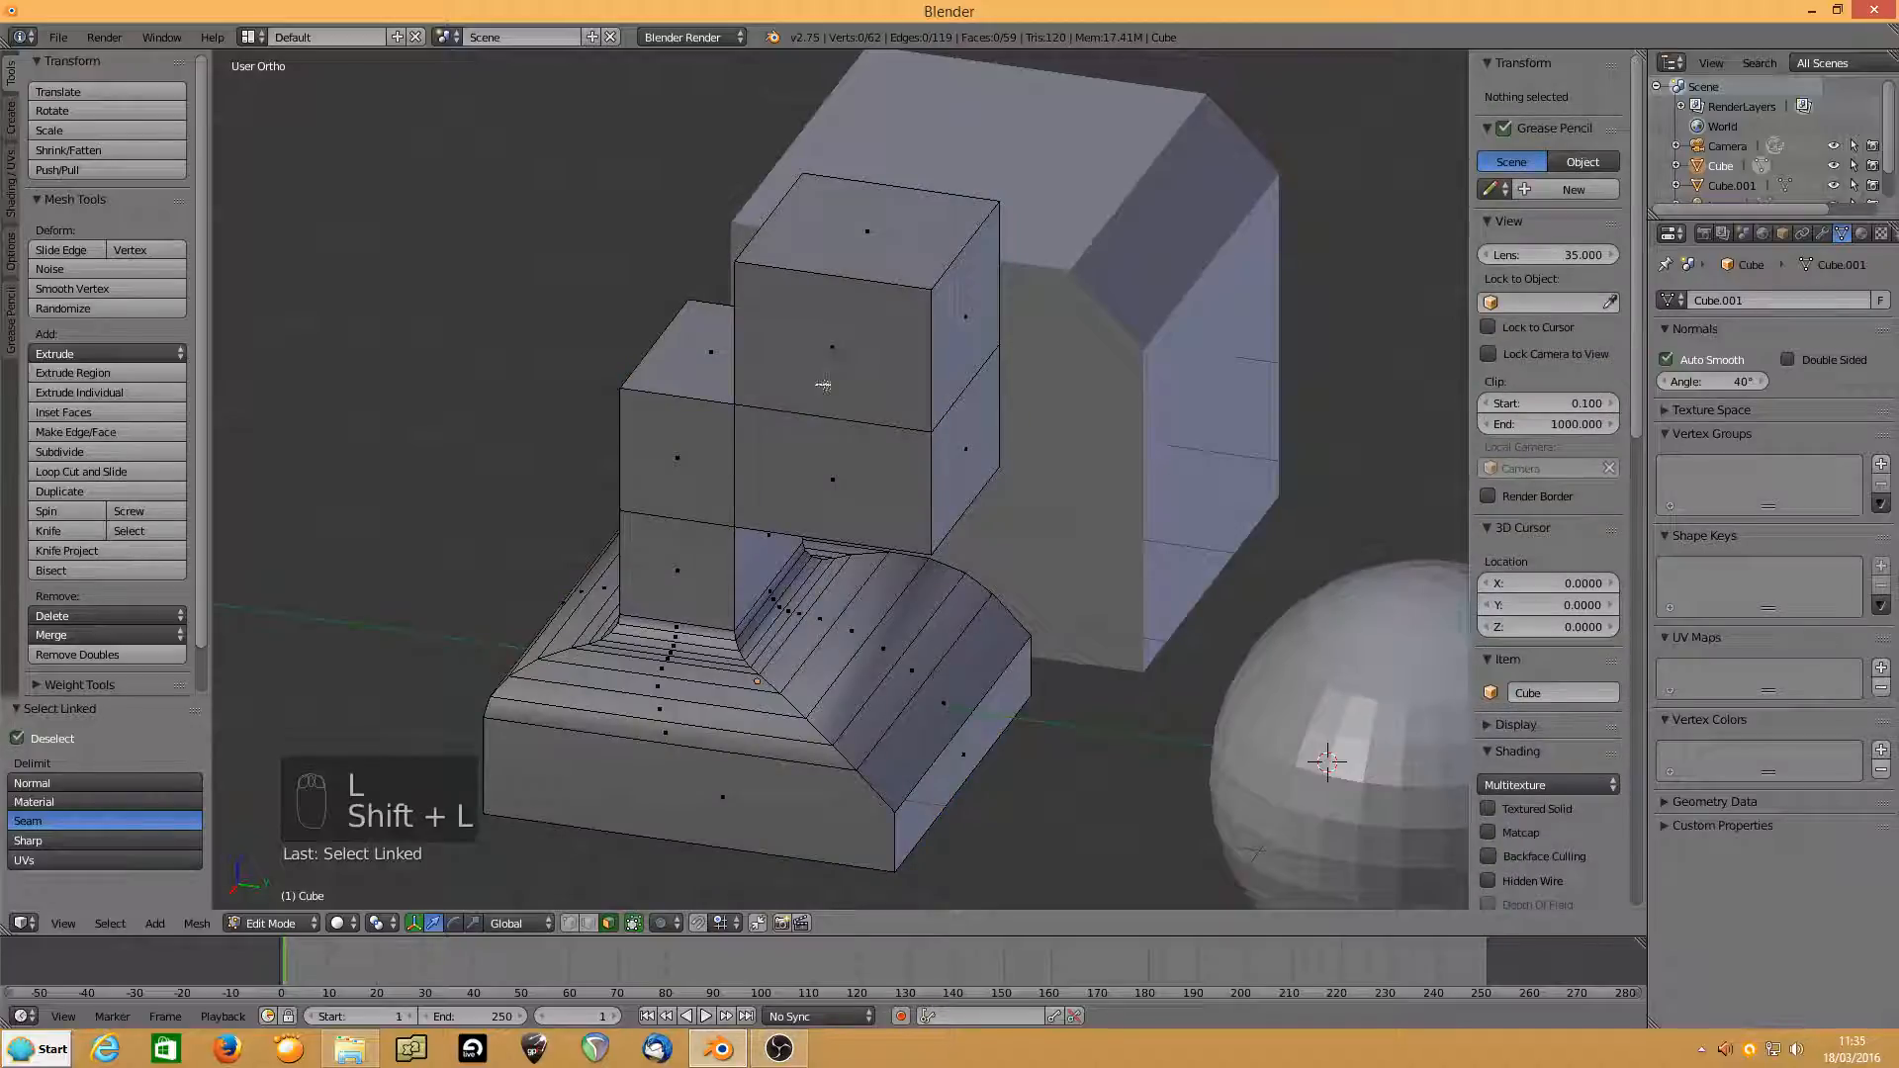
middle_drag(827, 379, 862, 362)
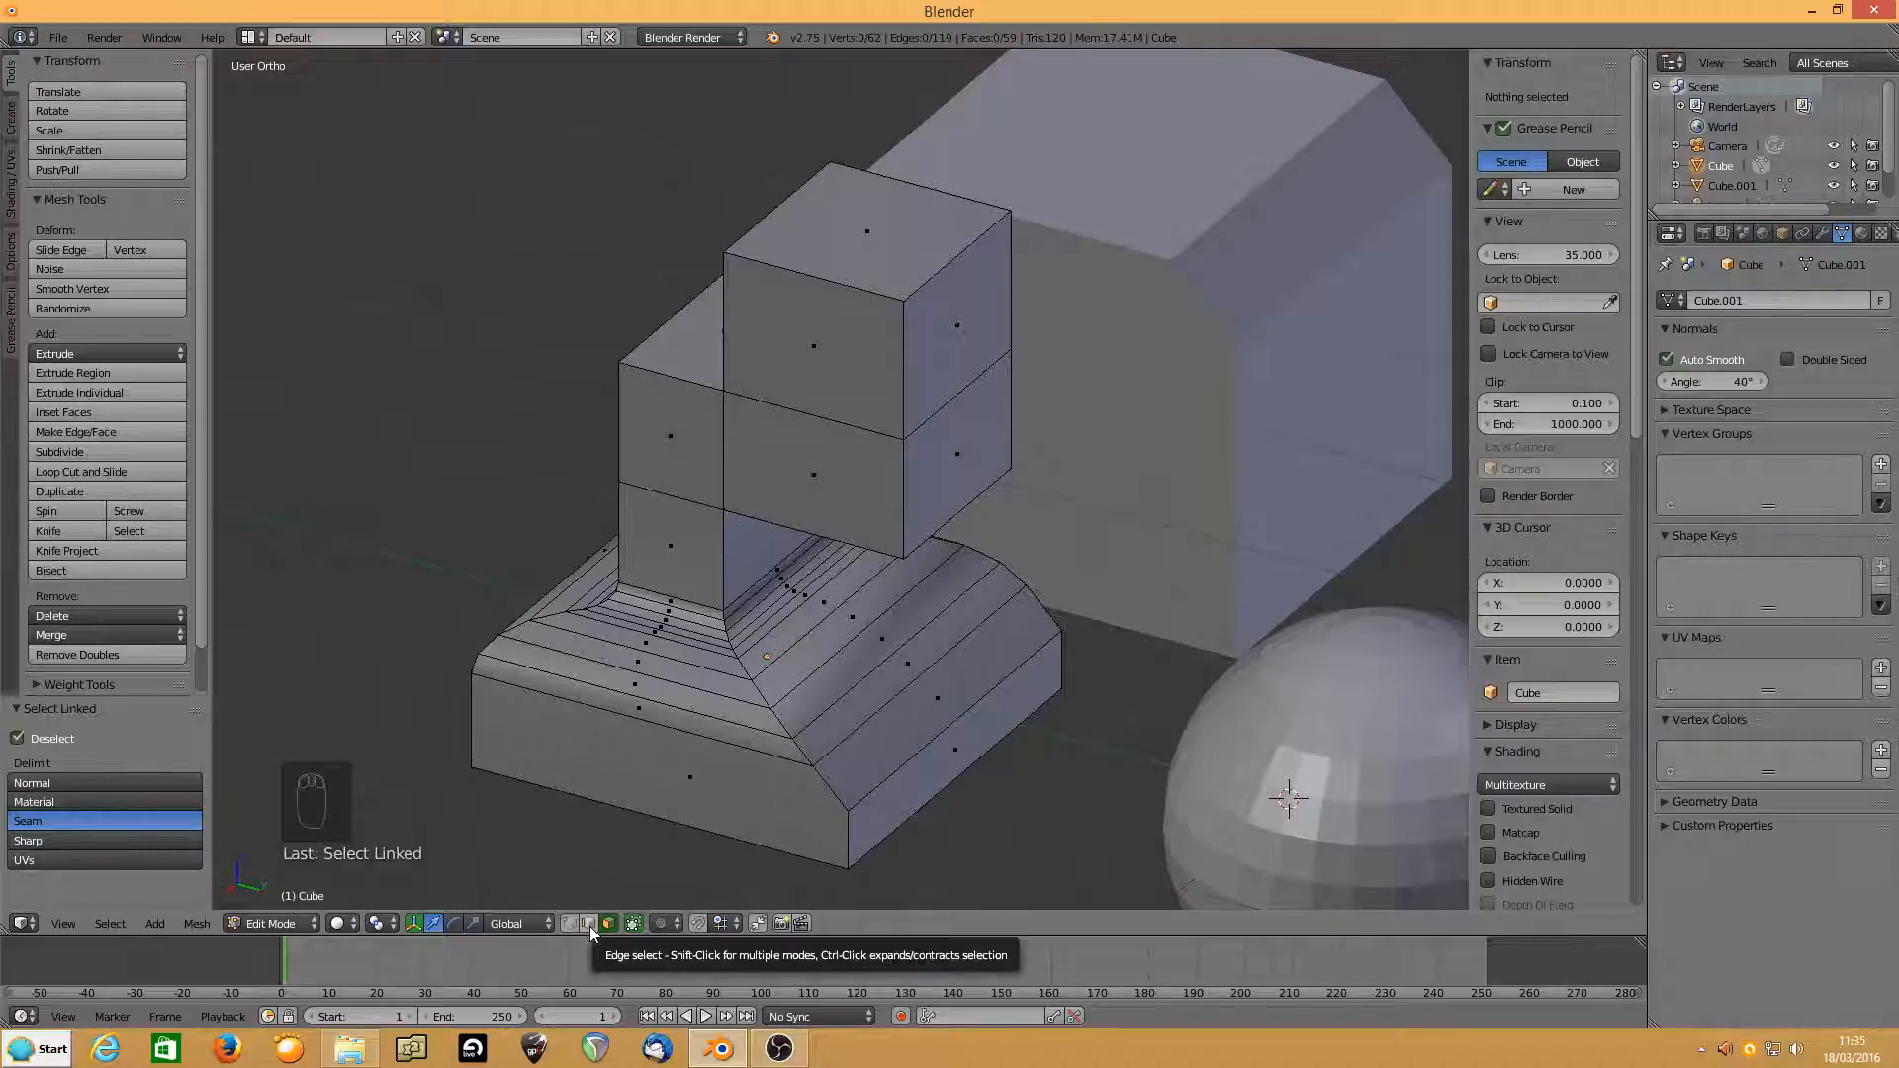
middle_drag(781, 633, 1111, 572)
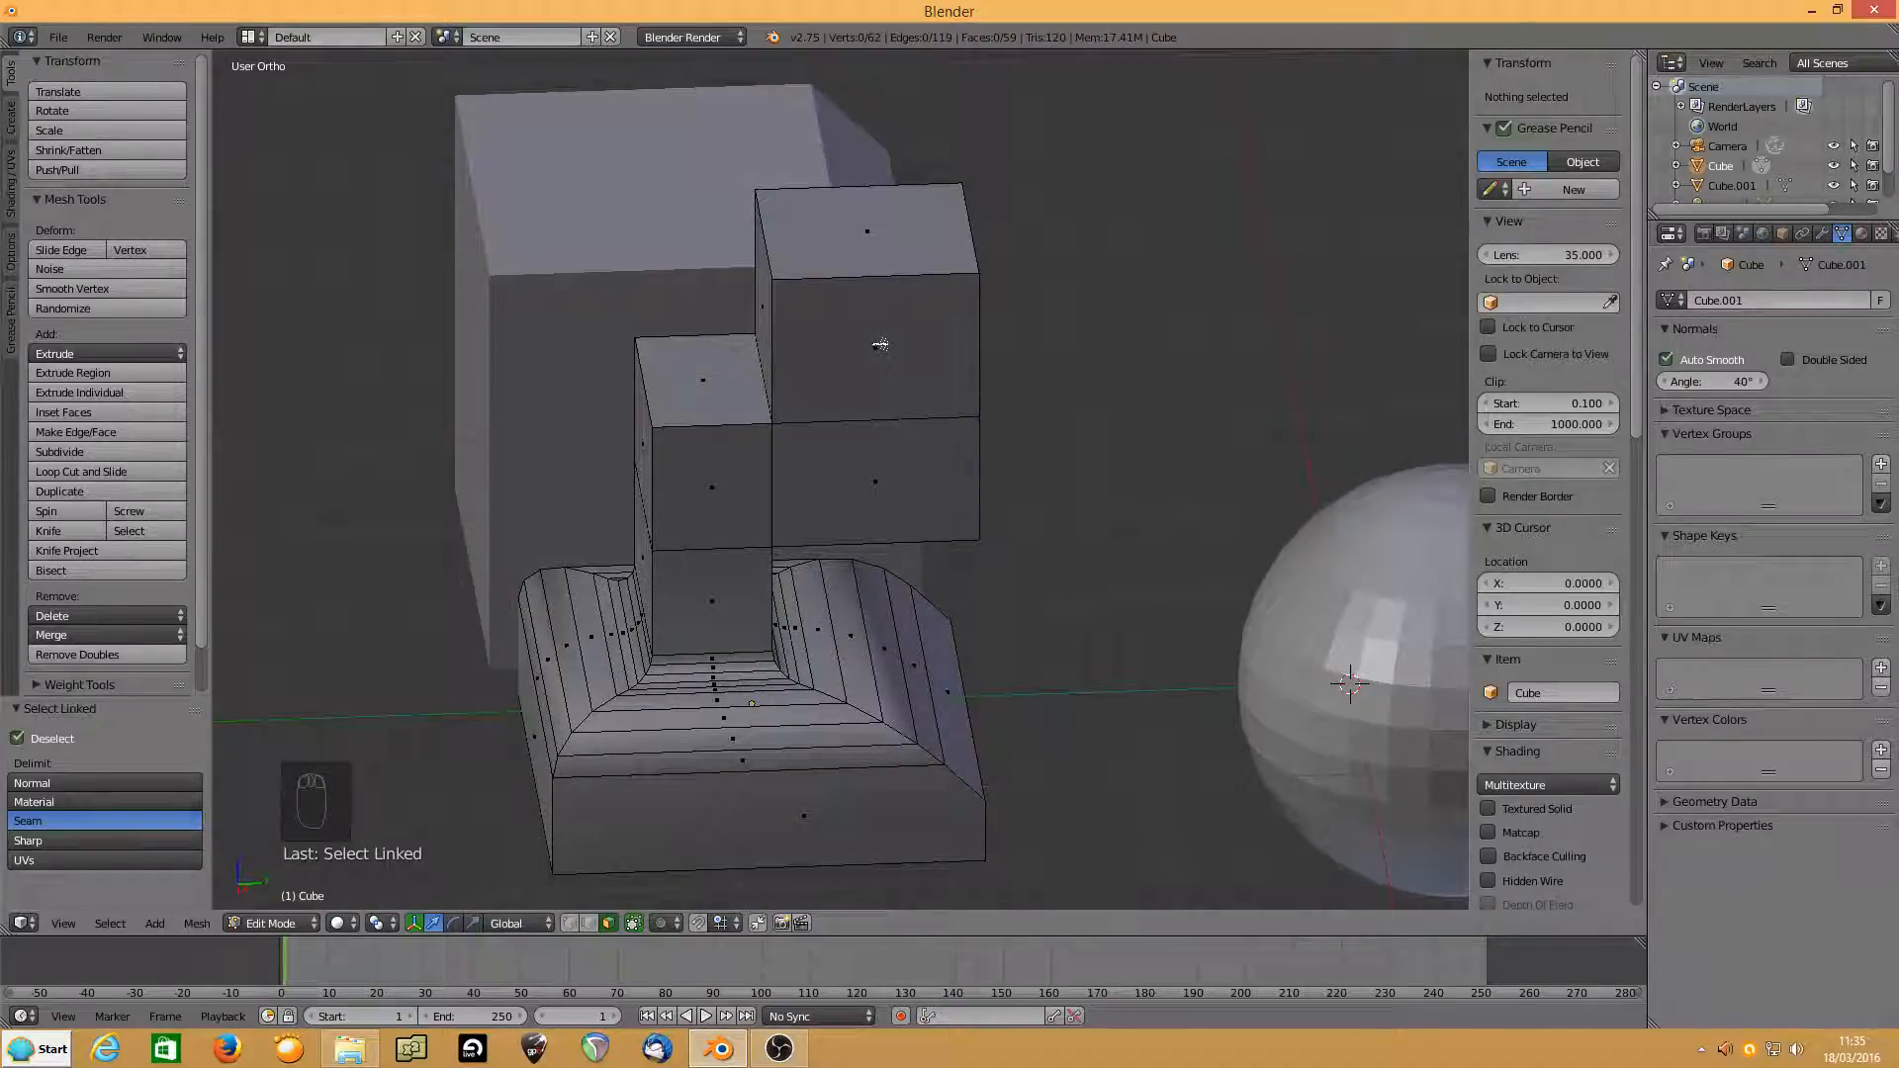
key(ctrl+r)
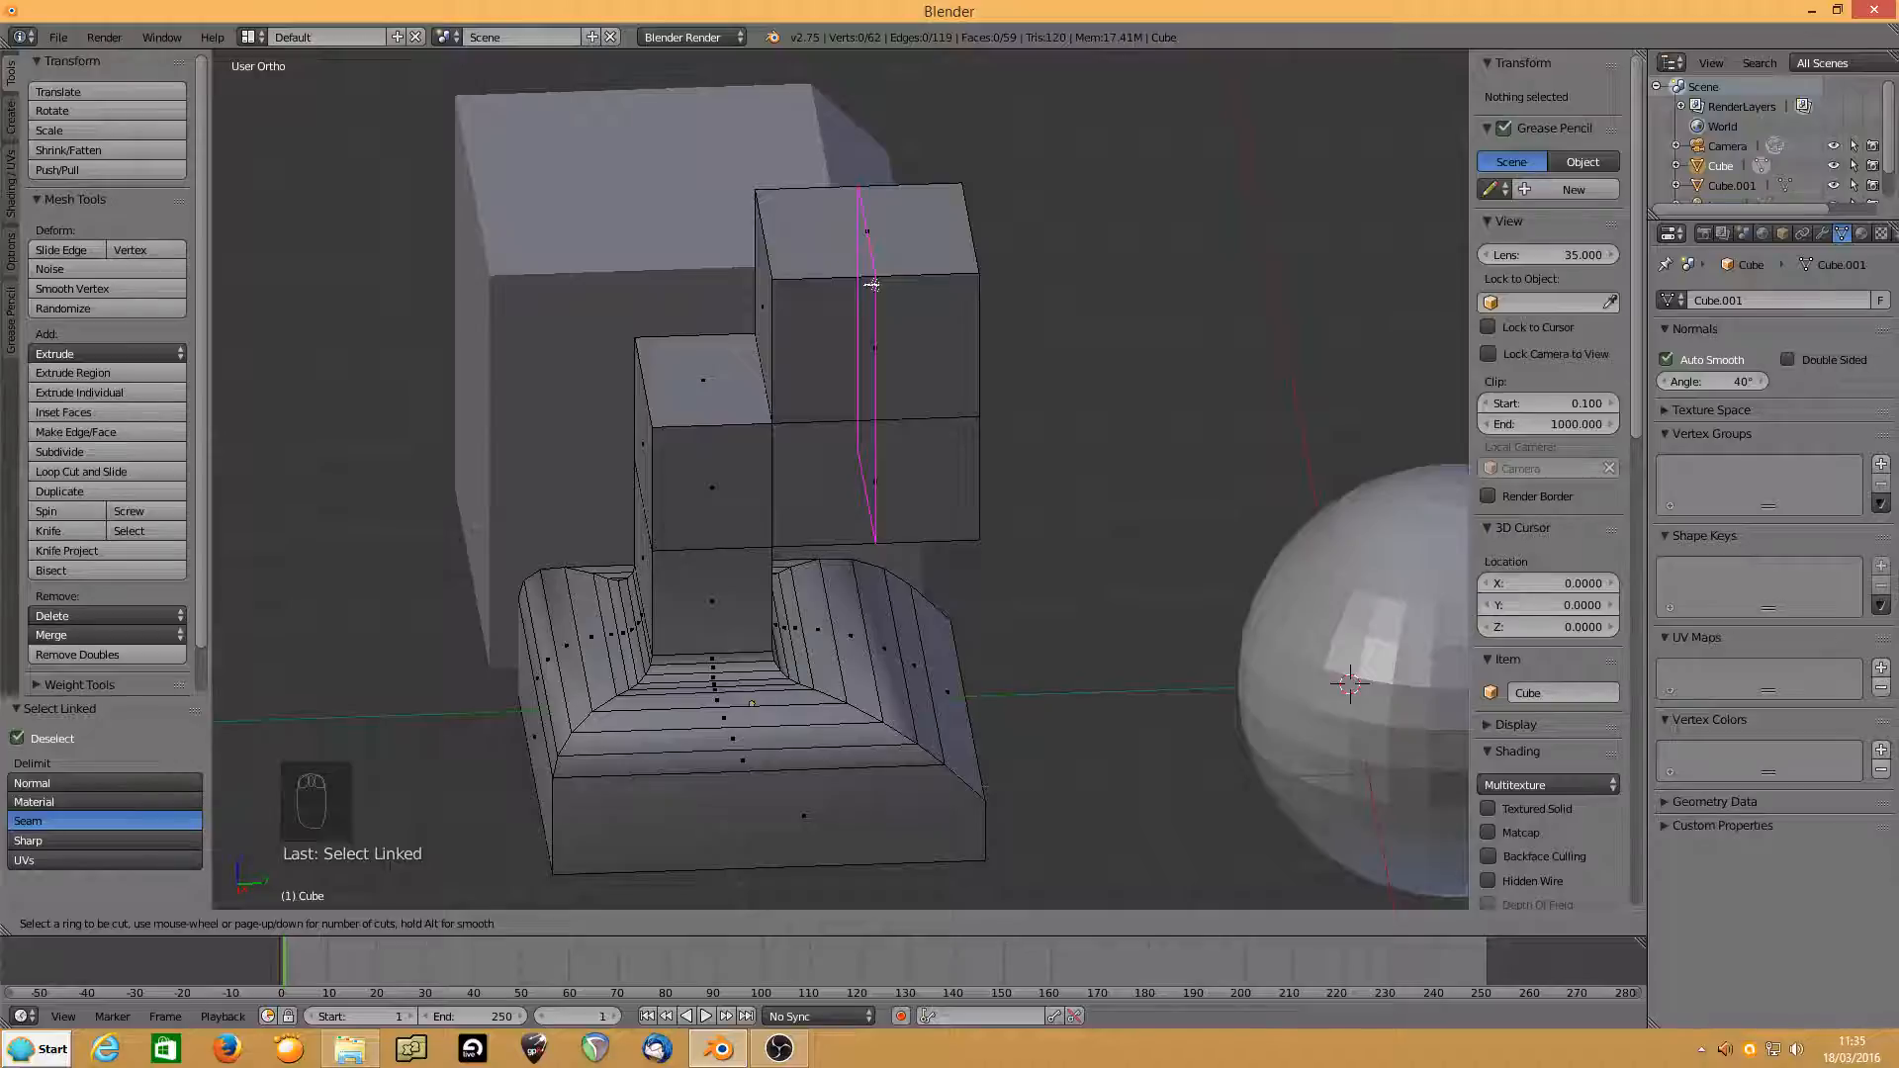
click(871, 284)
right_click(871, 285)
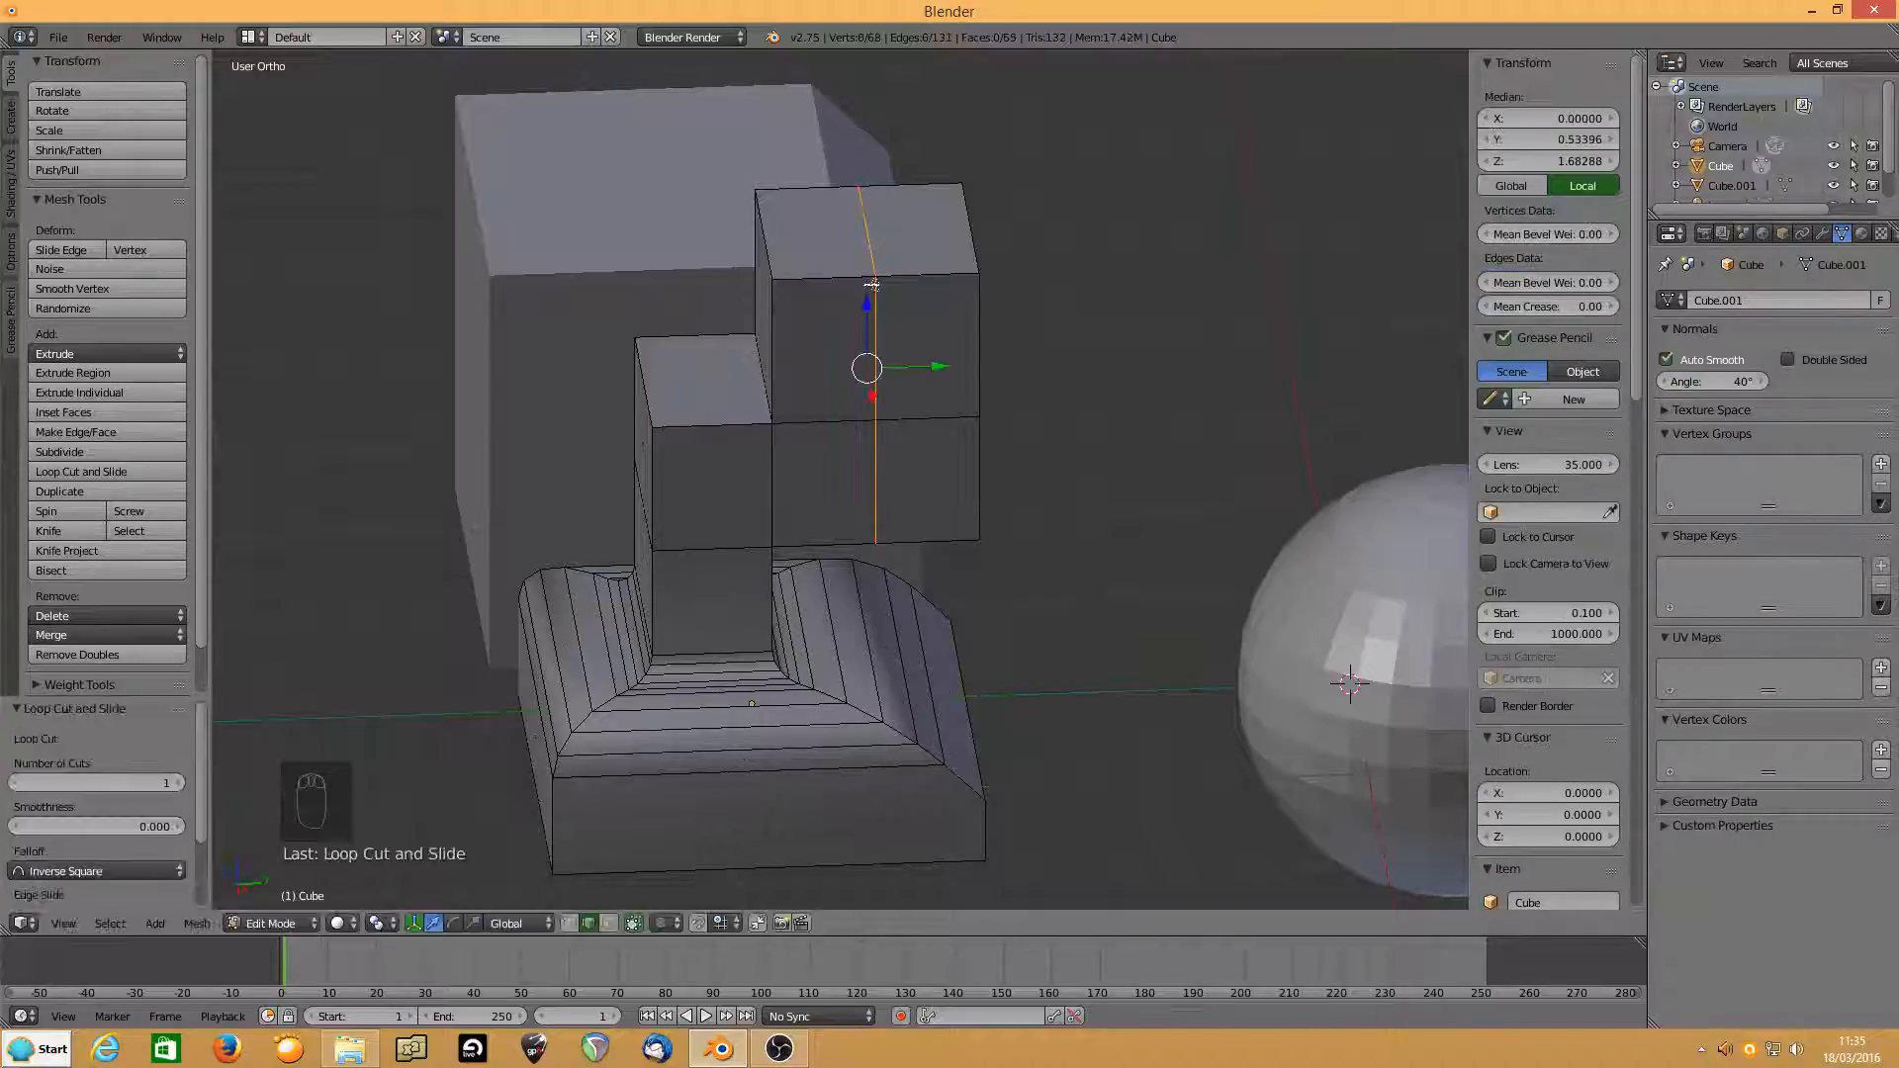
Select the new loop's edge across the arm's top face and raise it about 0.306 along Z.
middle_drag(828, 368, 794, 416)
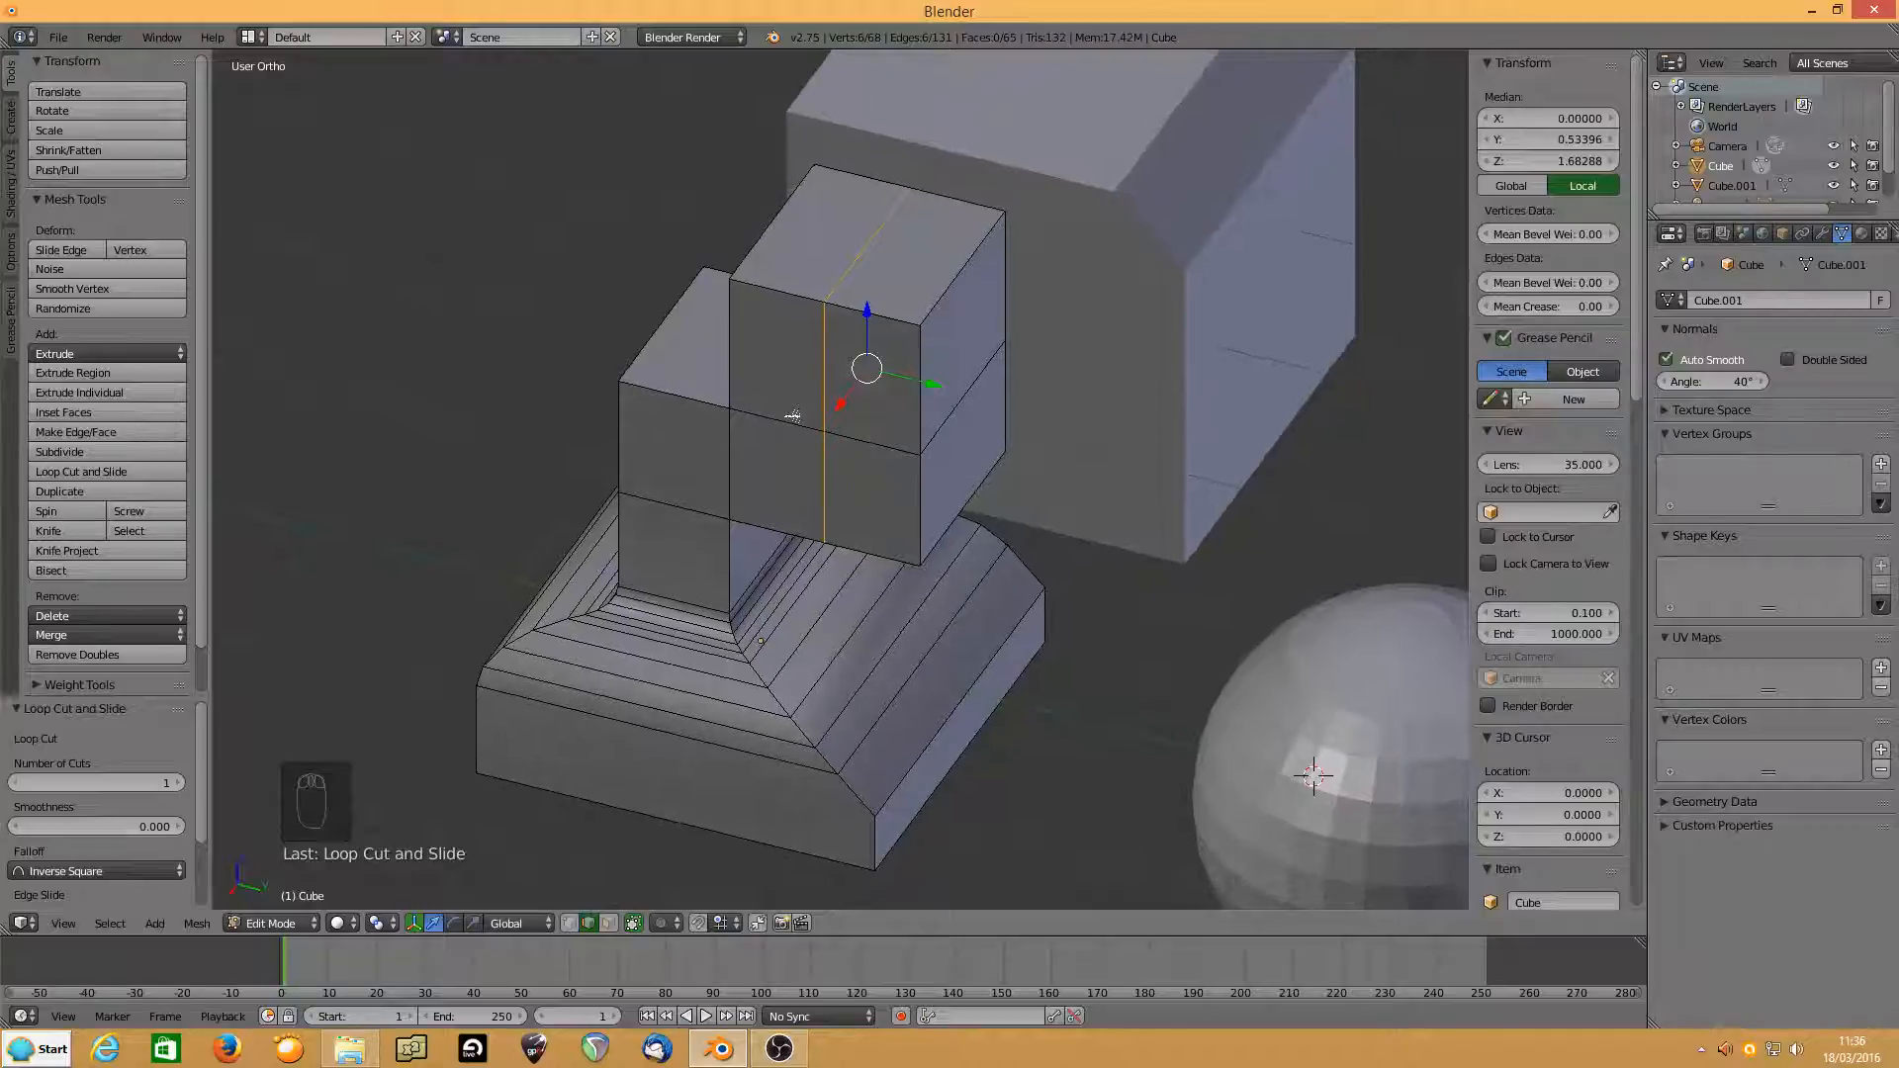
right_click(852, 267)
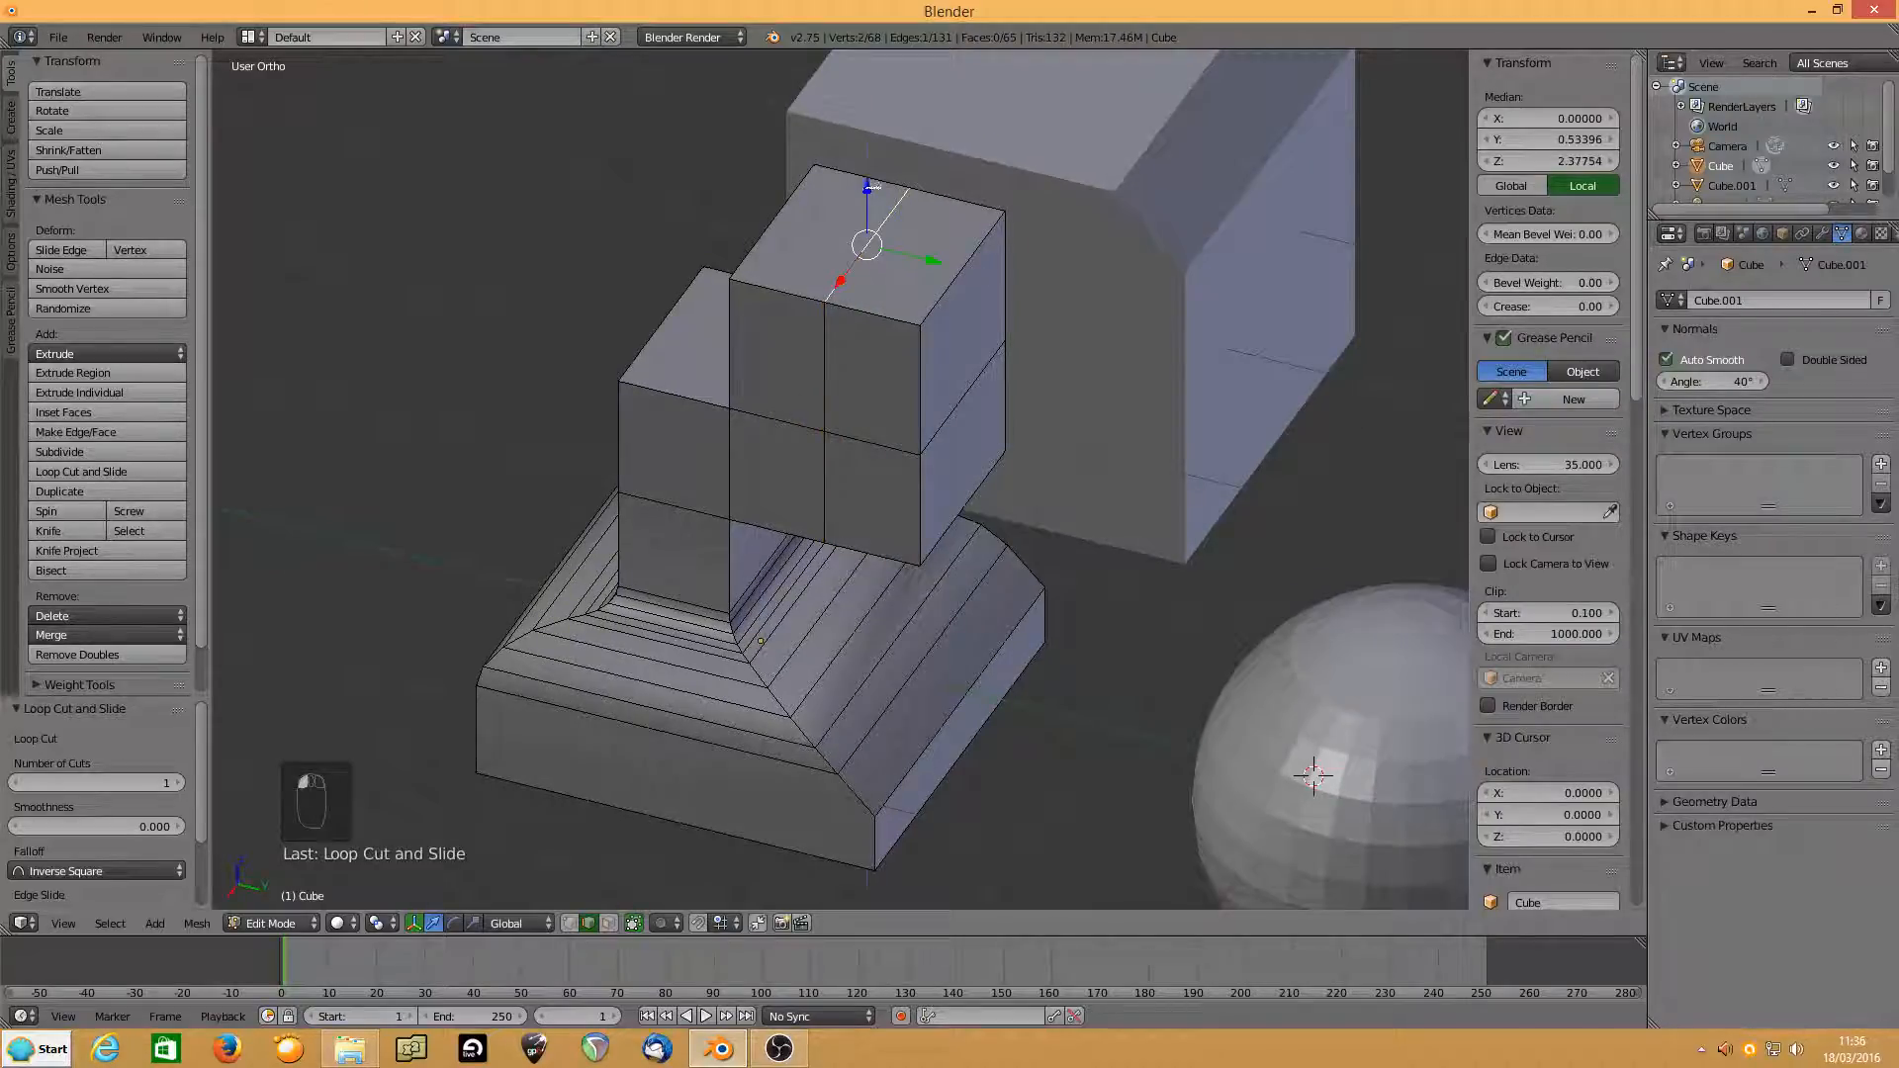
drag(866, 186, 867, 124)
middle_drag(621, 419, 667, 401)
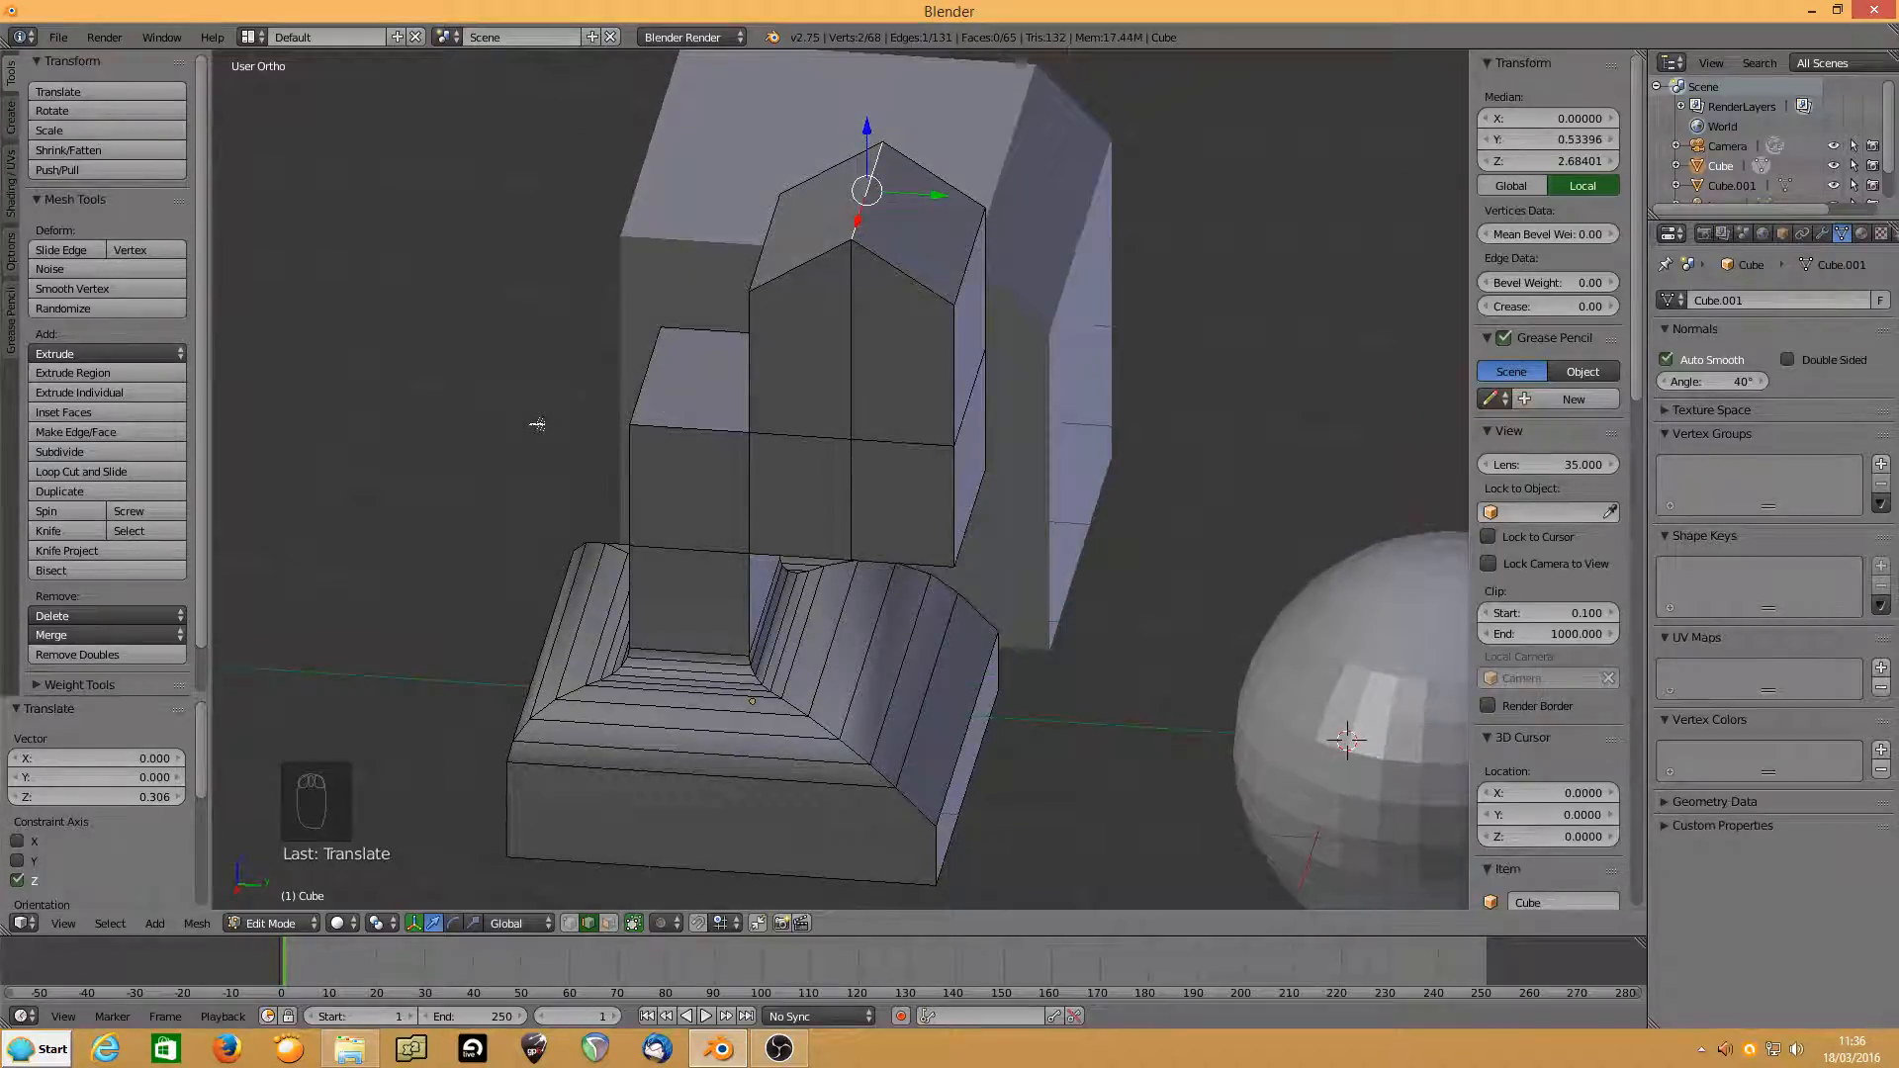
Bevel the raised ridge edge into a rounded top with 7 segments and an amount of about 0.491.
key(ctrl+b)
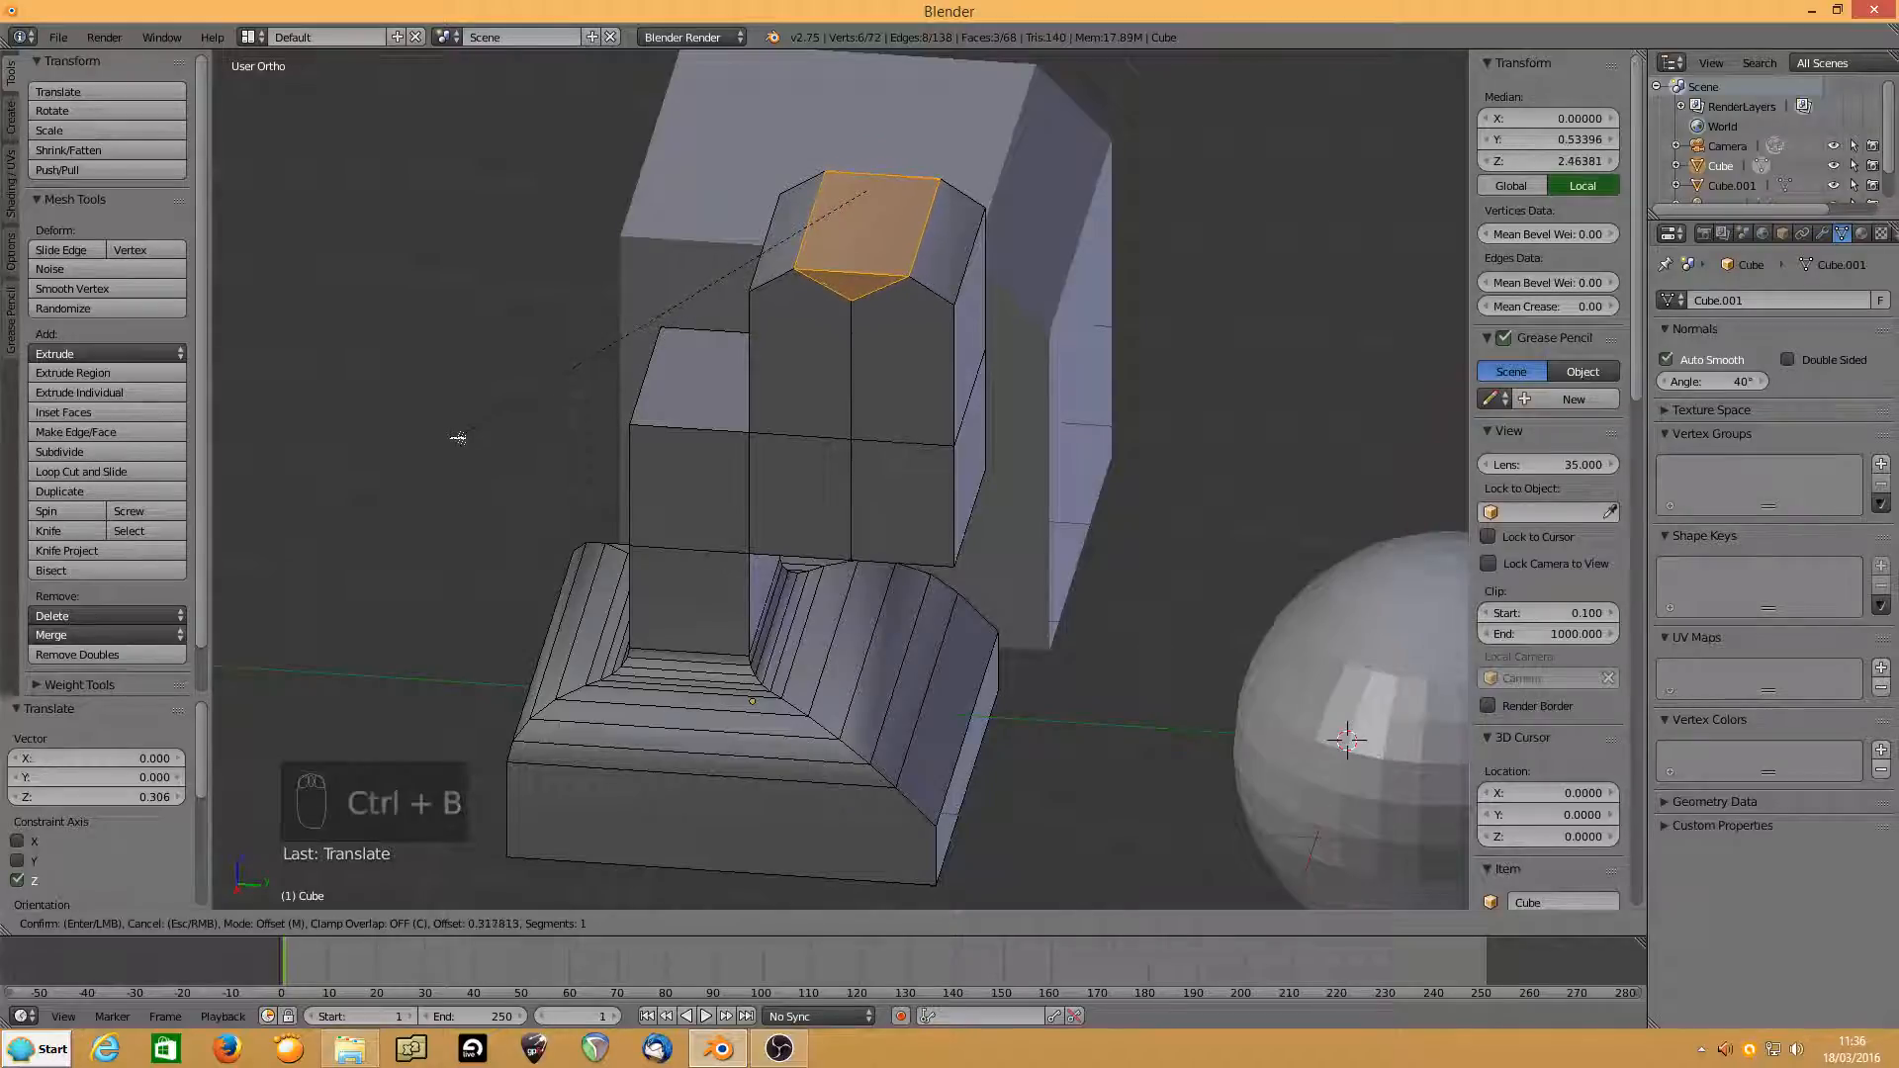
scroll(458, 437, up, 3)
scroll(458, 437, up, 2)
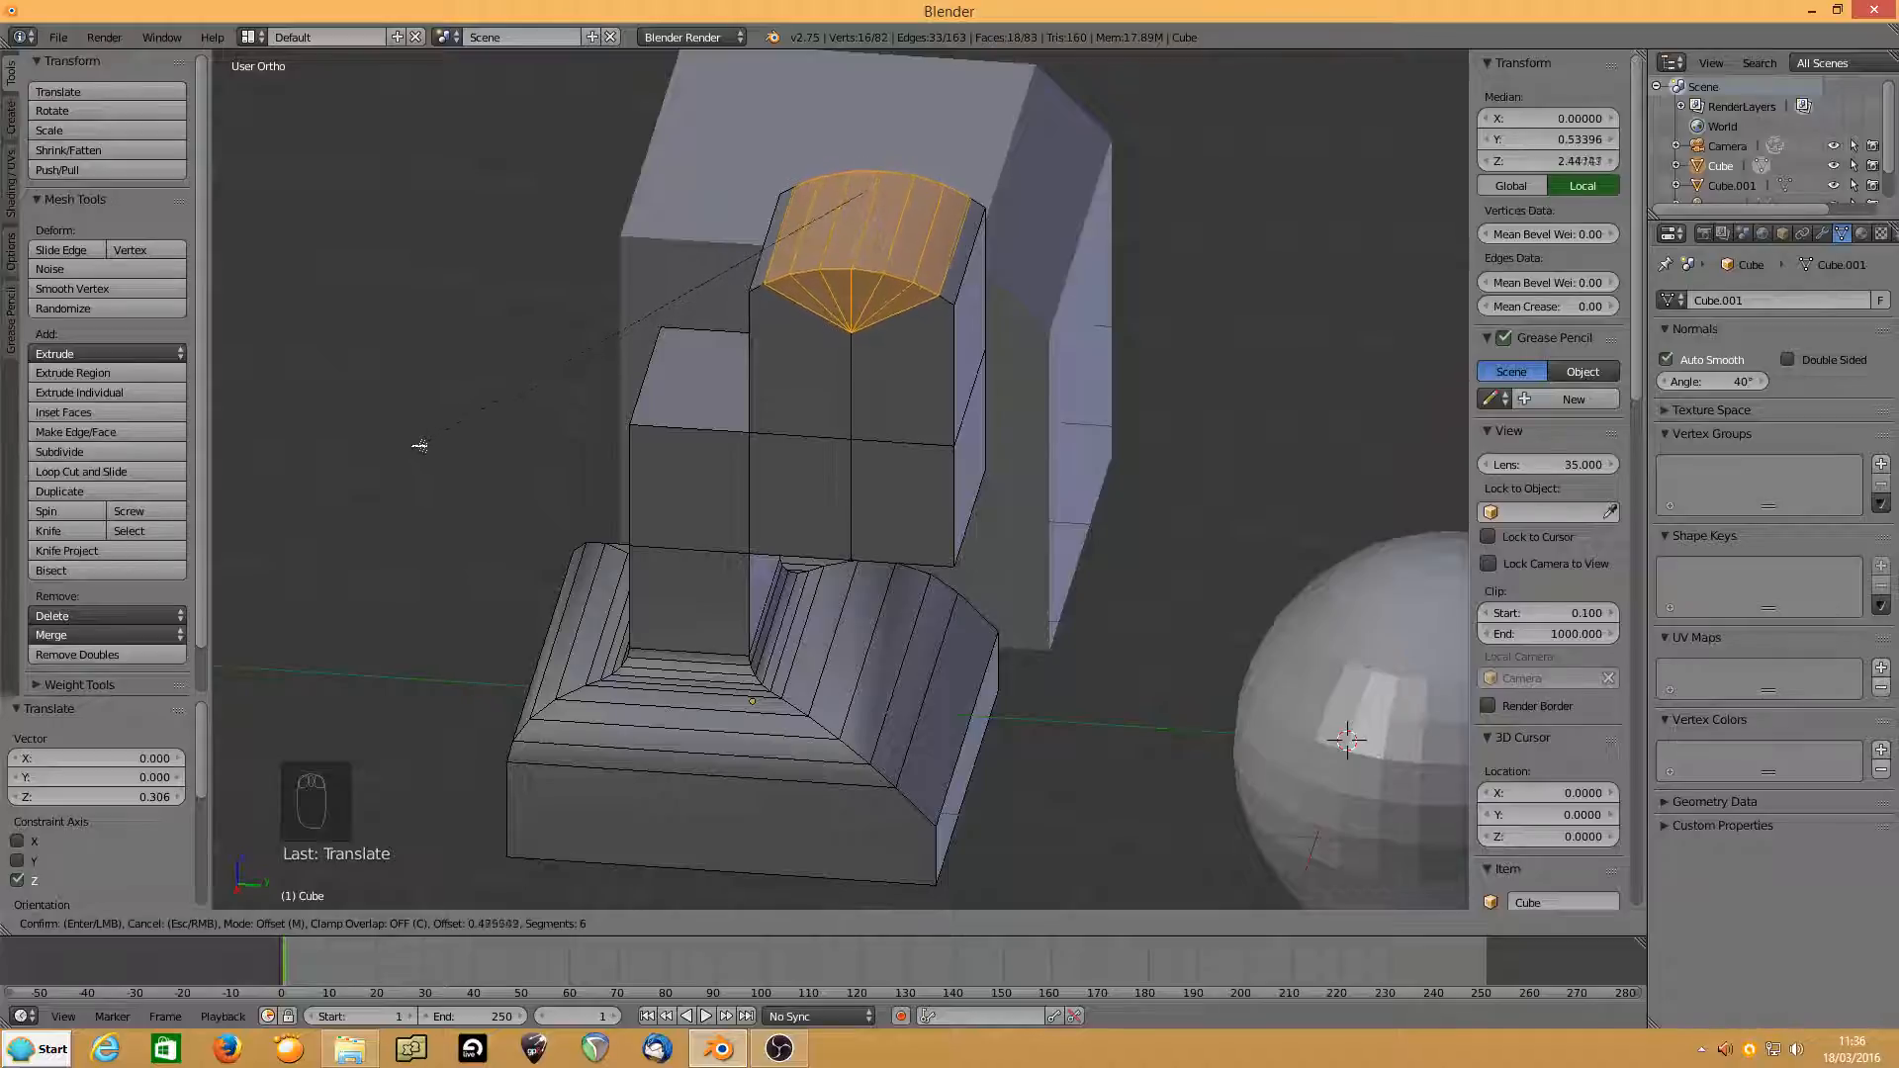
scroll(431, 444, down, 5)
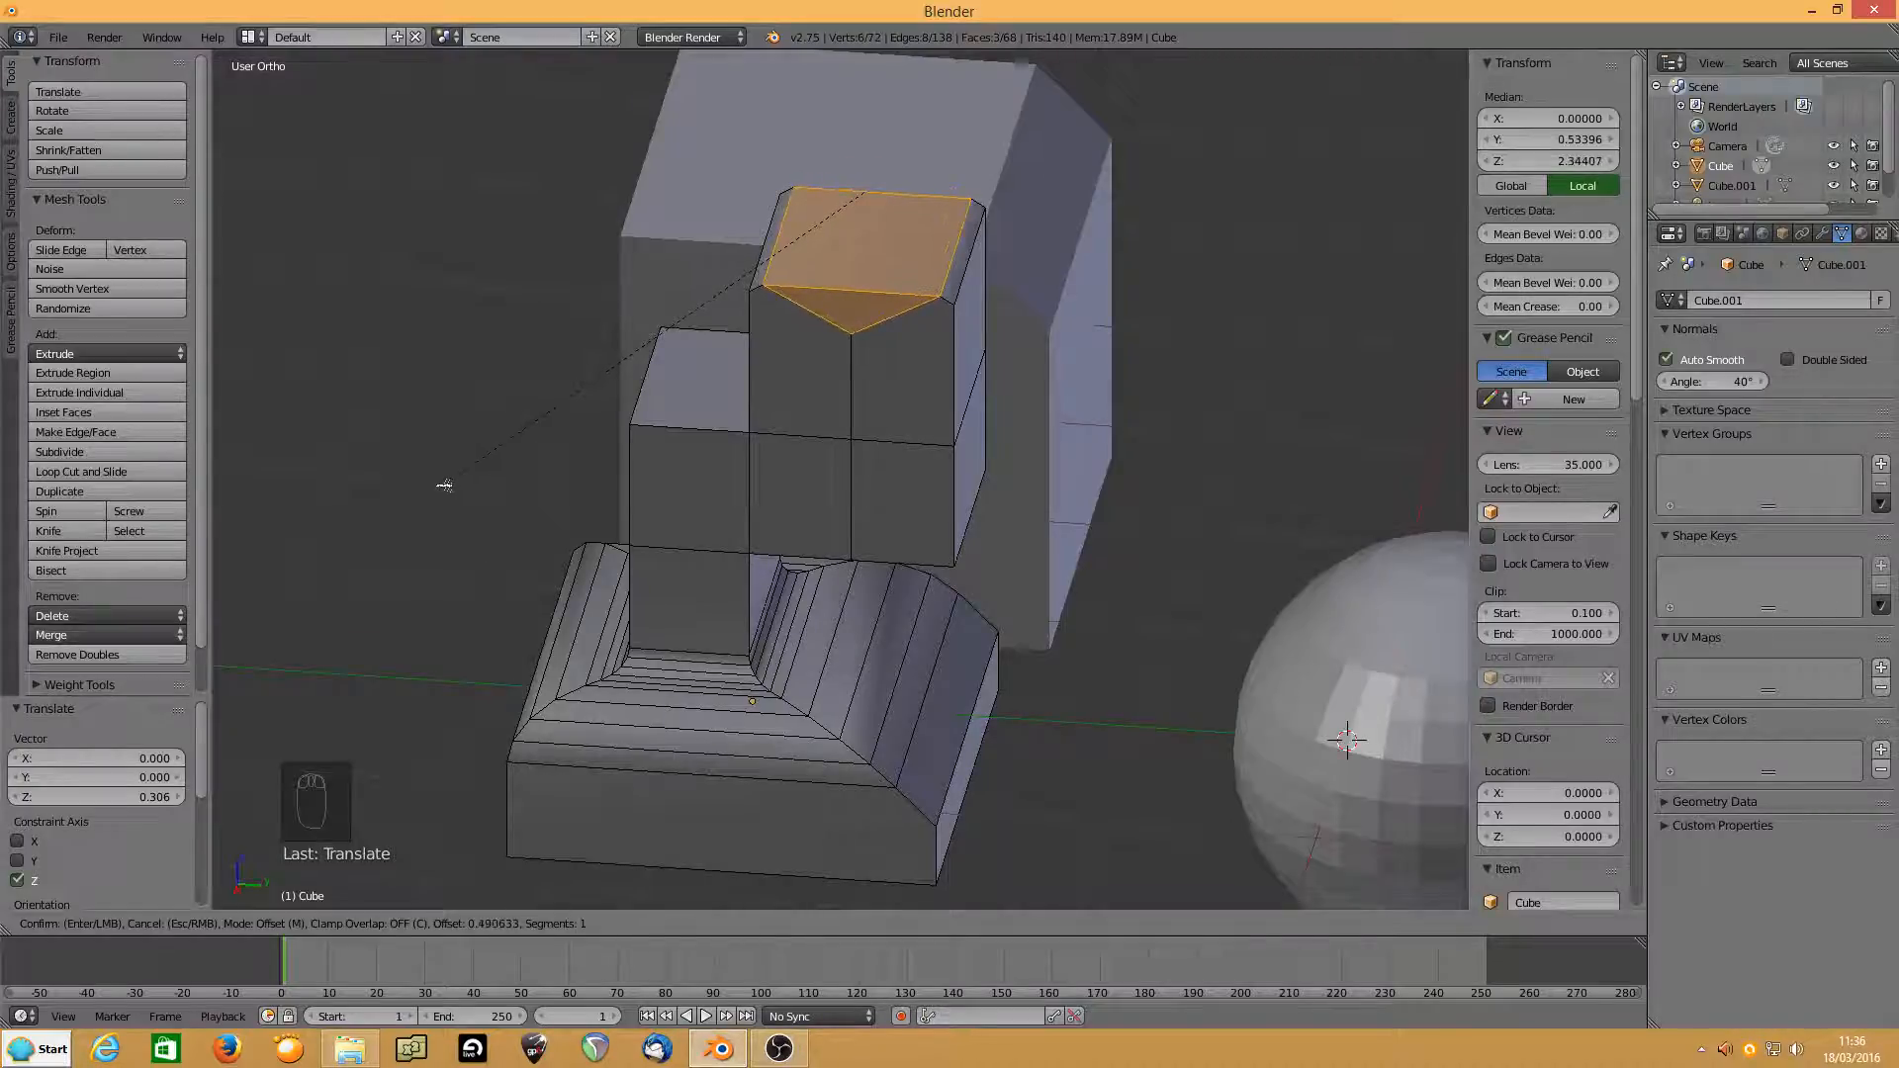
scroll(444, 484, up, 6)
click(444, 484)
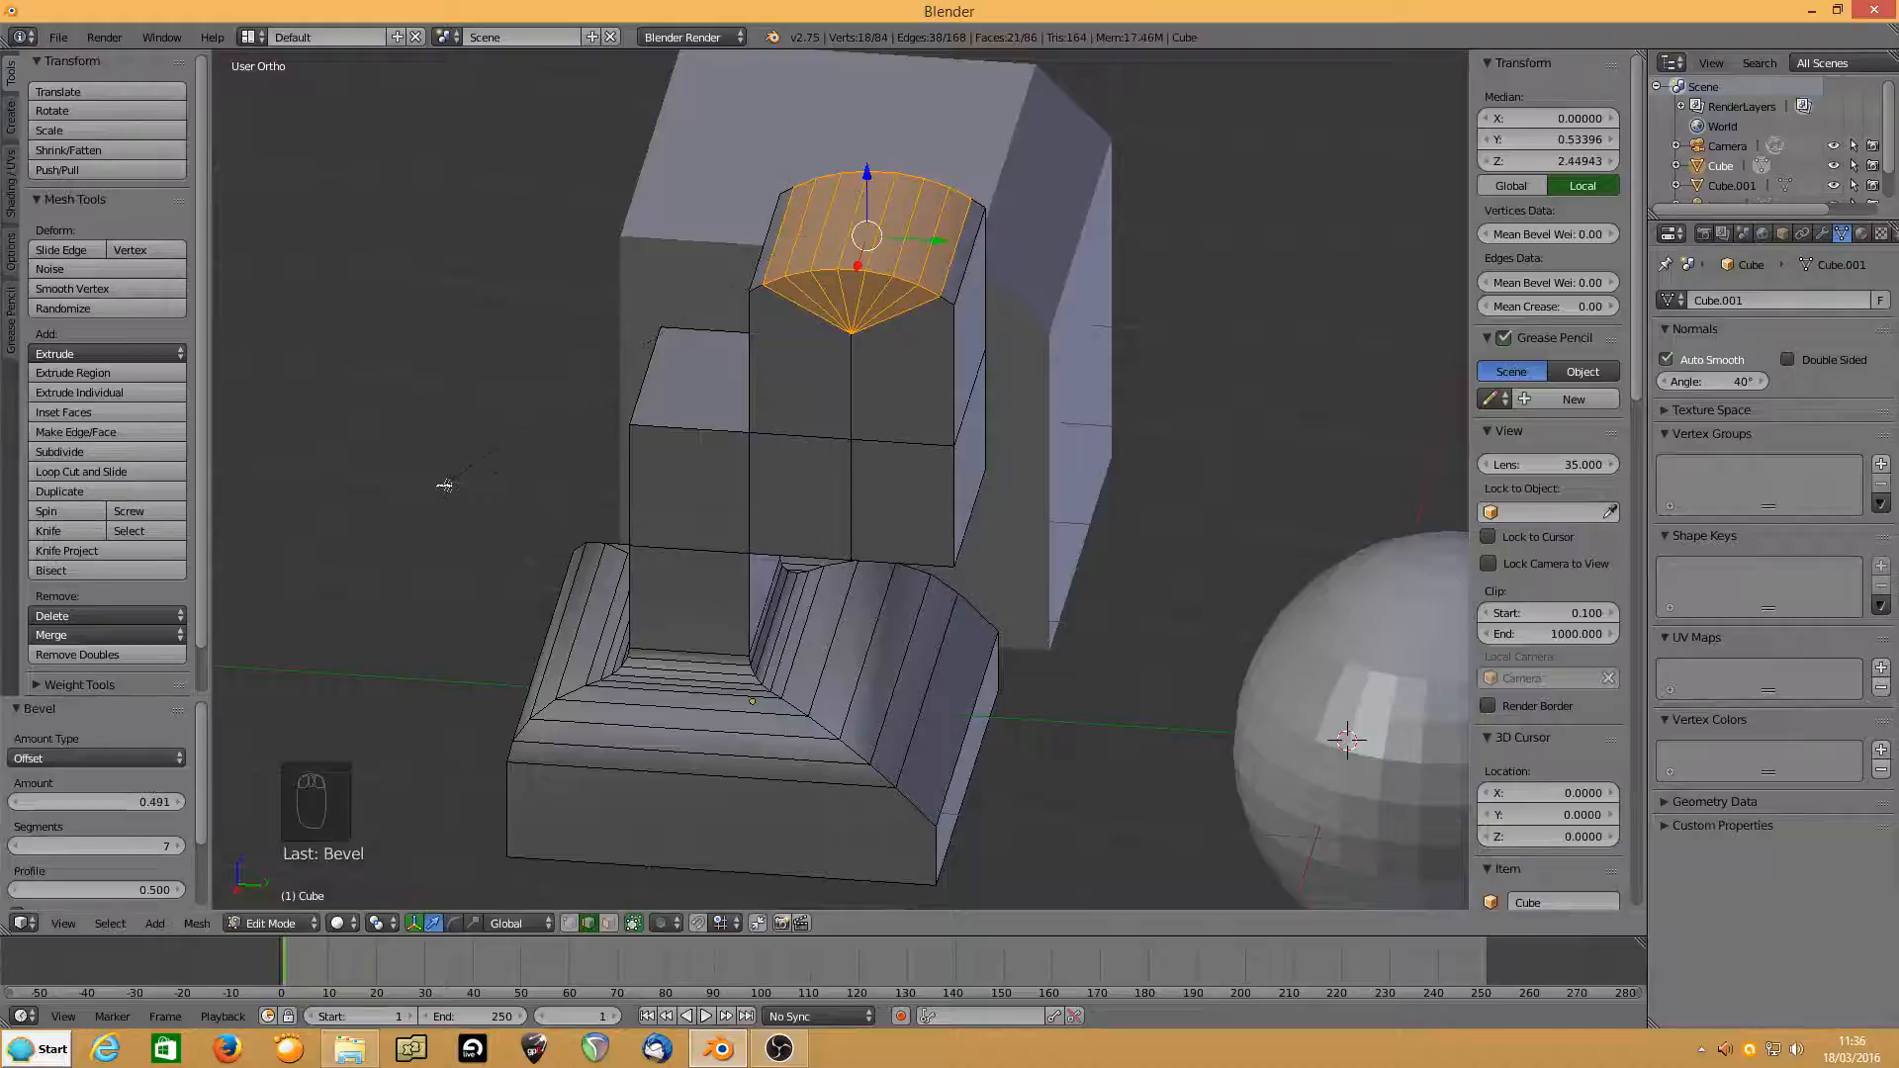
middle_drag(444, 484, 549, 617)
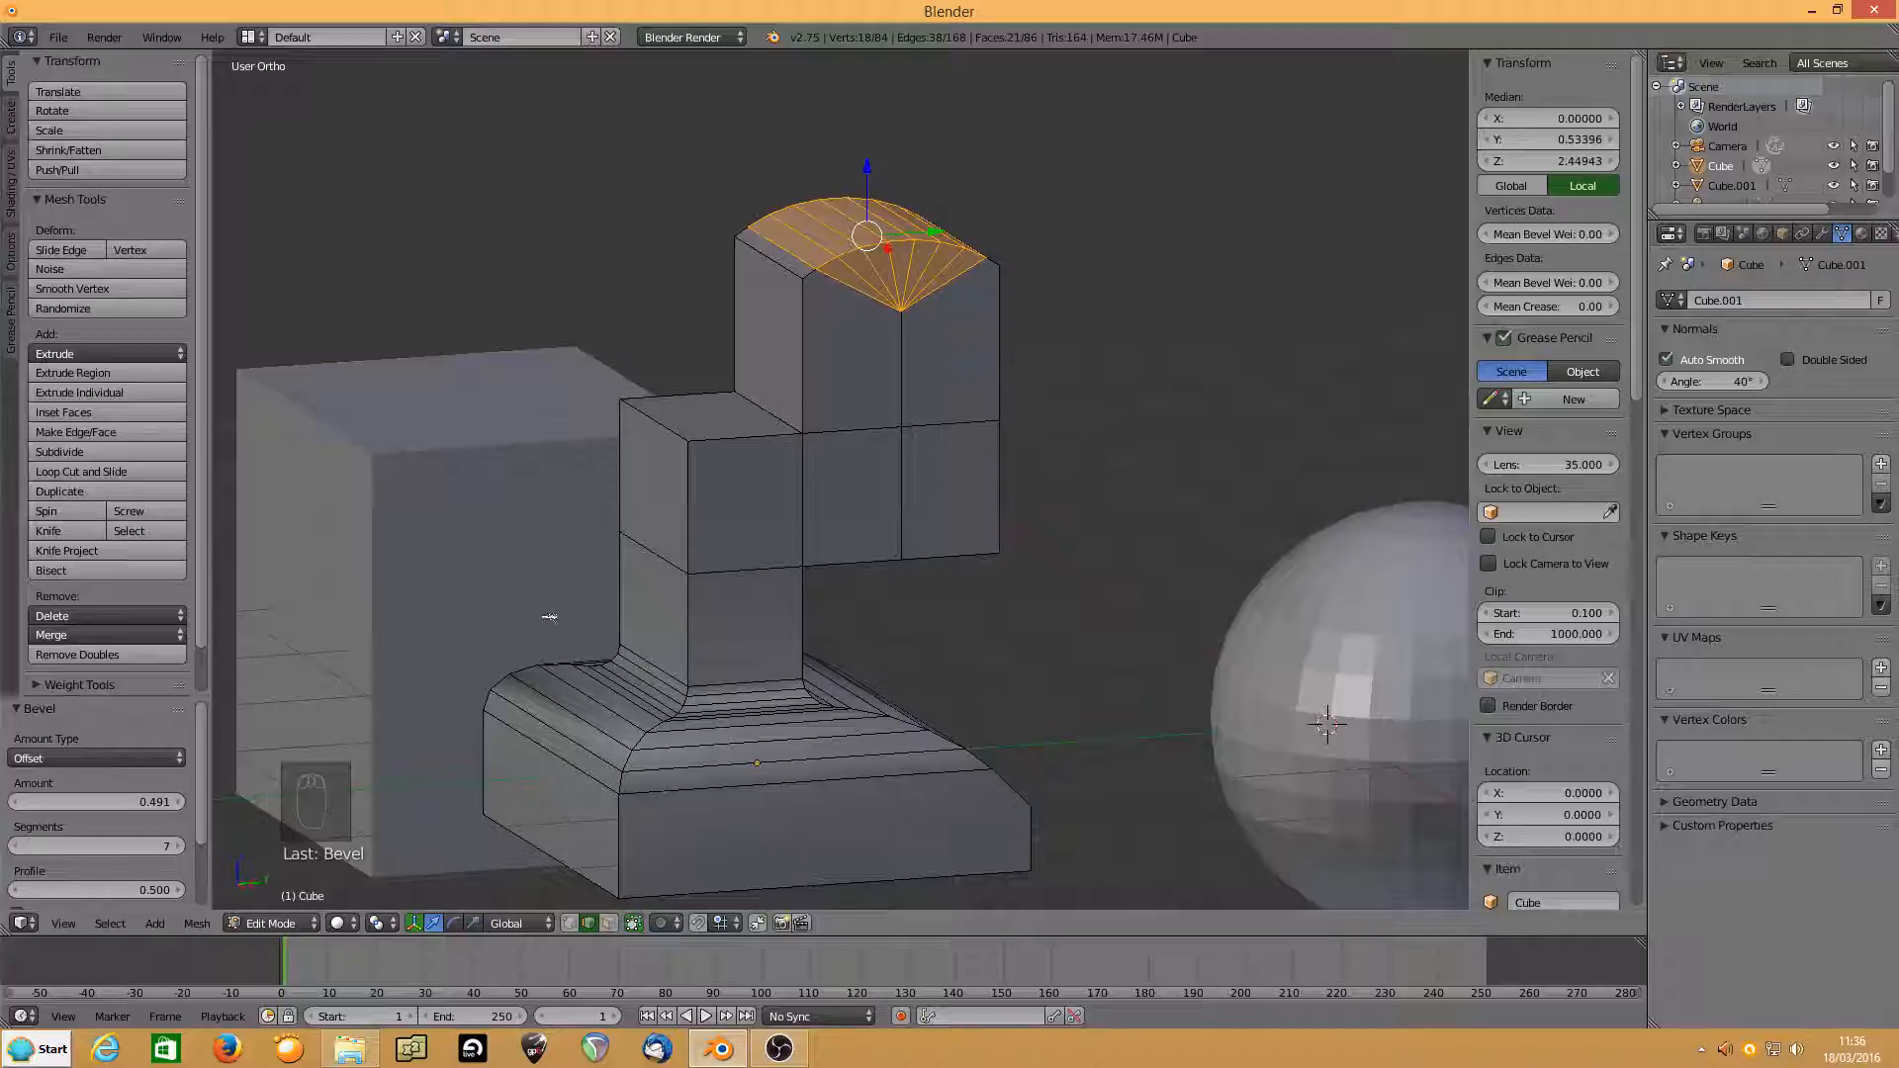
In vertex select mode, slide the vertex where the rounded end's edges converge down its vertical edge by a factor of about 0.530.
click(574, 924)
right_click(902, 314)
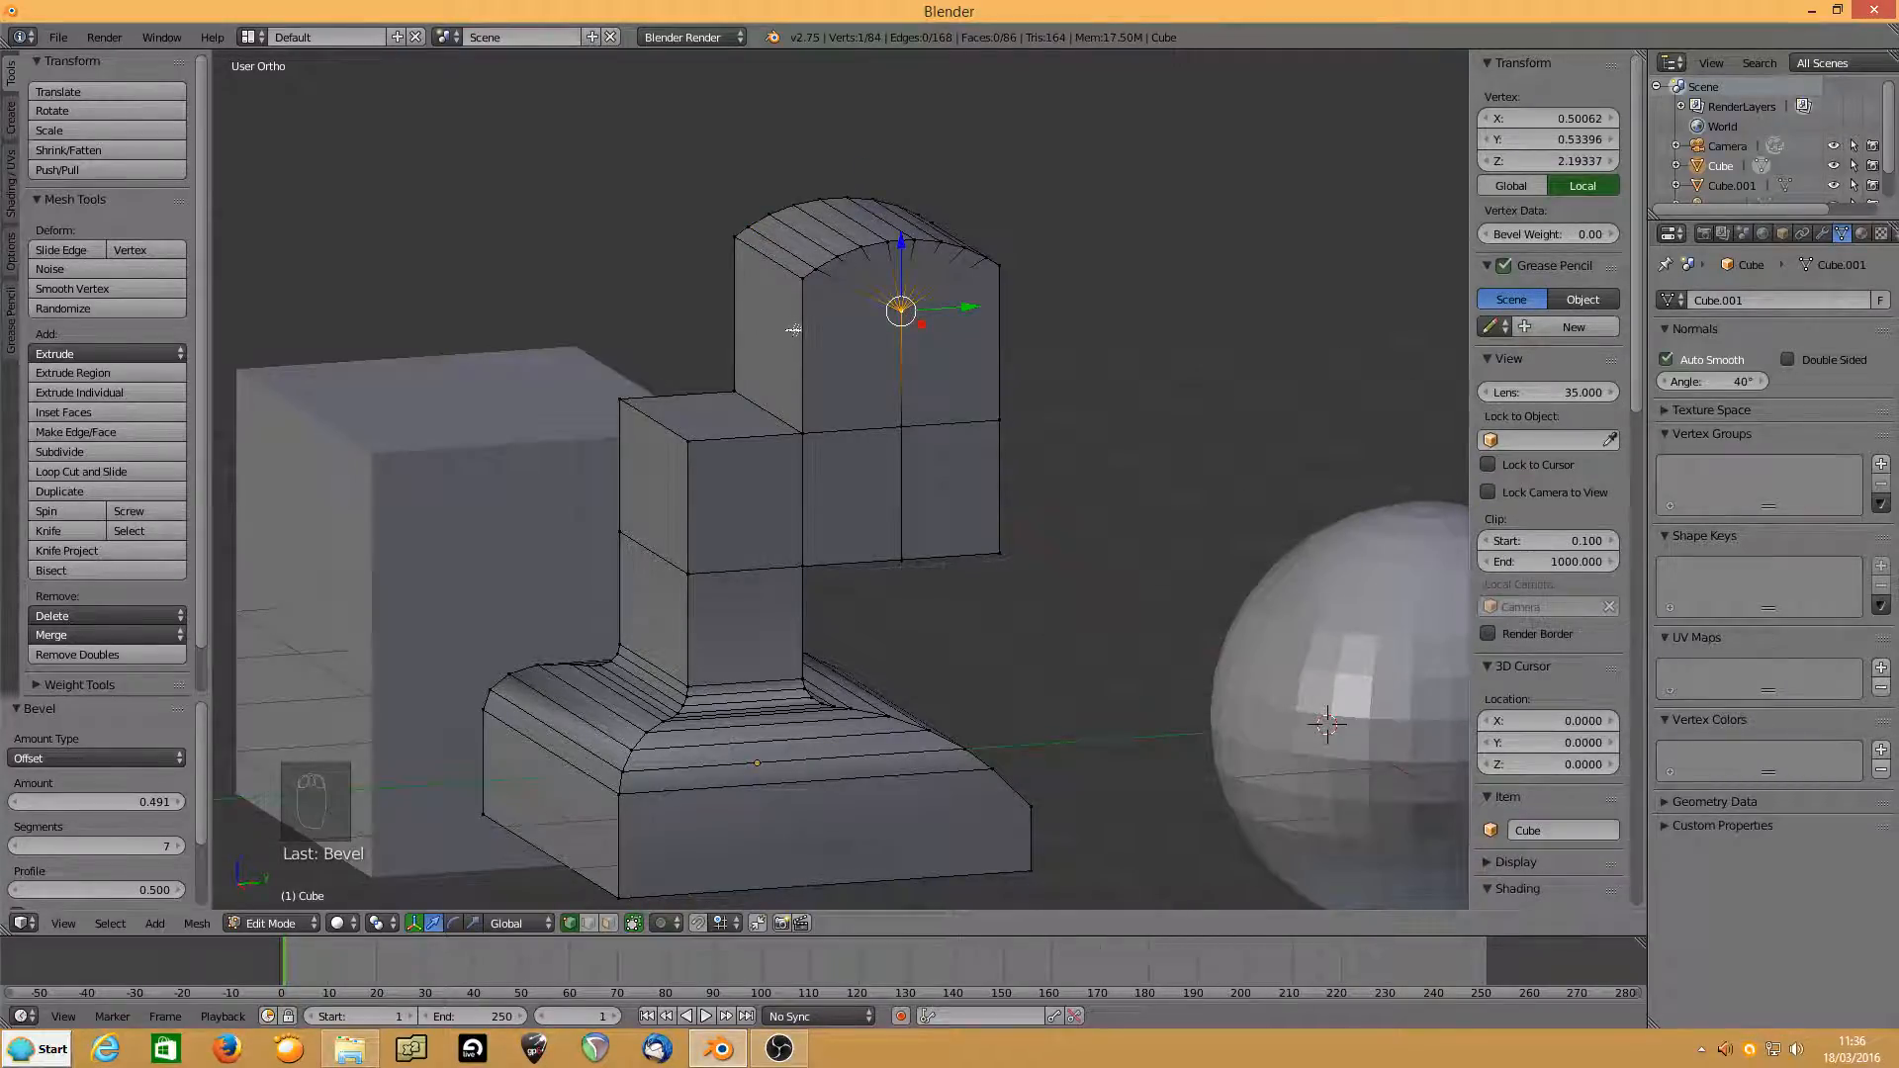
key(g)
key(g)
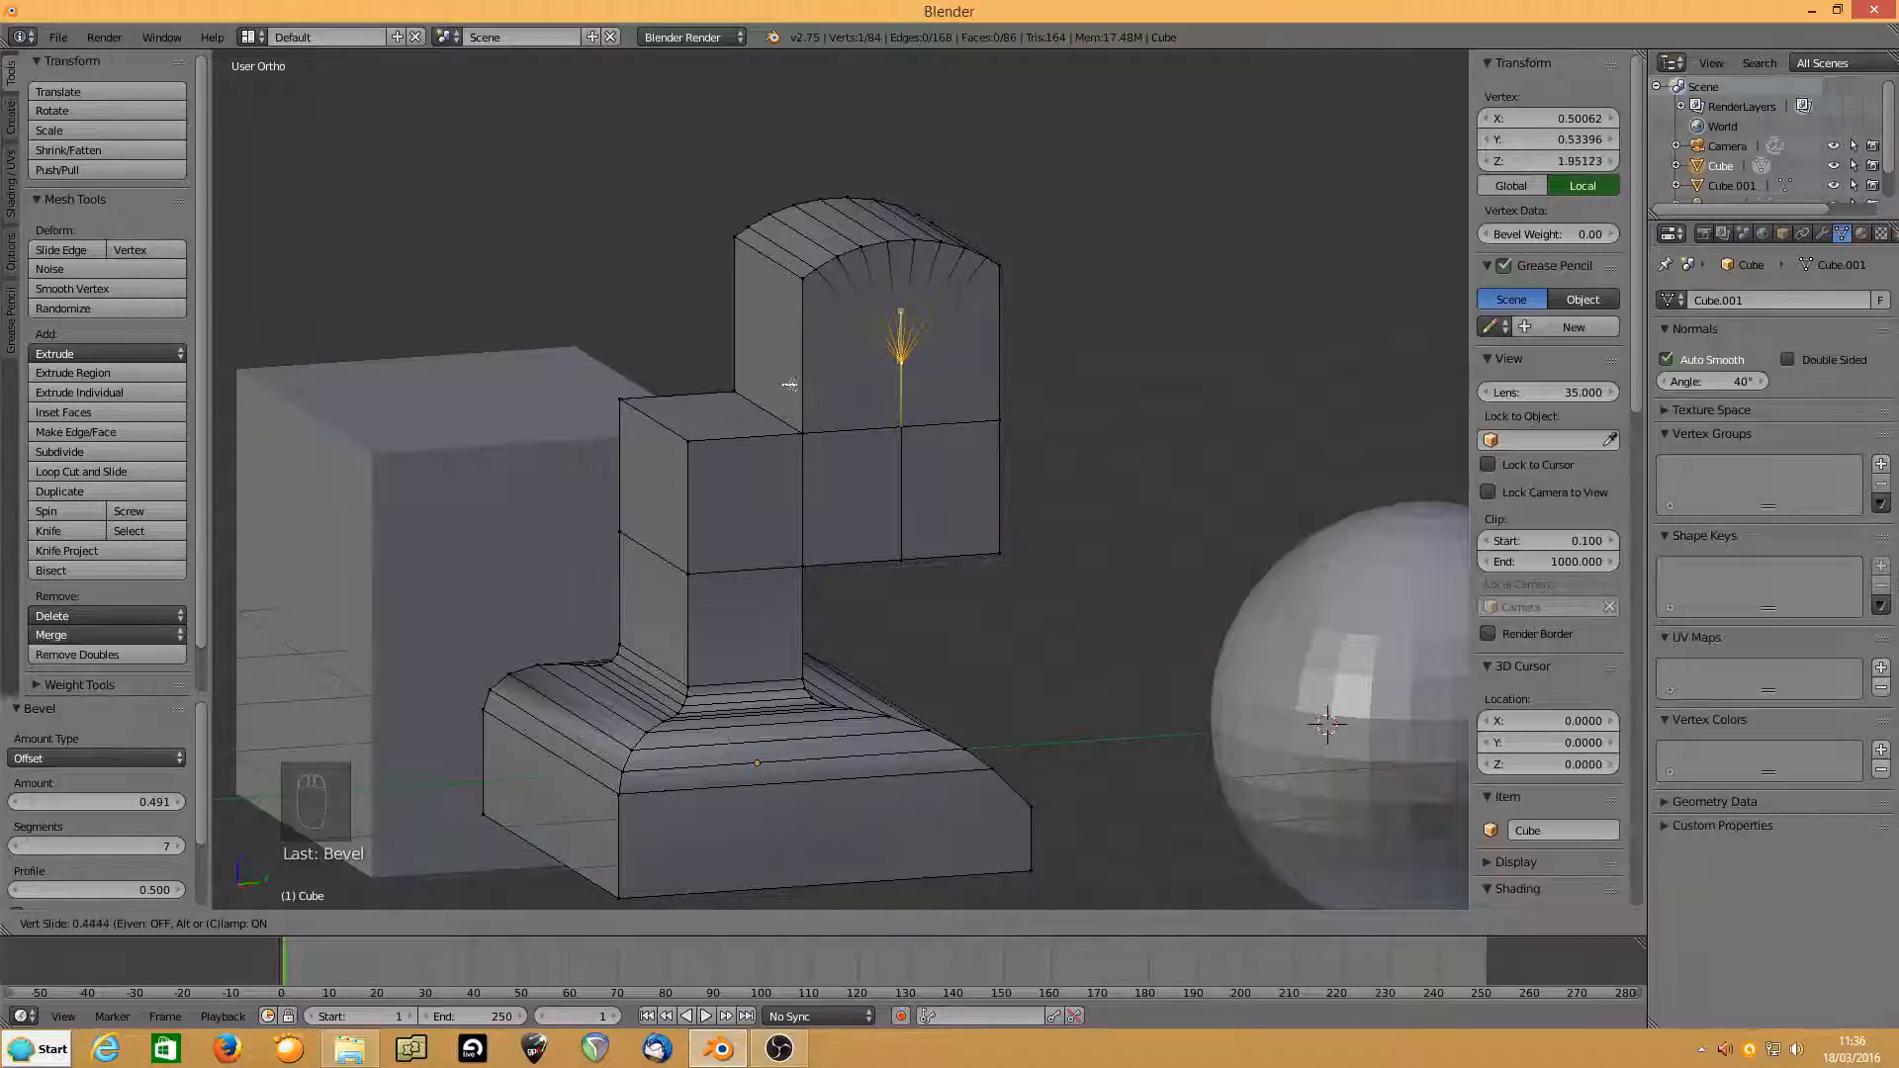
click(788, 395)
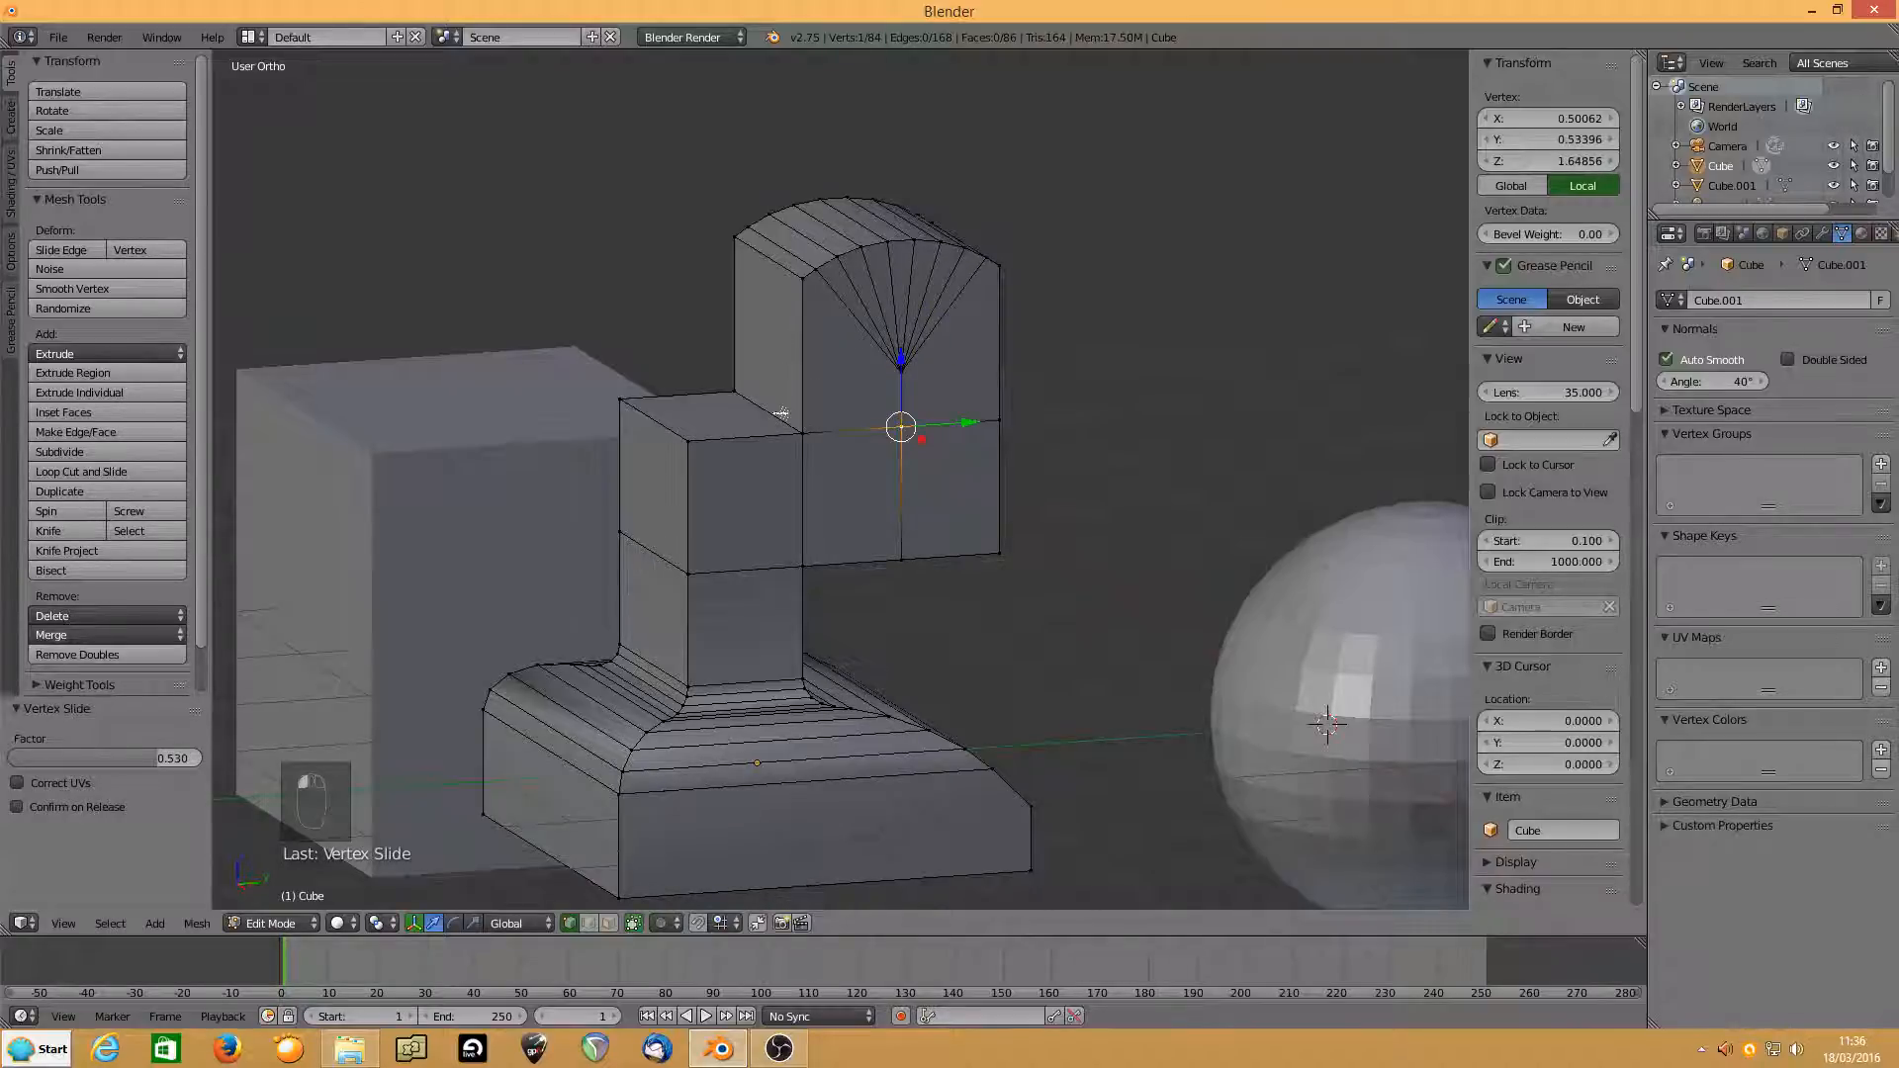
Try to slide the middle vertex of the arm's end face down along its vertical edge.
key(g)
key(g)
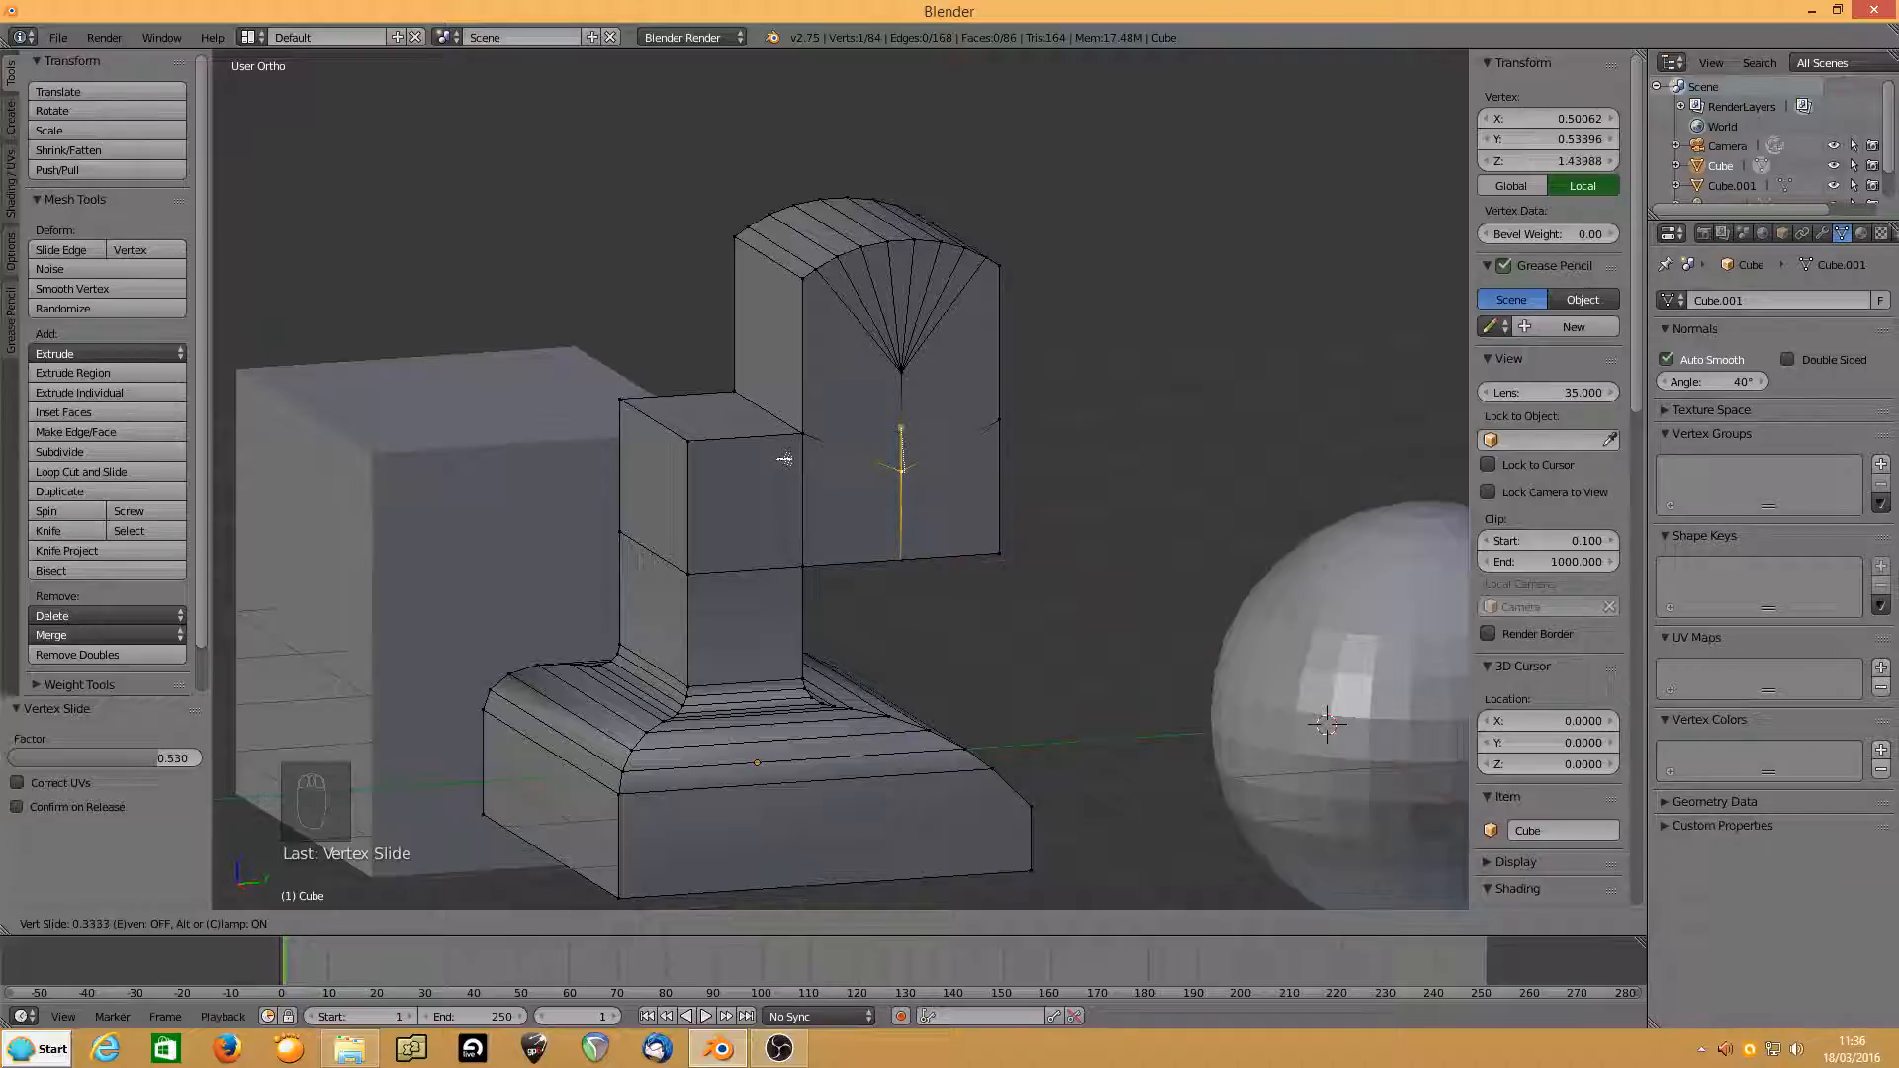
right_click(785, 457)
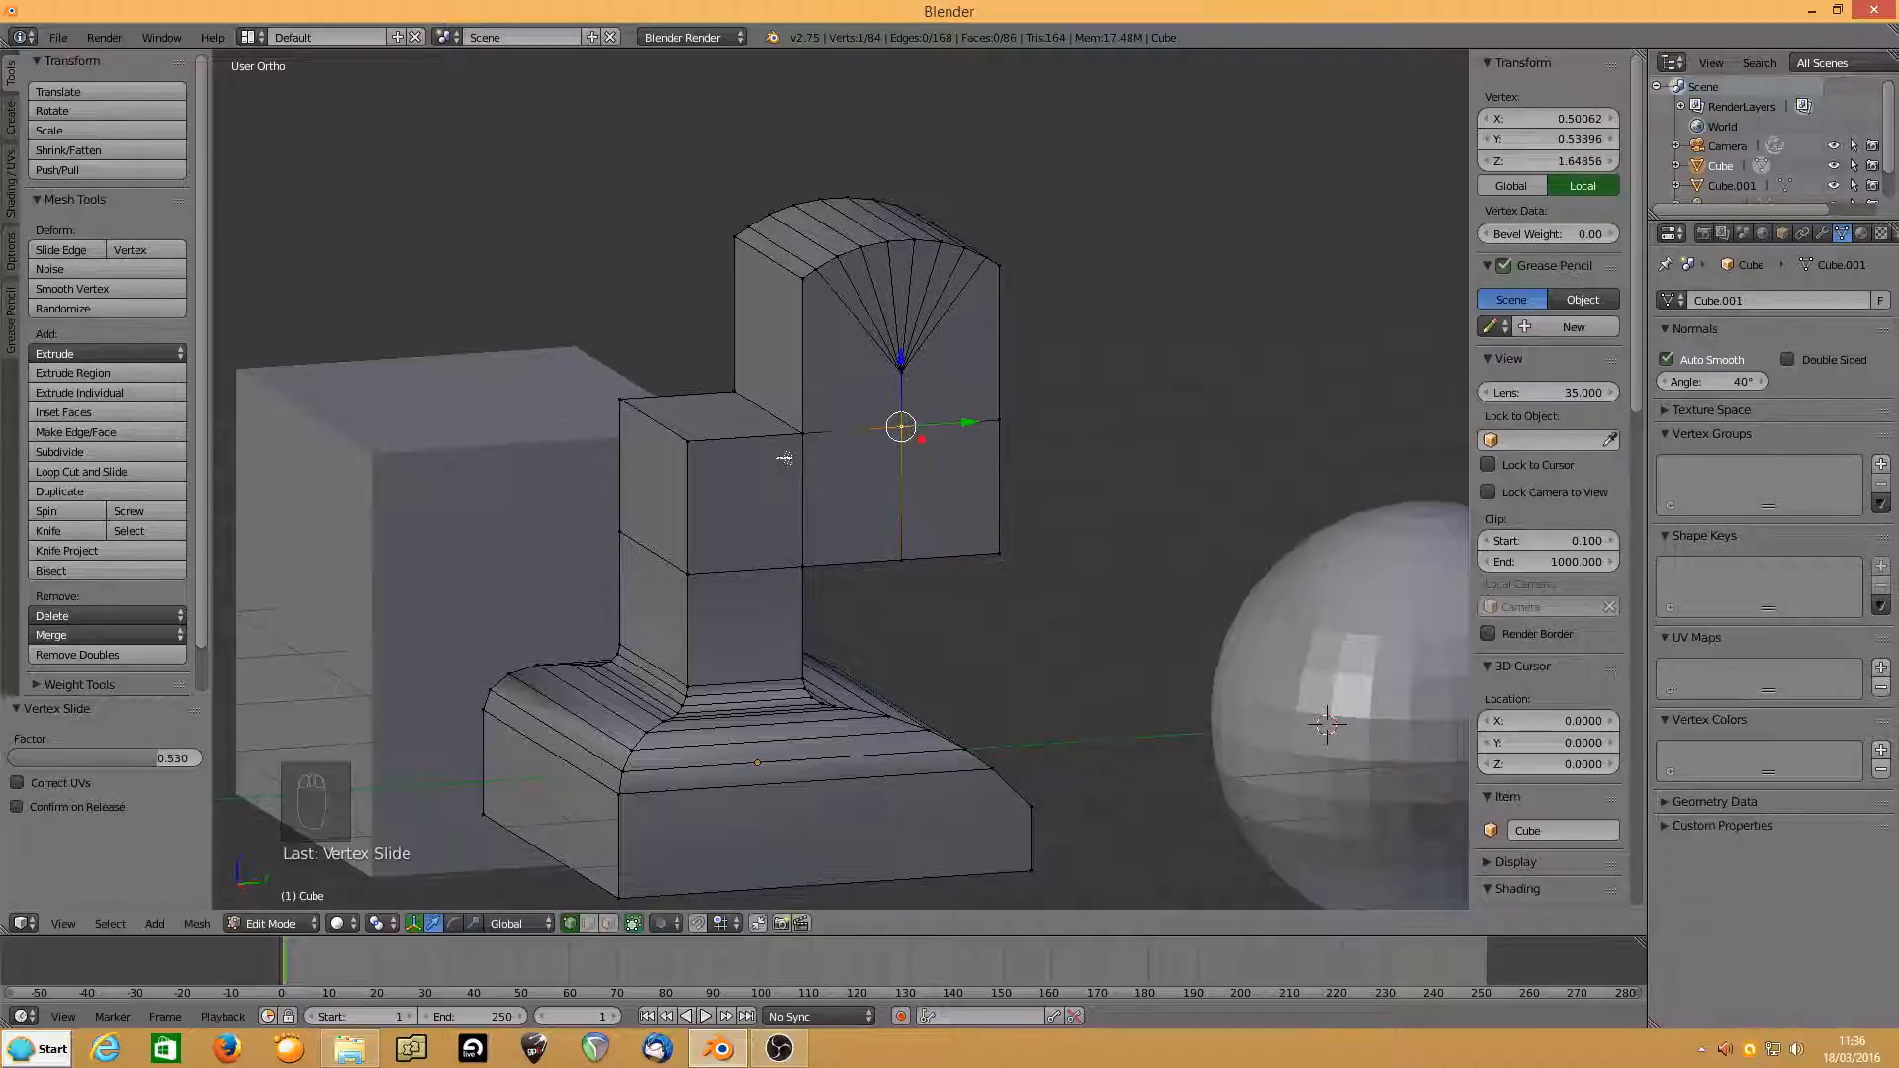
Shrink/Fatten the selected middle vertex on the arm's end face along its normal by about -0.009.
middle_drag(1050, 486, 902, 520)
scroll(903, 520, up, 3)
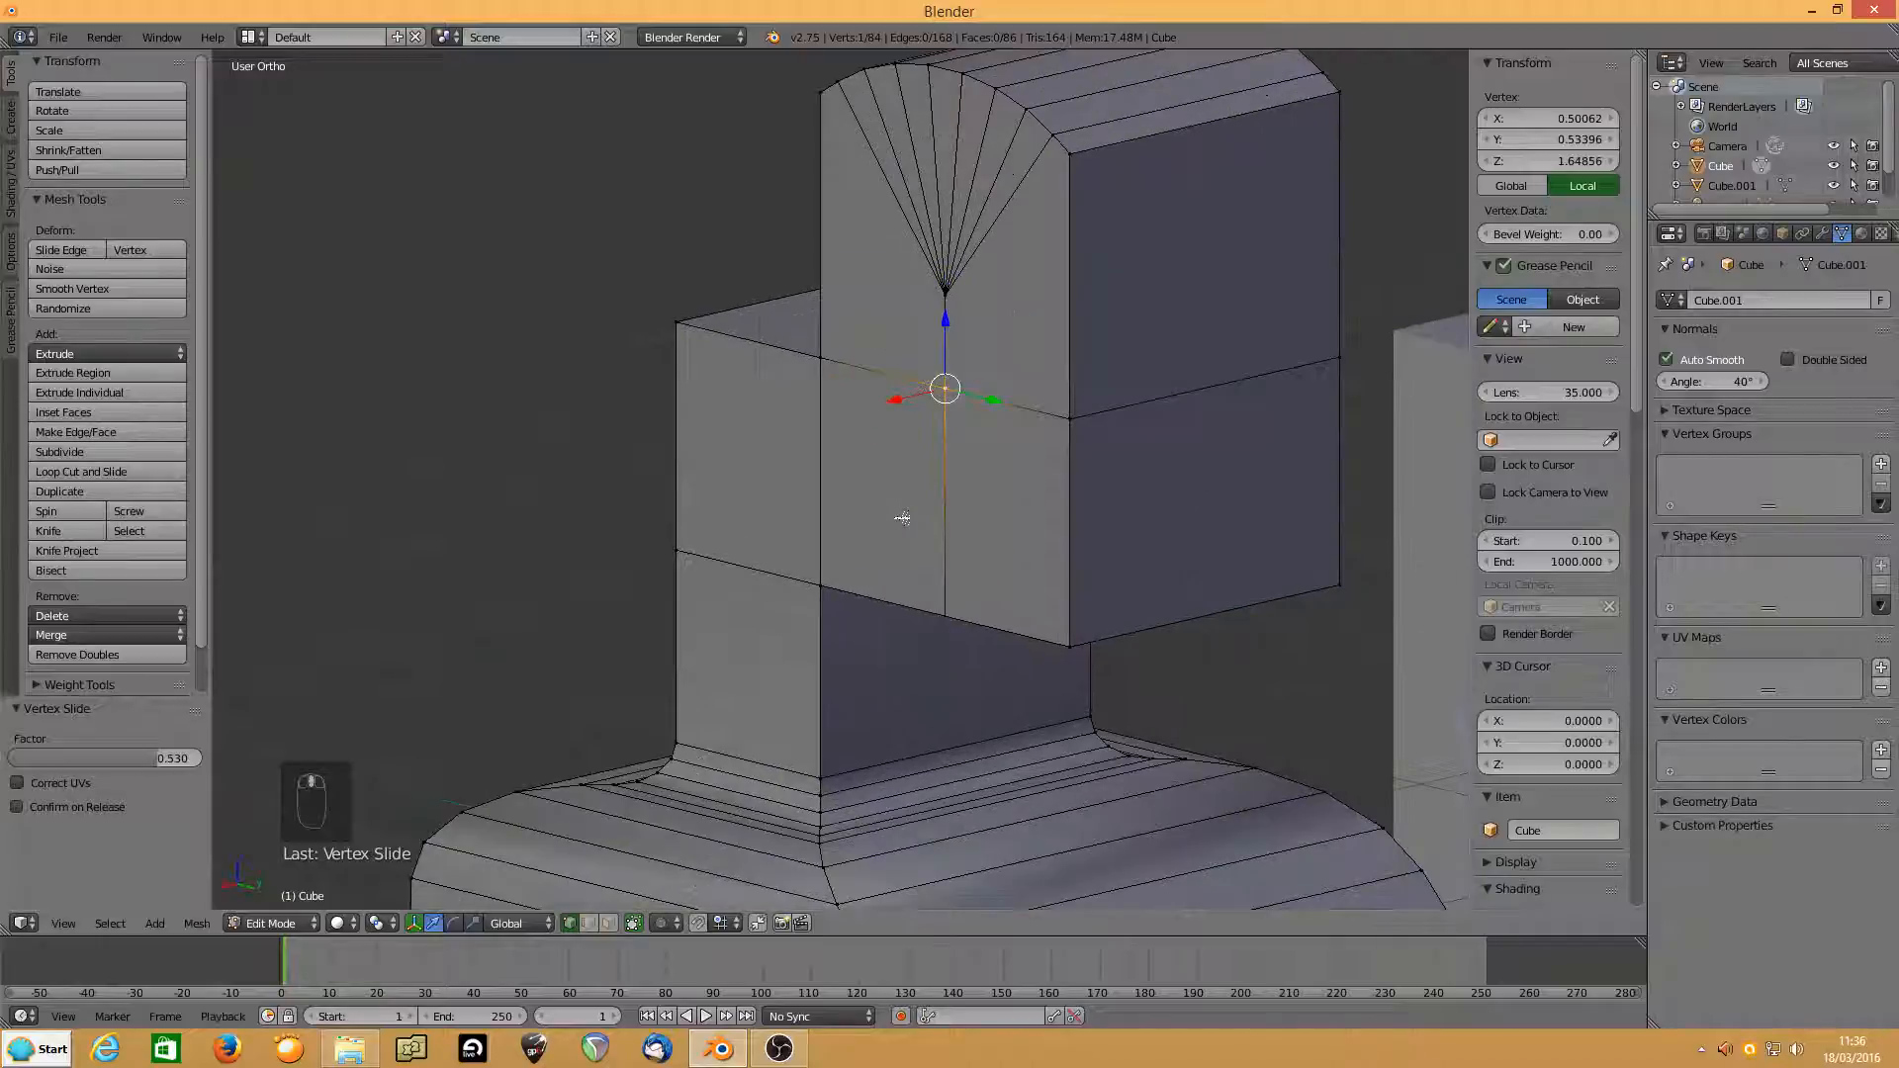
scroll(889, 509, down, 5)
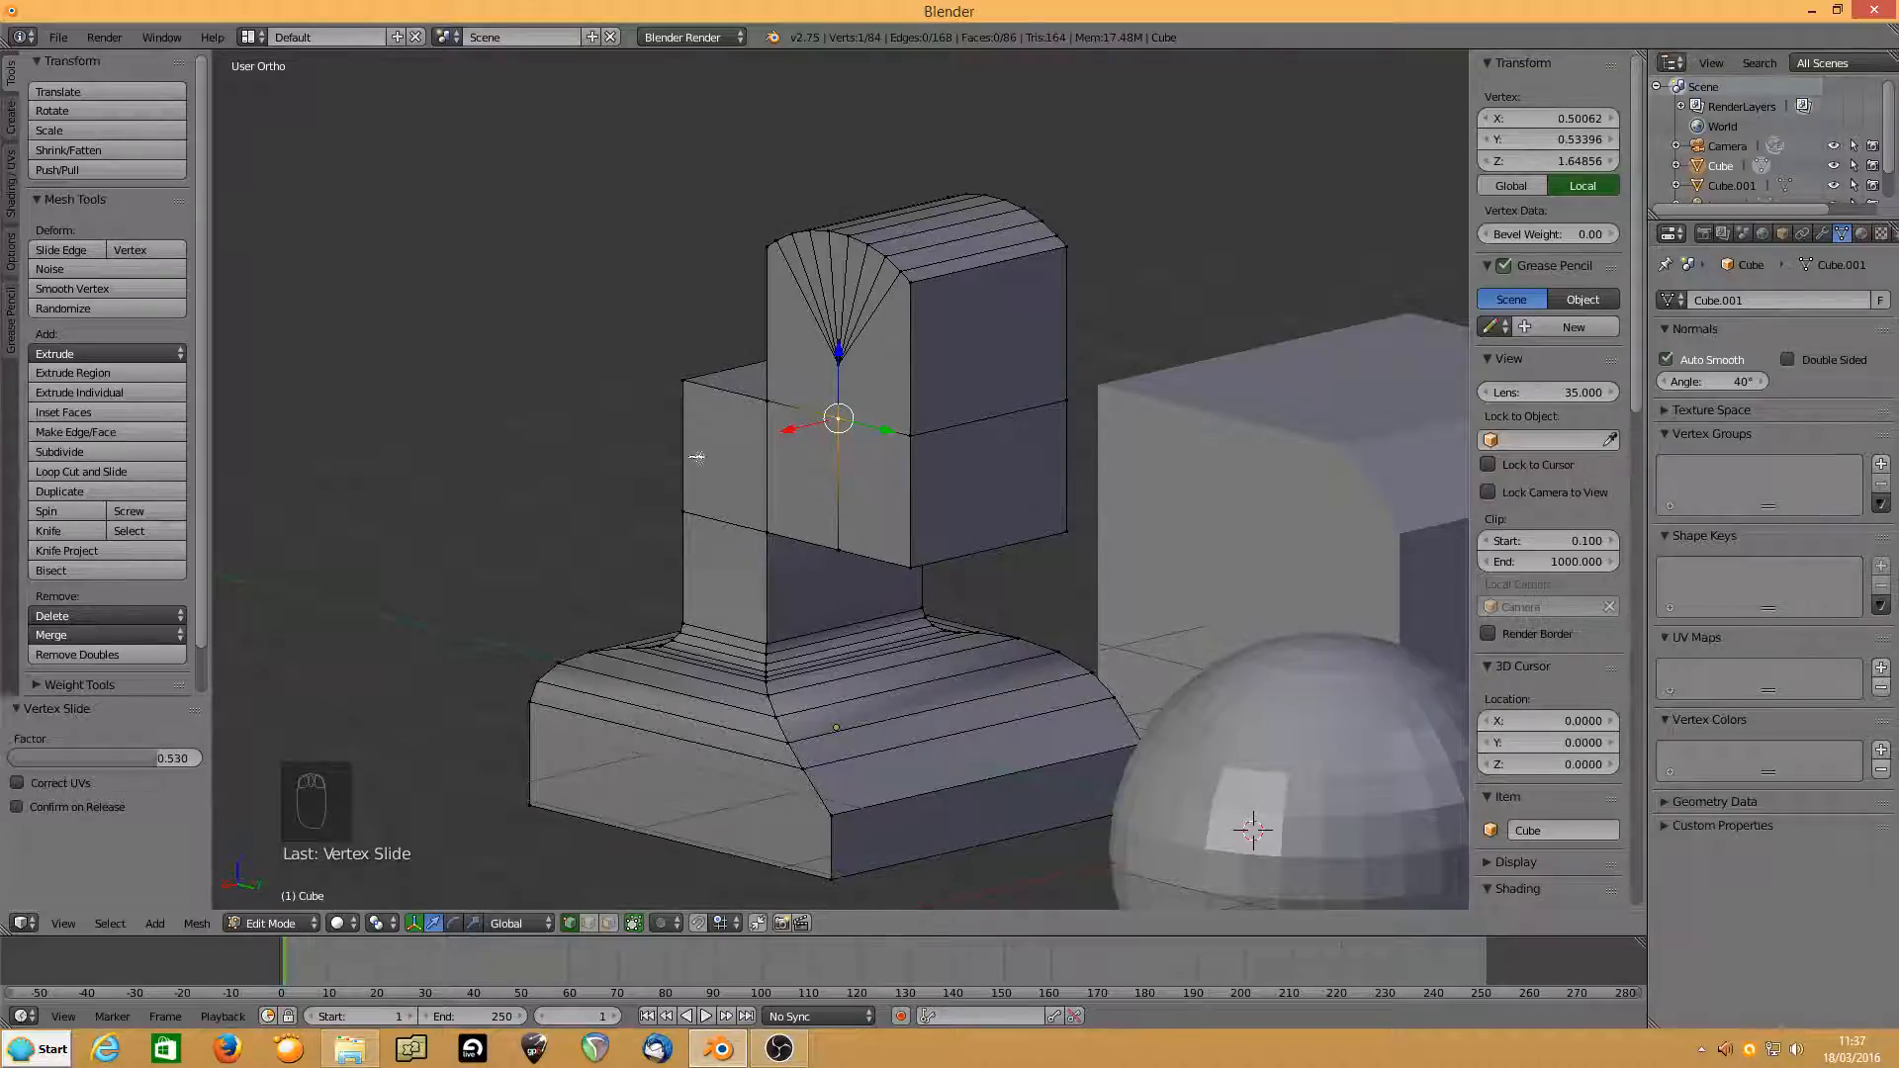
key(alt+s)
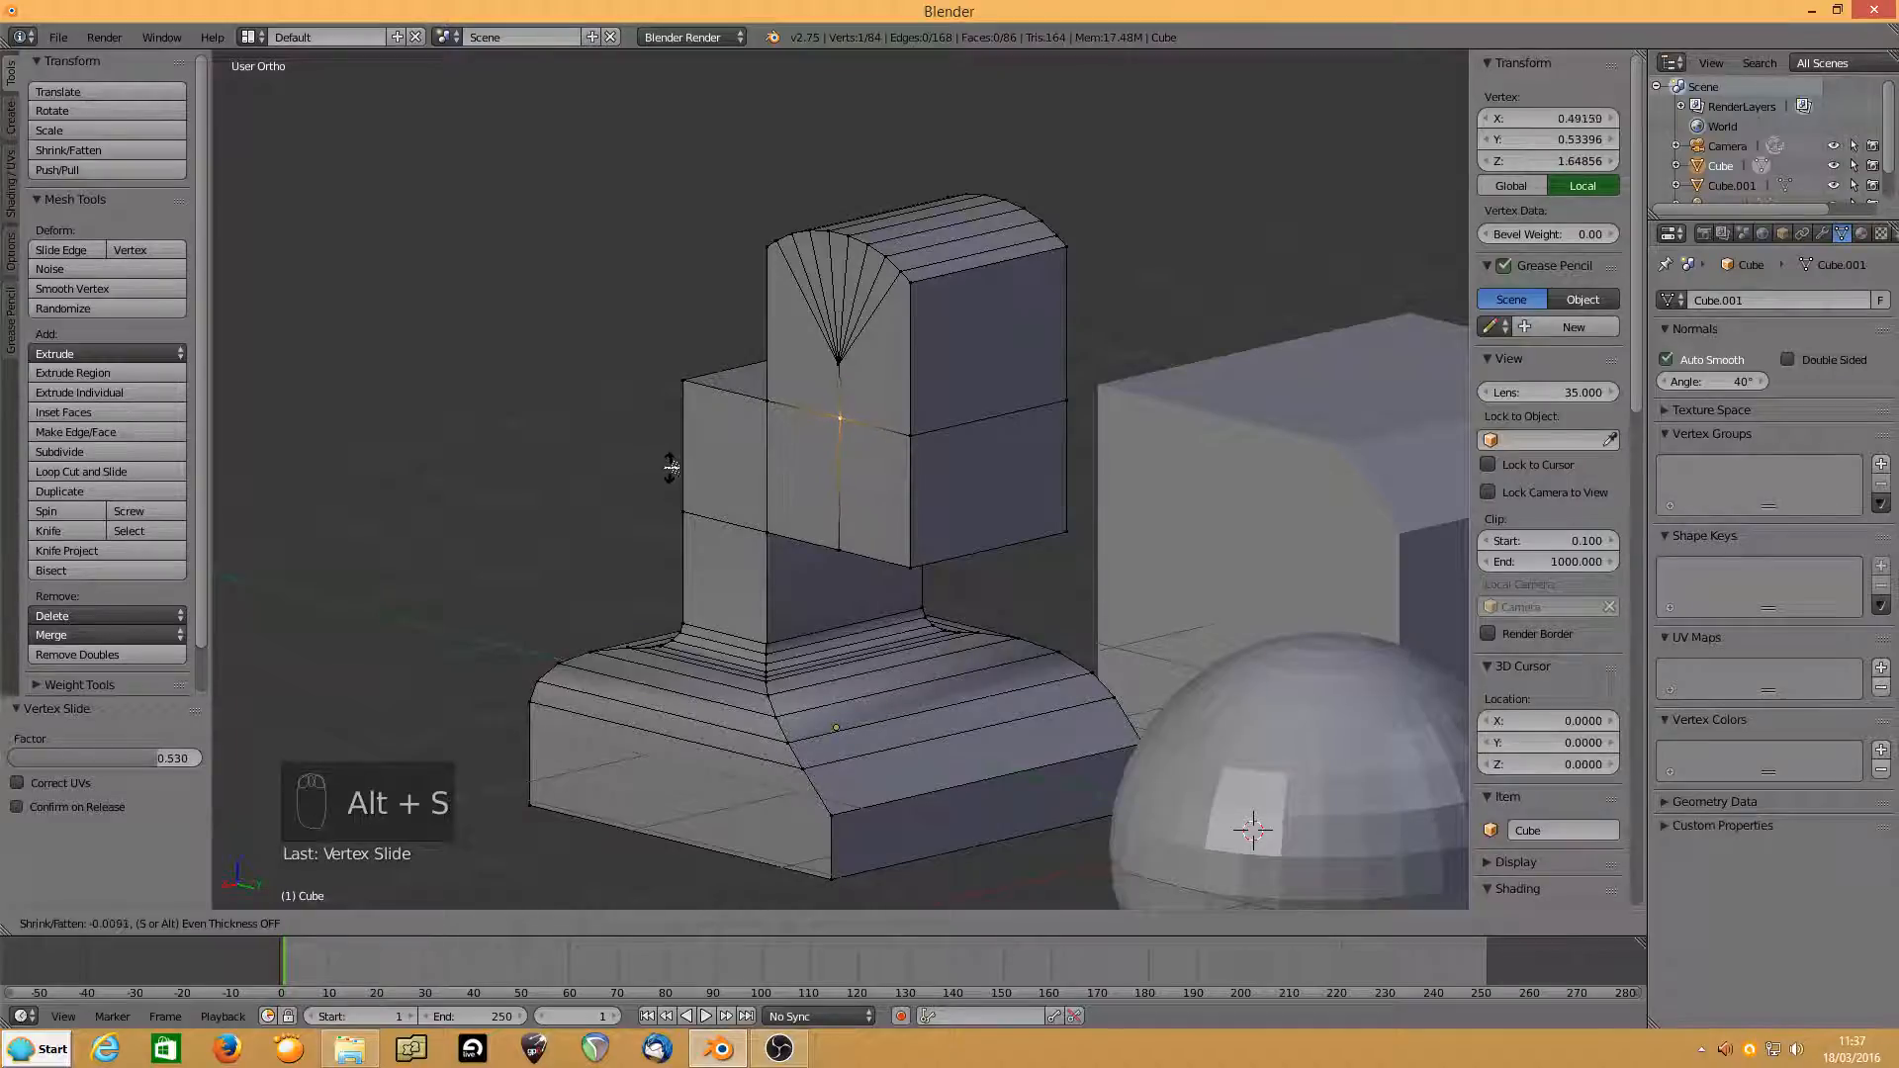
click(673, 469)
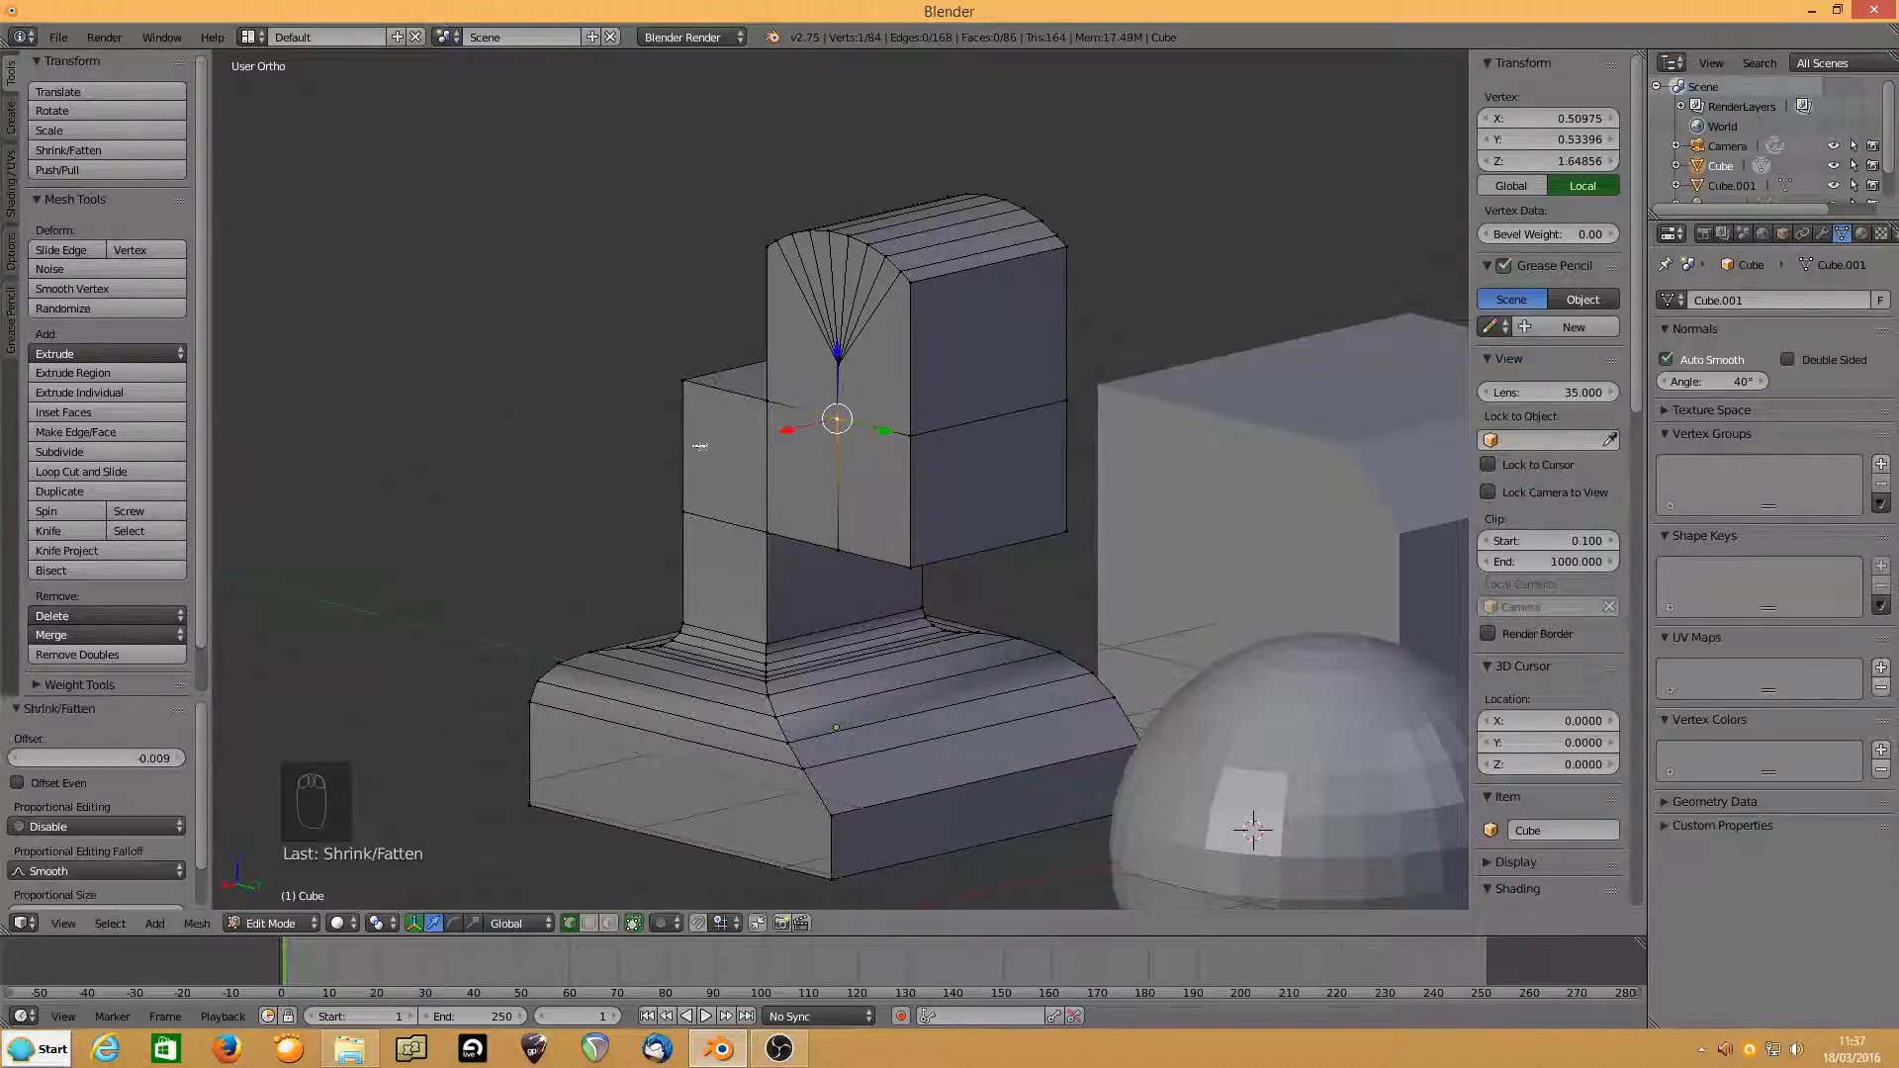
Select the vertices along the arch's end rim by shortest path and try moving them inward with Shrink/Fatten.
middle_drag(902, 237, 808, 222)
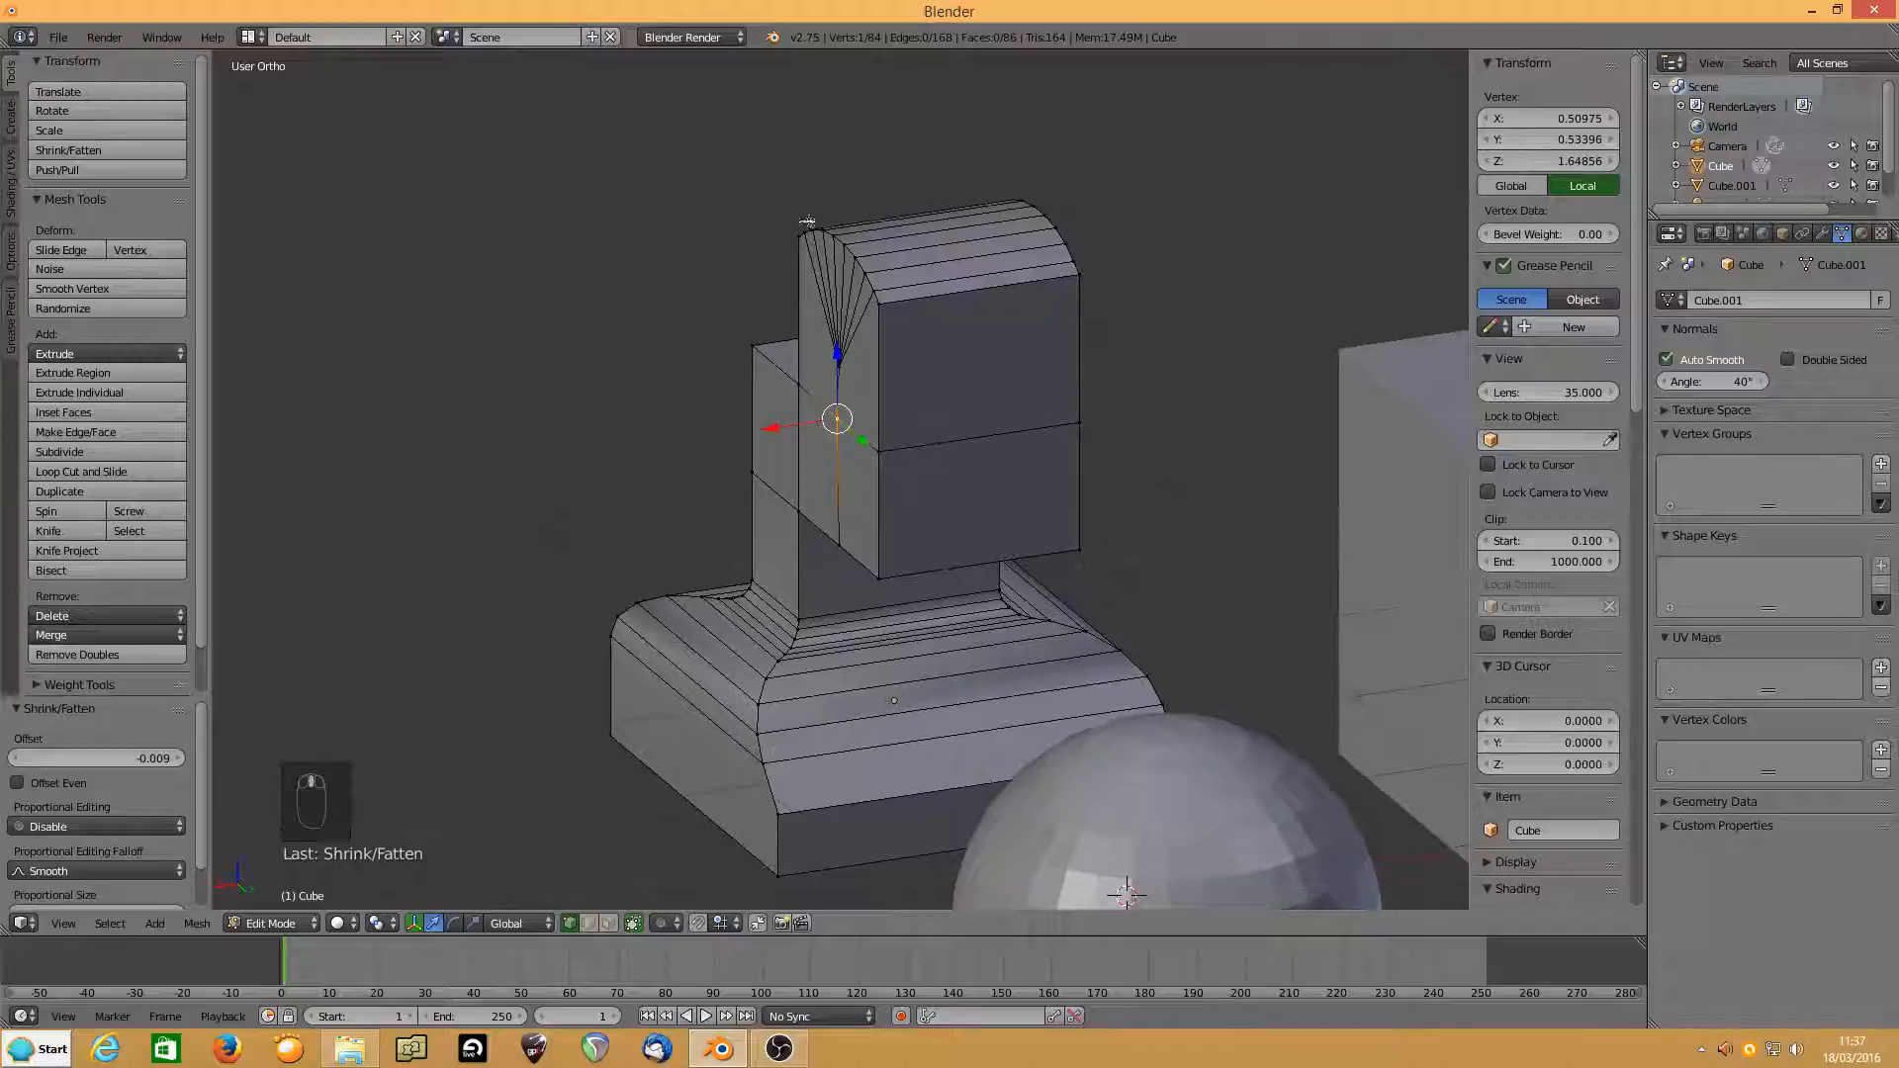
right_click(873, 288)
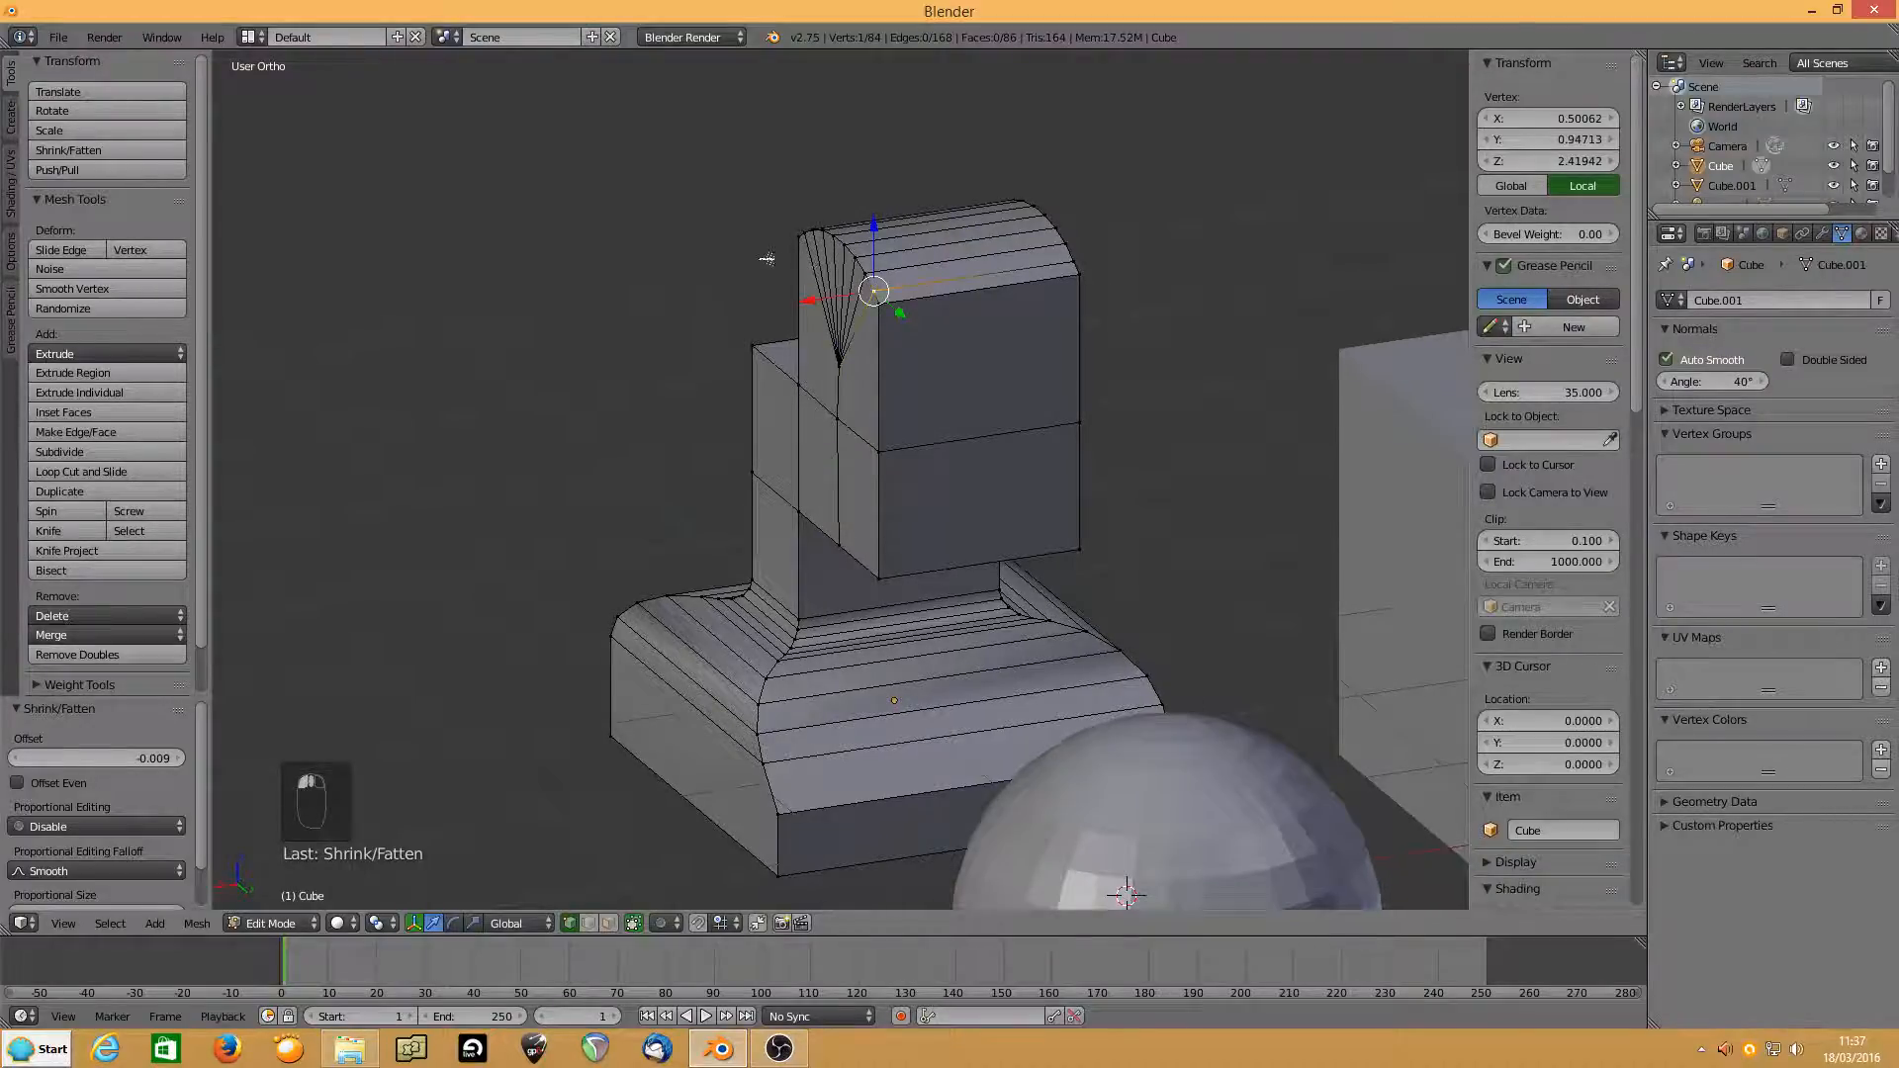
middle_drag(766, 258, 791, 262)
ctrl+right_click(758, 230)
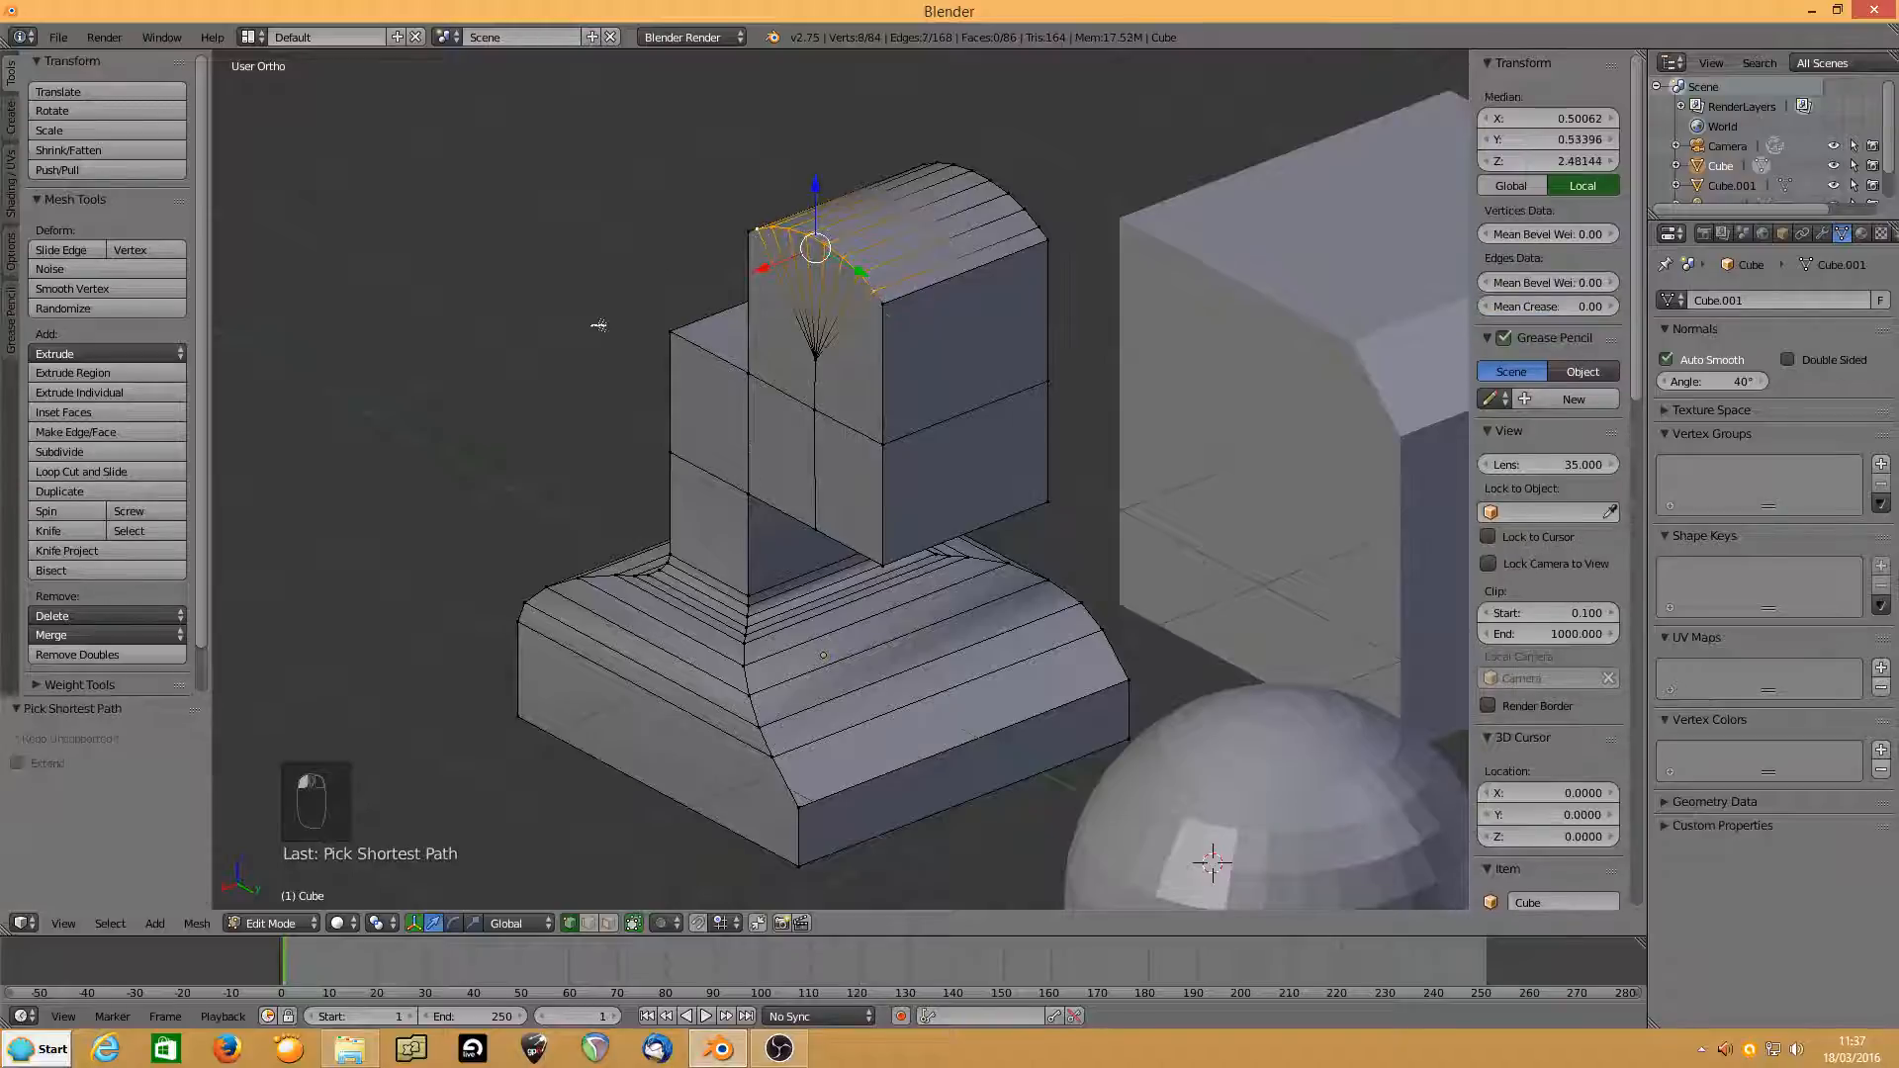
key(alt+s)
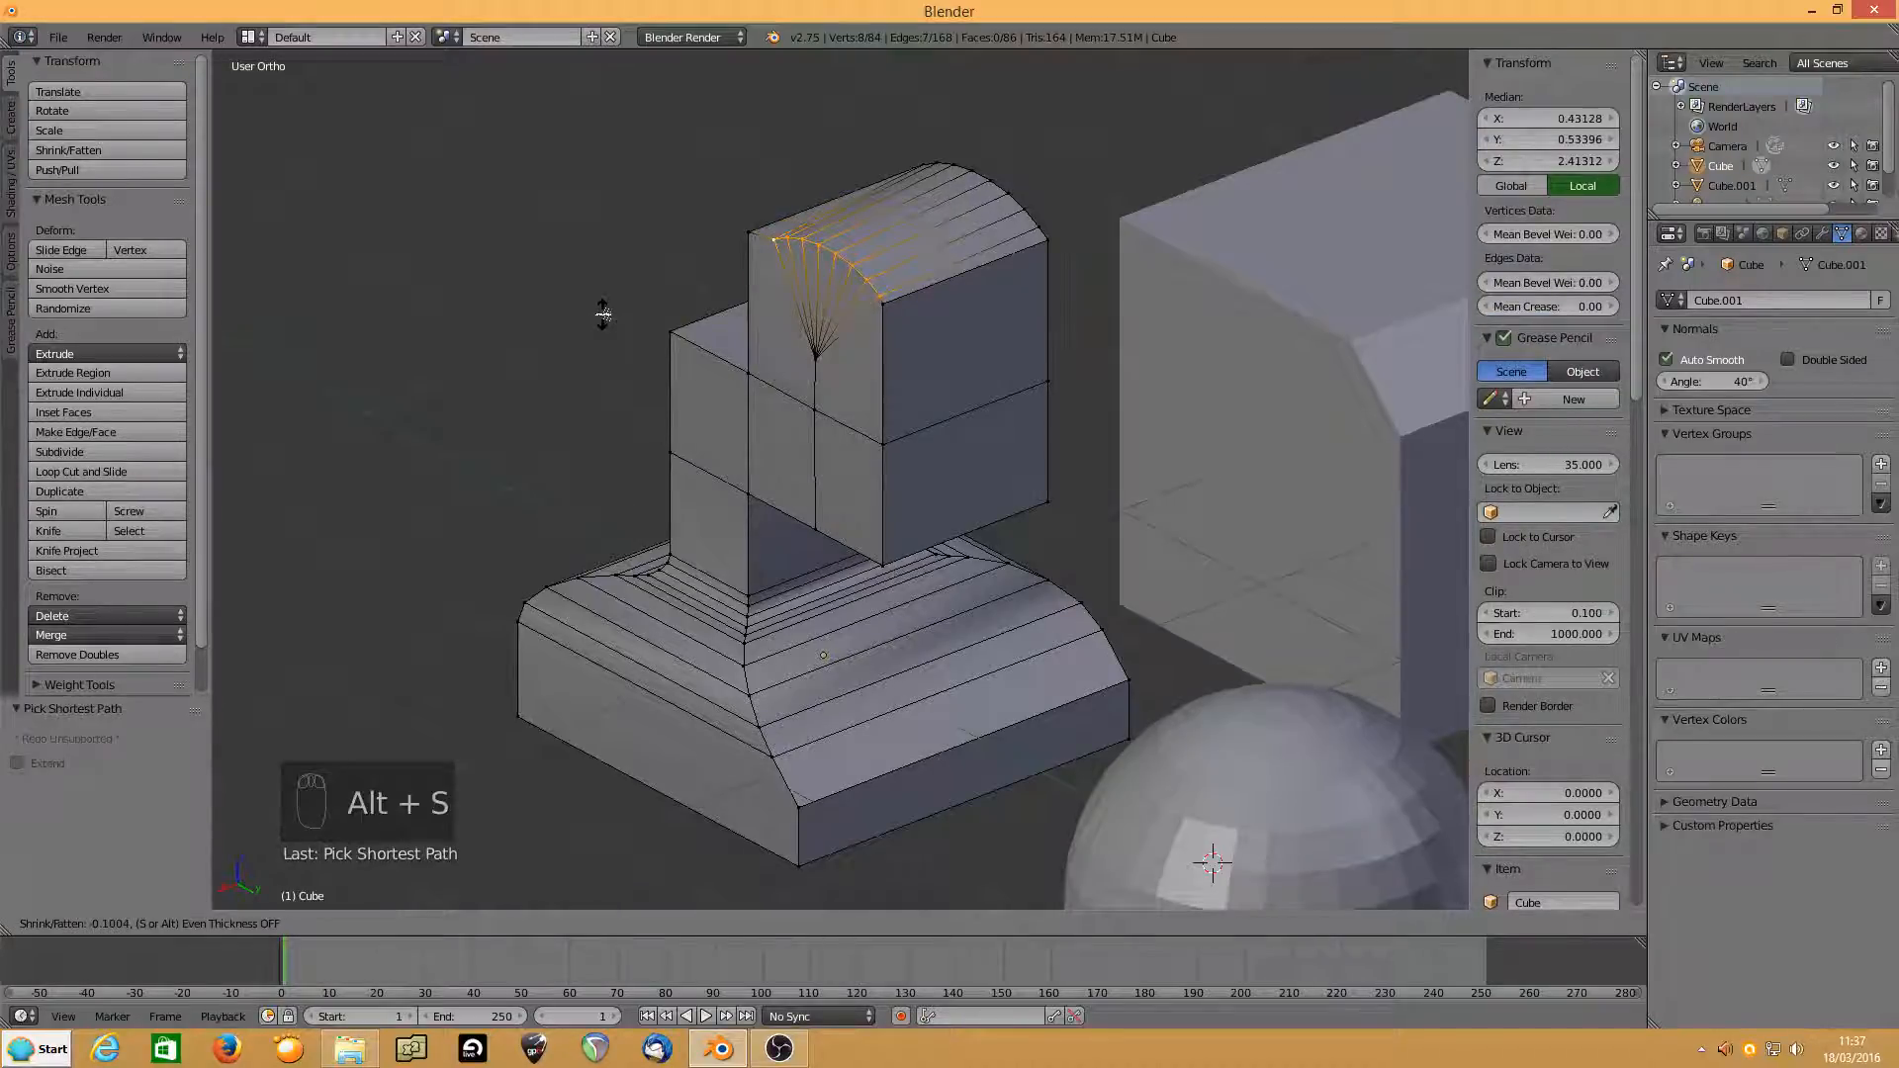
right_click(602, 314)
middle_drag(614, 305, 889, 360)
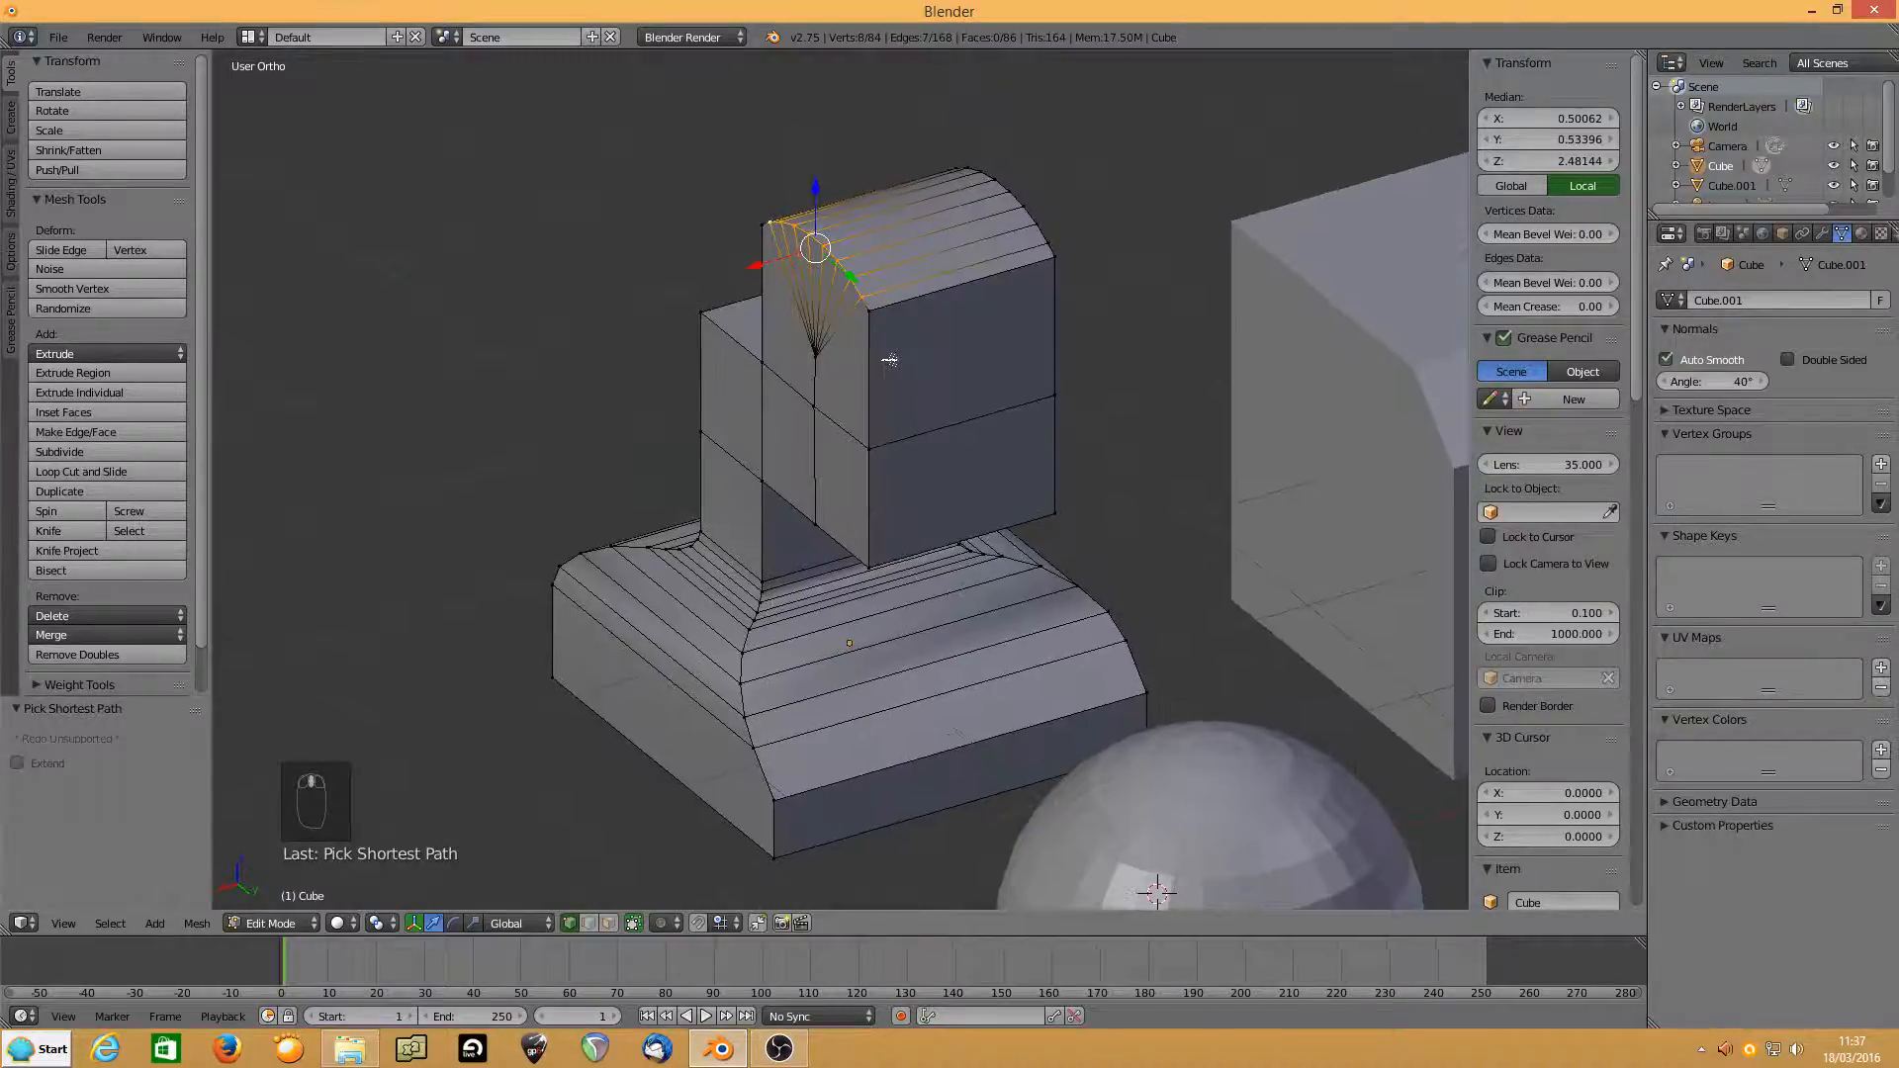
Leave the tower's Edit Mode and open the large bevelled cube Cube.001 in Edit Mode, framing its selection.
key(Tab)
right_click(1305, 341)
key(Tab)
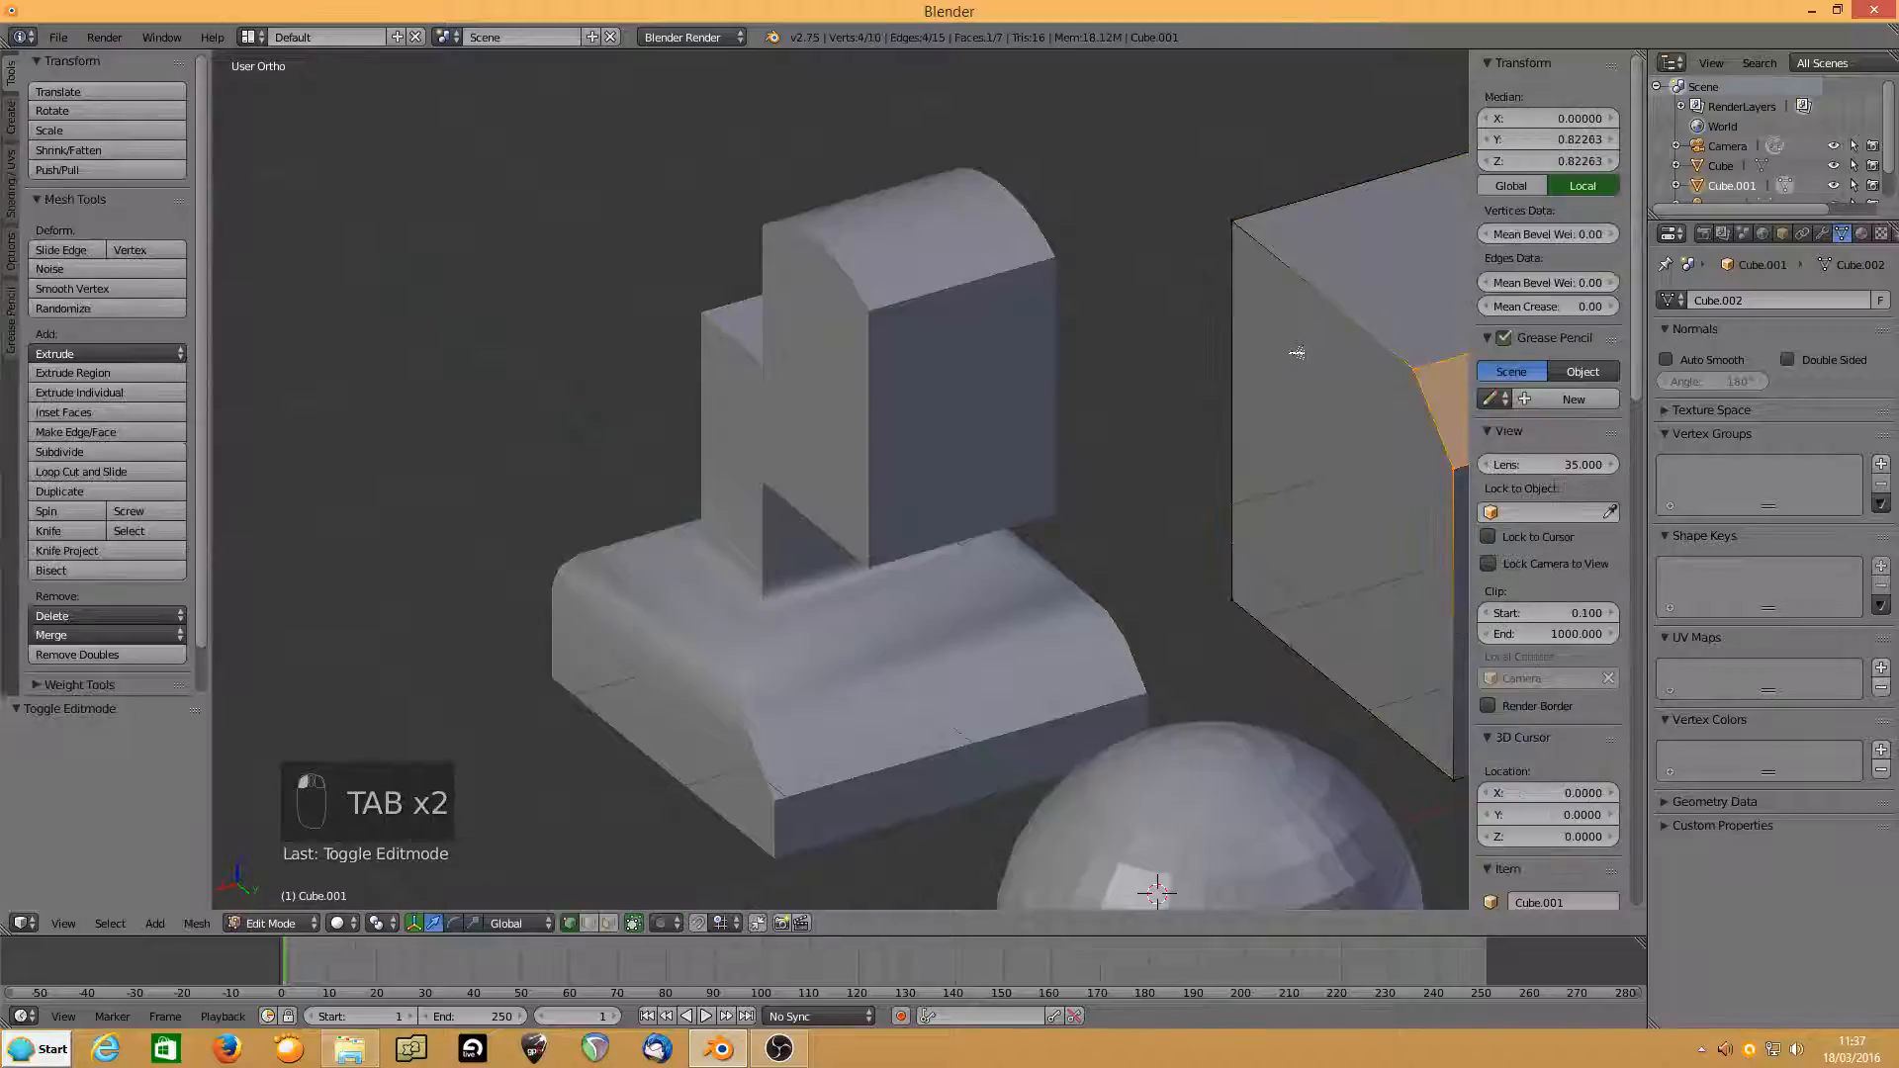
key(KP_Decimal)
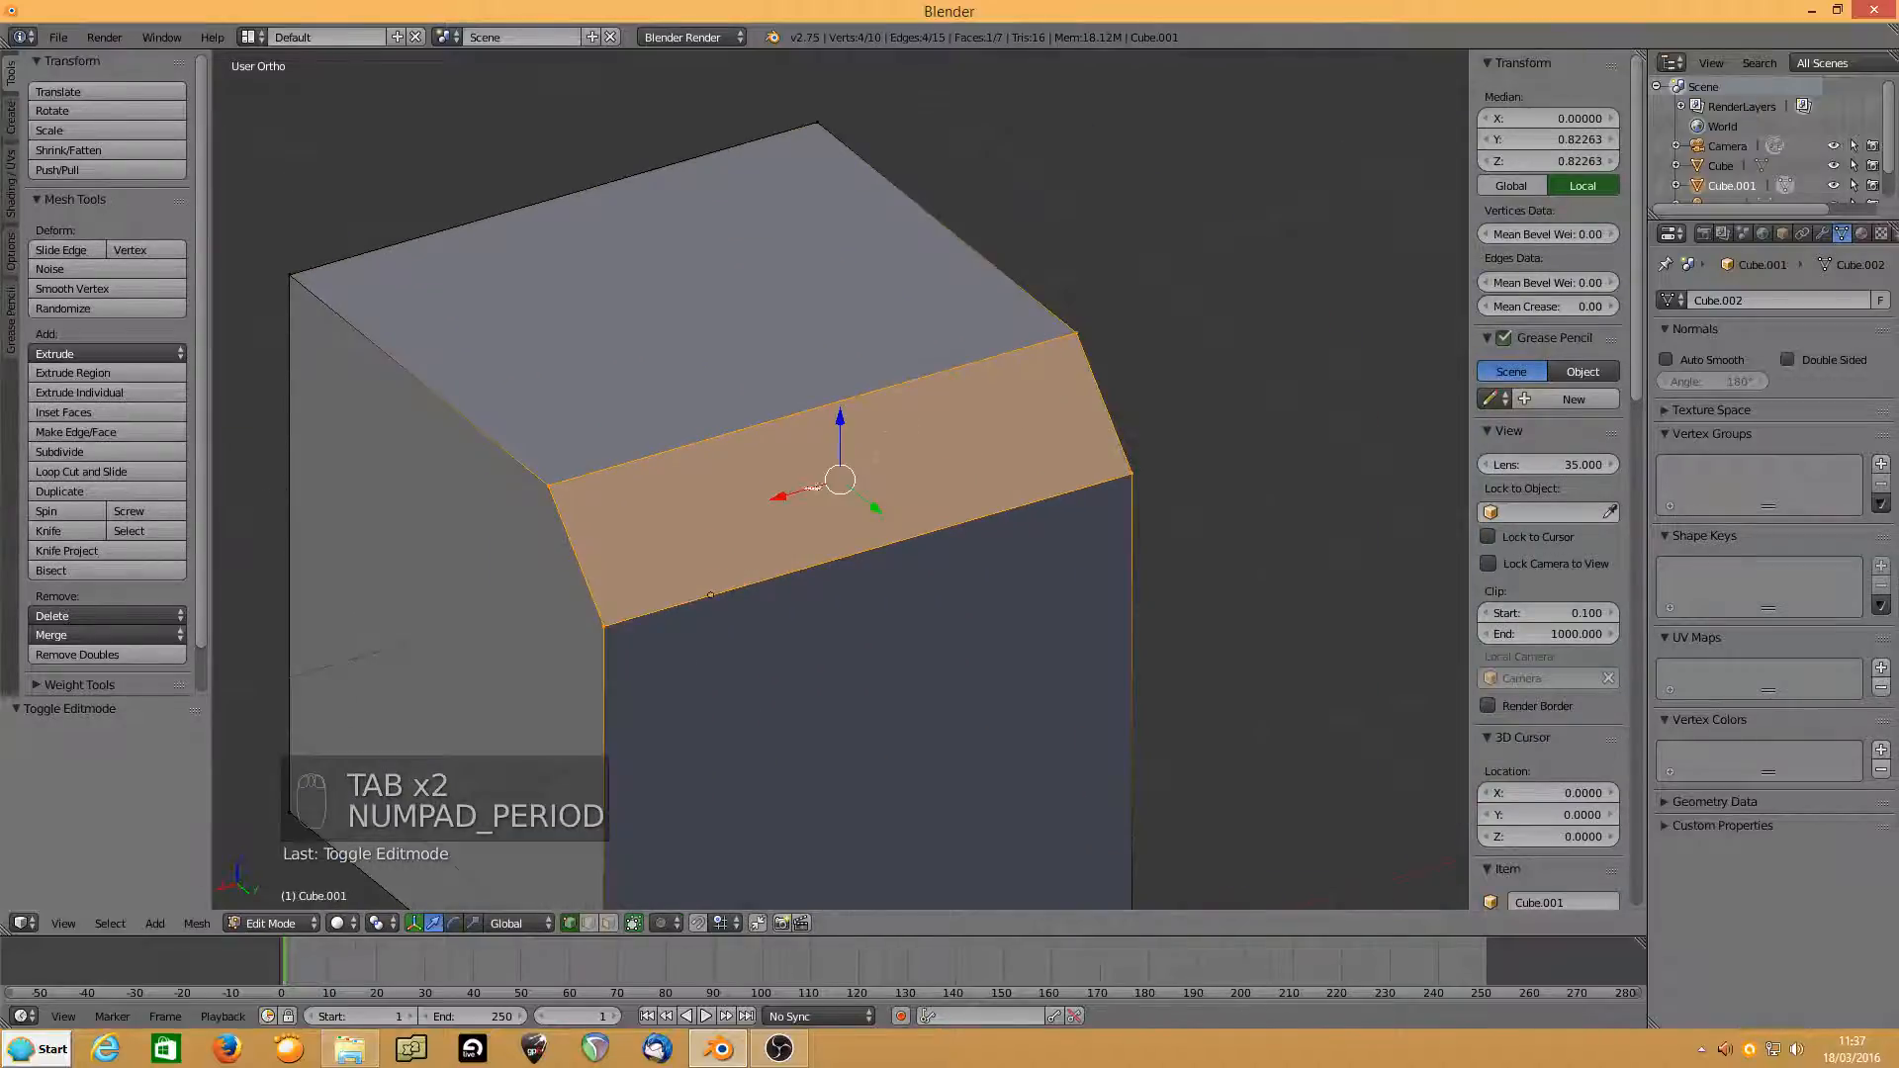
scroll(811, 489, down, 4)
middle_drag(811, 489, 876, 504)
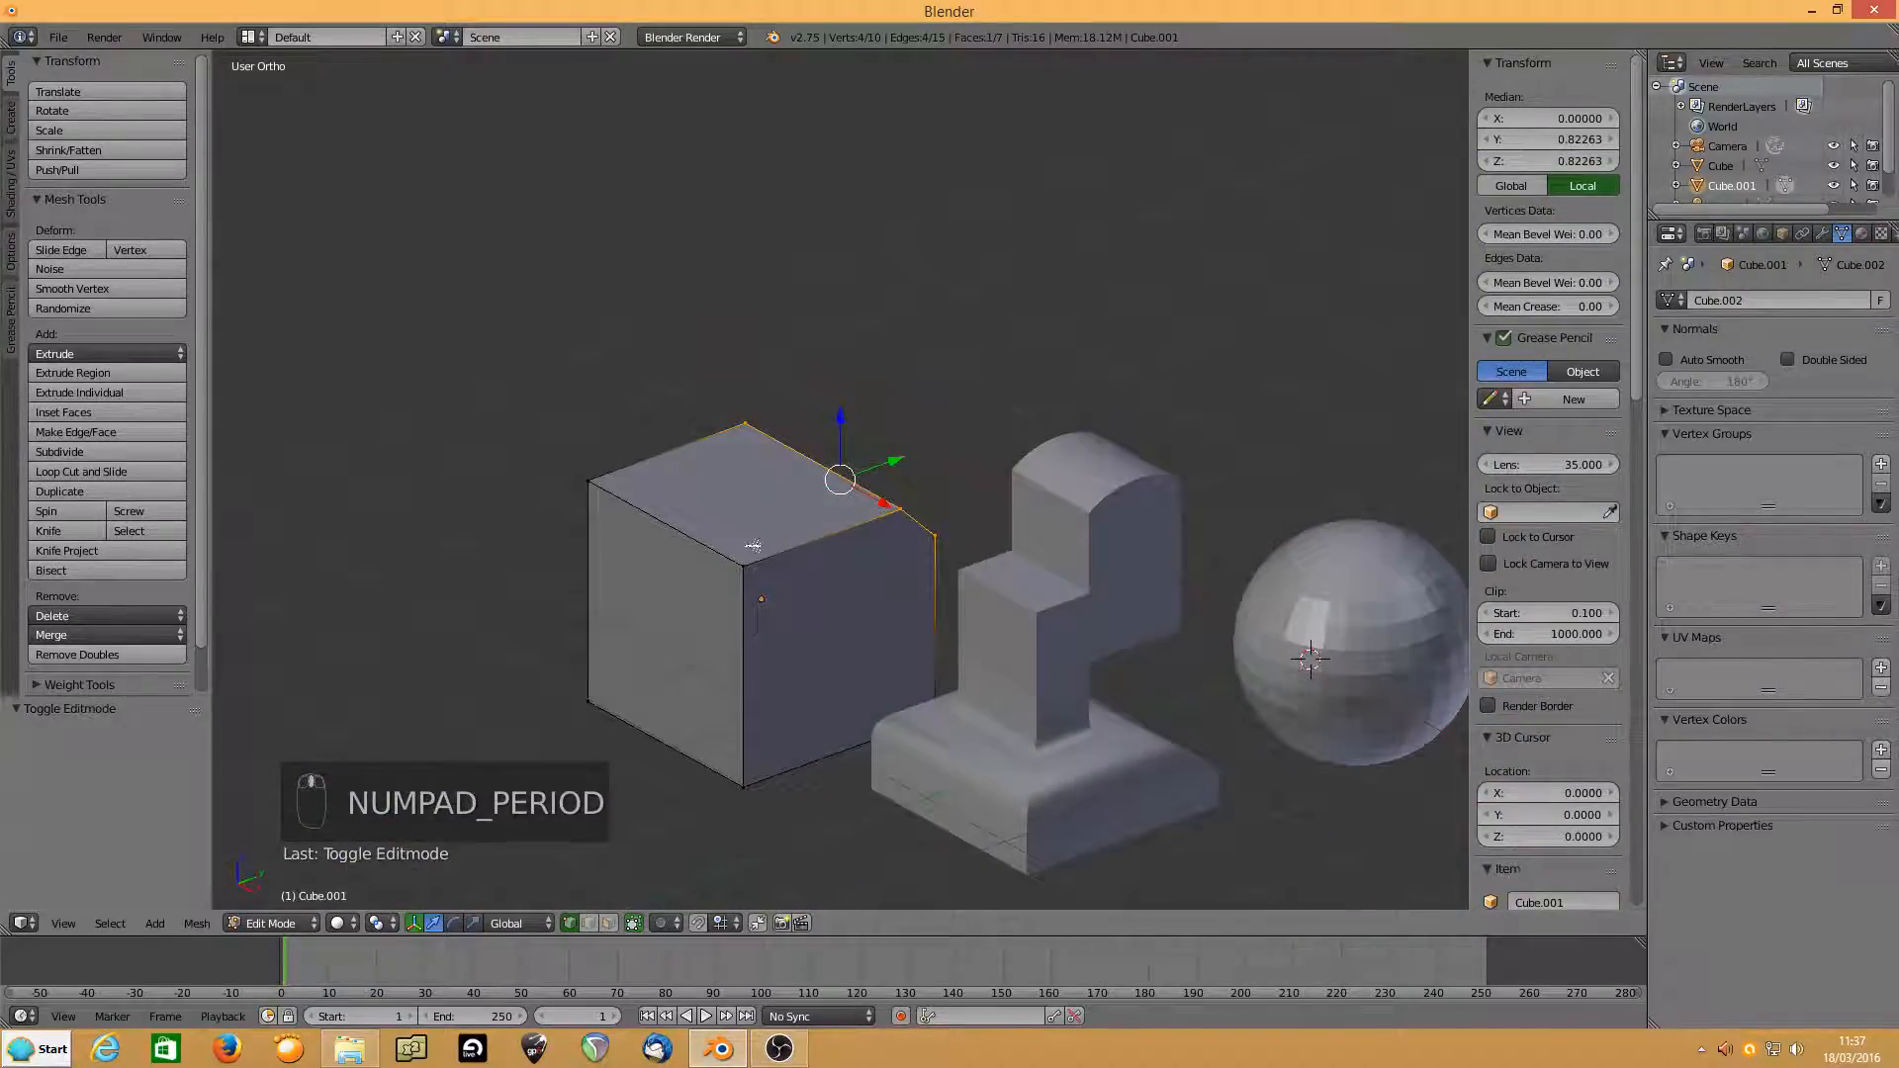
Select the bevelled cube's entire mesh and subdivide it three times with one cut each.
key(a)
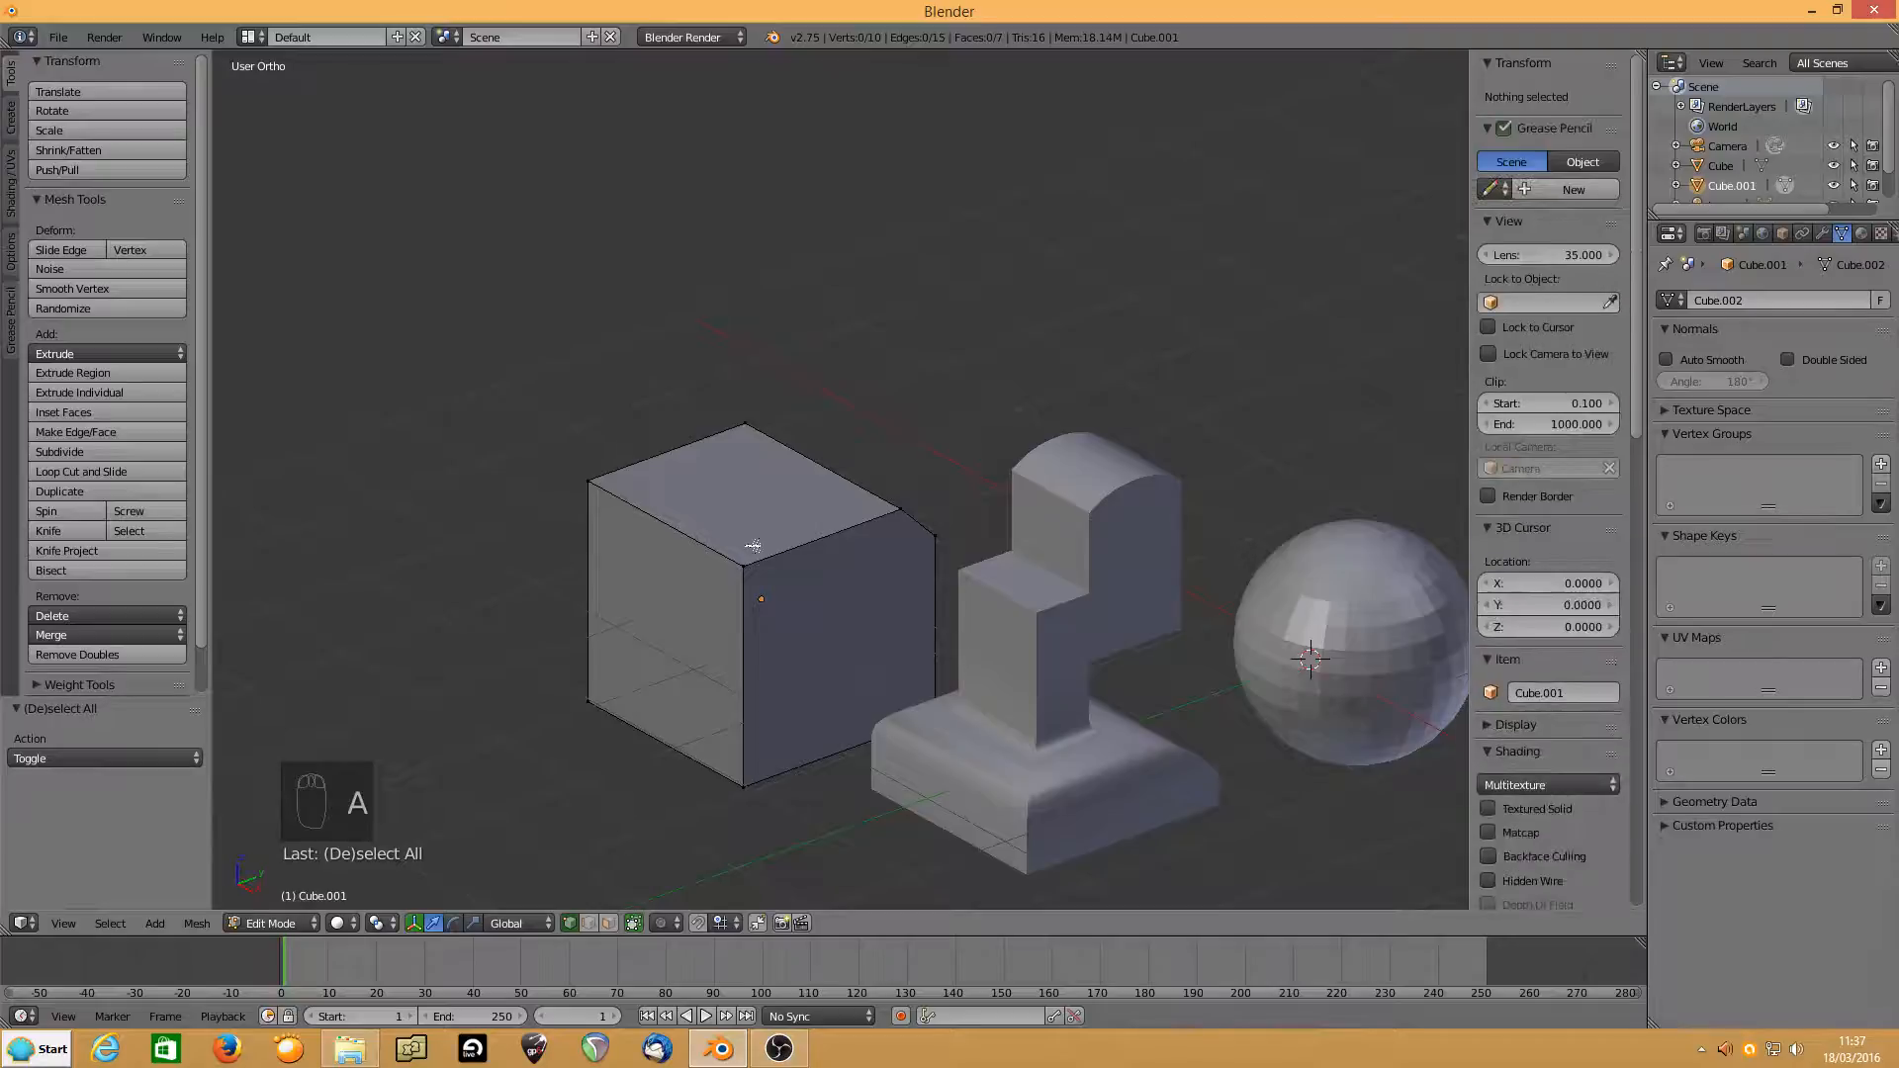
key(a)
key(w)
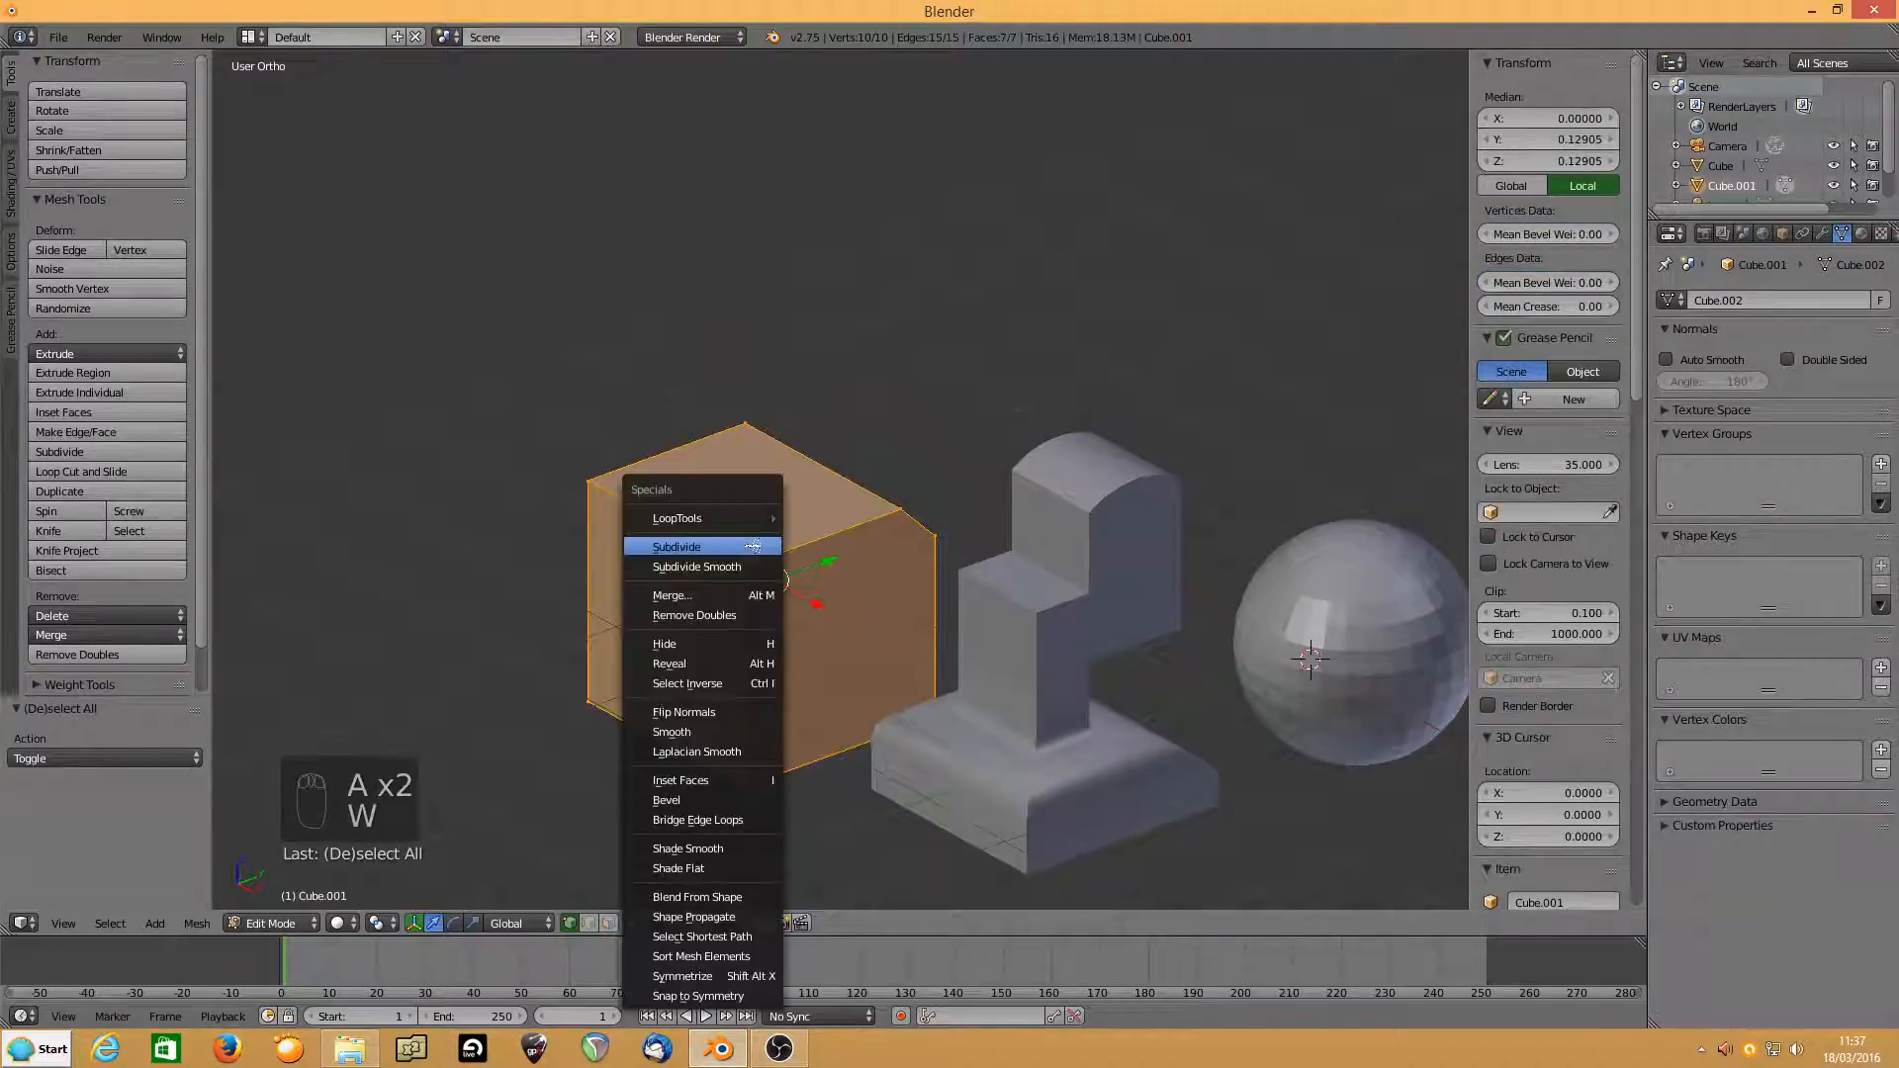
click(752, 546)
key(w)
click(753, 546)
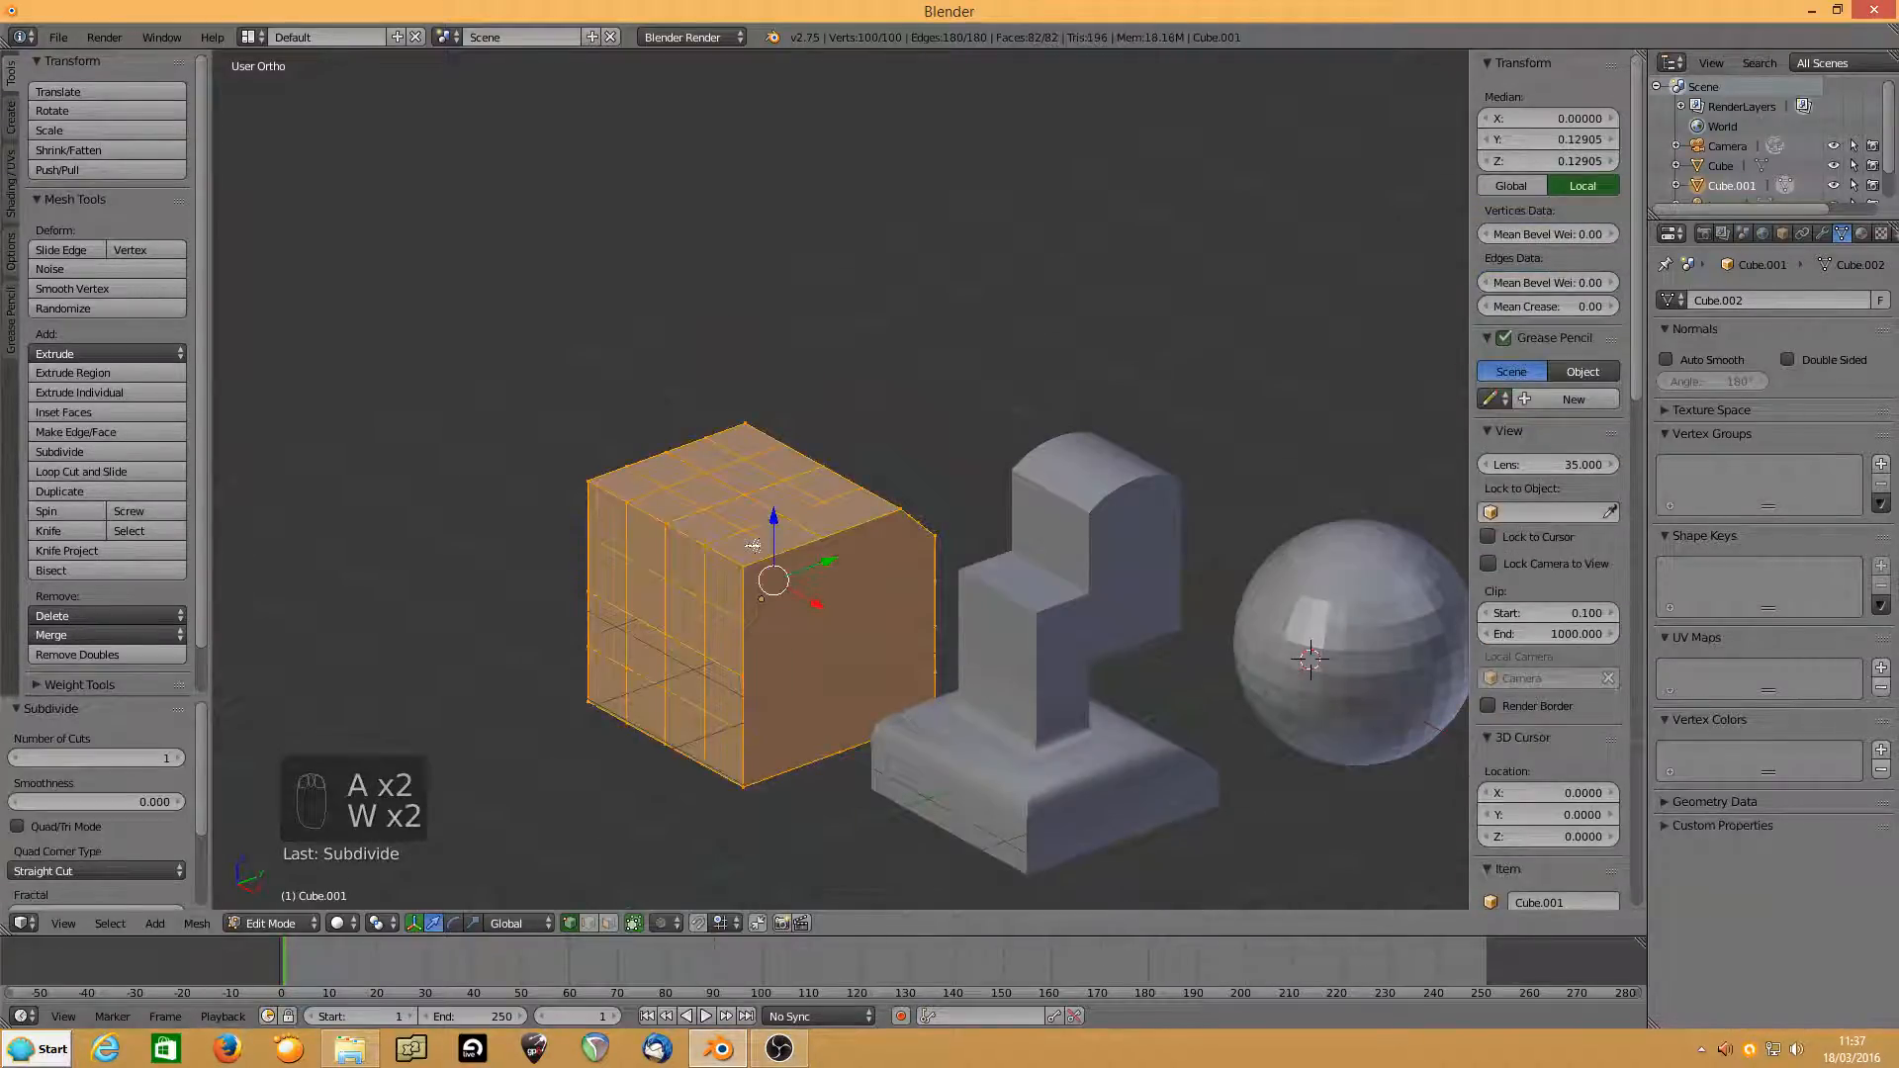
key(w)
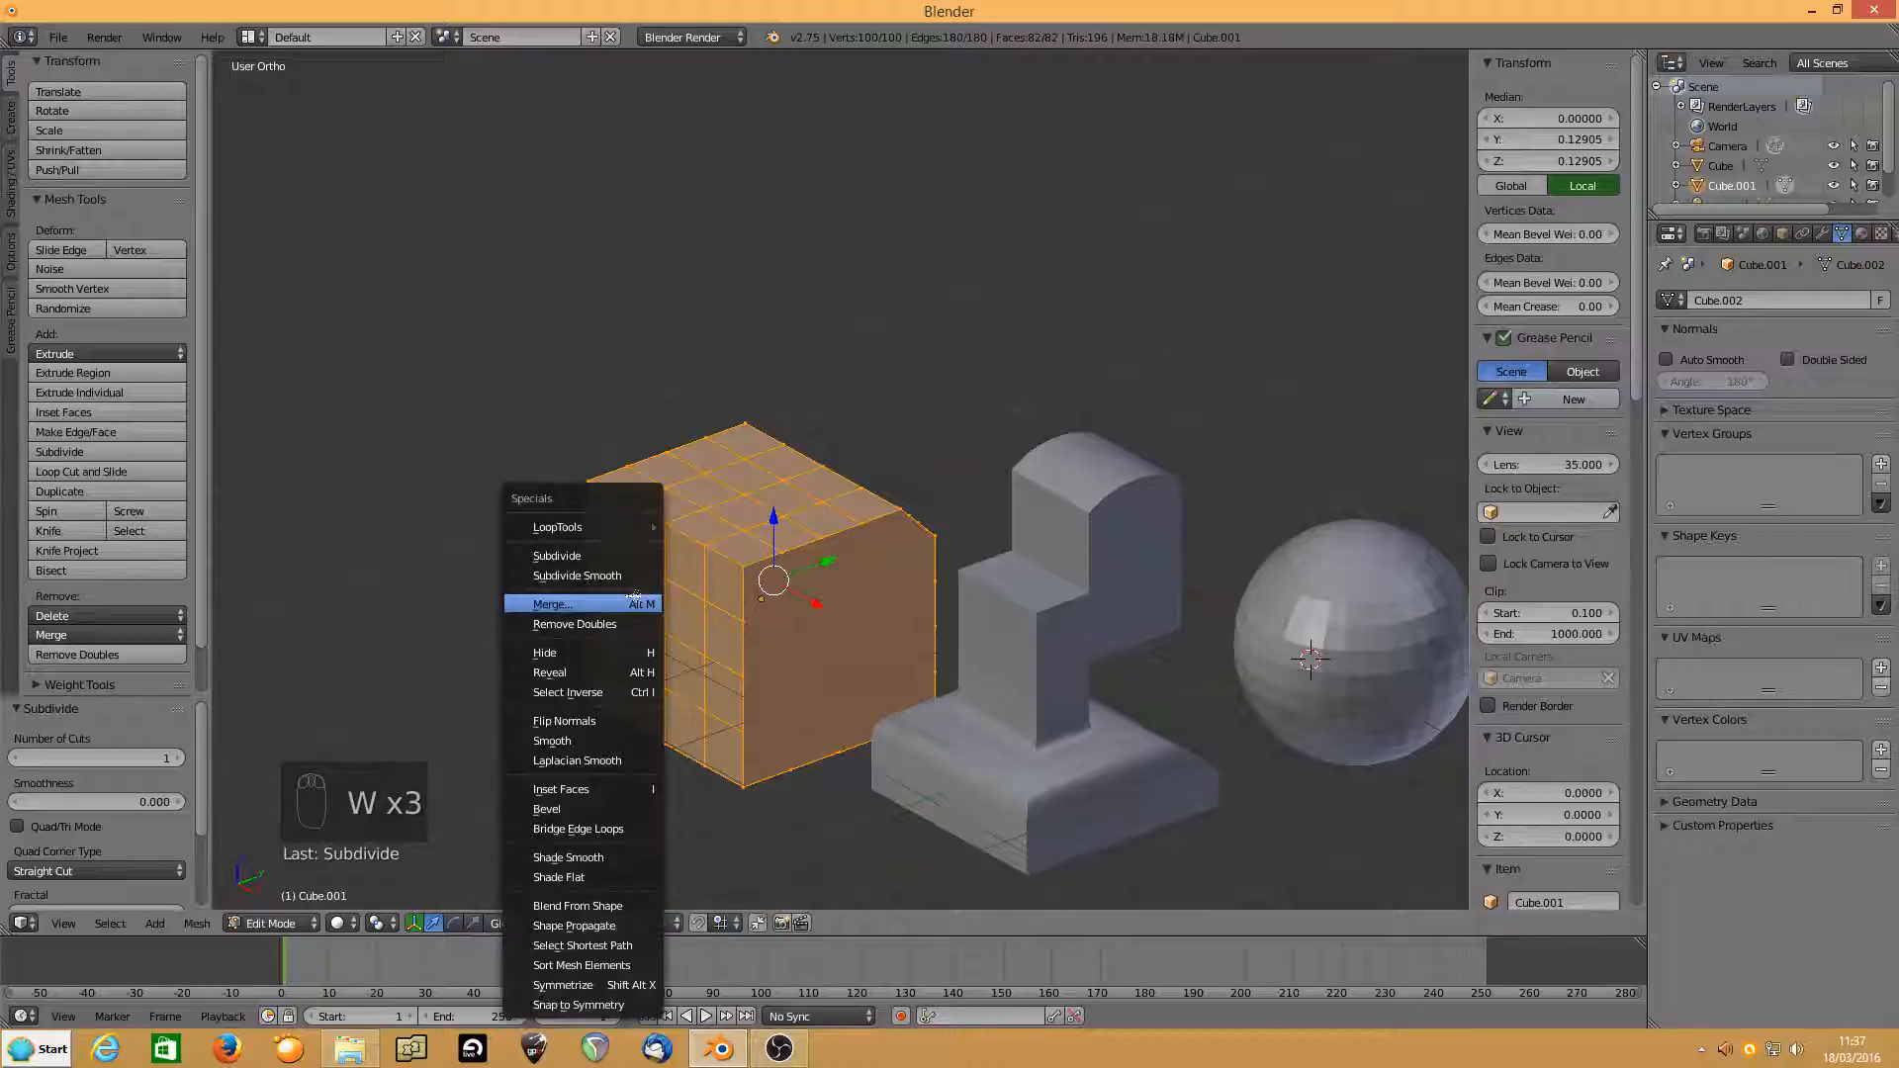
click(593, 562)
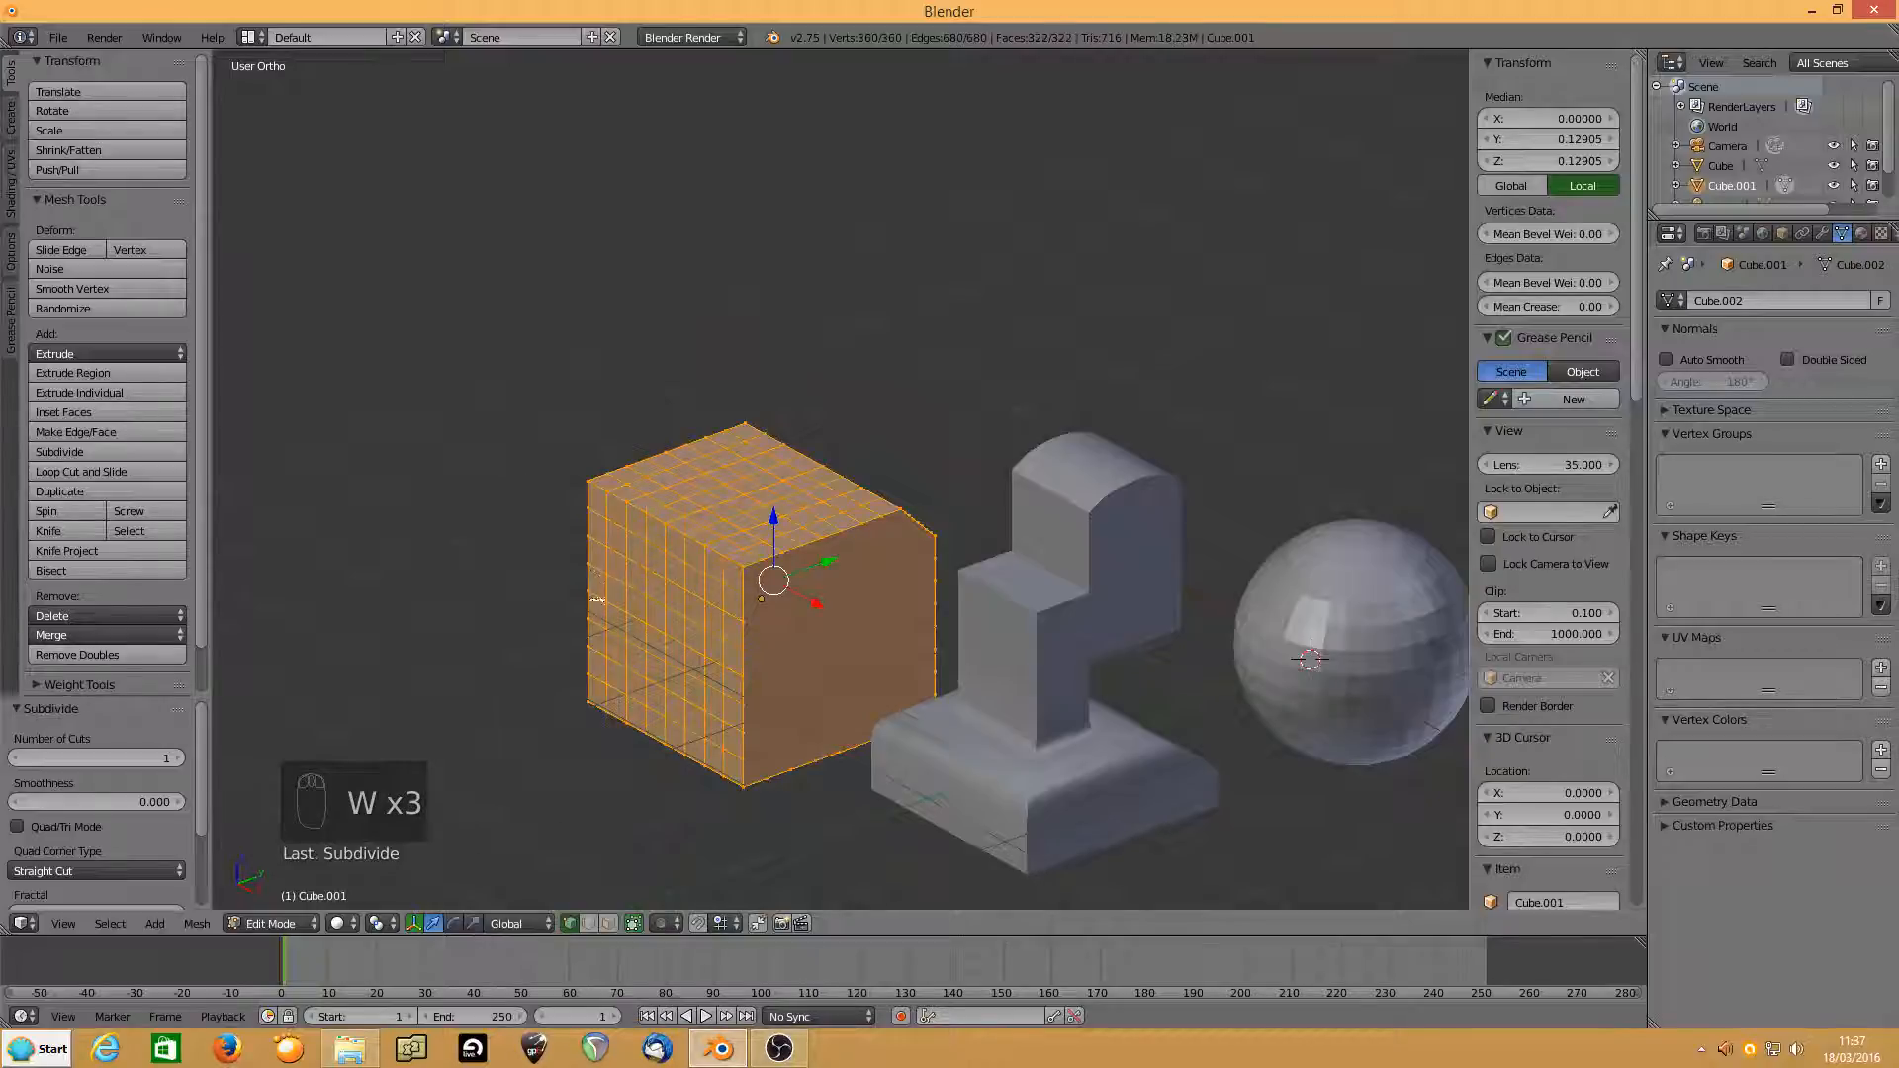
Select the middle row of vertices on the subdivided cube's side face by shortest path and Shrink/Fatten it by about -0.046.
scroll(700, 539, up, 1)
shift+scroll(700, 542, down, 1)
scroll(702, 543, up, 3)
right_click(891, 438)
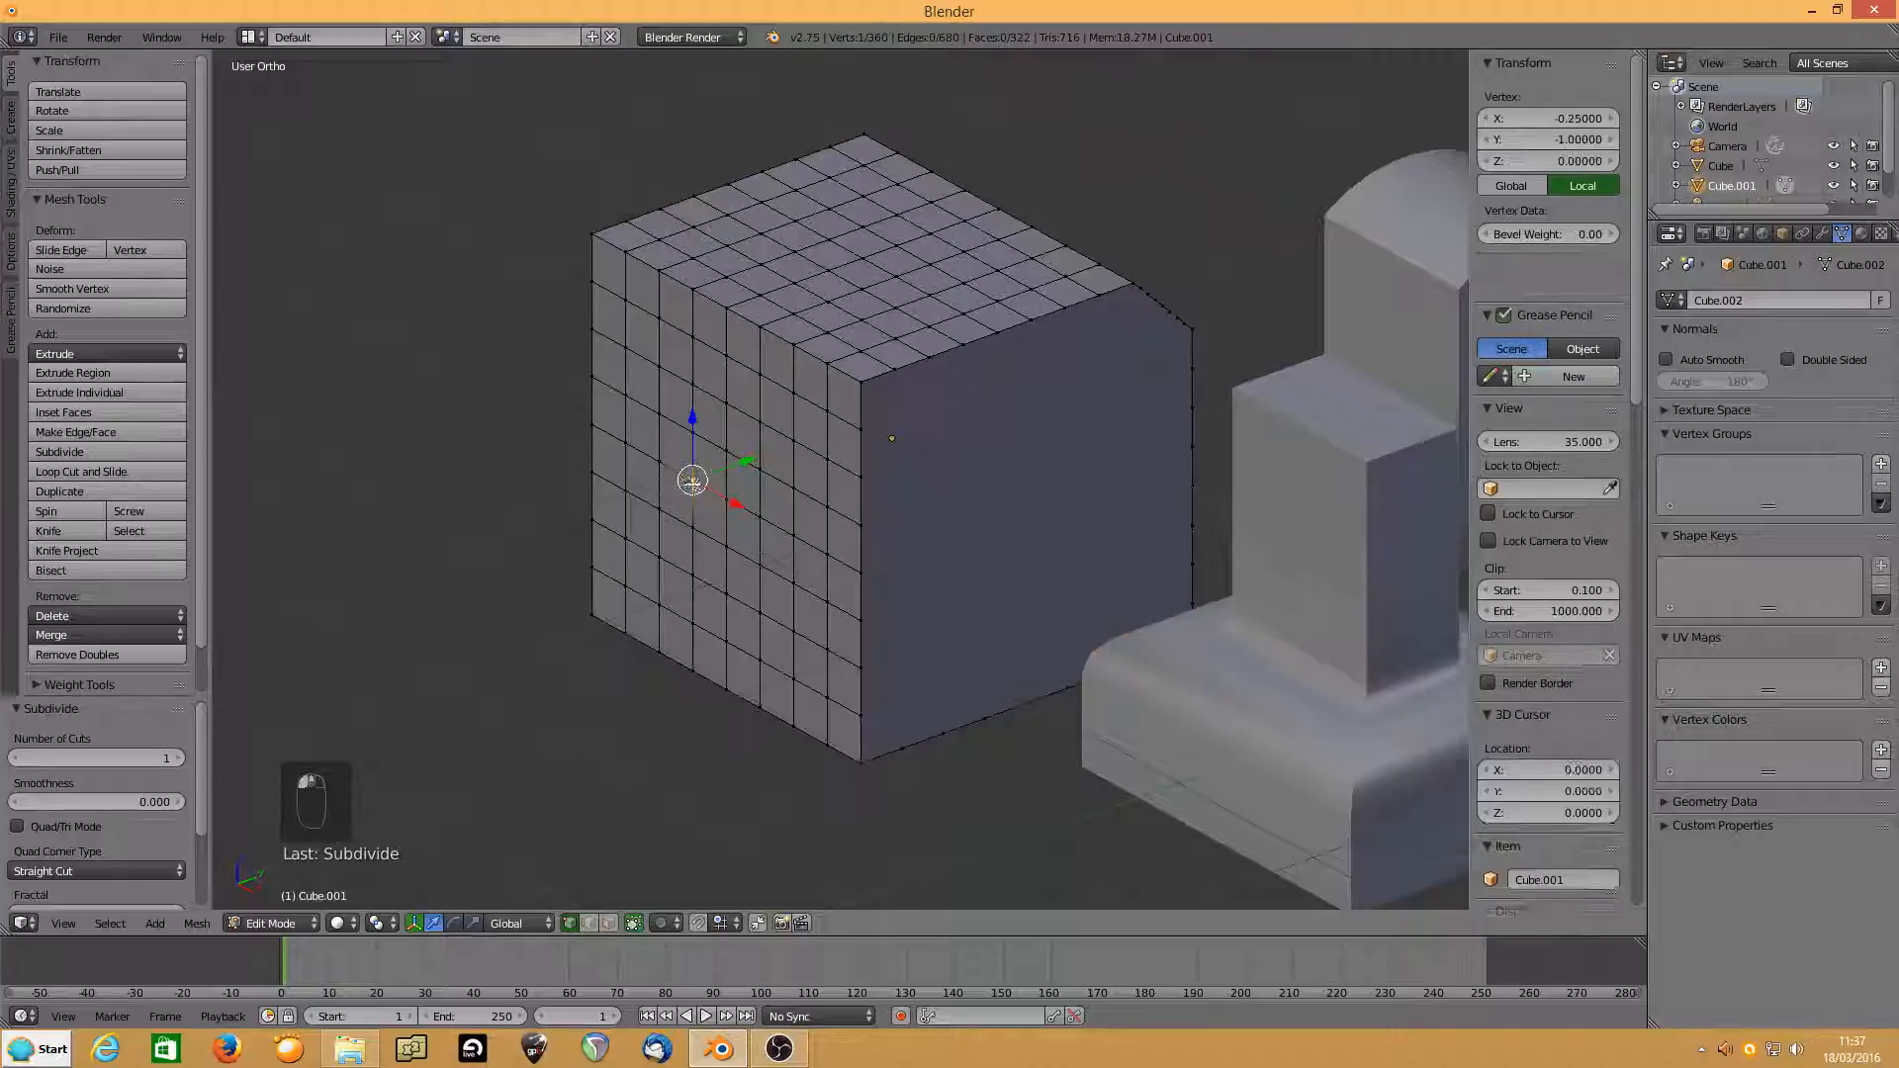
right_click(626, 444)
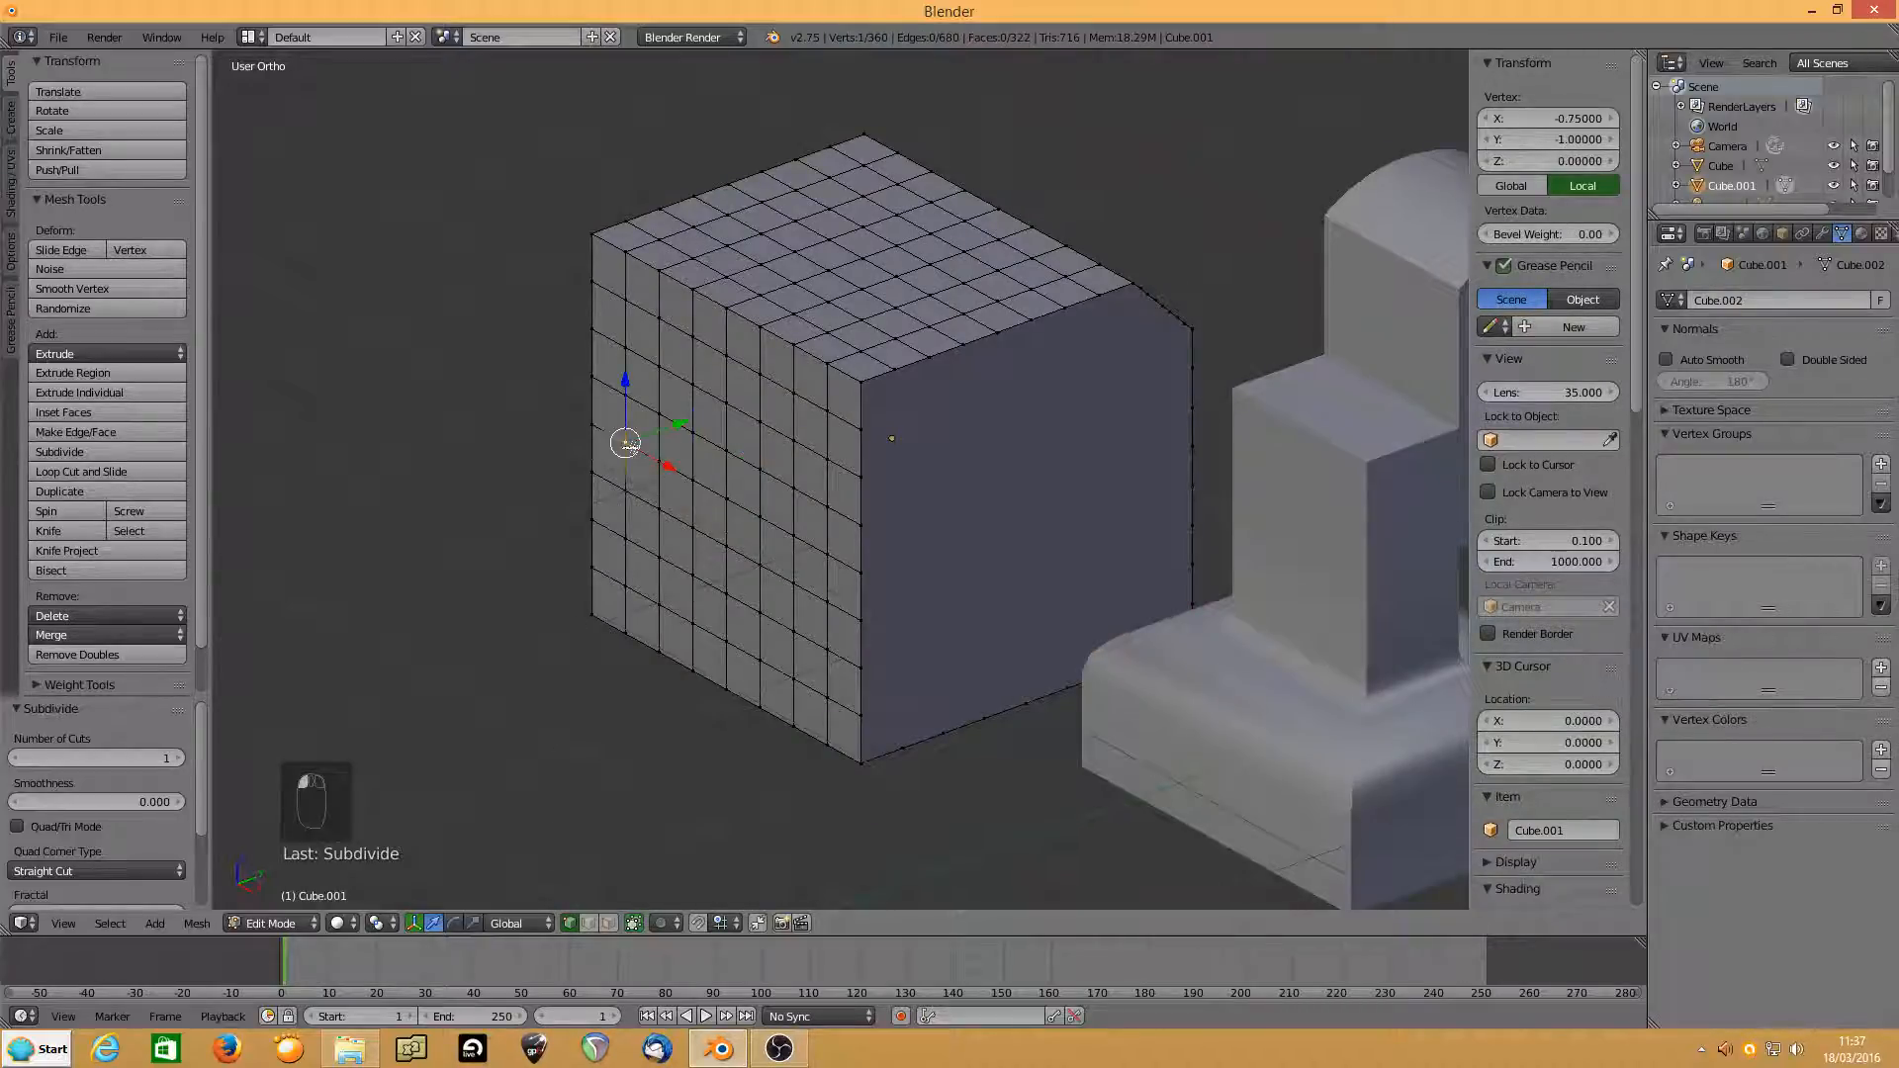
ctrl+right_click(826, 551)
key(alt+s)
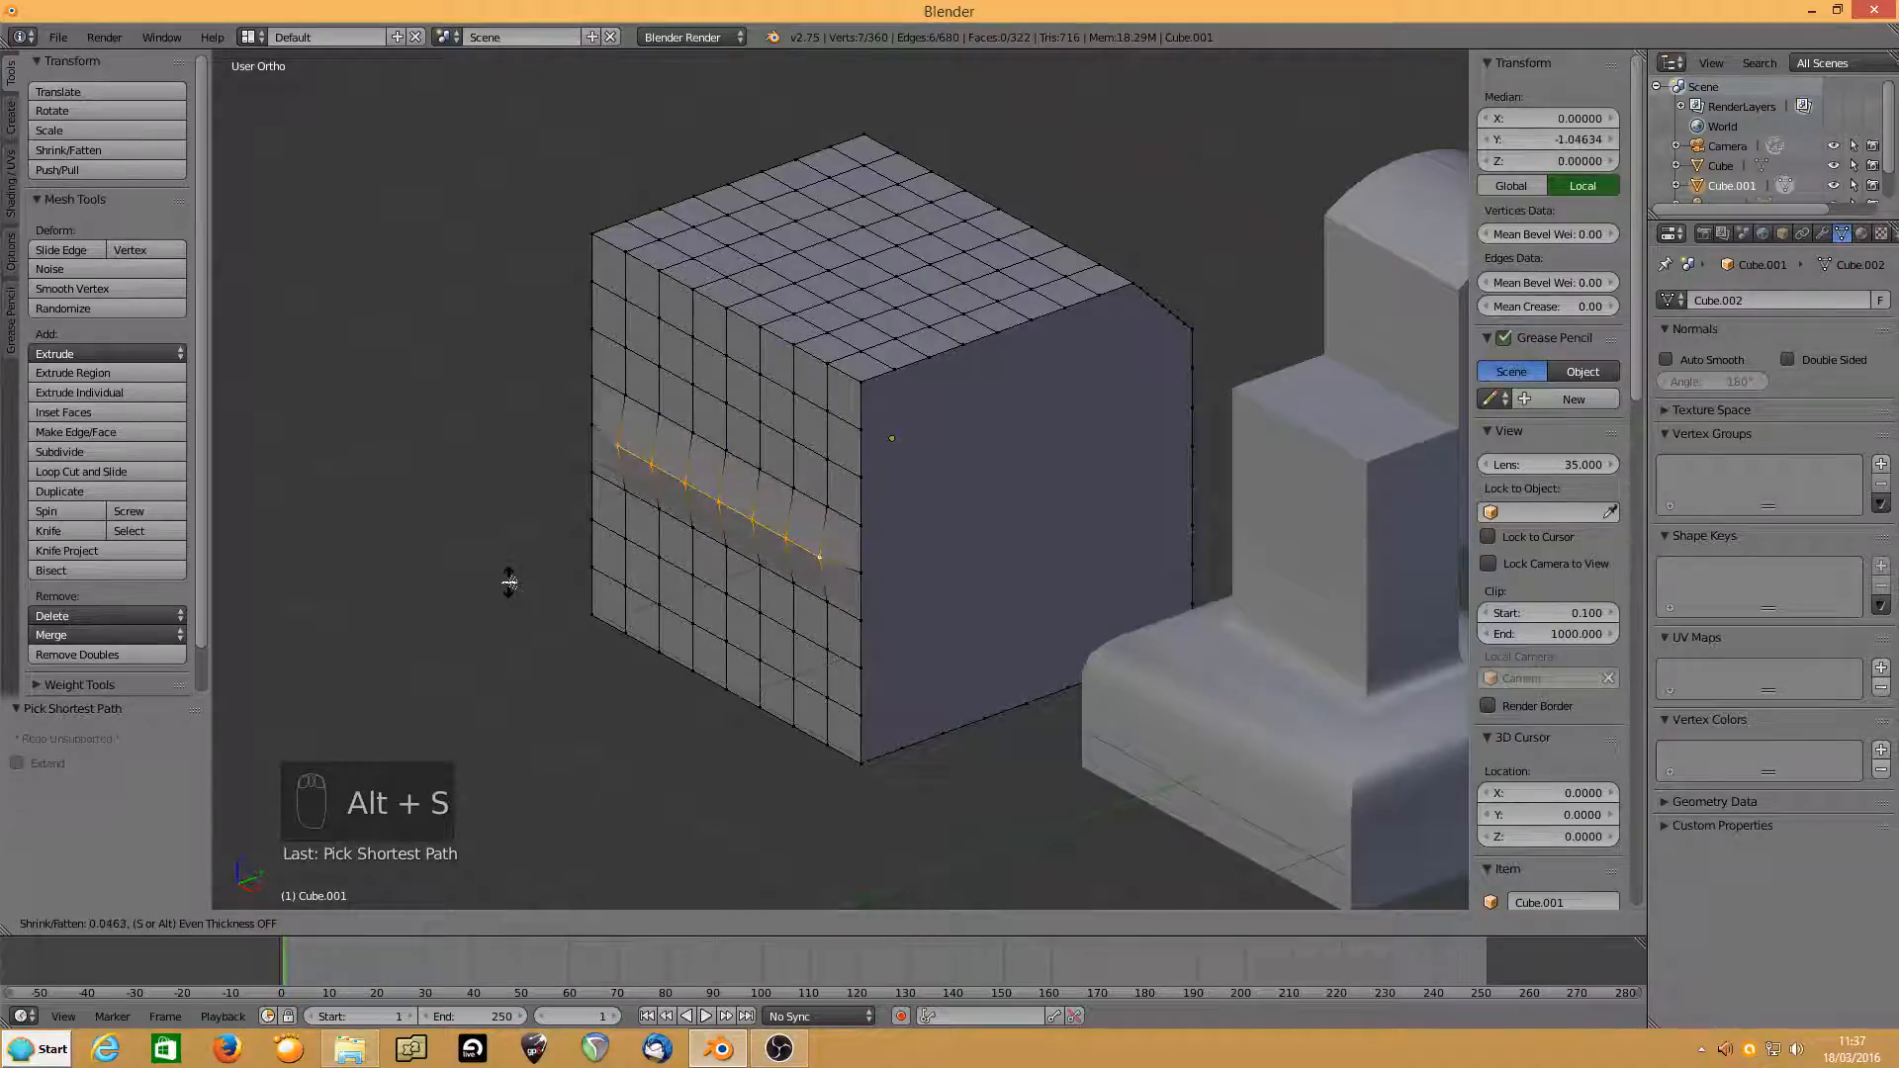
click(510, 581)
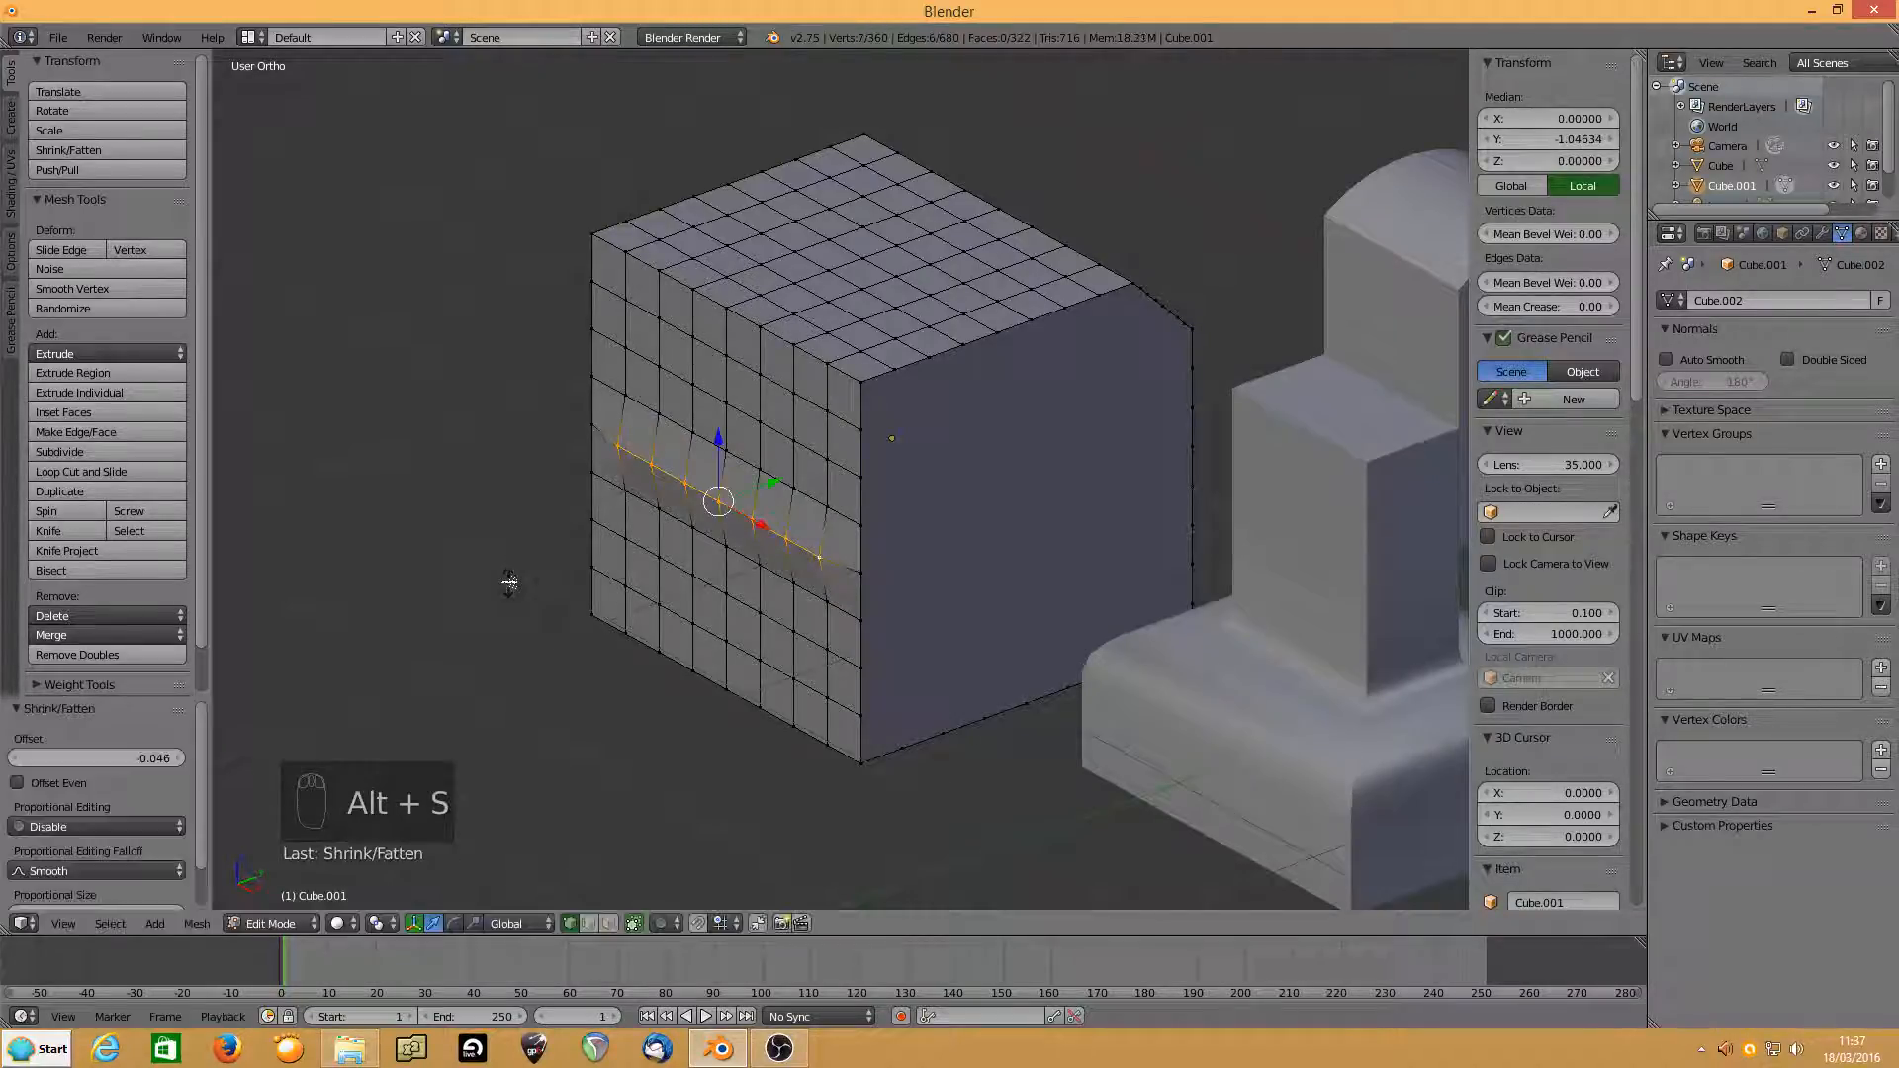
Deselect the row's two end vertices and Shrink/Fatten the remaining five by about -0.019.
shift+click(615, 446)
shift+click(818, 563)
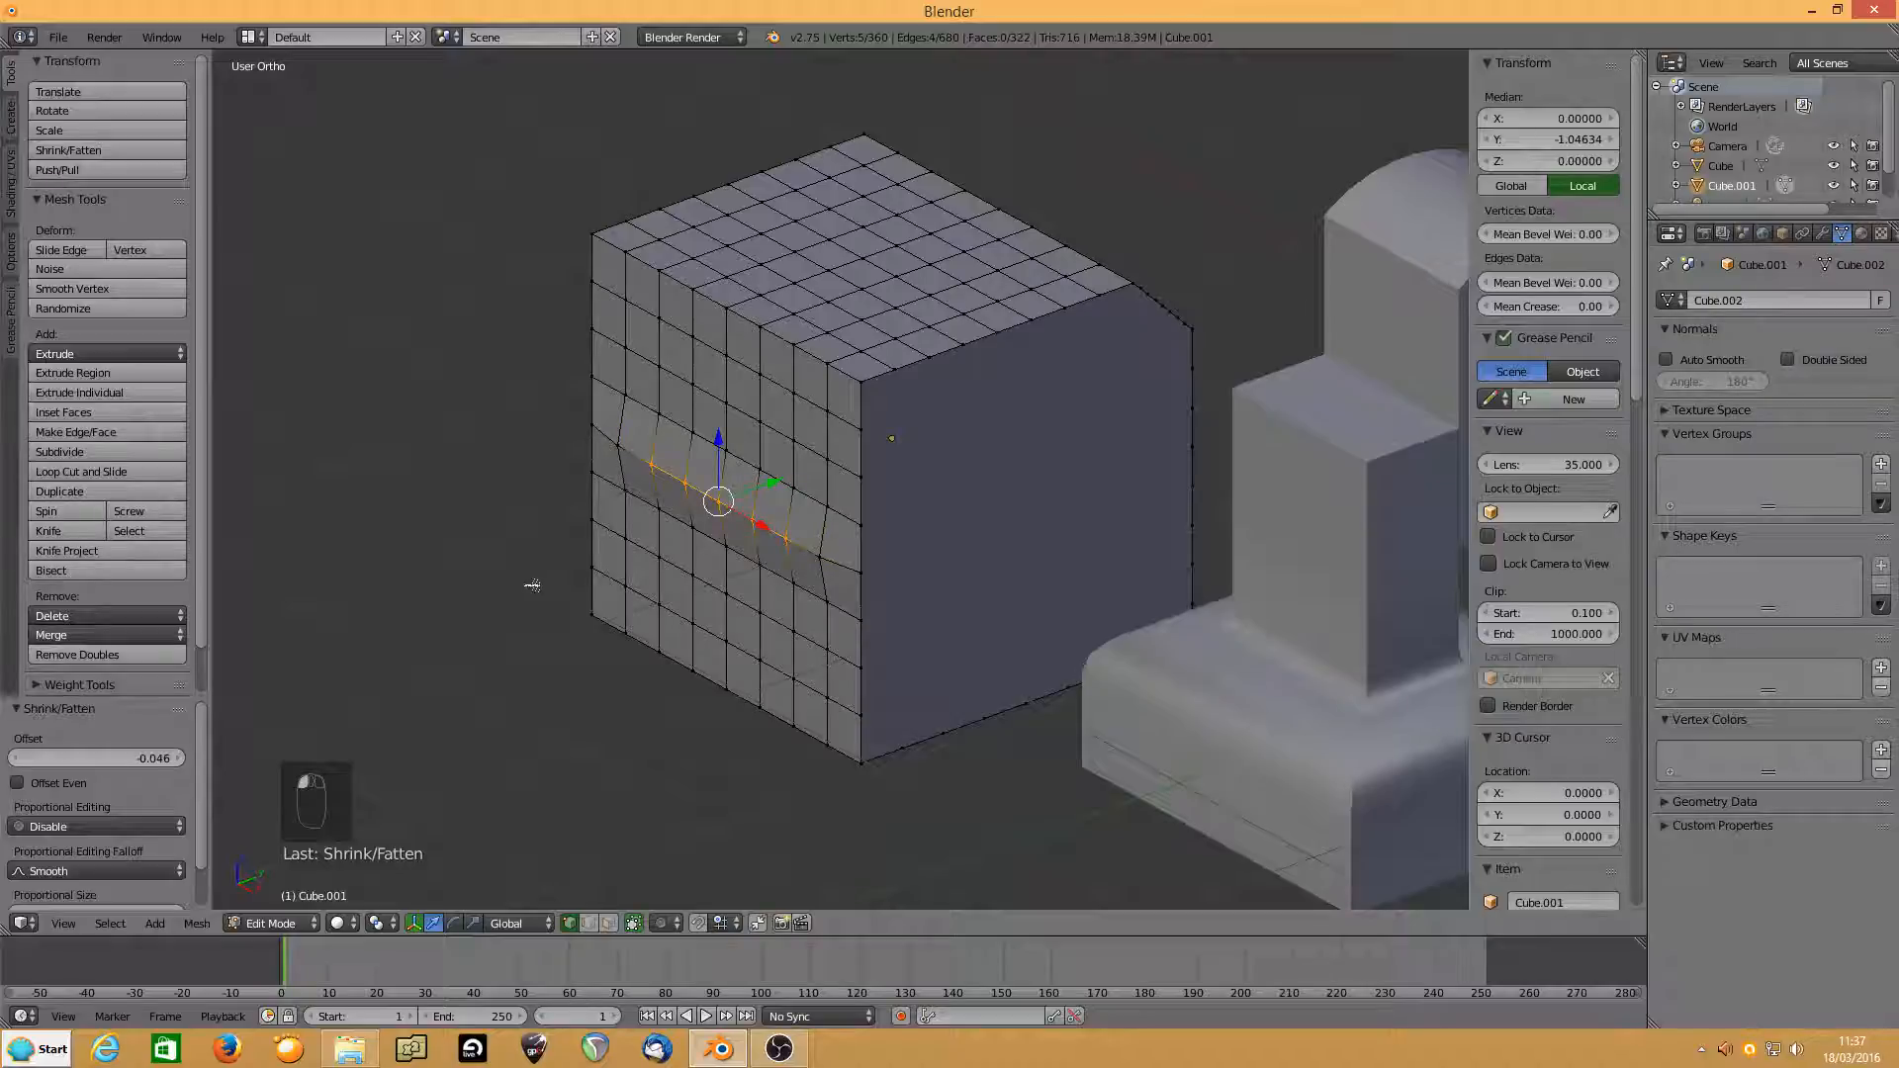
key(alt+s)
click(531, 586)
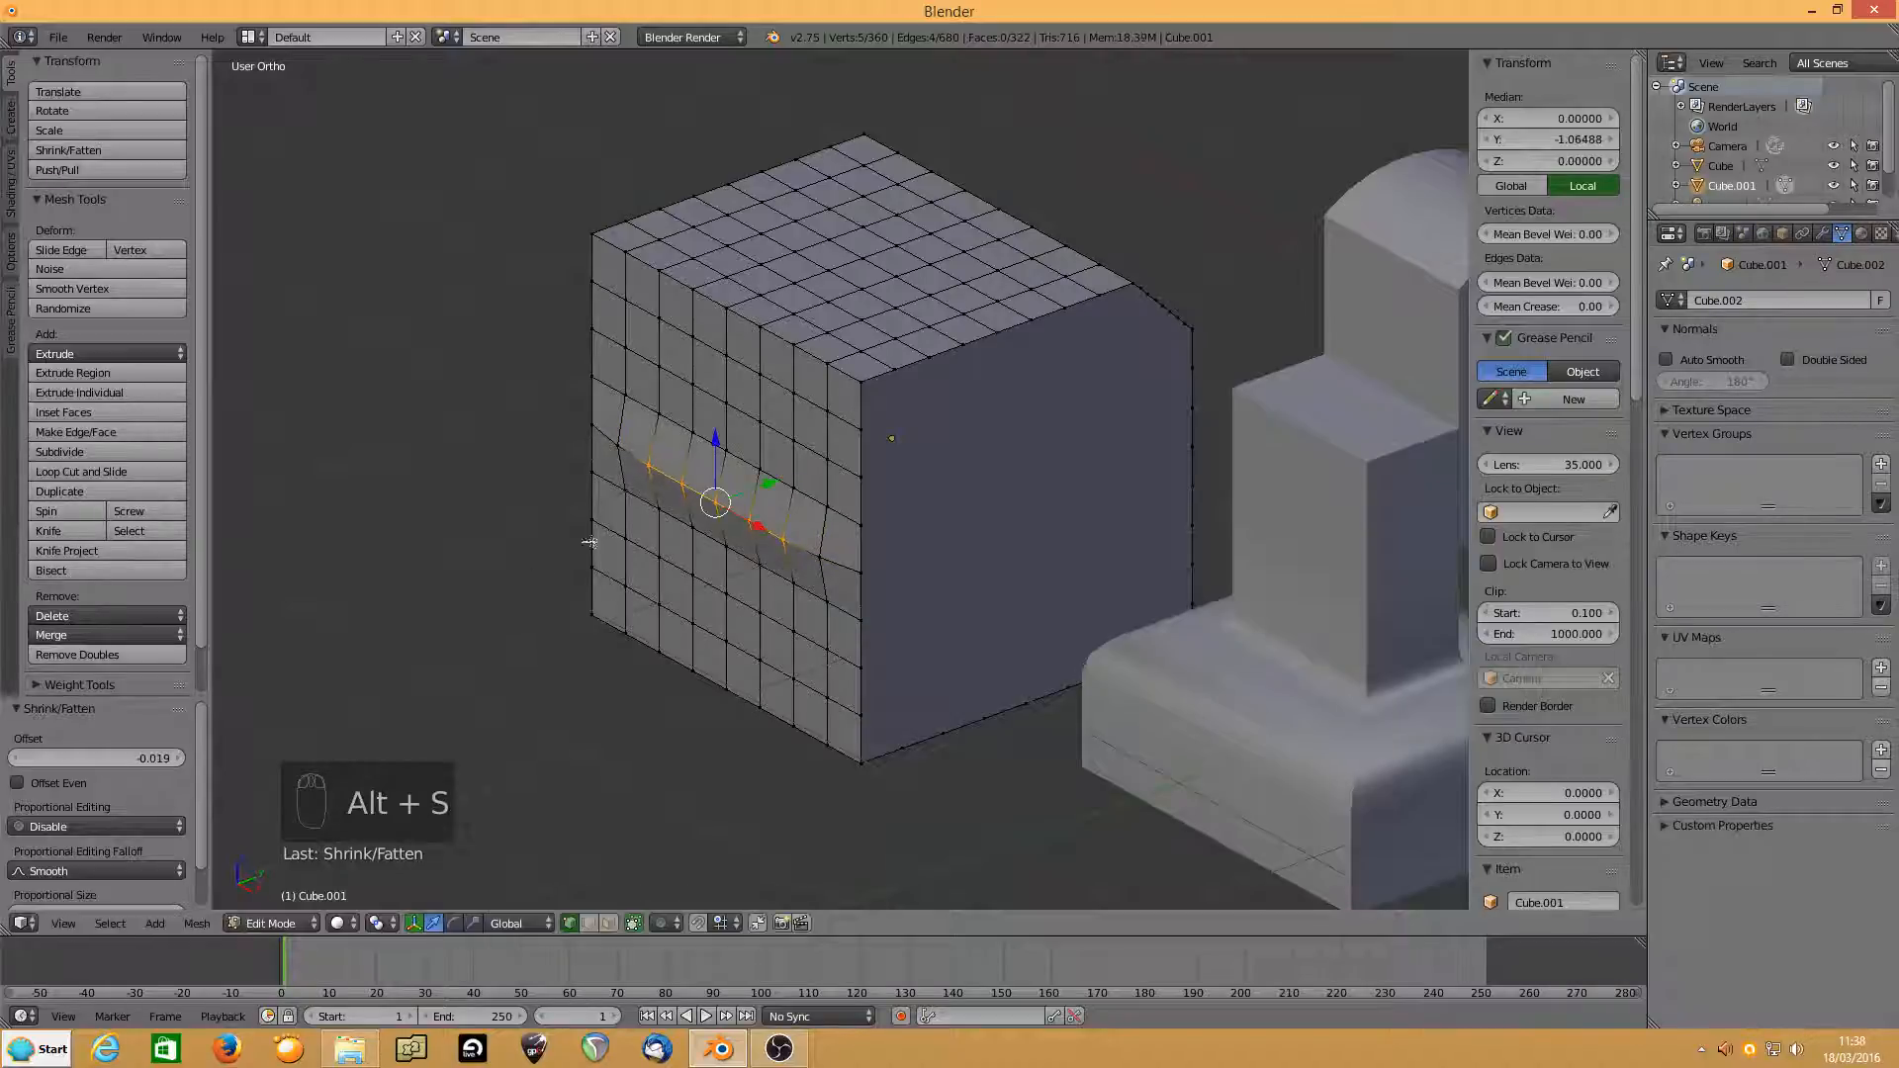
Hide the transform manipulator and Shrink/Fatten only the row's three middle vertices by about -0.028.
shift+click(649, 466)
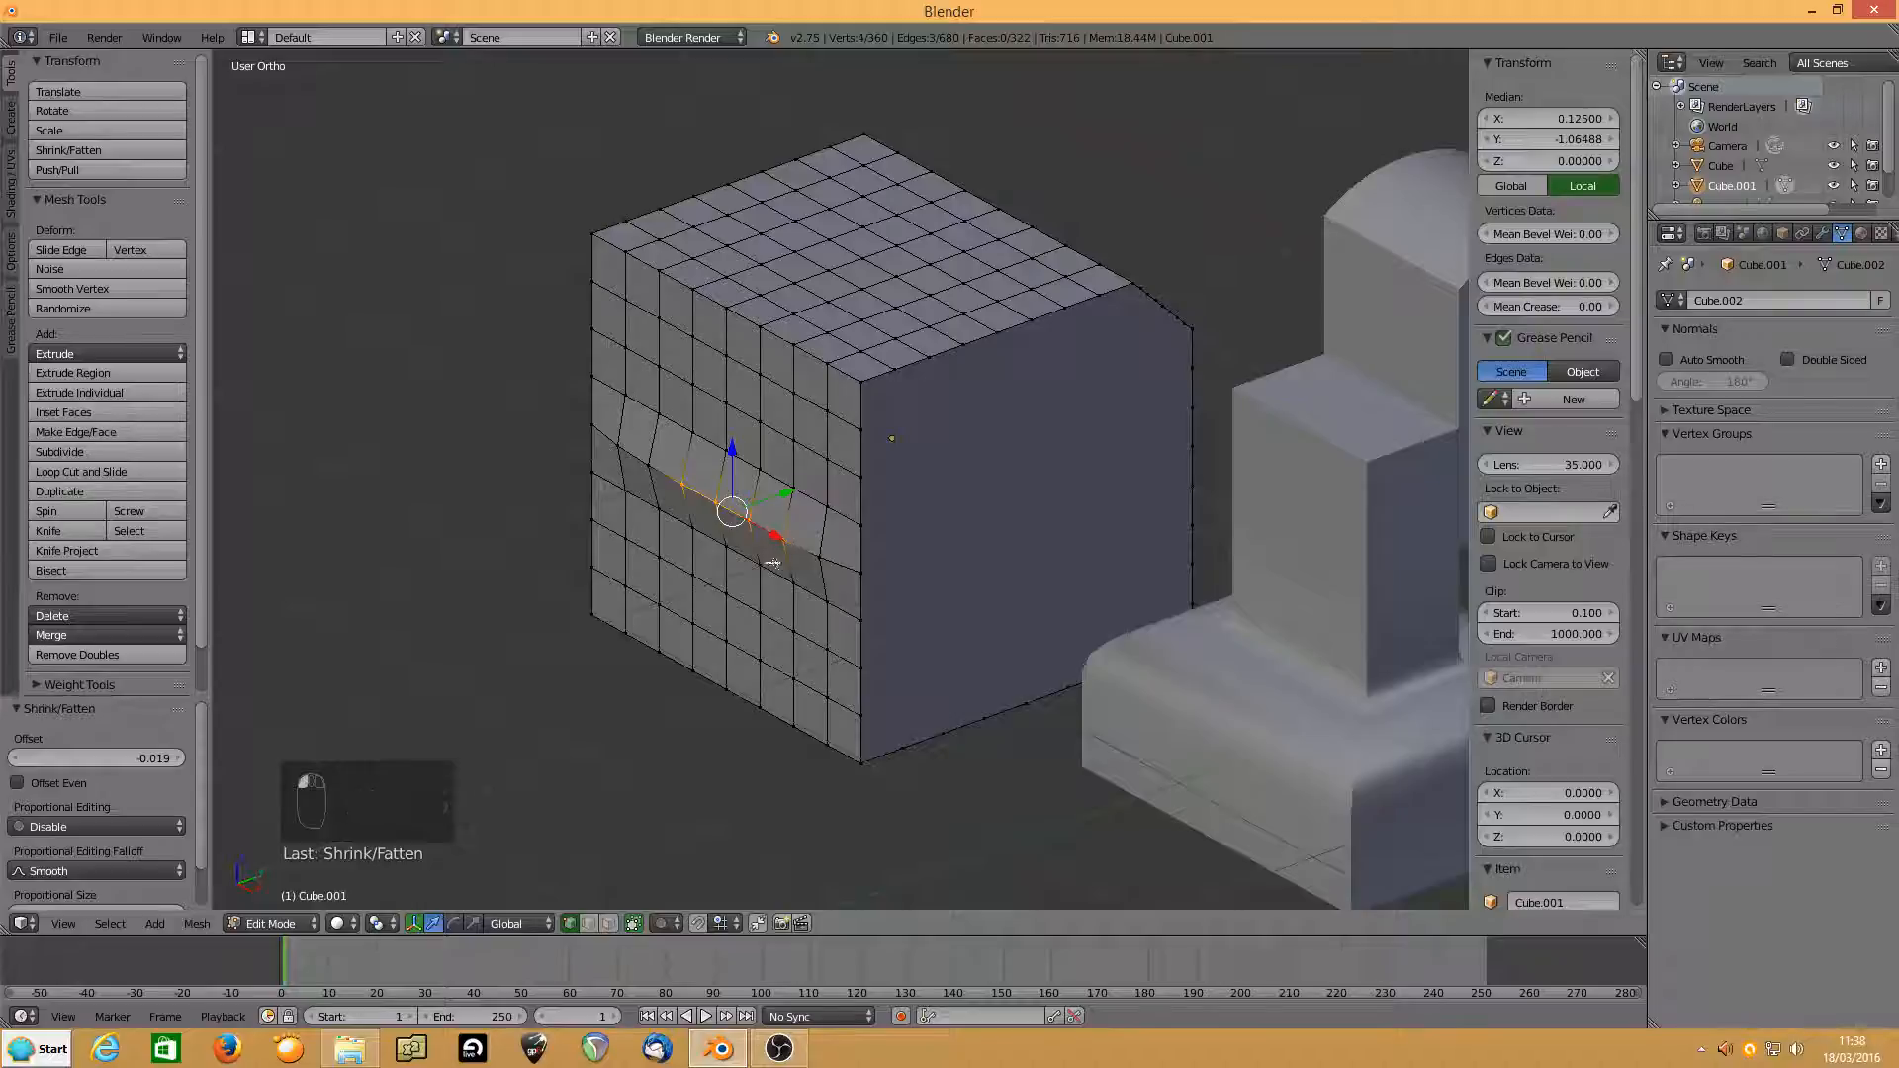
middle_drag(745, 686, 737, 693)
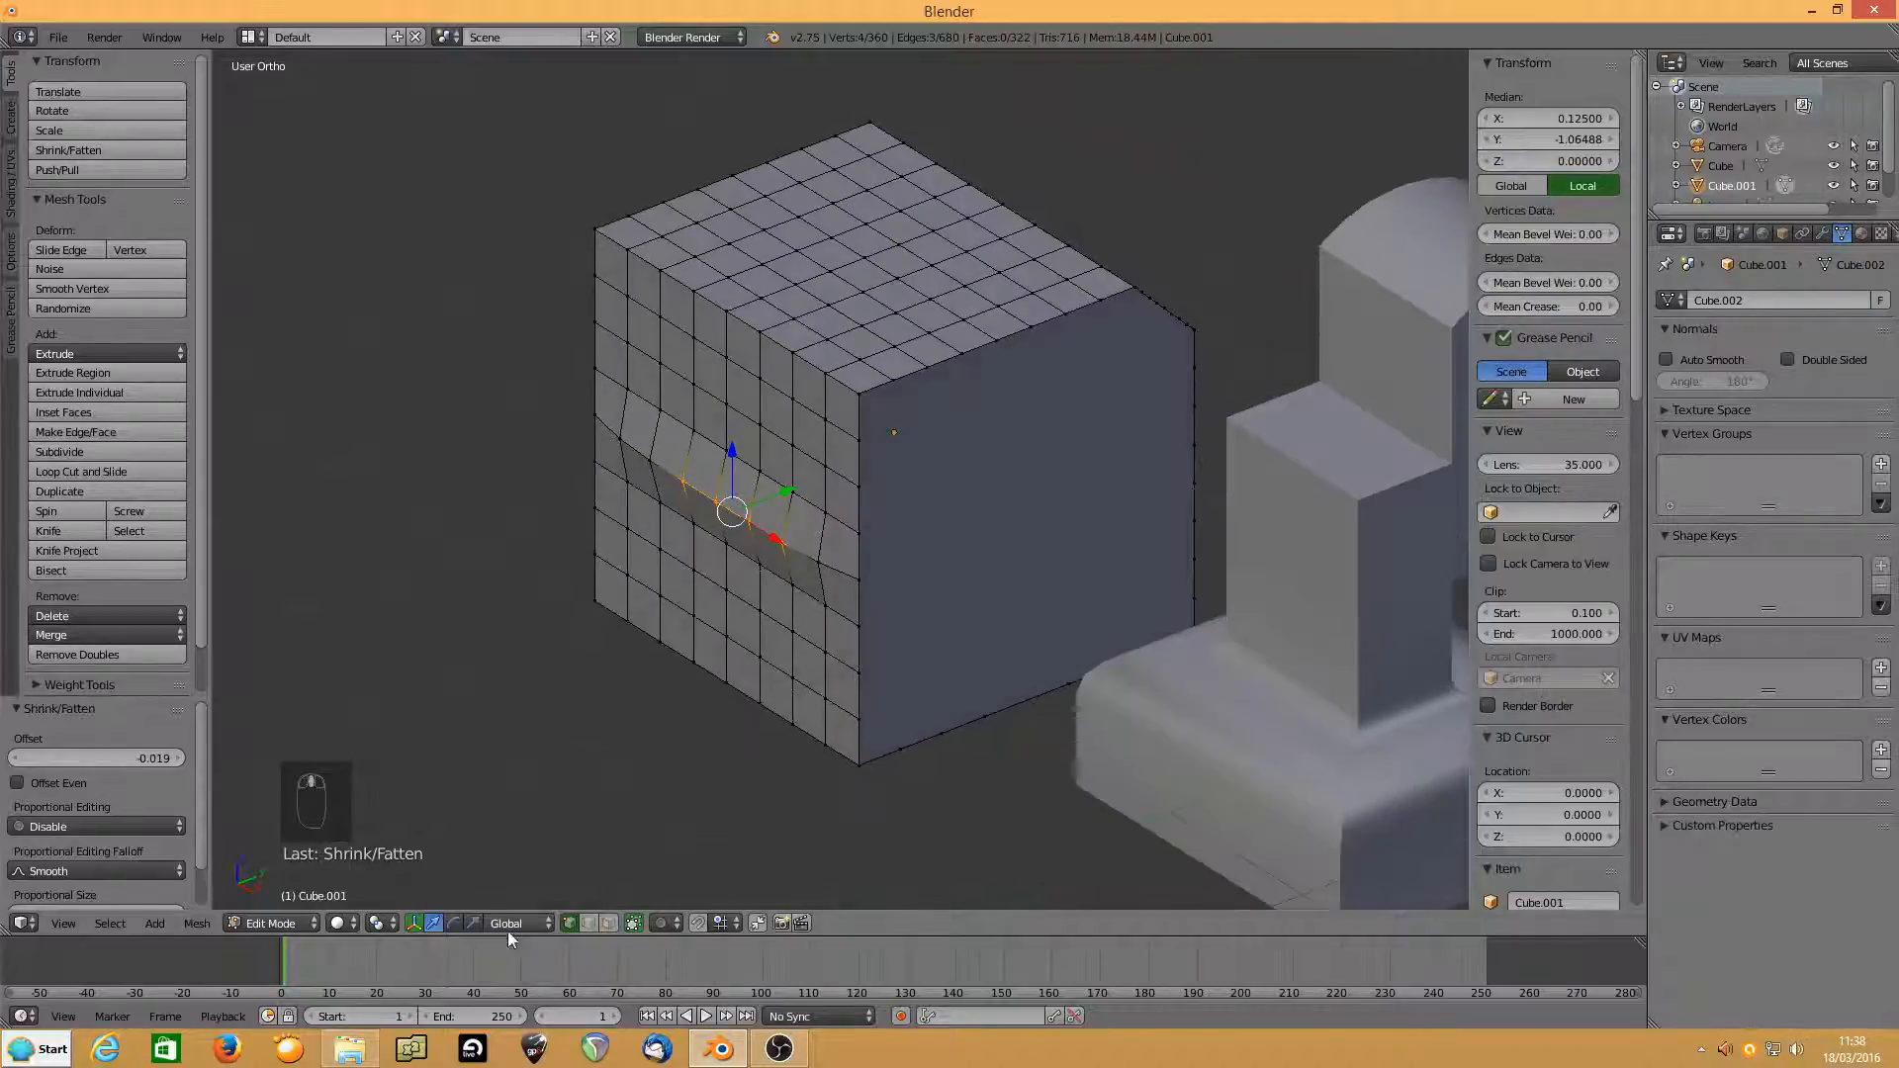
click(414, 923)
shift+click(783, 542)
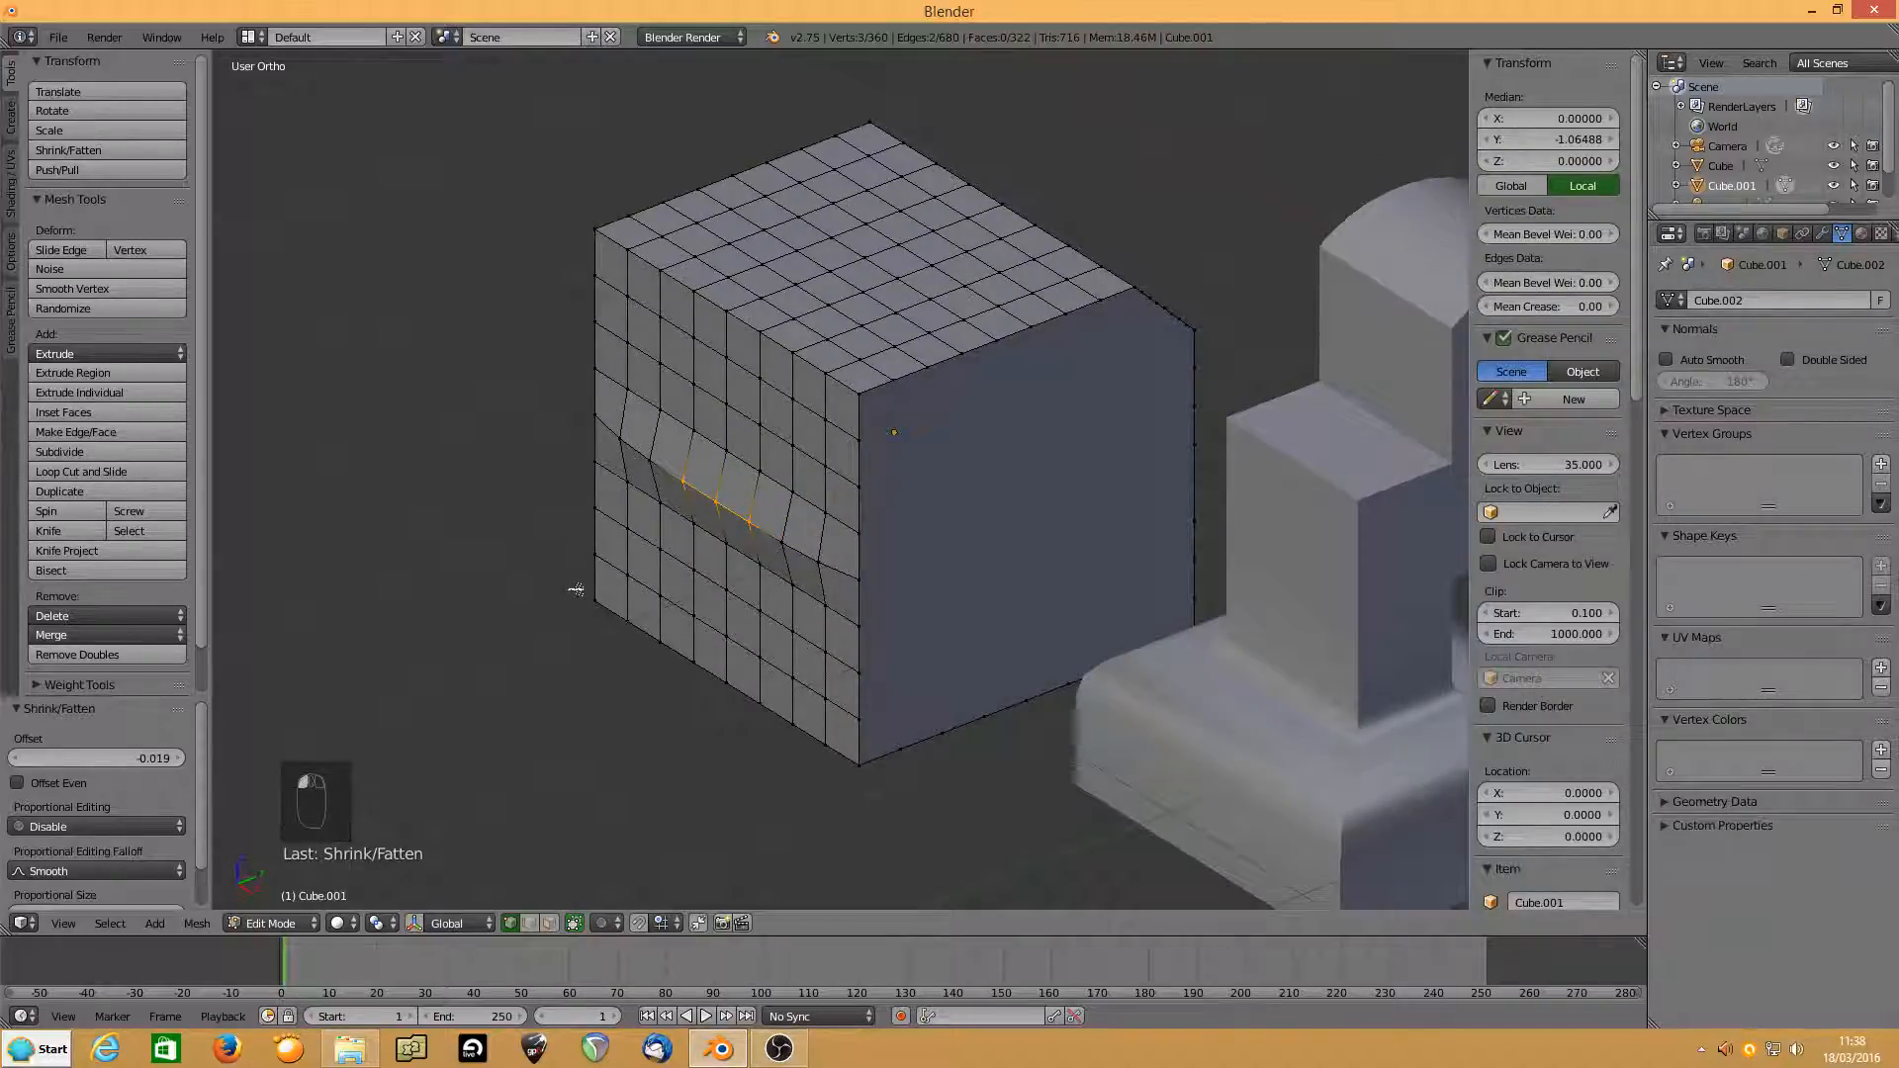
key(alt+s)
click(623, 526)
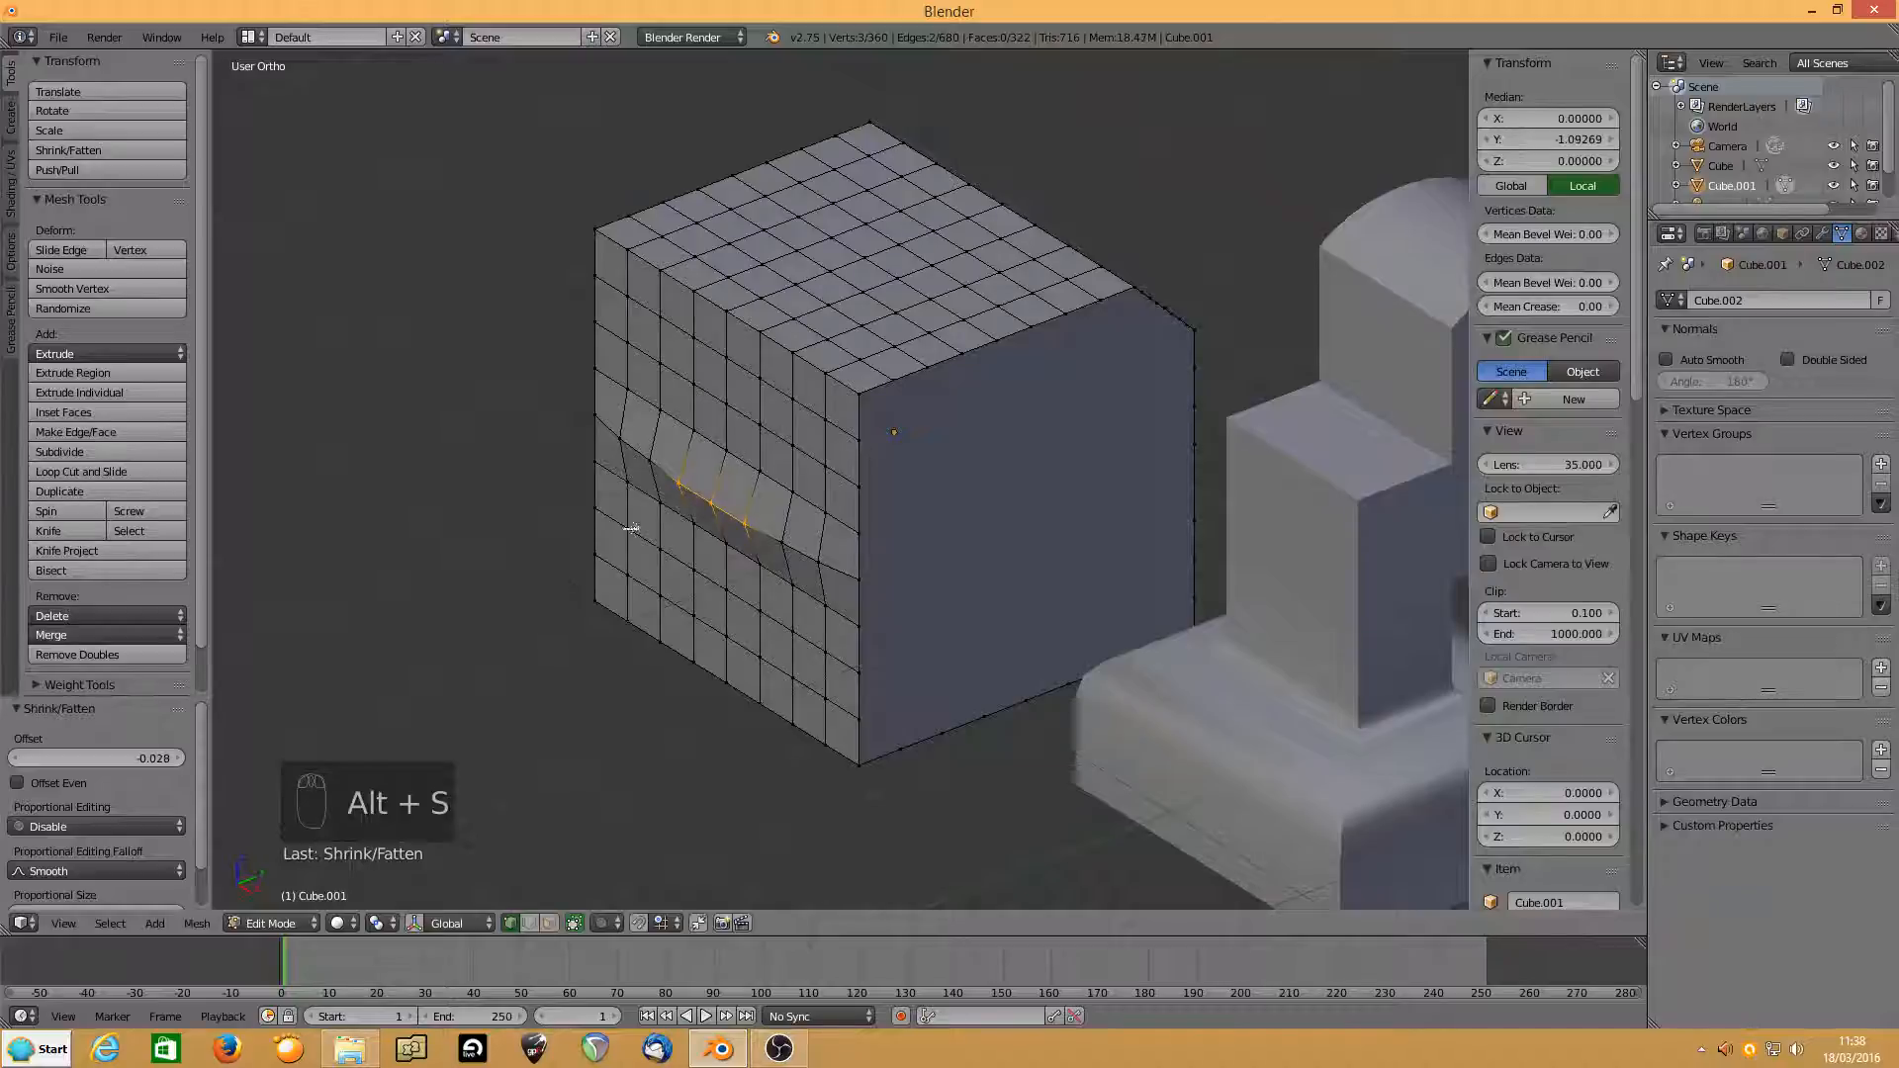
Reduce the selection to the row's centre vertex and Shrink/Fatten it by about -0.009.
shift+click(740, 521)
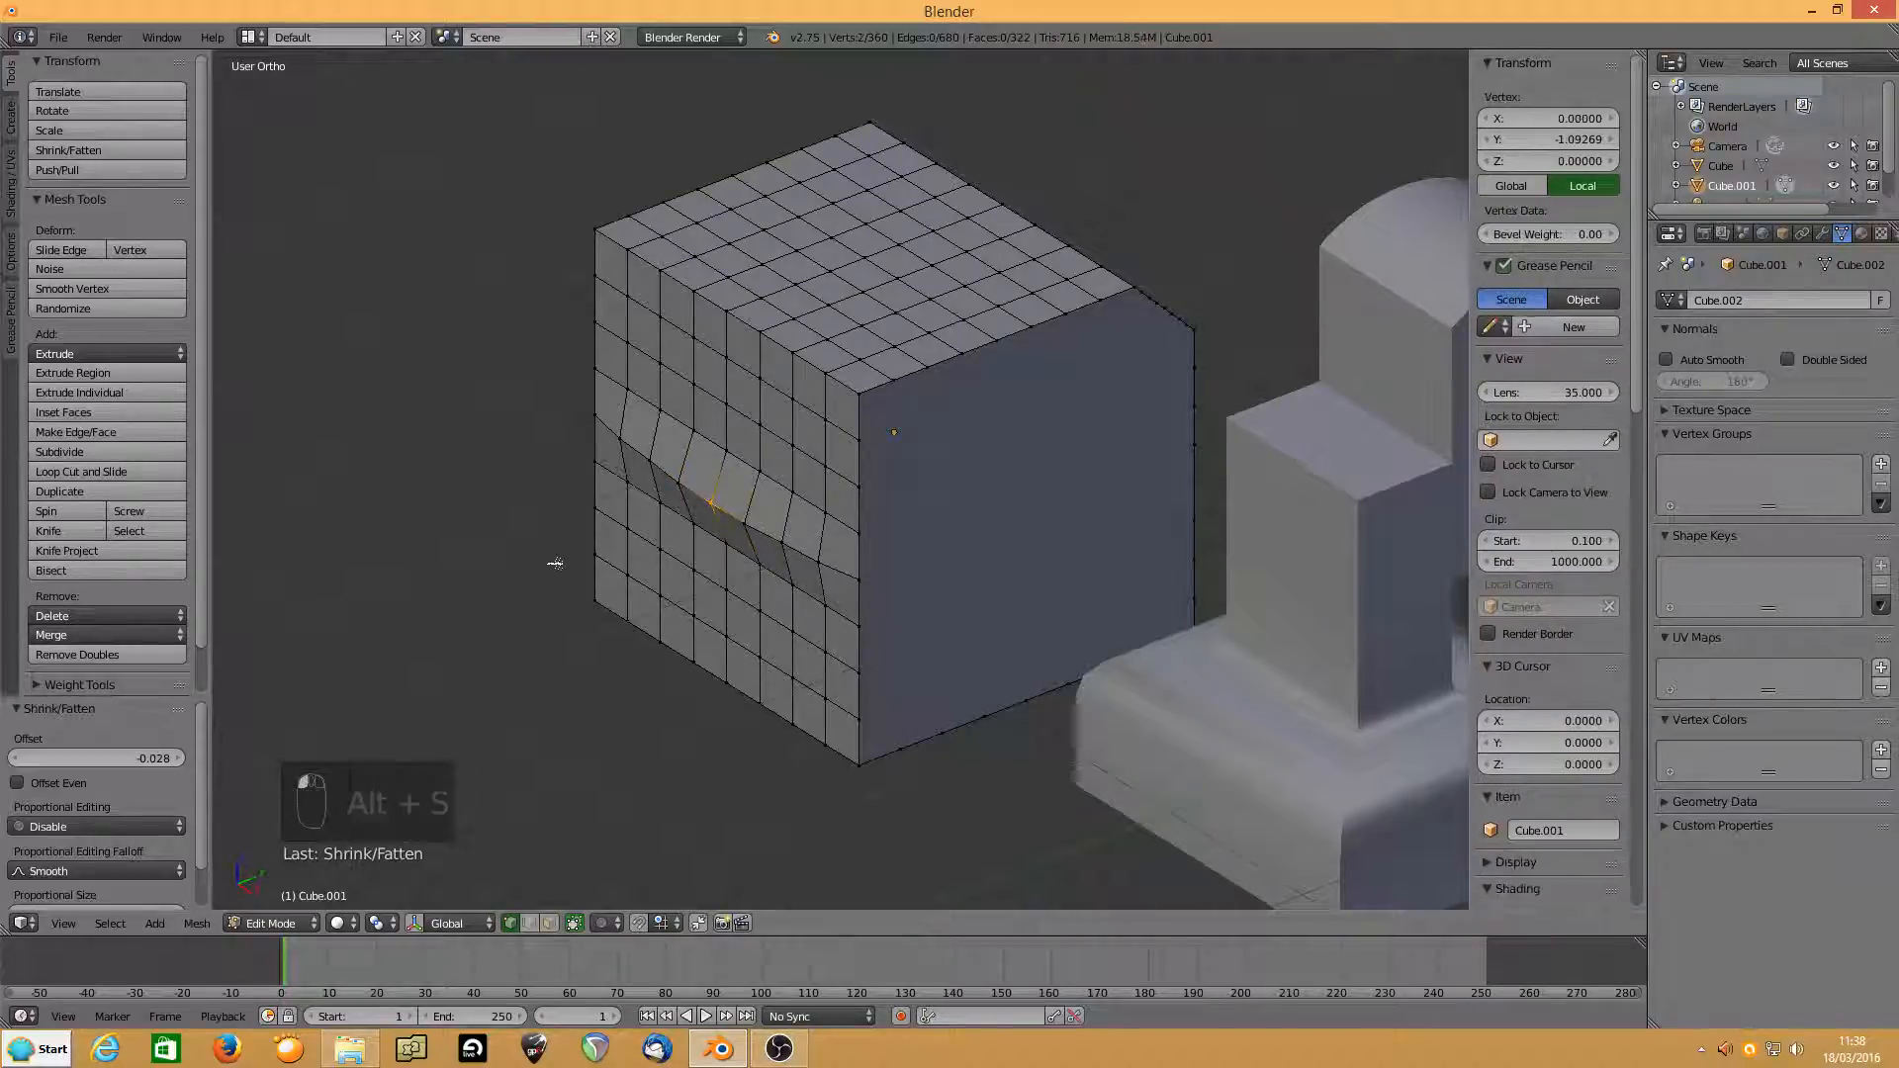
key(alt+s)
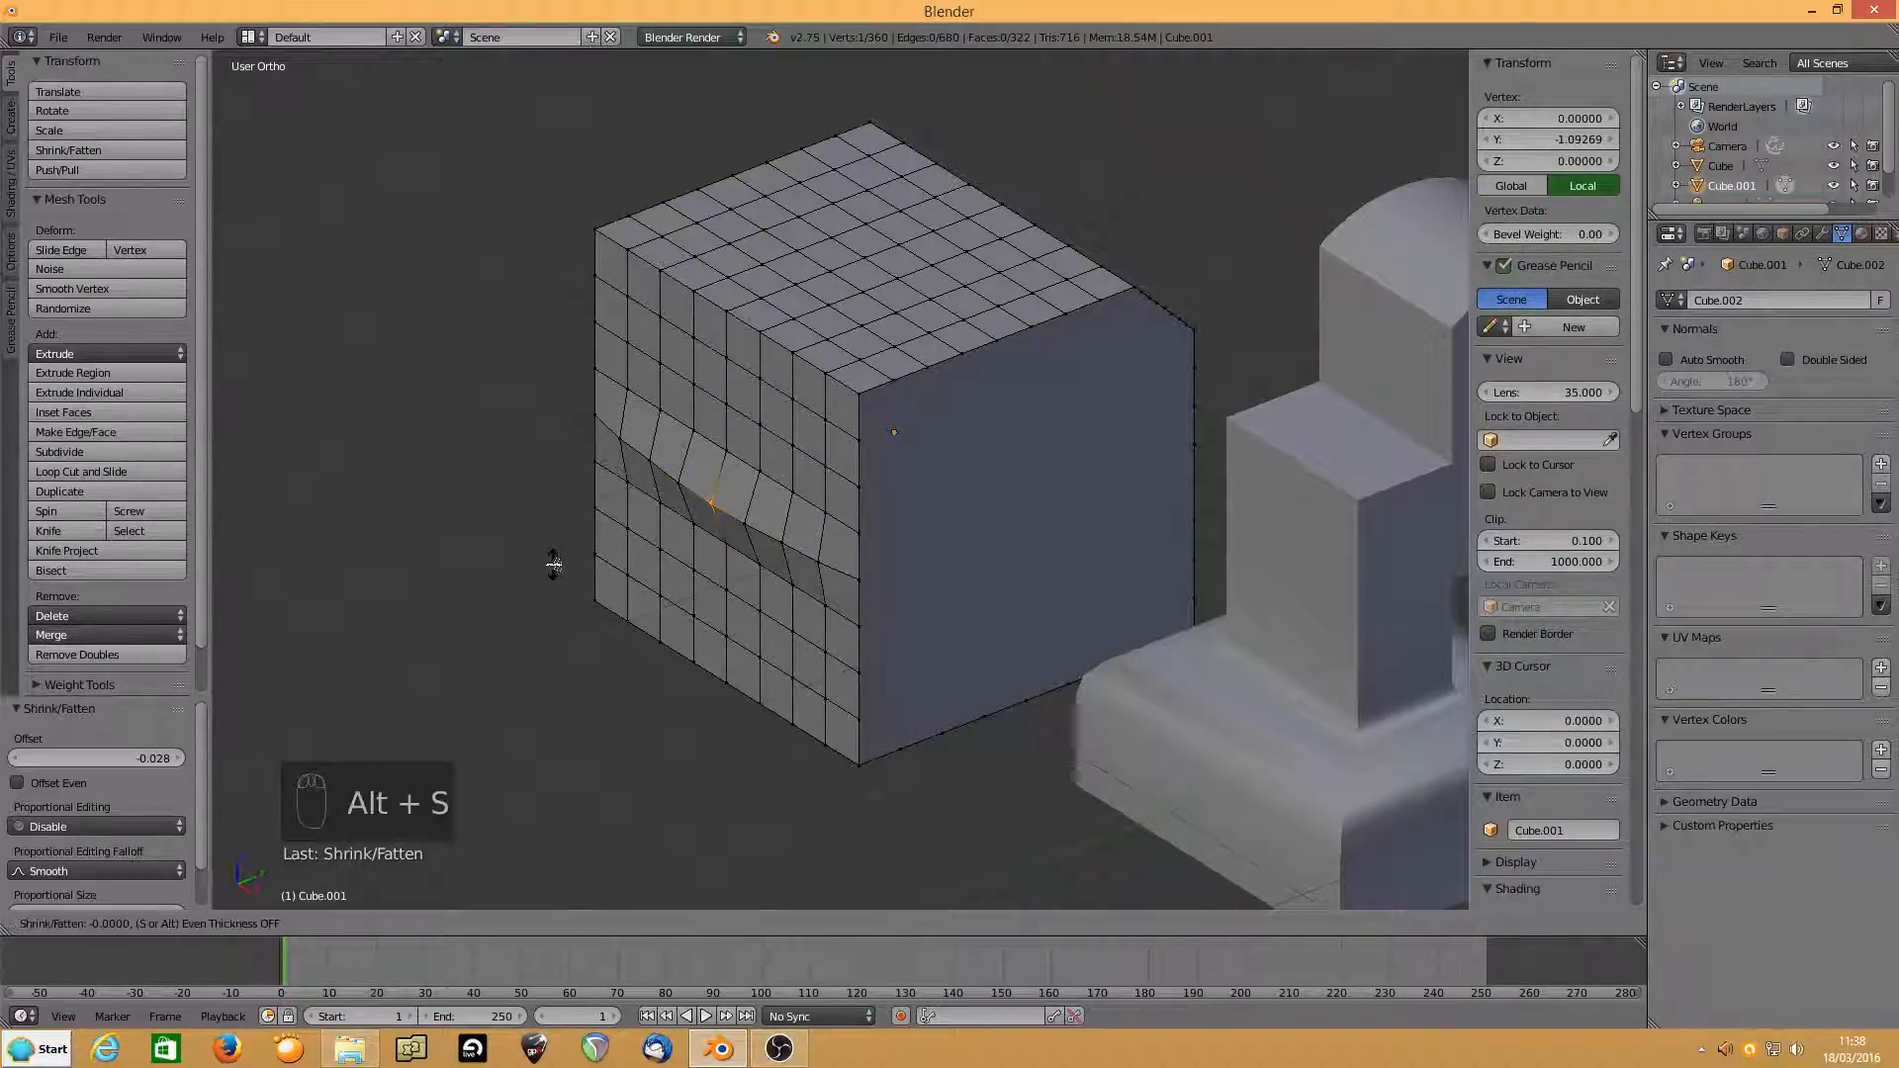
click(554, 566)
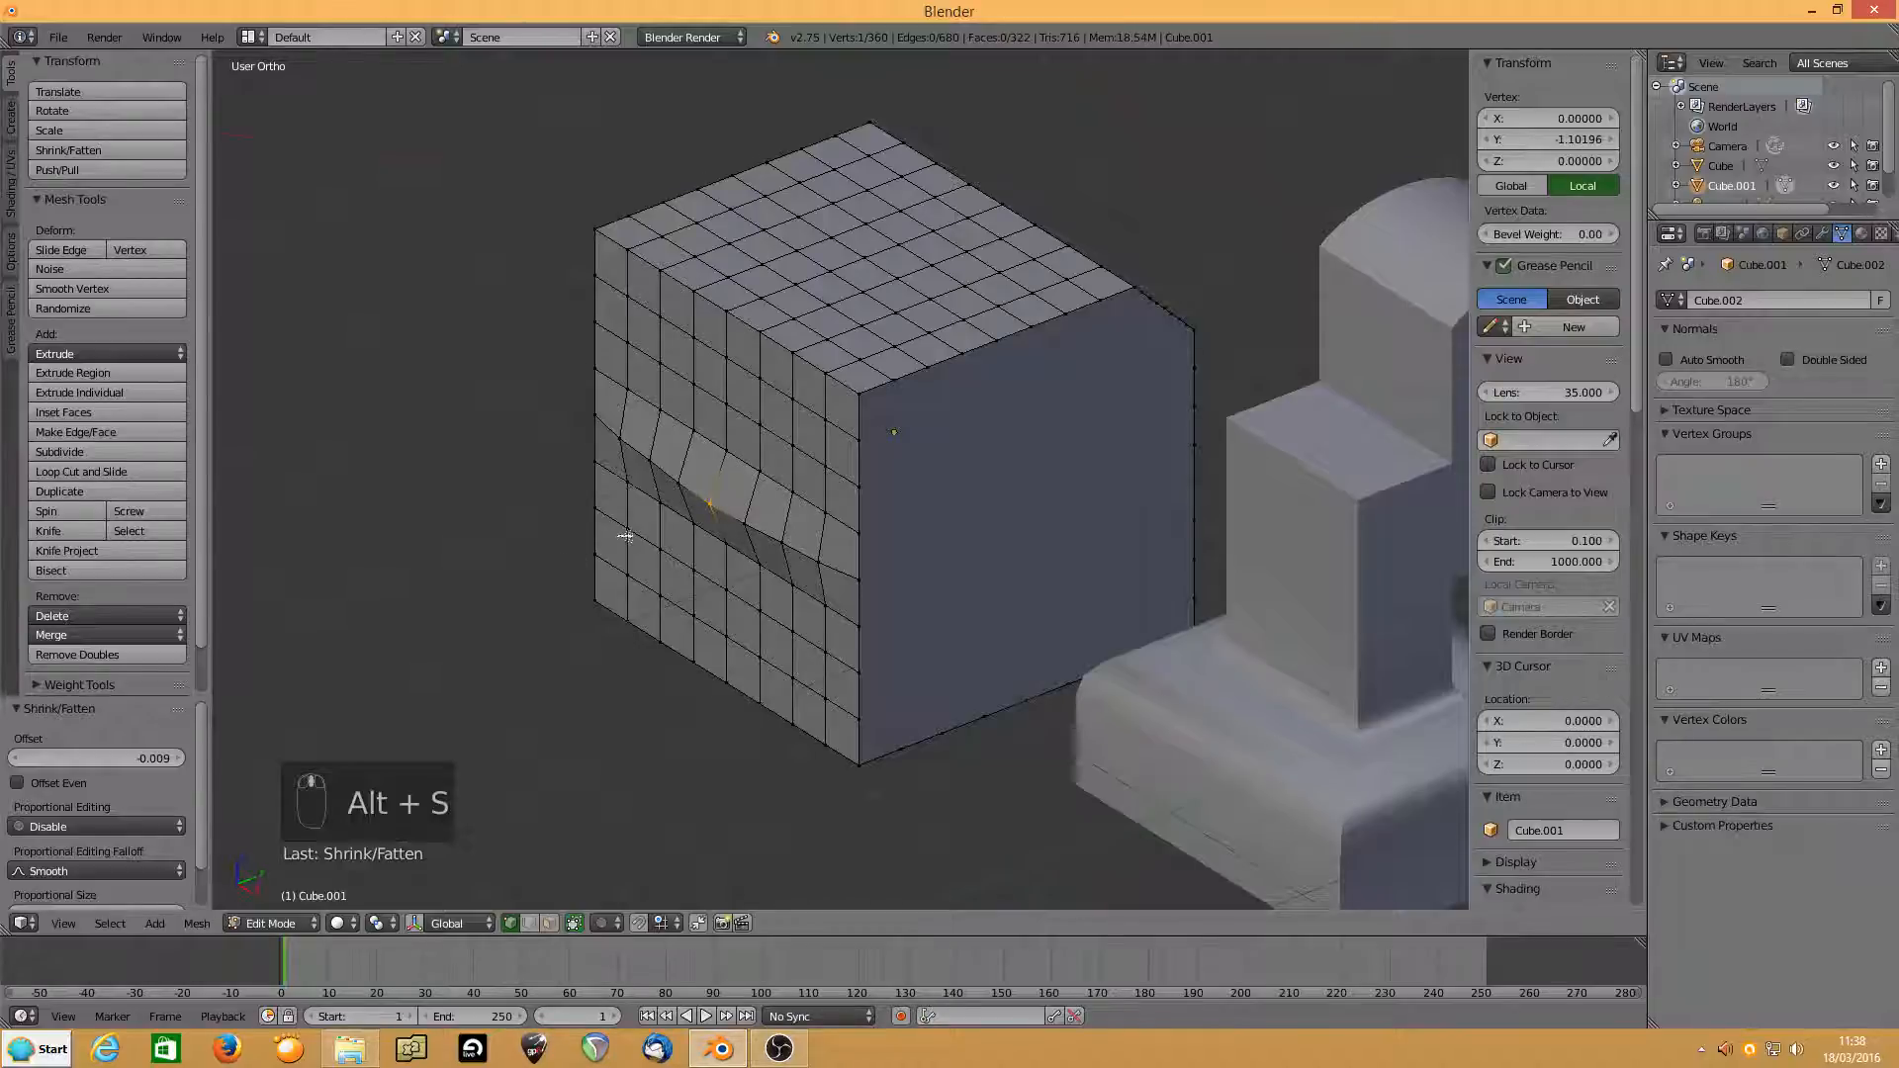
middle_drag(625, 536, 809, 577)
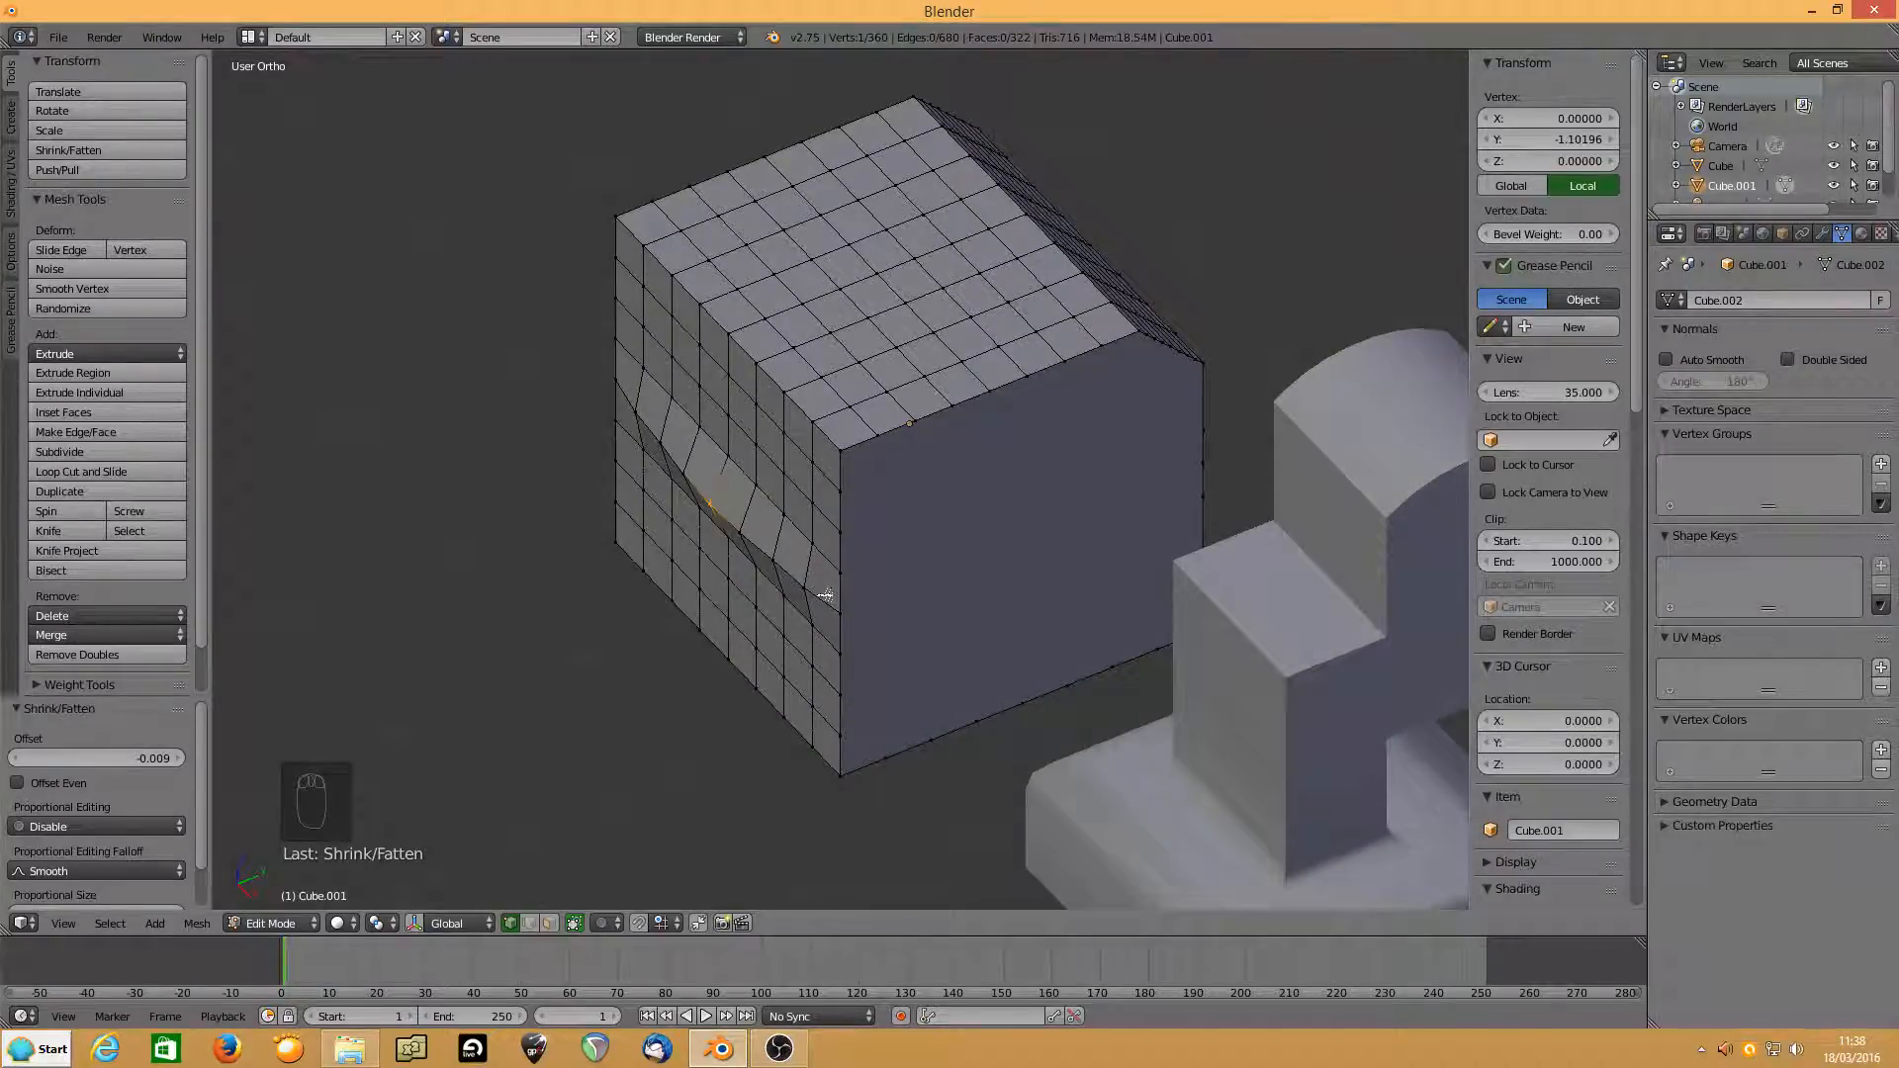
Search the add-ons in User Preferences for "mira" and close the preferences.
key(ctrl+alt+u)
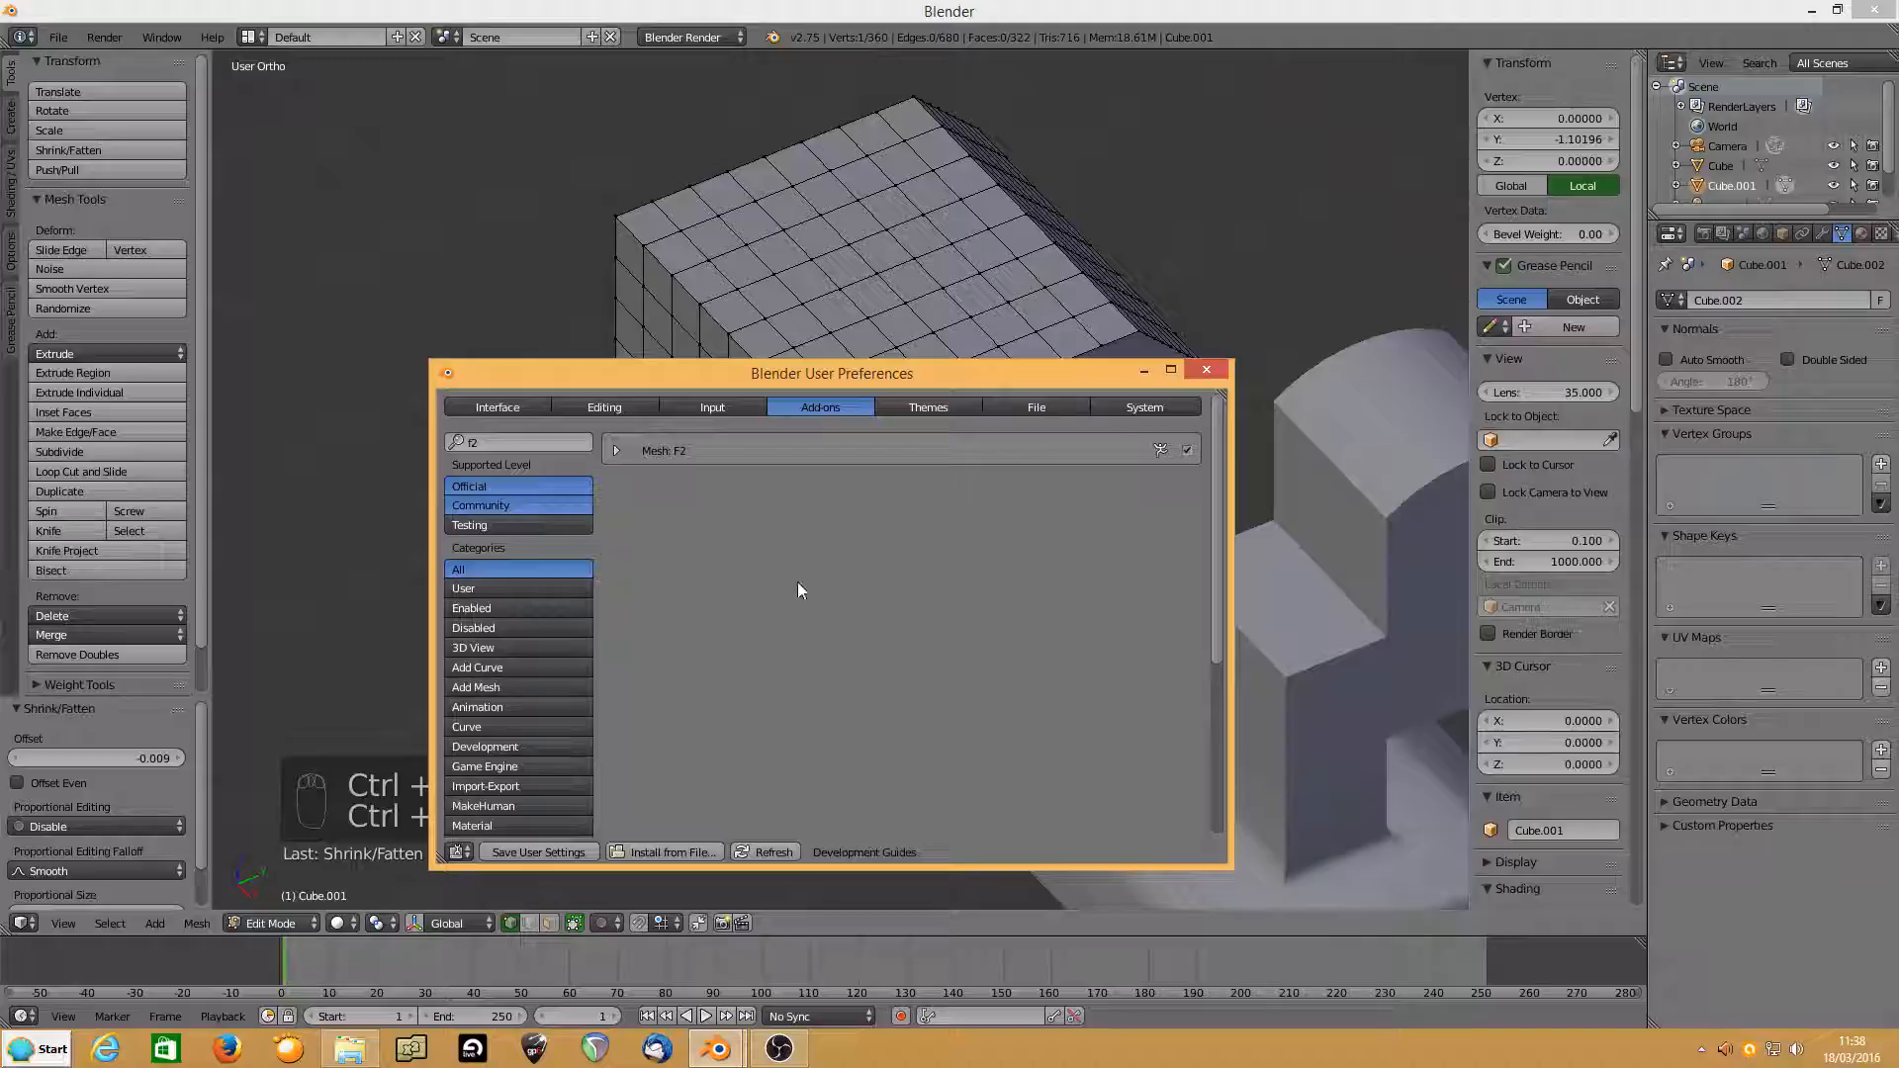
click(512, 439)
text(mira)
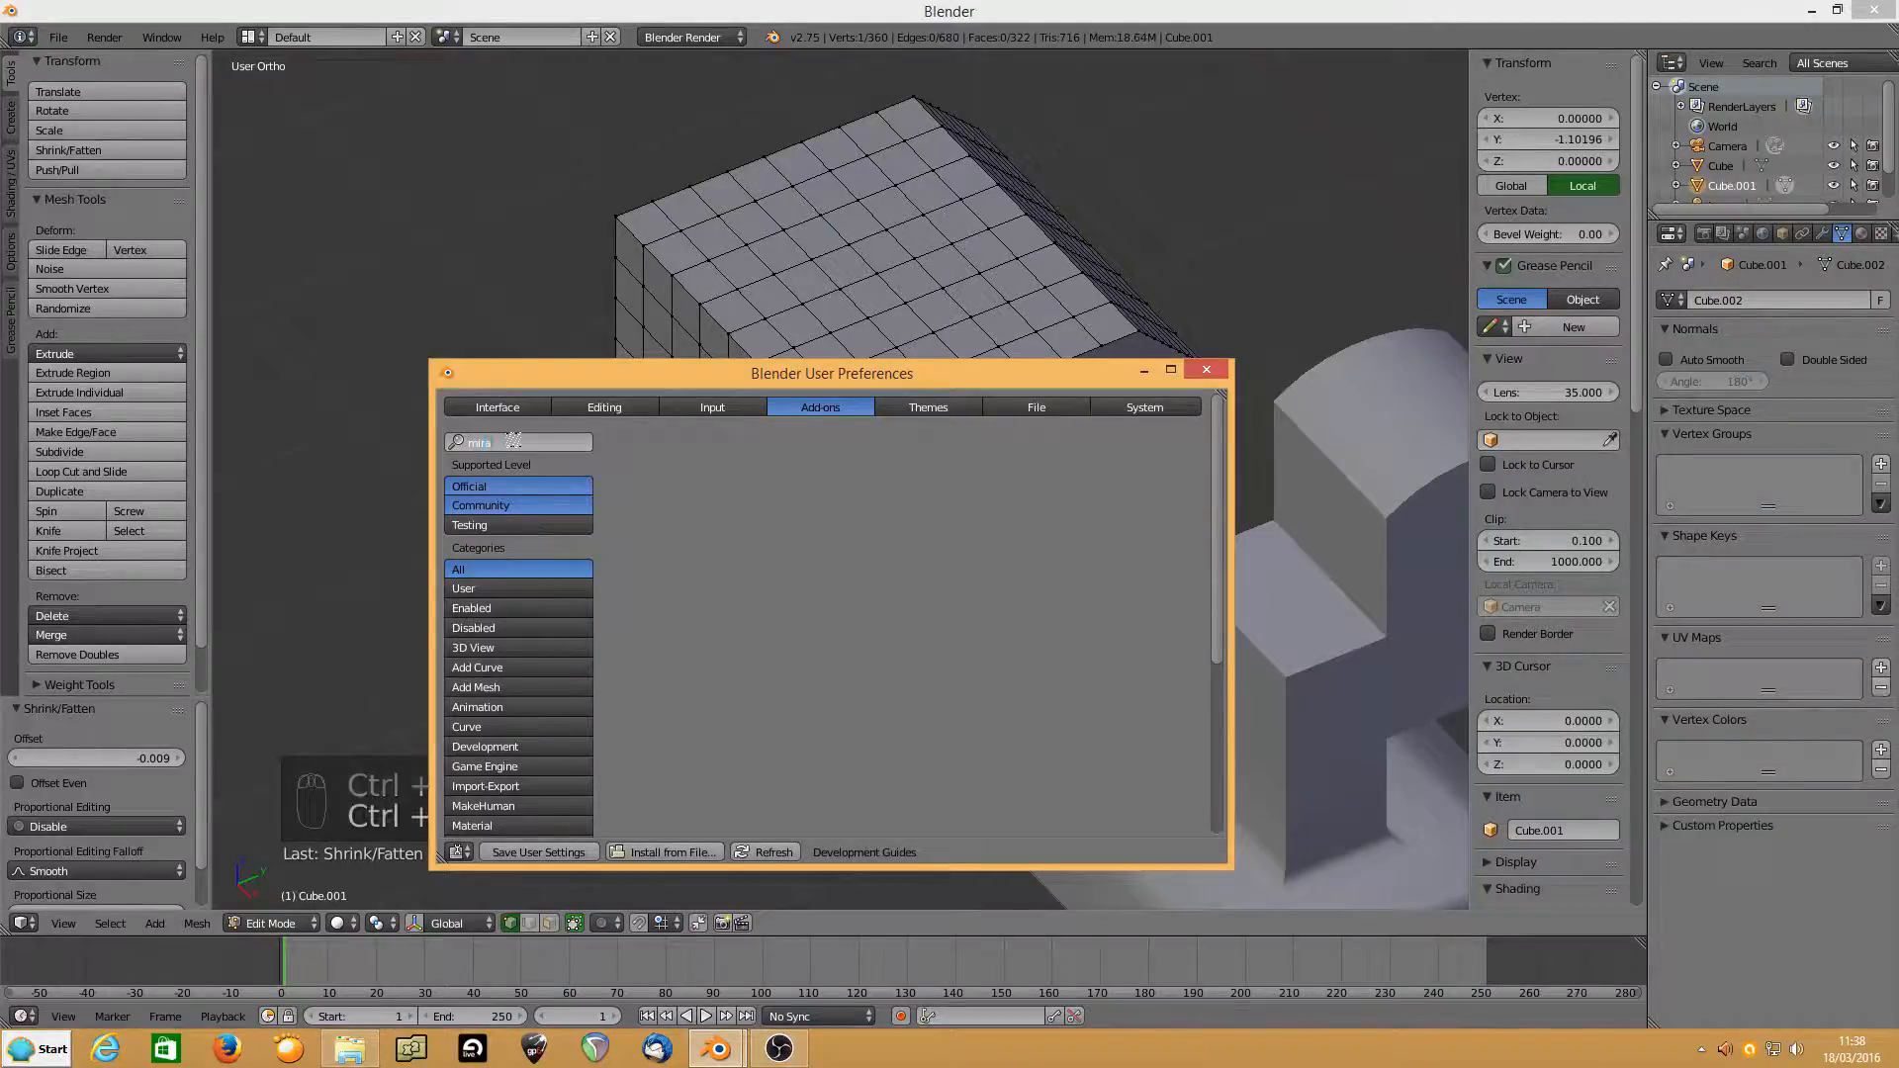
click(1205, 369)
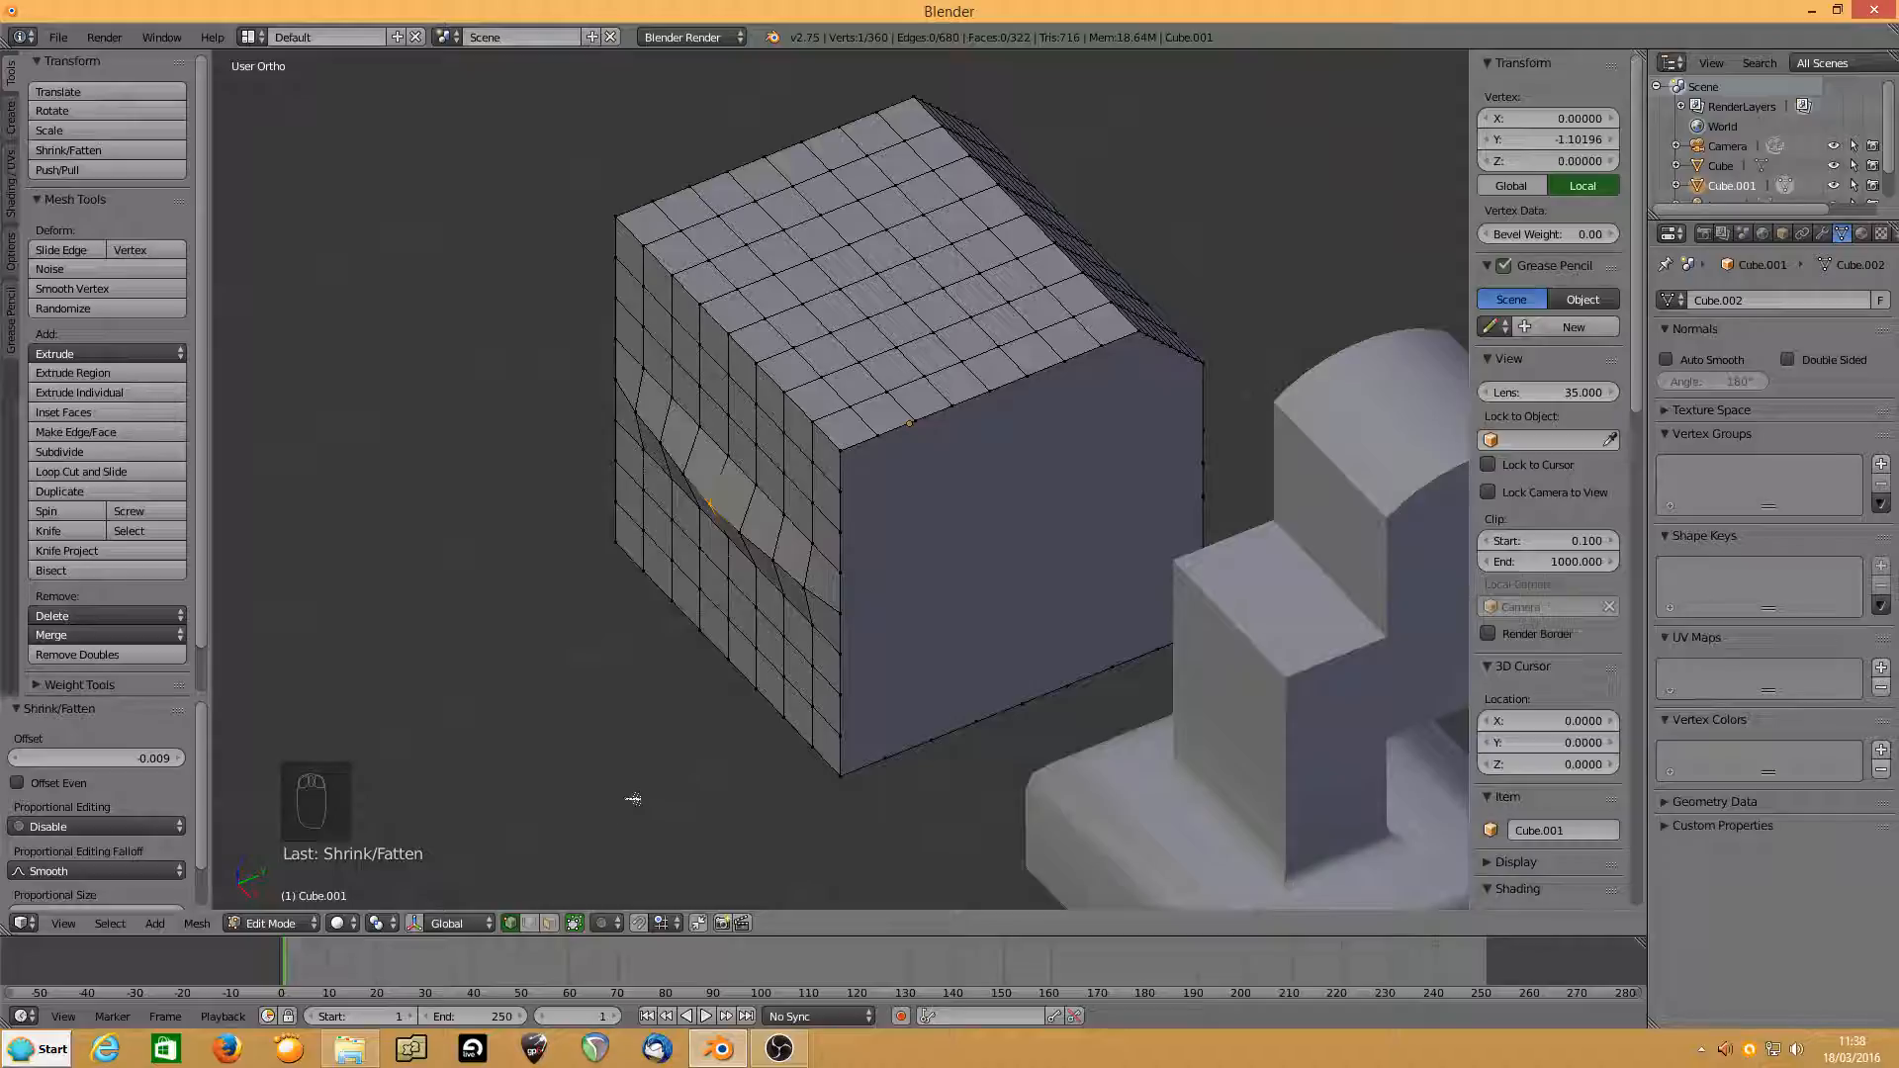
Select the vertex at the centre of the side face above the curved ridge and move it about 0.042 along X.
mouse_move(742, 576)
middle_down()
mouse_move(847, 543)
mouse_move(831, 513)
mouse_move(773, 565)
middle_up()
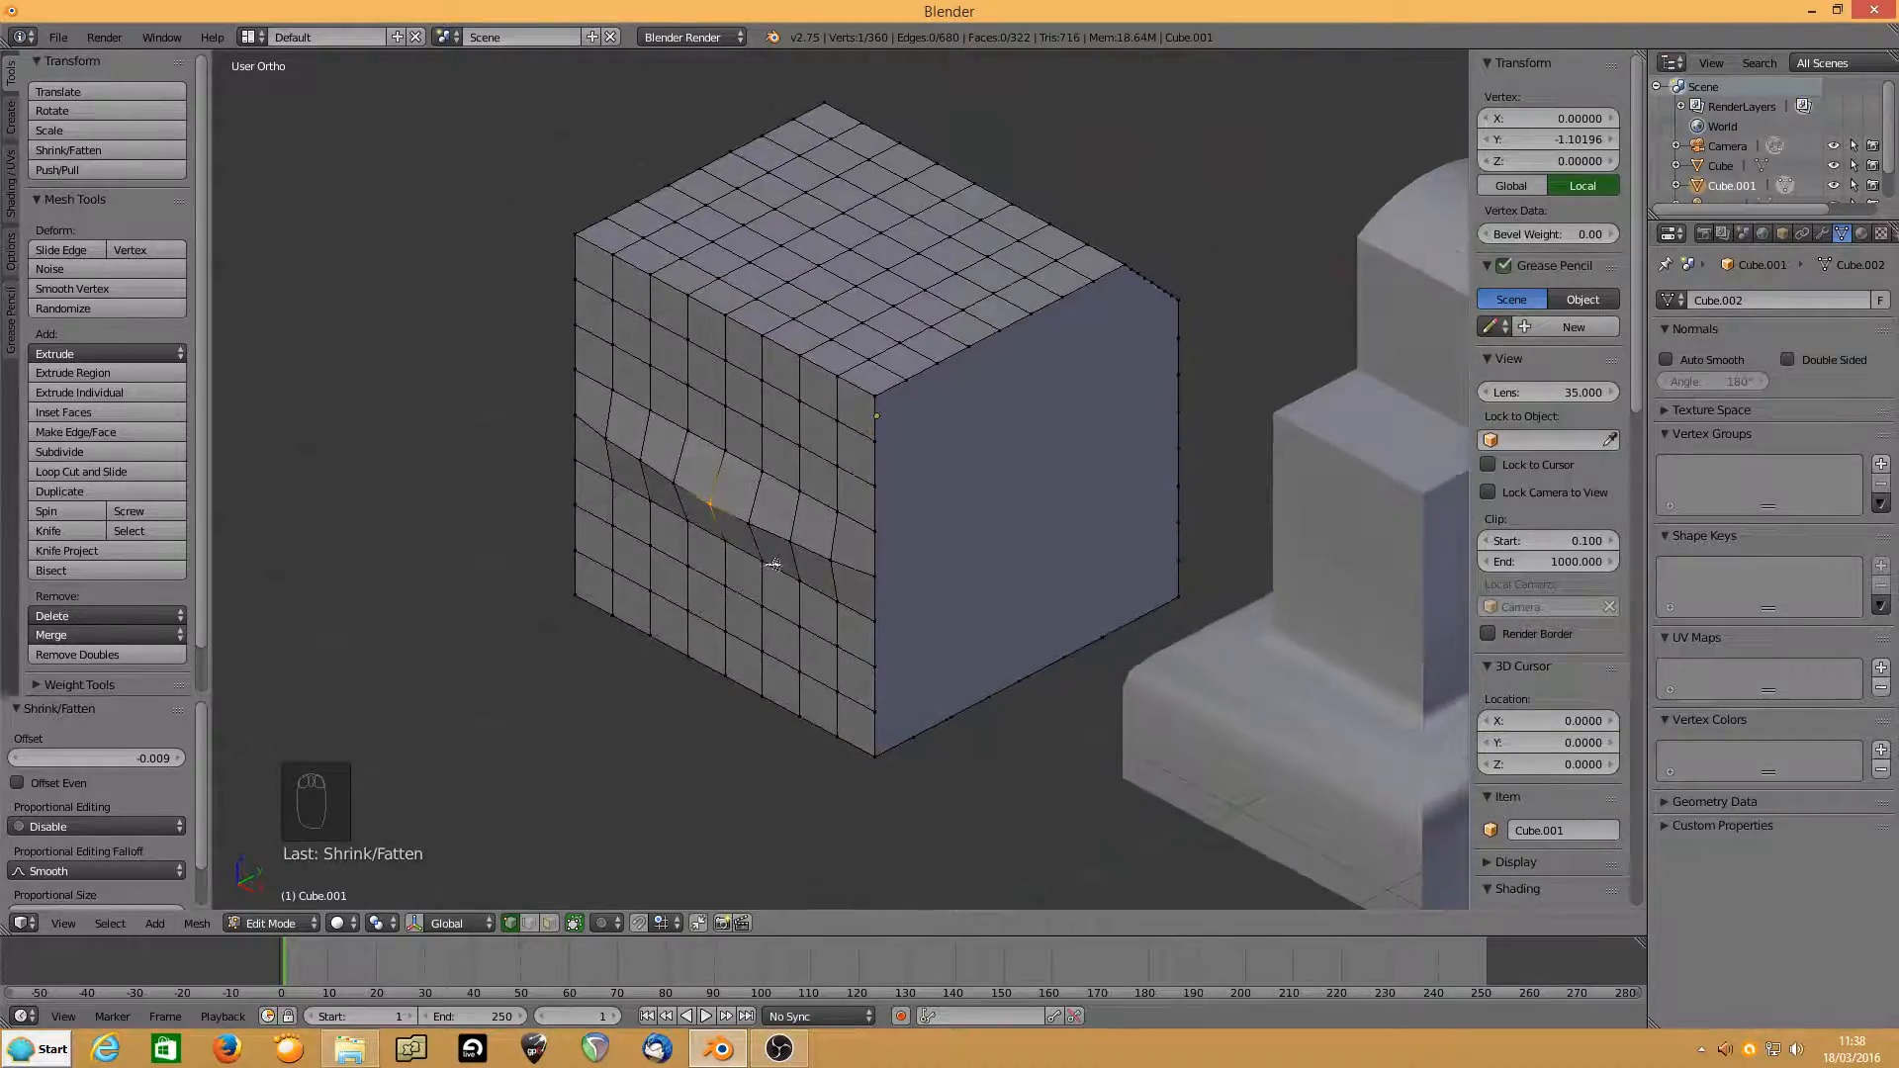
right_click(725, 399)
key(g)
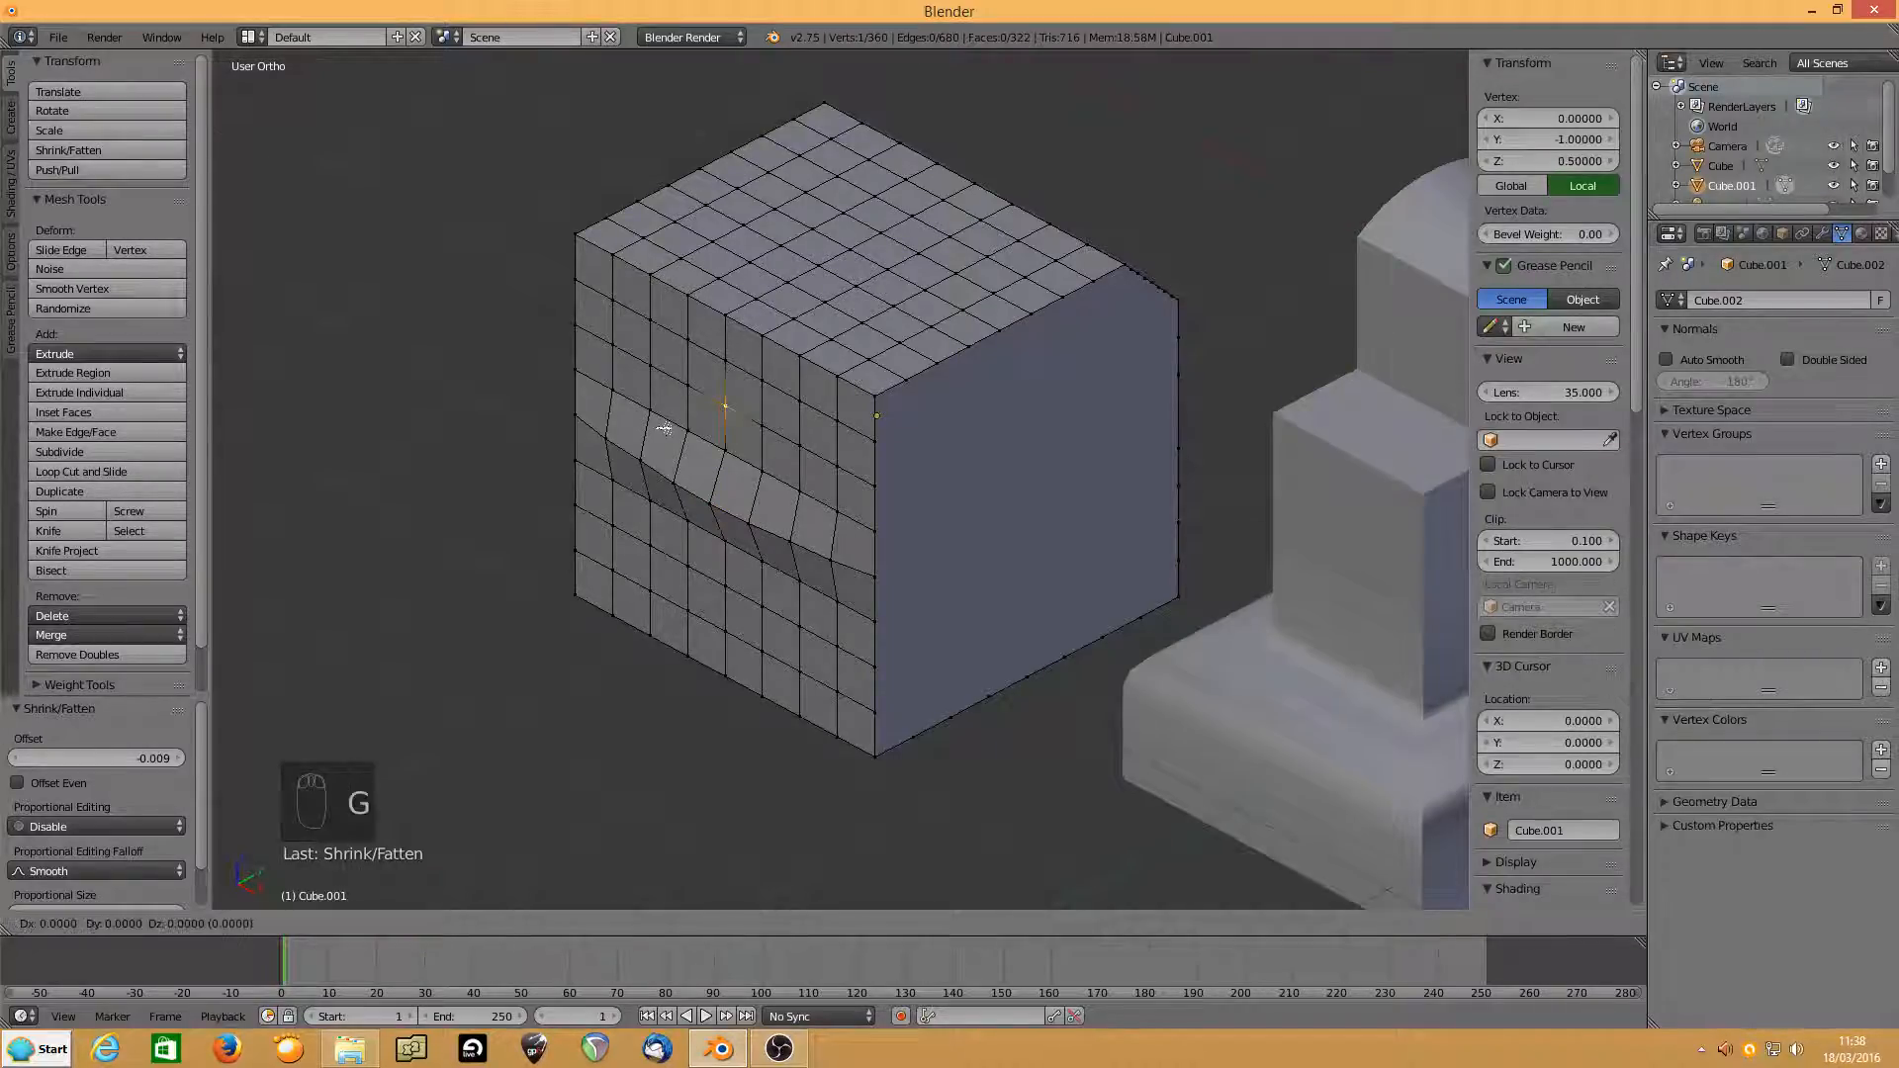
key(x)
click(672, 423)
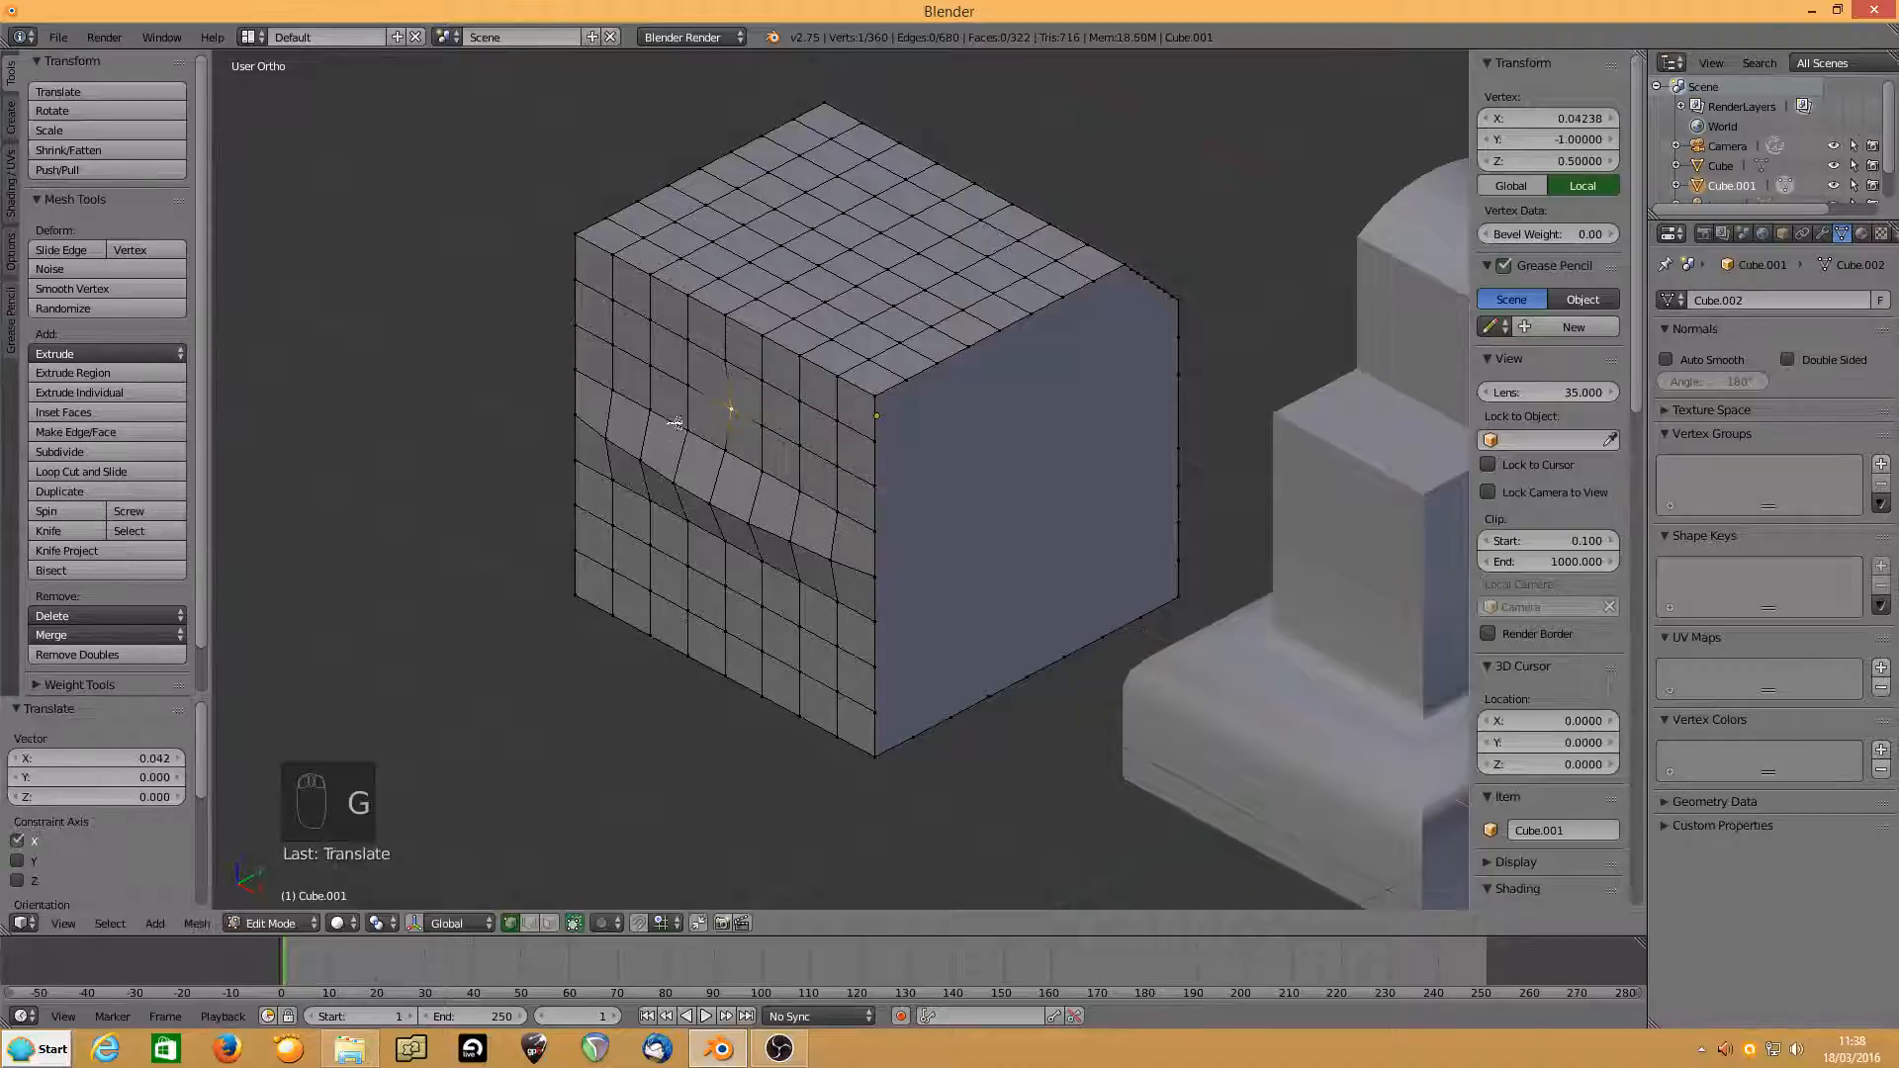
Try moving the same vertex along the Y axis, and also along its normal with Shrink/Fatten.
key(g)
key(y)
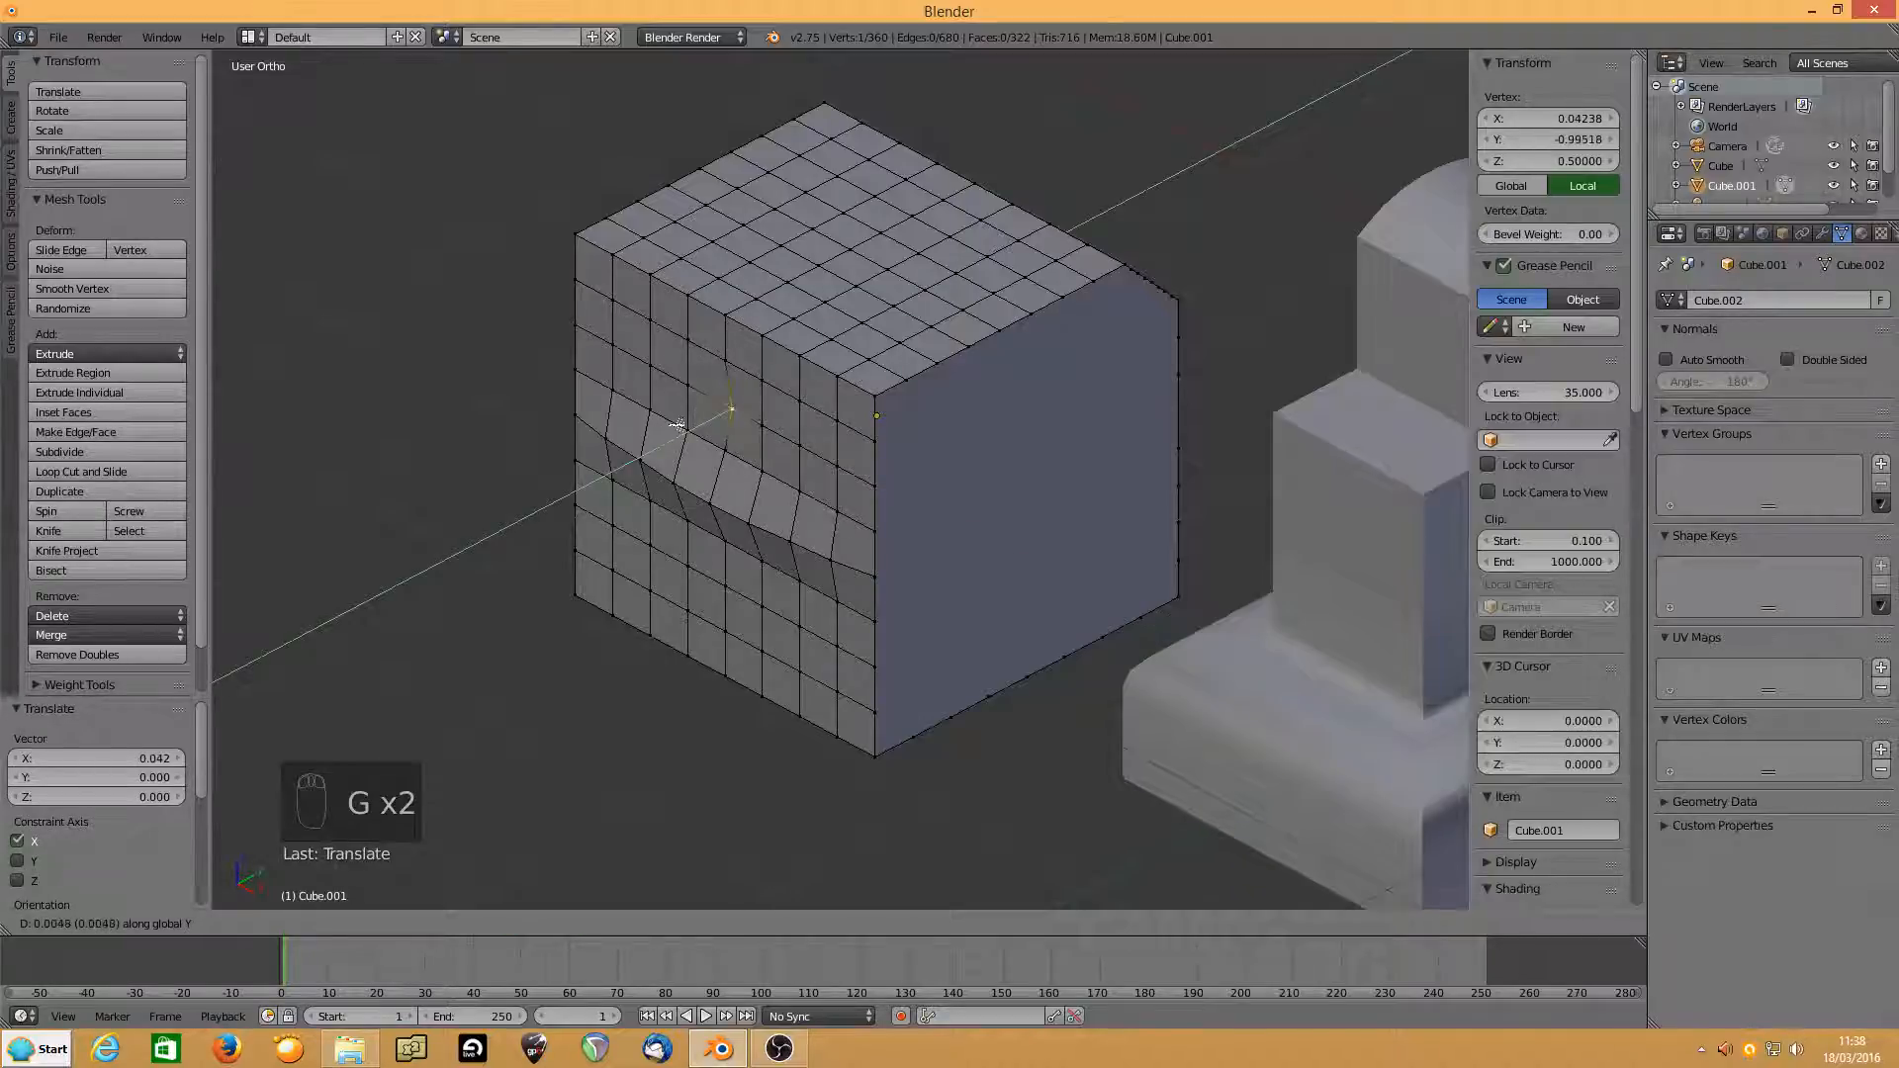
right_click(677, 425)
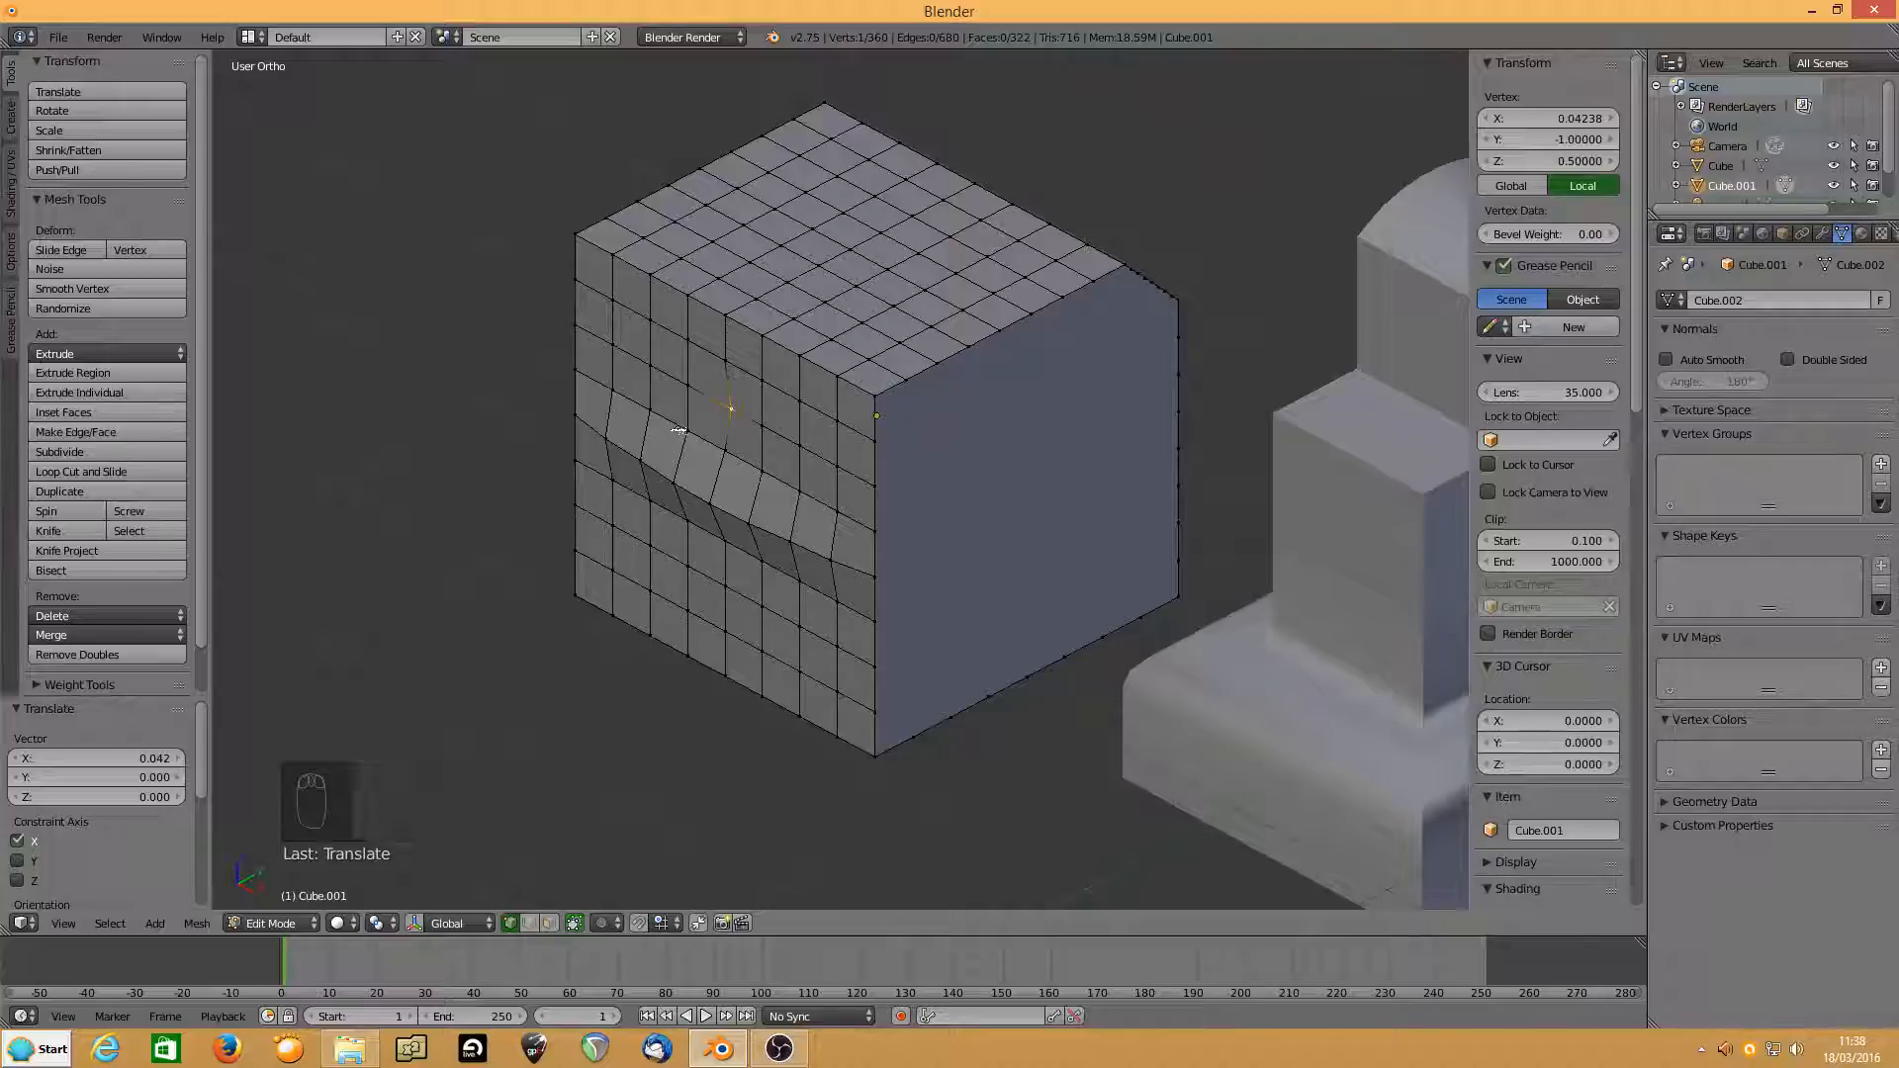
key(alt+s)
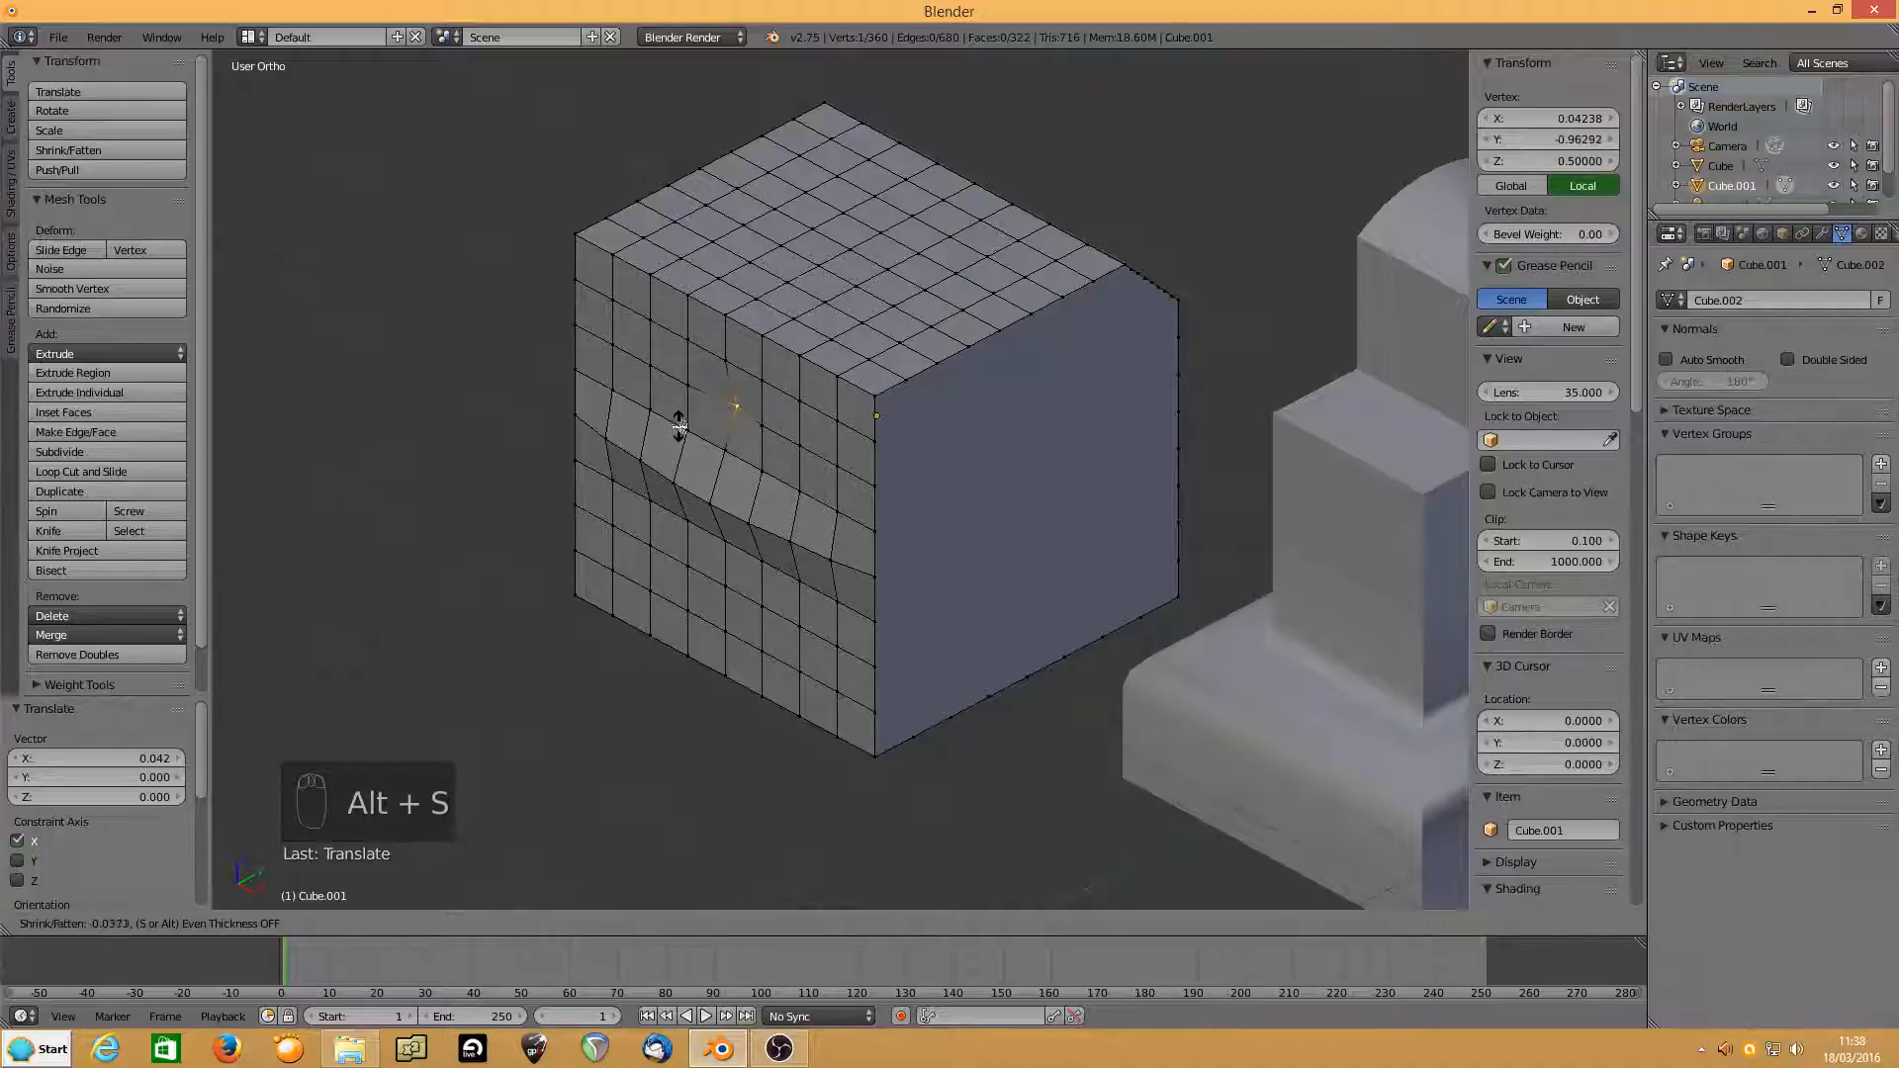
click(678, 427)
mouse_move(757, 484)
middle_down()
mouse_move(841, 497)
mouse_move(803, 485)
mouse_move(831, 489)
mouse_move(755, 544)
mouse_move(636, 488)
mouse_move(577, 492)
mouse_move(687, 510)
mouse_move(757, 445)
mouse_move(792, 498)
middle_up()
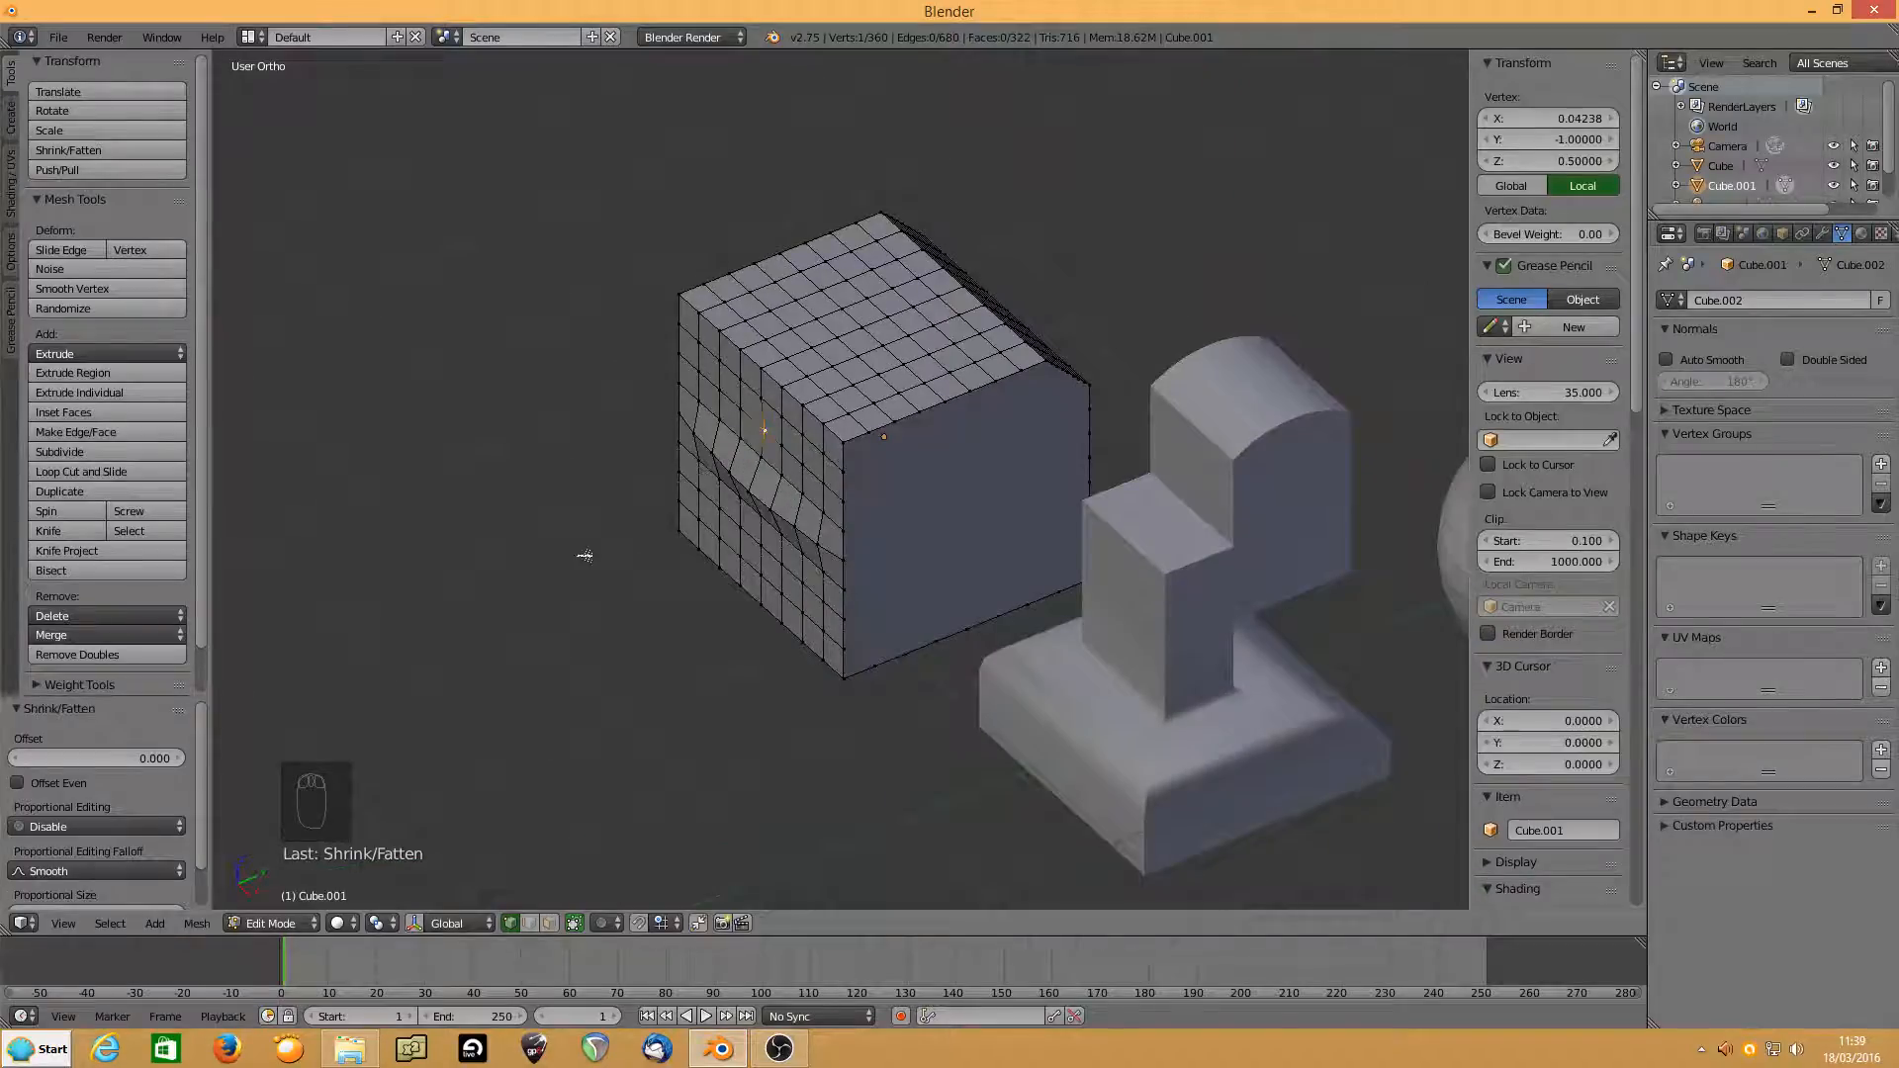
Add a new cube in Object Mode and move it in the XY plane by about -4.741 in X and 1.836 in Y.
key(Tab)
key(shift+a)
mouse_move(583, 554)
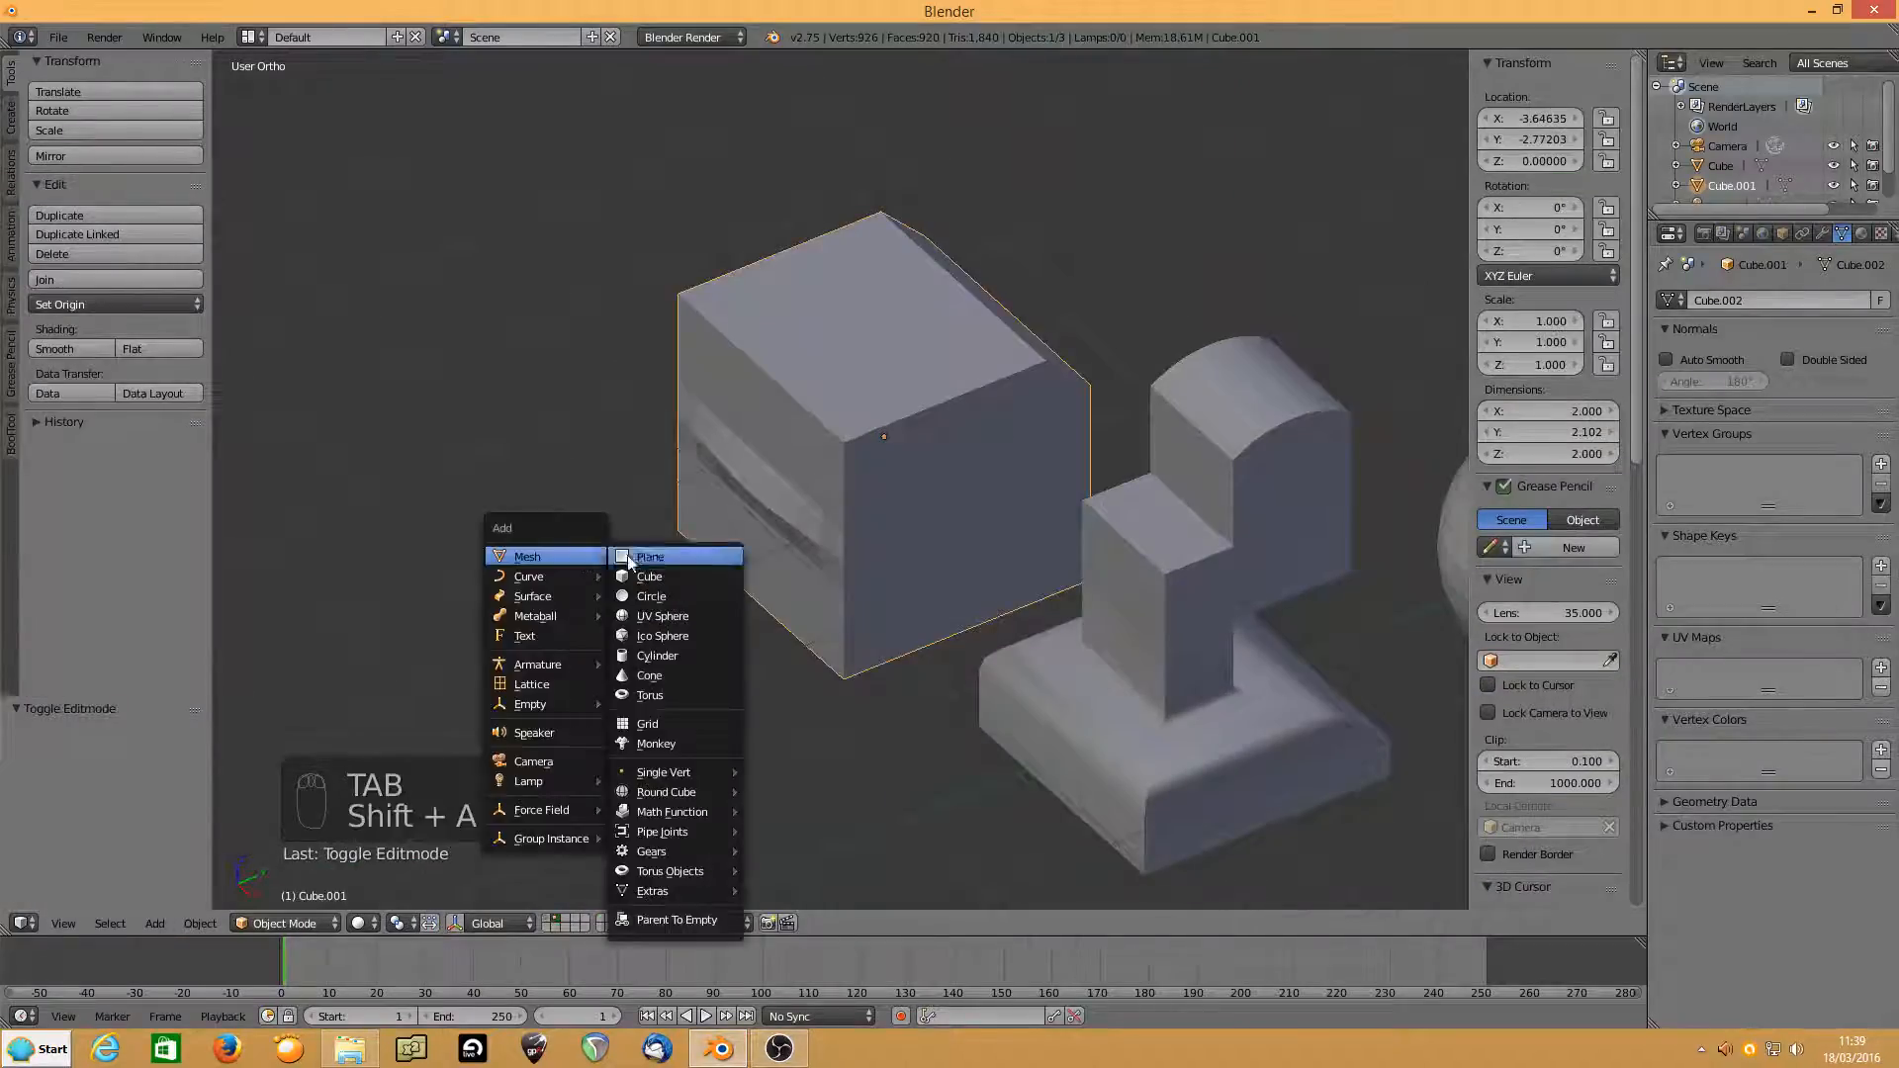
click(649, 575)
scroll(791, 560, down, 5)
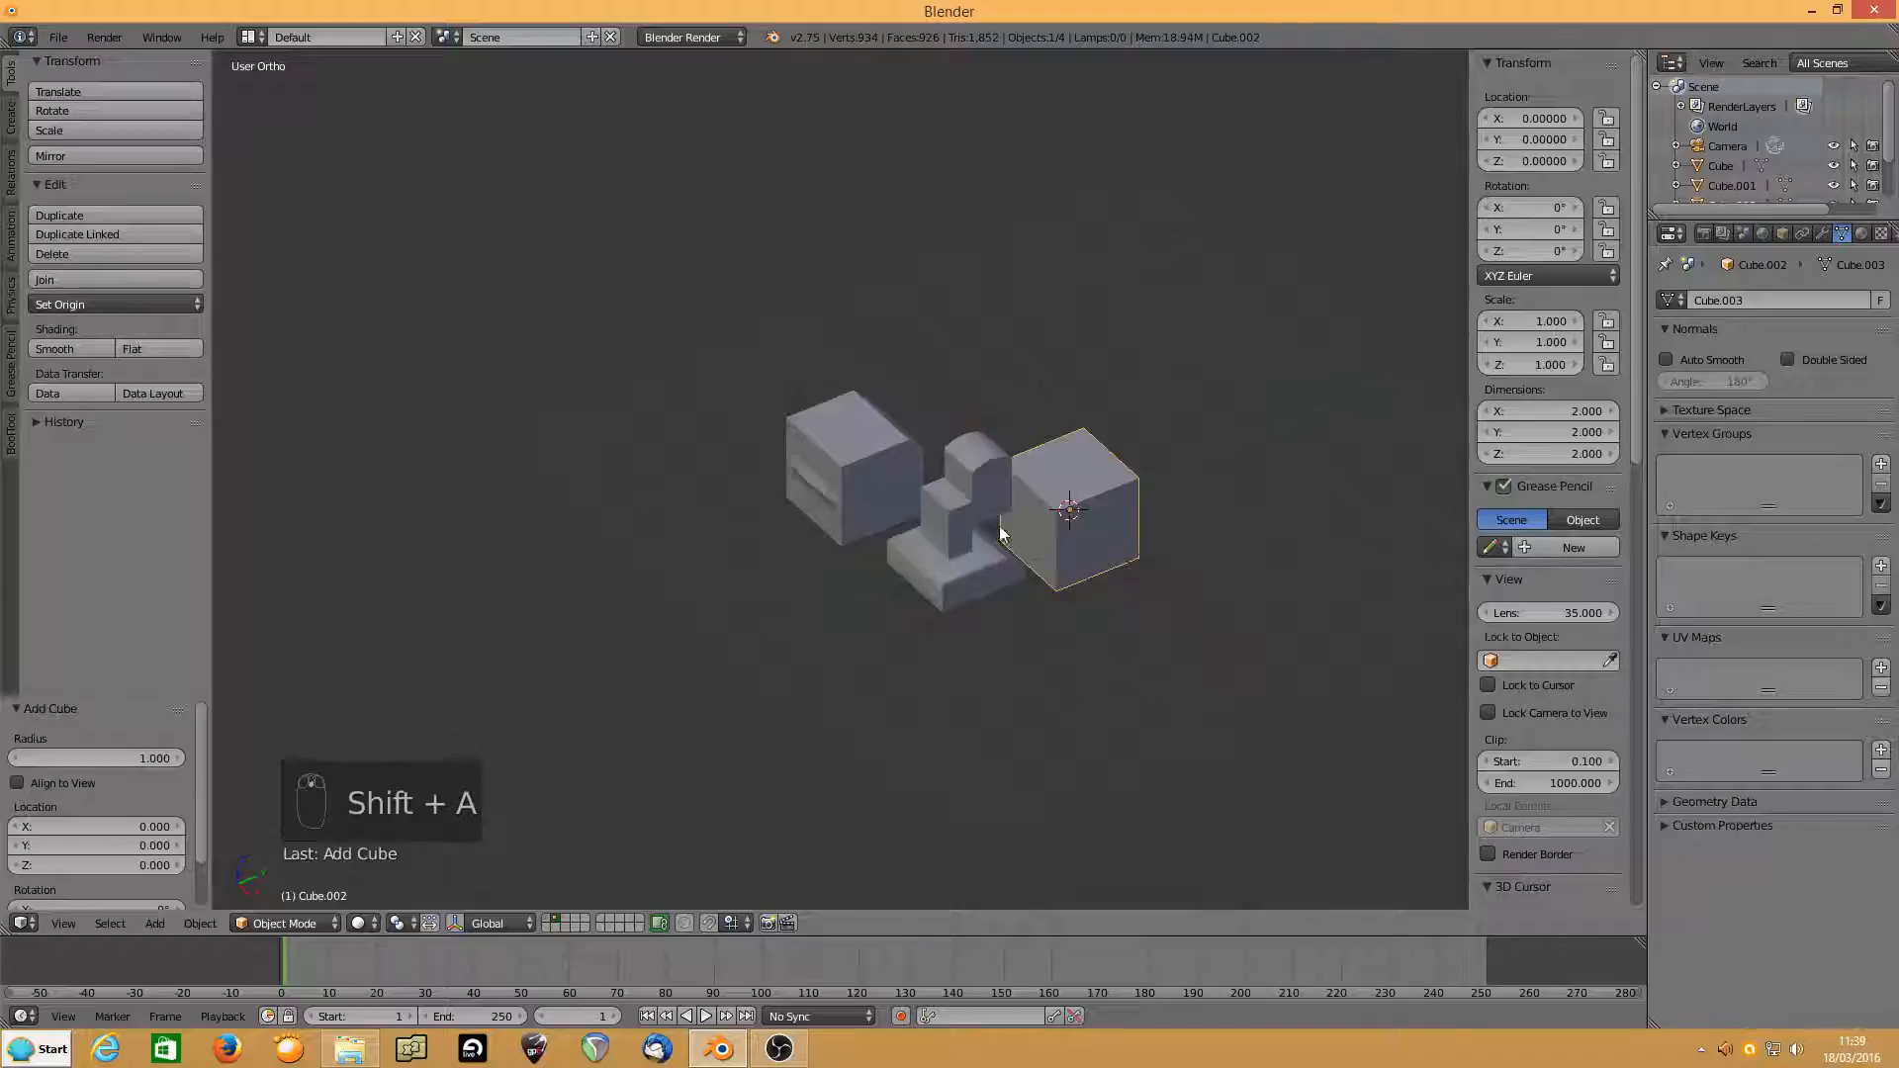
key(g)
key(shift+z)
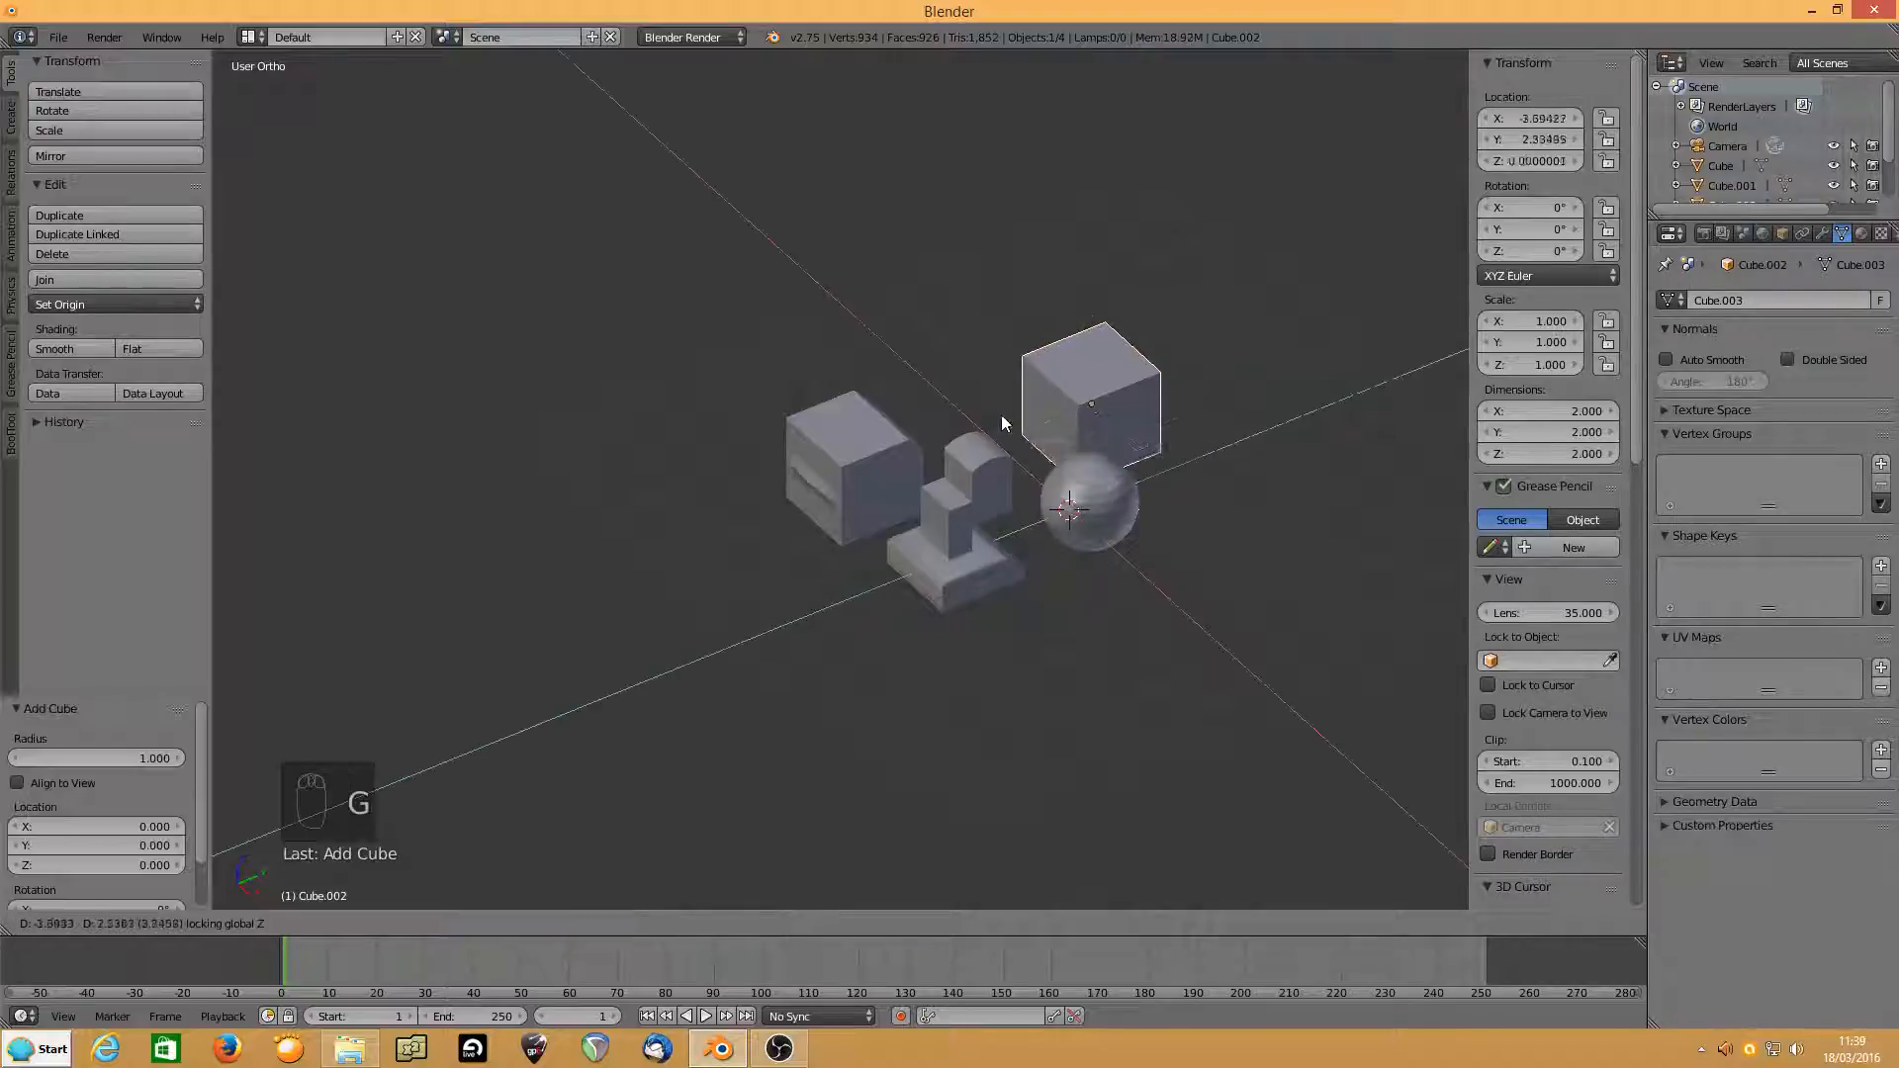
click(936, 377)
Frame the new cube, open it in Edit Mode and switch to edge selection.
key(KP_Decimal)
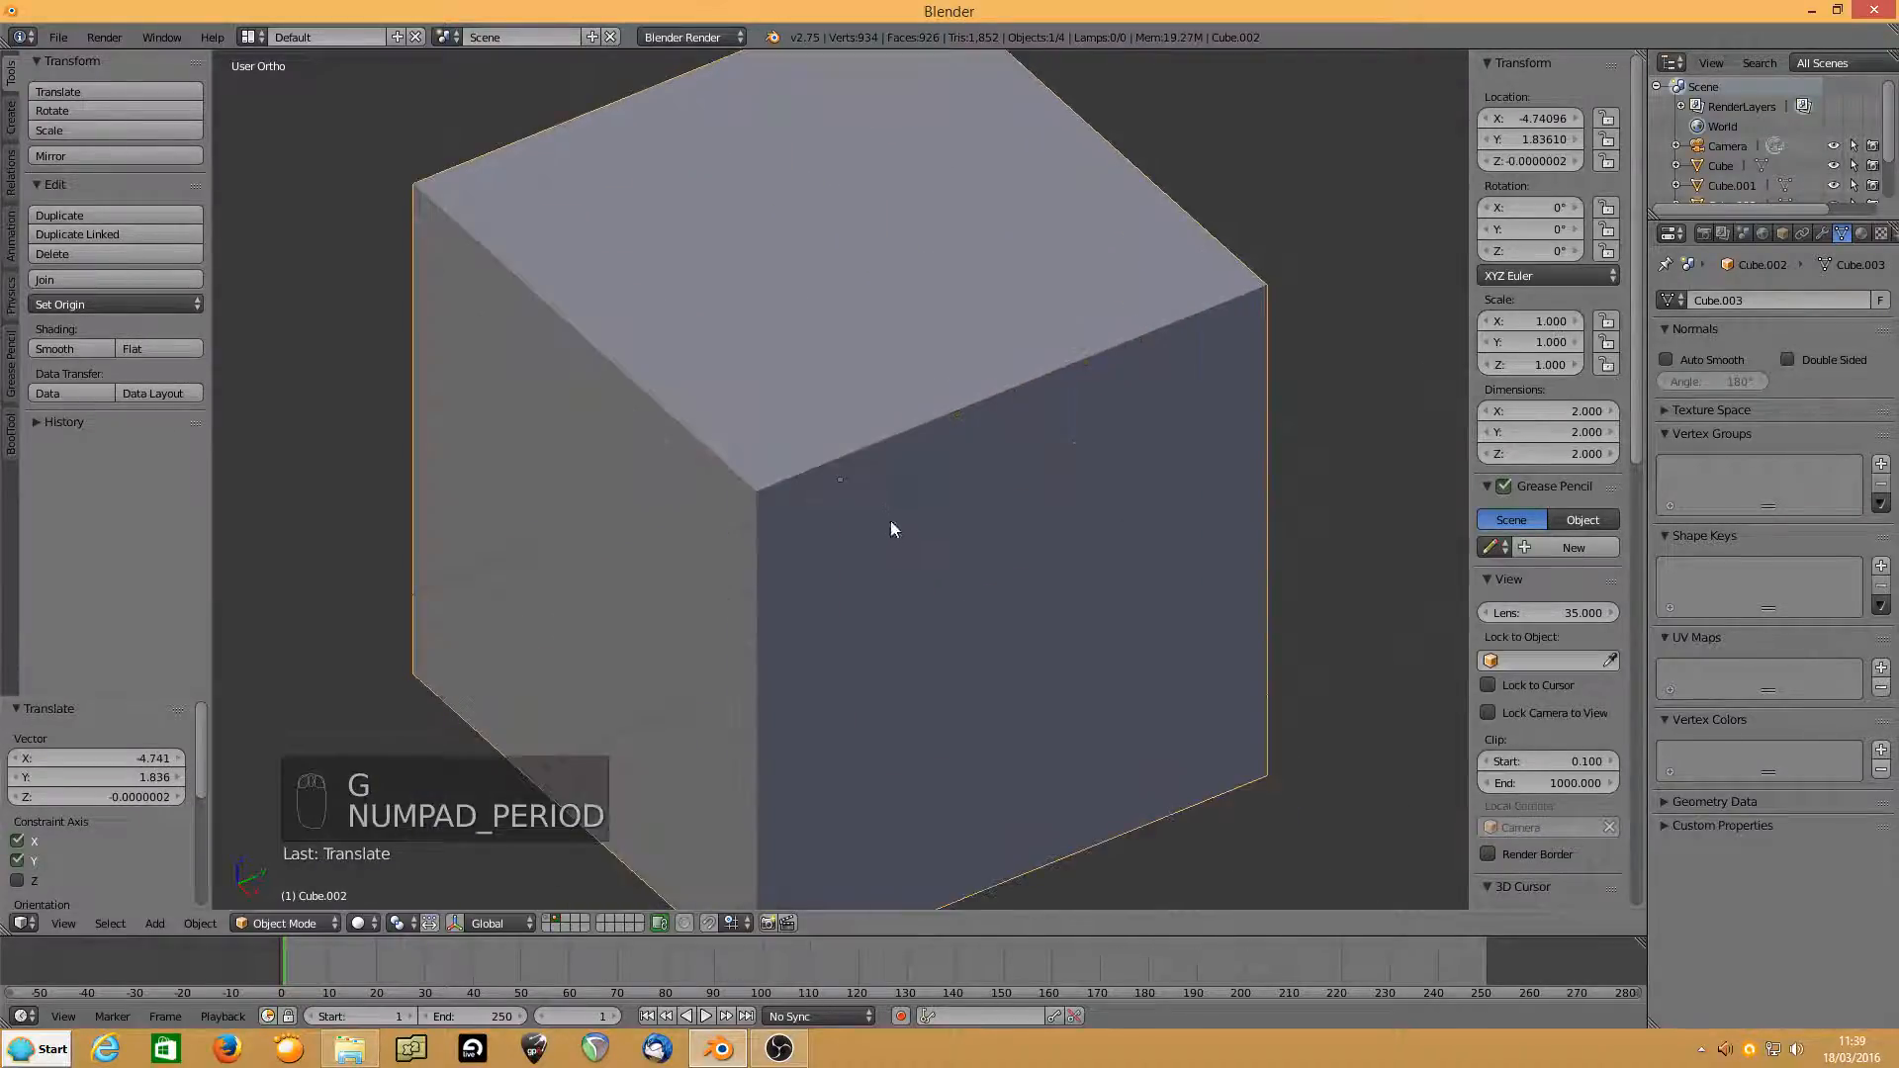
scroll(893, 518, down, 5)
key(Tab)
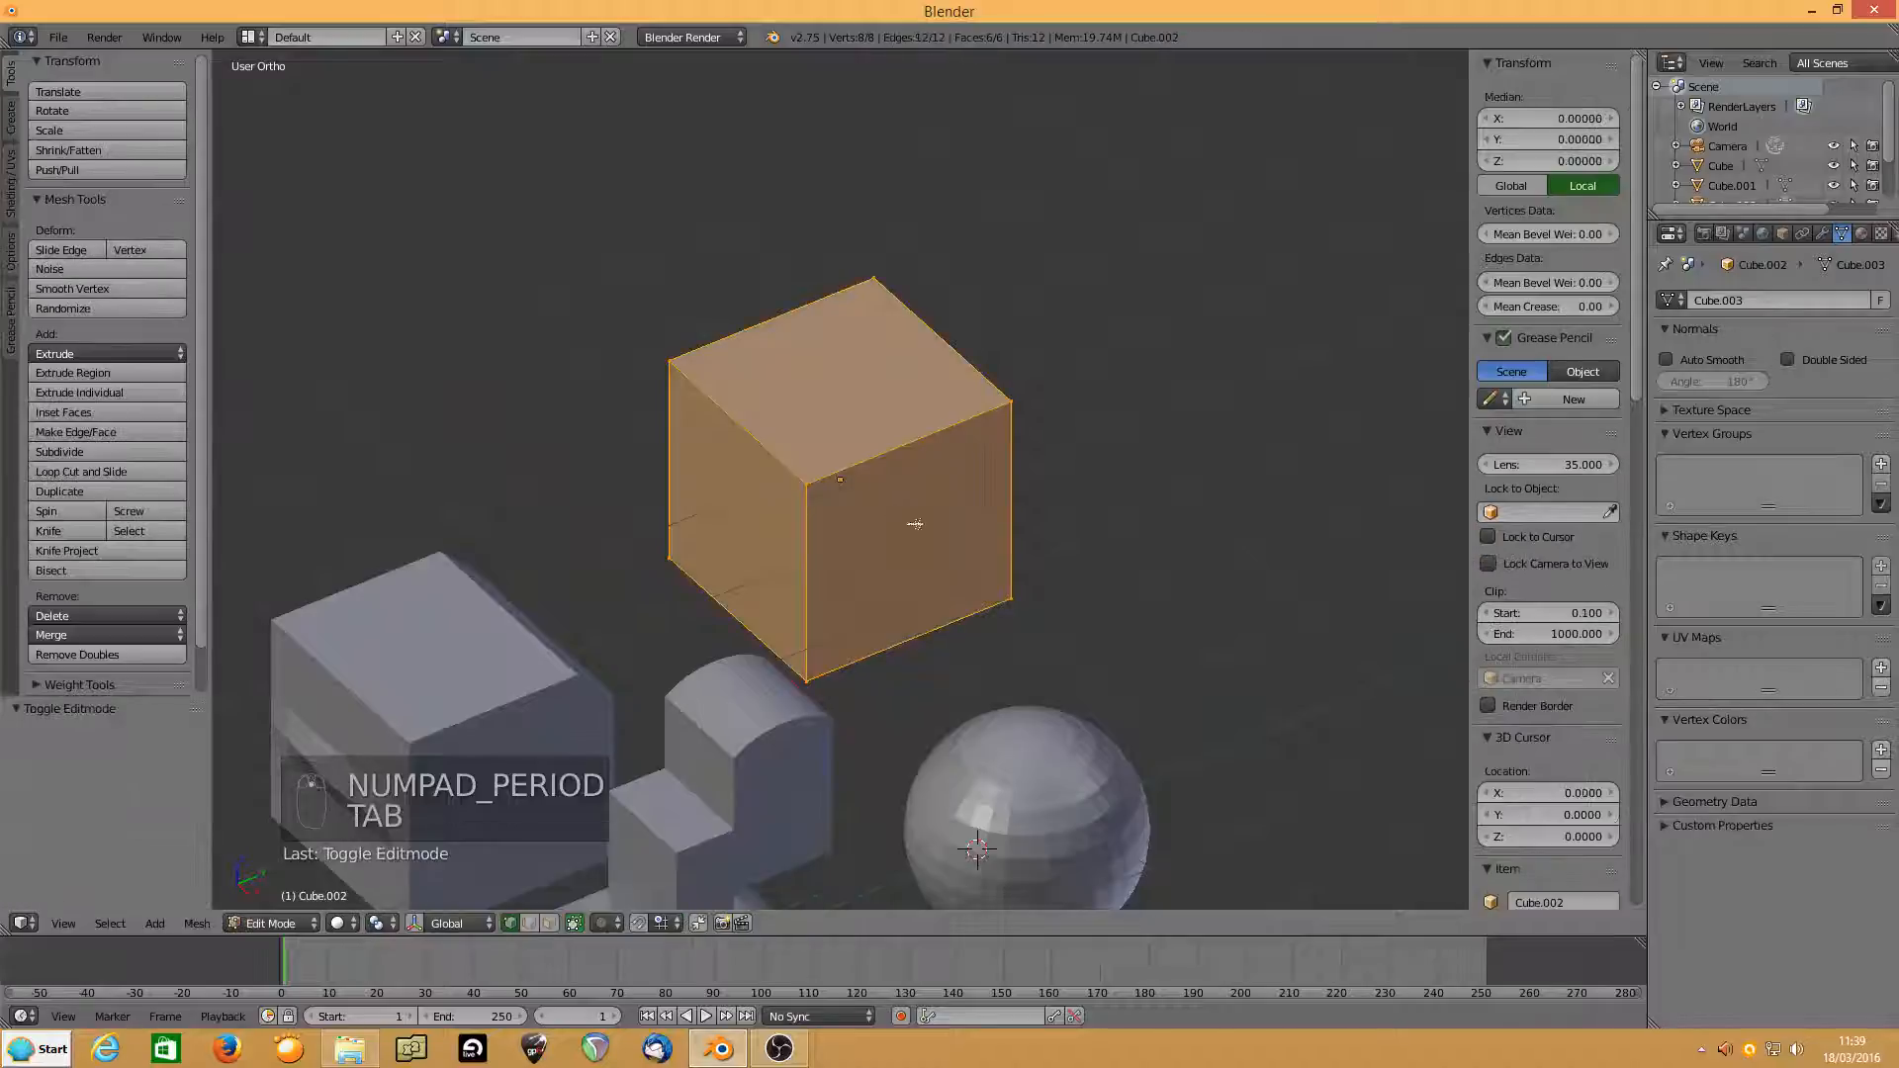
middle_drag(915, 524, 594, 513)
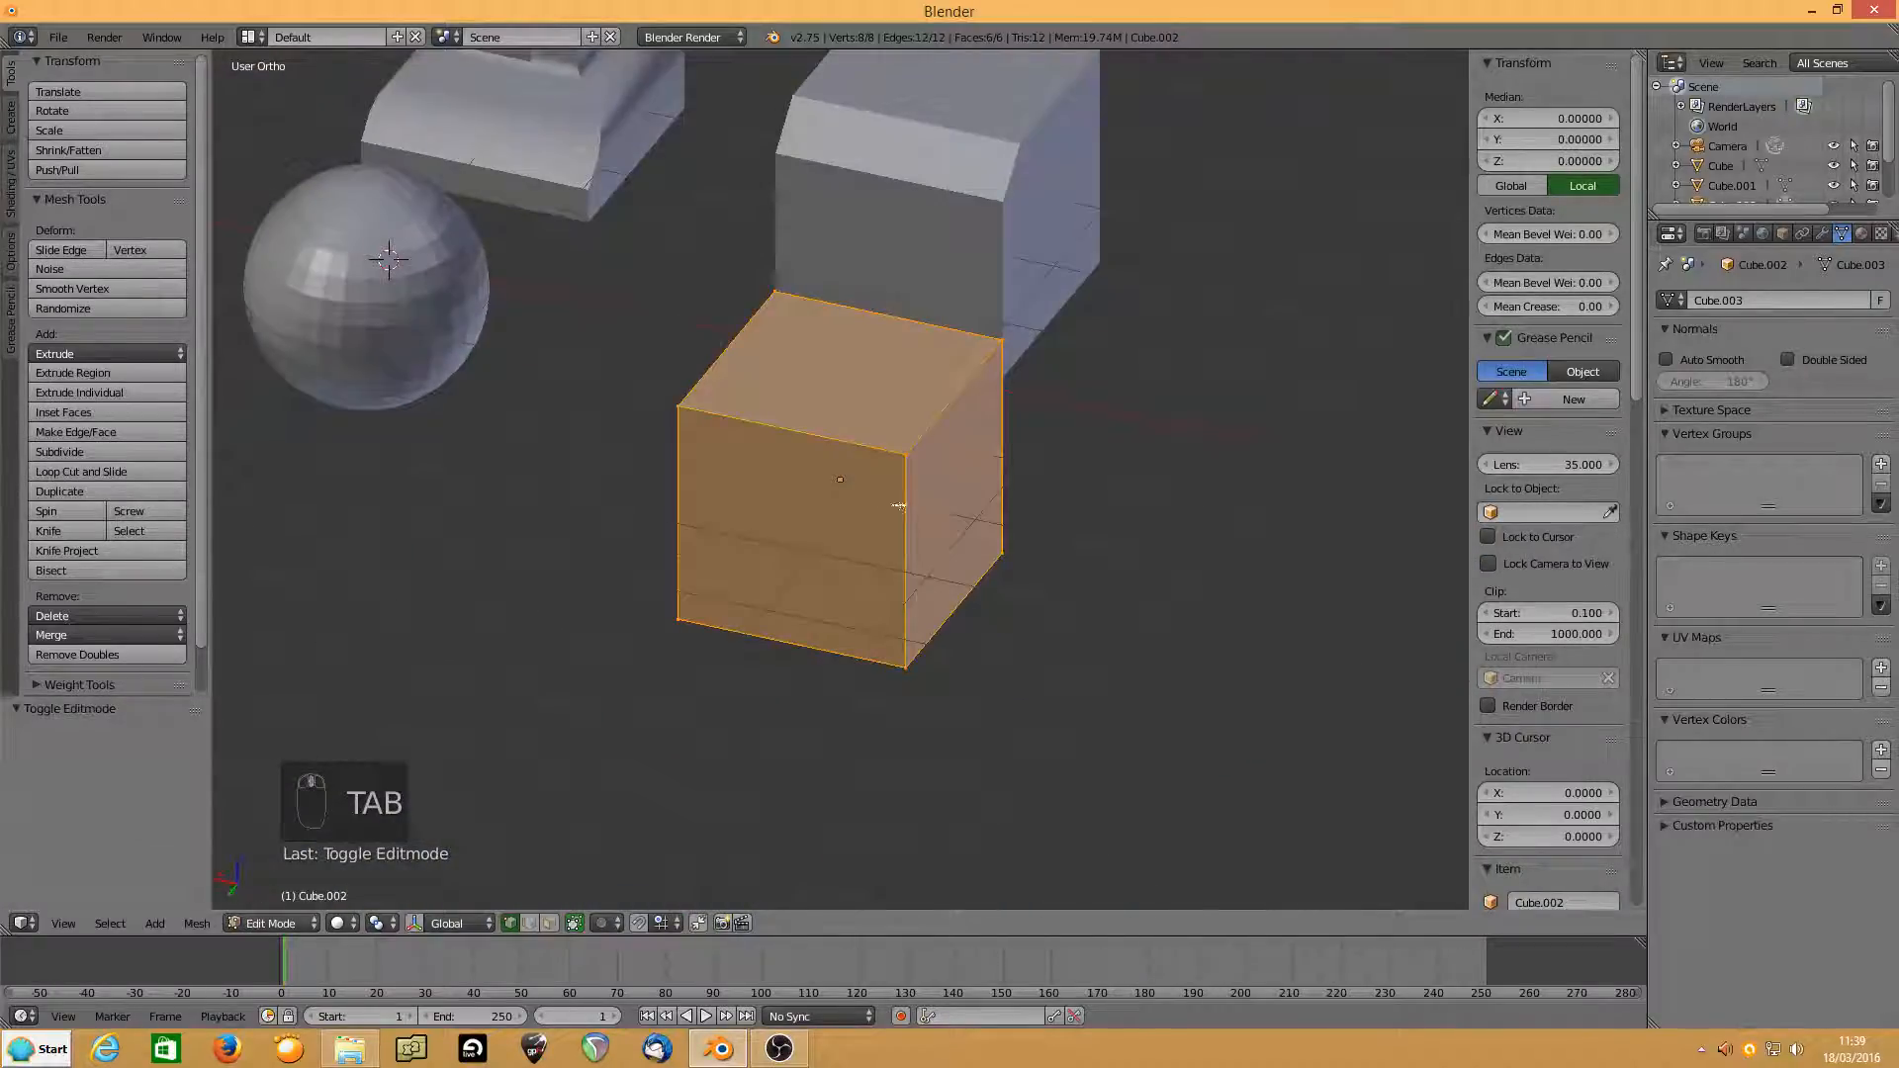
middle_drag(898, 505, 749, 508)
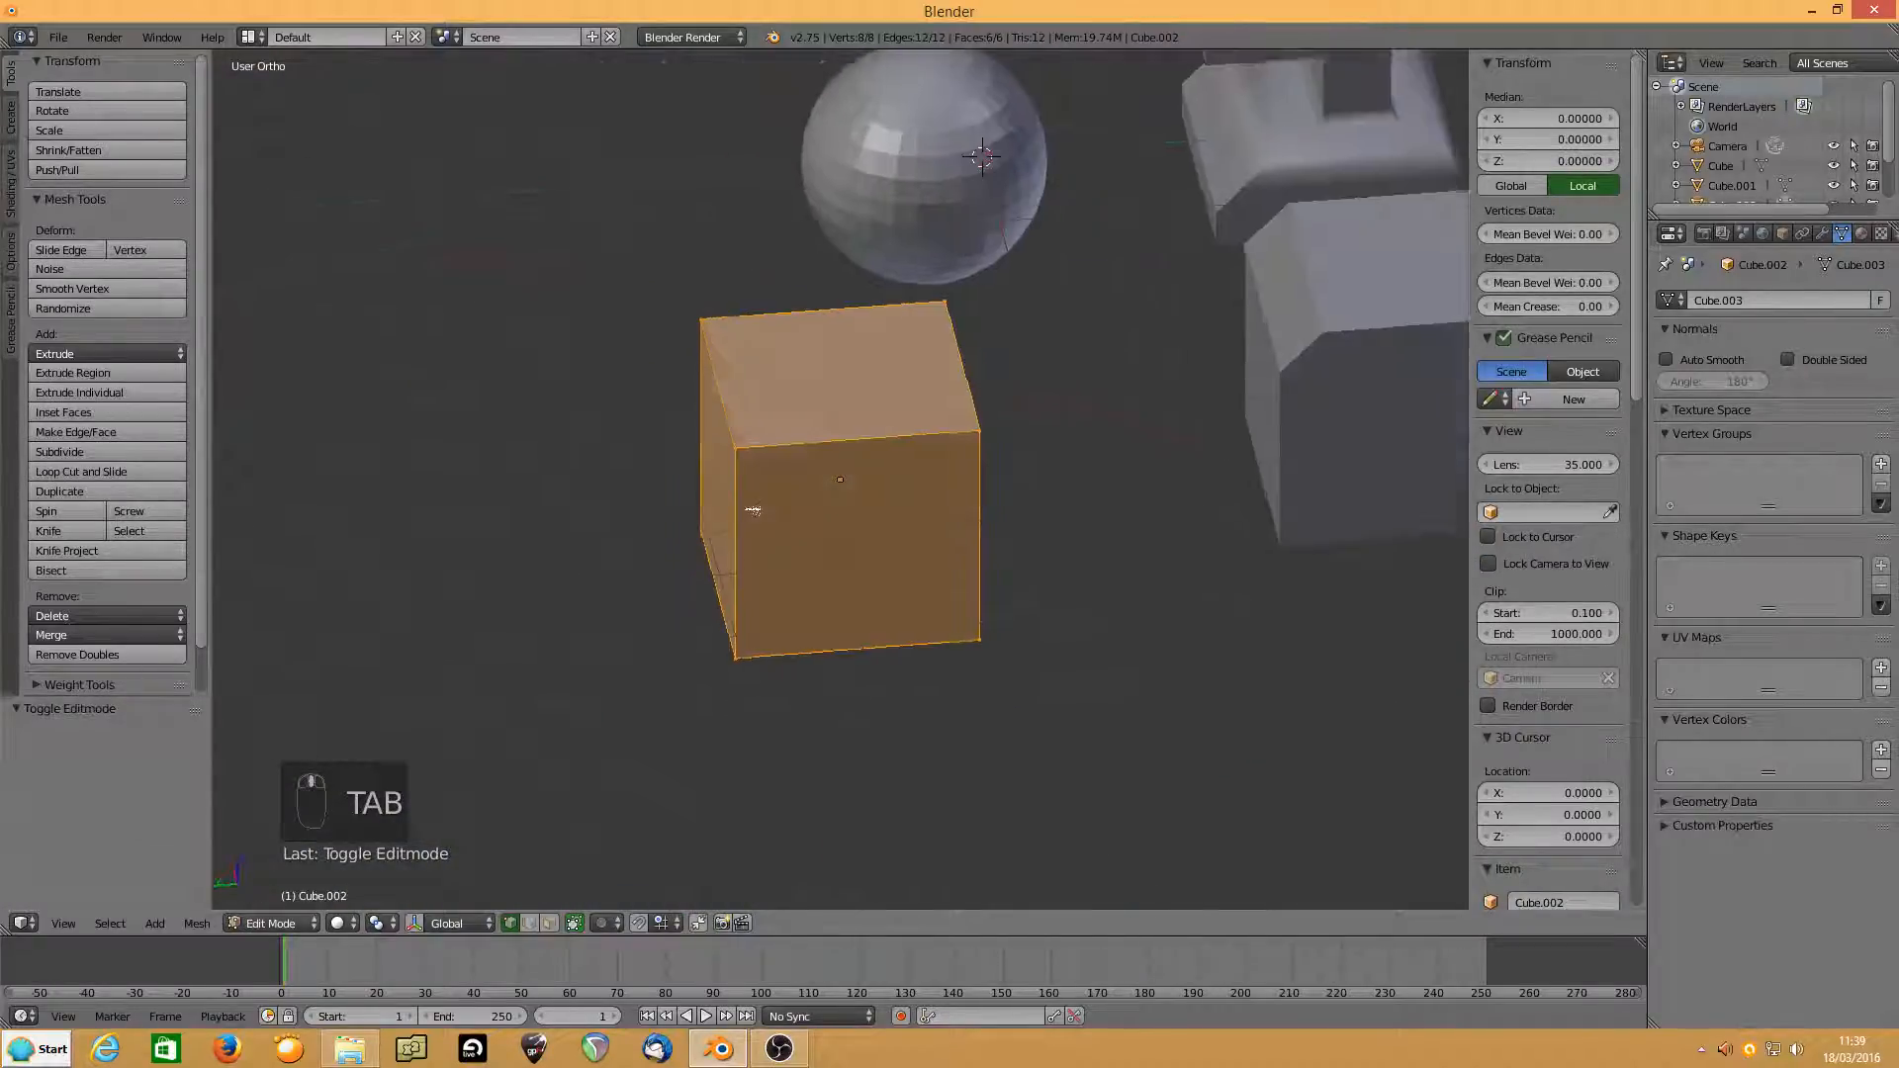
click(530, 929)
Add a single loop cut around the cube perpendicular to Y, slid slightly off centre to about Y -0.069.
key(ctrl+r)
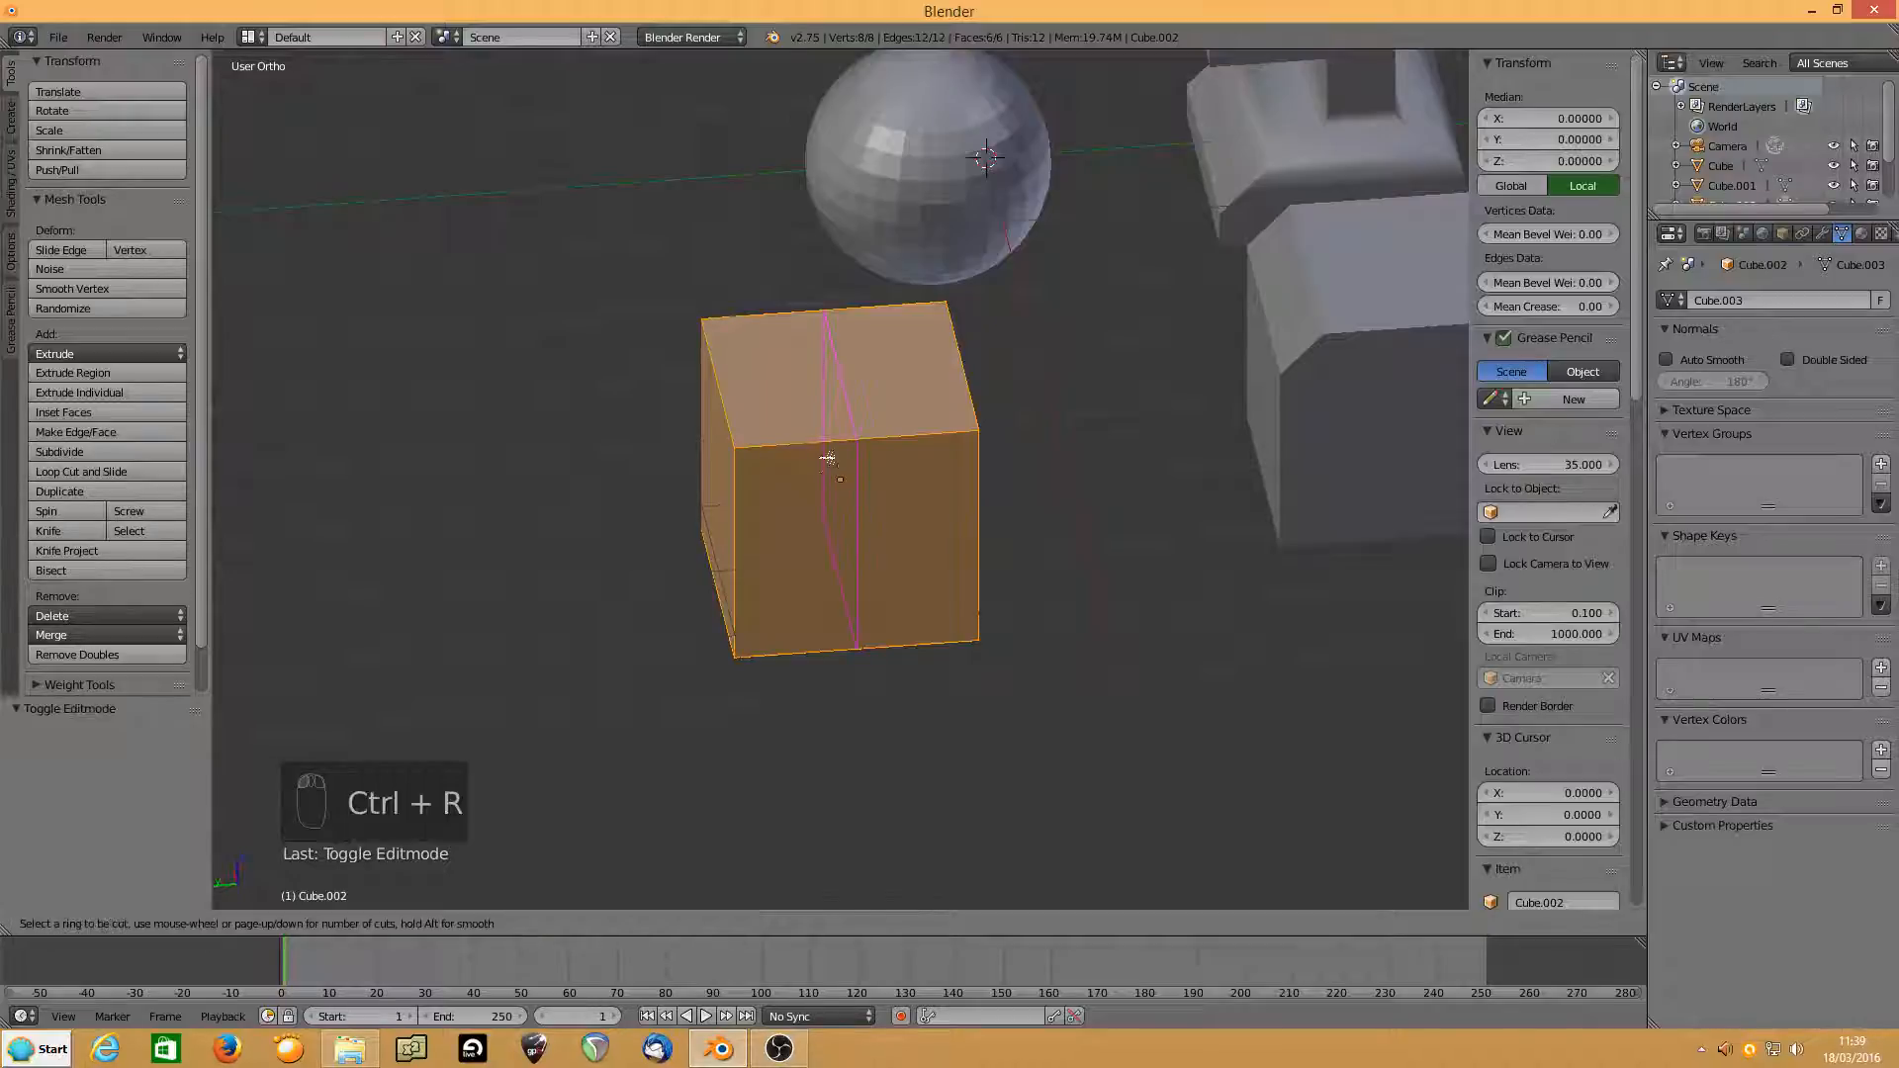
click(827, 454)
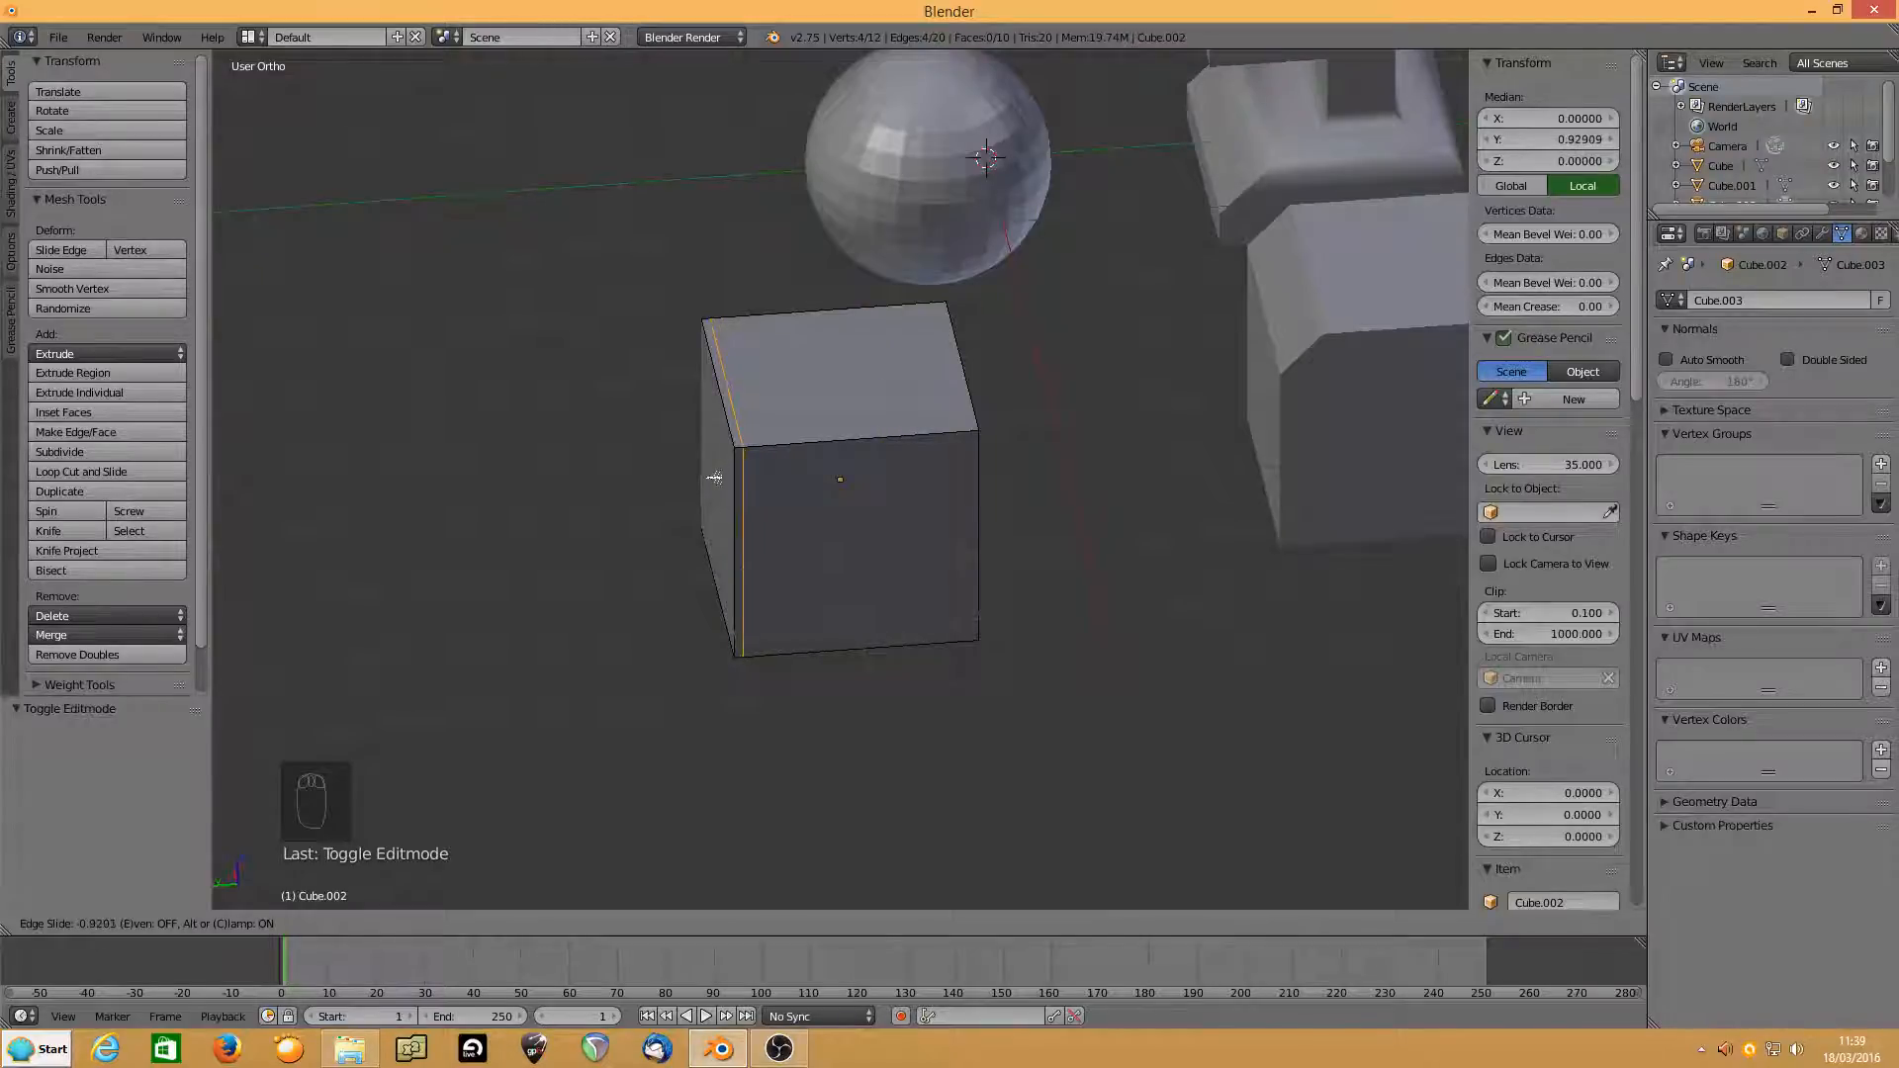
right_click(939, 463)
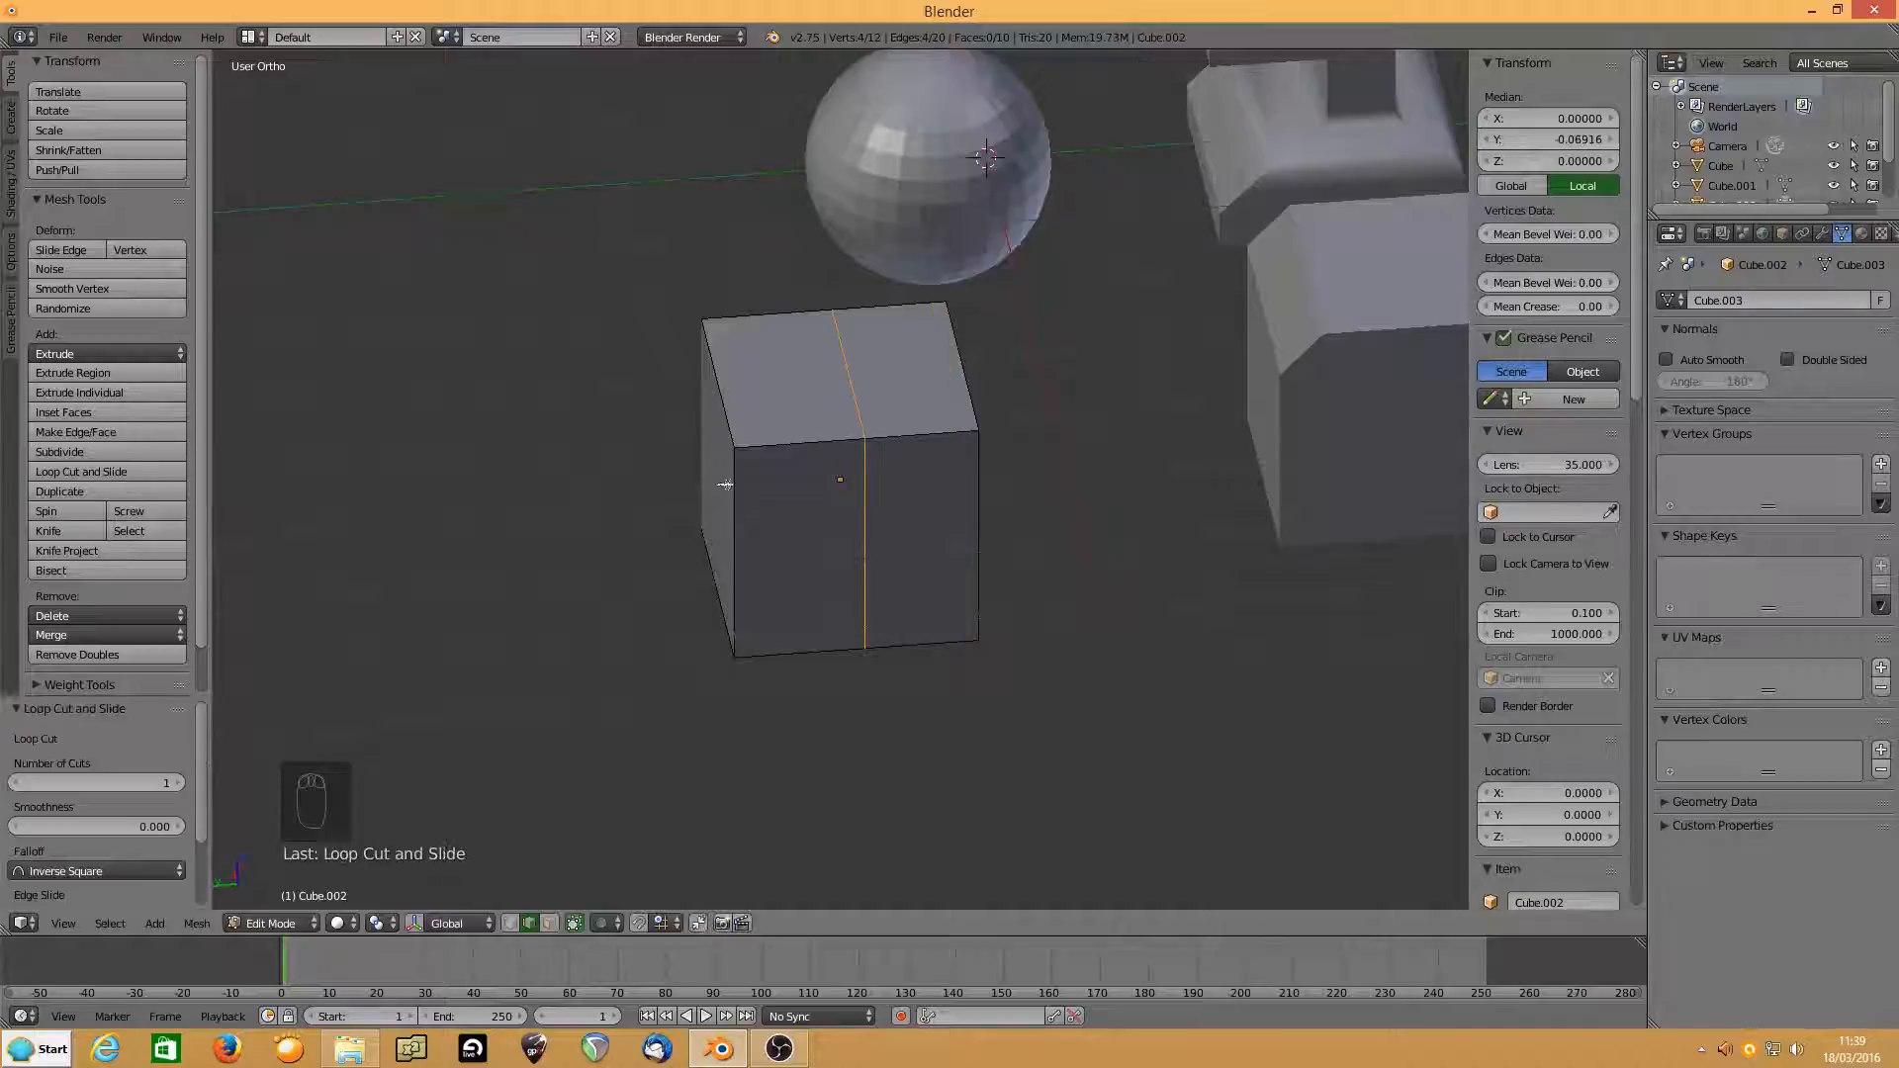
Add a single horizontal loop cut around the cube, keeping it centred at mid-height without sliding.
middle_drag(712, 501, 729, 501)
right_click(724, 386)
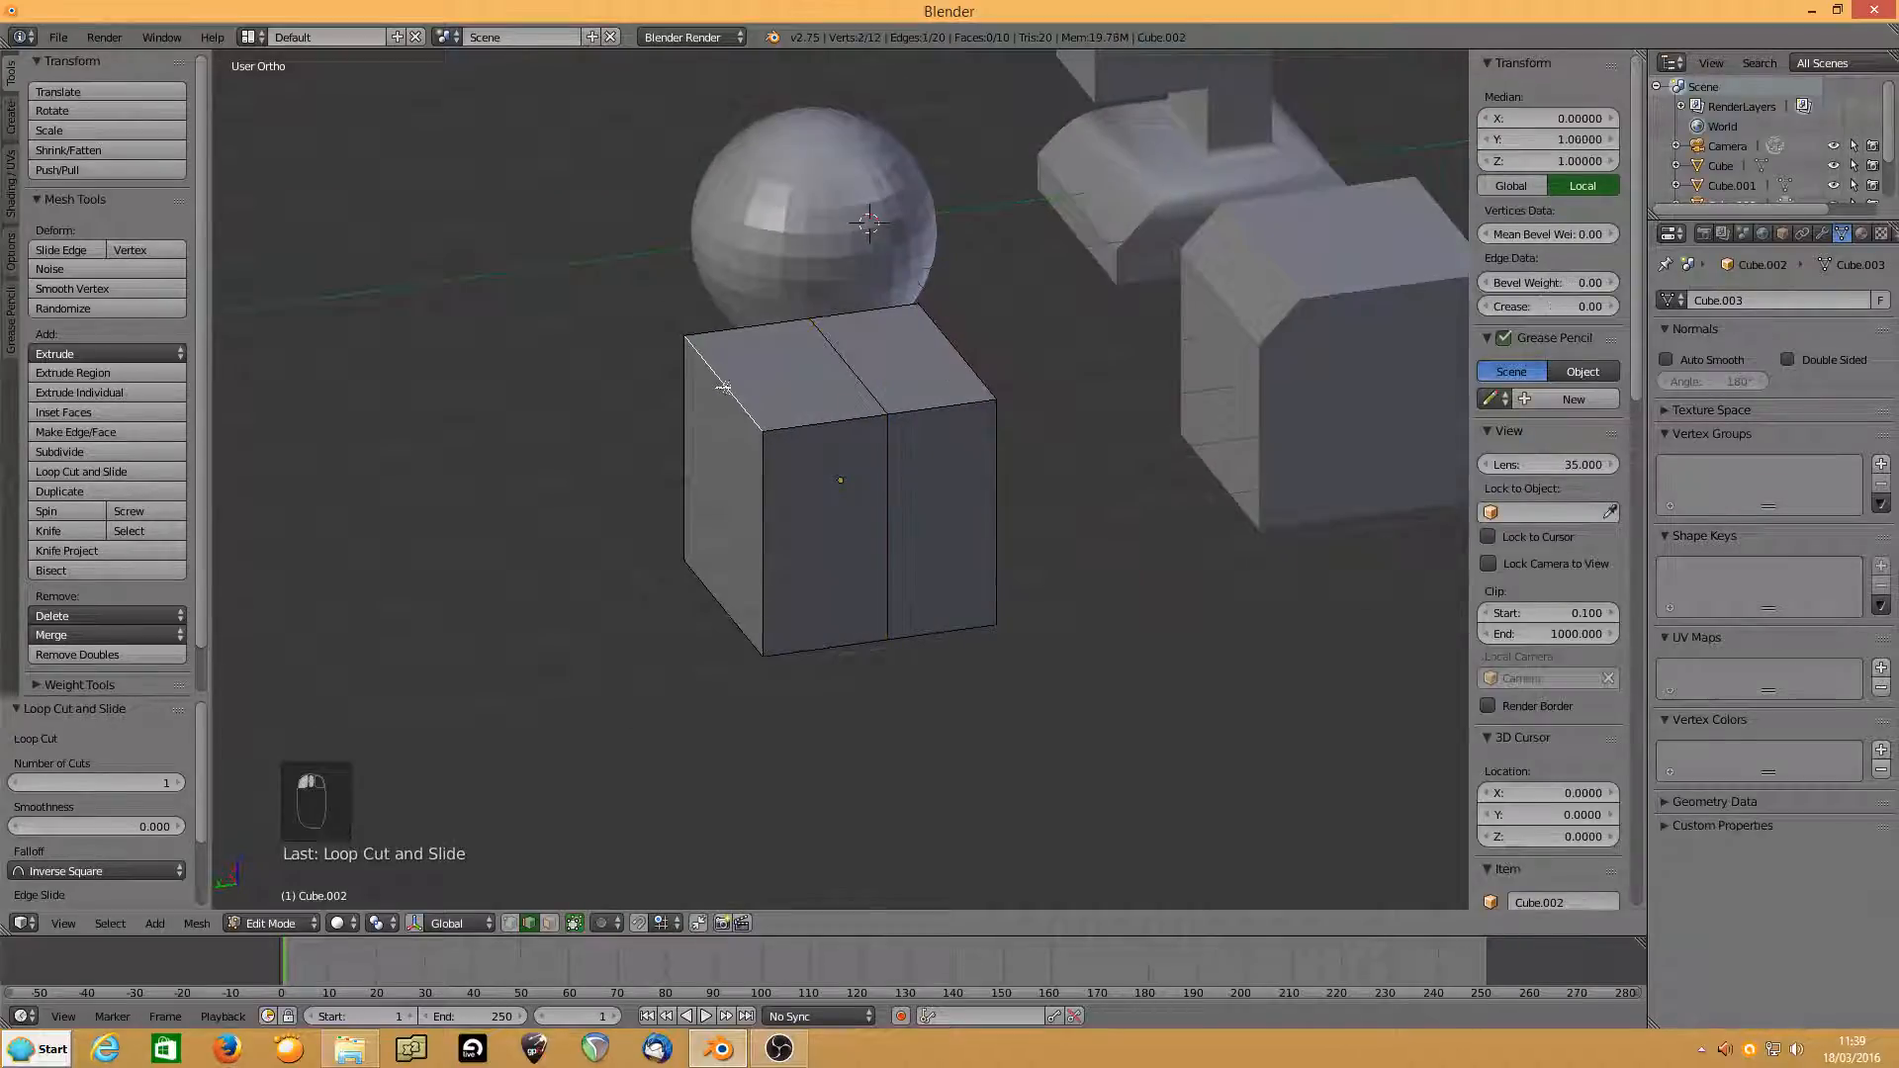
key(ctrl+r)
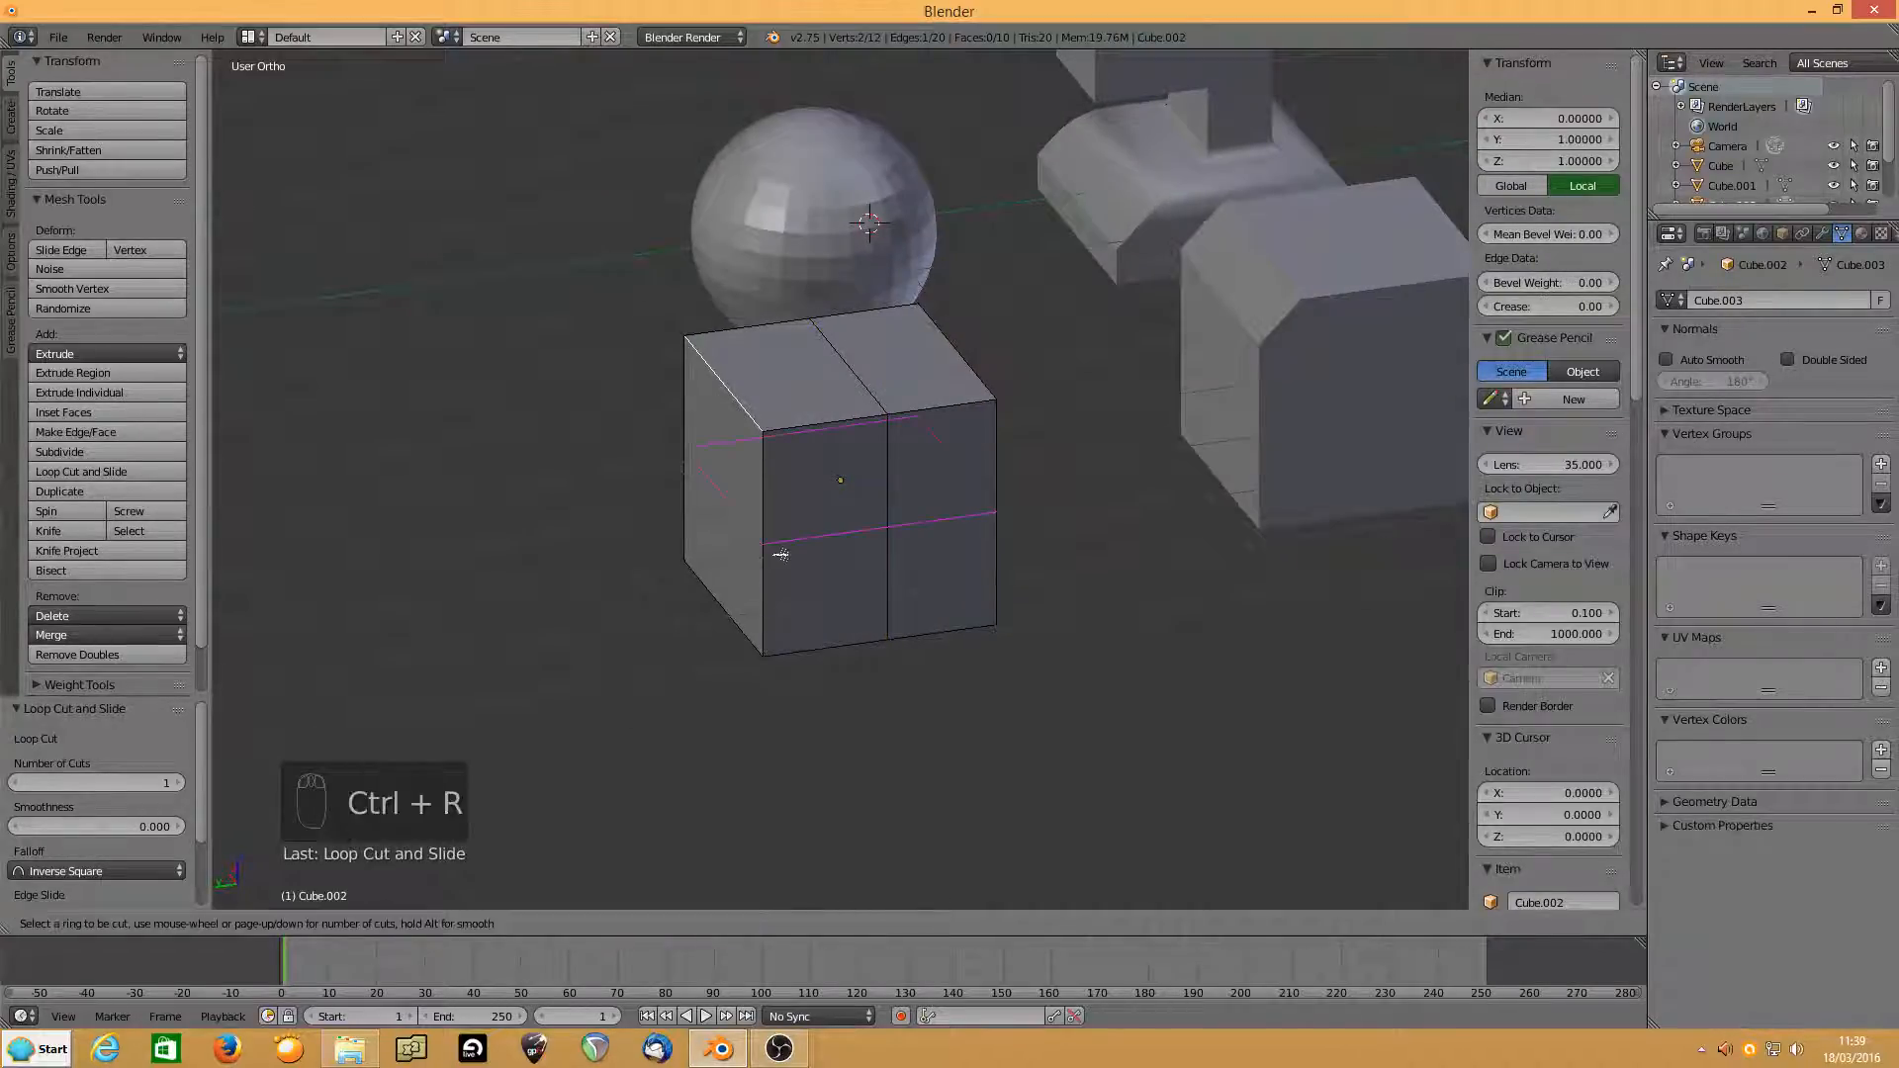
click(784, 547)
right_click(781, 549)
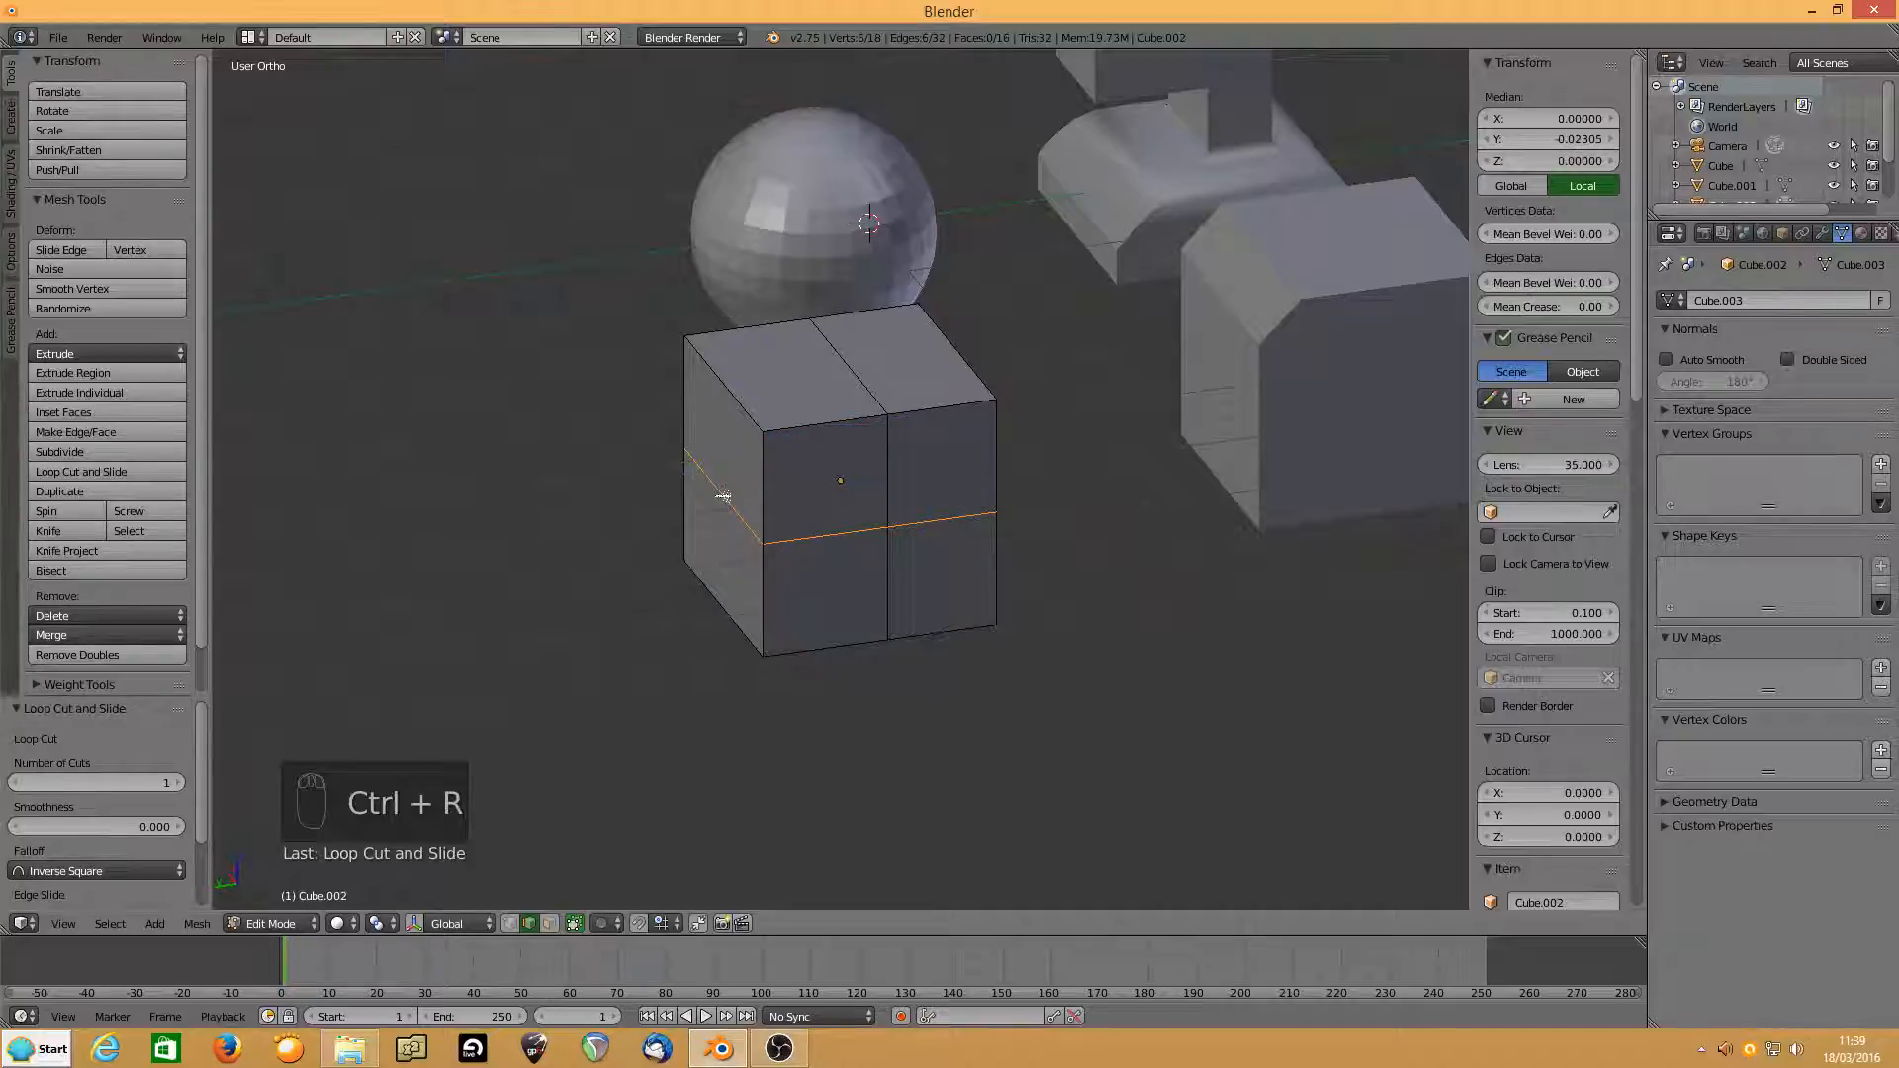
Select the new loop's edge across the cube's +Y side and move it outward along Y by about 0.396.
right_click(723, 495)
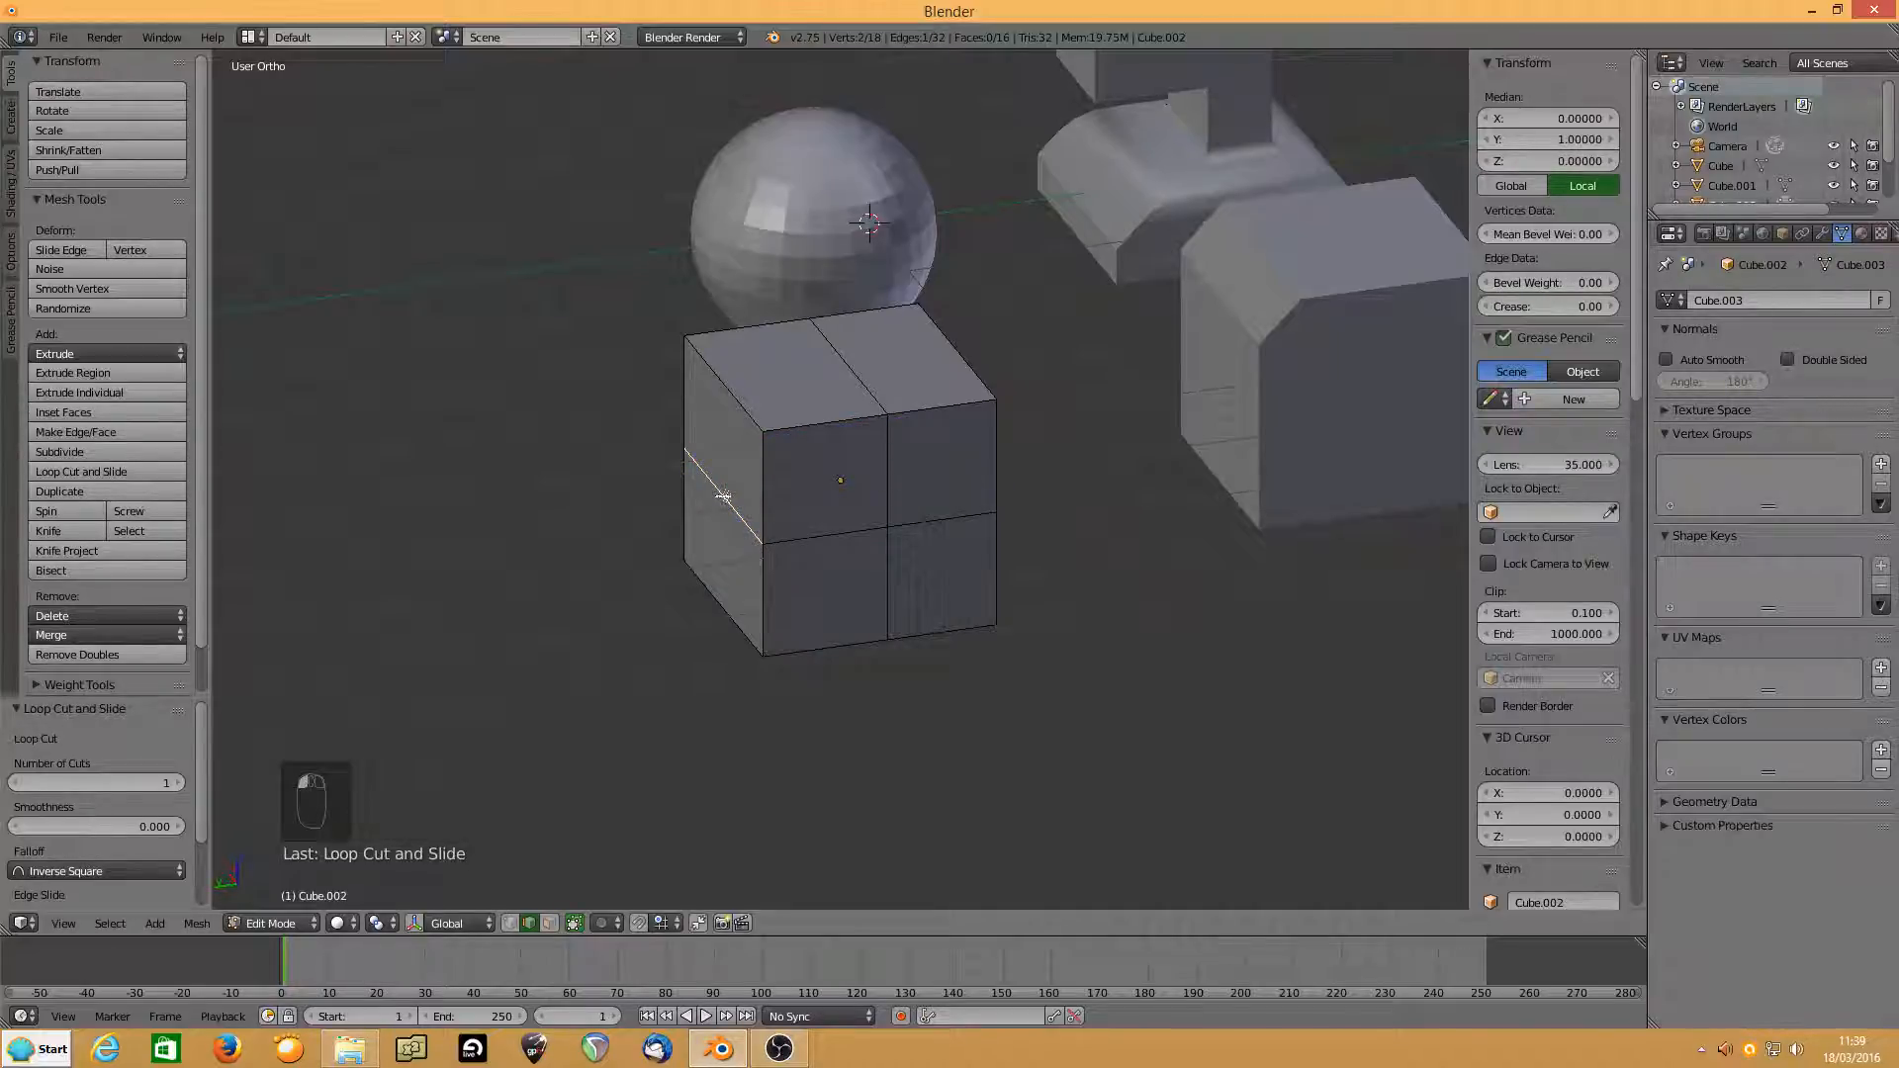
key(g)
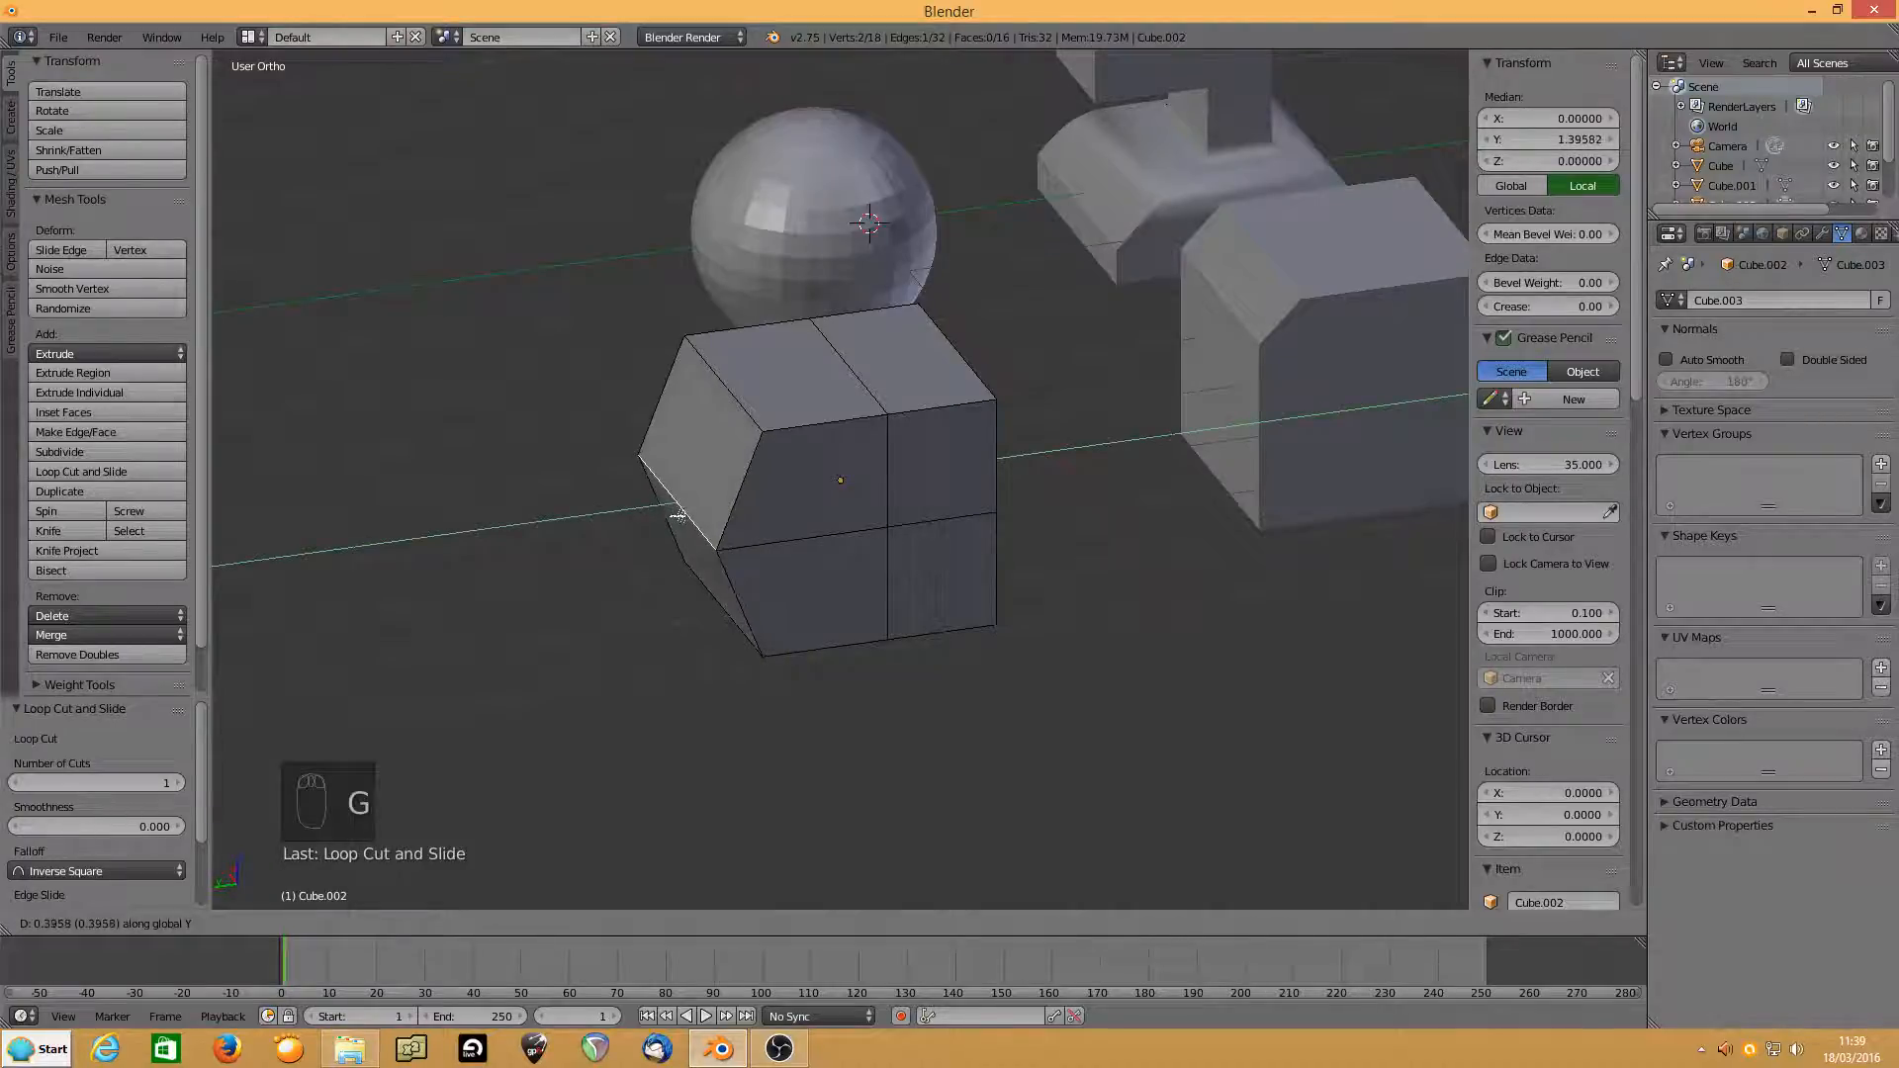
click(677, 515)
Place a single loop cut between the cube's bulged side and the existing vertical loop, and turn on Even for its slide.
middle_drag(807, 524, 815, 469)
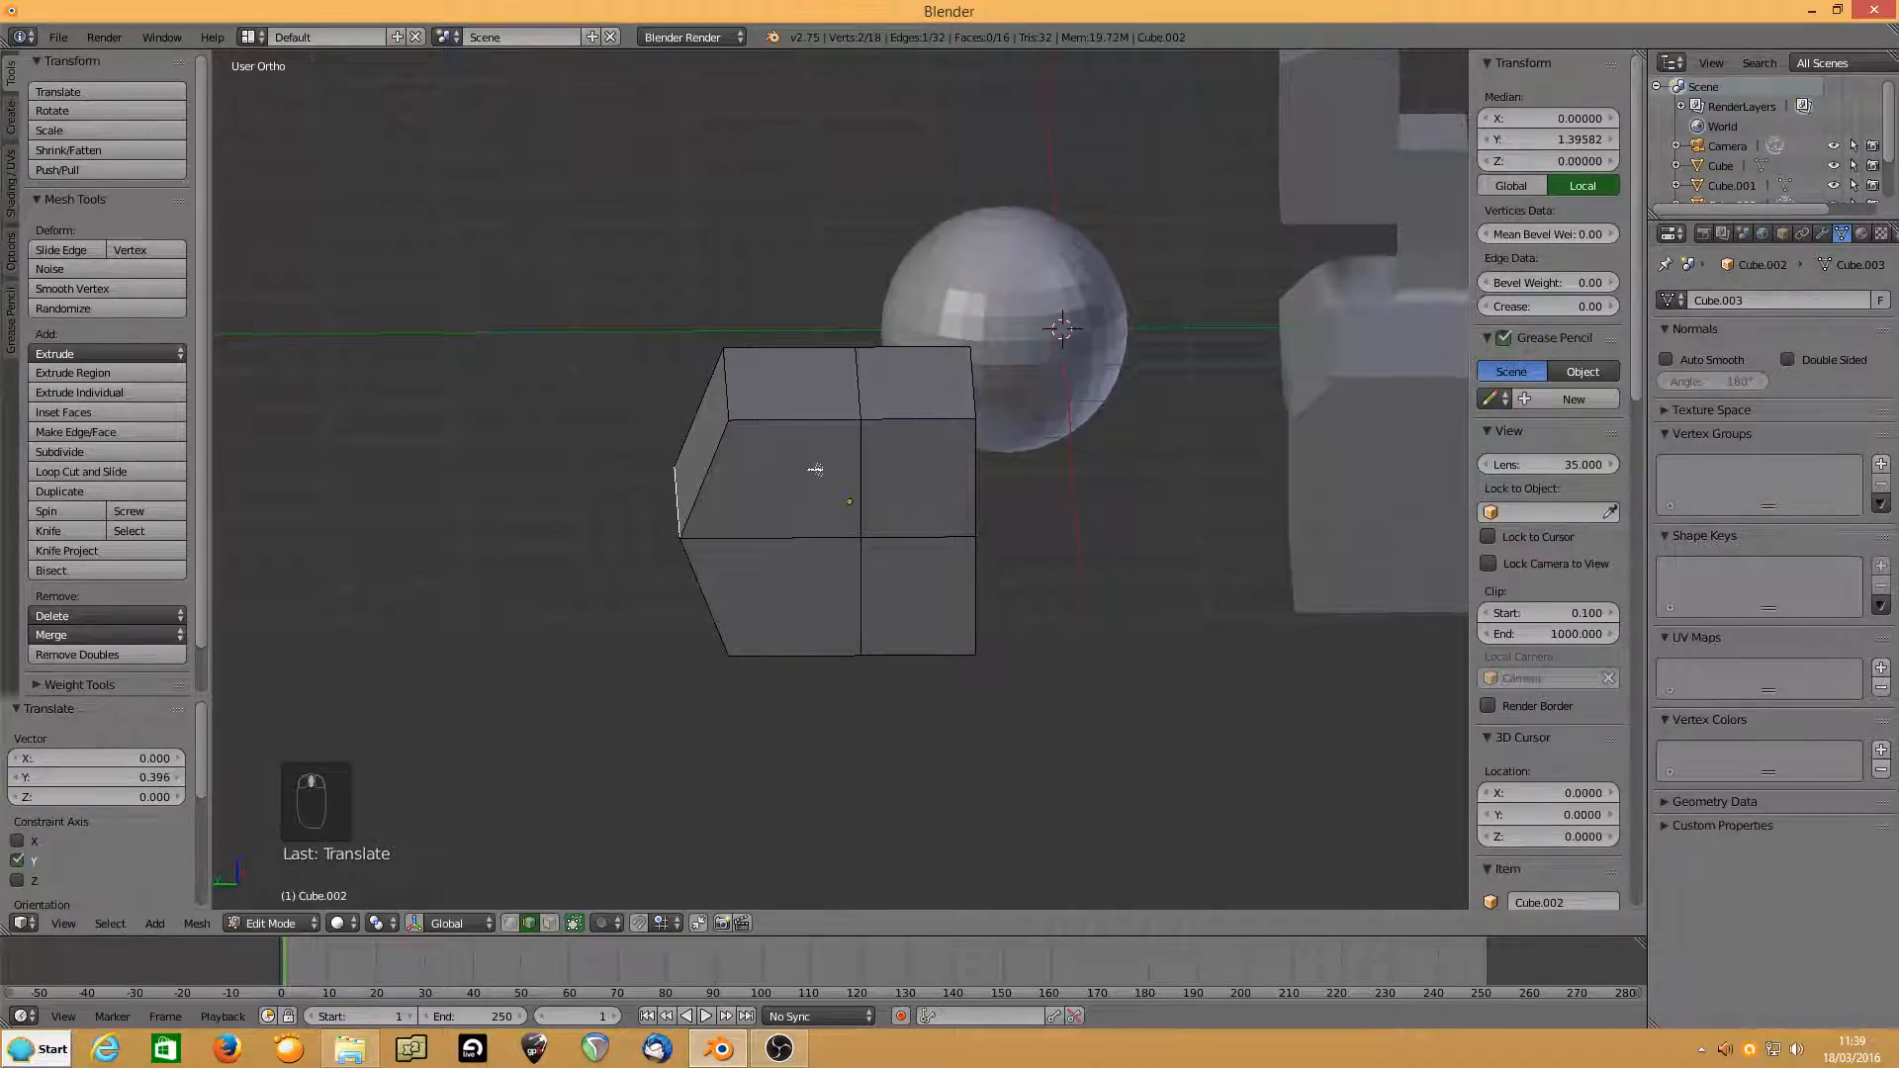
key(ctrl+r)
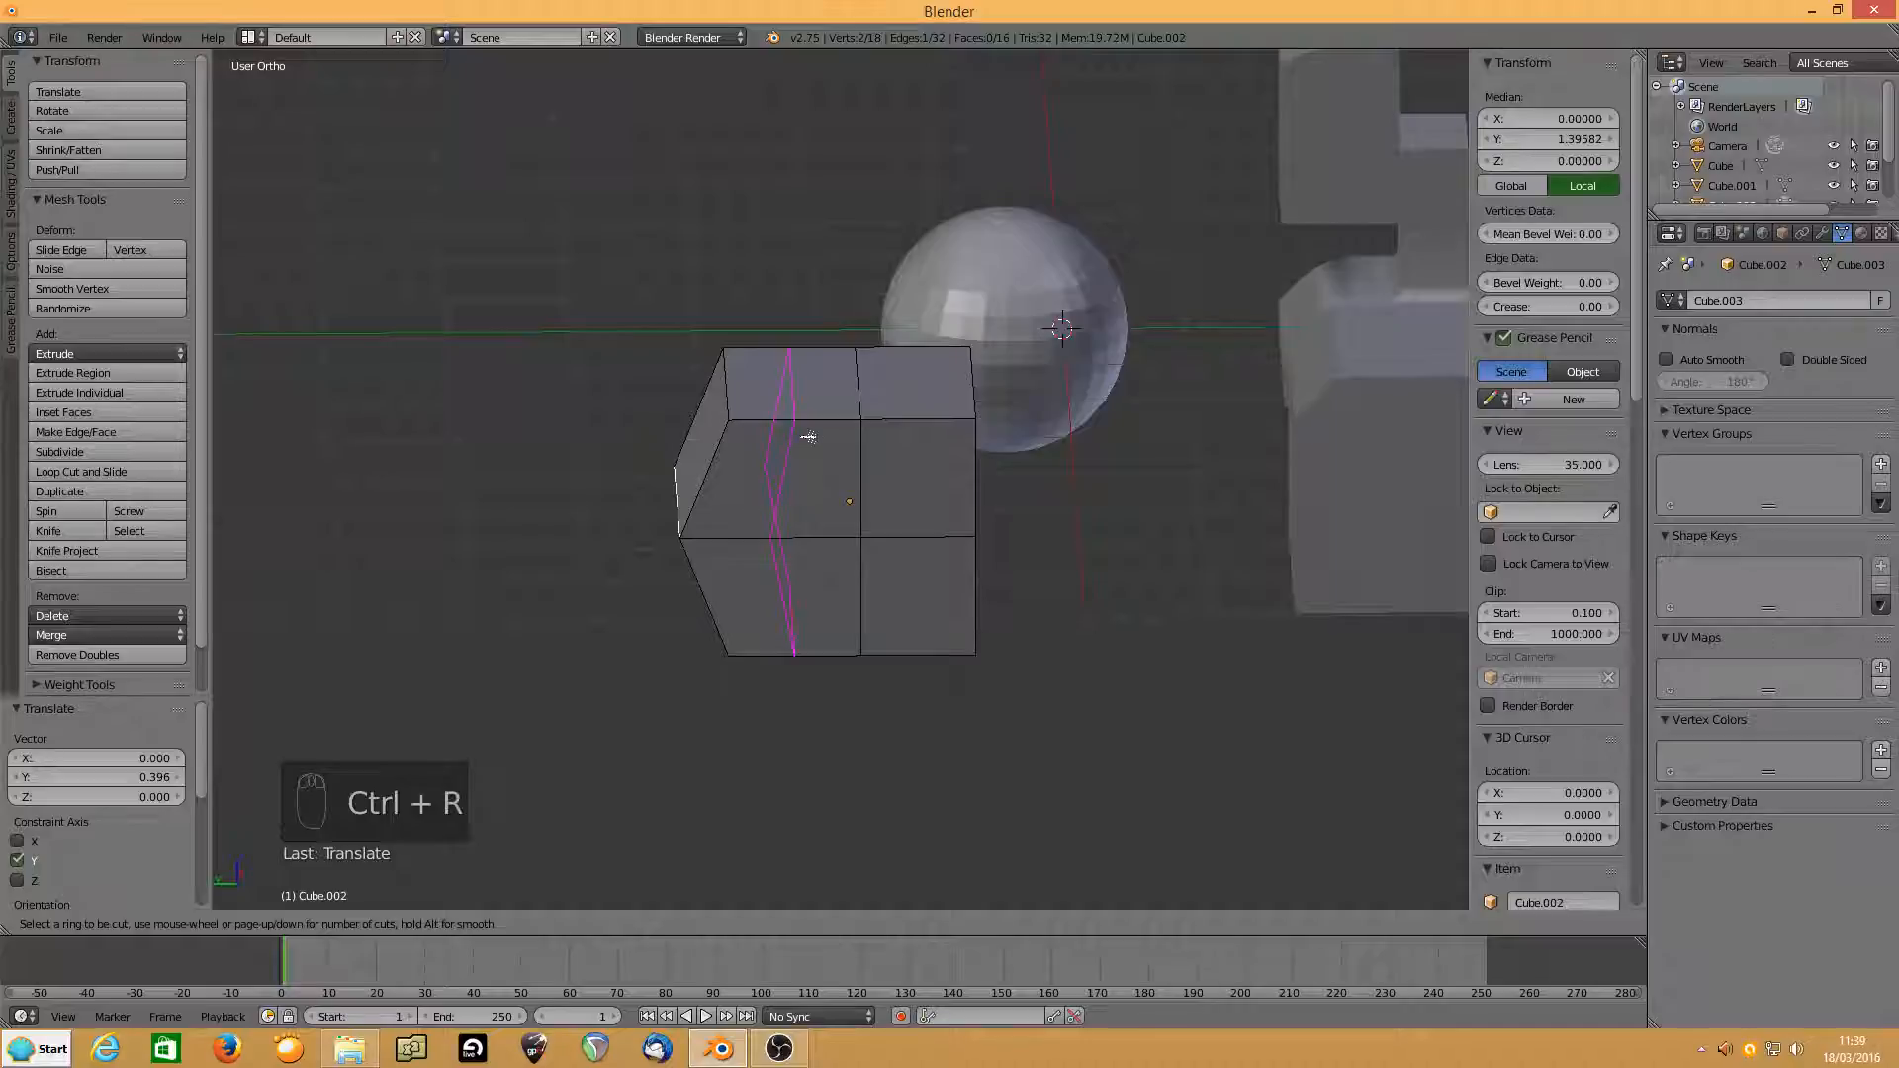
click(808, 436)
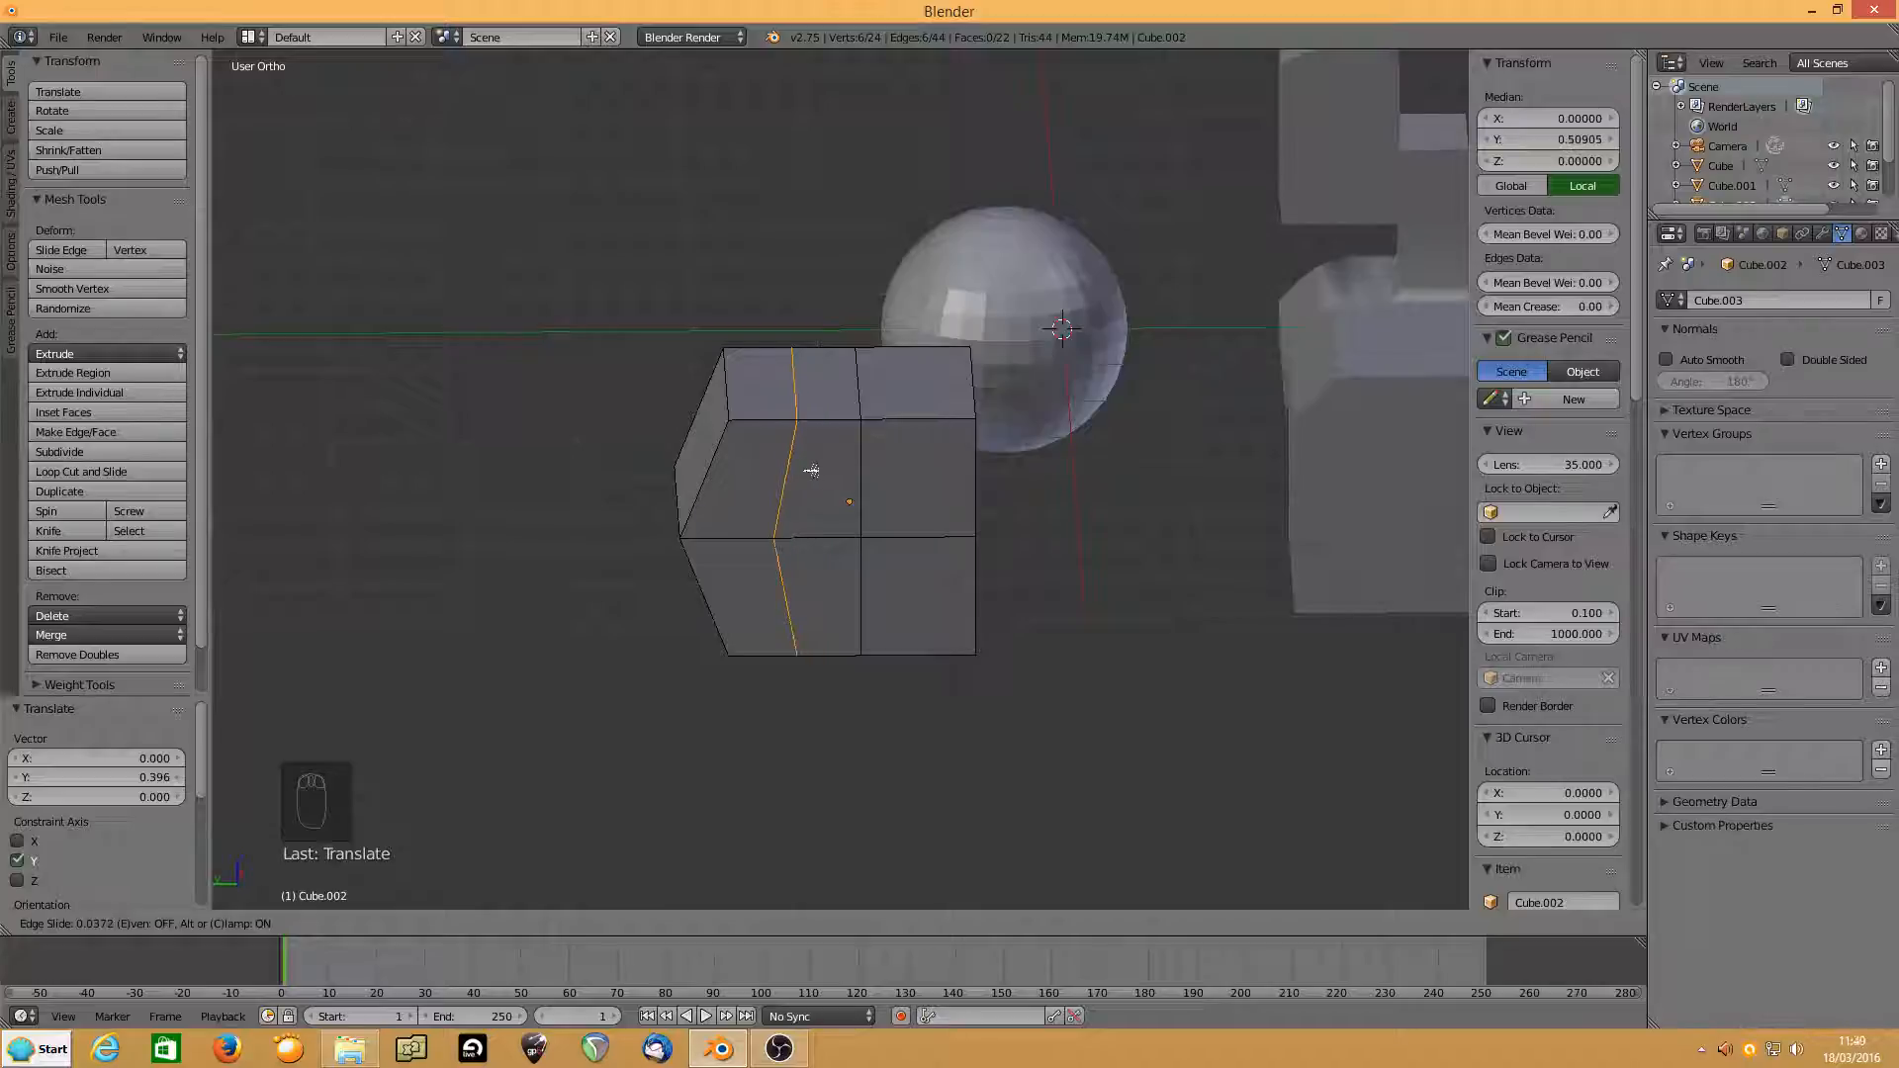
key(e)
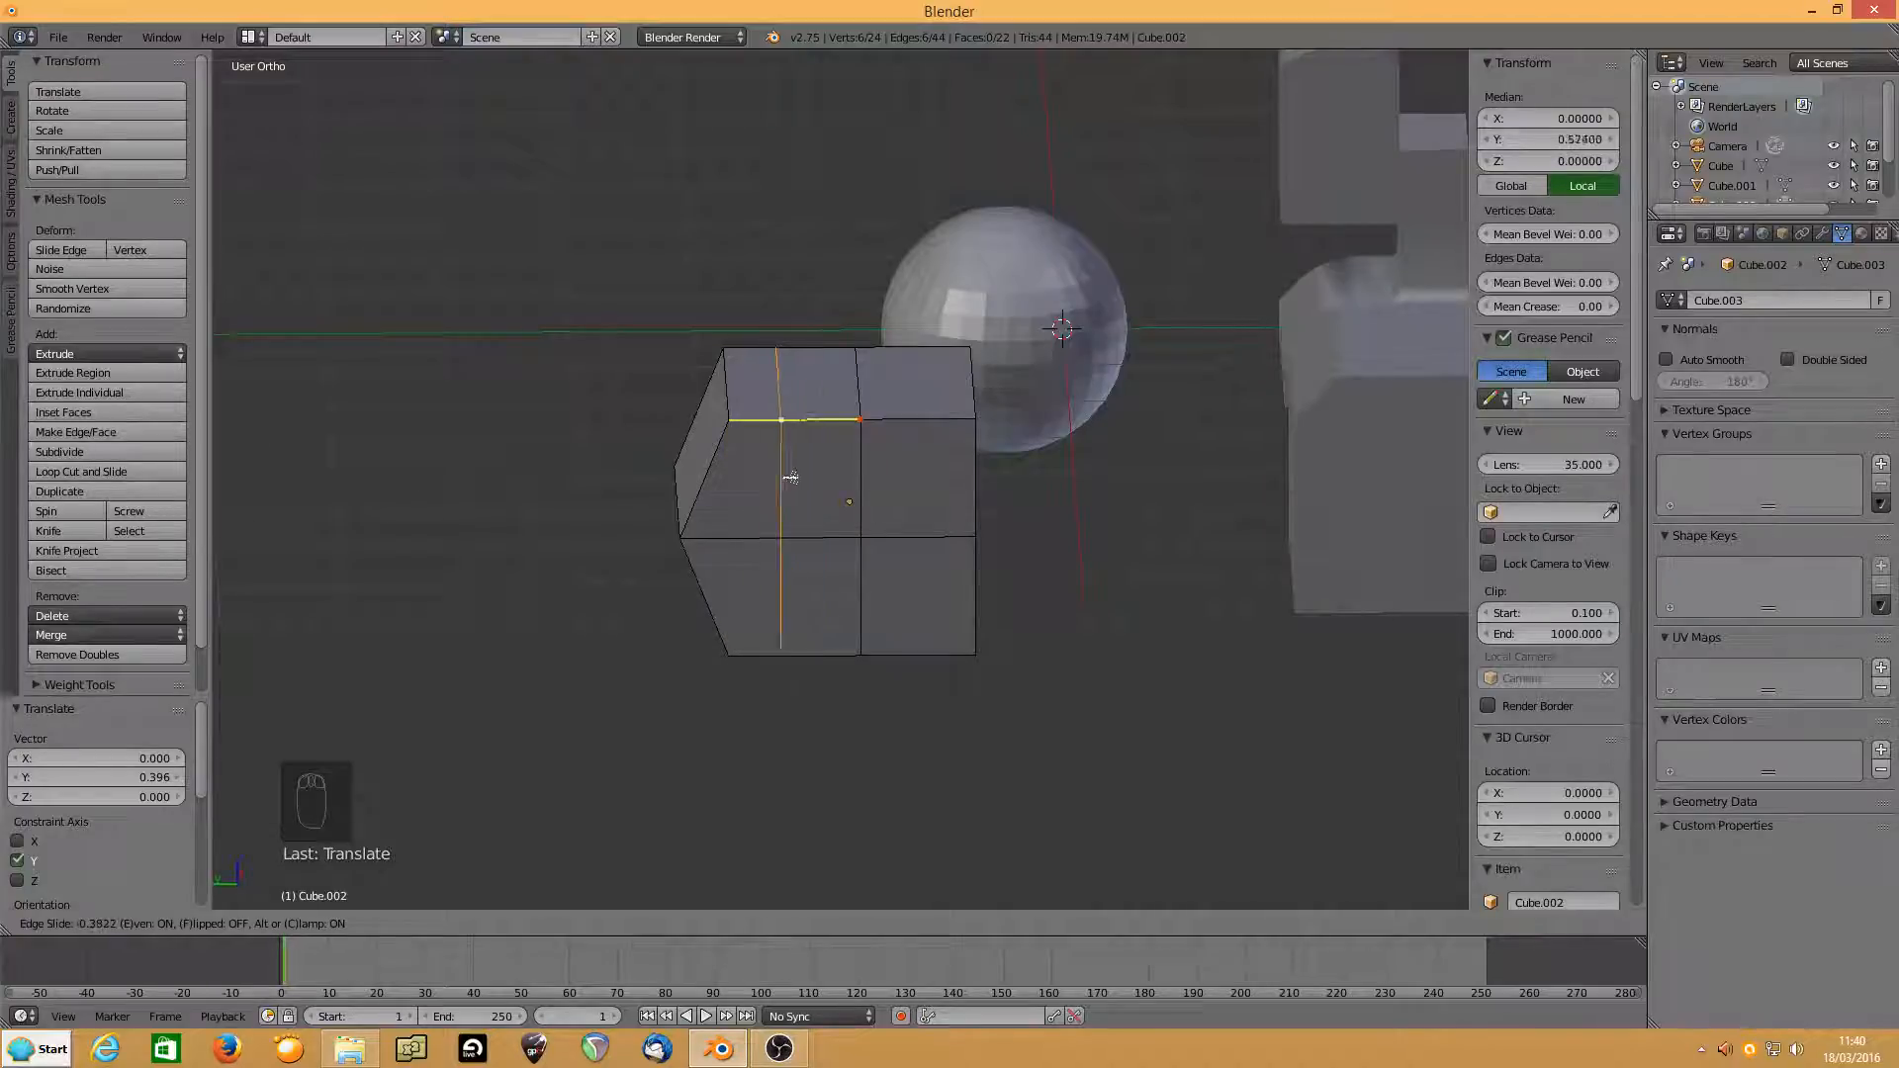
Compare the even slide with Flipped on and off, ending with Flipped off and the loop near the bulged side at about Y 0.951.
key(f)
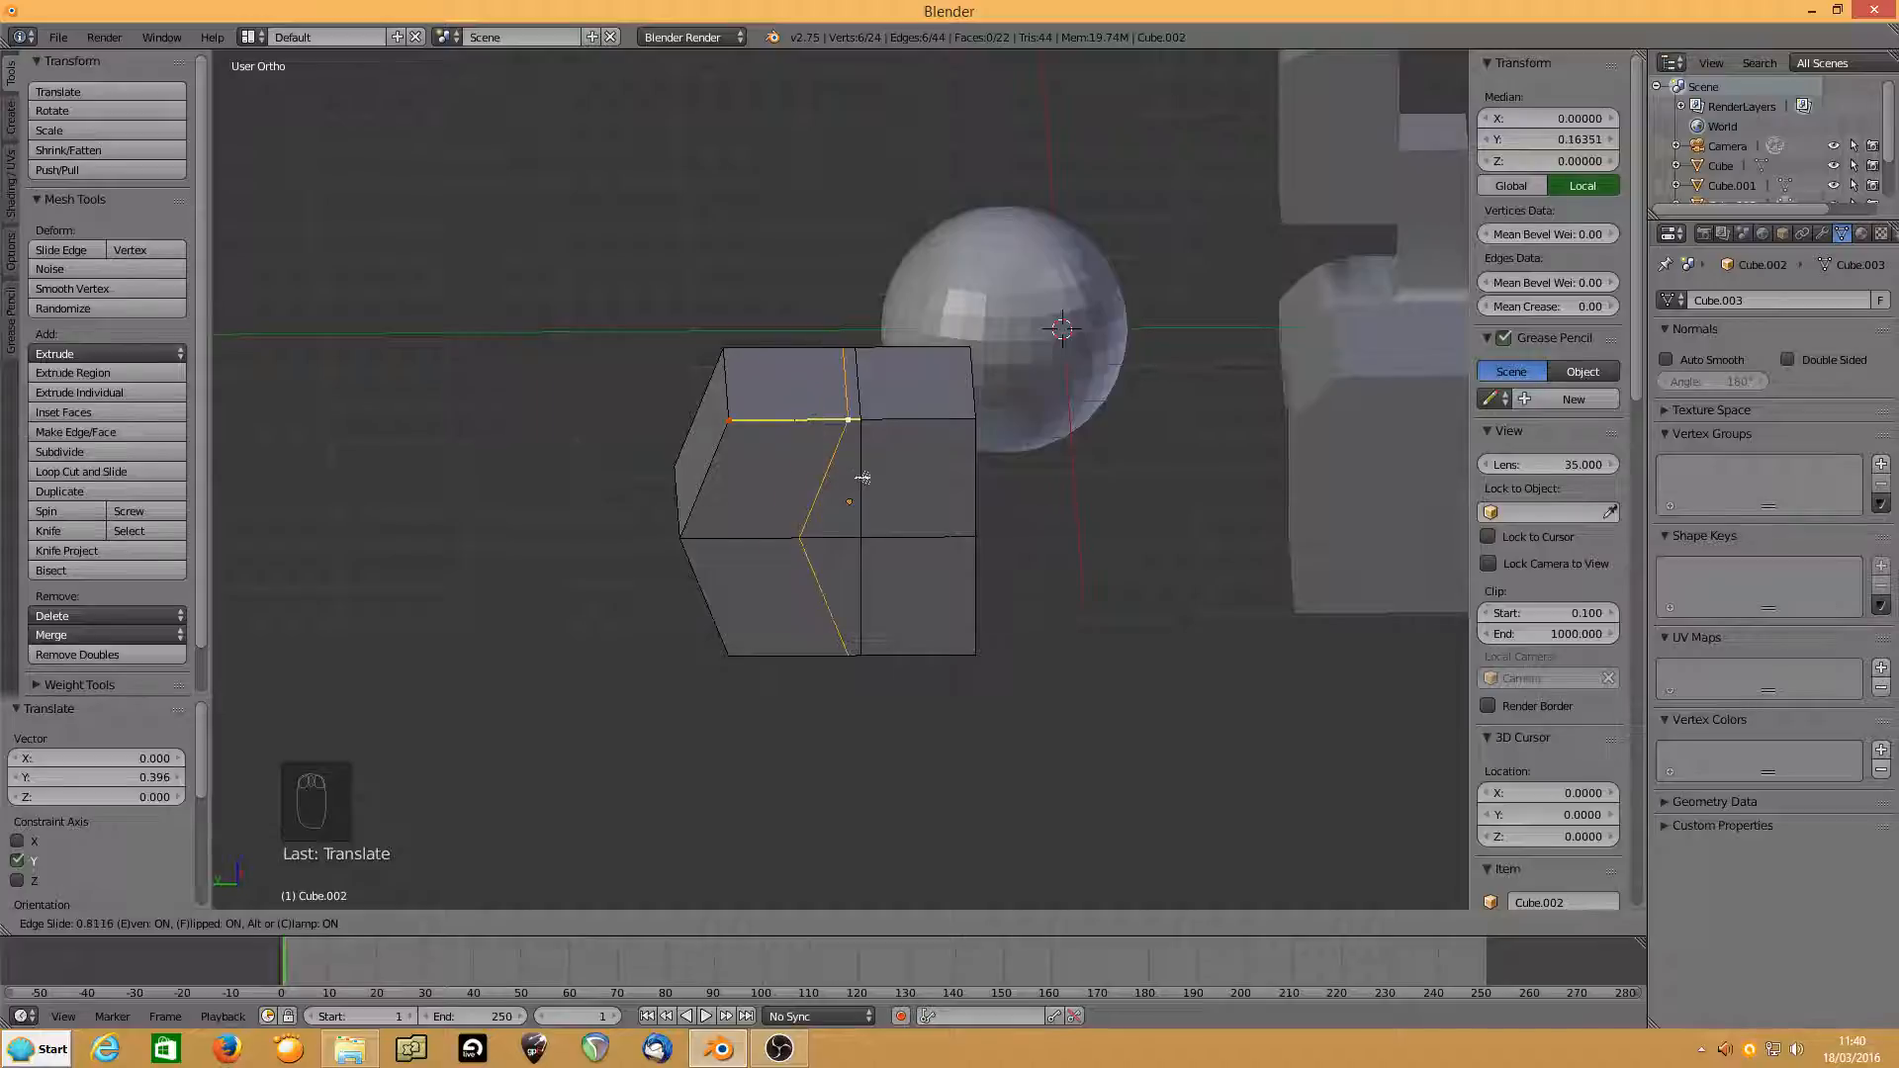
key(f)
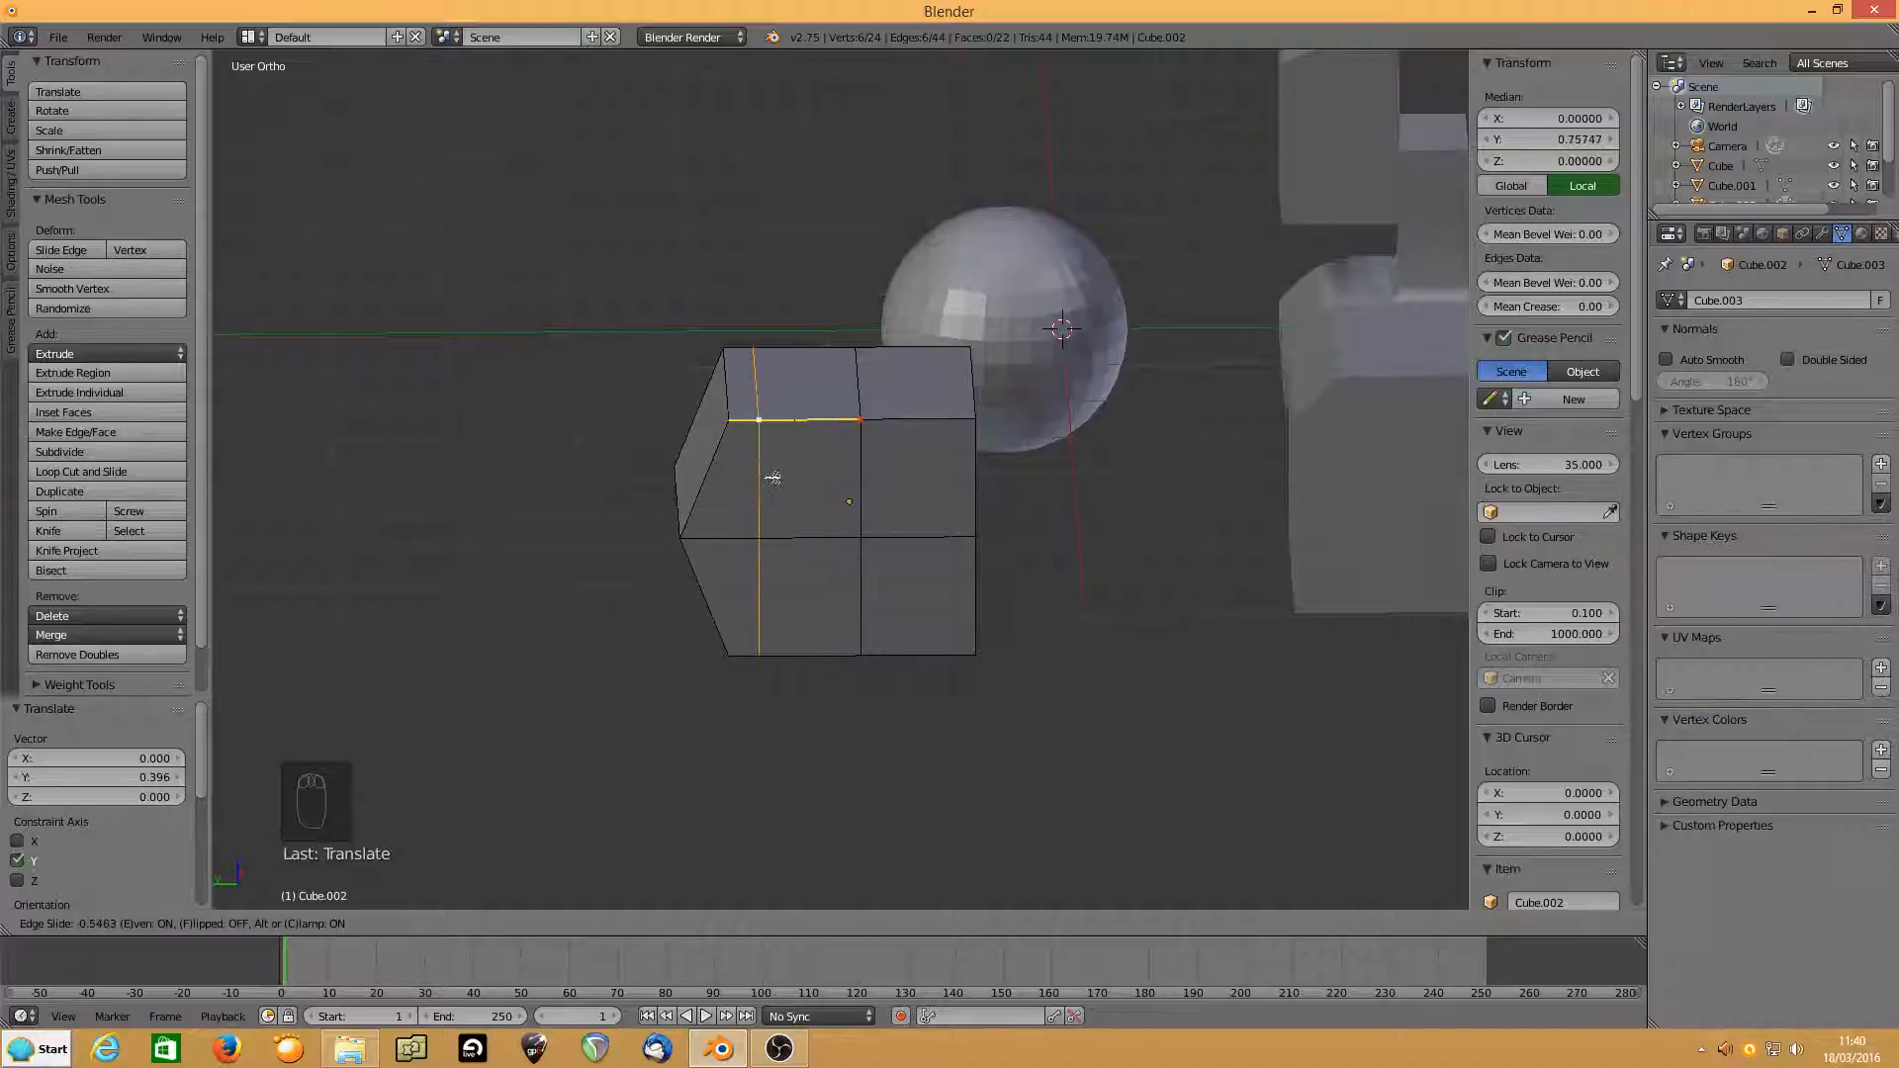
key(f)
key(f)
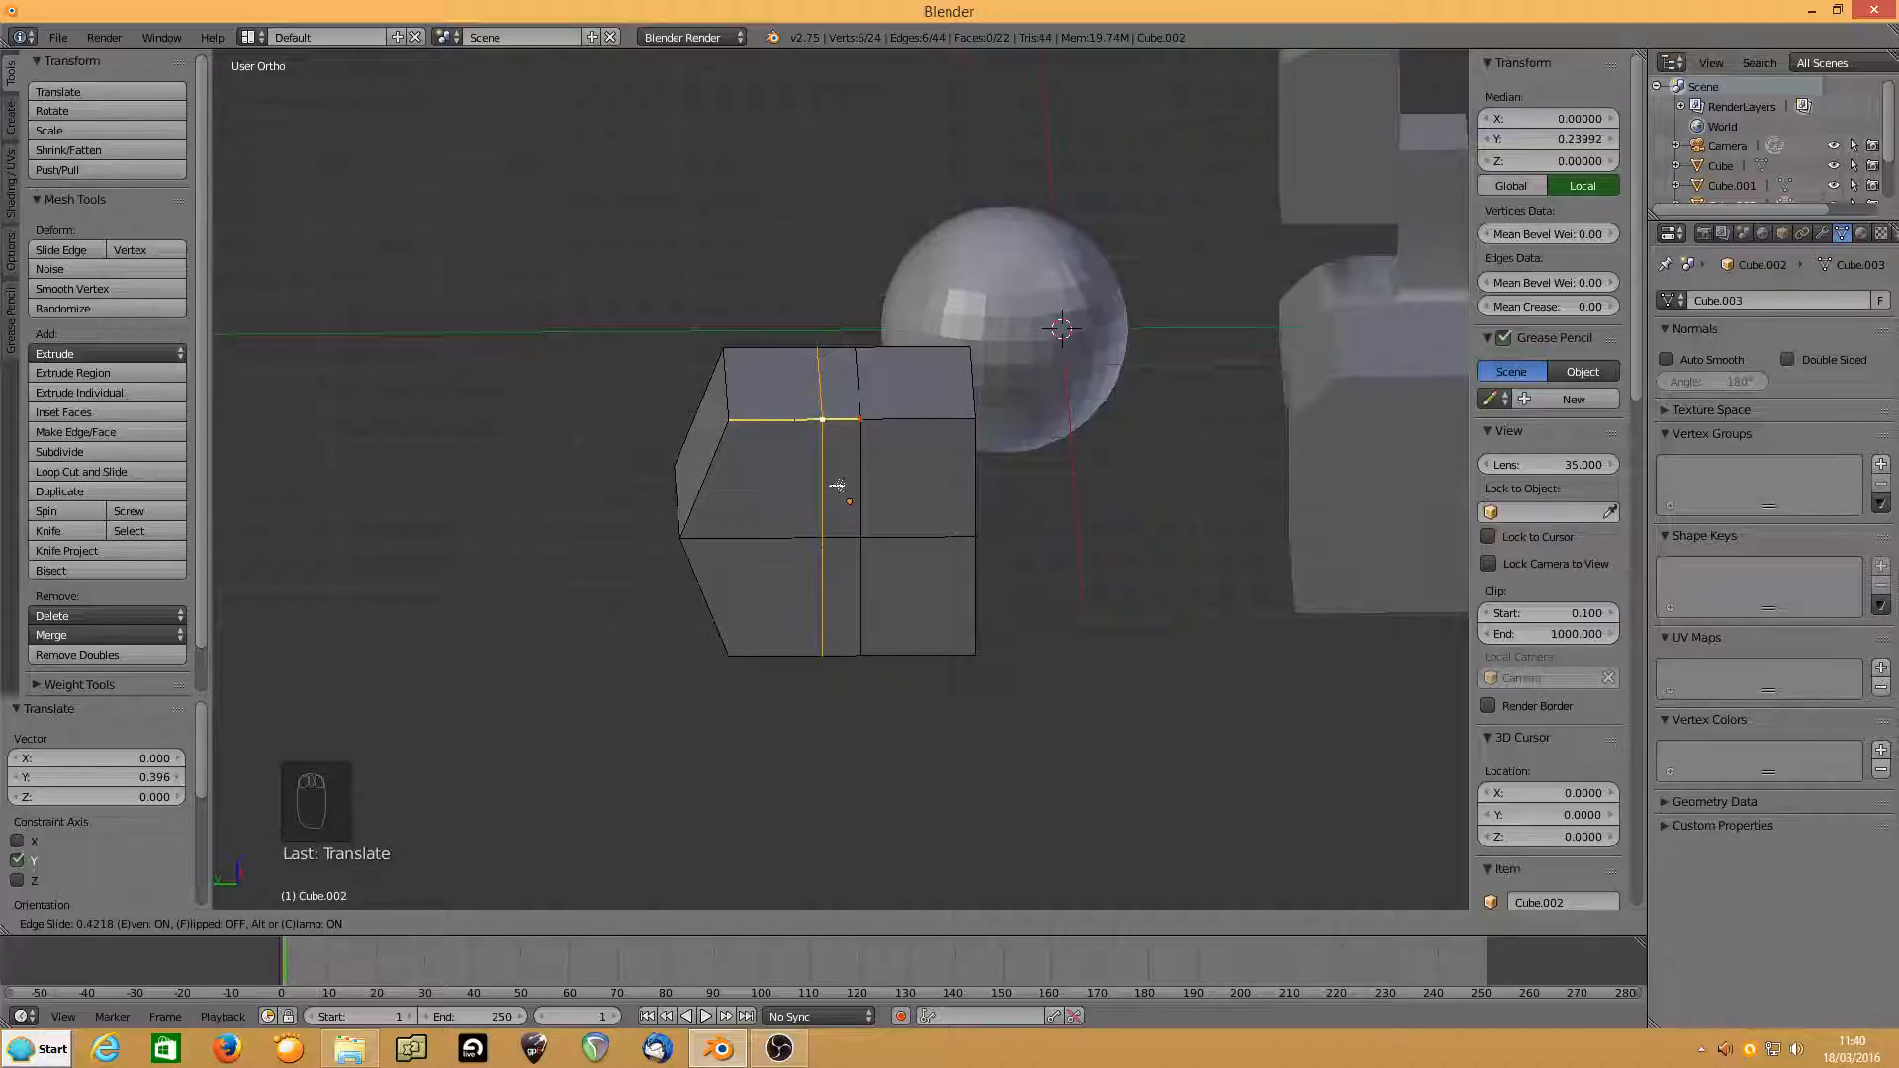
key(f)
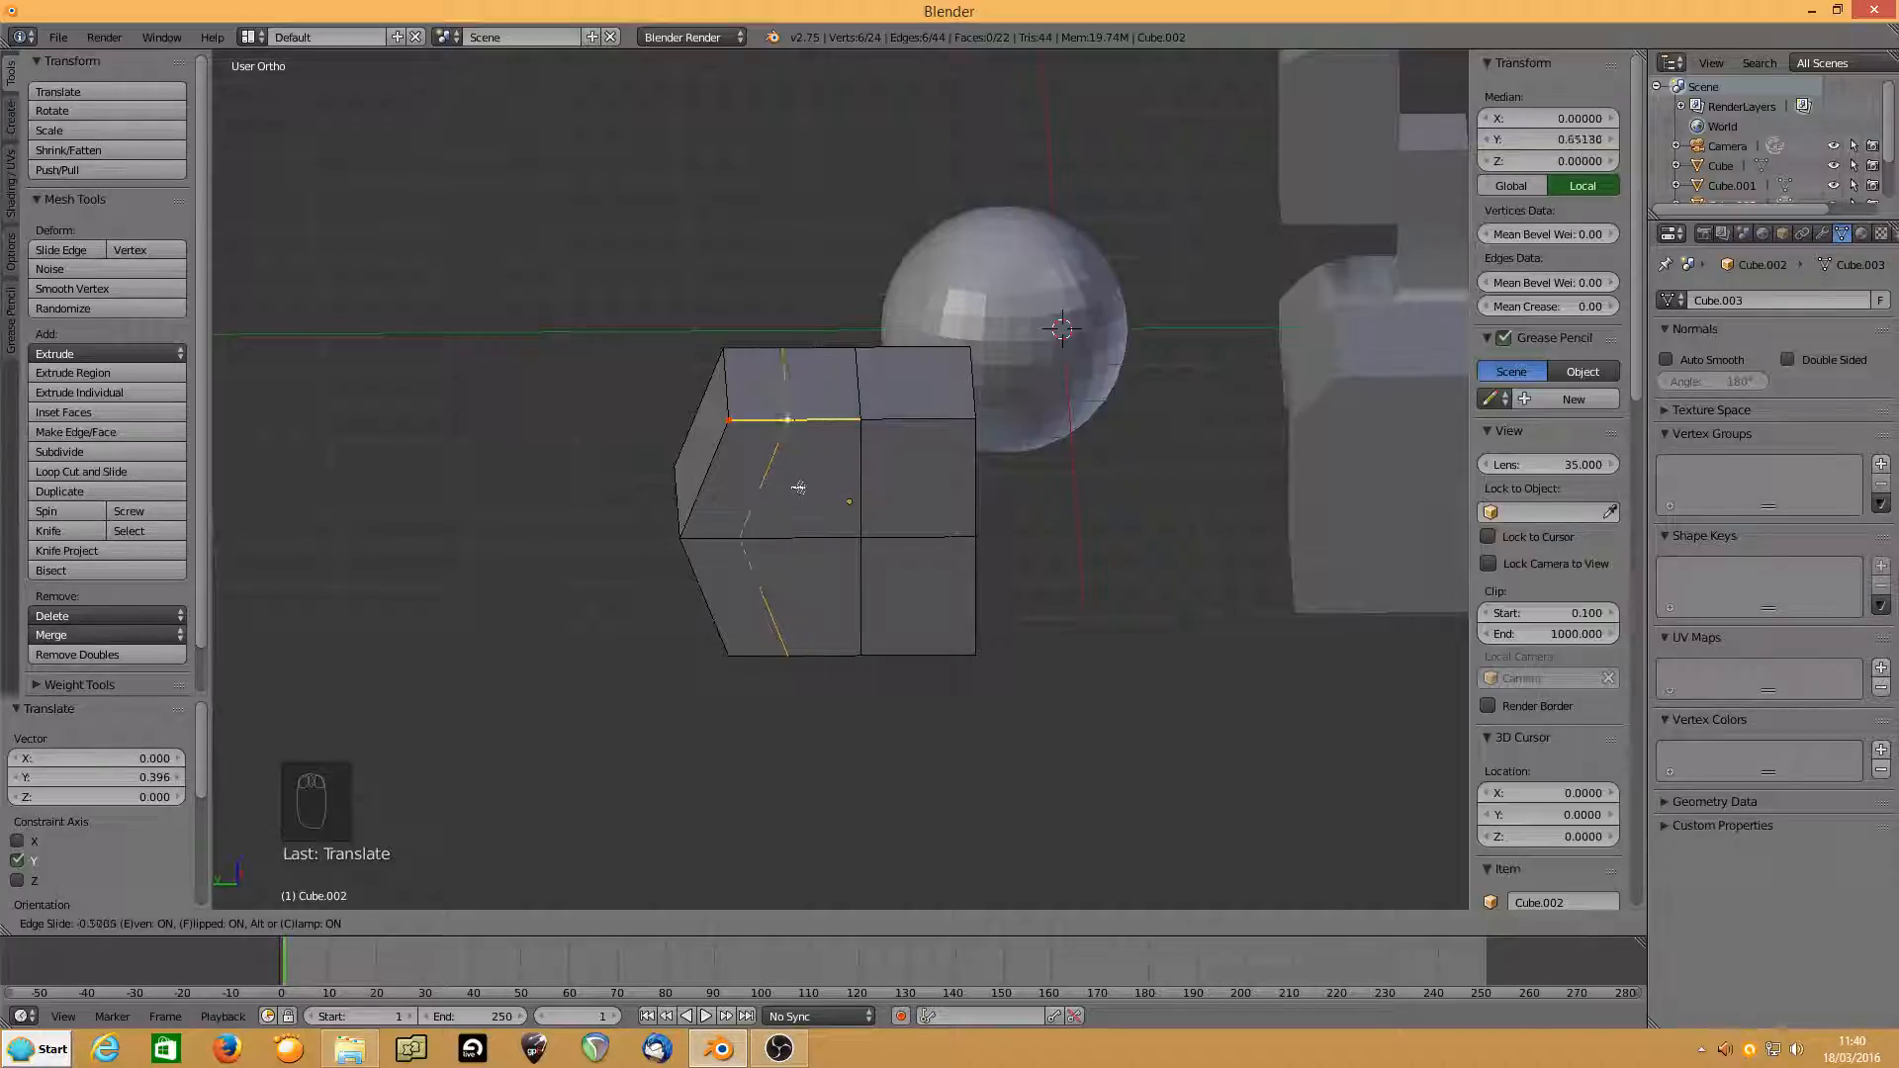
key(f)
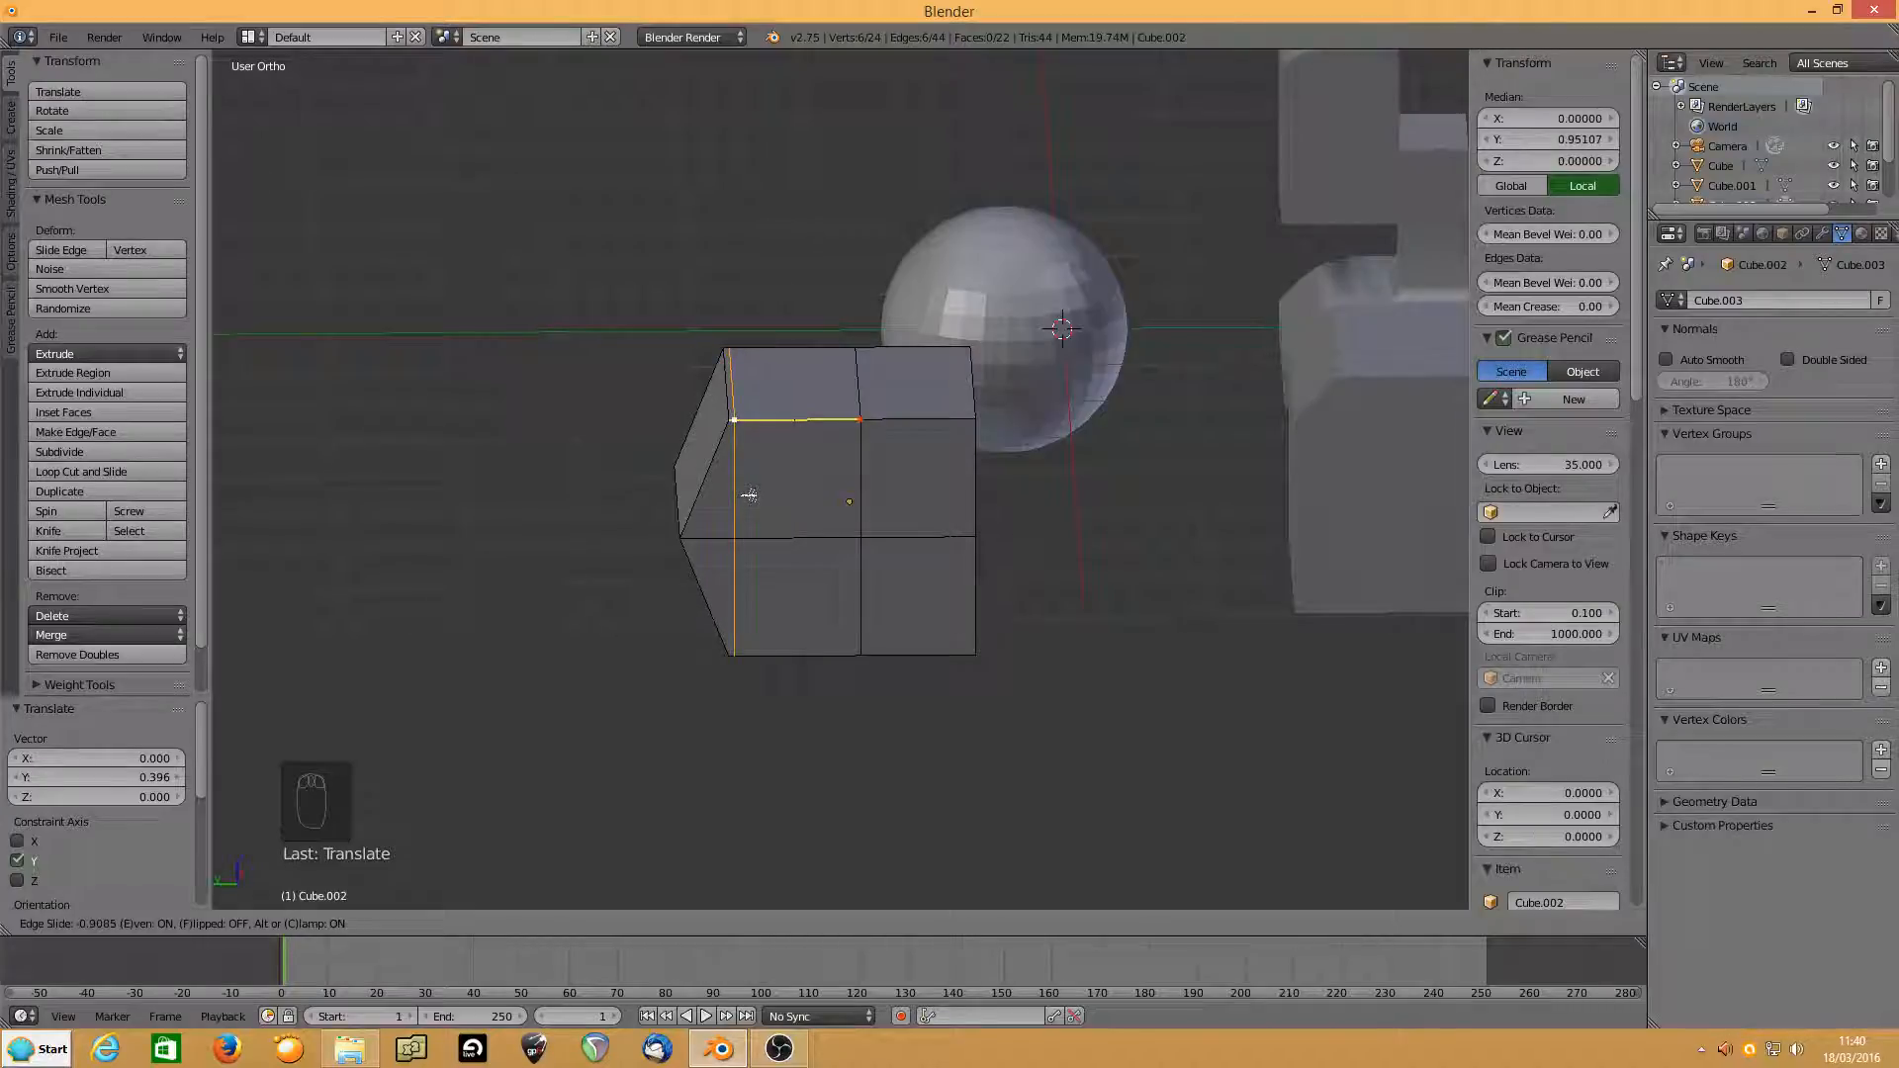
Place the current loop cut with a flipped Even slide matching the bent end, and add a centred loop beside it with Even on.
key(f)
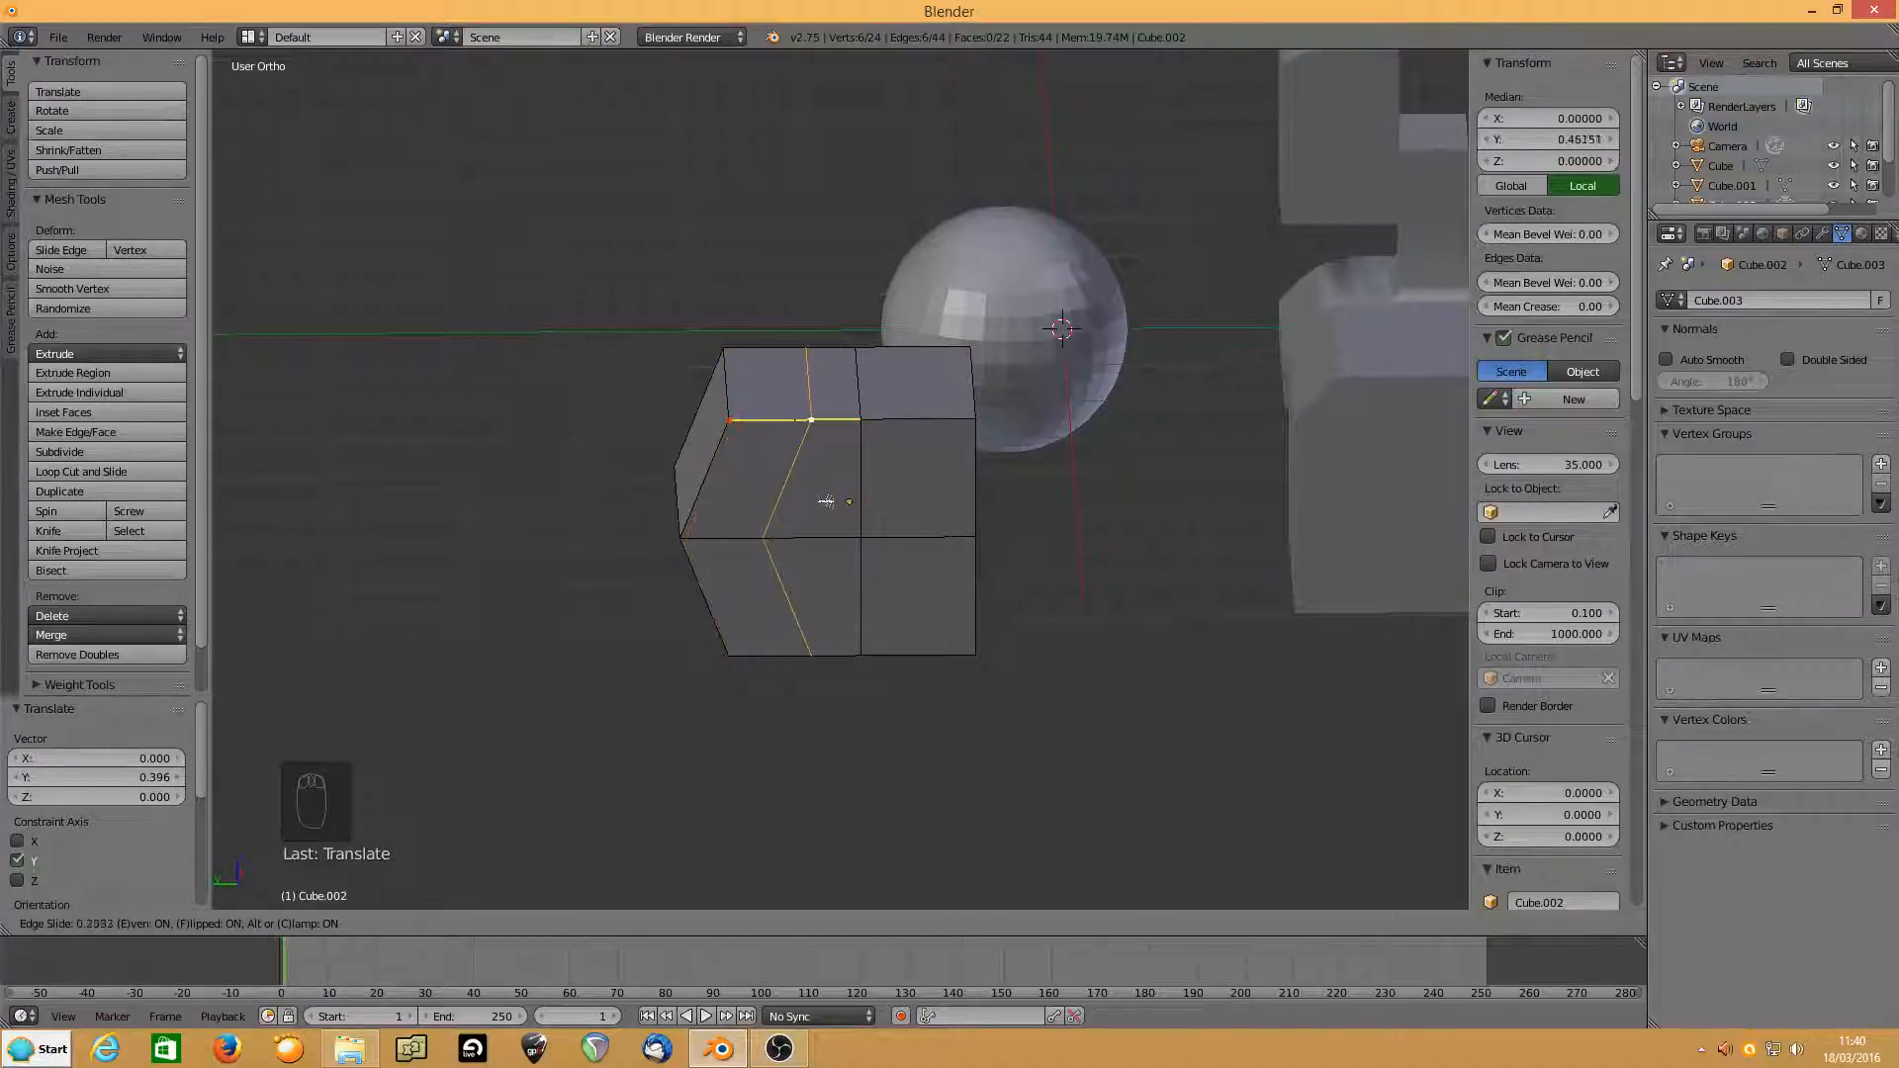
click(823, 501)
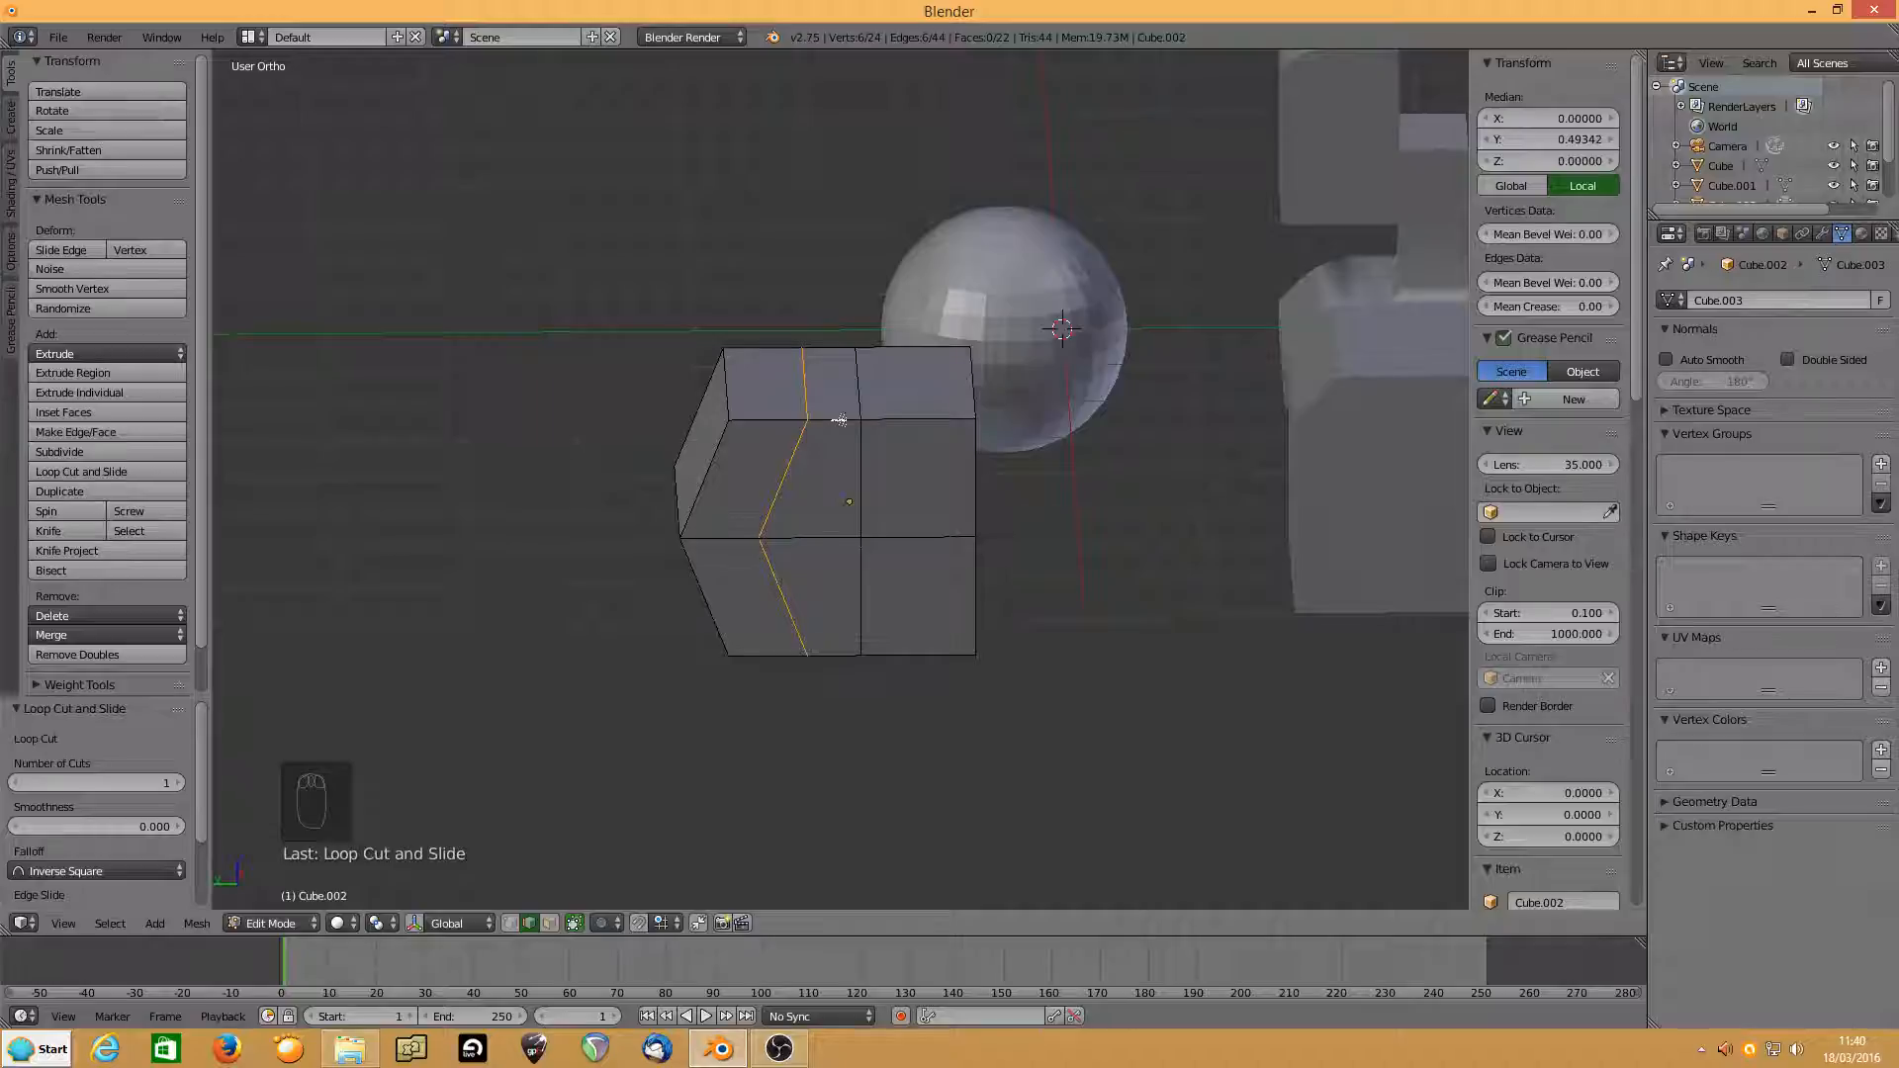
key(ctrl+r)
click(838, 421)
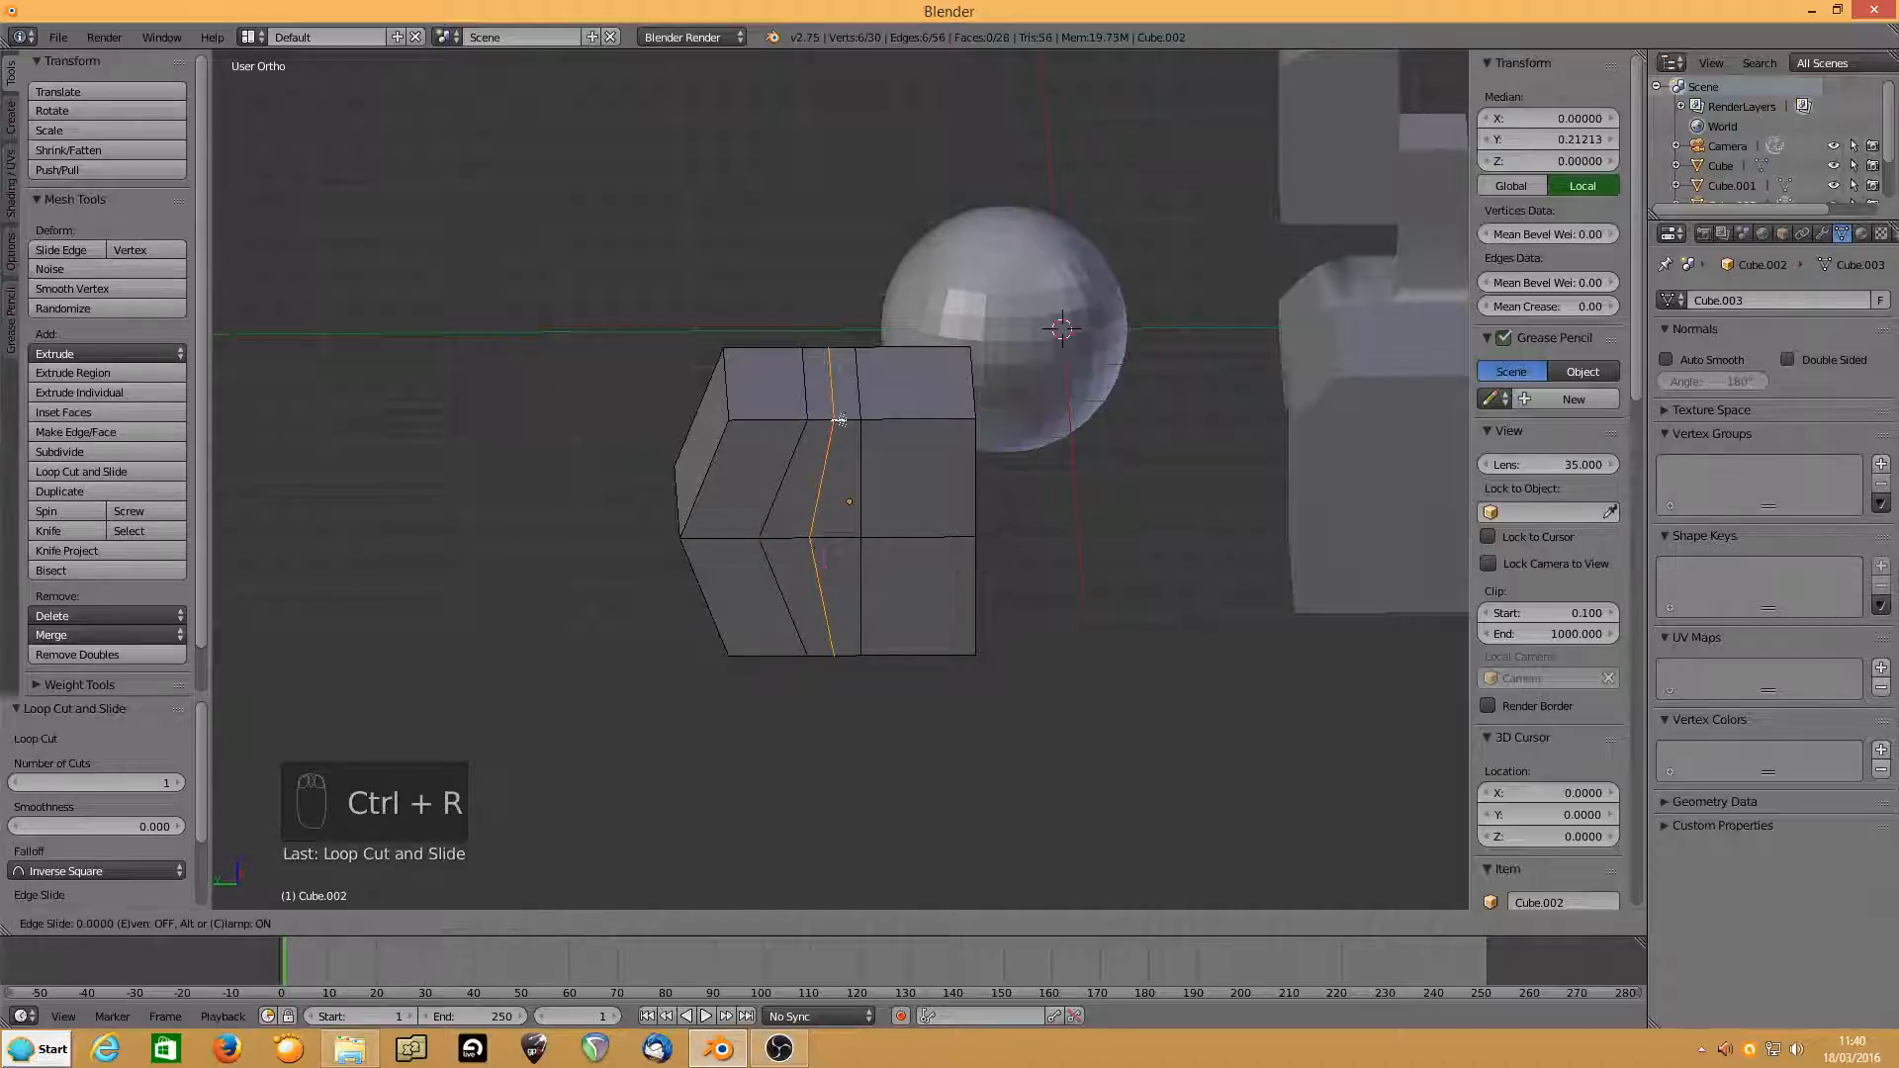
key(e)
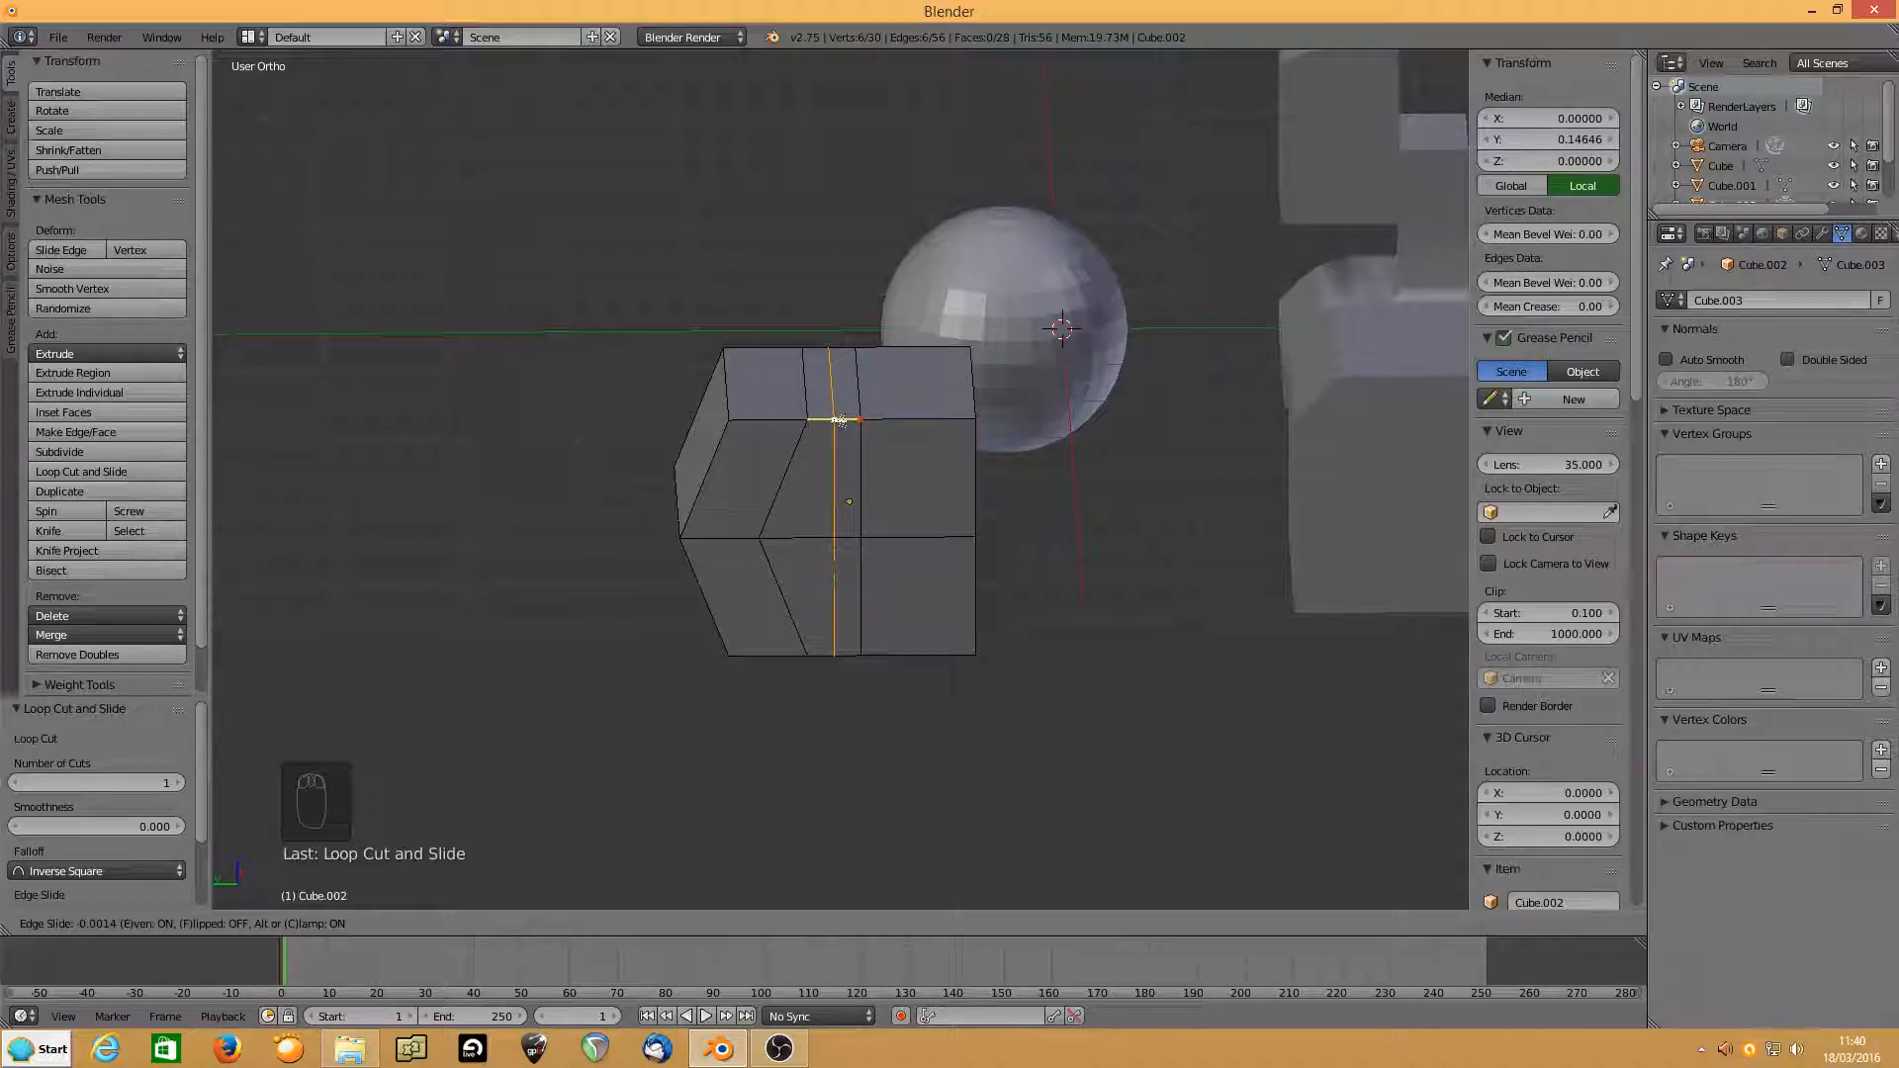
click(838, 420)
In face select mode, select the face loop around the block's bent end and extrude it in place.
middle_drag(800, 498, 749, 557)
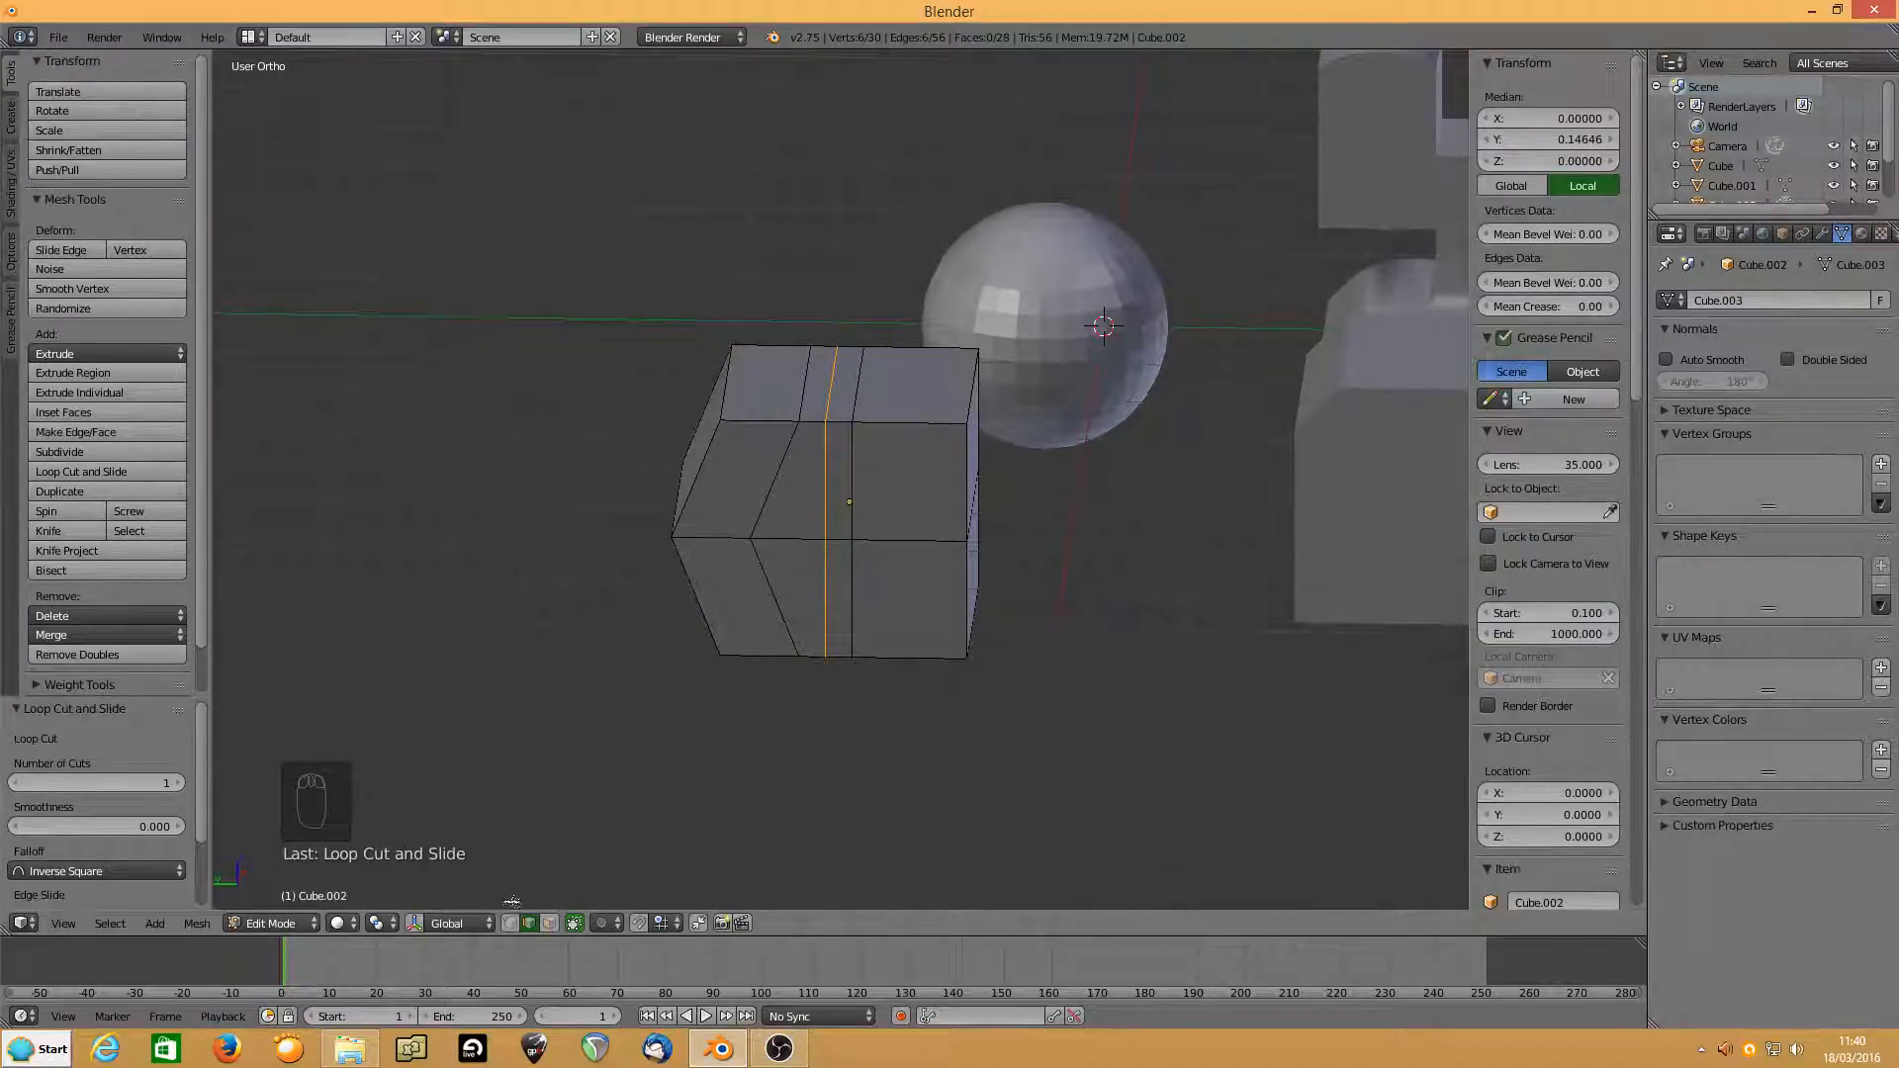
click(549, 922)
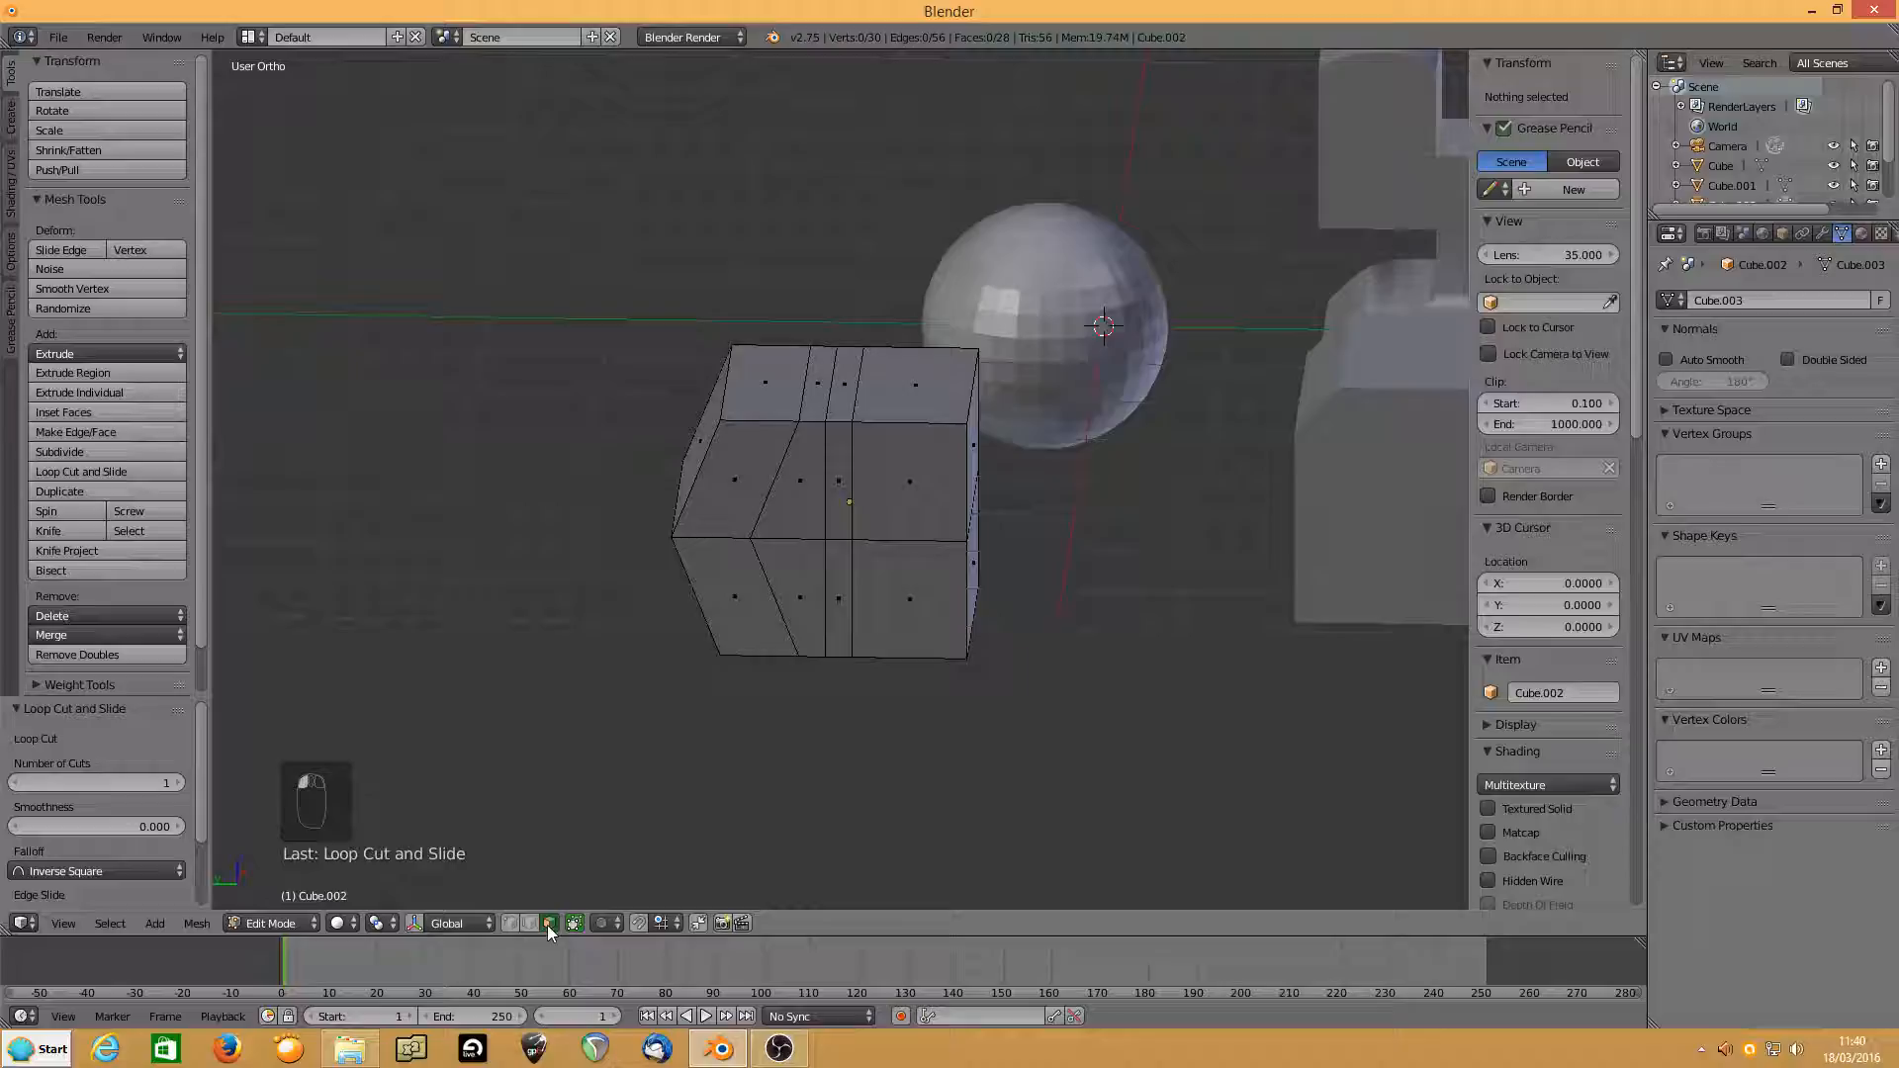
alt+right_click(715, 535)
middle_drag(655, 543, 761, 522)
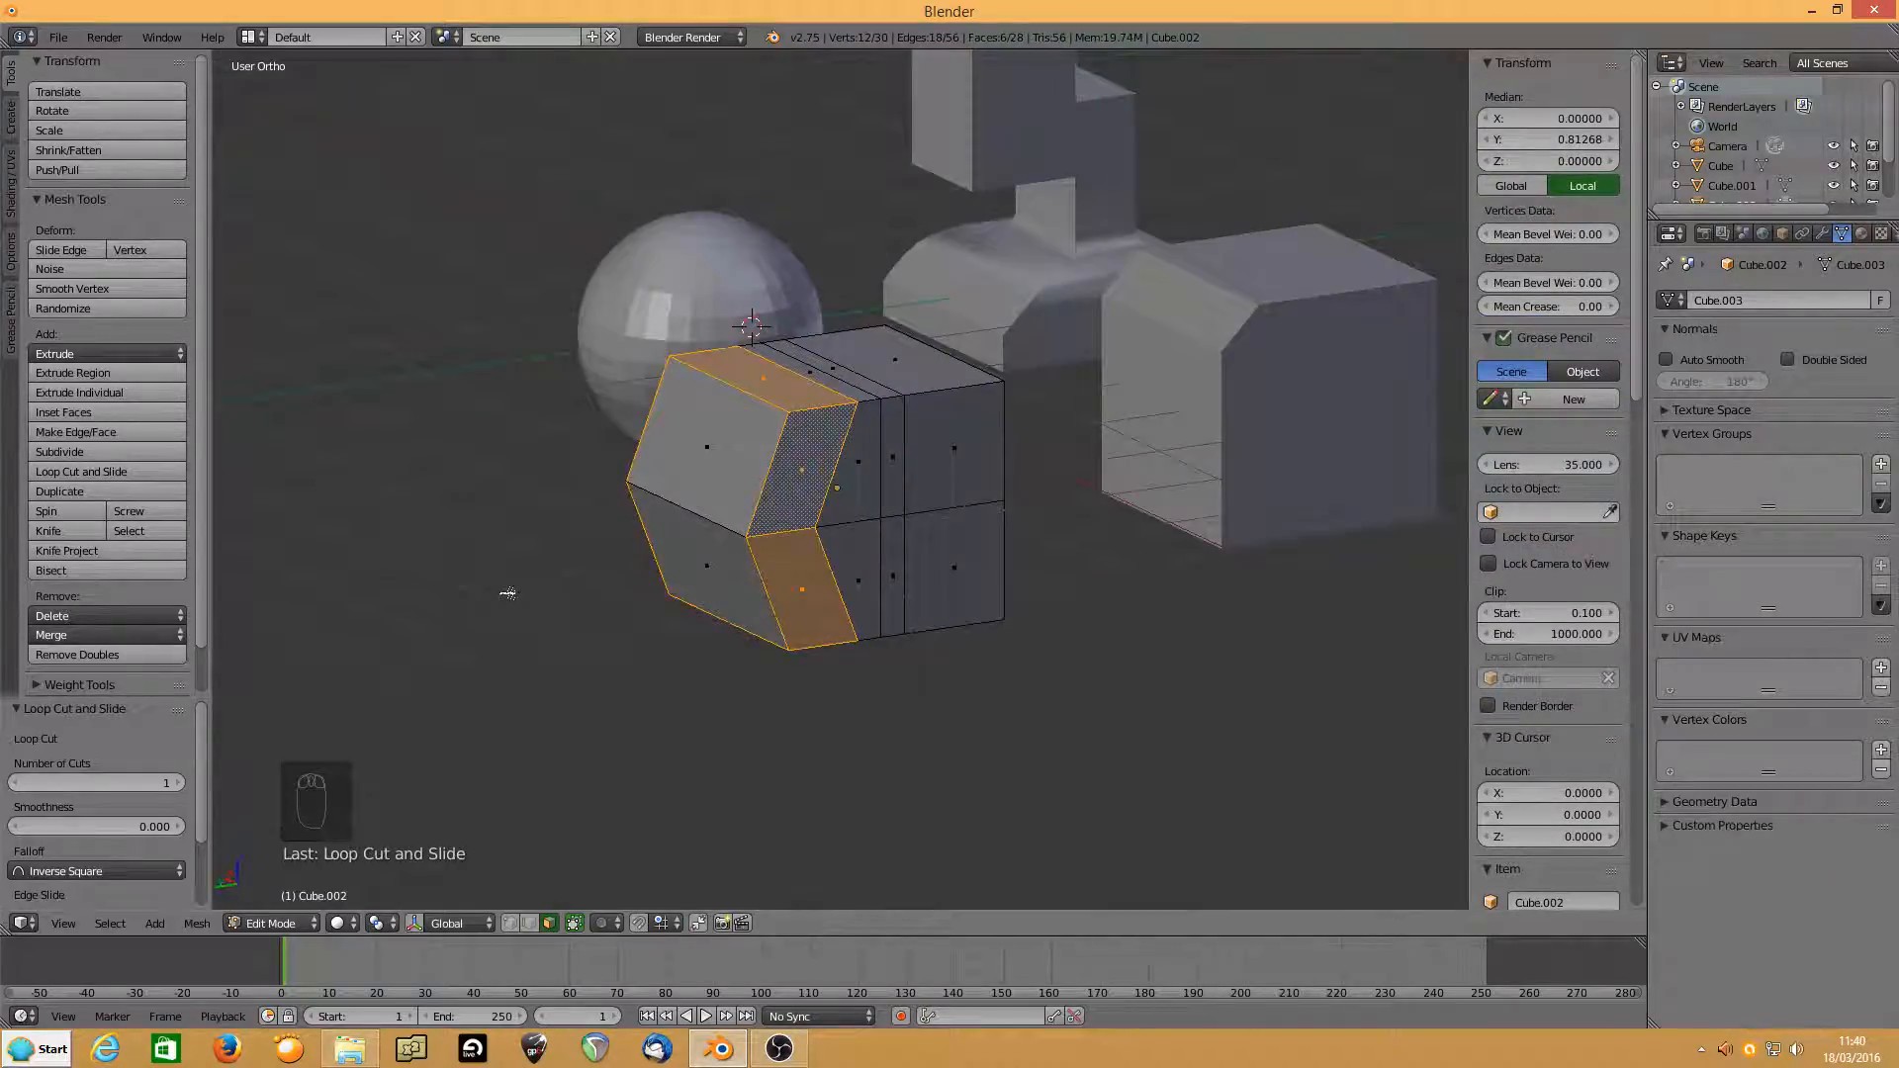
key(e)
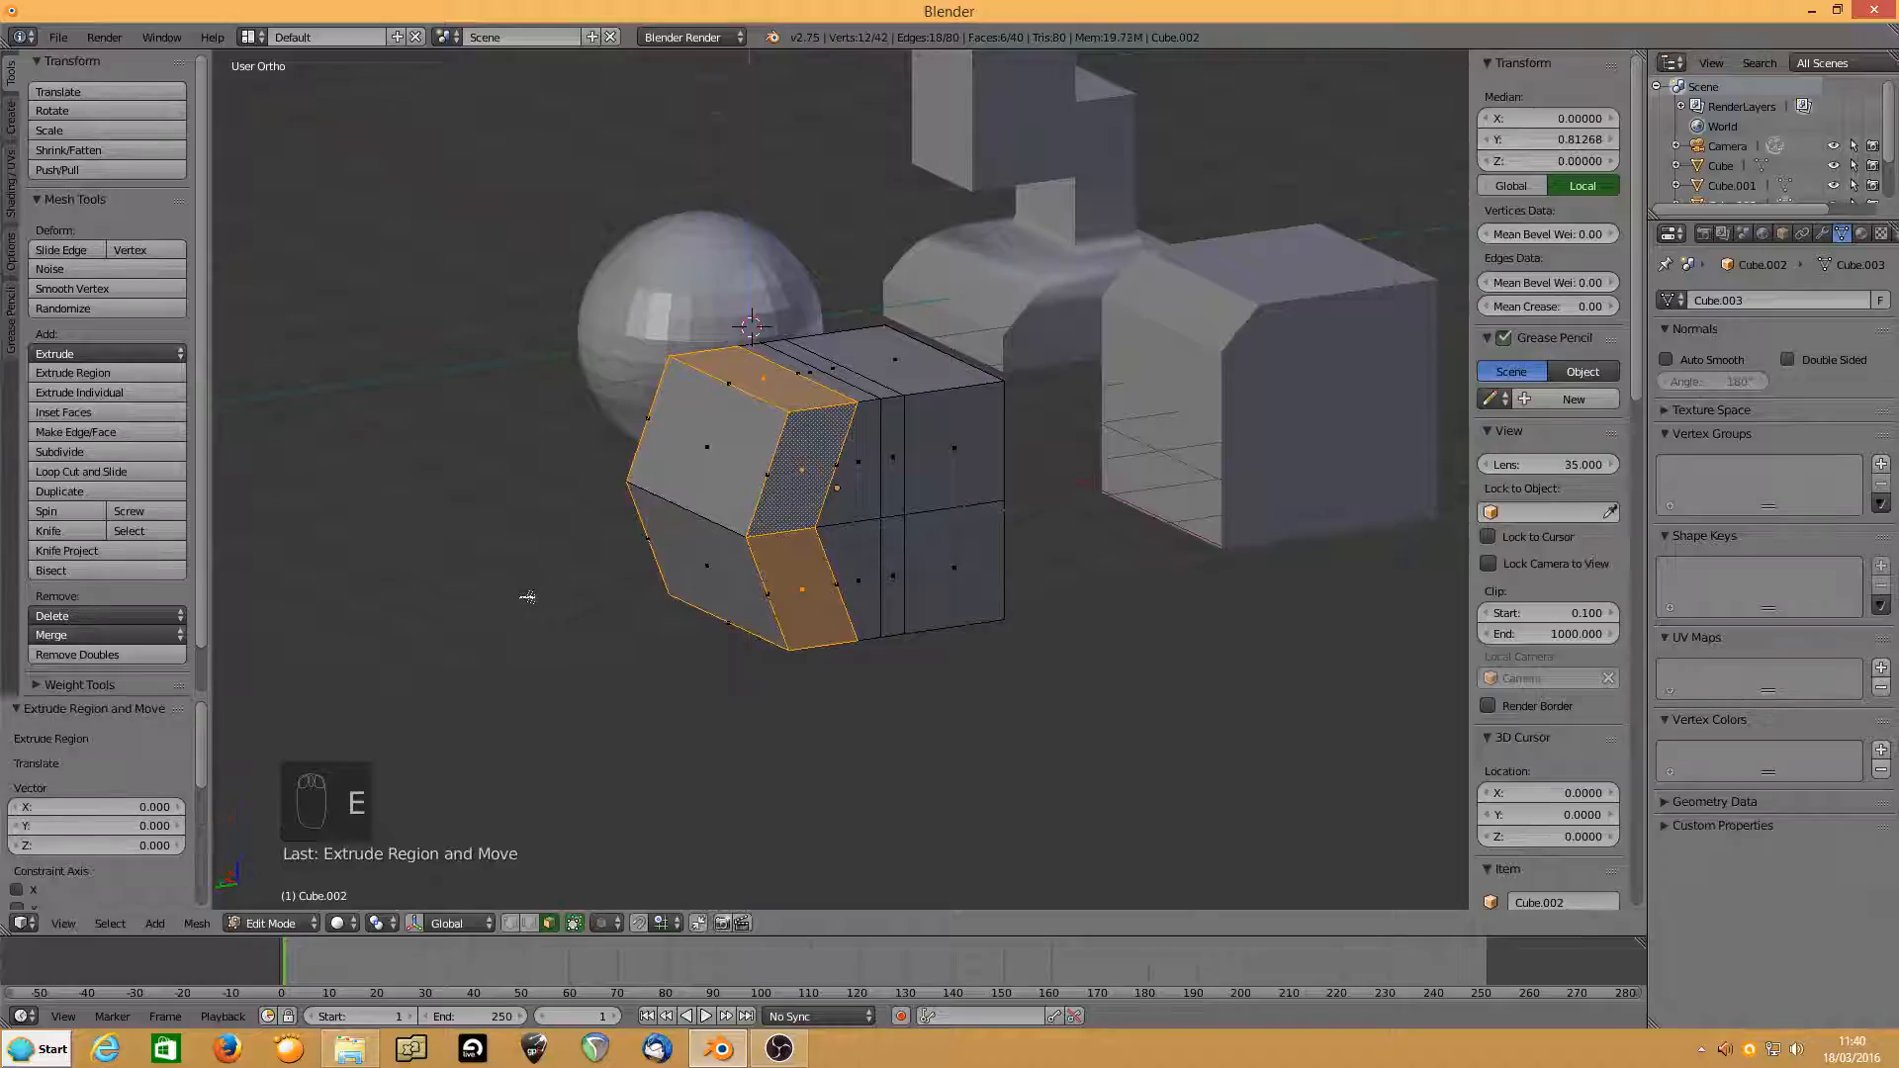
mouse_move(530, 576)
middle_down()
mouse_move(816, 571)
mouse_move(557, 589)
middle_up()
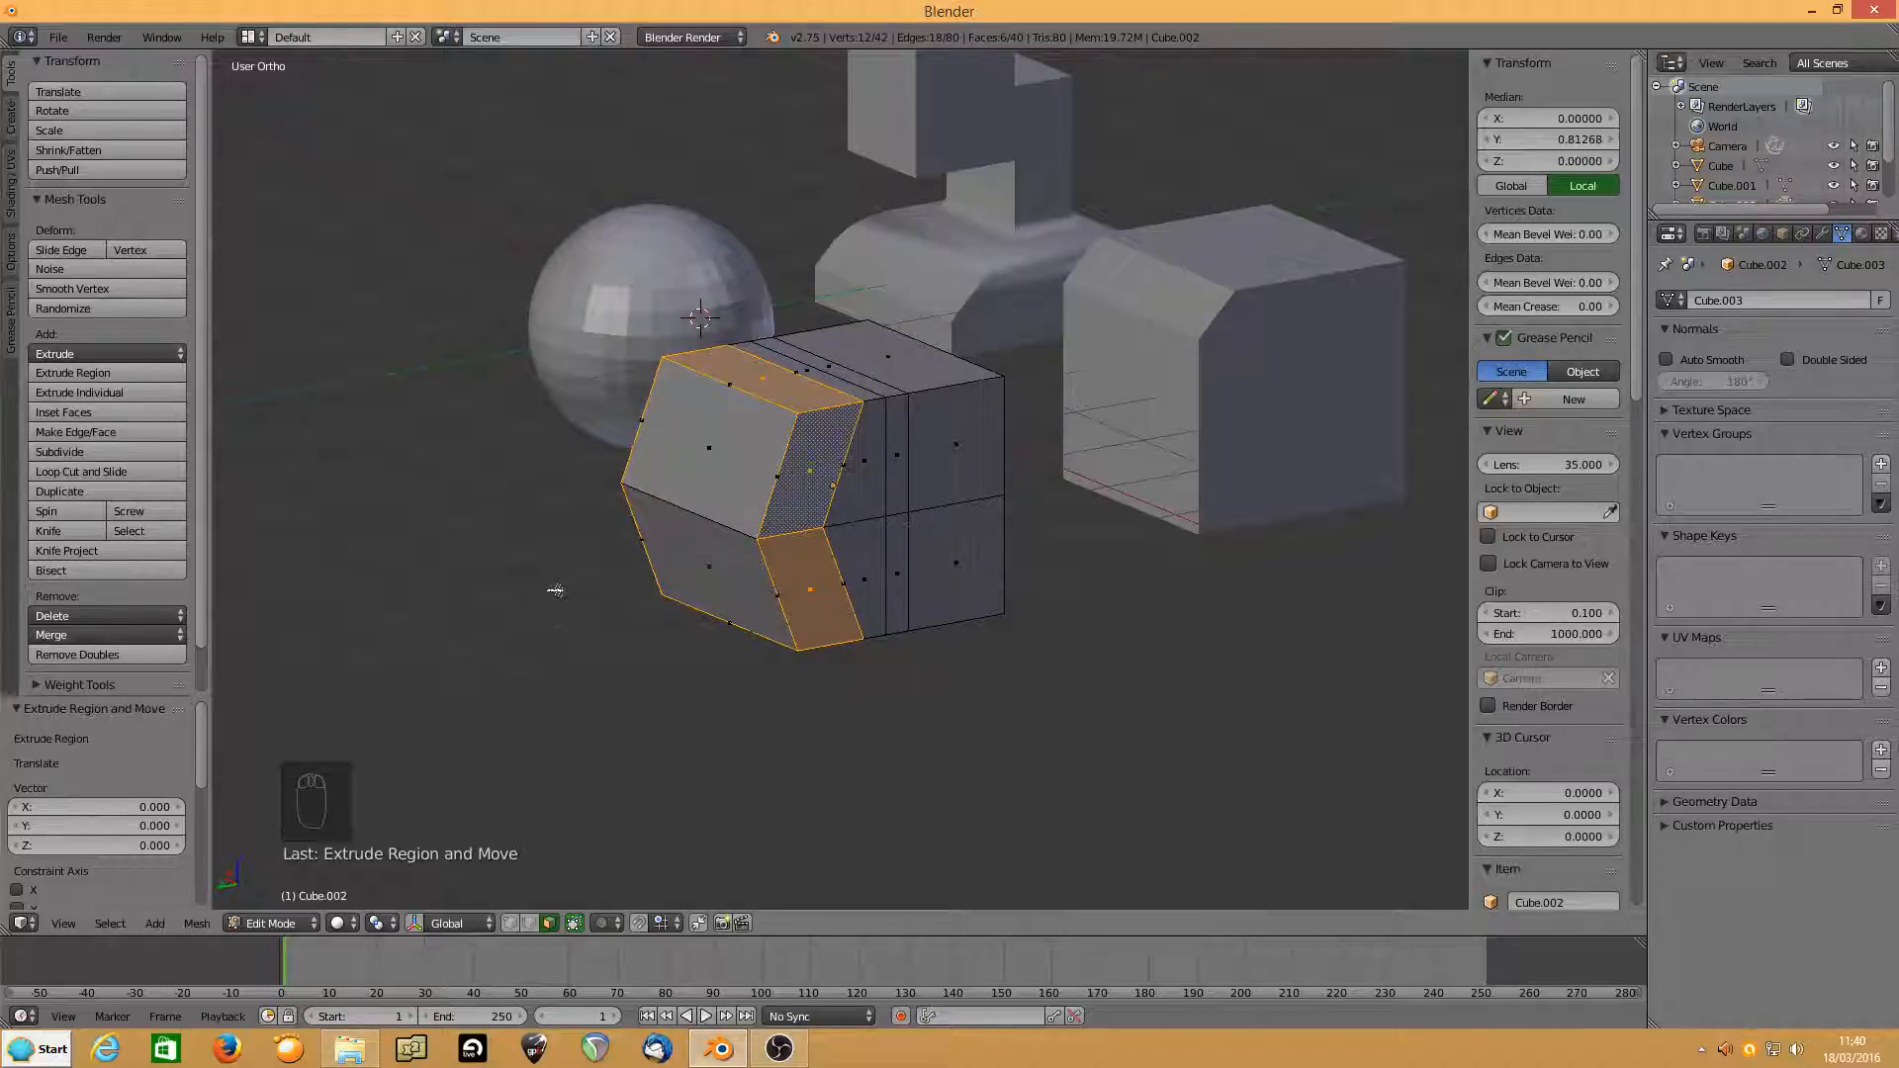
key(s)
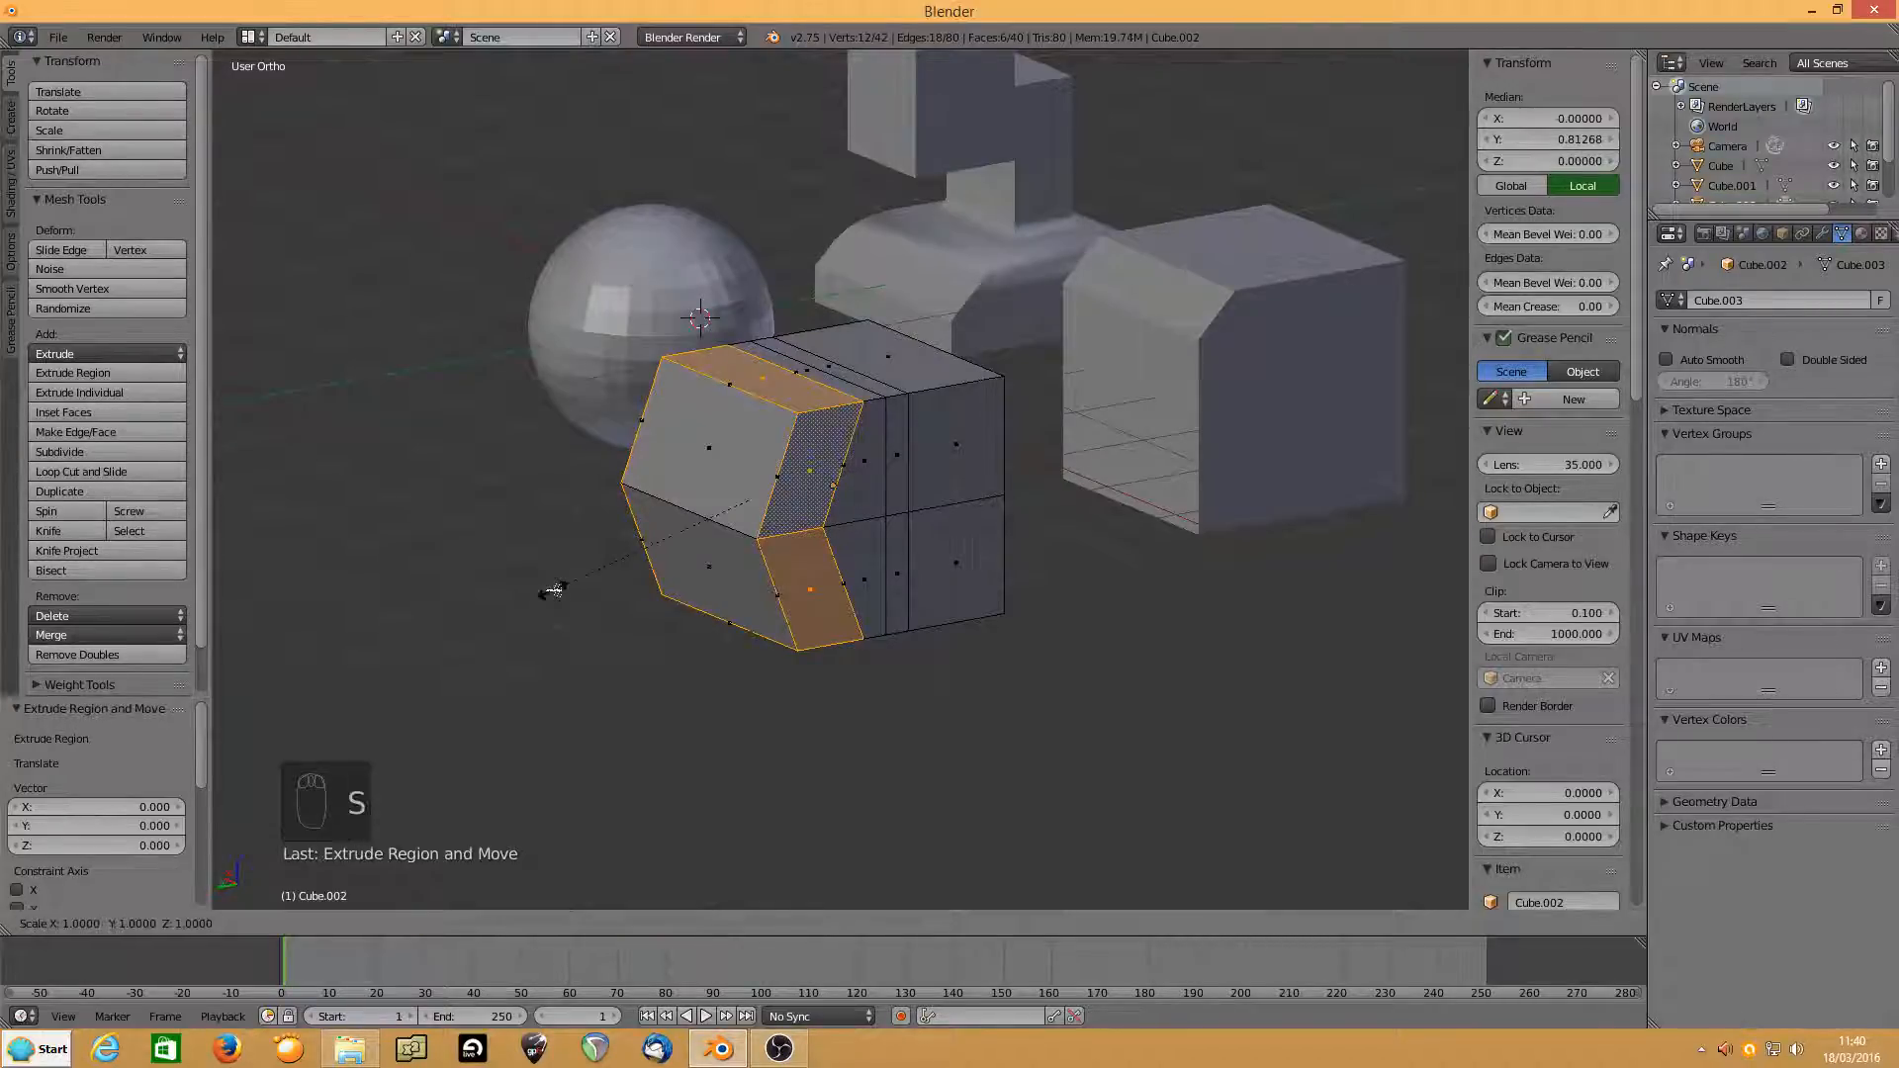
key(shift+z)
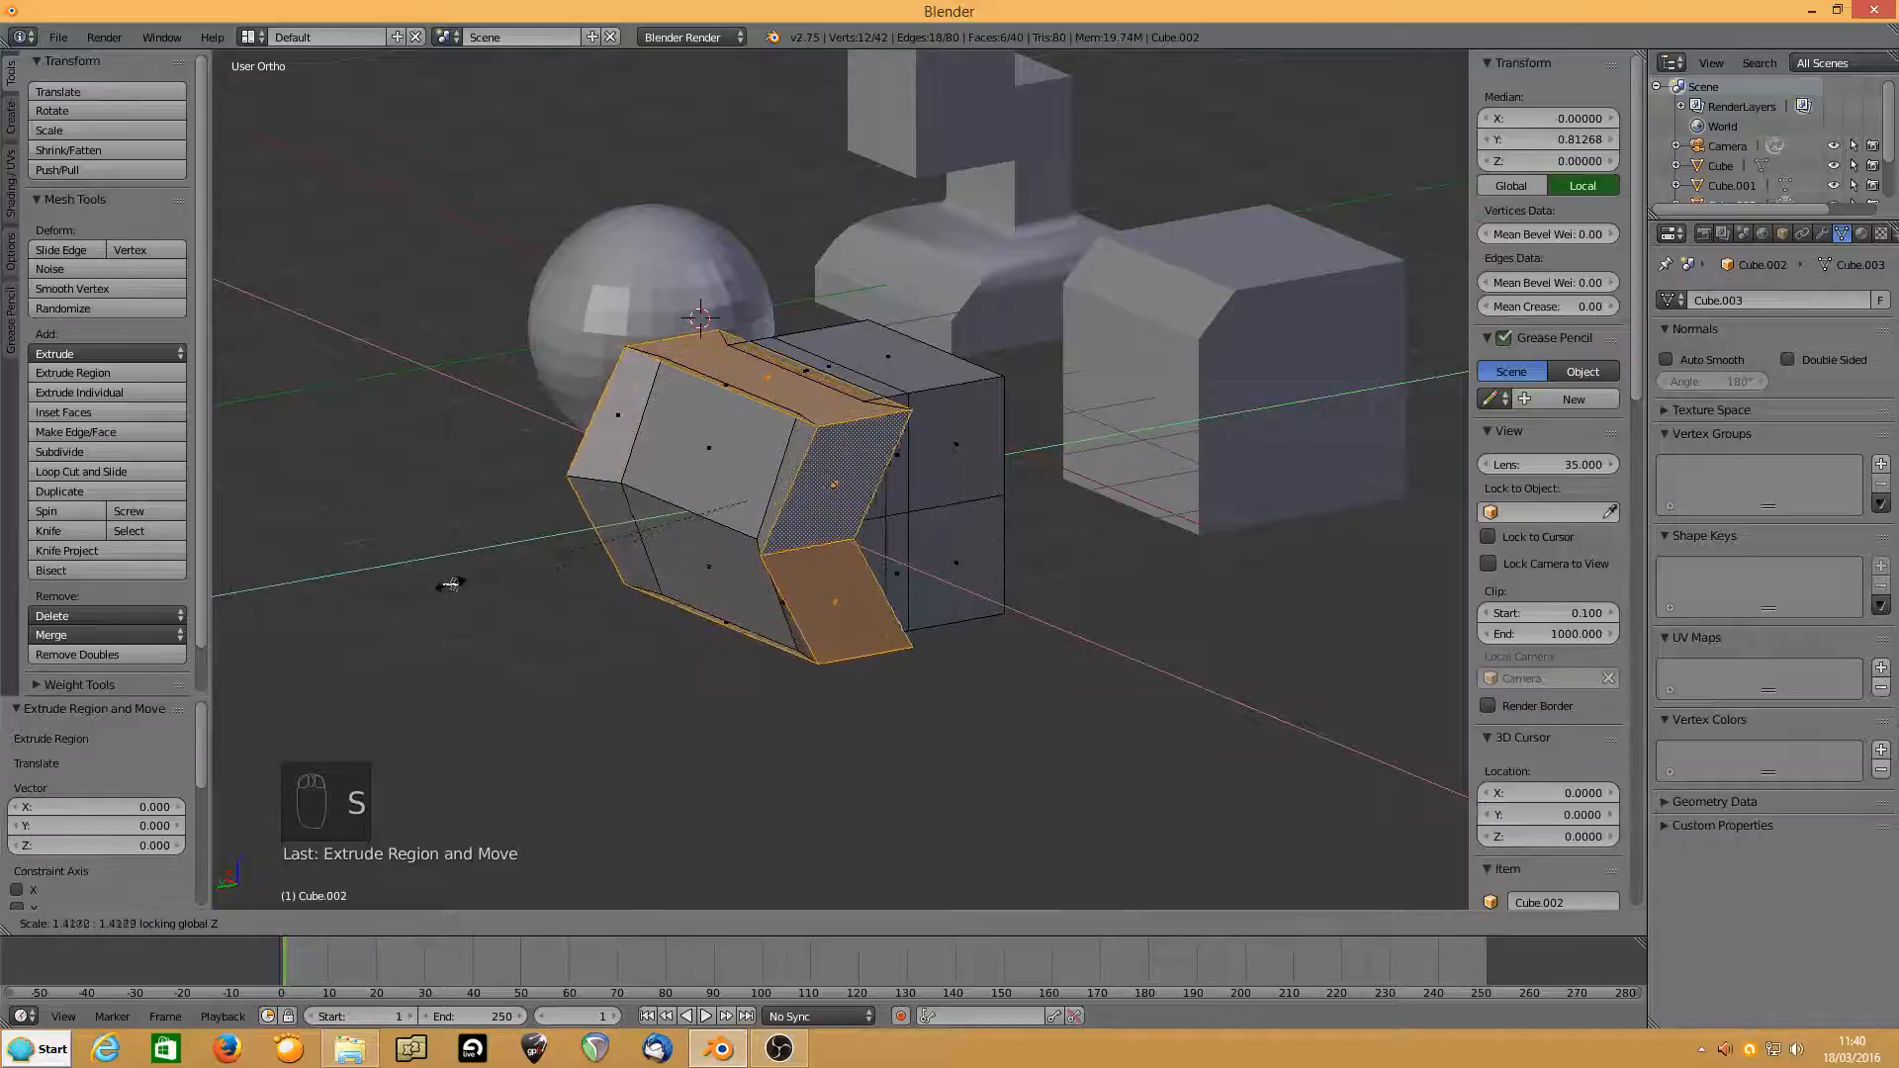
key(Escape)
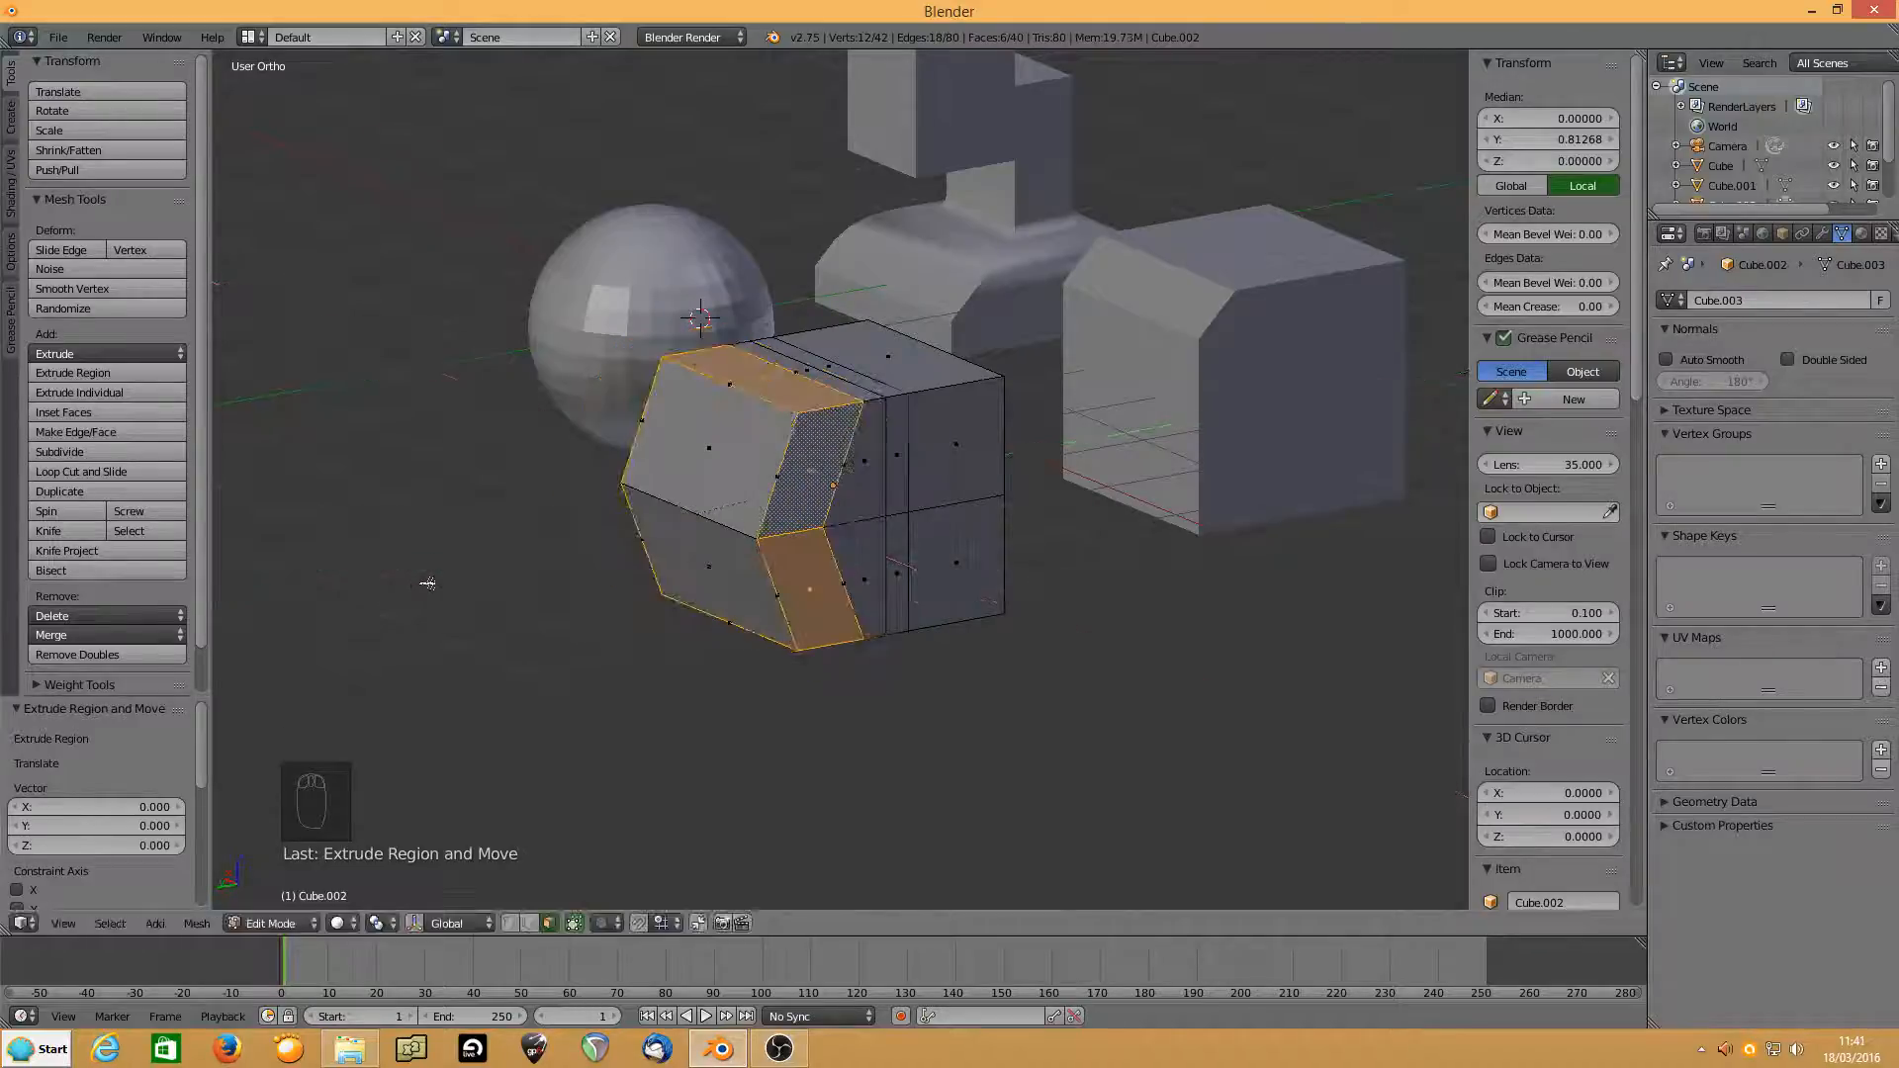
Scale the extruded face loop outward by about 1.263 in X and Z only, excluding Y.
key(s)
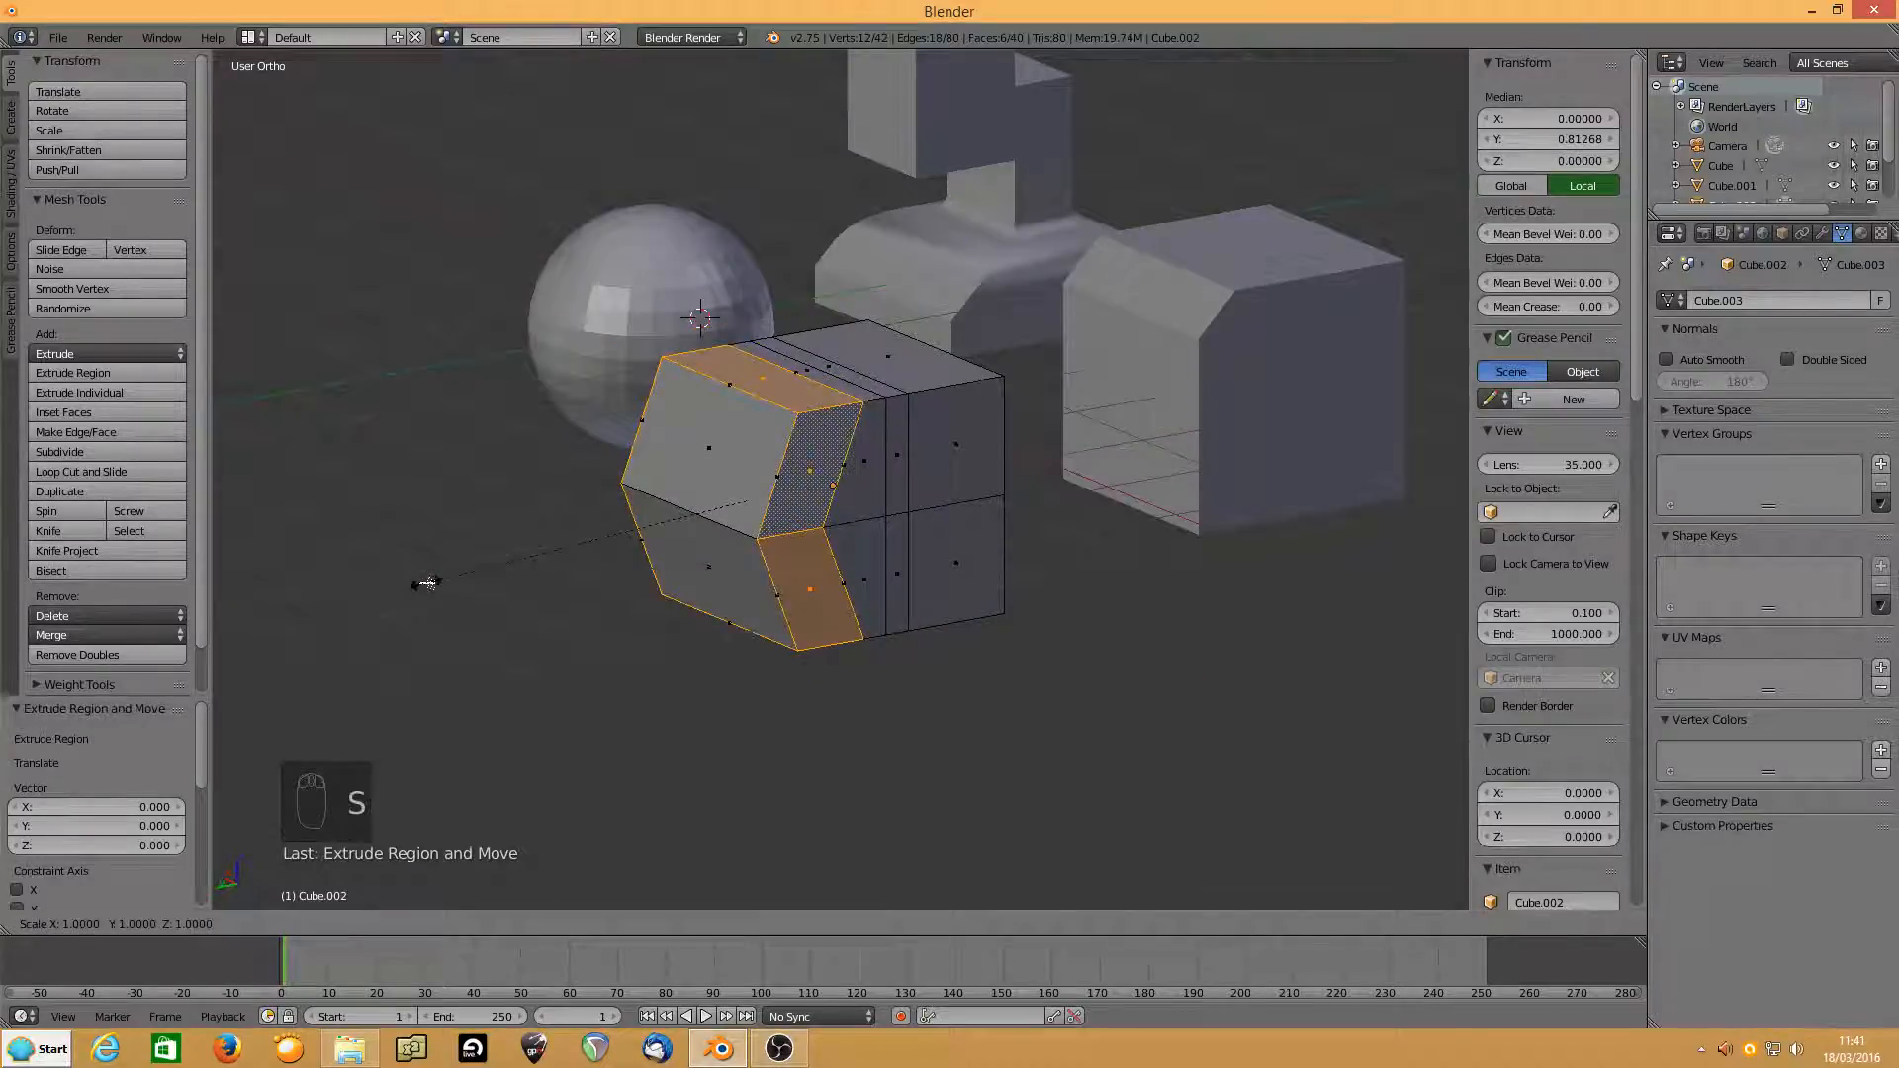
key(shift+y)
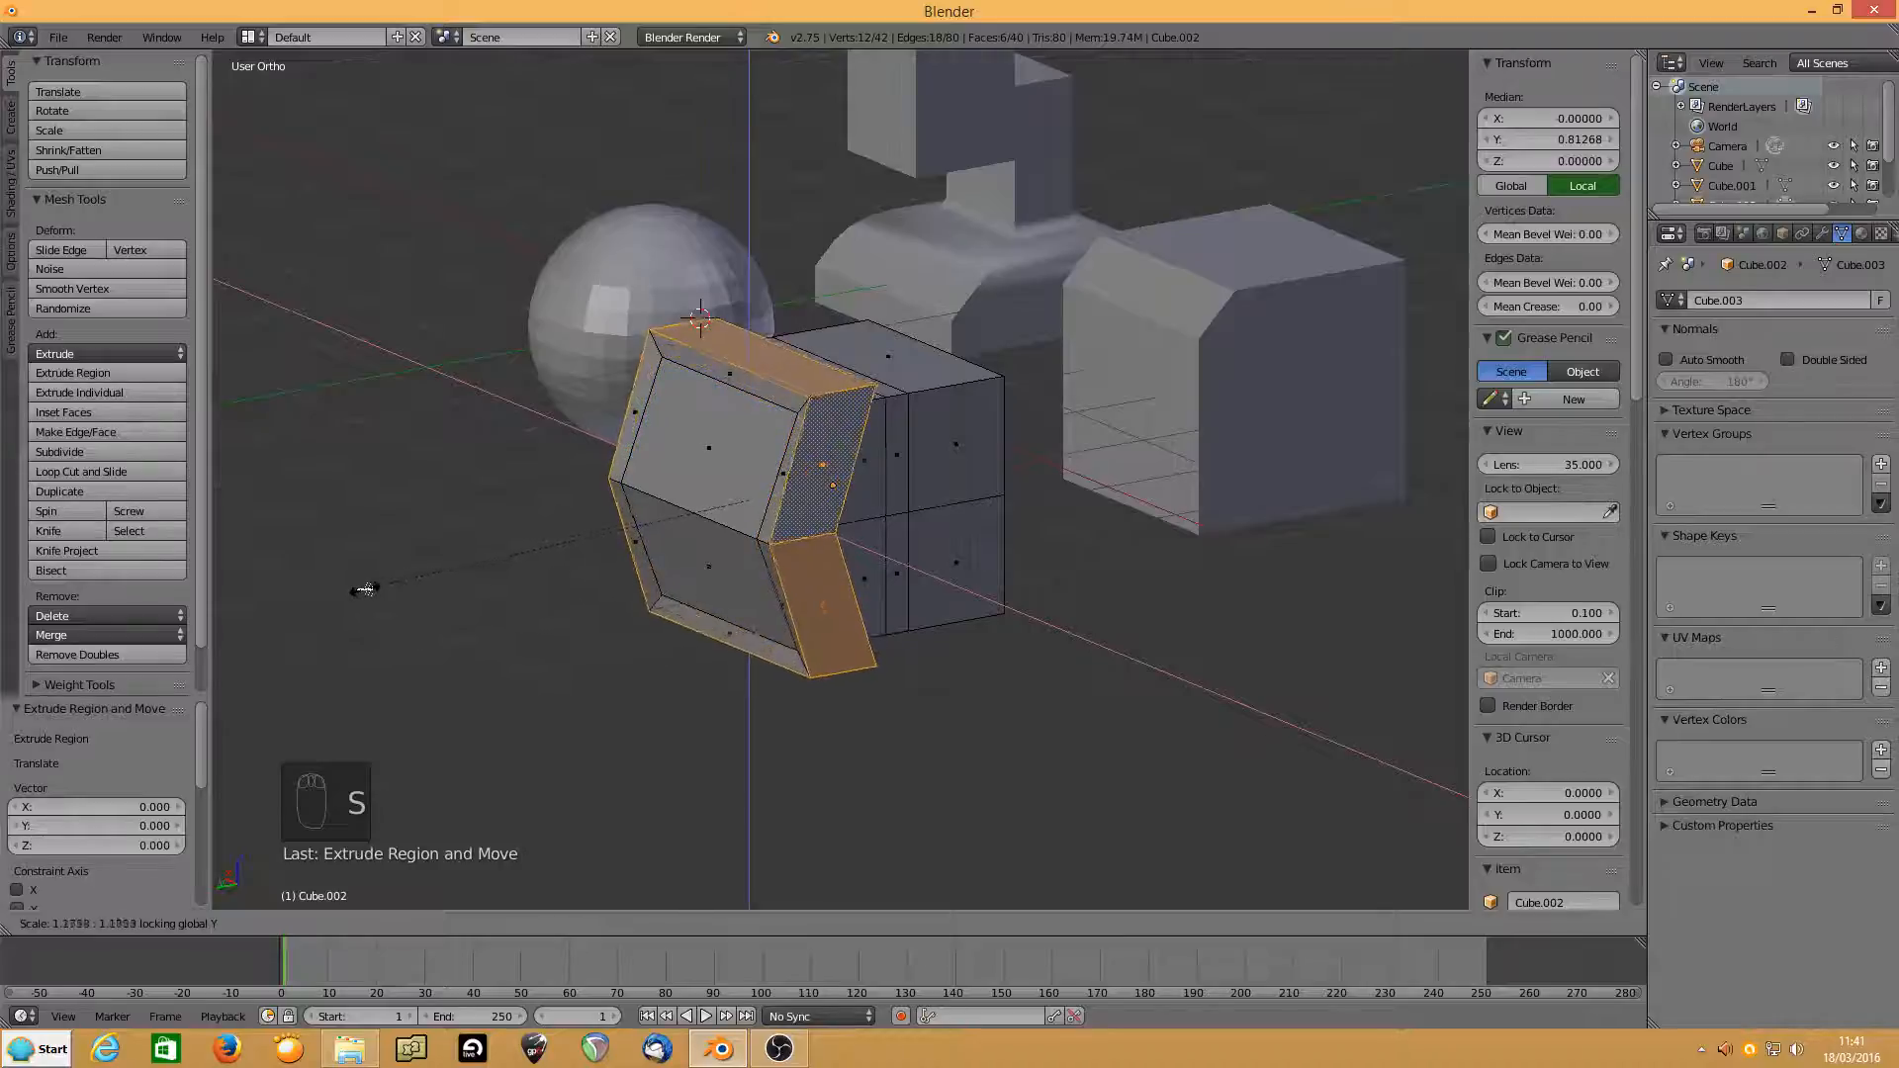
click(338, 591)
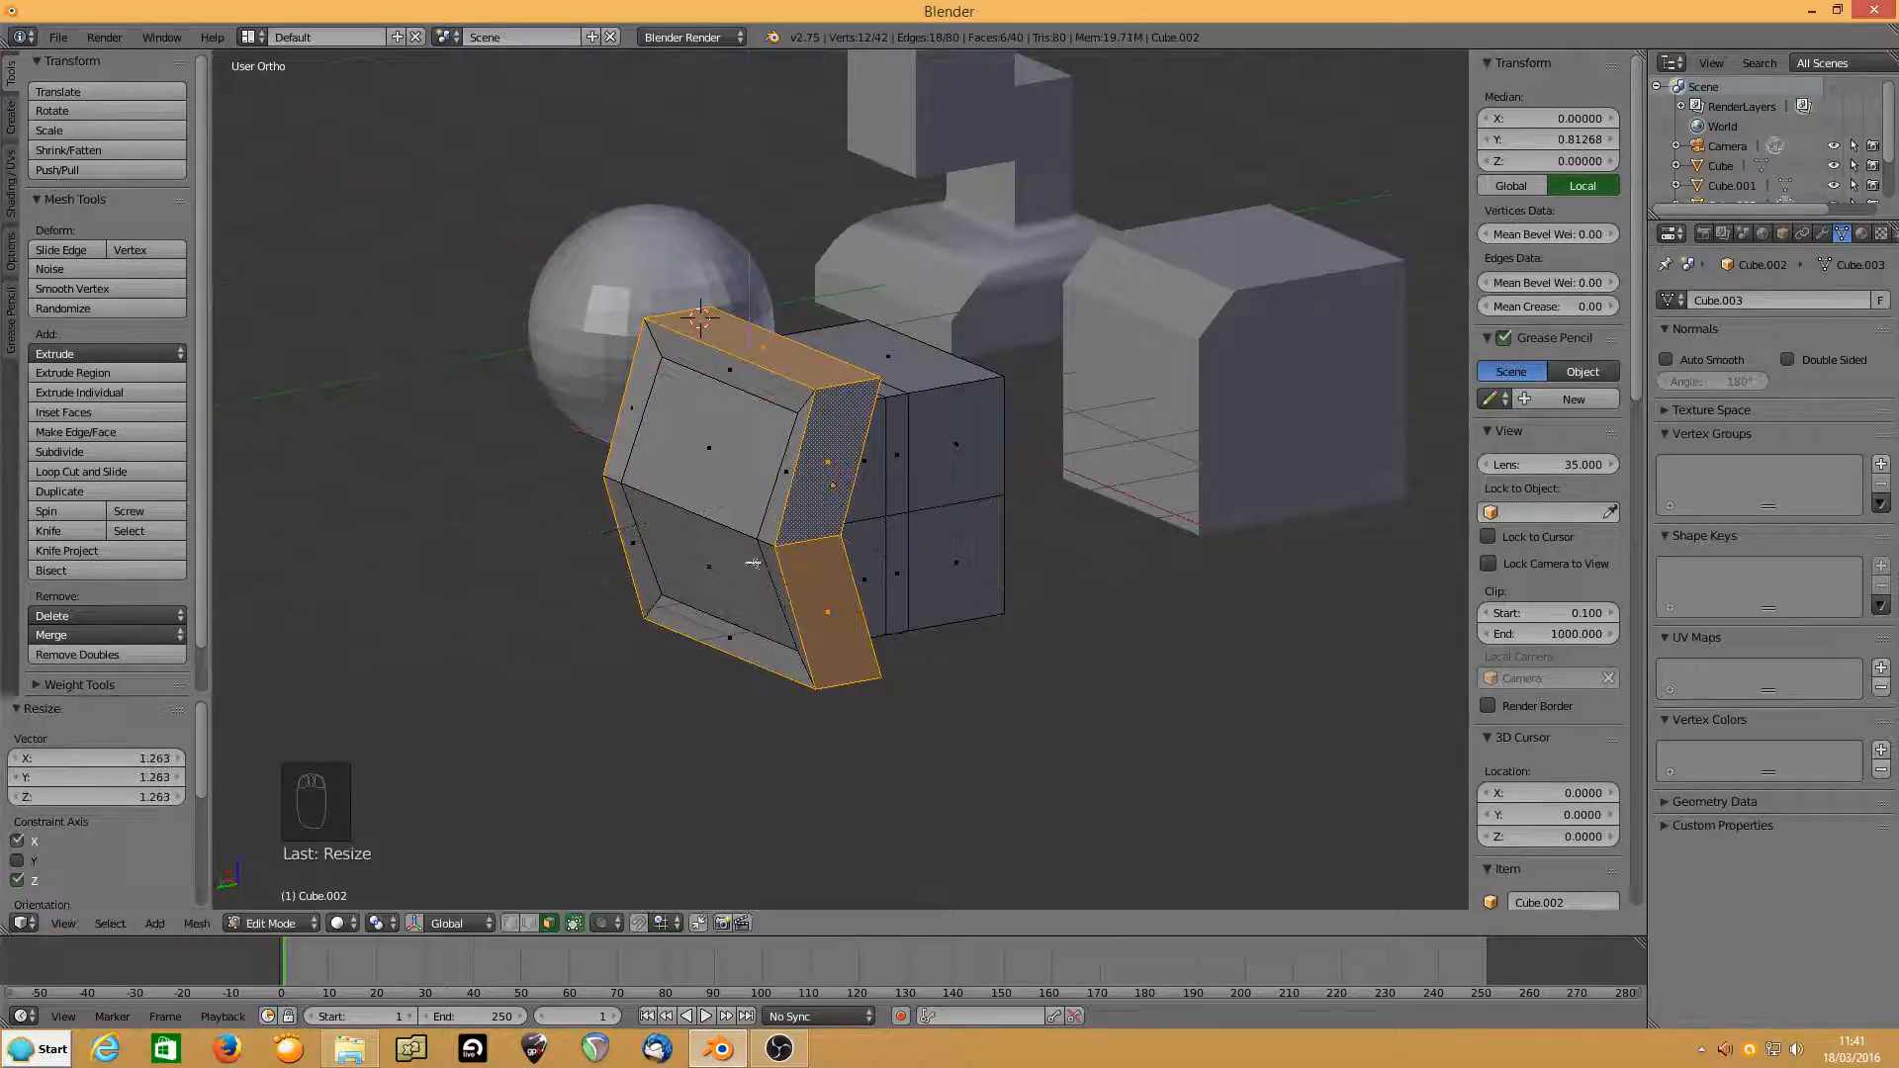
Add a centred loop cut around the raised collar and scale it up by about 1.134.
middle_drag(337, 592, 1092, 583)
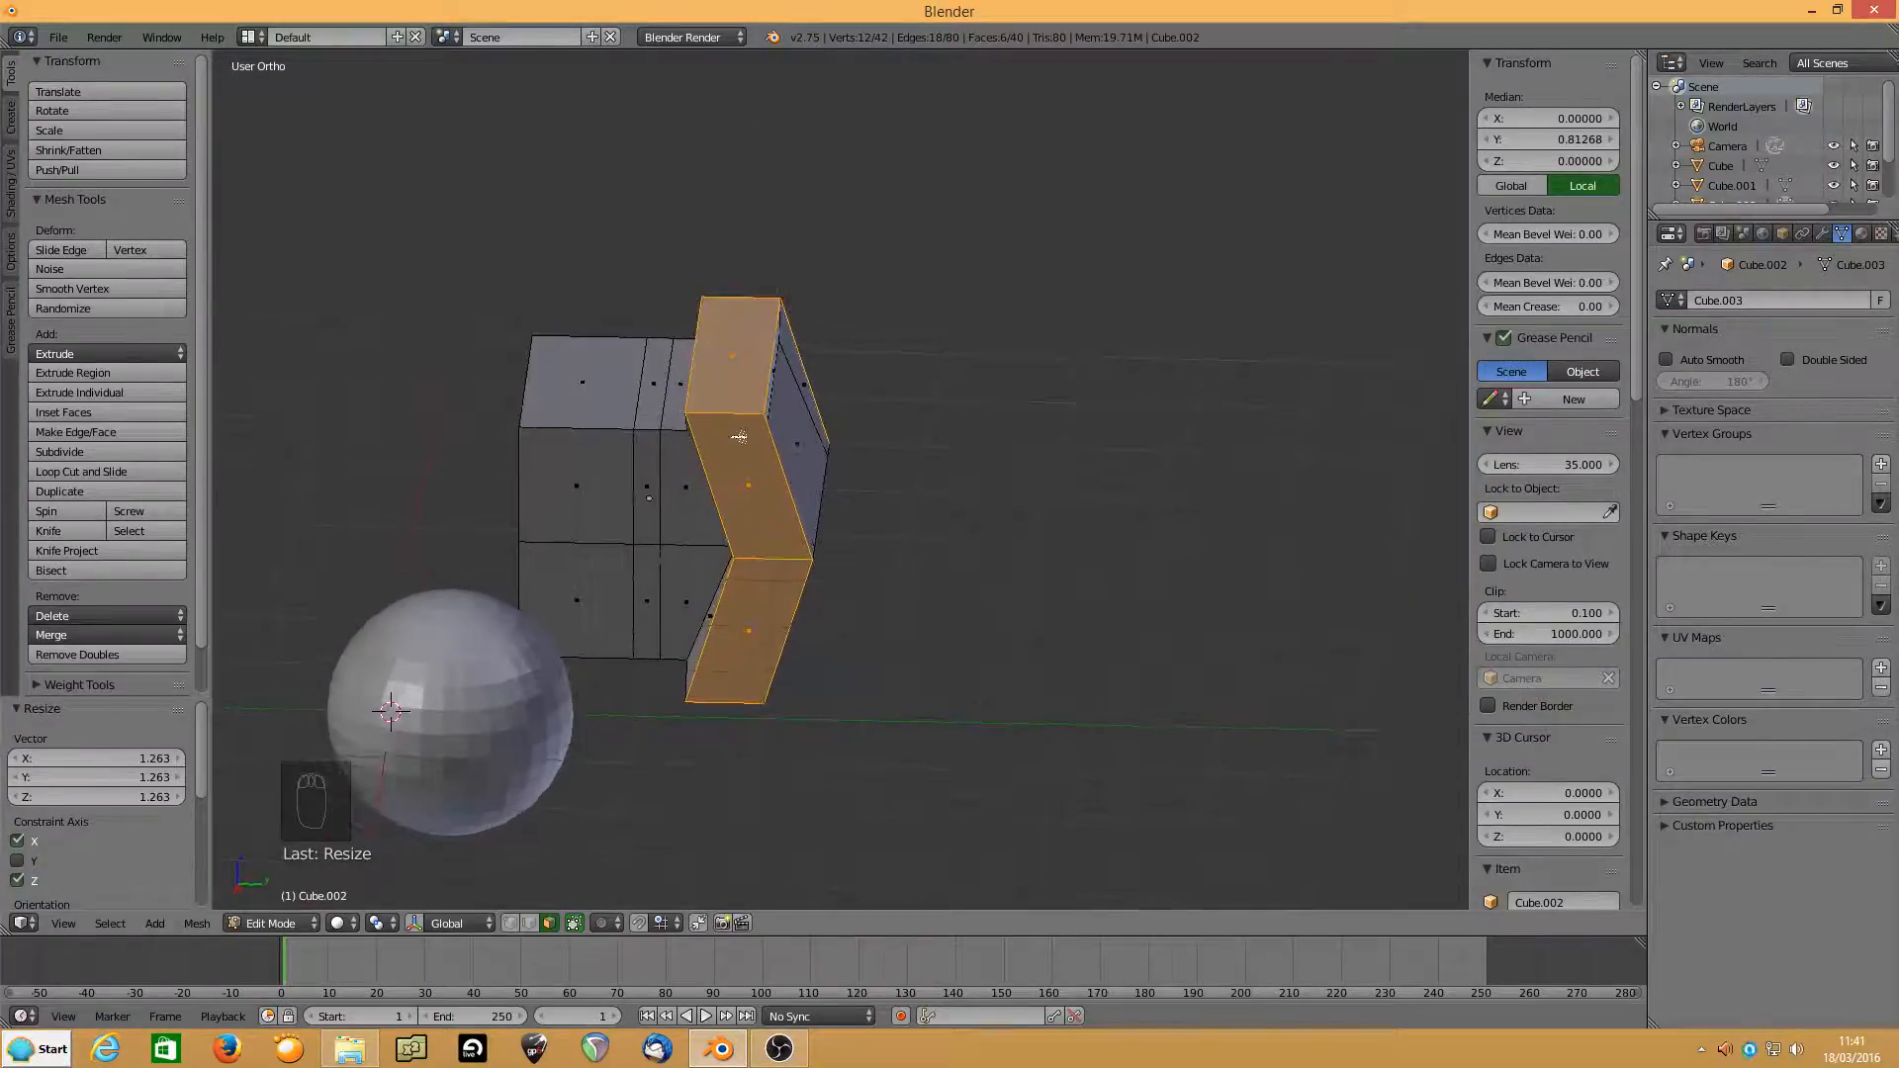
key(ctrl+r)
click(739, 436)
right_click(739, 436)
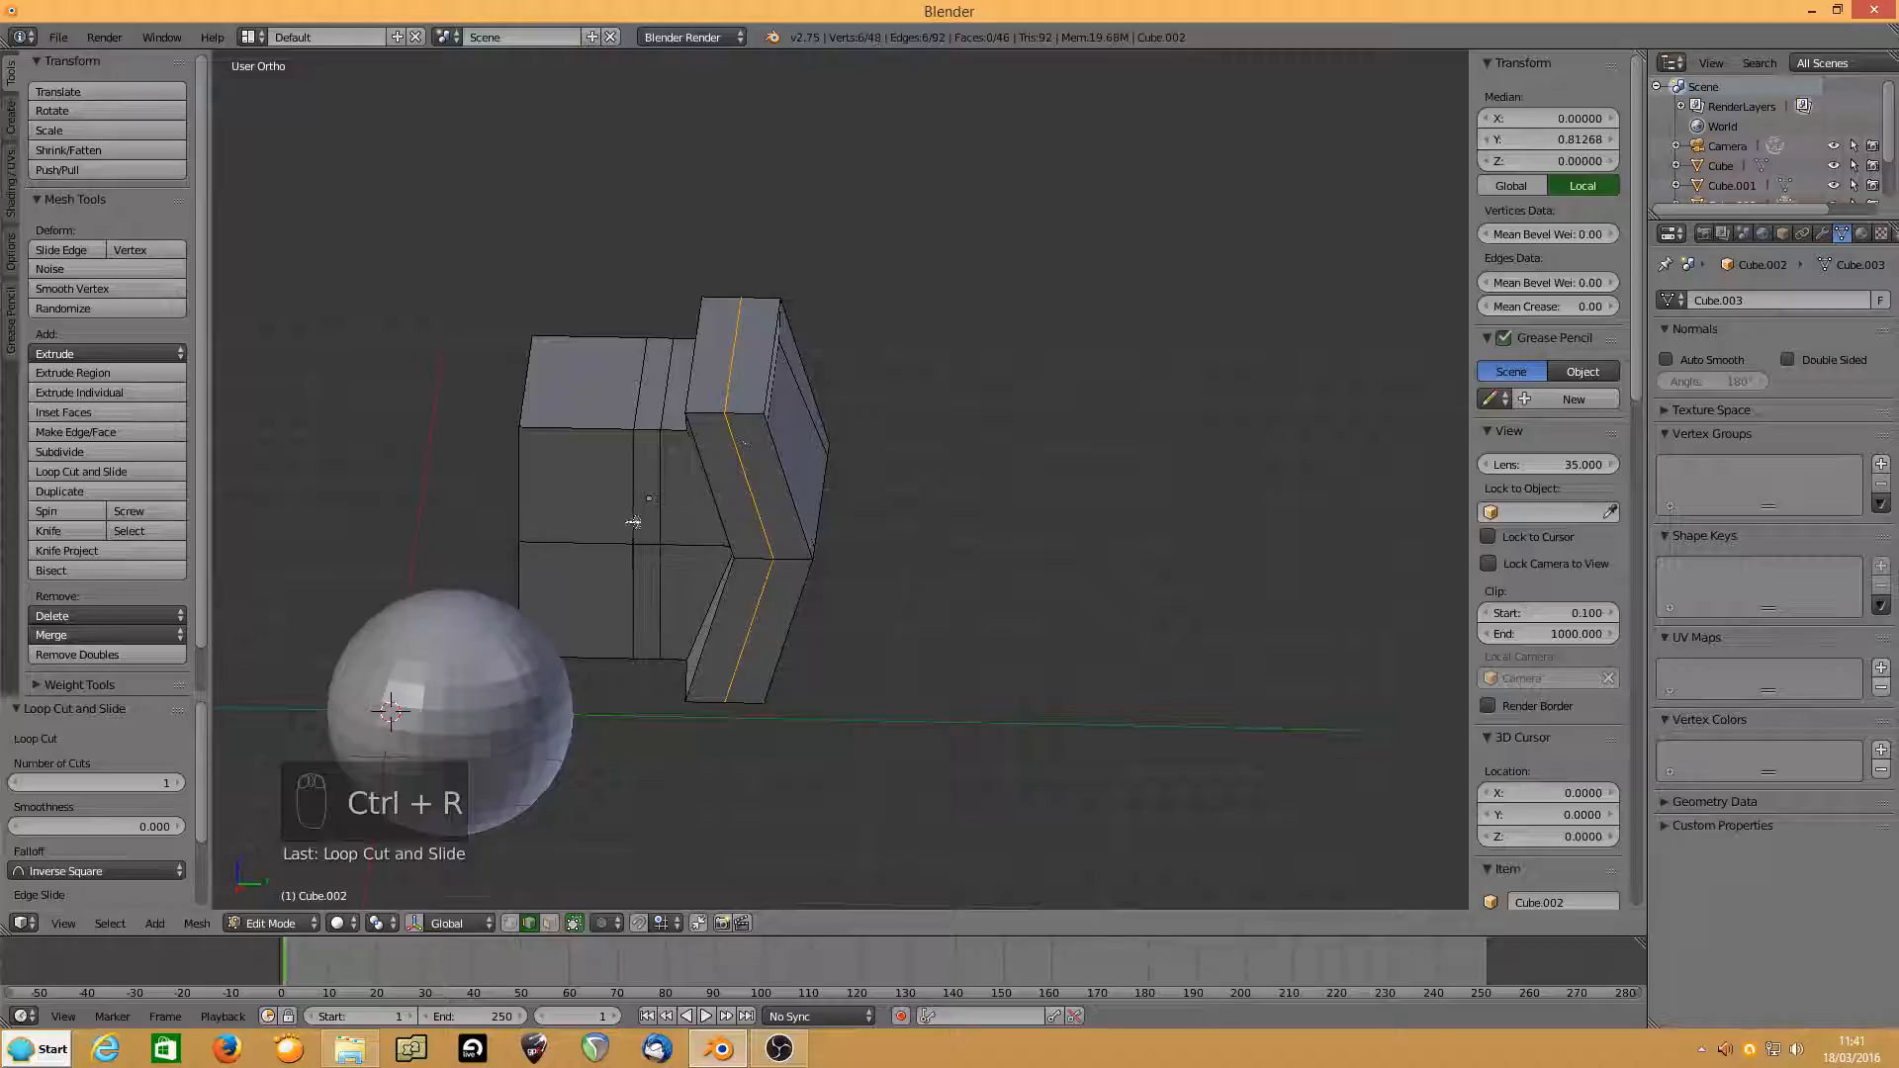
key(s)
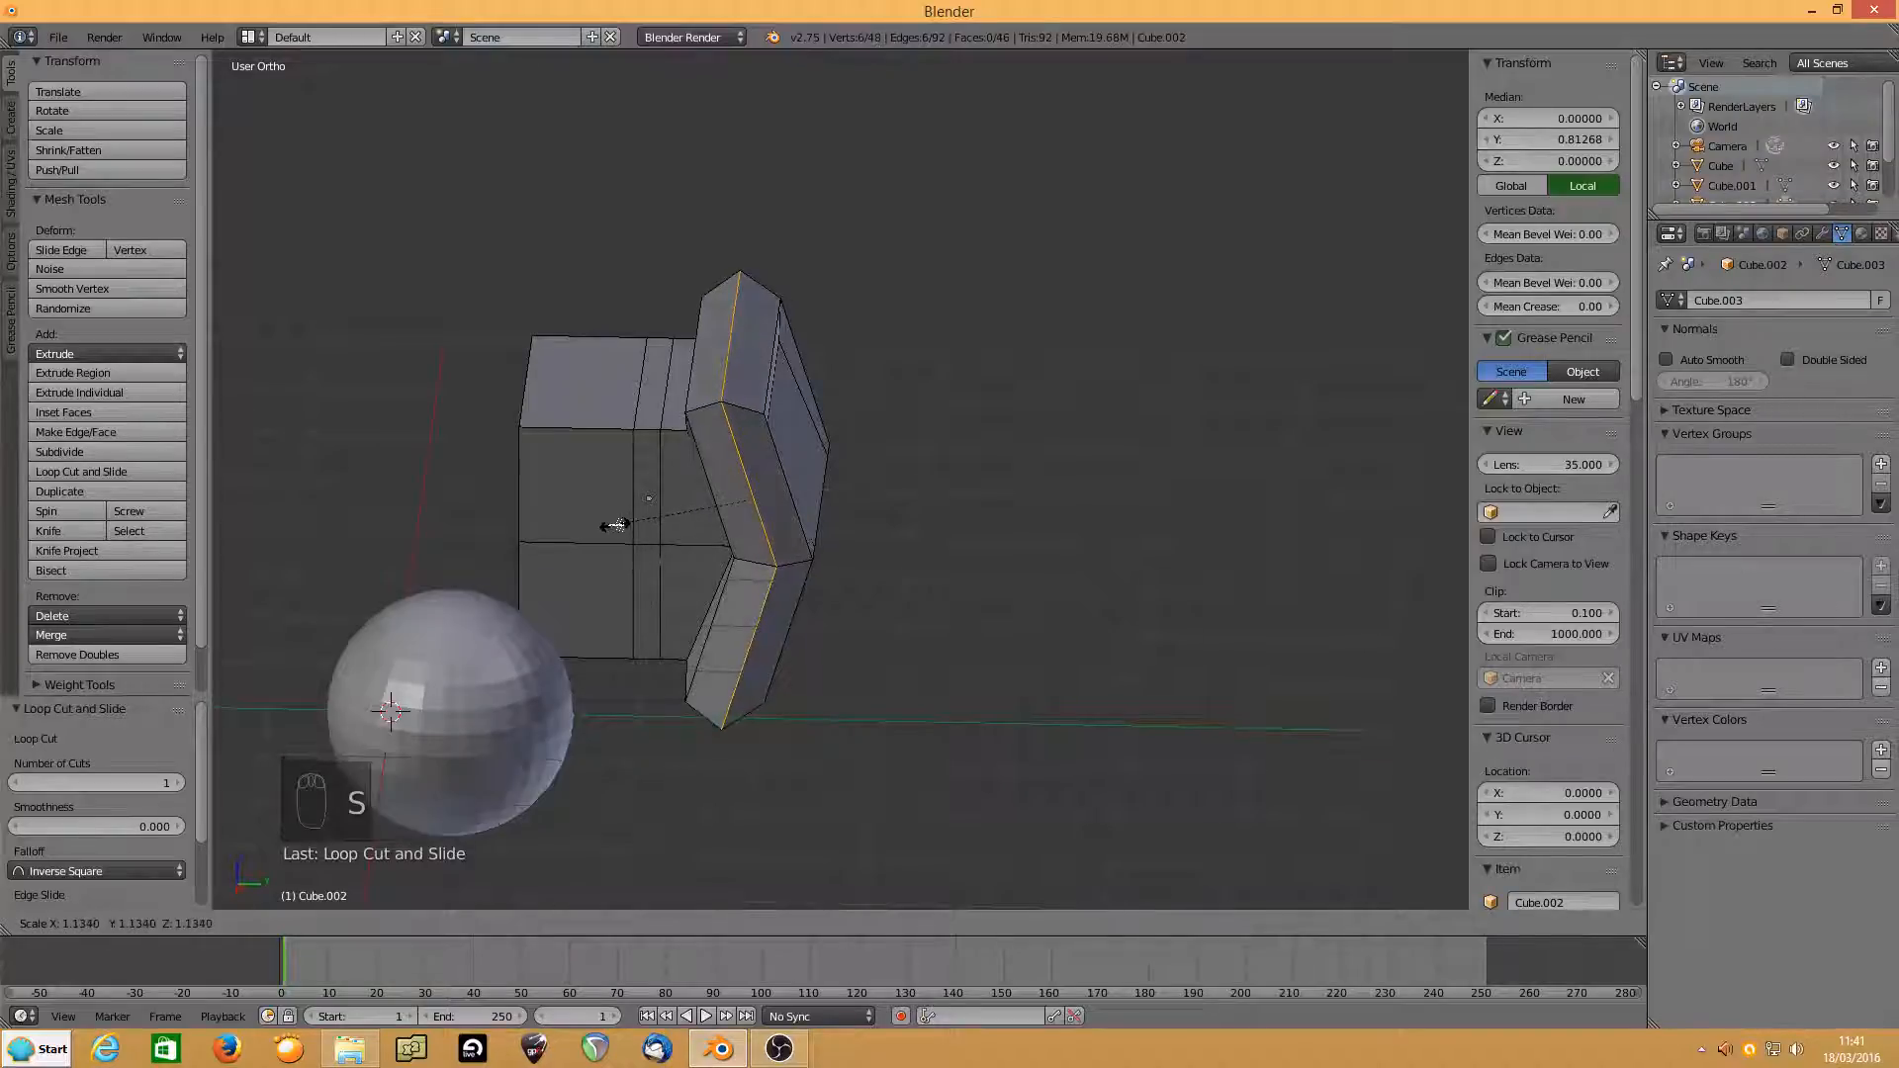
click(619, 525)
Bevel the edge loop along the collar's front rim by about 0.160 with 4 segments.
middle_drag(619, 525, 905, 426)
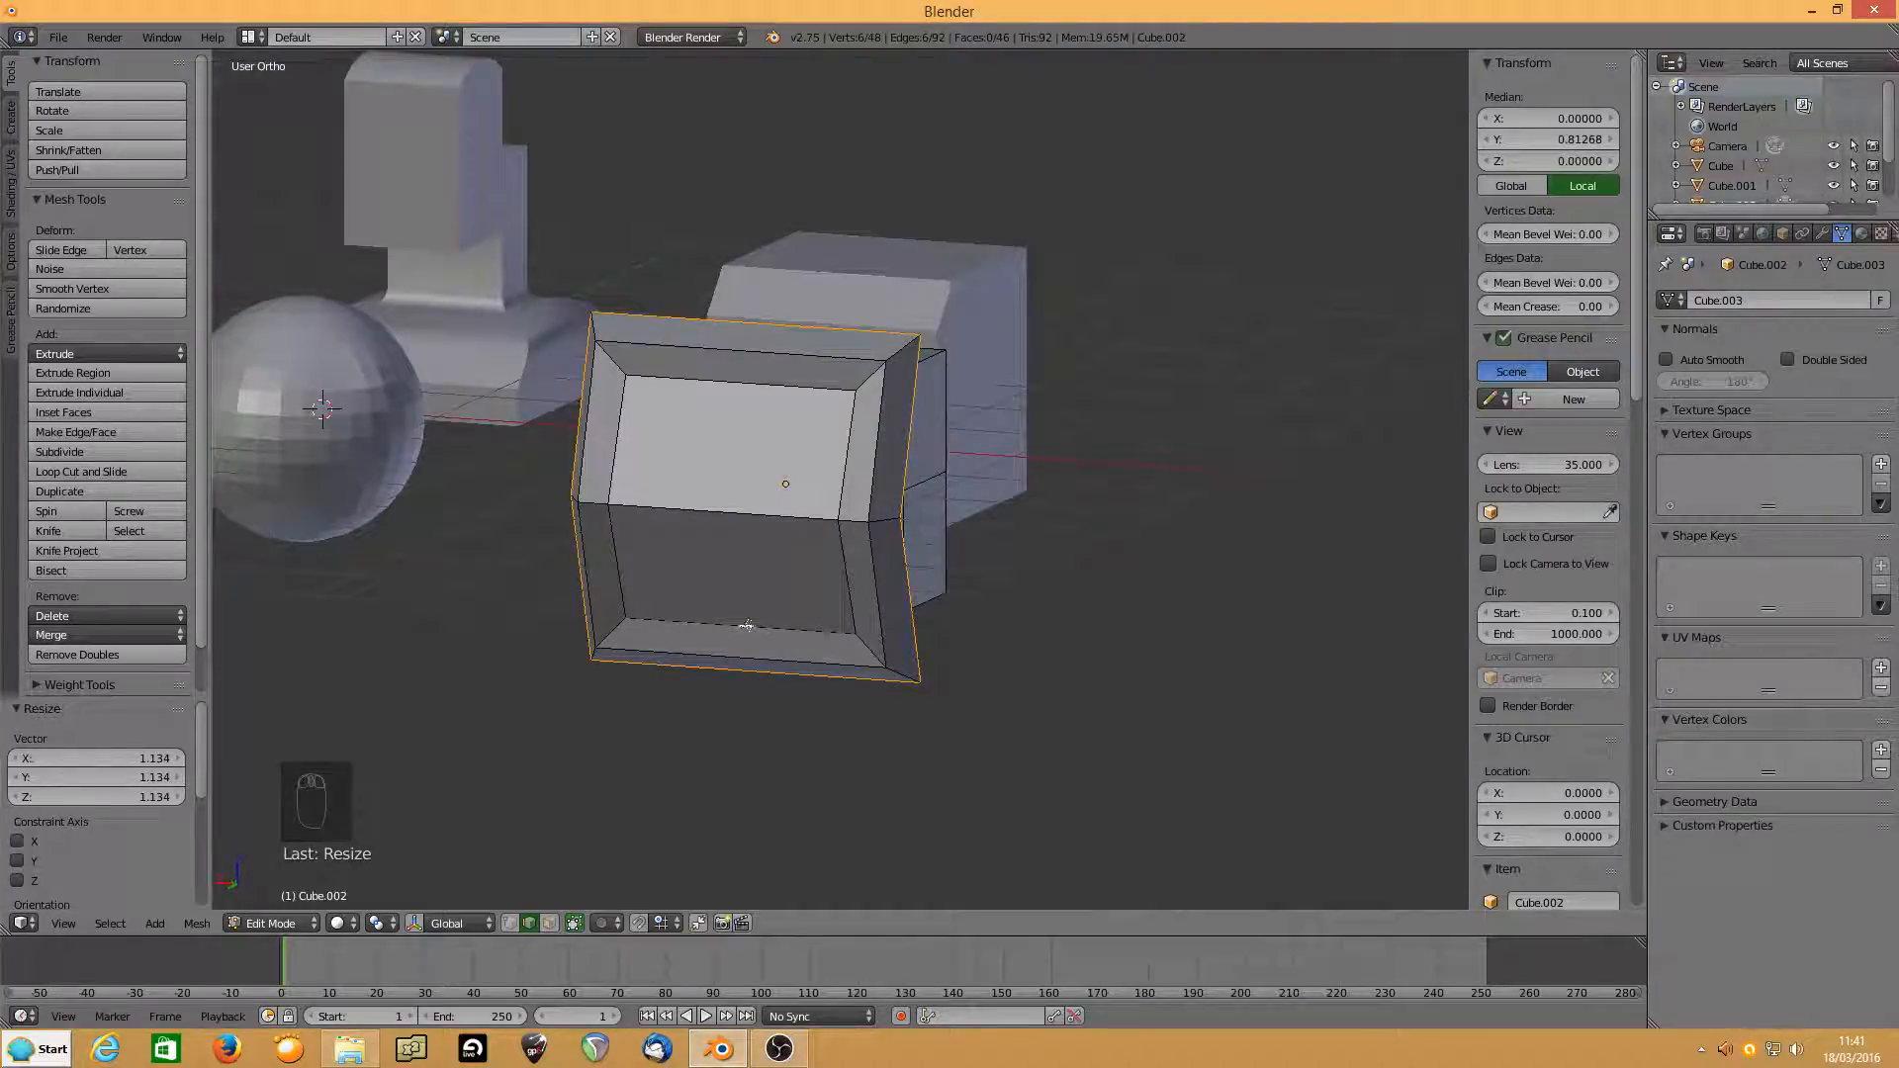
middle_drag(711, 551, 751, 547)
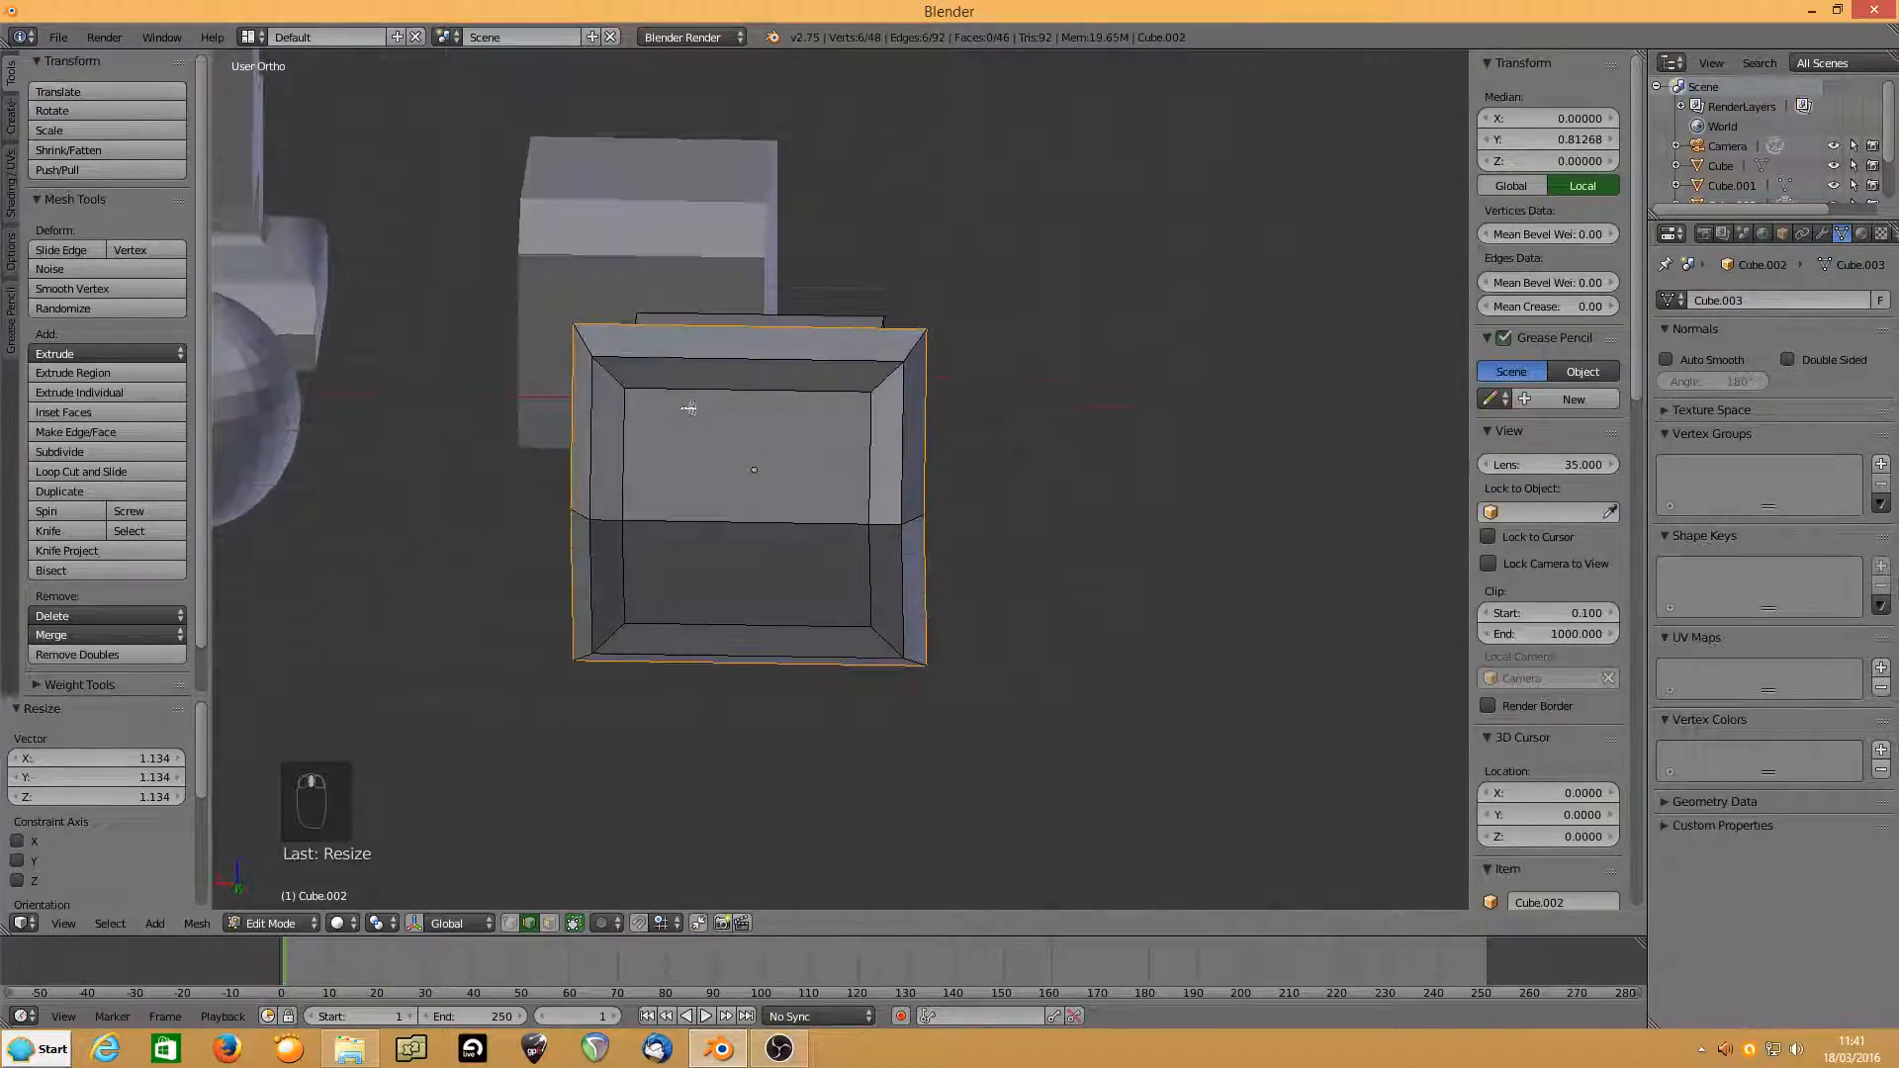
alt+right_click(681, 364)
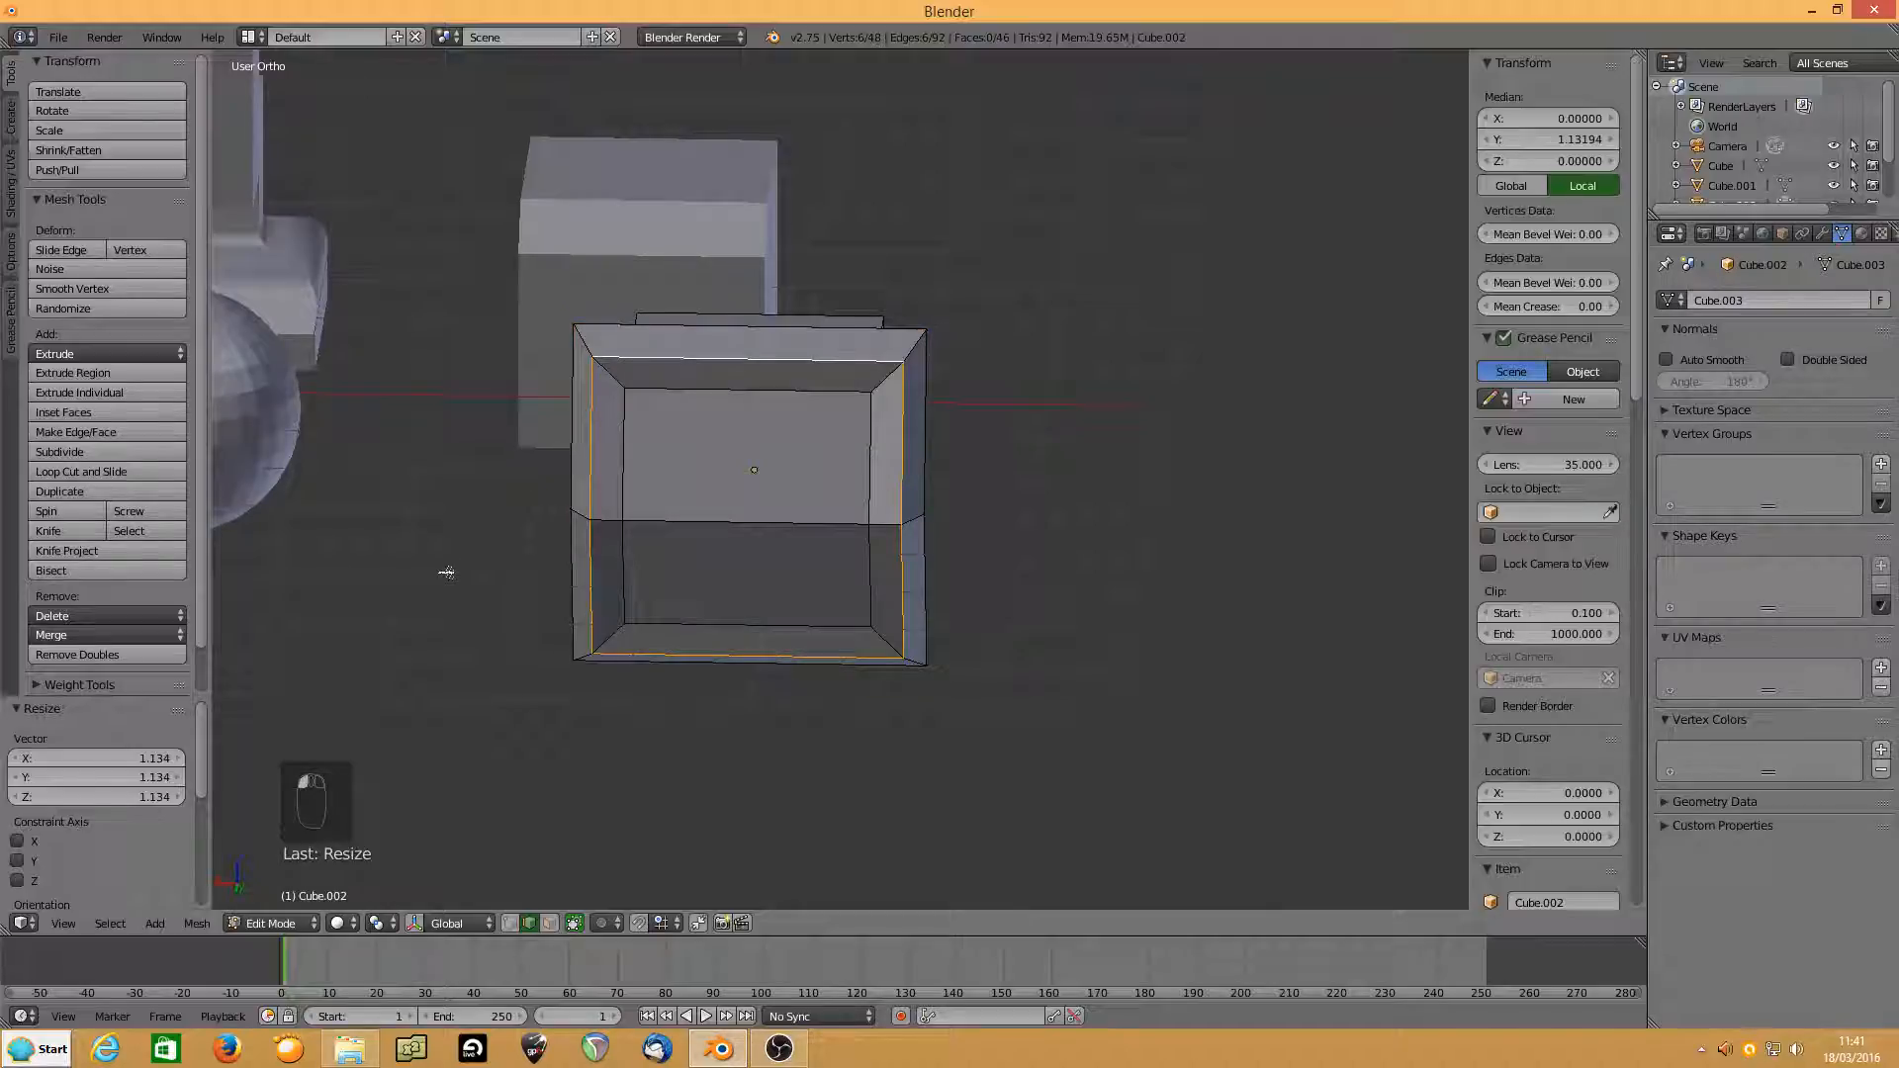
key(KP_Decimal)
scroll(466, 563, down, 3)
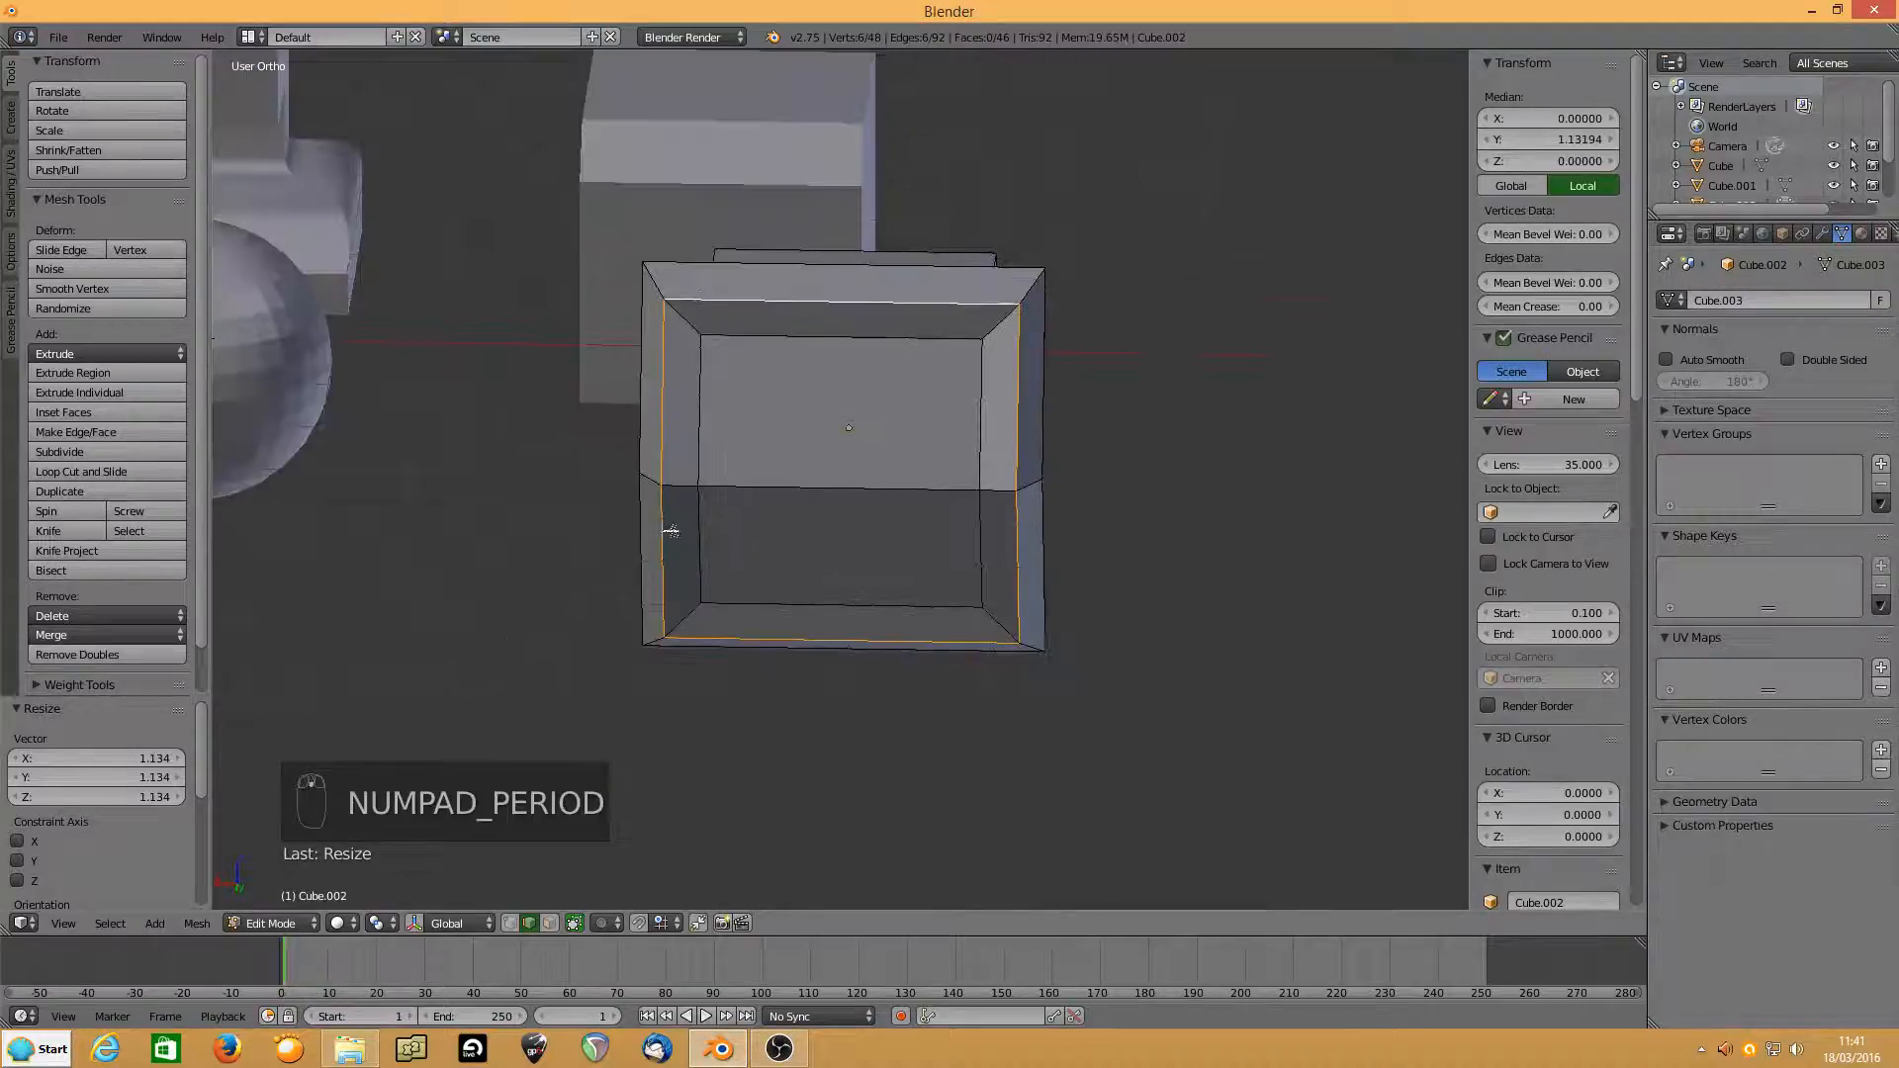
middle_drag(670, 525, 593, 525)
key(ctrl+b)
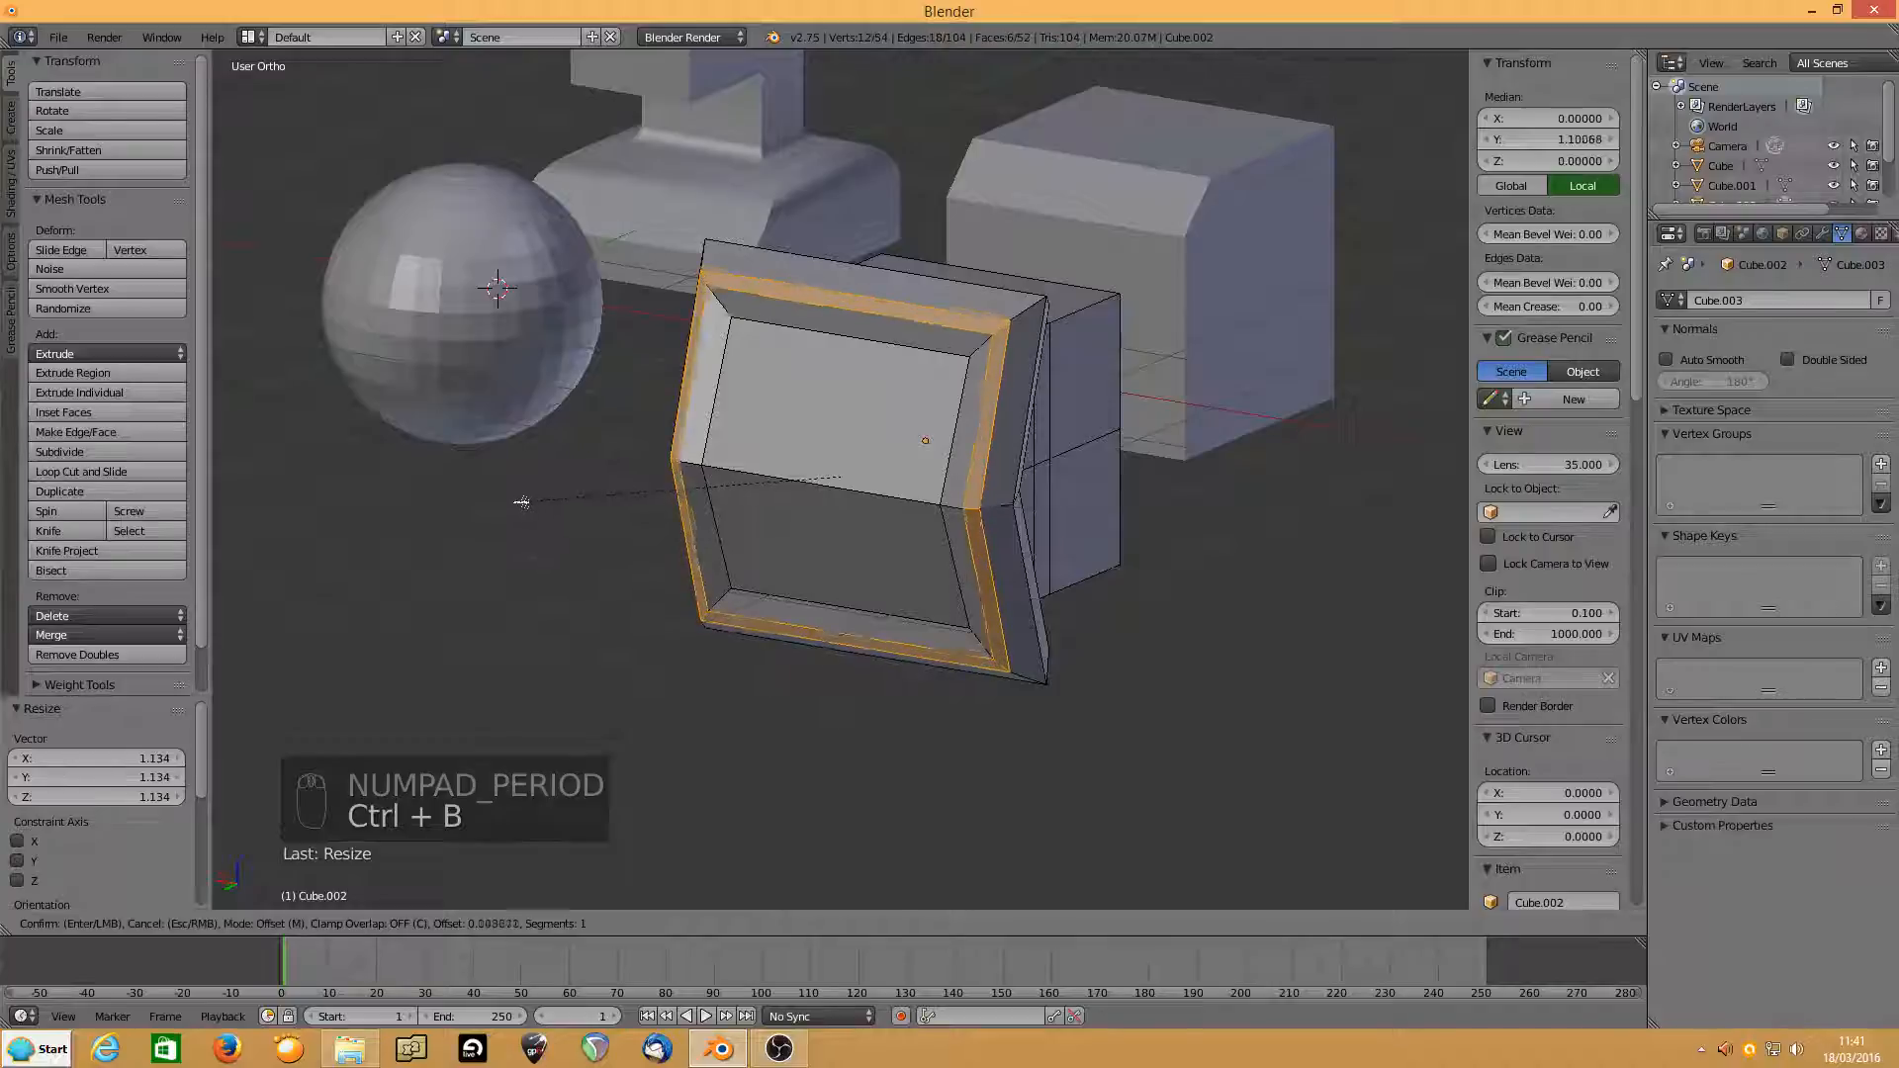
scroll(511, 502, up, 3)
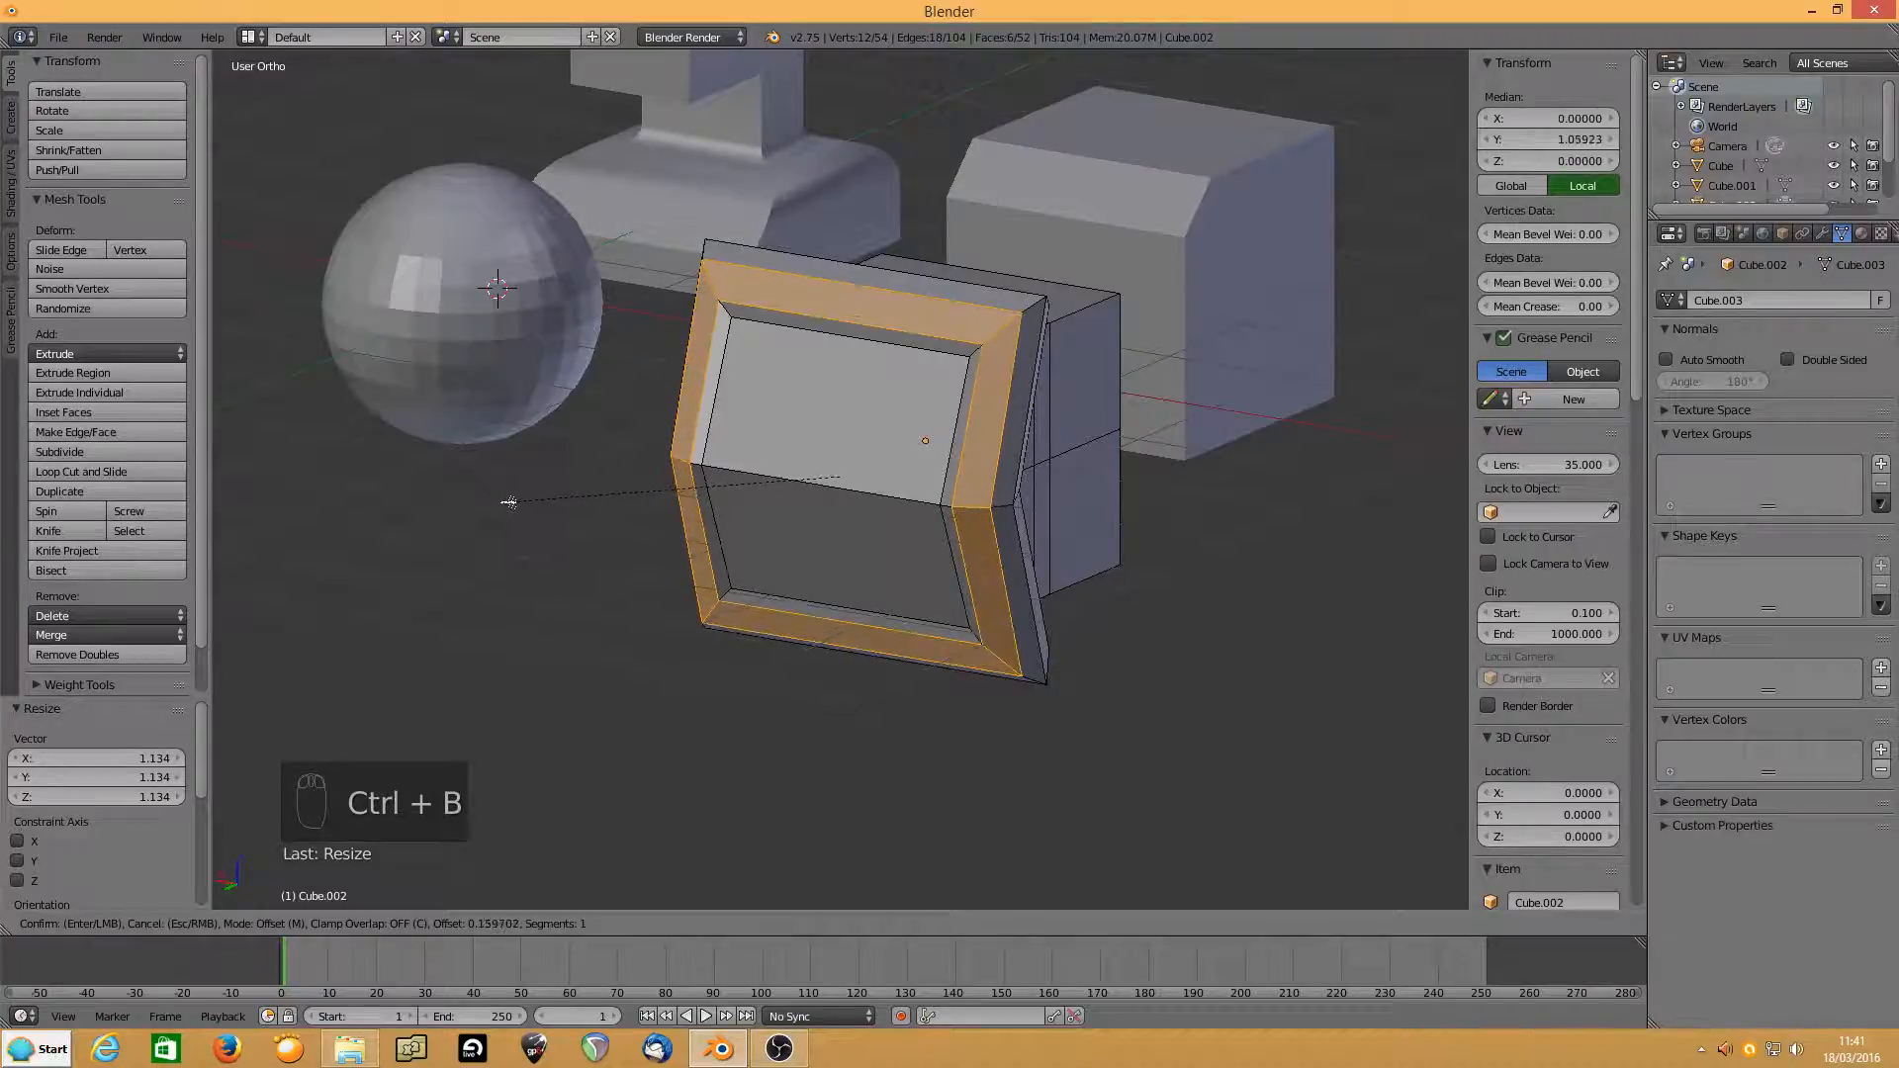
click(508, 502)
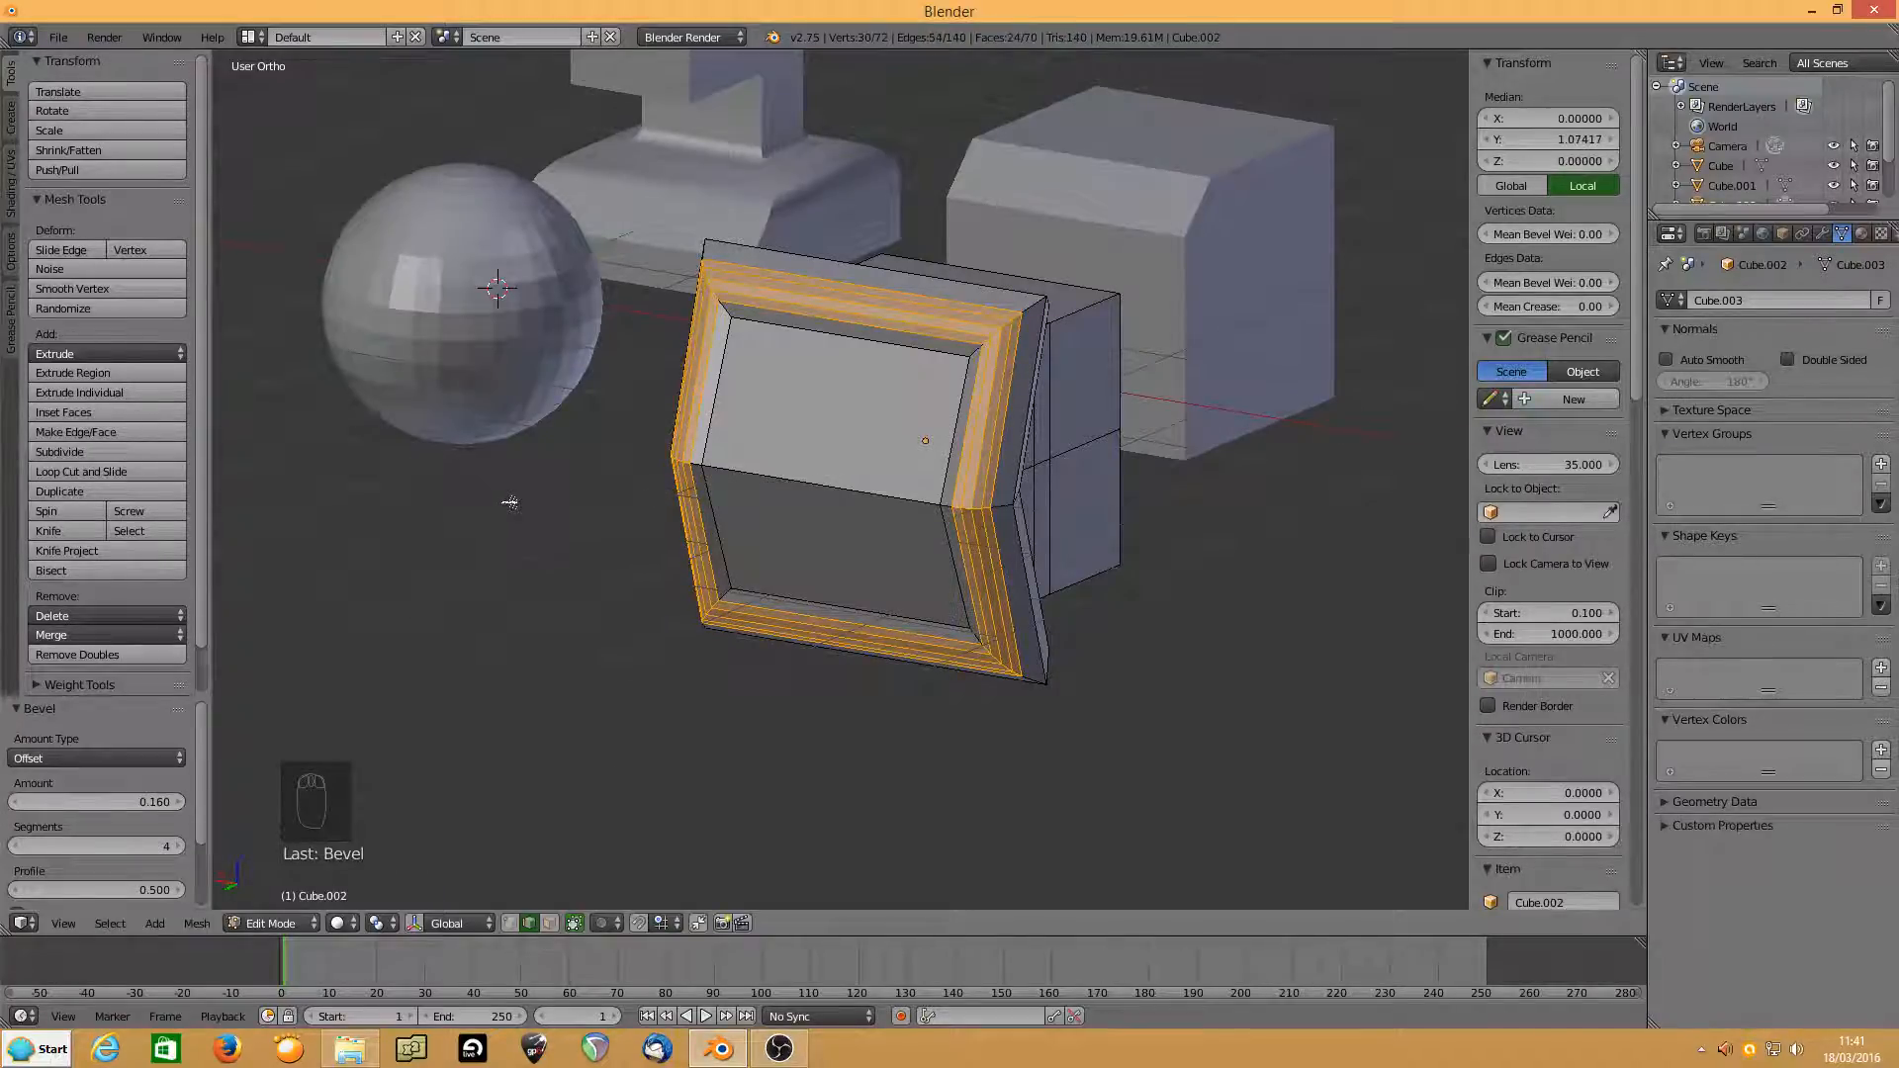
Deselect everything, leave Edit Mode and inspect the beveled collar and the back of the block.
middle_drag(509, 502, 629, 561)
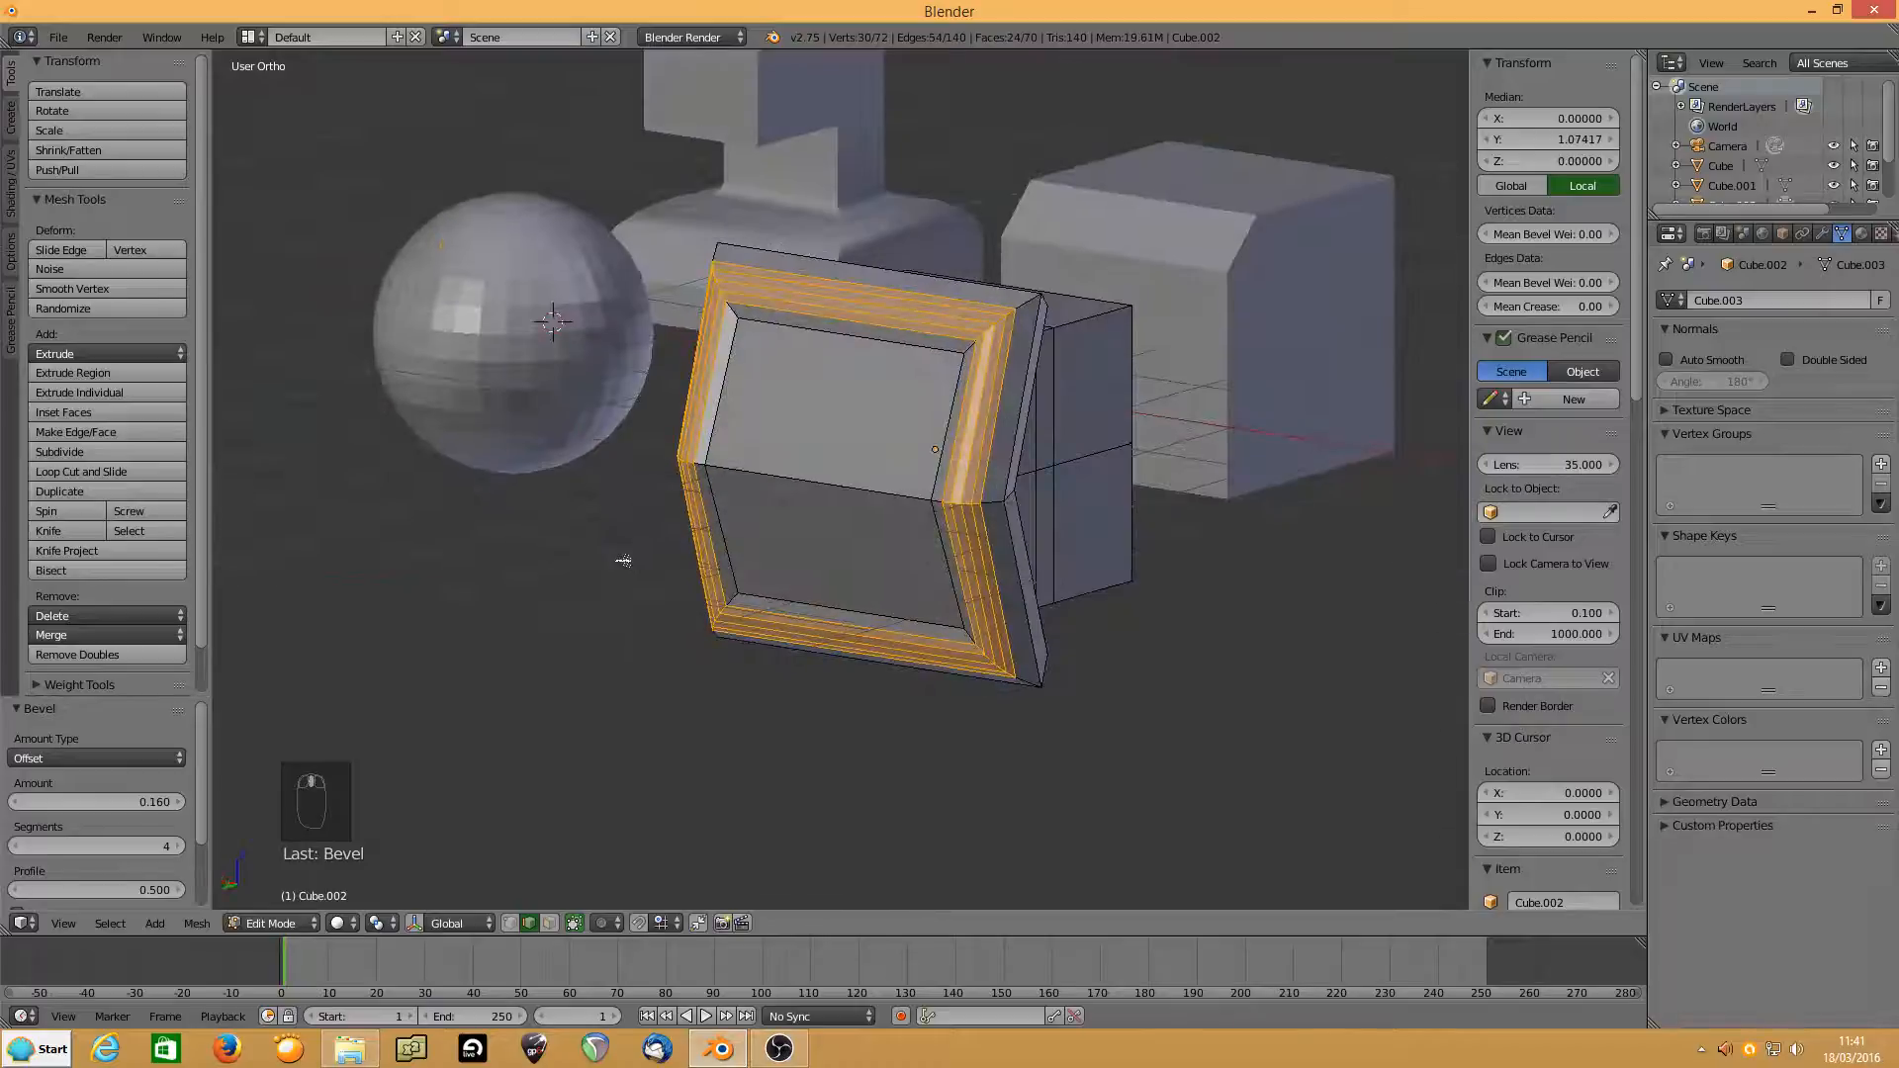
key(a)
key(Tab)
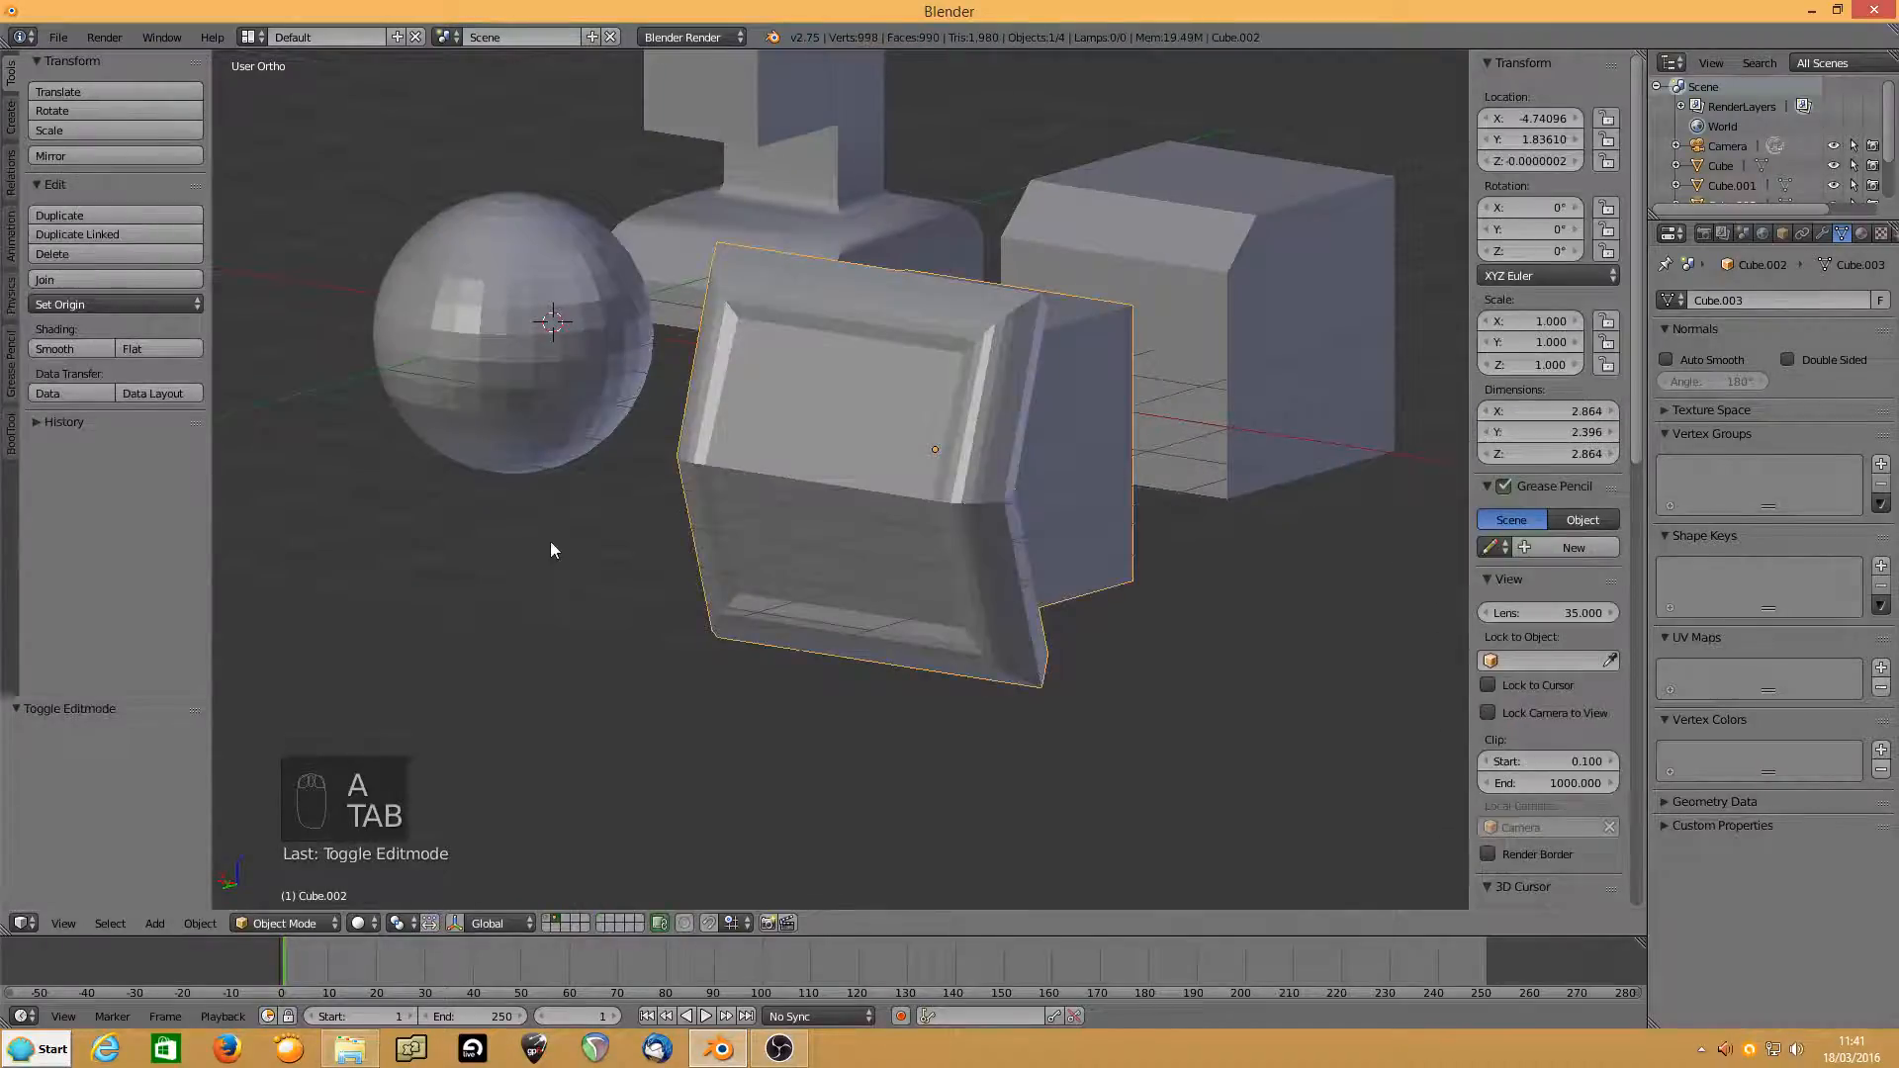
middle_drag(550, 542, 873, 508)
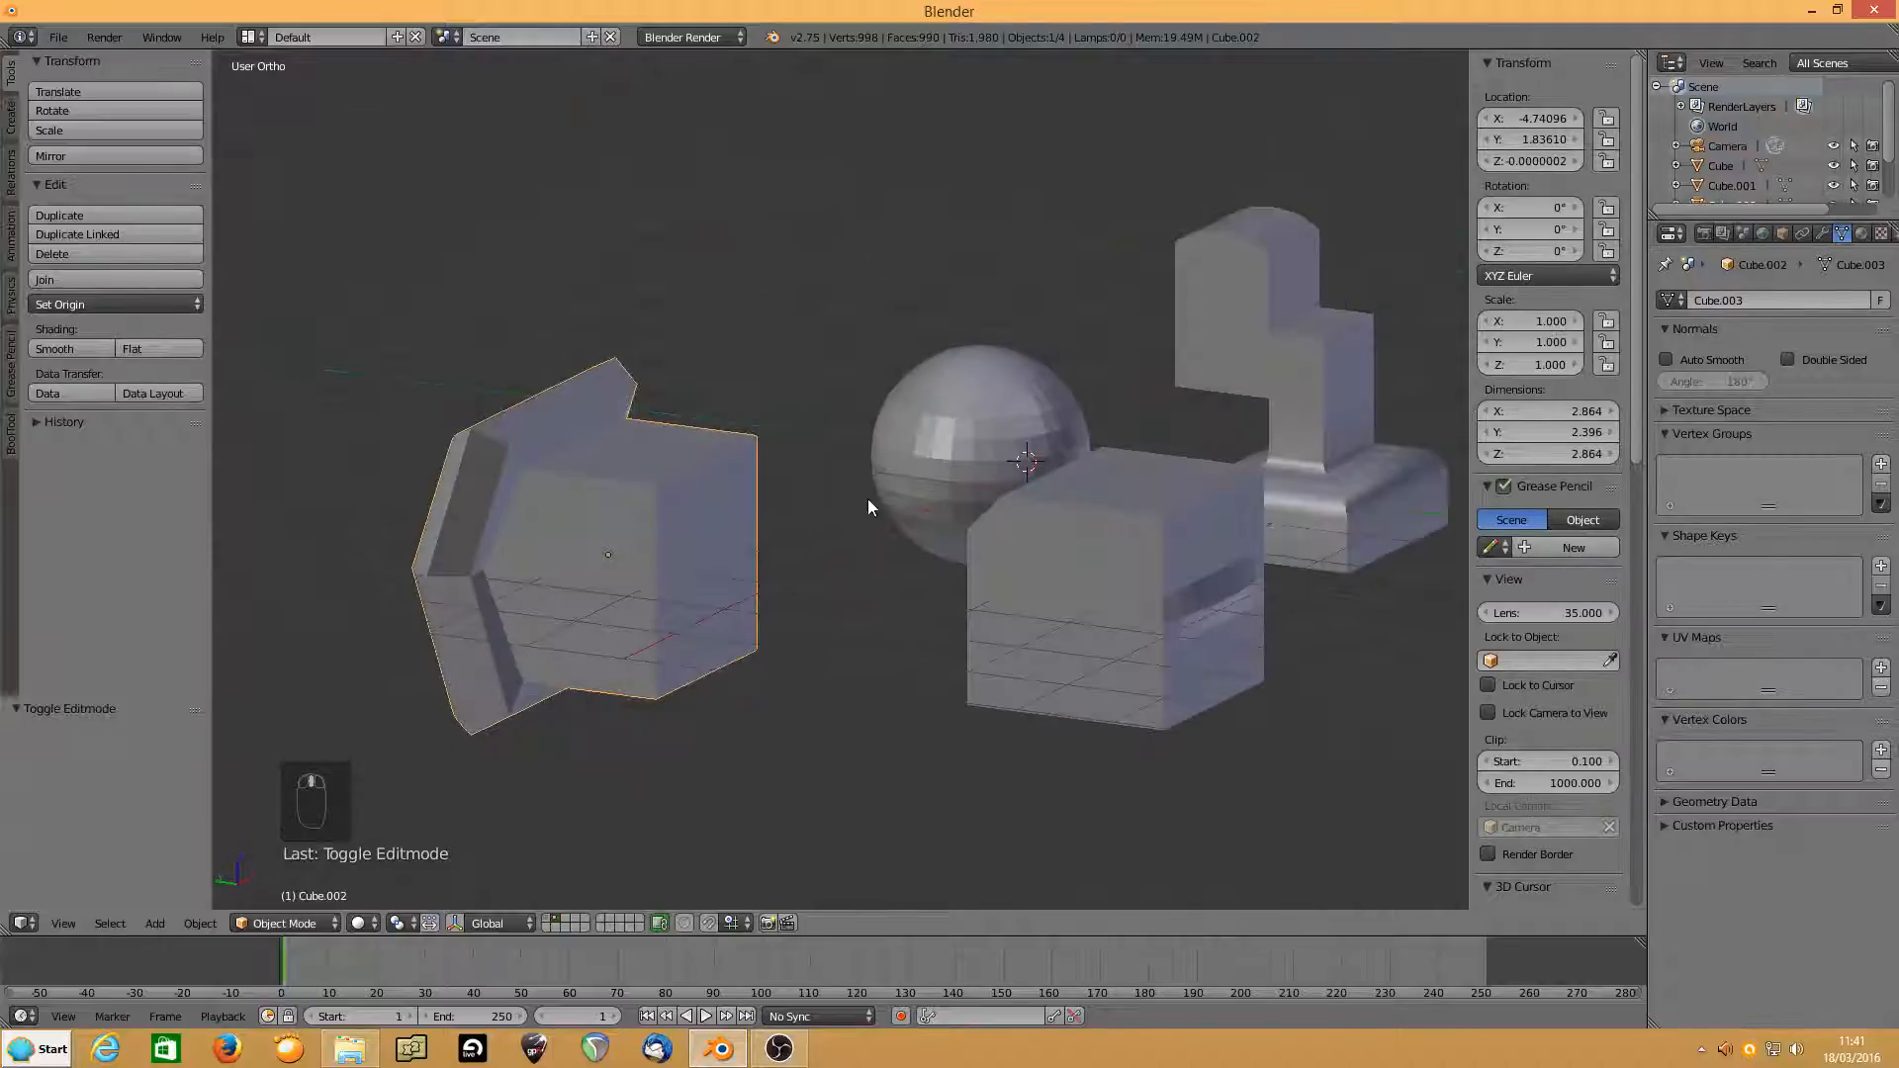
middle_drag(701, 561, 693, 566)
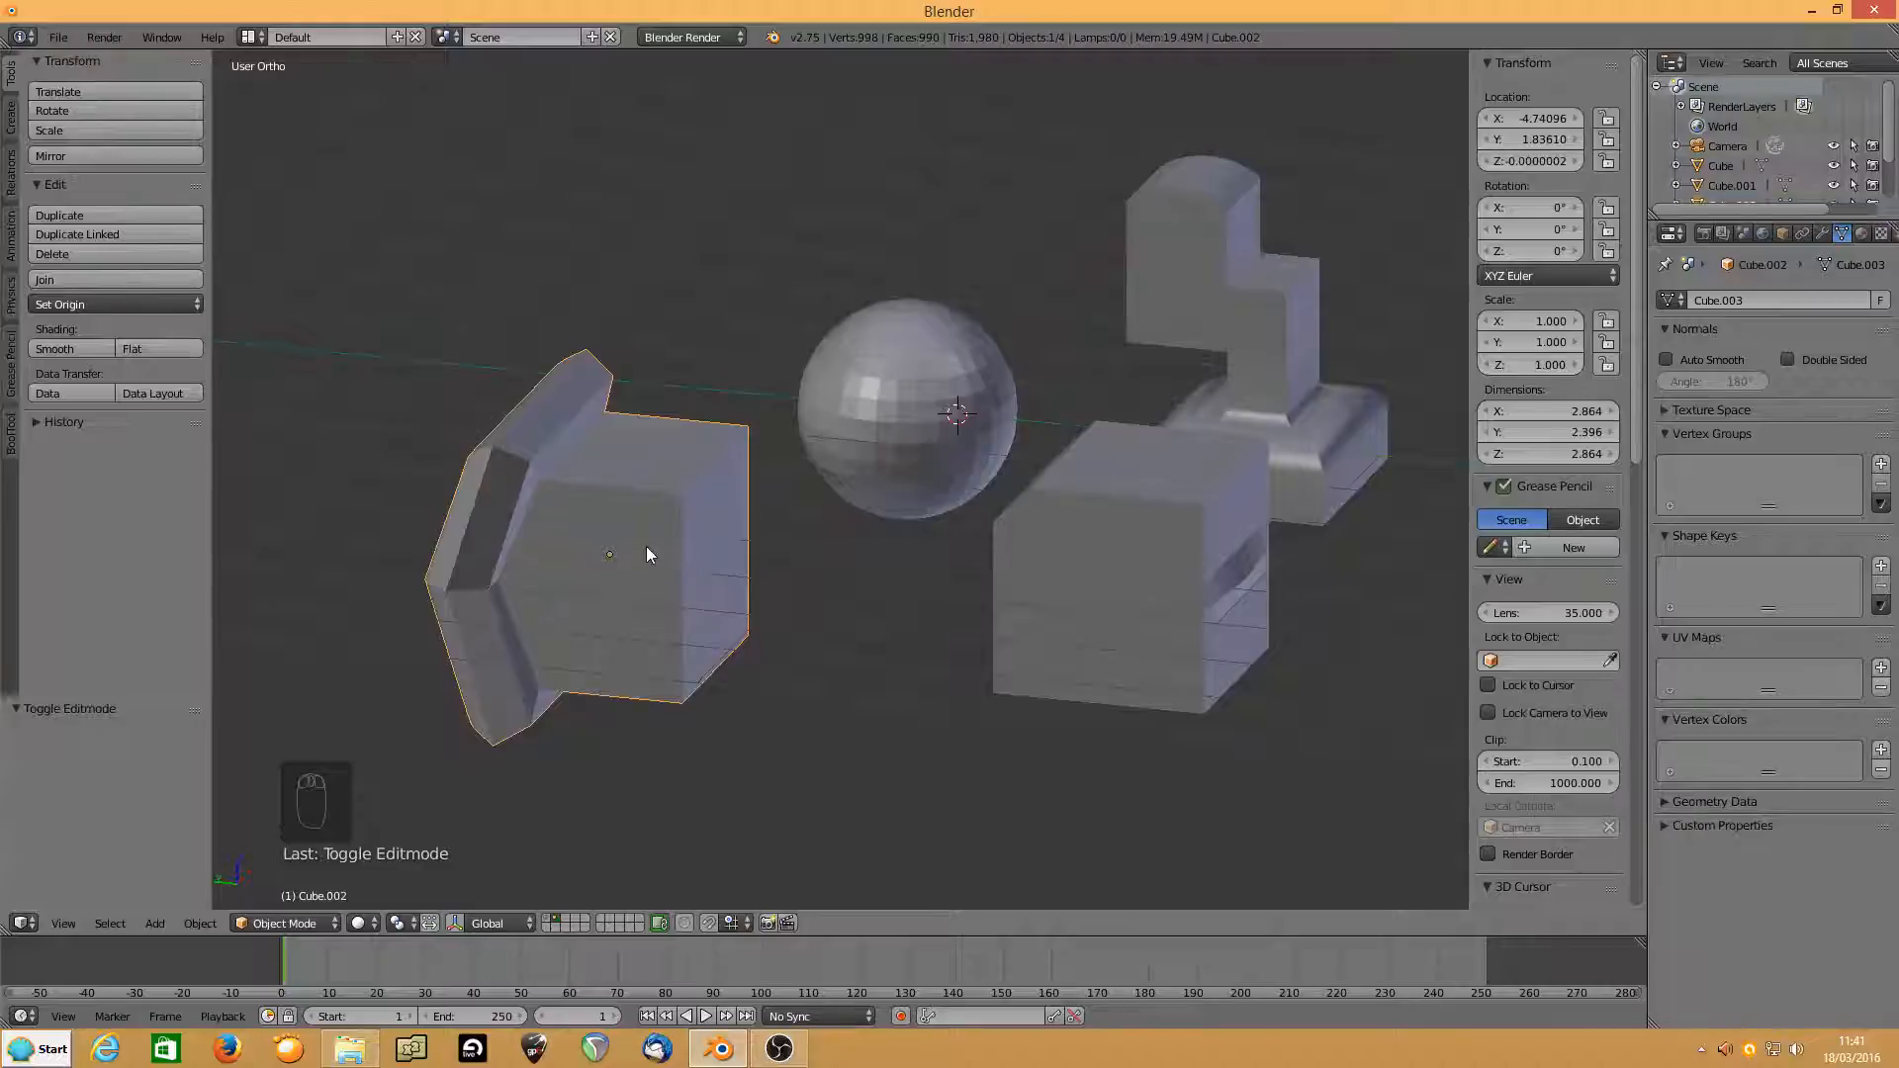
In Edit Mode, show the manipulator and move the block's upper back edge outward along Y and up by 0.132 in Z.
key(Tab)
right_click(696, 476)
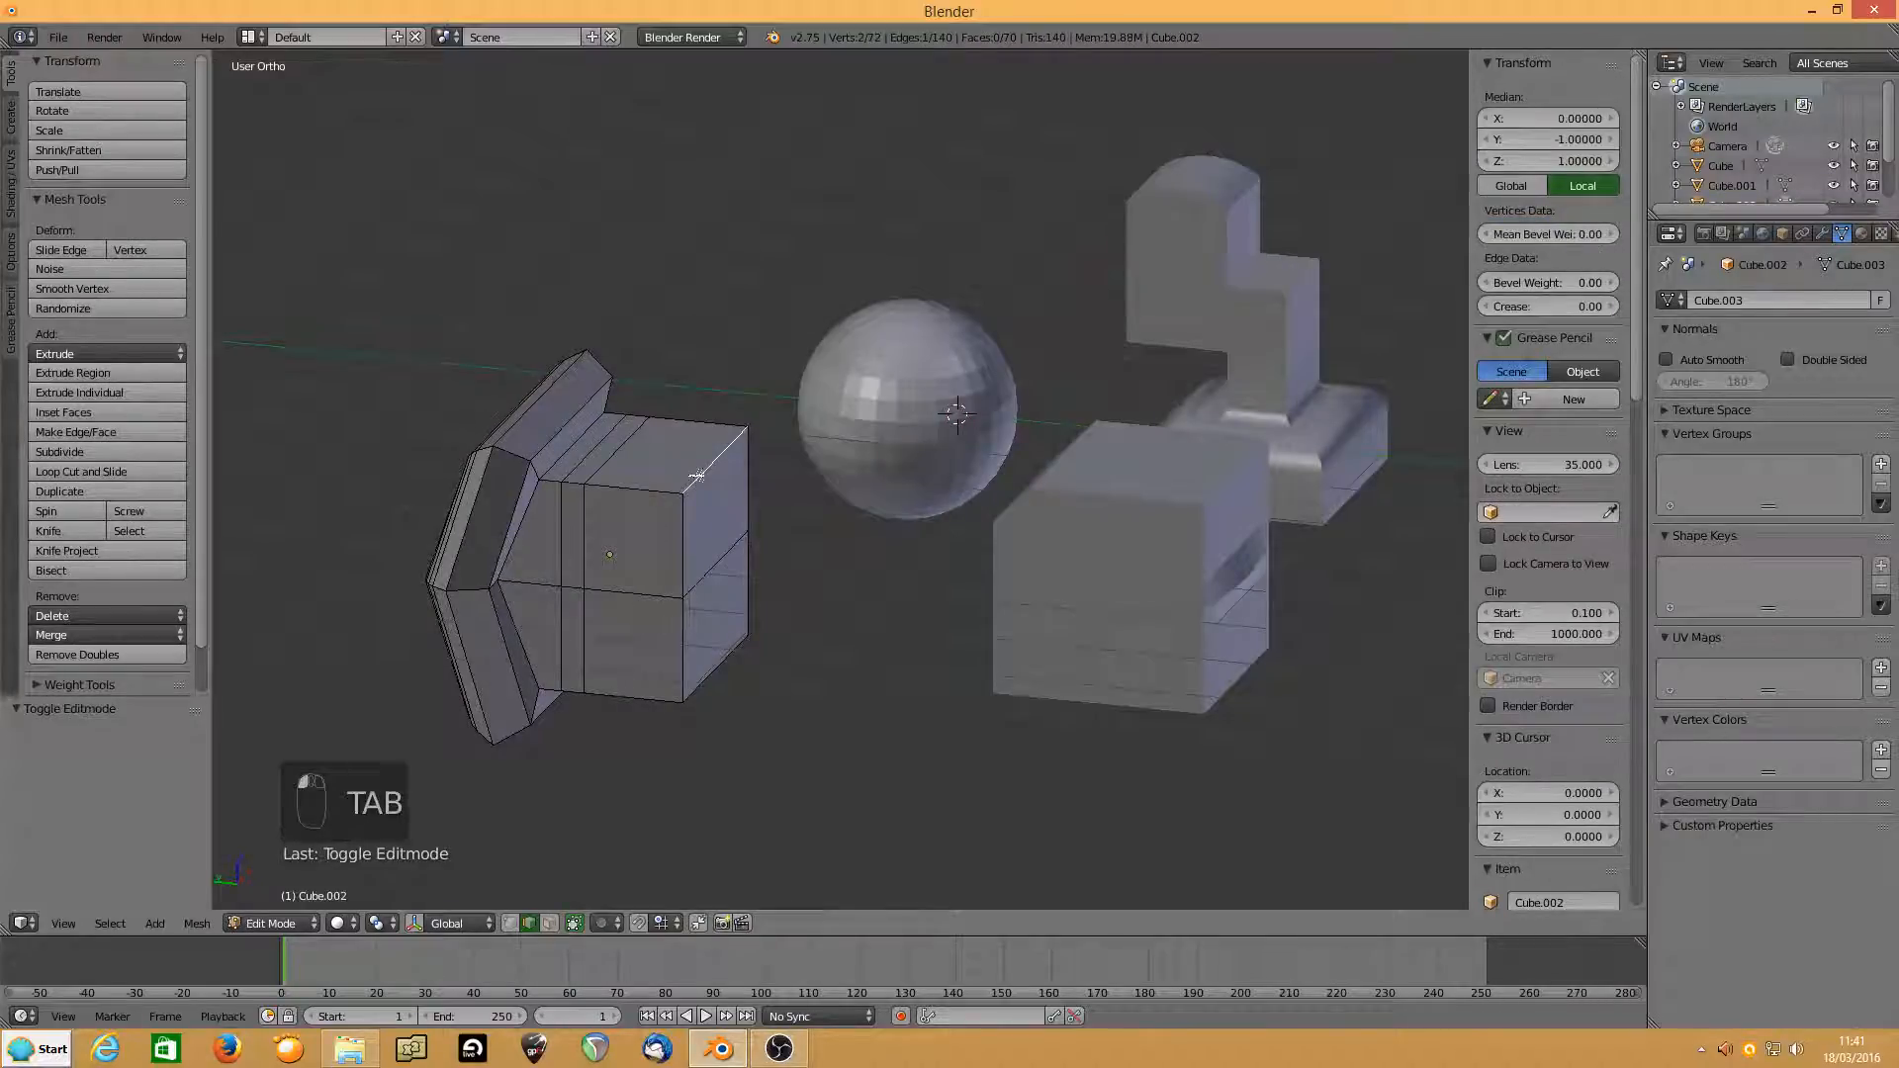
click(414, 923)
drag(649, 454, 749, 385)
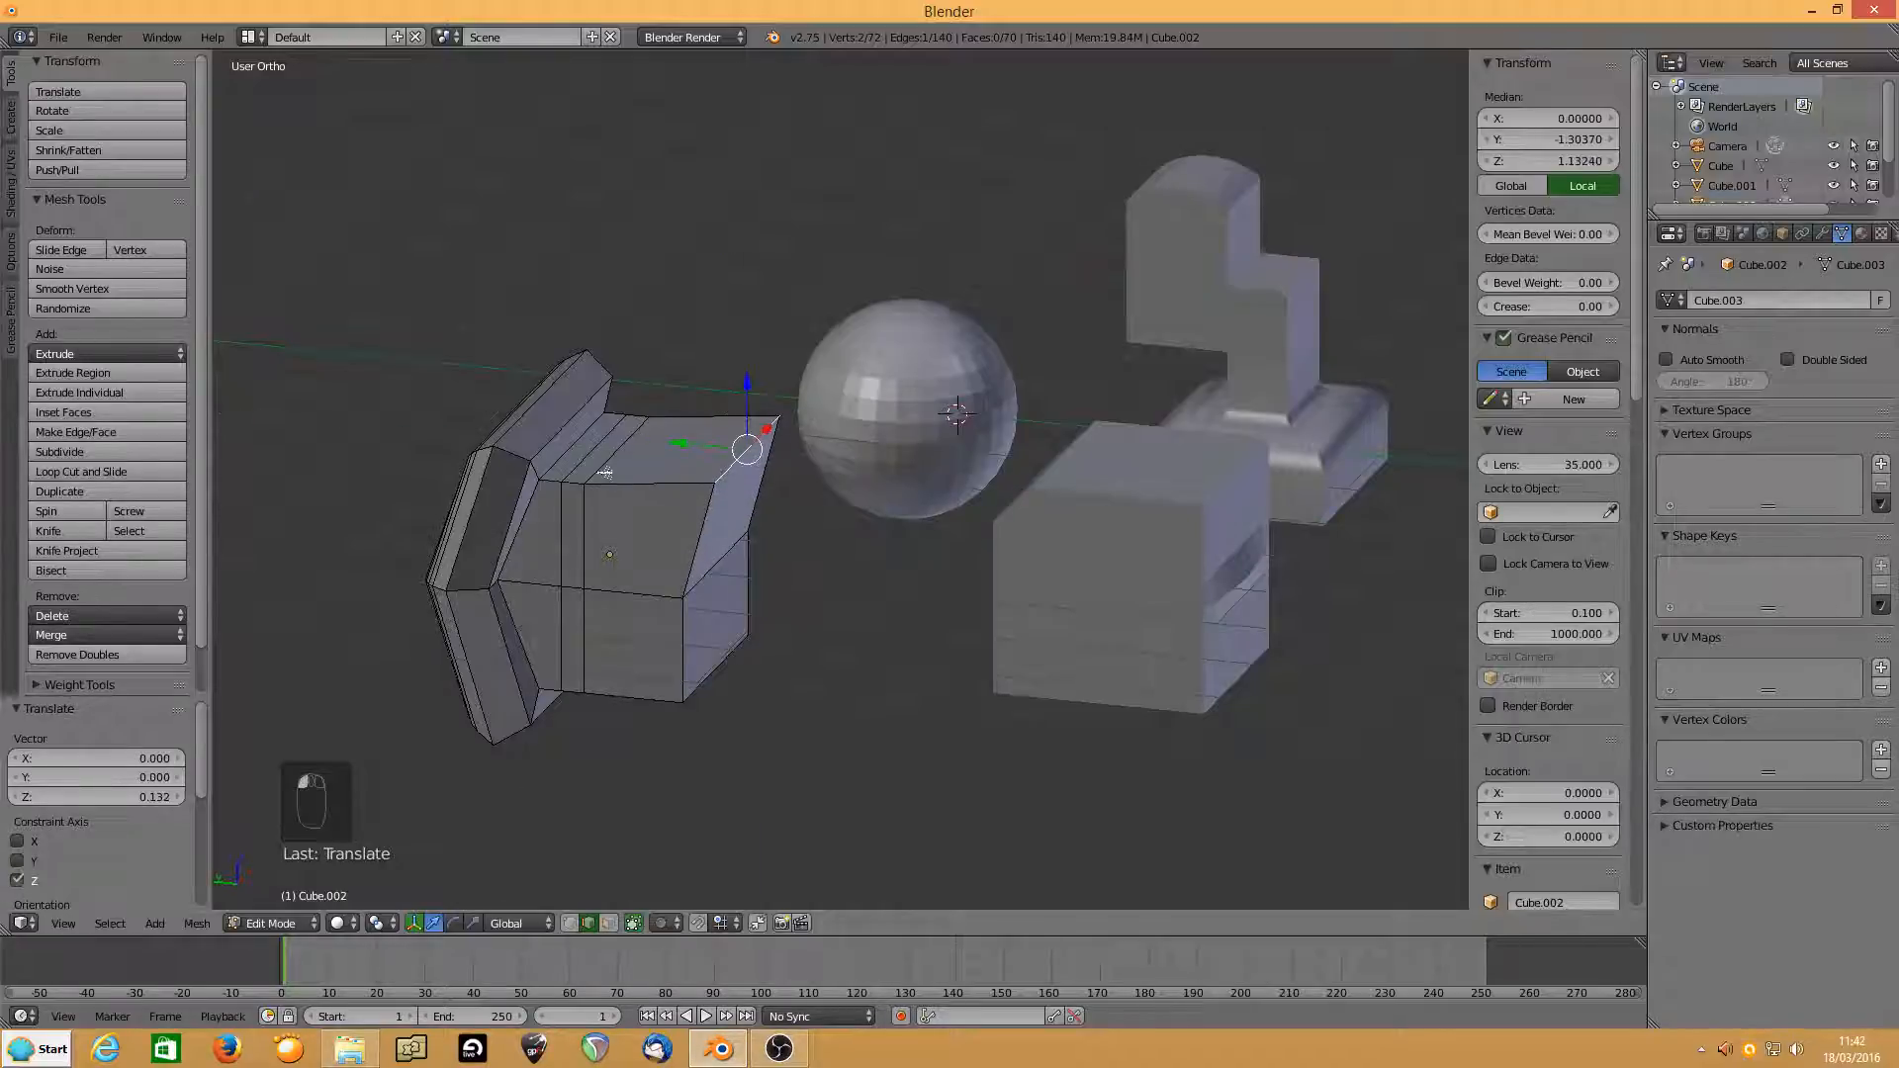
Add the scale handles to the manipulator and scale the upper back edge by about 0.780 in X and 0.774 in Z.
shift+click(473, 928)
middle_drag(818, 511, 808, 444)
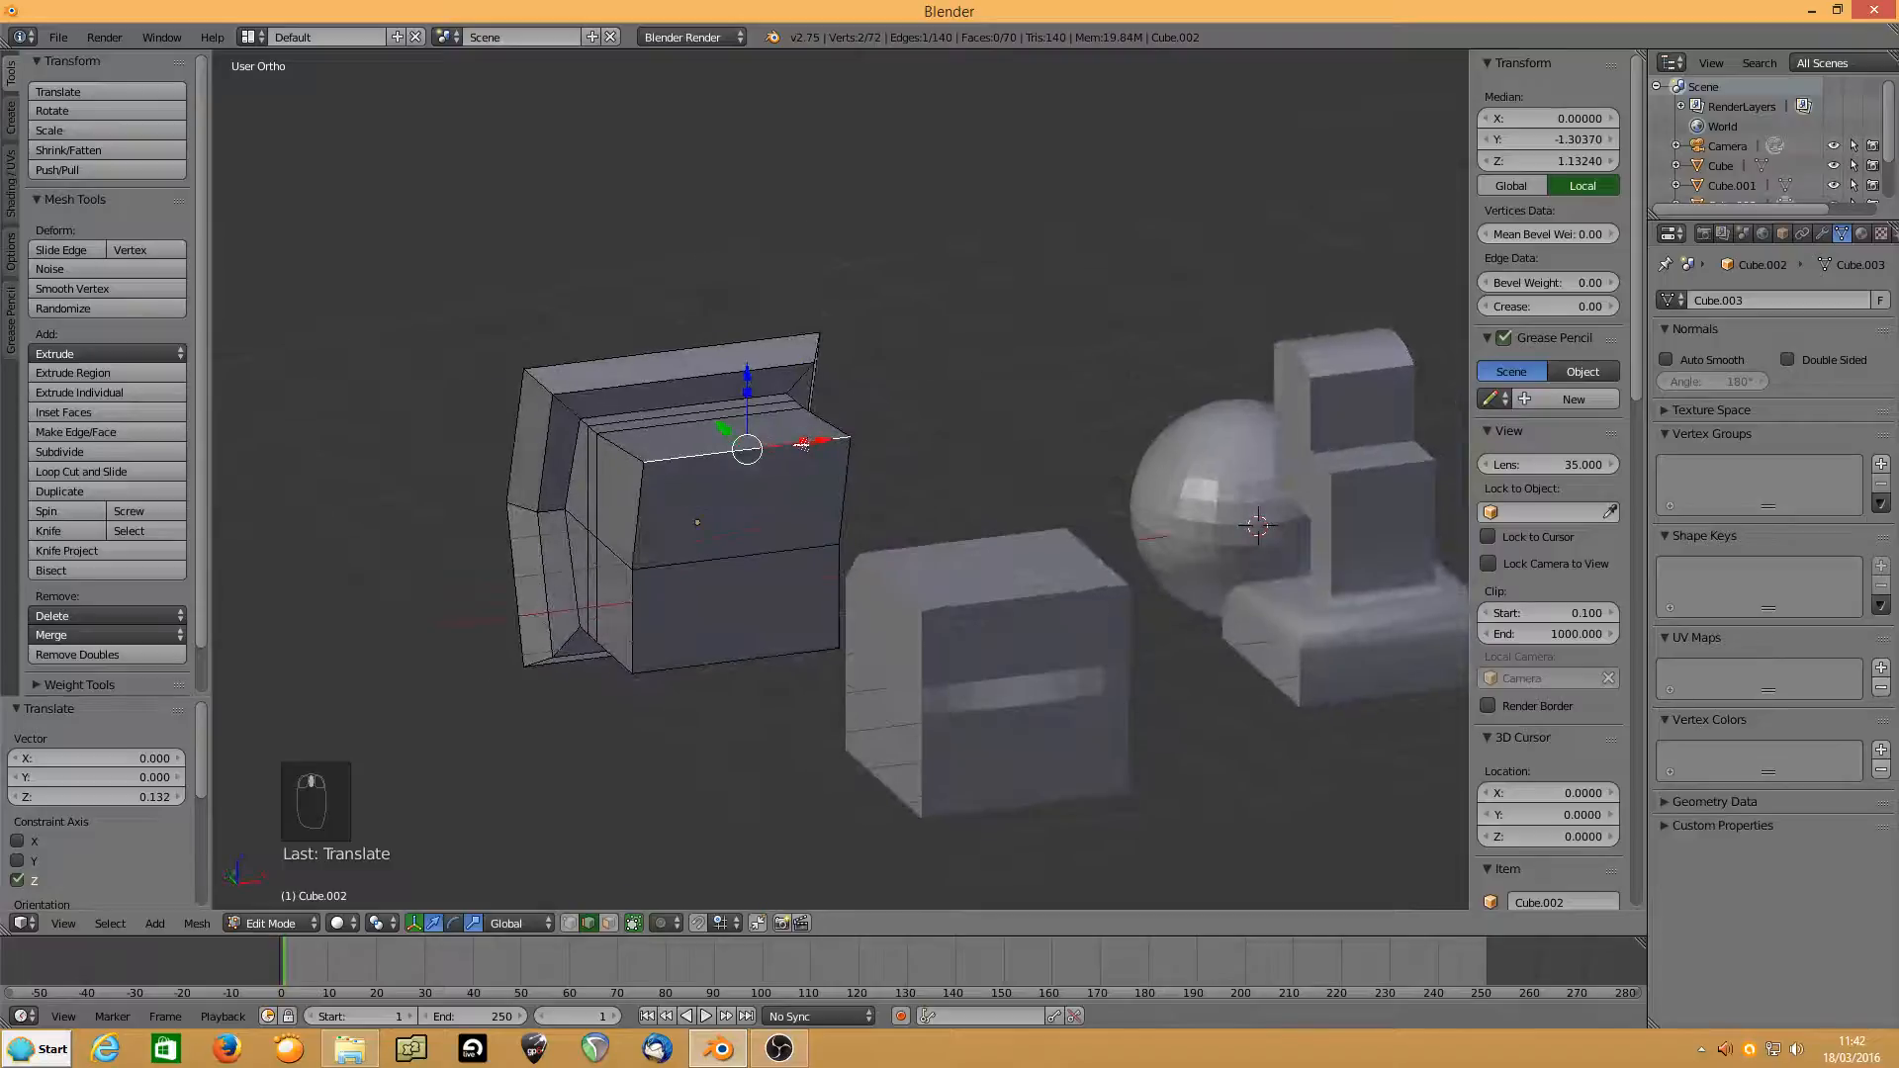
mouse_move(802, 445)
mouse_down()
mouse_move(755, 441)
mouse_move(798, 438)
mouse_move(764, 455)
mouse_move(789, 454)
mouse_up()
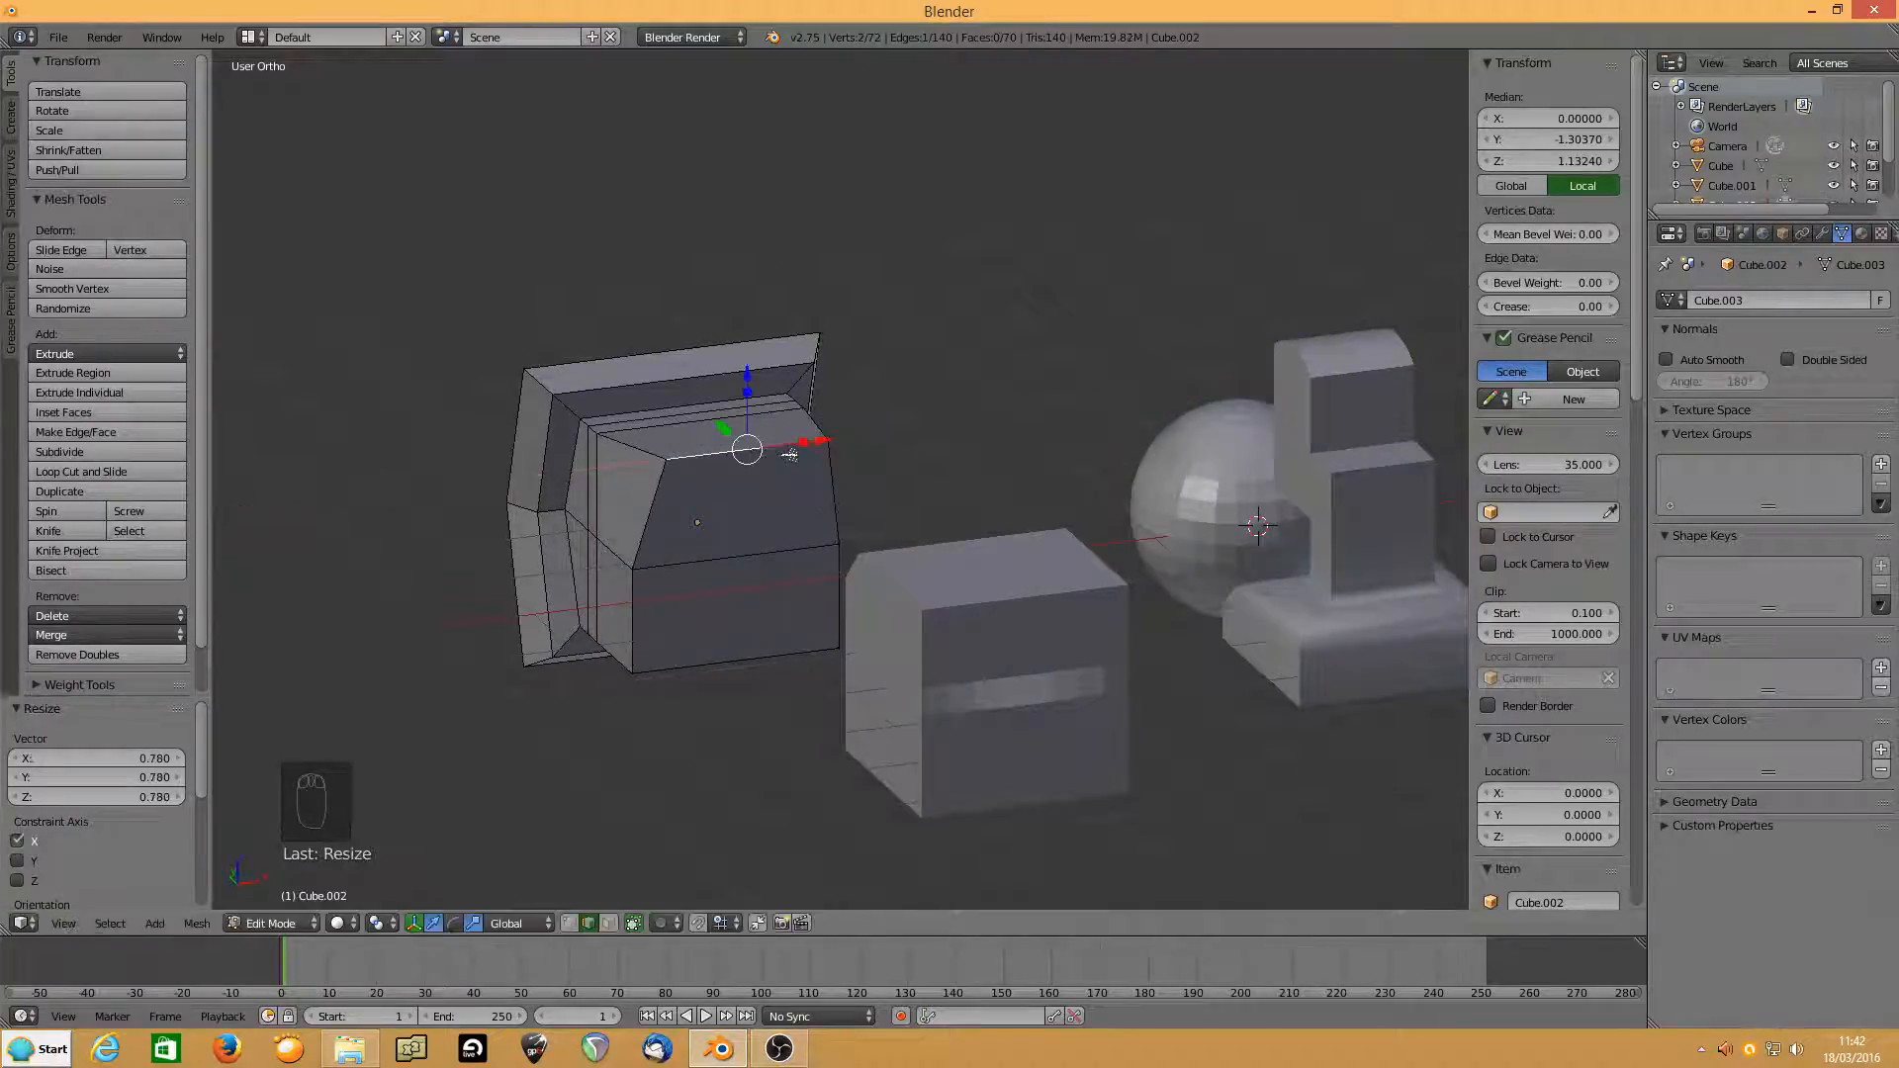
key(Escape)
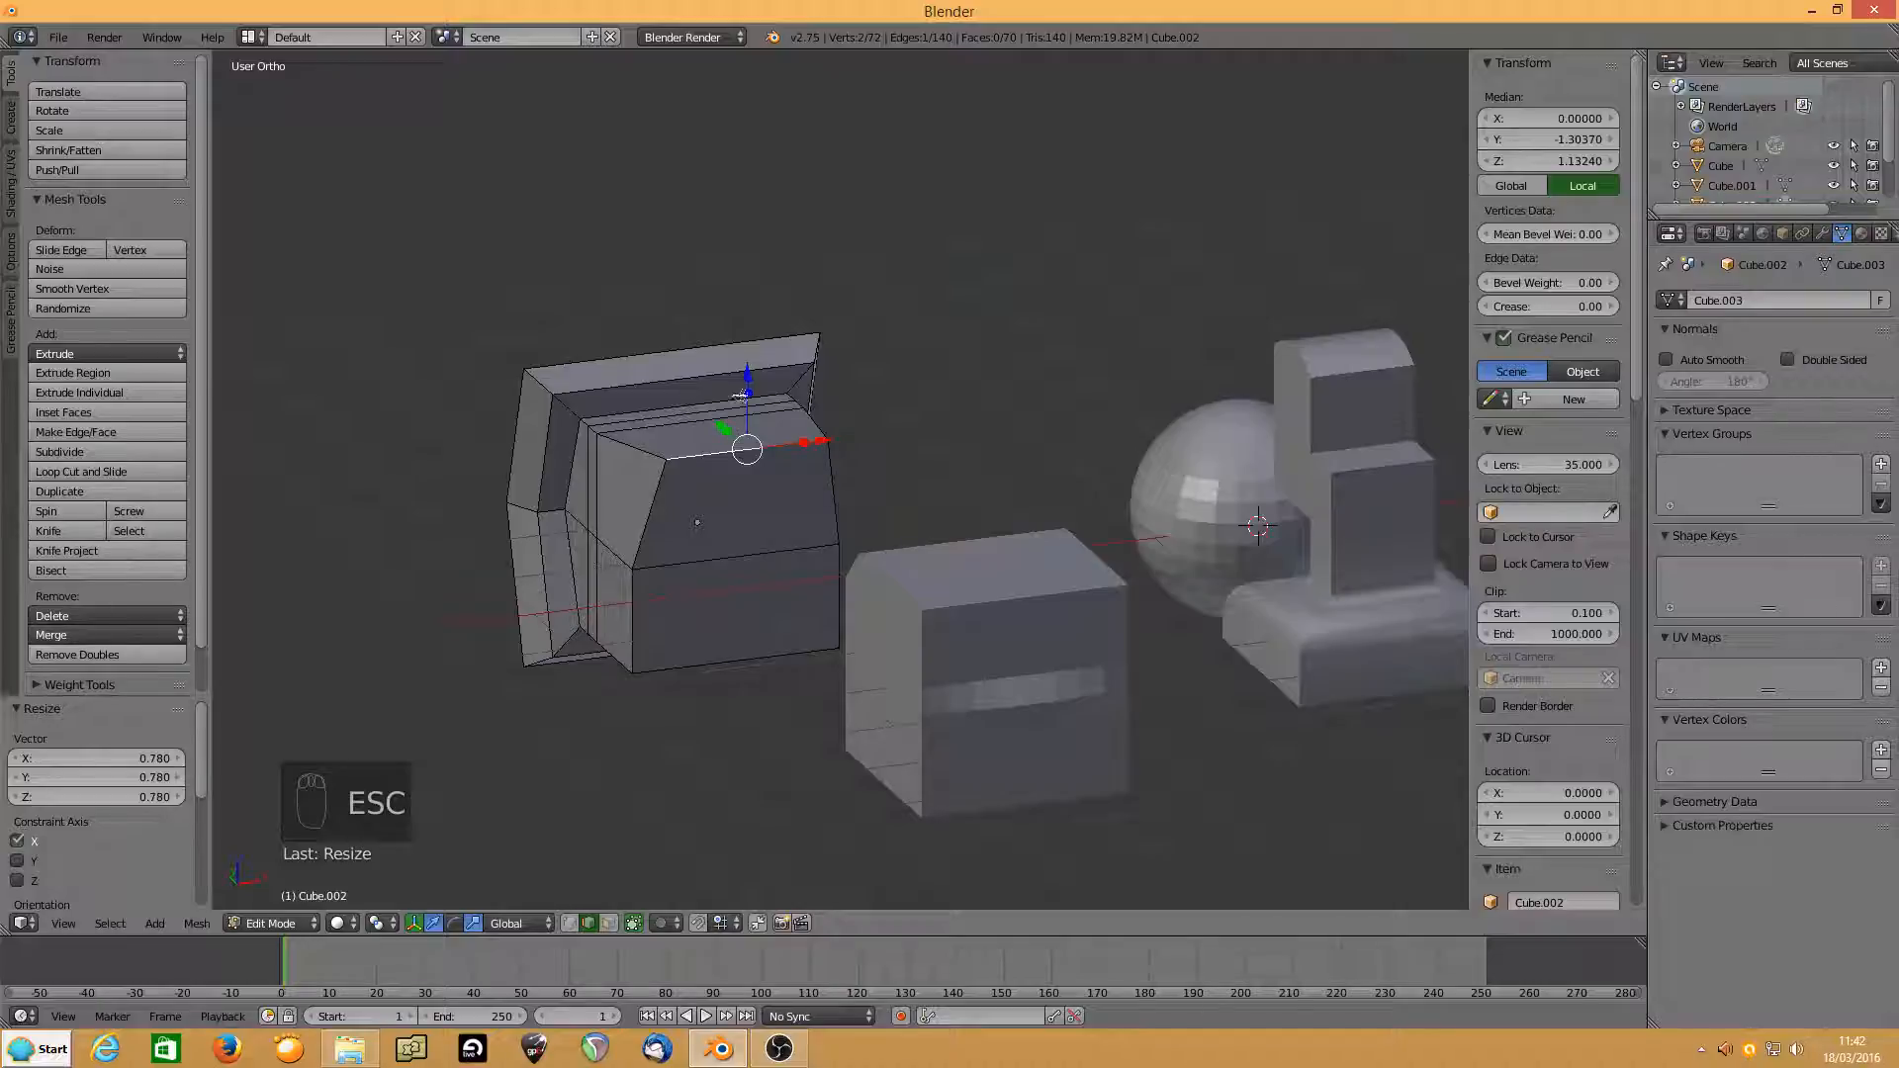
mouse_move(744, 390)
mouse_down()
mouse_move(755, 432)
mouse_move(746, 337)
mouse_move(750, 408)
mouse_up()
key(Escape)
middle_drag(750, 407, 791, 463)
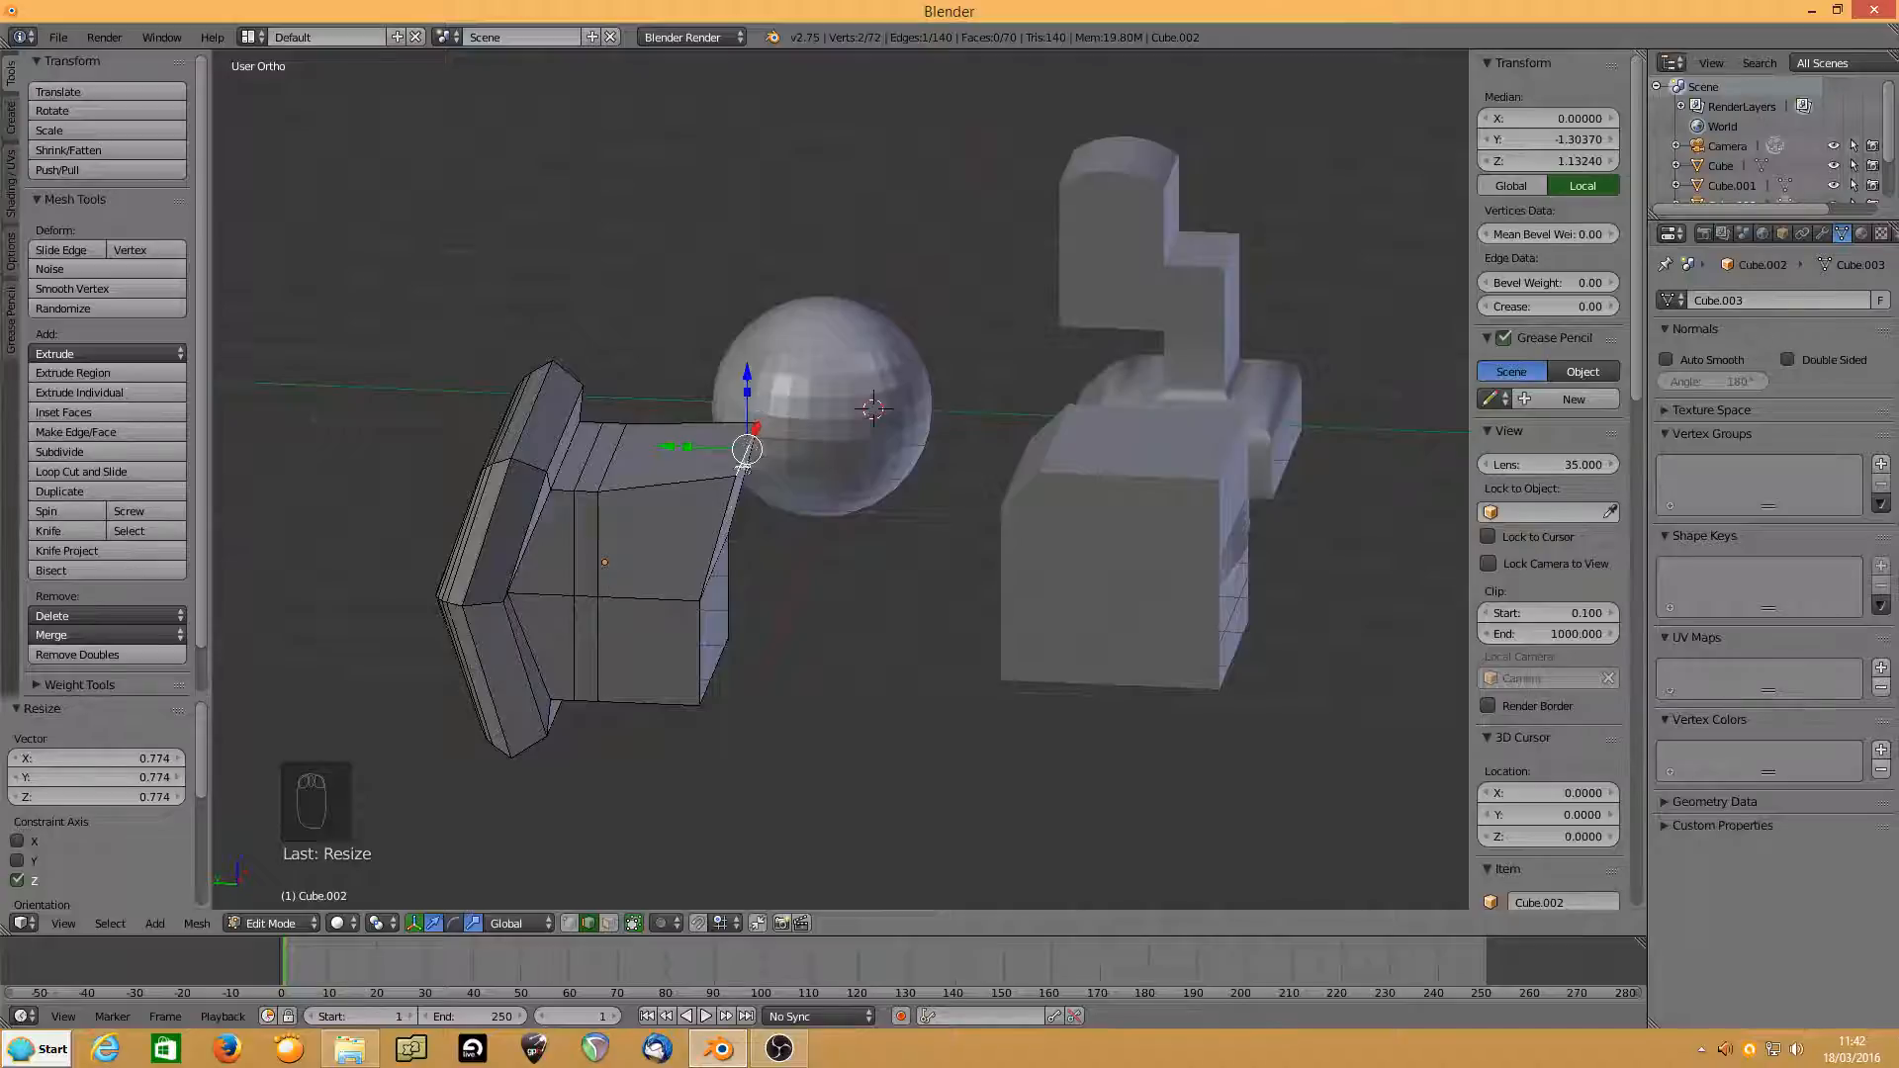
Scale the upper back edge by 0.515 in Y and the short upper side edge near the collar by 2.878 in X.
mouse_move(689, 447)
mouse_down()
mouse_move(660, 447)
mouse_move(725, 440)
mouse_up()
right_click(591, 487)
middle_drag(591, 487, 521, 571)
key(s)
key(x)
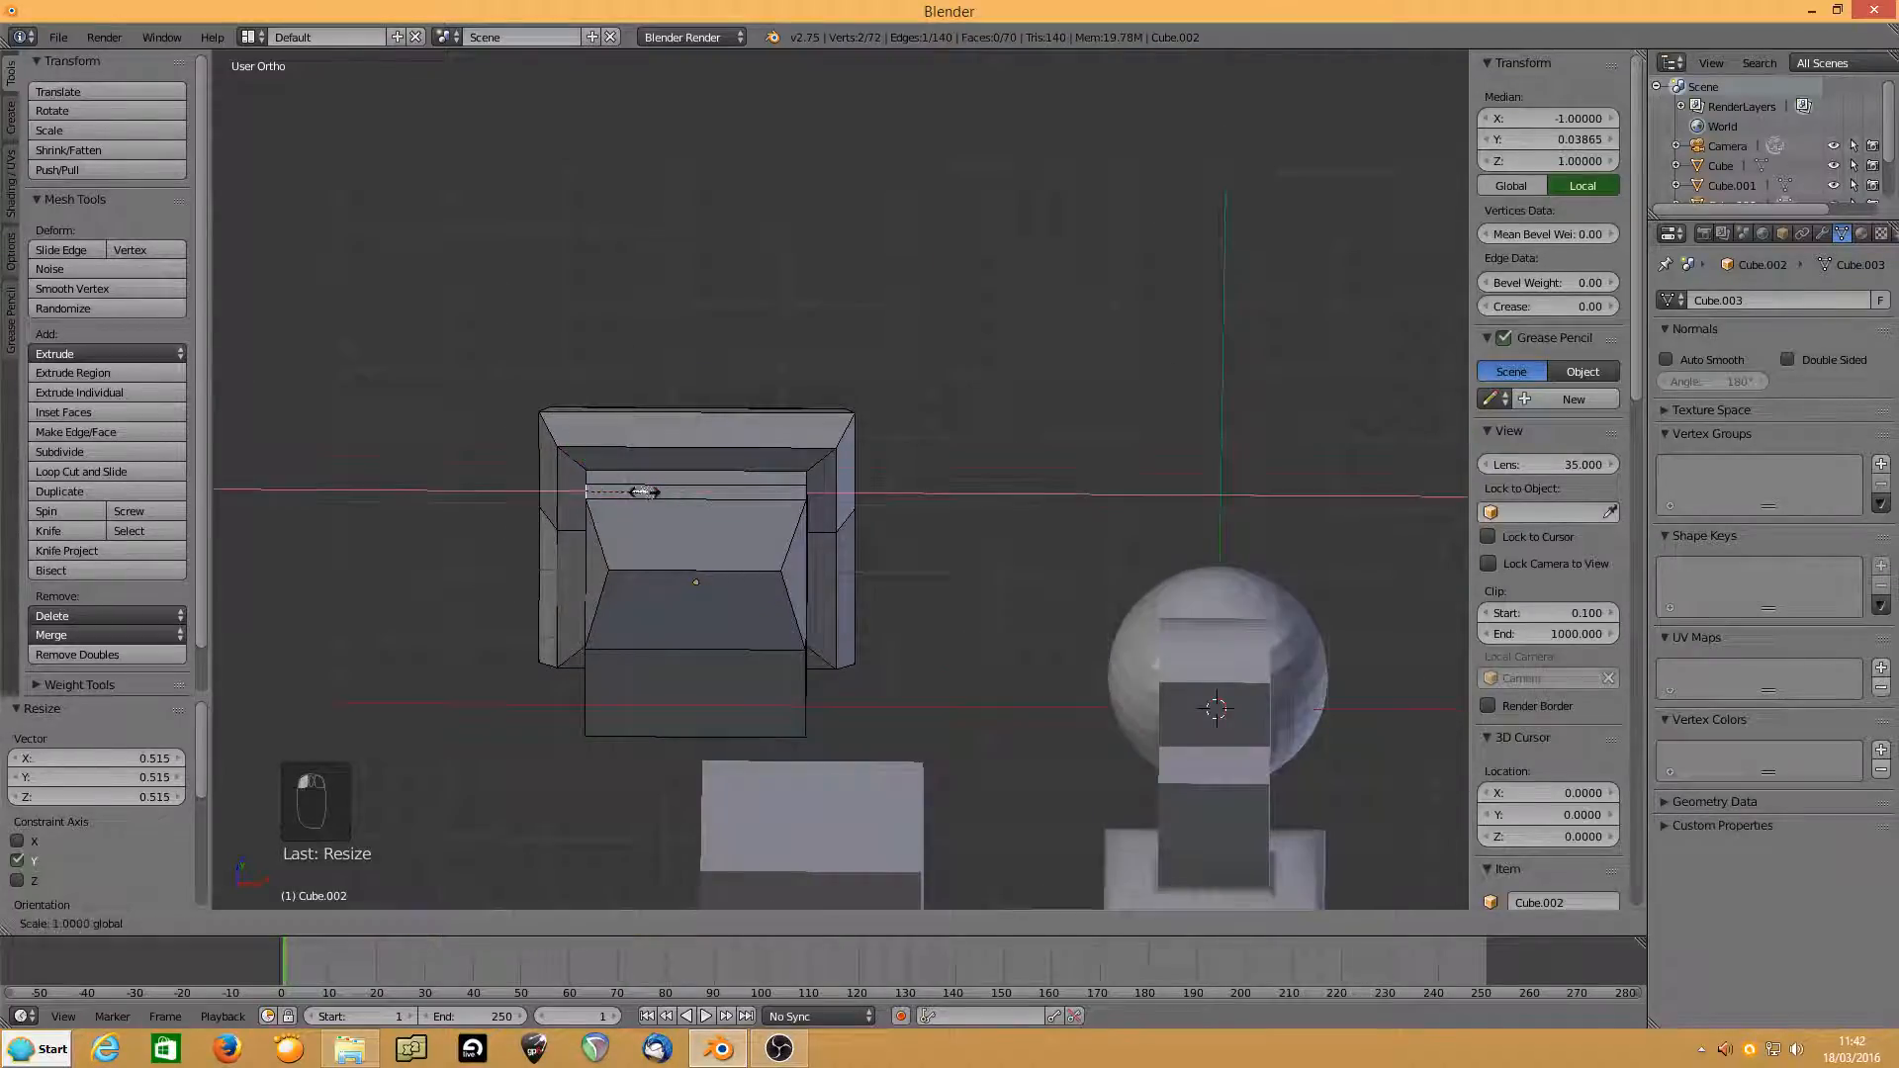
click(673, 498)
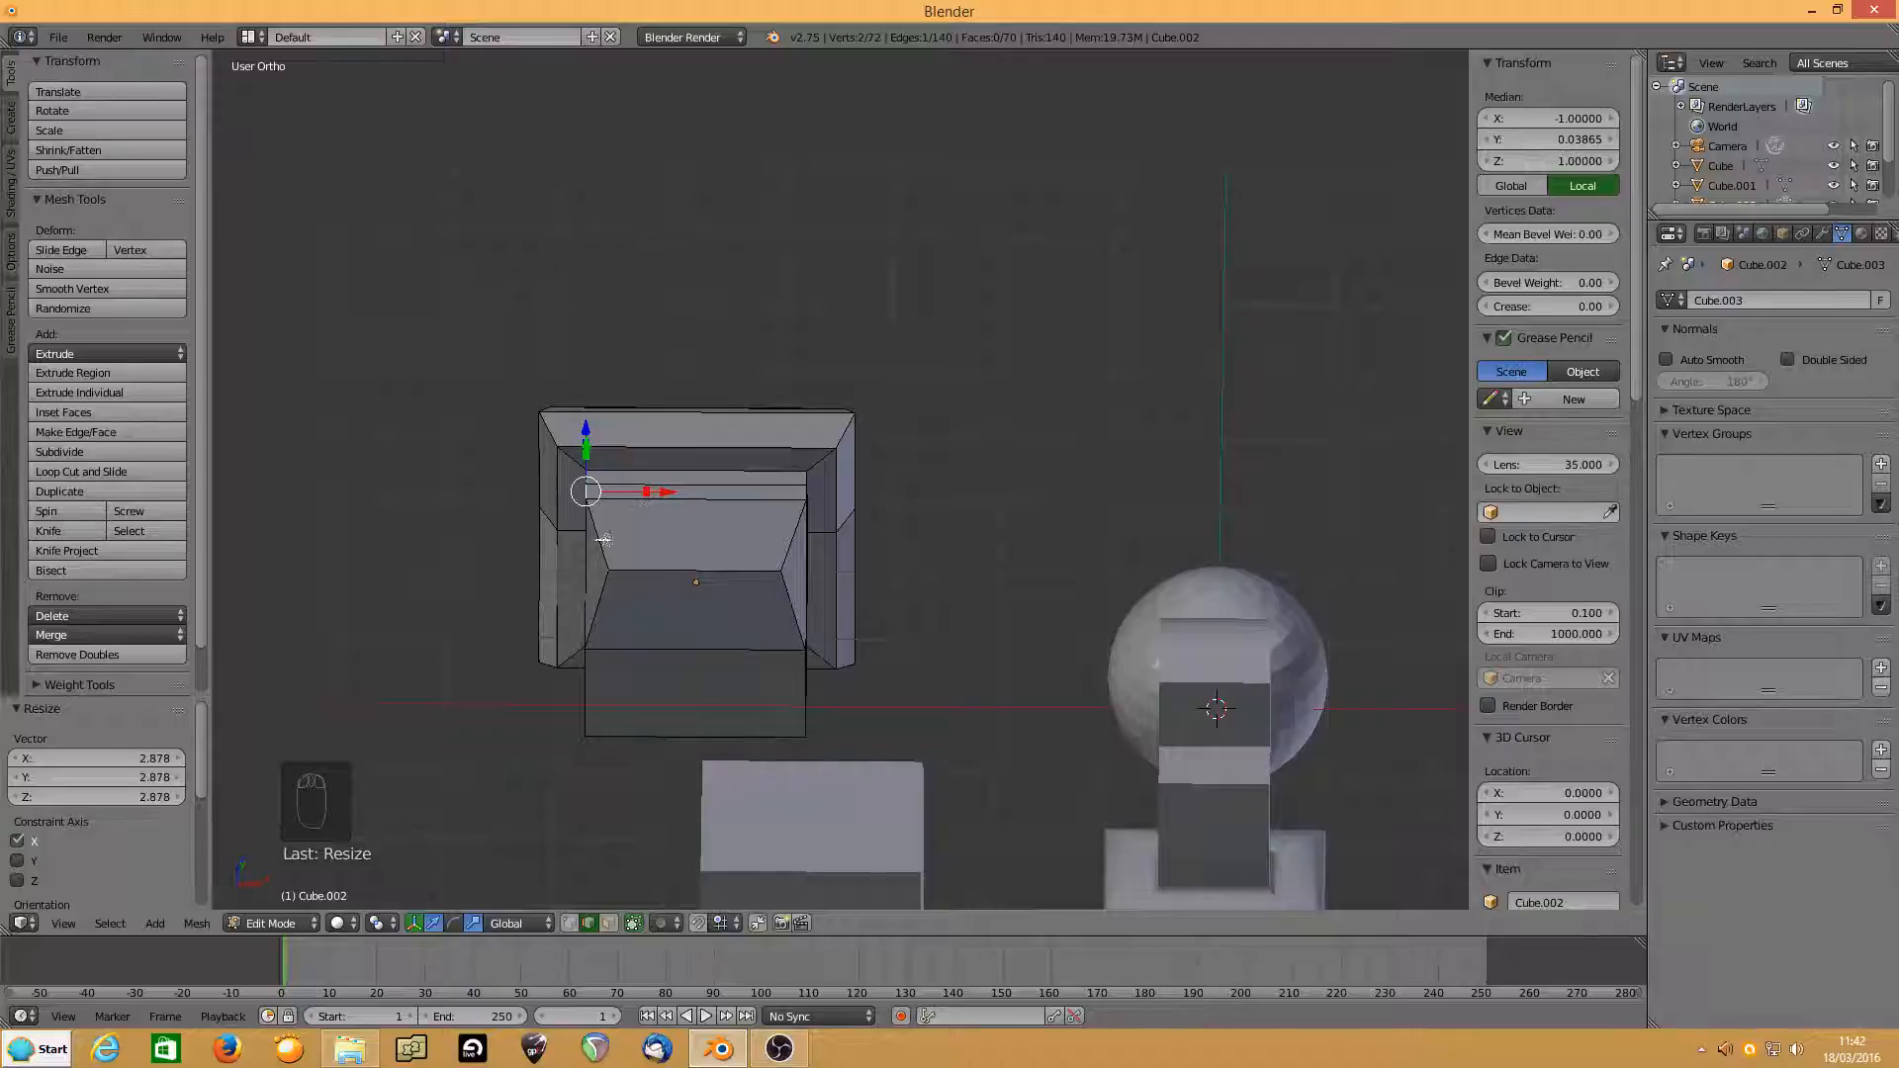
Try to scale the slanted side edge of the block's upper face by 3.592 along X.
right_click(611, 561)
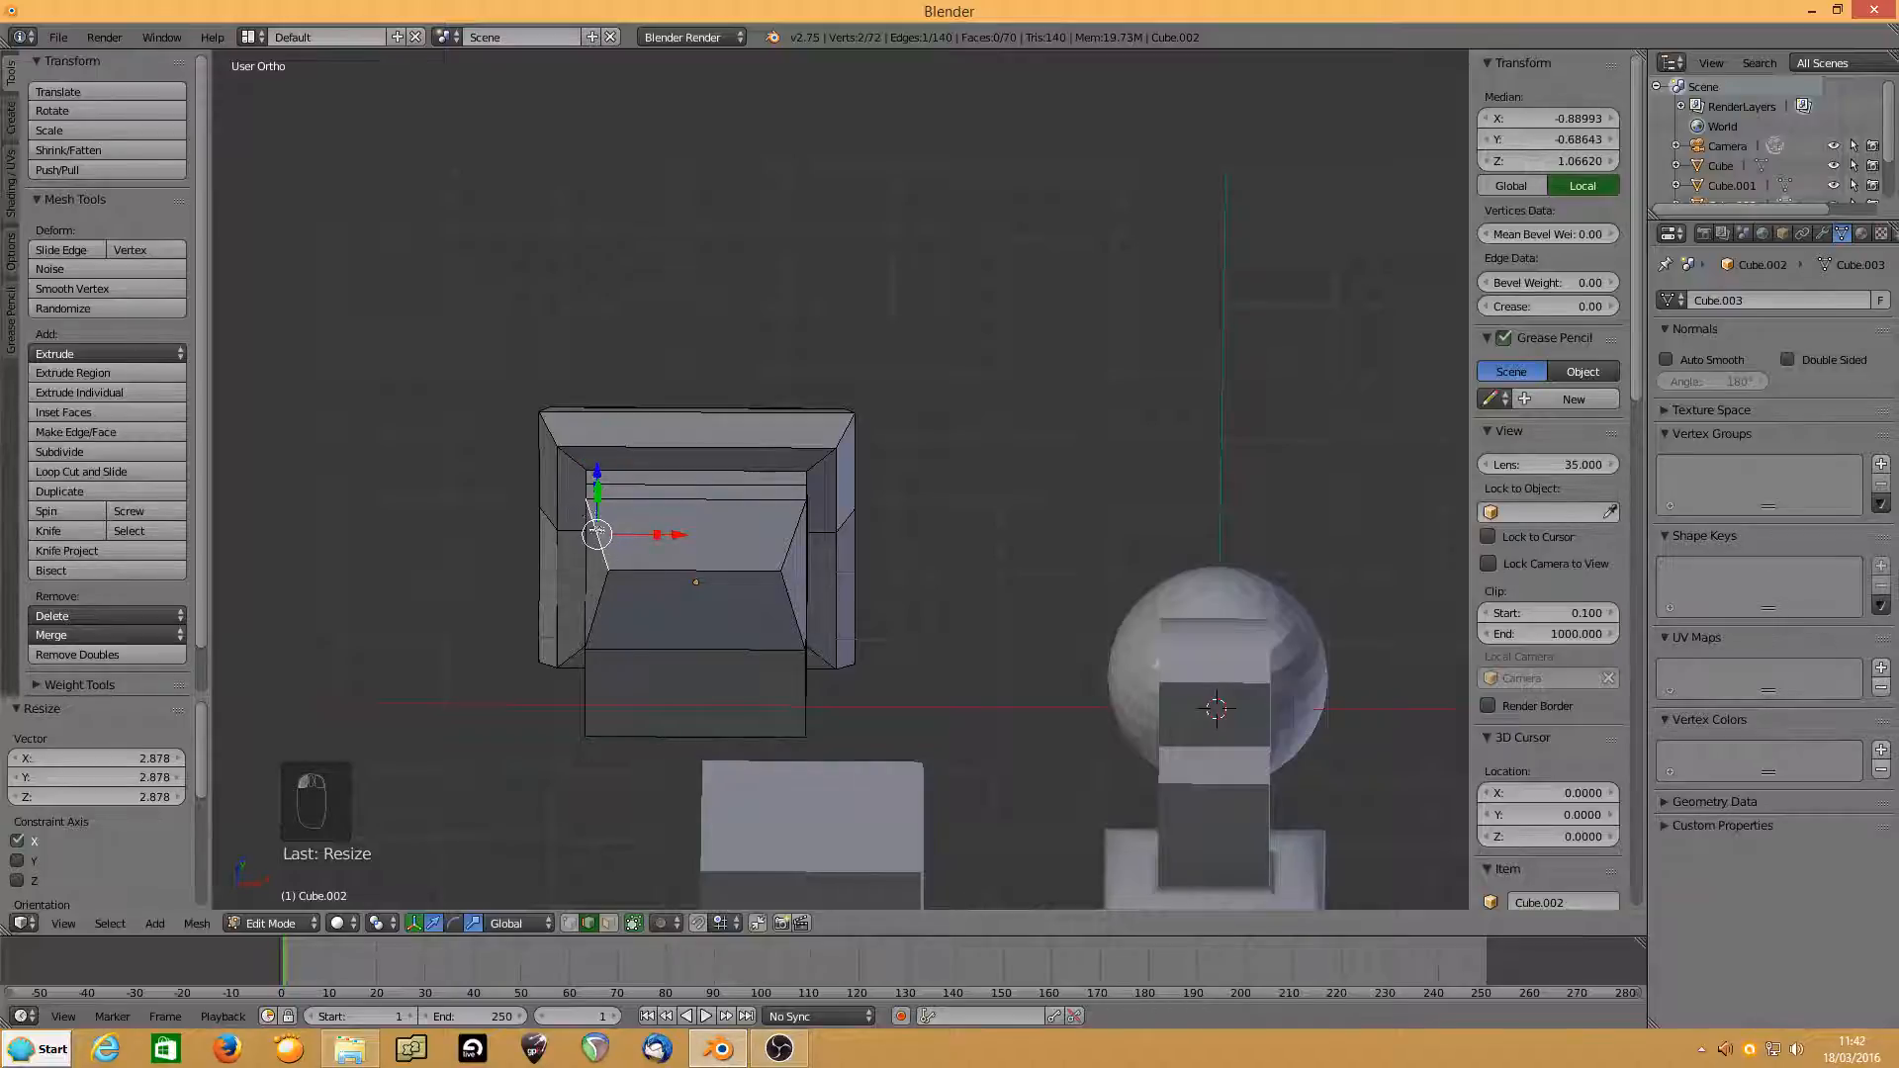
key(s)
key(x)
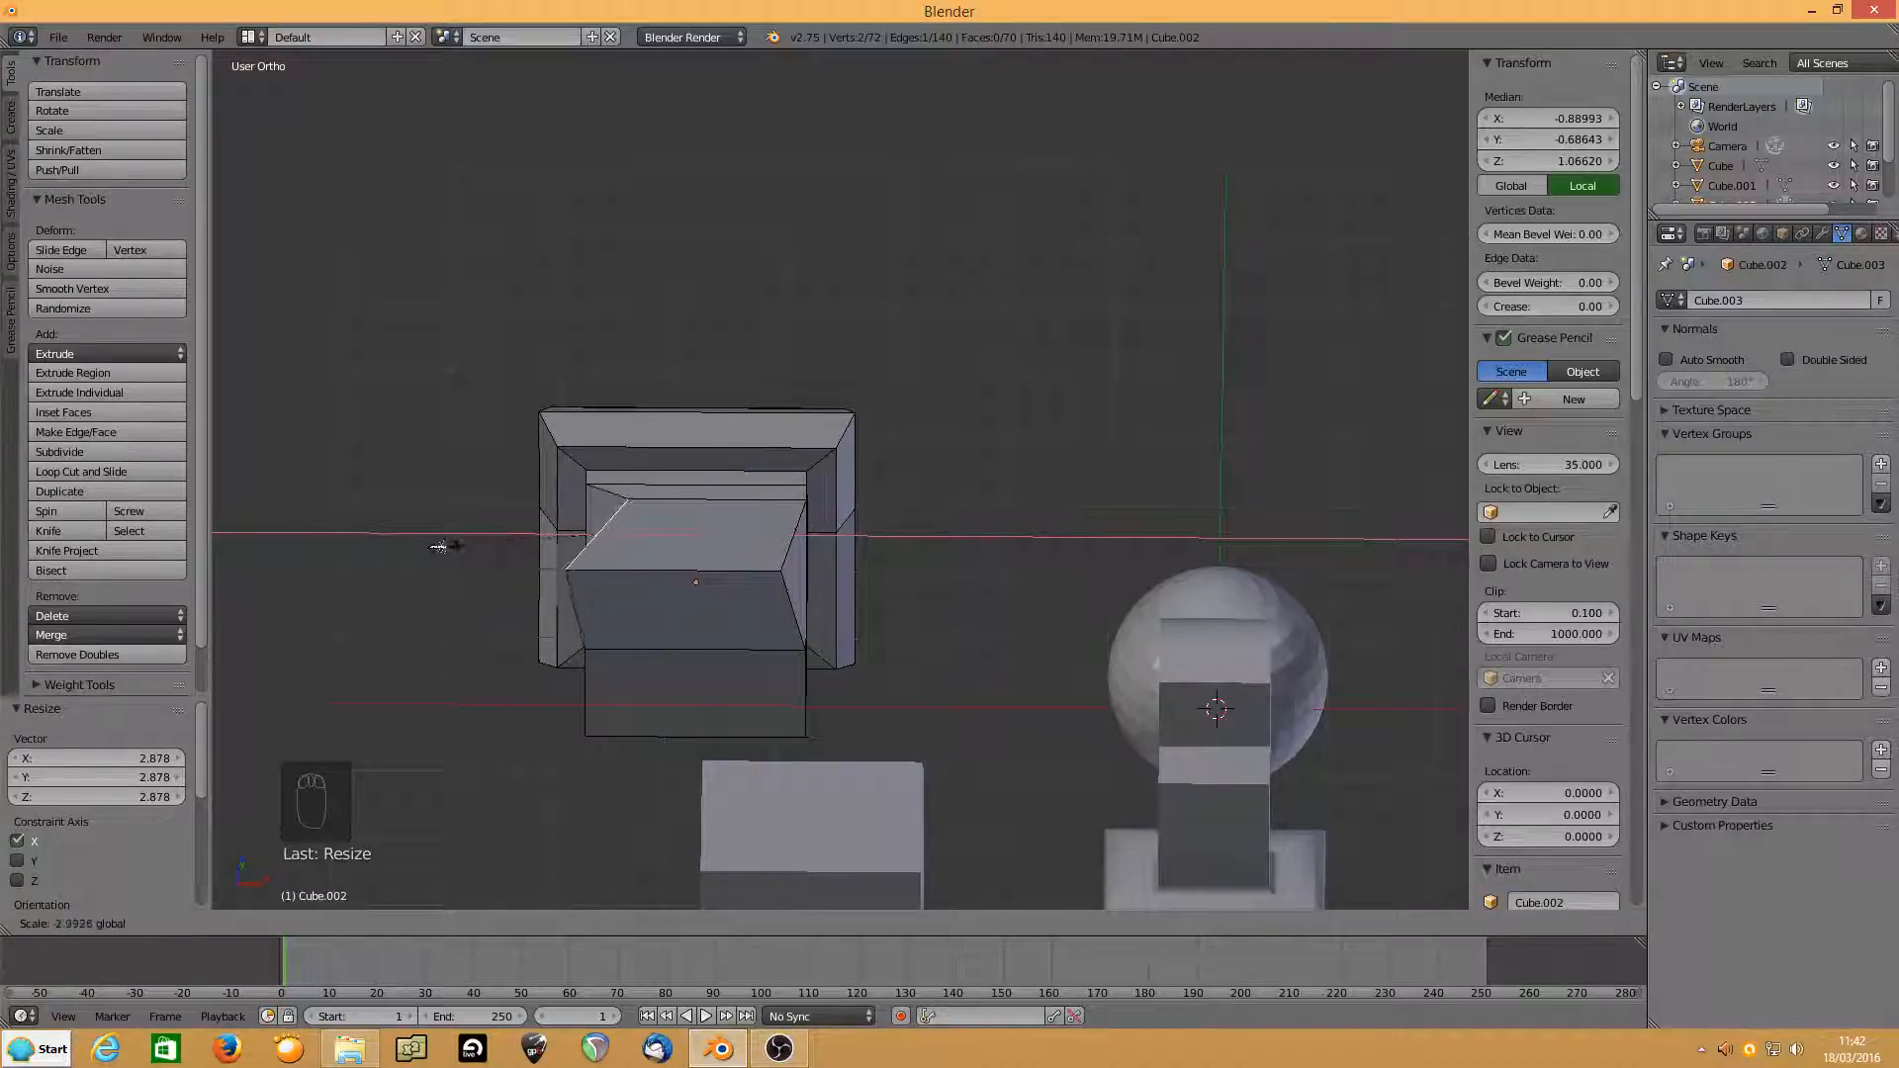
click(806, 536)
key(Escape)
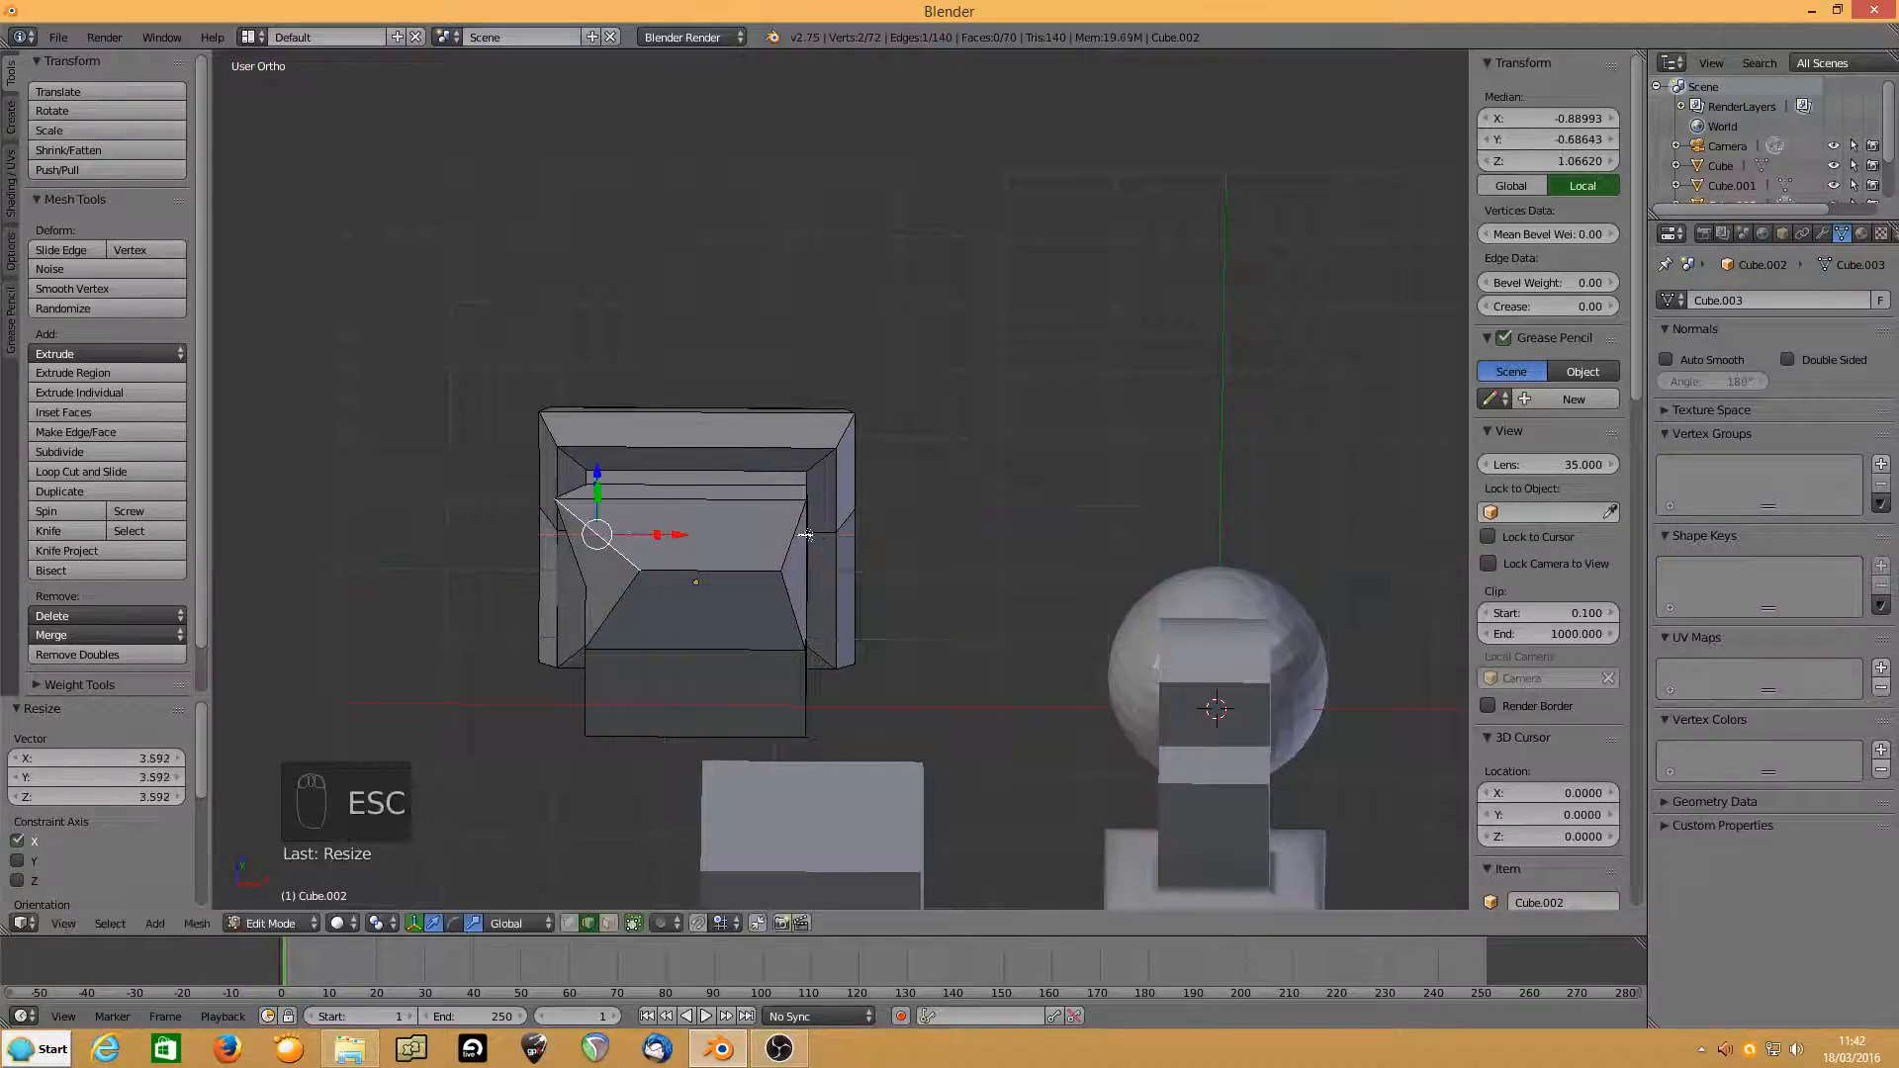
key(ctrl+z)
Switch to vertex selection and move one upper back corner of the block by -0.377 in Z.
middle_drag(805, 536, 568, 590)
click(573, 925)
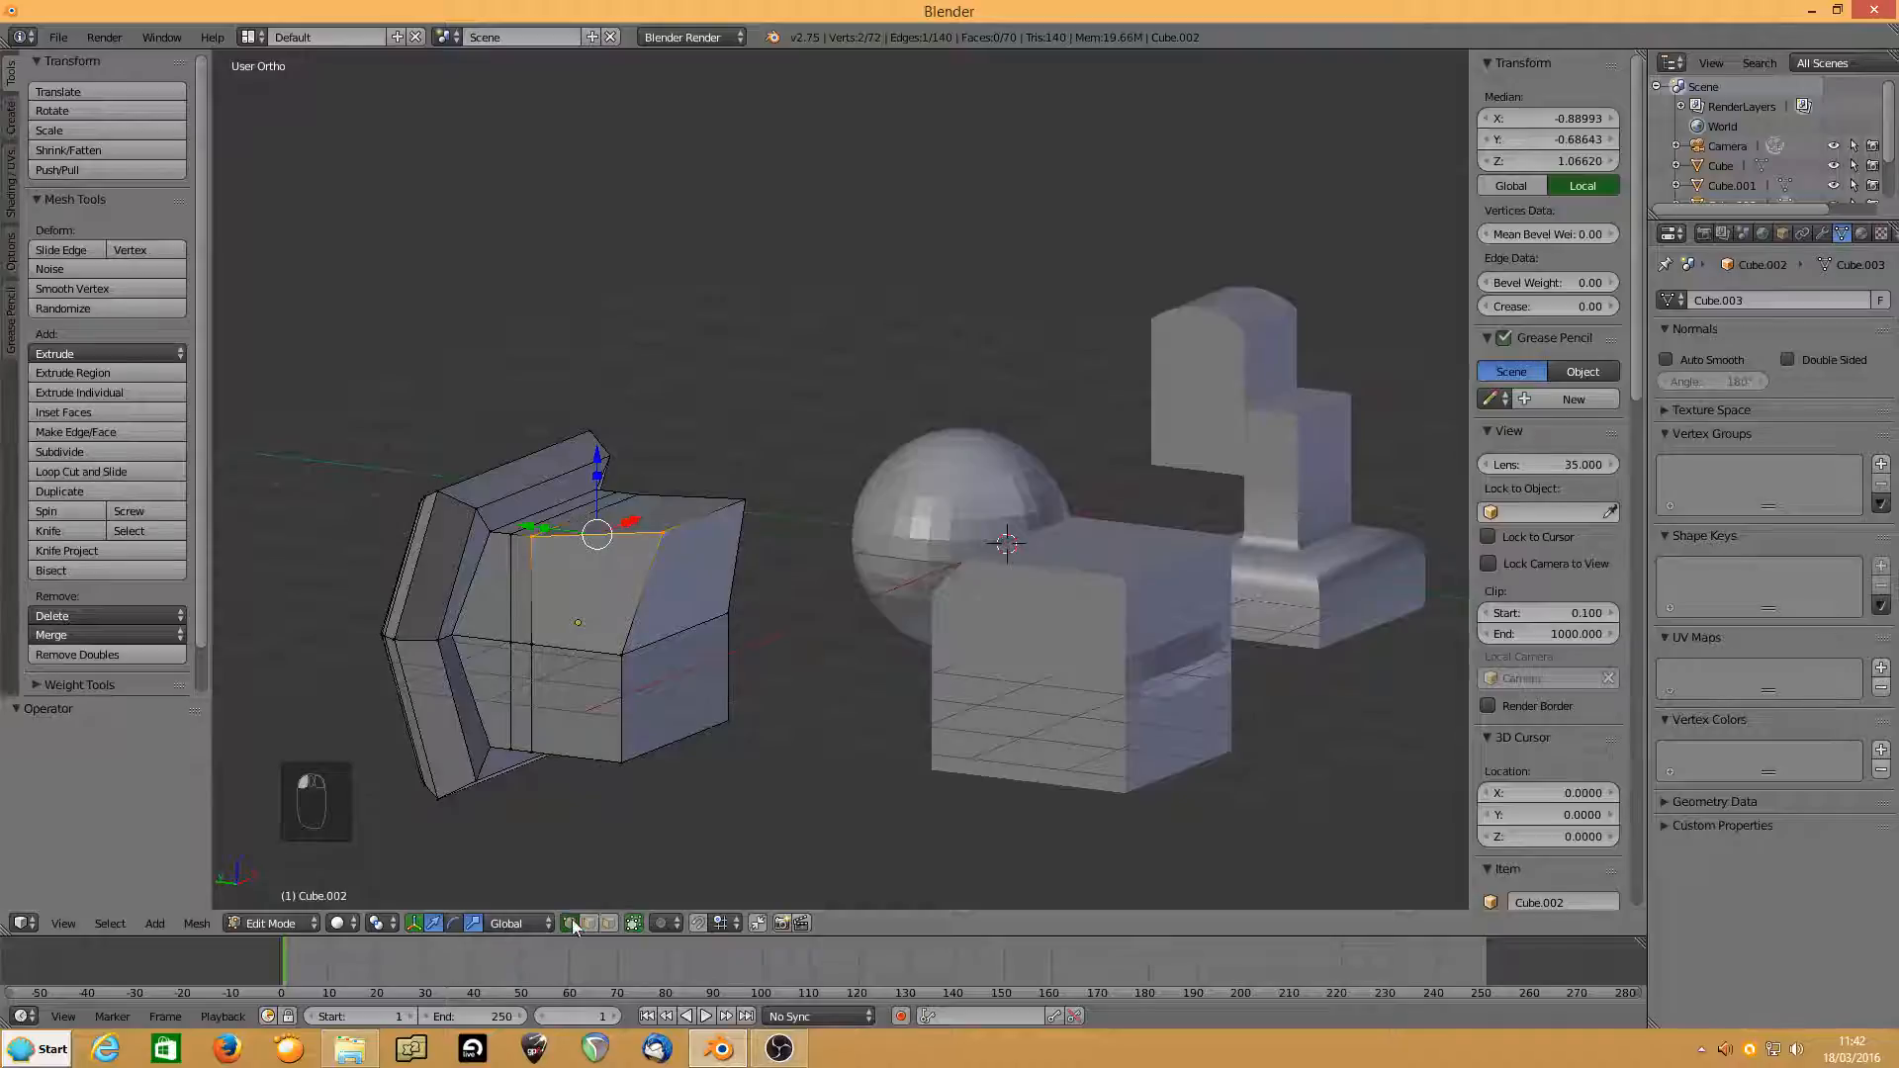
right_click(664, 542)
drag(663, 451, 658, 491)
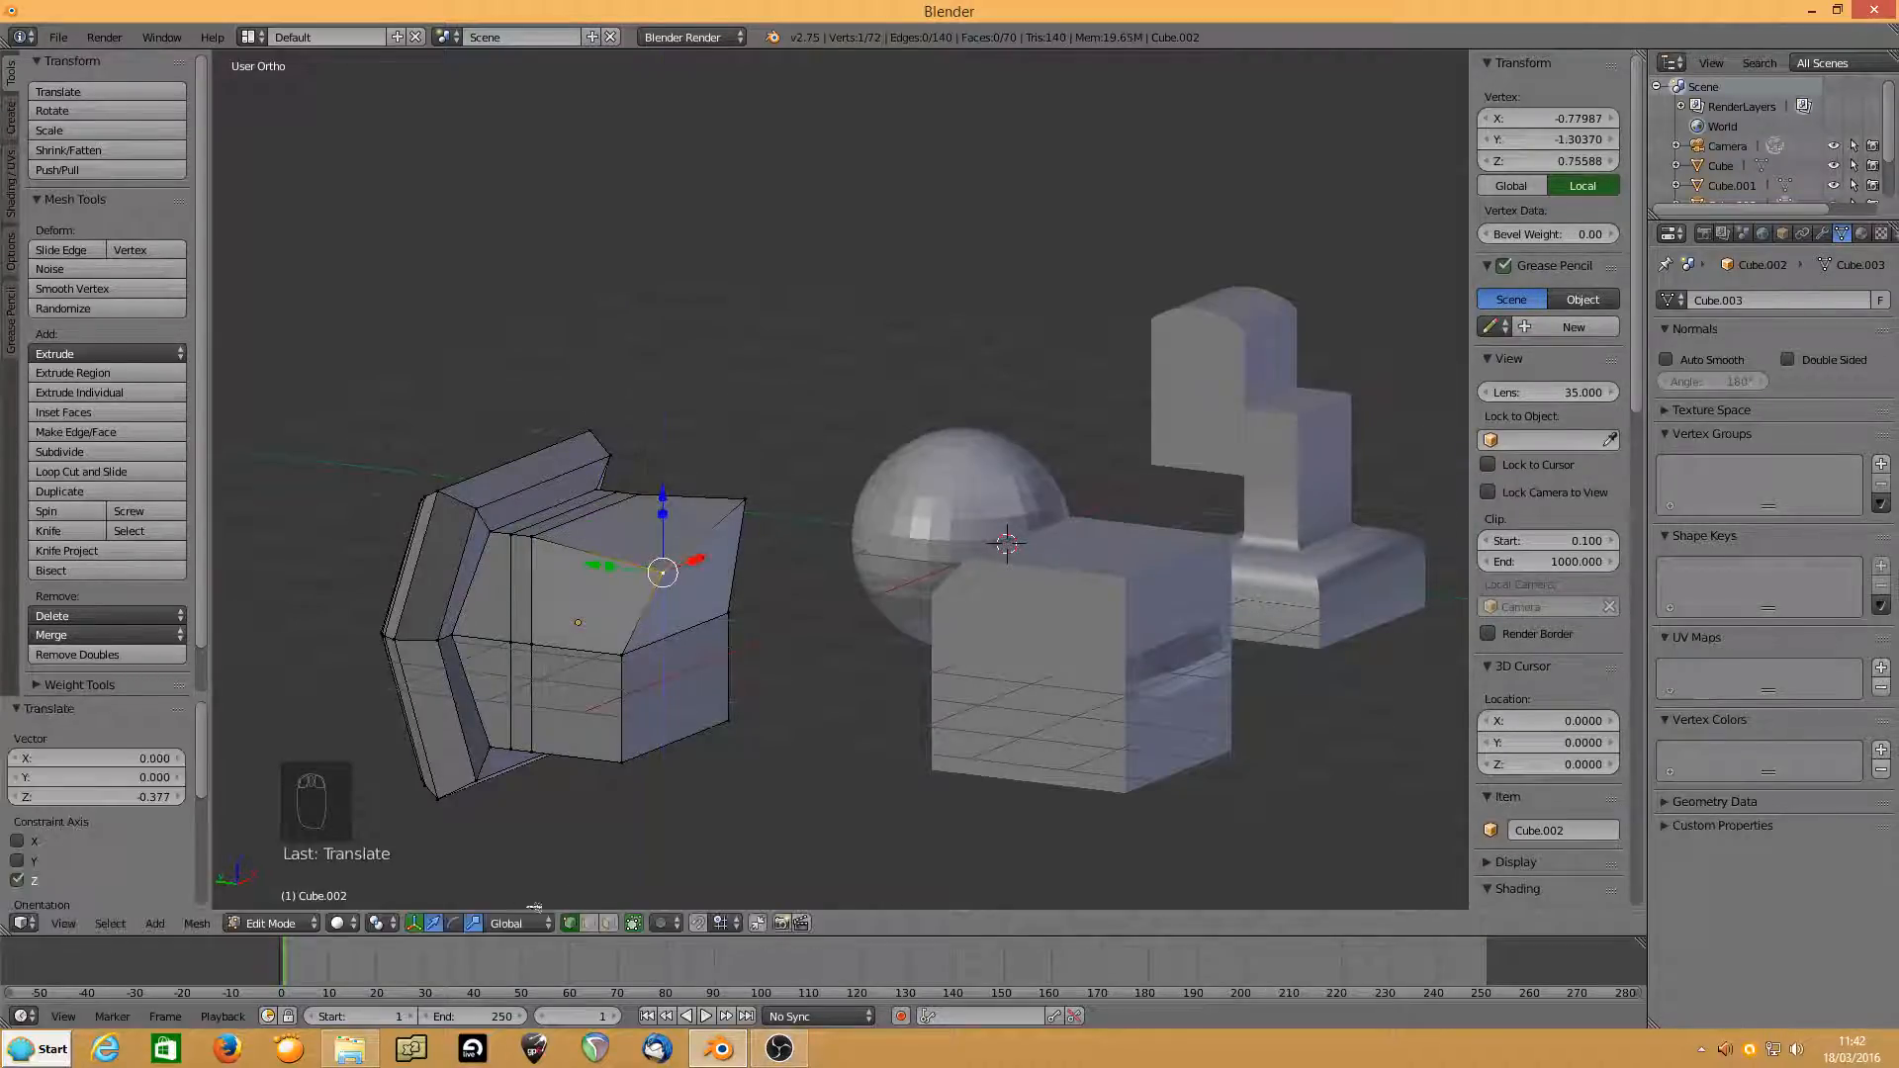
Switch to edge selection and scale the tilted upper back edge by -0.615 along Z.
click(589, 923)
right_click(703, 536)
middle_drag(495, 647, 588, 638)
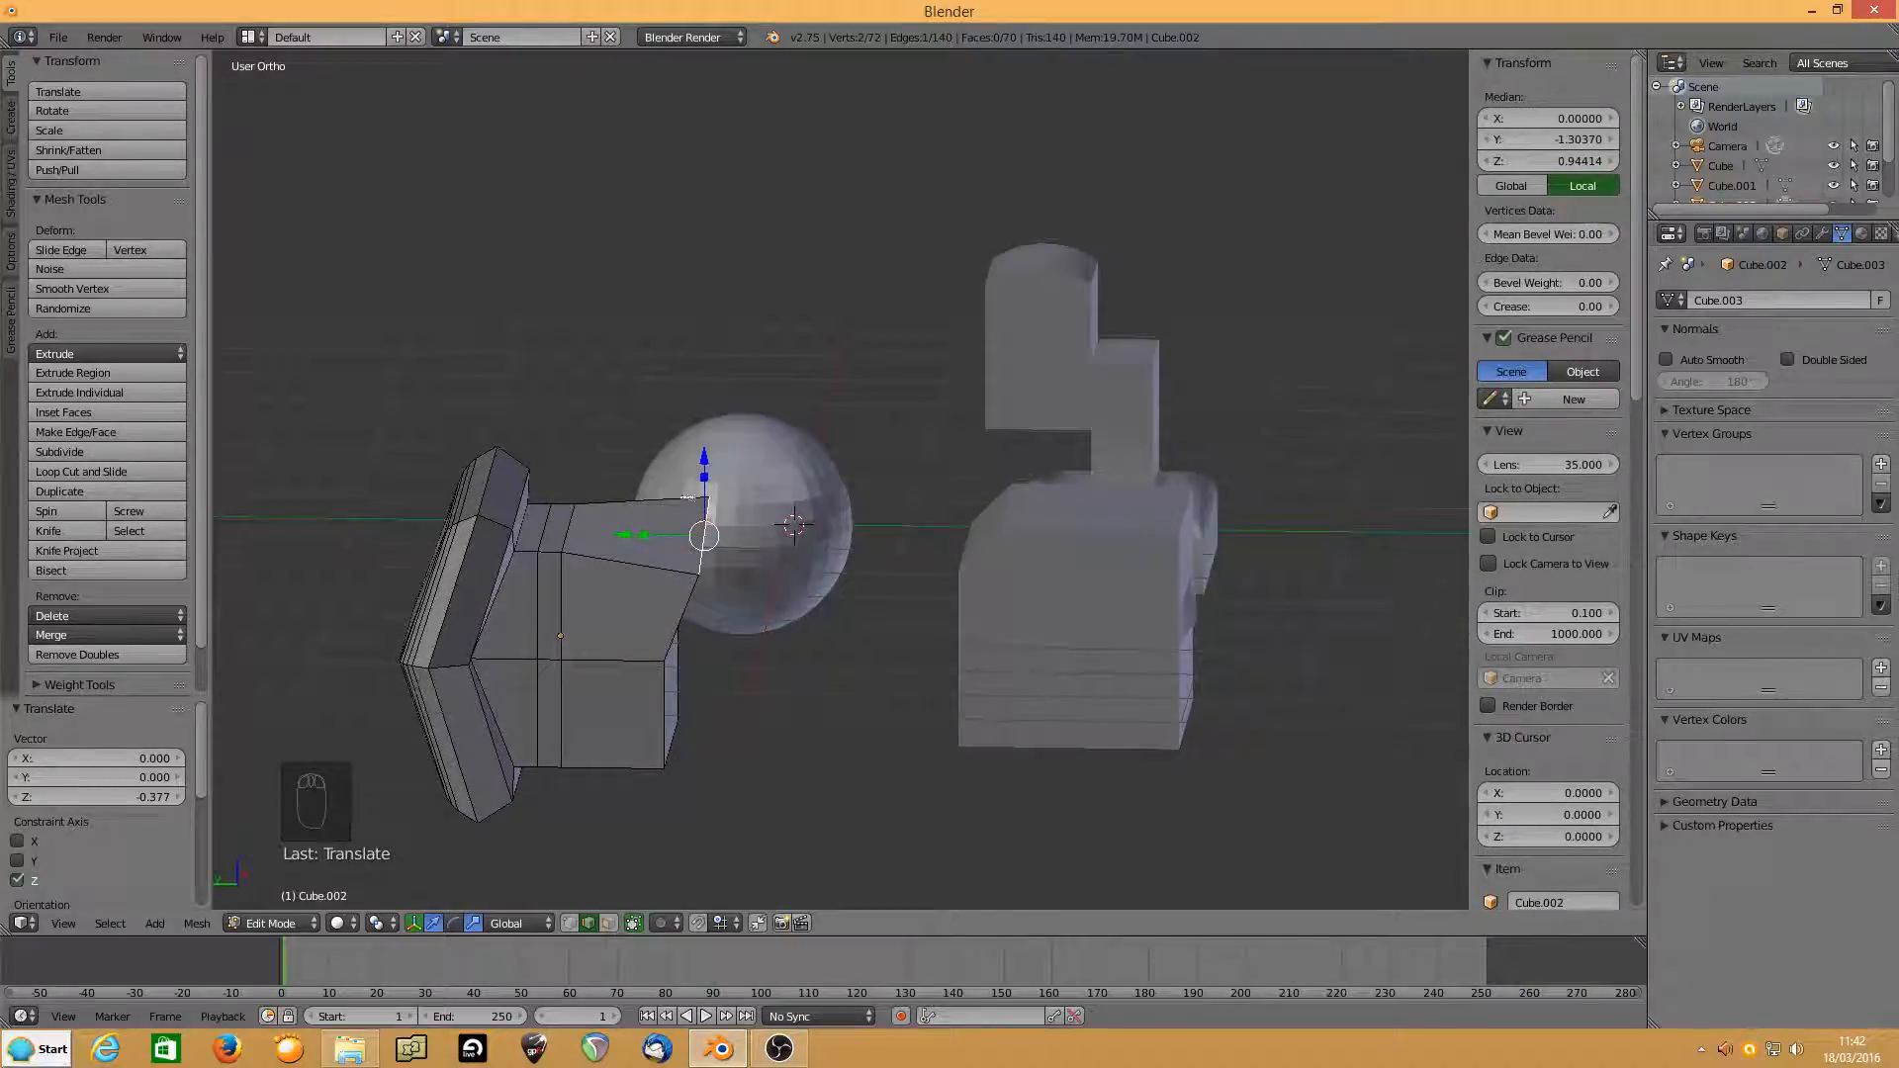
key(s)
key(z)
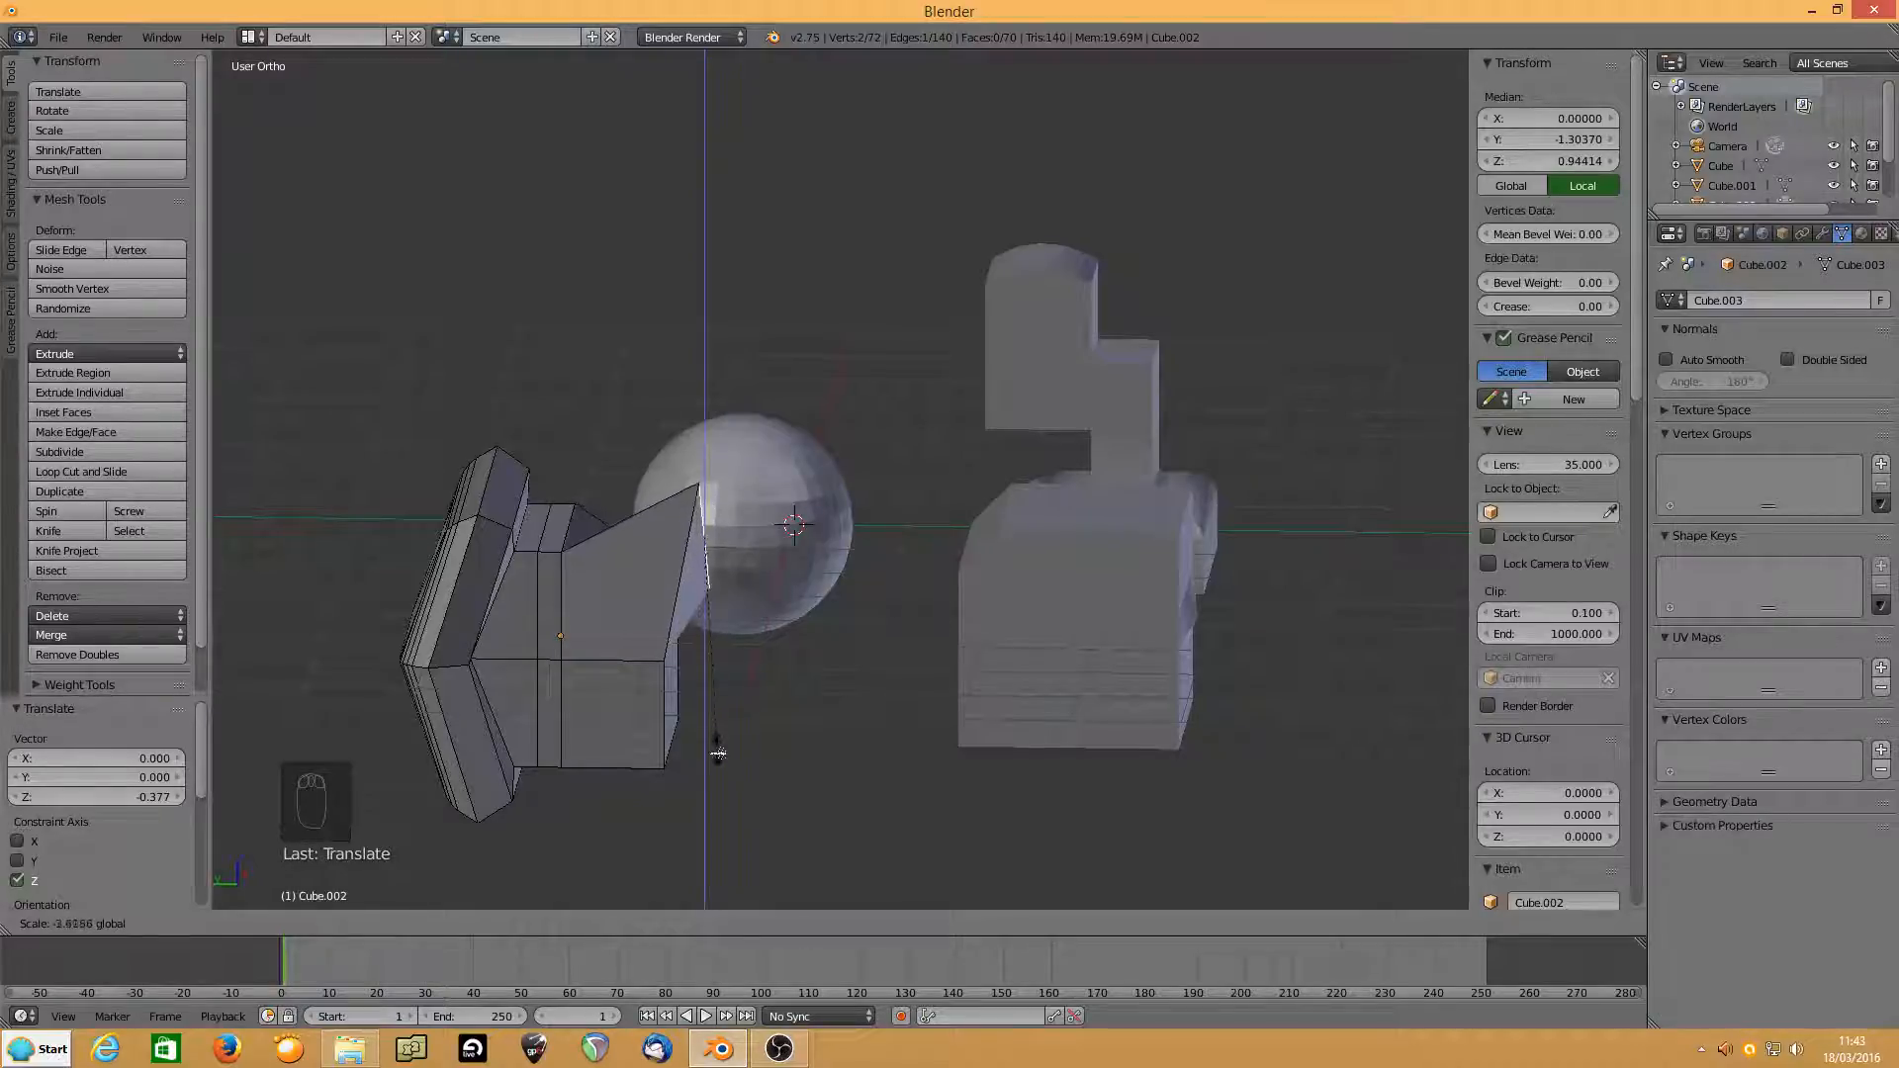
click(718, 749)
Scale the upper back edge again along Z by -2.338.
middle_drag(878, 577, 637, 600)
key(s)
key(z)
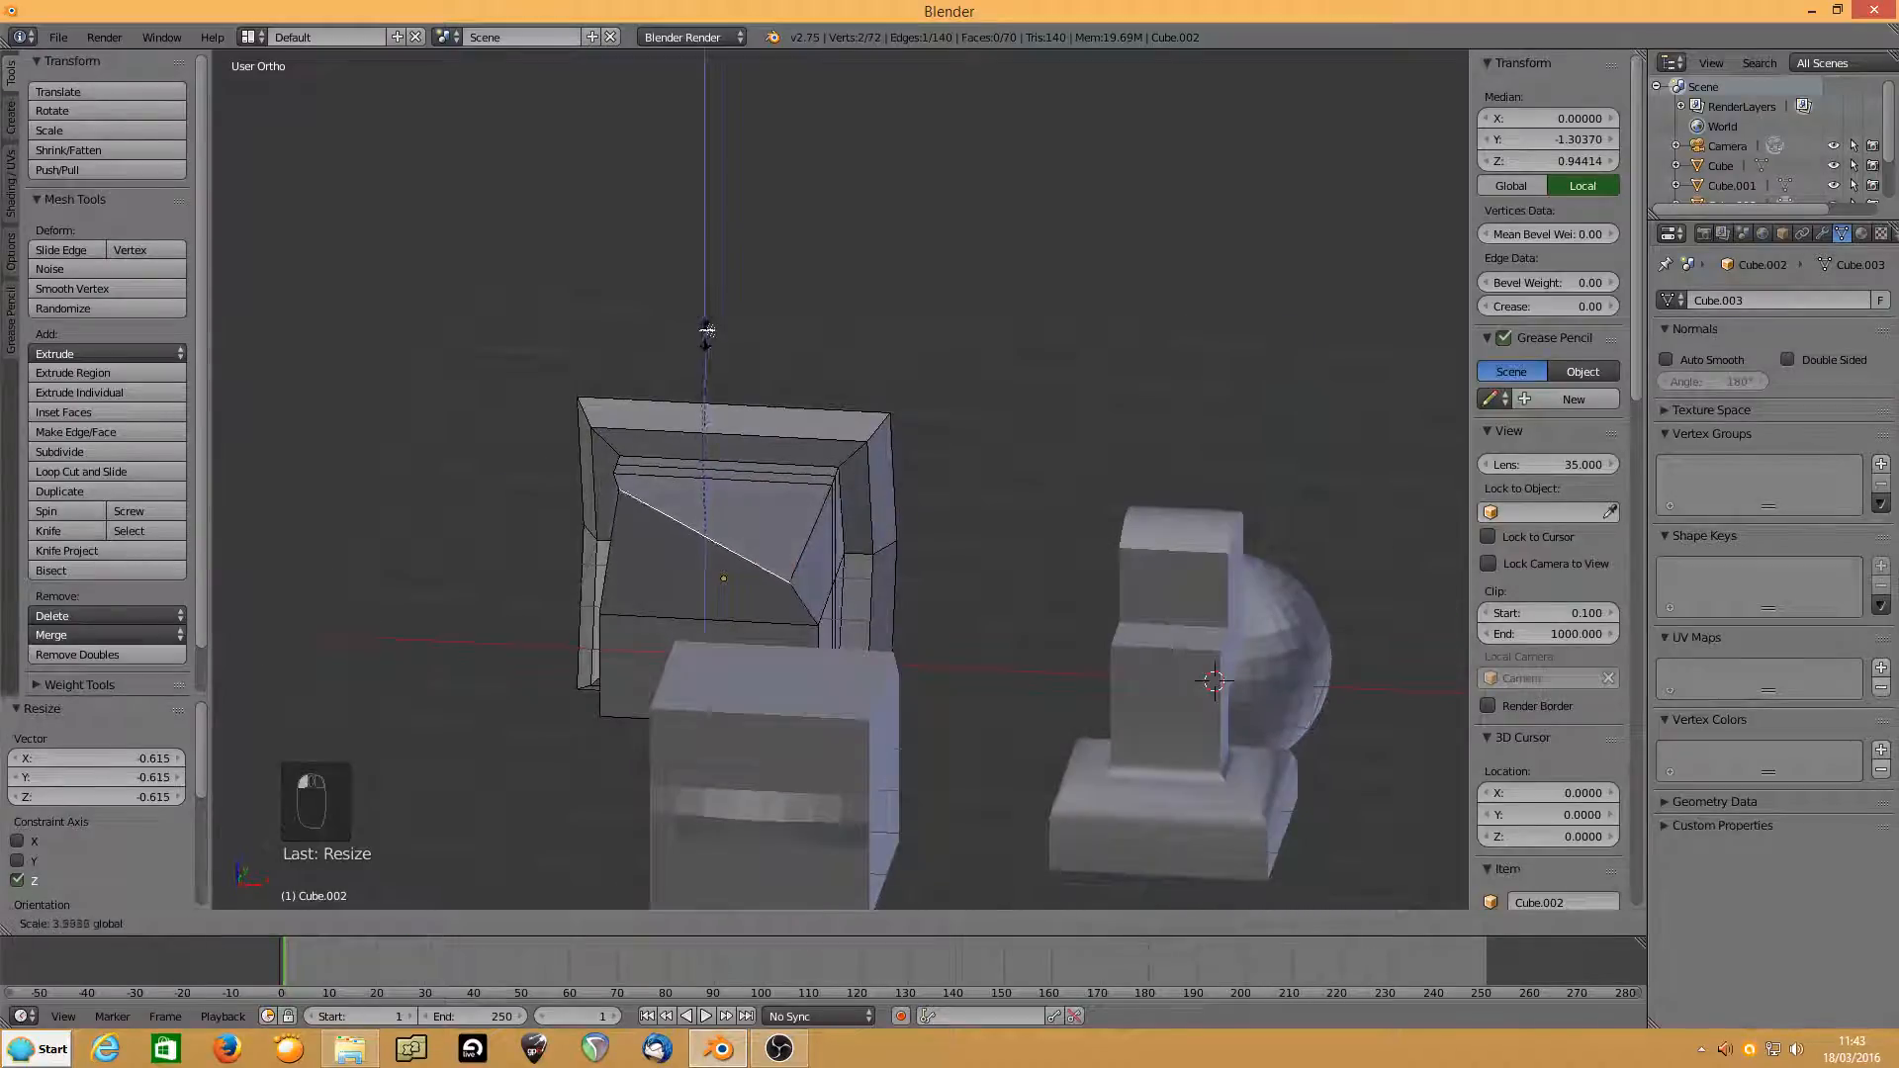
click(722, 657)
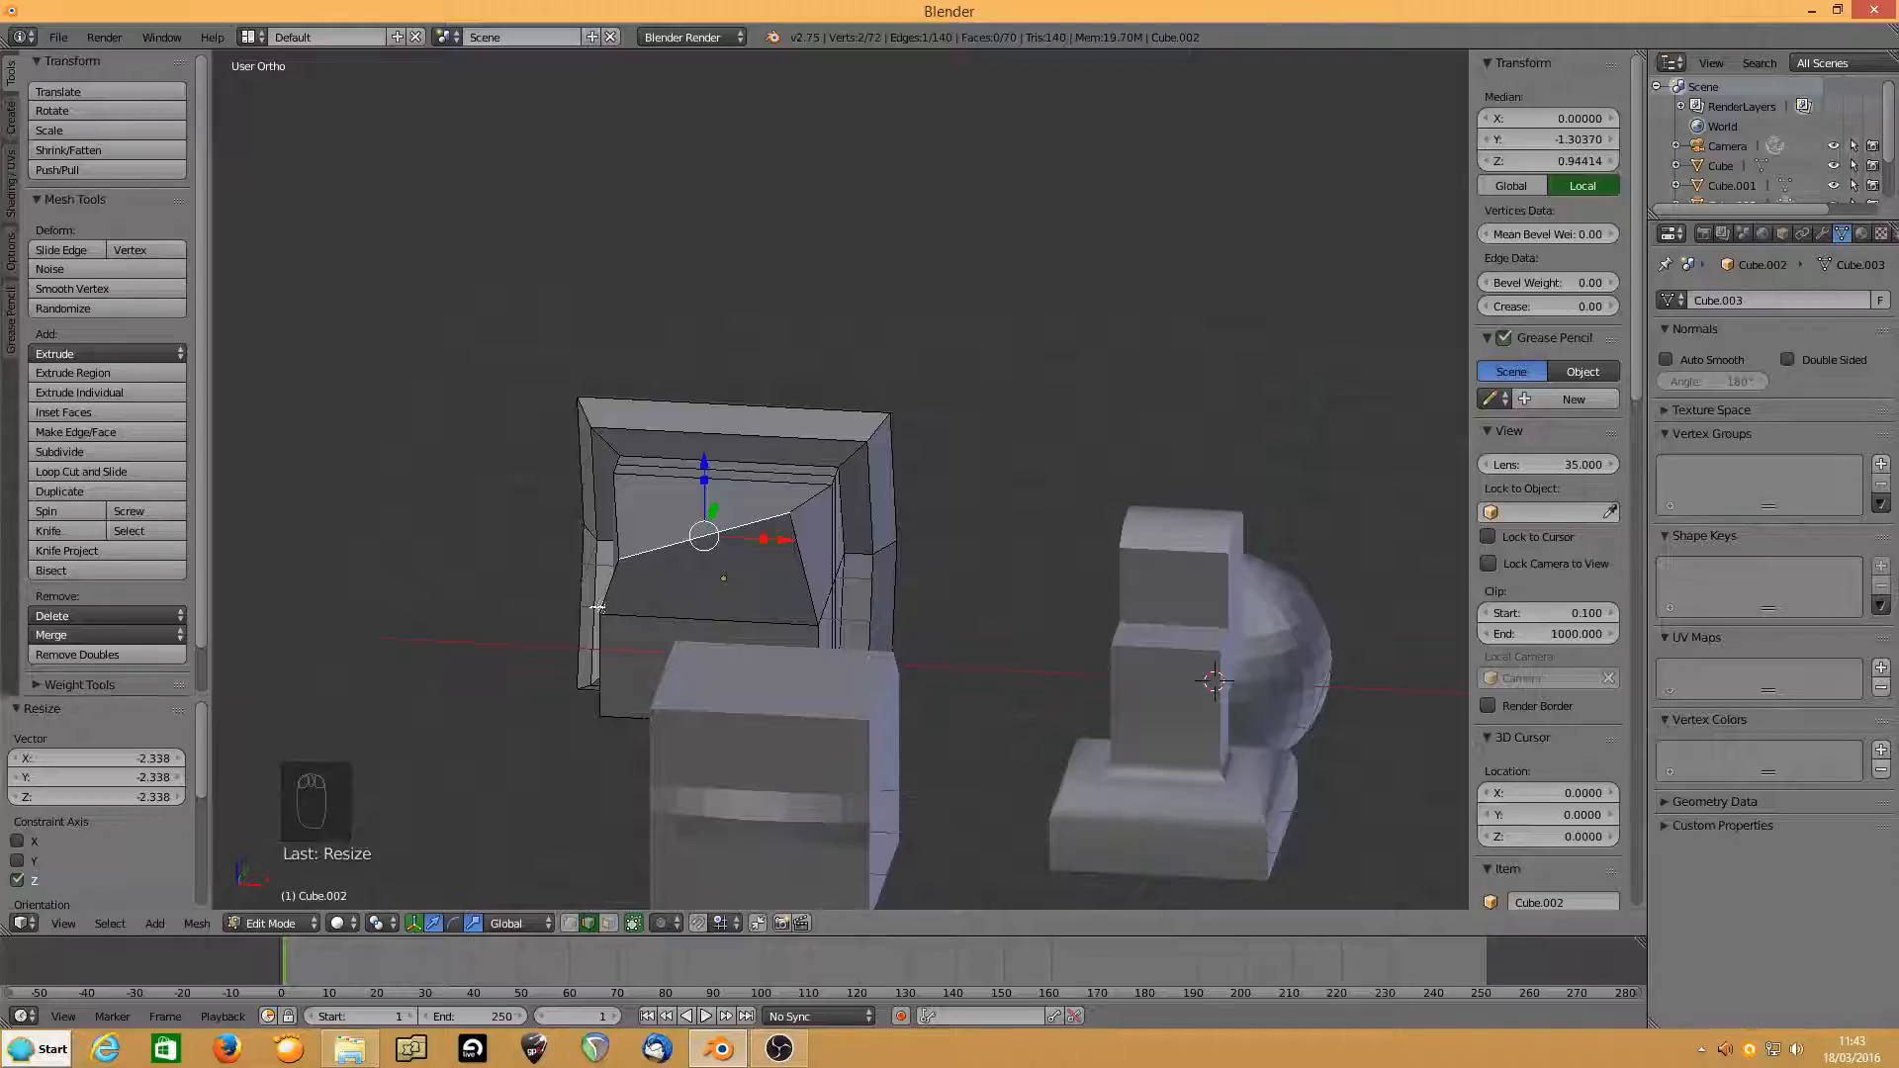
Try to level the tilted upper back edge by rotating it about the global Y axis.
key(r)
key(y)
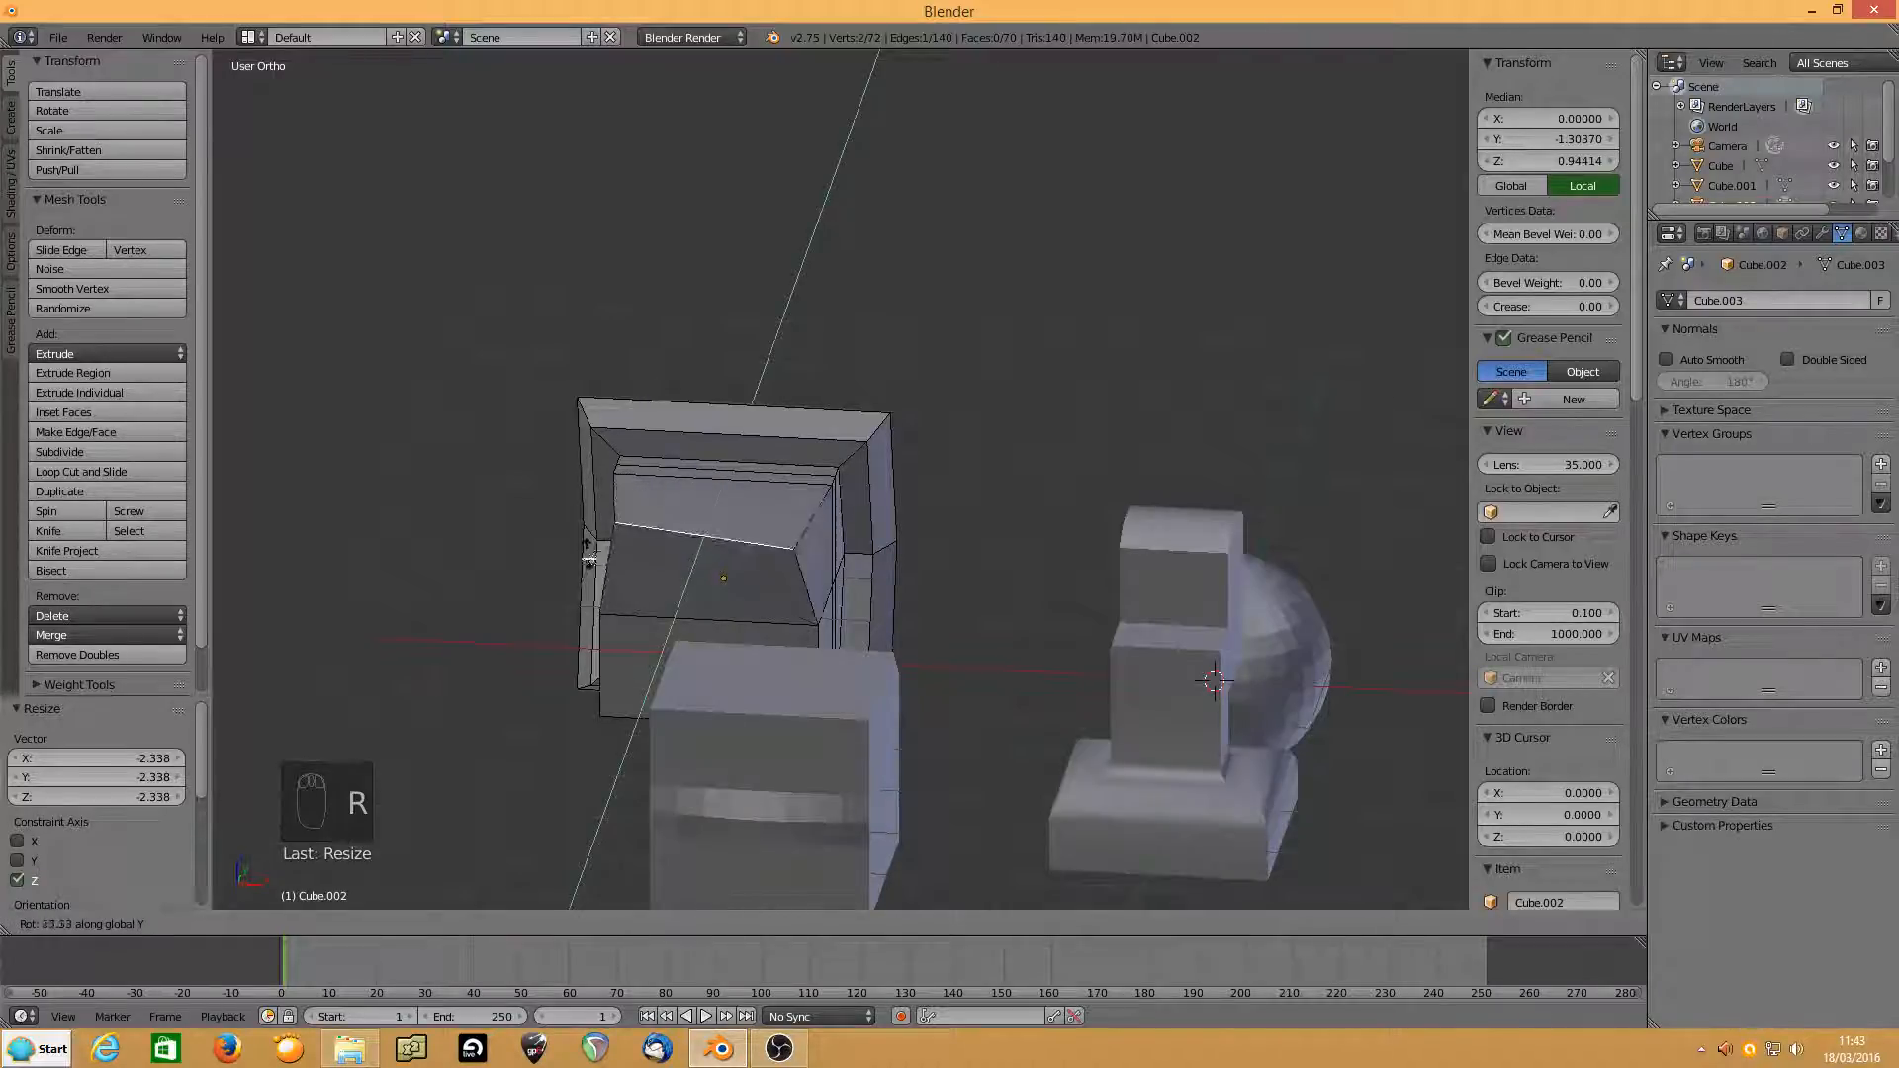
click(565, 578)
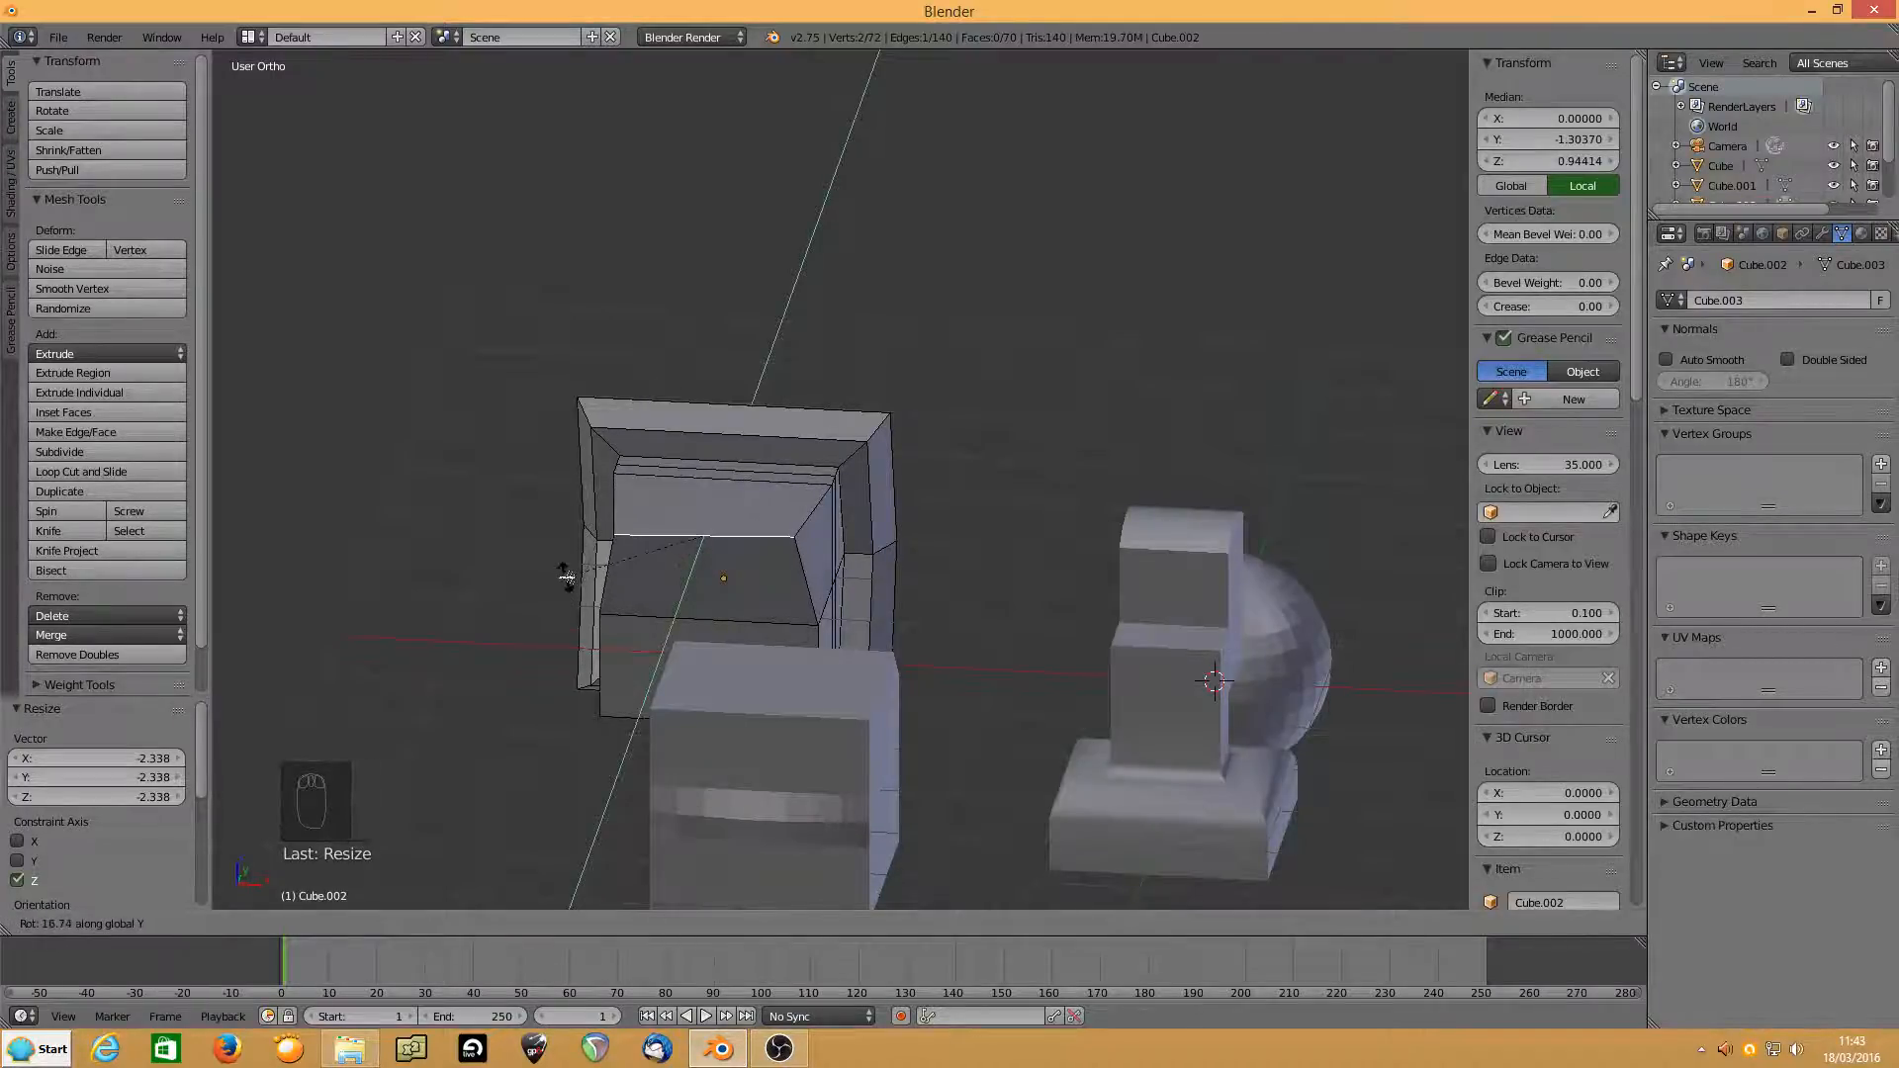
Scale the upper back edge by 0.551 along X and rotate it -39.94° about Z.
middle_drag(692, 554, 731, 534)
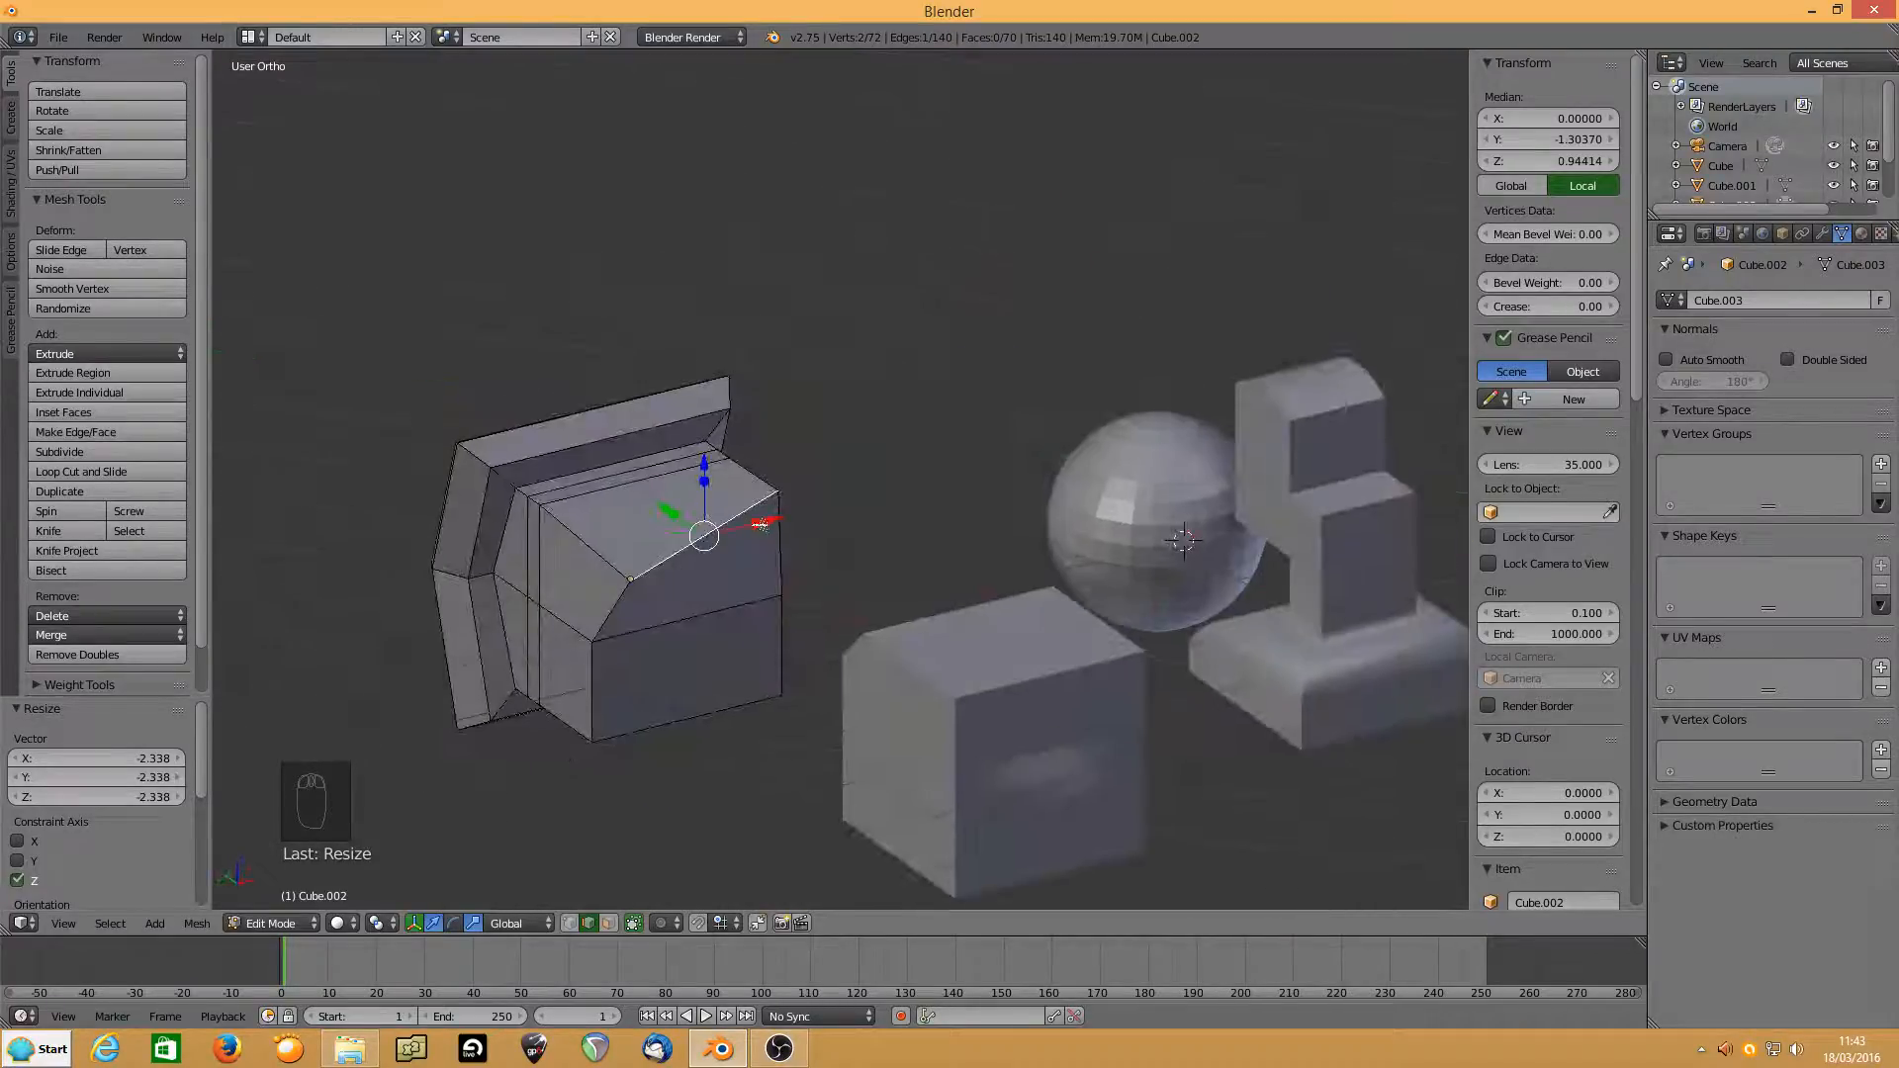
key(s)
key(x)
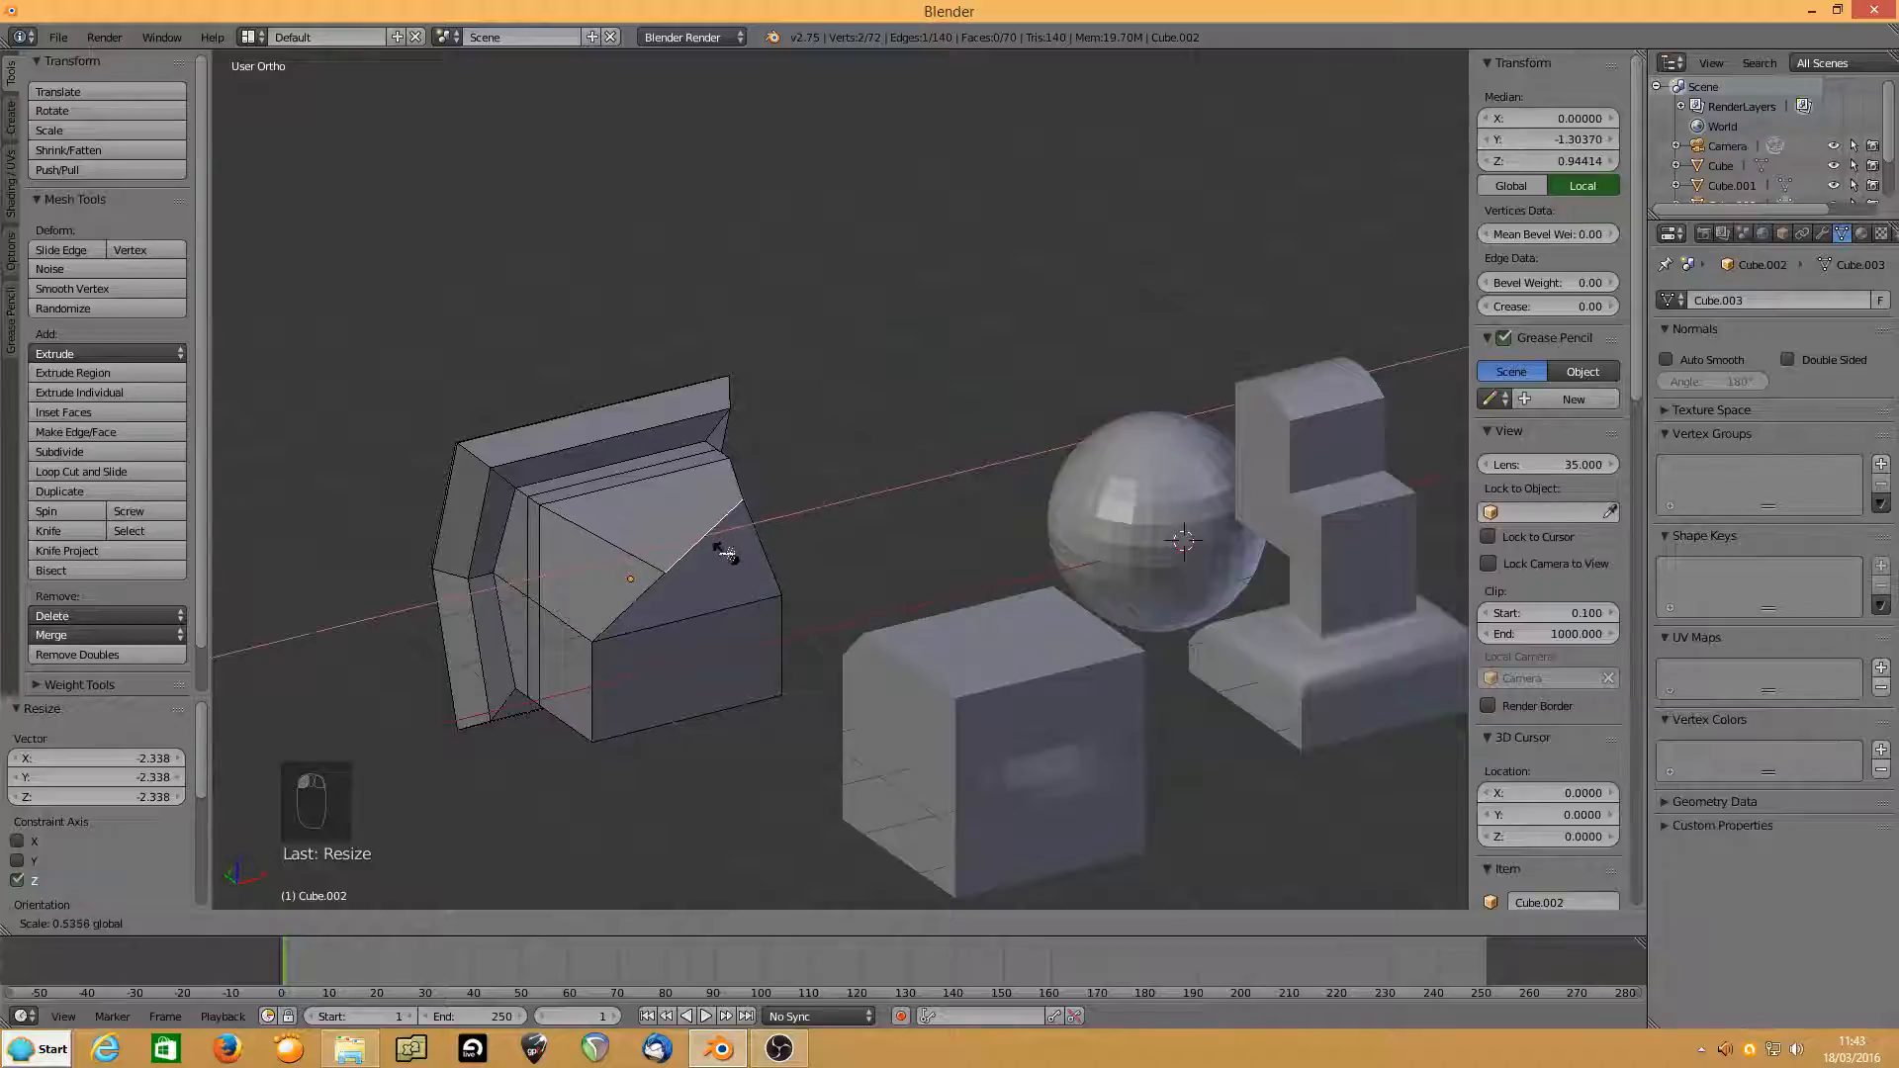
click(727, 554)
key(r)
key(z)
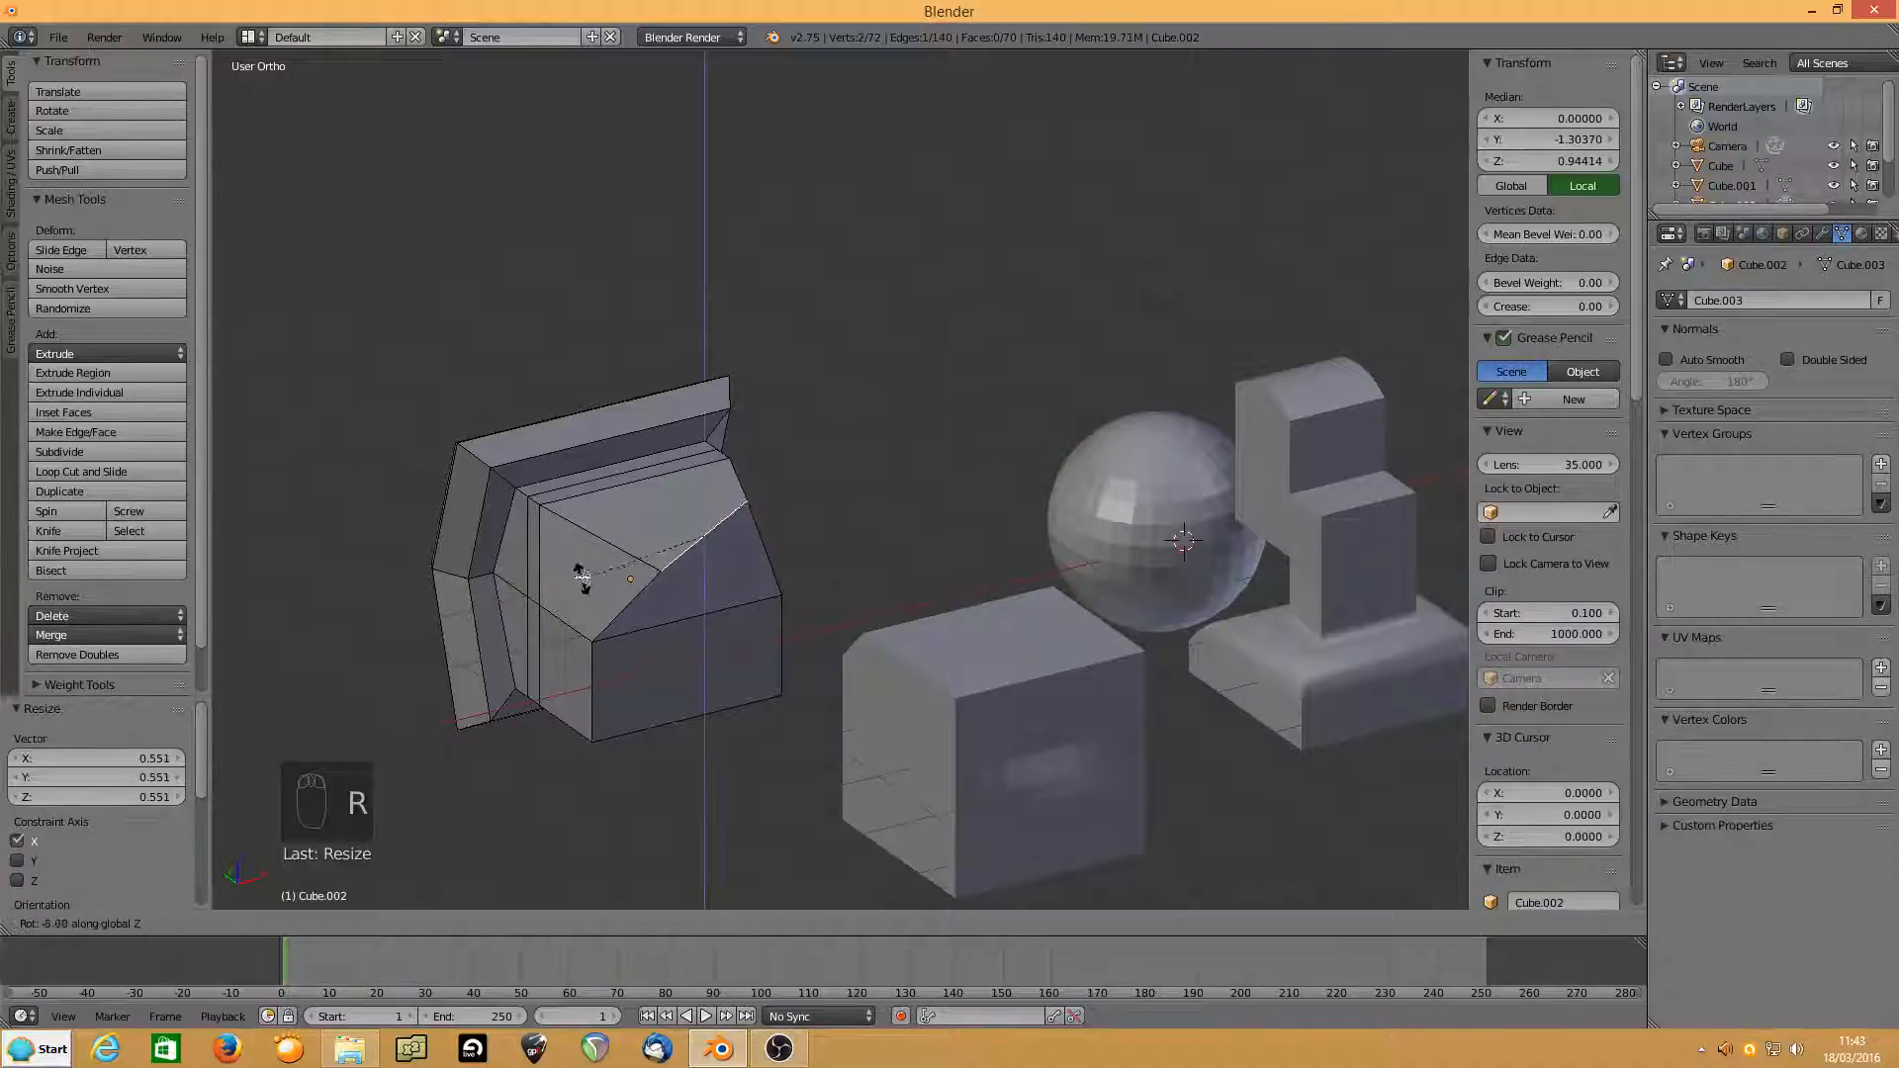
click(586, 507)
In vertex selection, move the protruding upper back corner freely by about 0.426 in X, 0.544 in Y and -0.250 in Z.
middle_drag(586, 507, 281, 624)
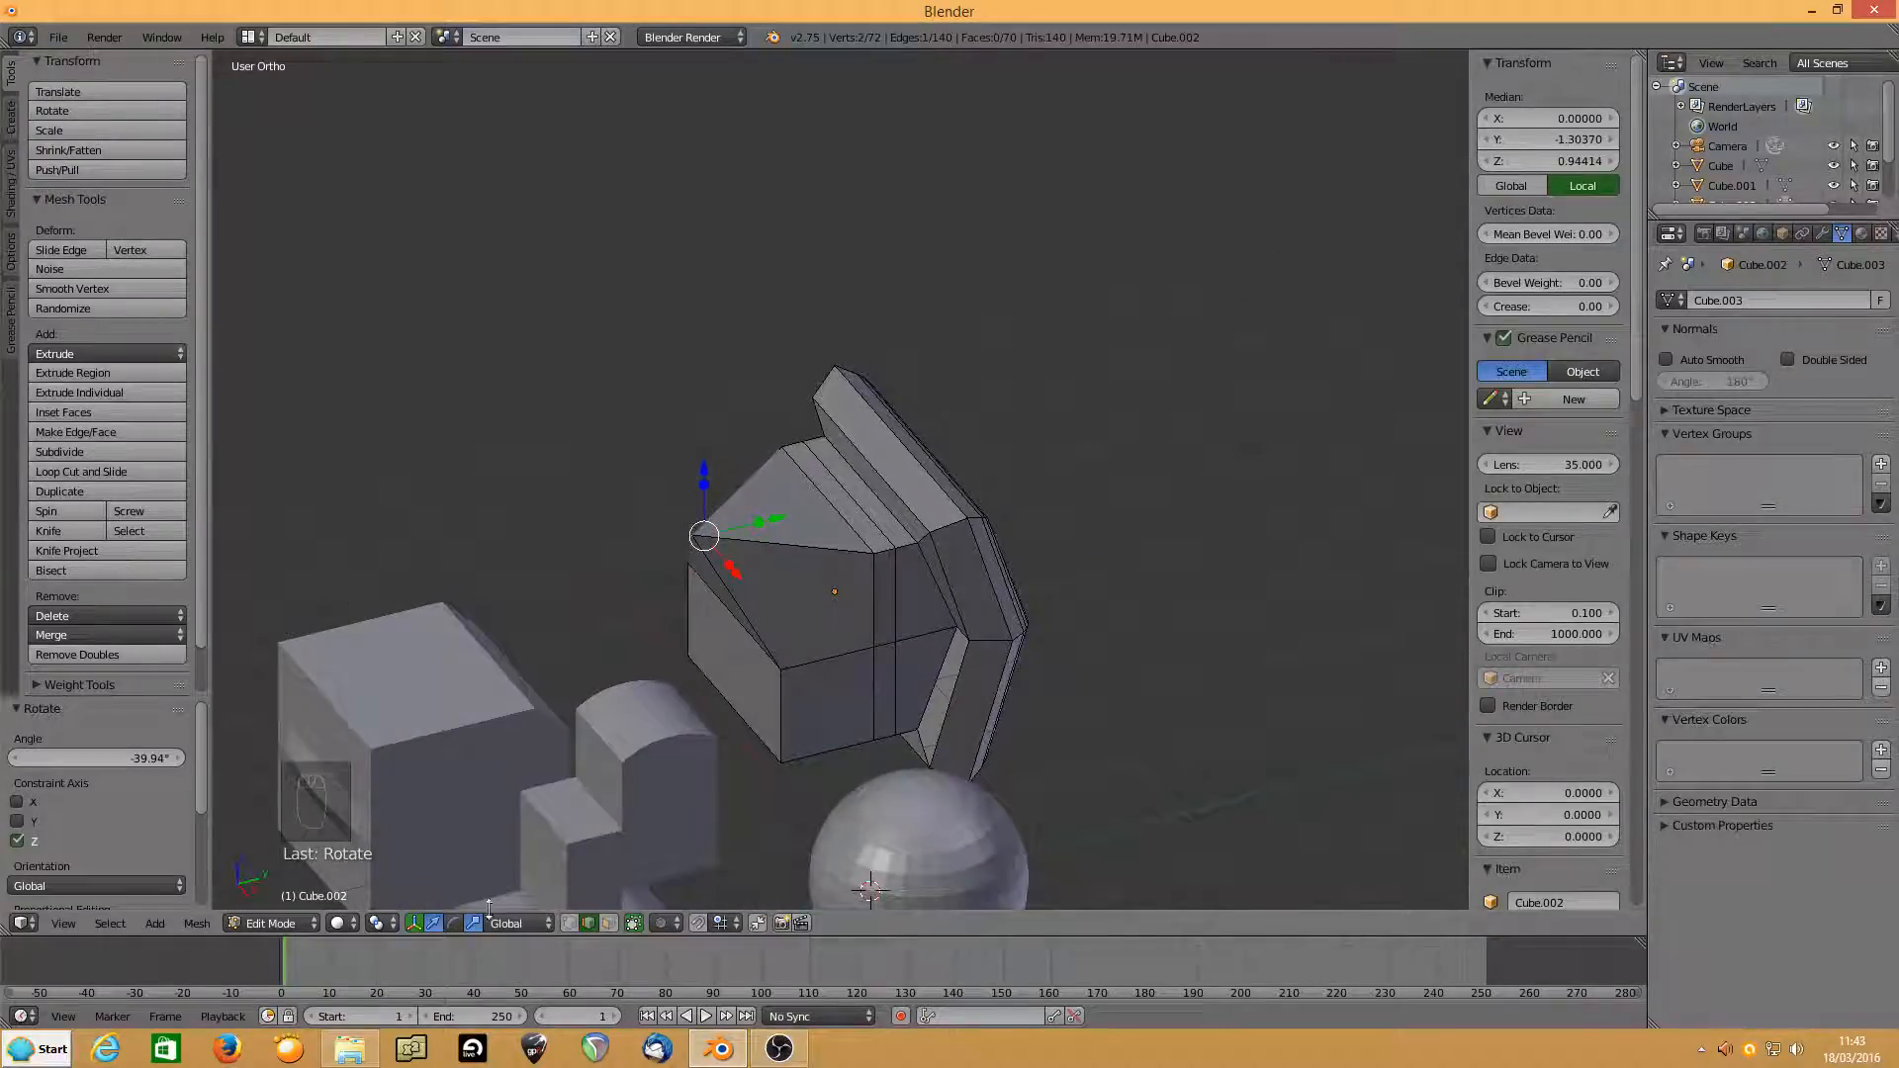
click(569, 922)
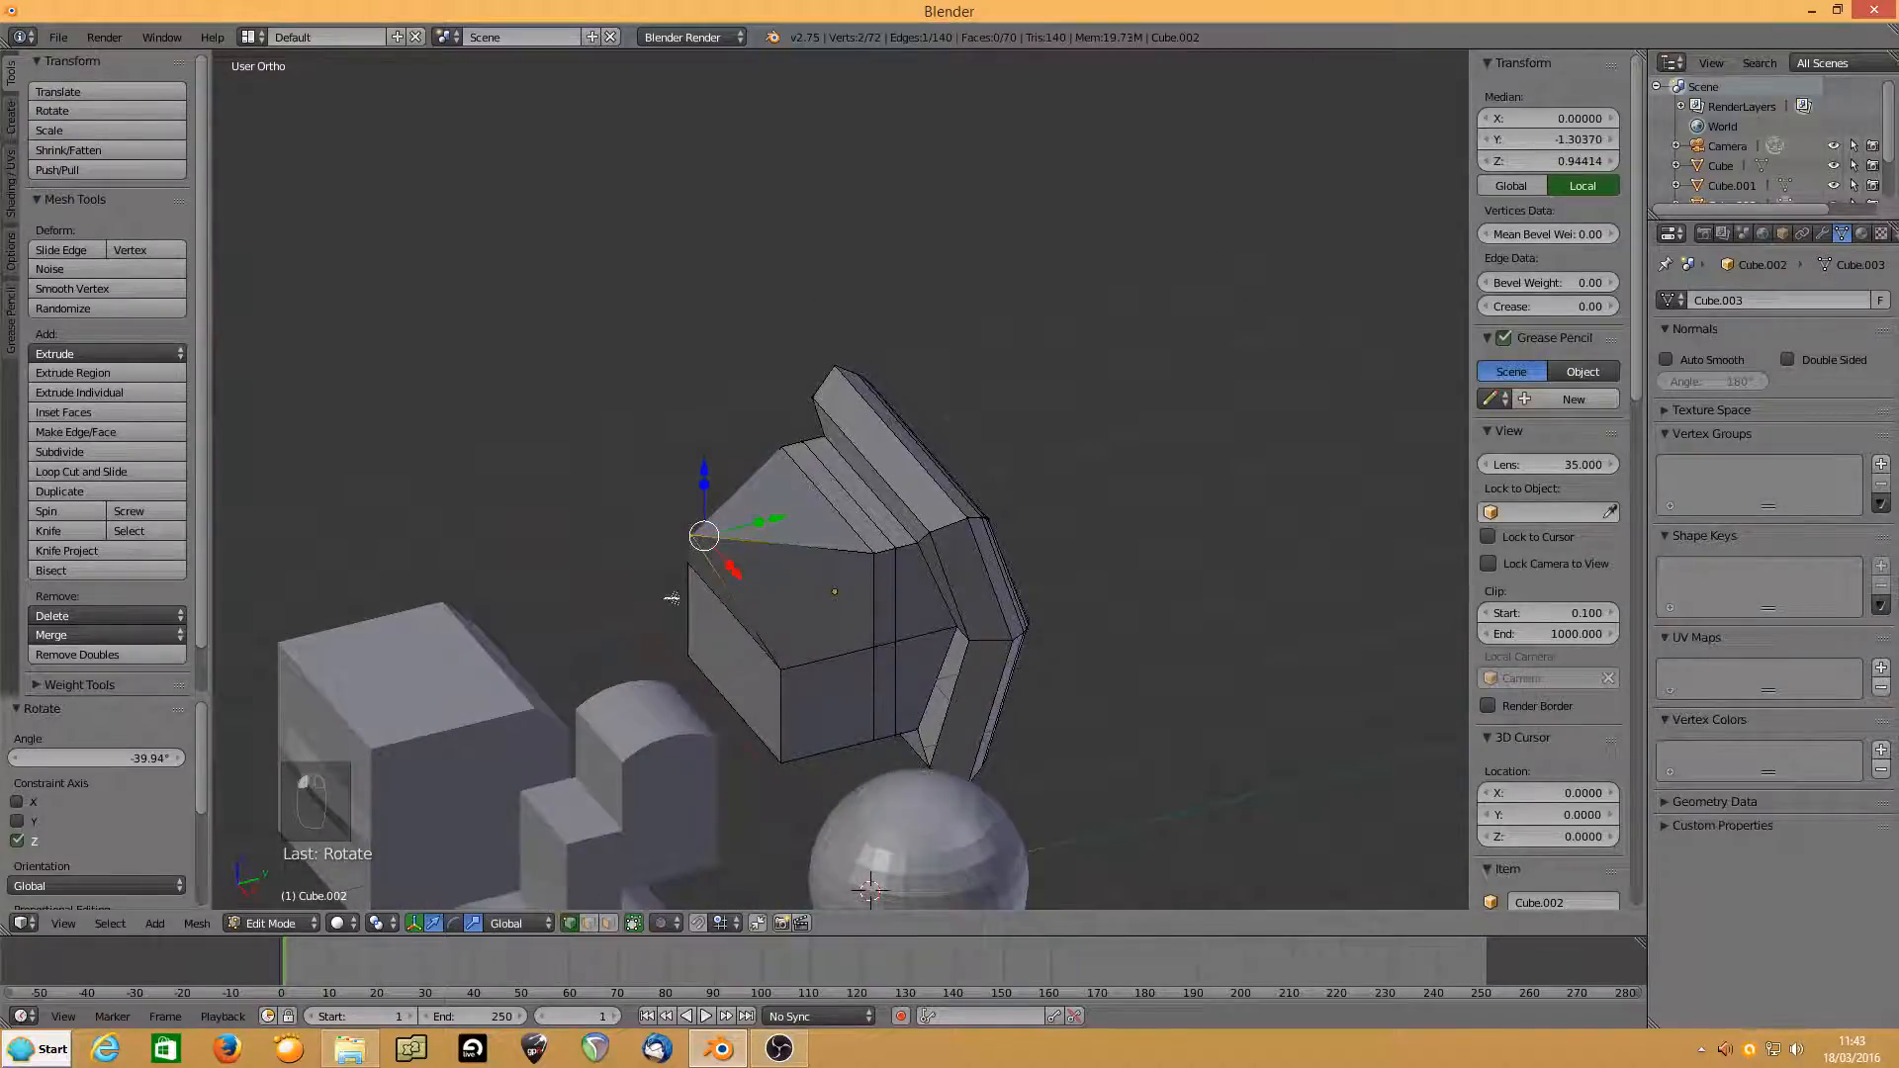
right_click(872, 546)
right_click(692, 535)
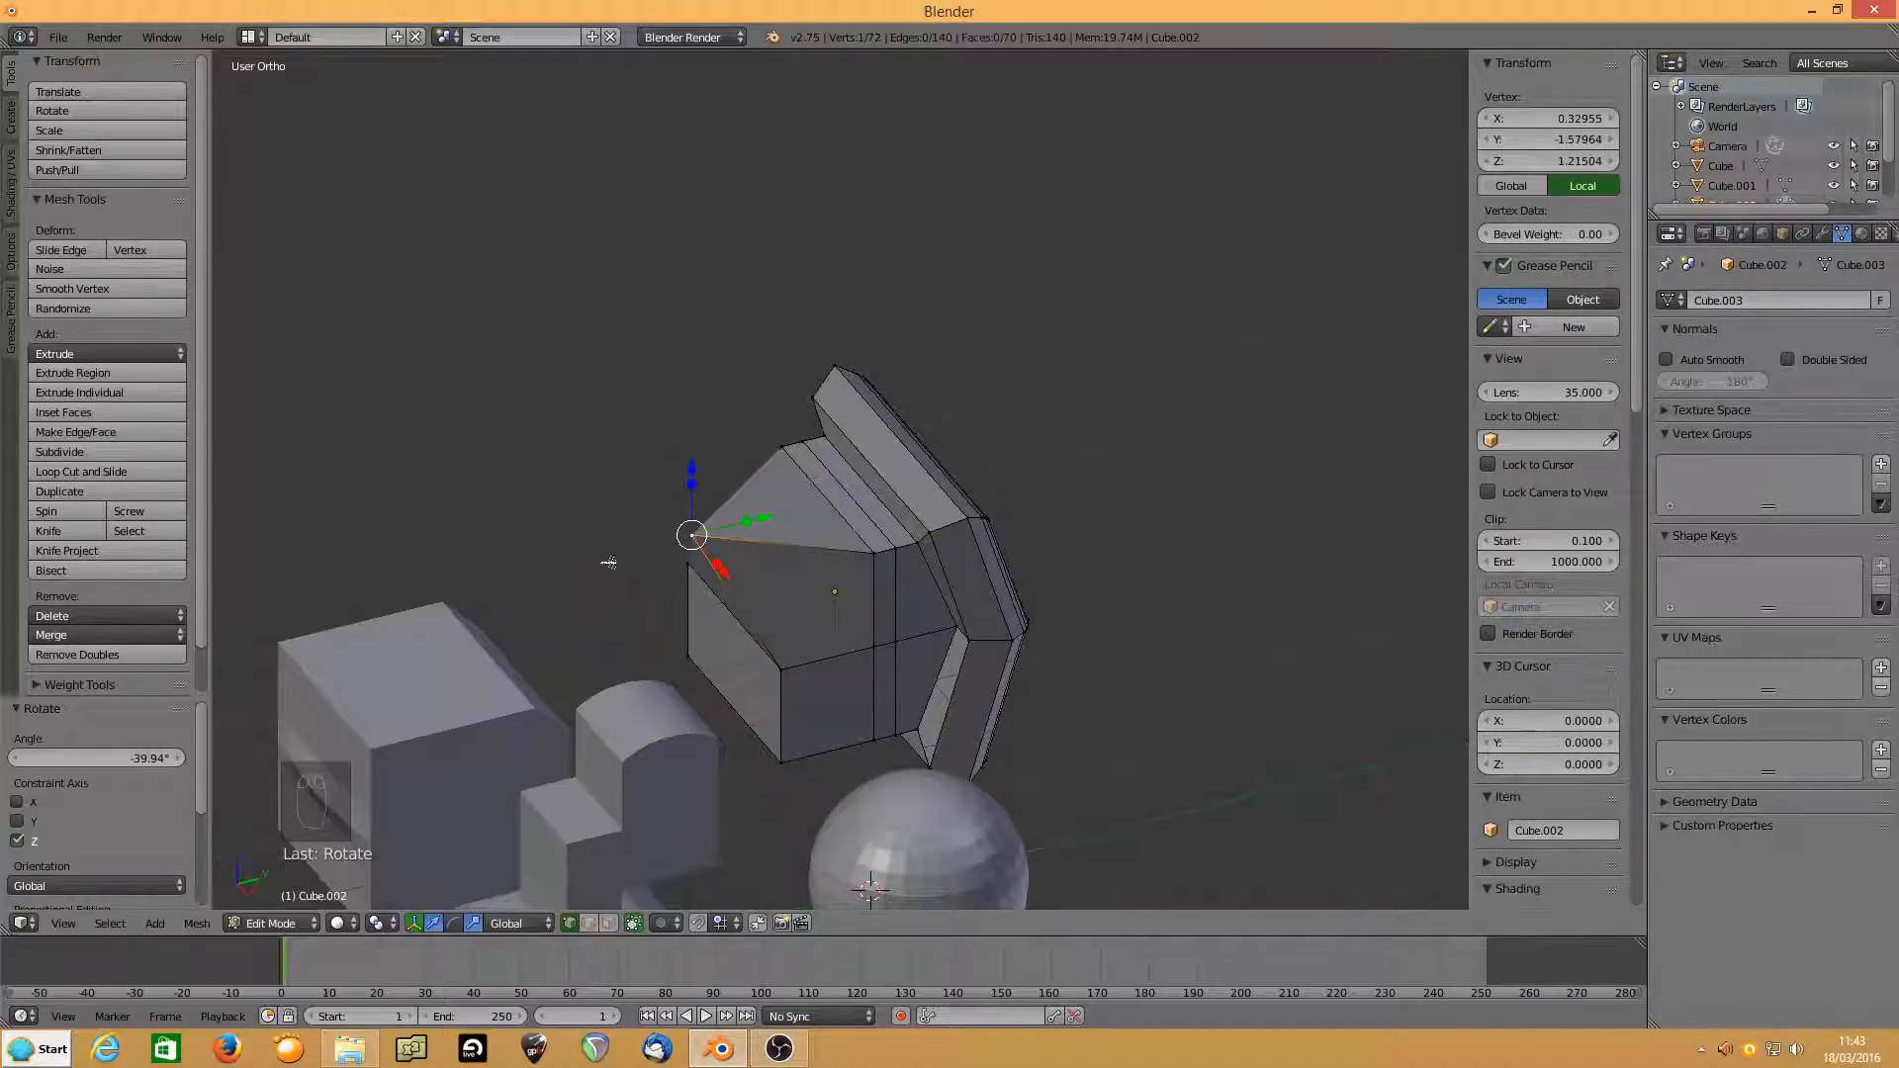
key(g)
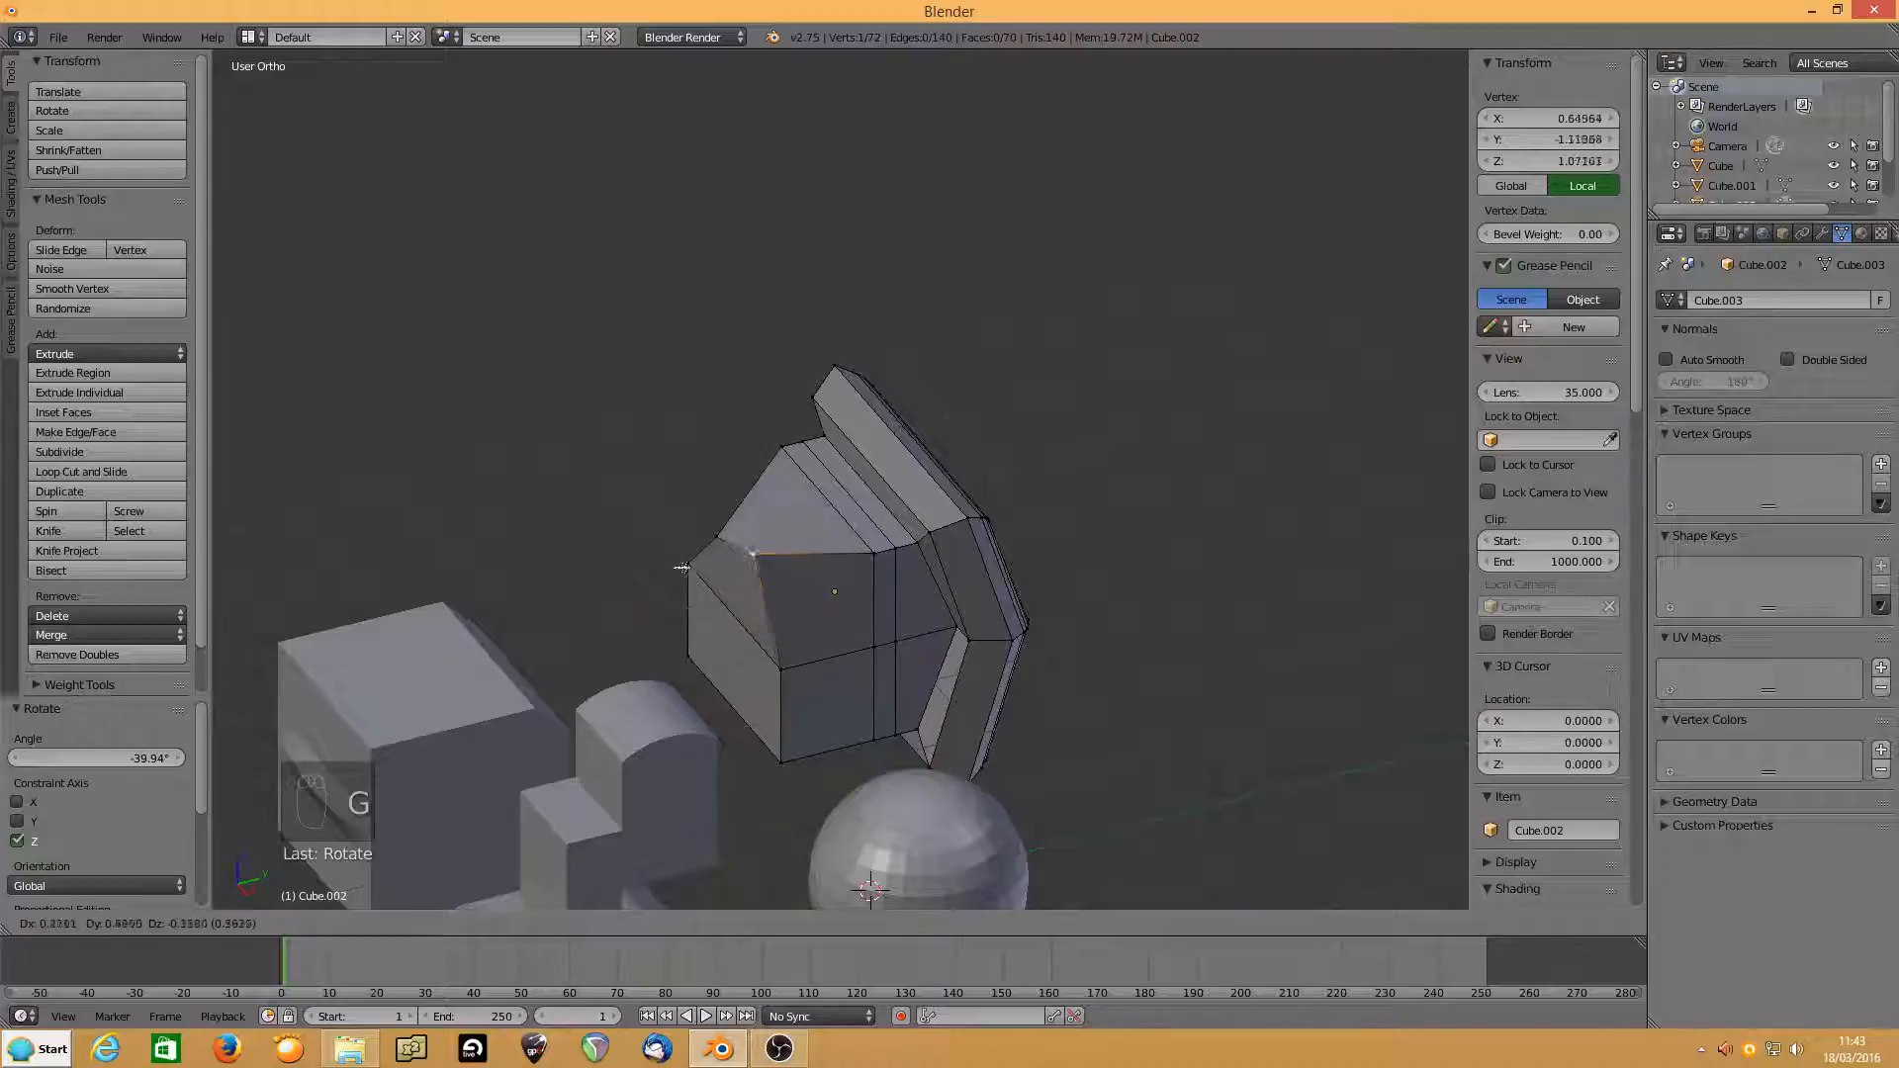
click(570, 567)
Lower the same corner vertex along Z and move the opposite upper back corner 0.213 along Y.
middle_drag(571, 566, 767, 586)
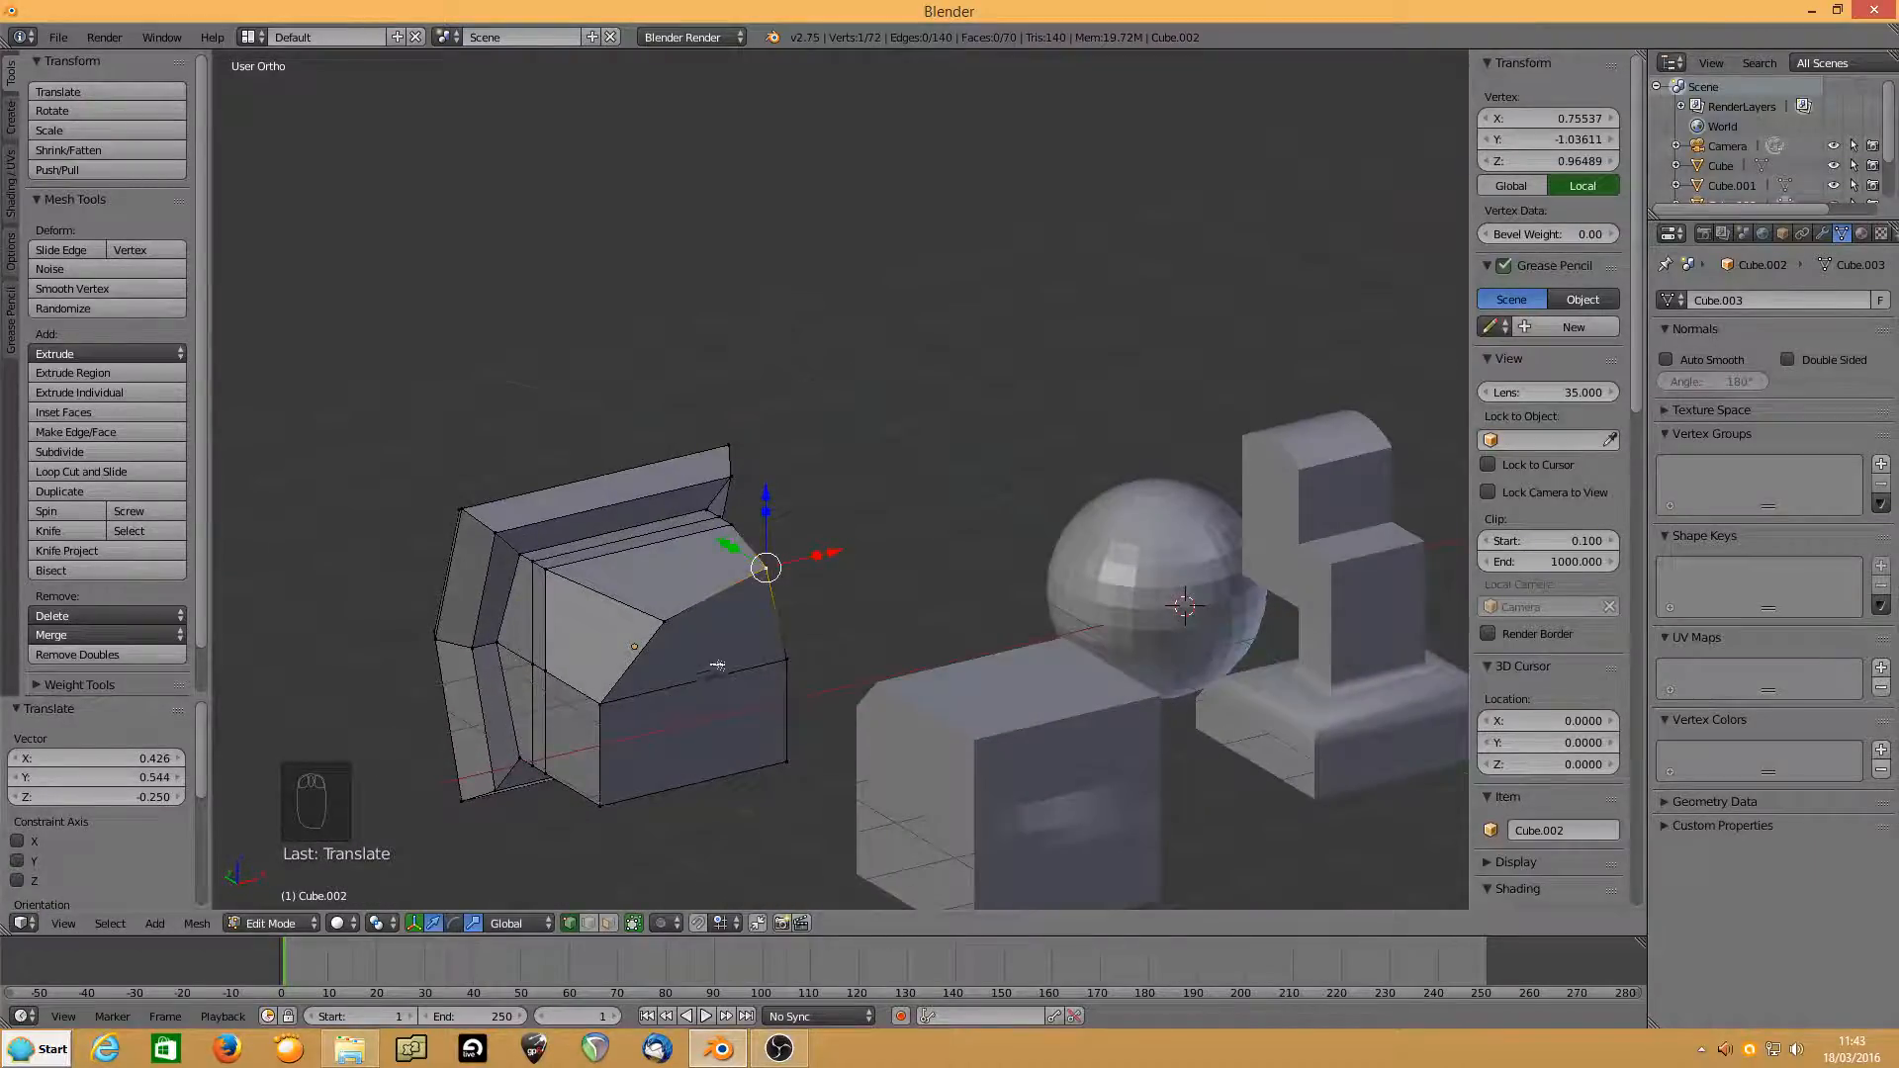
middle_drag(718, 670, 733, 670)
drag(759, 521, 762, 545)
click(673, 630)
mouse_move(623, 605)
mouse_down()
mouse_move(559, 579)
mouse_move(593, 613)
mouse_up()
middle_drag(593, 613, 640, 674)
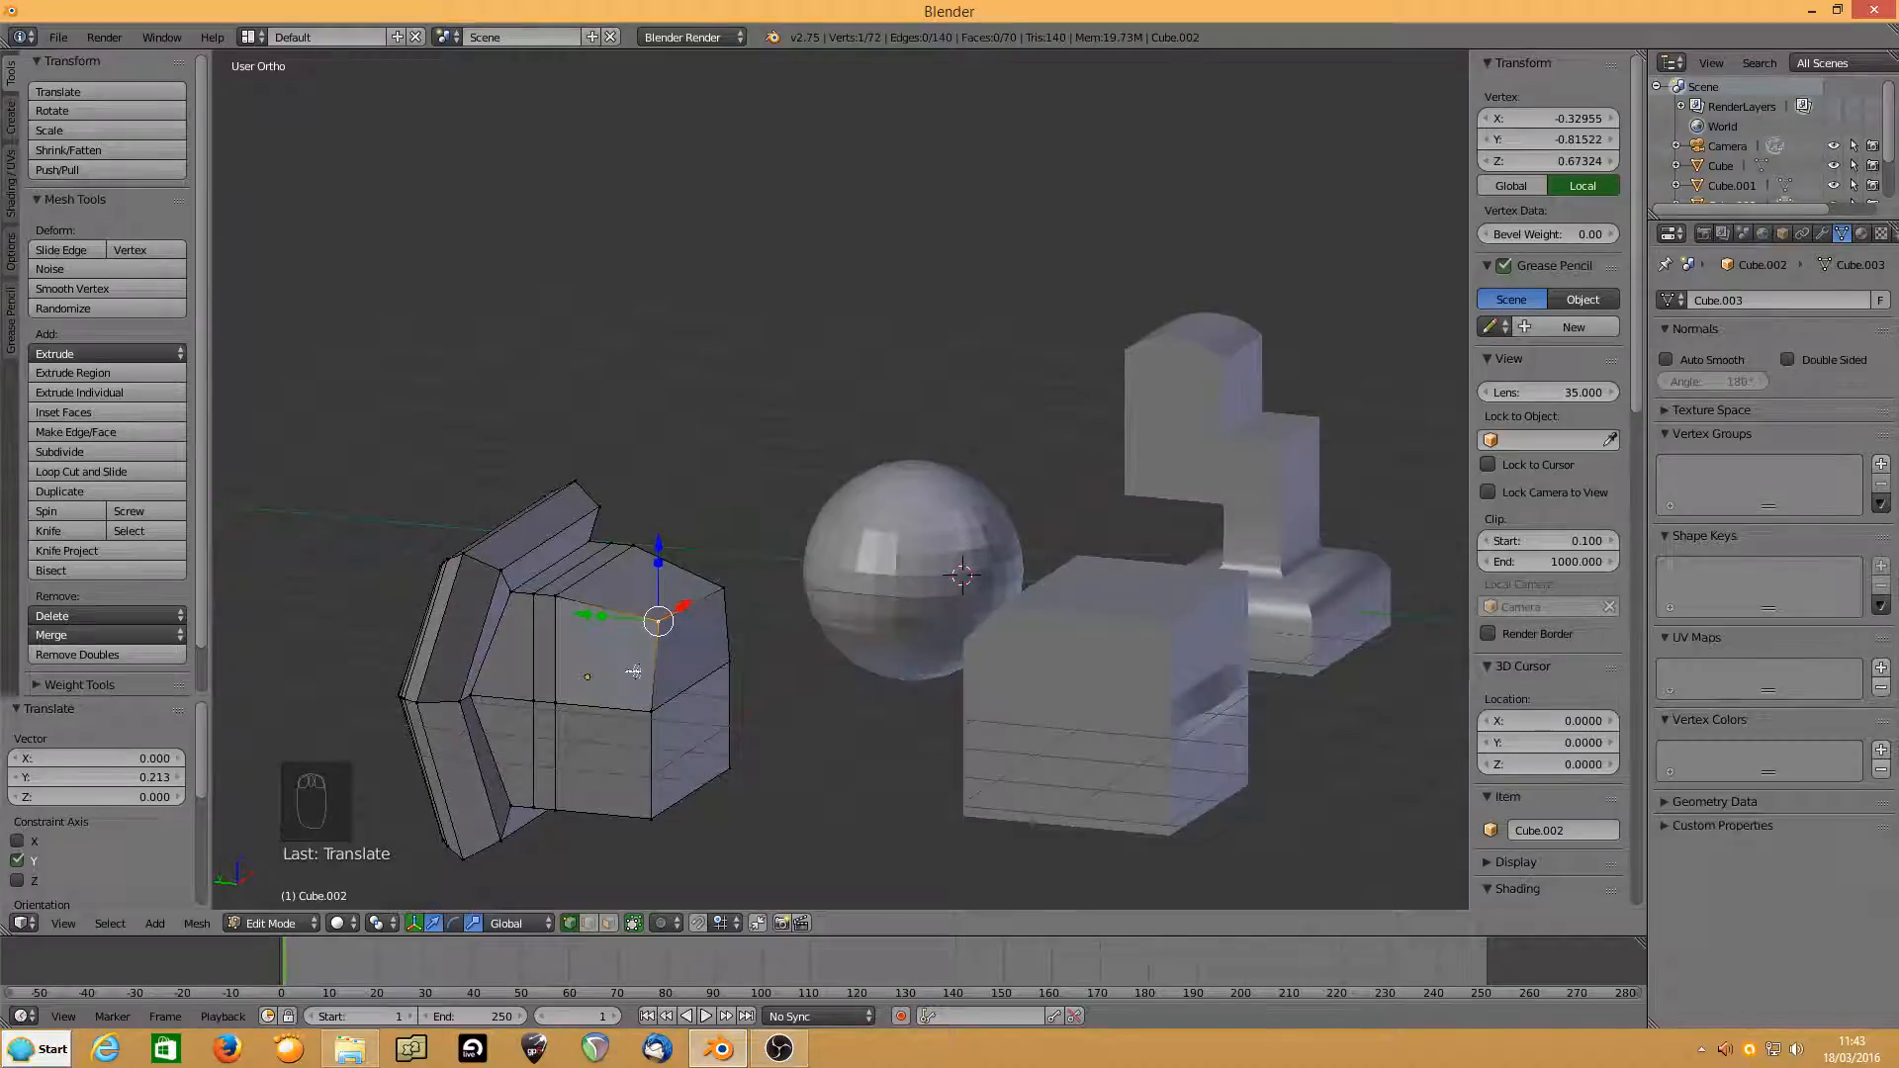
Switch to edge selection and select one edge loop within the collar's beveled front rim.
shift+middle_drag(598, 714, 623, 572)
middle_drag(851, 514, 1101, 509)
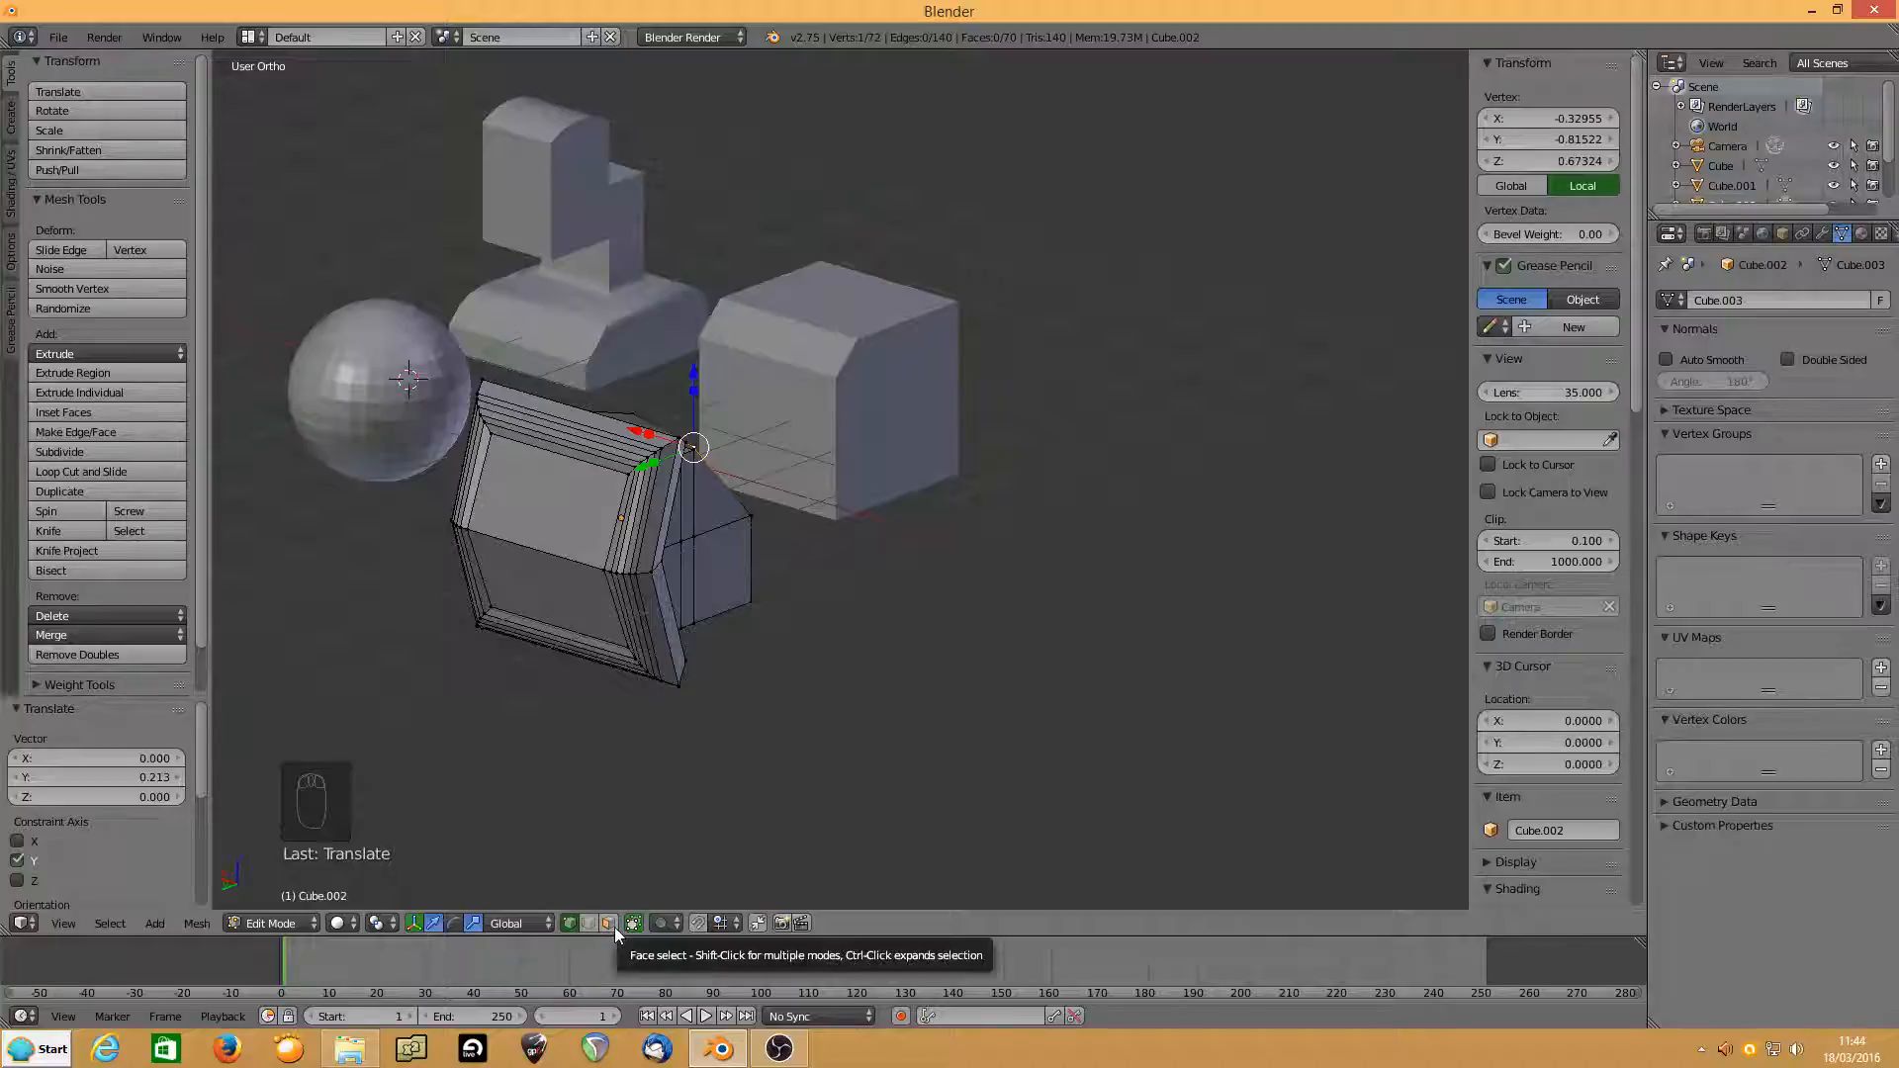
shift+middle_drag(497, 614, 834, 676)
scroll(834, 675, up, 4)
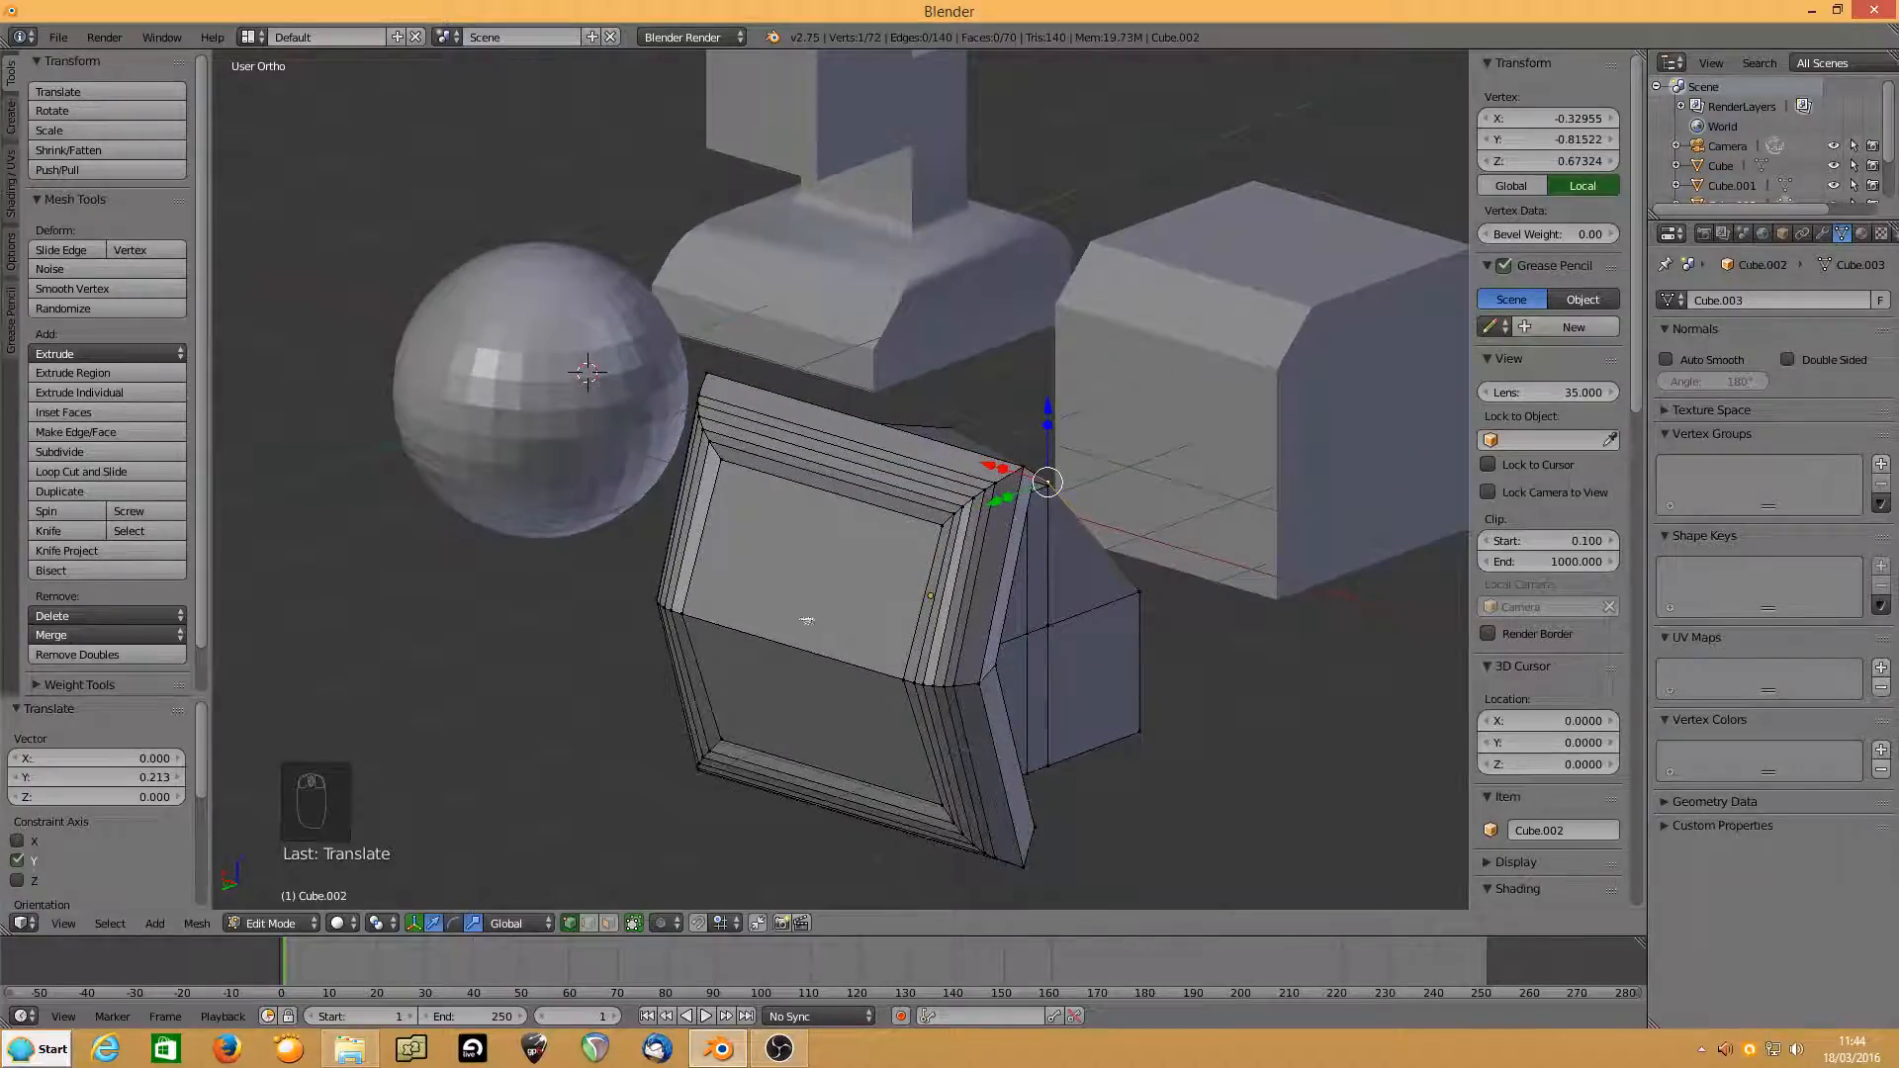
click(588, 923)
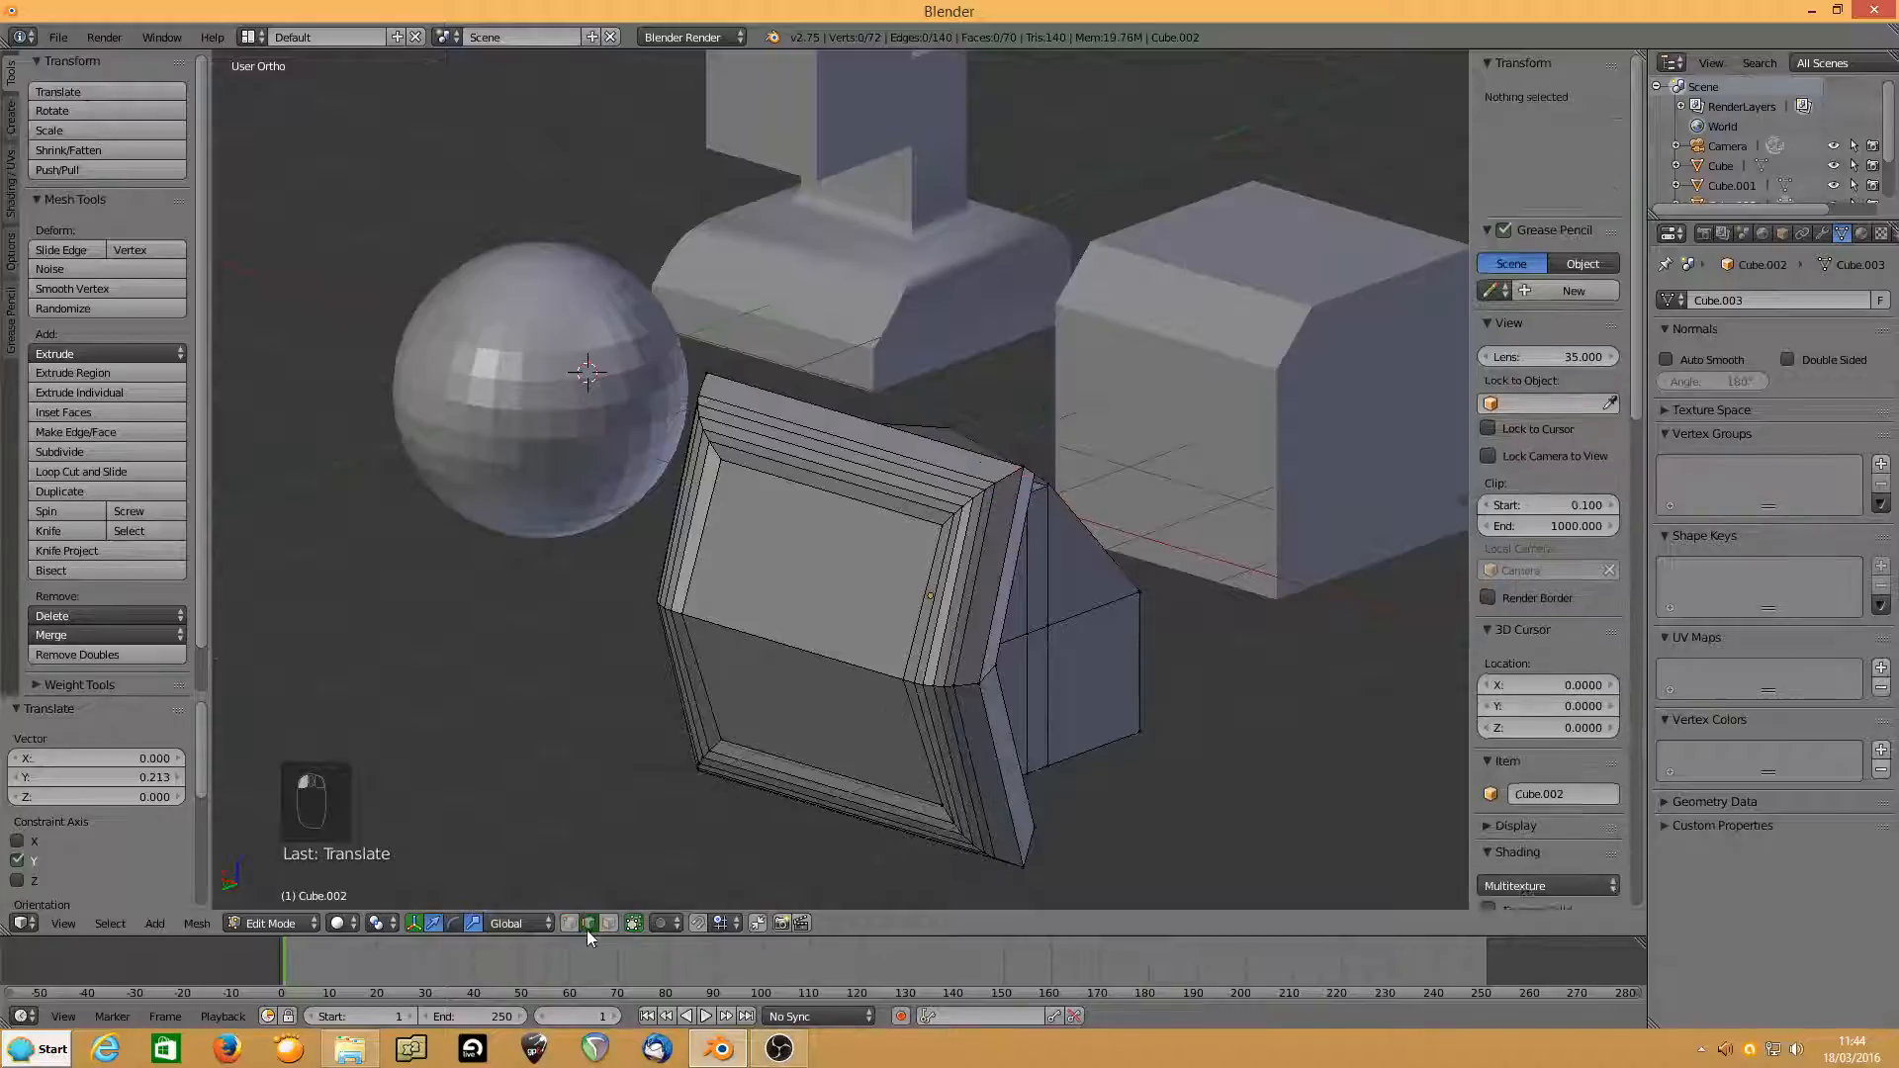
alt+right_click(945, 615)
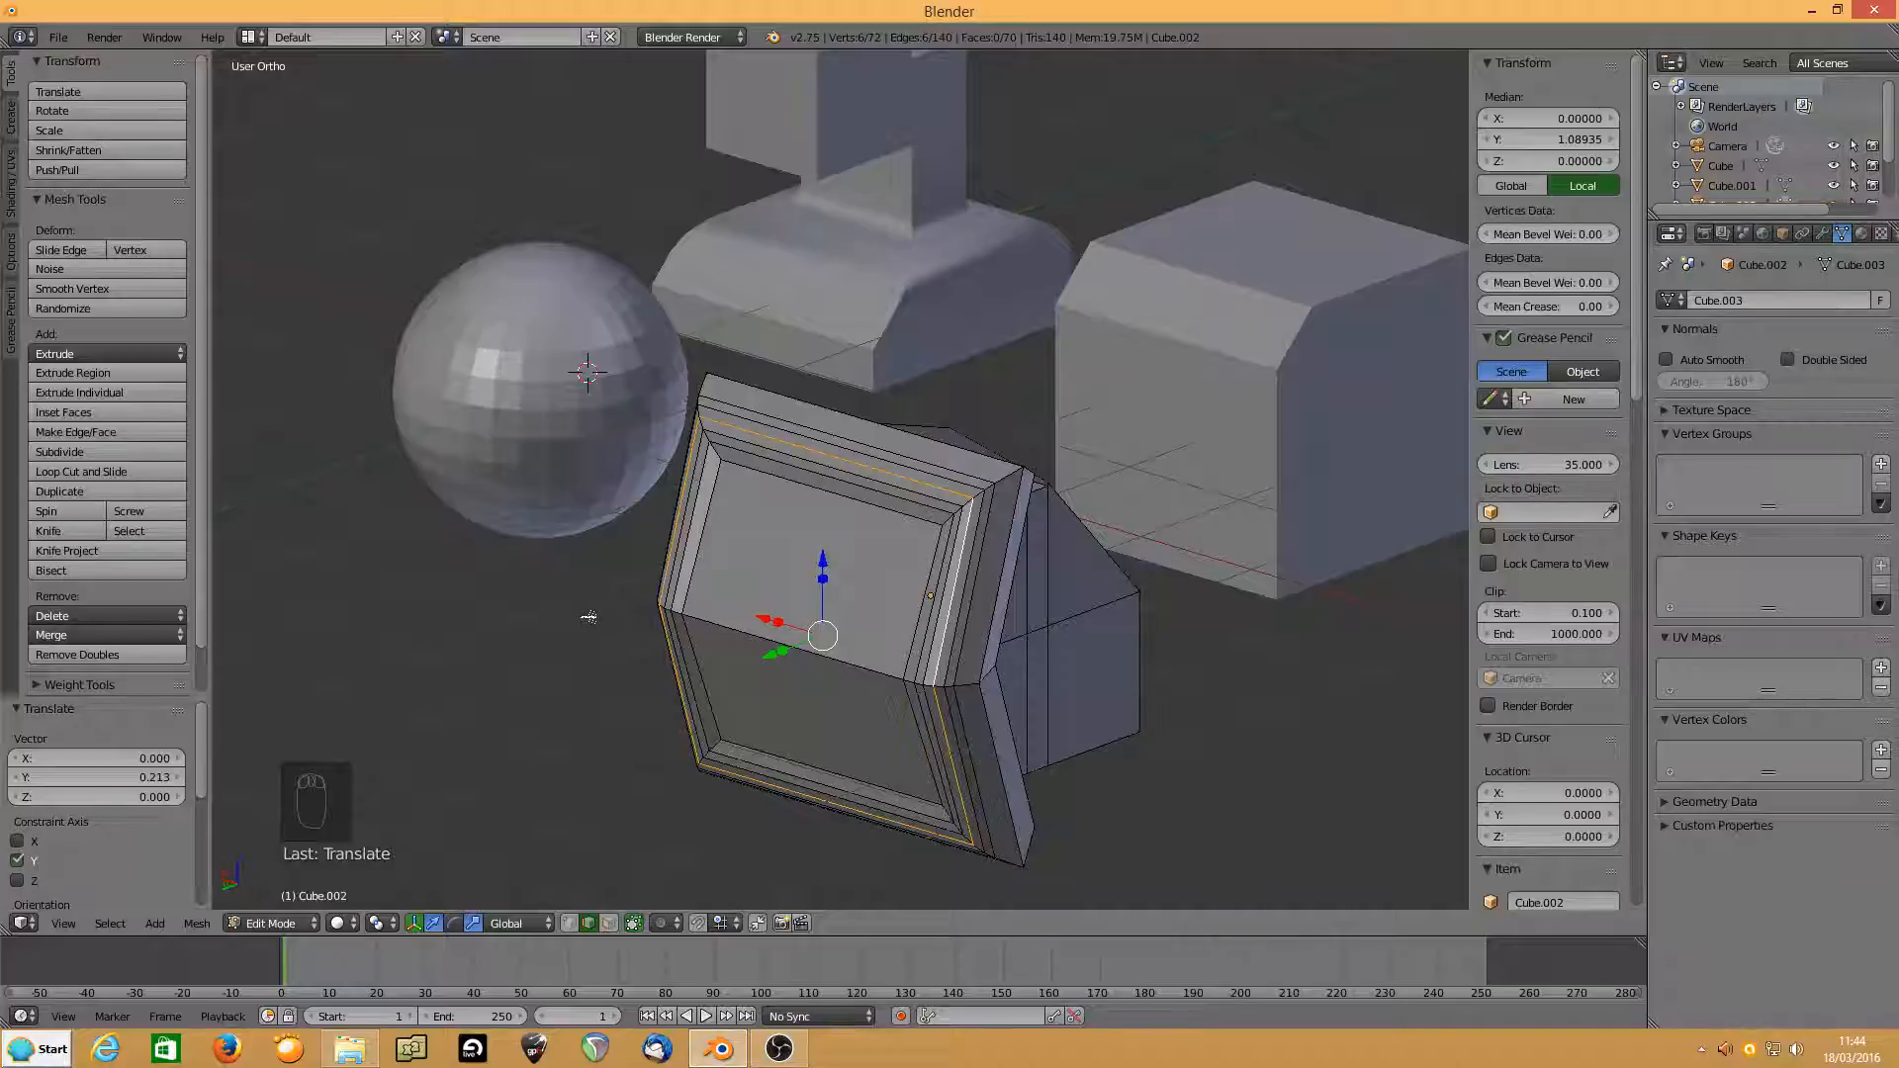
Dissolve the selected rim edge loop and two more edge loops in the collar's front bevel.
key(ctrl+x)
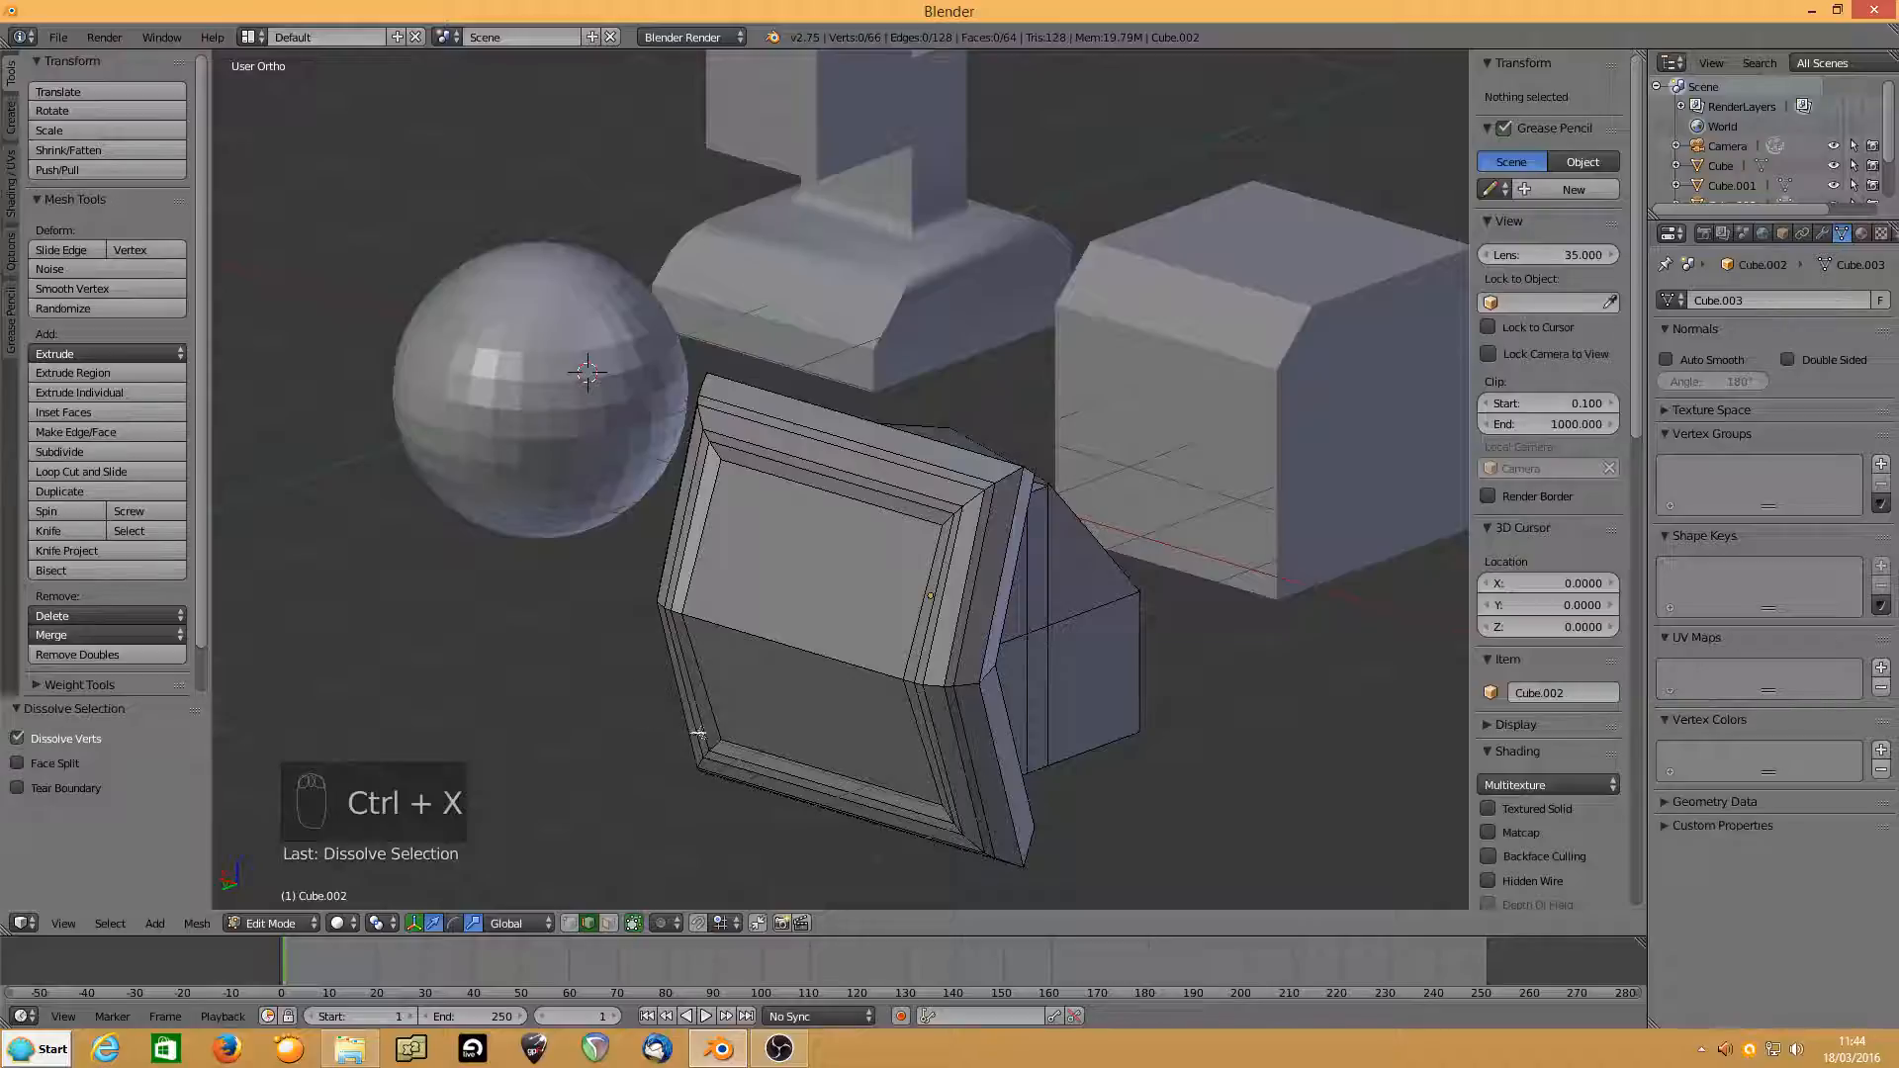
middle_drag(749, 736, 694, 544)
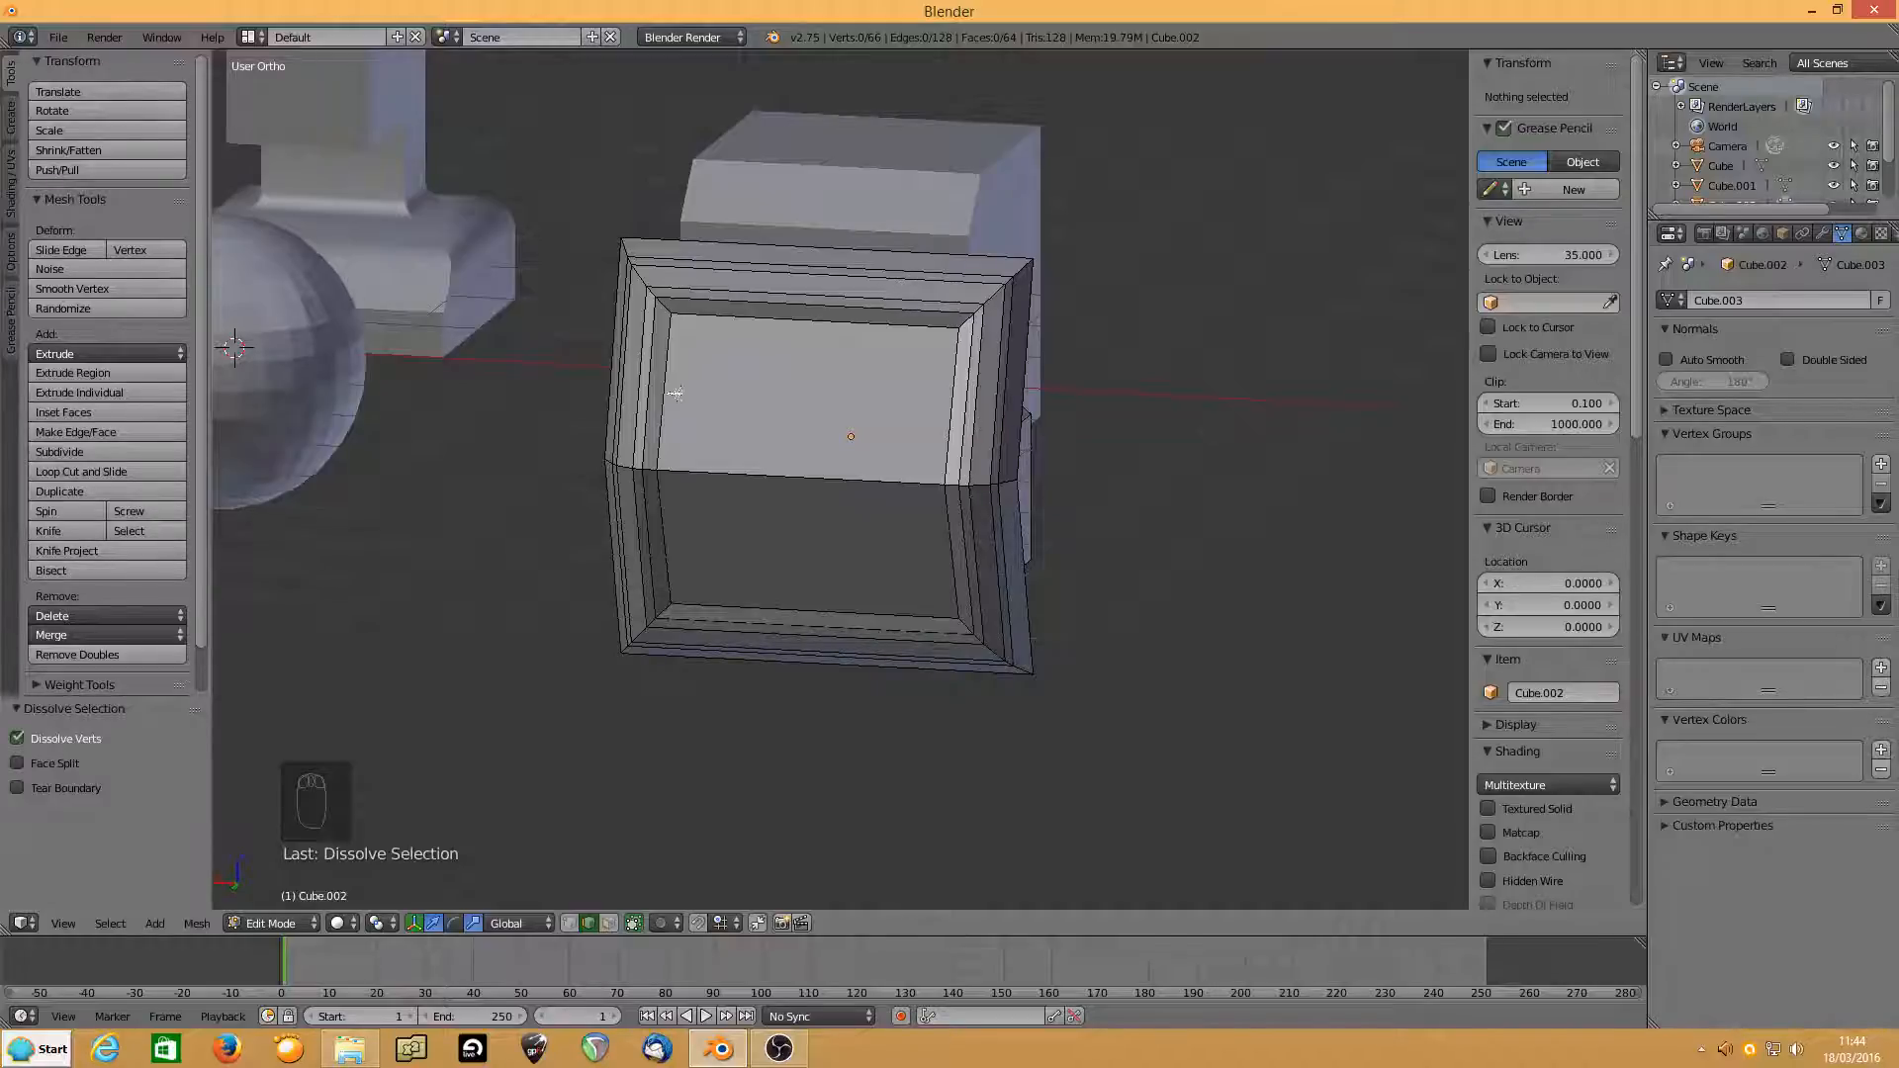
right_click(782, 292)
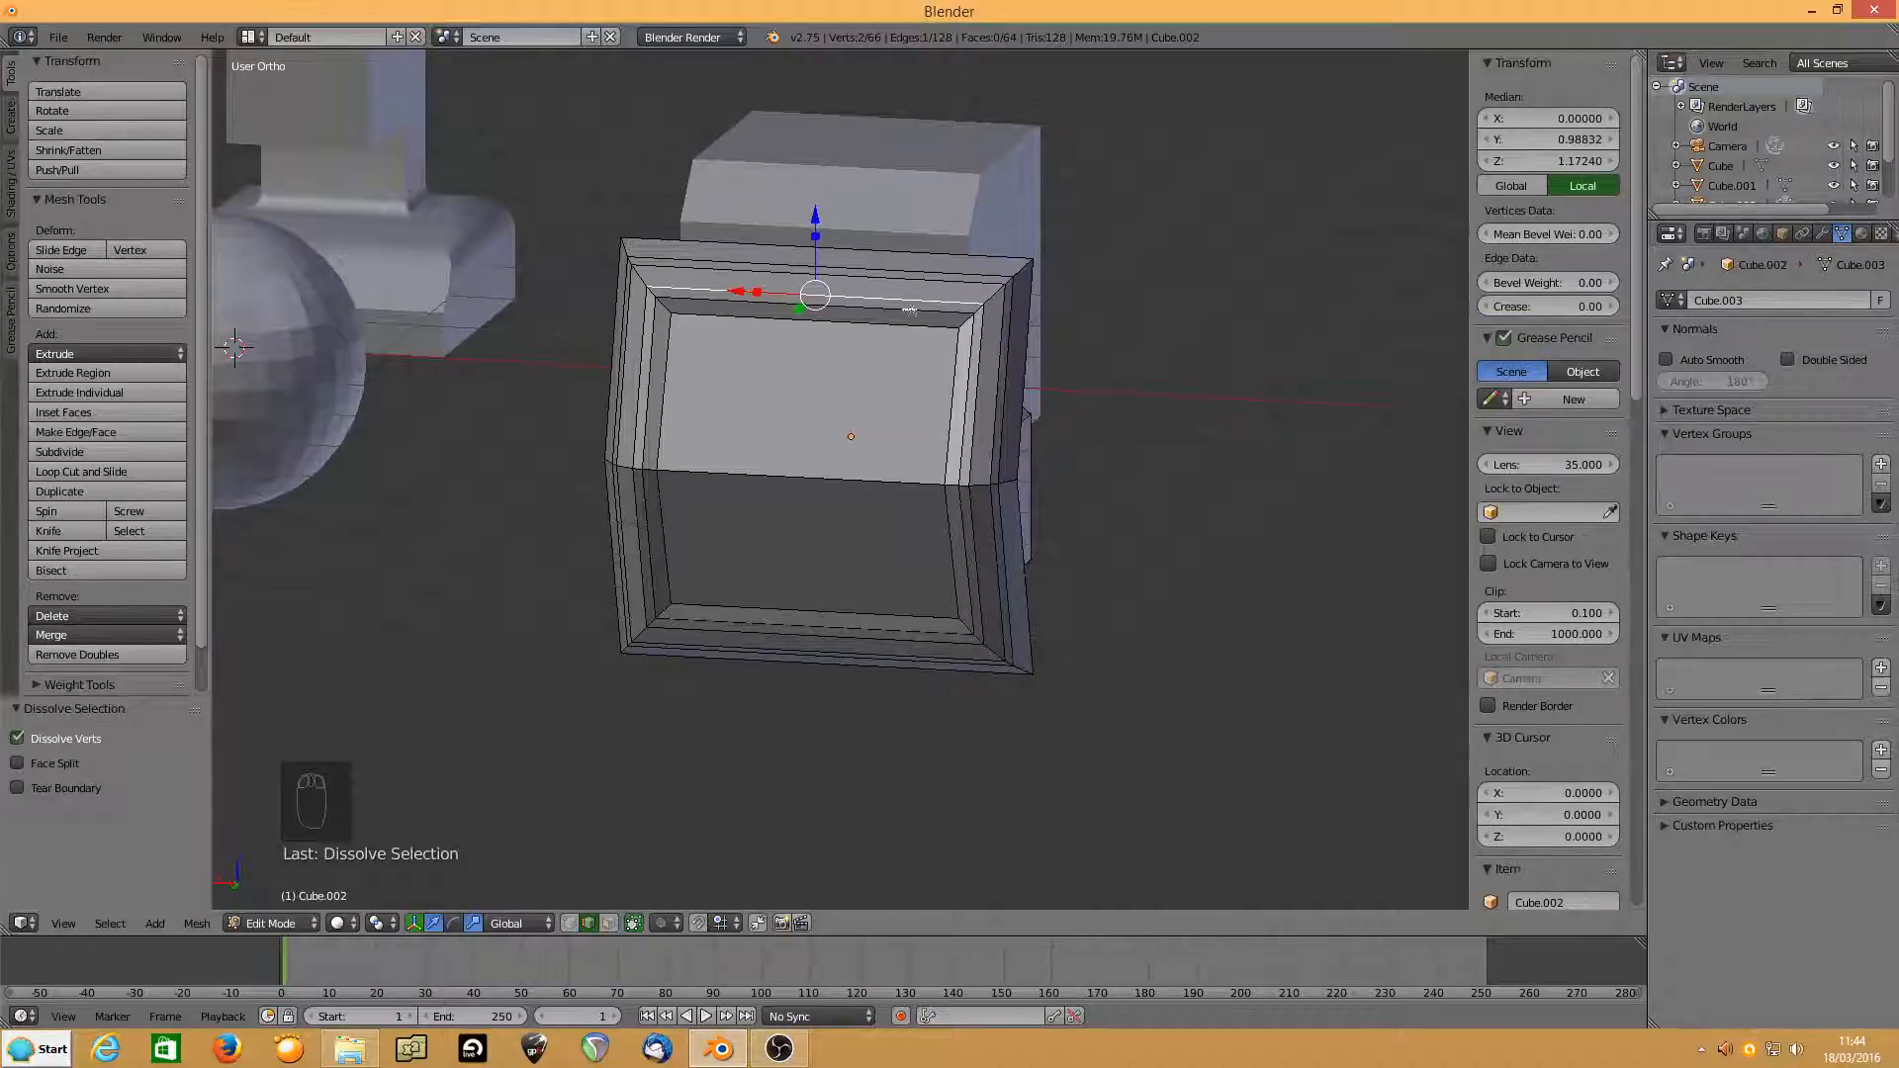
alt+right_click(908, 305)
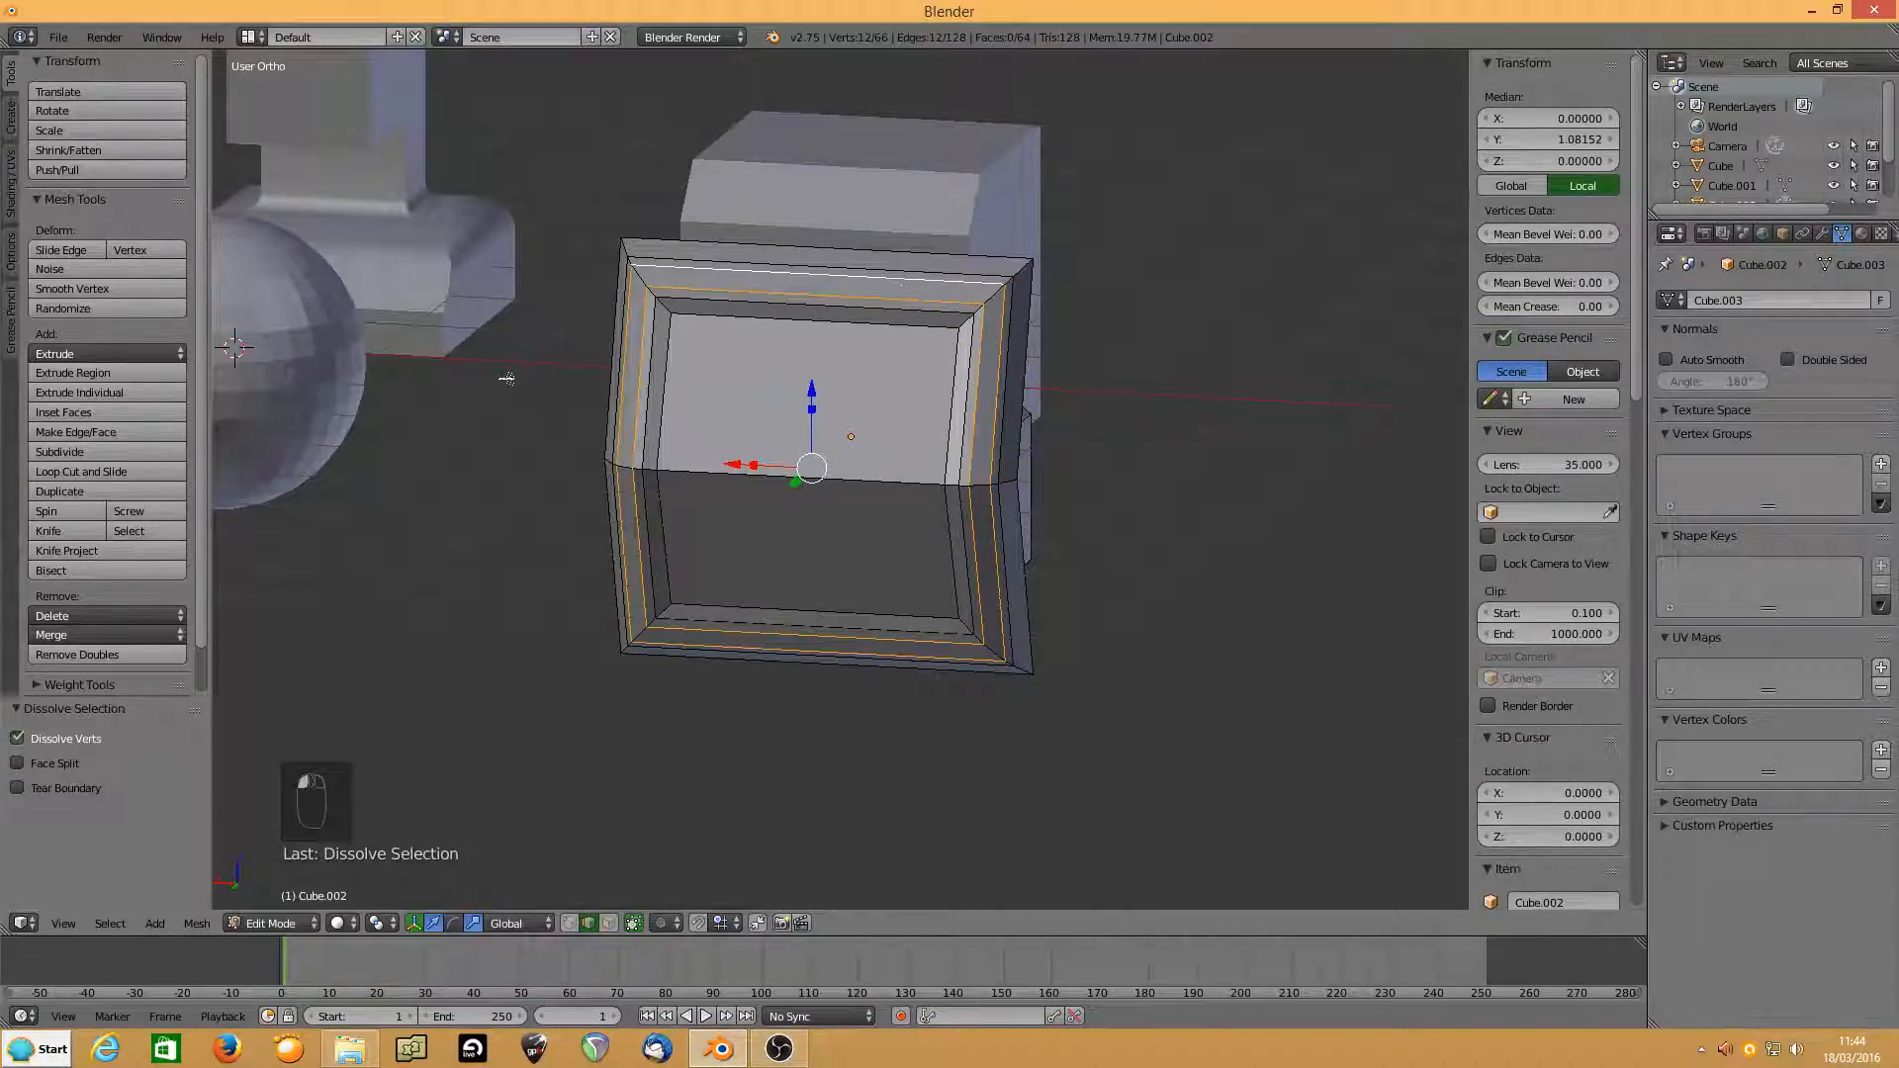
key(ctrl+x)
middle_drag(506, 378, 654, 364)
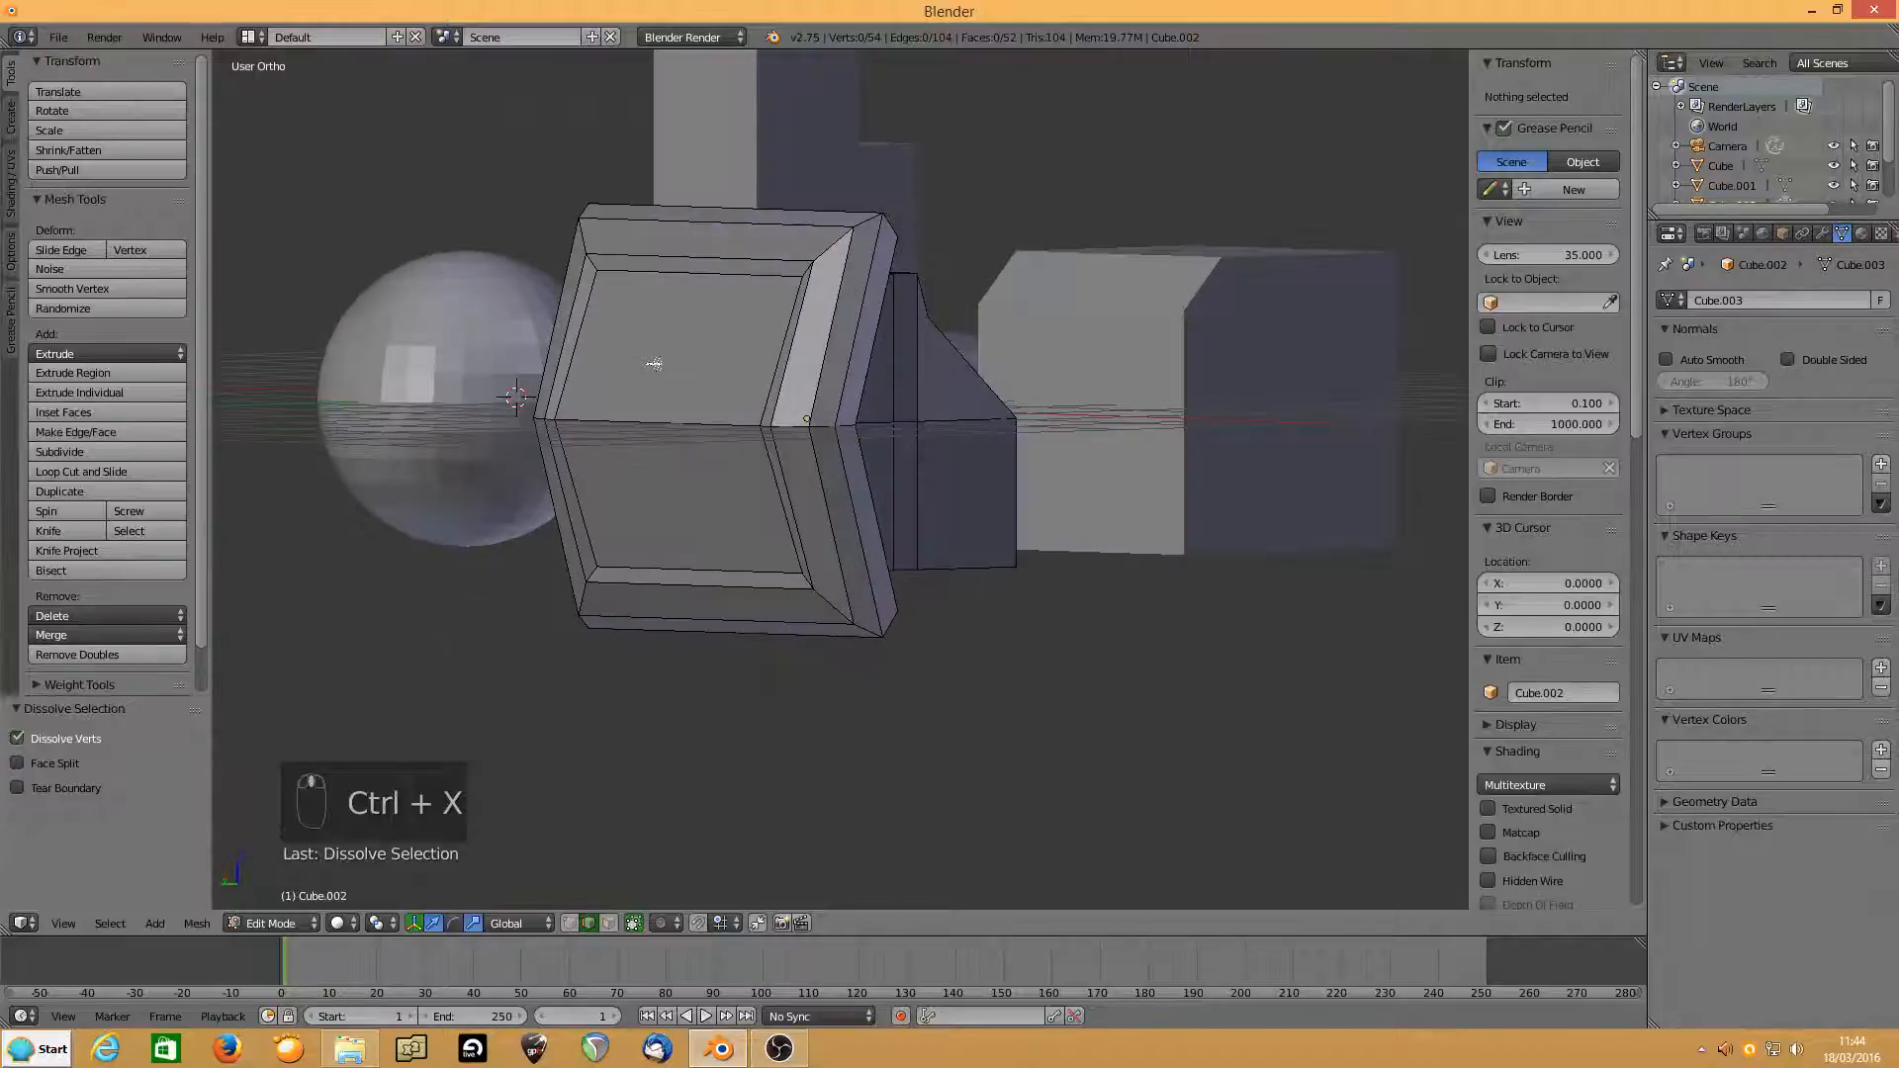
Undo the edge loop dissolves on the front rim, back to the first selected loop.
key(ctrl+z)
key(ctrl+z)
key(ctrl+z)
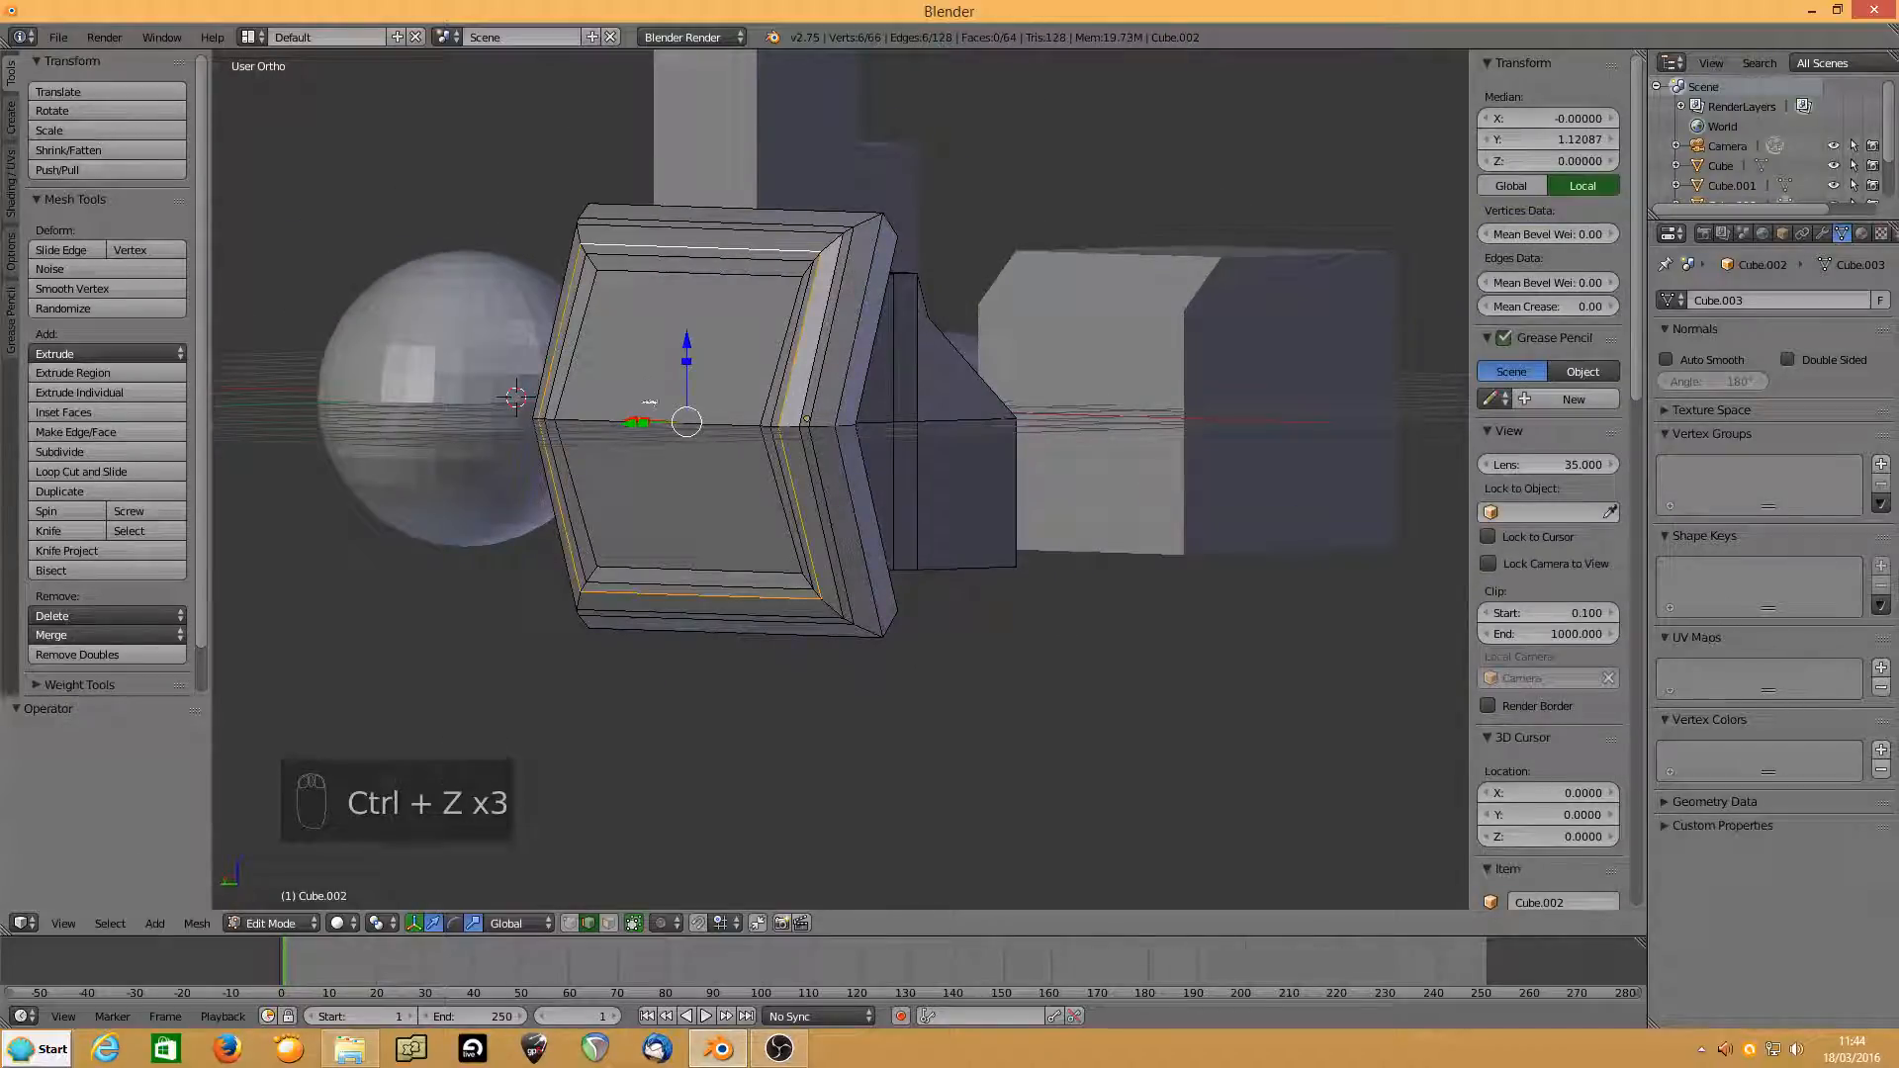
key(ctrl+z)
middle_drag(657, 419, 647, 463)
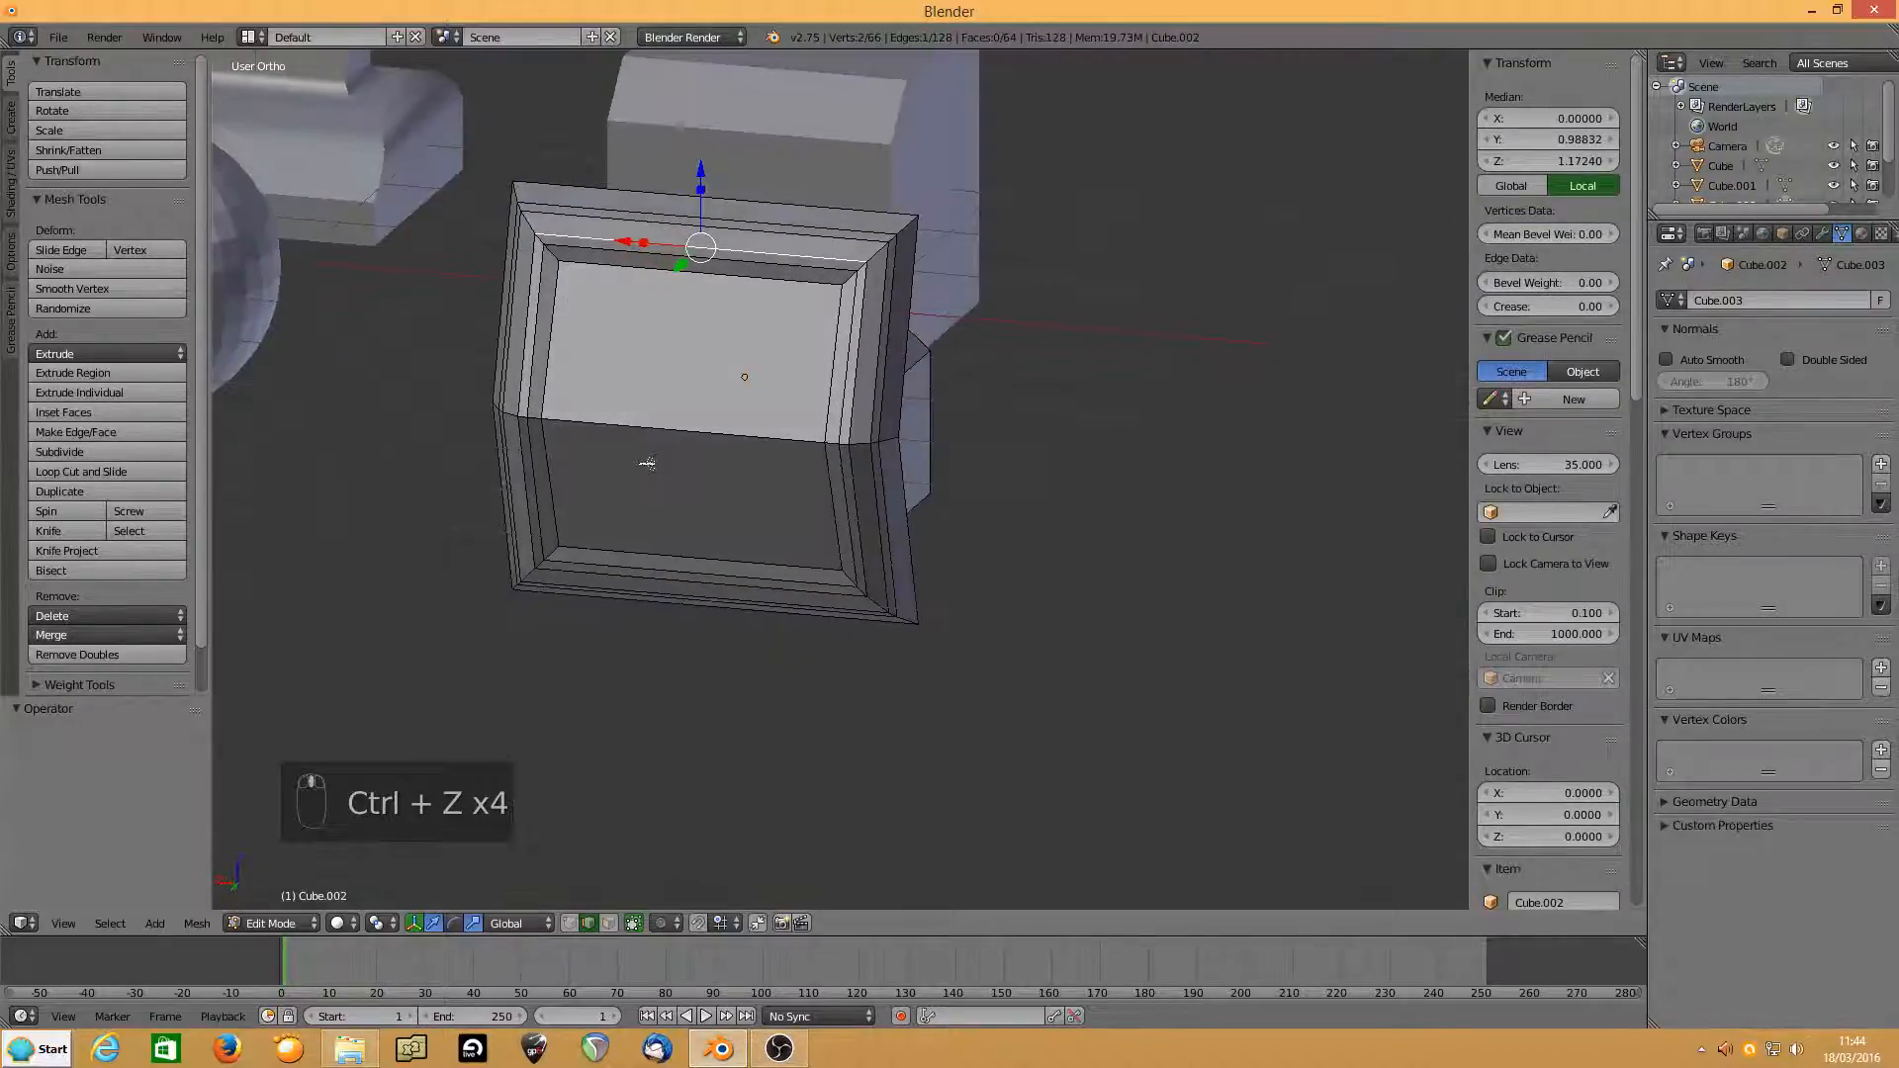
key(ctrl+z)
key(ctrl+z)
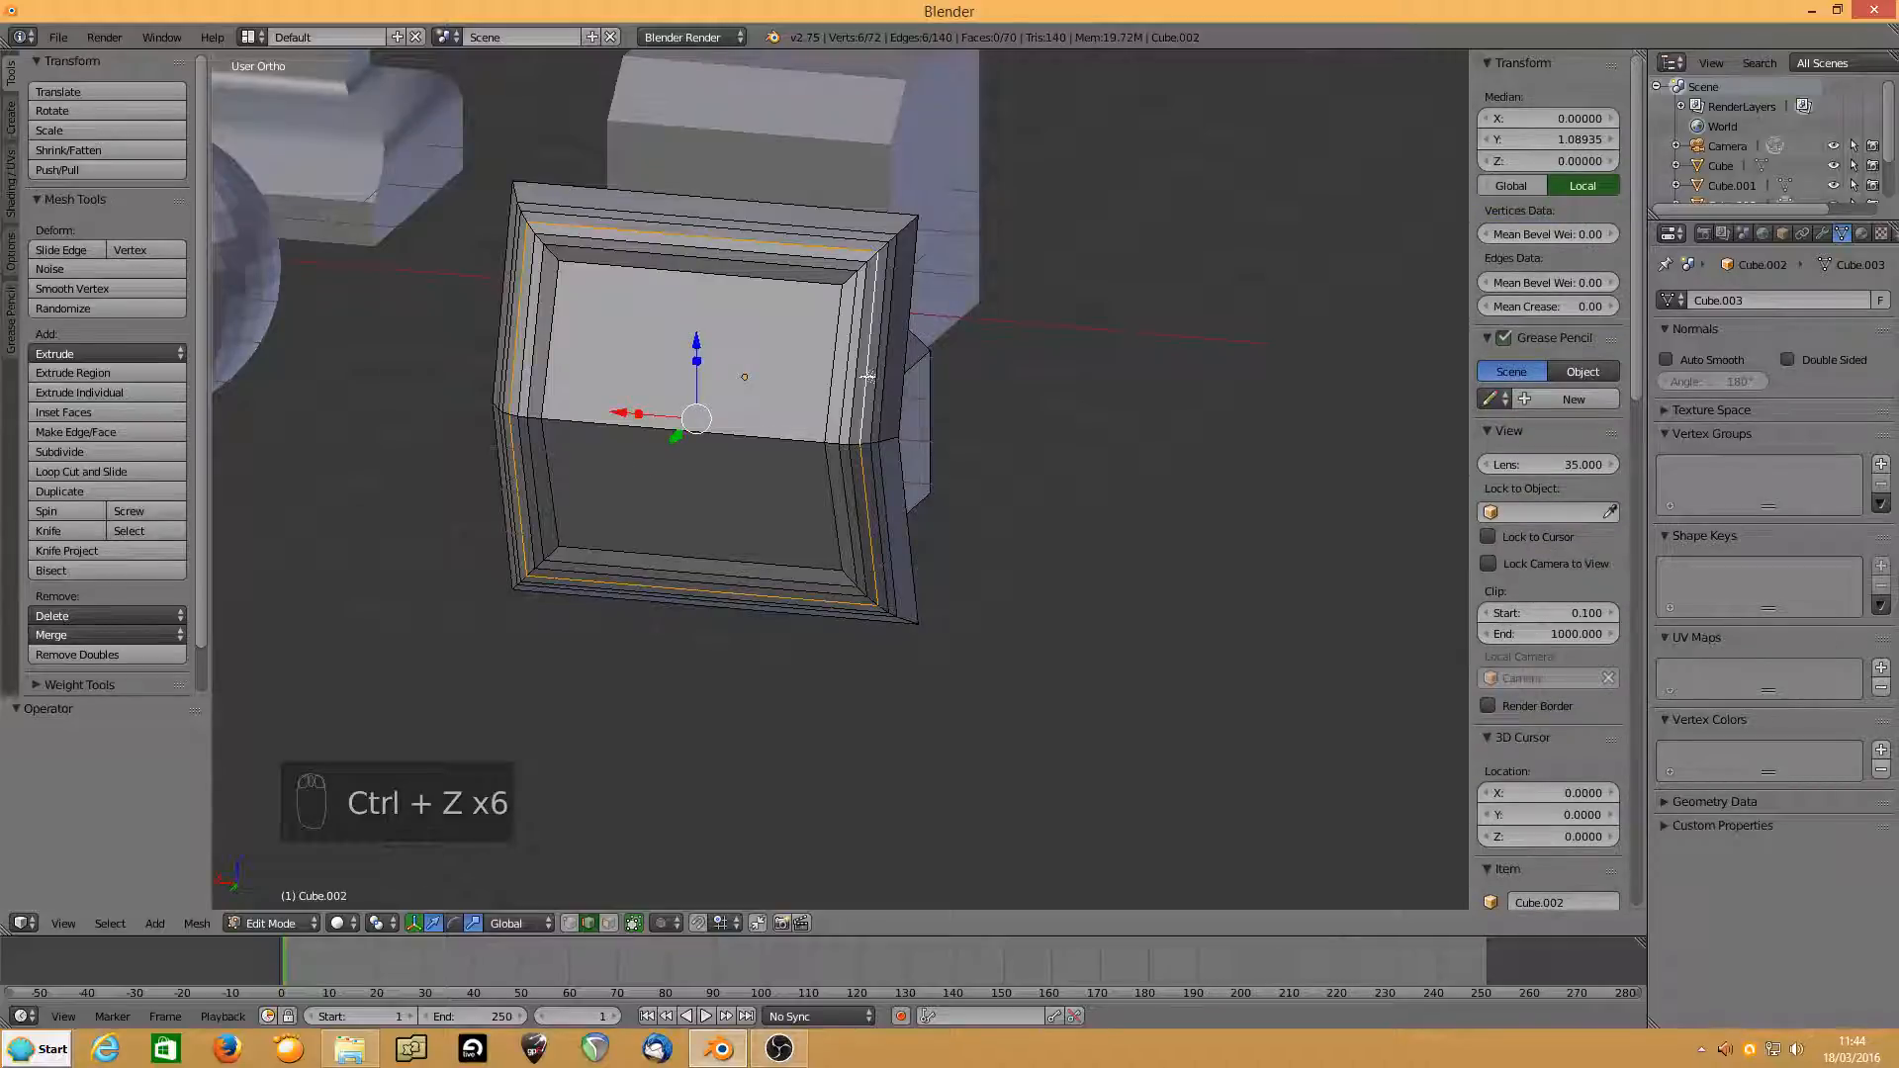
Delete the selected edge loop on the collar's front rim using the Edges option.
key(Delete)
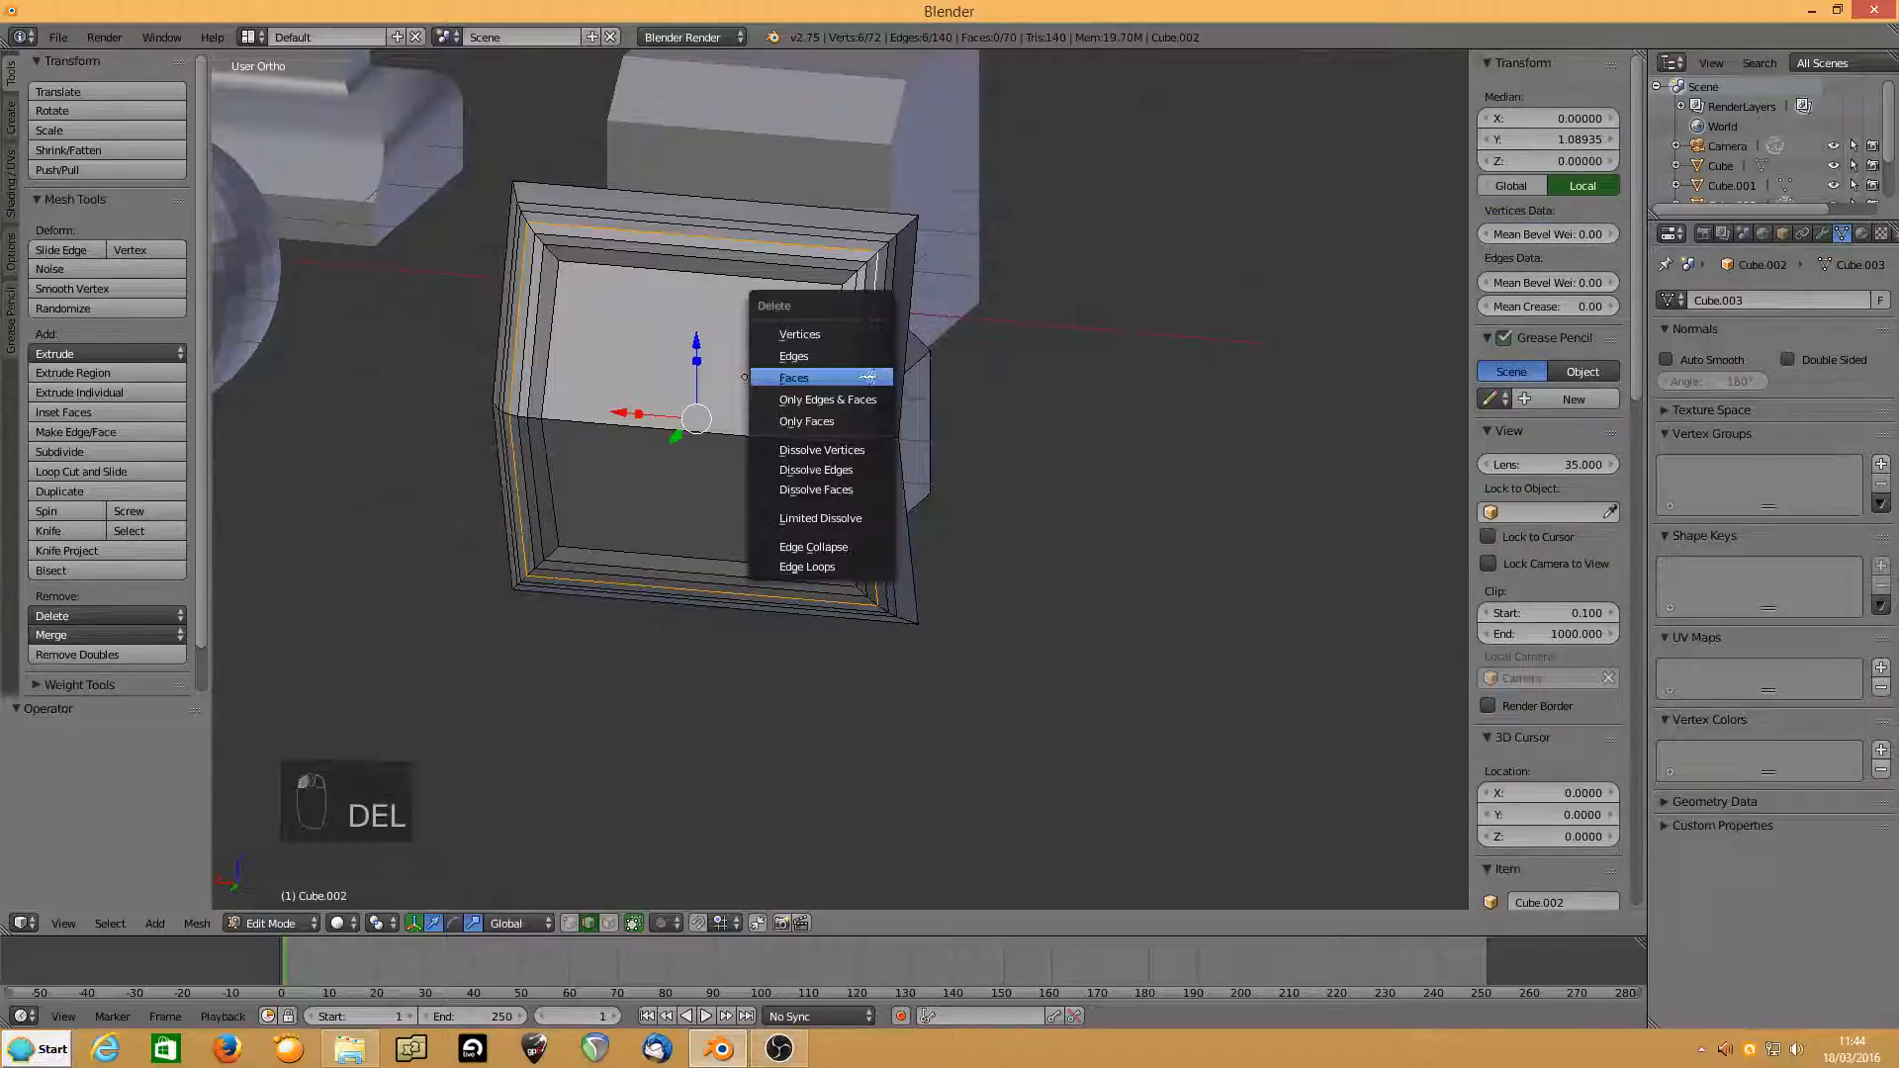
click(793, 356)
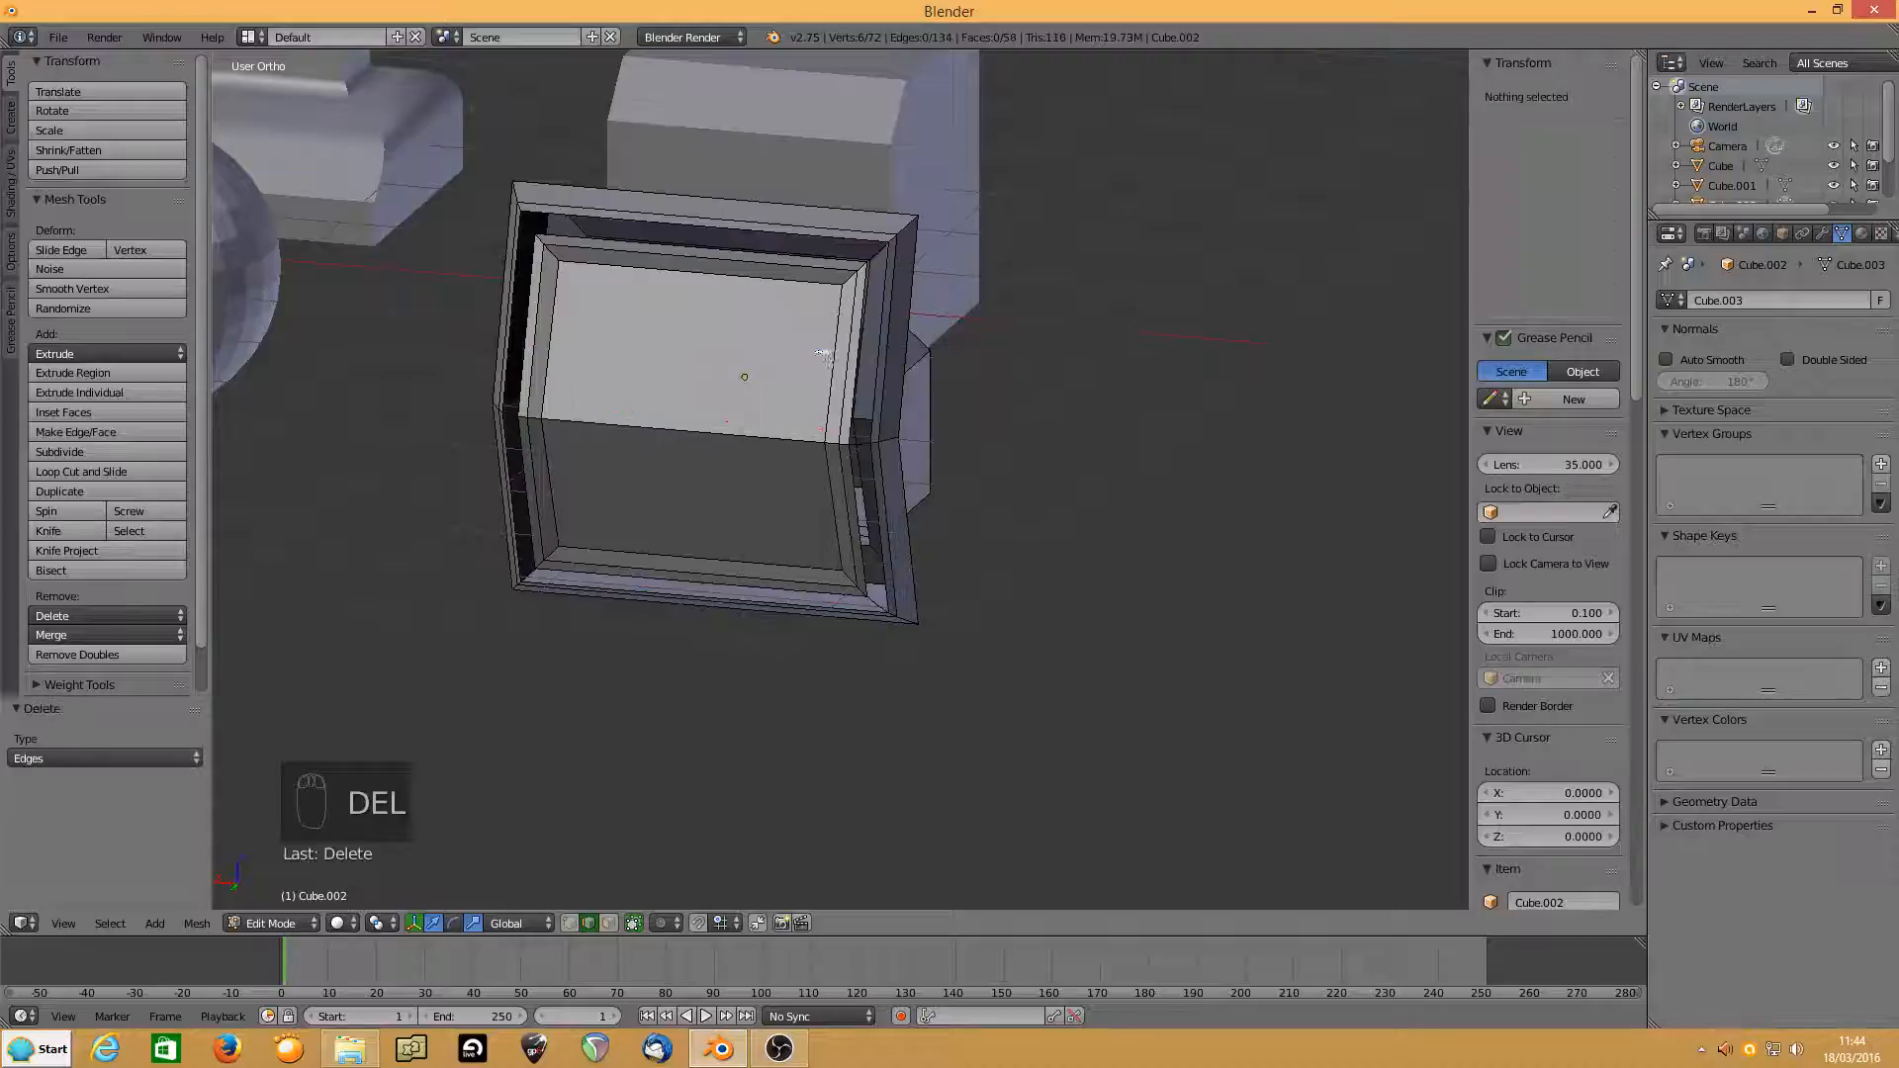
mouse_move(742, 373)
middle_down()
mouse_move(767, 341)
mouse_move(763, 373)
middle_up()
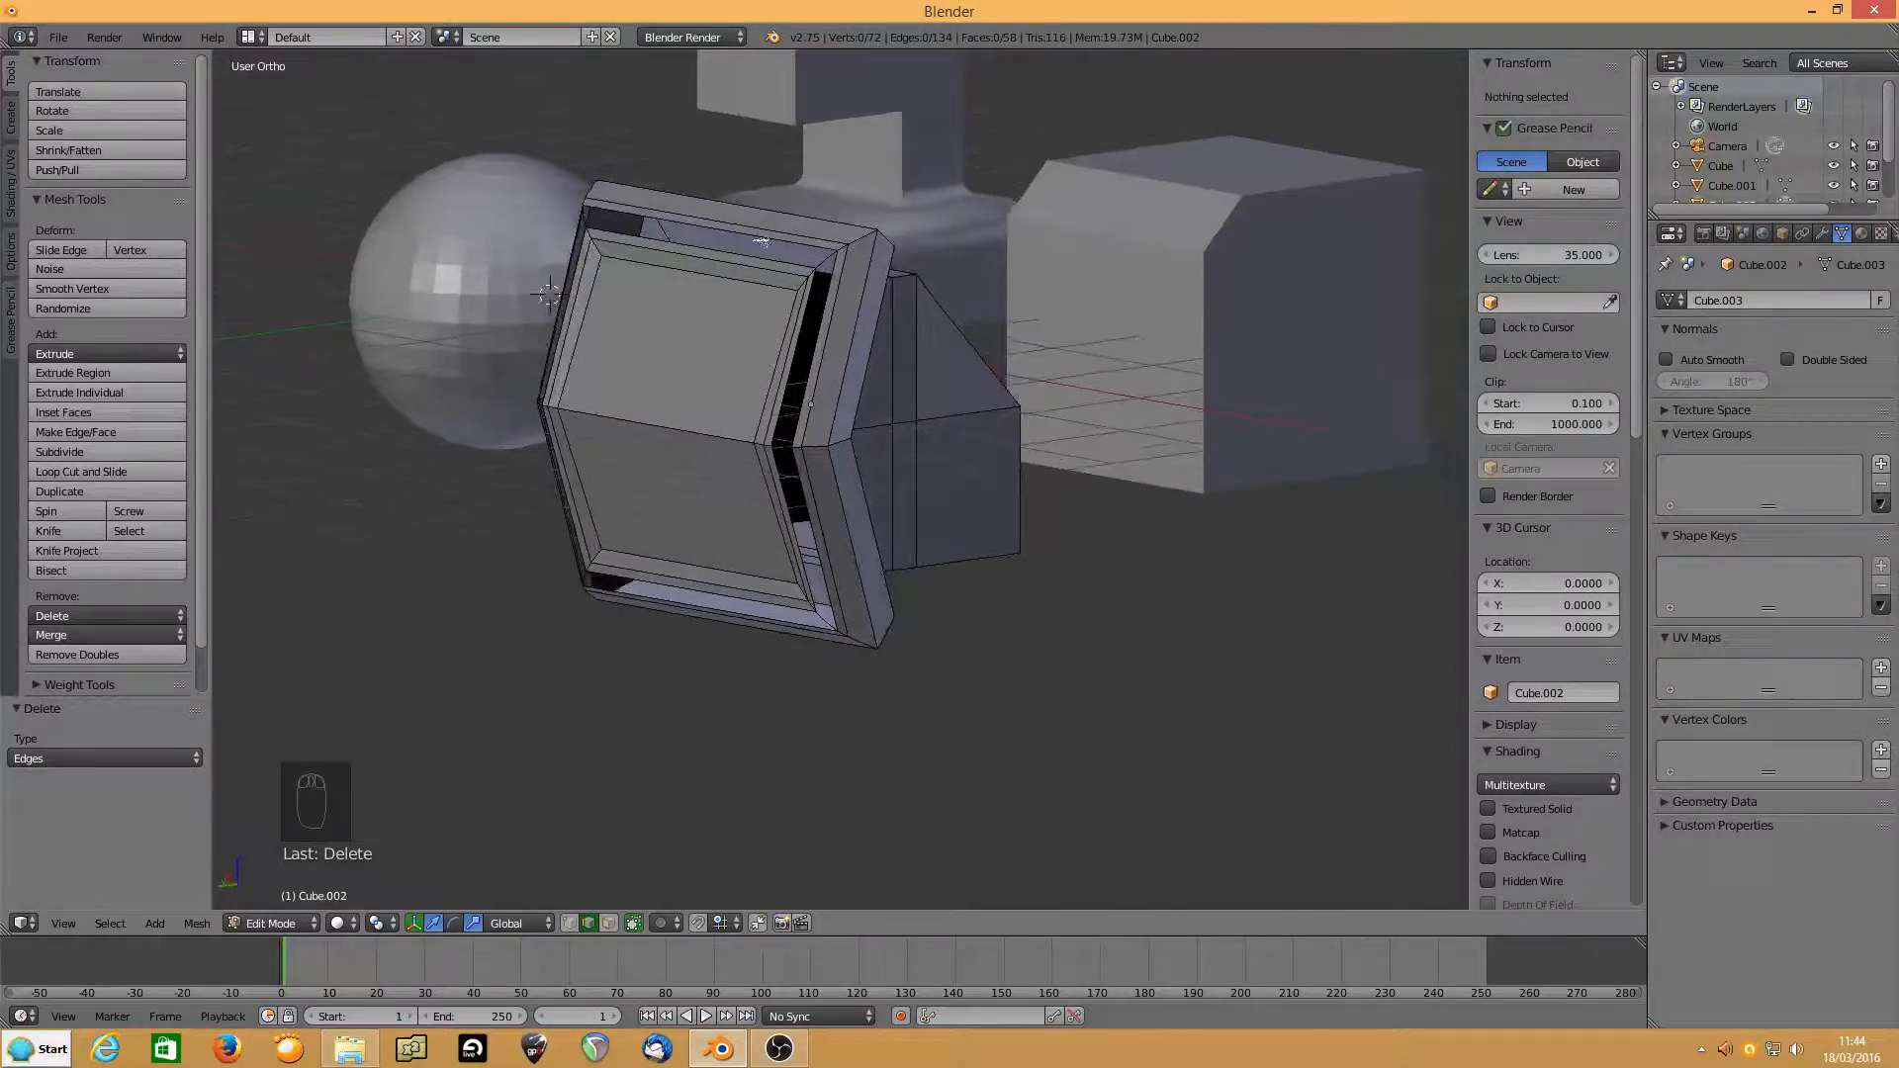
Select border edges of the gap in the collar's front rim and switch to vertex selection.
right_click(822, 259)
shift+right_click(826, 623)
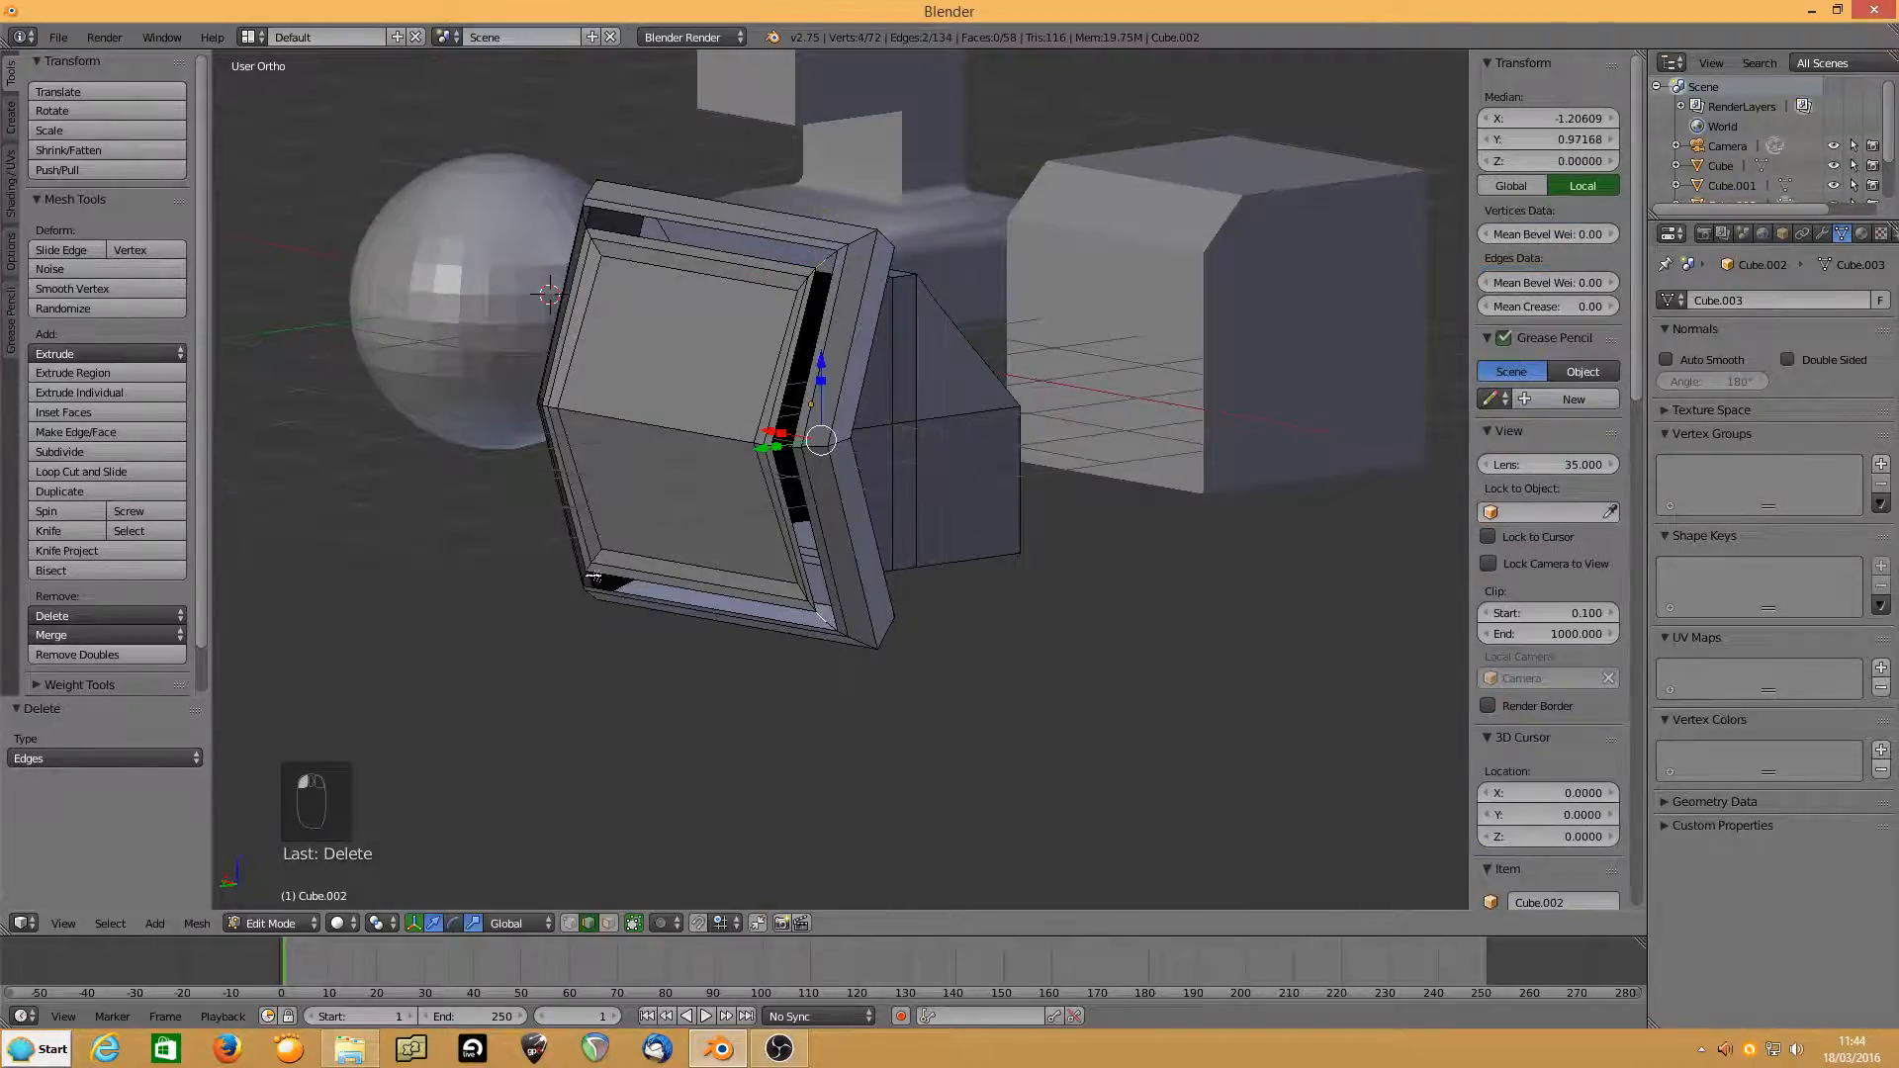
middle_drag(593, 579, 699, 557)
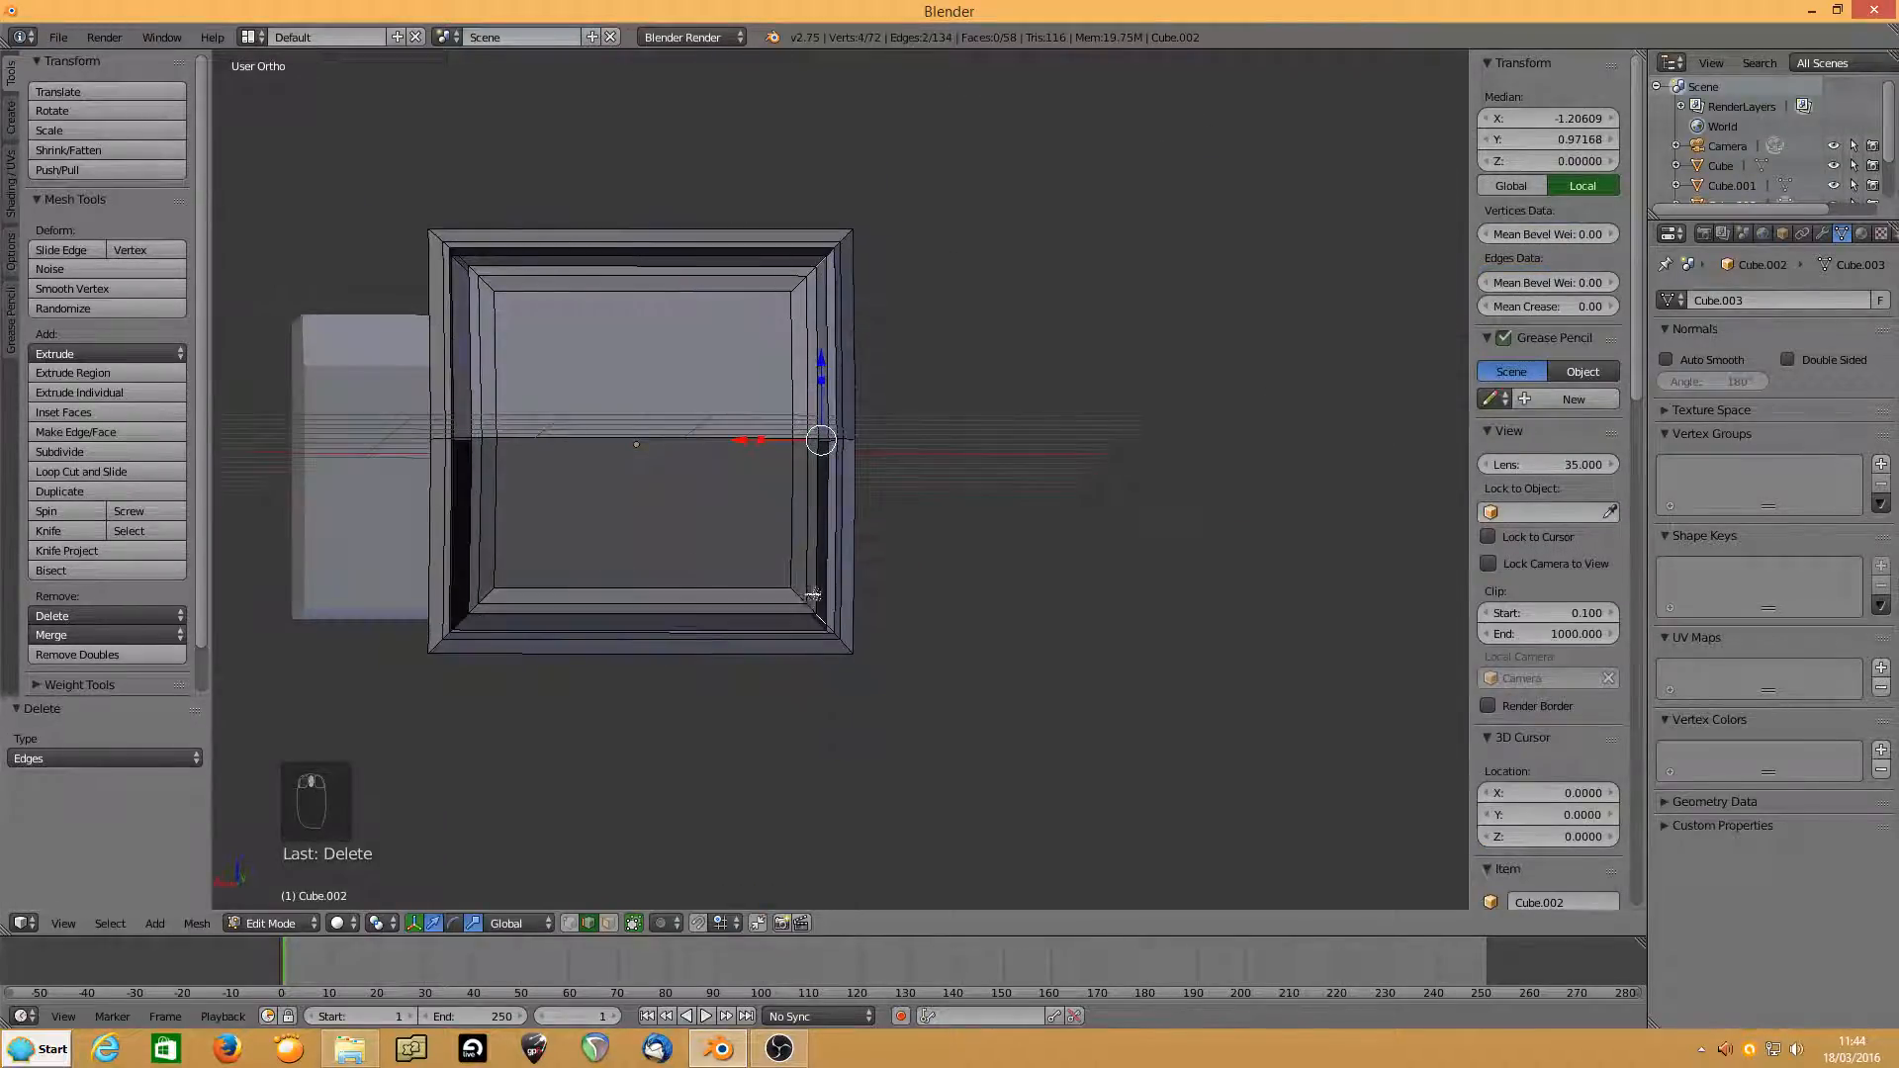
middle_drag(812, 594, 727, 578)
right_click(812, 633)
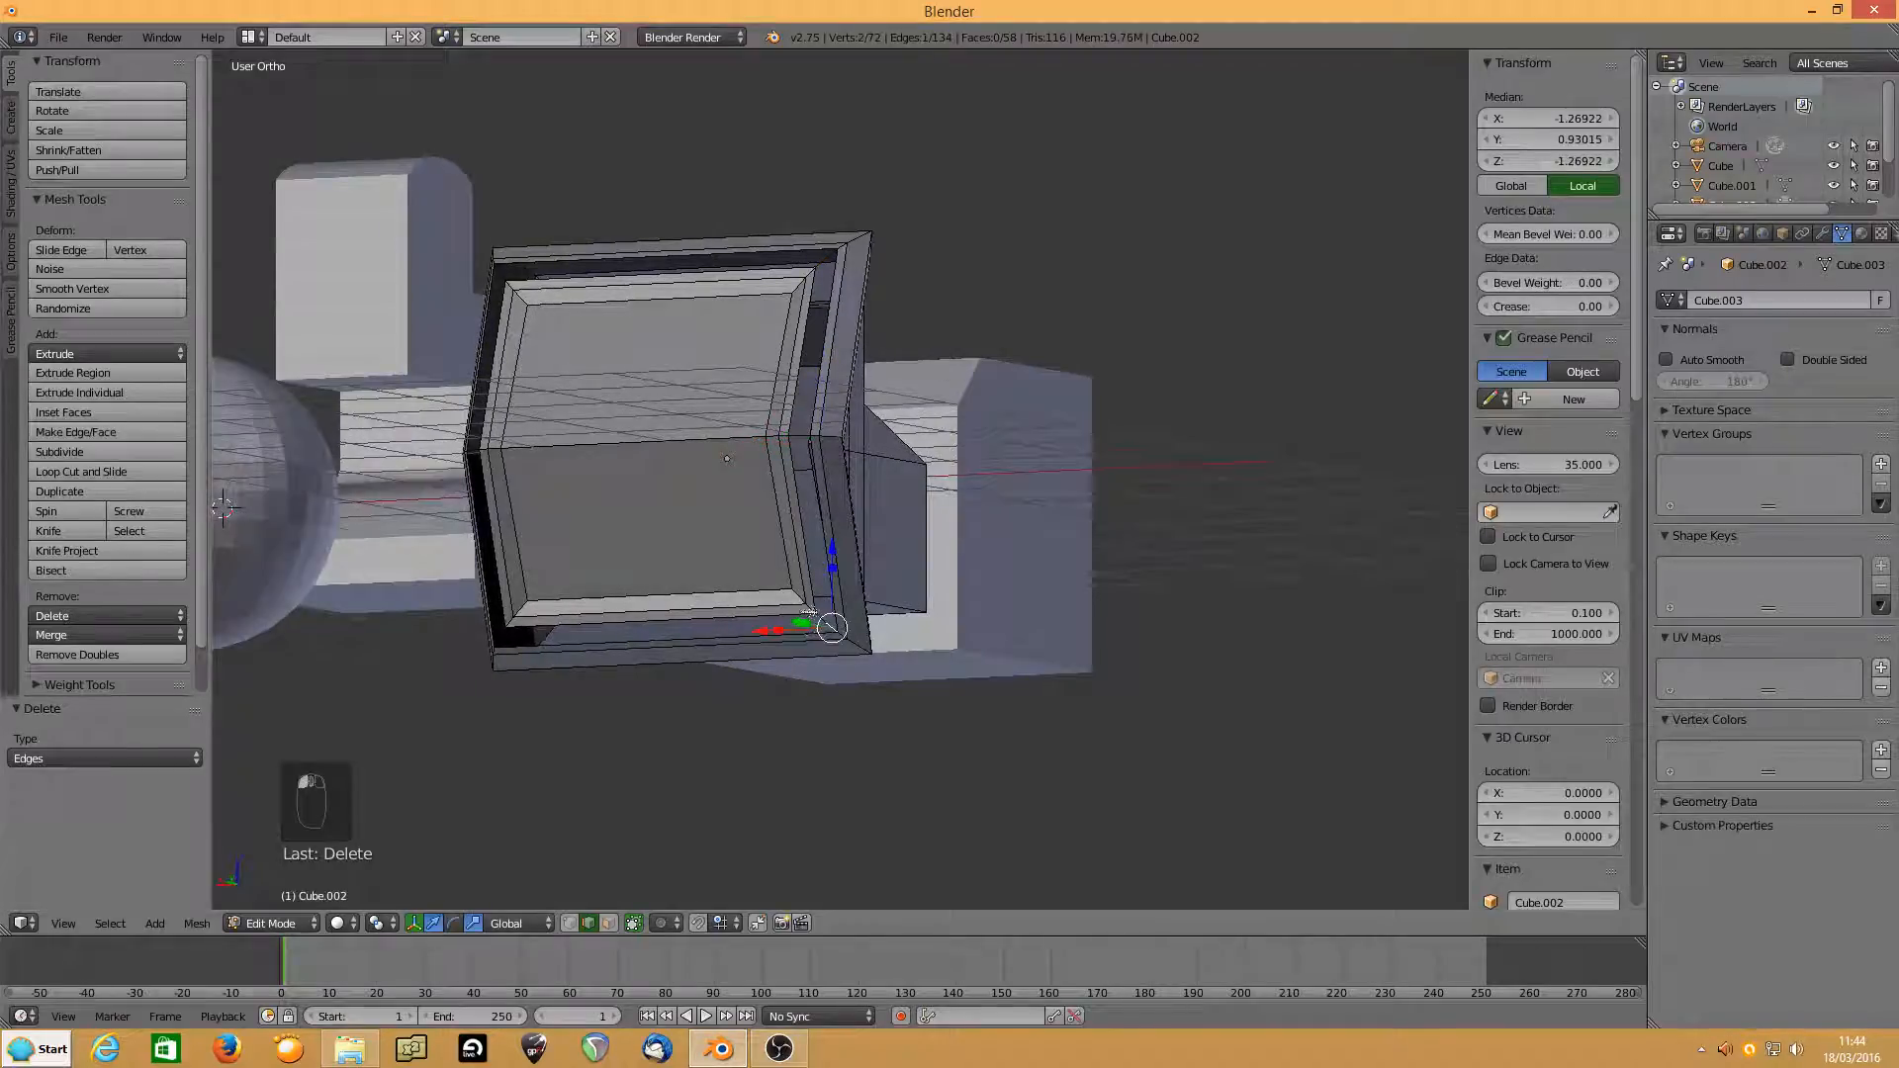
click(572, 924)
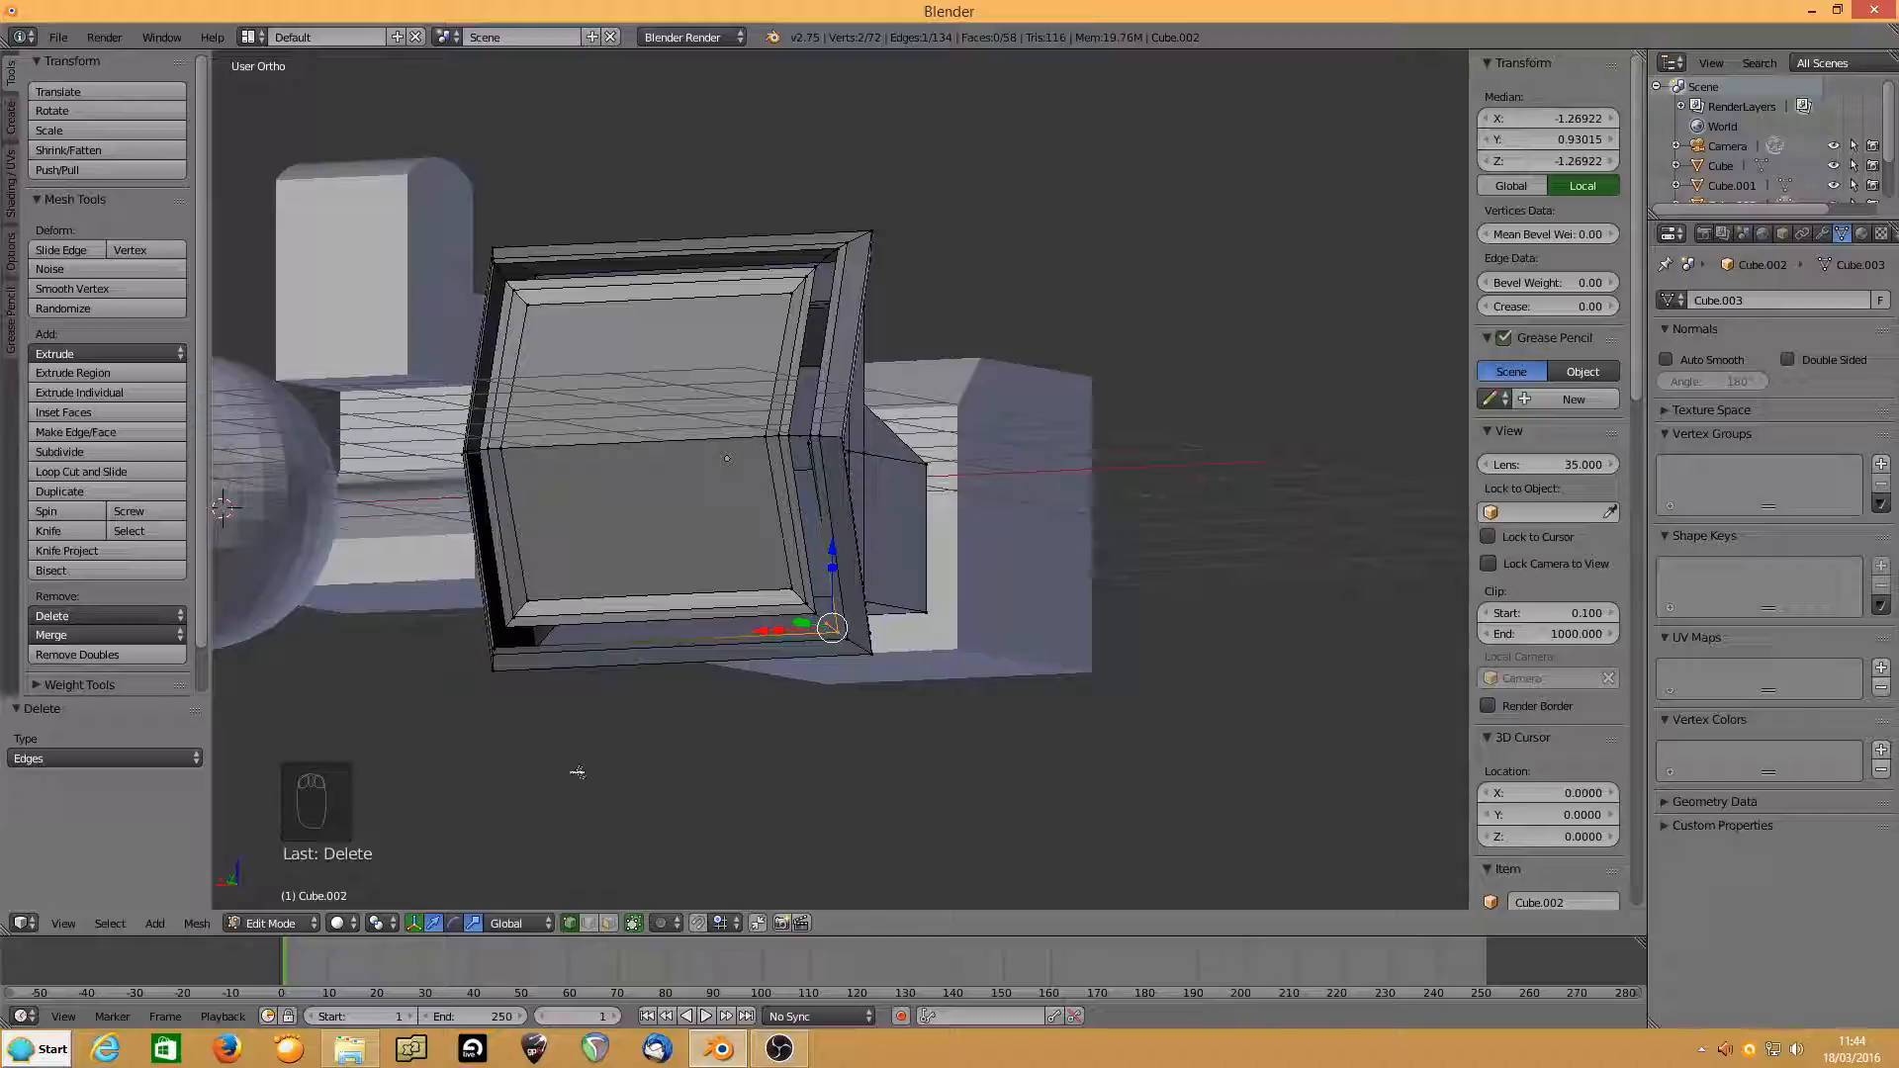
Undo the edge selections and the edge deletion, back to the selected front-rim loop.
key(ctrl+z)
key(ctrl+z)
key(ctrl+z)
key(ctrl+z)
key(ctrl+z)
key(ctrl+z)
key(ctrl+z)
key(ctrl+z)
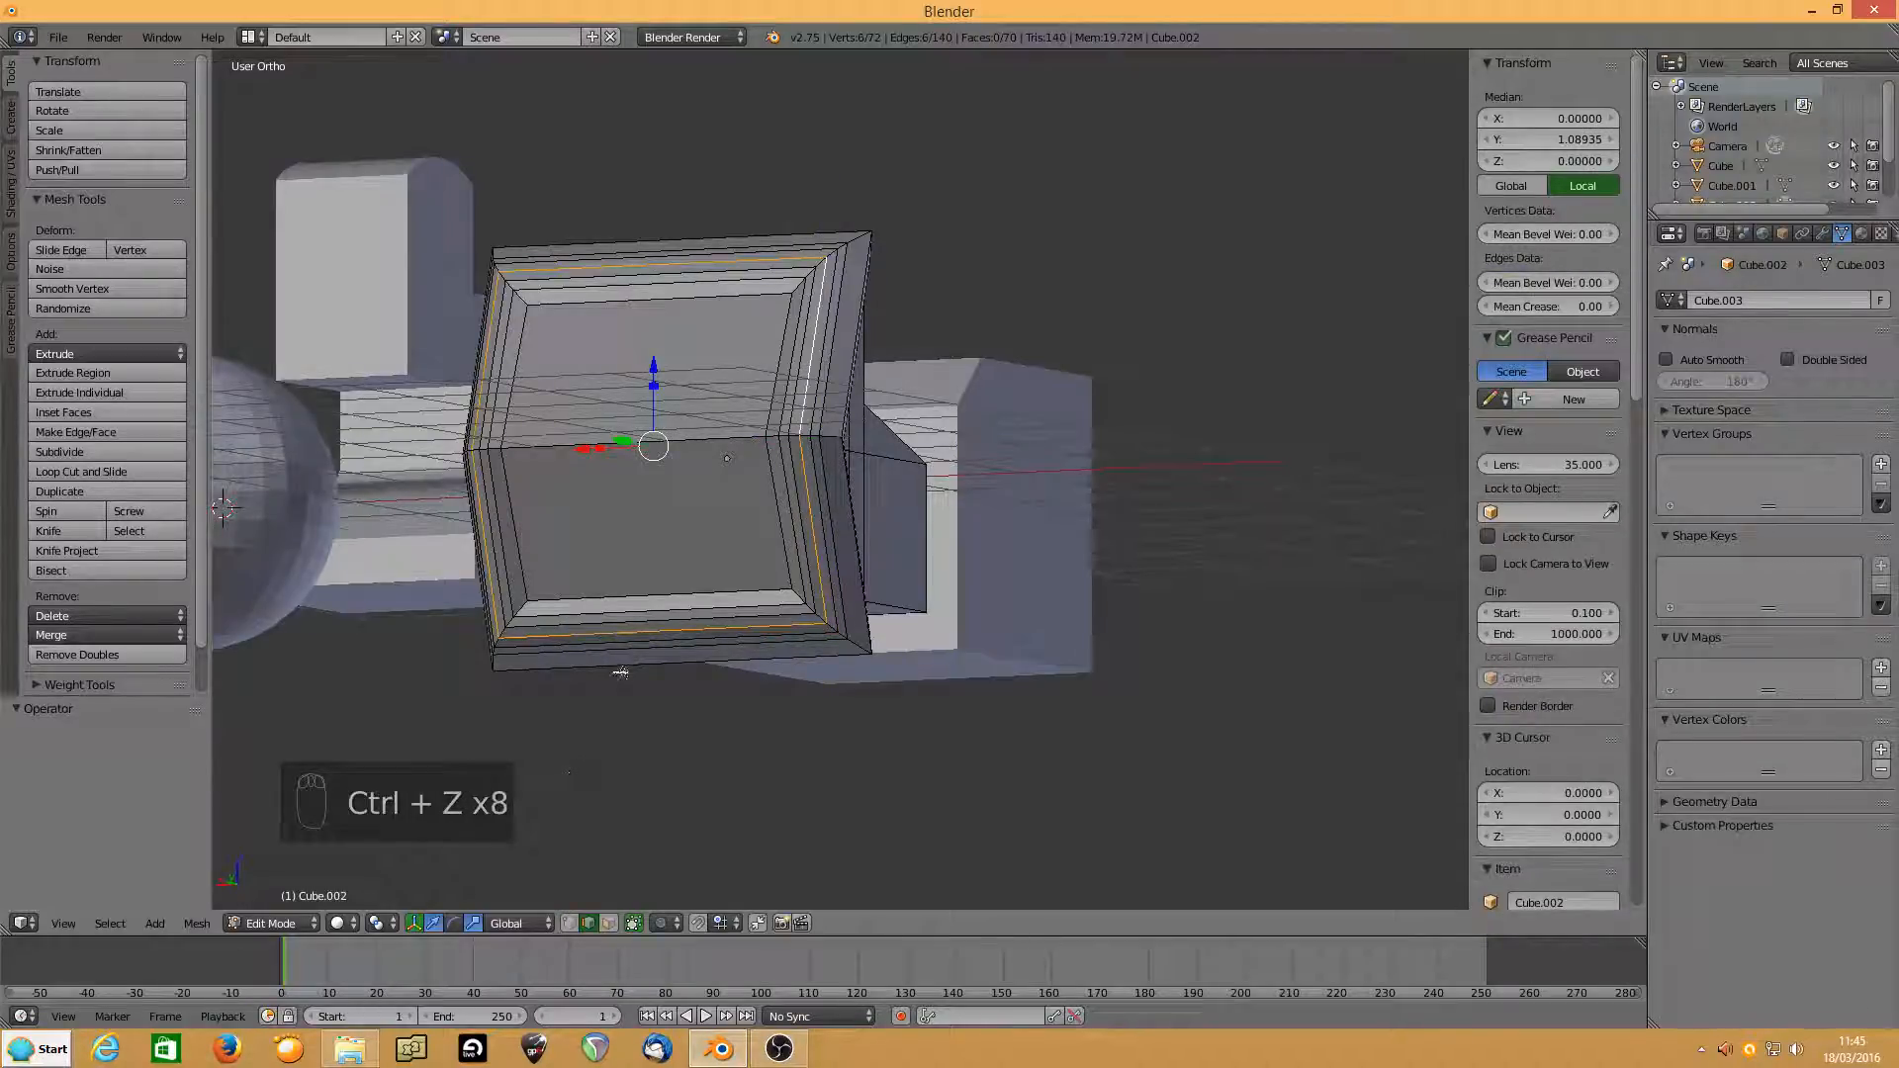
Switch to face selection and delete the upper rear face on the side of the body using the Faces option.
middle_drag(624, 612, 809, 529)
shift+scroll(742, 556, up, 2)
scroll(739, 555, up, 3)
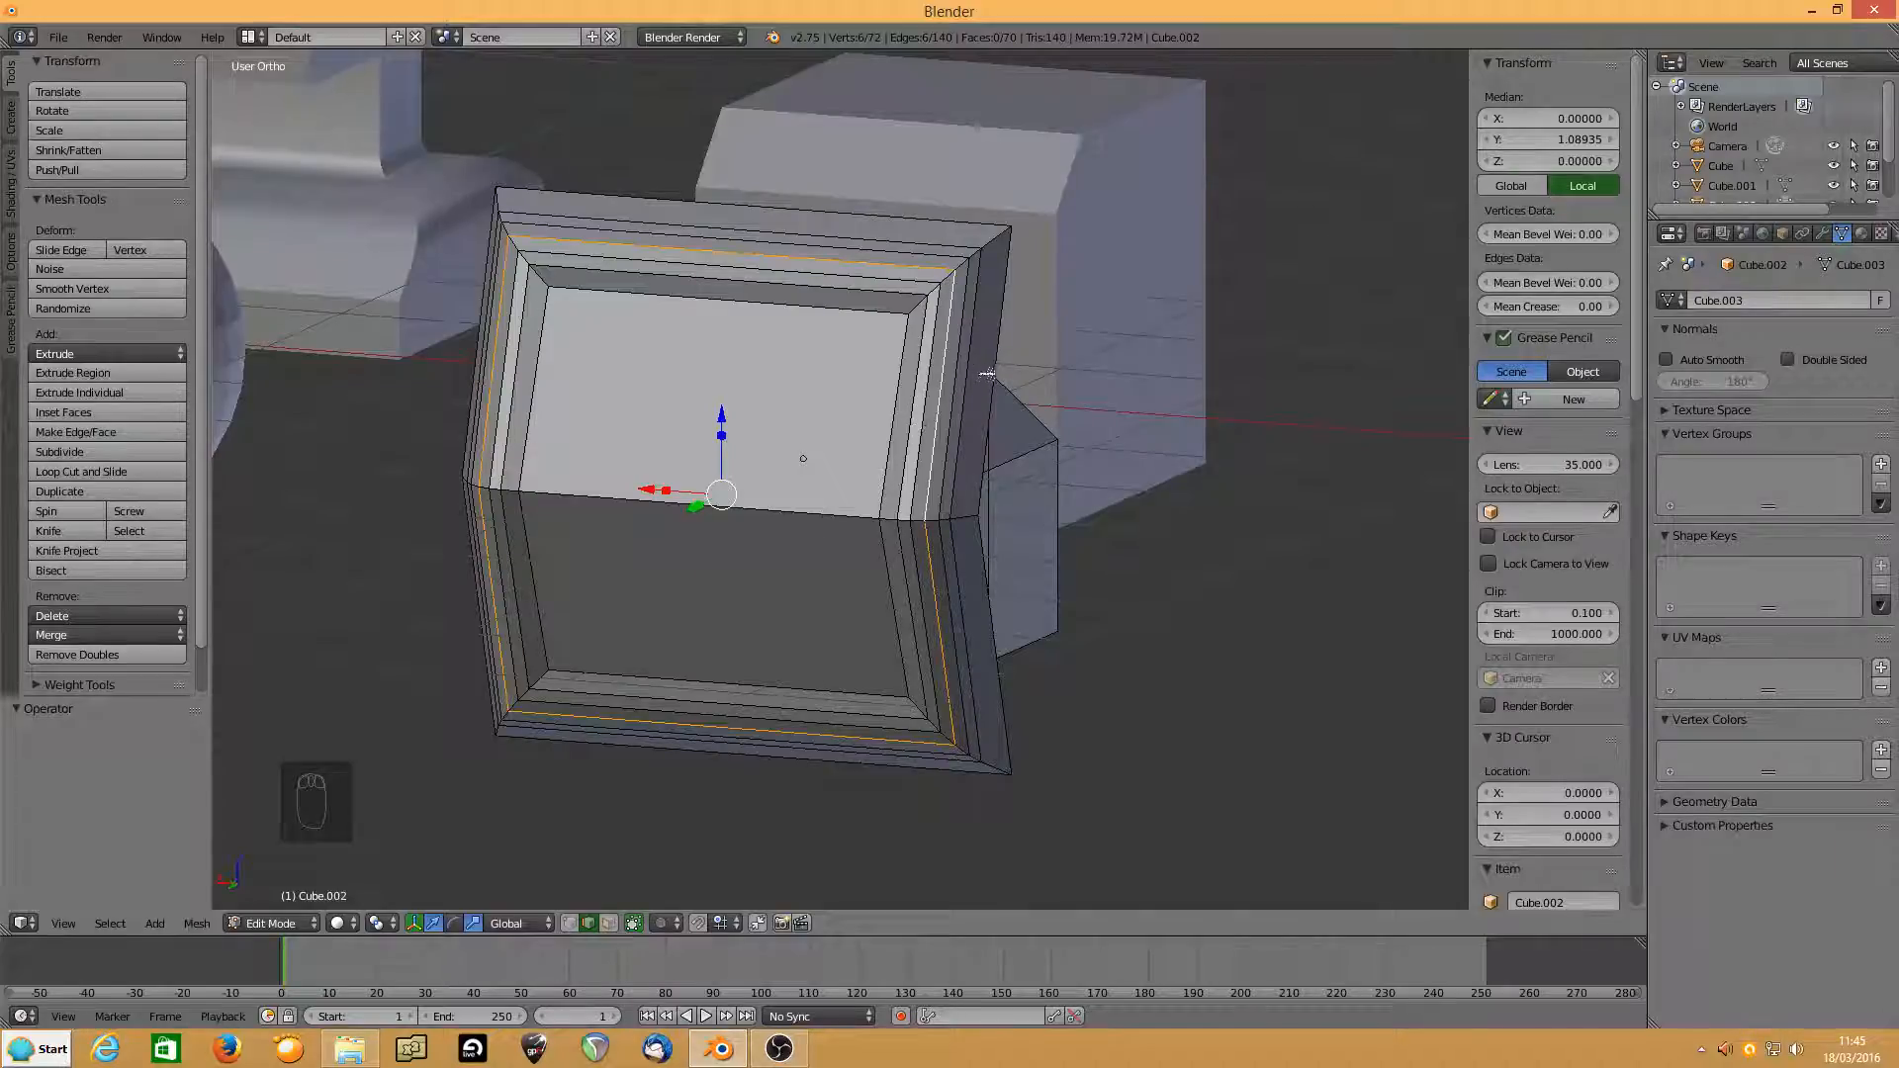
middle_drag(984, 386, 779, 402)
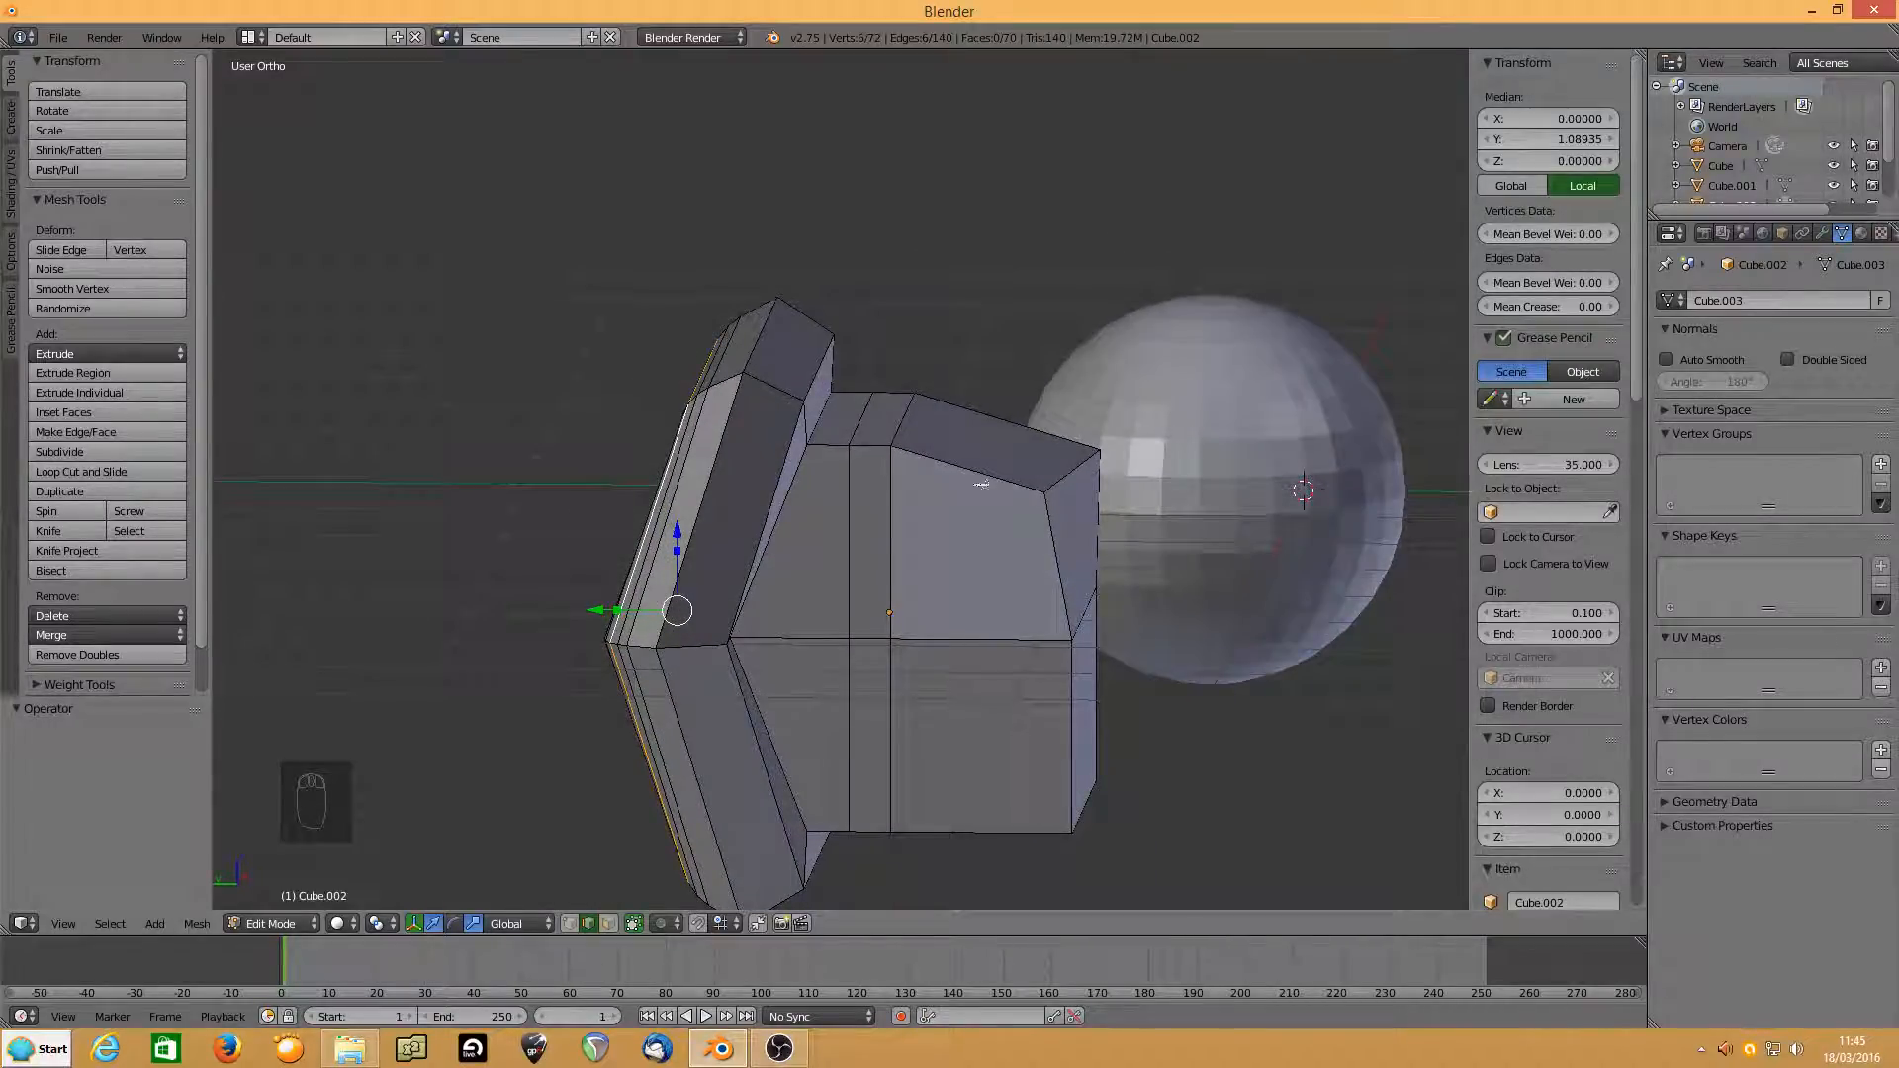
click(609, 923)
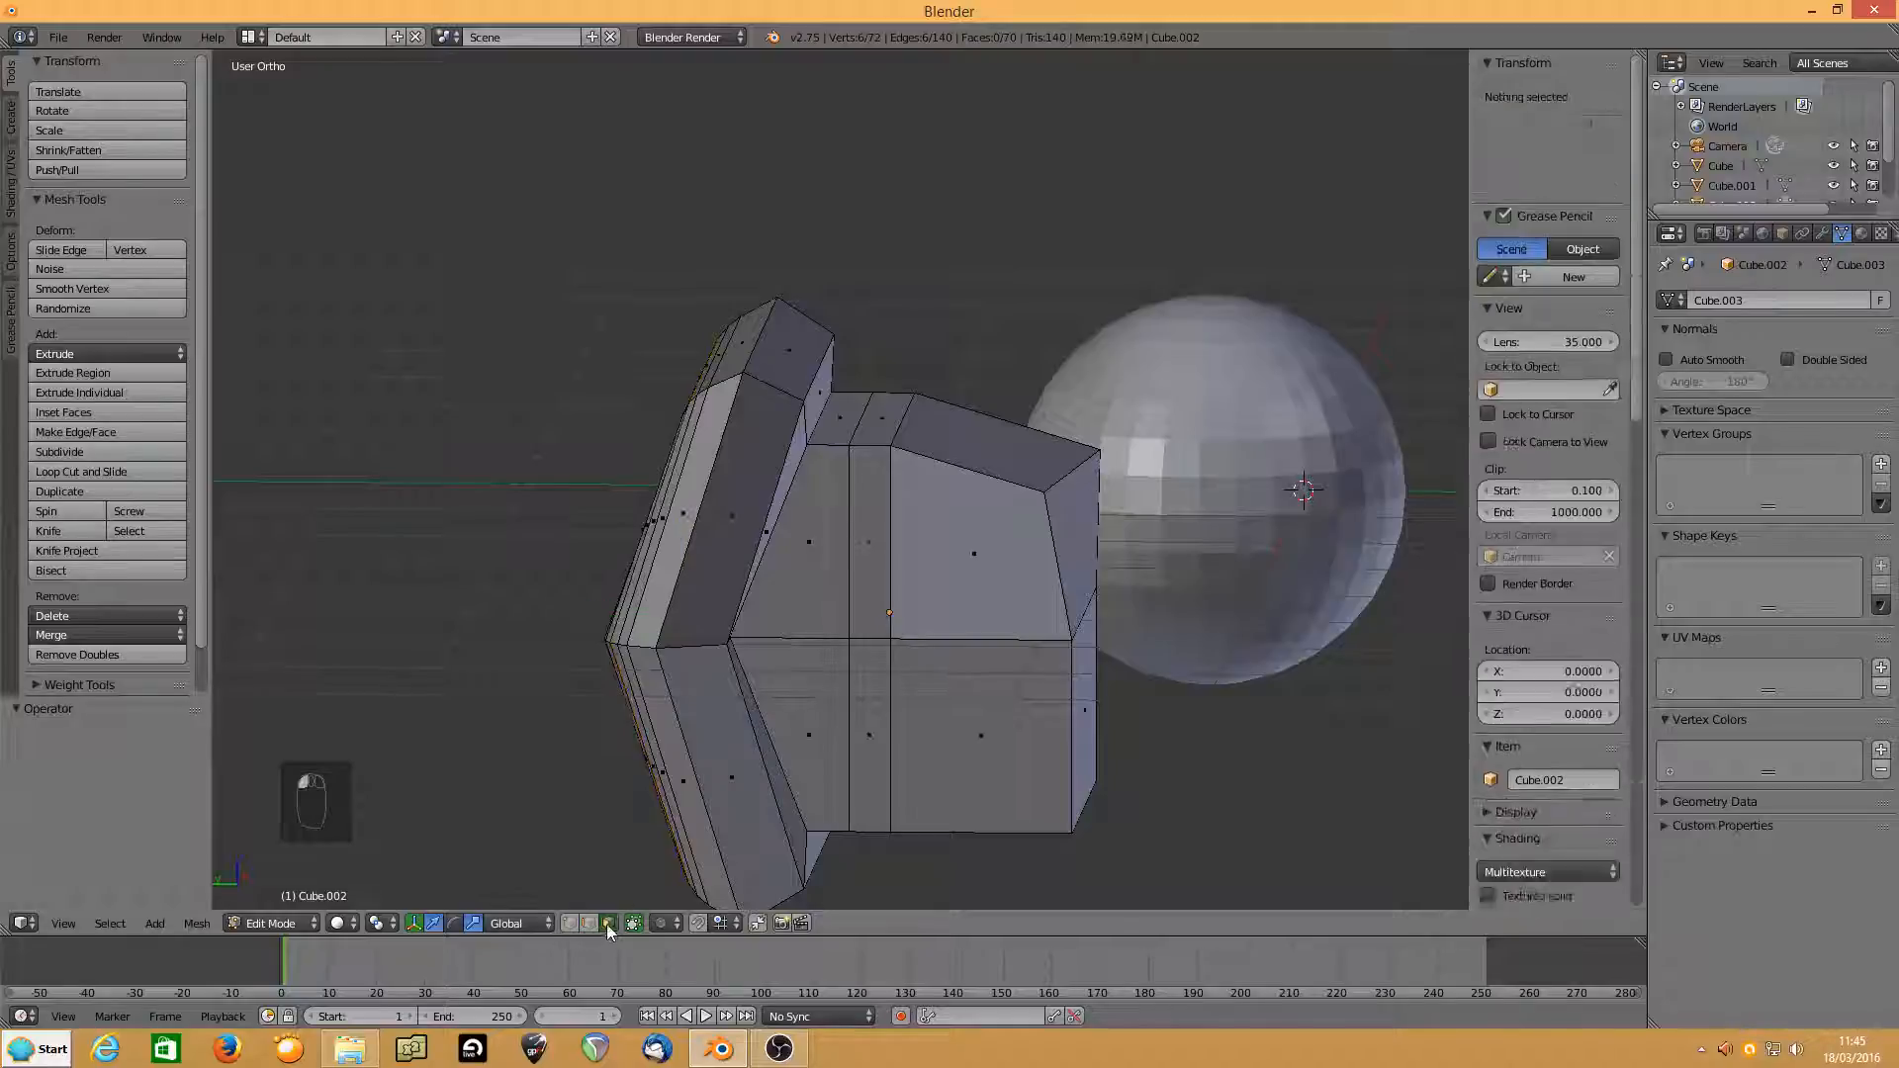
right_click(977, 576)
key(Delete)
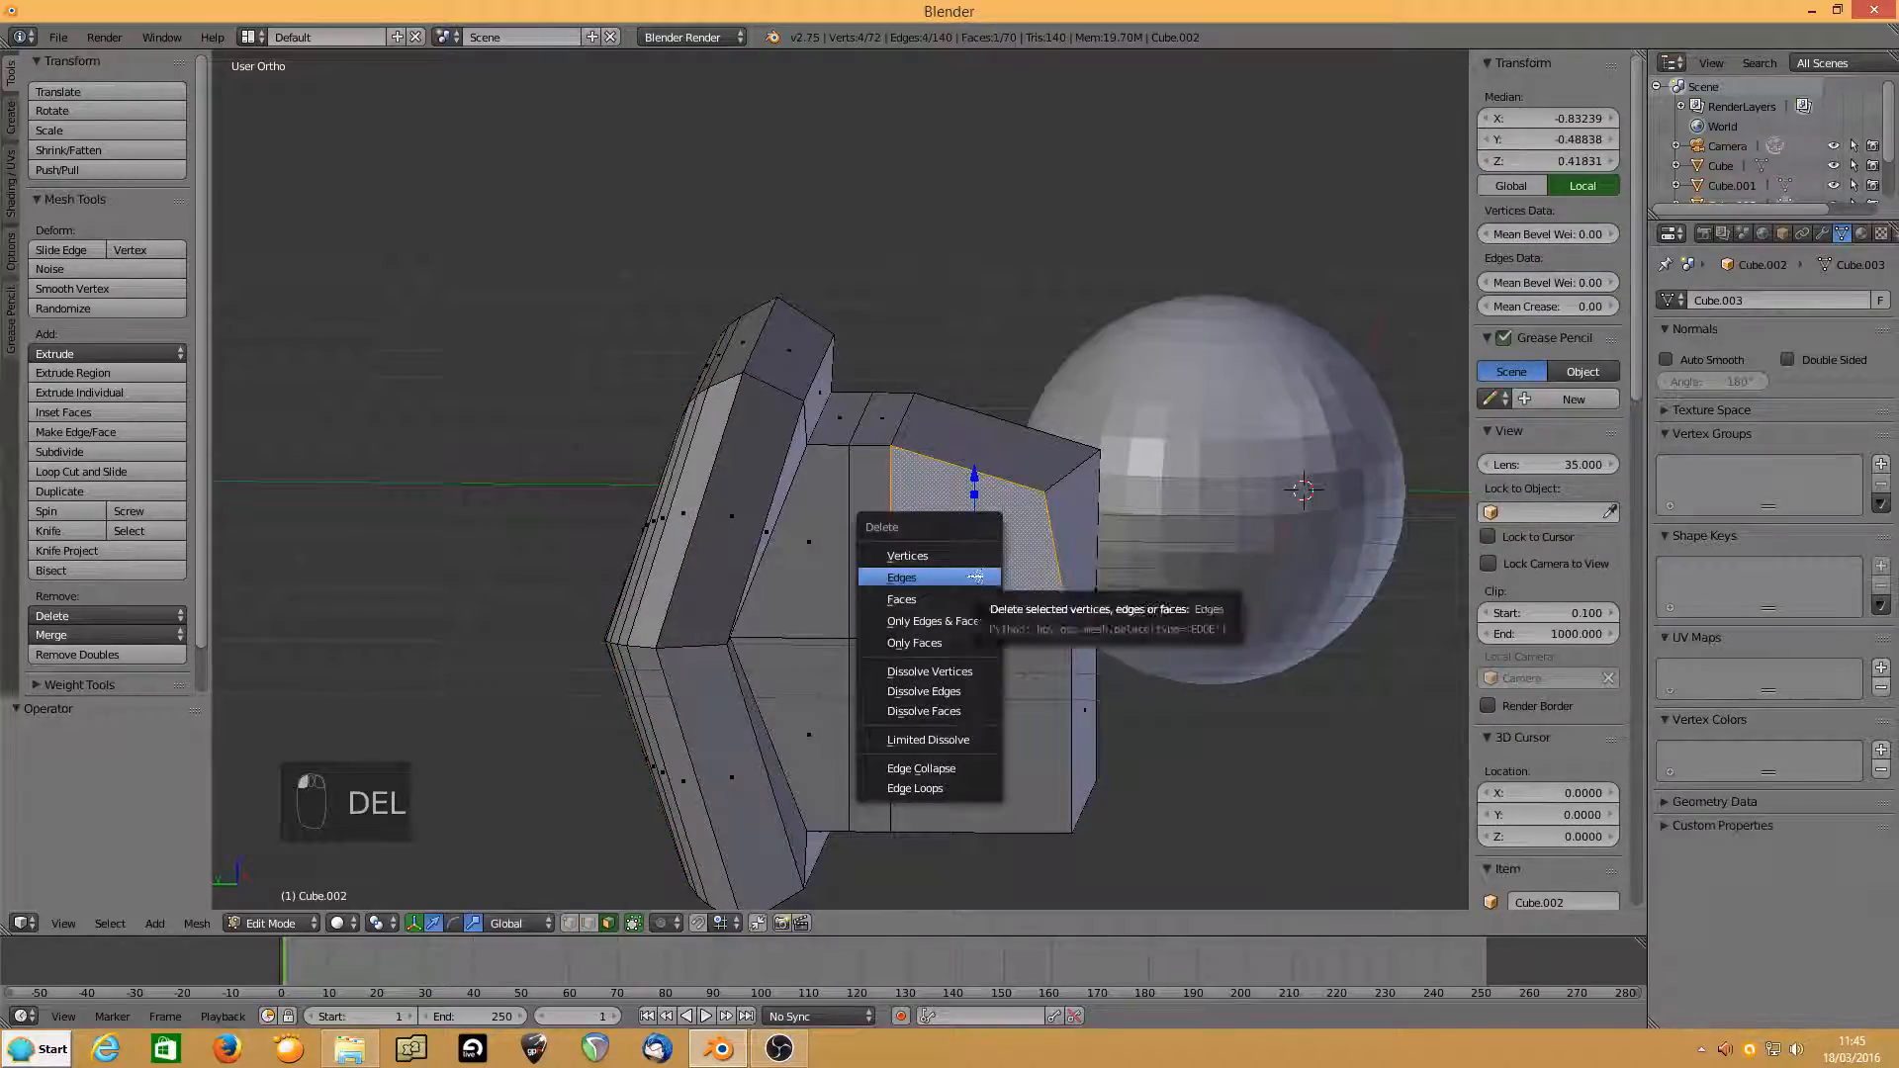
click(965, 597)
middle_drag(1039, 536, 914, 559)
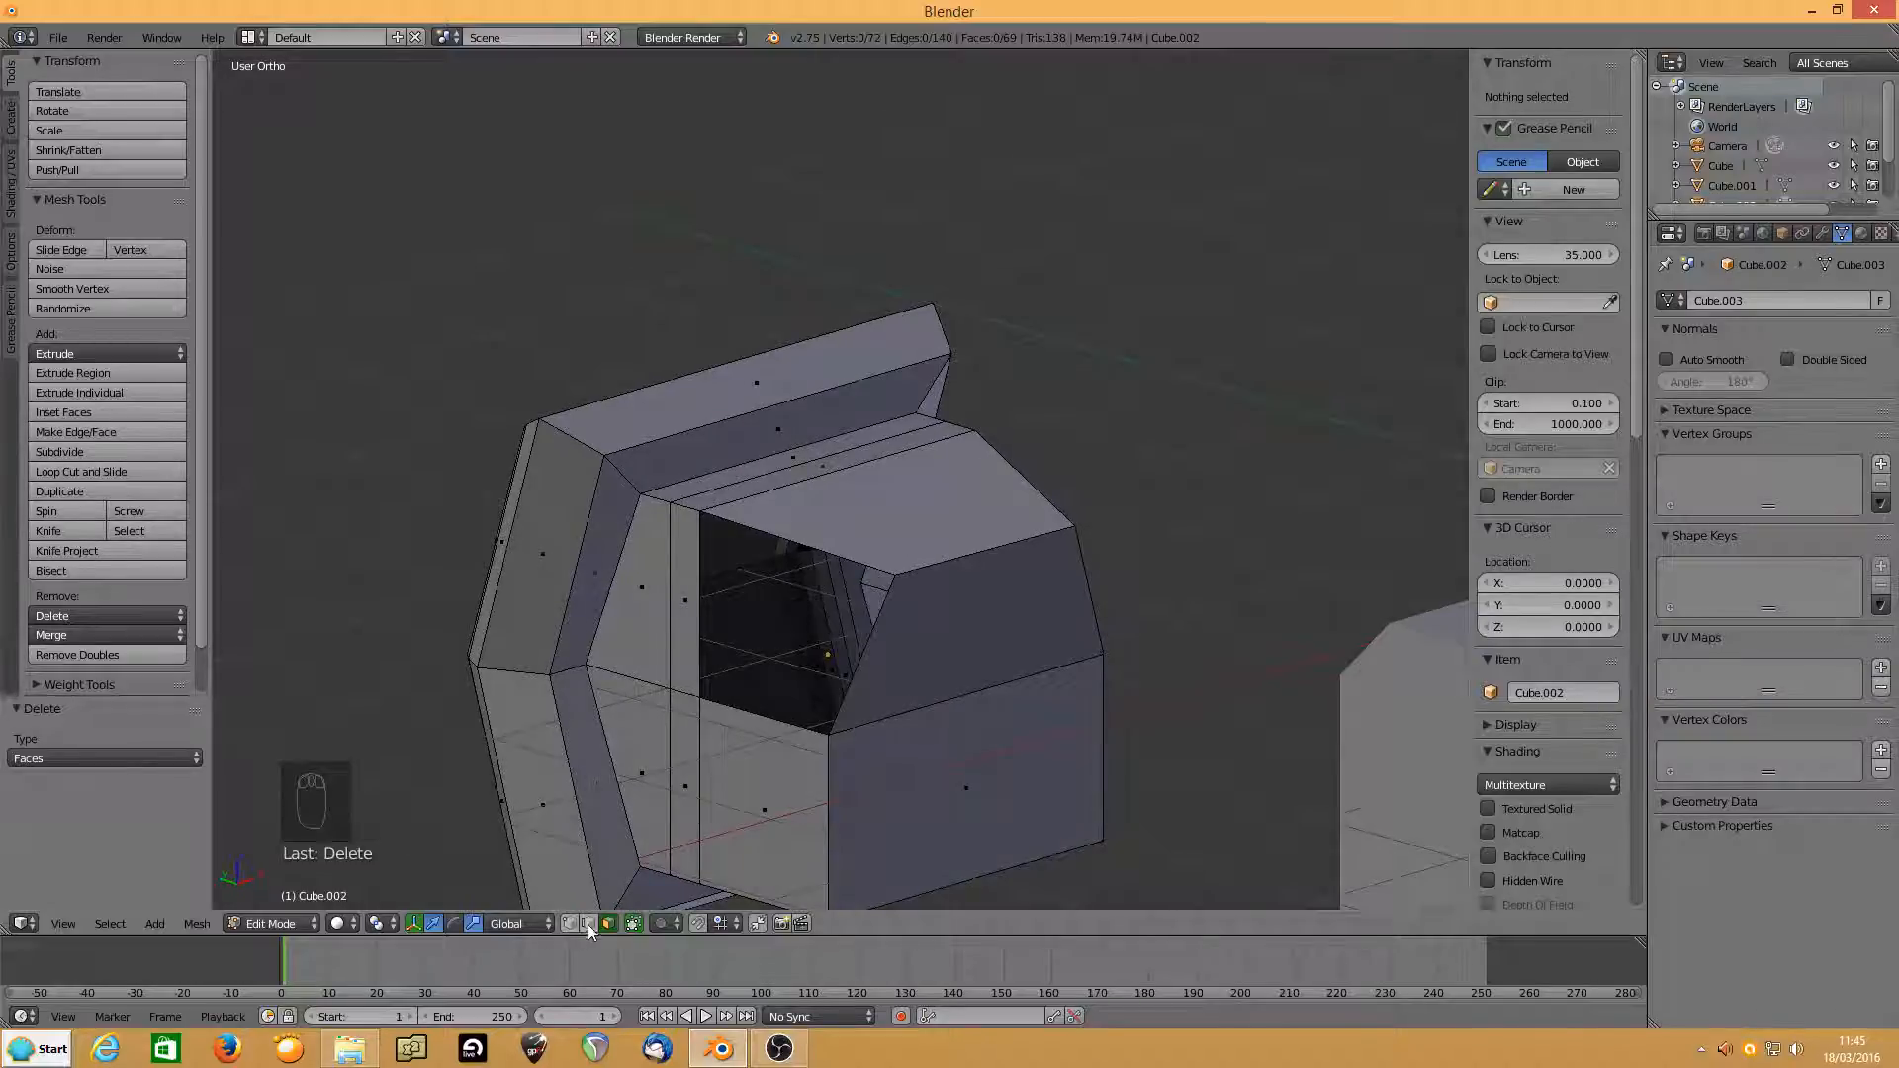
Dissolve the body's upper back edge beside the open side, and undo the dissolve.
right_click(921, 583)
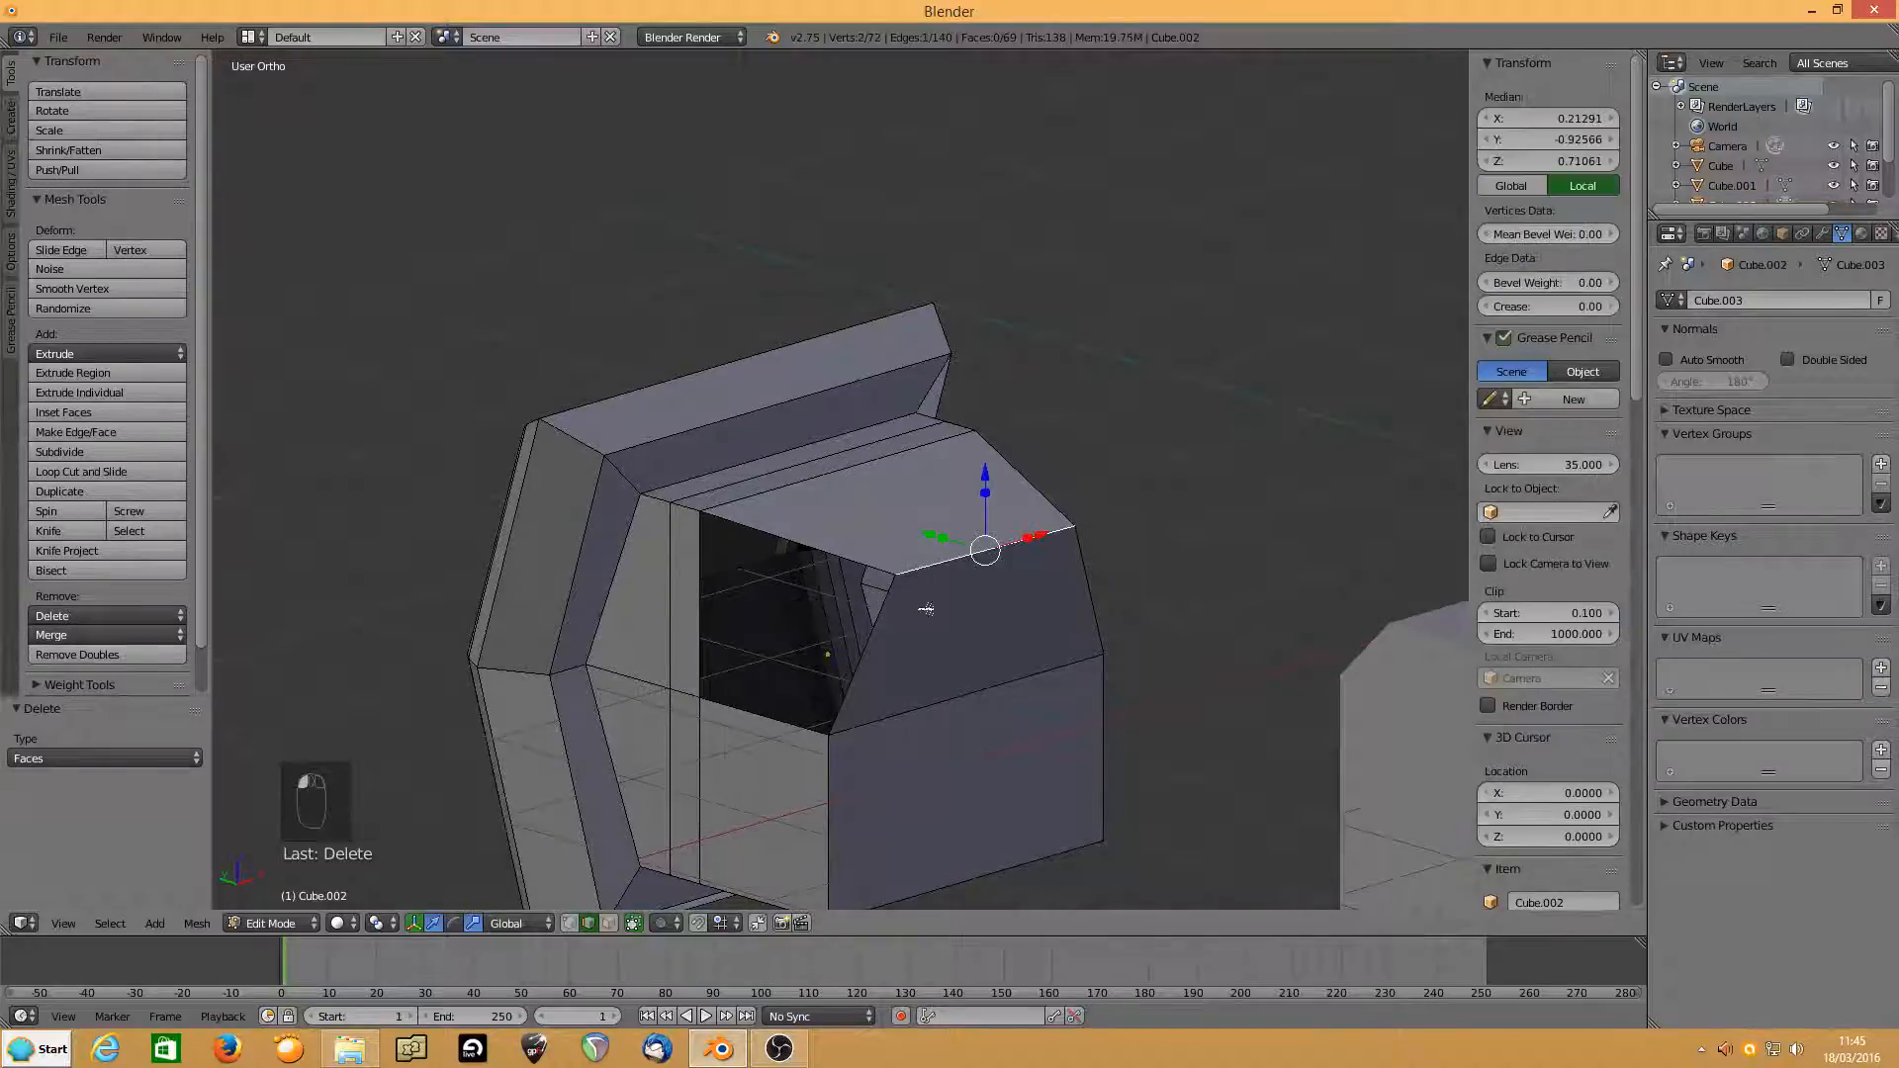
key(ctrl+x)
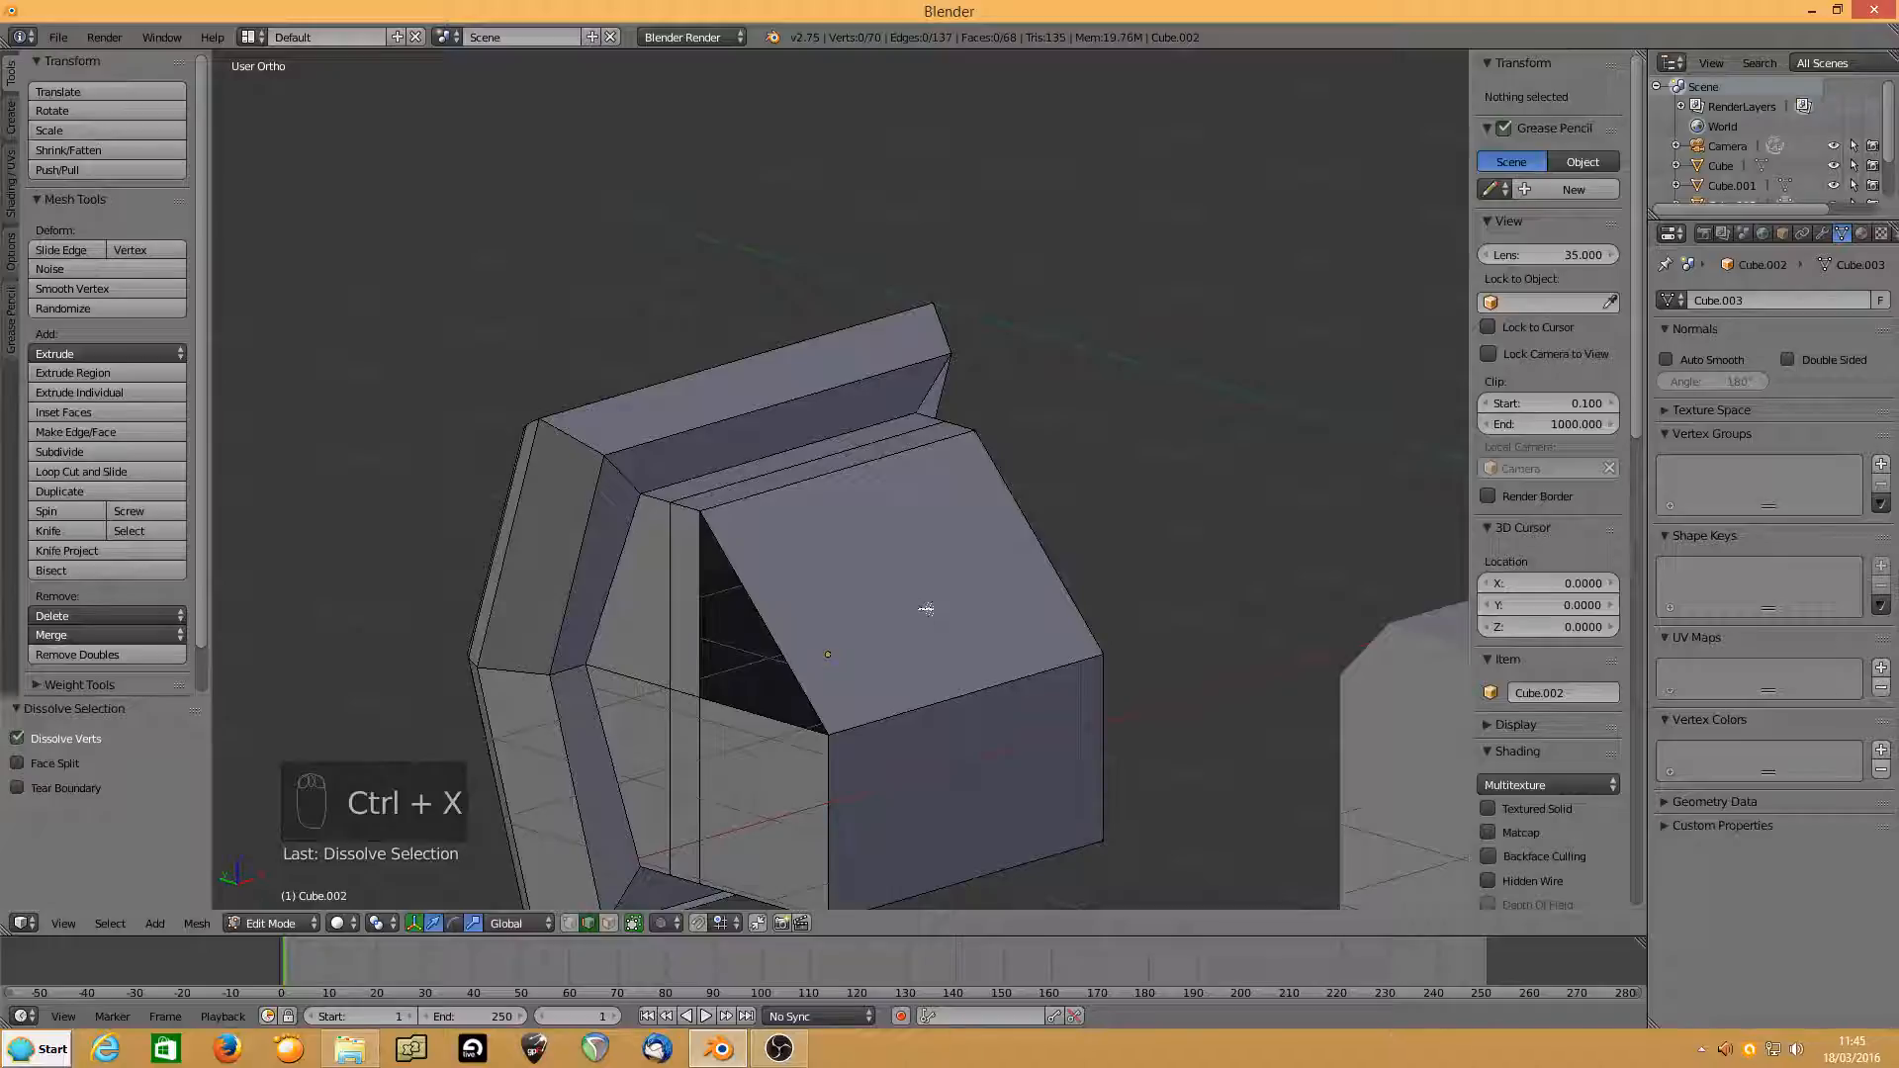
key(ctrl+z)
Add a single centered loop cut across the rear section of the body next to the open side.
middle_drag(939, 611, 979, 632)
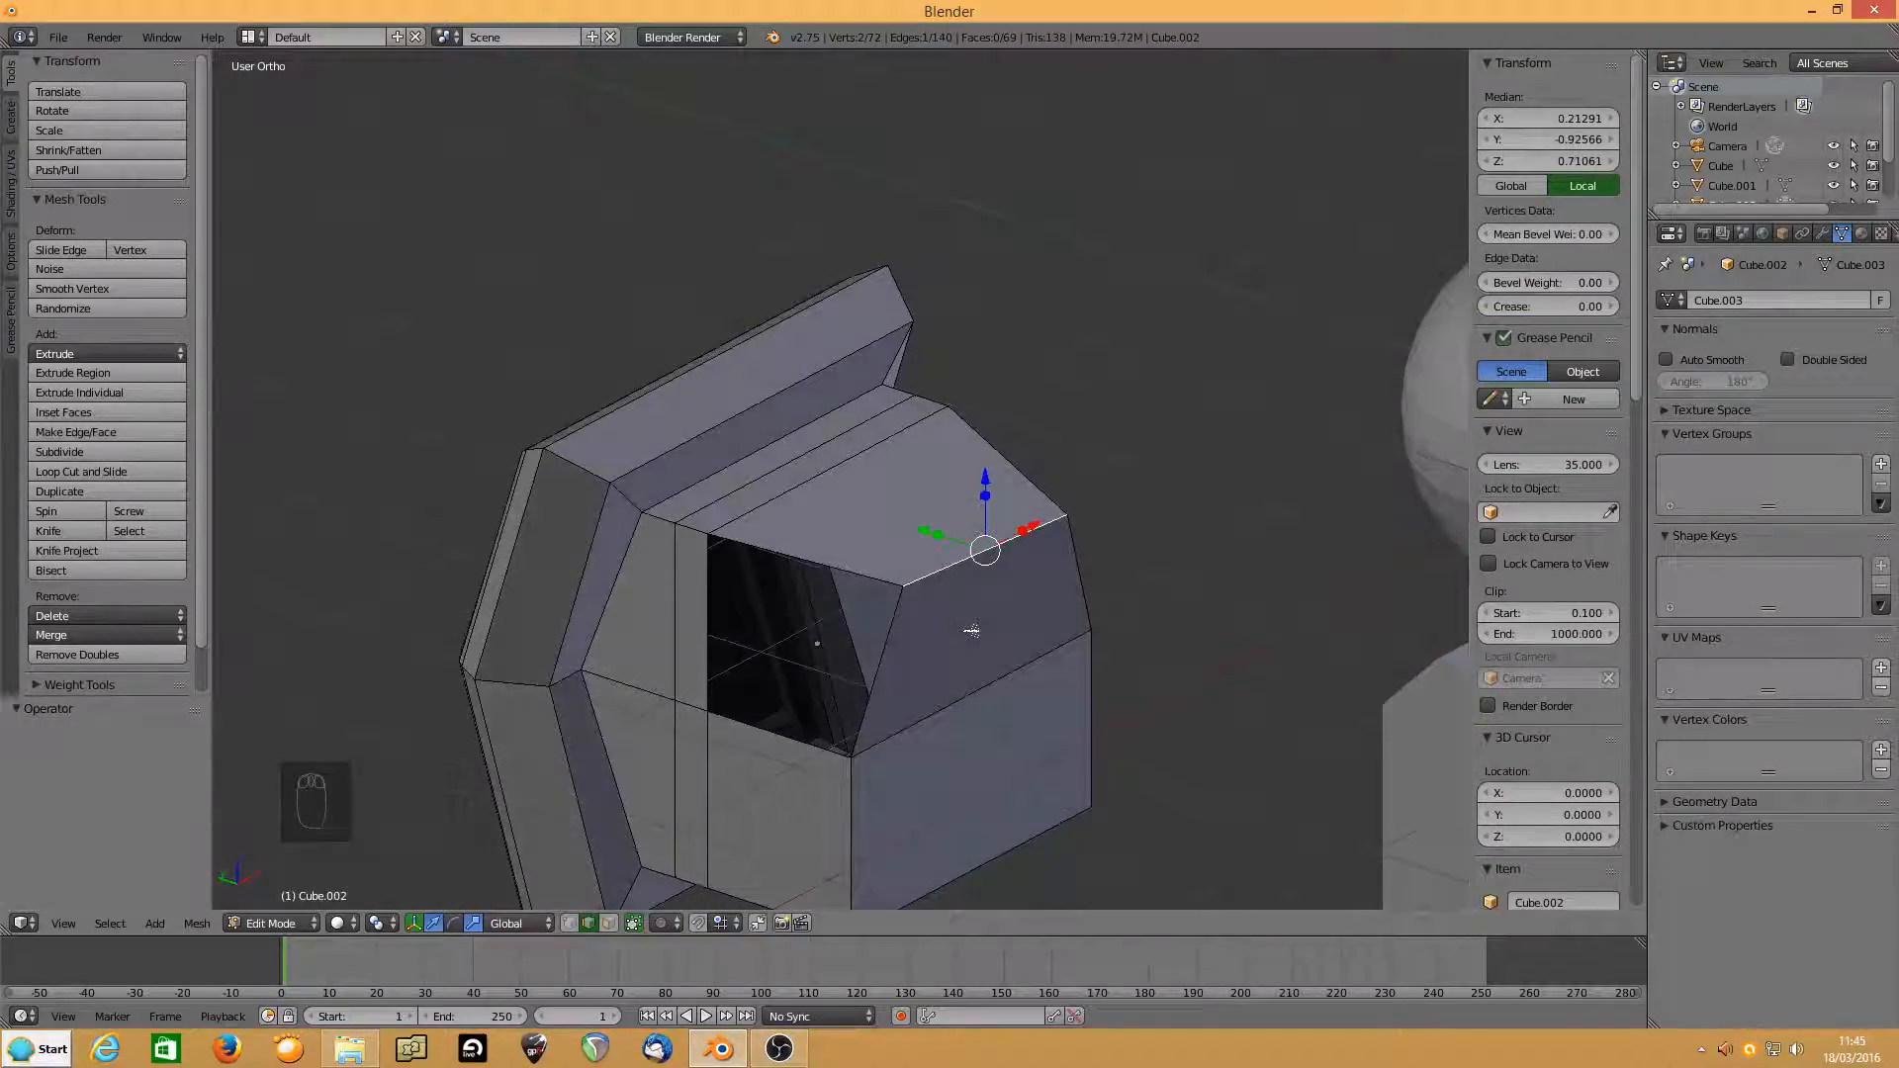
key(ctrl+r)
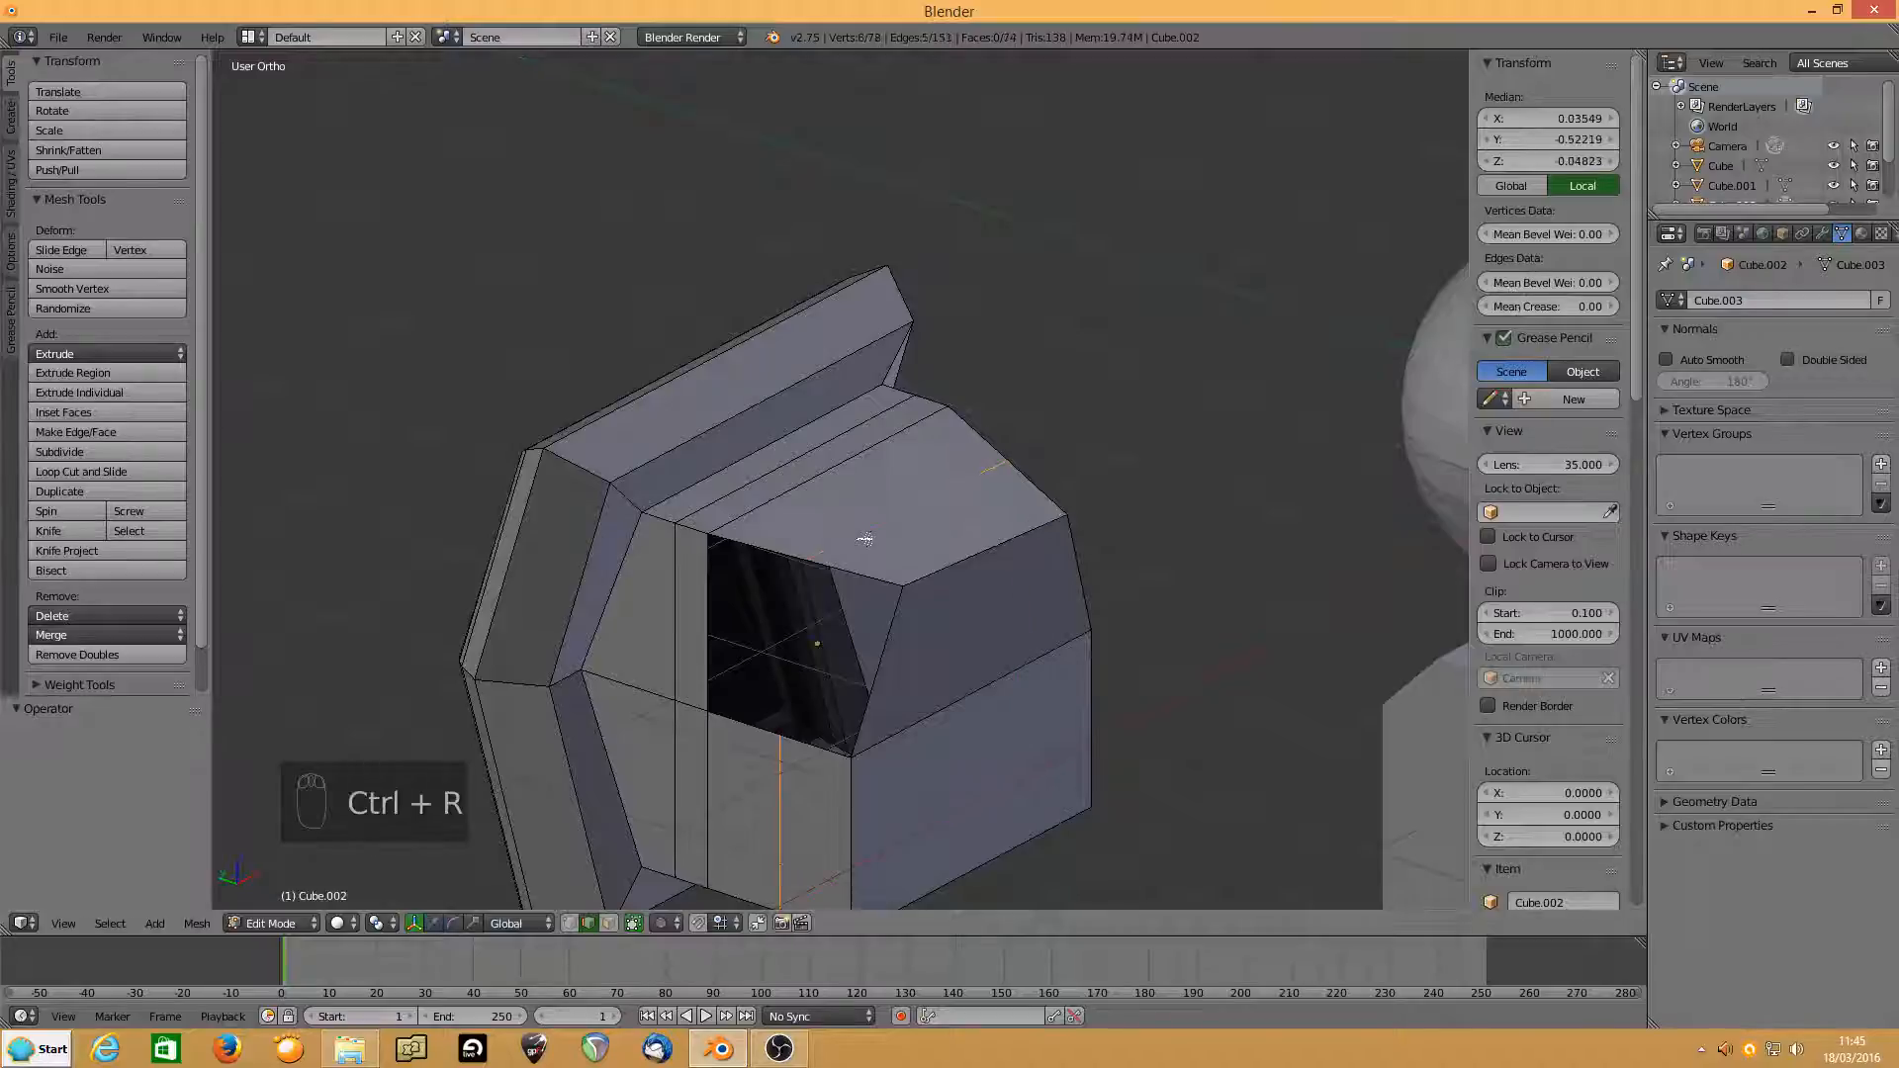
click(863, 540)
right_click(864, 538)
Dissolve the new loop cut's edge on top of the body, and undo the dissolve.
right_click(836, 541)
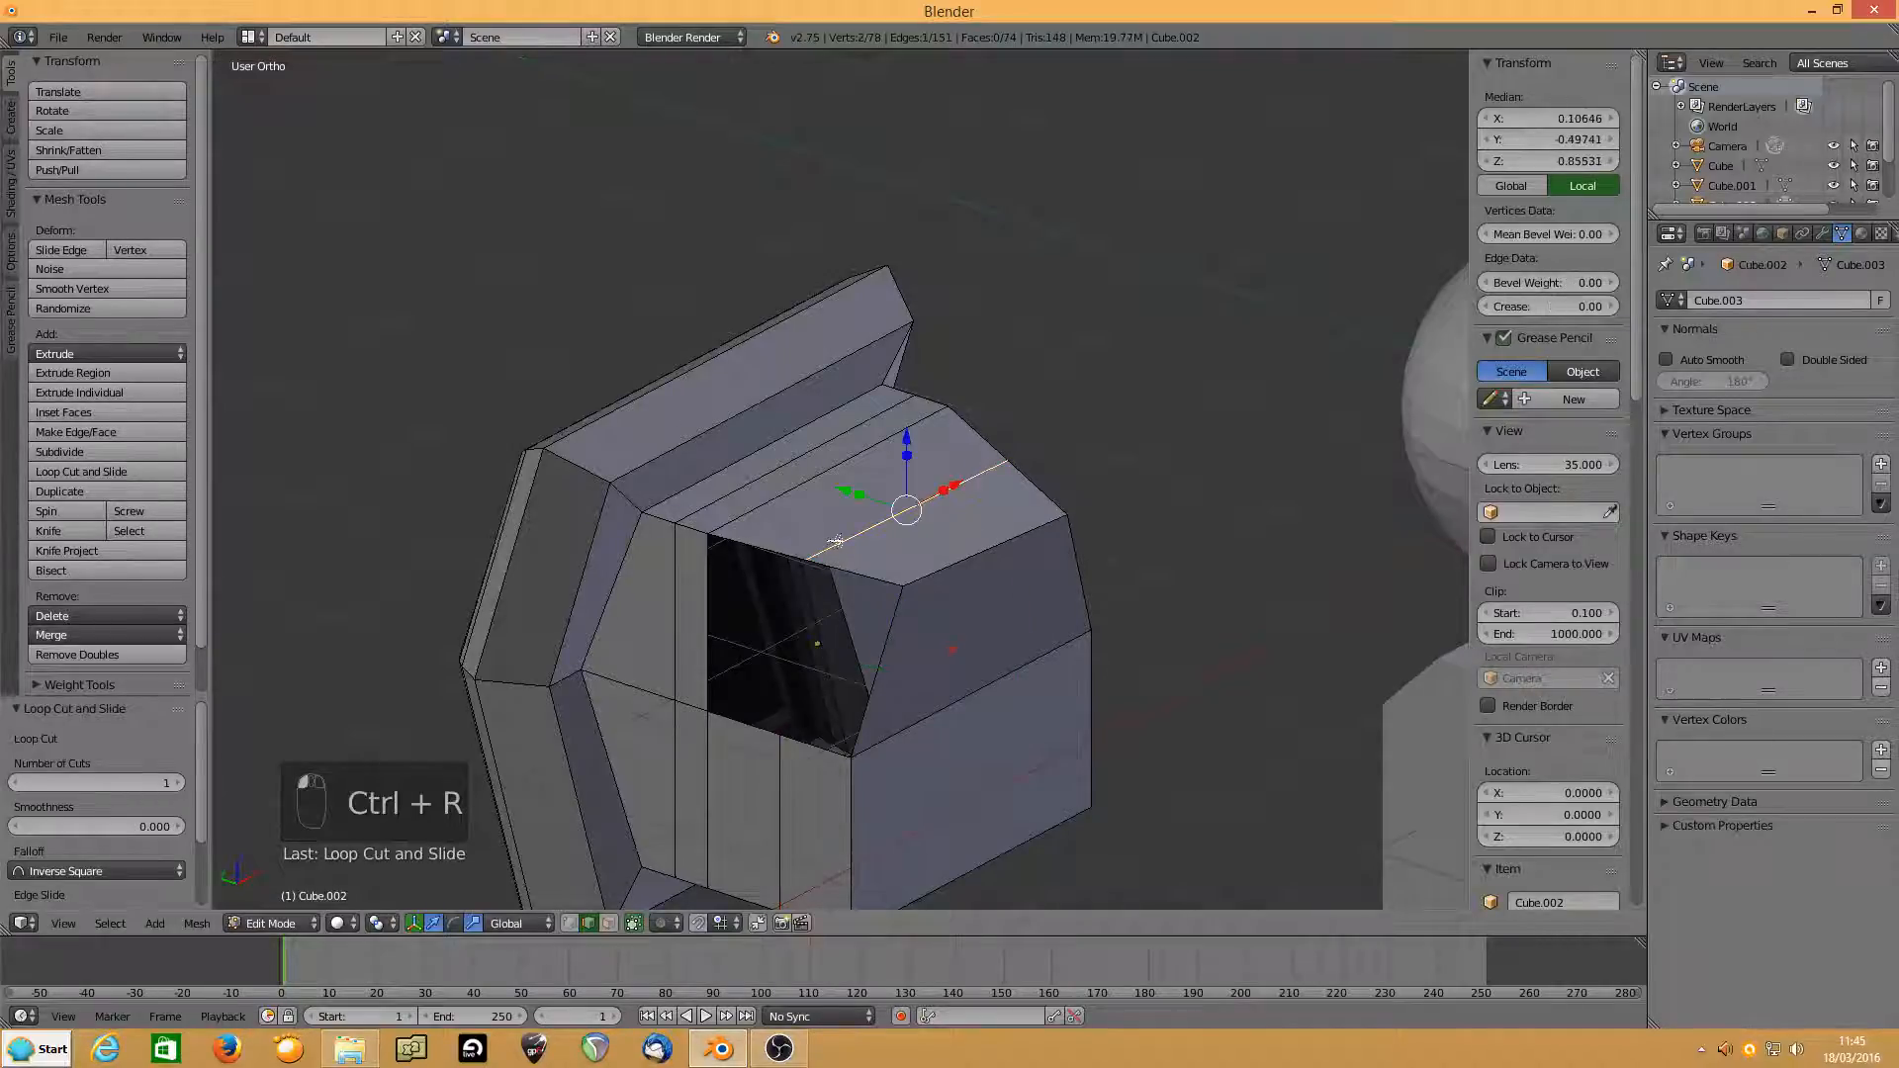
key(ctrl+x)
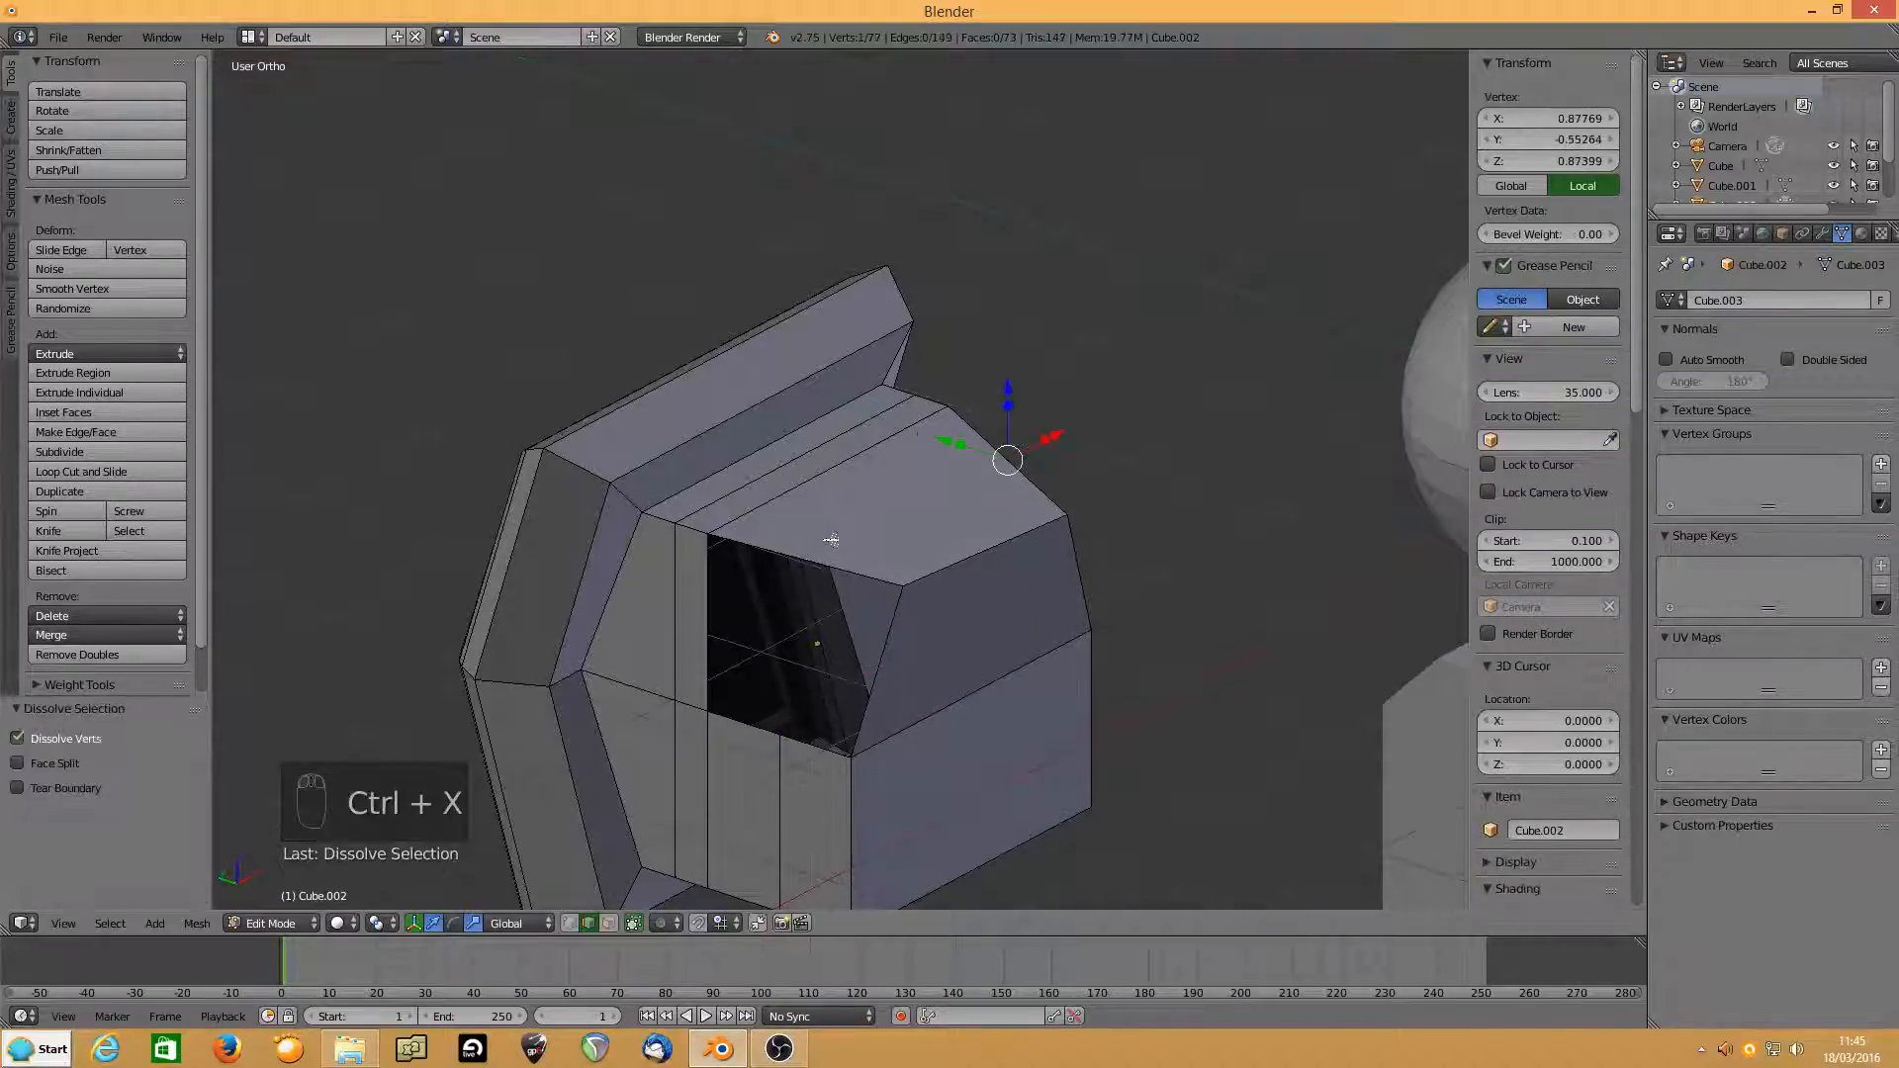
key(ctrl+z)
Extrude the rearmost top face of the body, moving it about -0.053 in X, -0.215 in Y and 0.598 in Z.
middle_drag(831, 540, 848, 613)
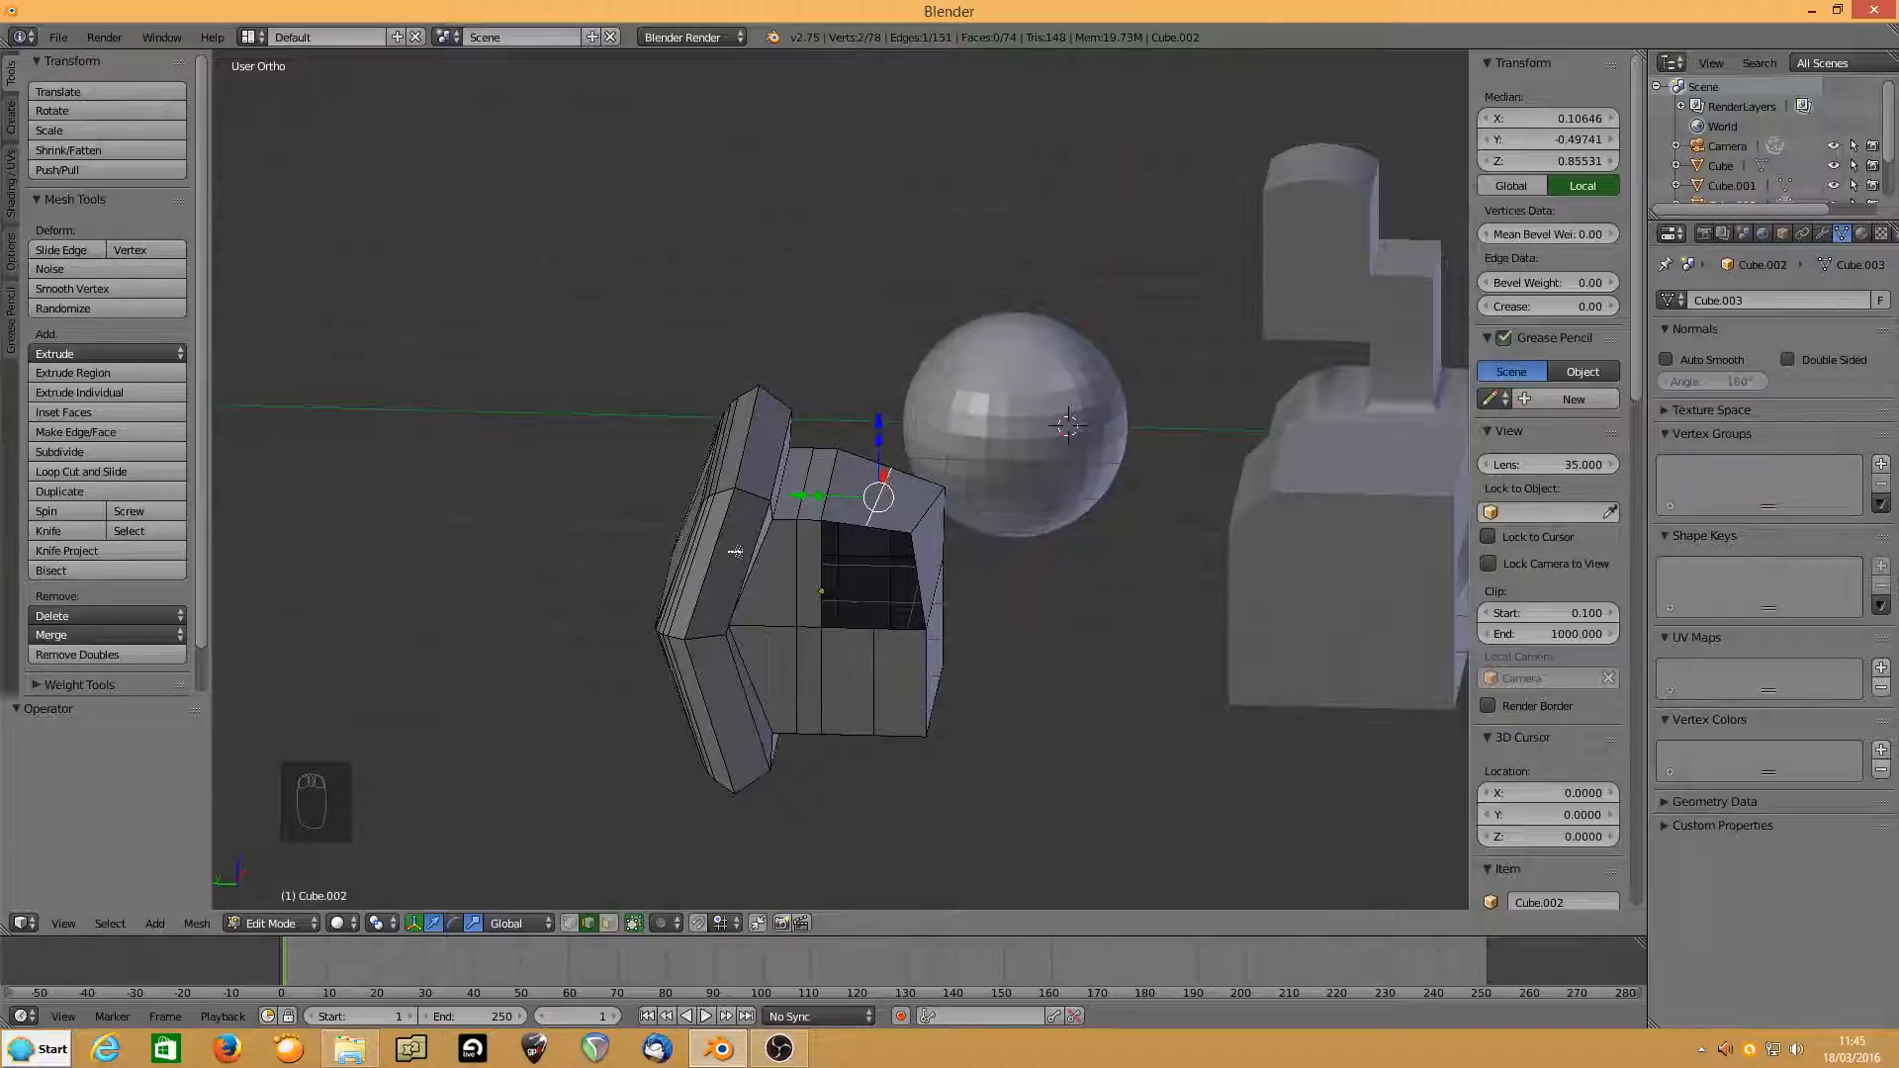
click(609, 923)
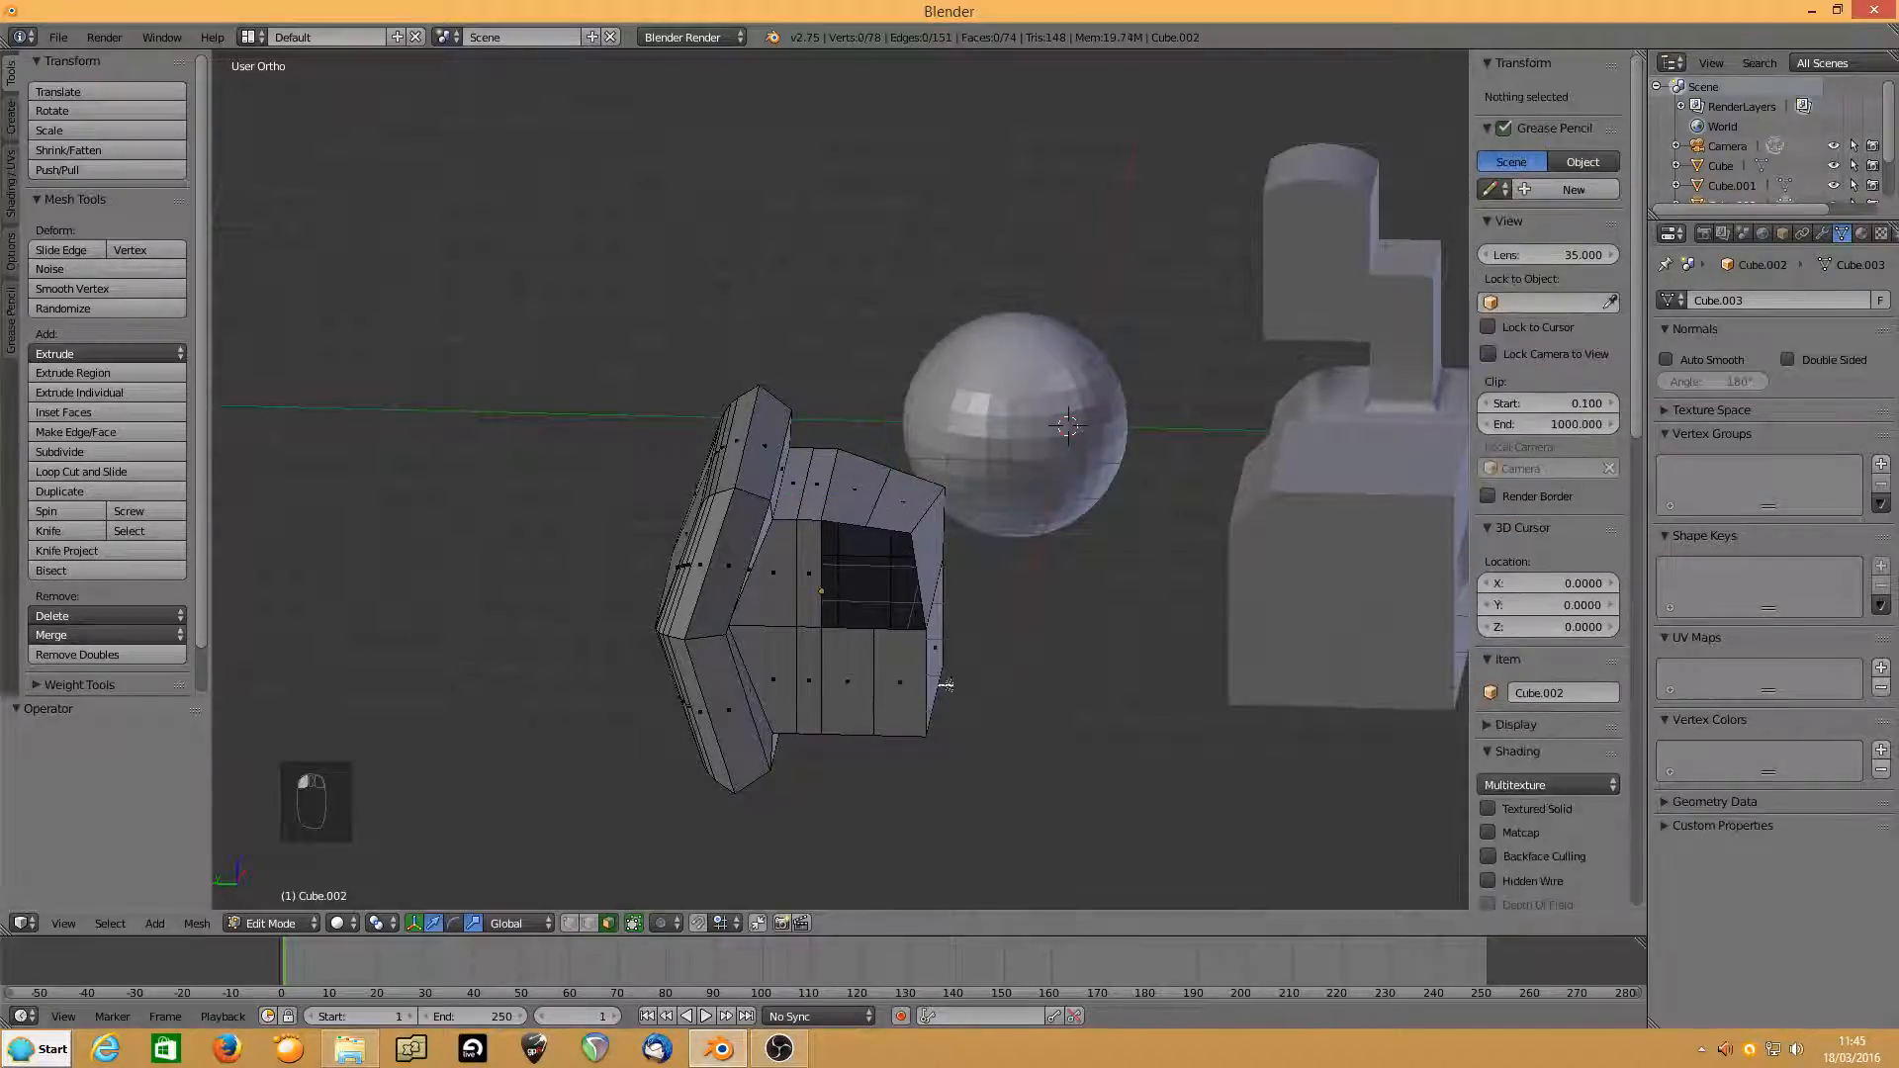
right_click(904, 508)
key(e)
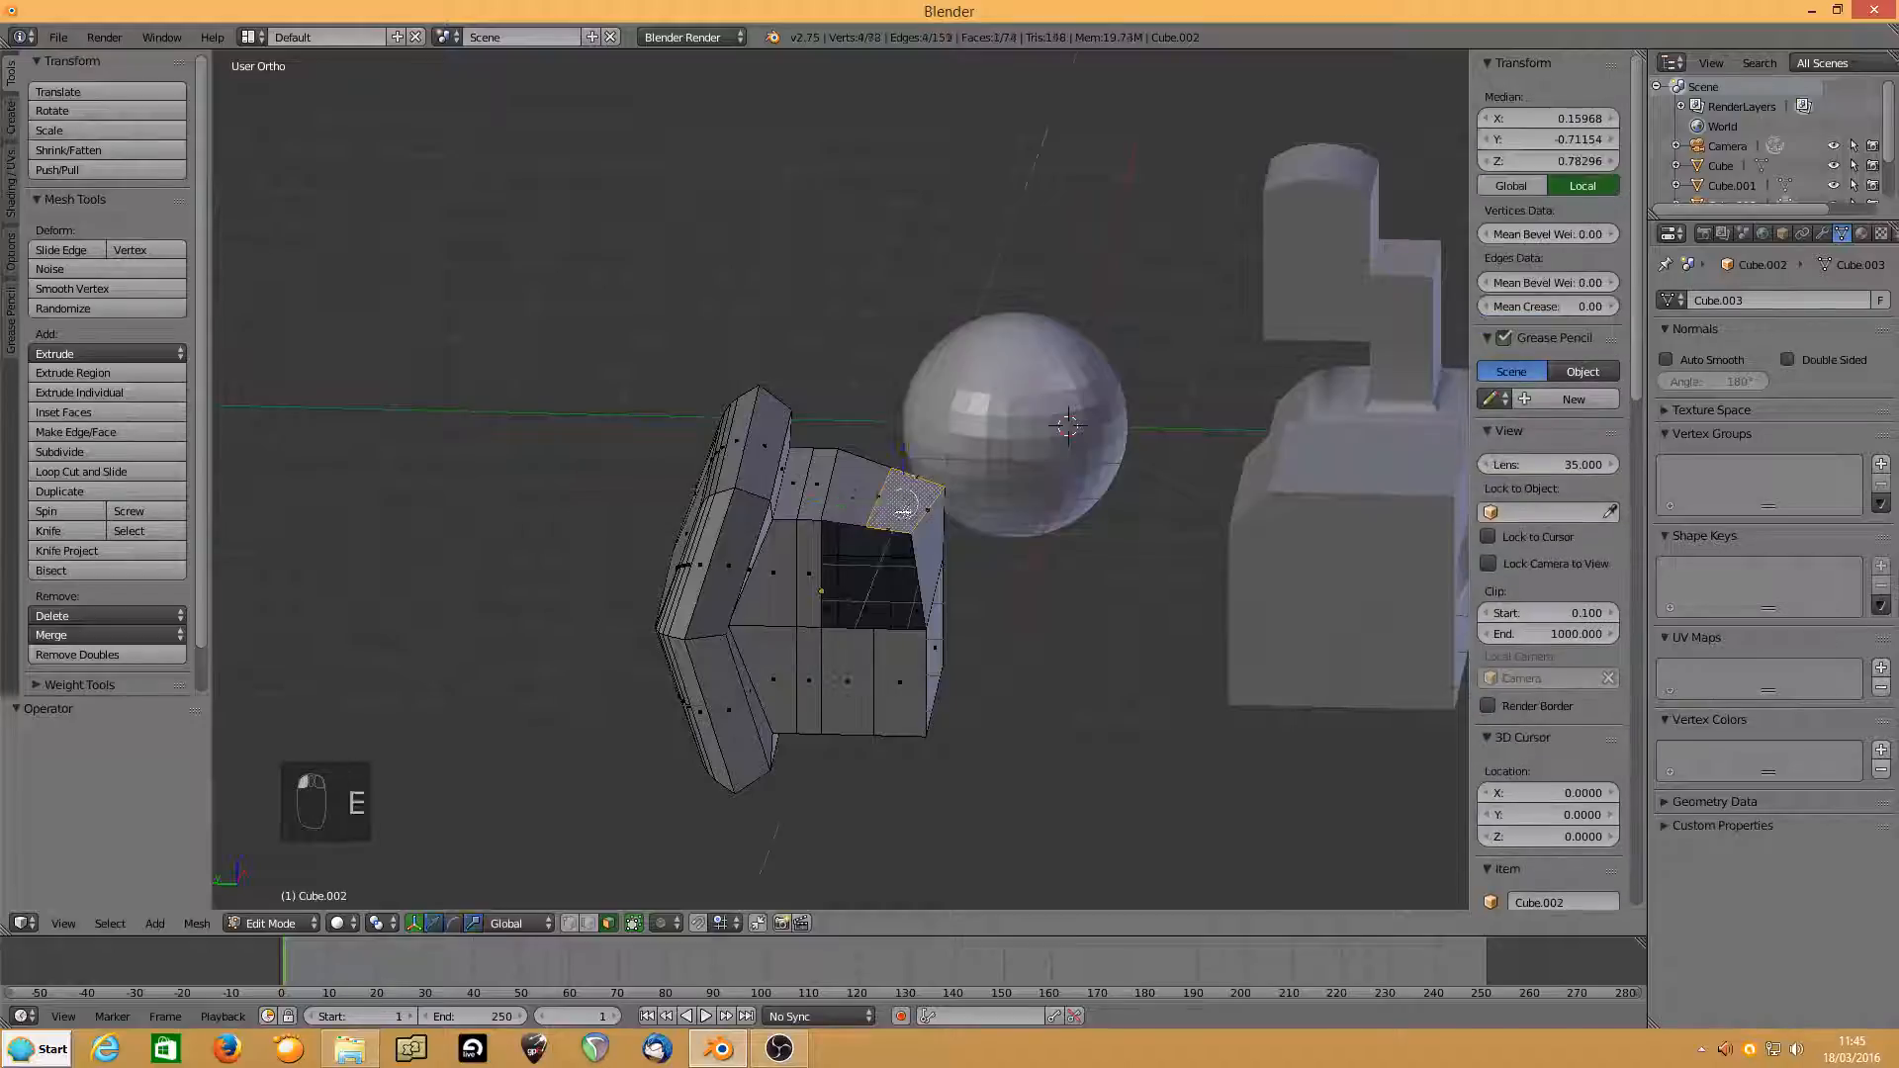
click(898, 499)
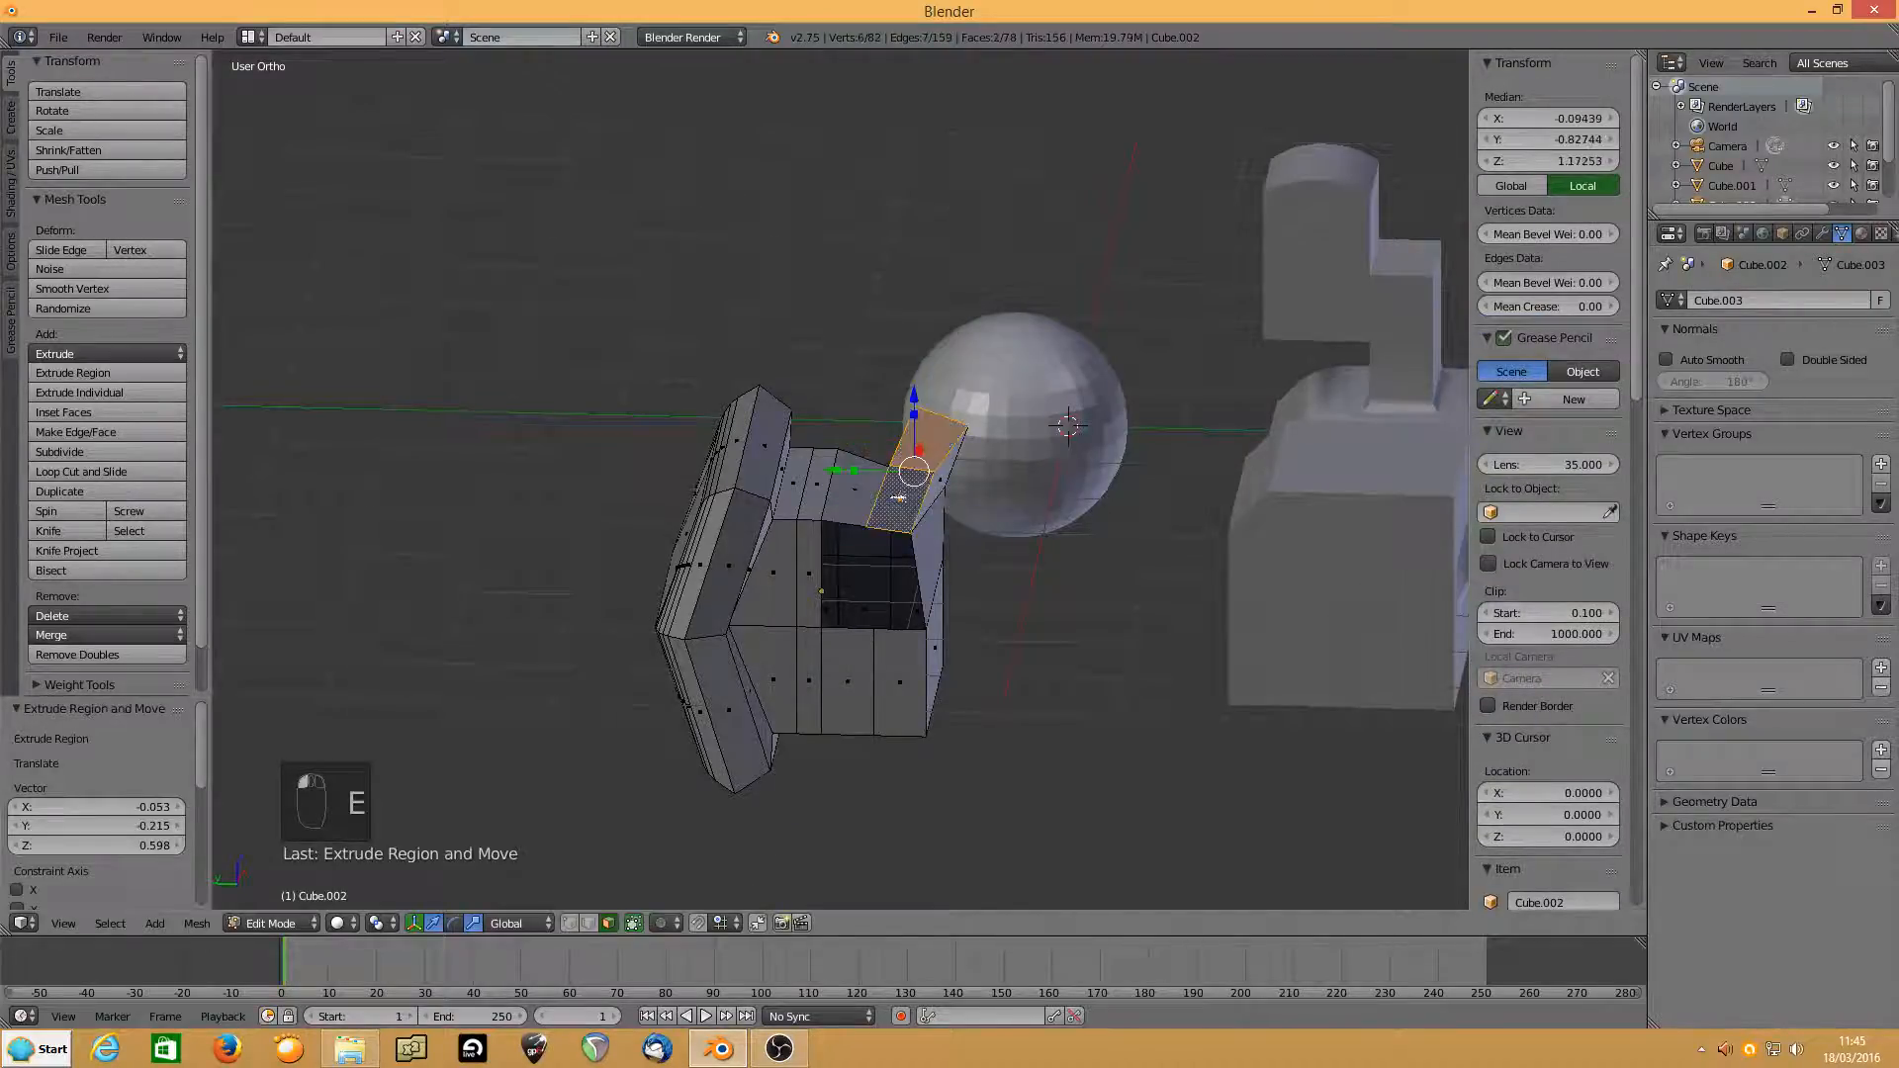
Add further faces of the extruded block to the selection and delete them, keeping the block's back face.
middle_drag(793, 460, 940, 522)
shift+right_click(860, 452)
middle_drag(778, 447, 898, 492)
shift+right_click(870, 500)
key(Delete)
click(866, 509)
Triangulate the upright back face of the extrusion and reduce the selection to its diagonal edge.
right_click(898, 492)
key(ctrl+t)
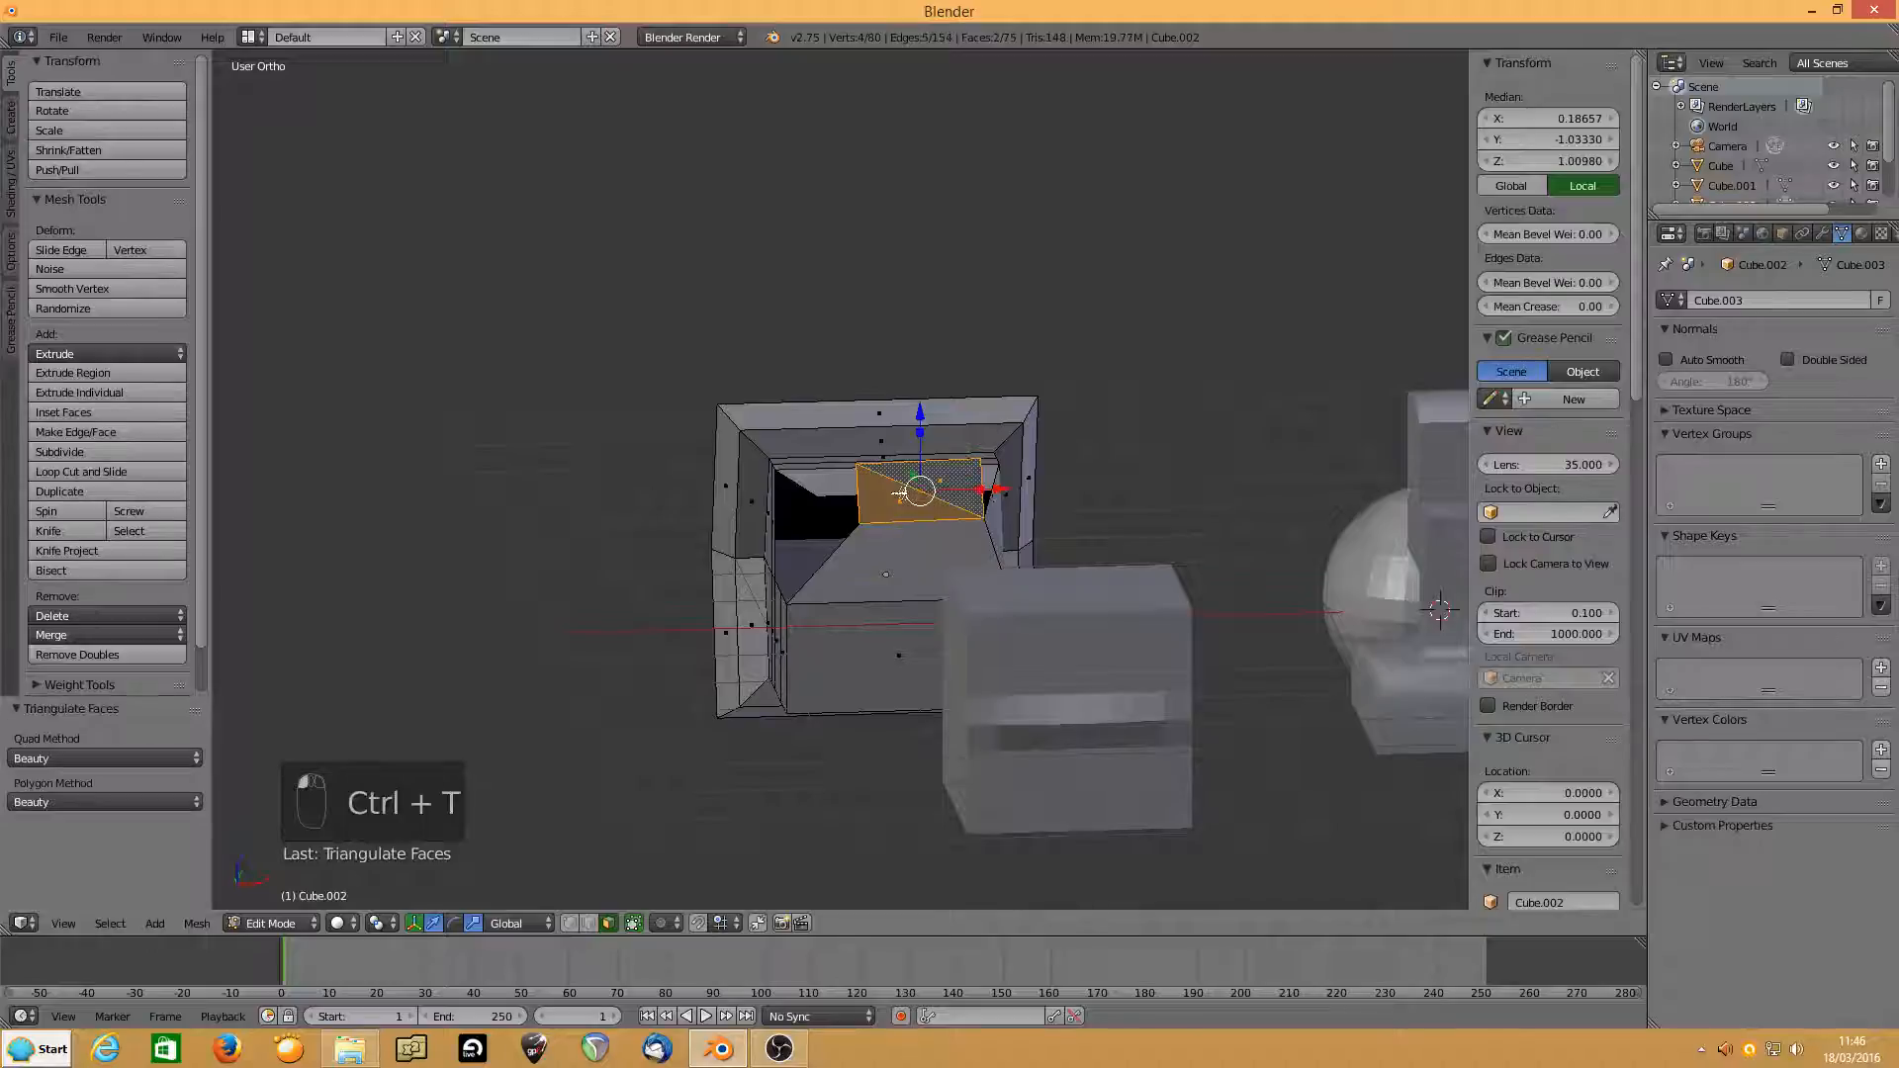
ctrl+click(590, 922)
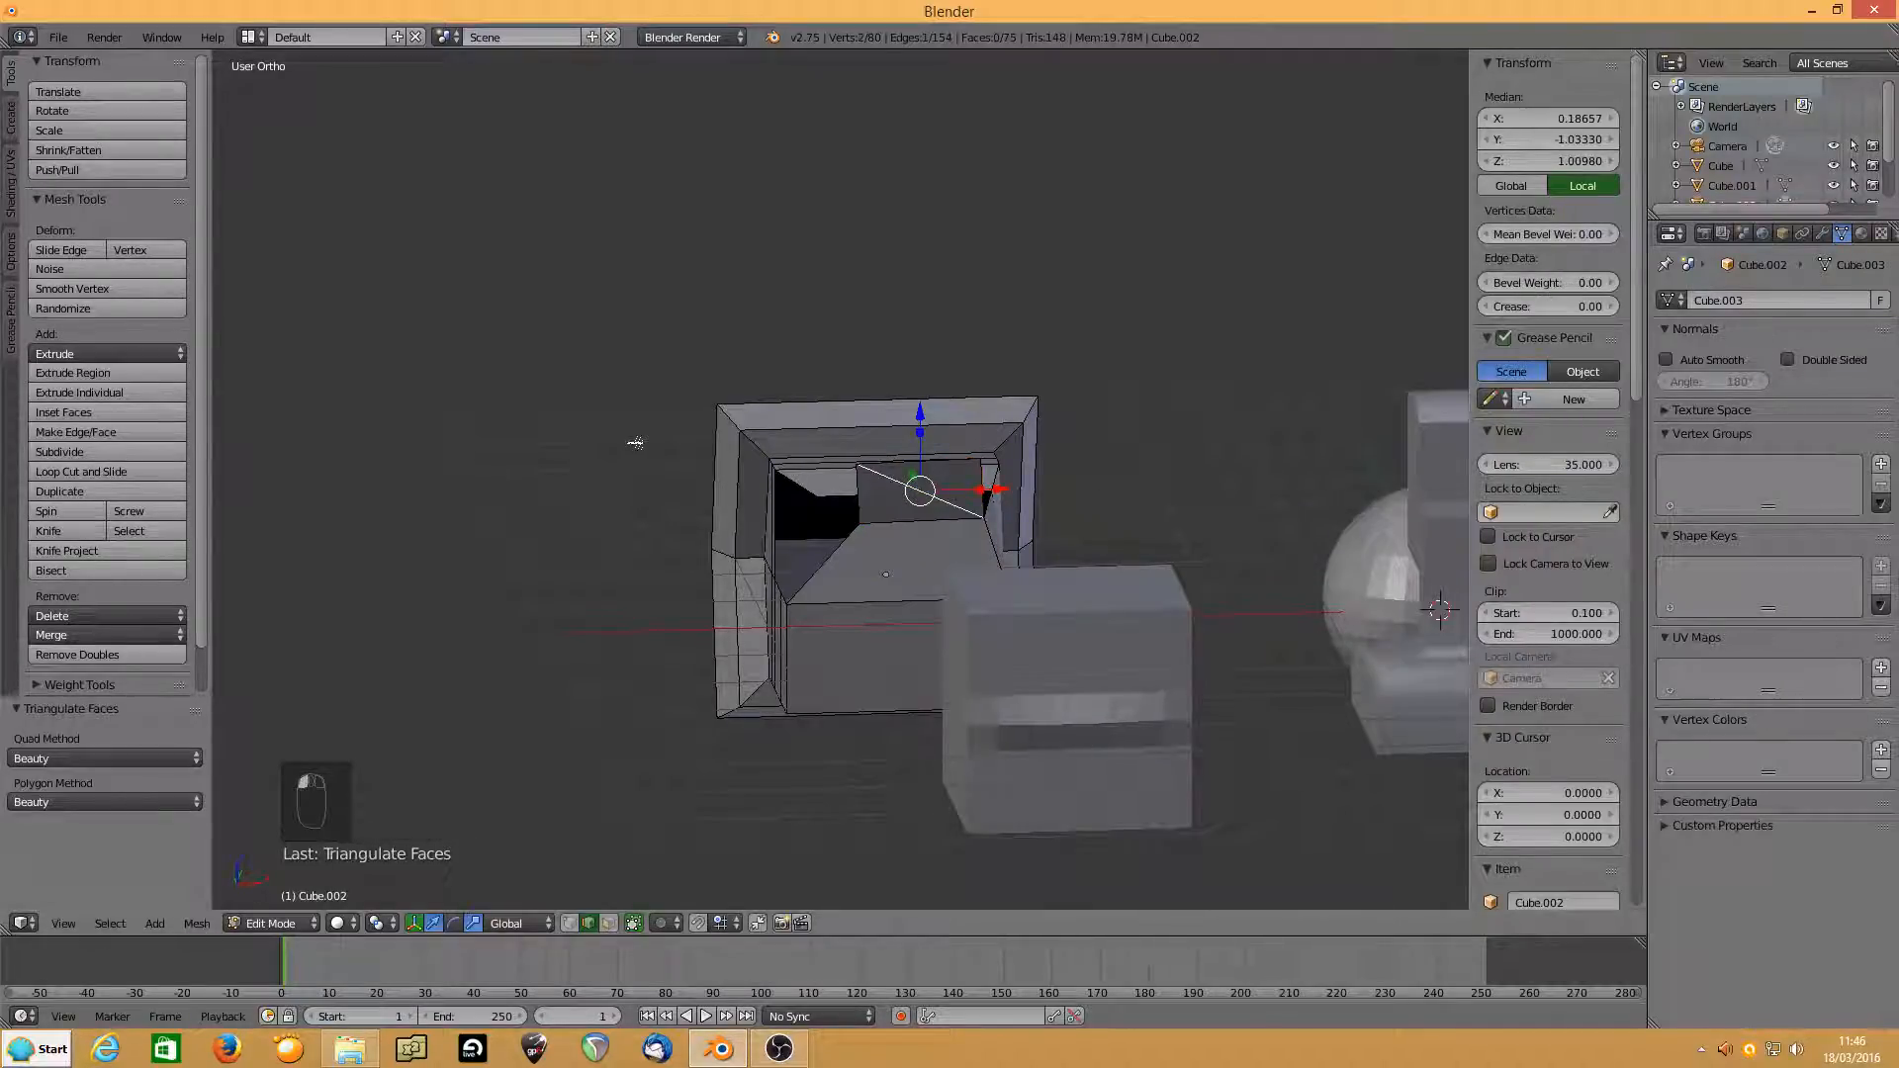
Dissolve the diagonal edge of the triangulated back face, and undo the dissolve.
key(ctrl+x)
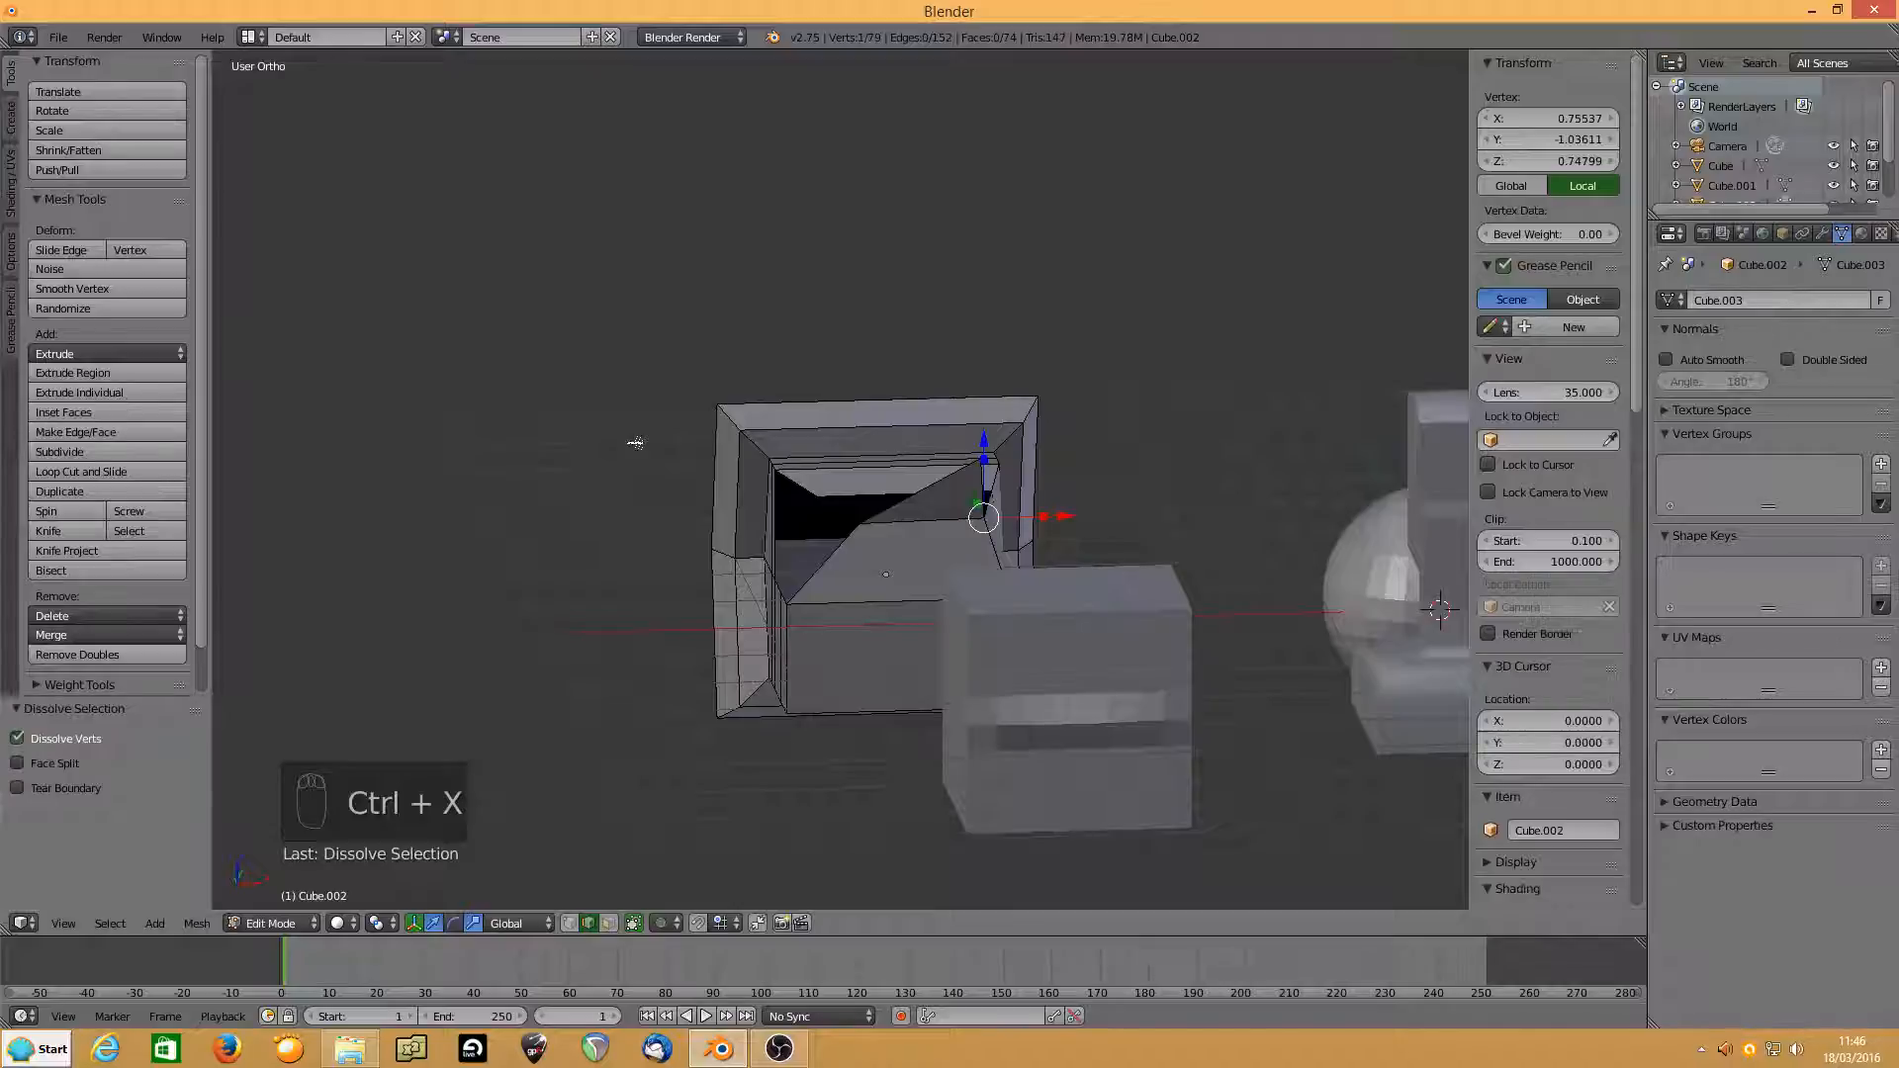
scroll(634, 443, up, 4)
shift+middle_drag(819, 564, 773, 455)
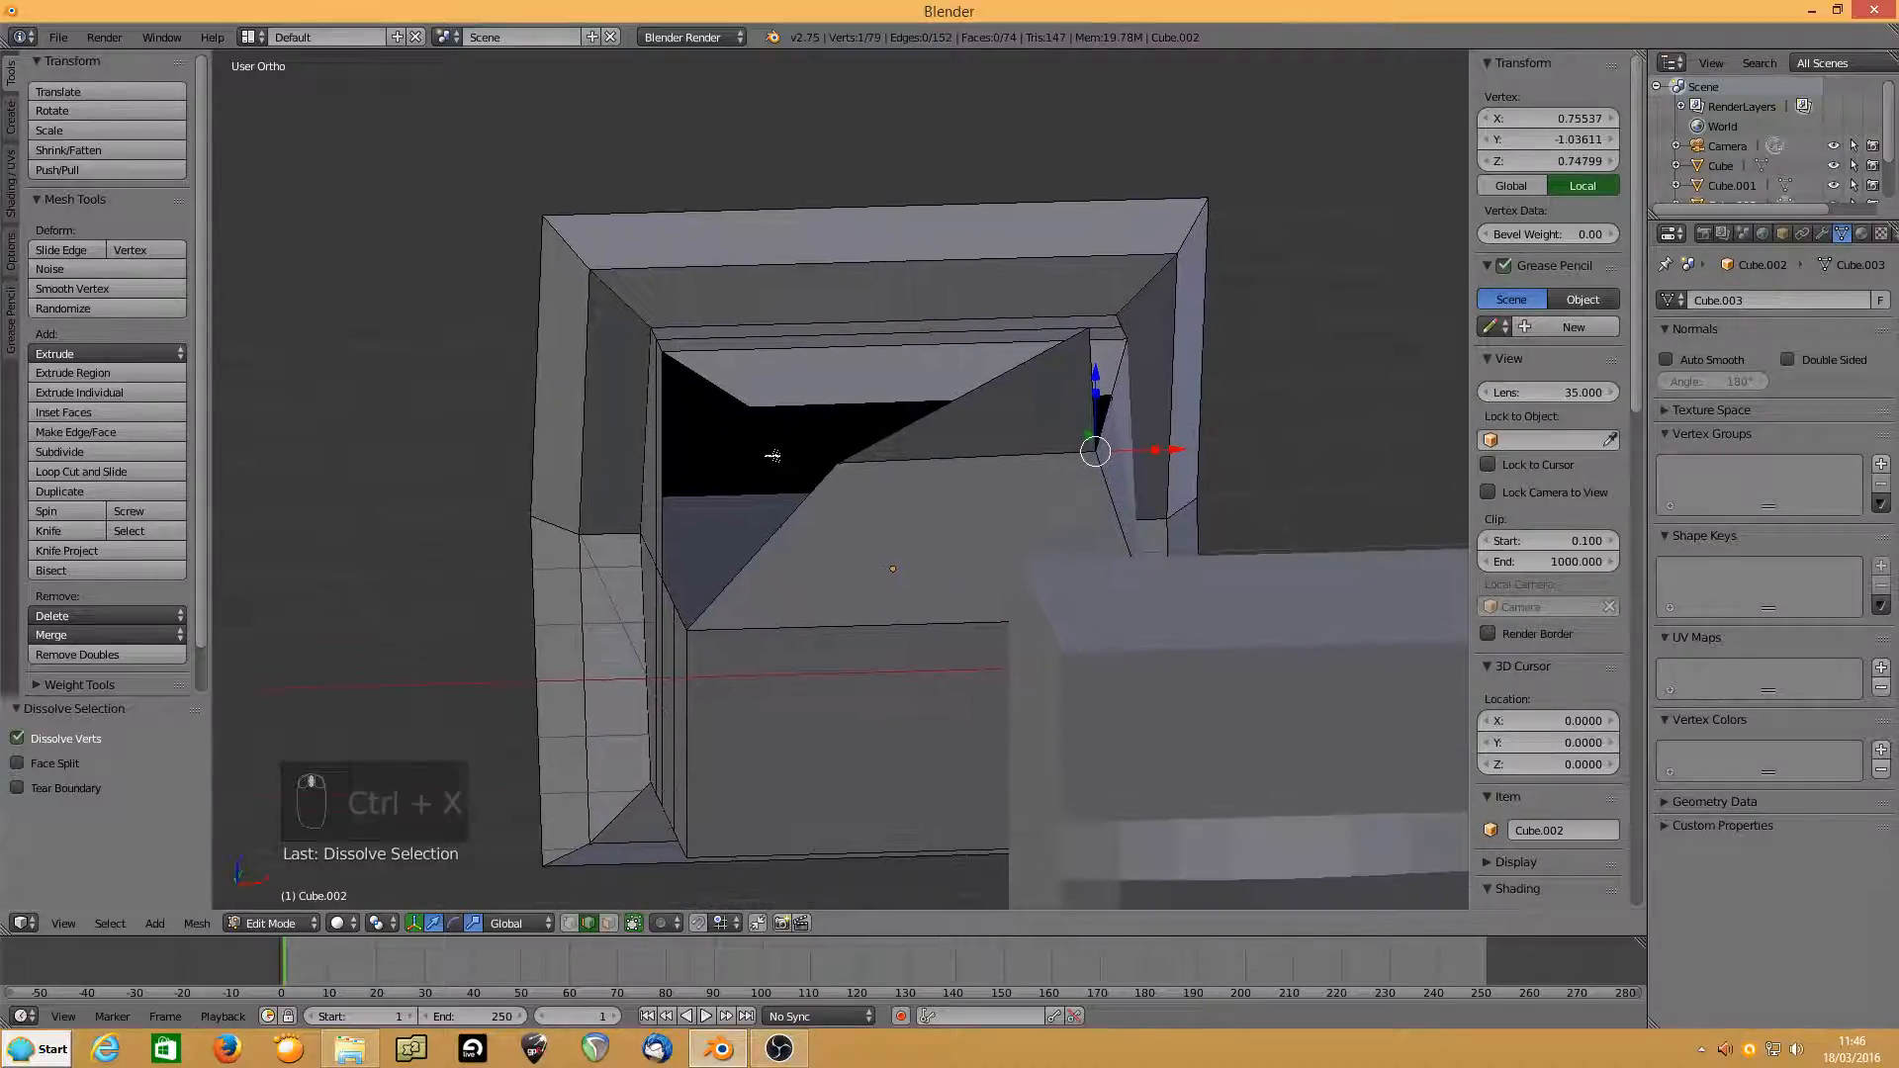
key(ctrl+z)
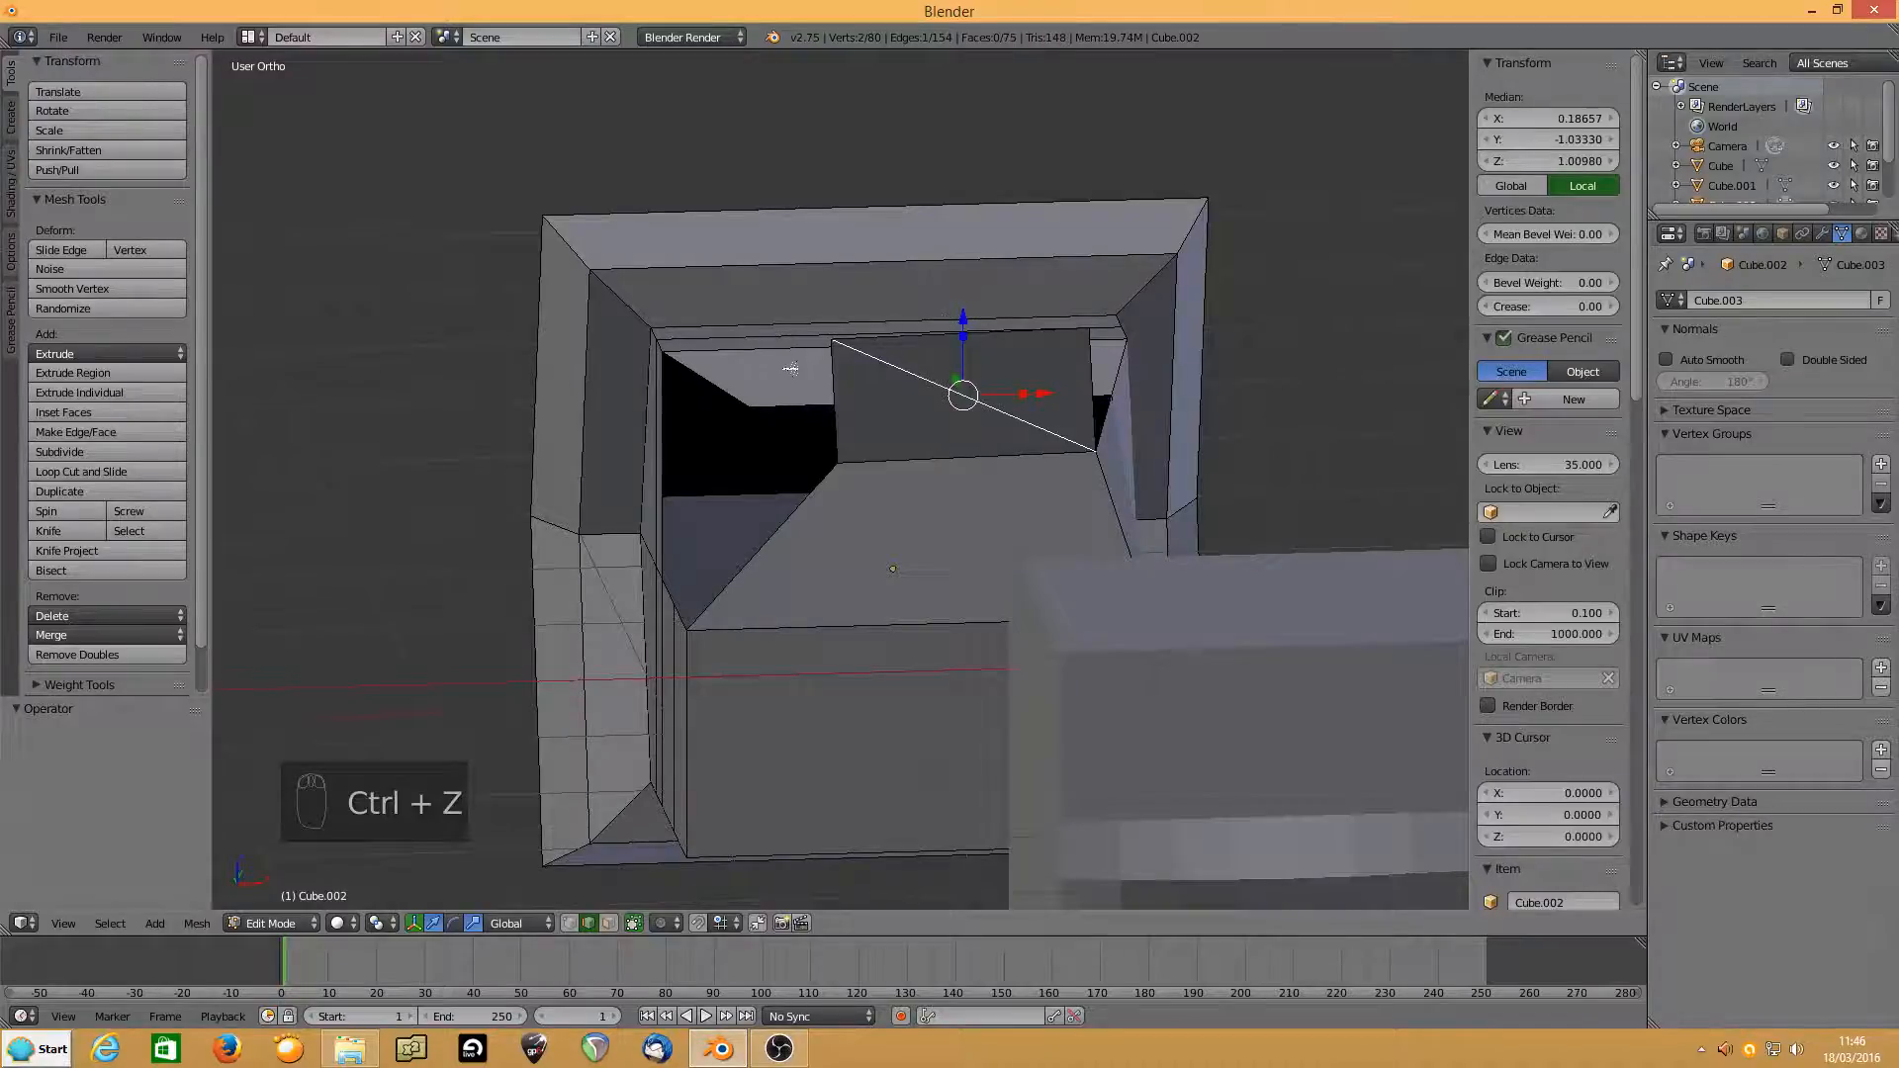
Reselect the diagonal edge between the two triangles, repeat the dissolve, and undo it again.
middle_drag(790, 368, 897, 357)
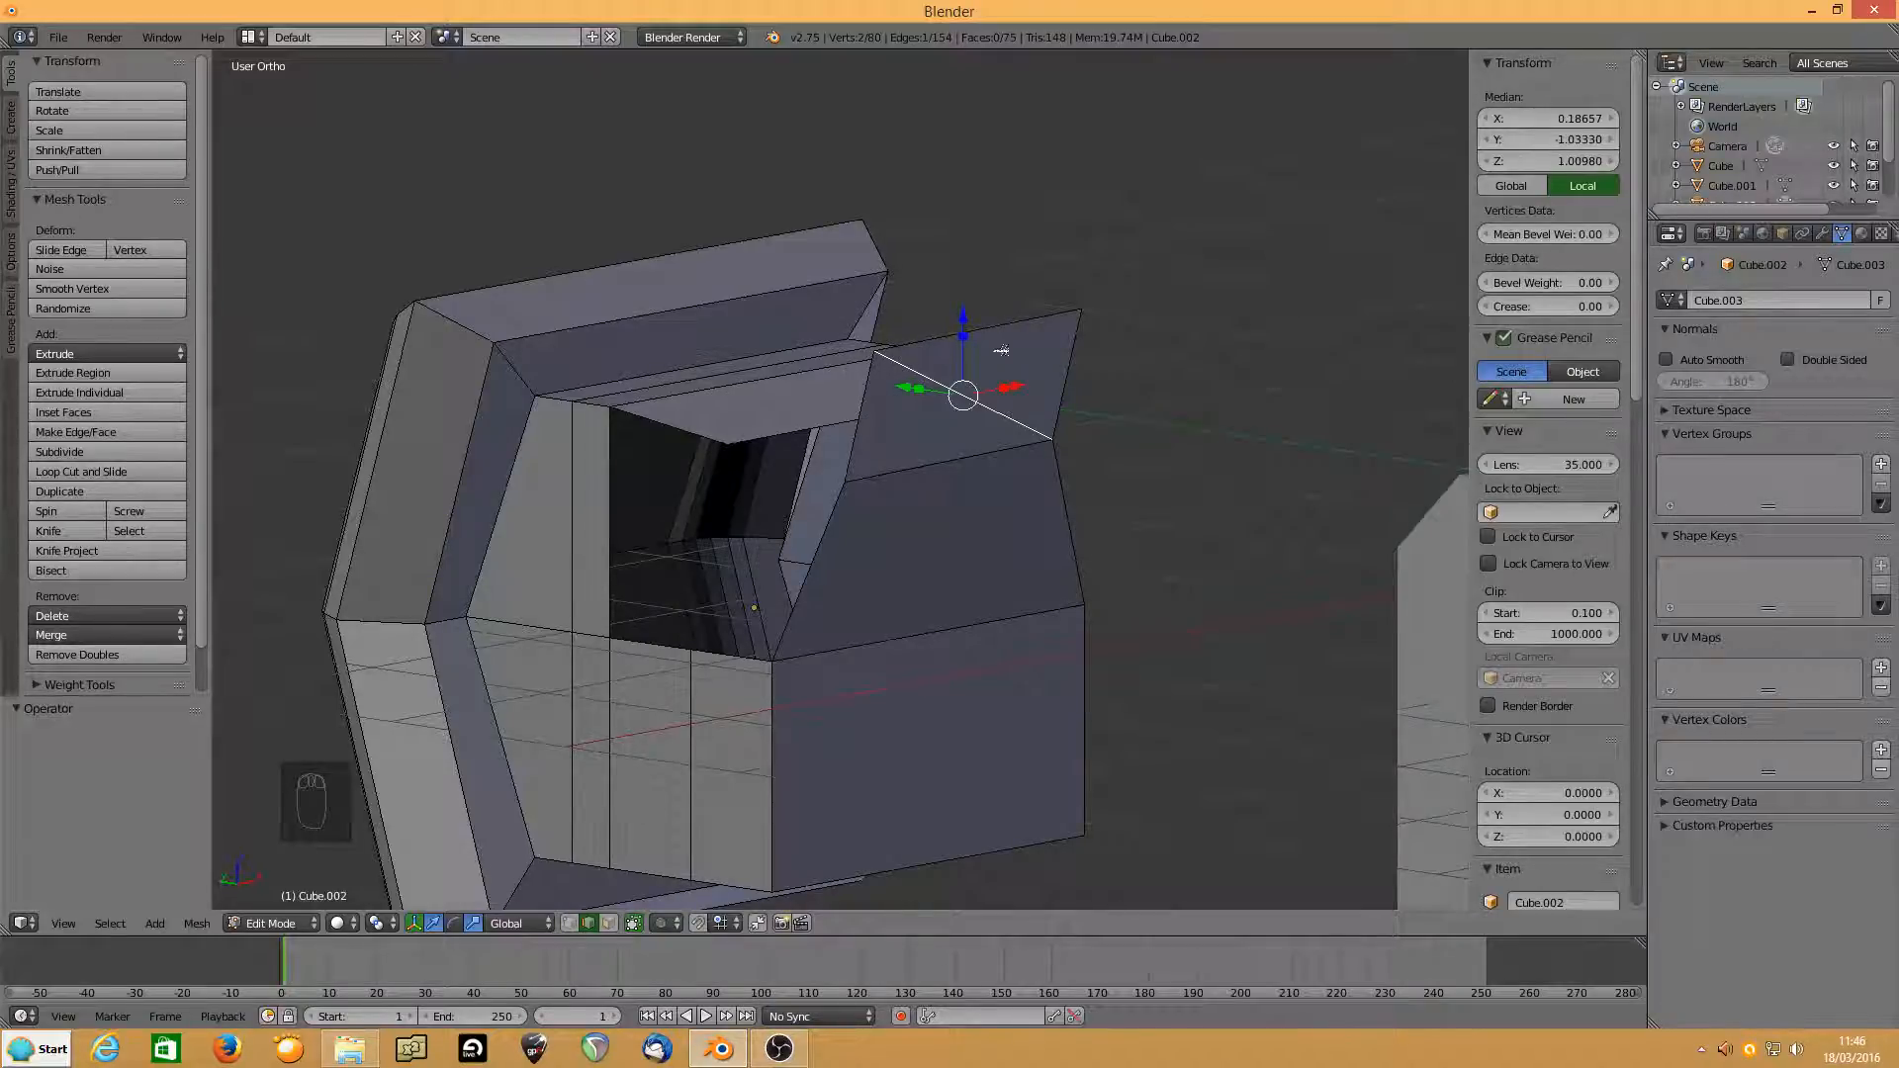
click(609, 923)
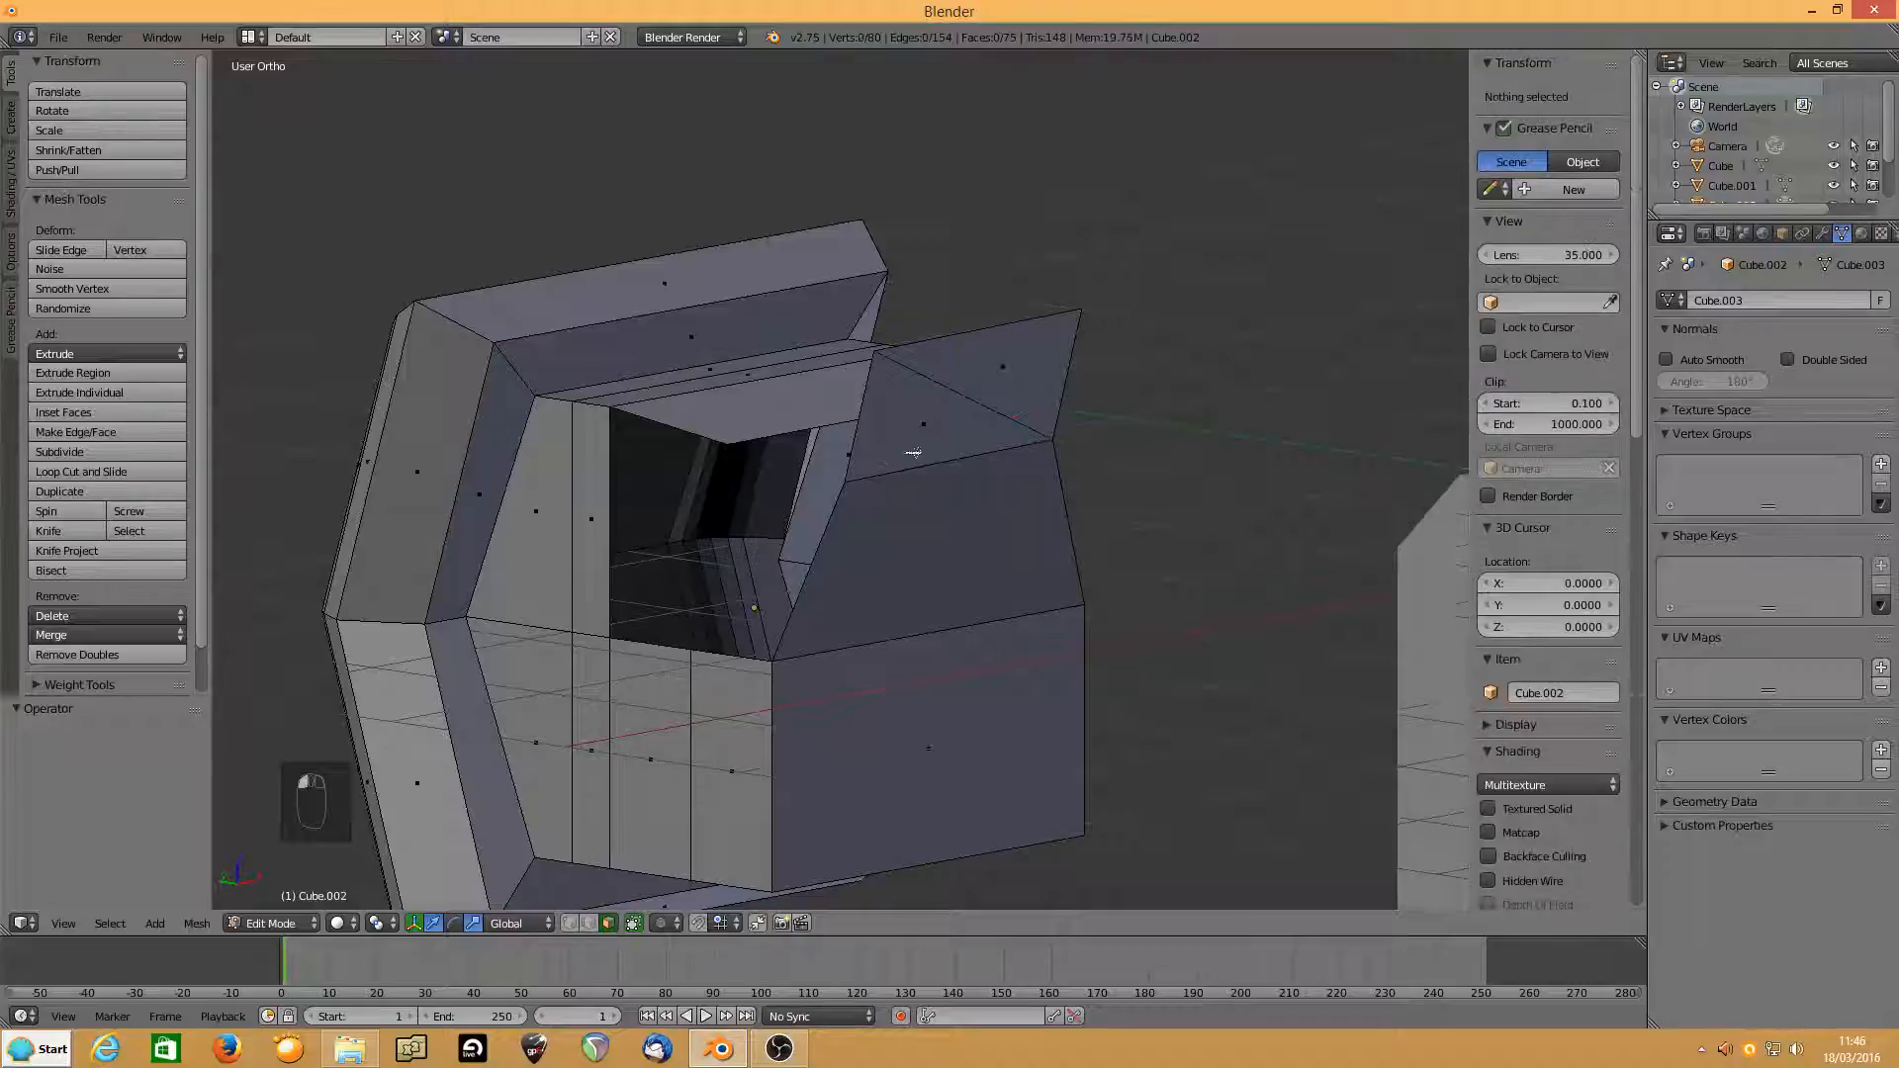
click(590, 923)
click(949, 385)
key(ctrl+x)
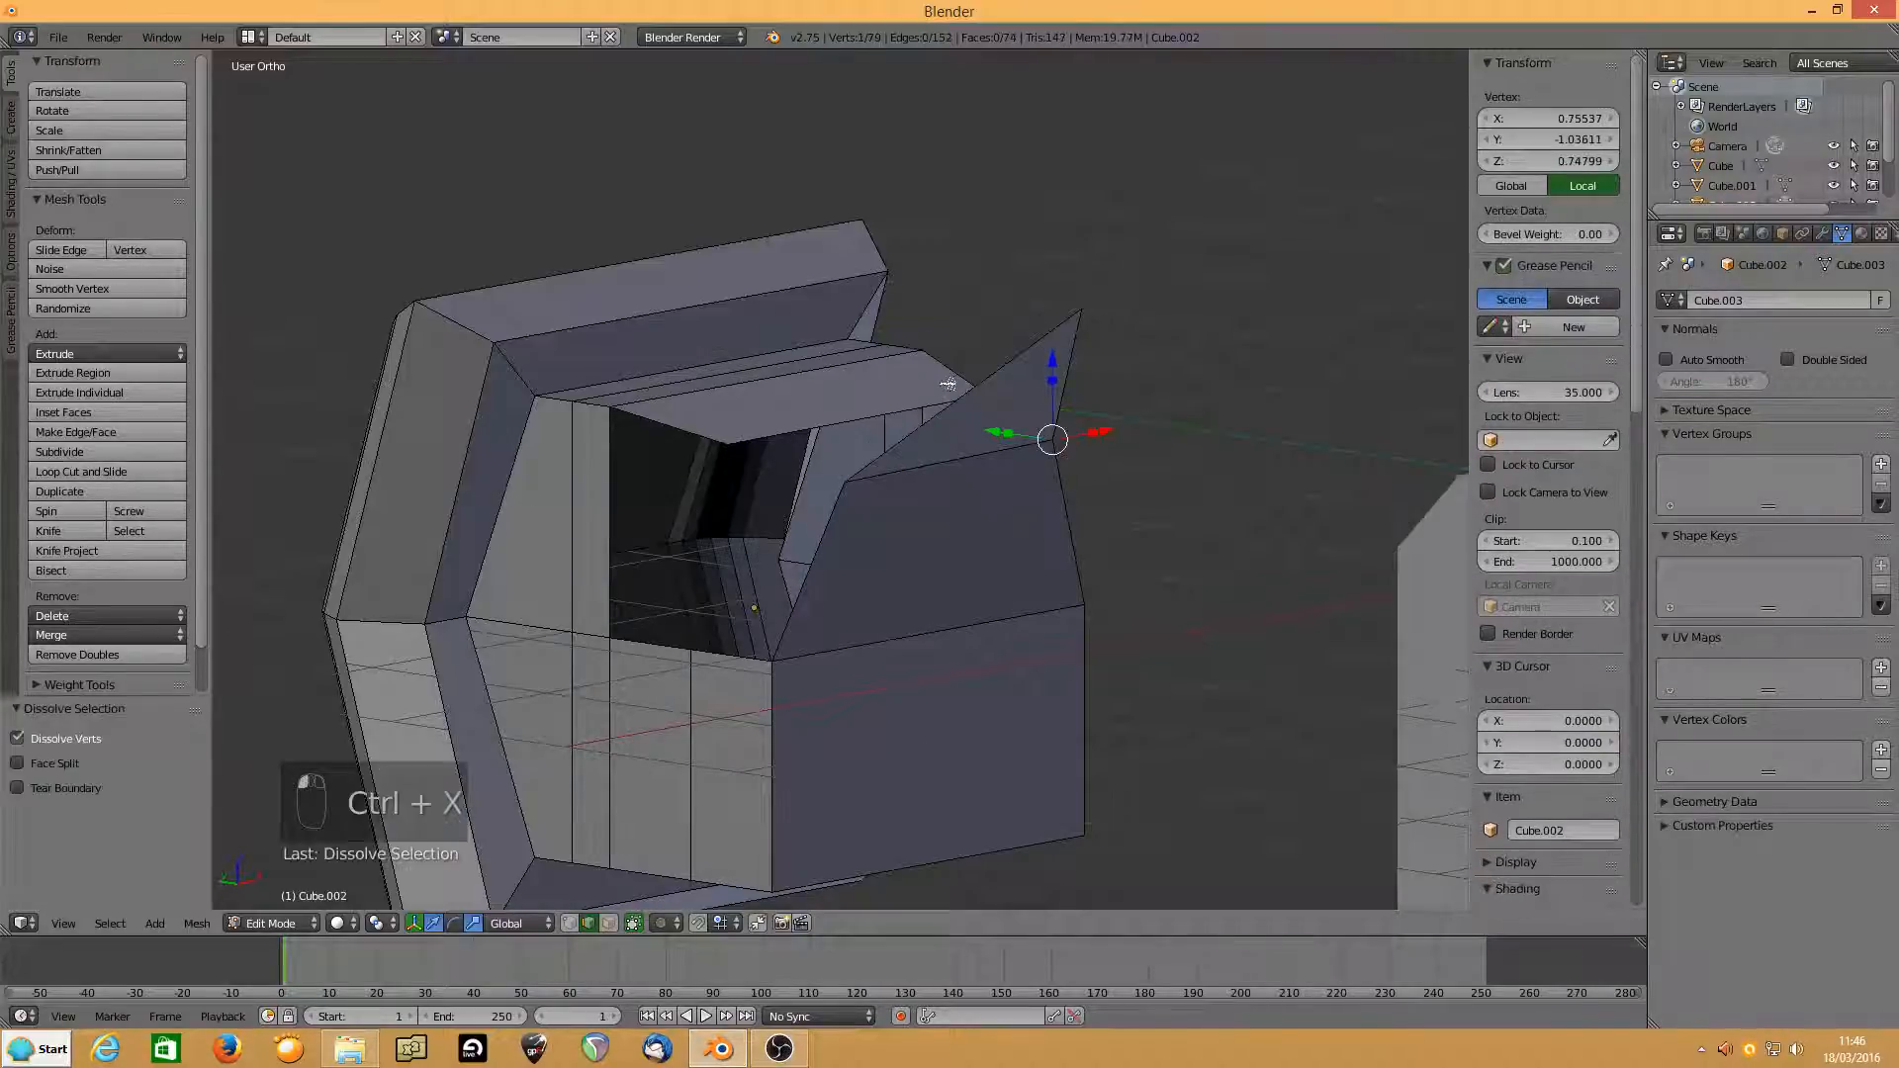
key(ctrl+z)
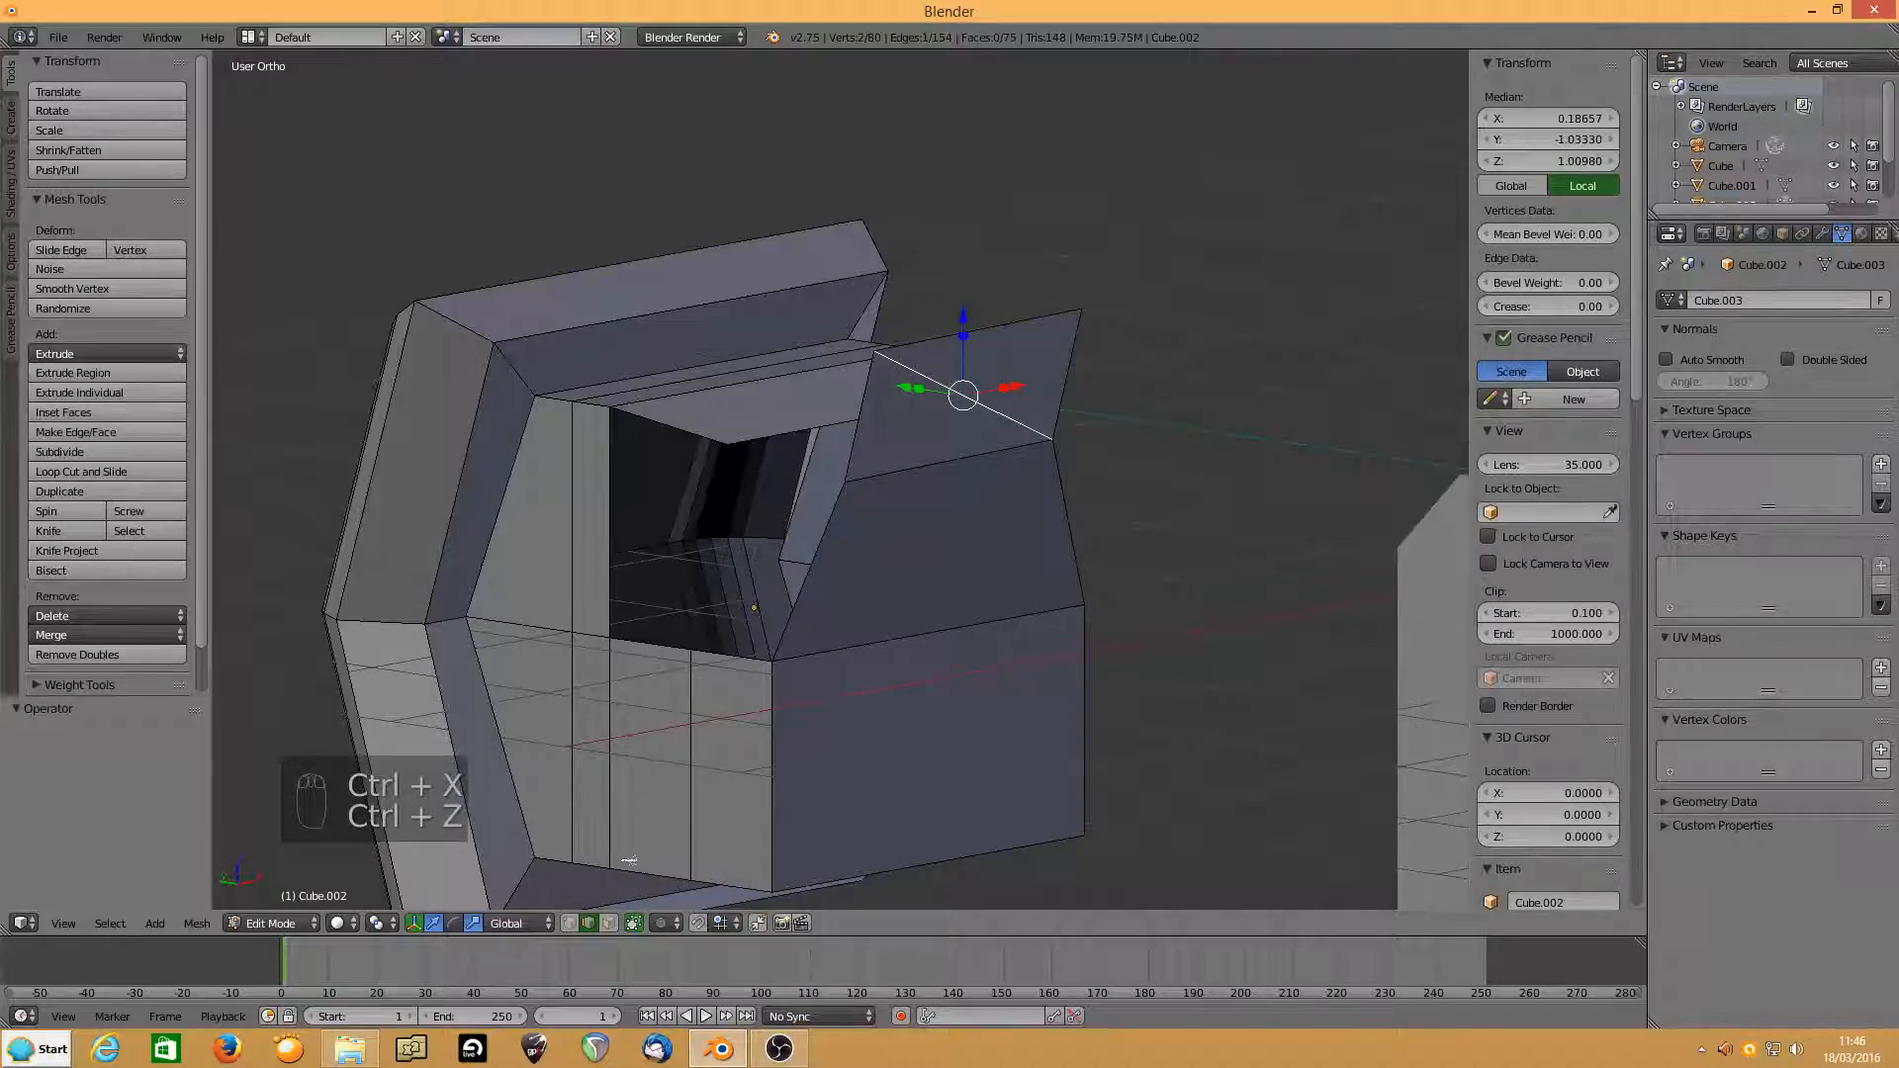
Select both triangles of the upright back face in face selection and merge them into one face with Make Edge/Face.
click(610, 922)
click(965, 396)
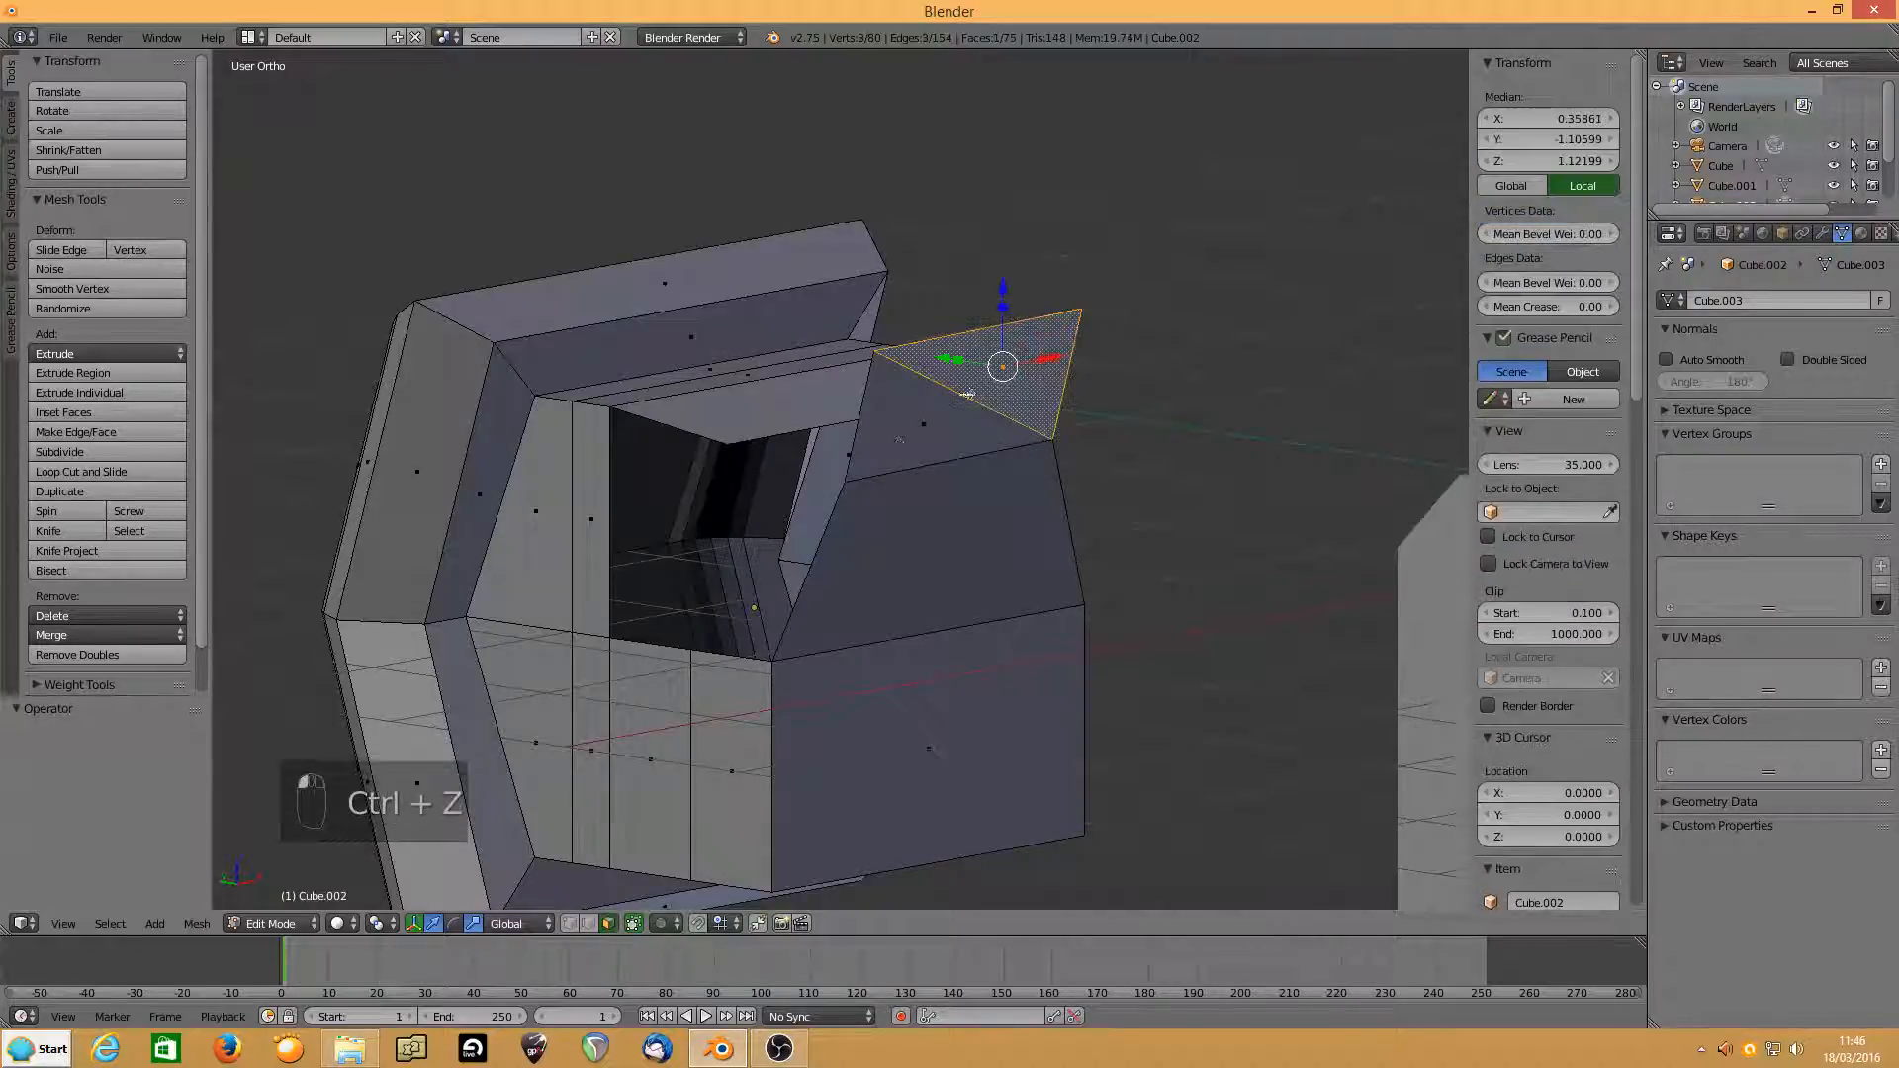
shift+click(896, 437)
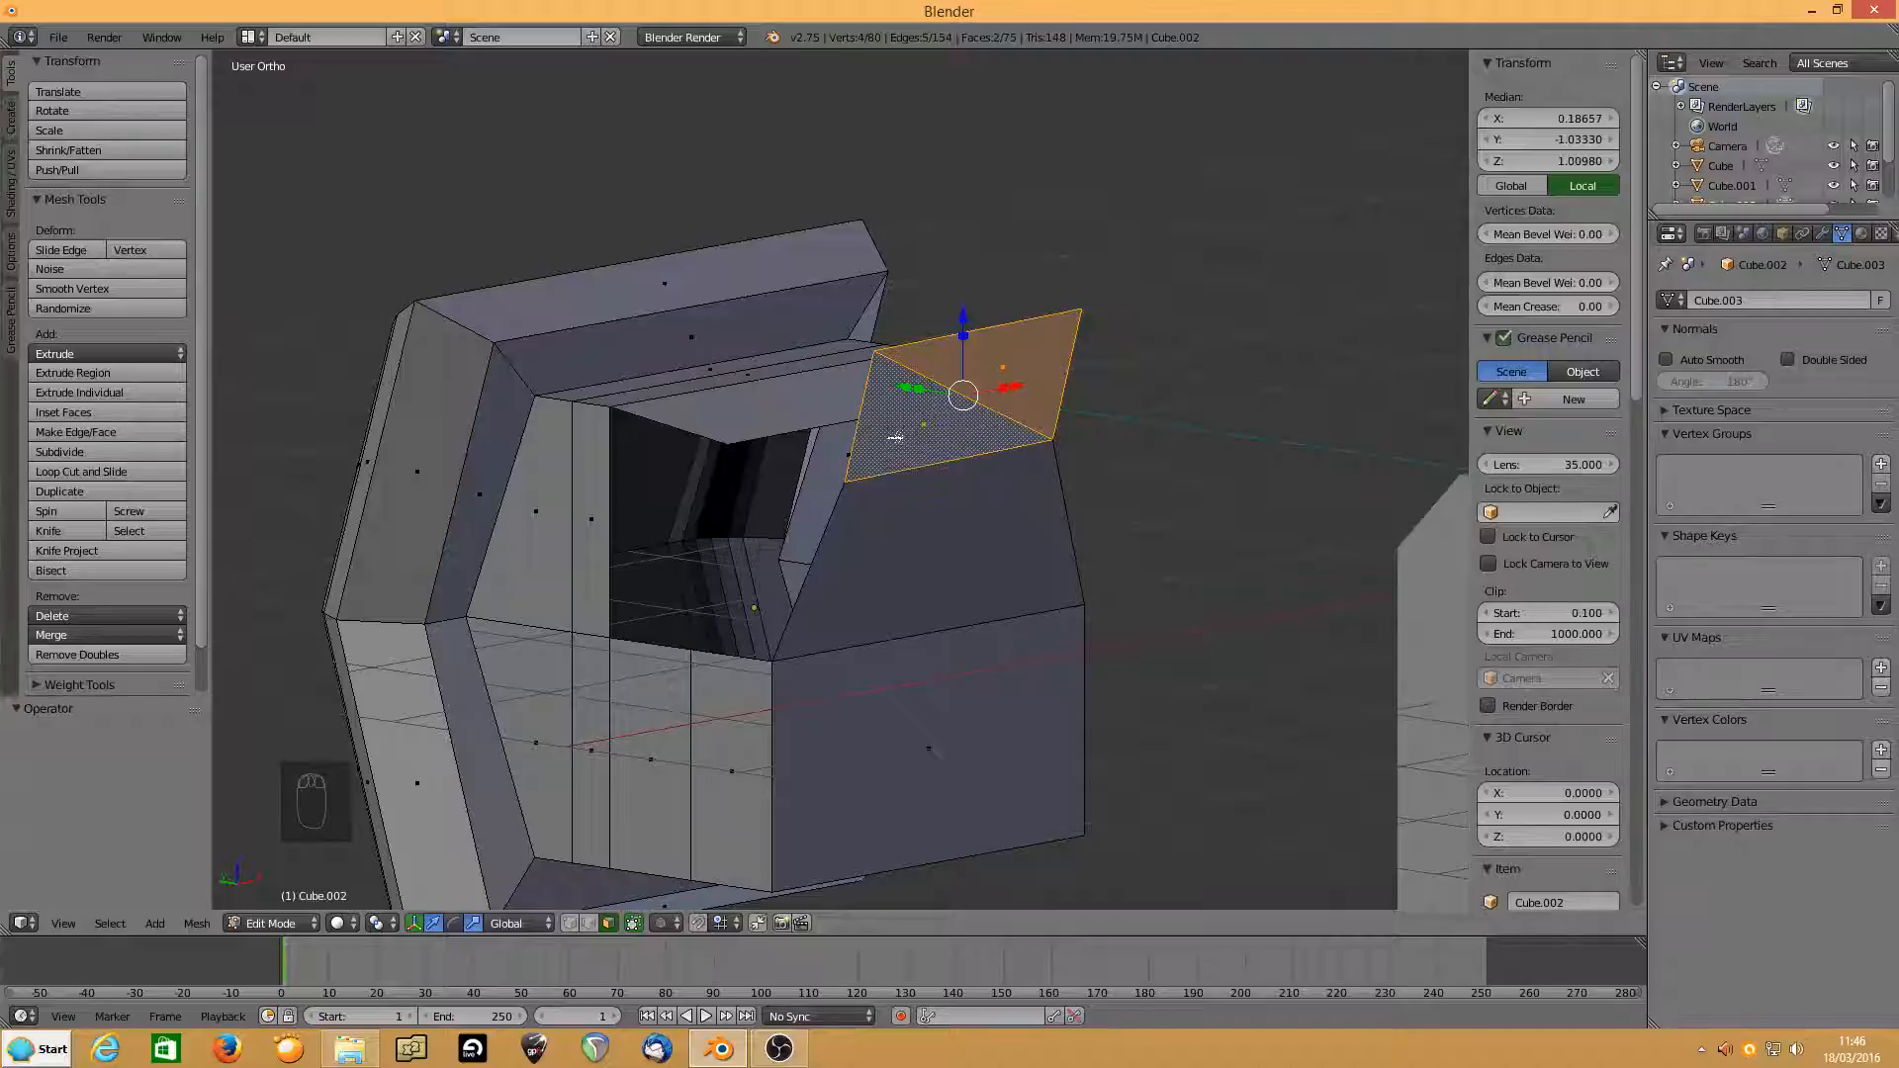
key(f)
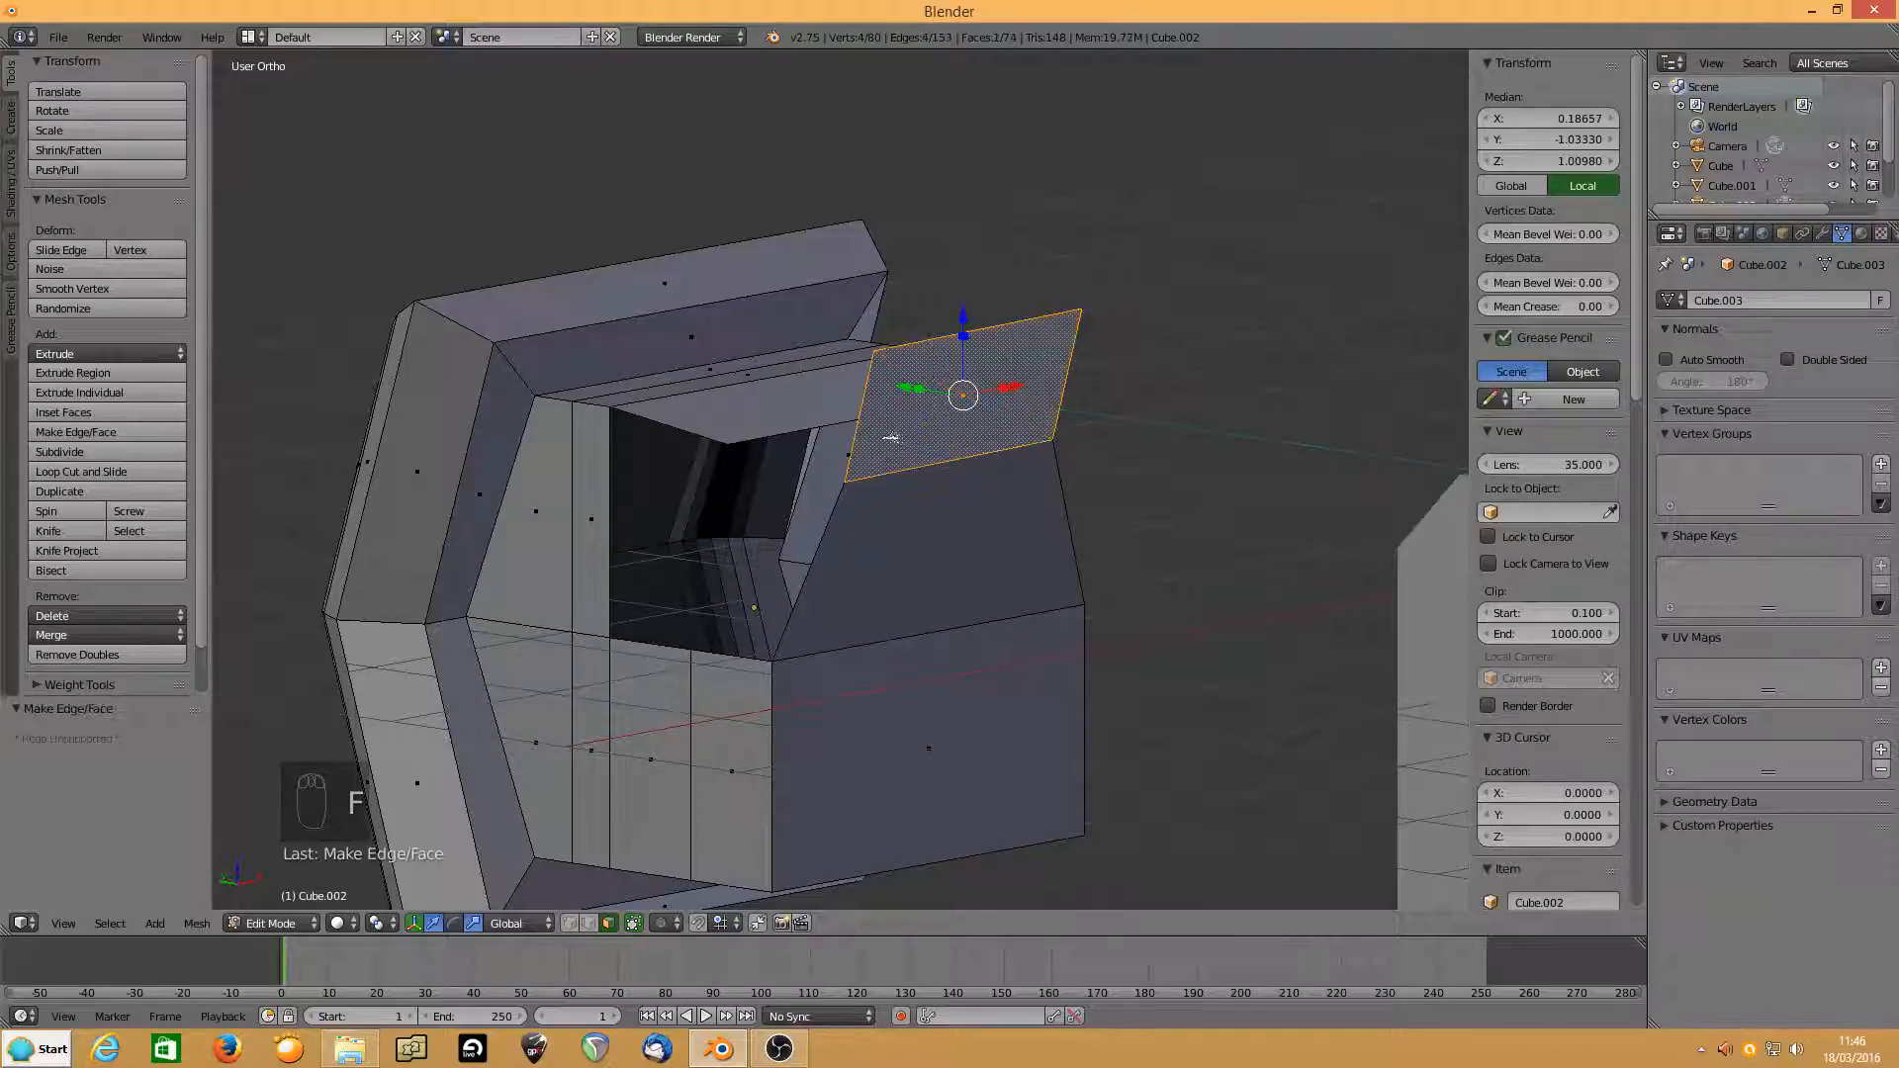
Fill the rectangular opening in the side wall and the adjoining gap at the back corner with two faces using Make Edge/Face.
middle_drag(890, 437, 1104, 455)
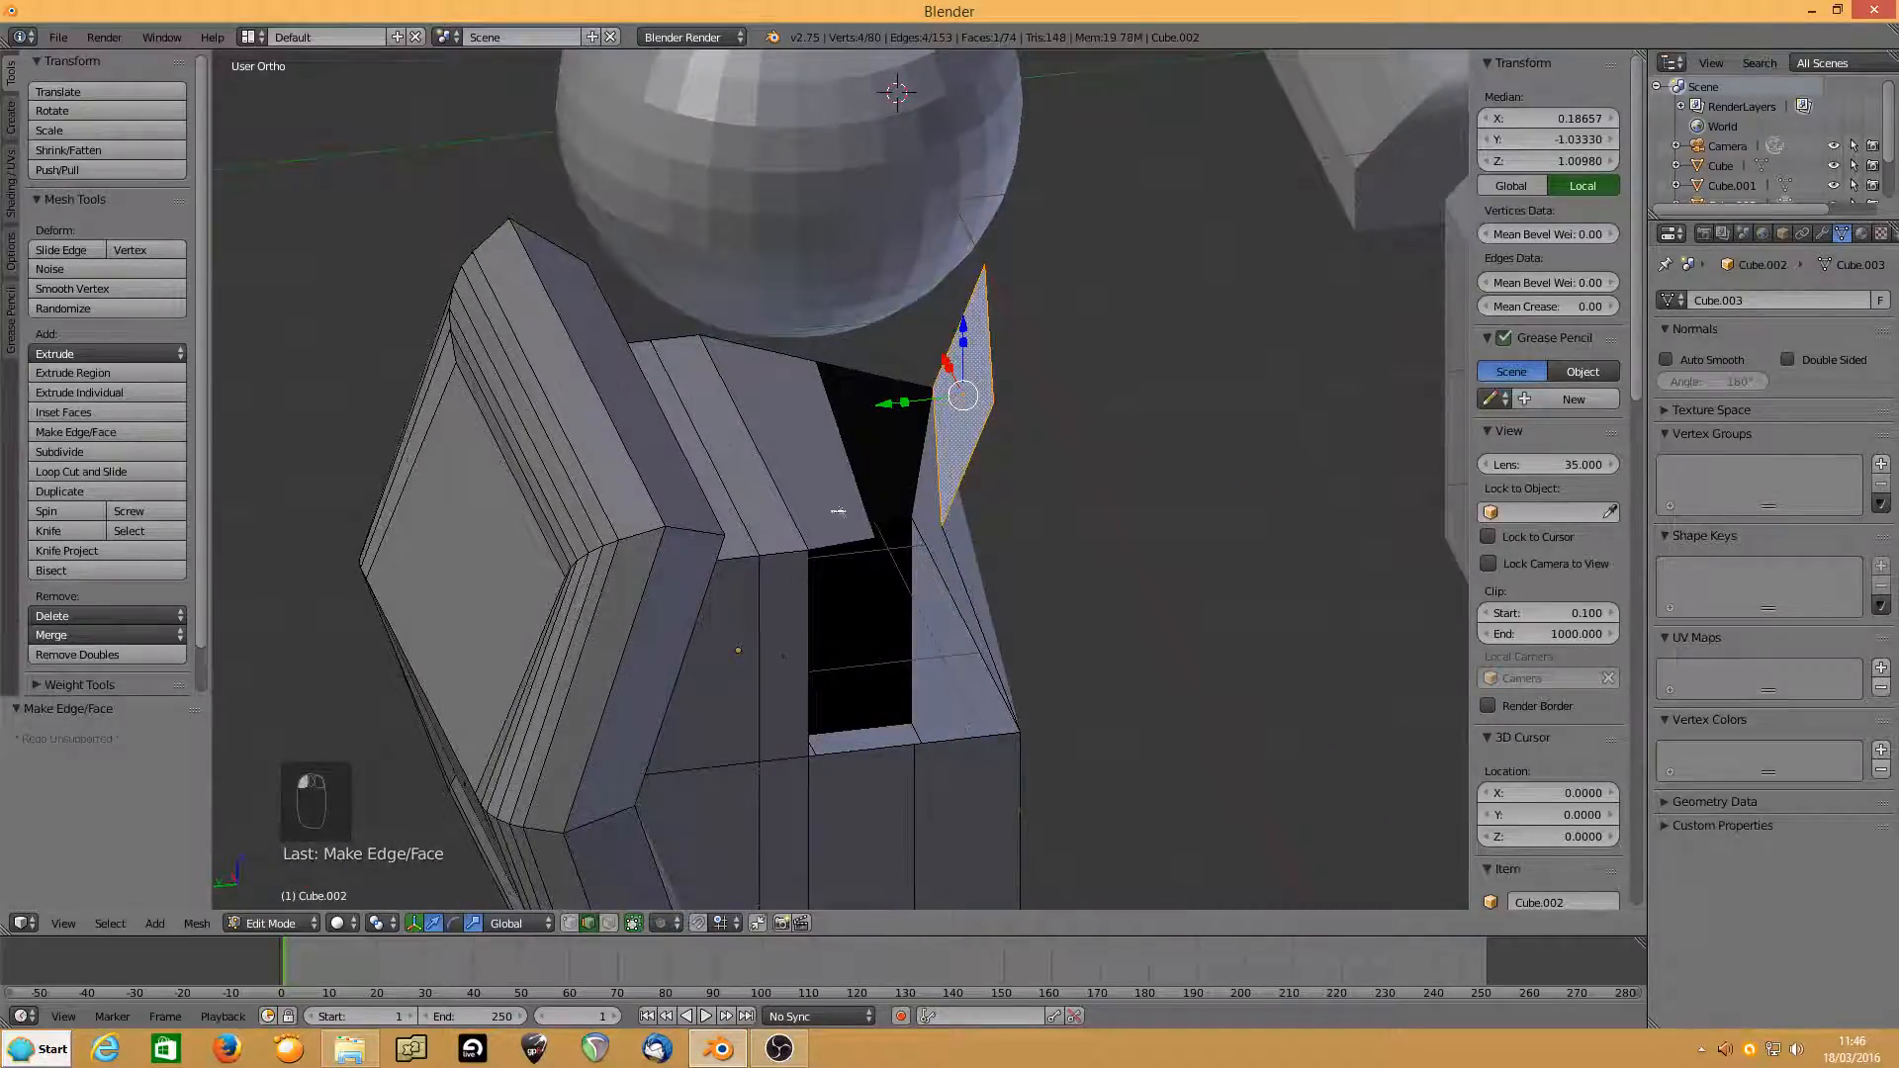
right_click(840, 545)
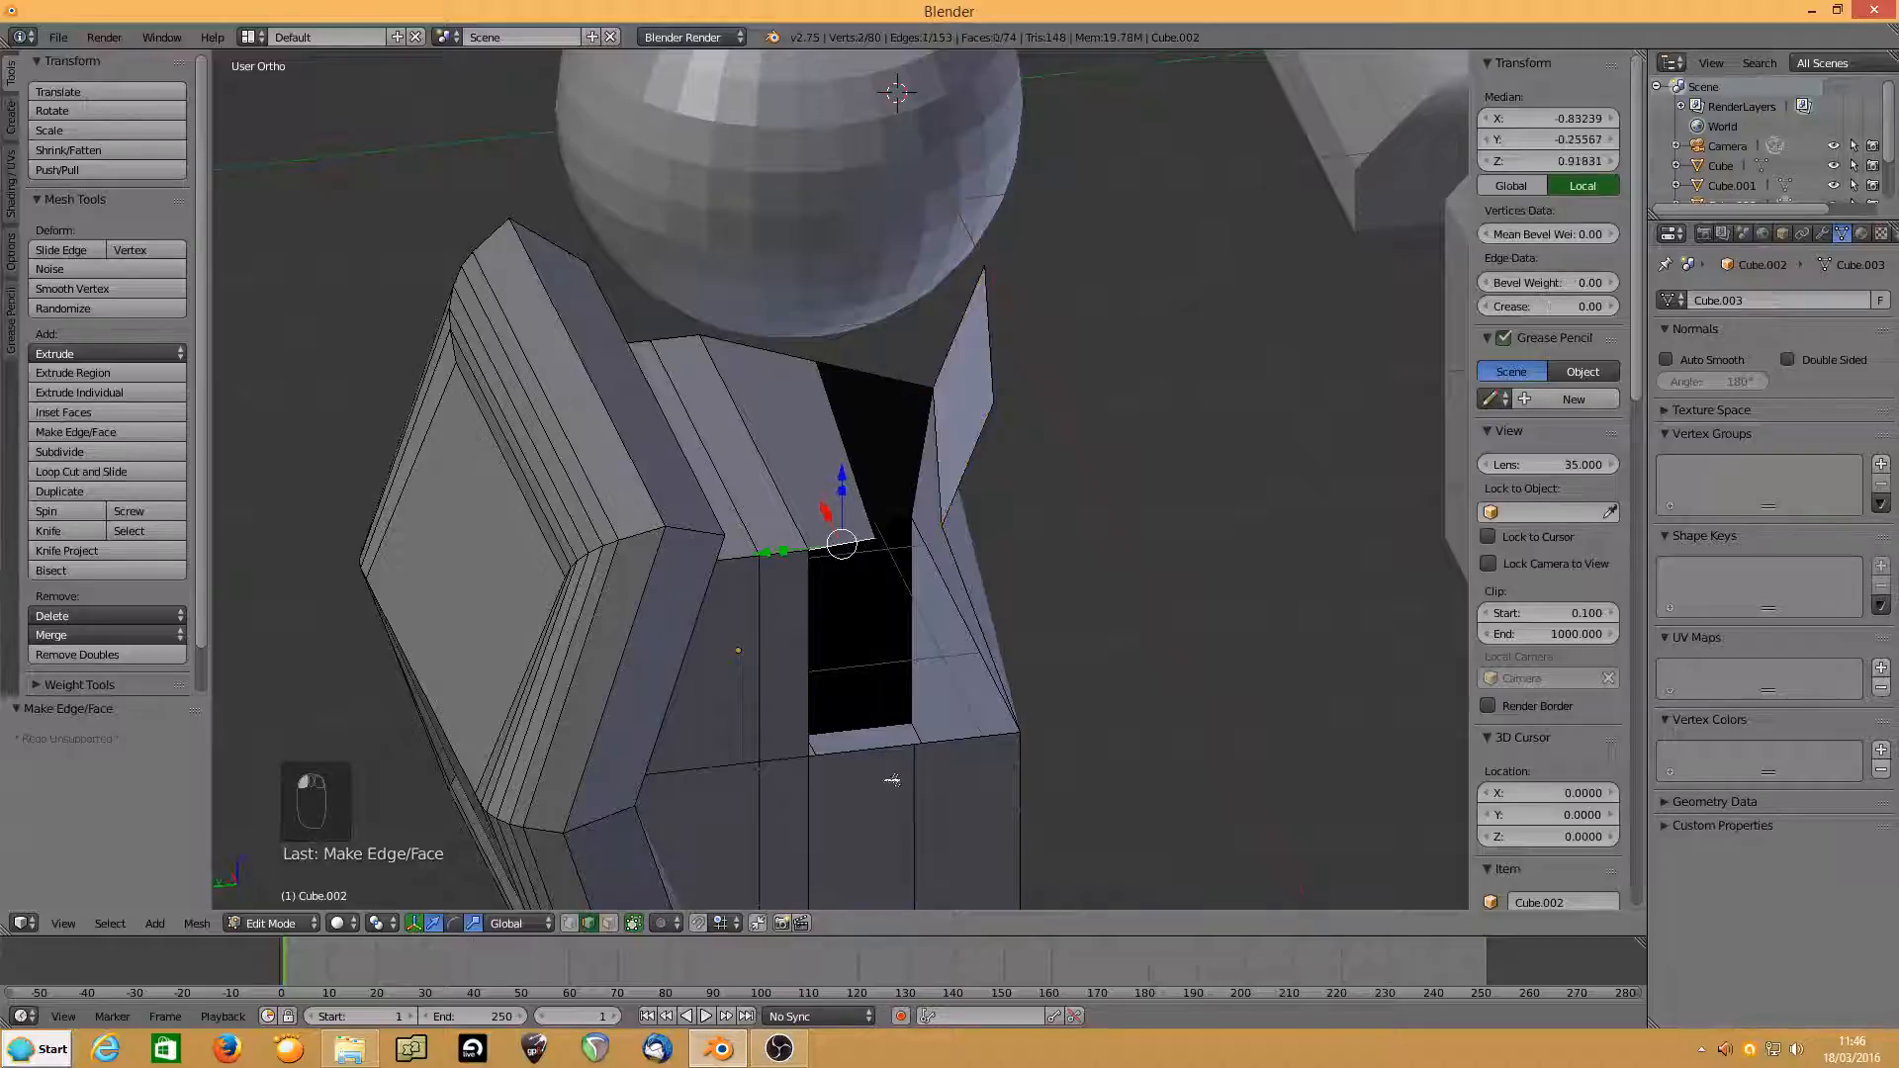
shift+right_click(868, 750)
key(f)
right_click(898, 702)
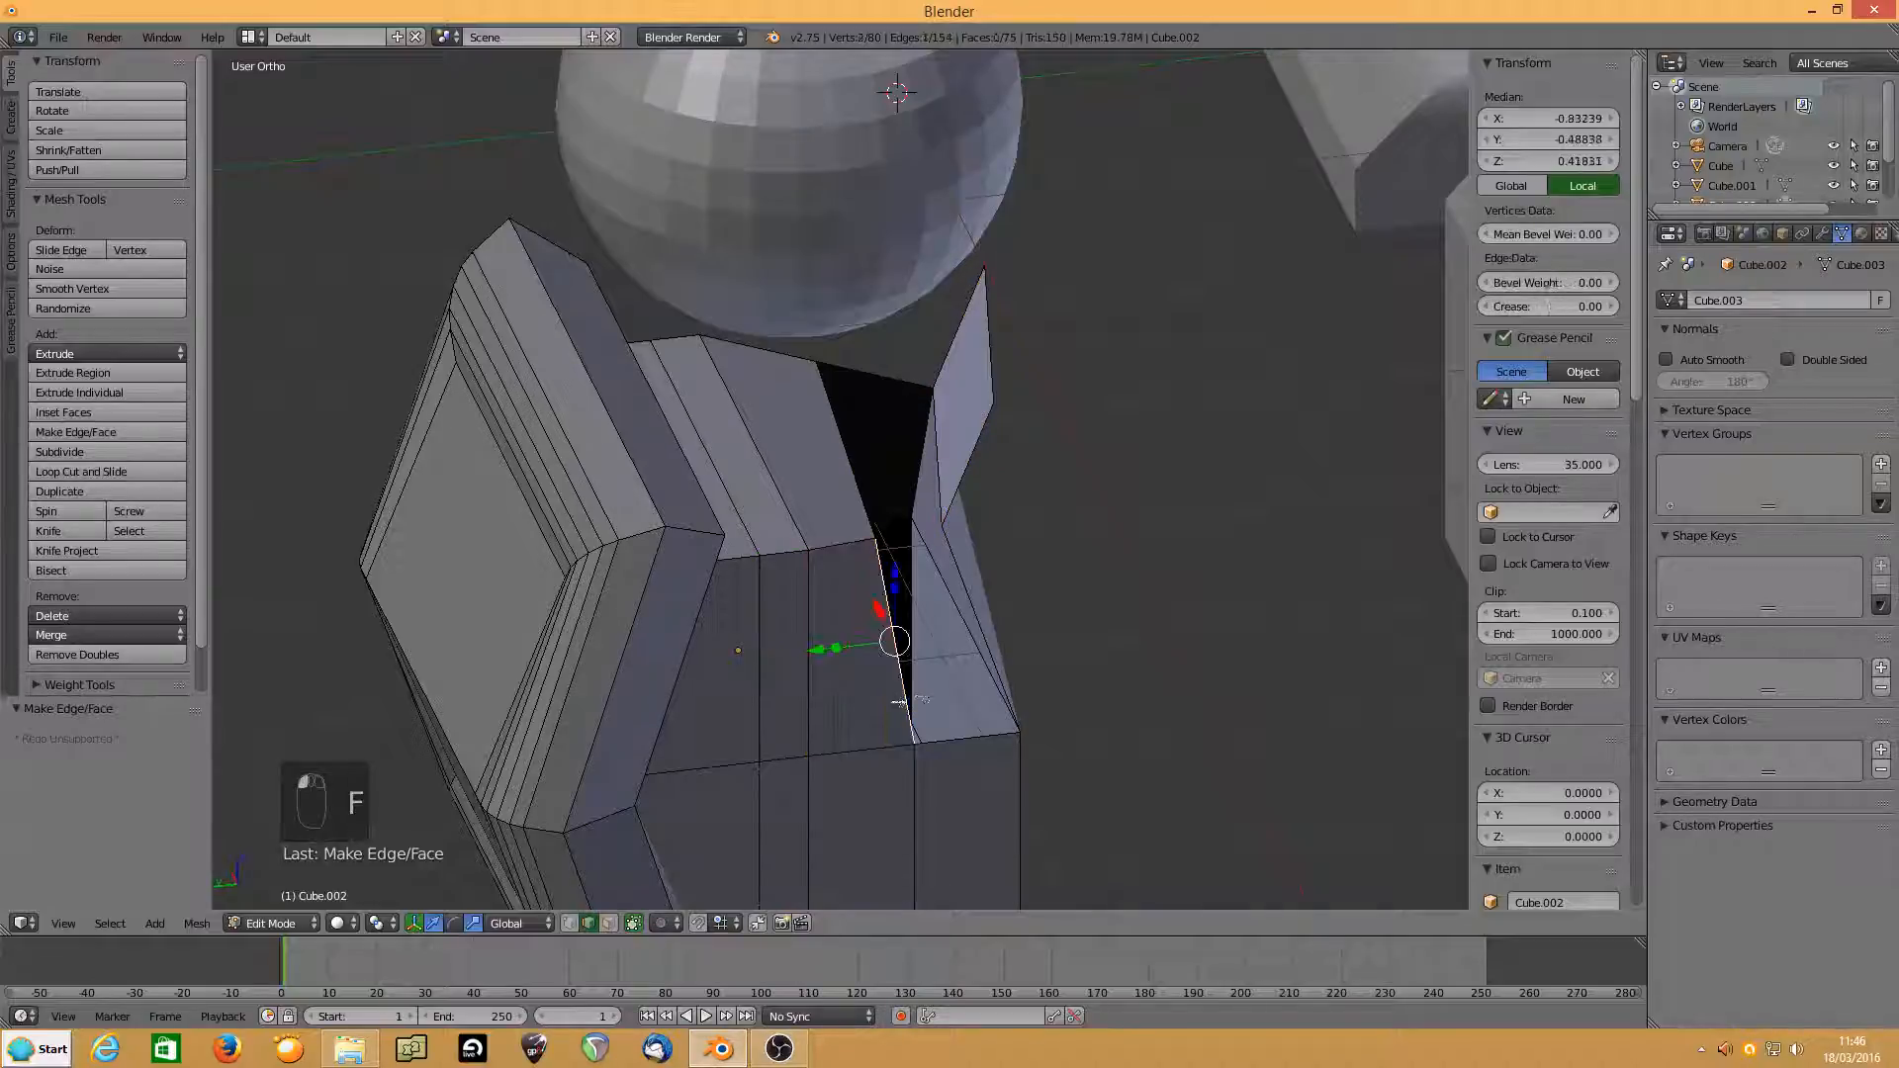
shift+right_click(982, 624)
key(f)
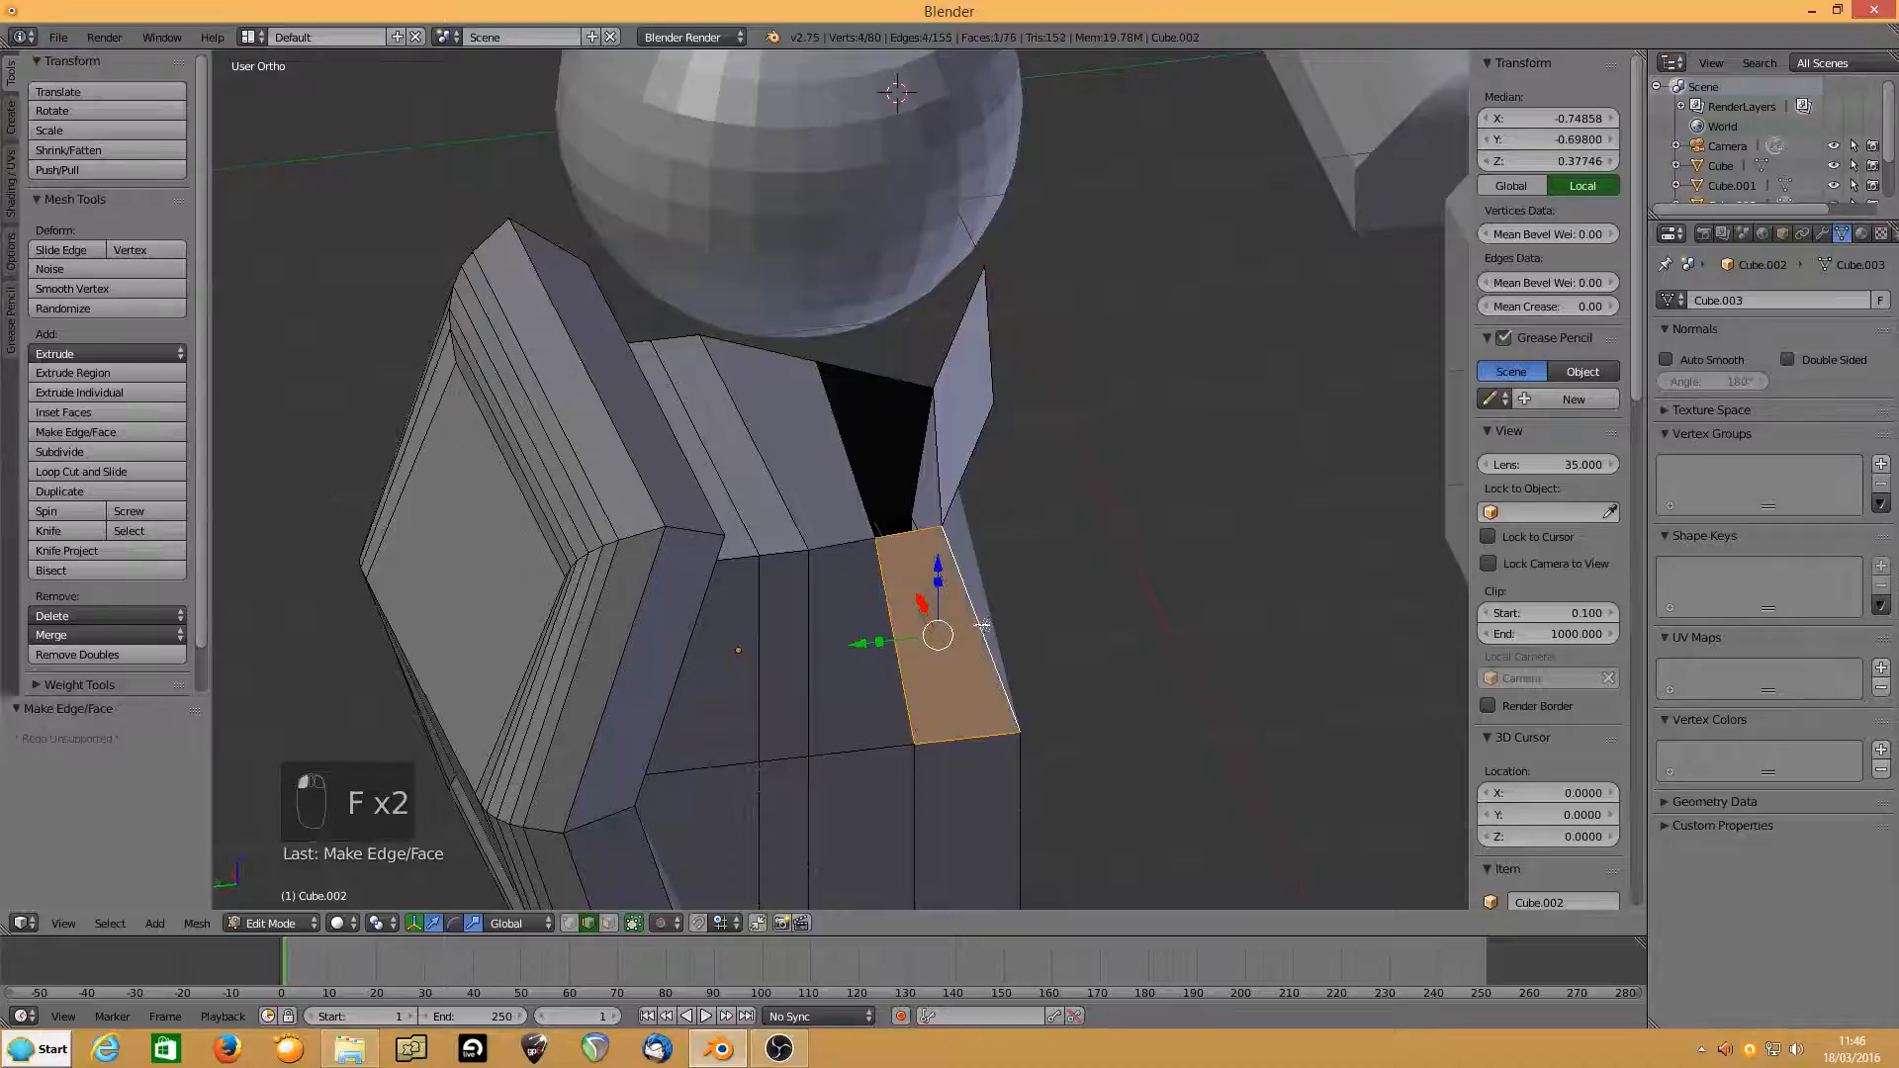
Create a sloping face between the upright back face's upper edge and the facing edge of the top opening.
middle_drag(982, 624, 940, 376)
right_click(951, 368)
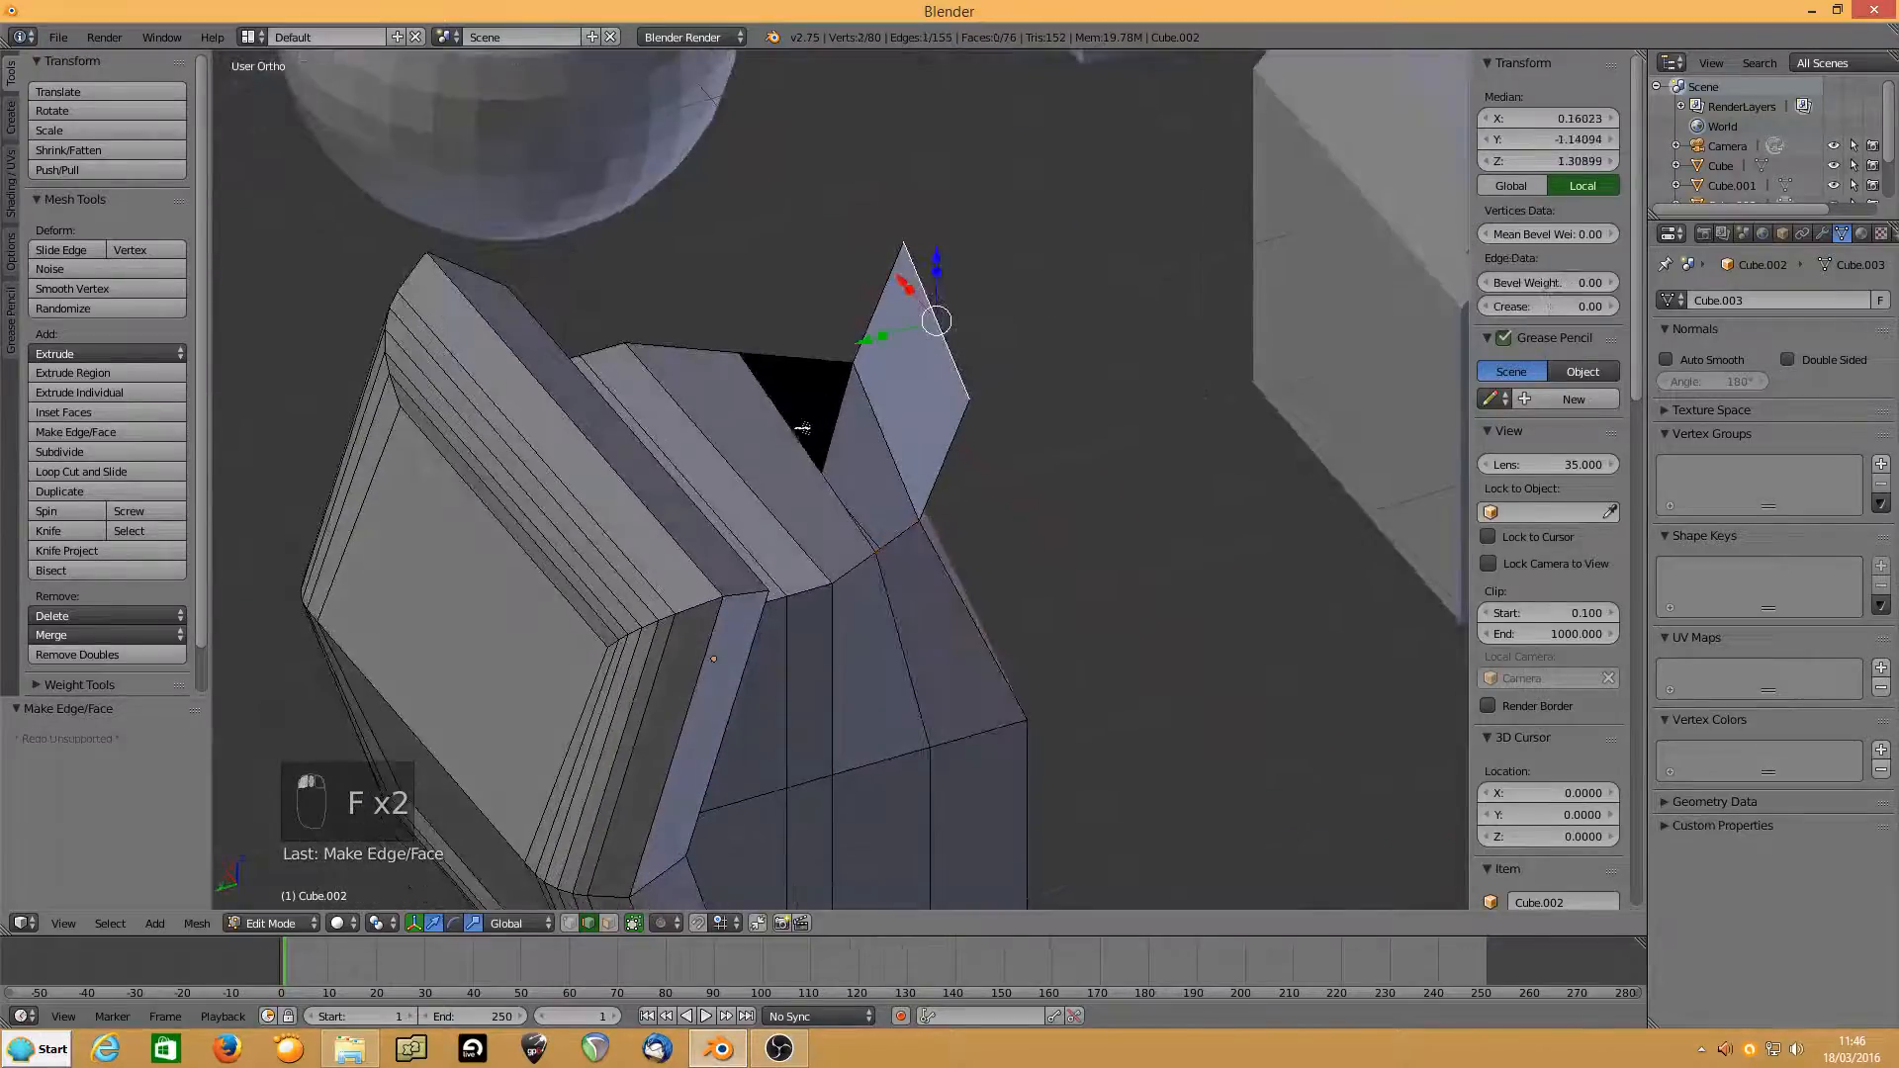
shift+right_click(792, 440)
key(f)
middle_drag(789, 440, 809, 420)
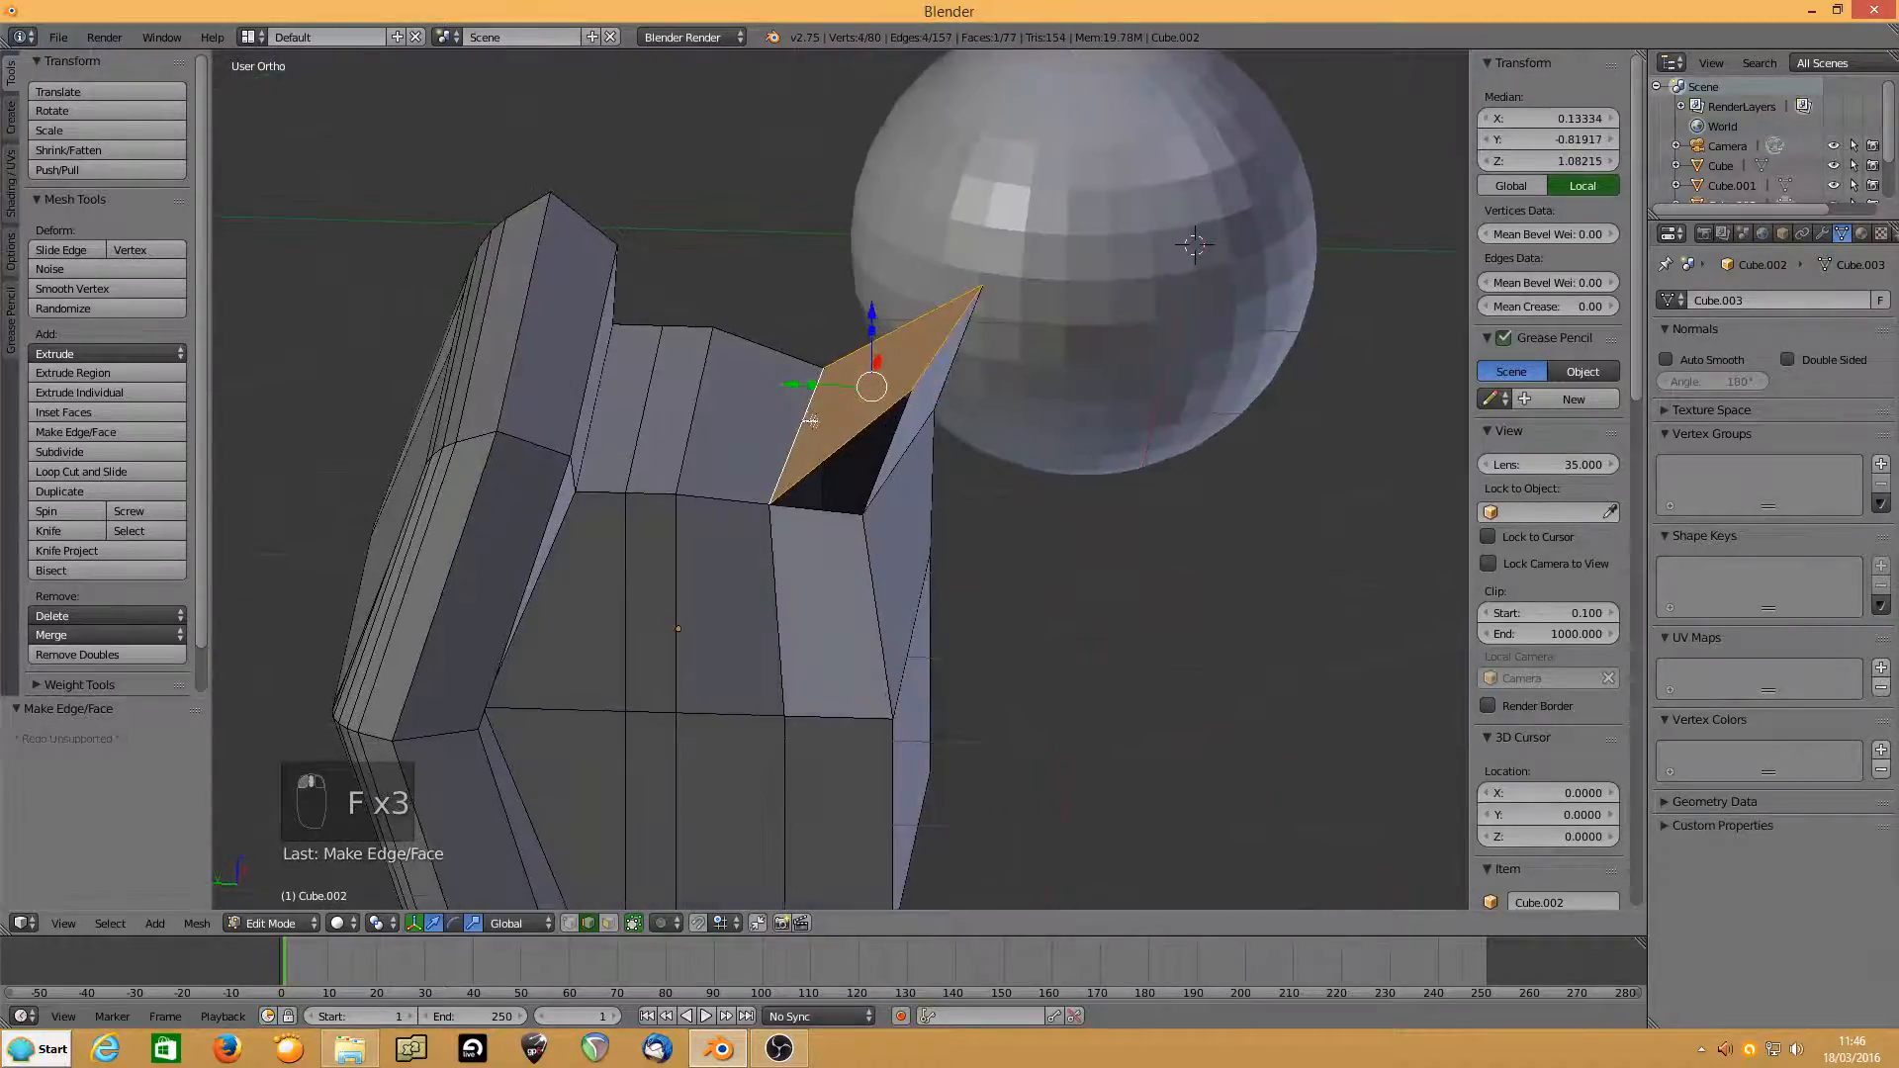
Close the triangular side gap beneath the sloping face by filling between its side edge and the short edge below.
right_click(829, 509)
right_click(861, 436)
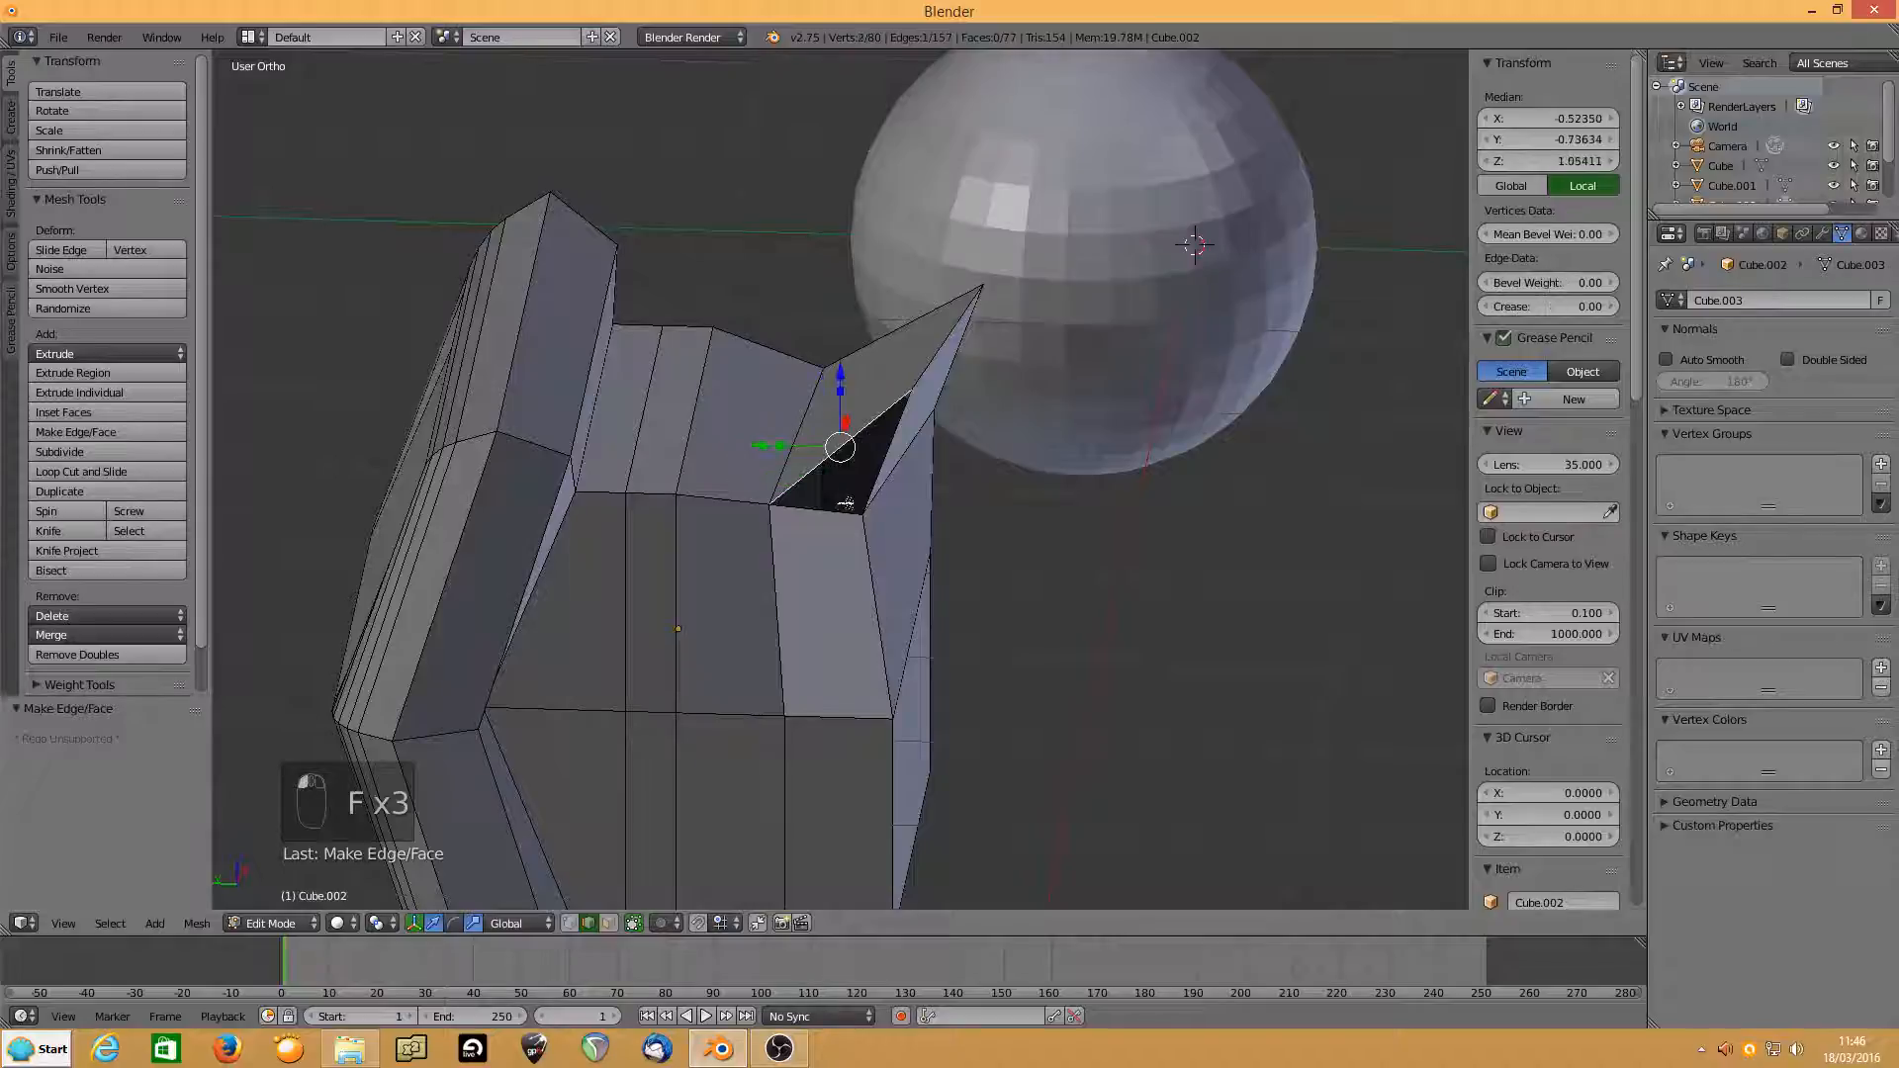
shift+right_click(846, 504)
key(f)
Fill the matching triangular gap on the opposite side from the sloping face's side edge and the short edge below it.
middle_drag(844, 537, 452, 508)
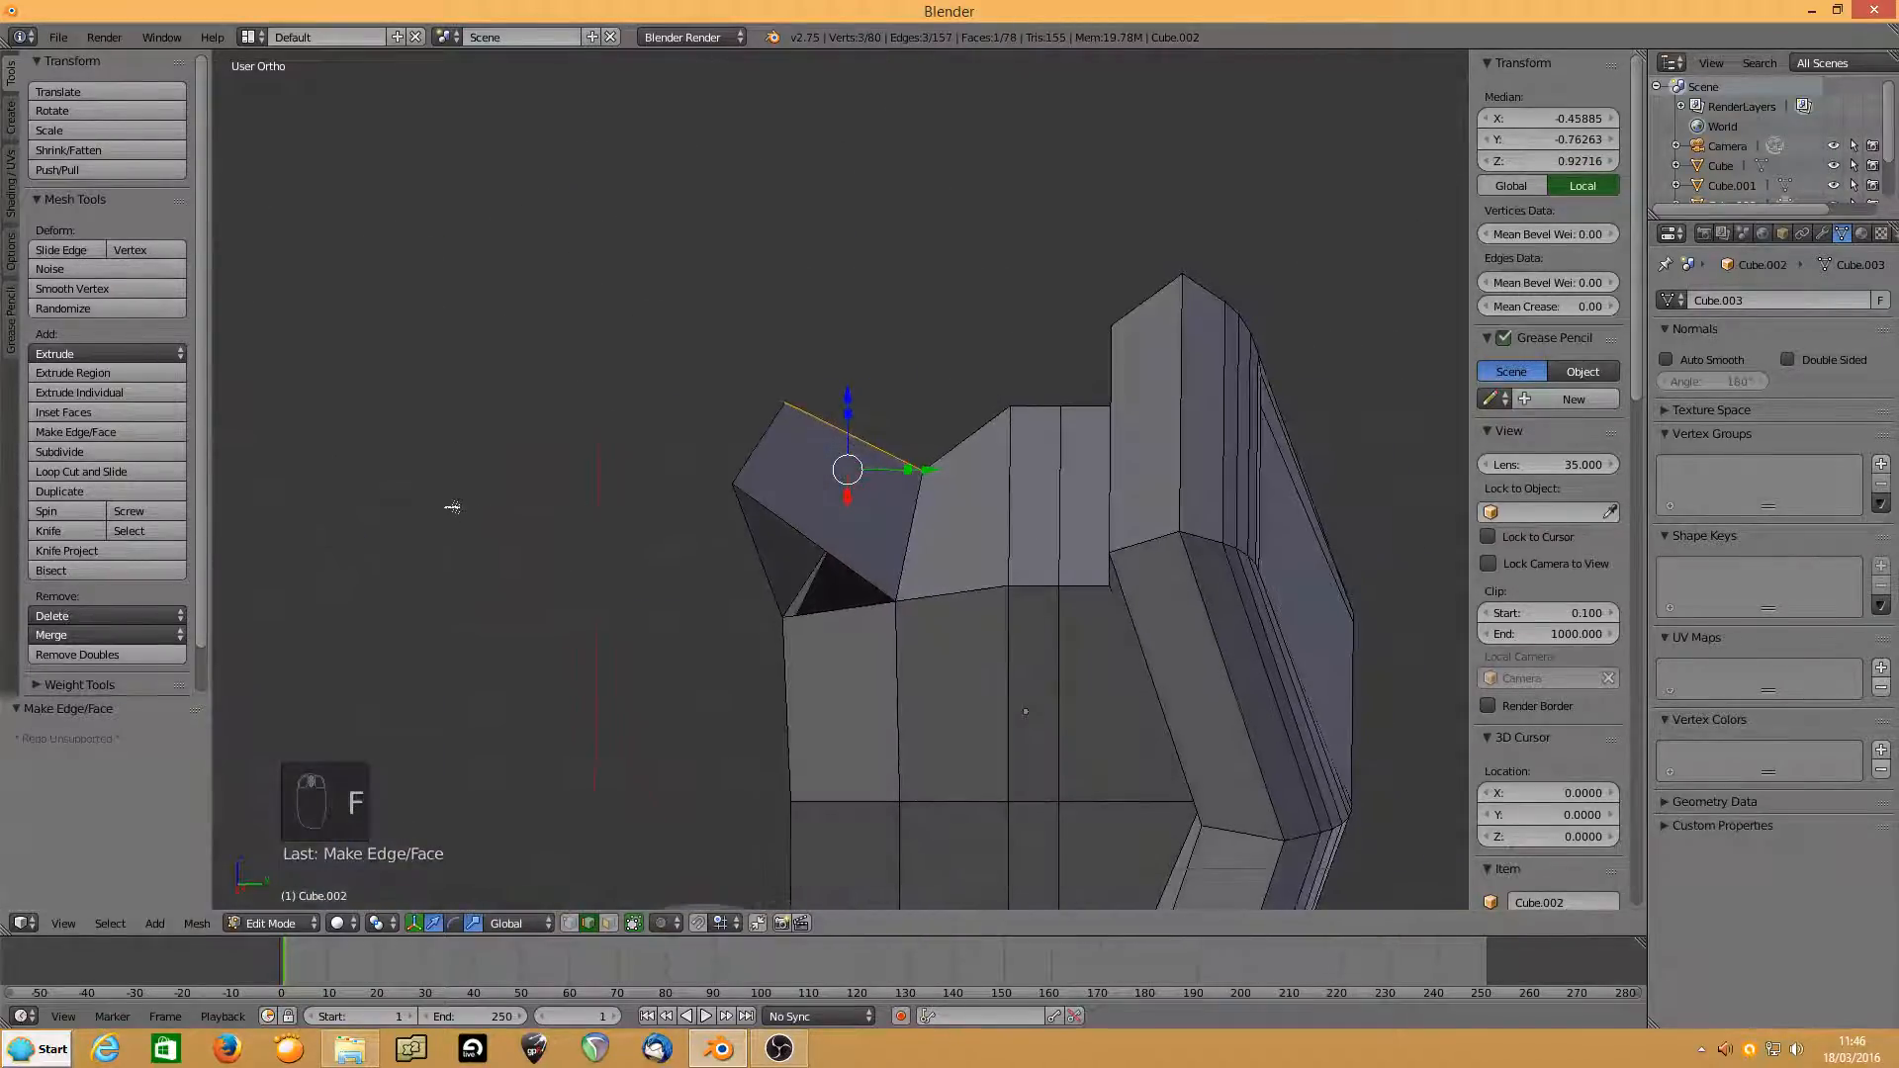
right_click(805, 537)
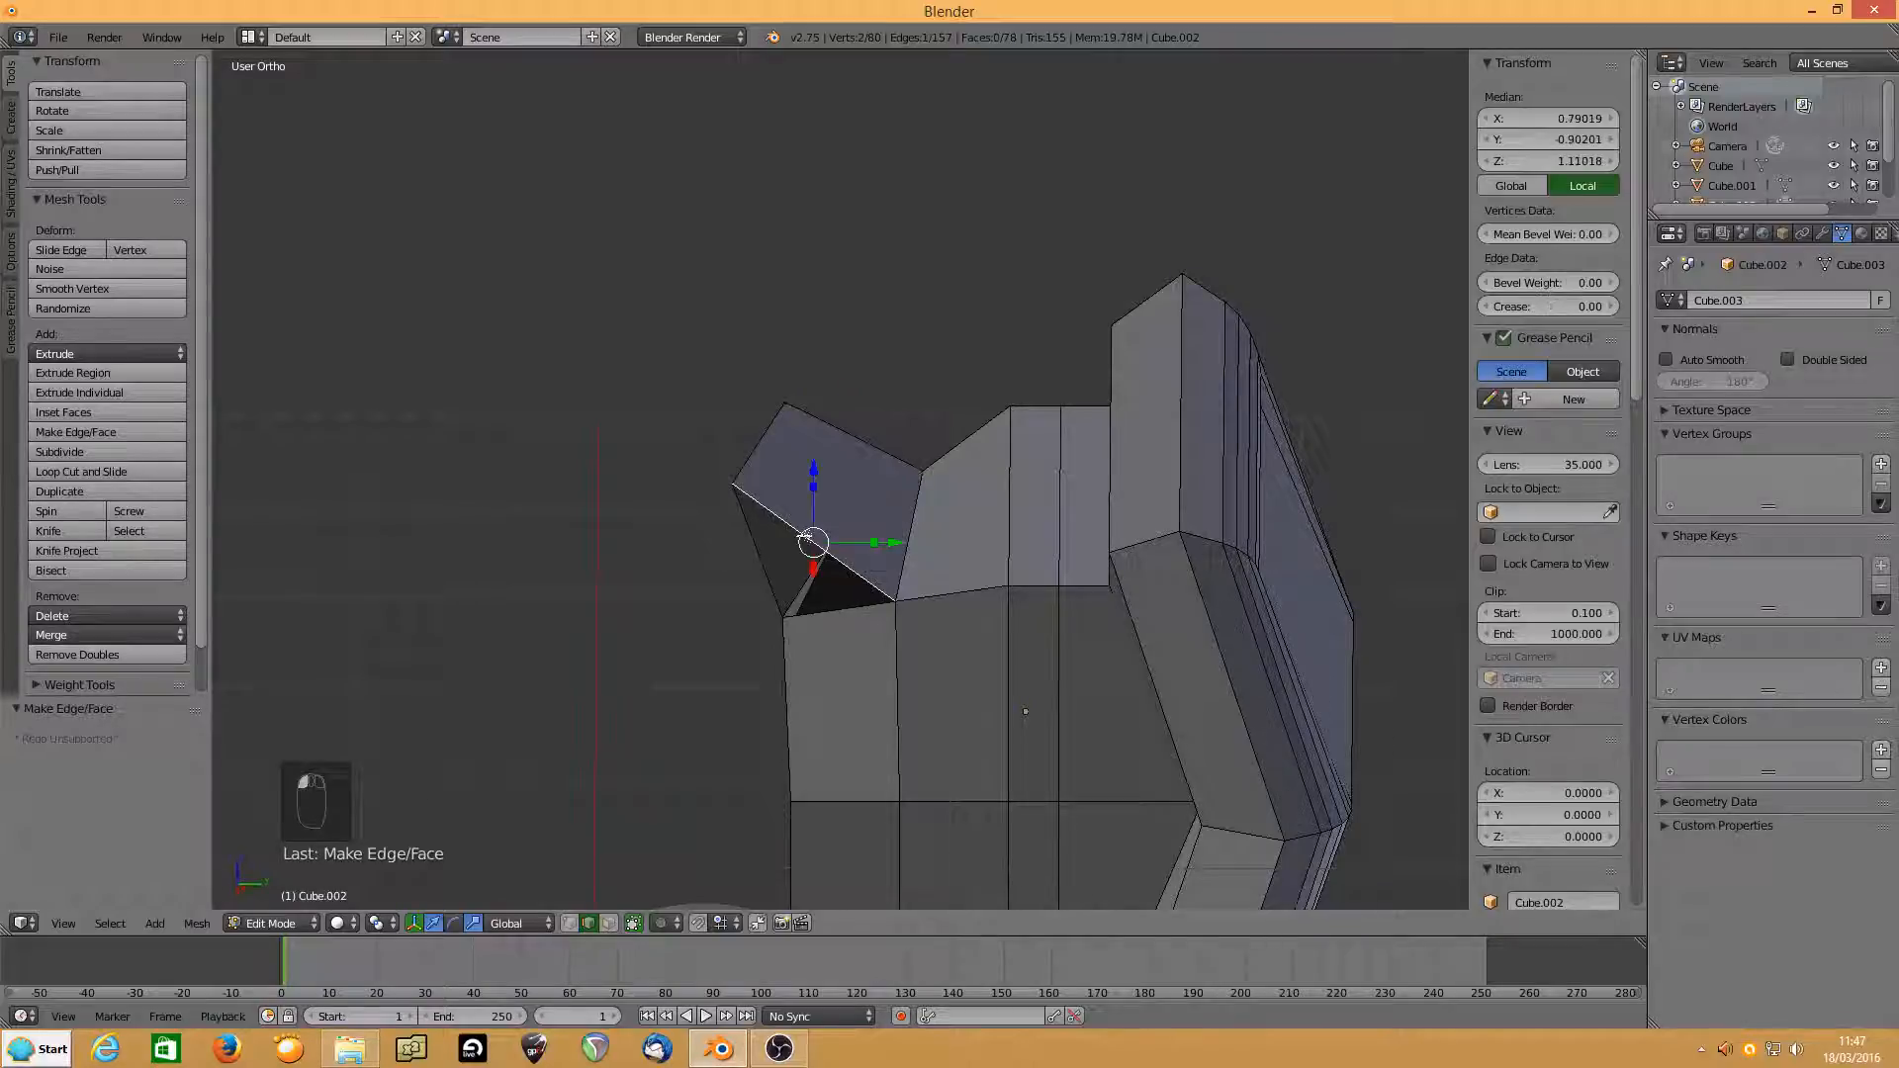
right_click(763, 569)
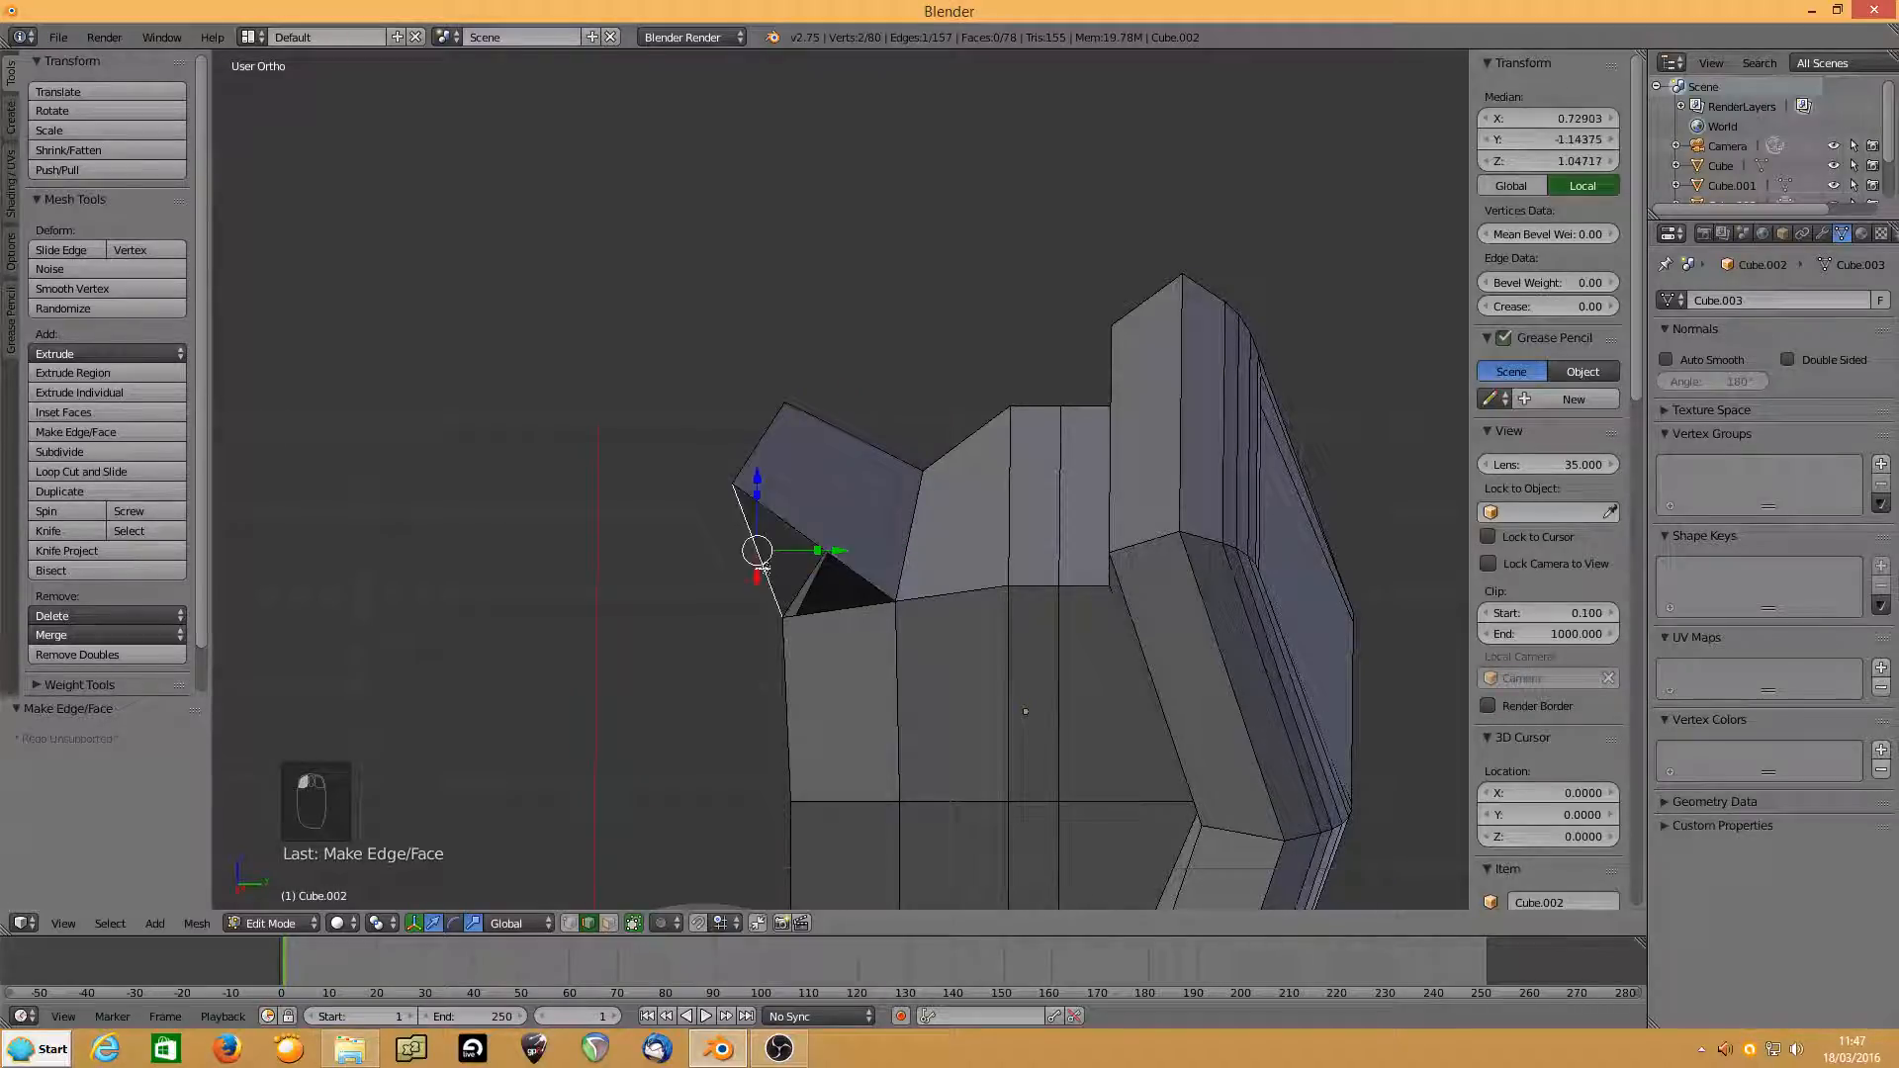
right_click(852, 603)
right_click(789, 509)
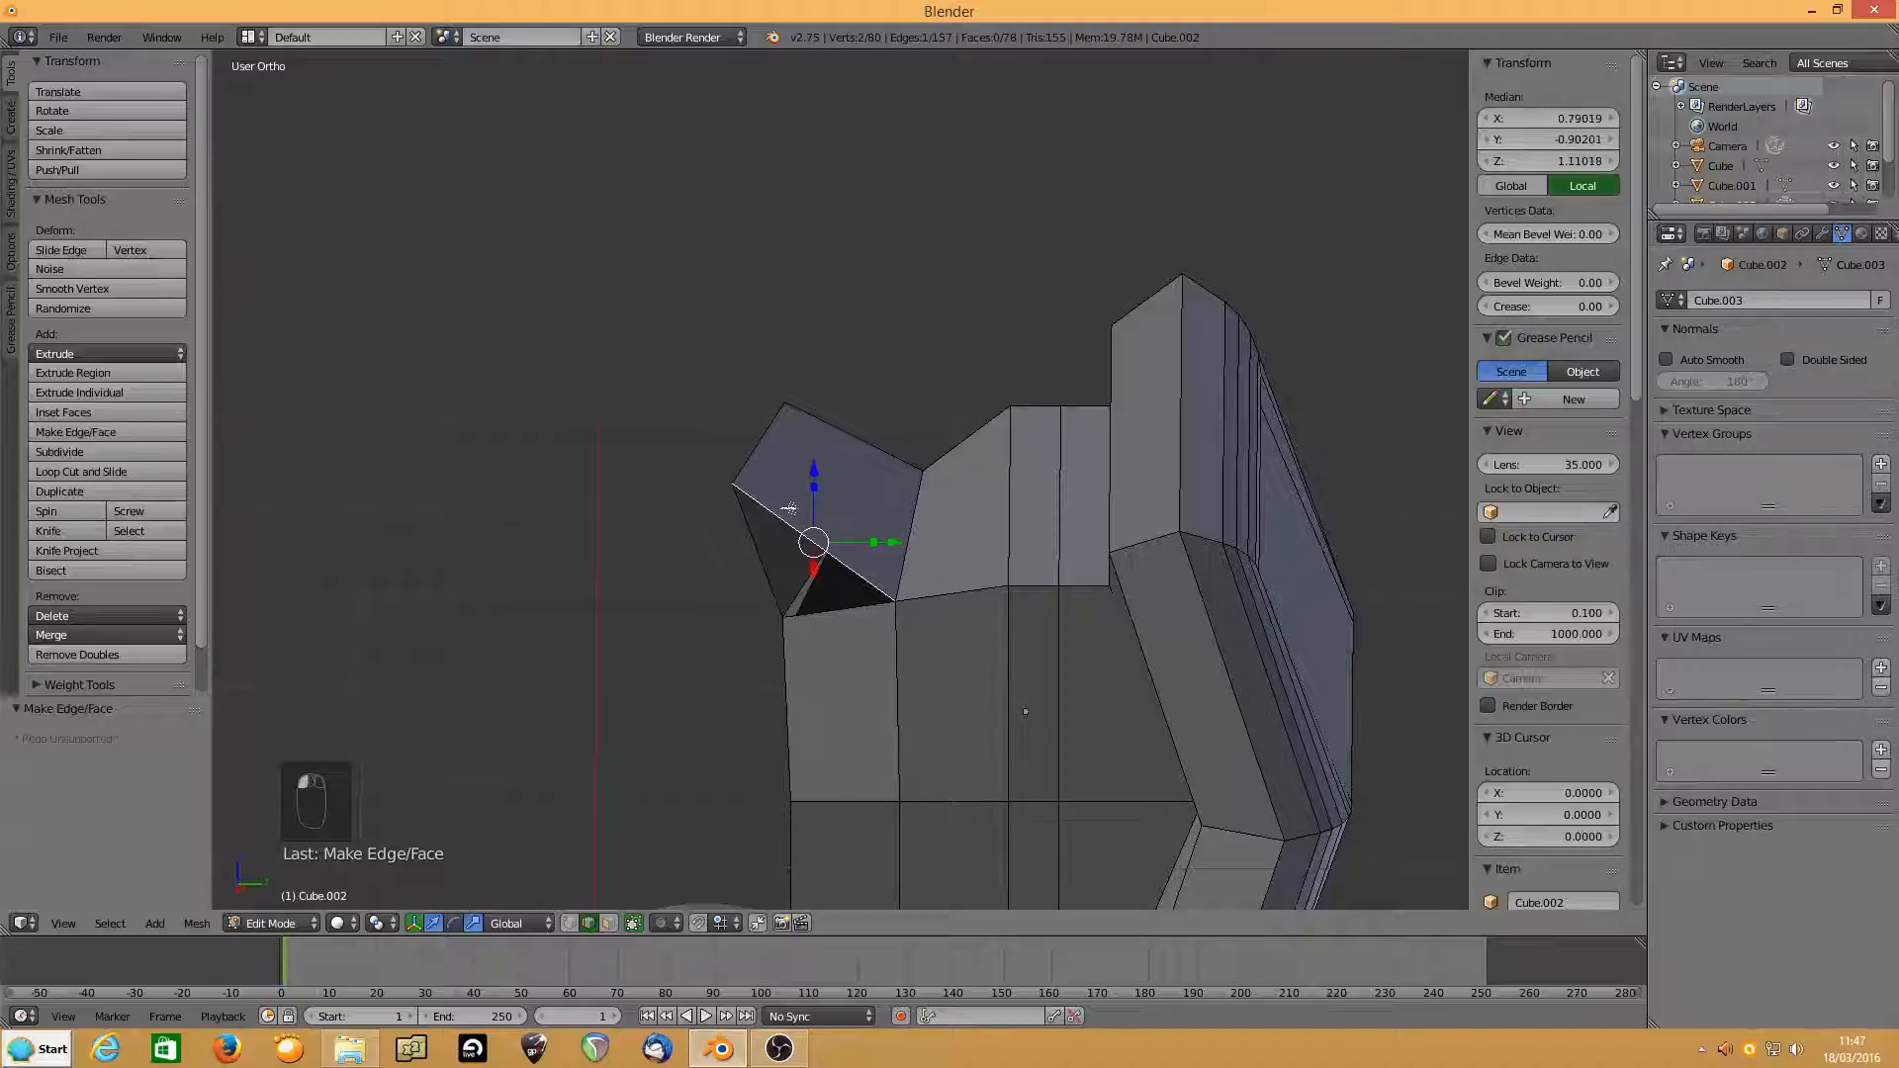
right_click(782, 561)
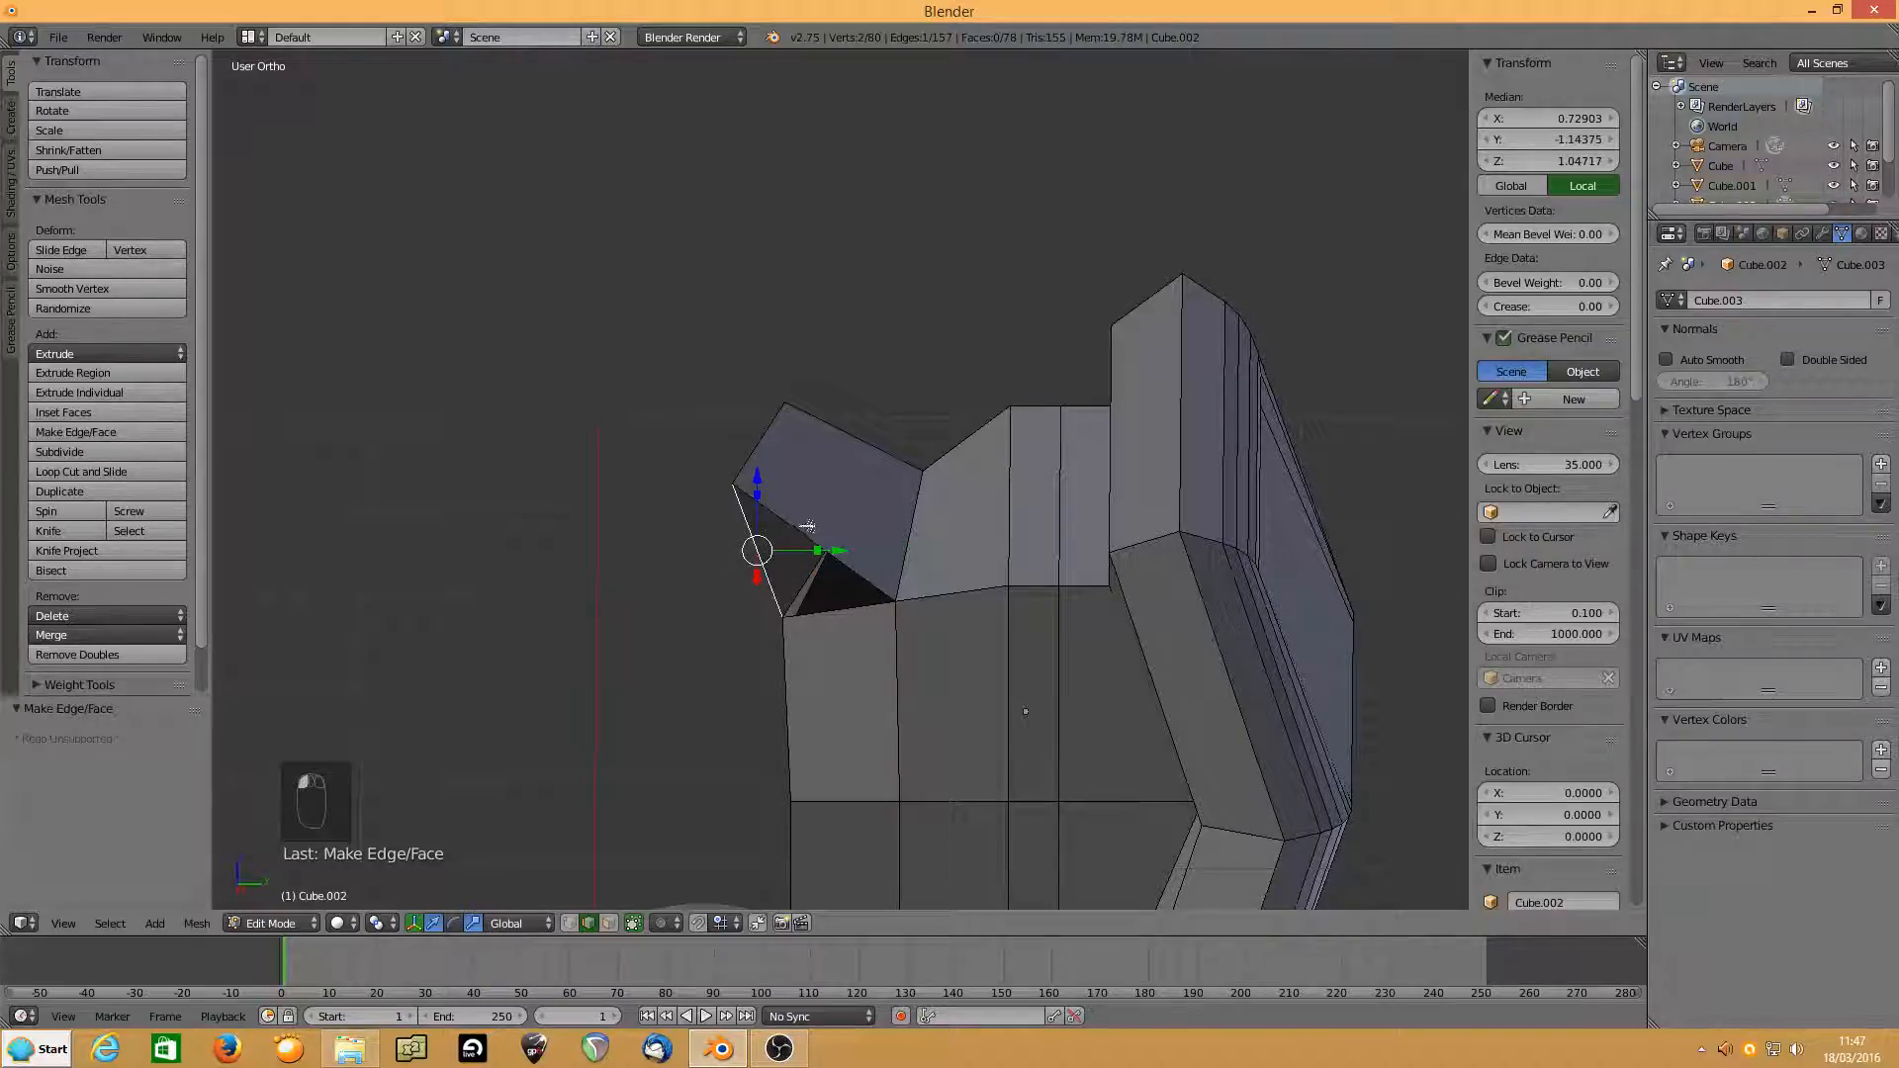
right_click(808, 526)
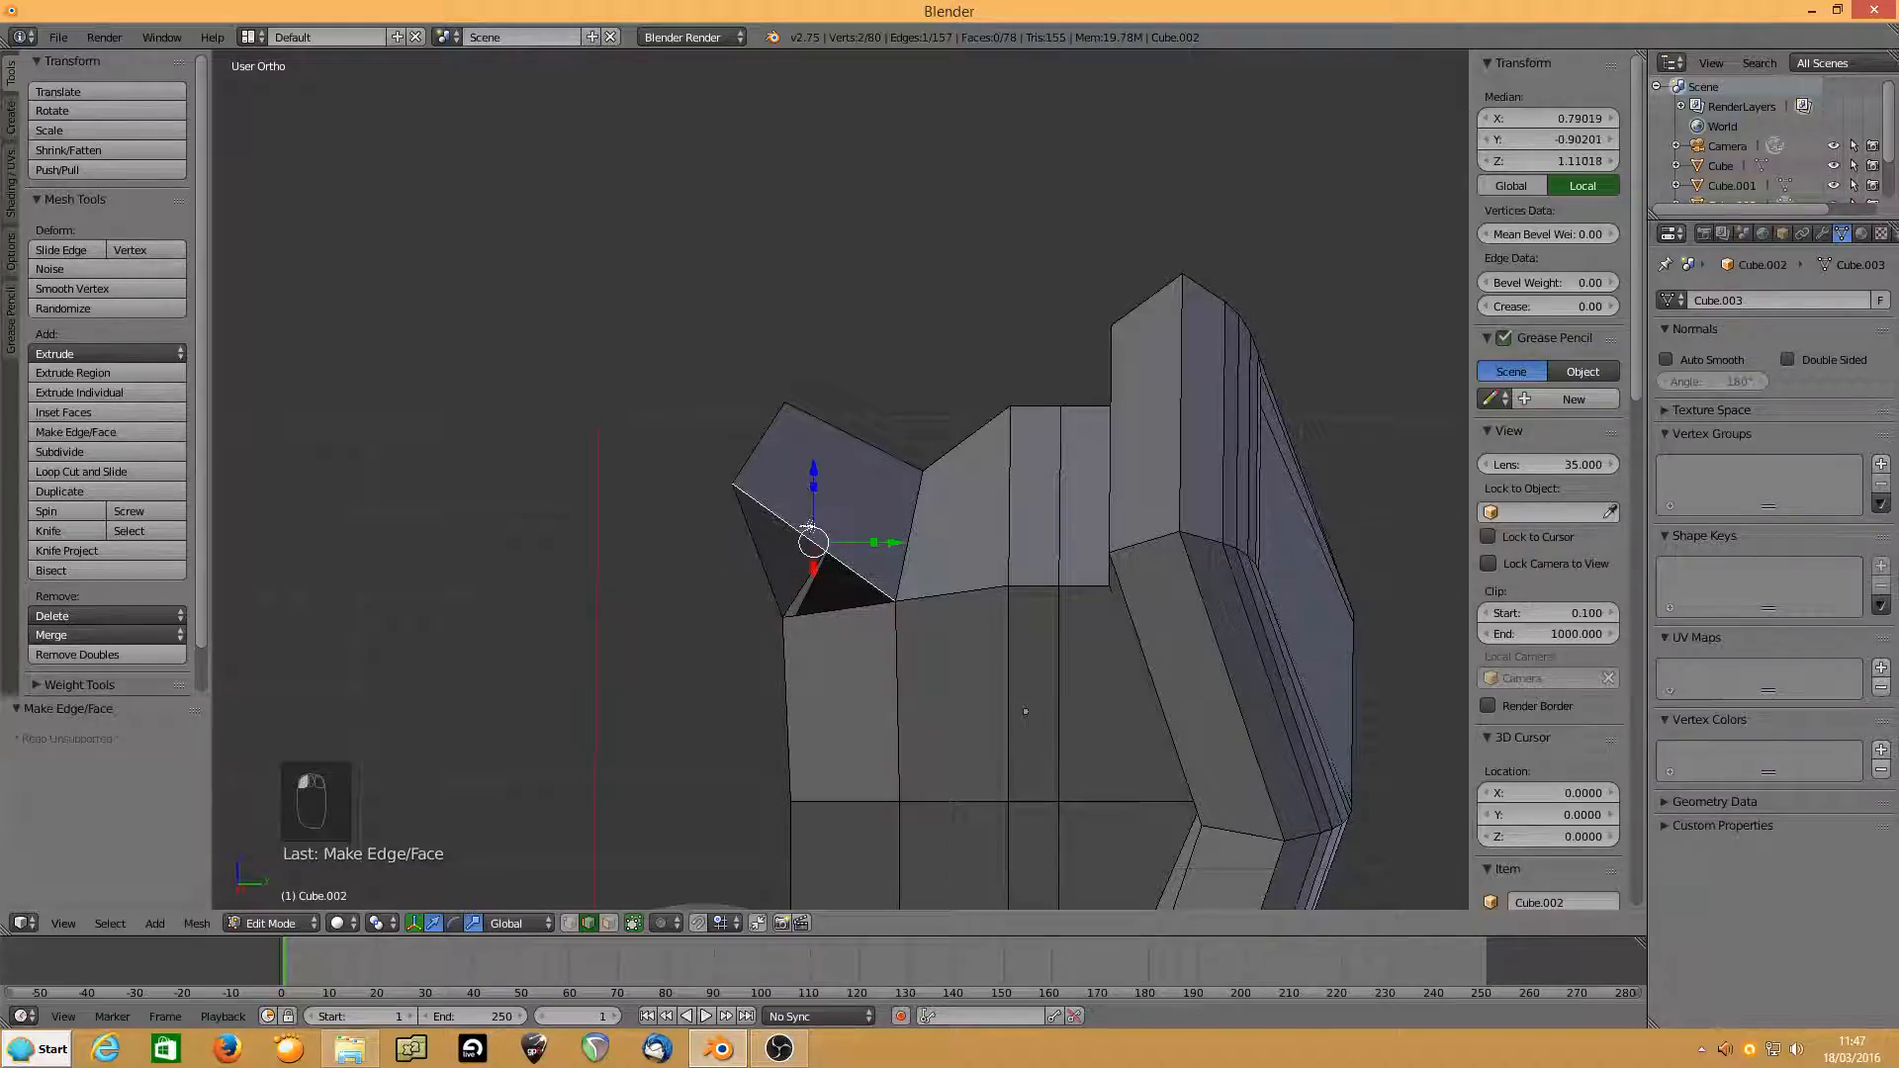
shift+right_click(840, 618)
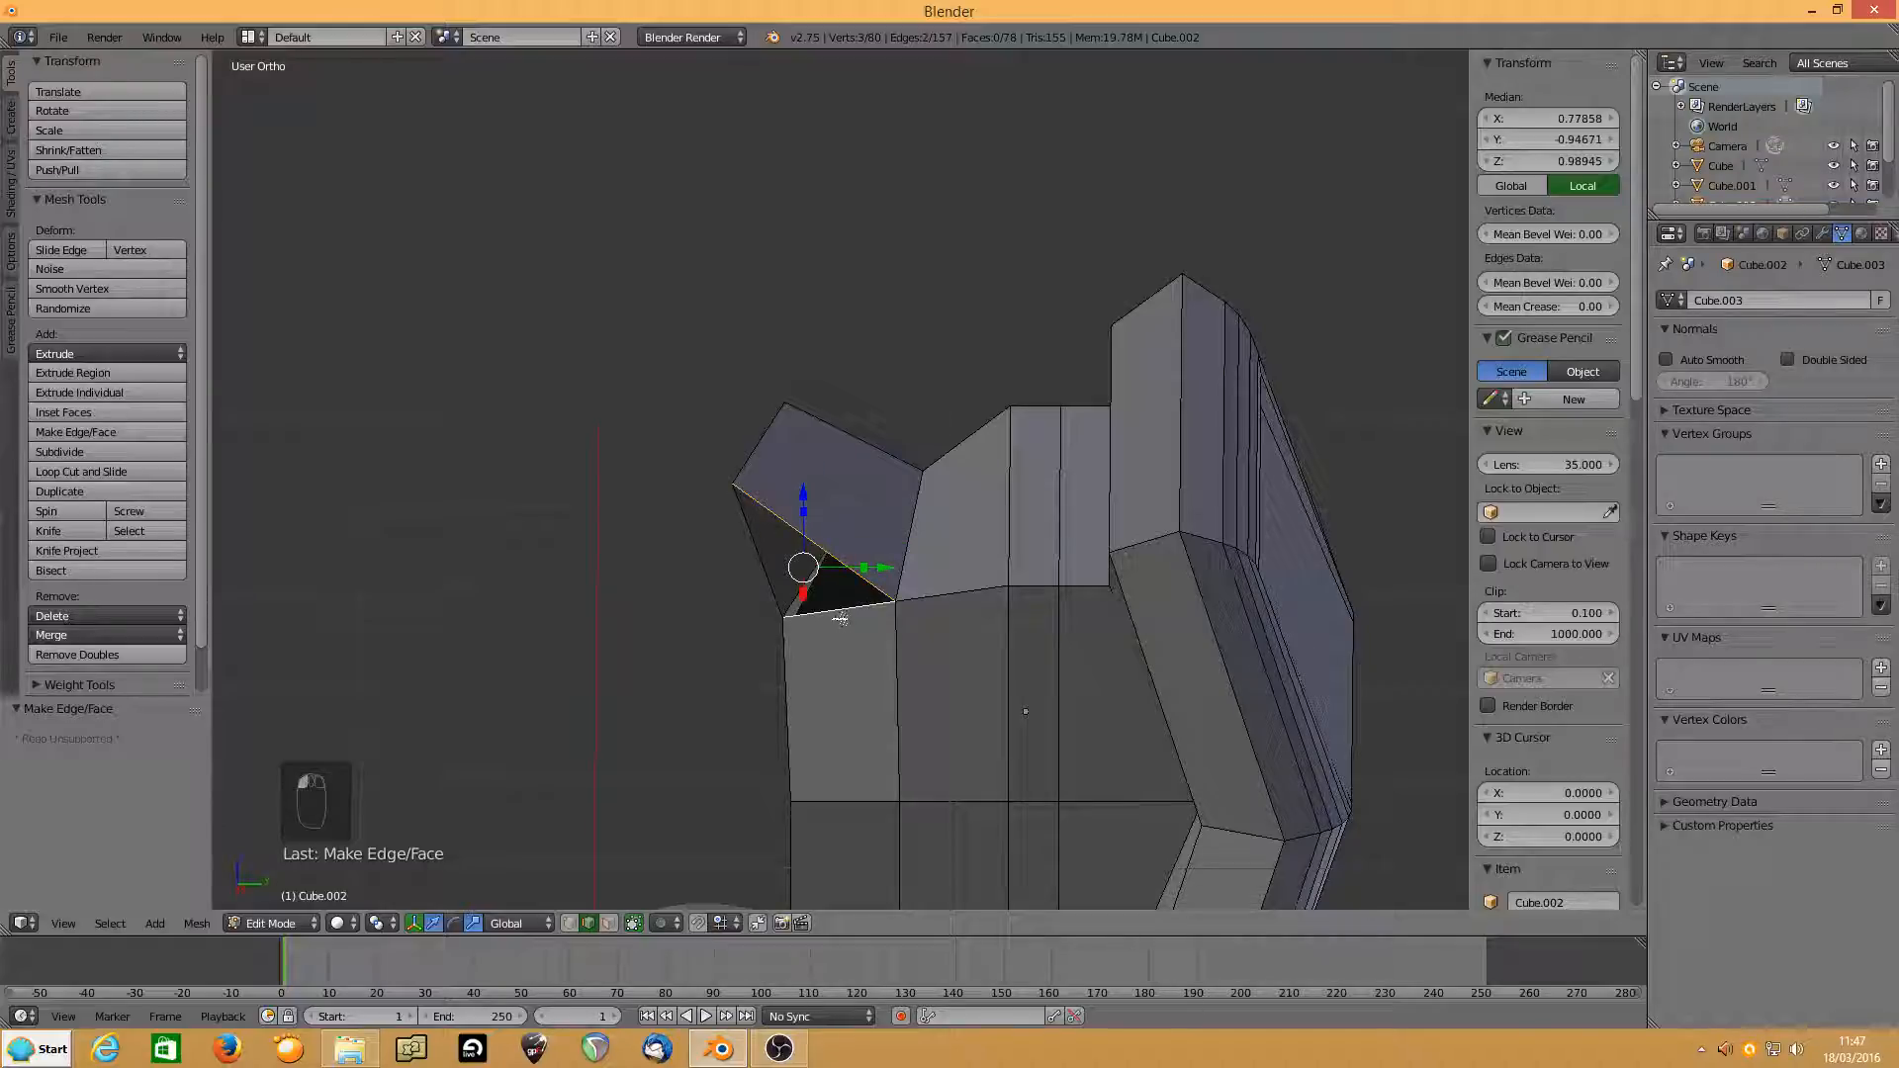
key(f)
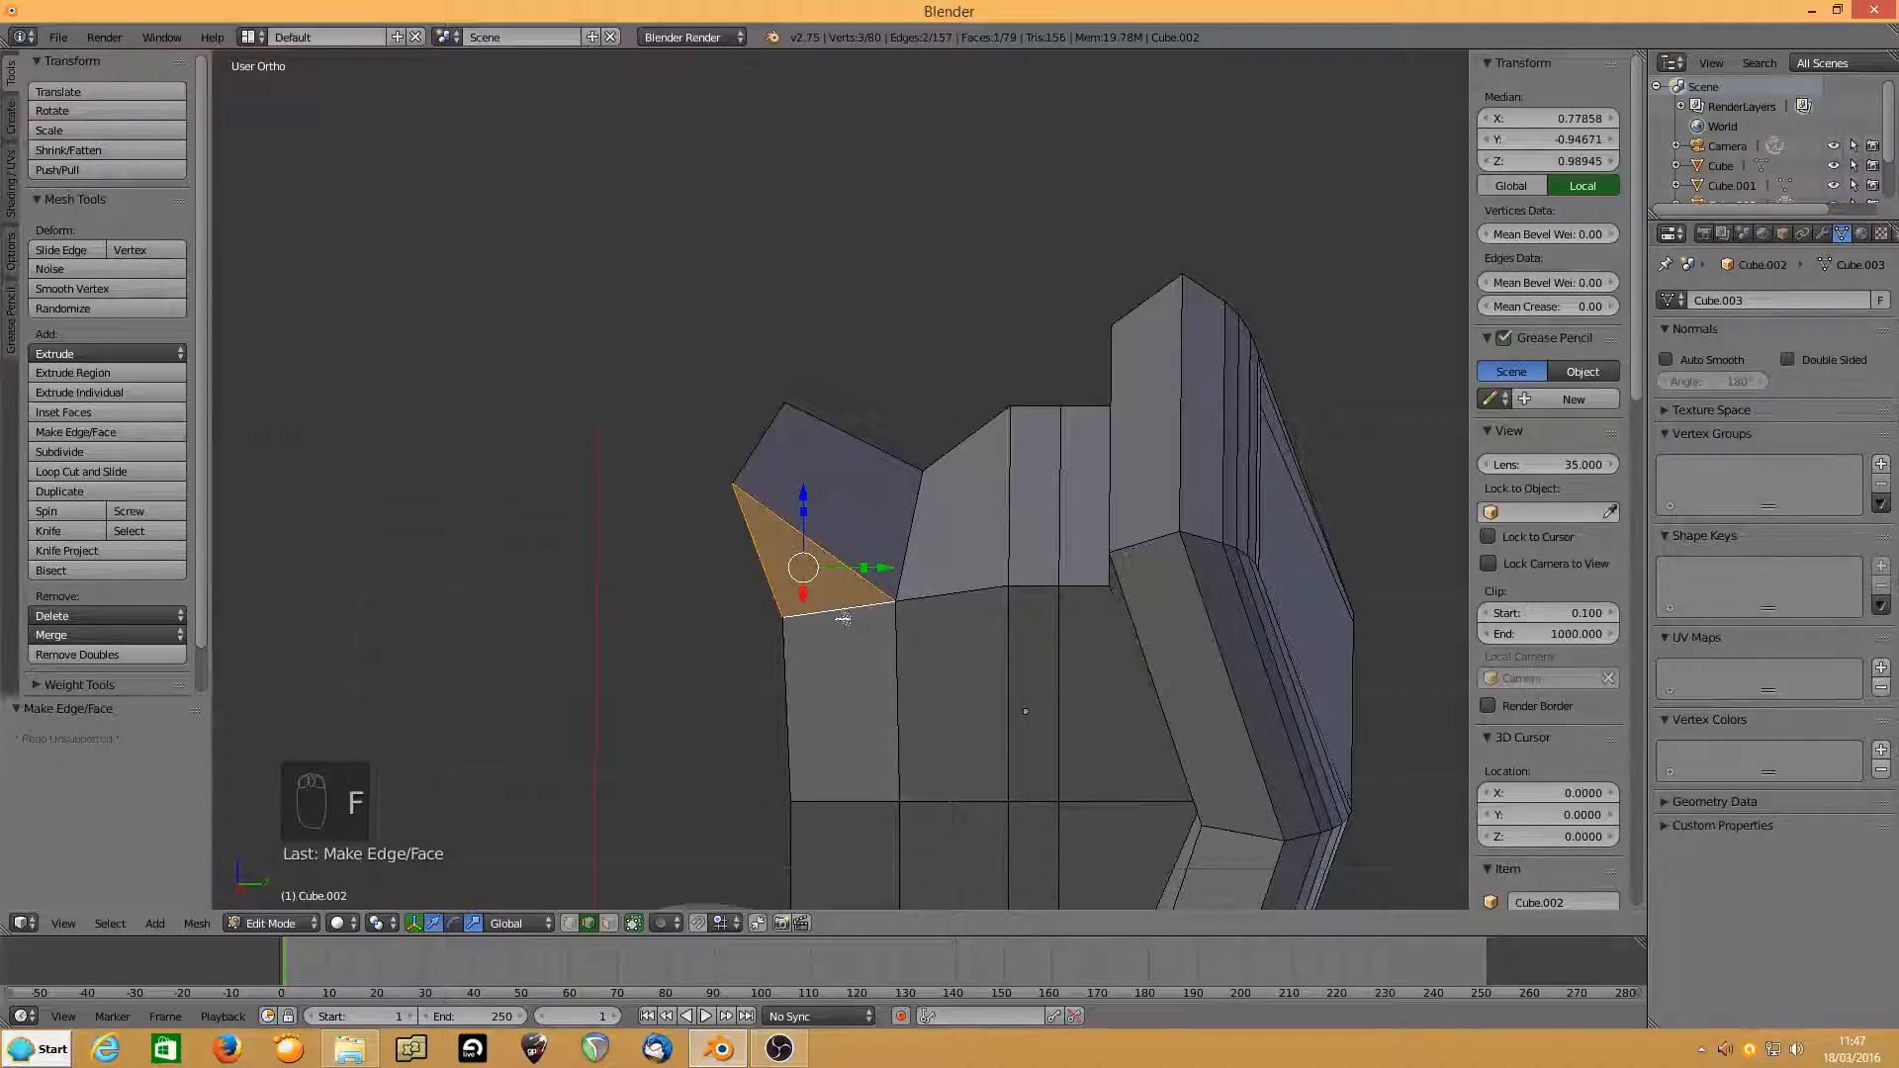
Switch to vertex selection, pick individual vertices along the side, and select the three corners of the new triangular face.
middle_drag(843, 618, 613, 871)
click(571, 924)
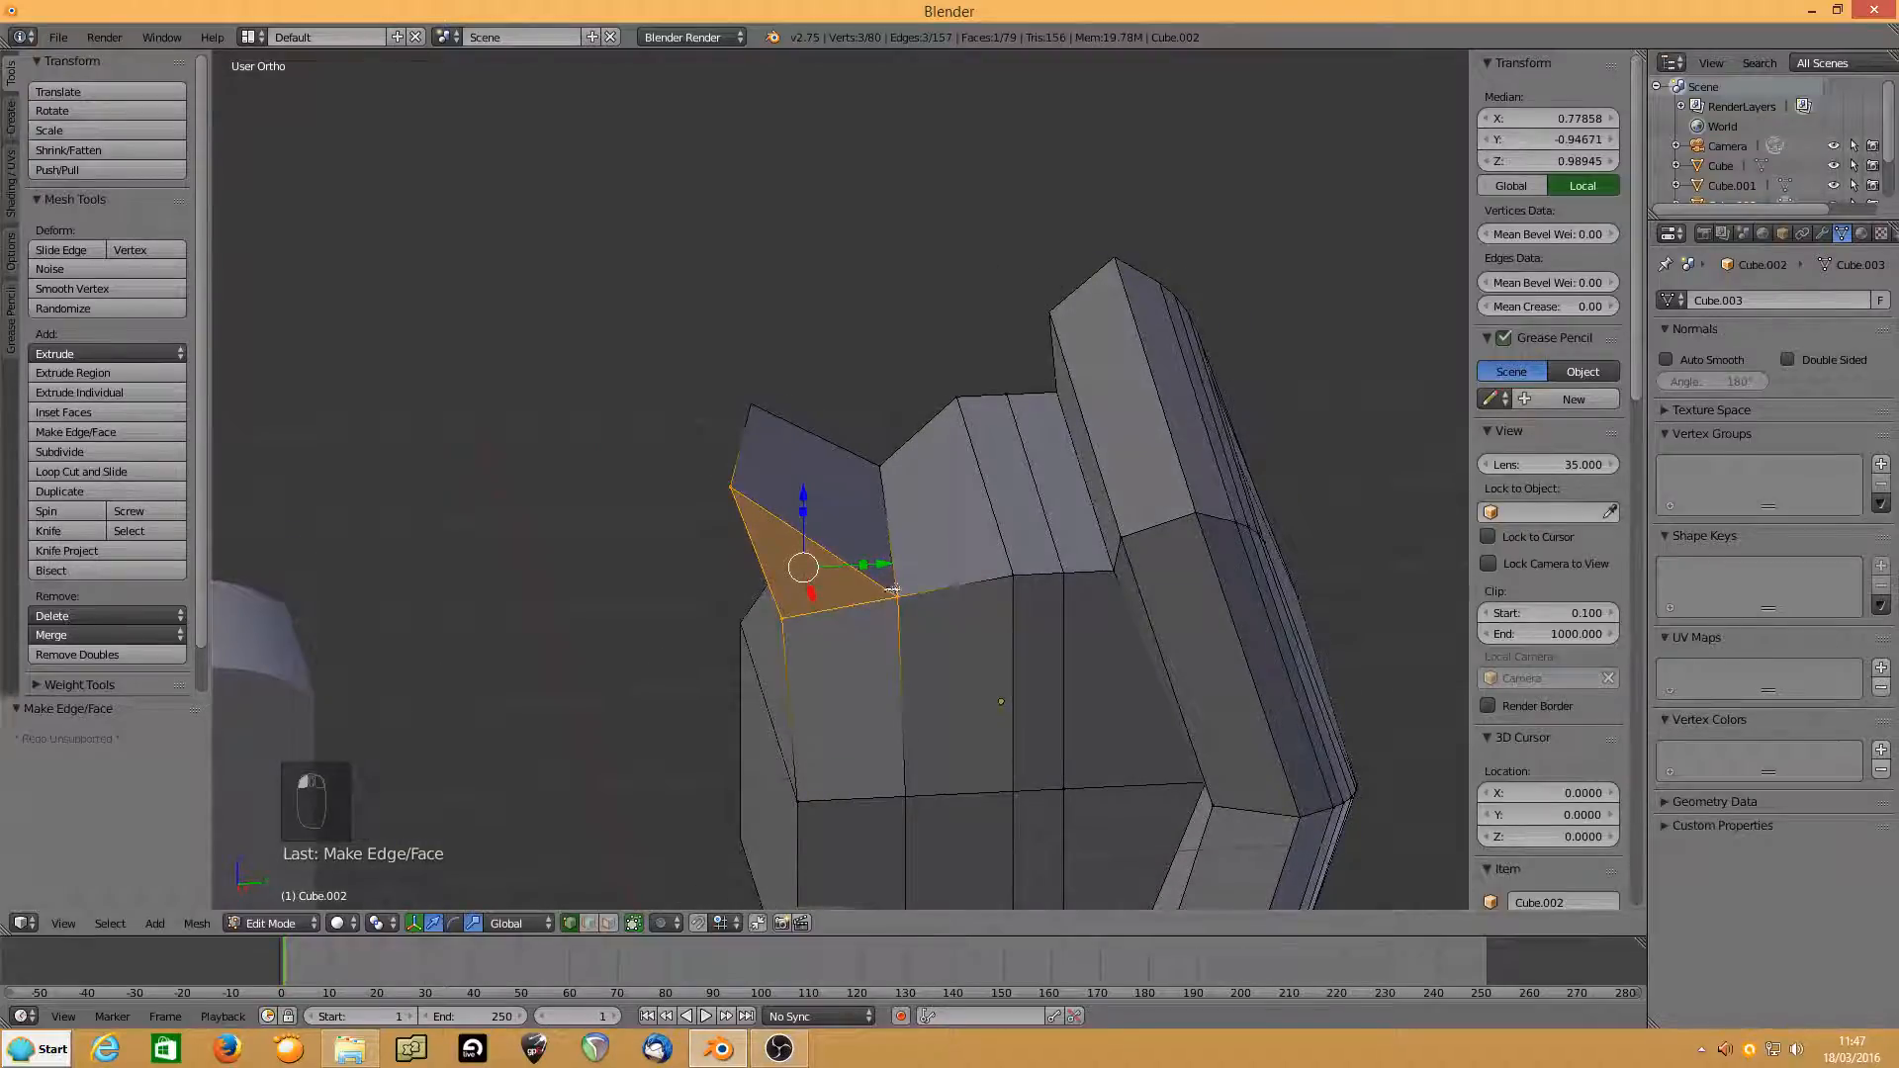
right_click(895, 592)
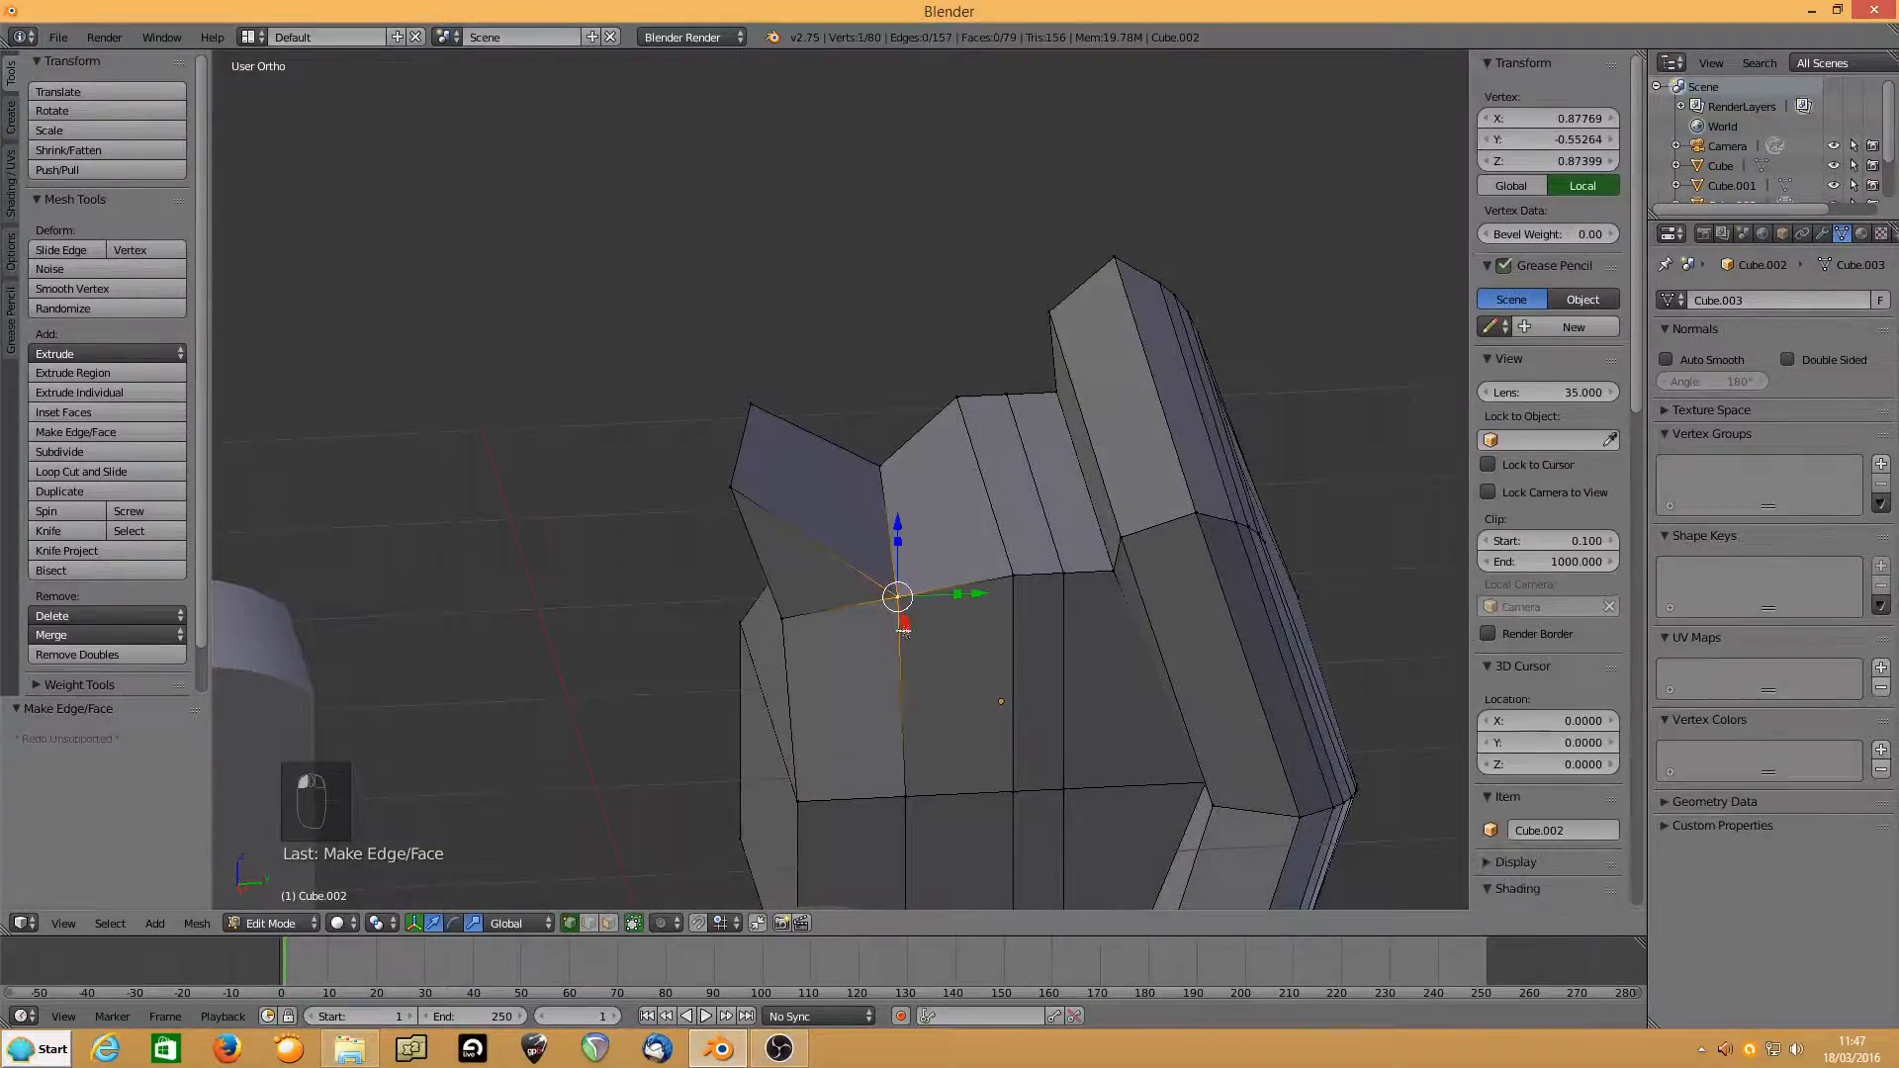
right_click(1017, 571)
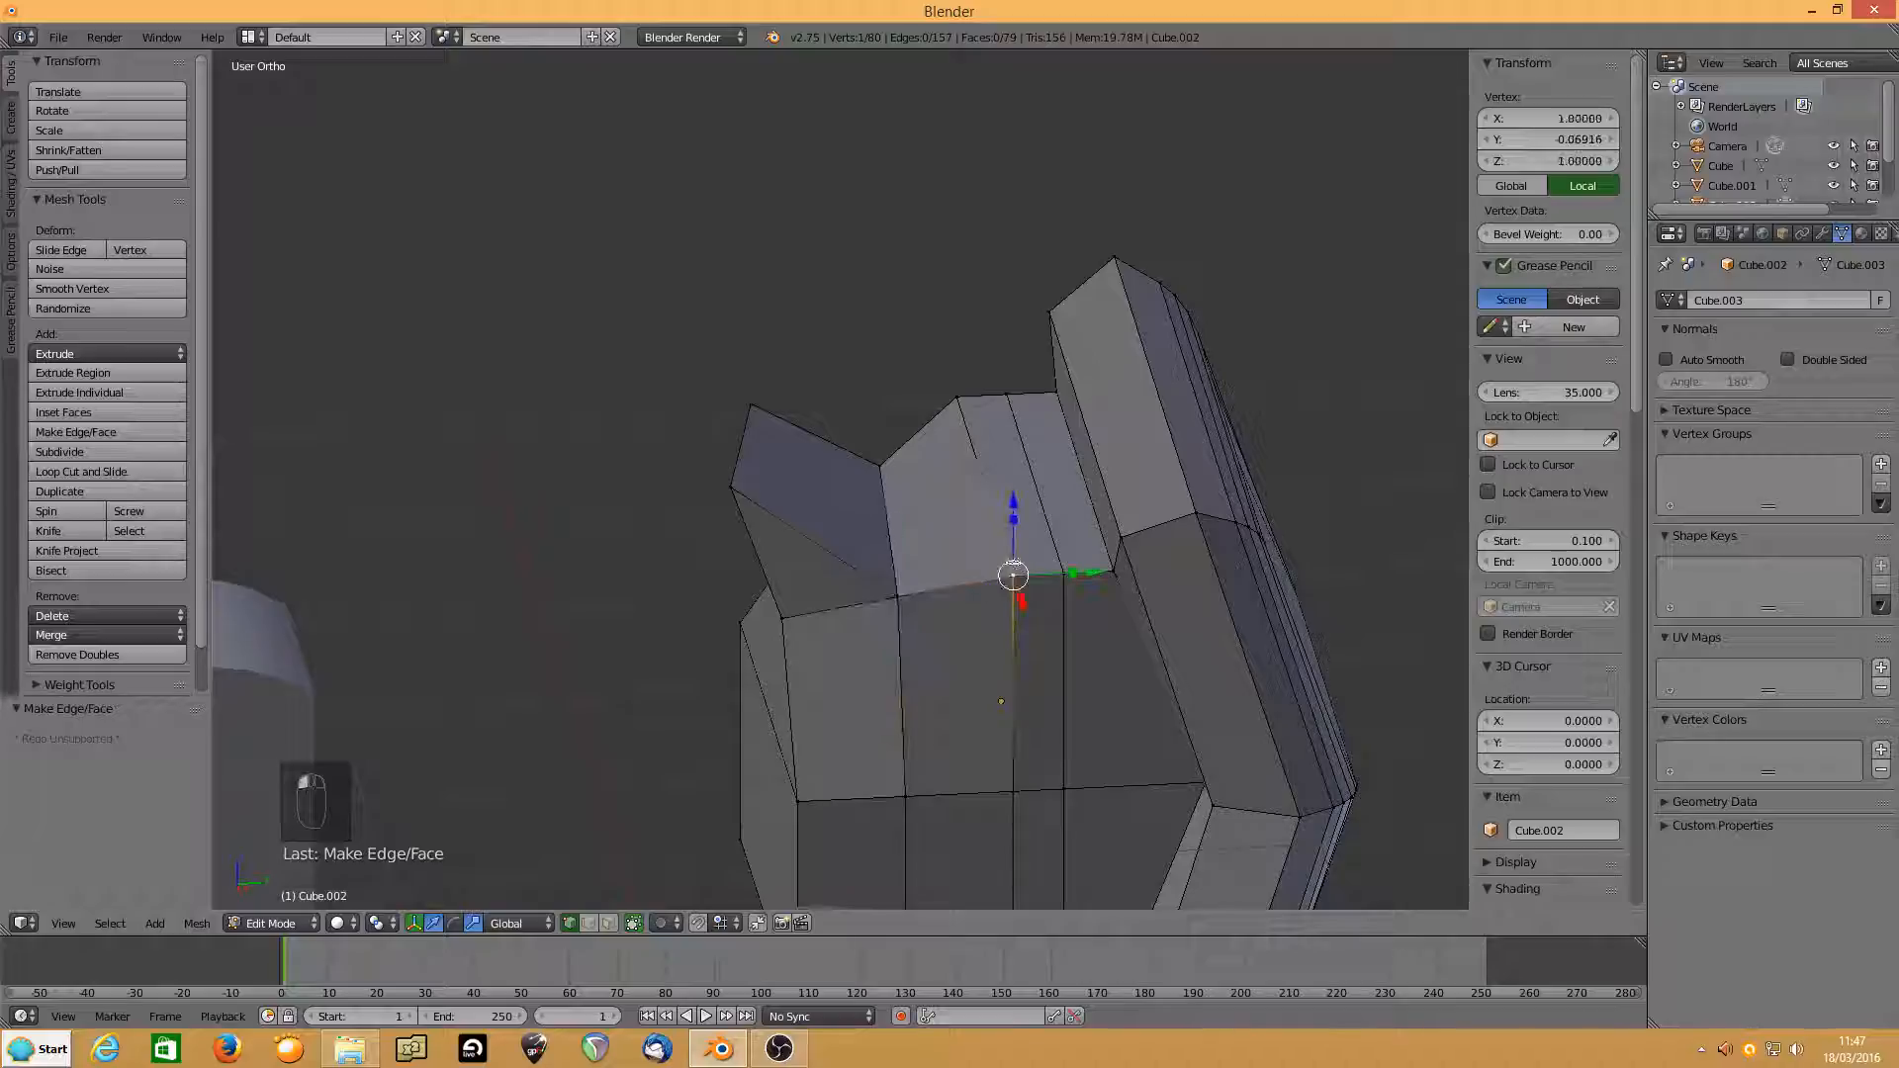
right_click(900, 597)
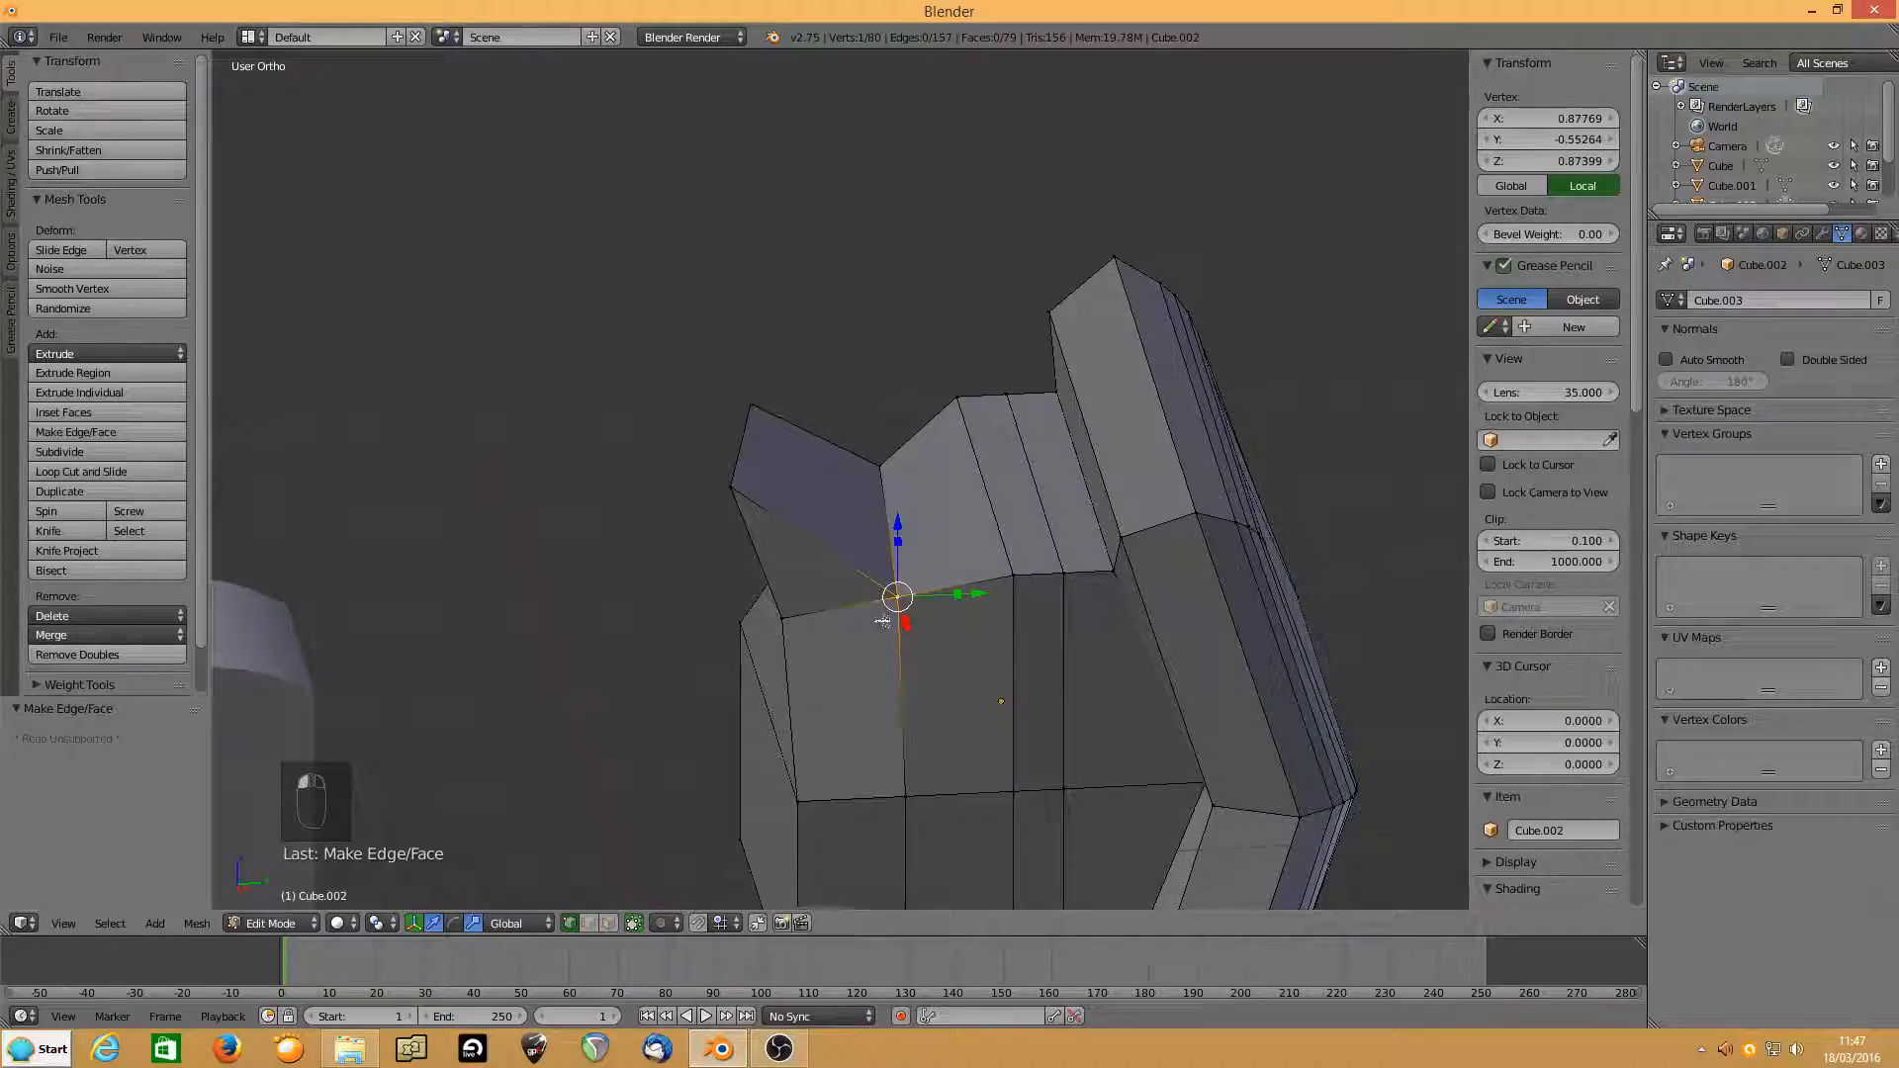
right_click(736, 485)
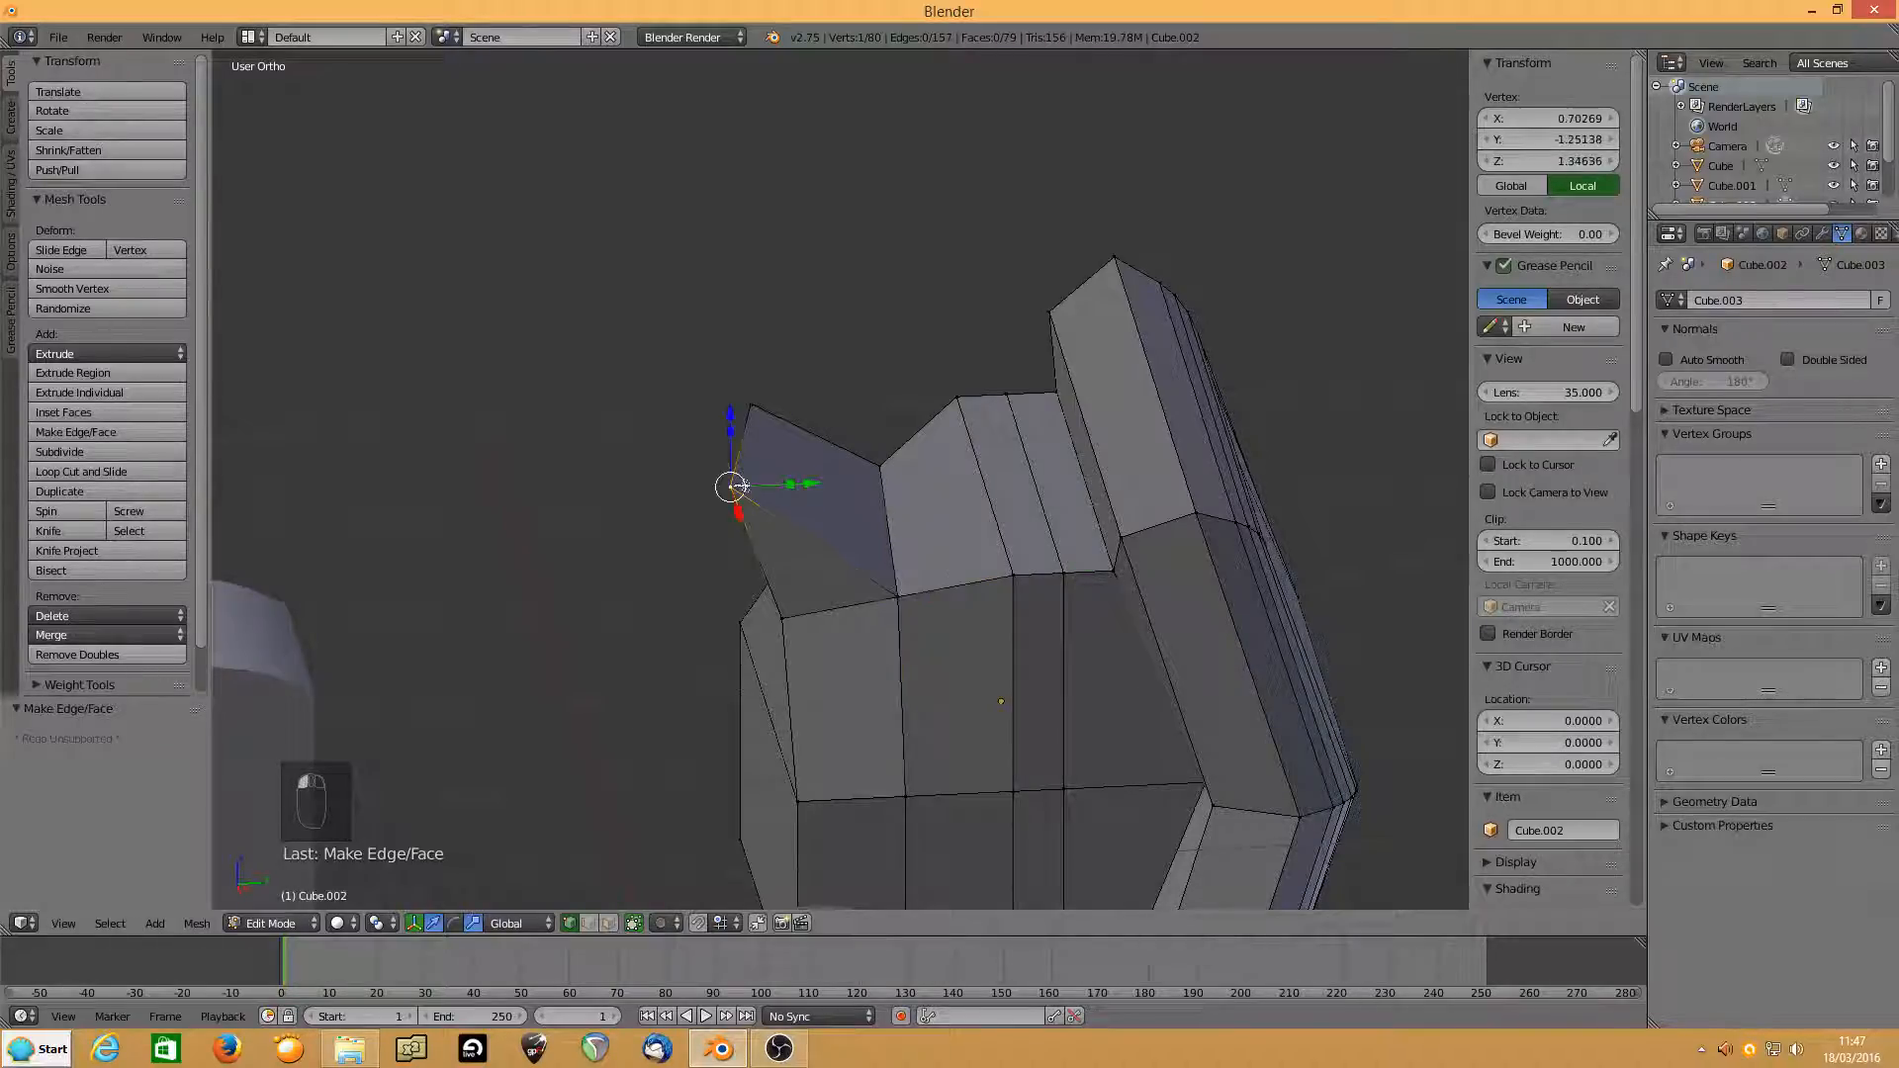
shift+right_click(890, 585)
shift+right_click(798, 631)
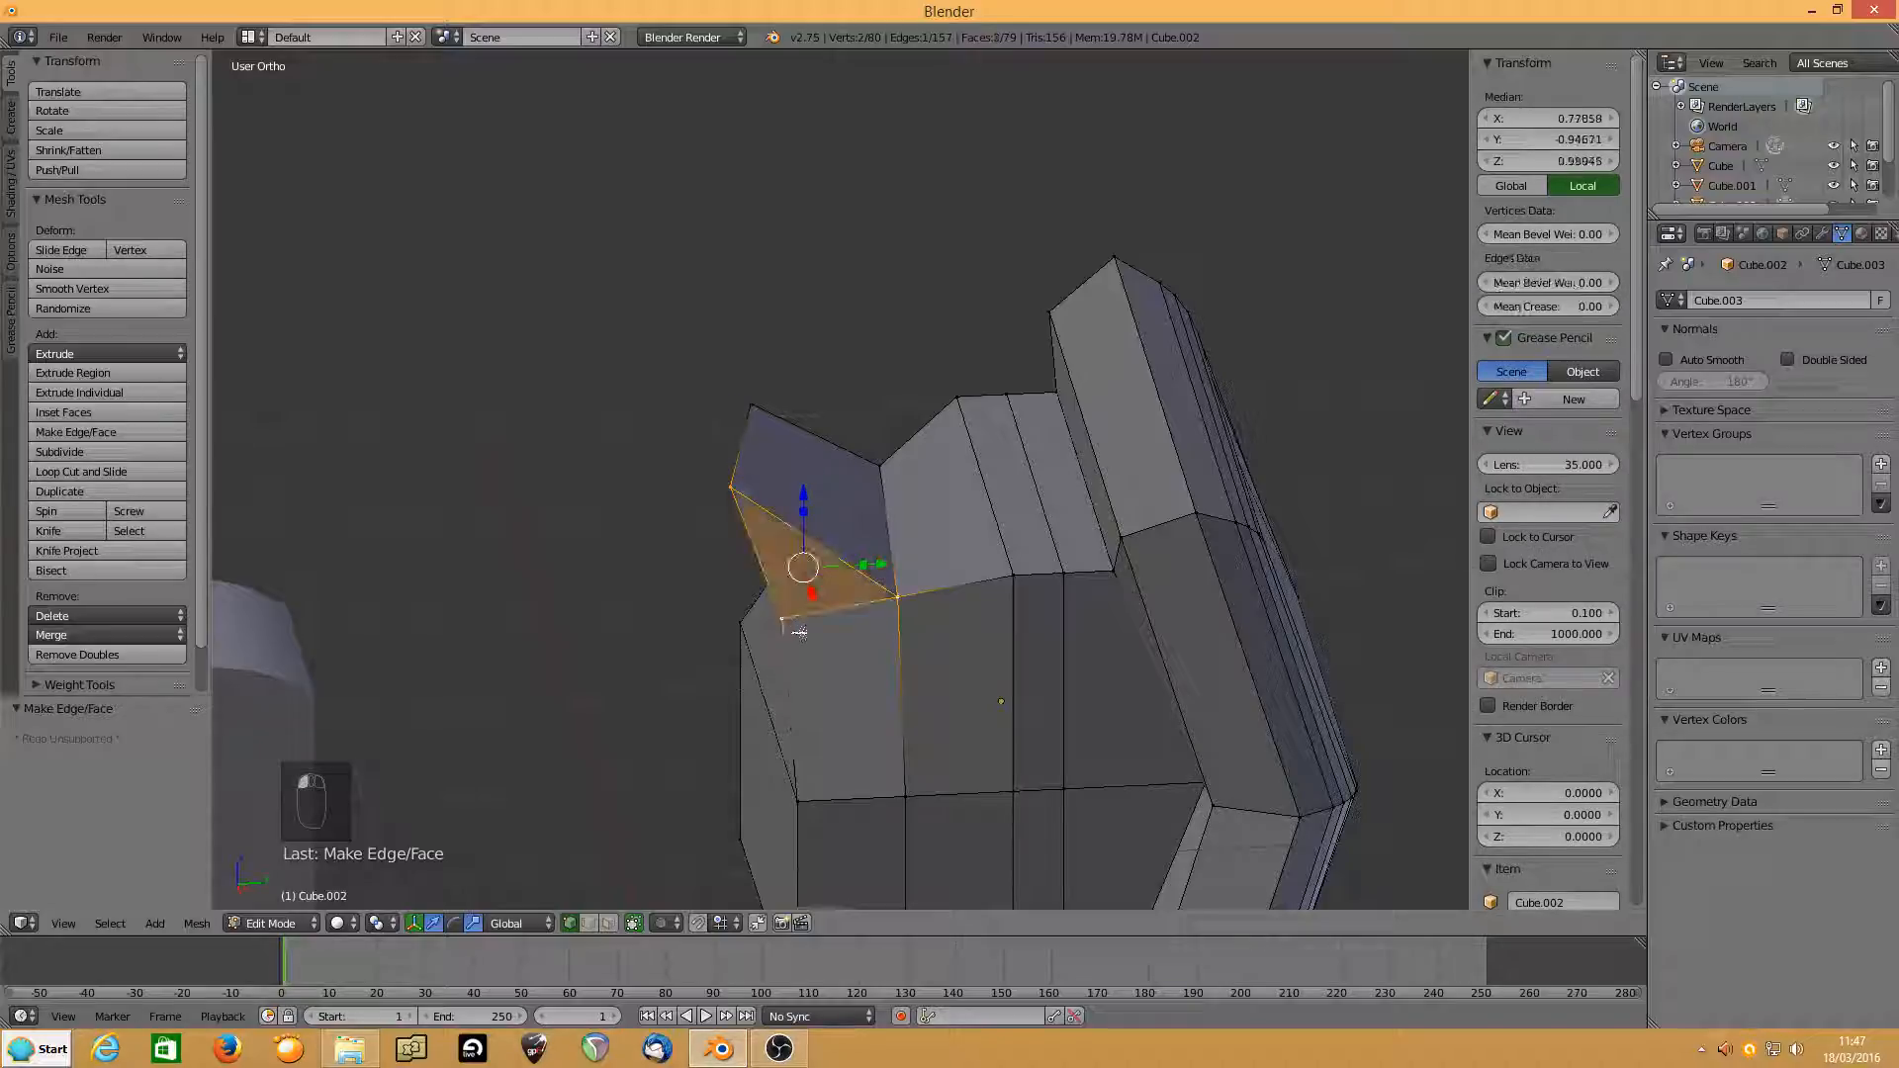
Deselect the triangle's corner vertex nearest the main body, and add it back to the selection.
middle_drag(703, 610, 780, 654)
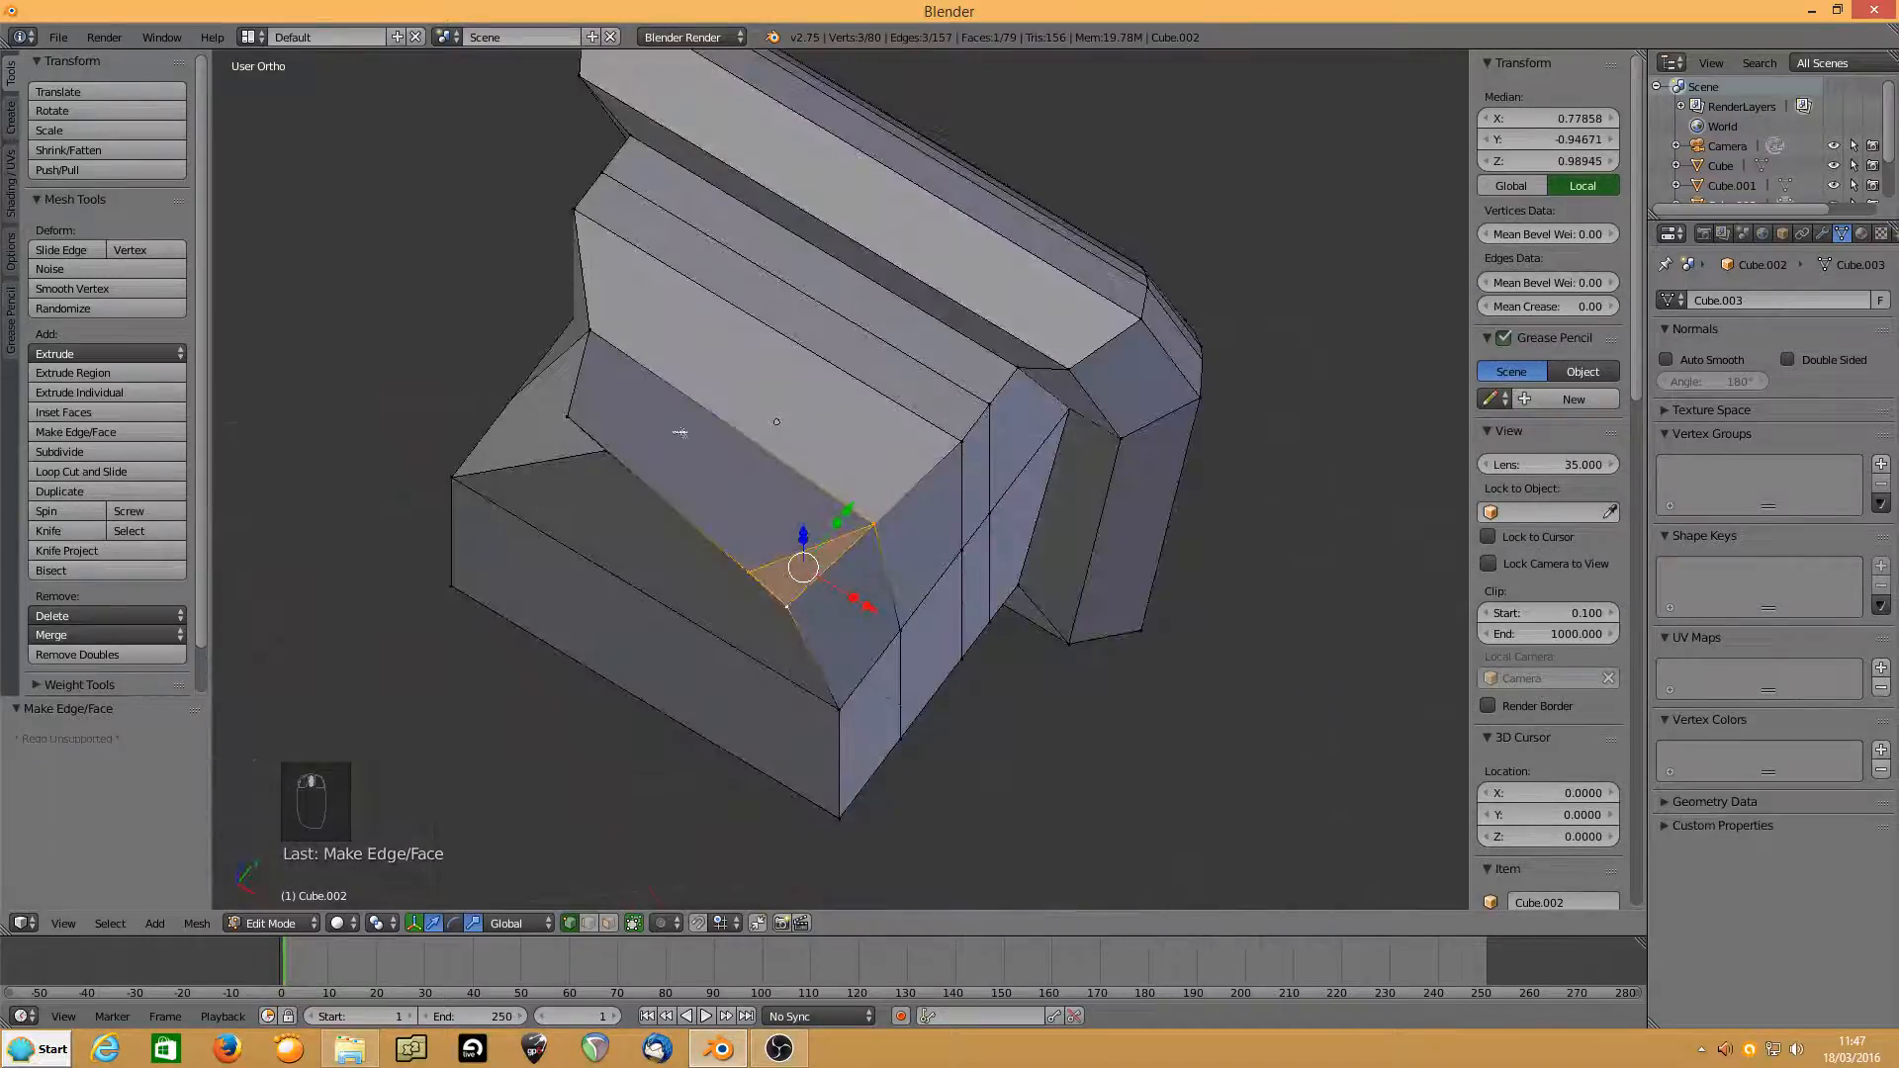
shift+right_click(605, 348)
middle_drag(661, 552, 792, 546)
shift+right_click(493, 465)
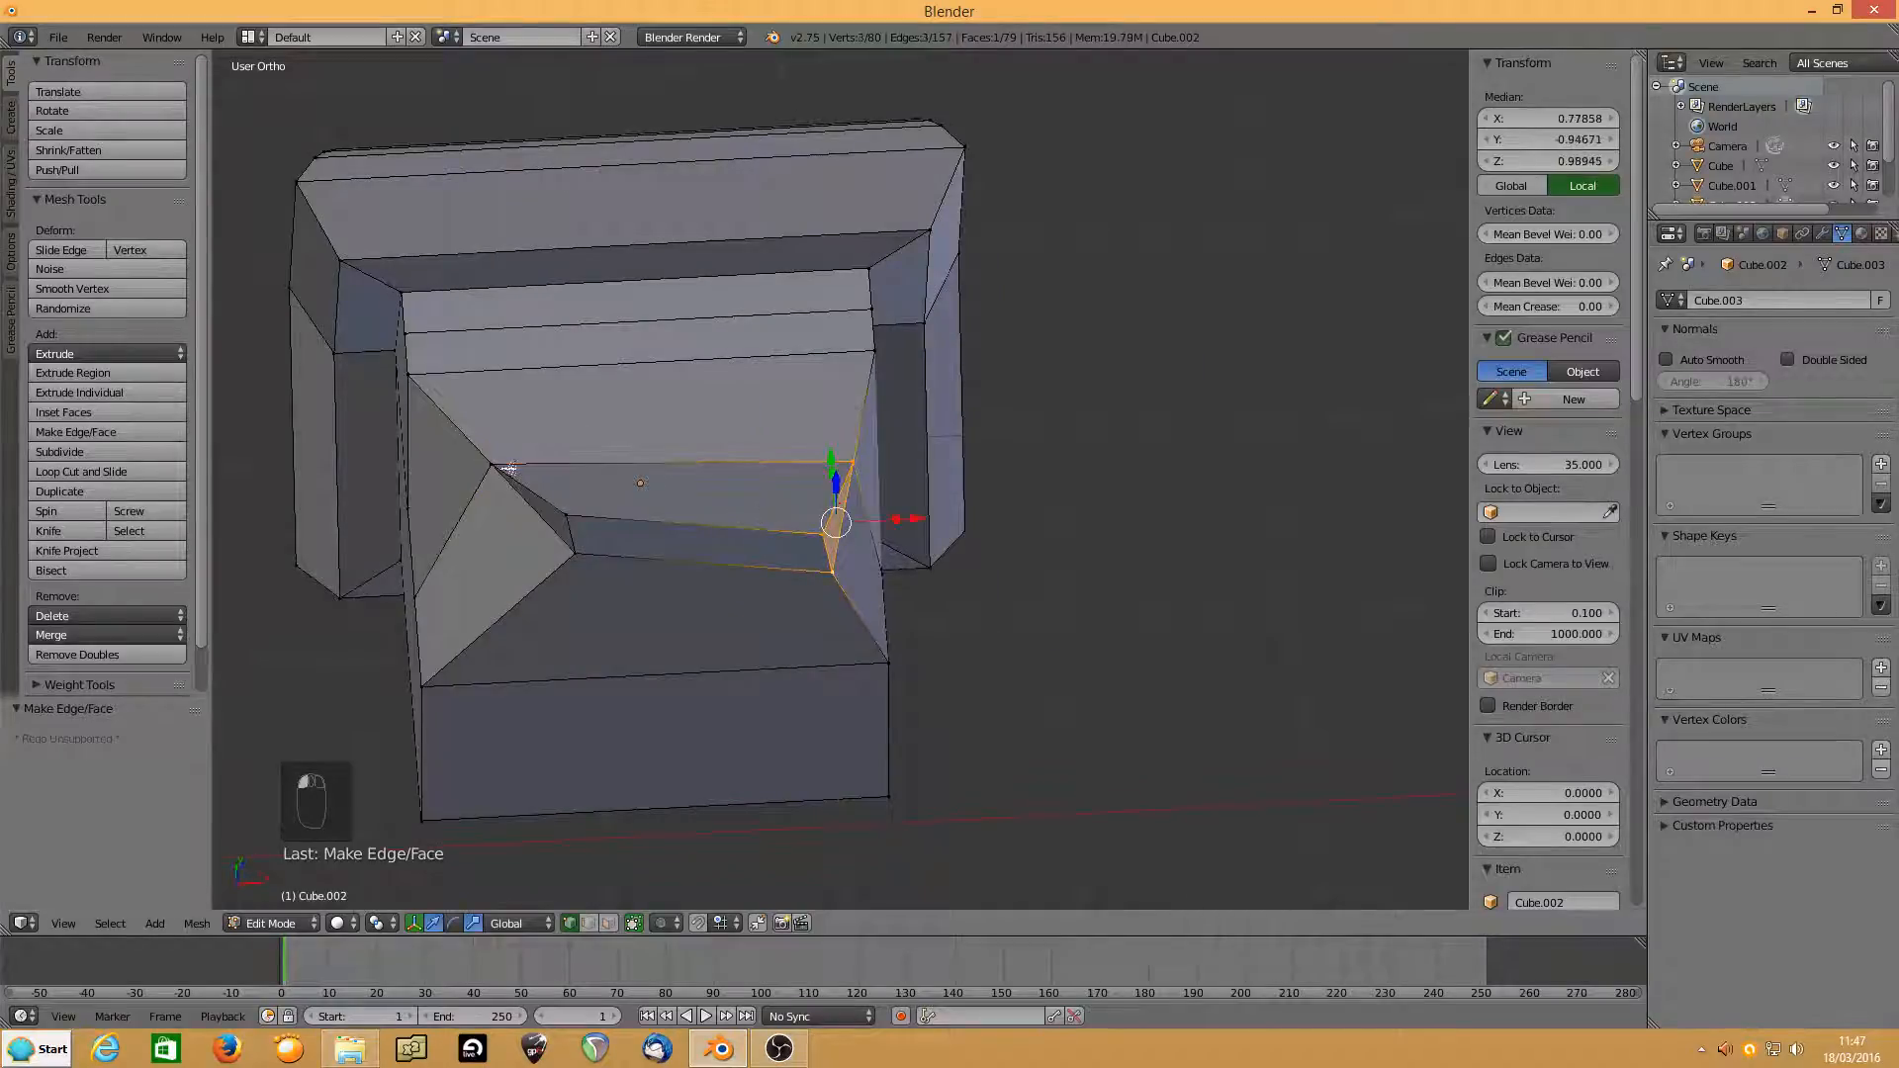
shift+right_click(850, 450)
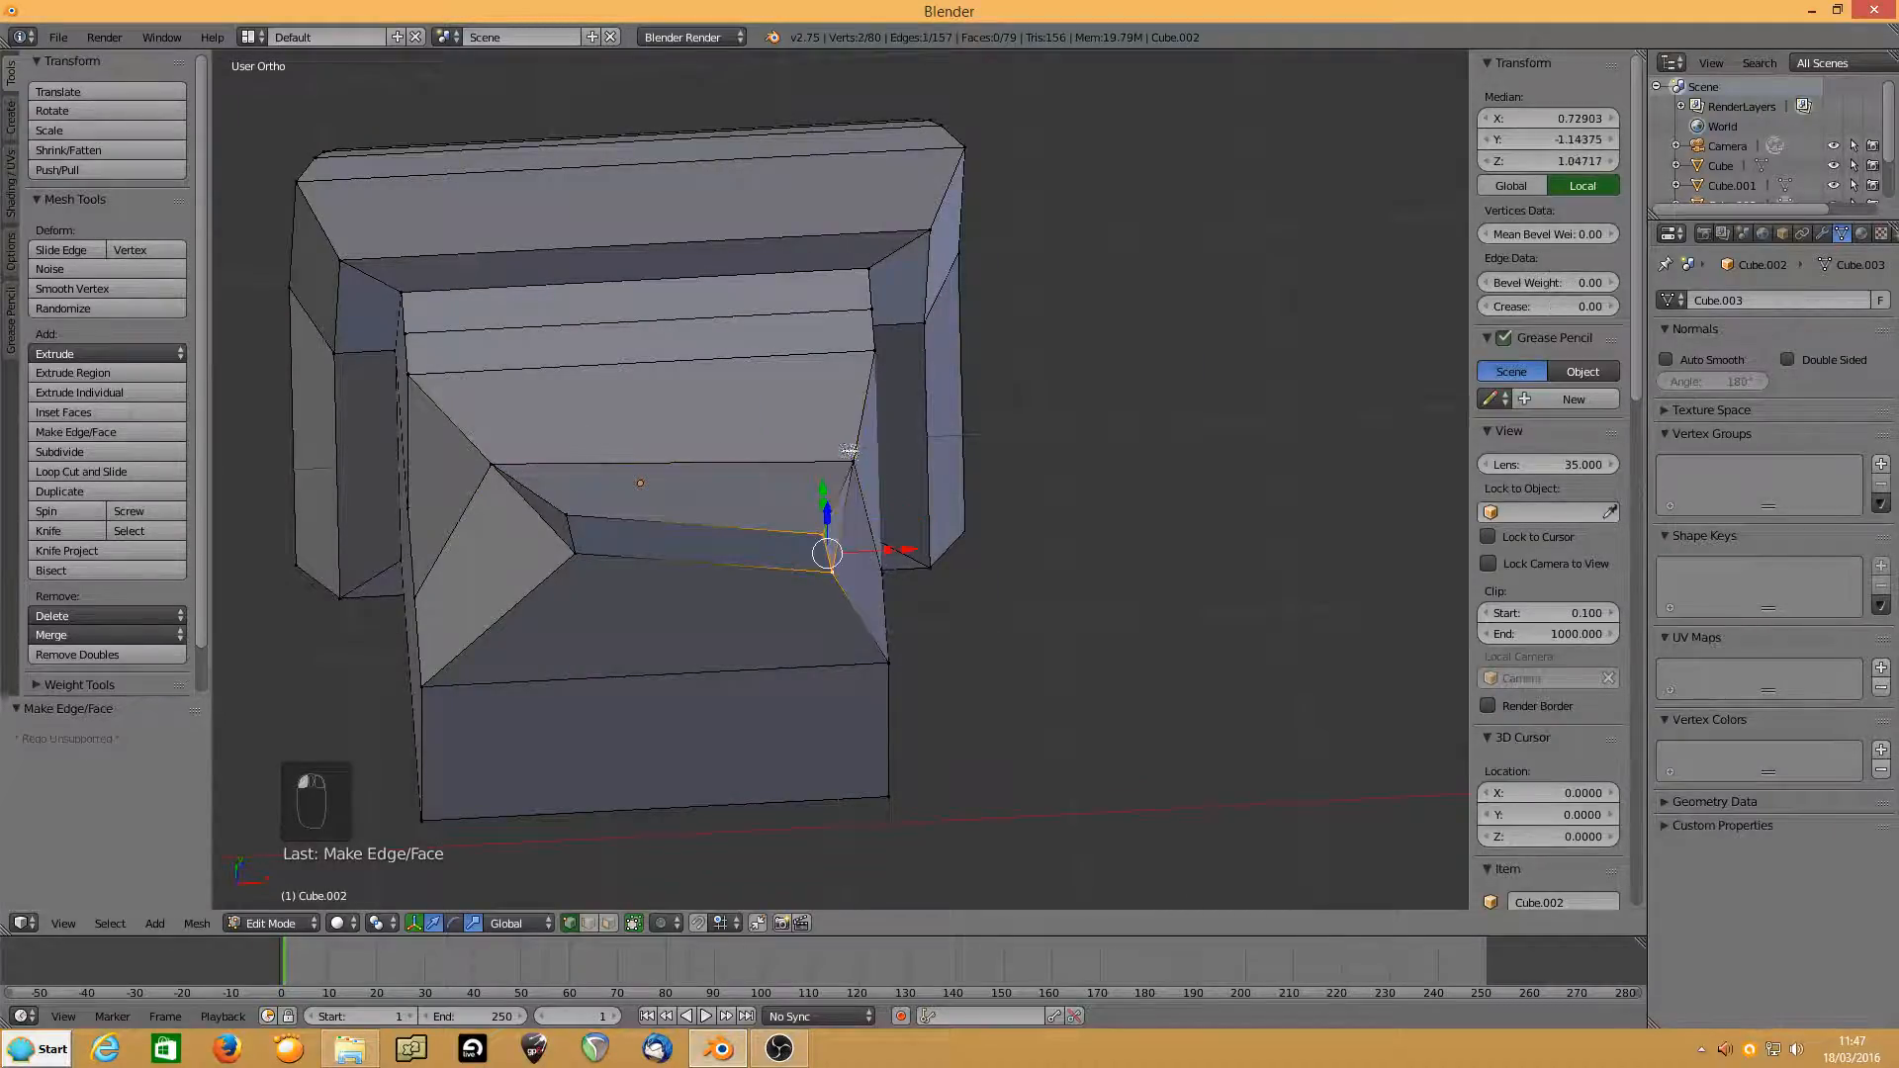
middle_drag(899, 506, 753, 462)
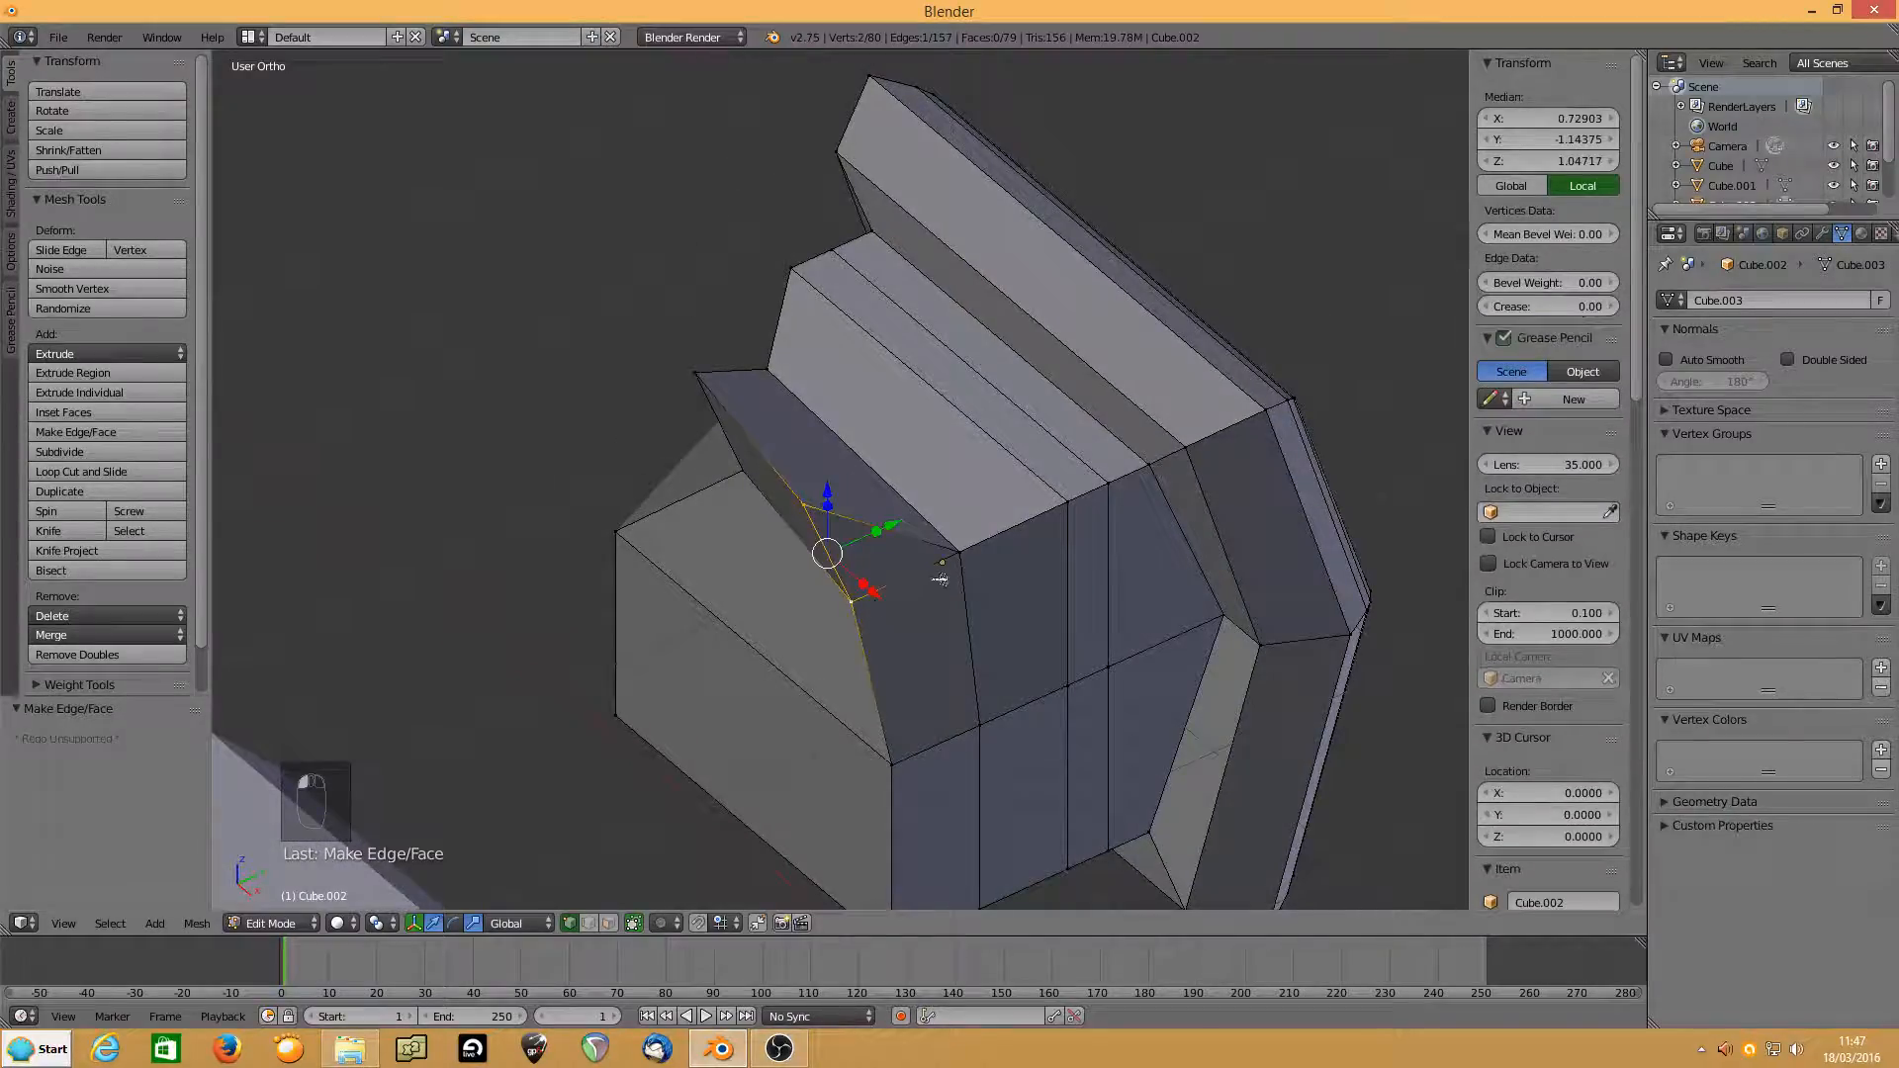
shift+right_click(971, 562)
shift+right_click(971, 562)
shift+right_click(971, 562)
shift+right_click(971, 561)
shift+right_click(977, 553)
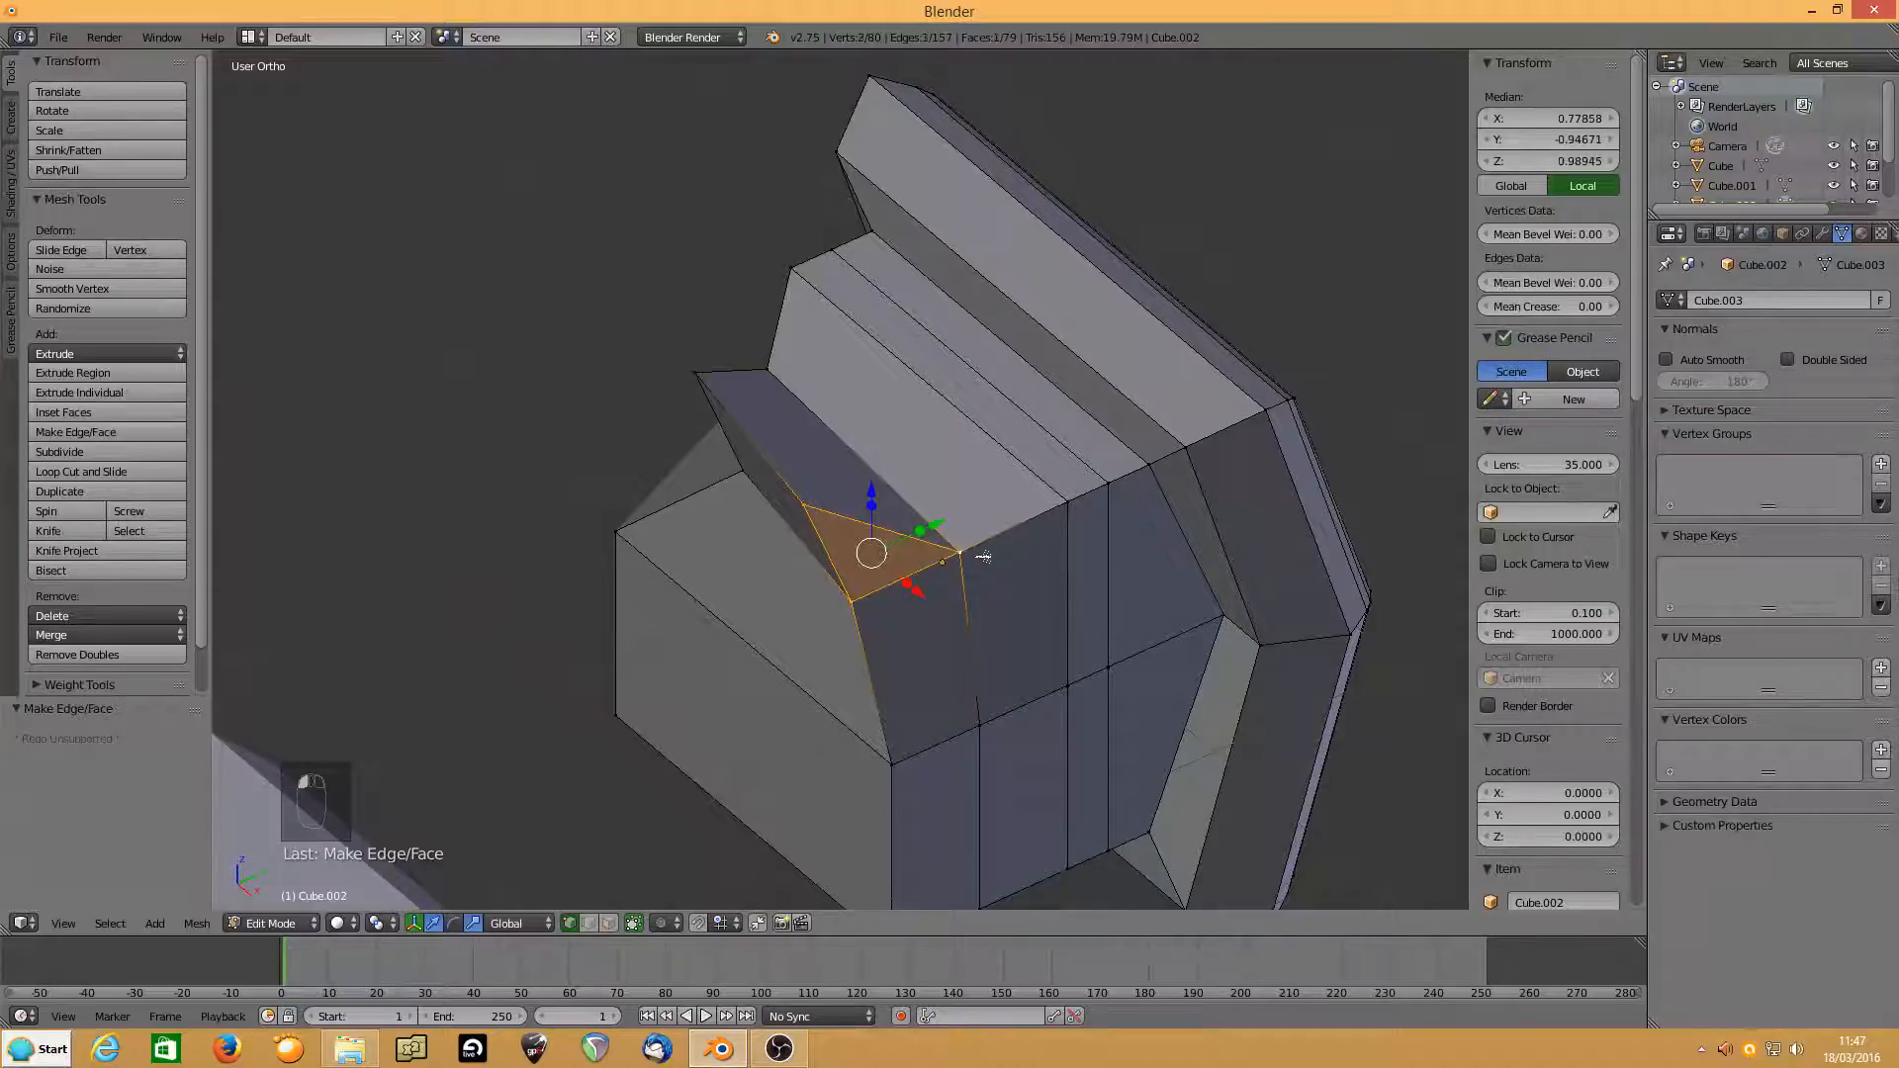
Add the neighbouring vertex along the side's upper edge to the selection, and deselect it again.
shift+right_click(1060, 516)
shift+right_click(1096, 503)
shift+right_click(1099, 508)
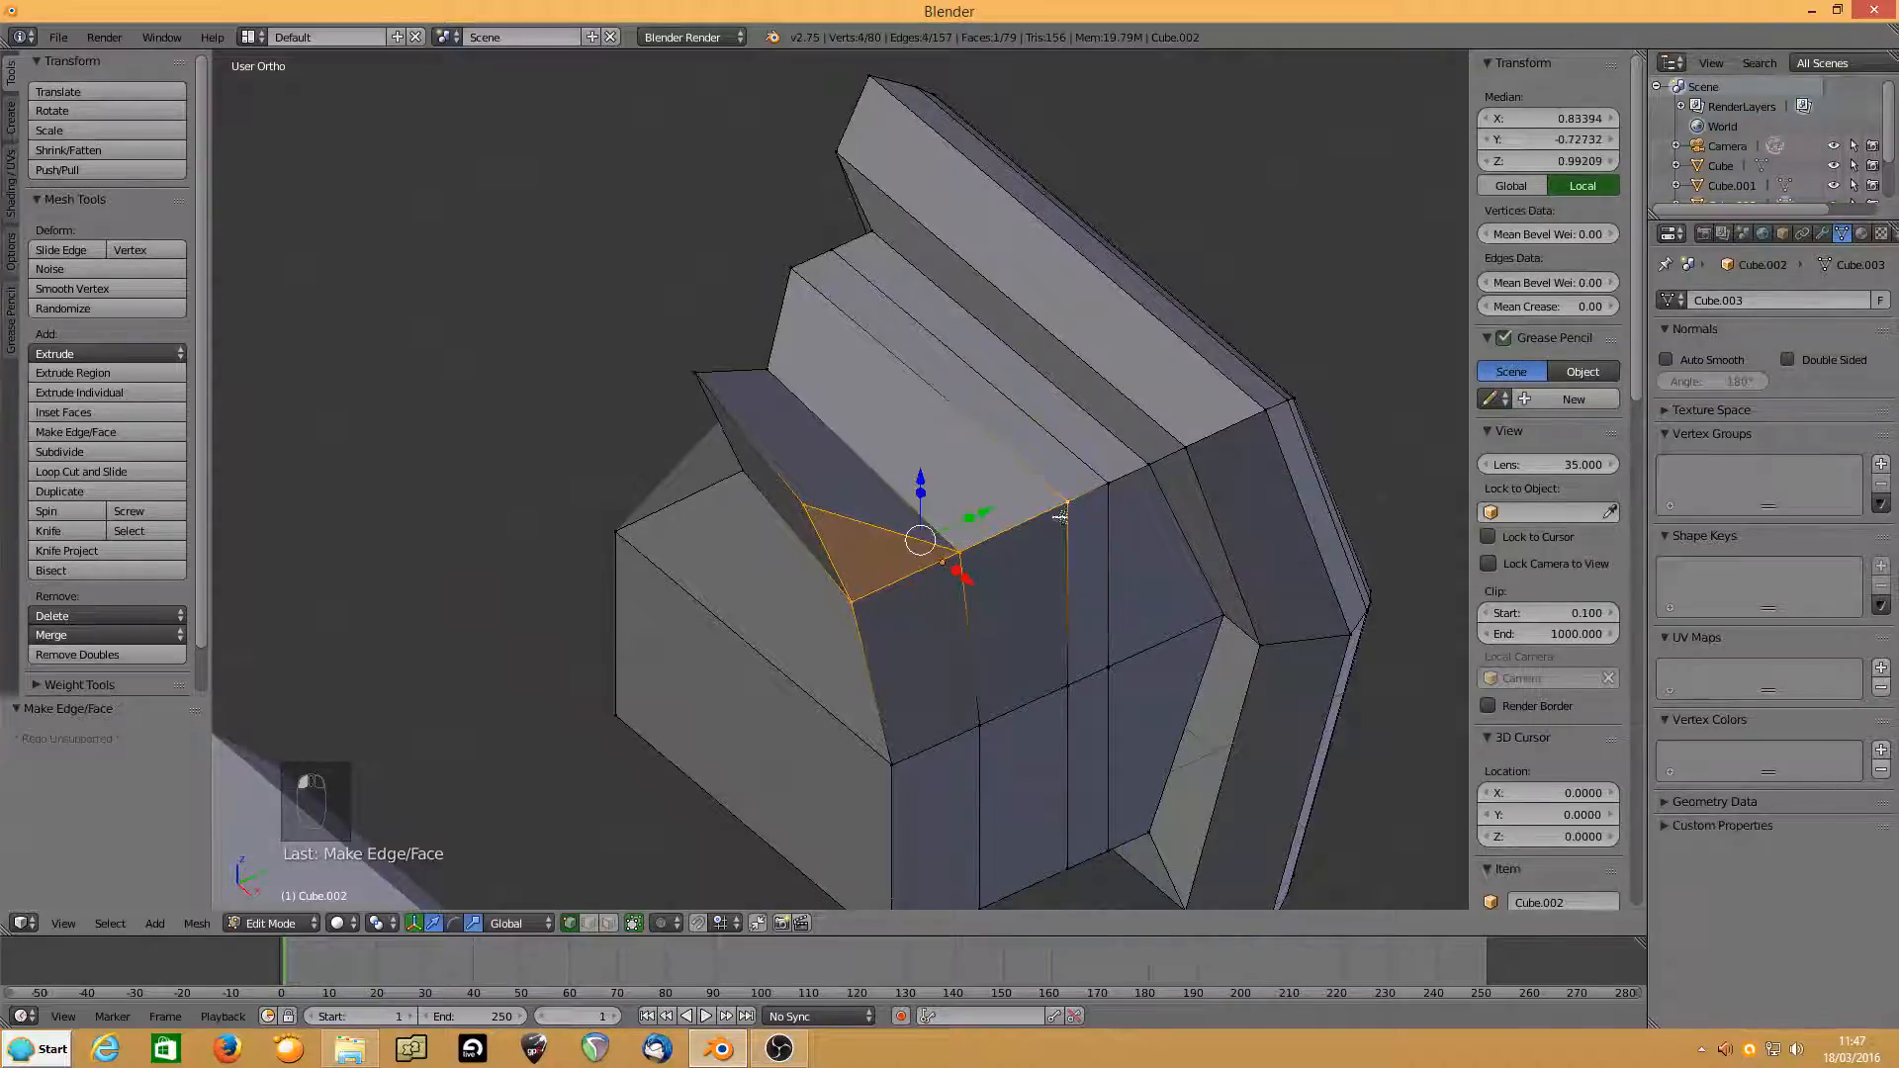
shift+right_click(1060, 516)
Switch to edge selection and select the horizontal edge loop around the middle of the object.
middle_drag(958, 560, 793, 467)
scroll(796, 559, down, 2)
middle_drag(920, 525, 812, 509)
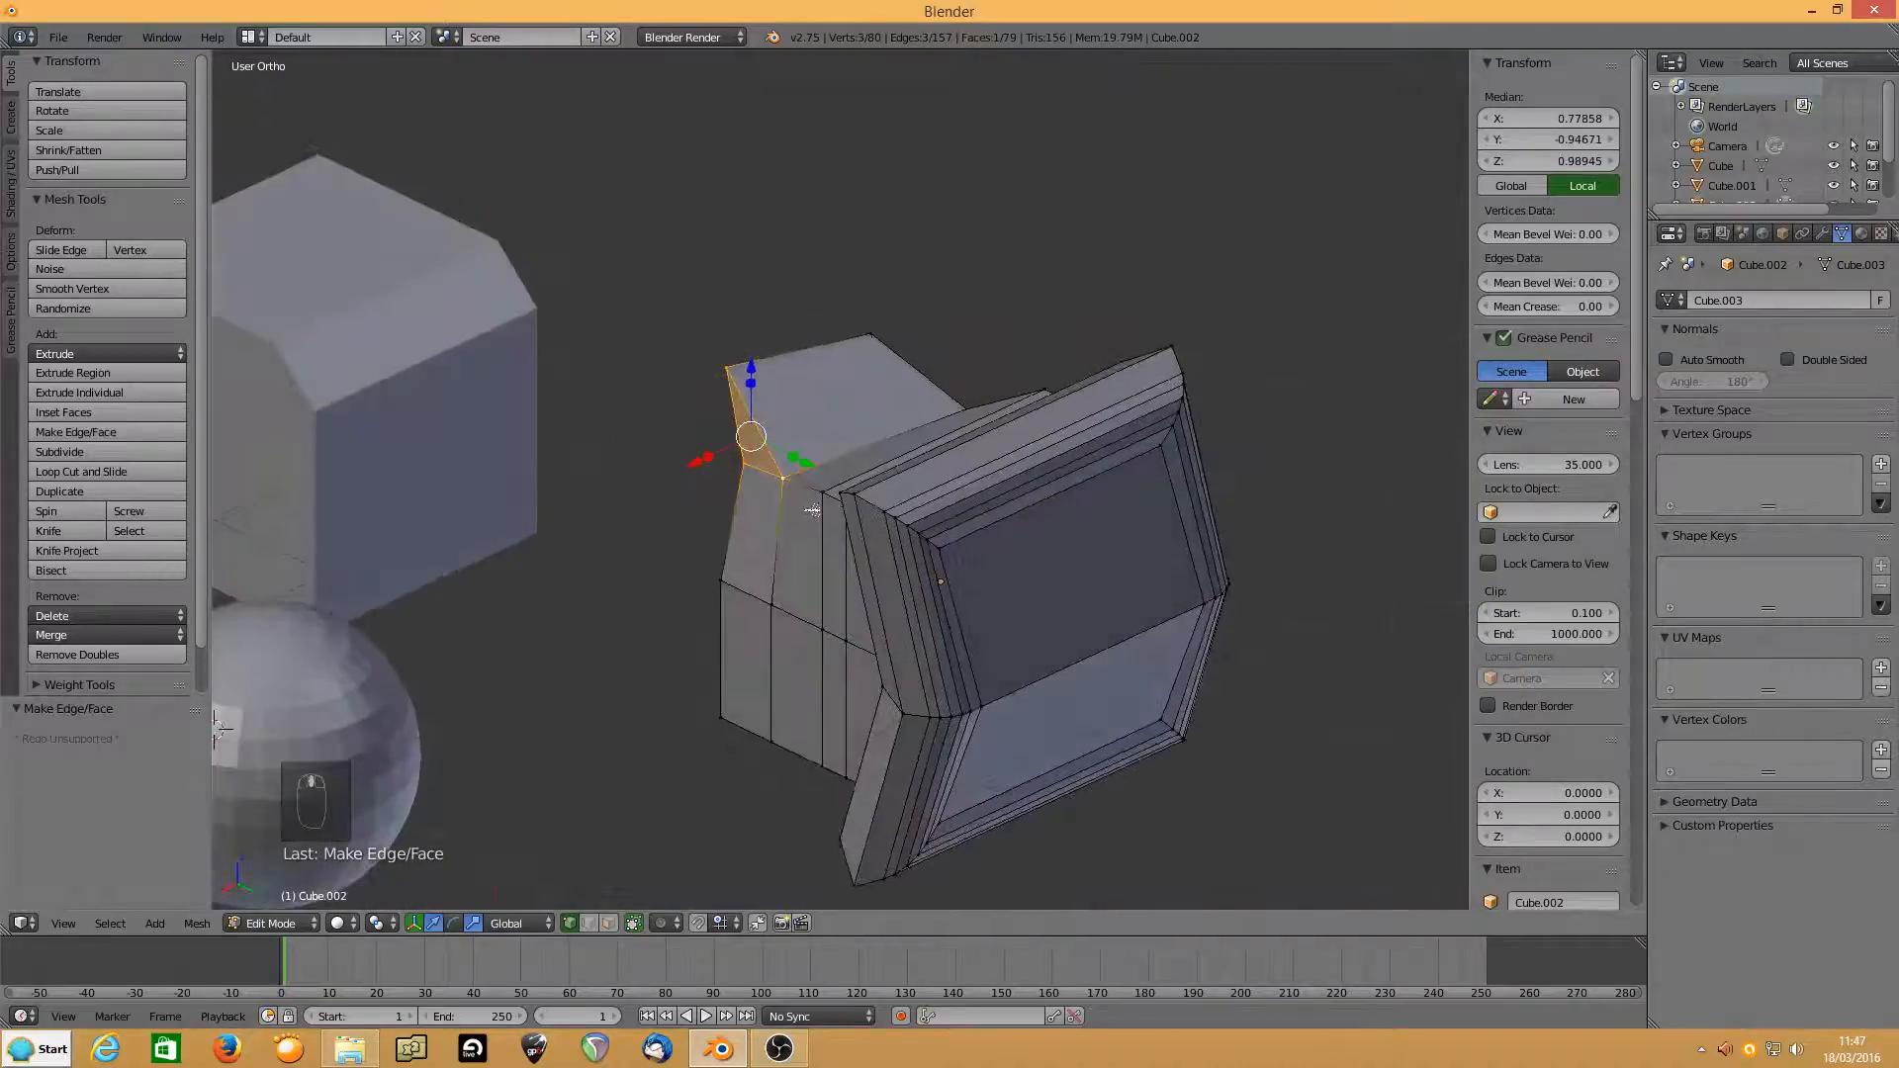
scroll(812, 509, down, 3)
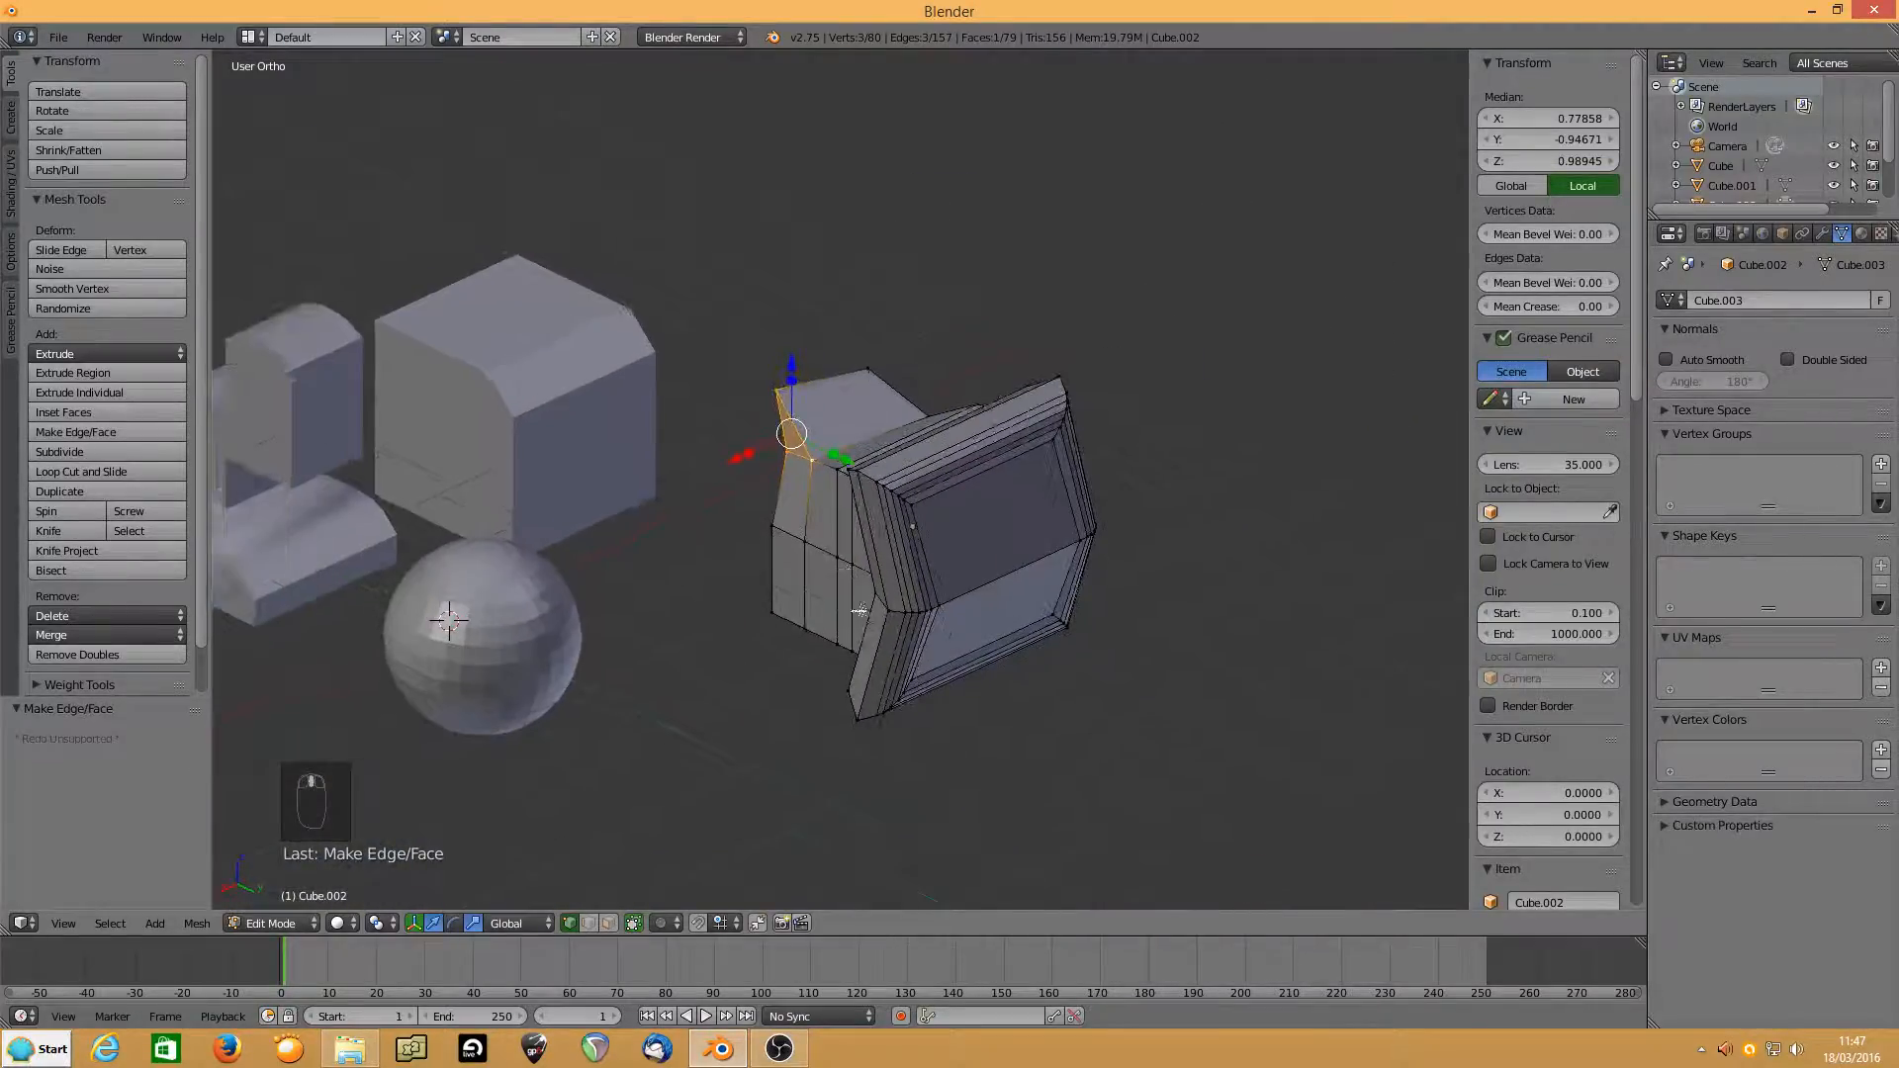
middle_drag(858, 610, 825, 500)
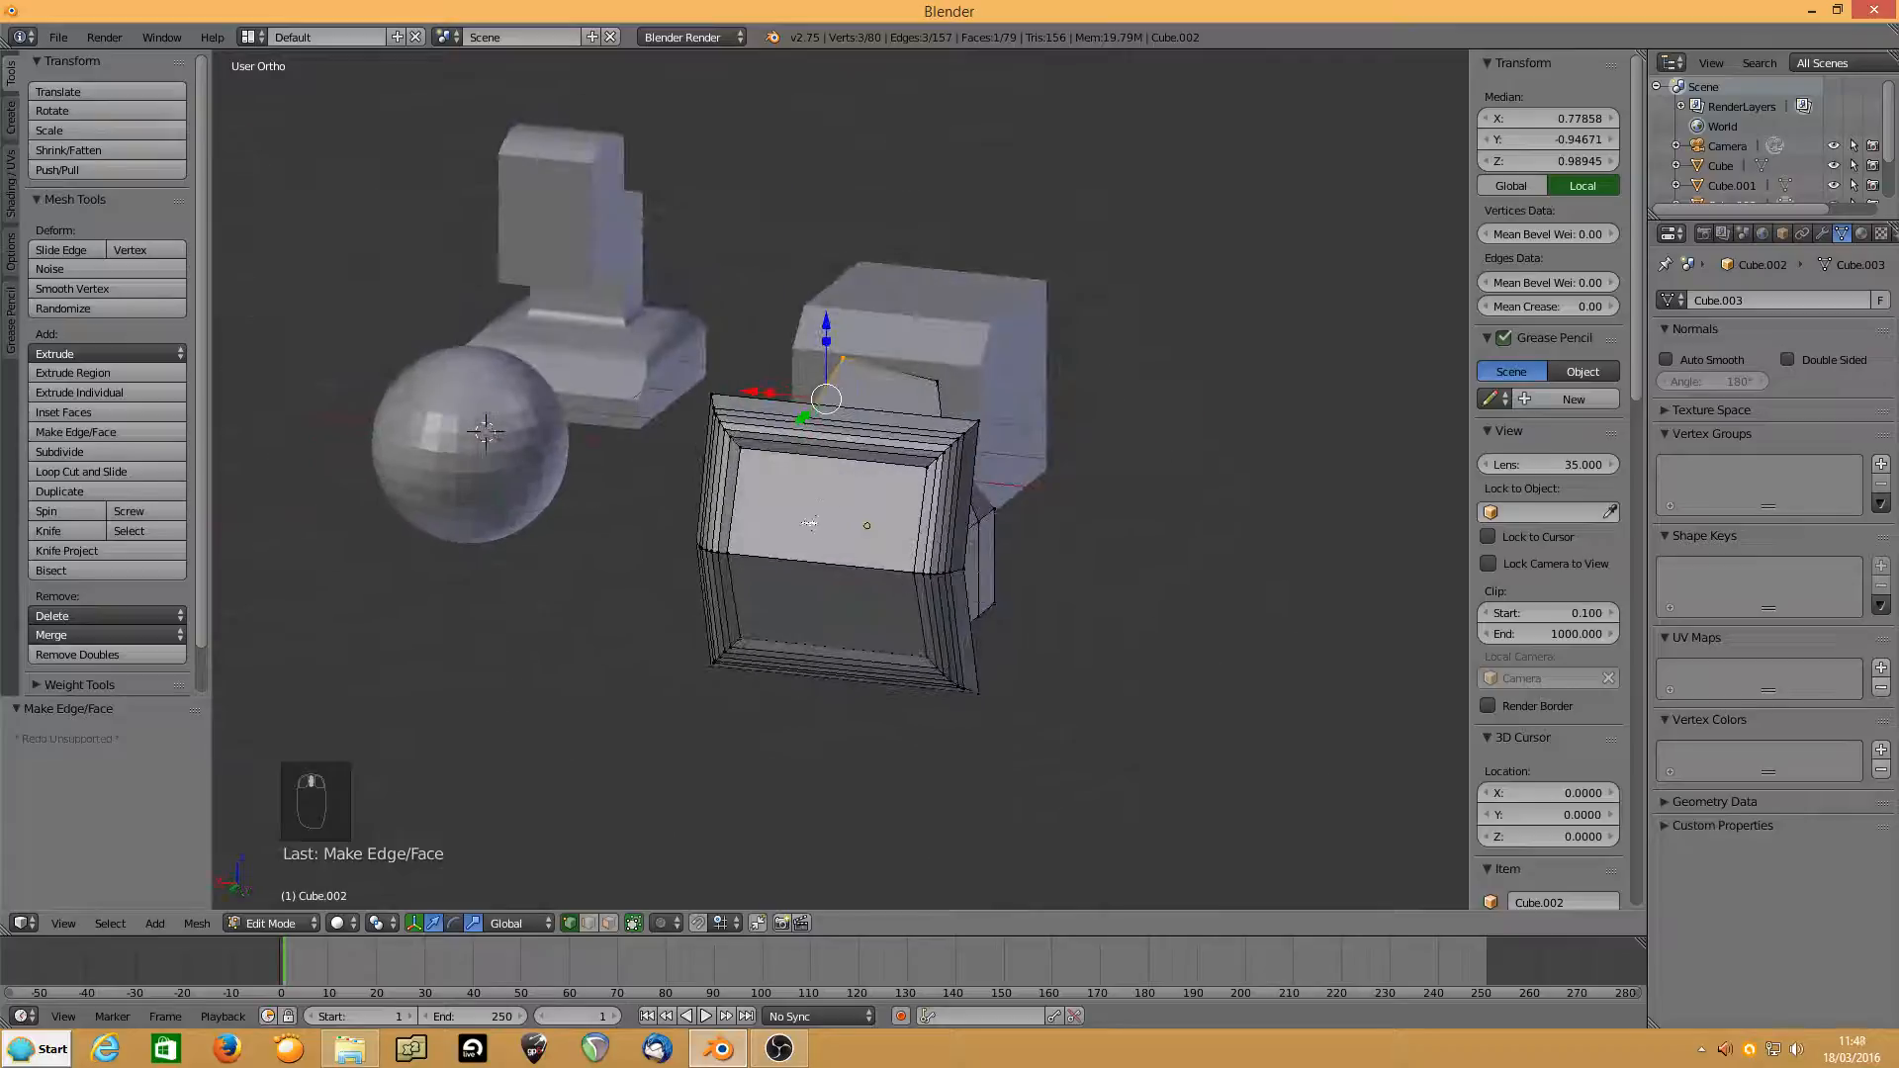
click(590, 924)
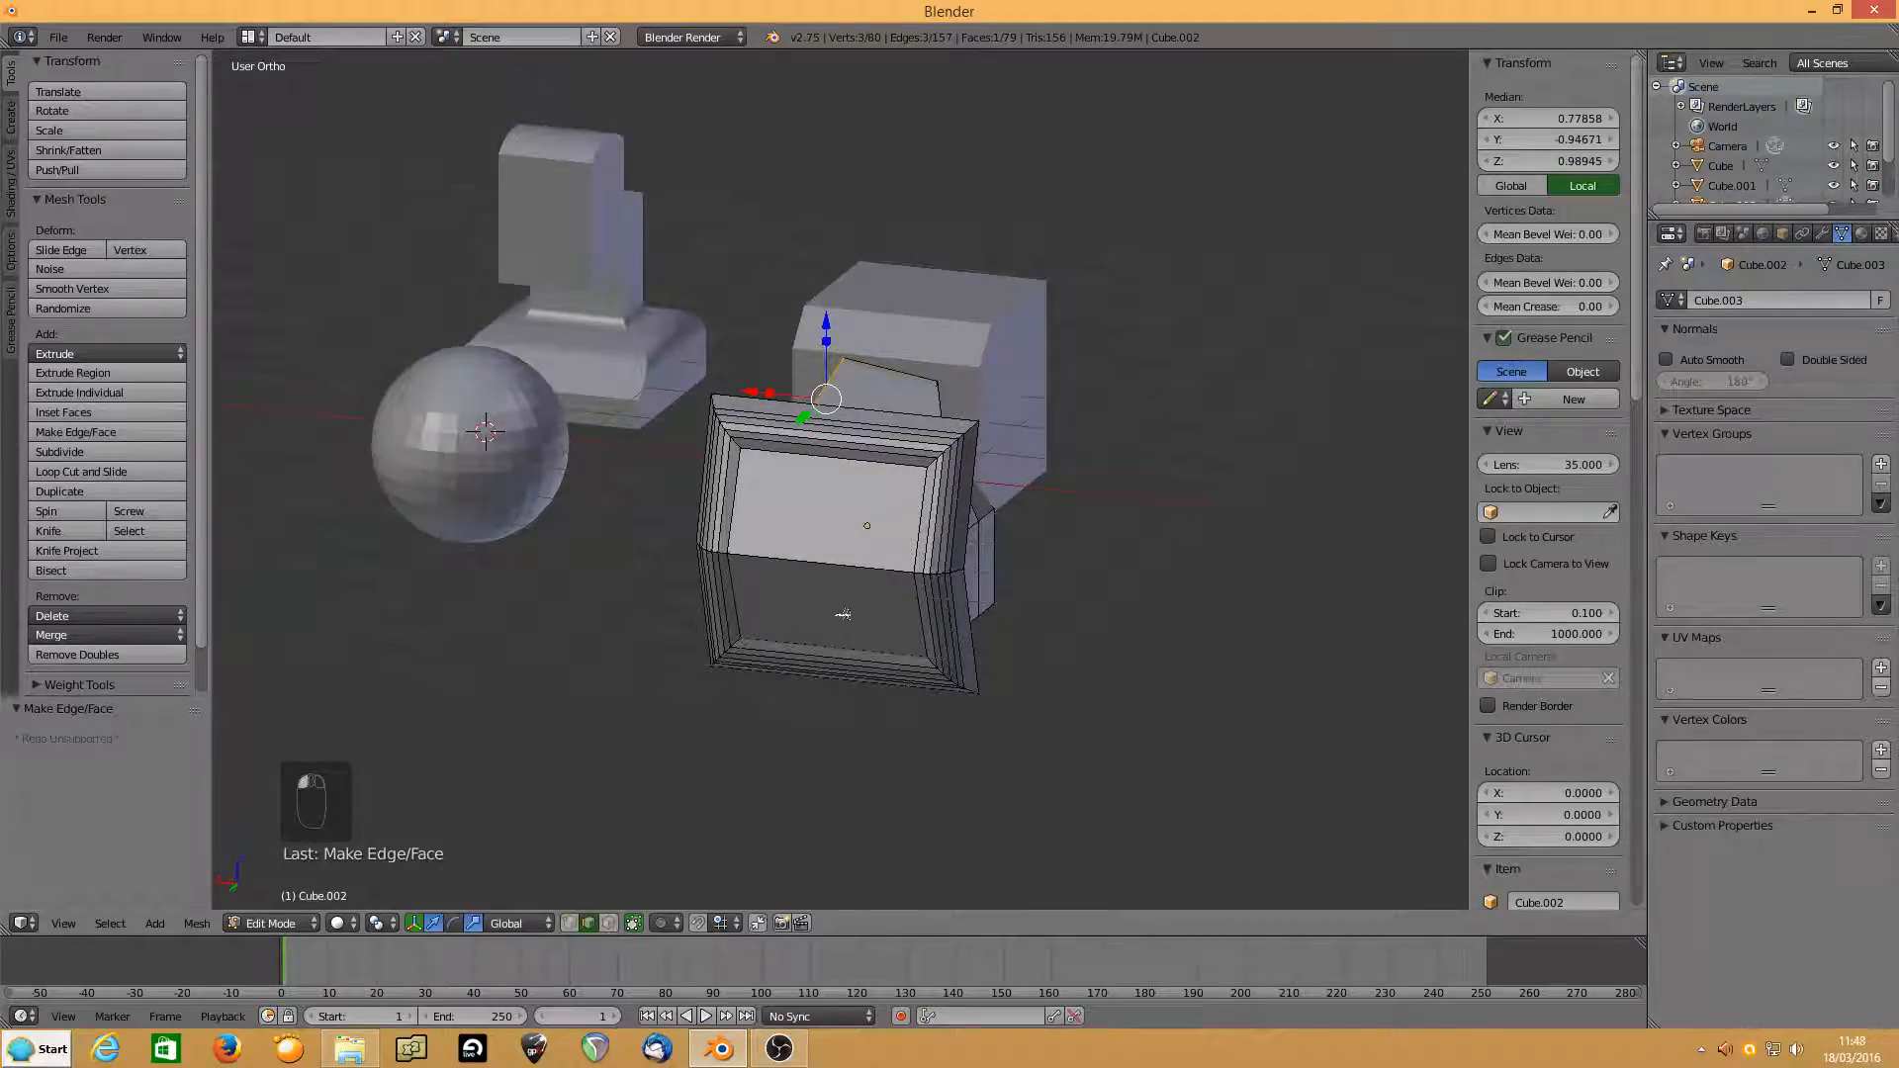
alt+right_click(840, 572)
scroll(660, 655, up, 2)
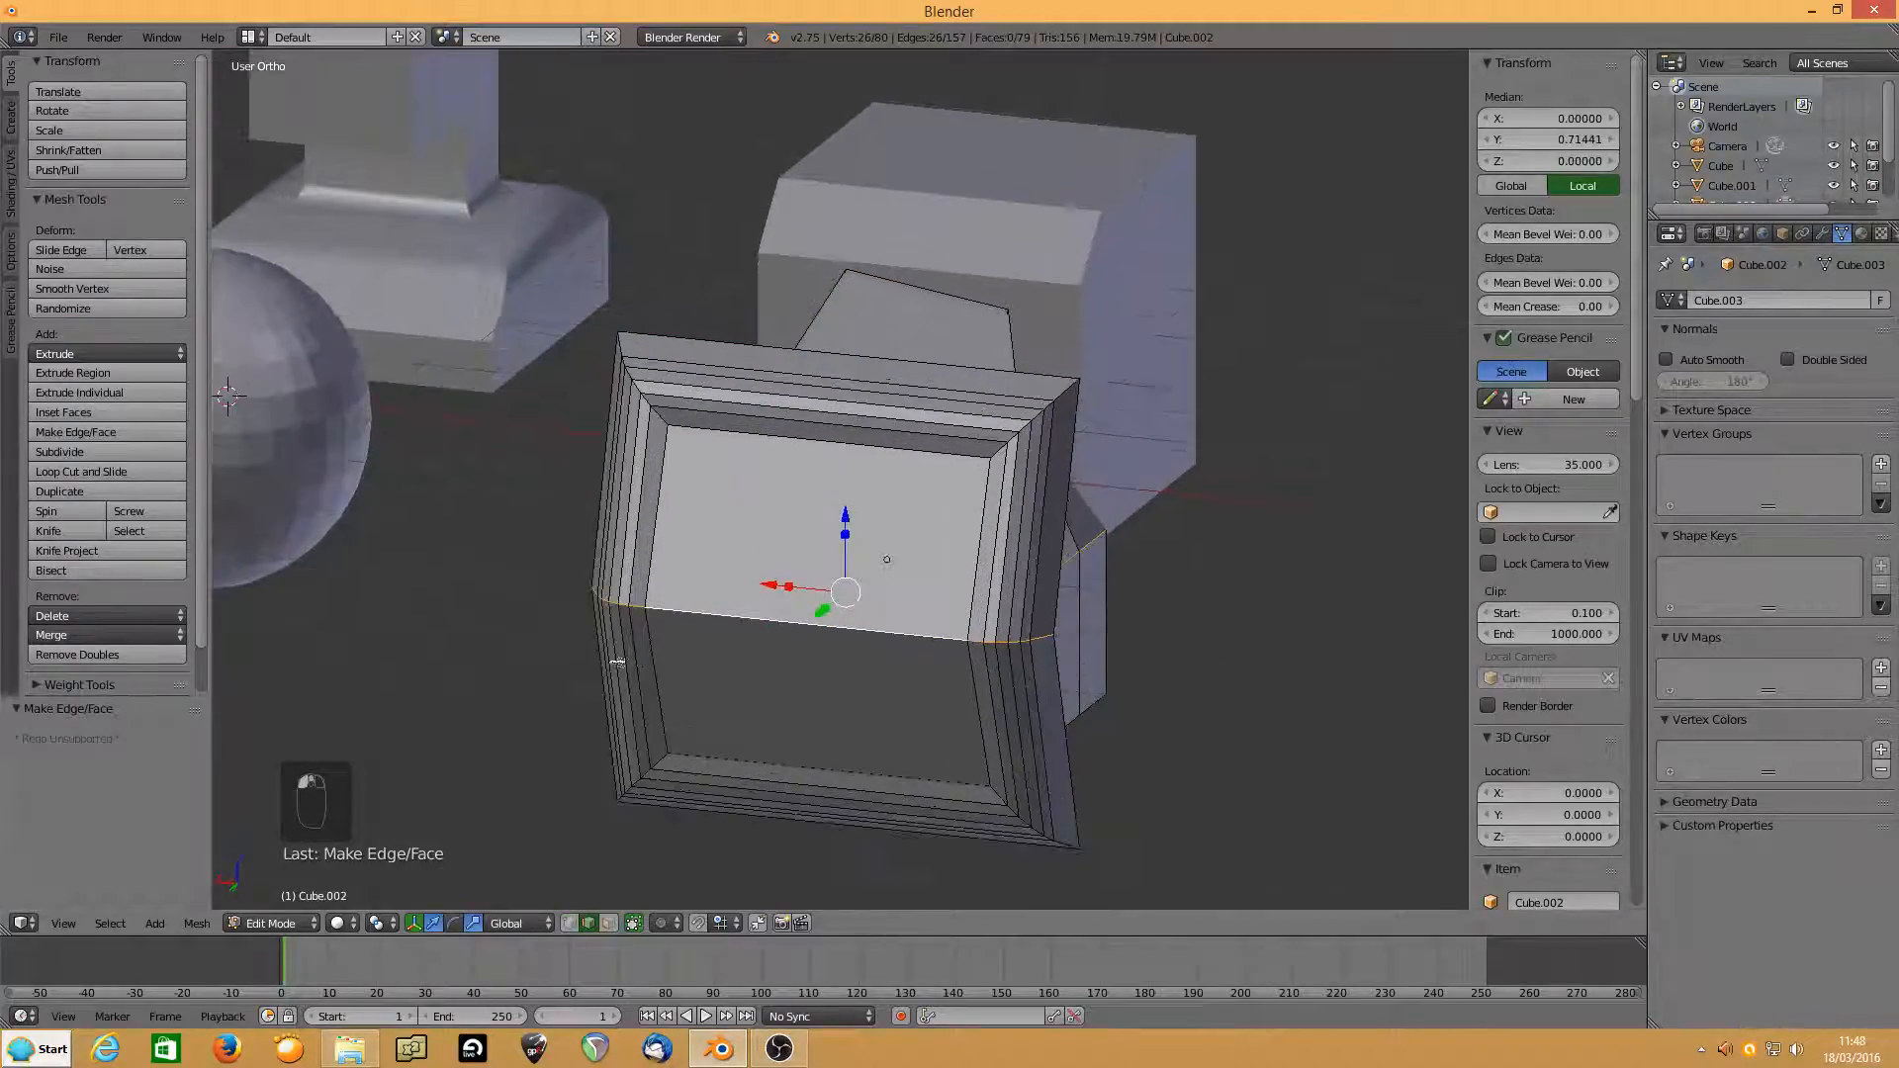
Use circle select to deselect the rear-body part of the middle edge loop, keeping only the edges across the front frame.
middle_drag(617, 660, 571, 602)
key(c)
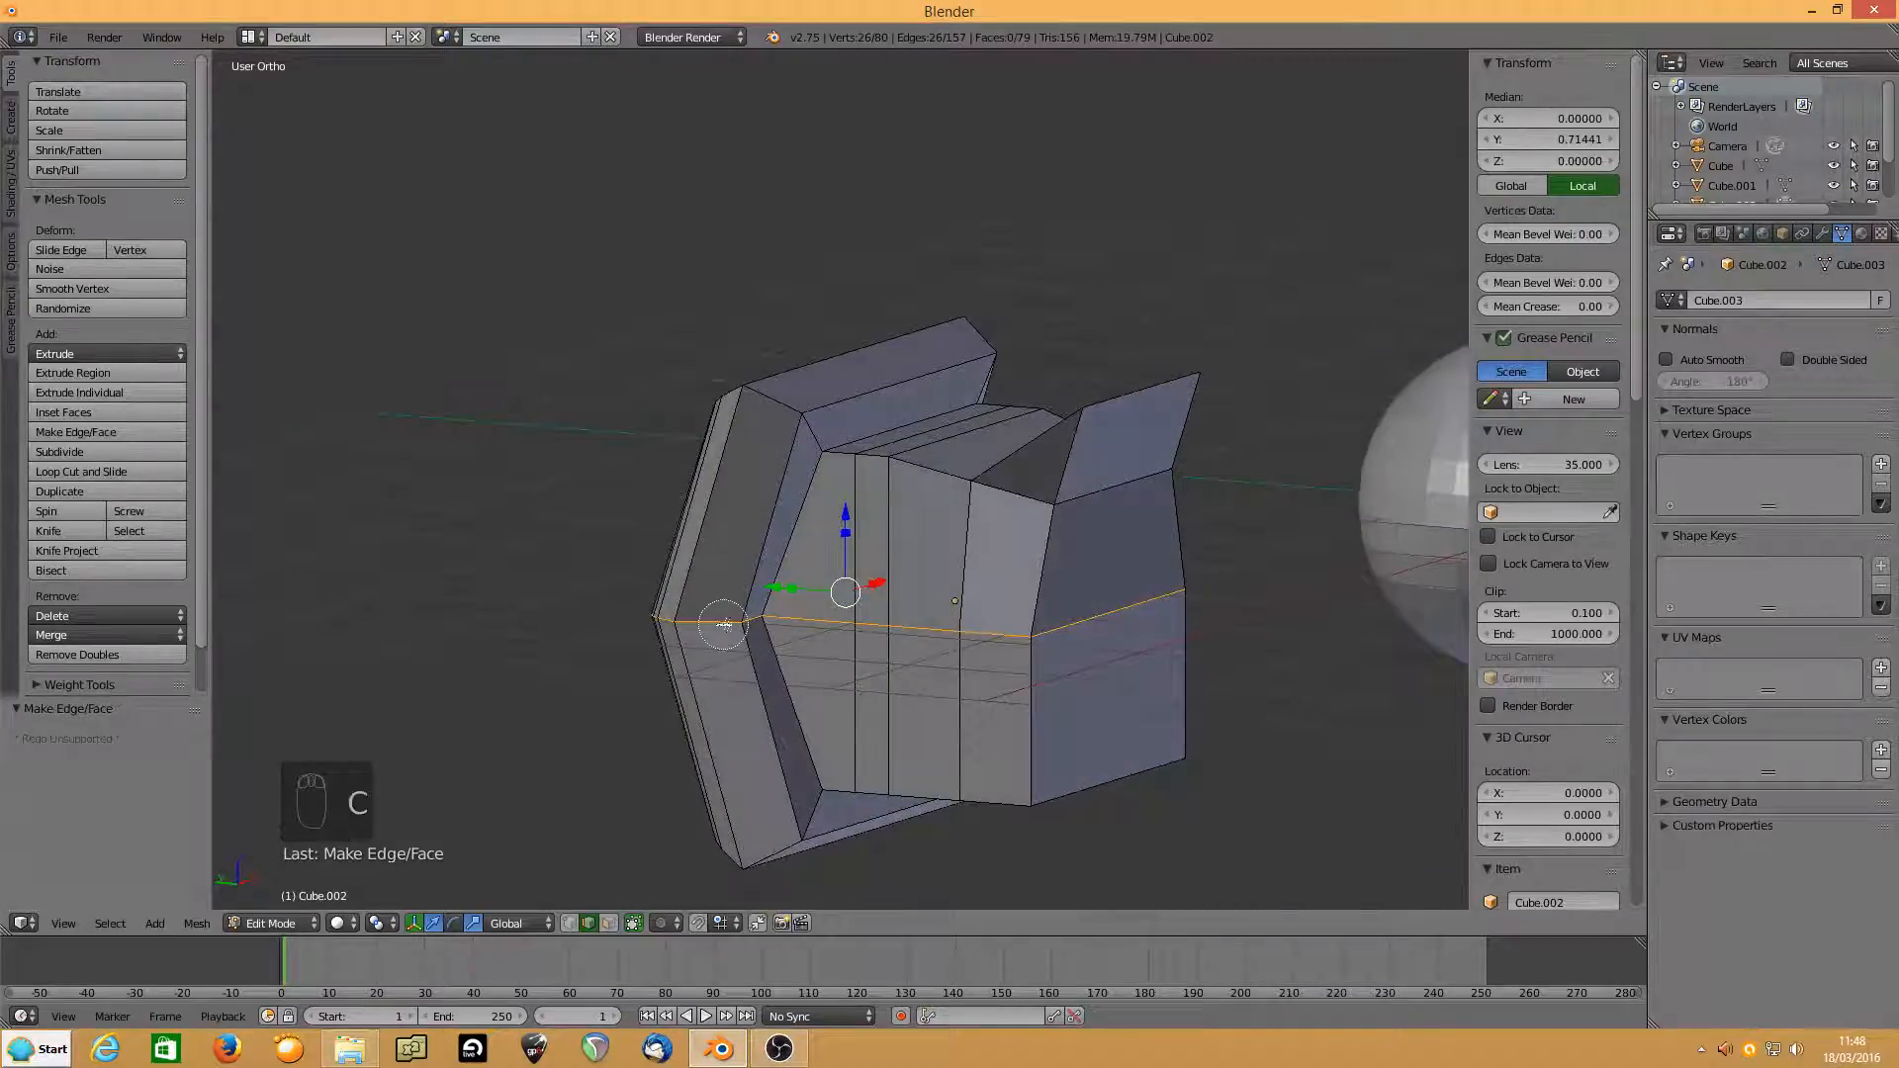
mouse_move(693, 613)
middle_down()
mouse_move(1148, 613)
mouse_move(867, 630)
middle_up()
right_click(1142, 611)
shift+click(591, 650)
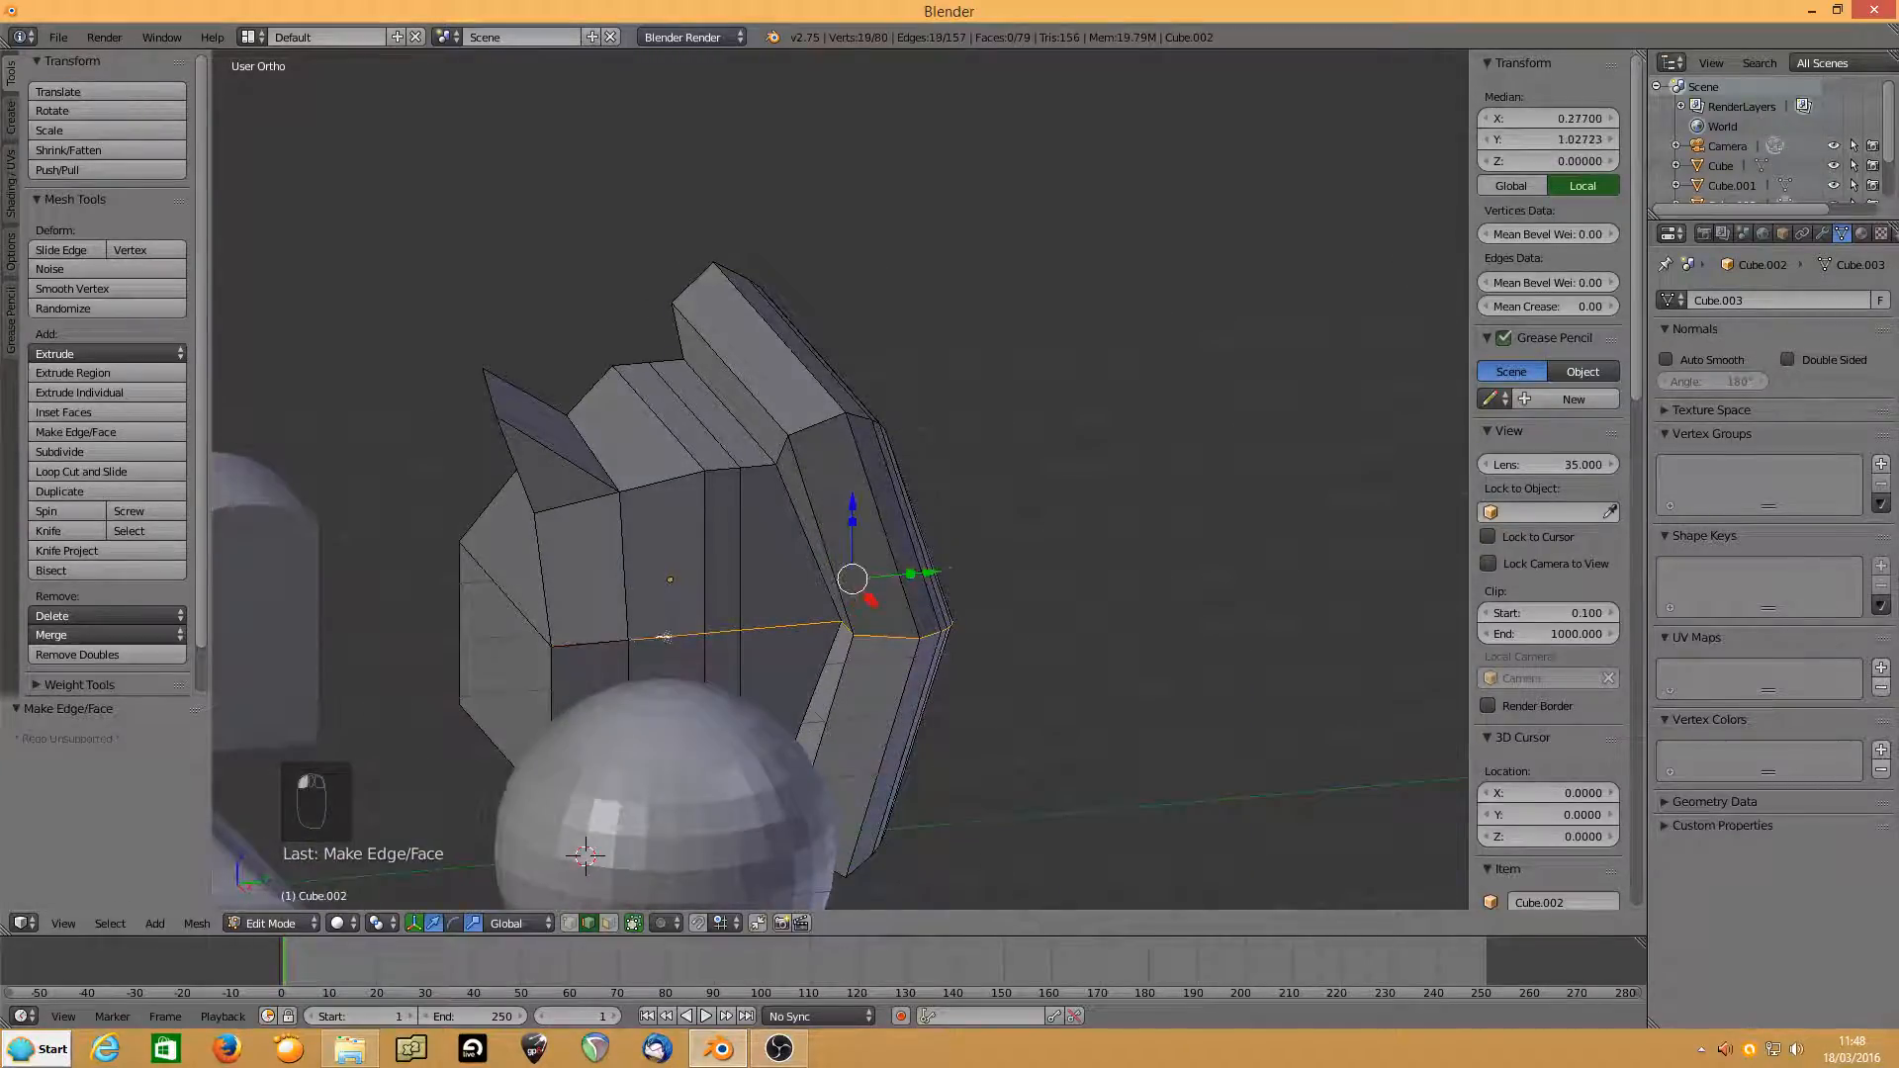
shift+click(666, 638)
shift+click(731, 634)
shift+click(788, 628)
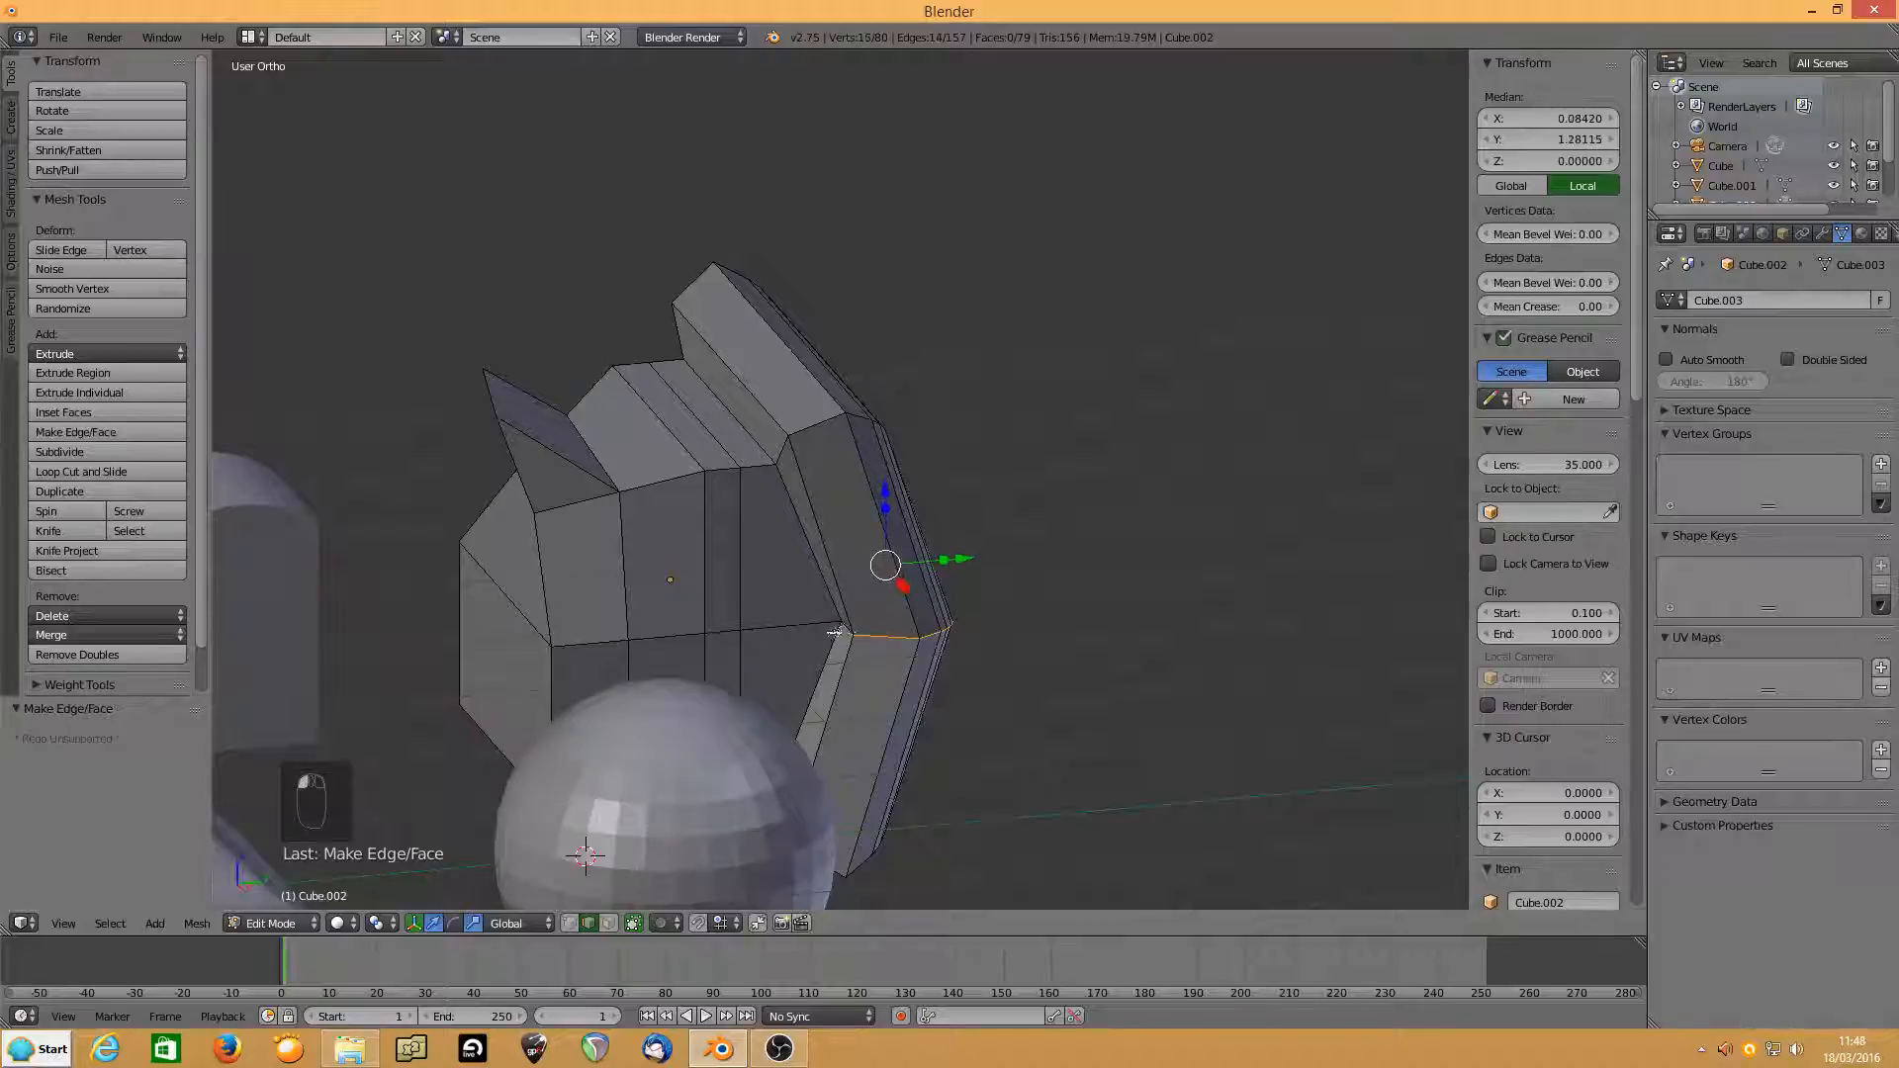
shift+click(853, 628)
shift+click(862, 640)
middle_drag(547, 572, 633, 624)
Bevel the selected front-frame edges with 4 segments and an offset of about 0.17.
key(ctrl+b)
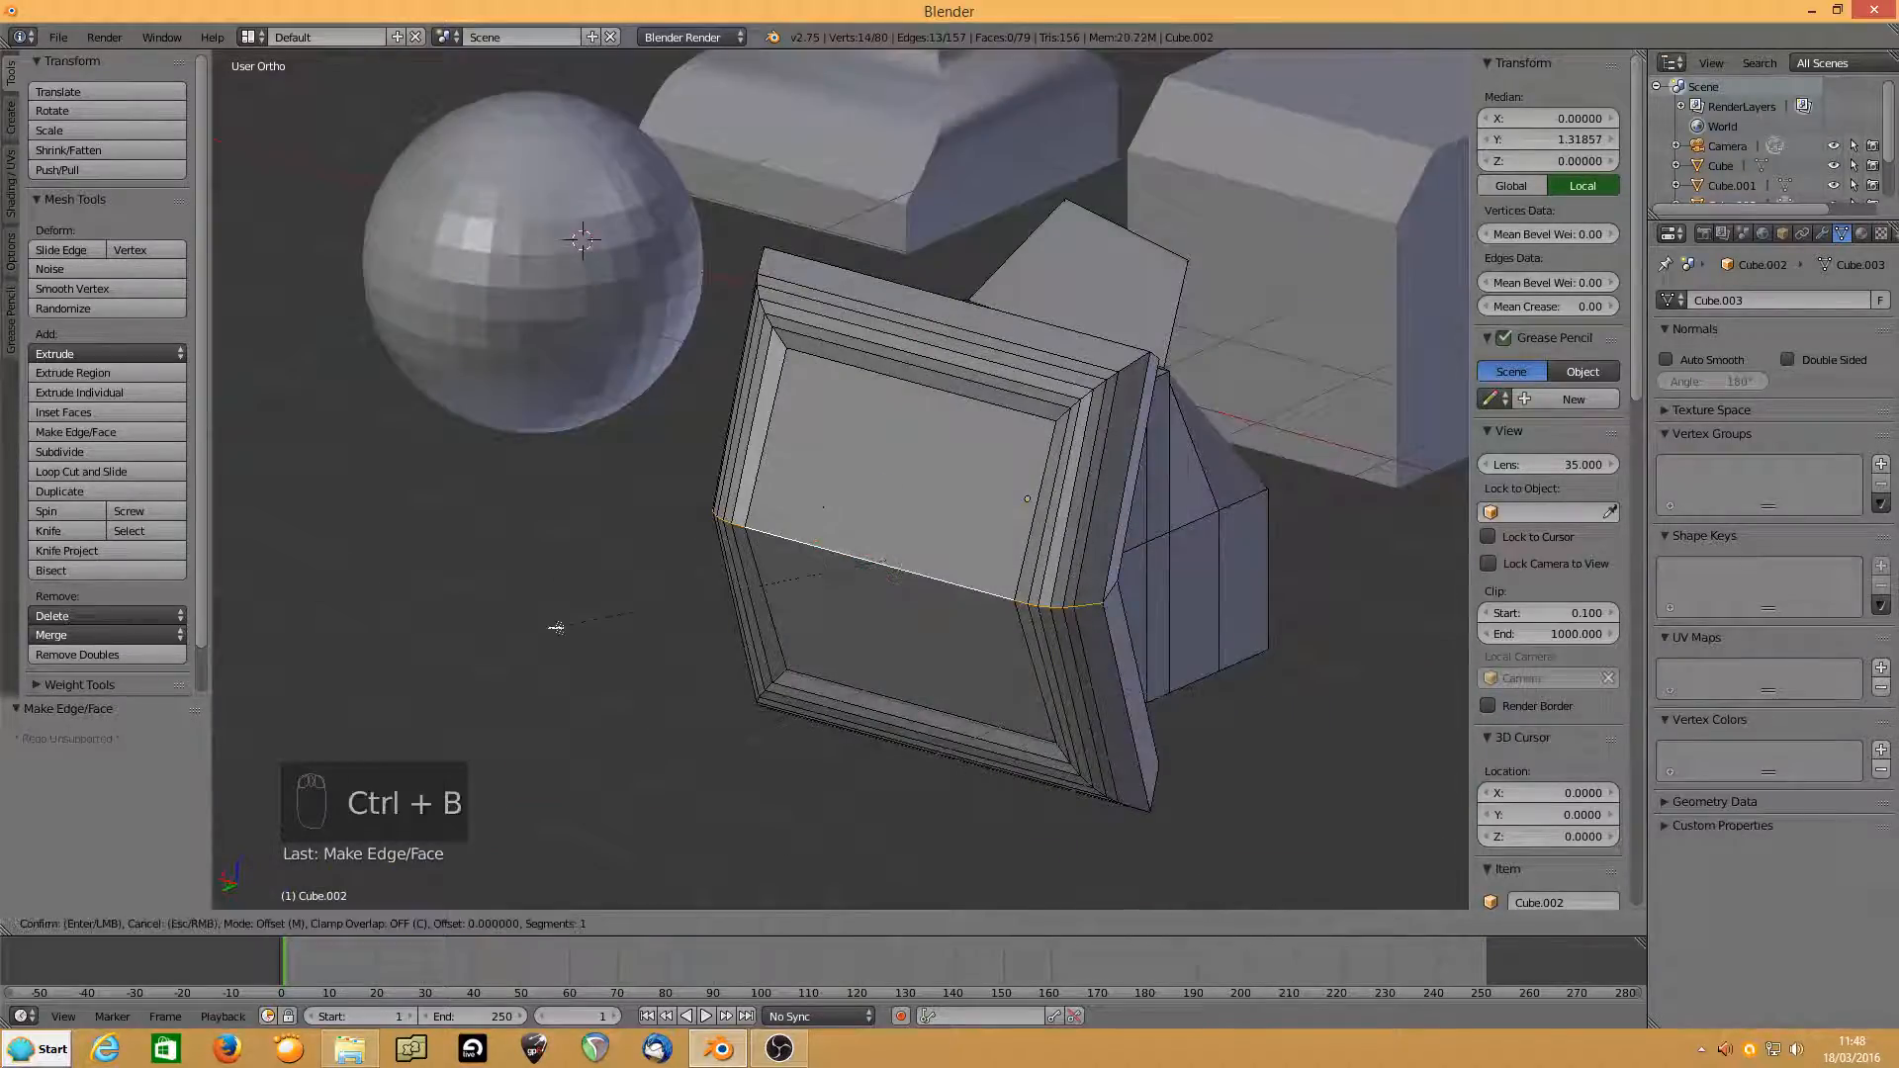
scroll(519, 620, up, 3)
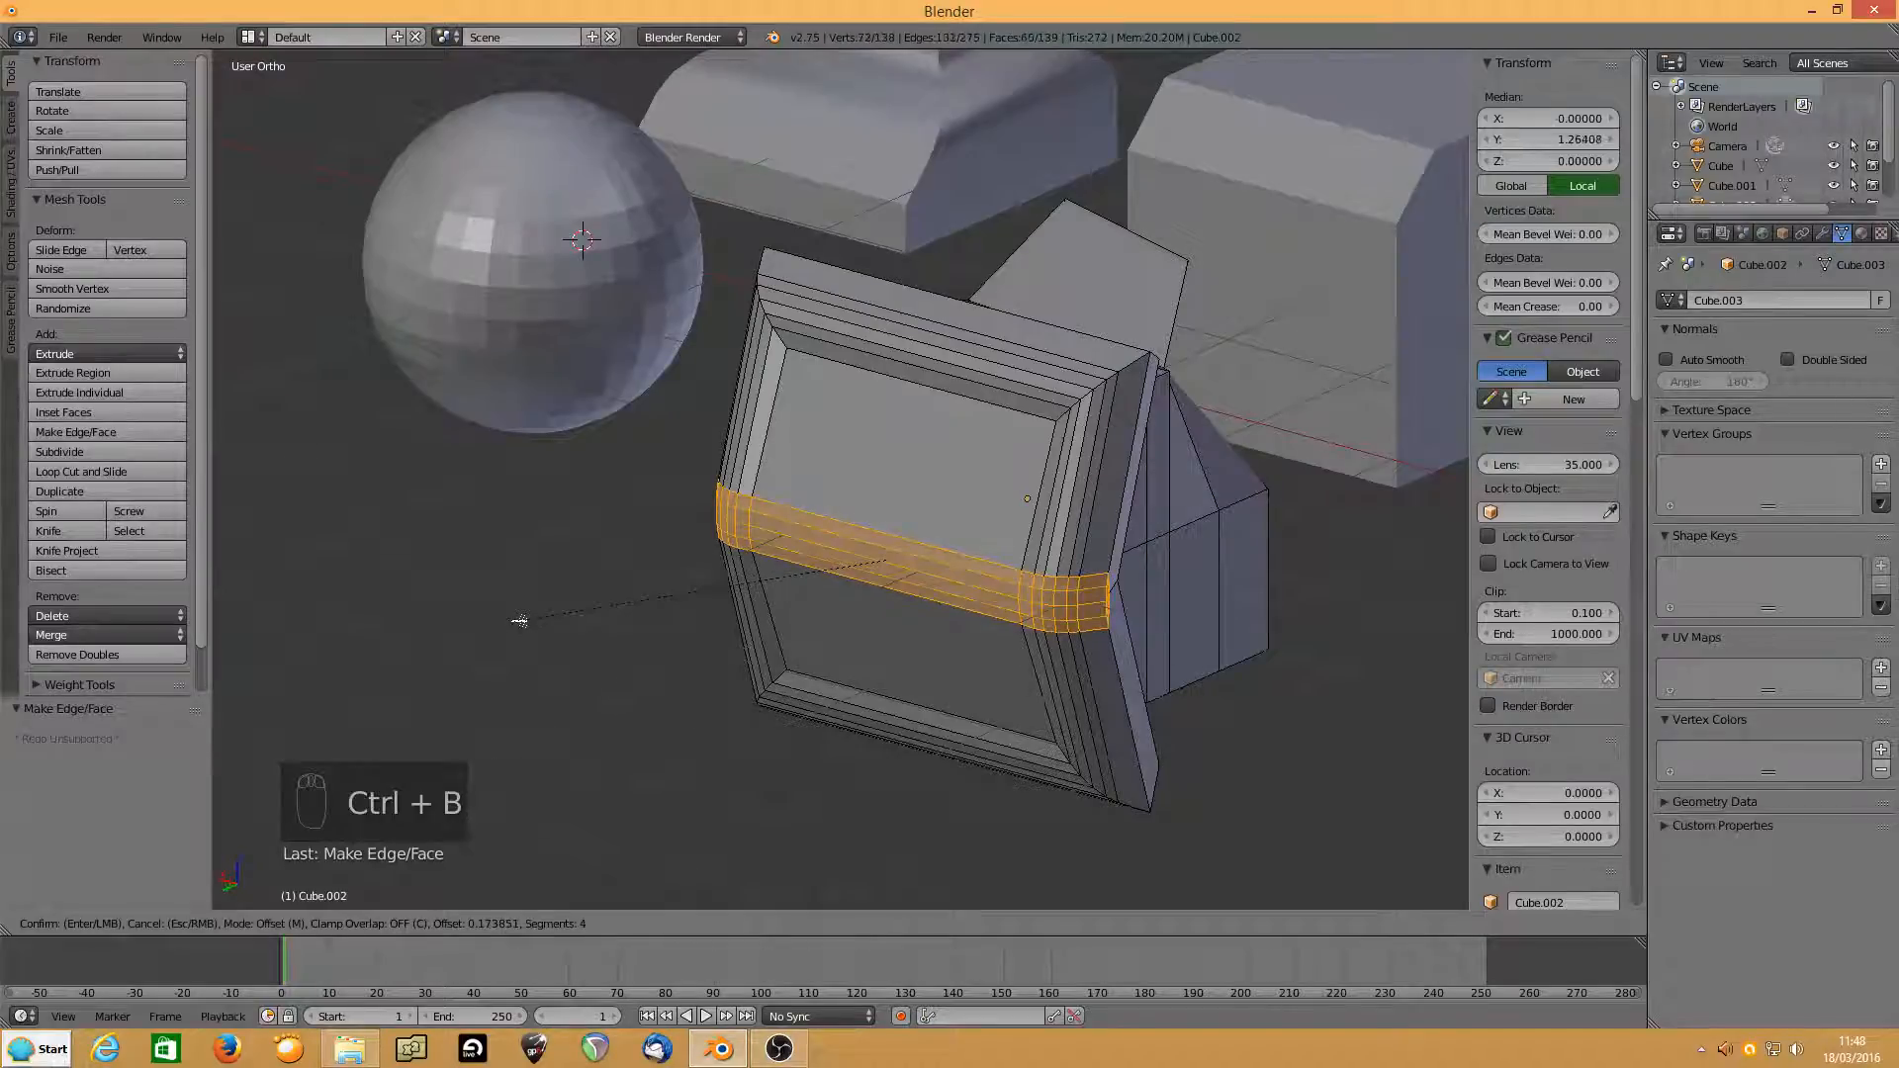
click(519, 623)
middle_drag(522, 623, 920, 591)
Return to Object Mode, shade the object smooth, and turn on Auto Smooth with an angle of 40°.
key(Tab)
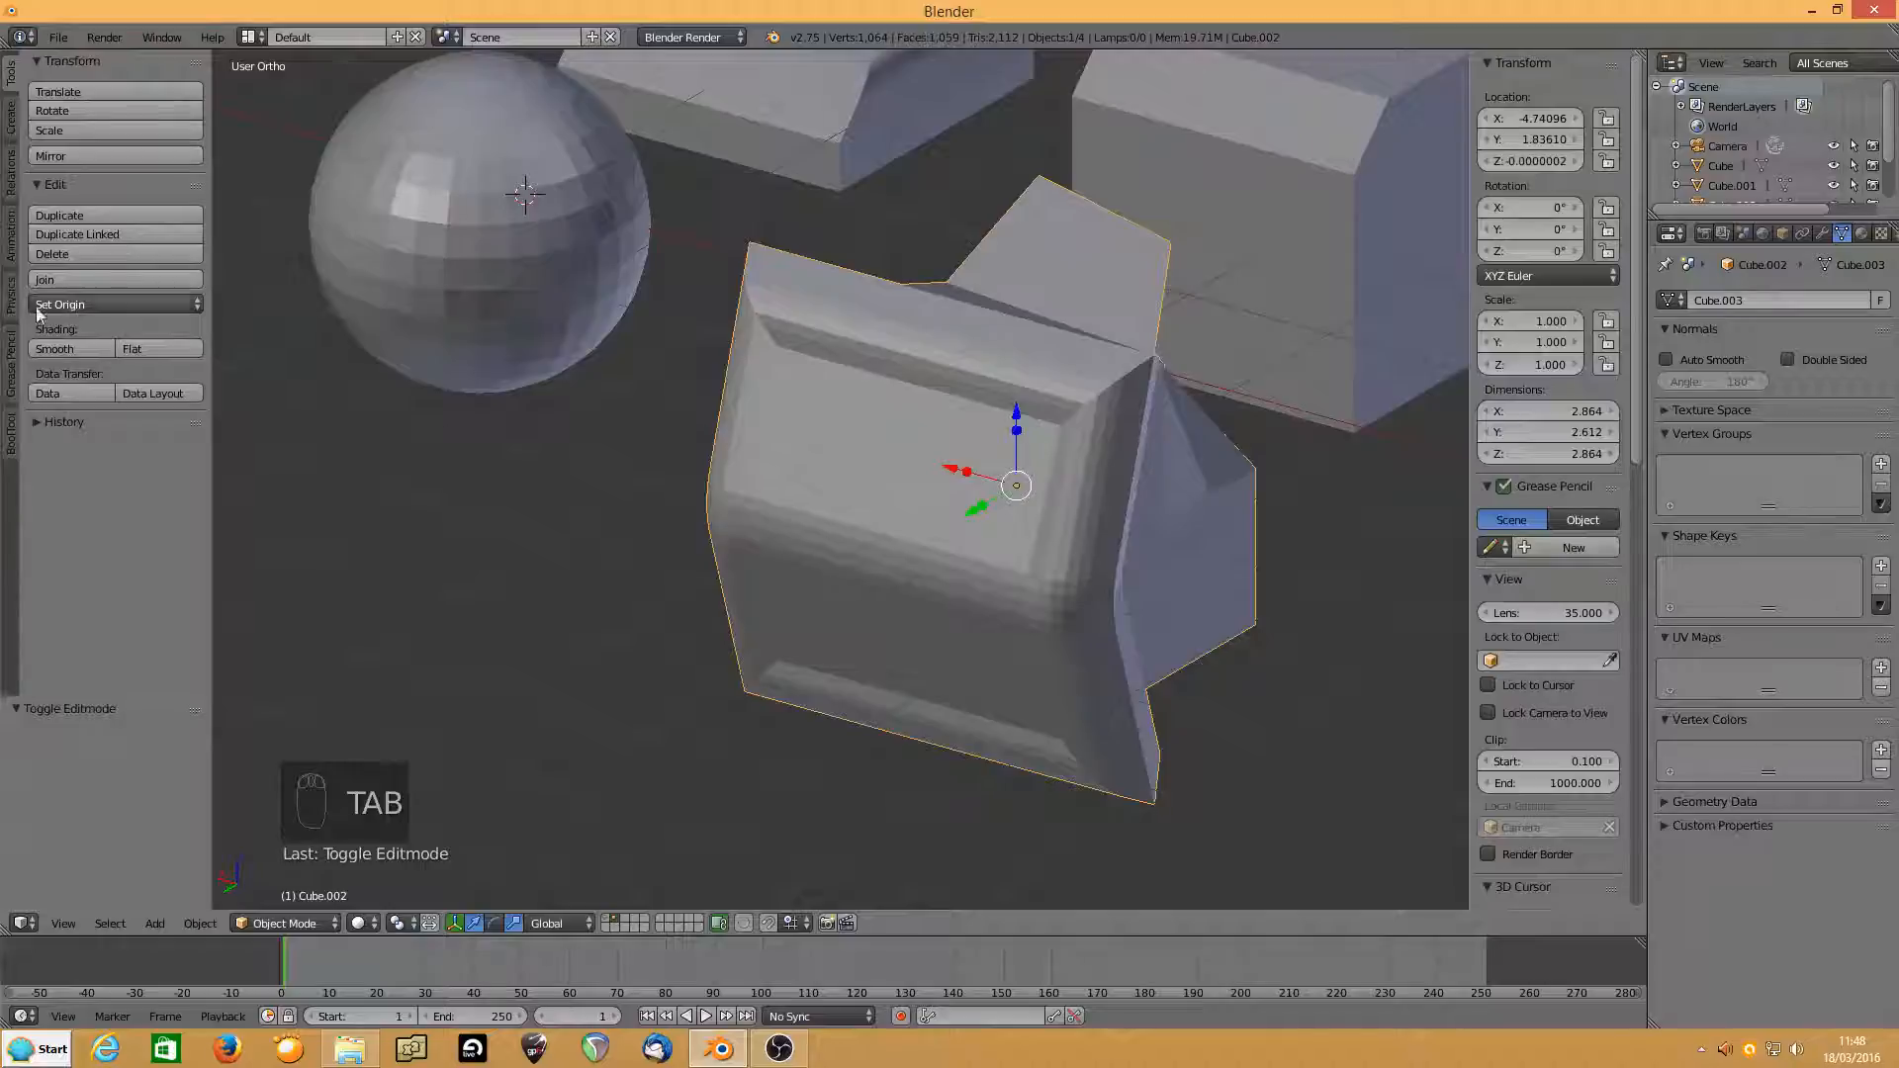
click(55, 348)
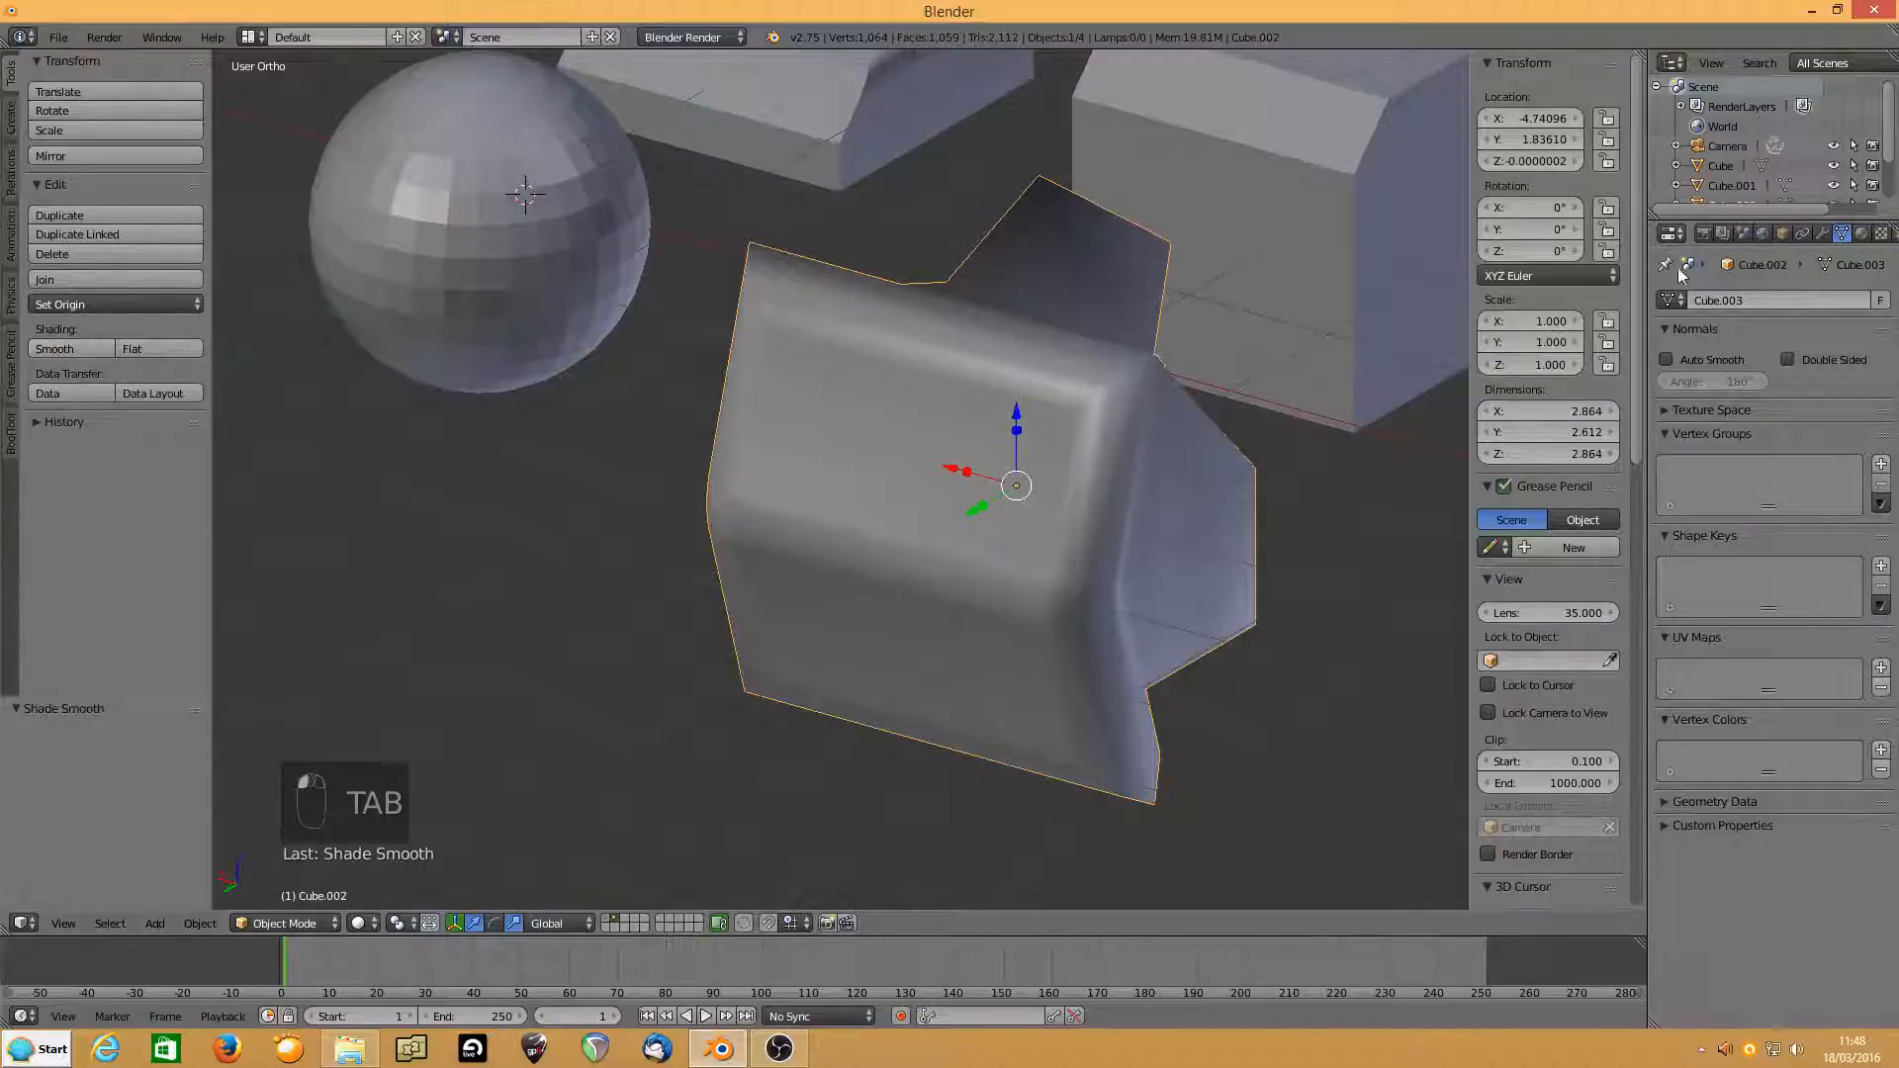
click(1666, 359)
click(1714, 383)
text(4)
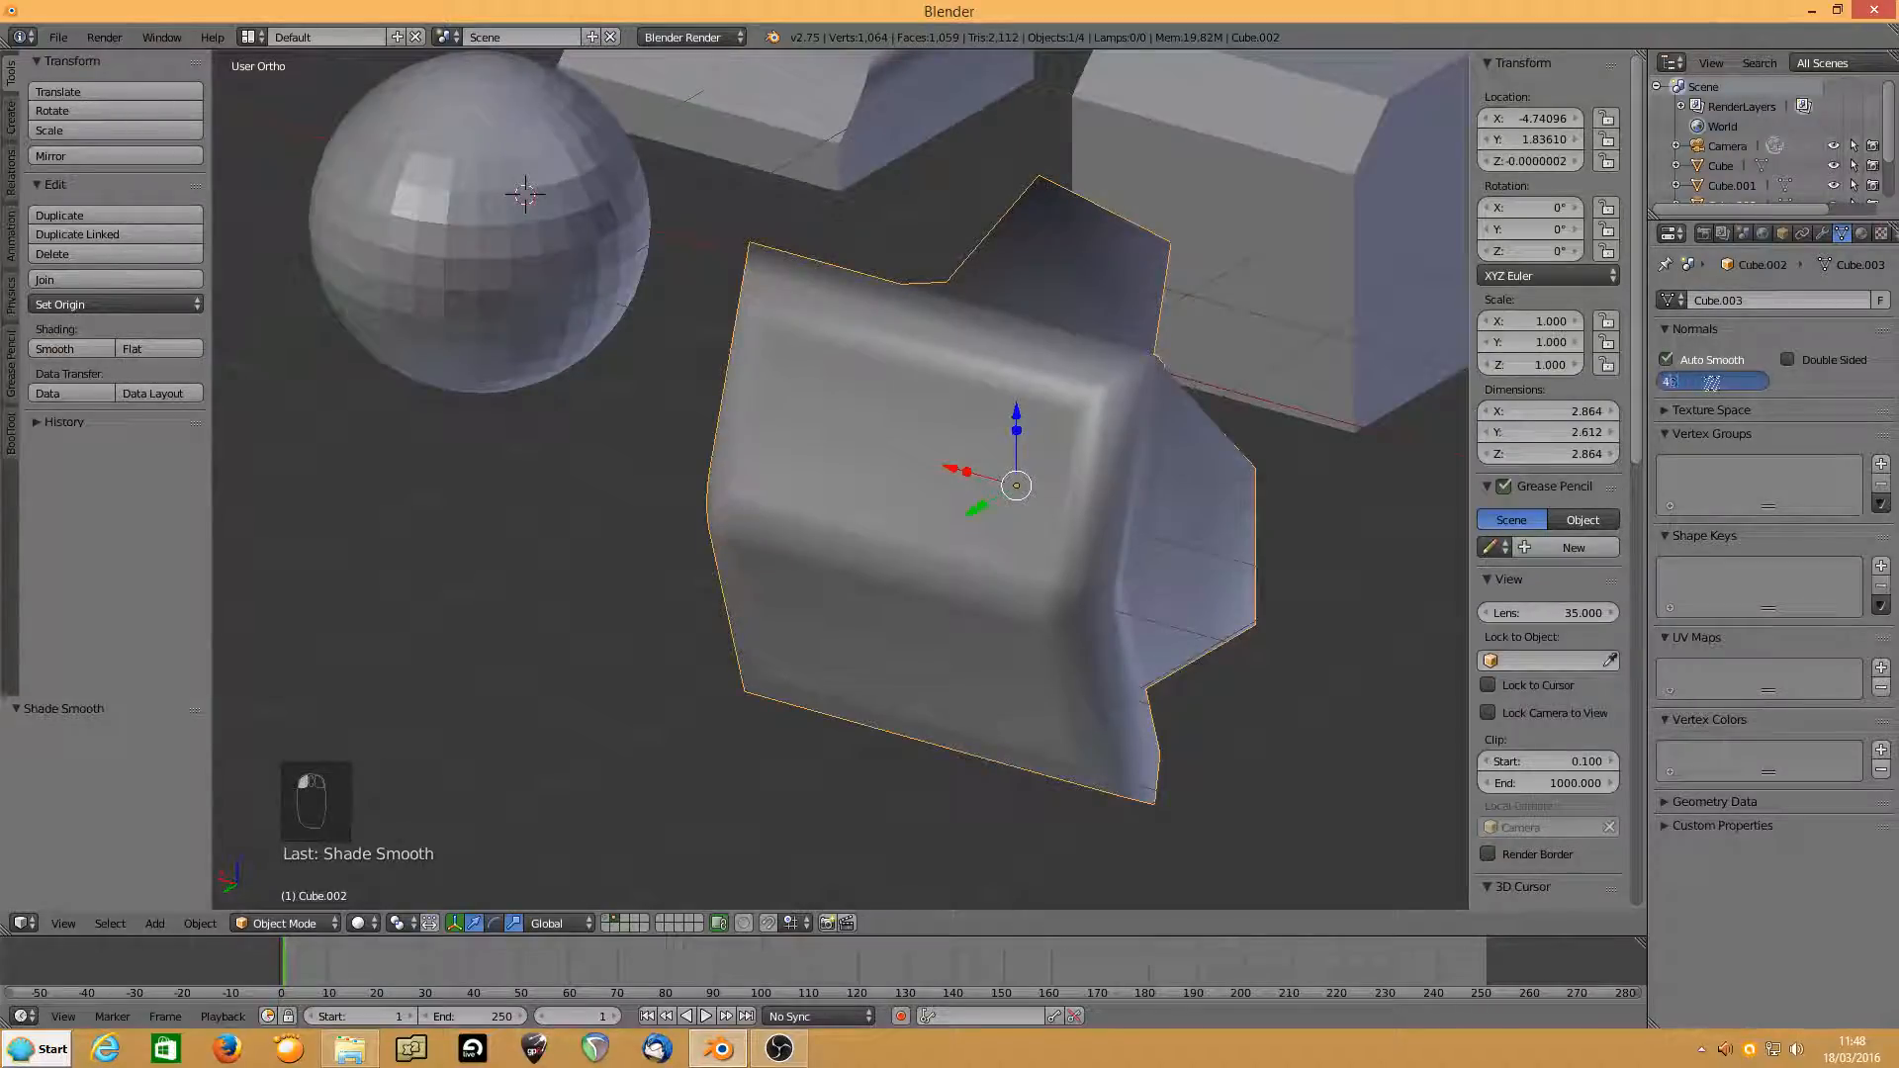
text(0)
key(Return)
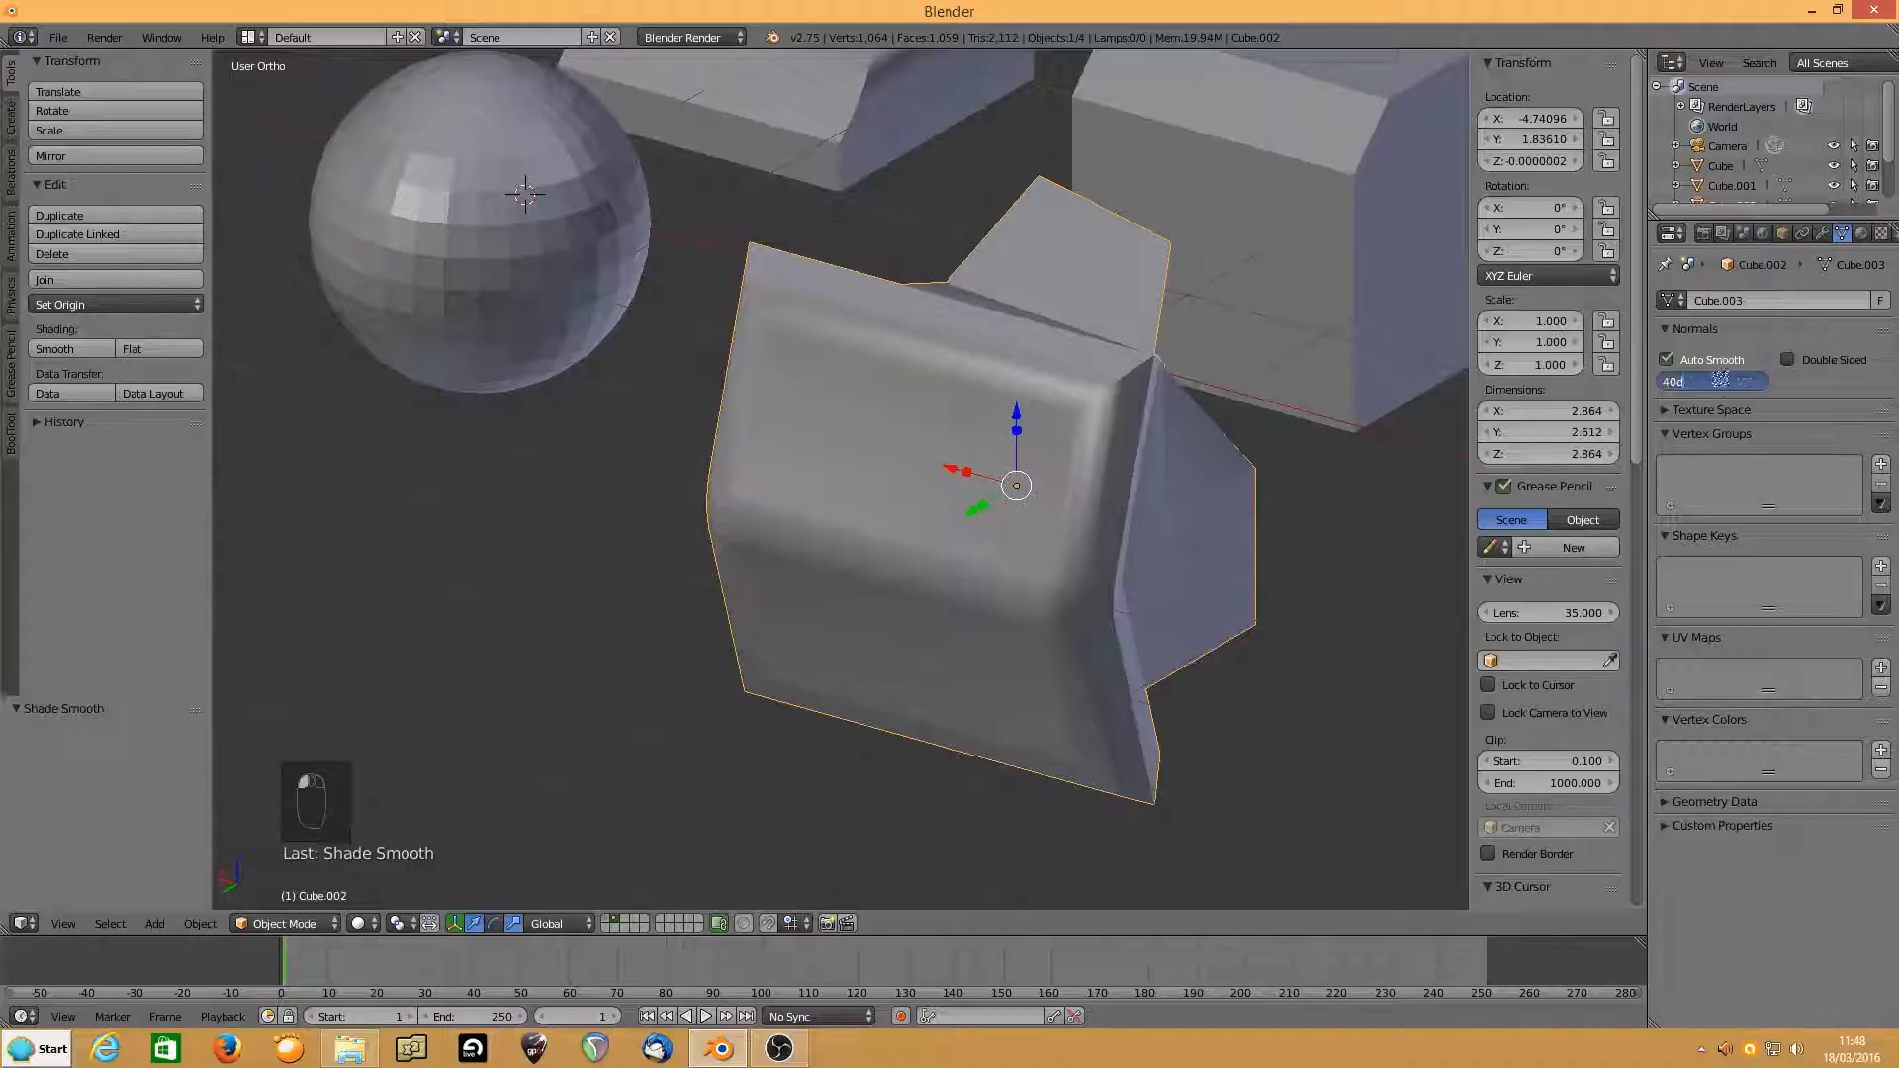
Try an Auto Smooth angle of 30°, and set the angle to 60°.
click(1712, 382)
text(30)
key(Return)
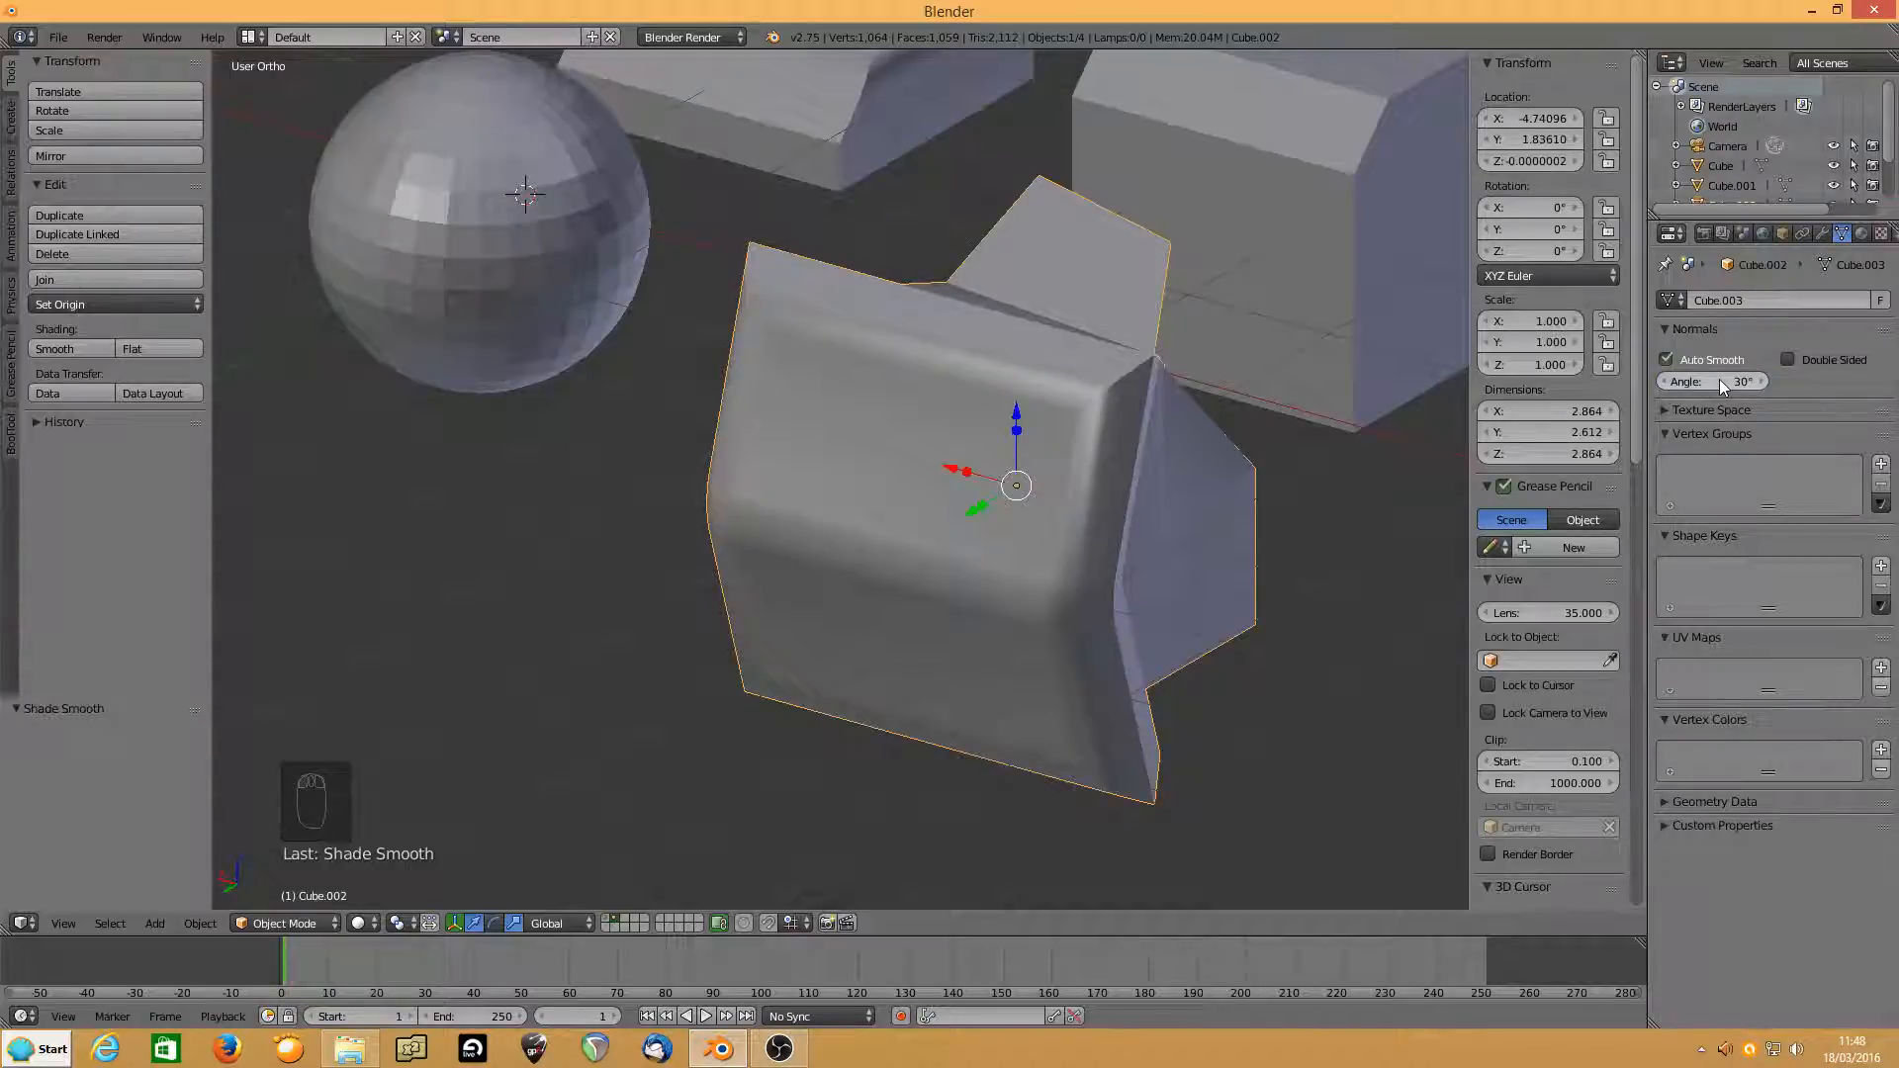
click(1719, 378)
key(Return)
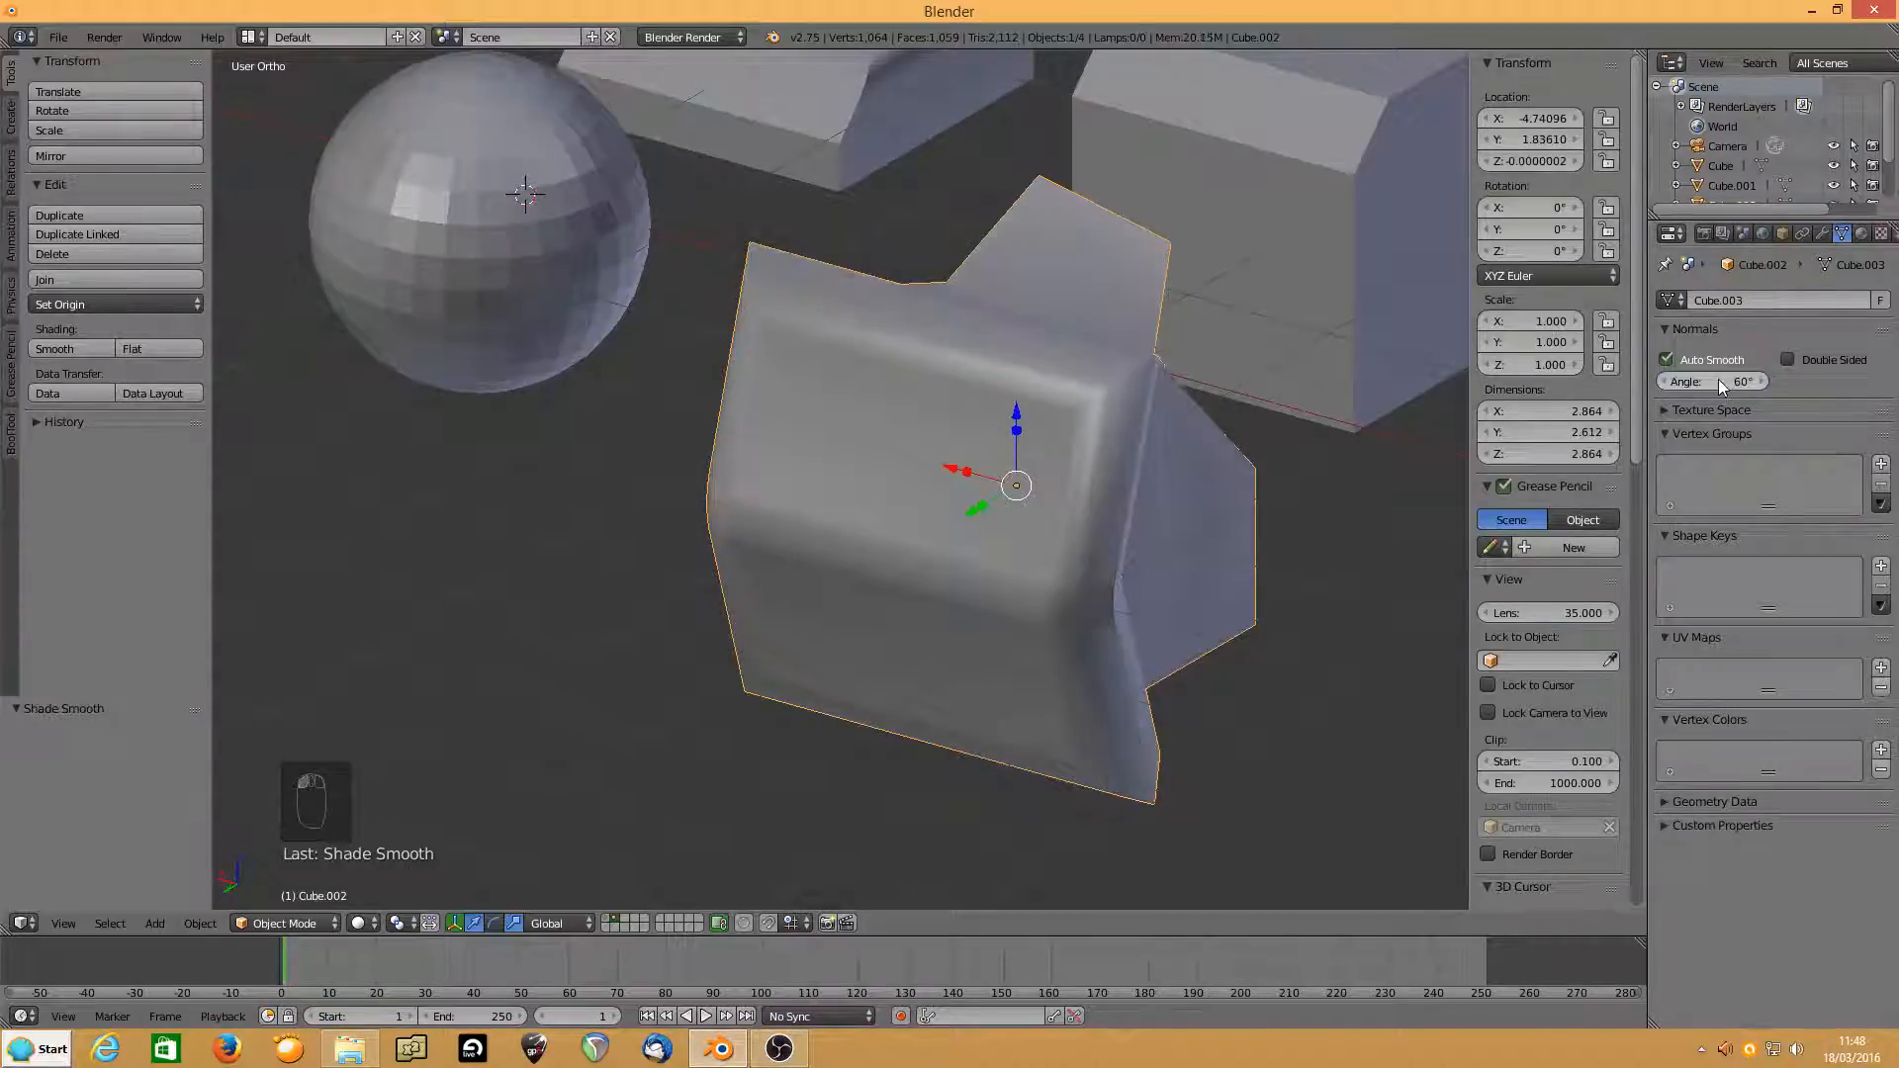
In Edit Mode, mark the border edges of the inner front panel and the frame's outer front rim as sharp.
key(Tab)
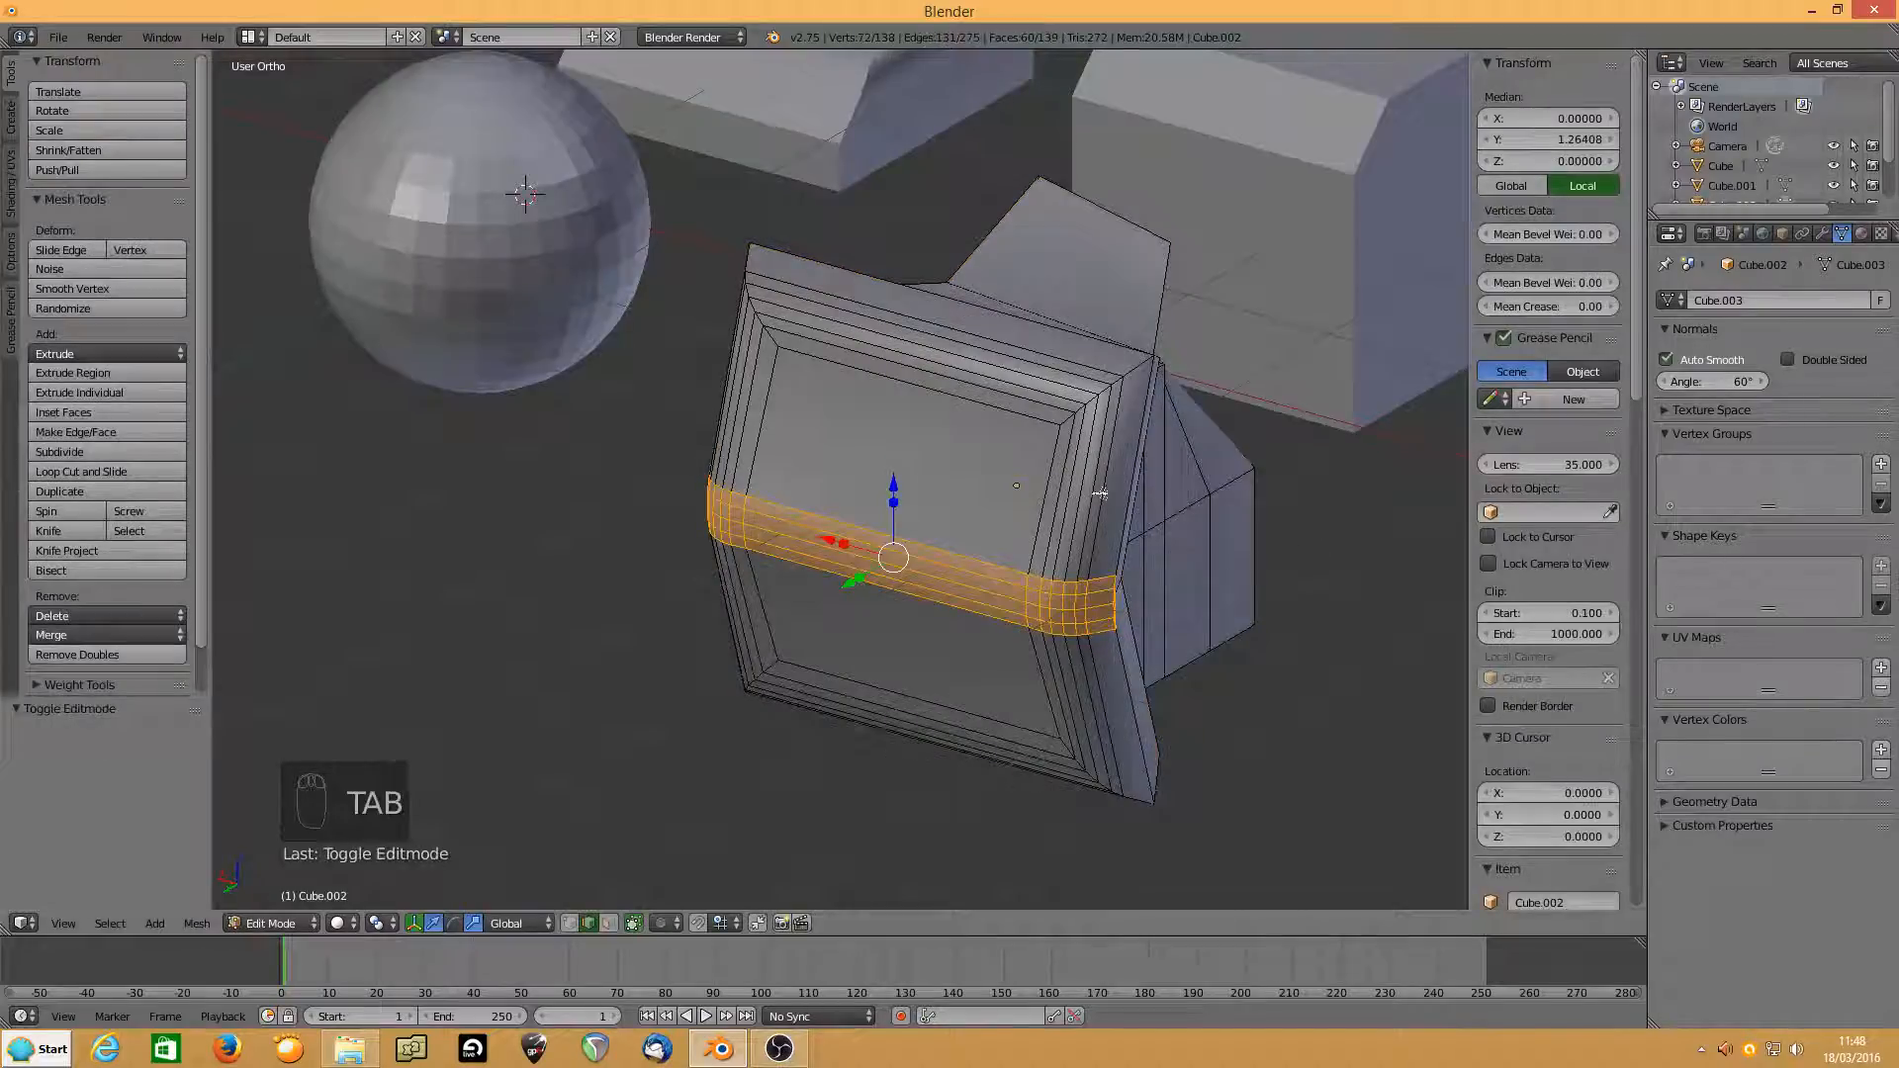
alt+right_click(1045, 479)
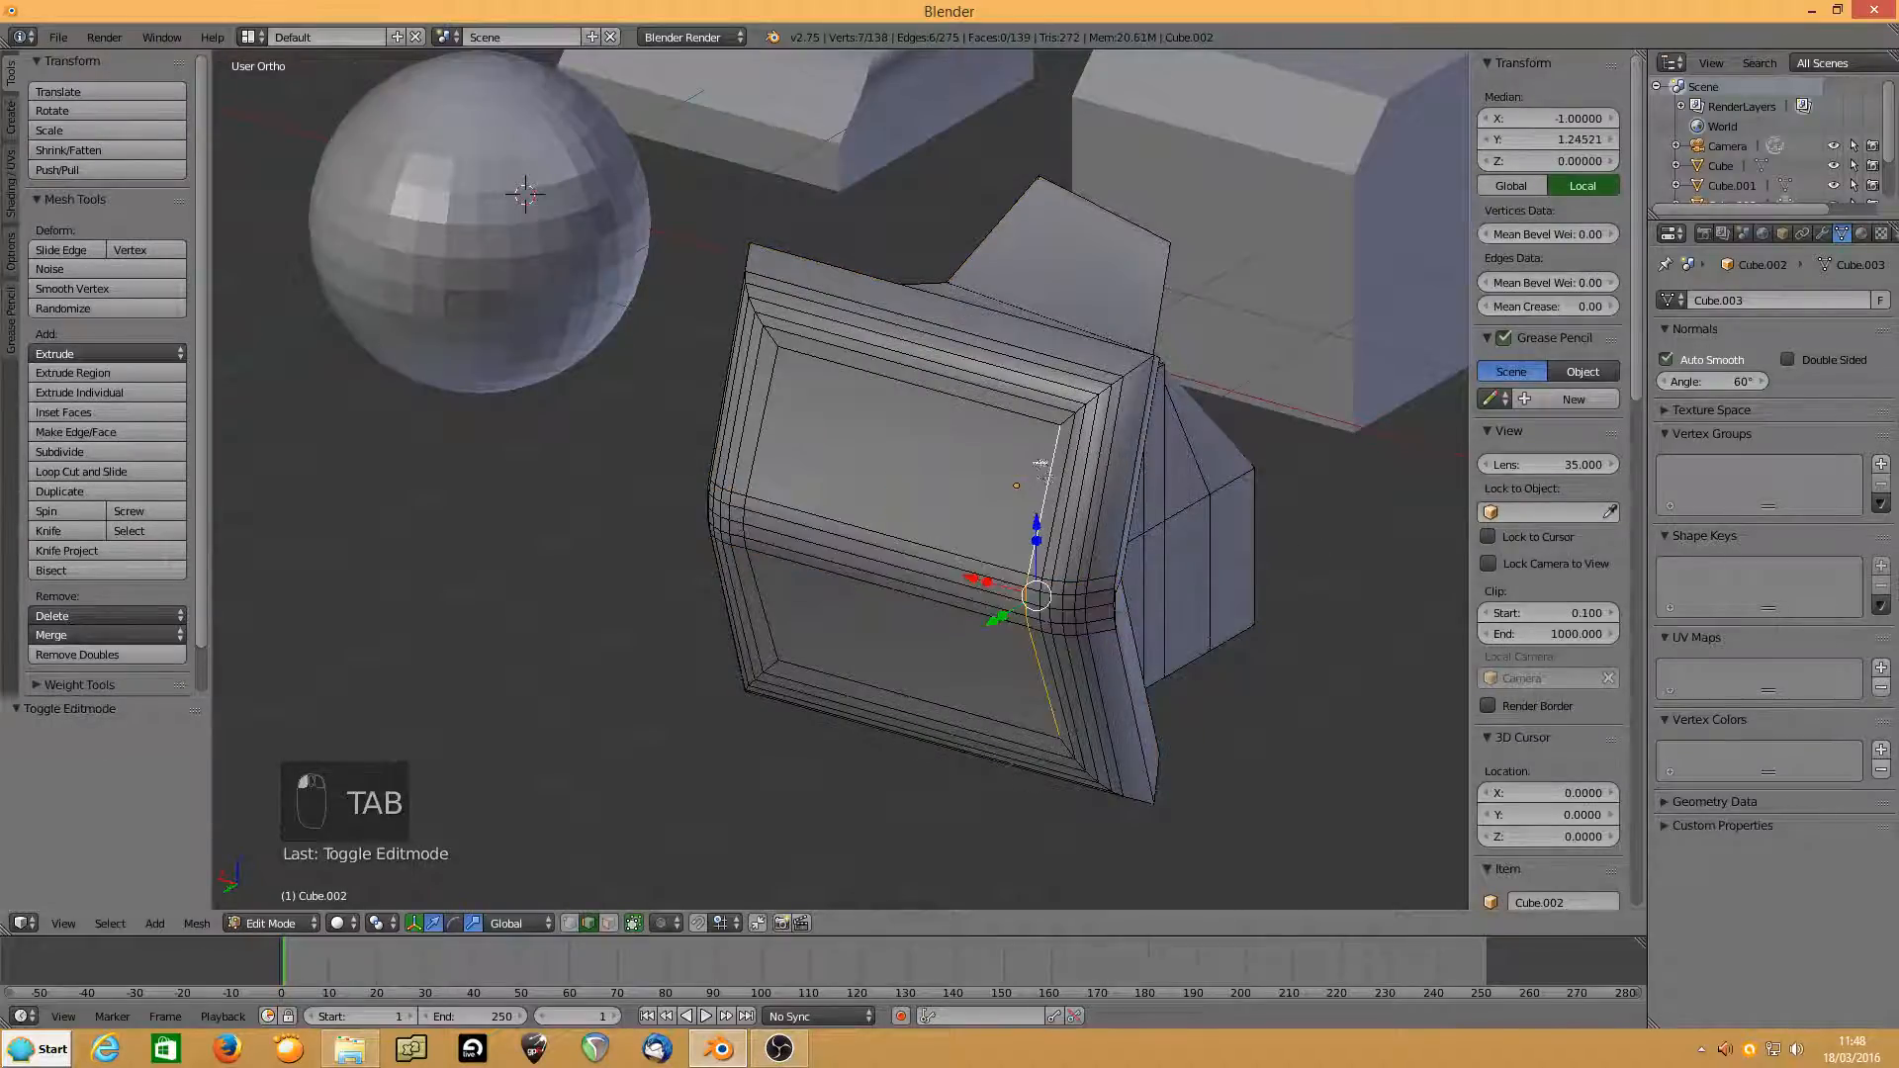
ctrl+right_click(766, 457)
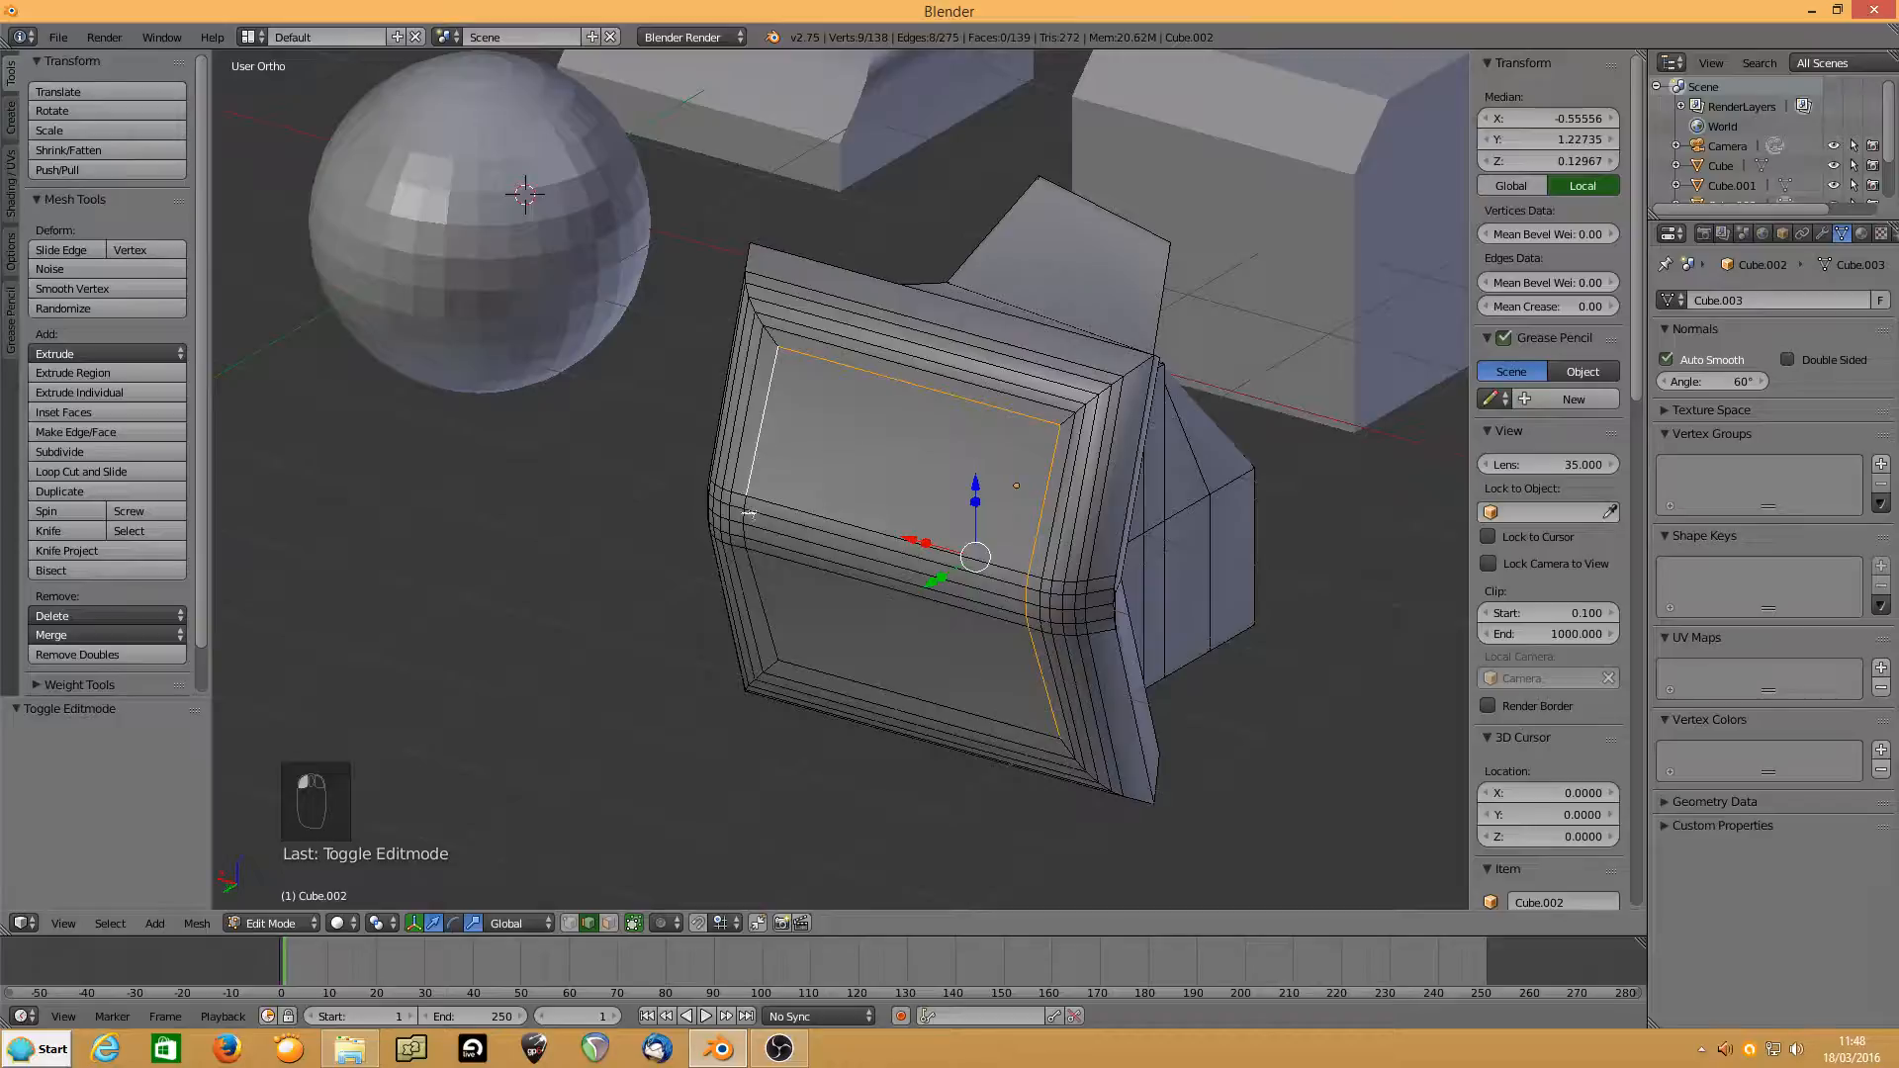
ctrl+right_click(767, 594)
ctrl+right_click(867, 677)
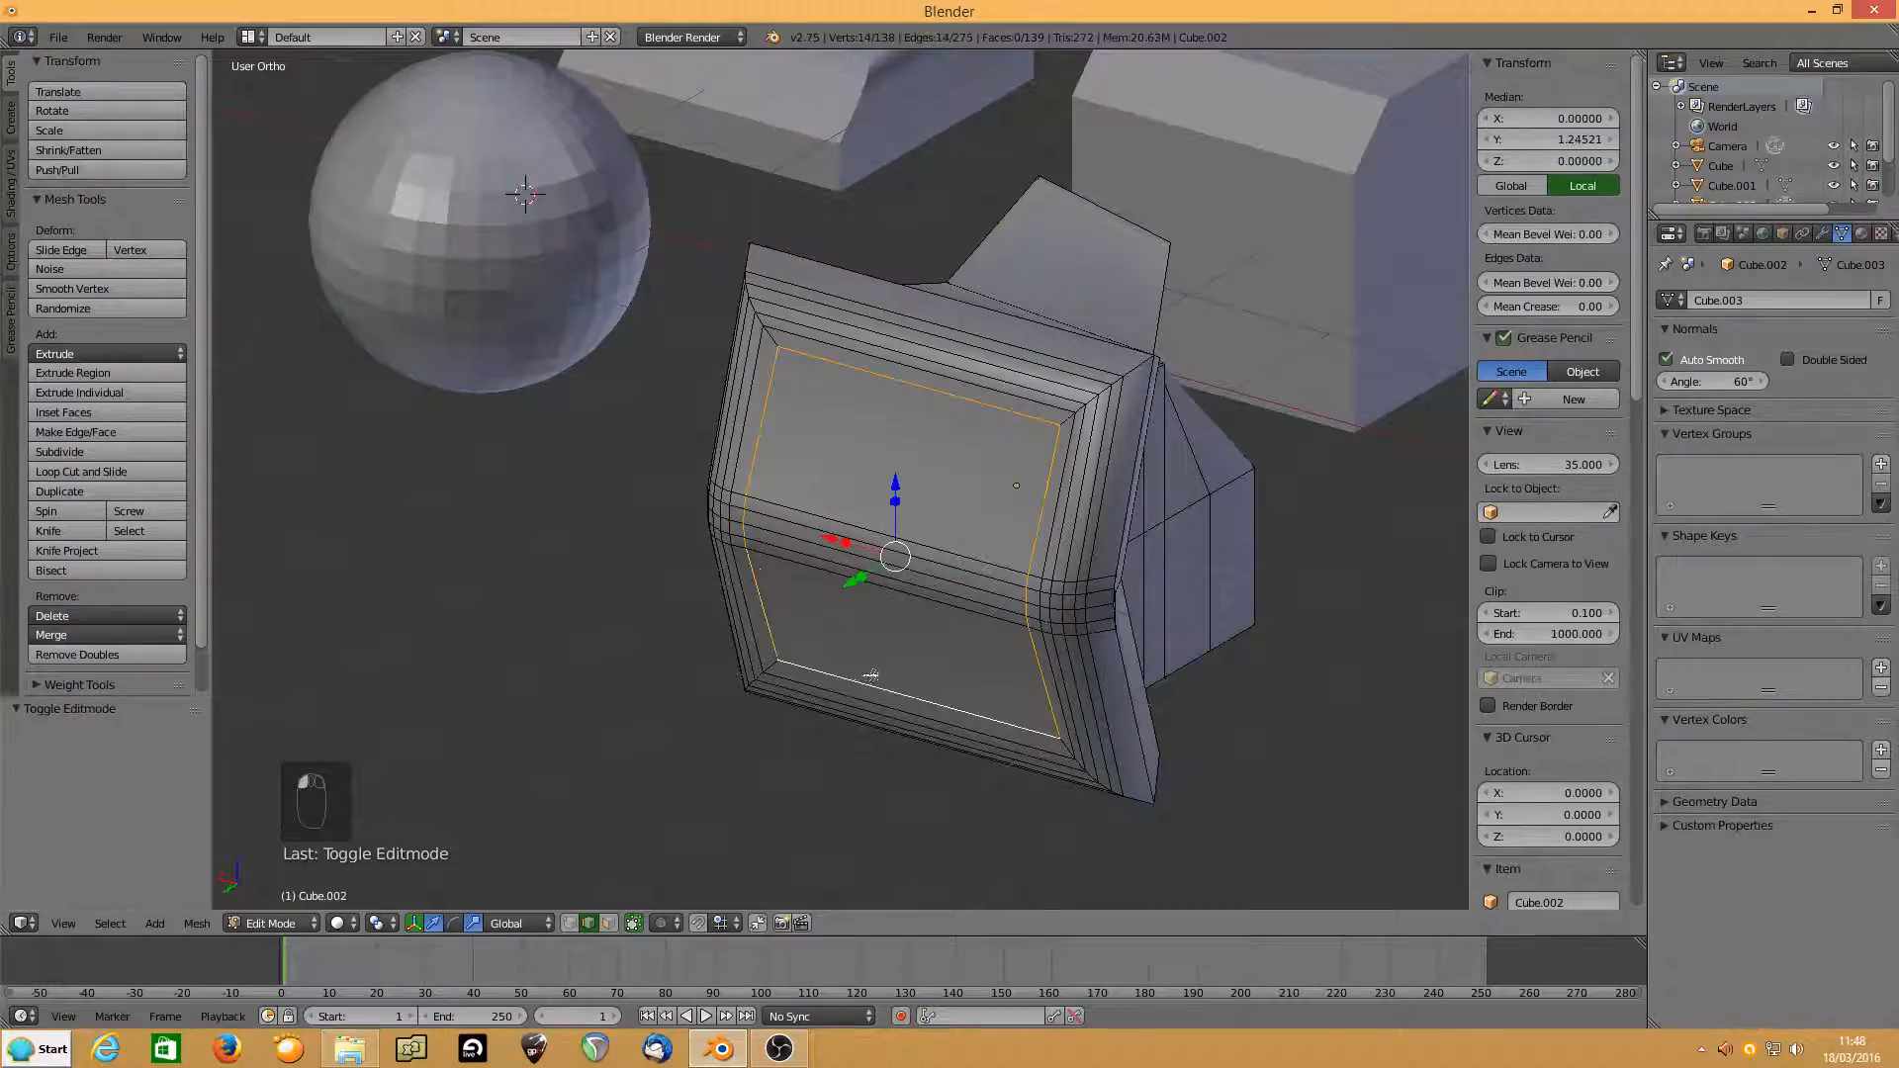
alt+shift+right_click(1132, 414)
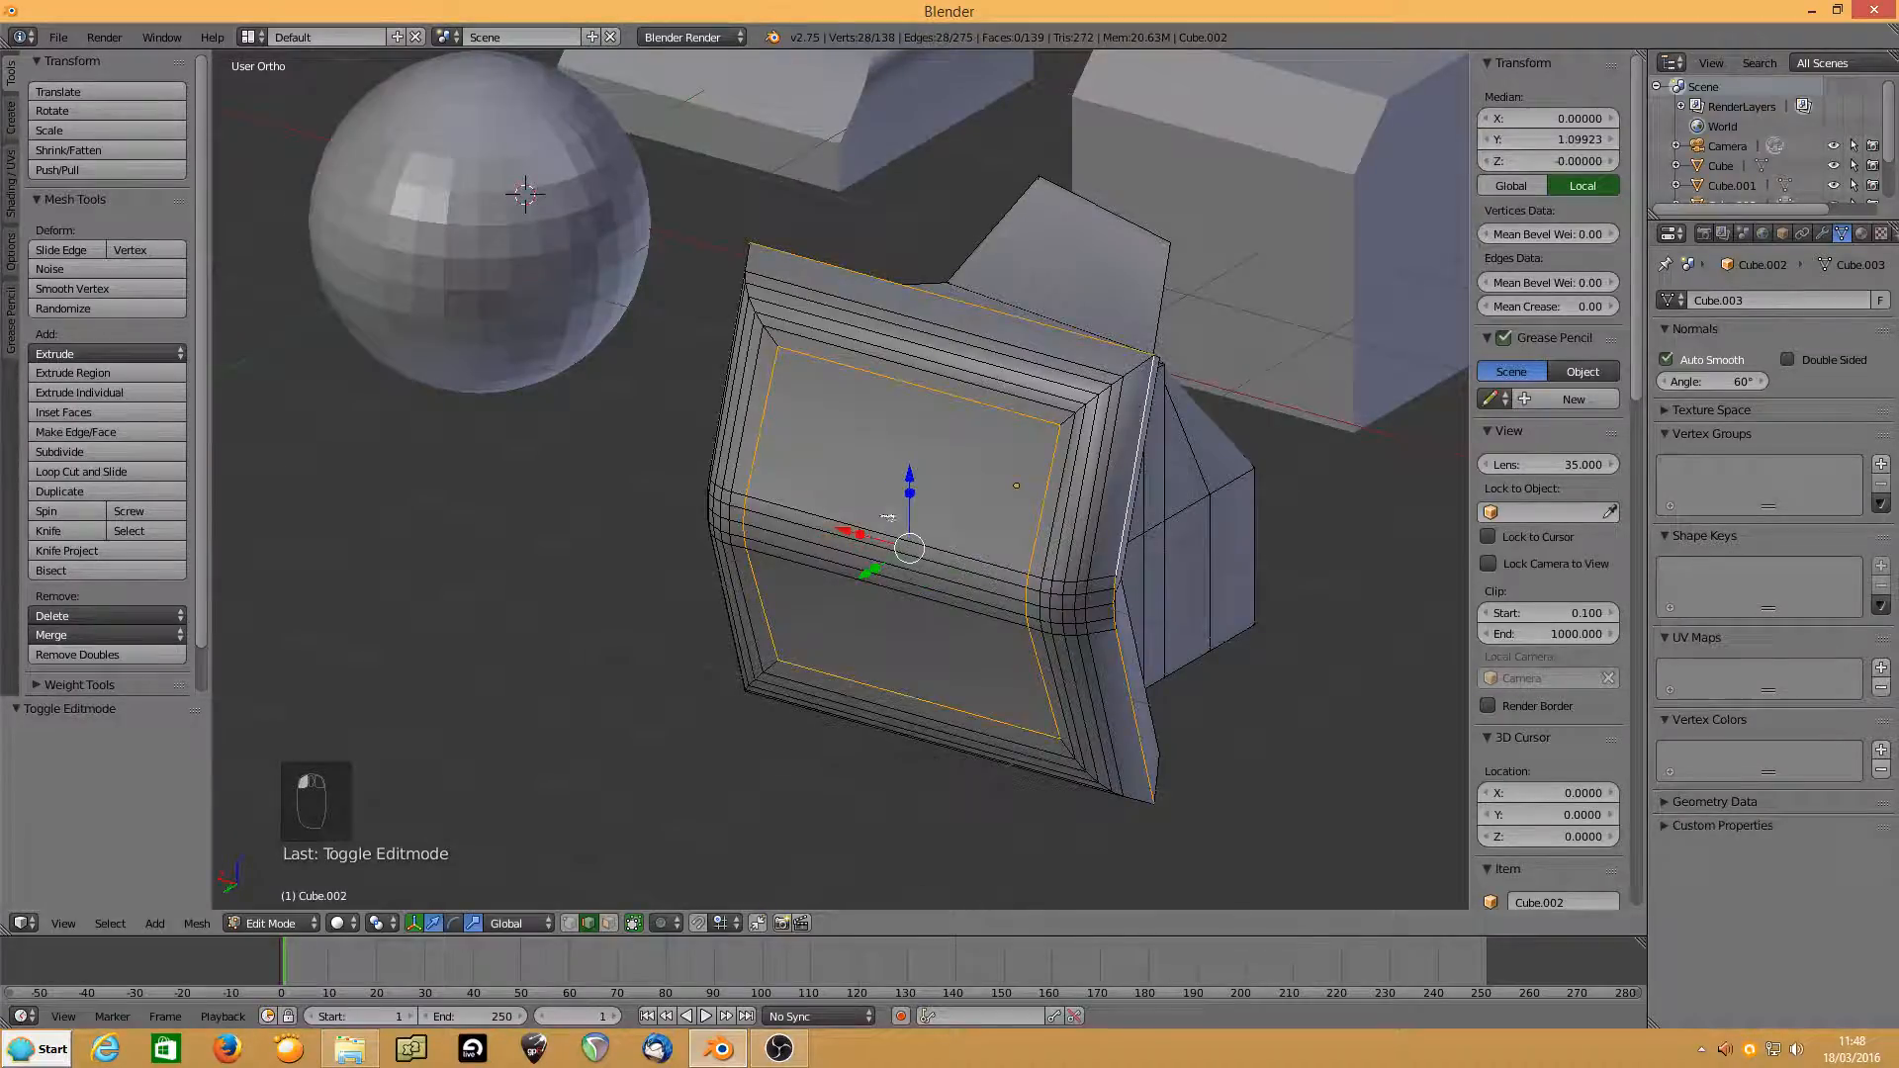
middle_drag(888, 516, 894, 440)
key(ctrl+e)
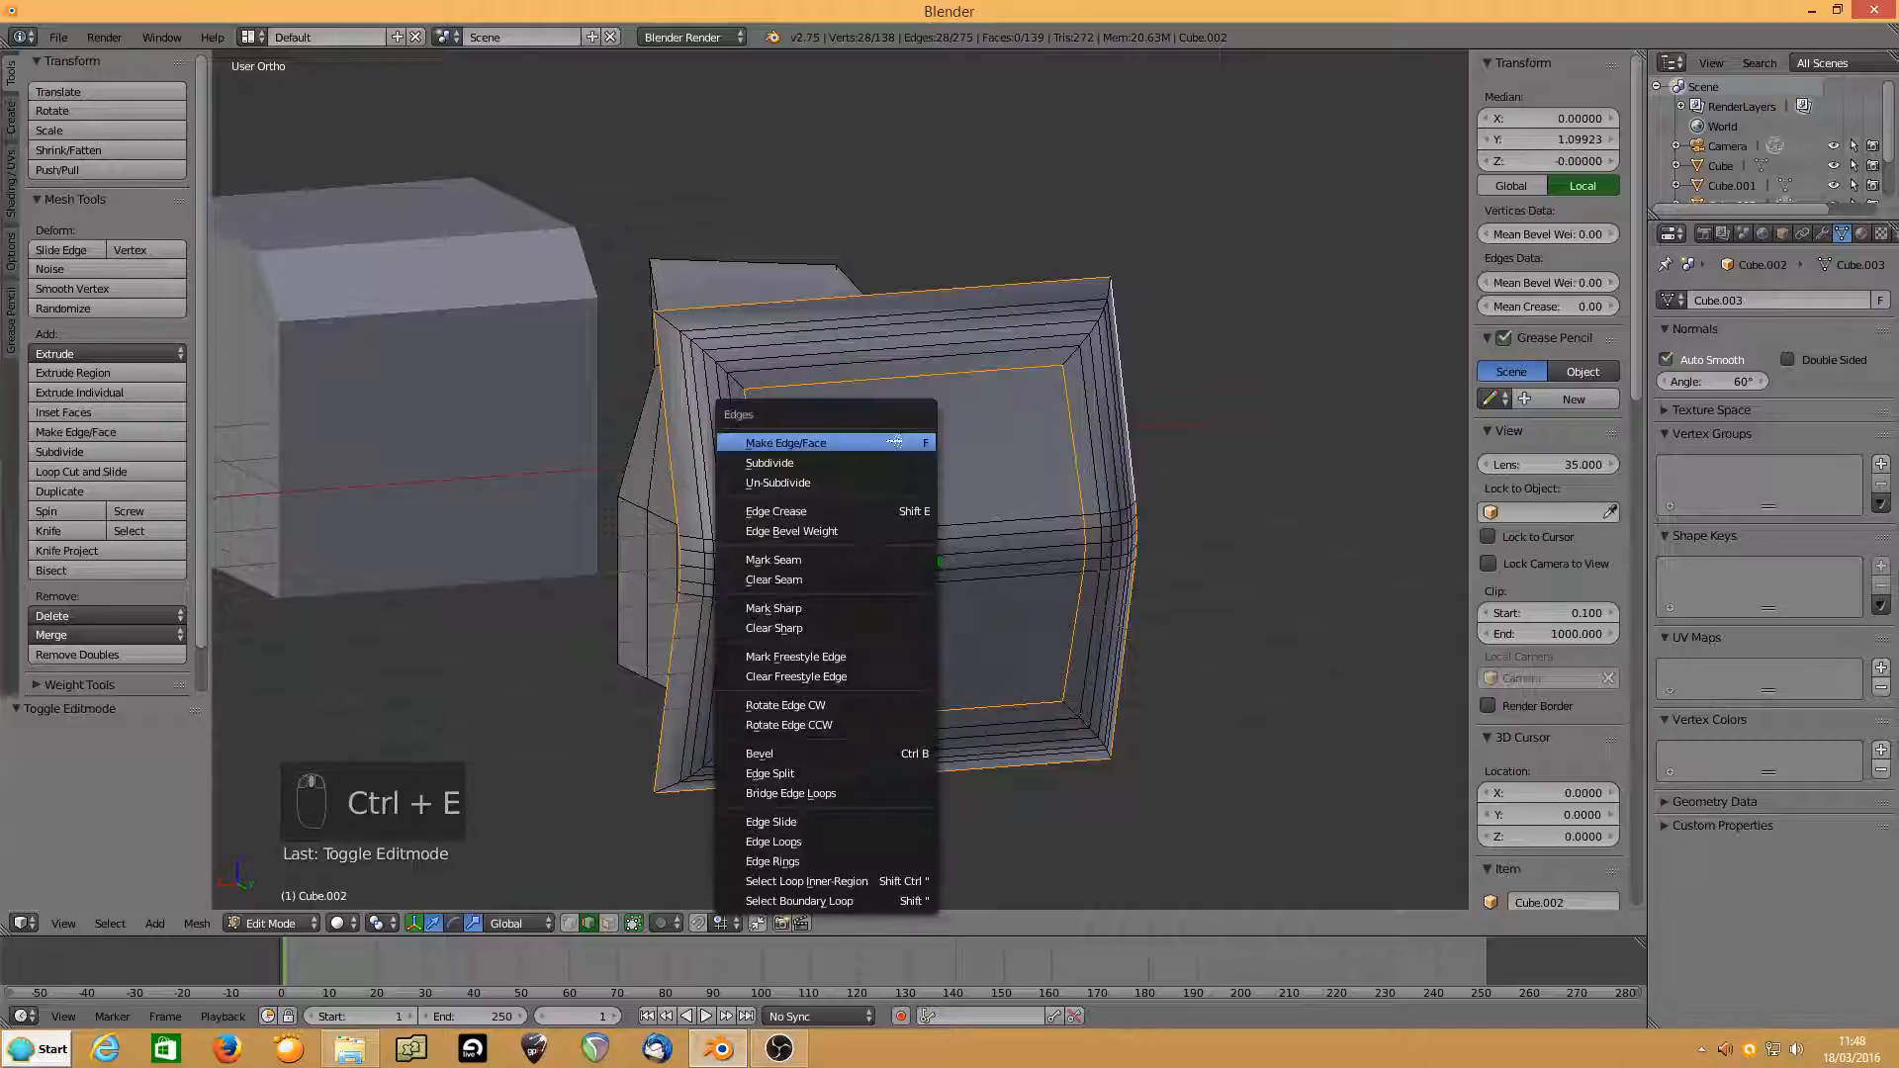
click(767, 610)
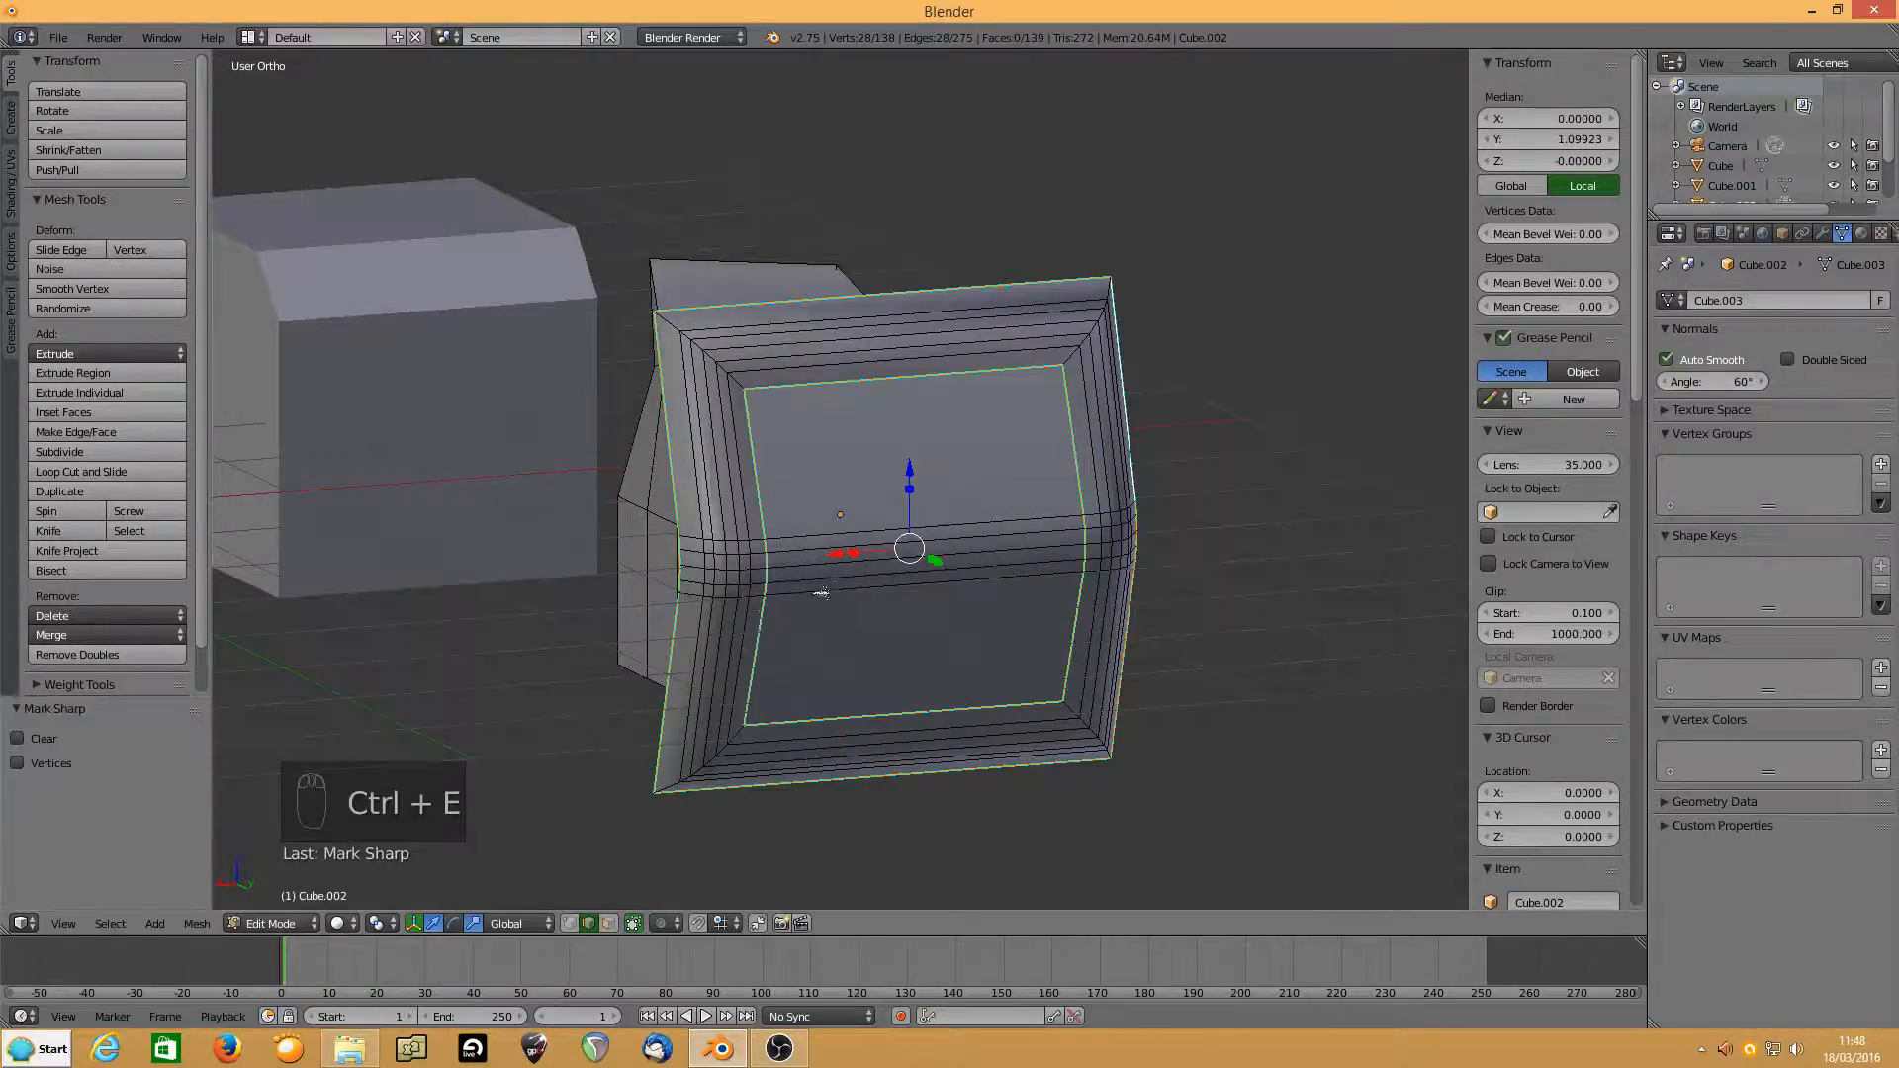
Mark the frame's rear rim loop and the loop where the frame meets the body as sharp.
middle_drag(821, 591, 850, 414)
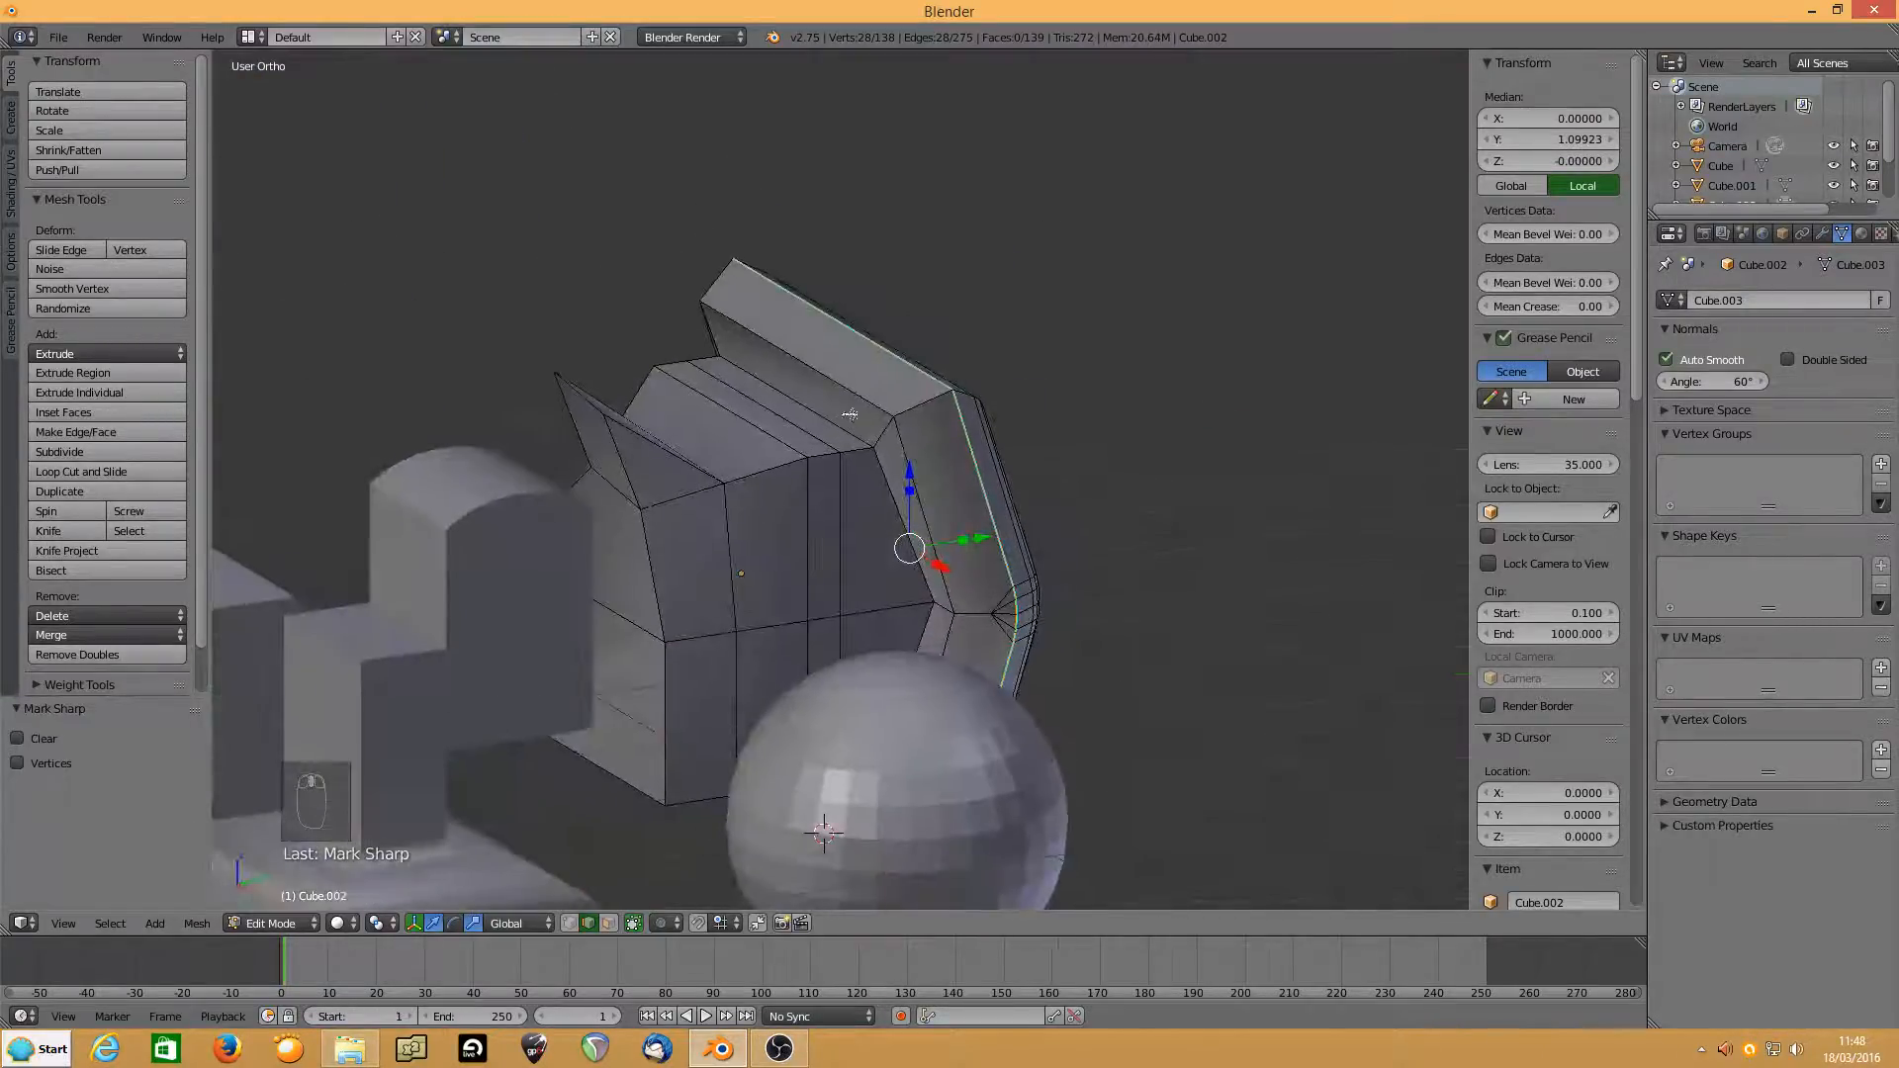
alt+right_click(855, 389)
alt+shift+right_click(821, 418)
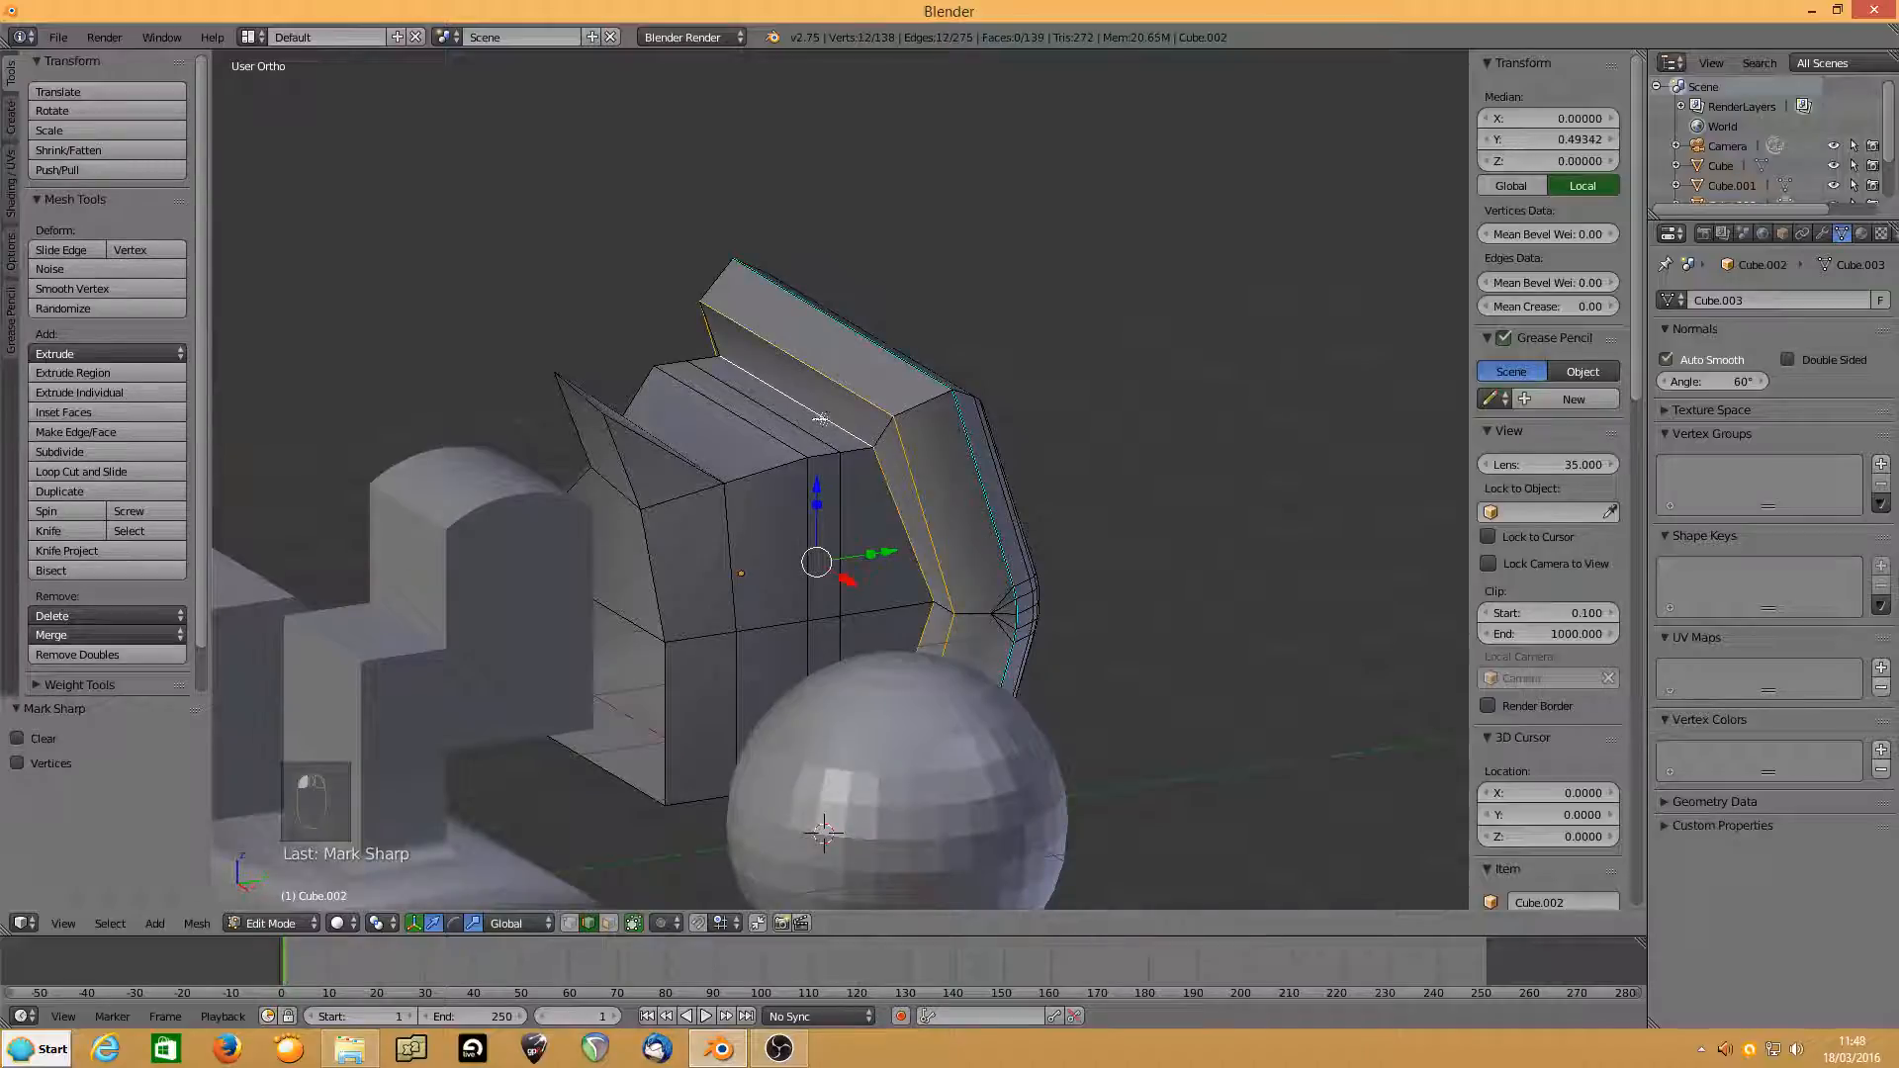
key(ctrl+e)
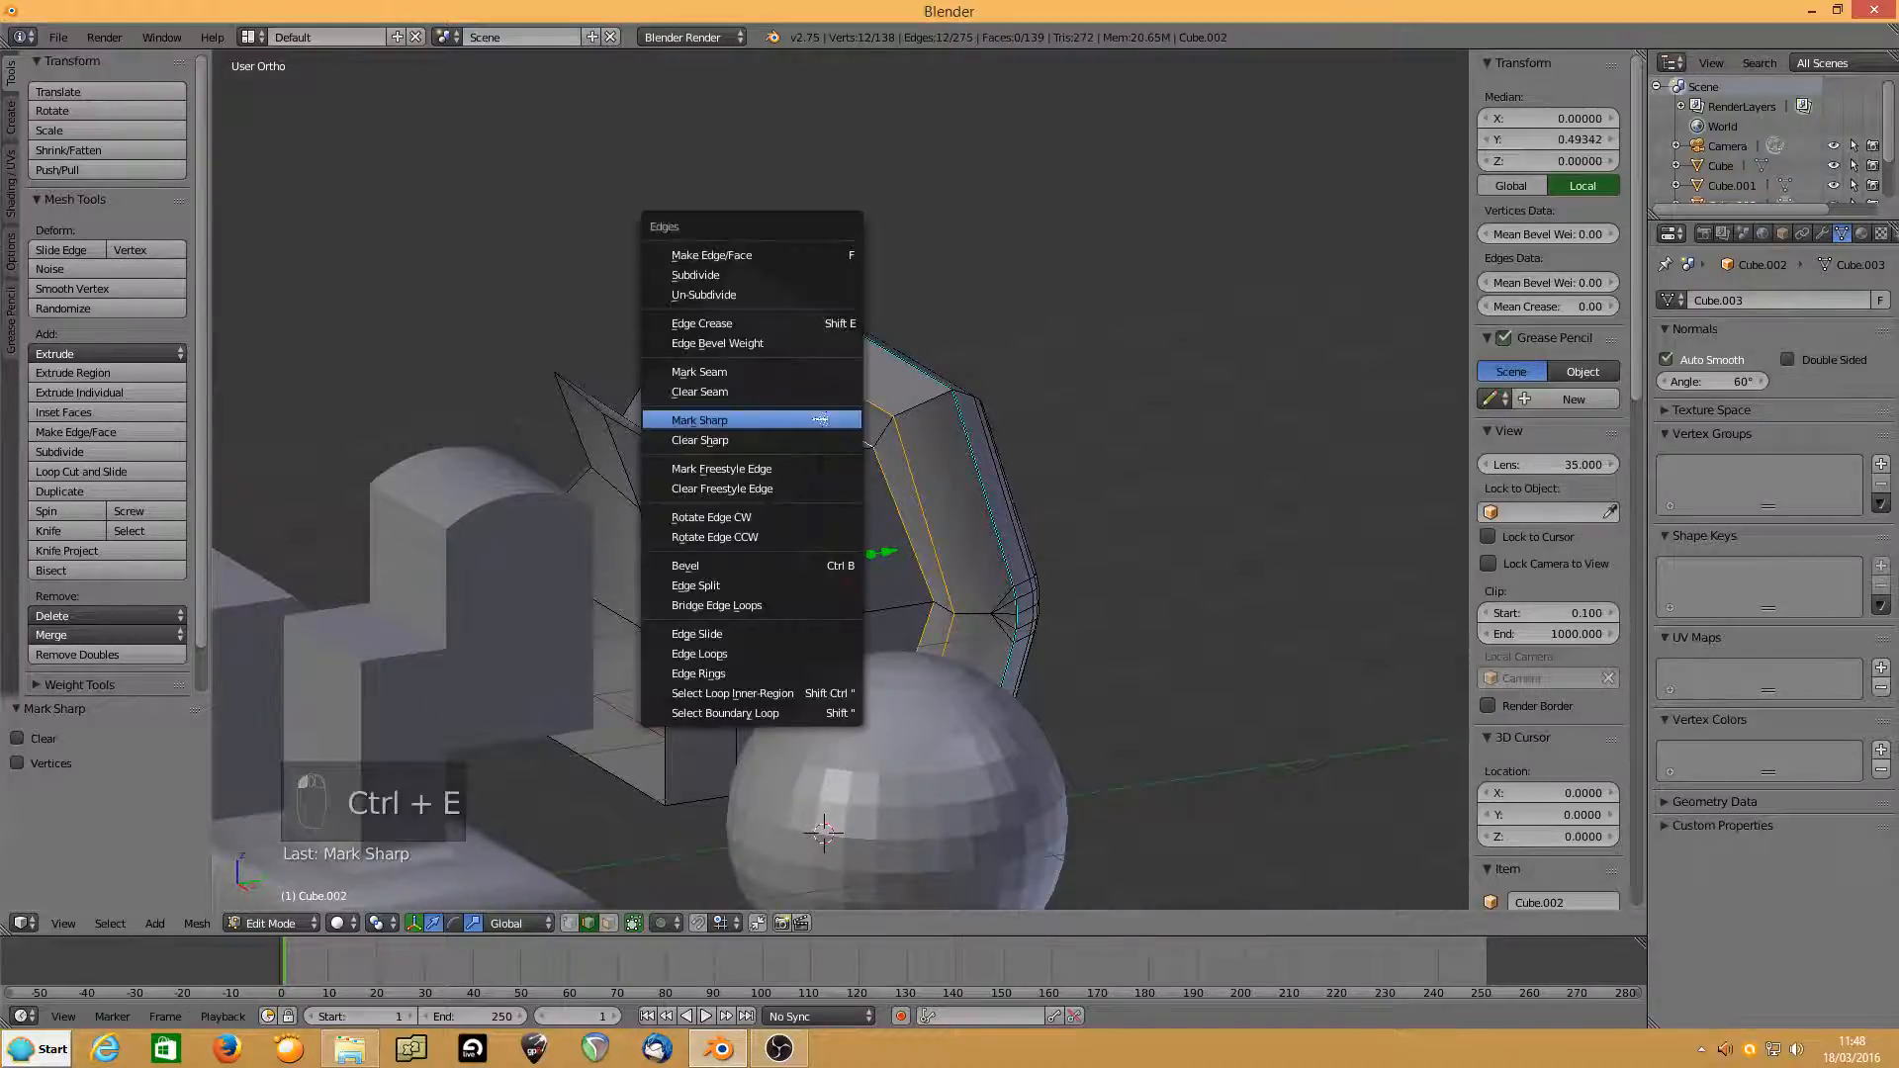
click(756, 425)
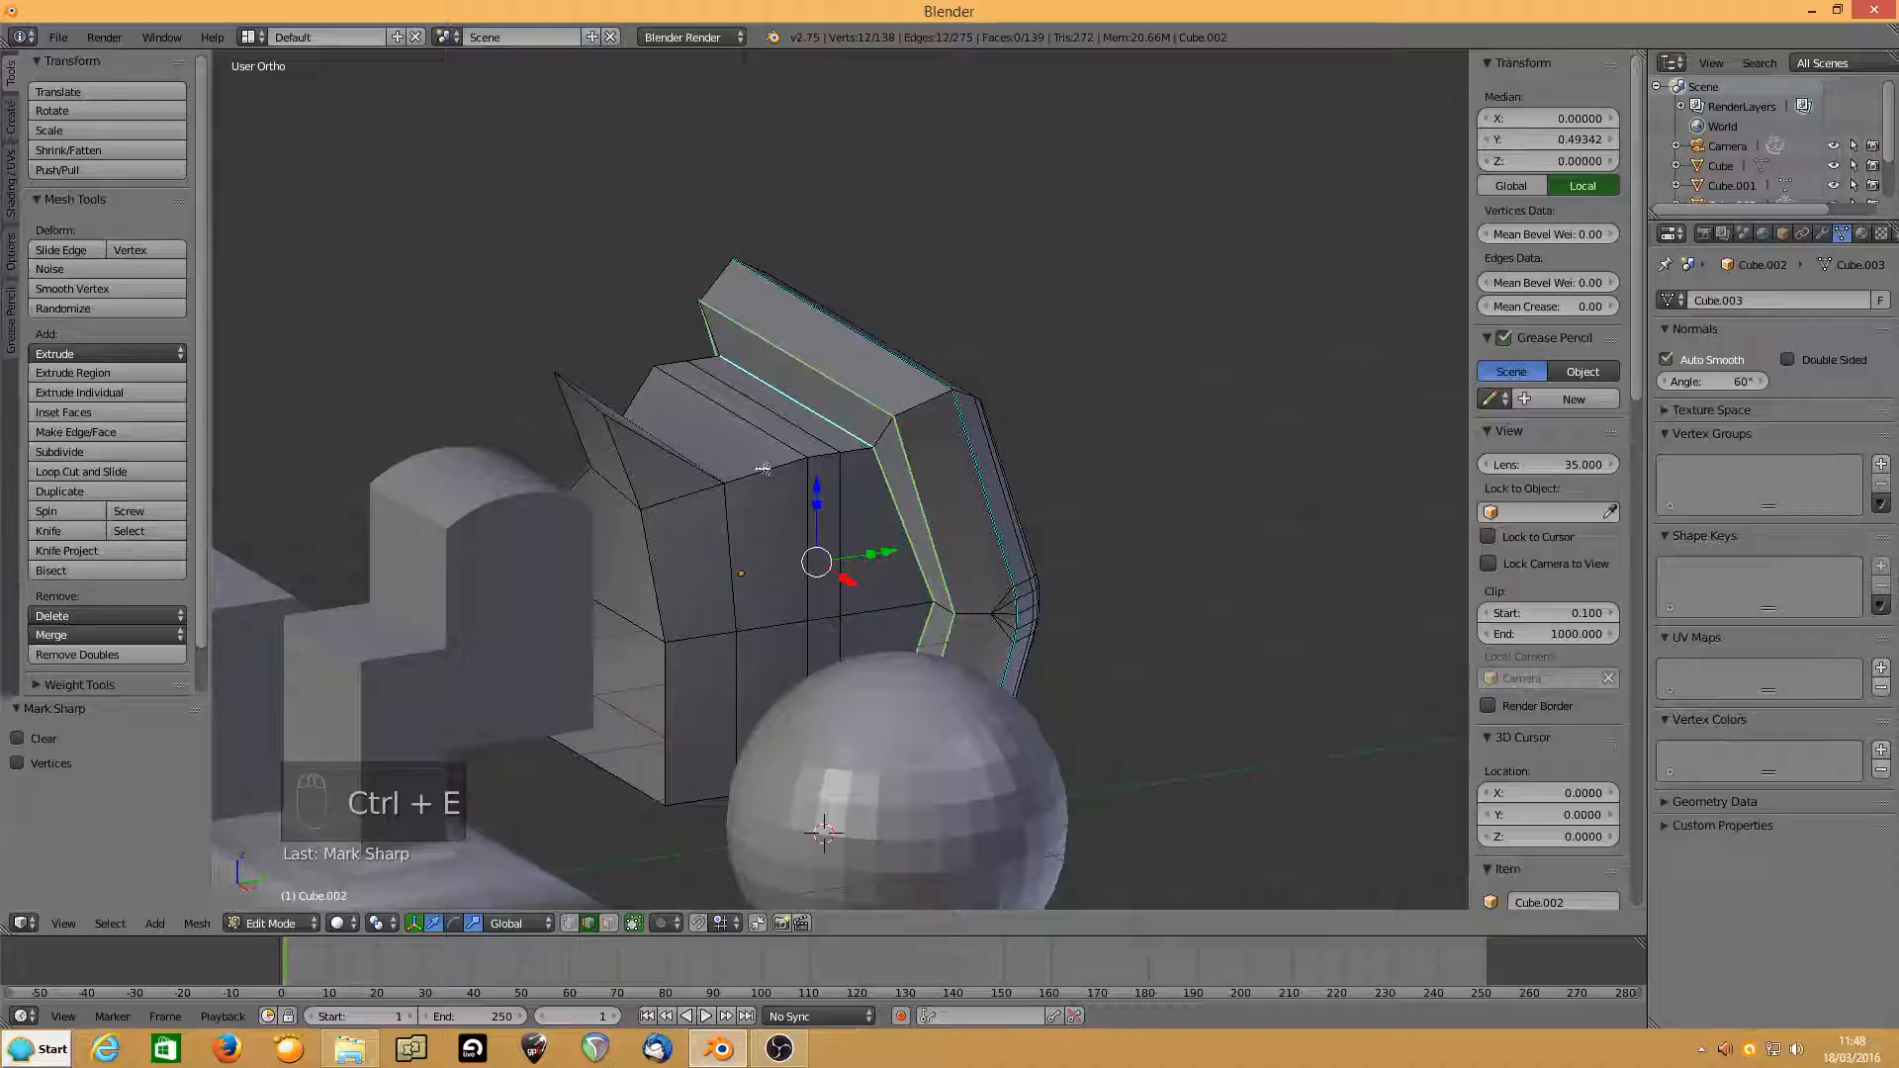
Return to Object Mode and examine the shading of the object's front frame and body from several angles.
alt+right_click(764, 470)
mouse_move(620, 439)
middle_down()
mouse_move(895, 470)
mouse_move(595, 461)
middle_up()
middle_drag(842, 447, 805, 478)
key(Tab)
middle_drag(947, 525, 878, 578)
scroll(692, 496, down, 5)
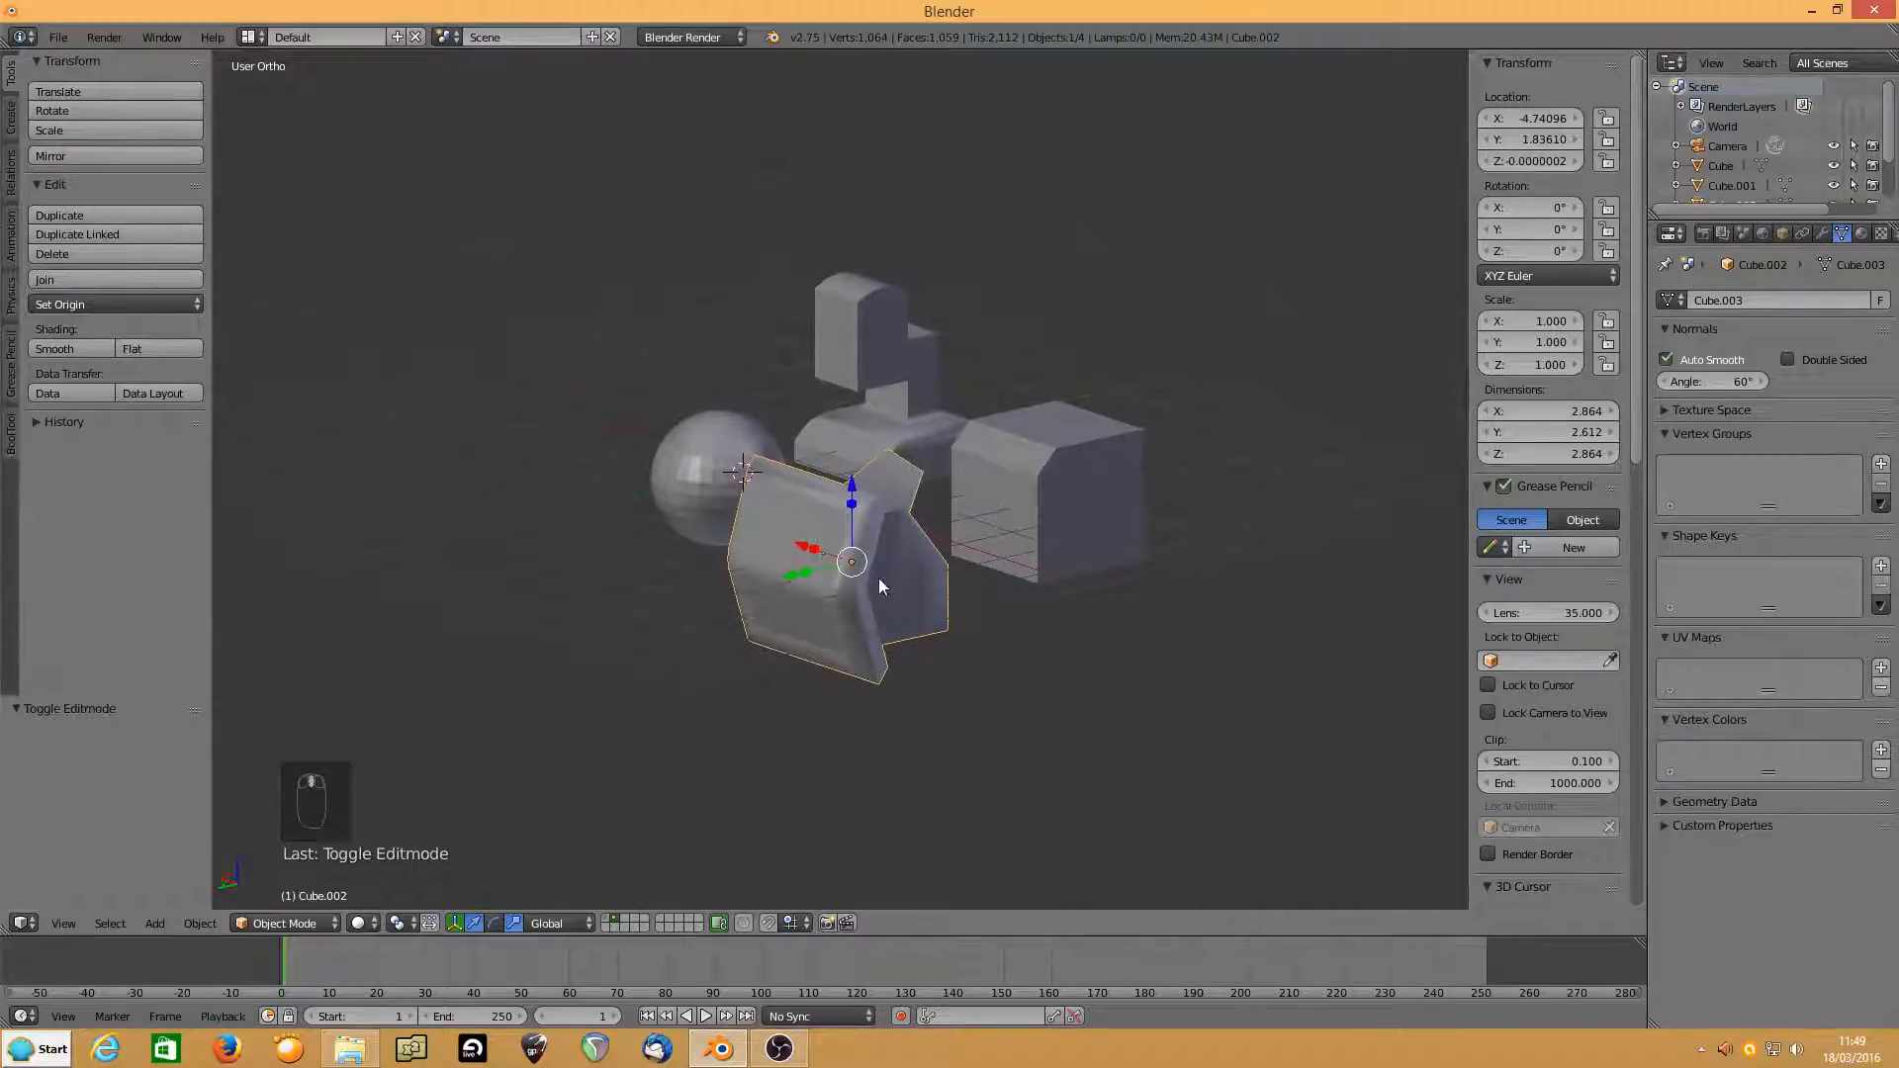
scroll(871, 507, up, 2)
middle_drag(780, 529, 862, 546)
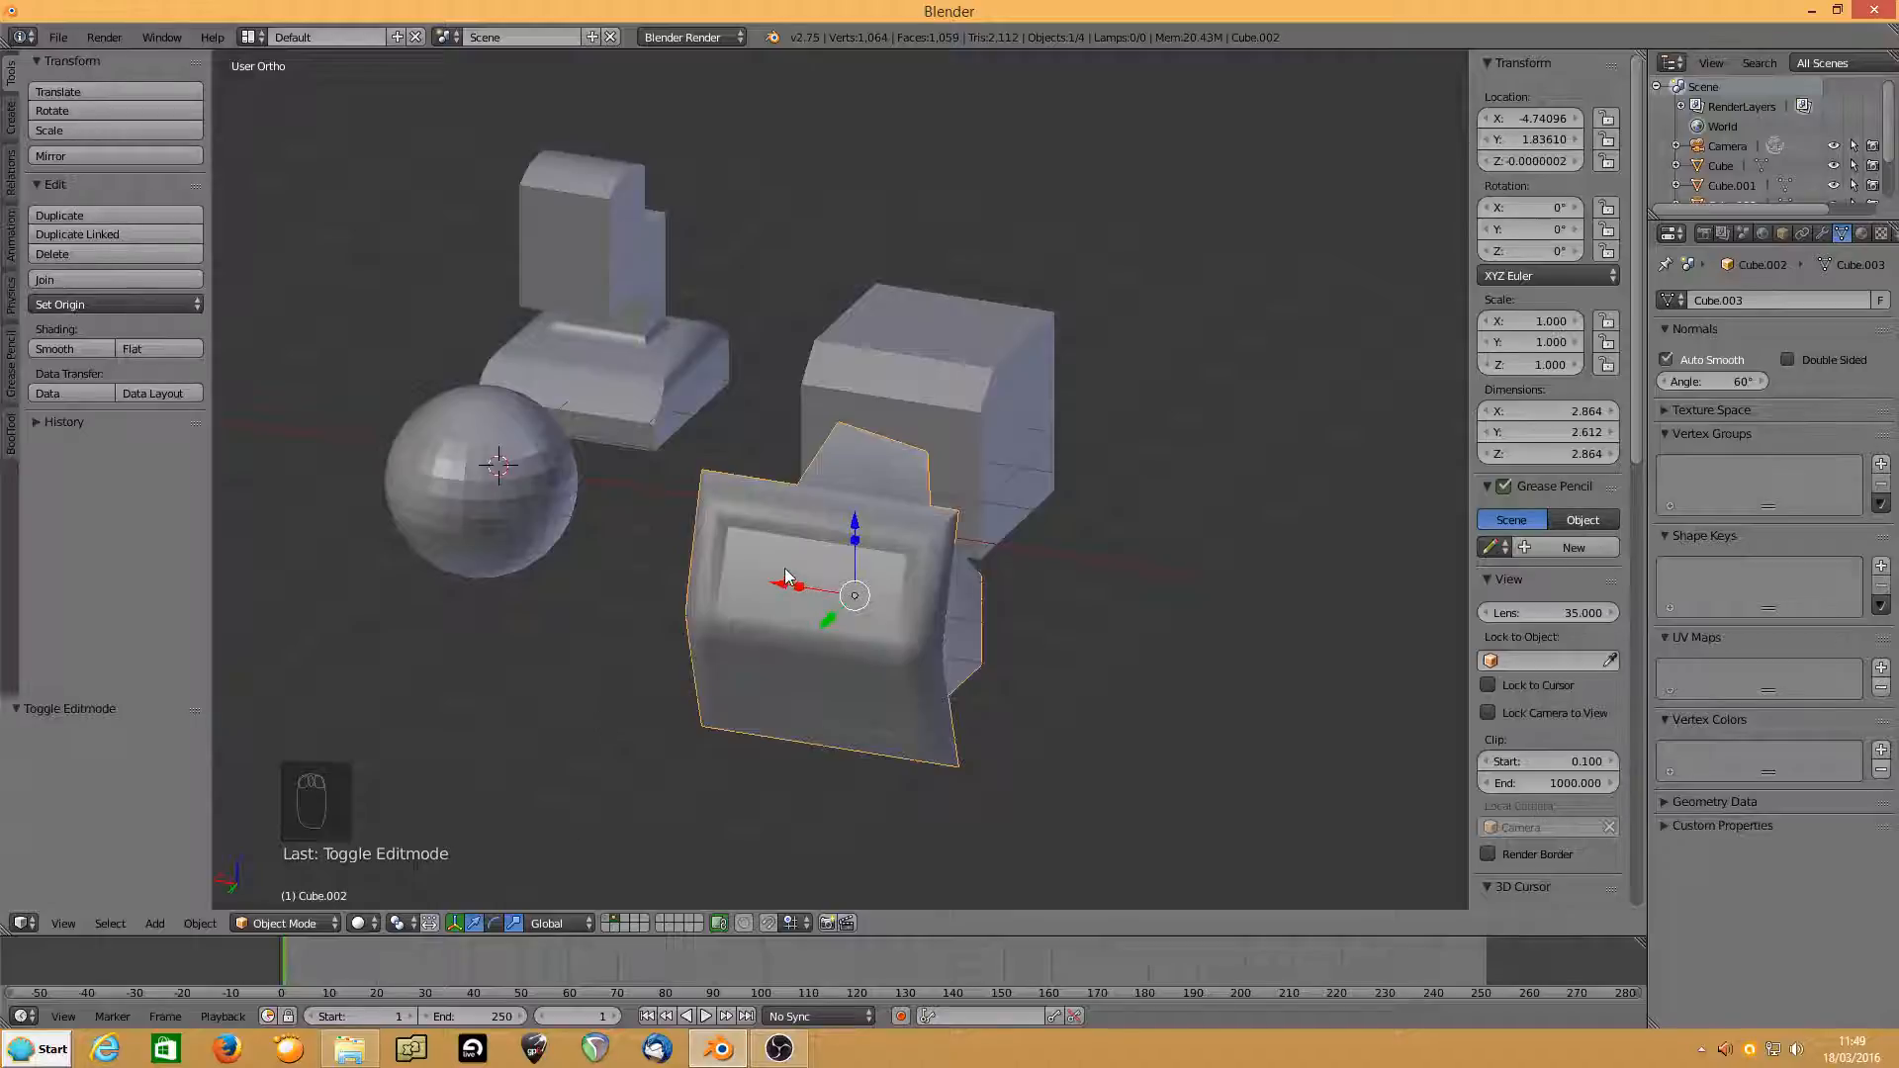
In Edit Mode, move the horizontal edge above the bevelled band about 0.06 outward along Y with the translate-only manipulator, and hide the manipulator.
key(Tab)
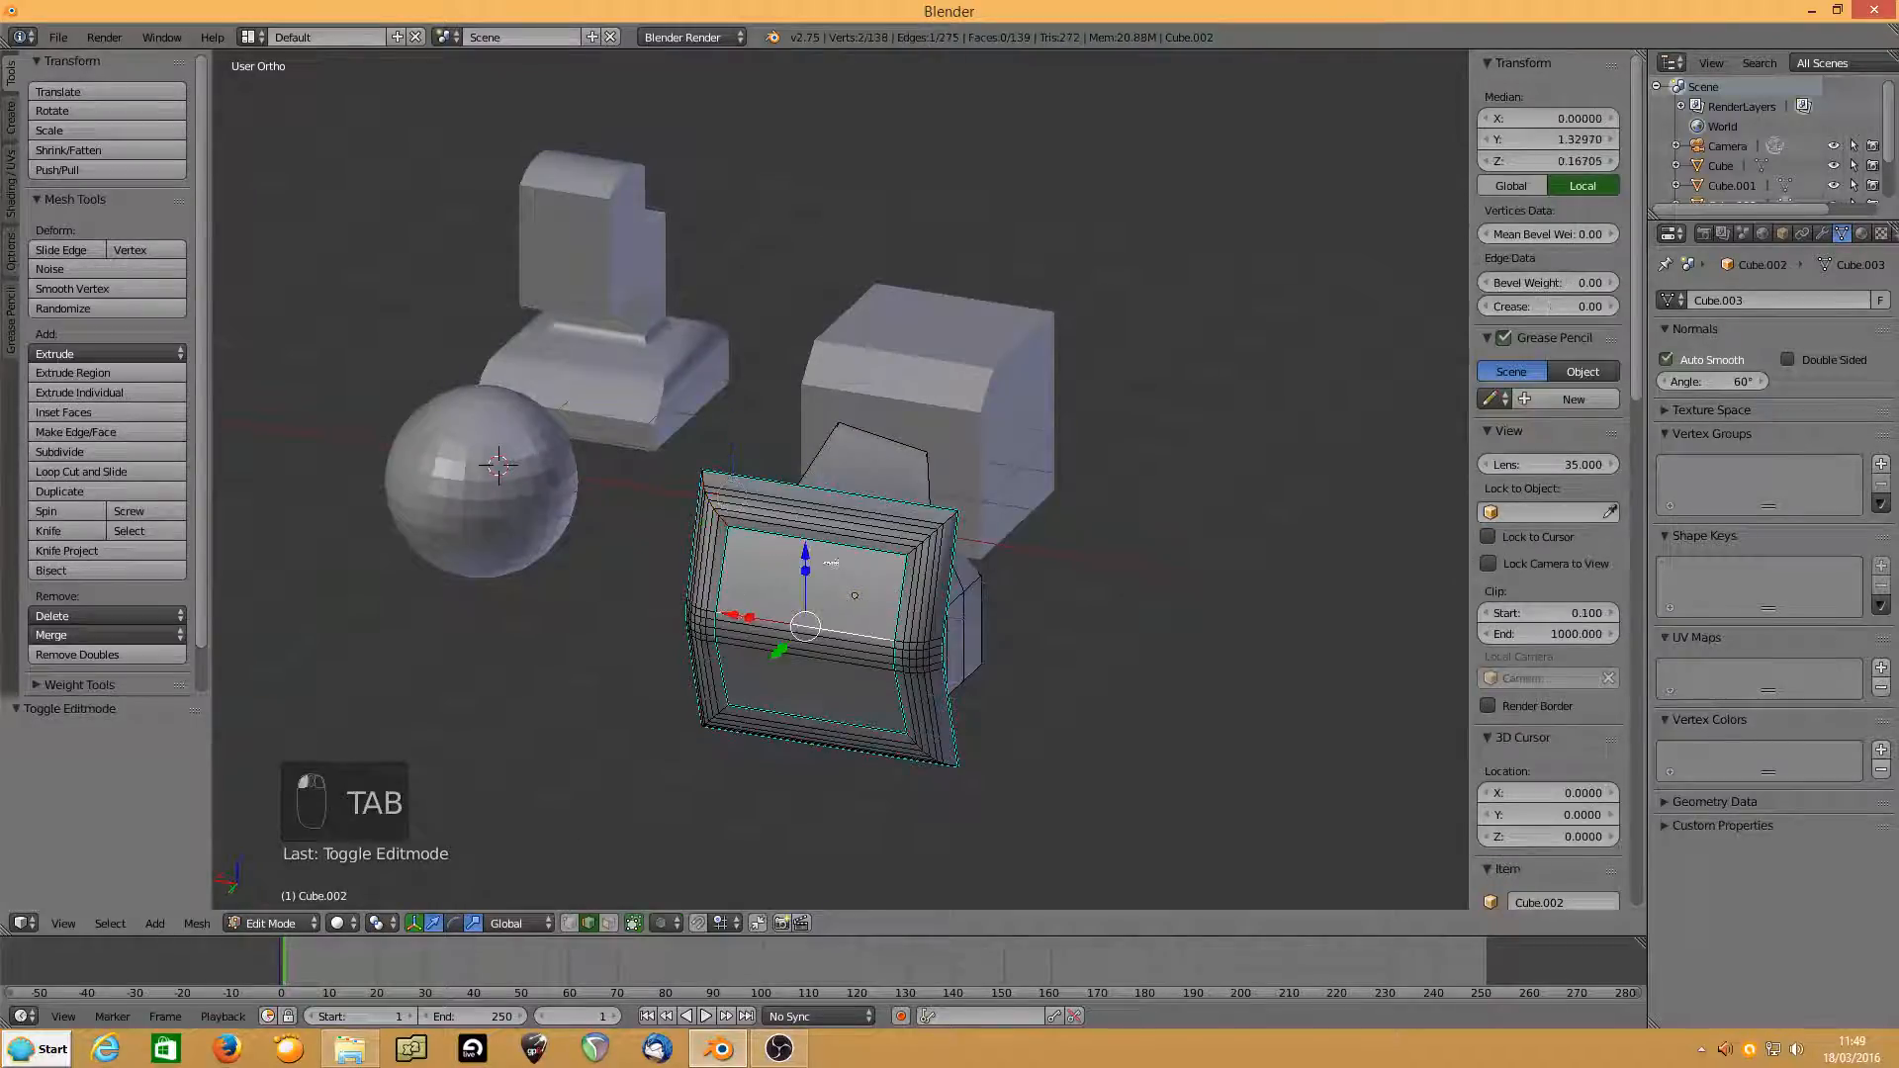
click(434, 924)
drag(779, 651, 737, 635)
key(ctrl+z)
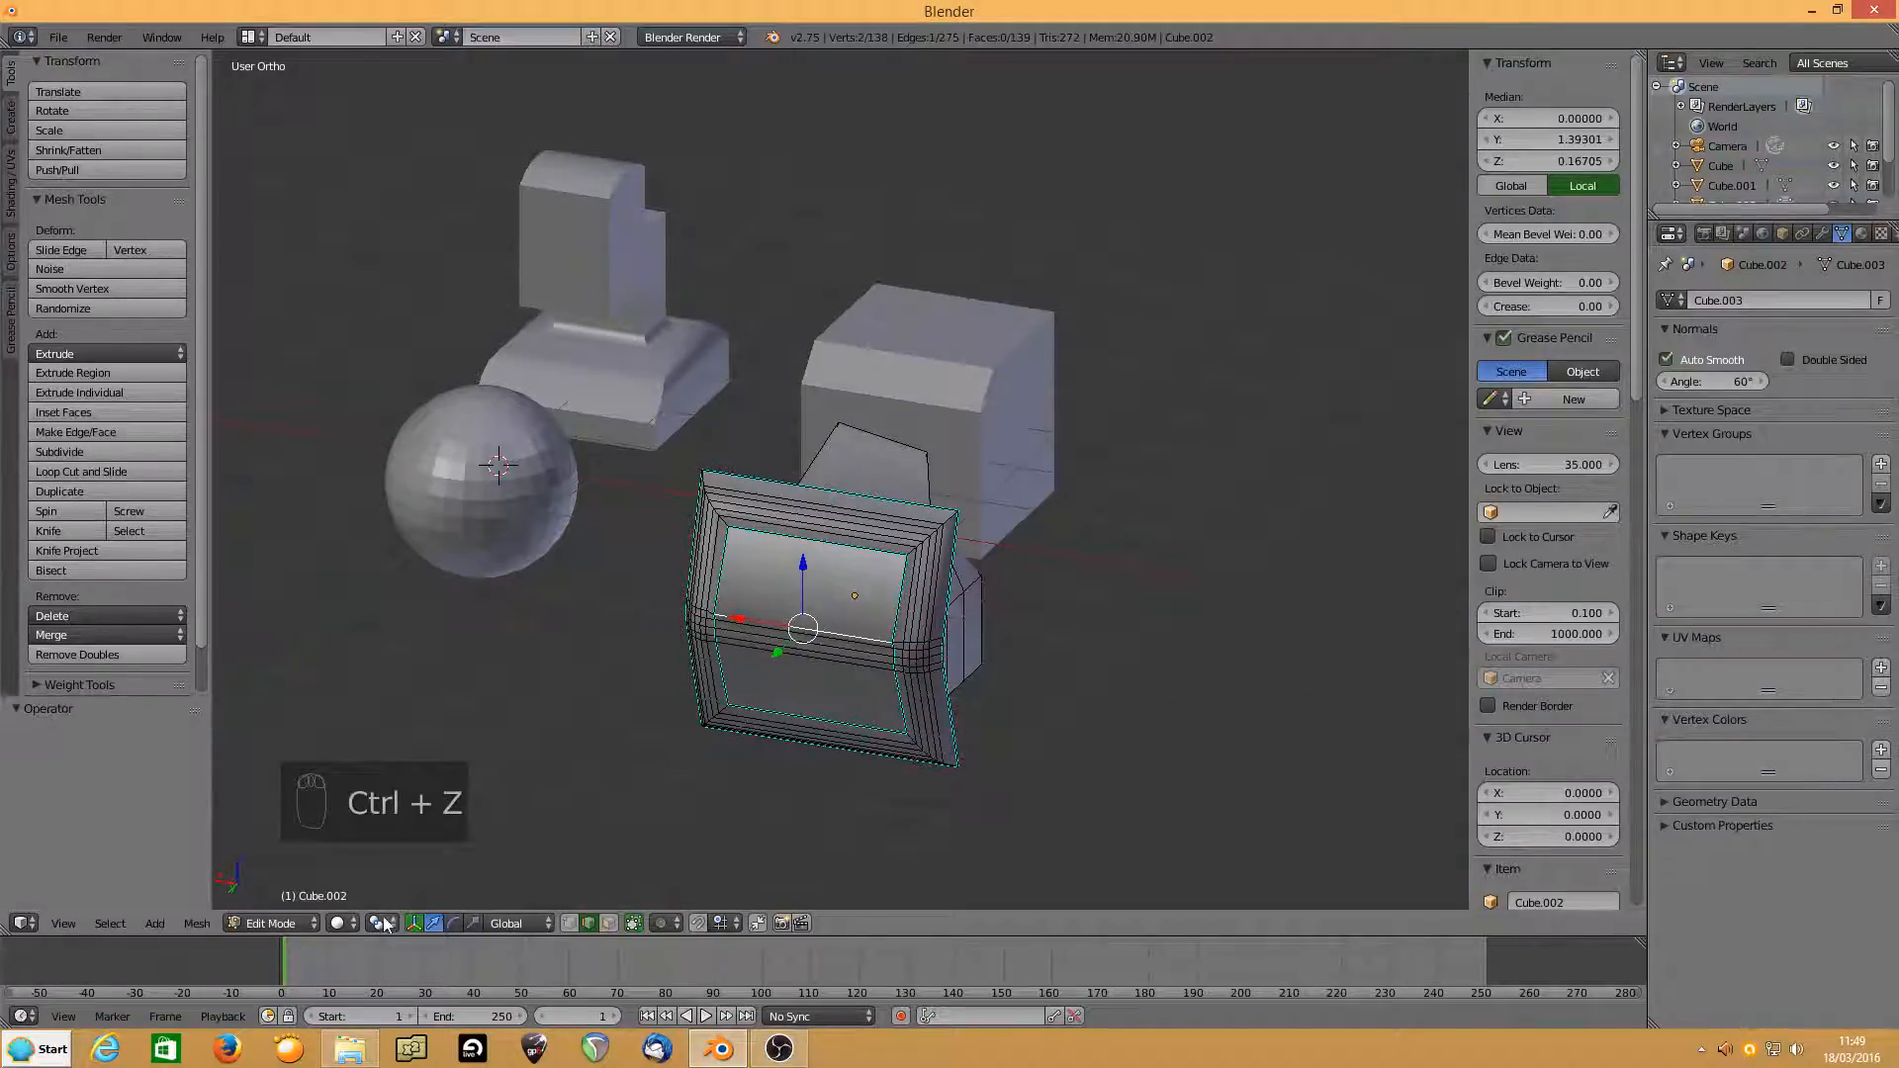
click(414, 923)
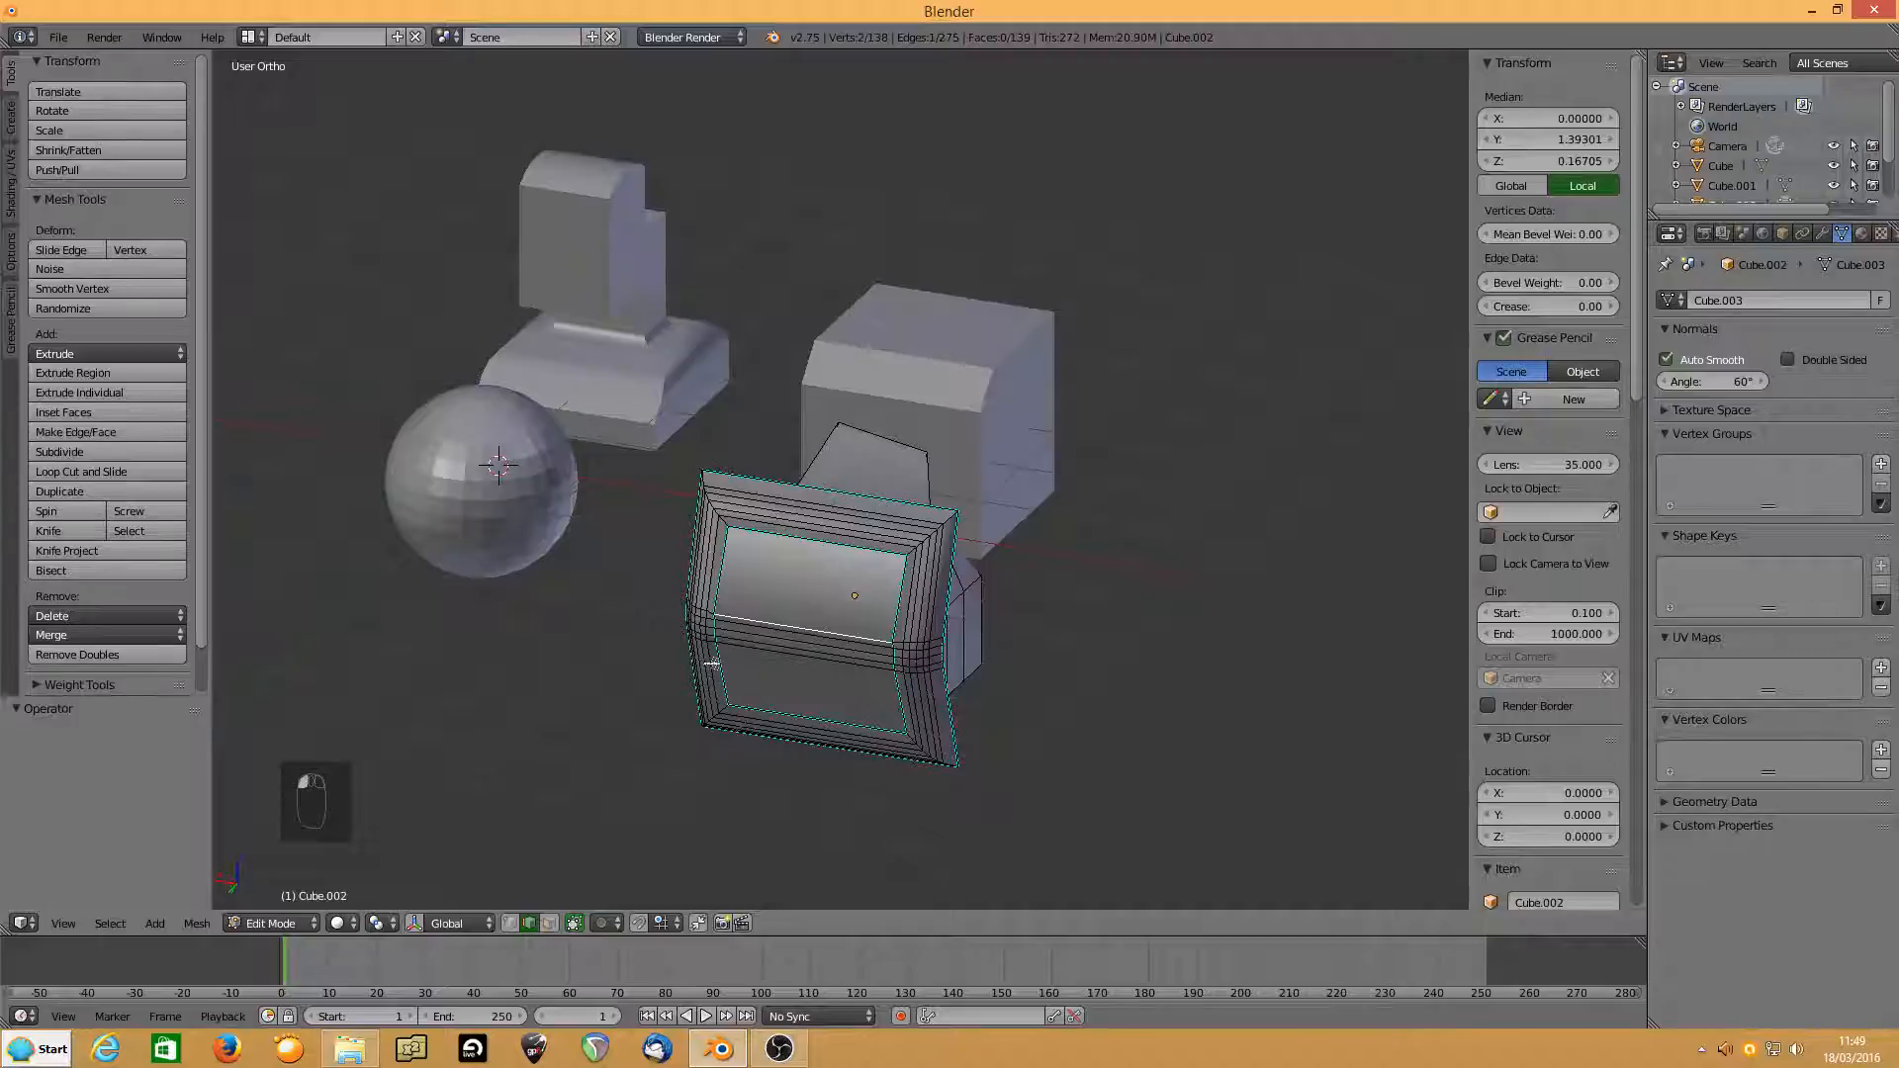
Try moving the same edge along the global Y and X axes and edge-sliding it.
key(g)
key(y)
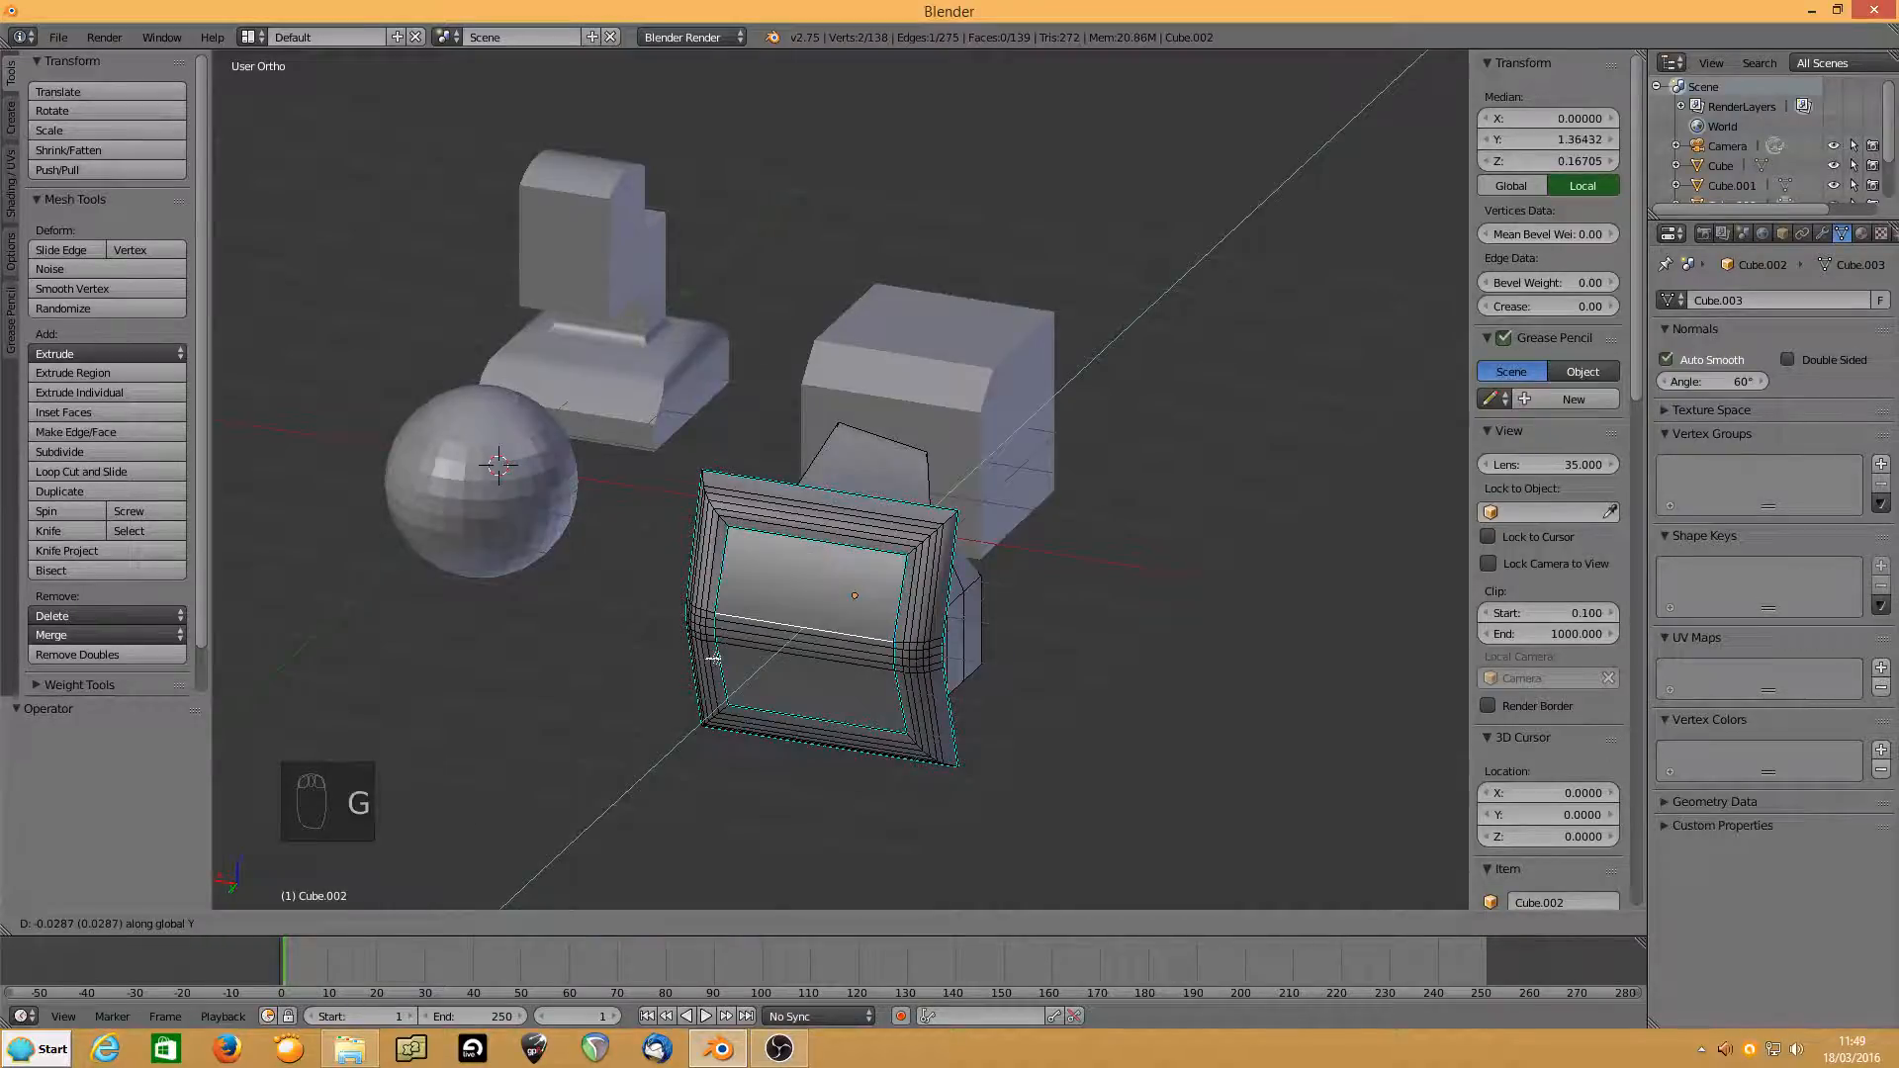
key(g)
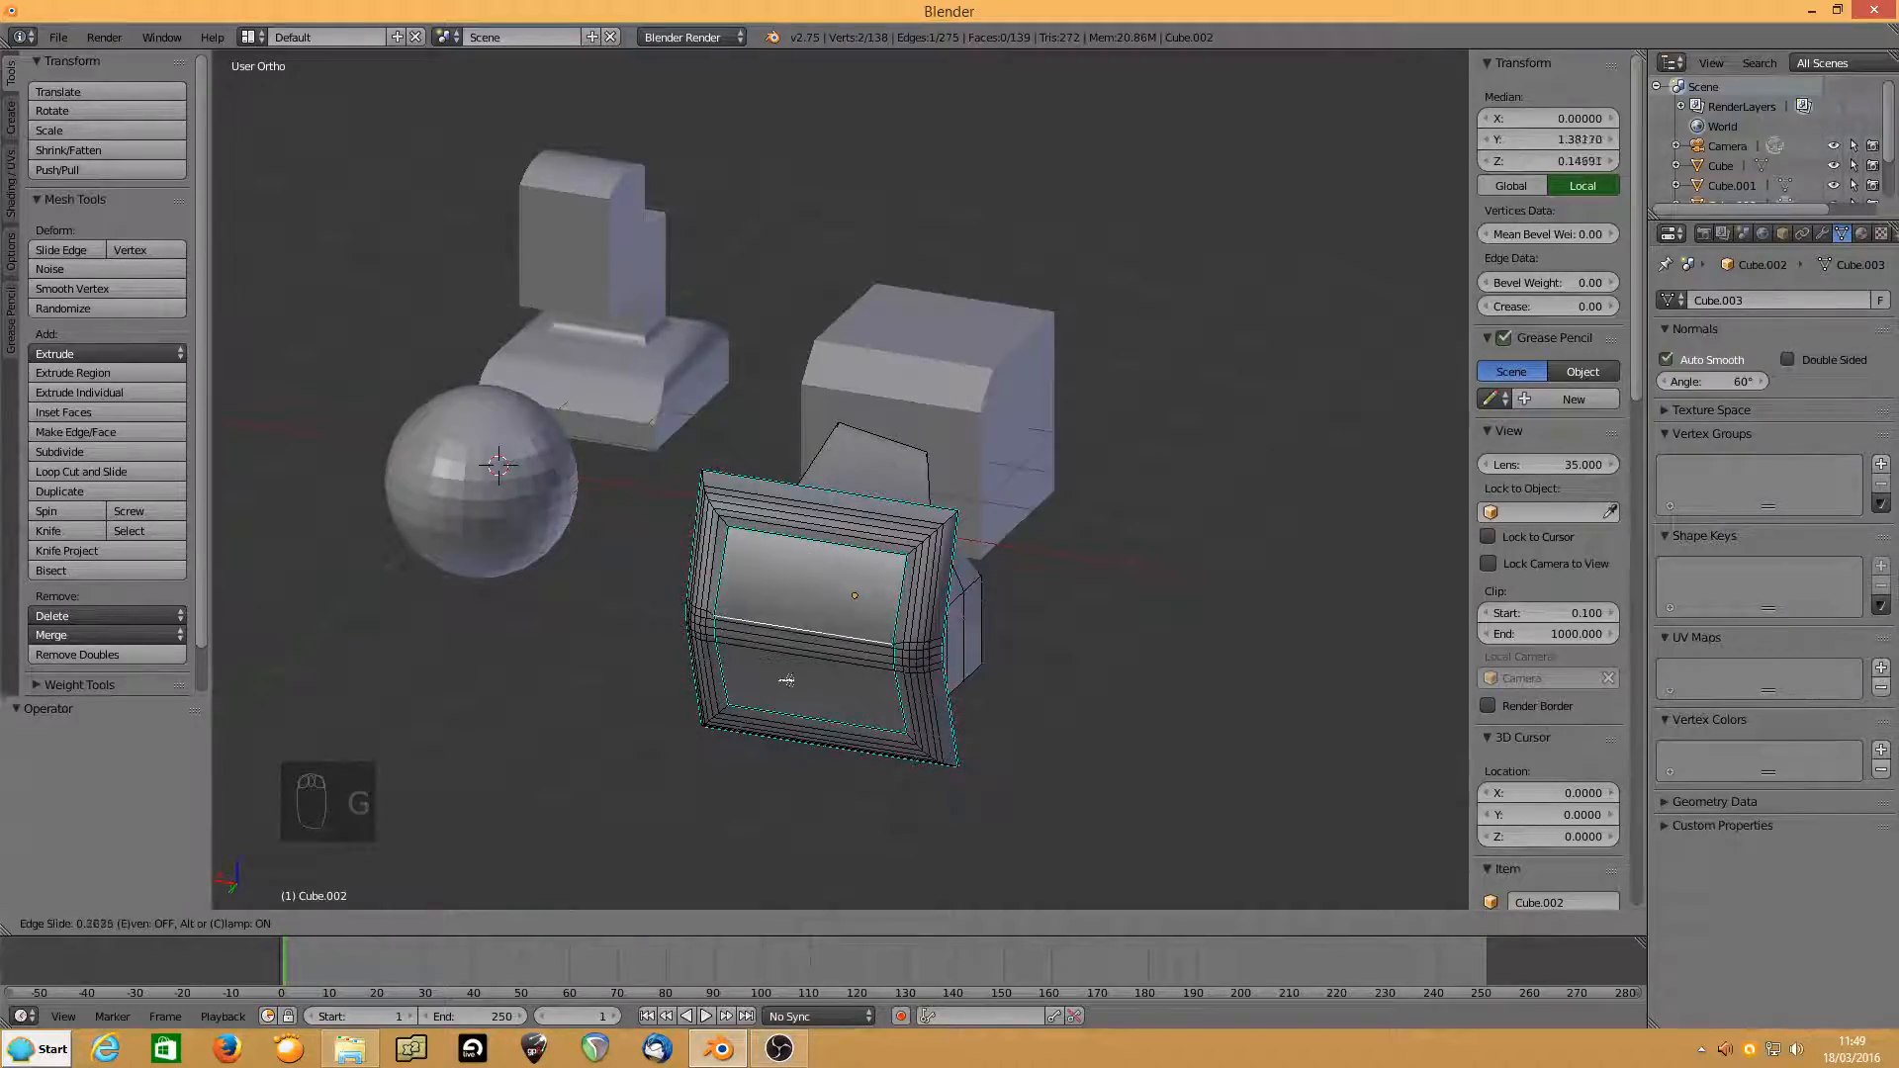
click(746, 668)
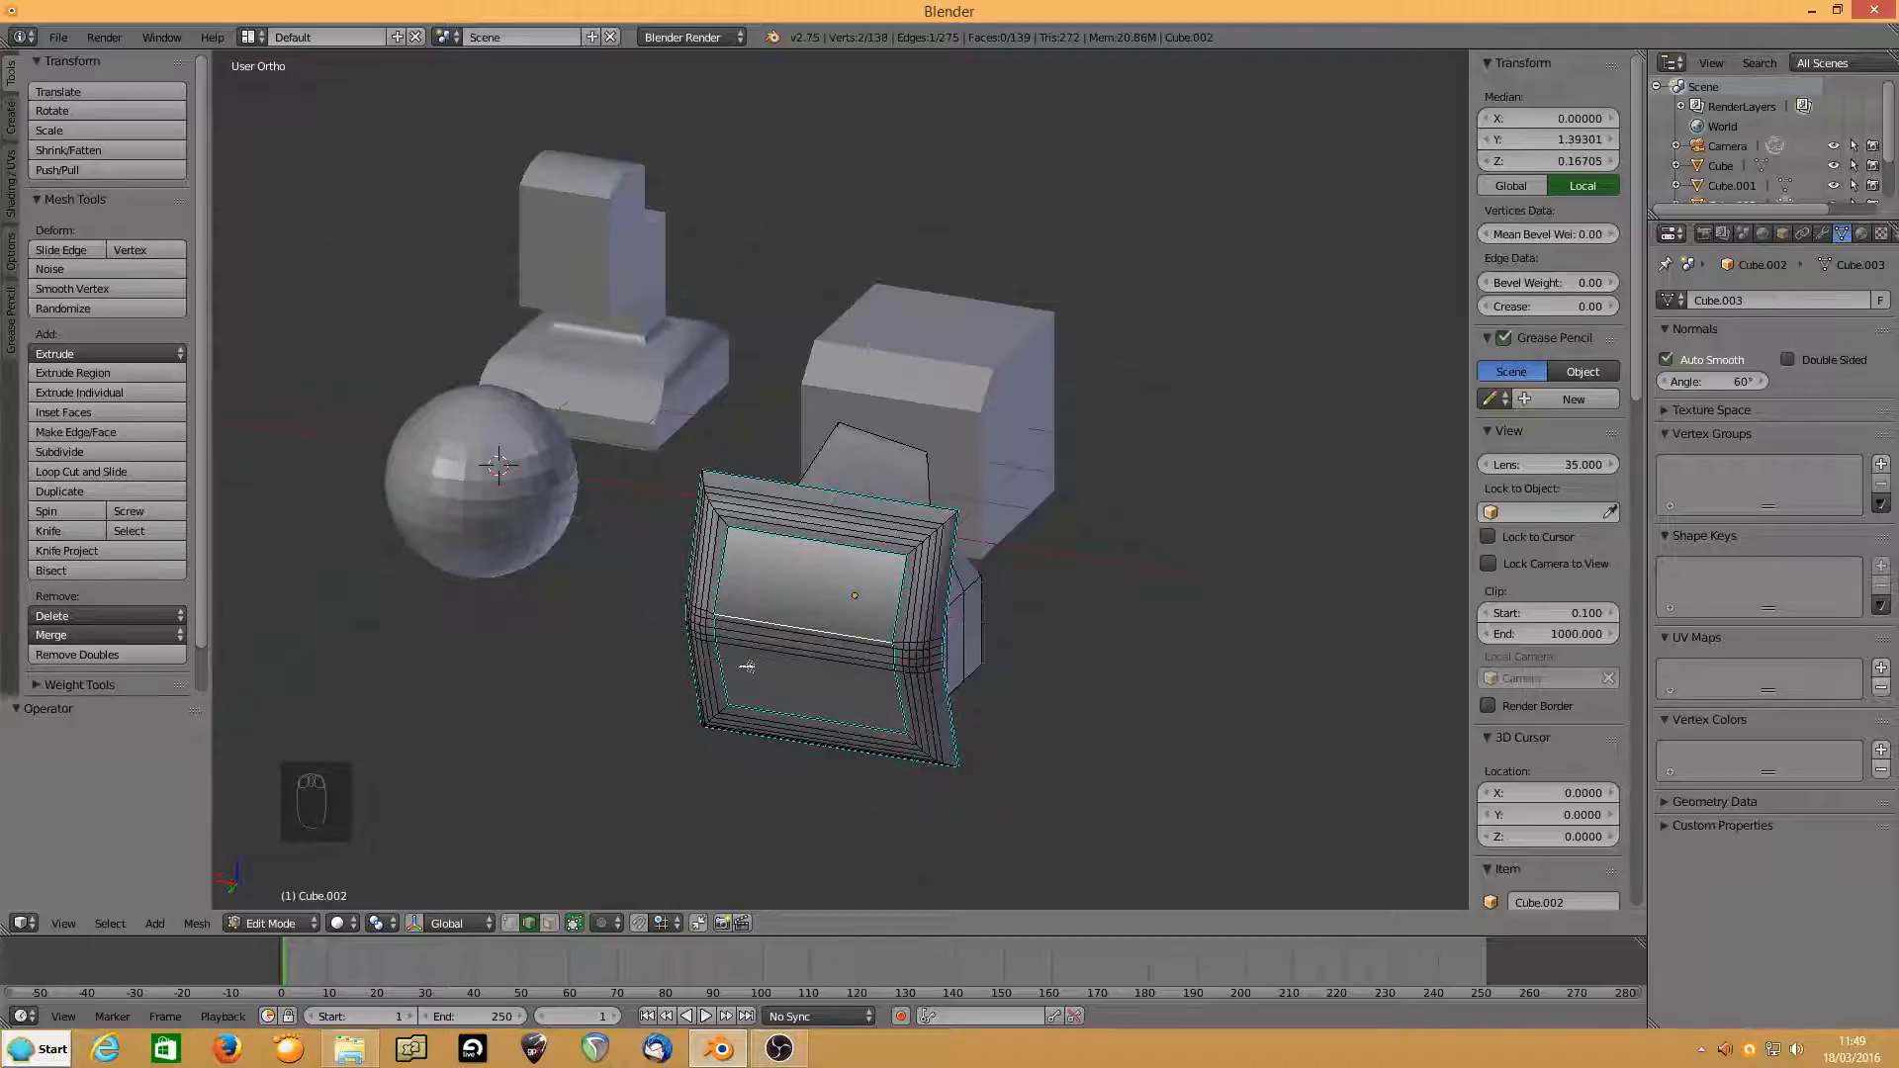
key(g)
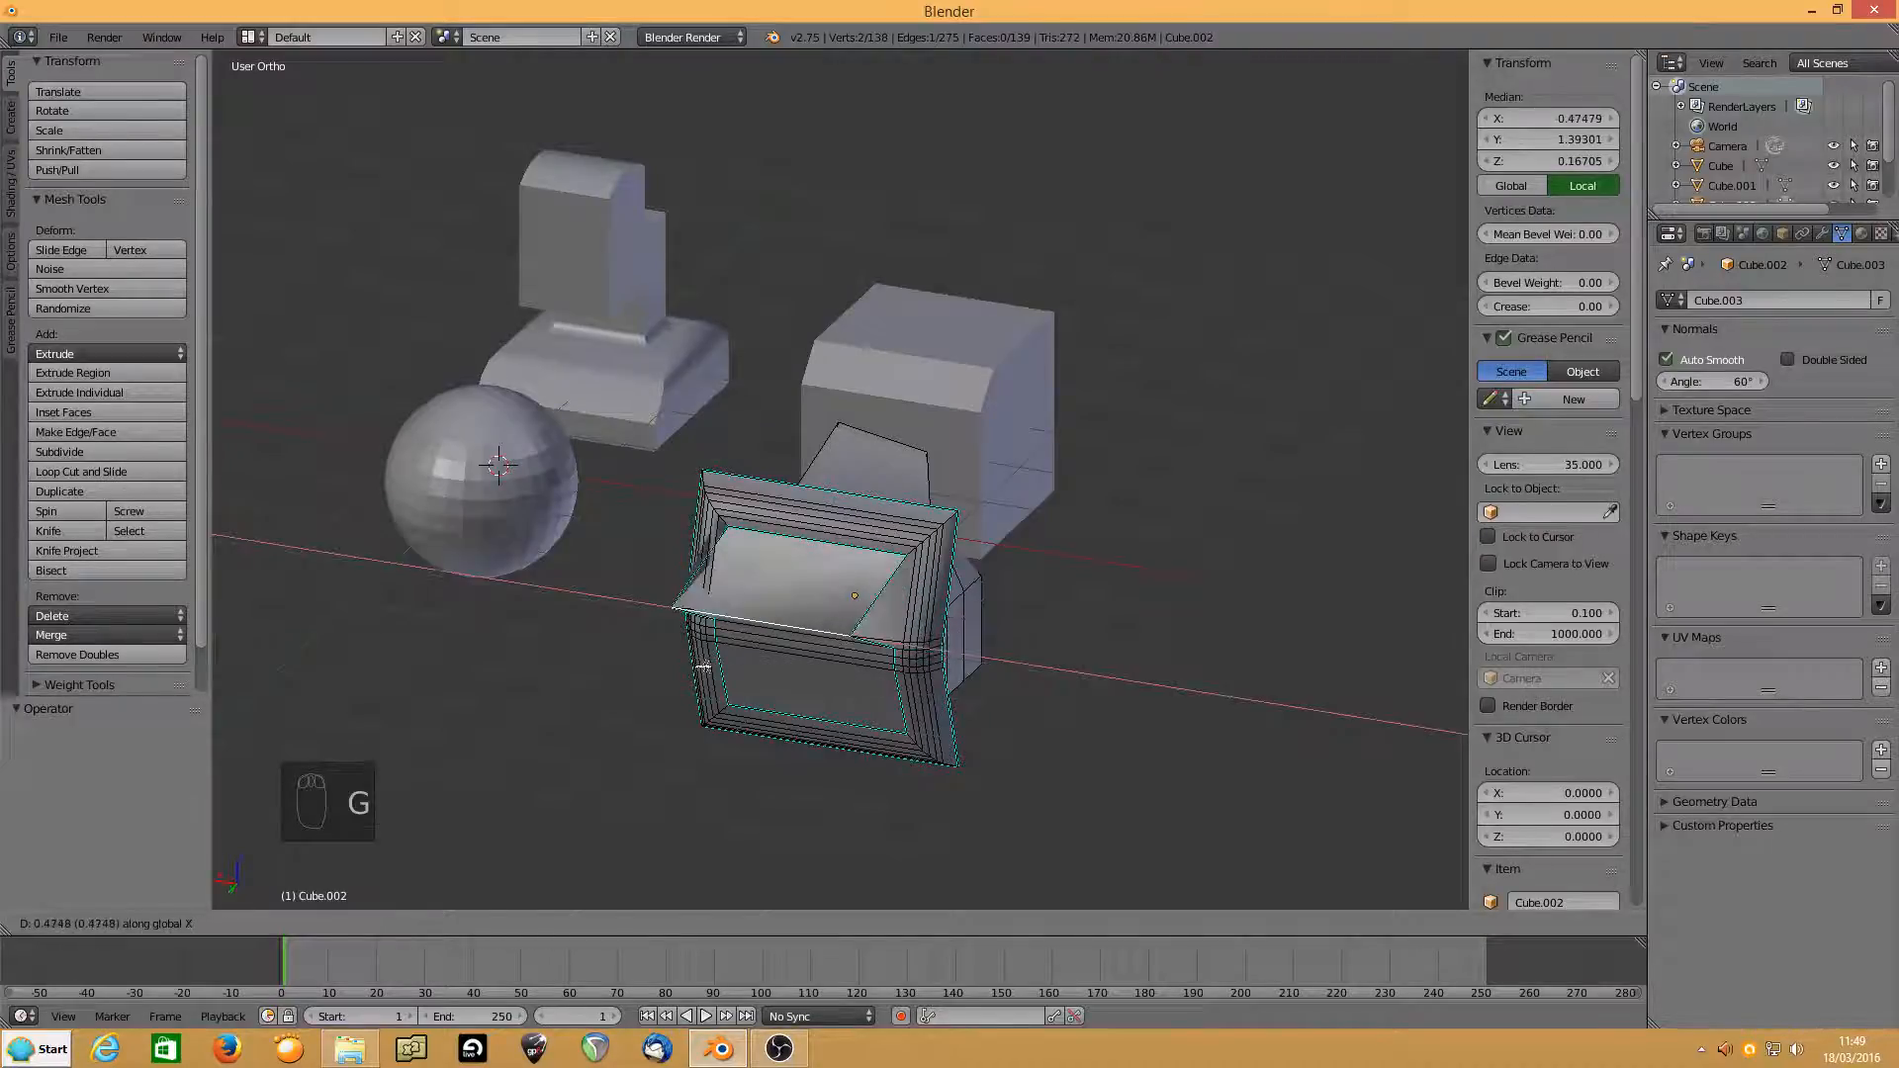
right_click(702, 668)
Select a horizontal edge on the upper part of the frame and try scaling it to about 0.61 along X.
middle_drag(796, 660, 747, 656)
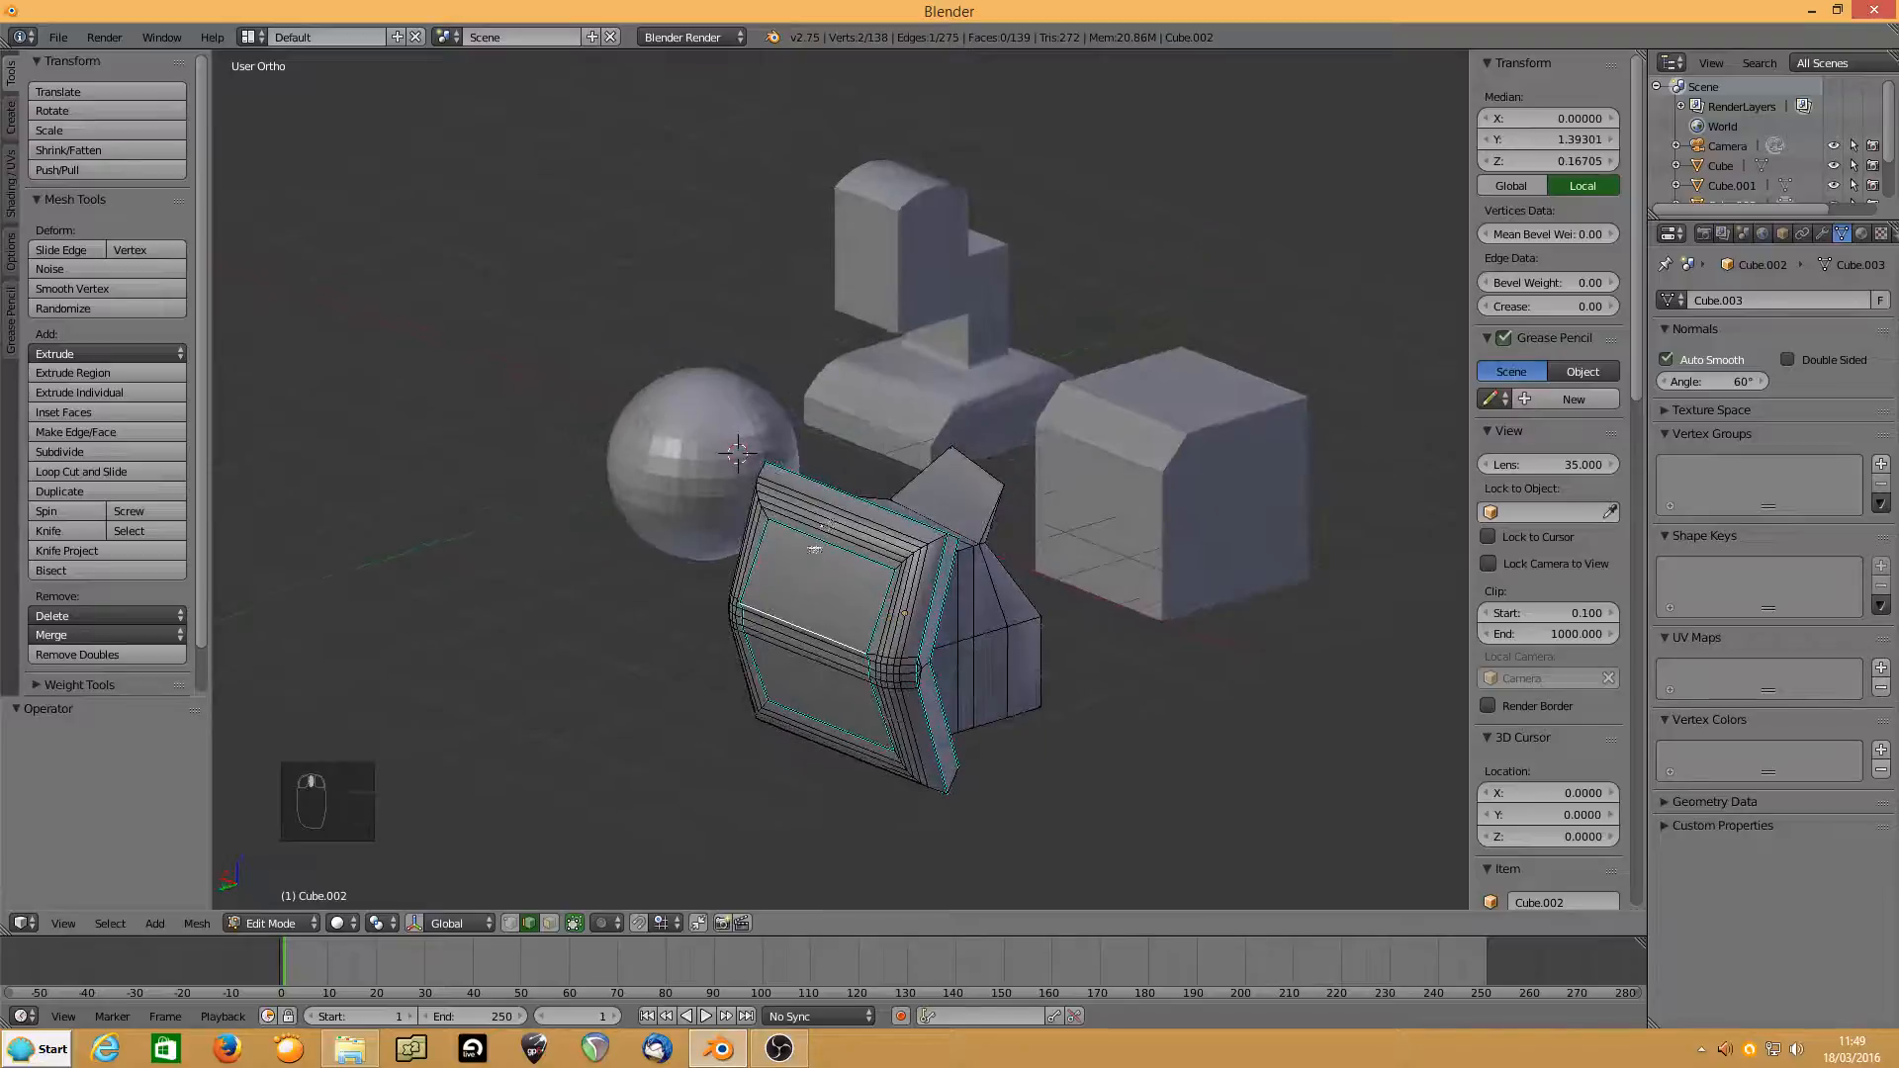
right_click(831, 518)
key(s)
key(x)
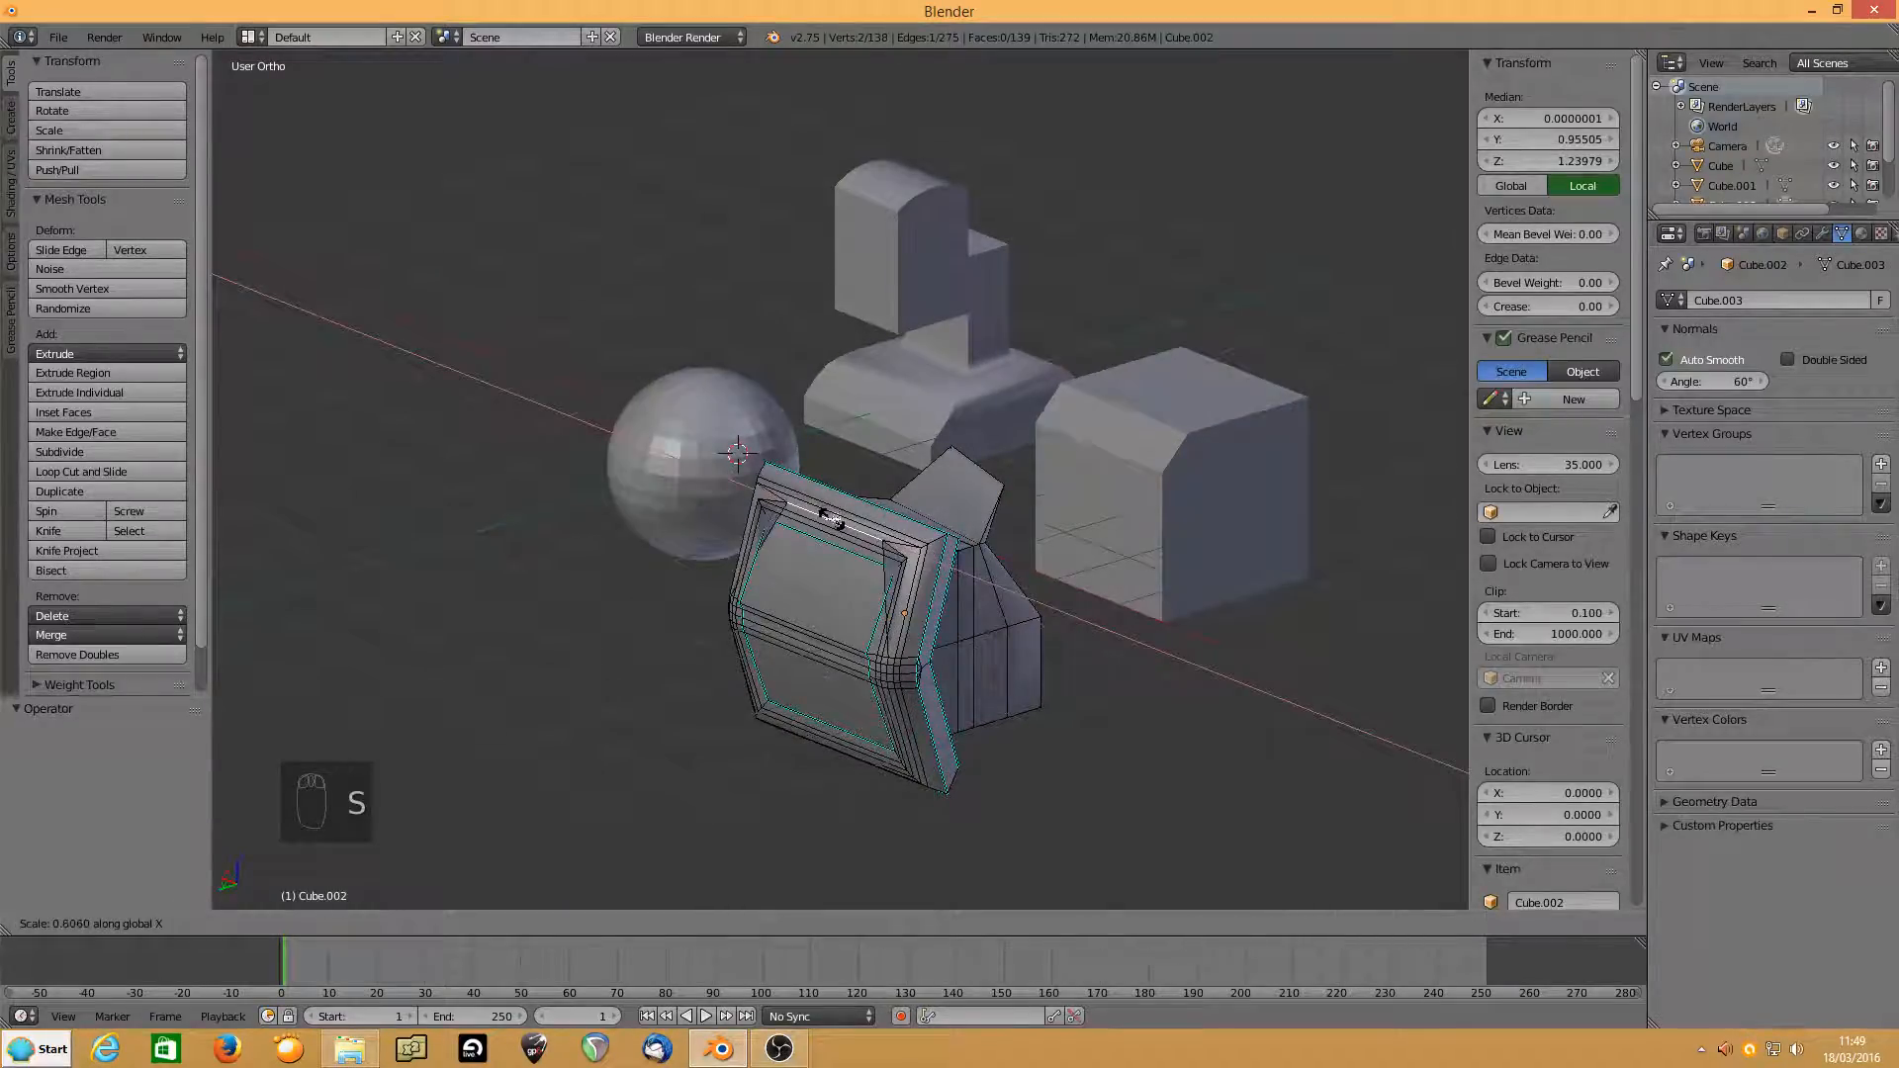
click(832, 520)
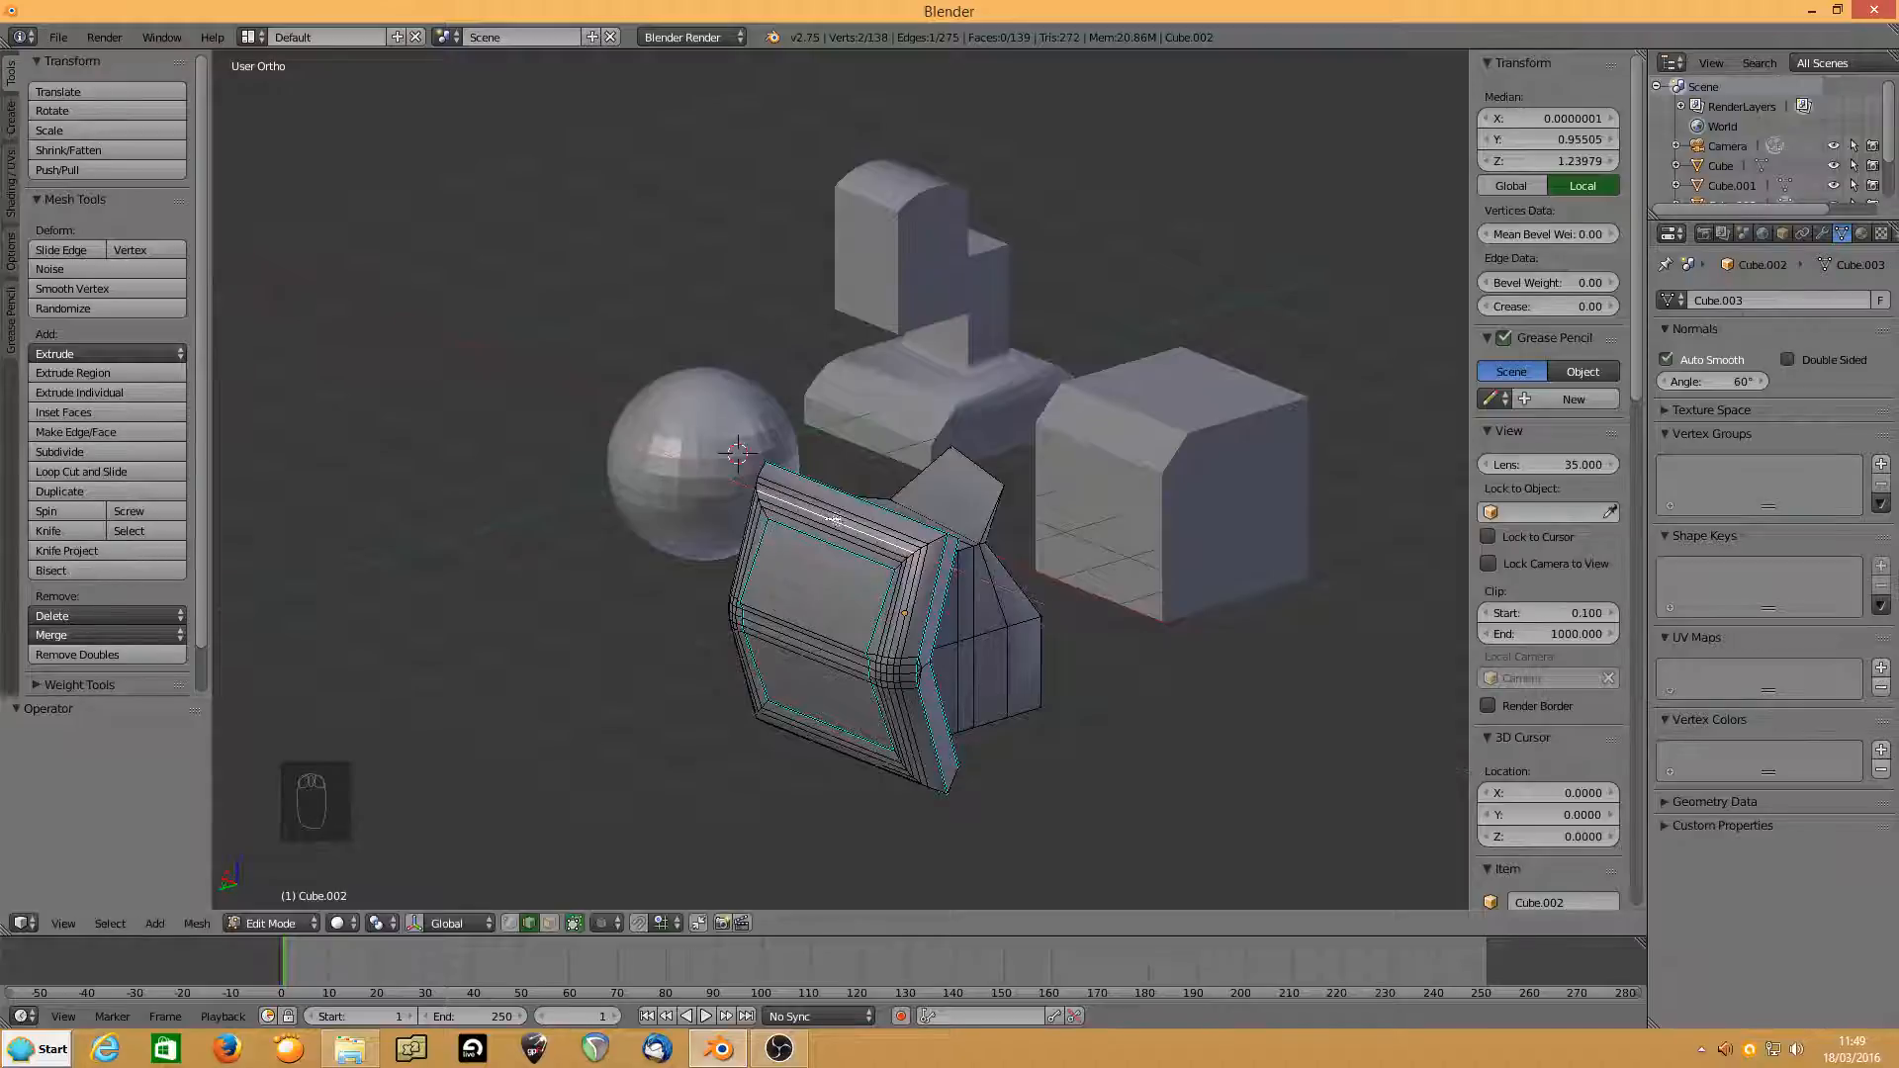
key(KP_Decimal)
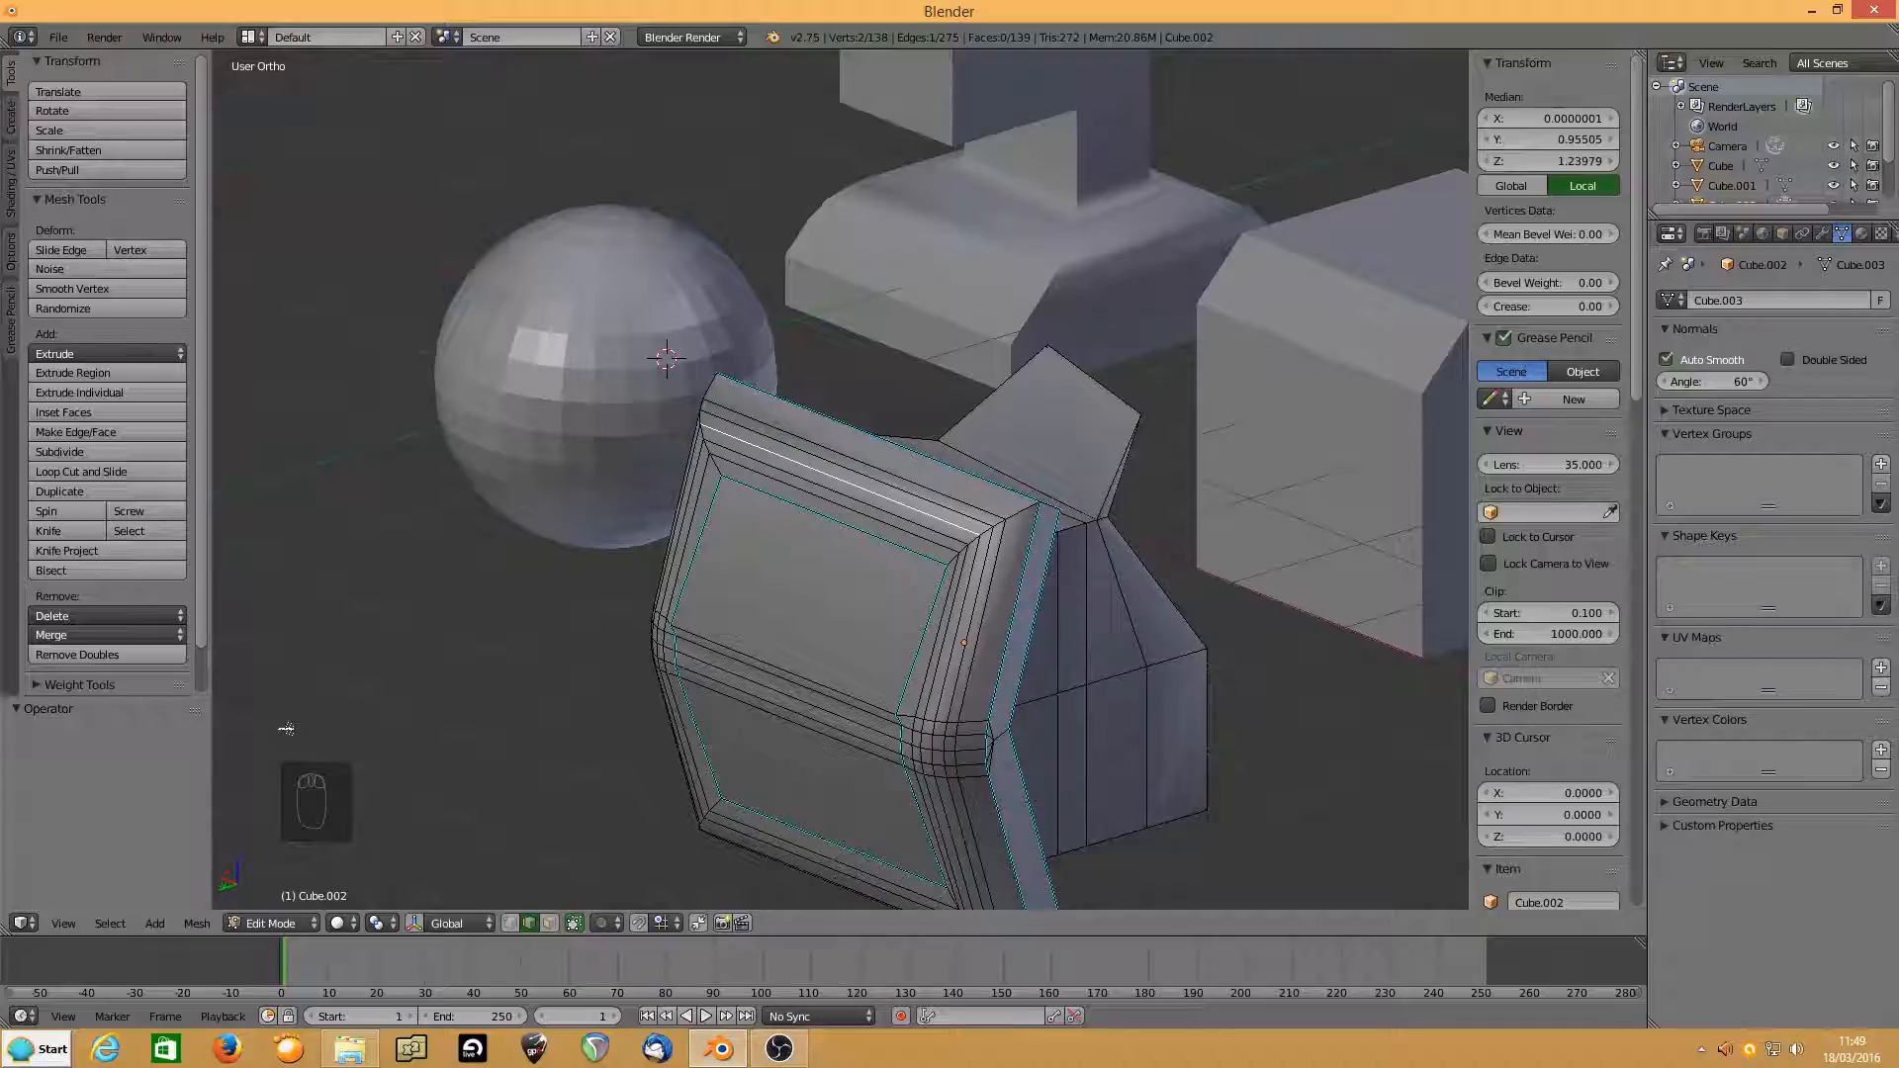
Try scaling the selected horizontal edge on the upper frame uniformly, starting with the pointer both near its centre and farther away.
middle_drag(475, 690, 543, 623)
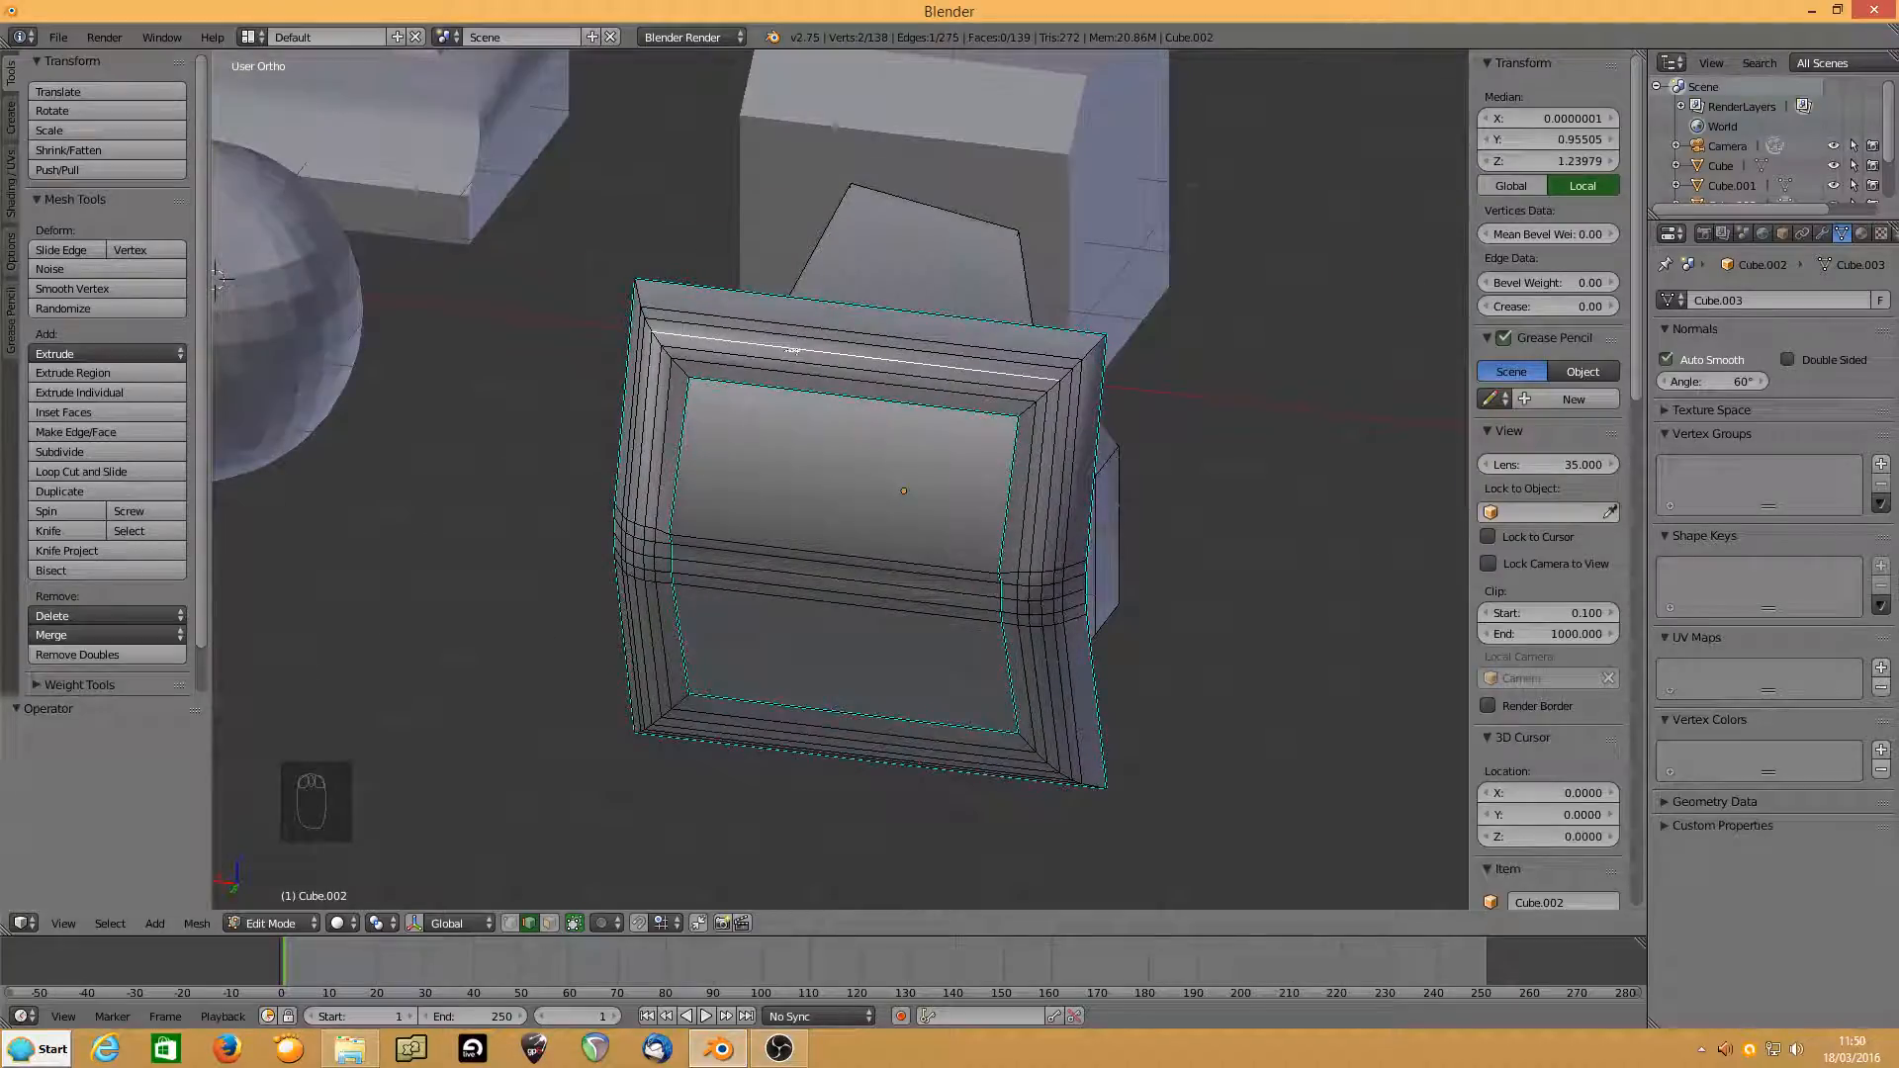
key(s)
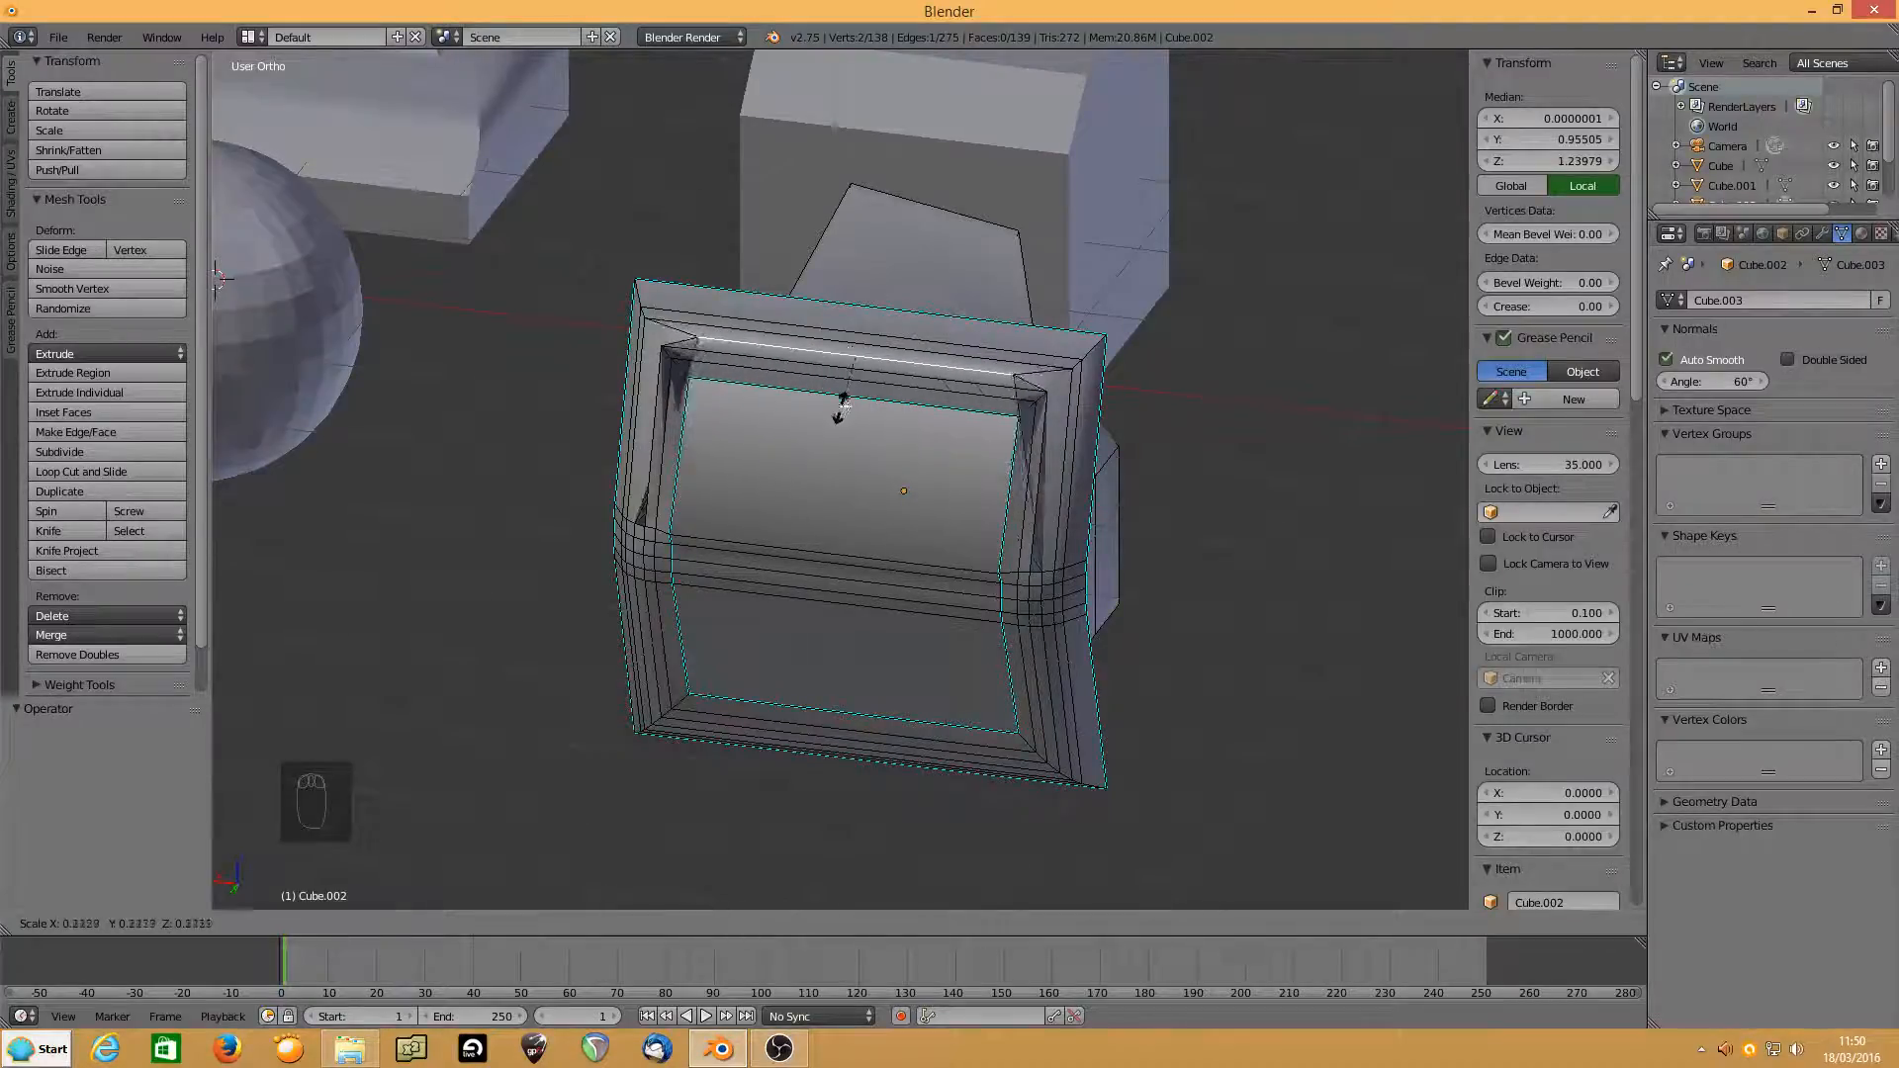
click(847, 379)
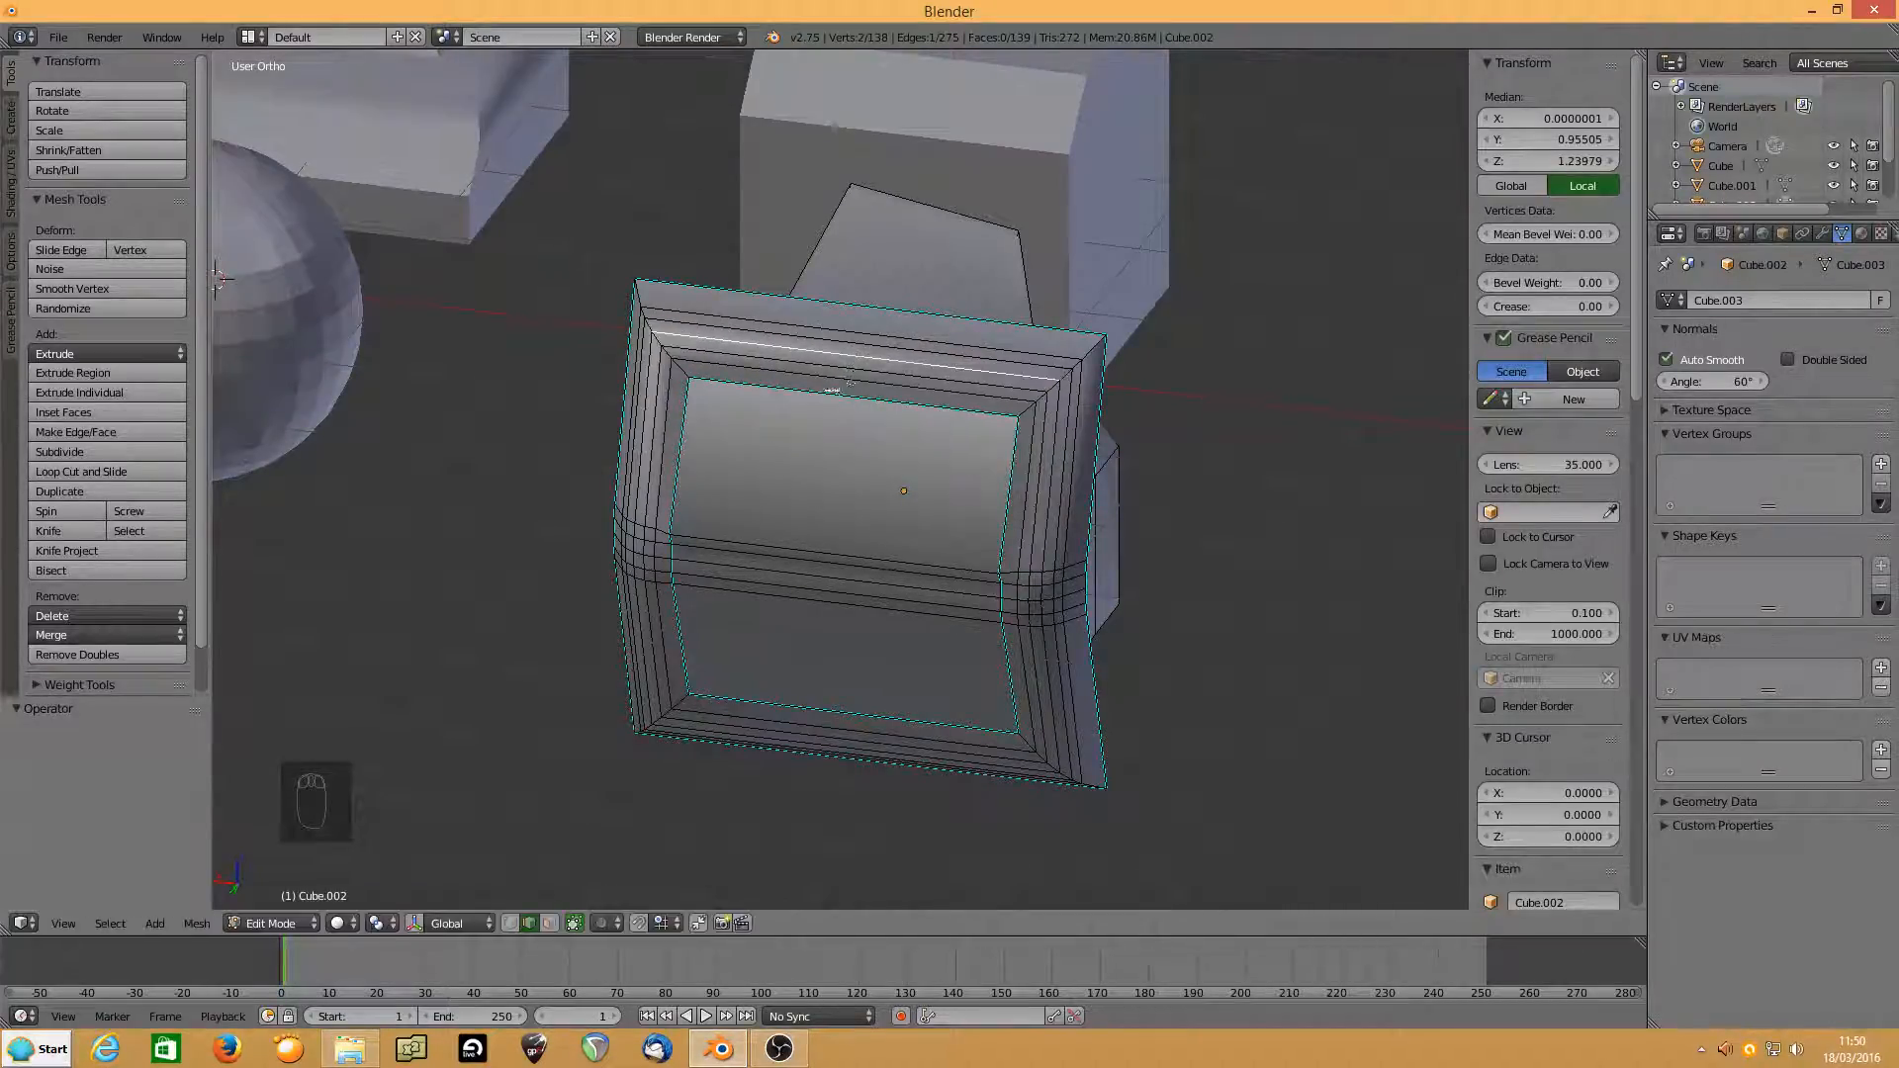
key(s)
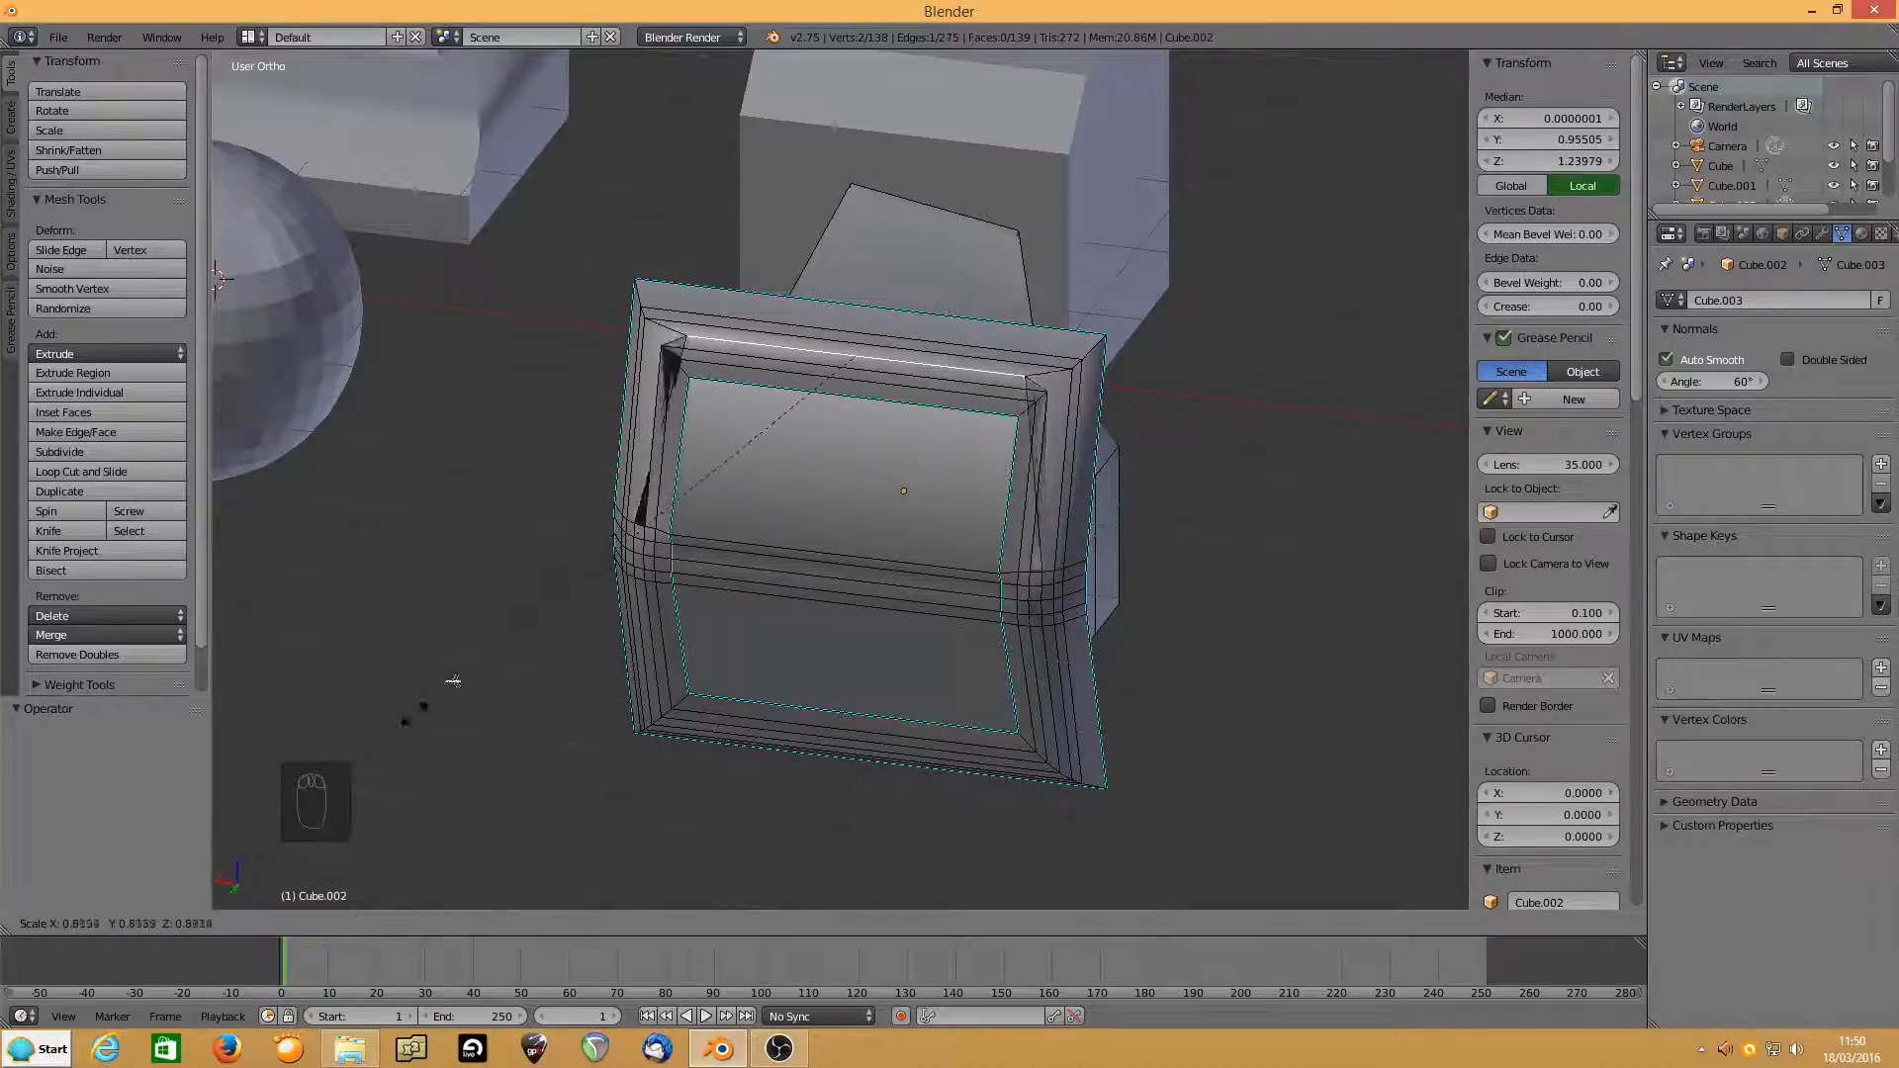
right_click(524, 624)
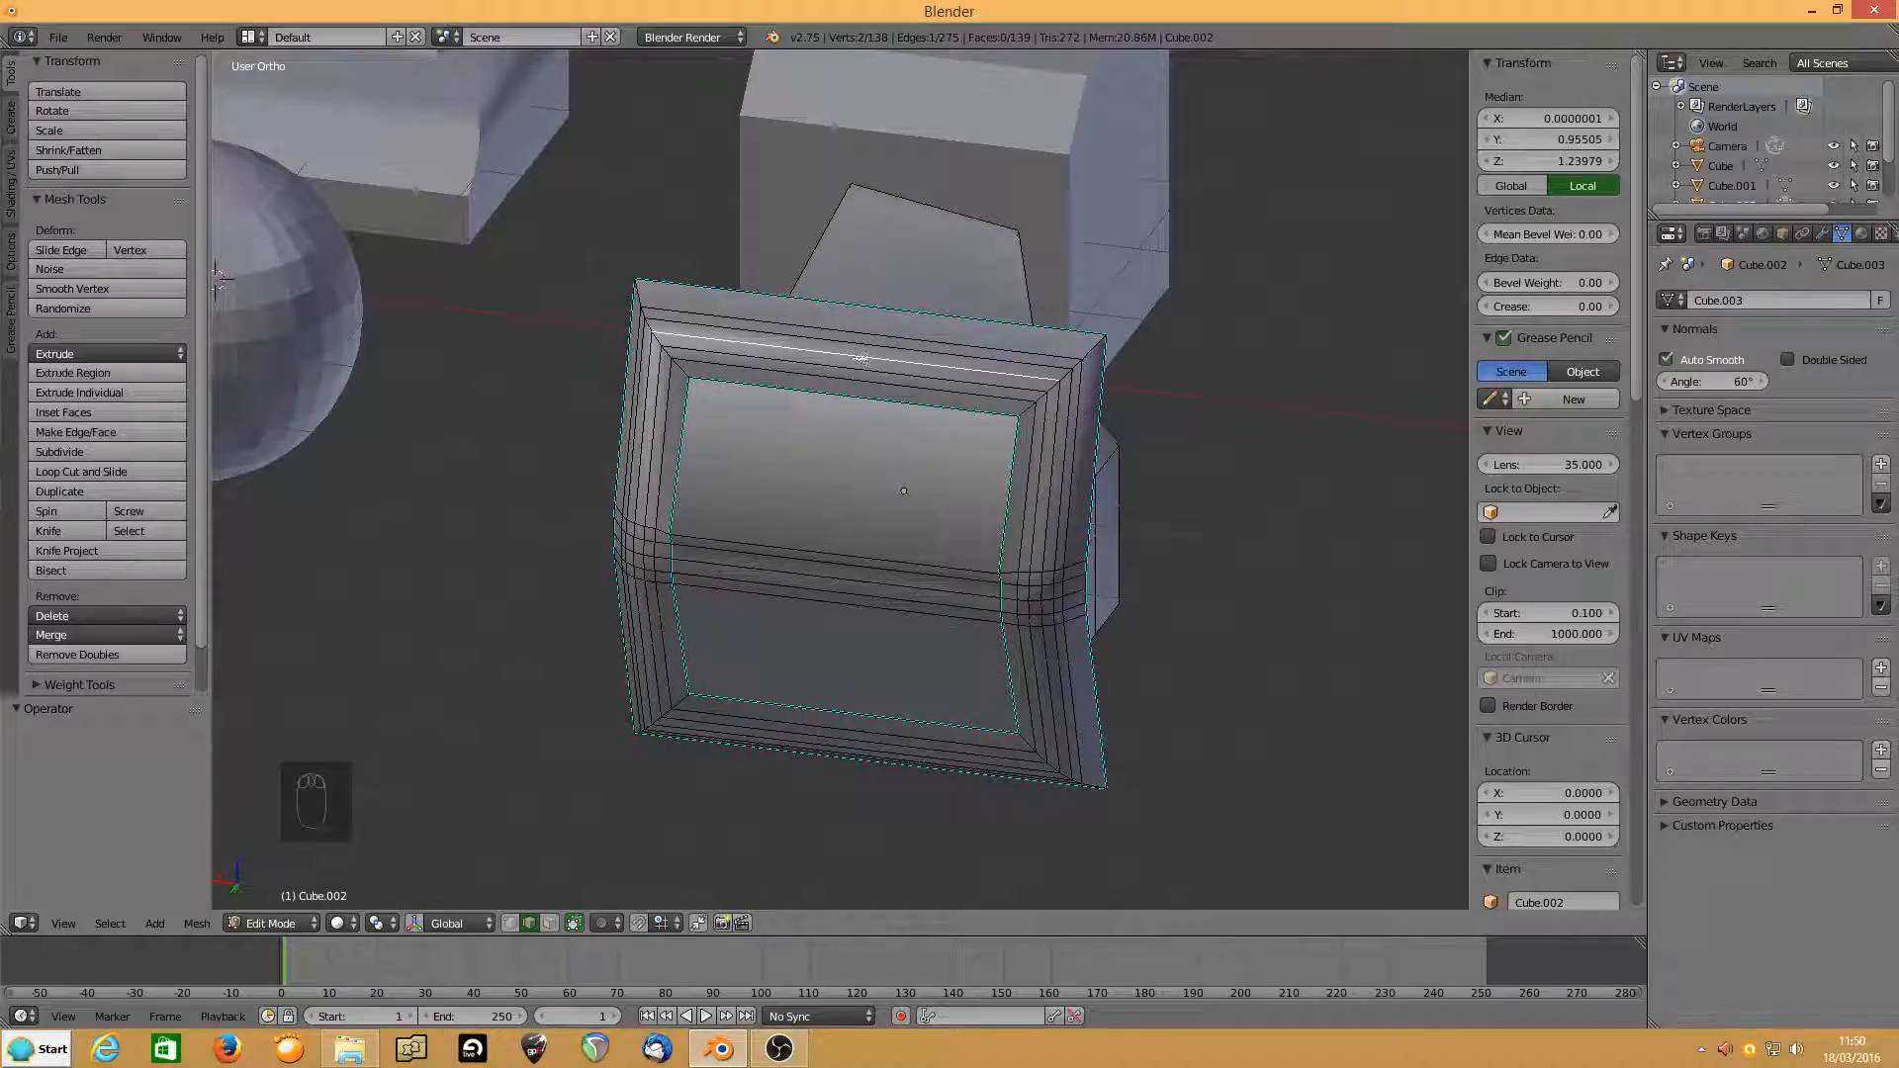
key(s)
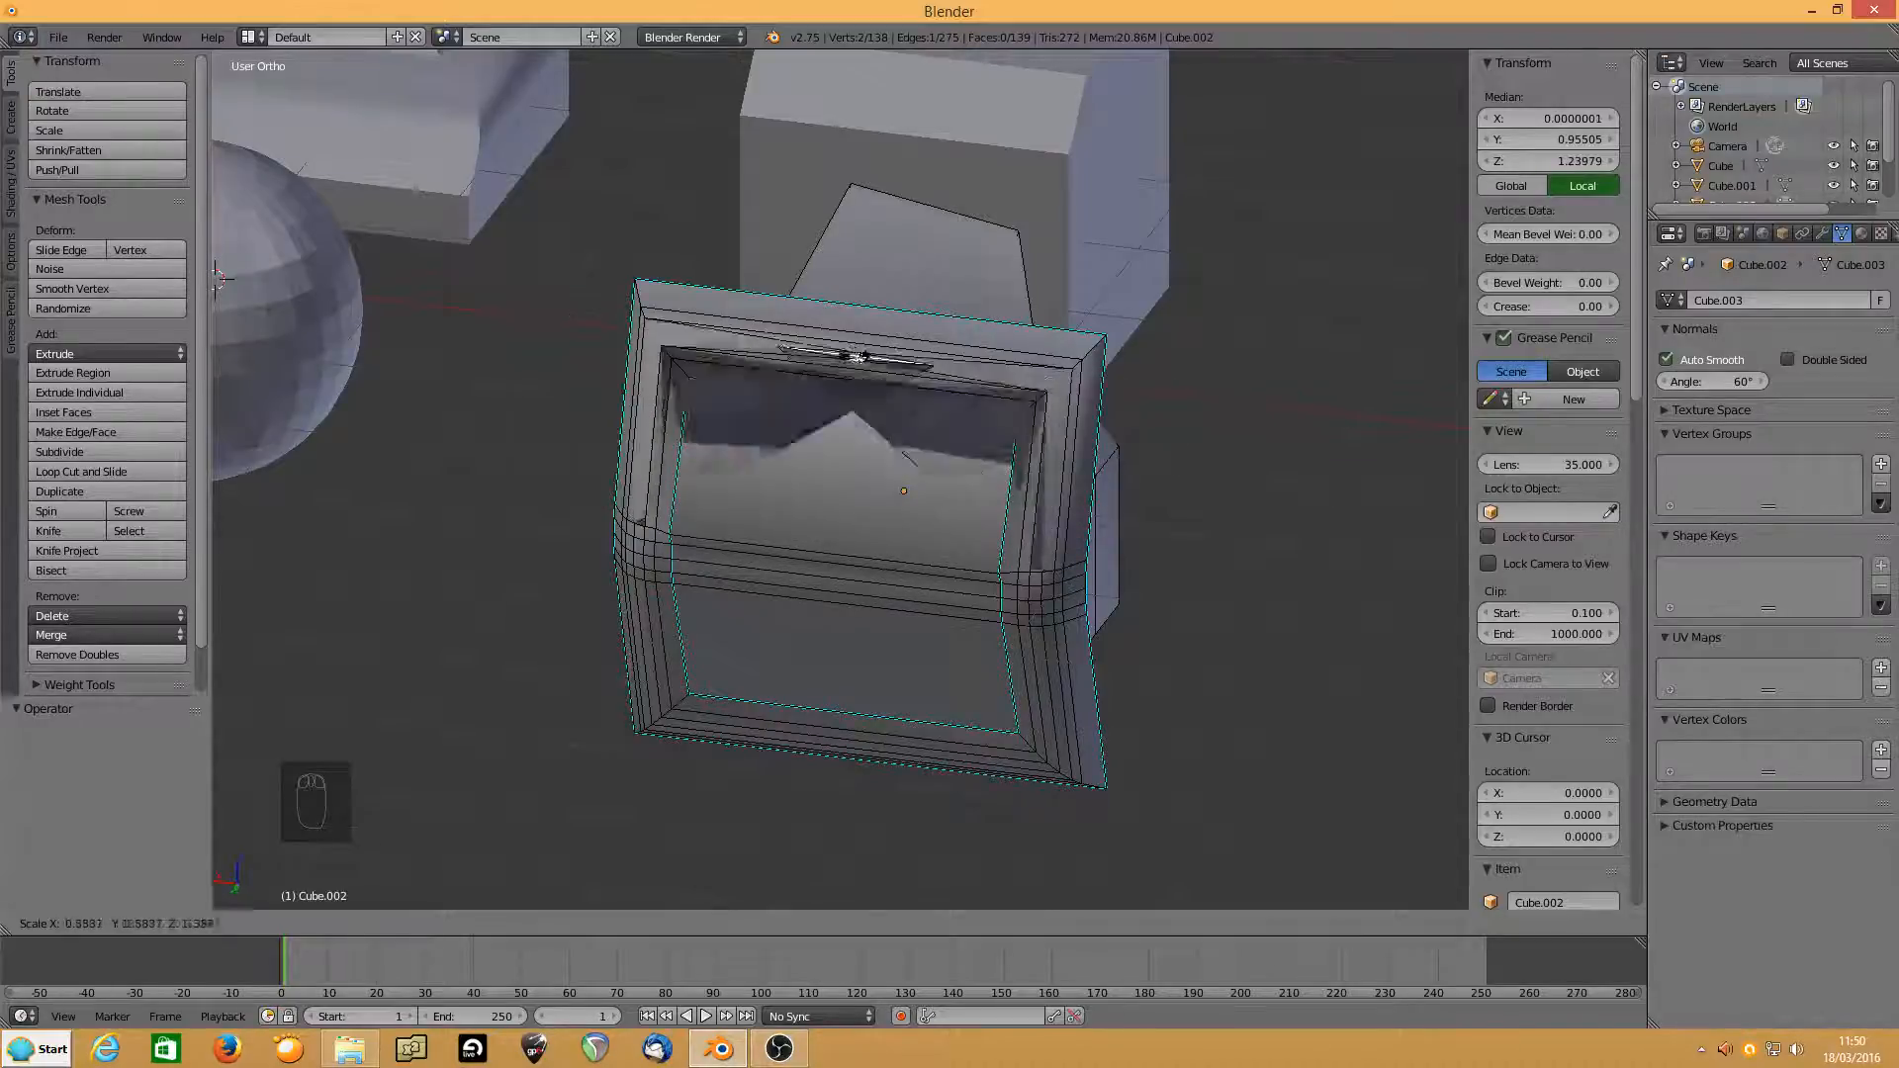
right_click(859, 364)
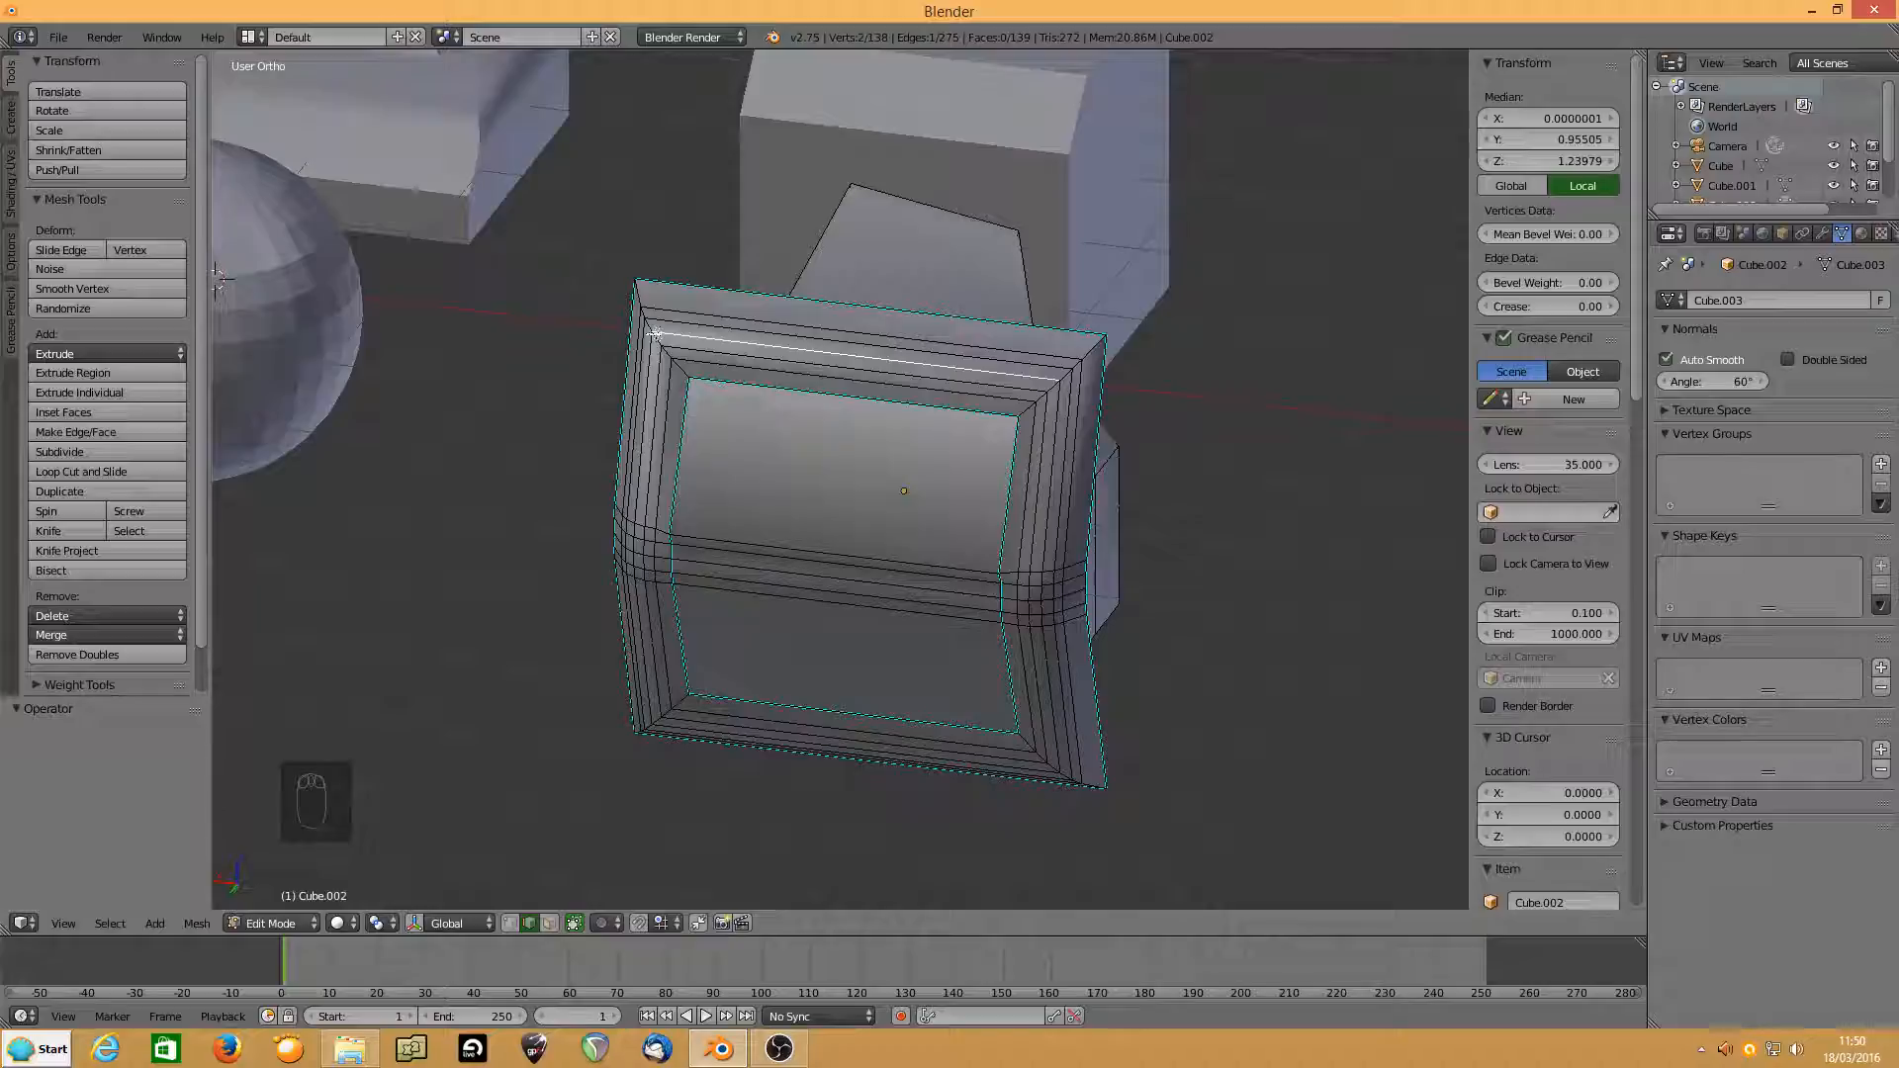
key(s)
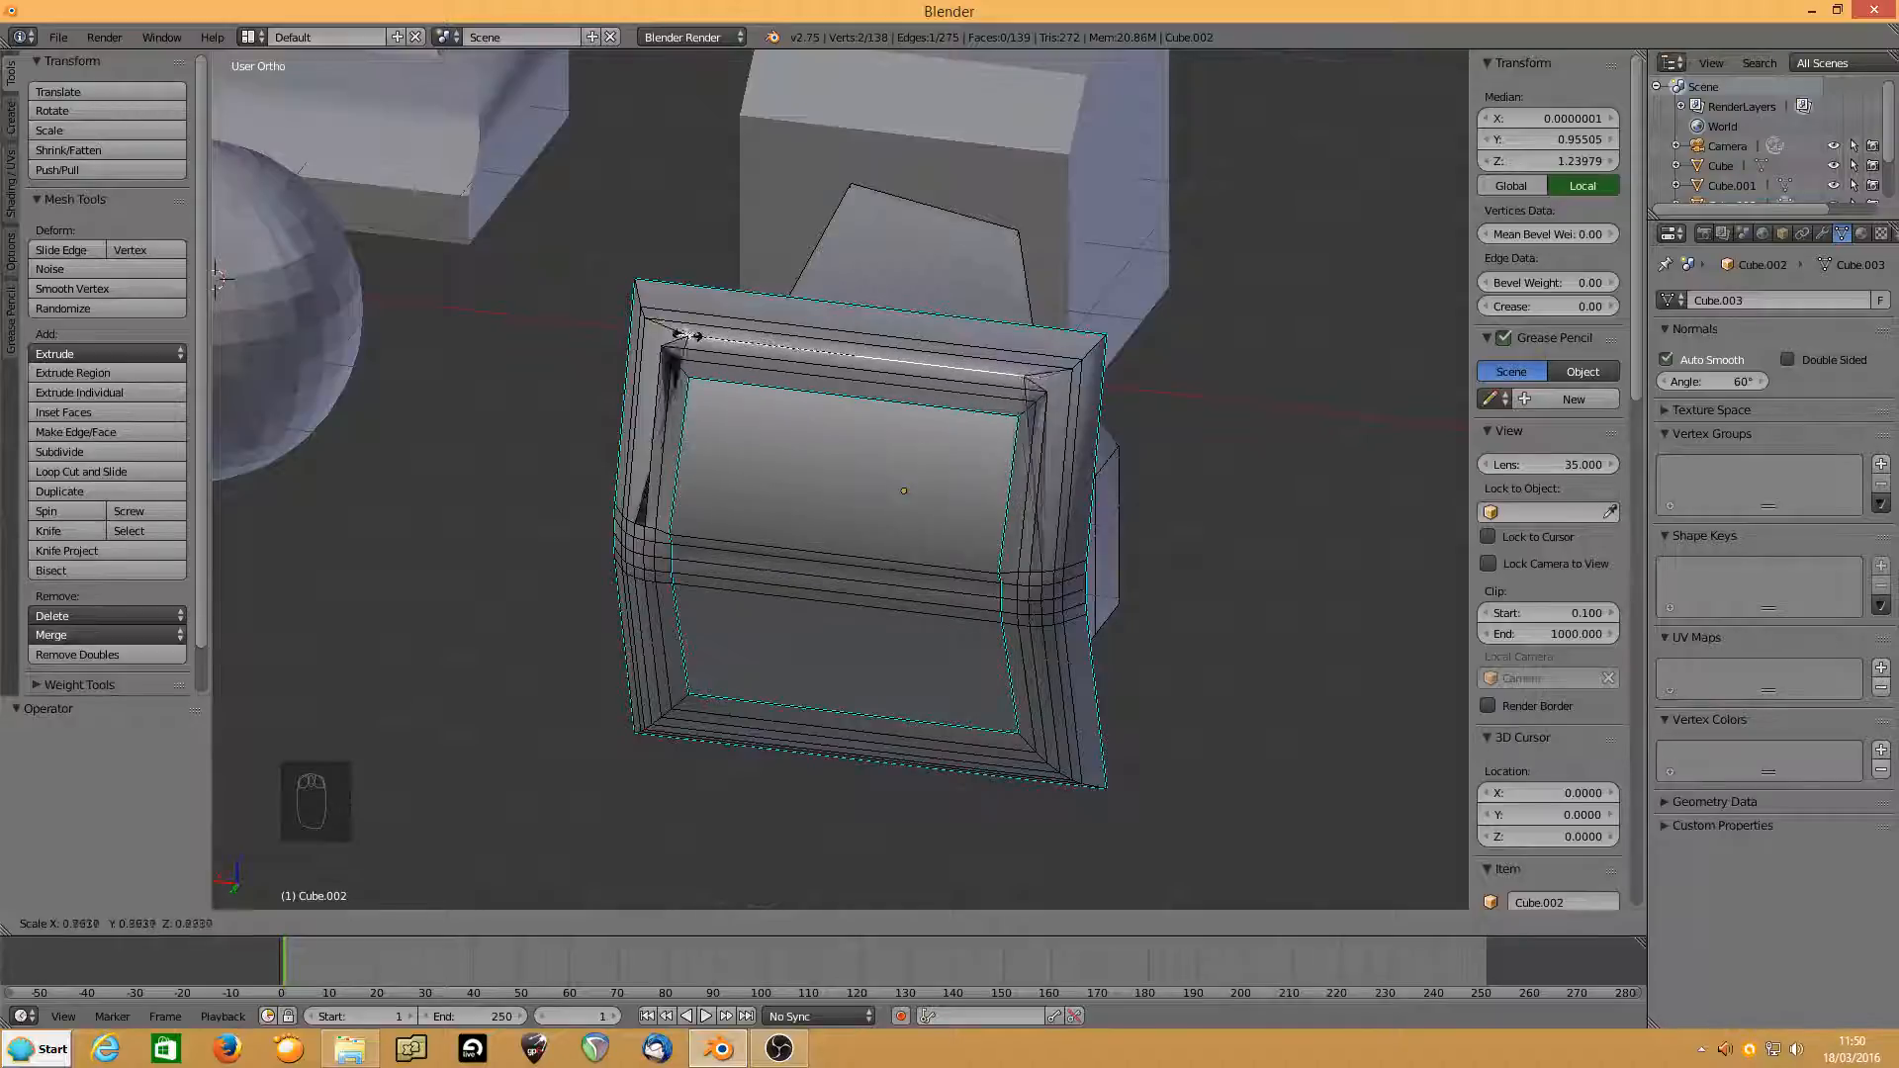
right_click(755, 339)
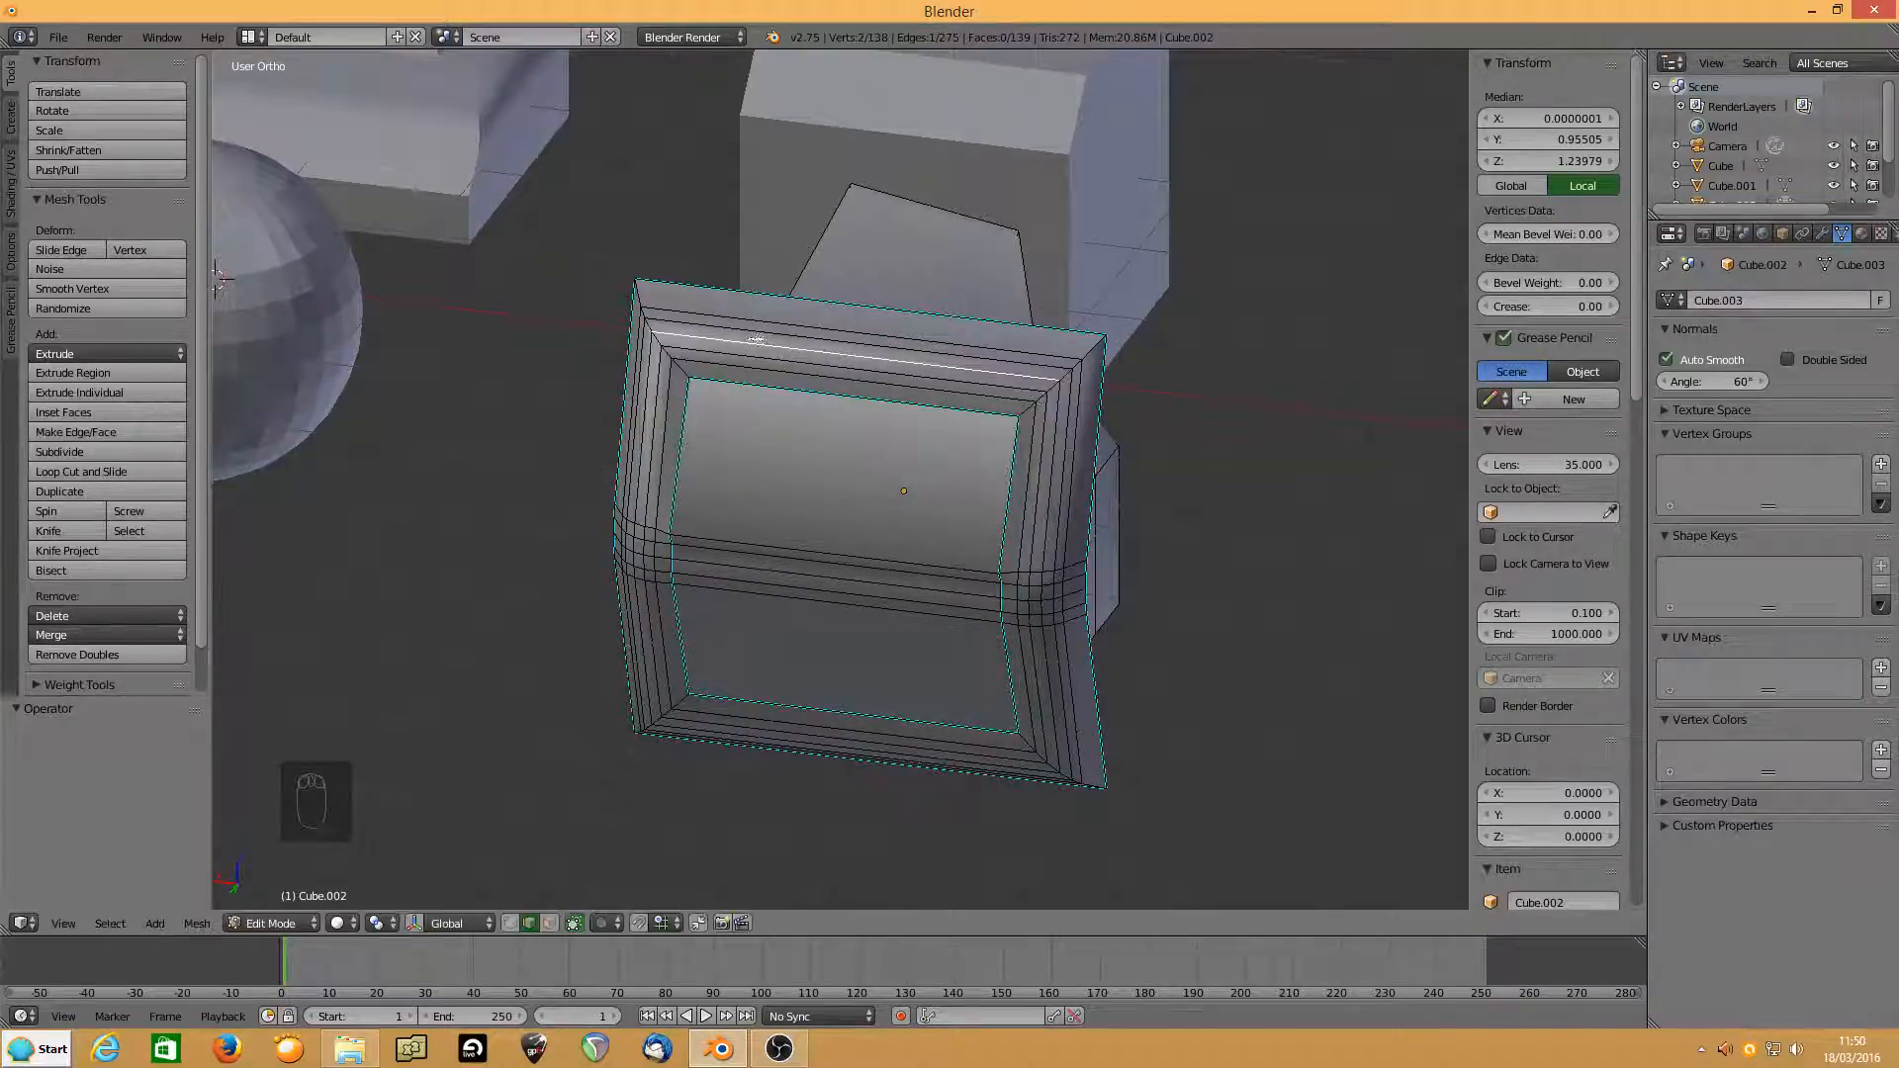
Scale the same upper frame edge uniformly to about 0.981, keeping the pointer far from the edge for fine control.
scroll(426, 310, down, 5)
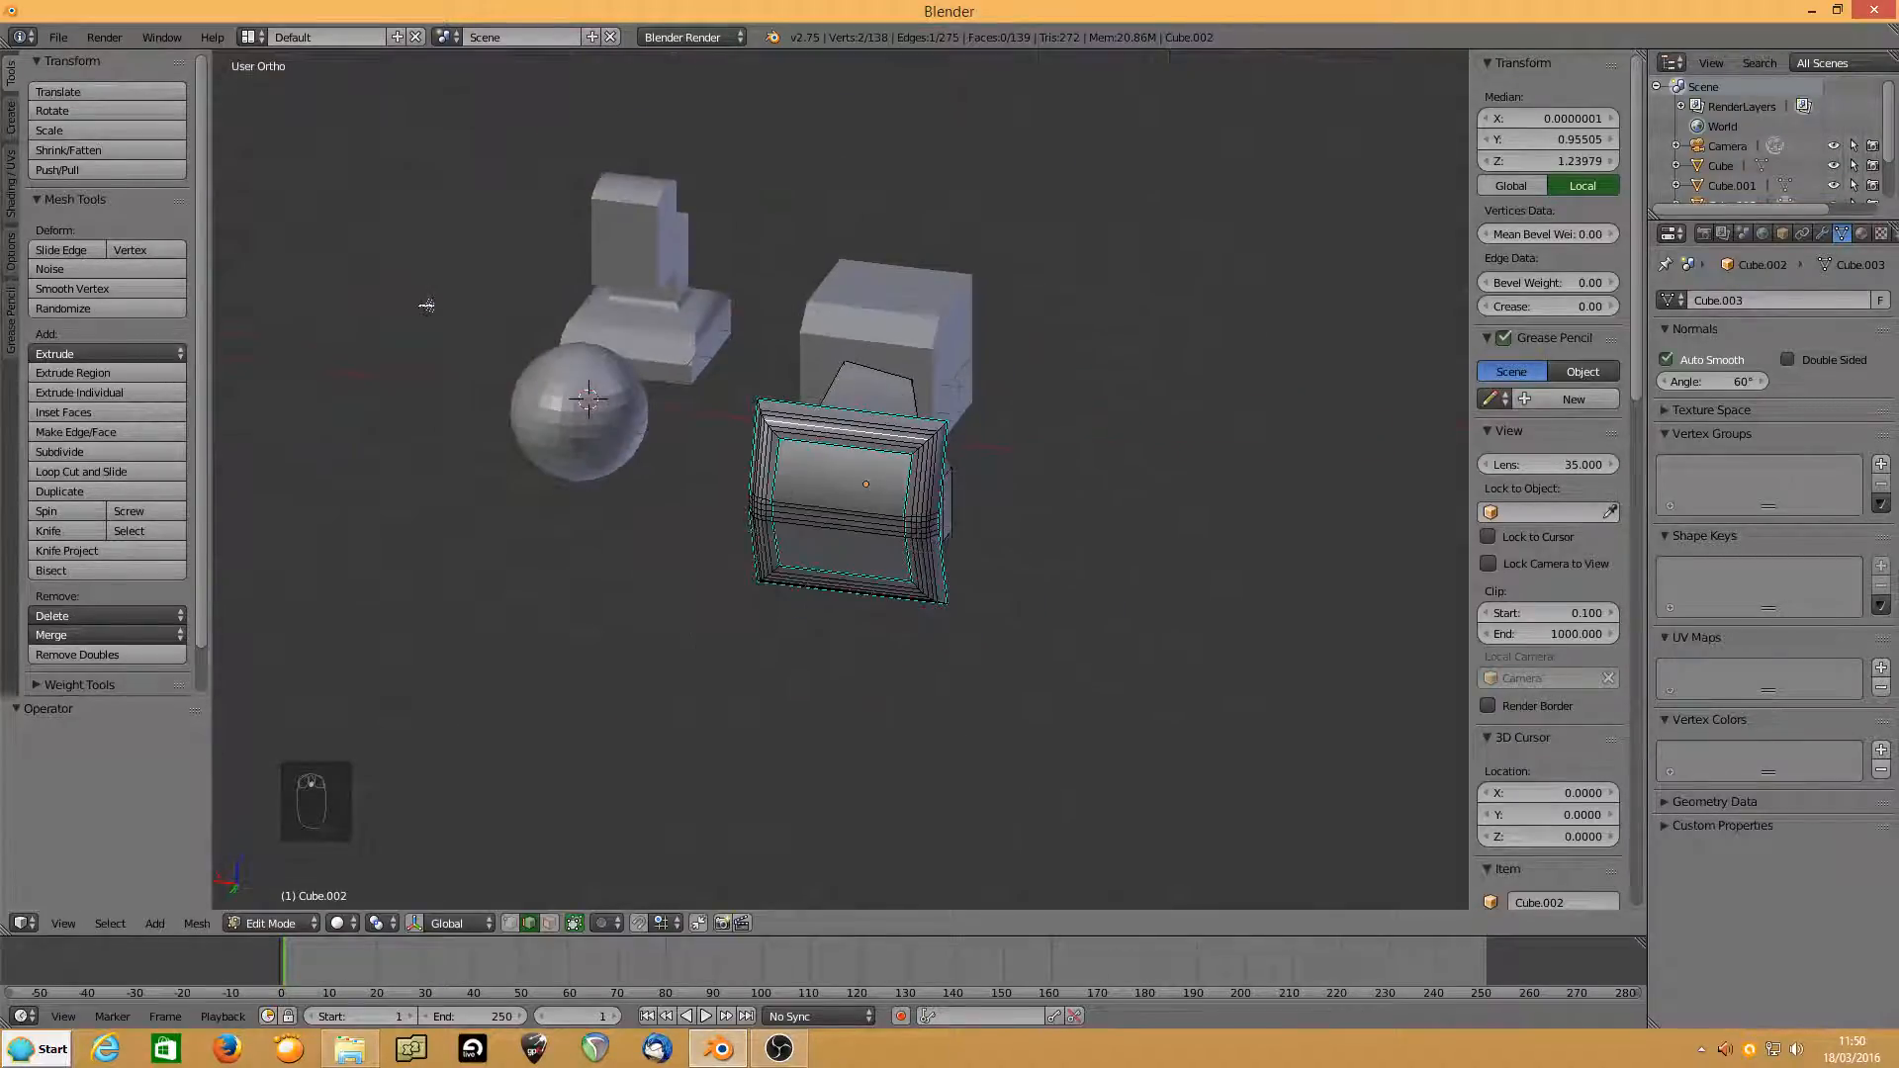
key(s)
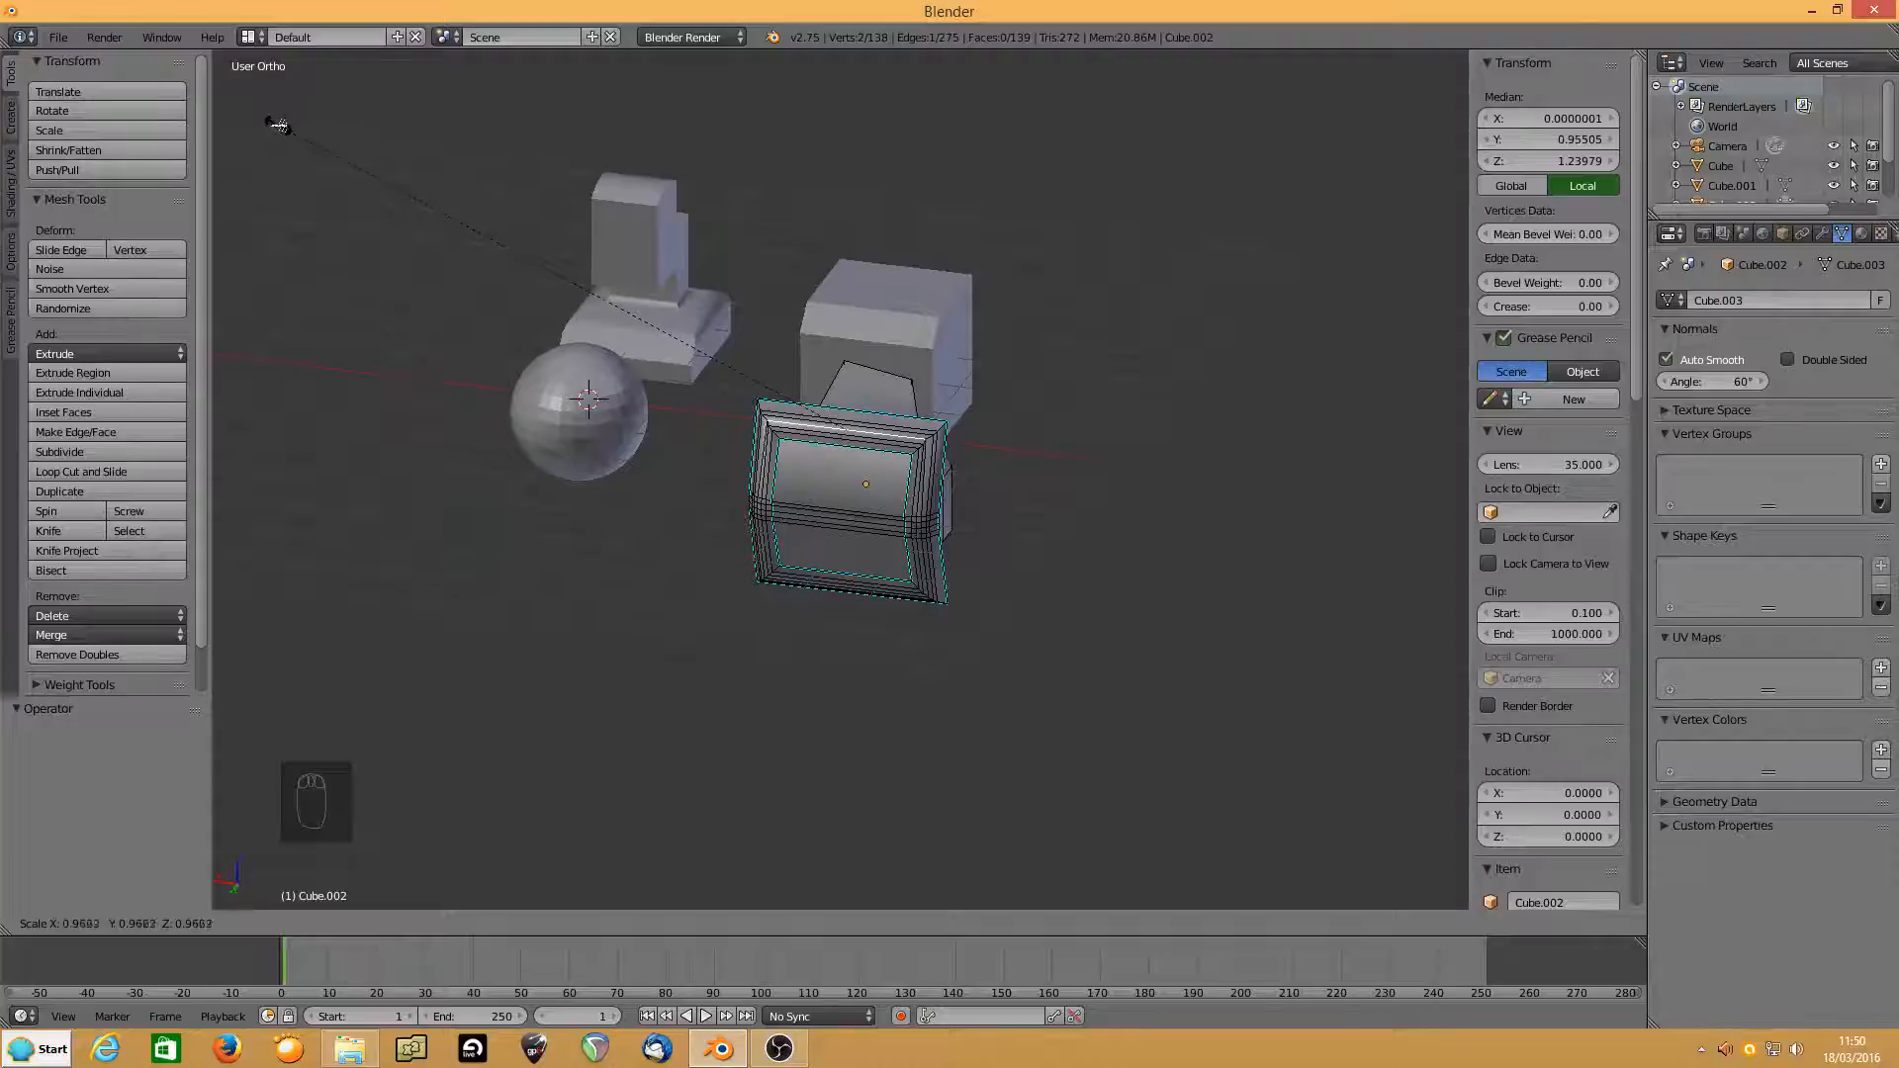
click(268, 120)
scroll(434, 310, up, 4)
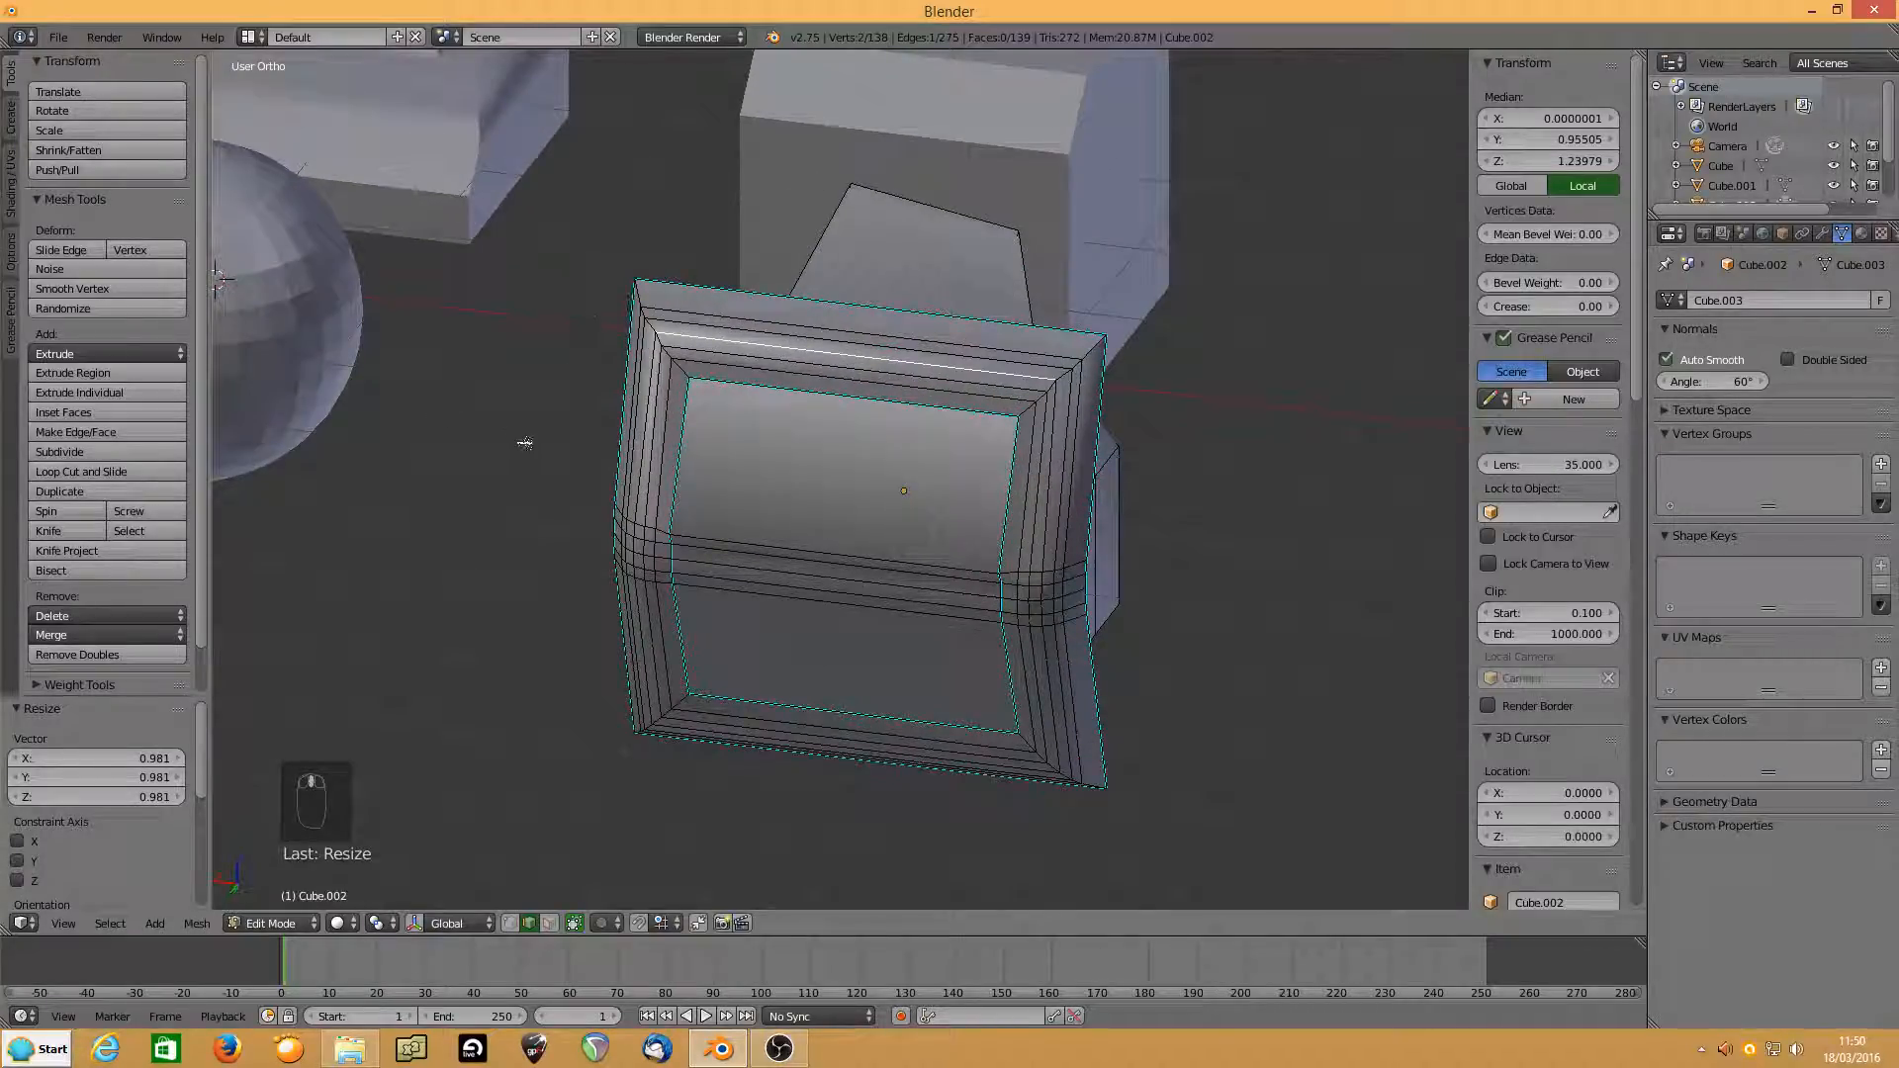
Select the next horizontal edge below it on the upper frame and try rotating it freely in the view.
right_click(767, 357)
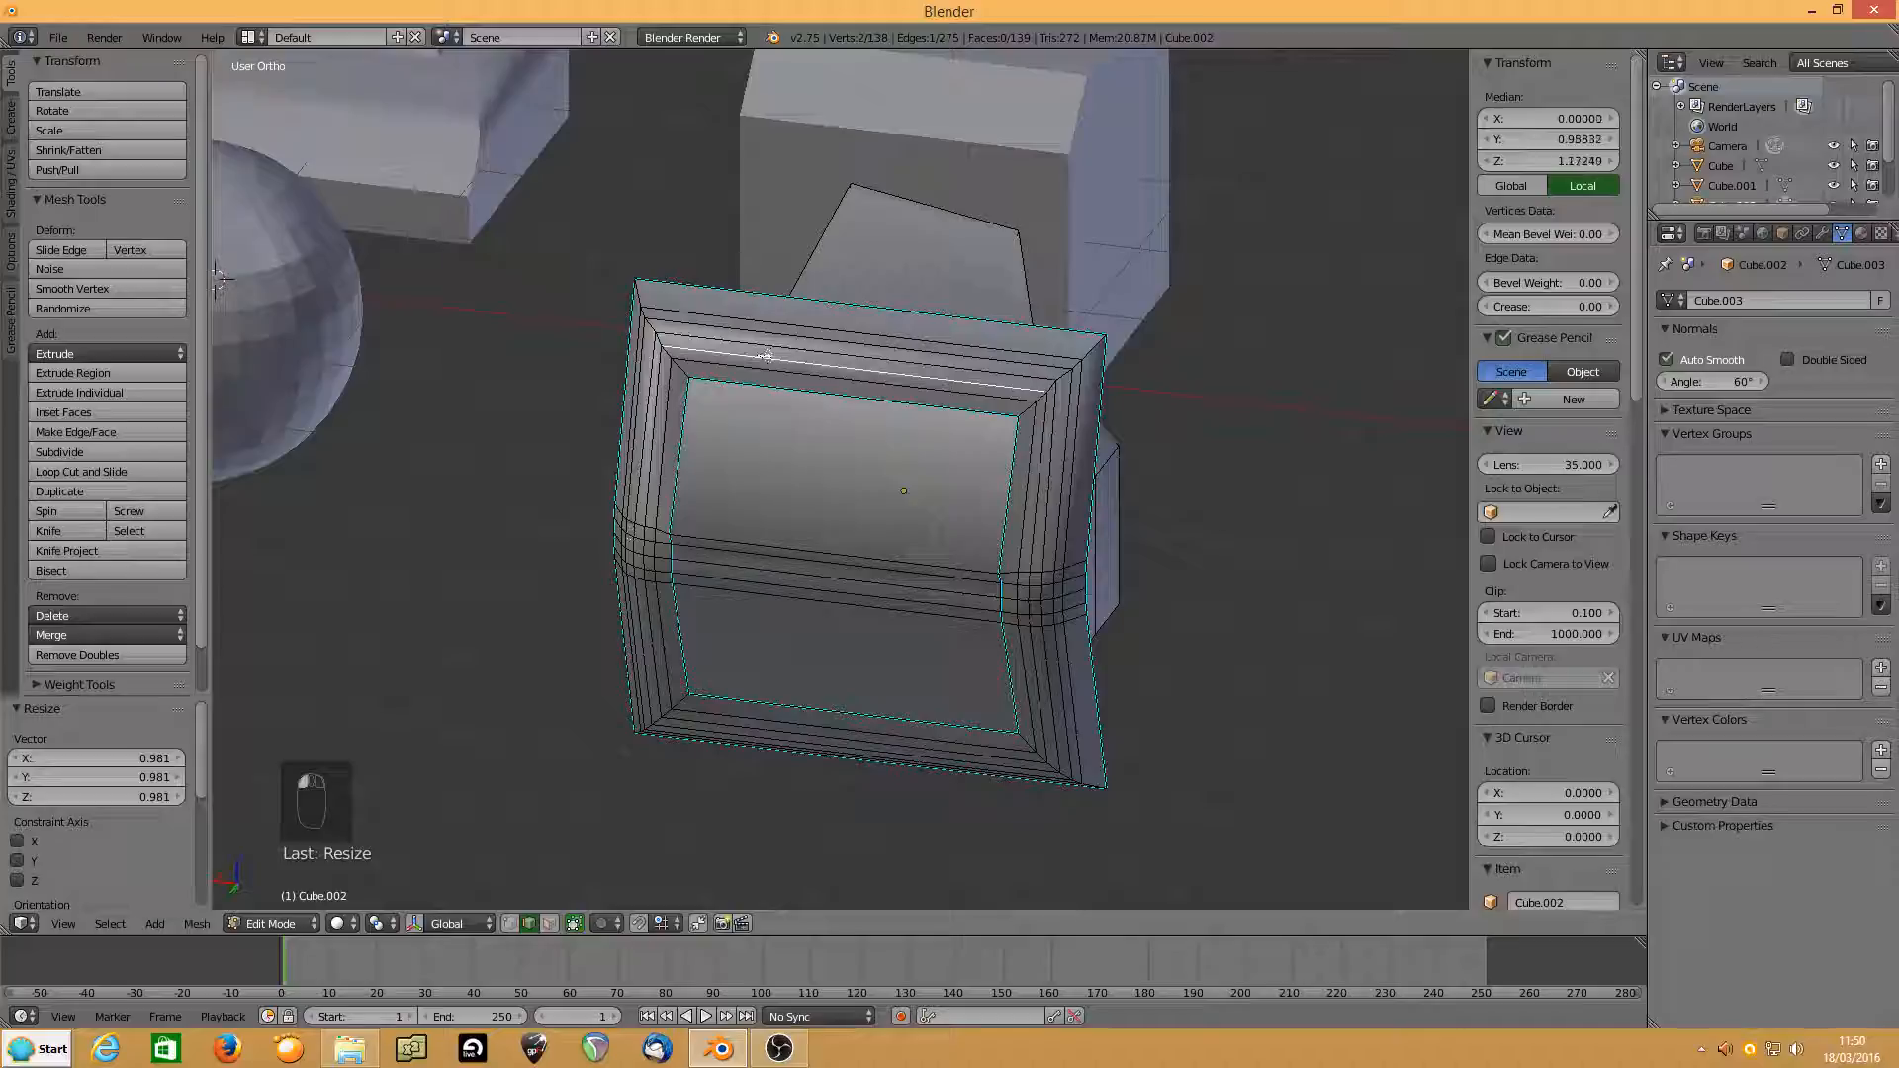
key(r)
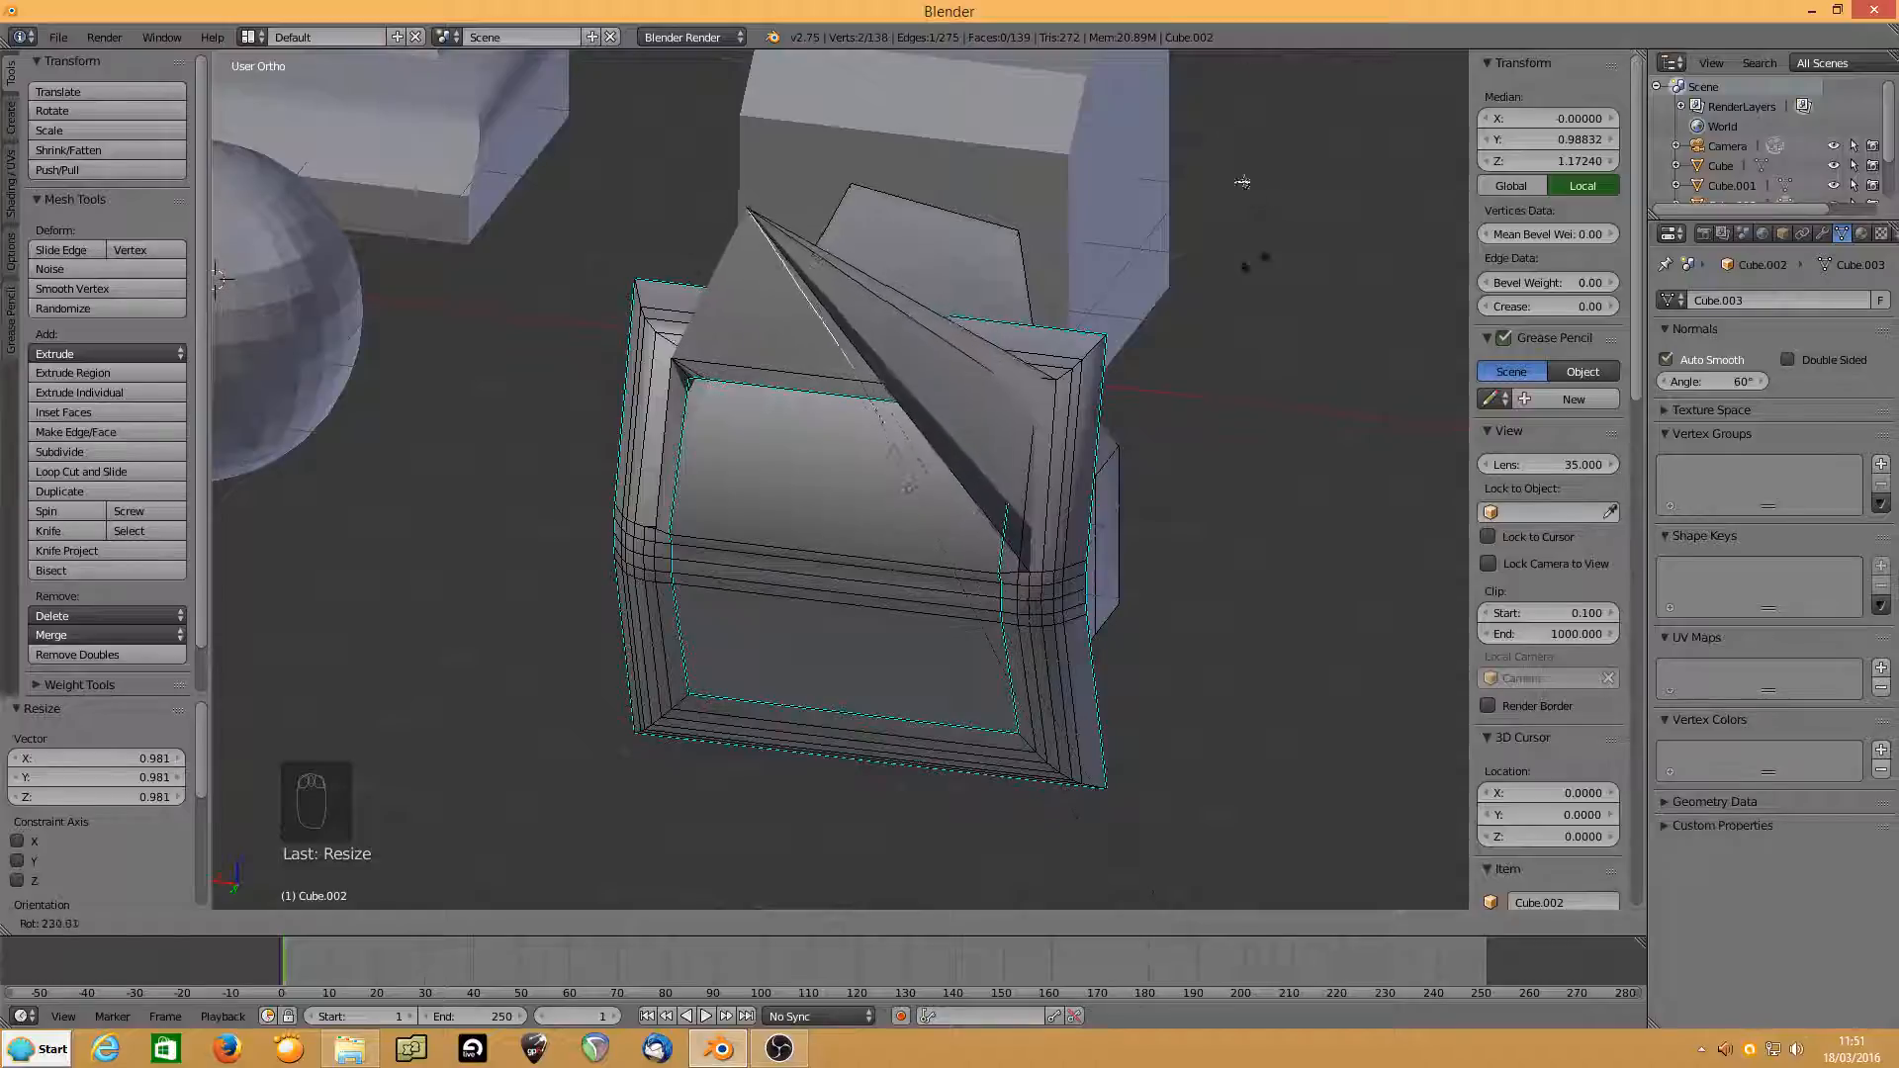
right_click(1202, 141)
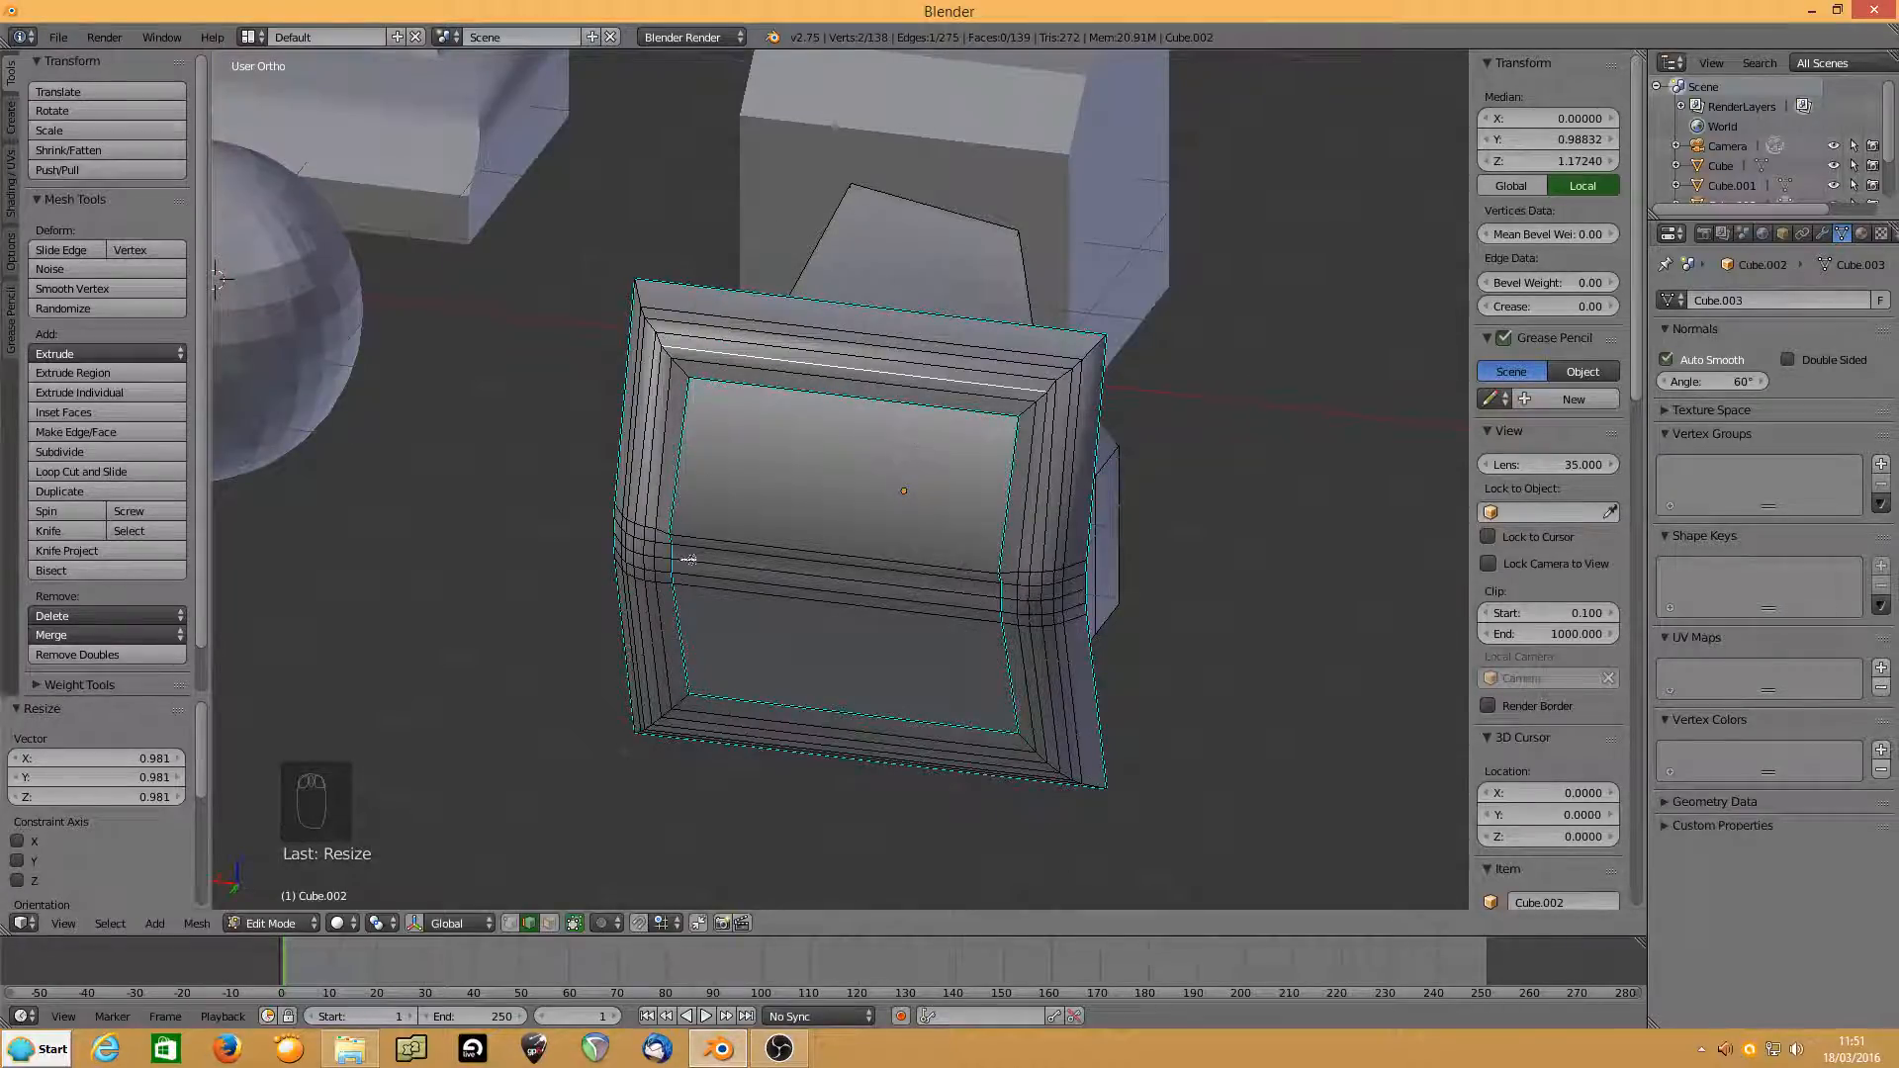
Try scaling the selected edge uniformly, with the pointer starting close to its centre and far away from it.
key(s)
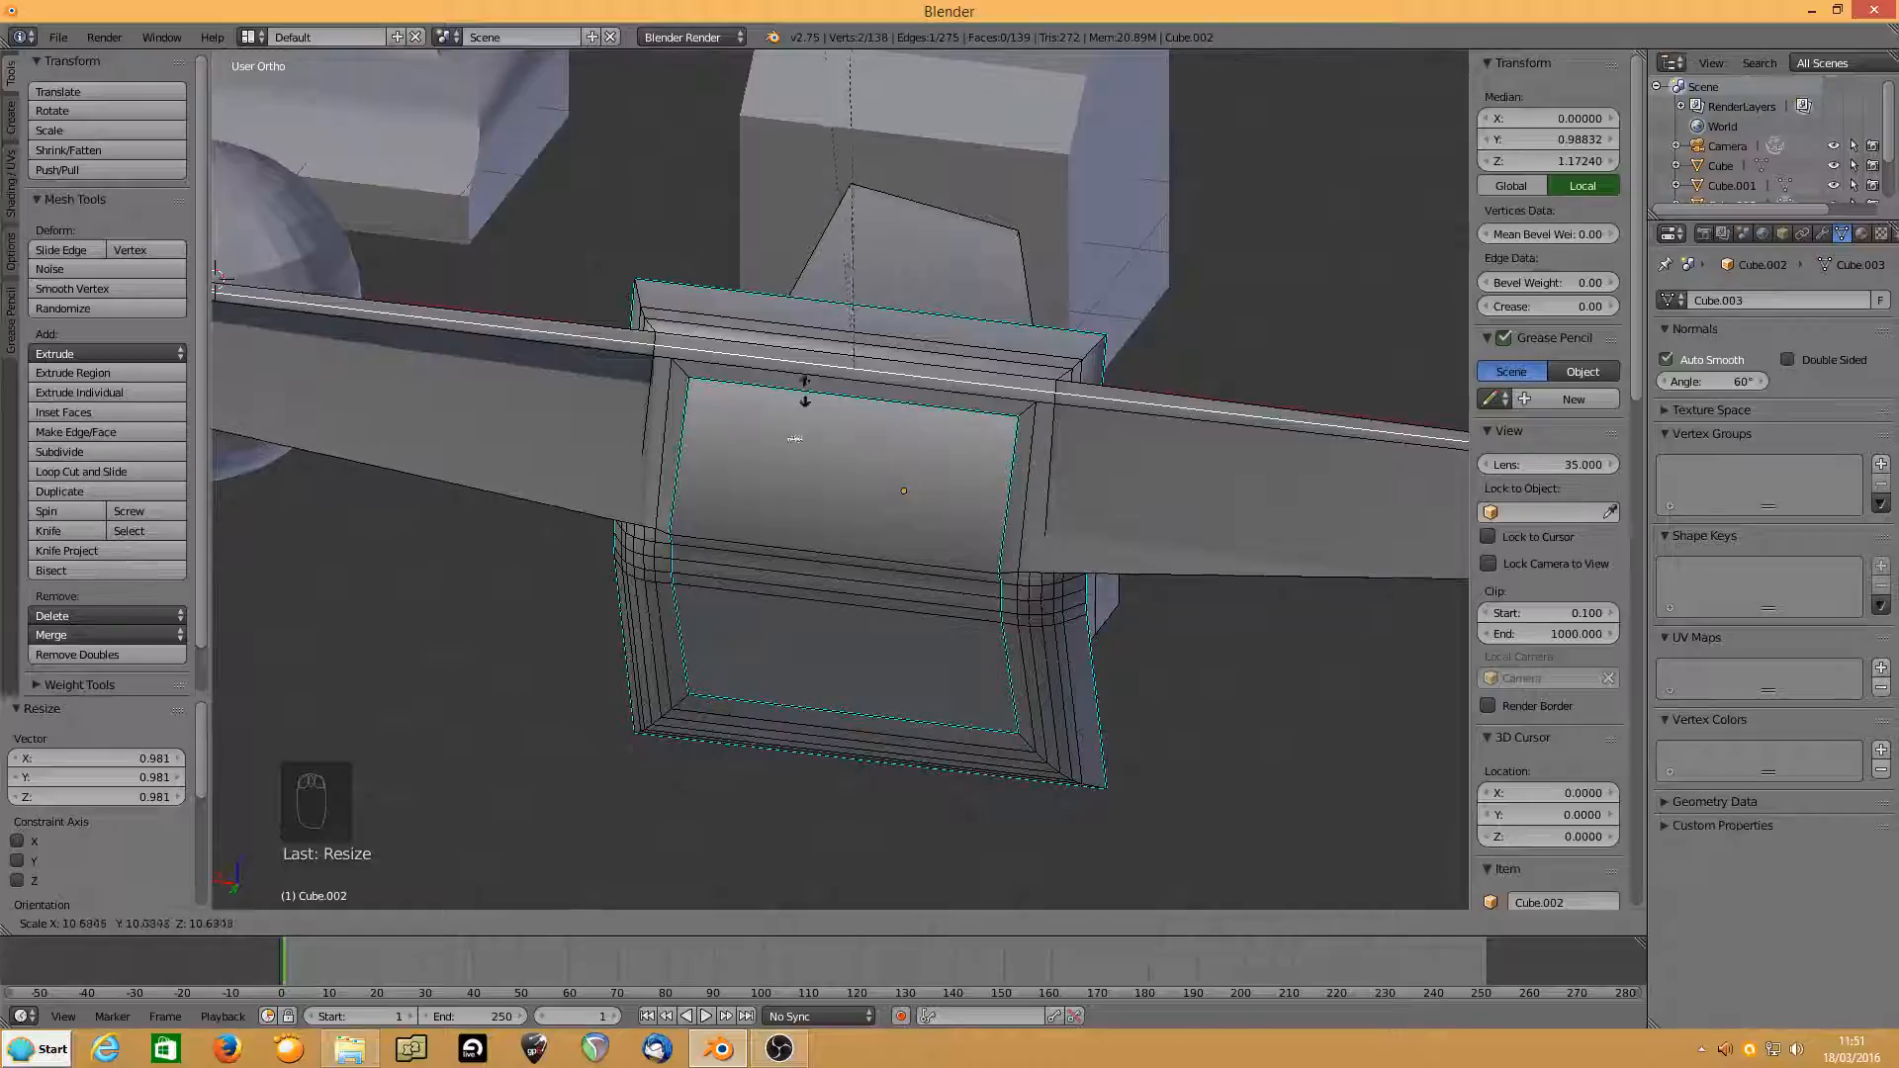
right_click(900, 483)
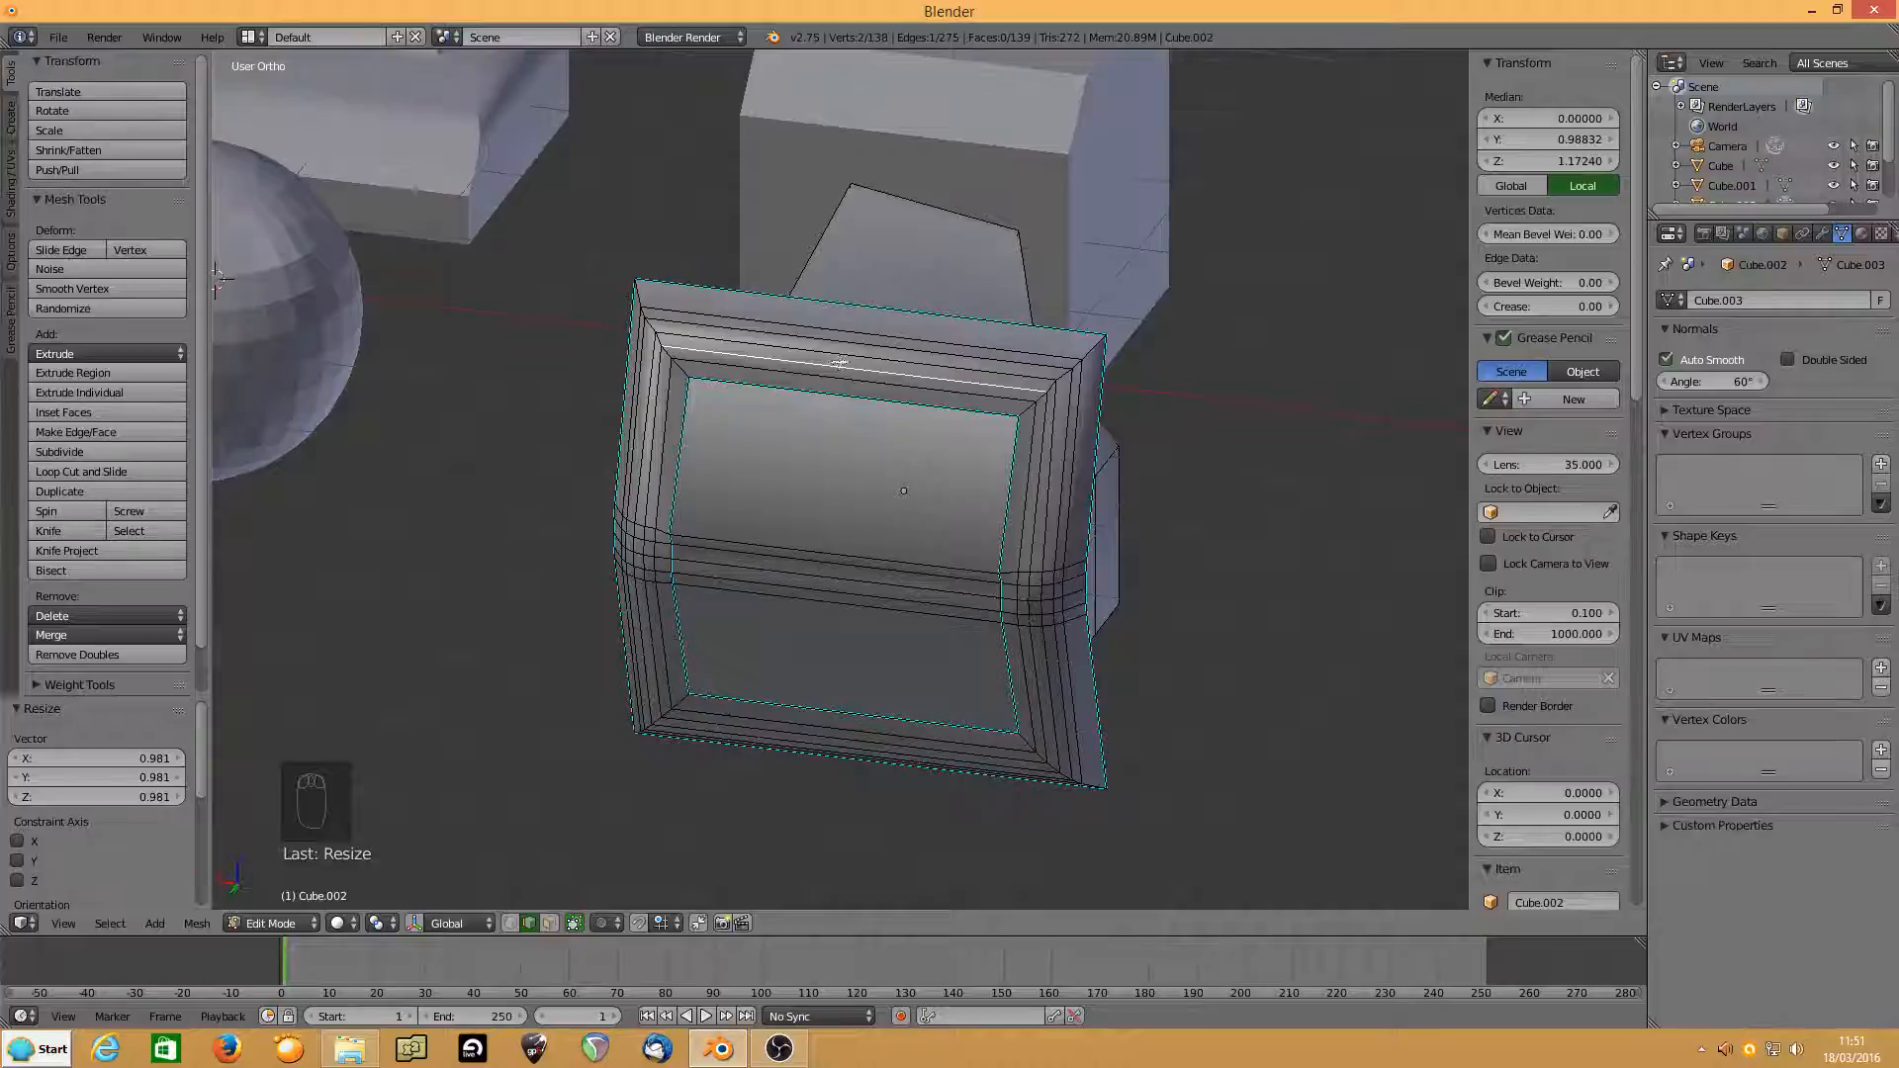
key(s)
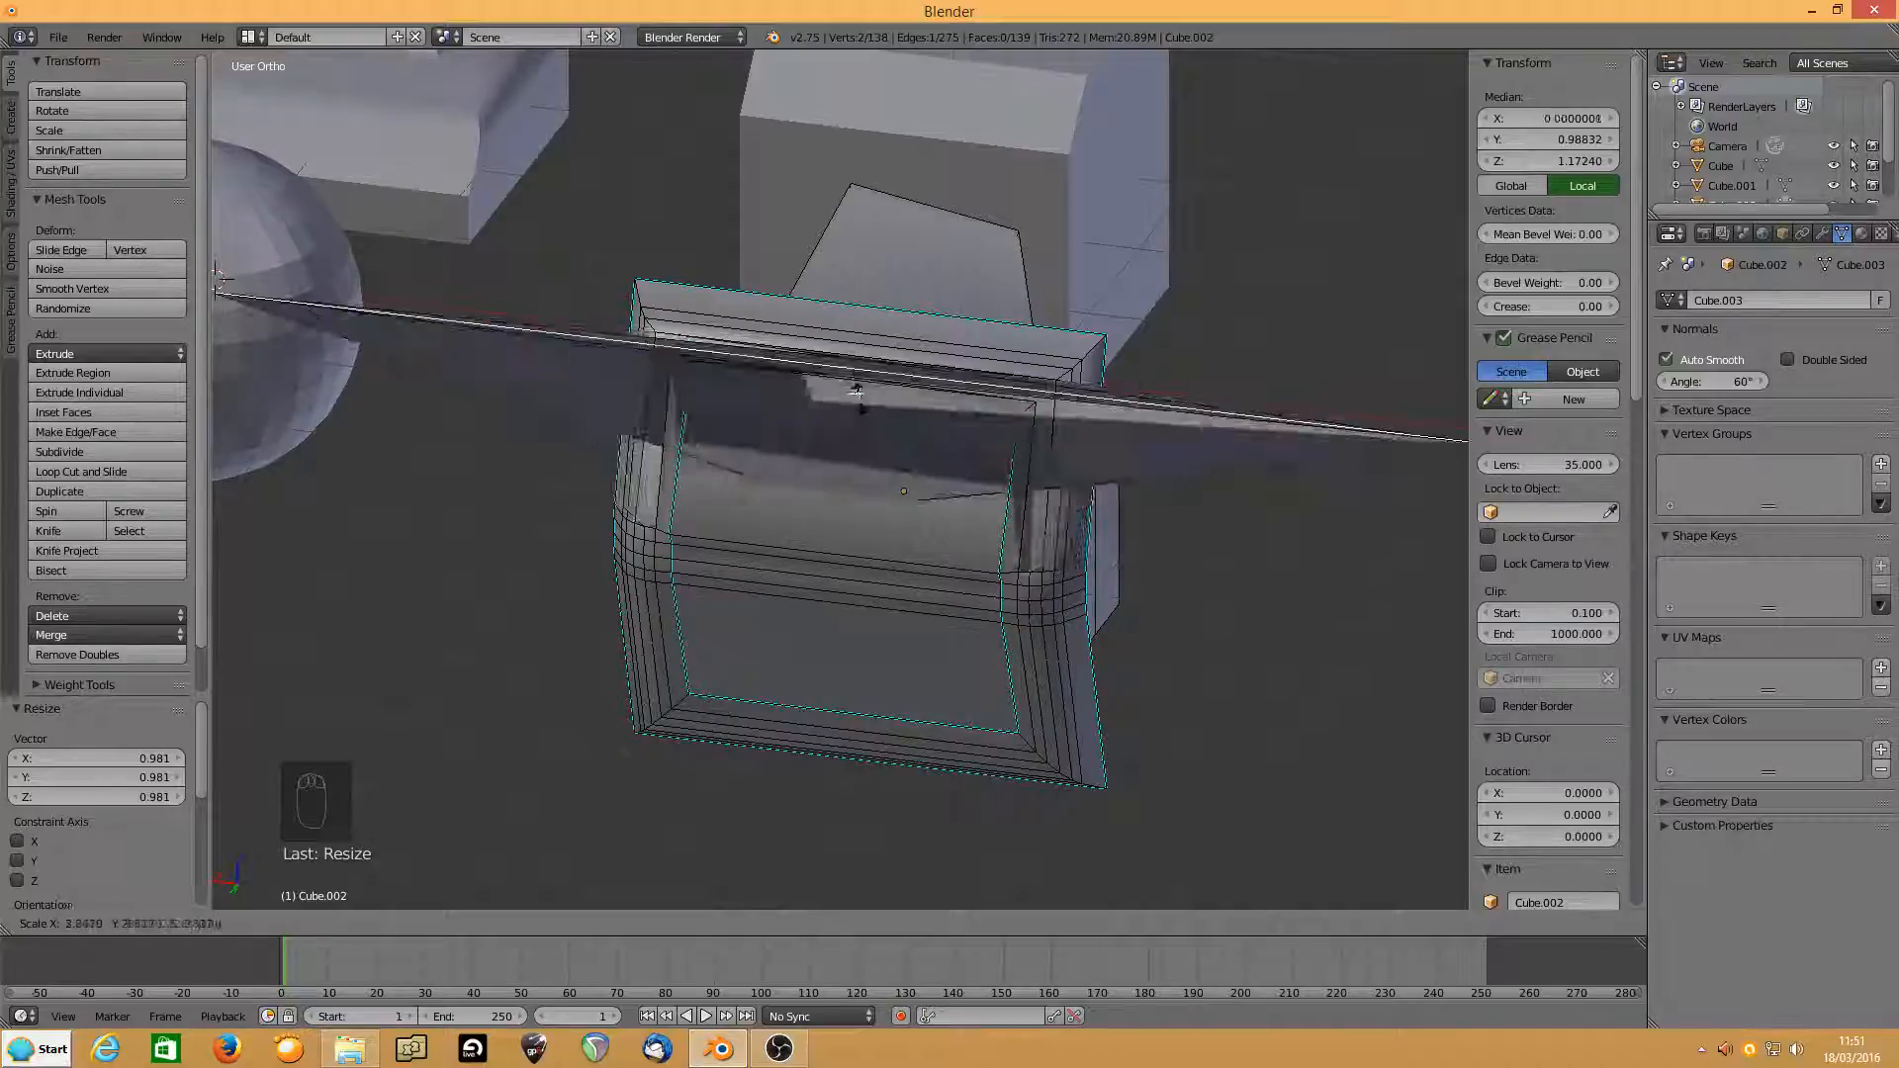
right_click(846, 398)
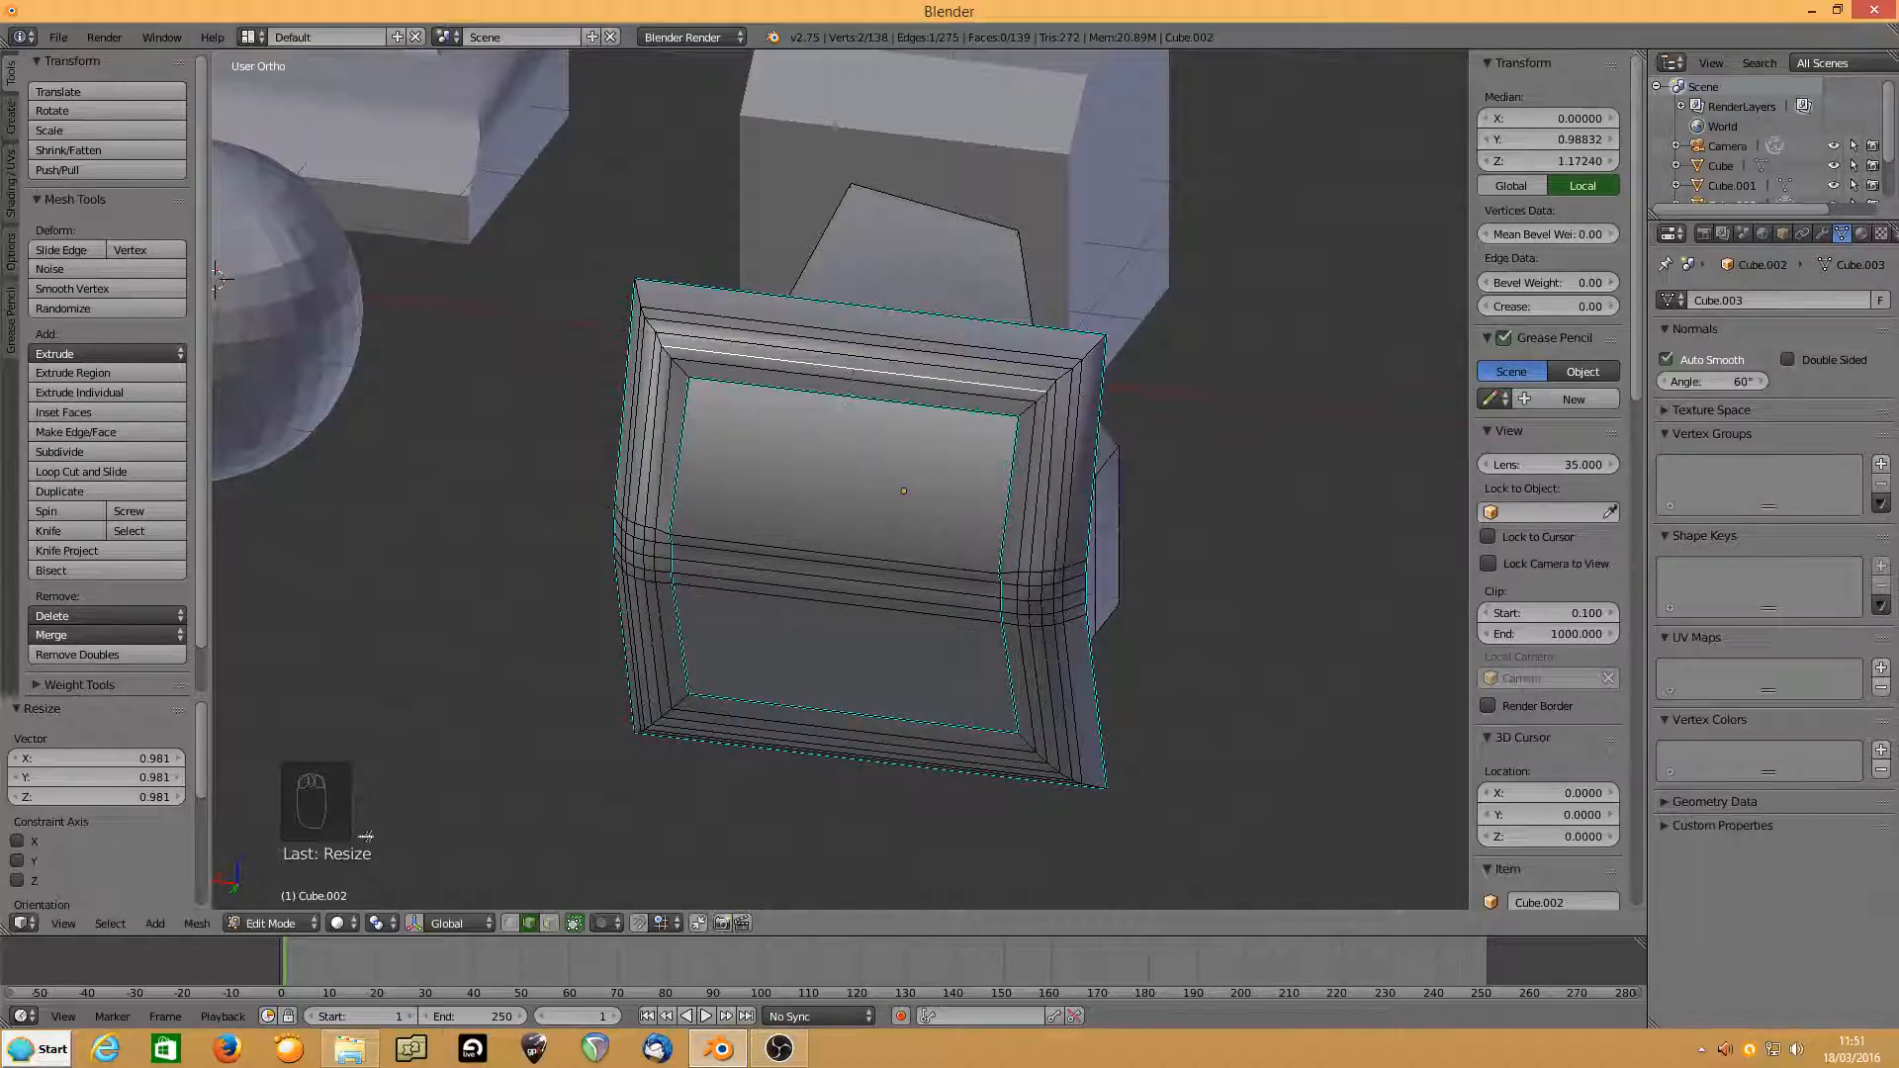
key(s)
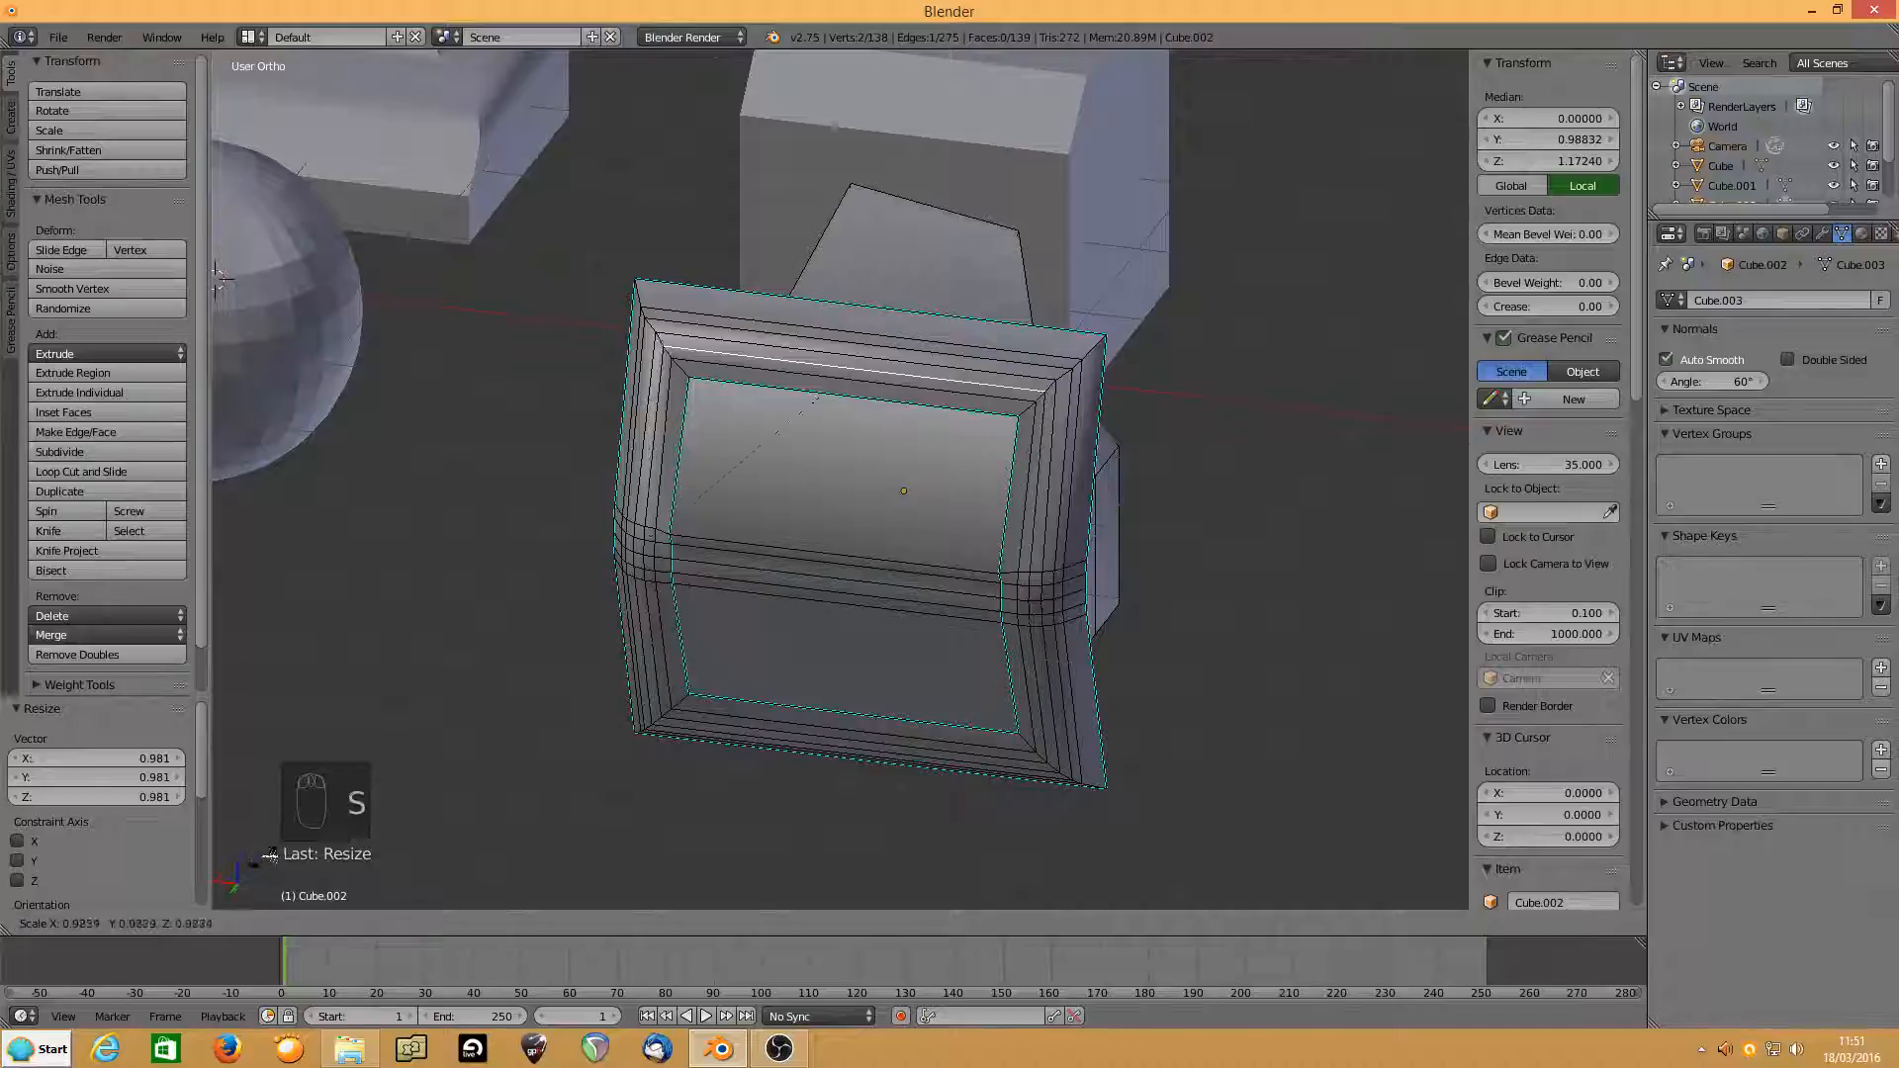
right_click(292, 843)
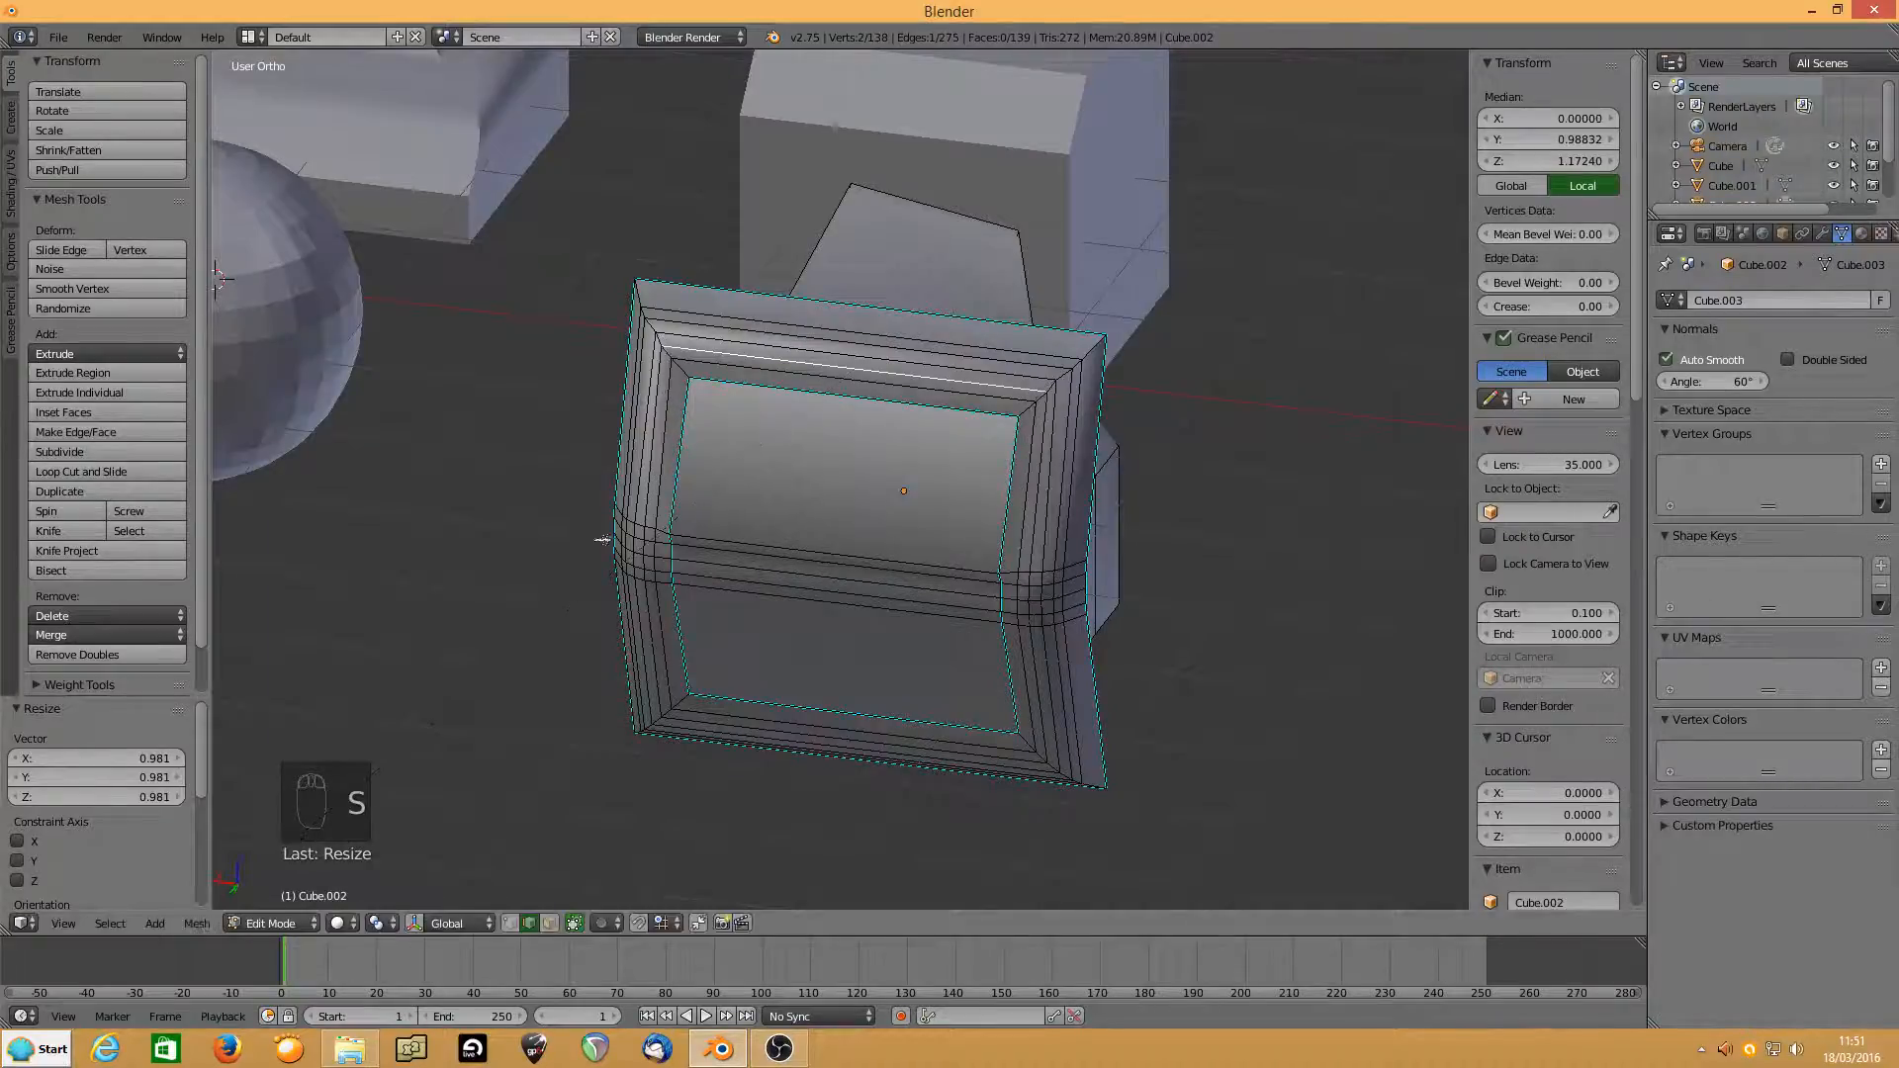
Try rotating the same edge freely in the view from several pointer starting positions around it.
key(r)
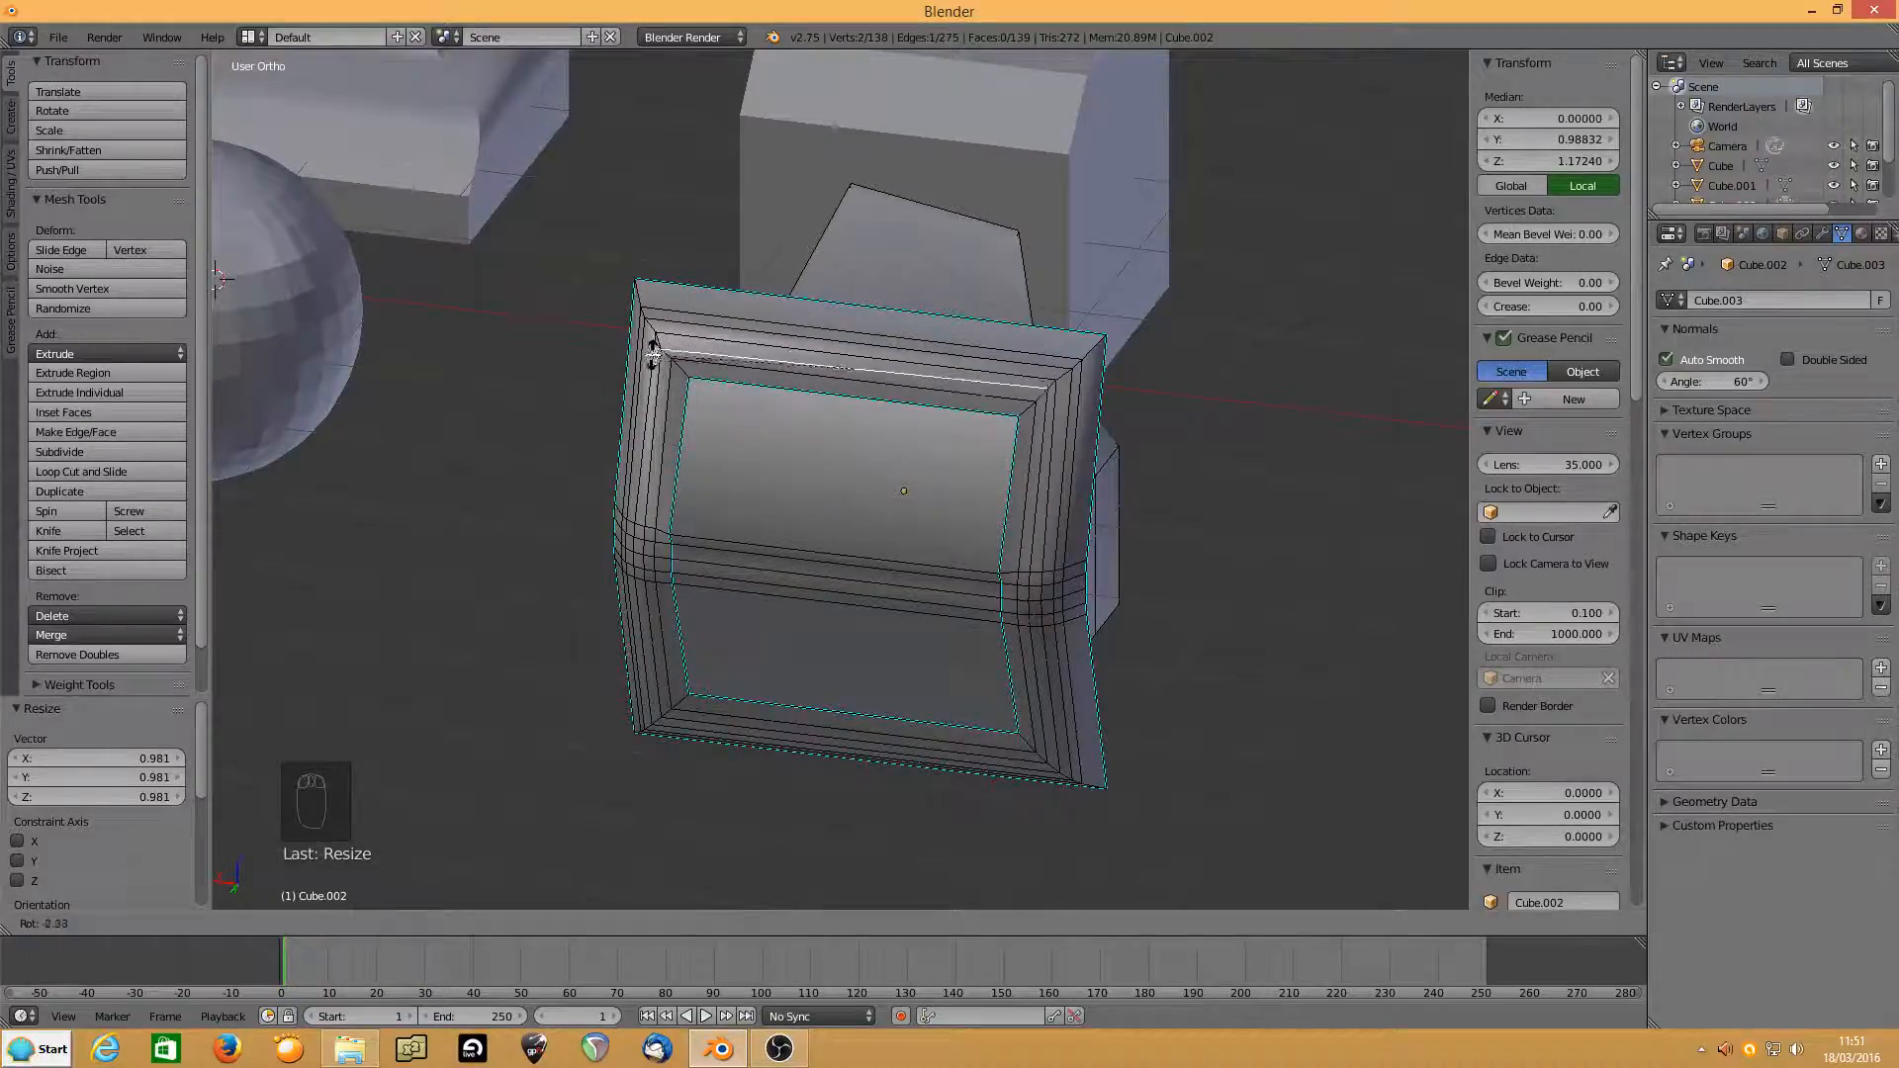
right_click(689, 294)
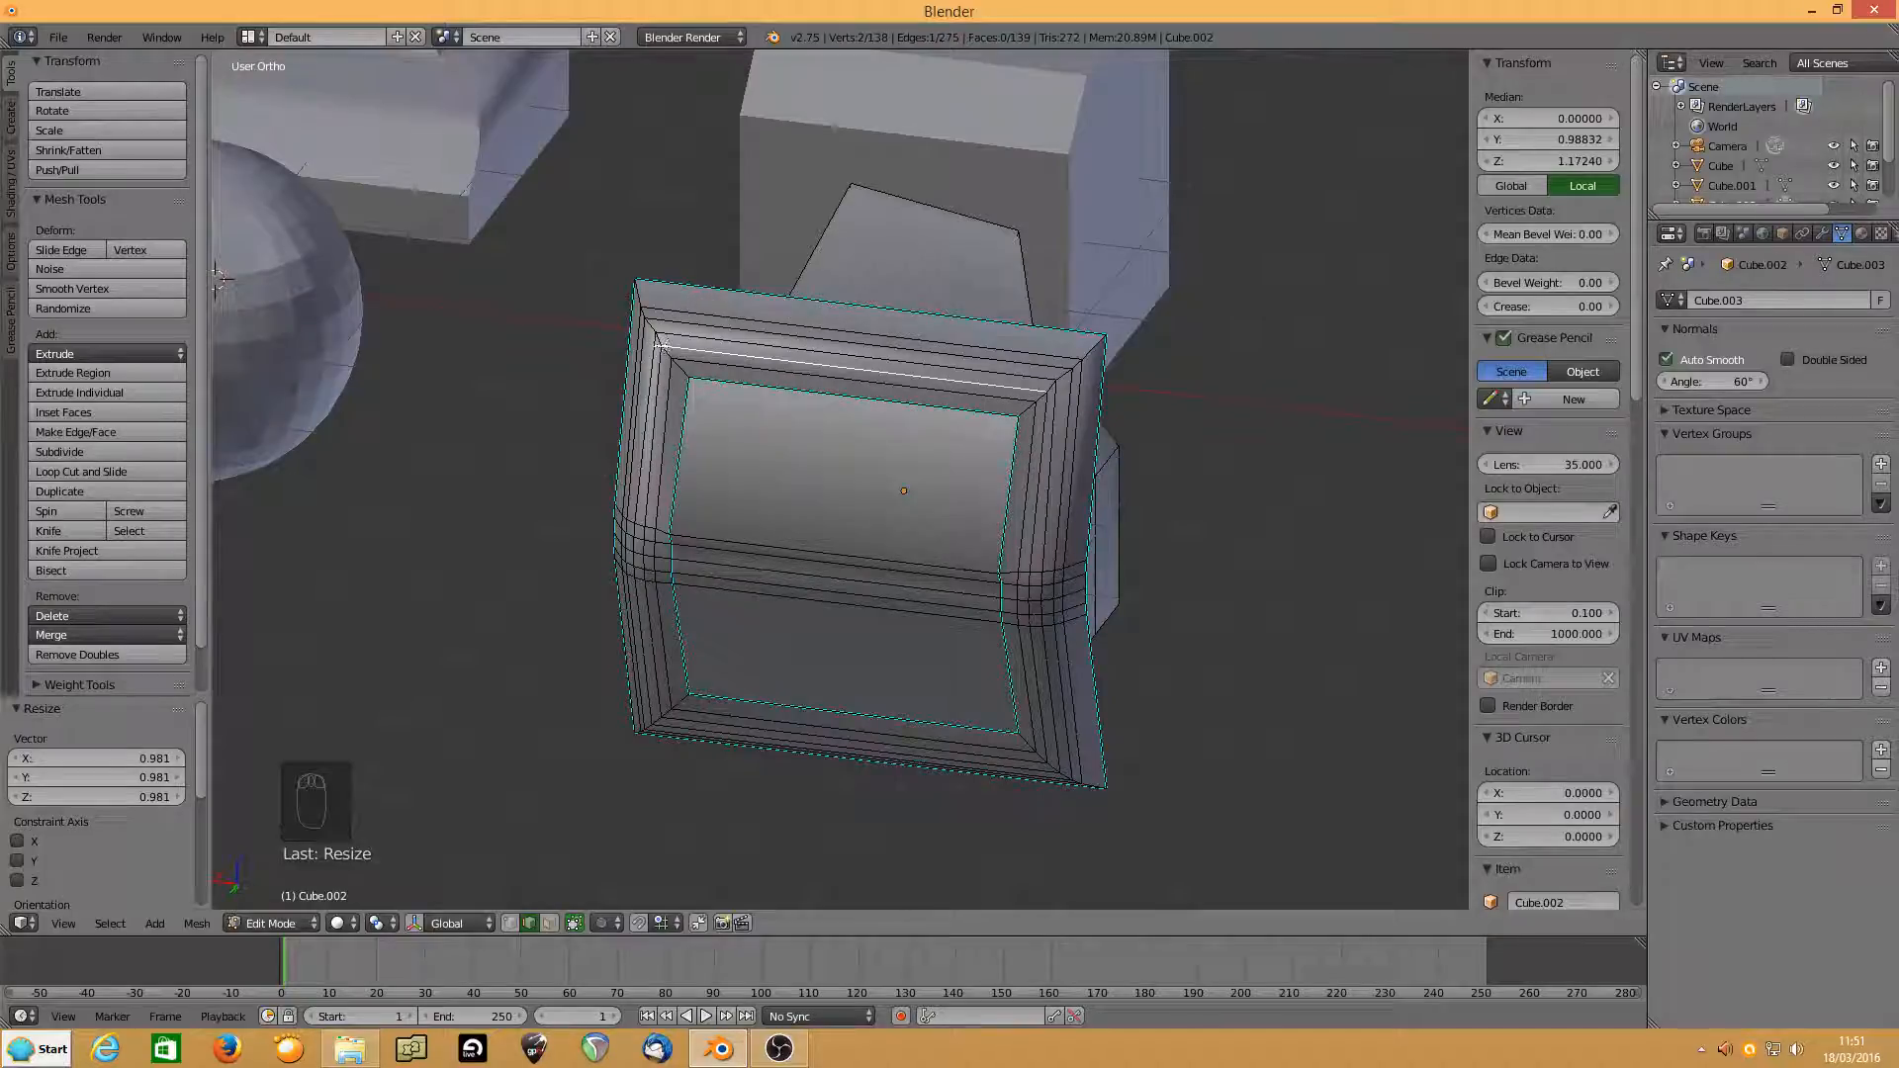
key(r)
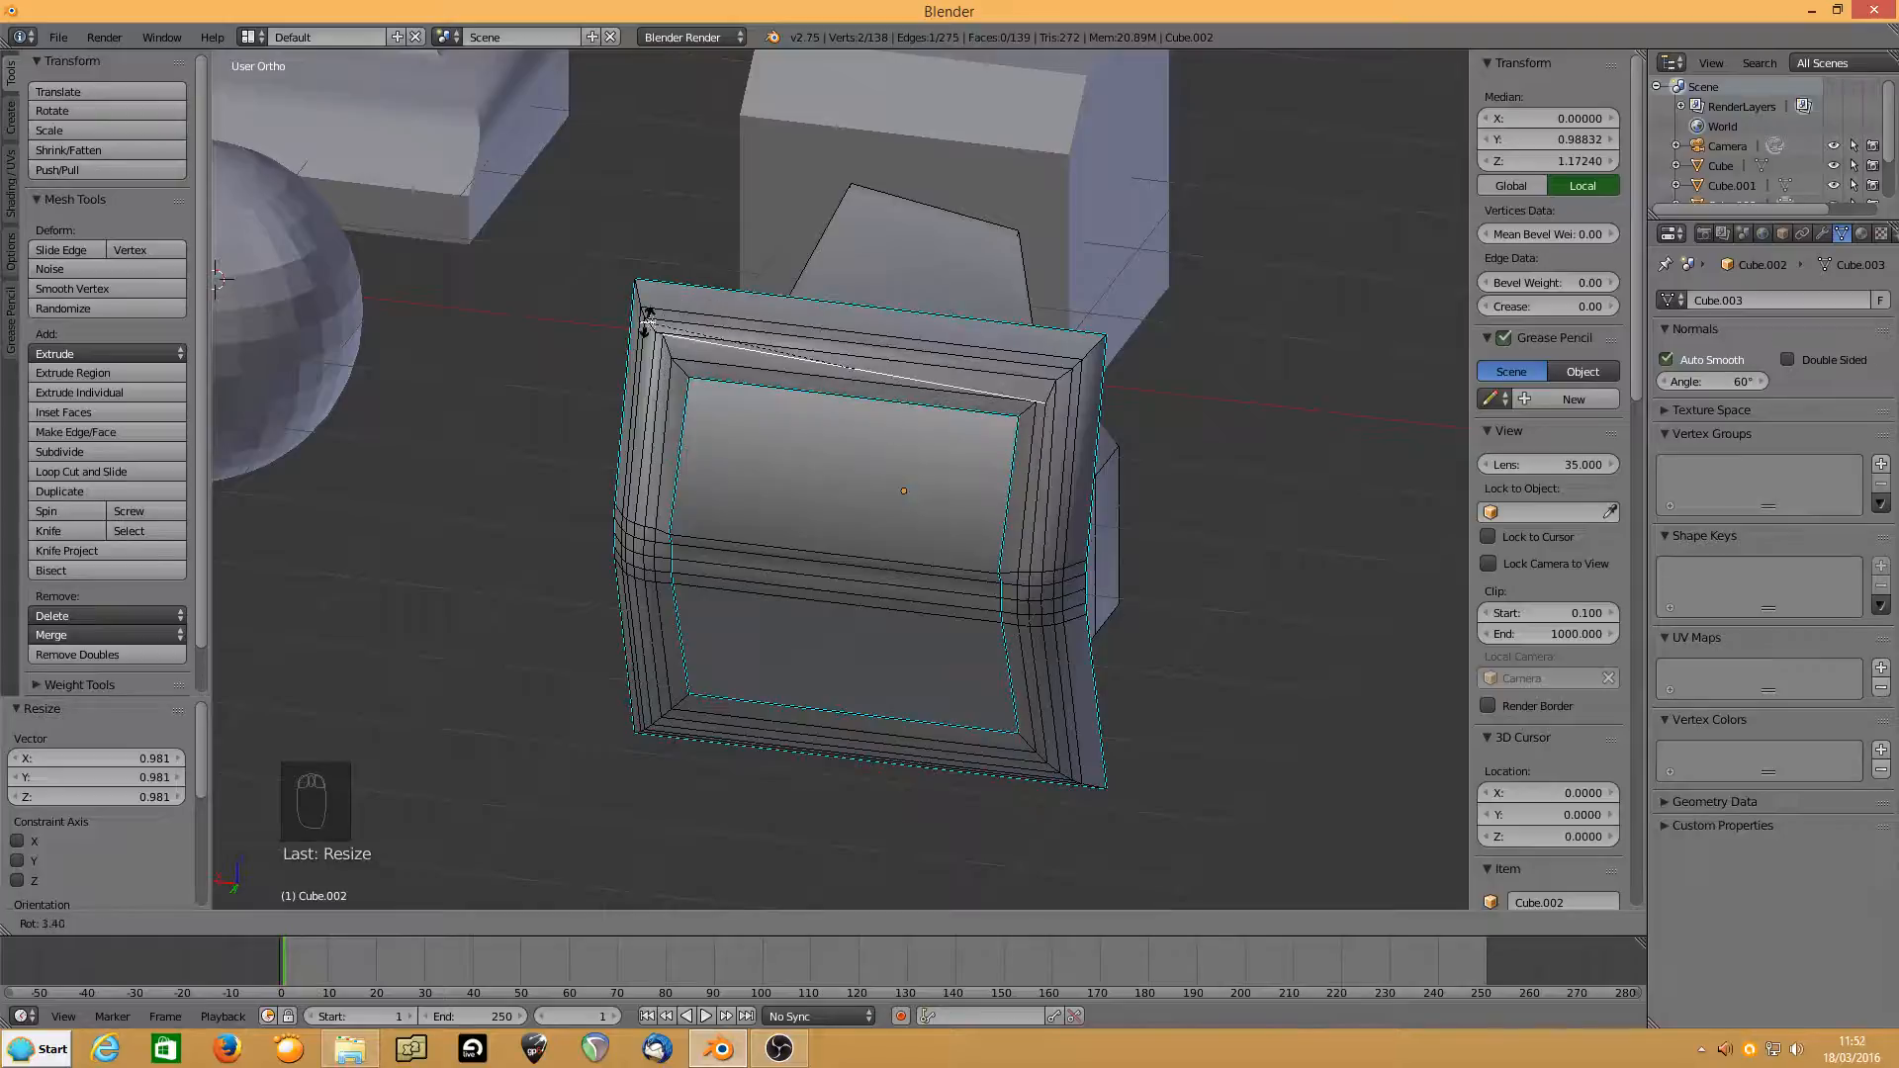
key(Escape)
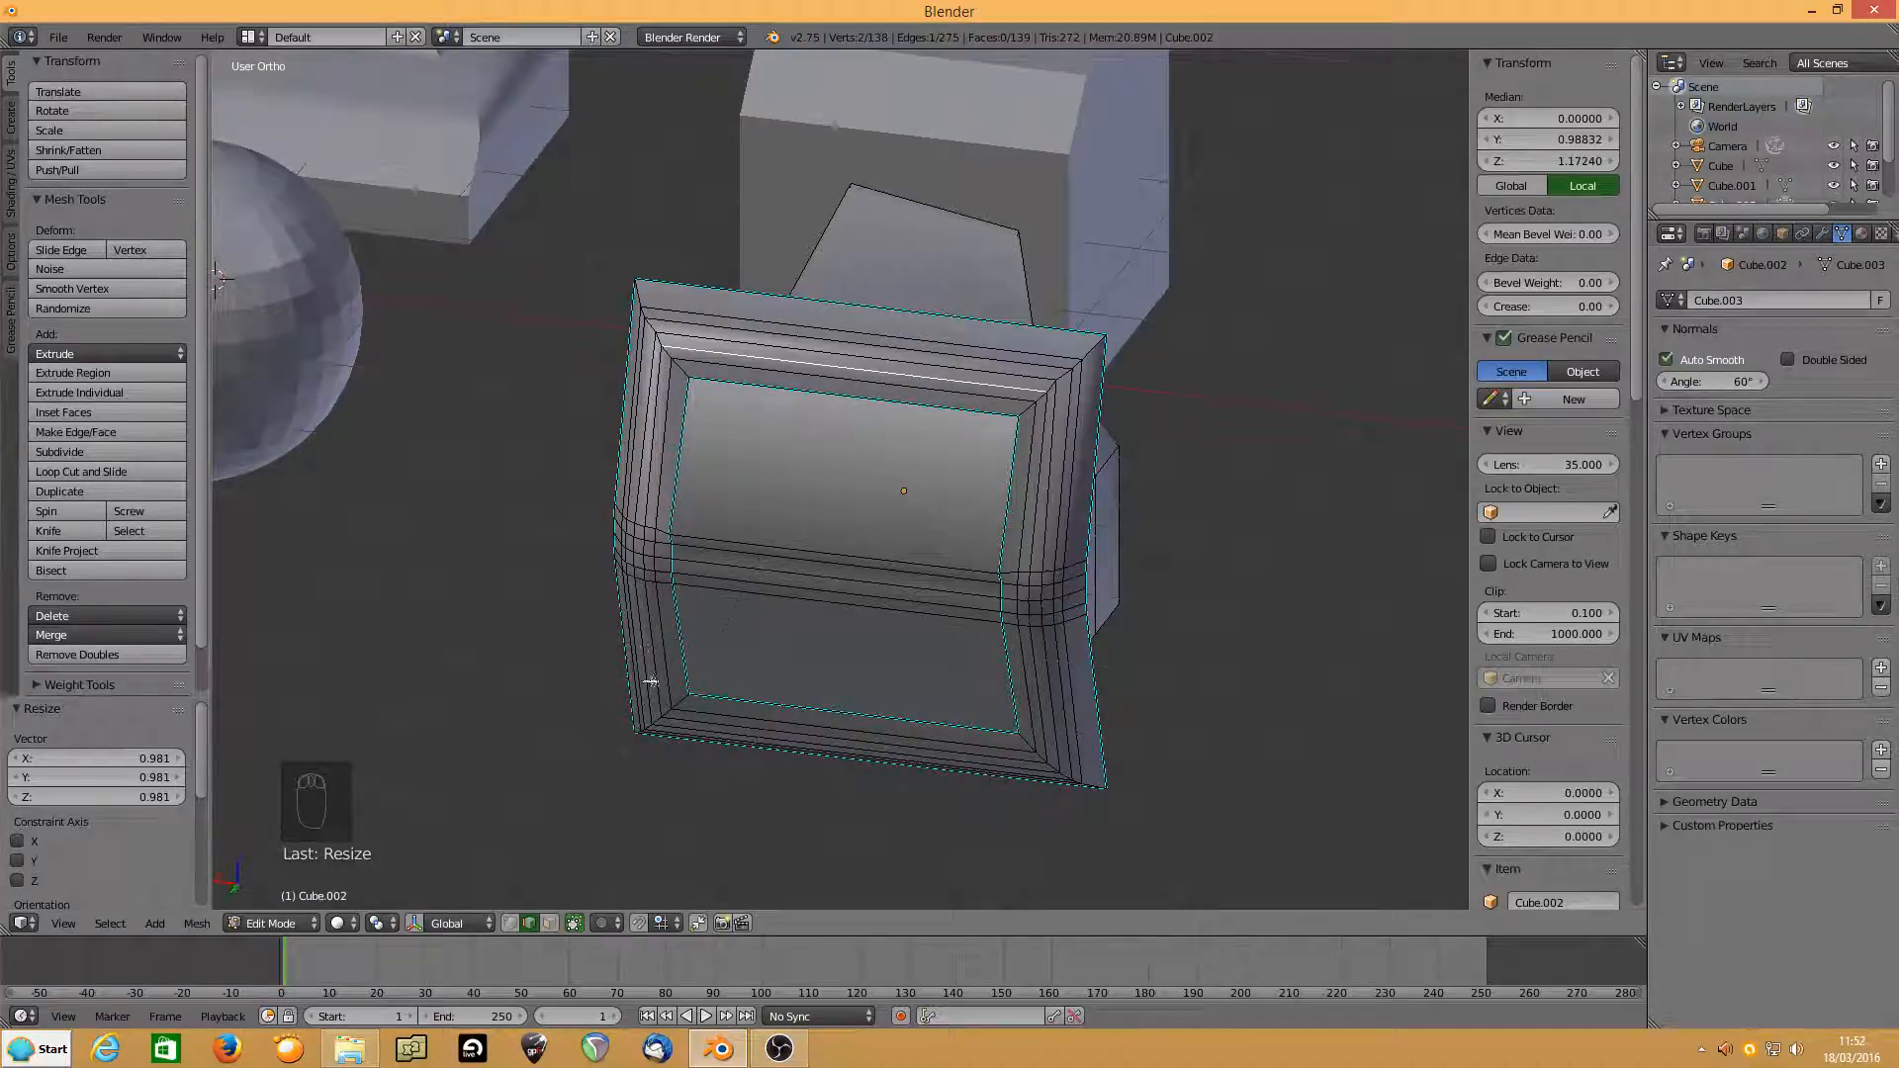
key(r)
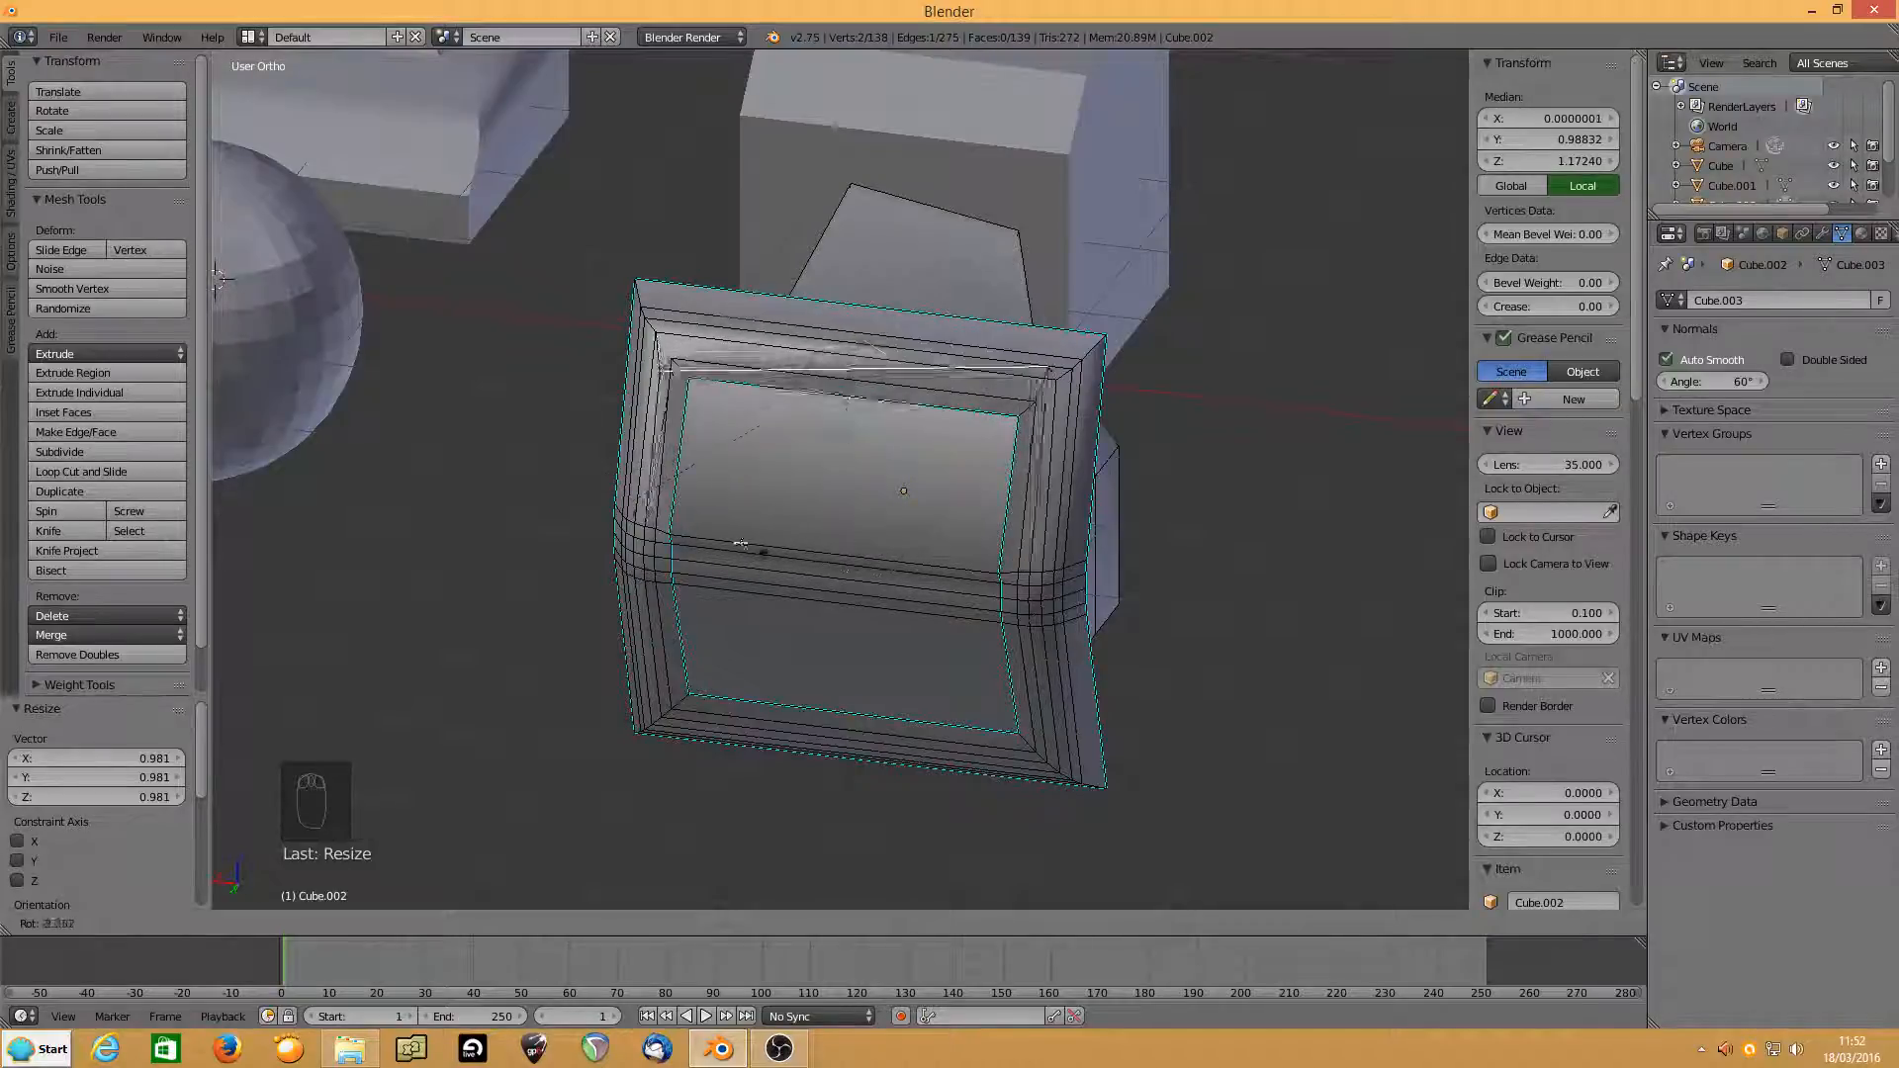
right_click(922, 597)
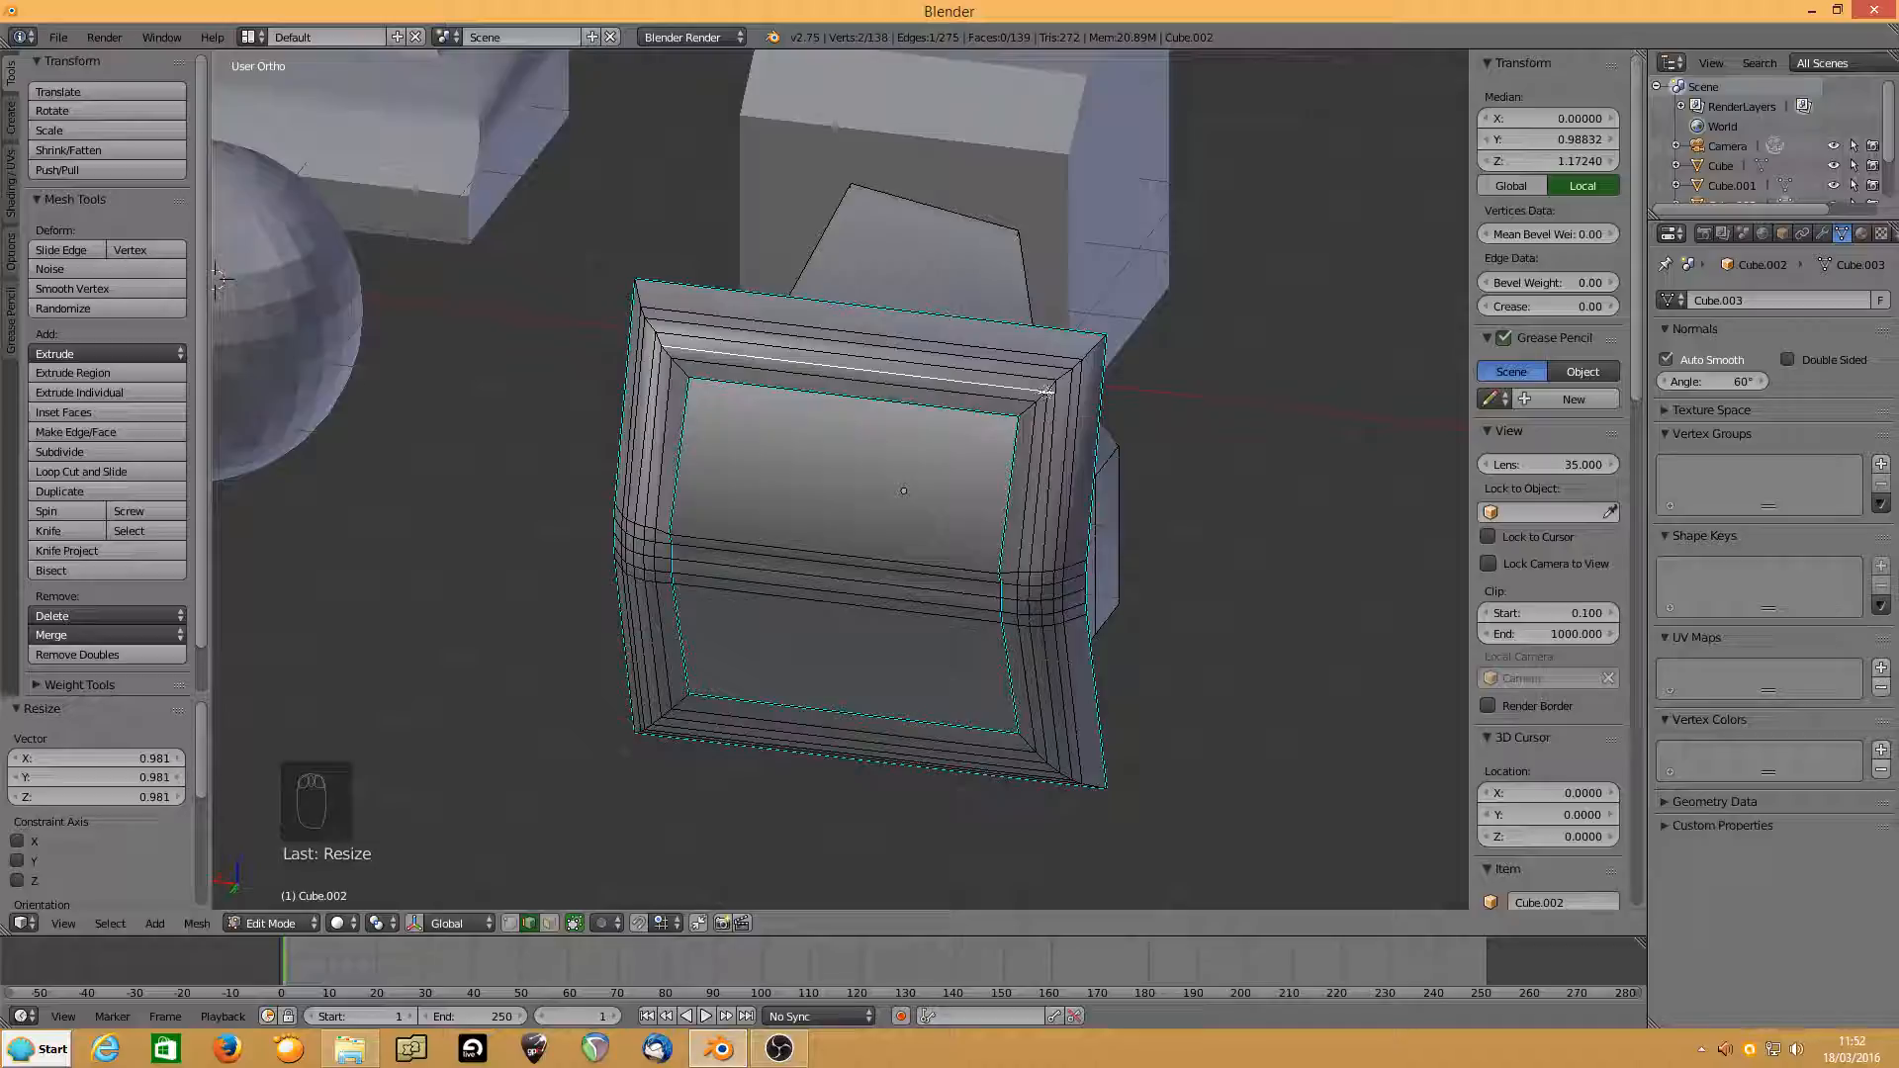
key(r)
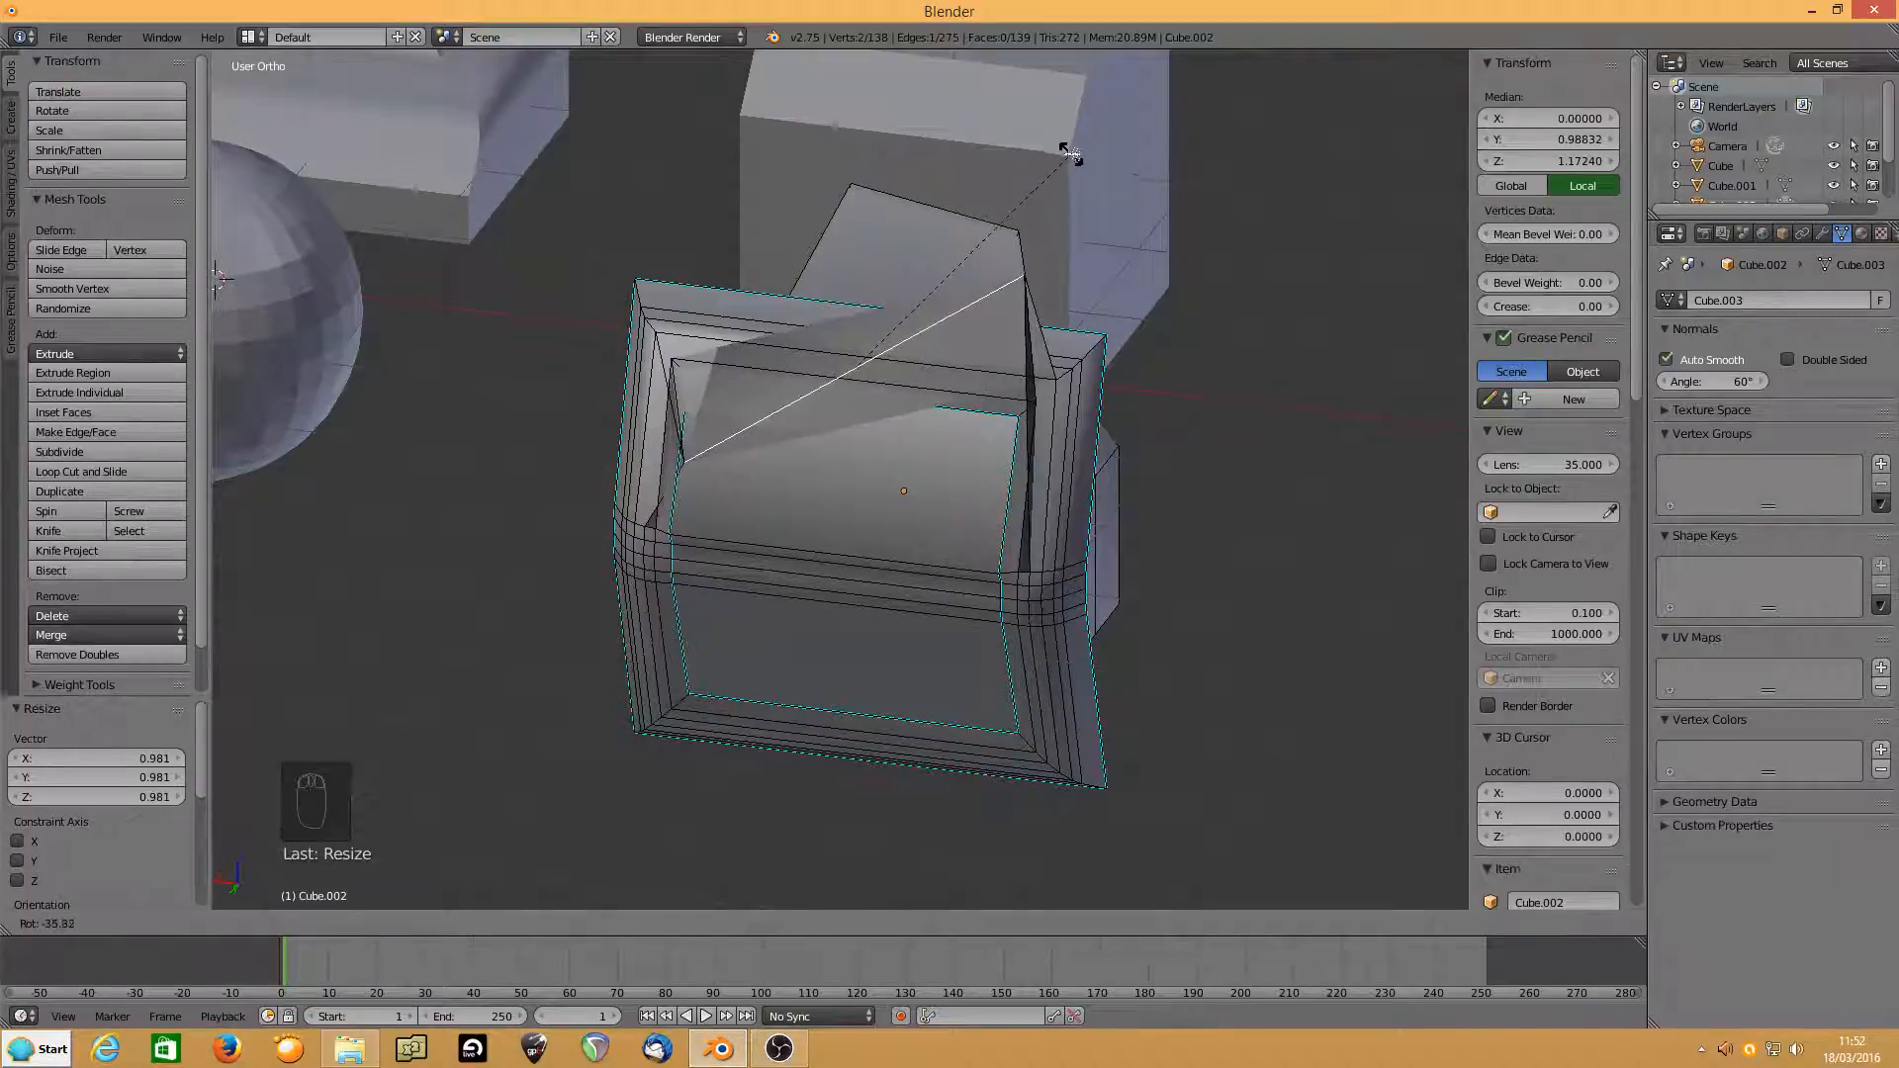
key(Escape)
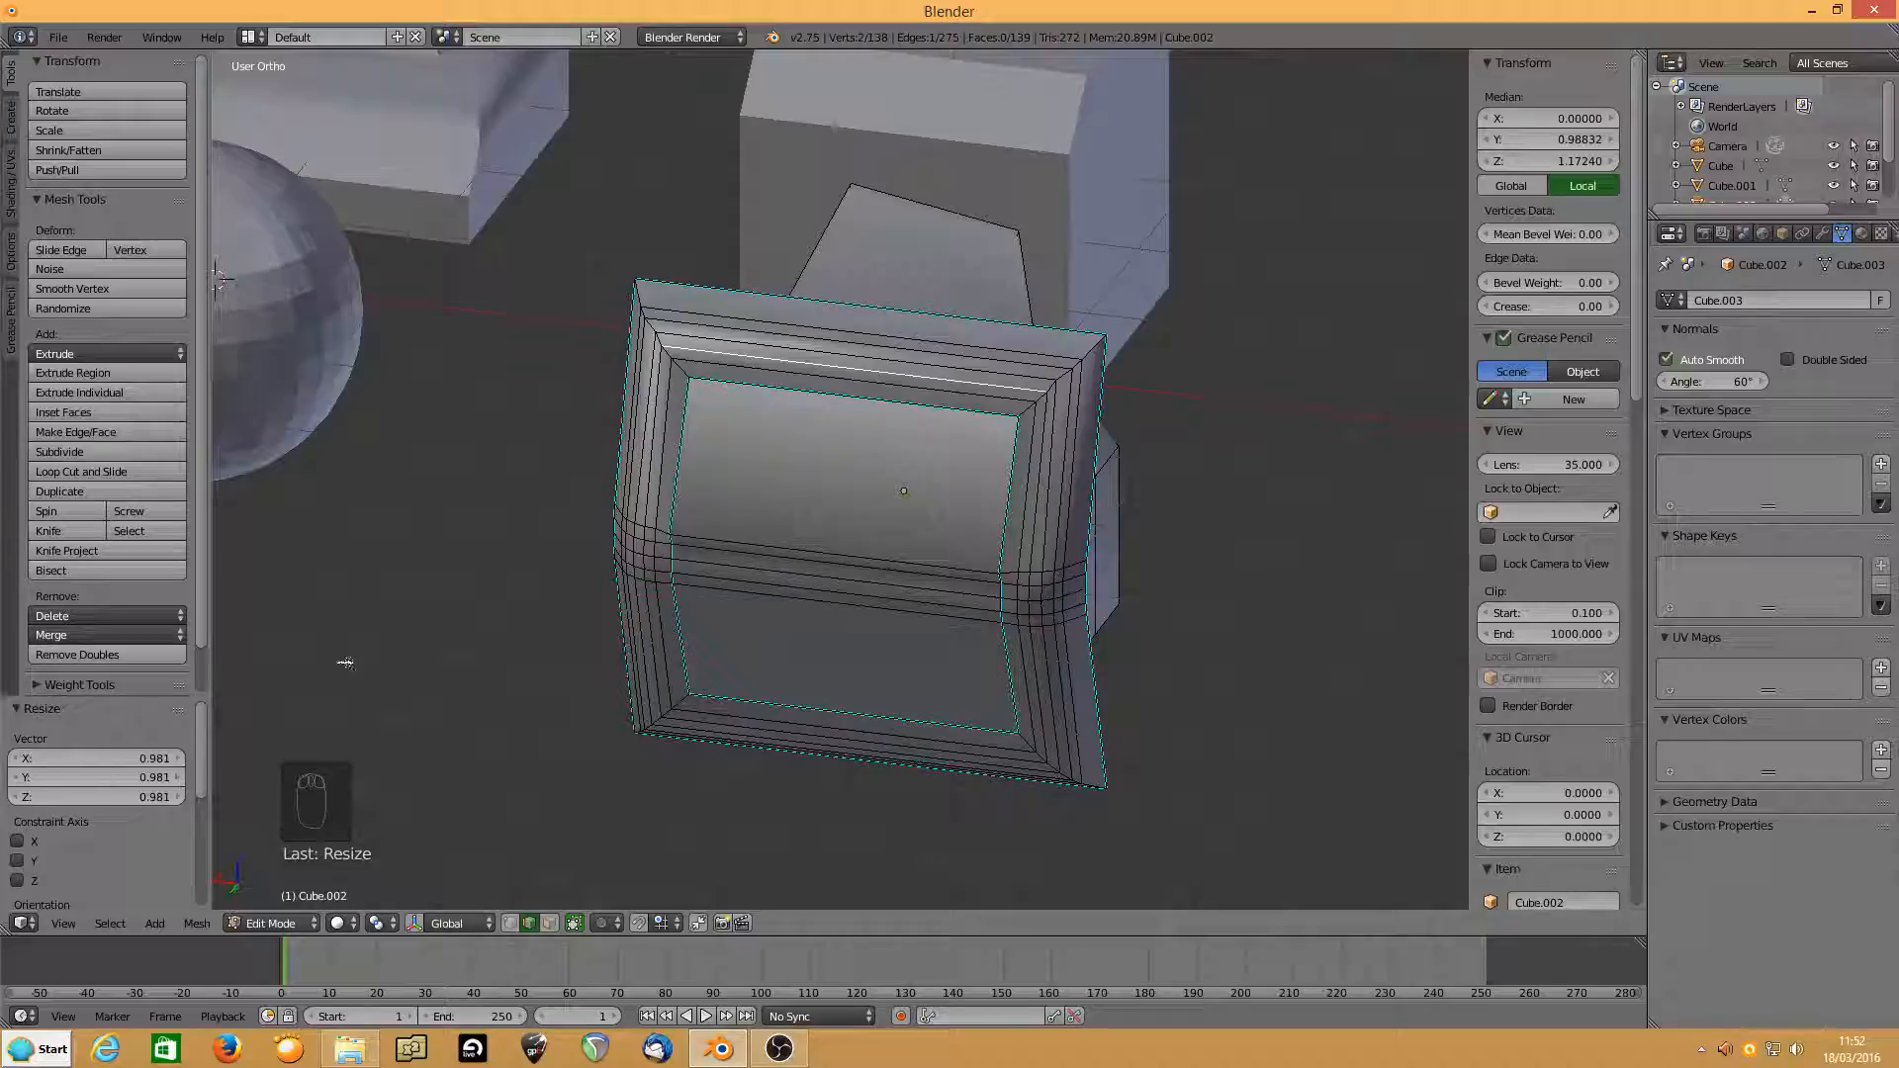
Try scaling the edge uniformly from distant pointer positions and to about -0.057 from its centre, and undo the scaling.
key(s)
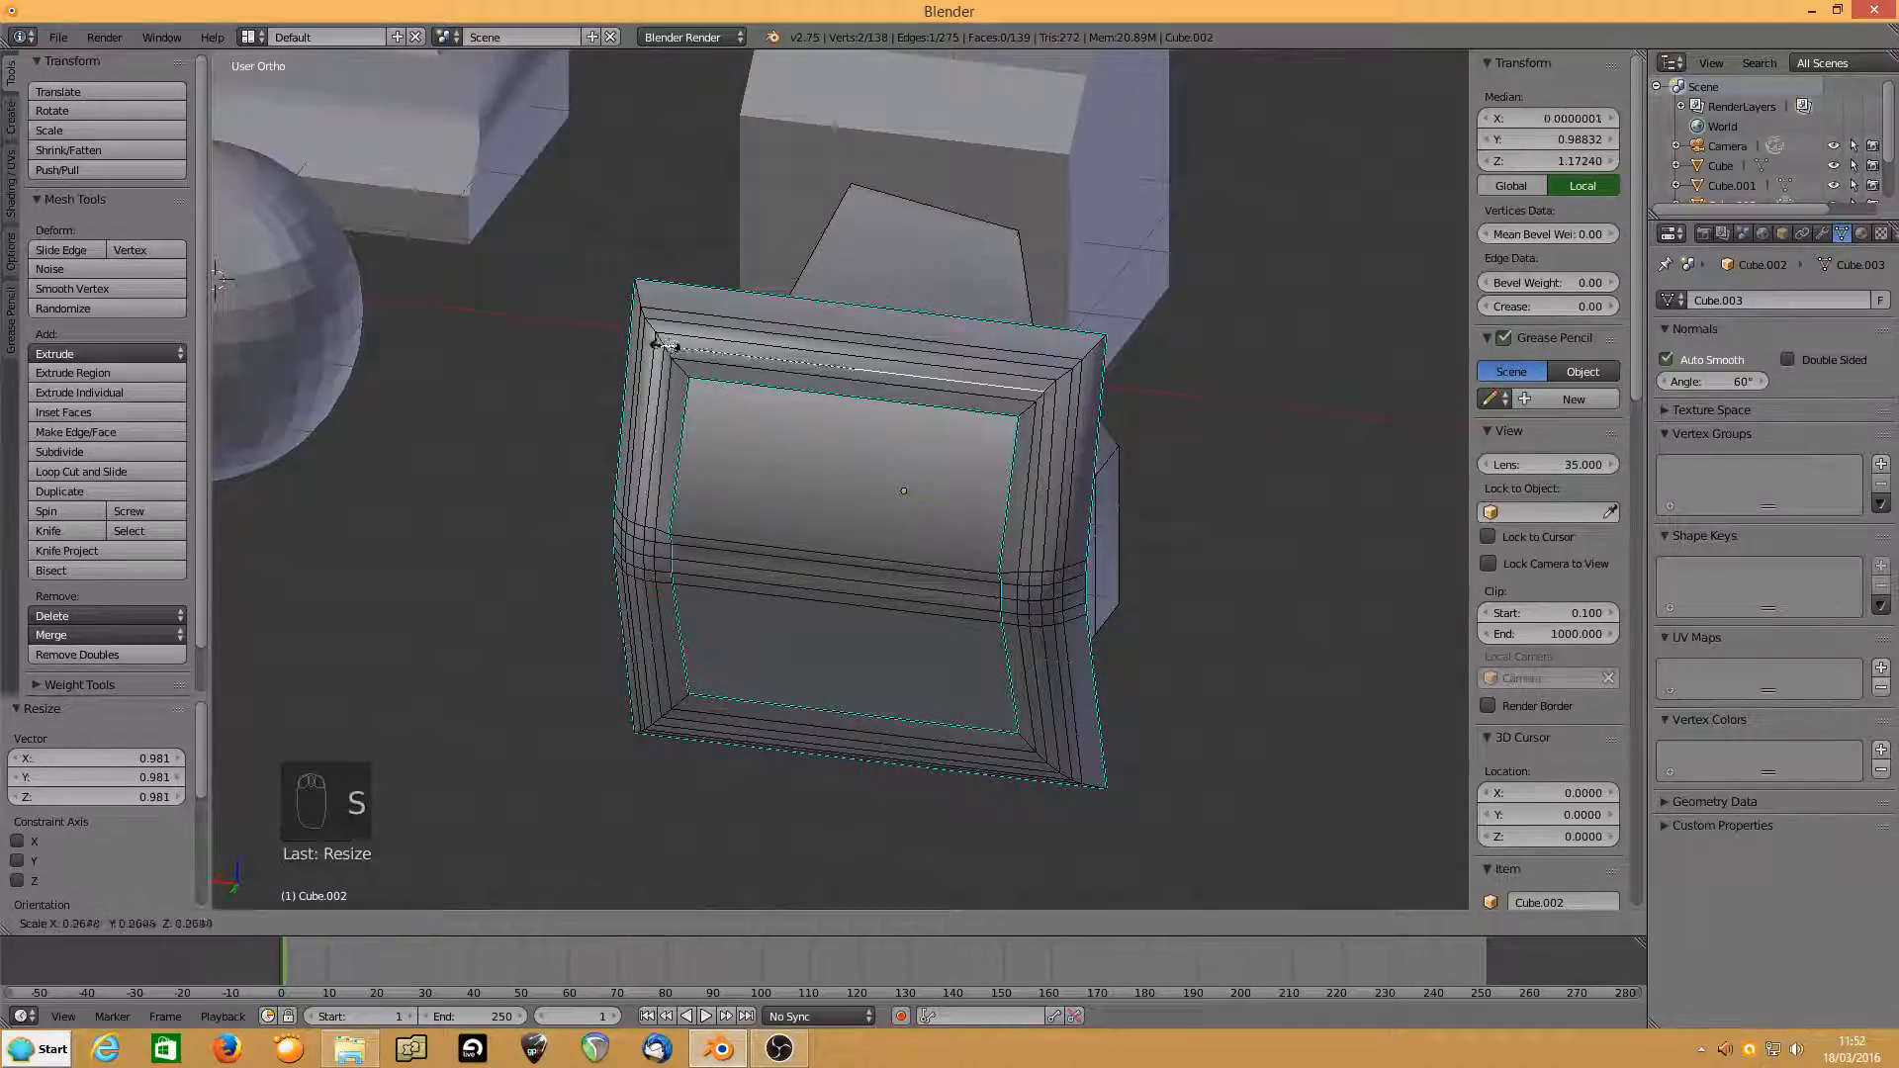
right_click(600, 351)
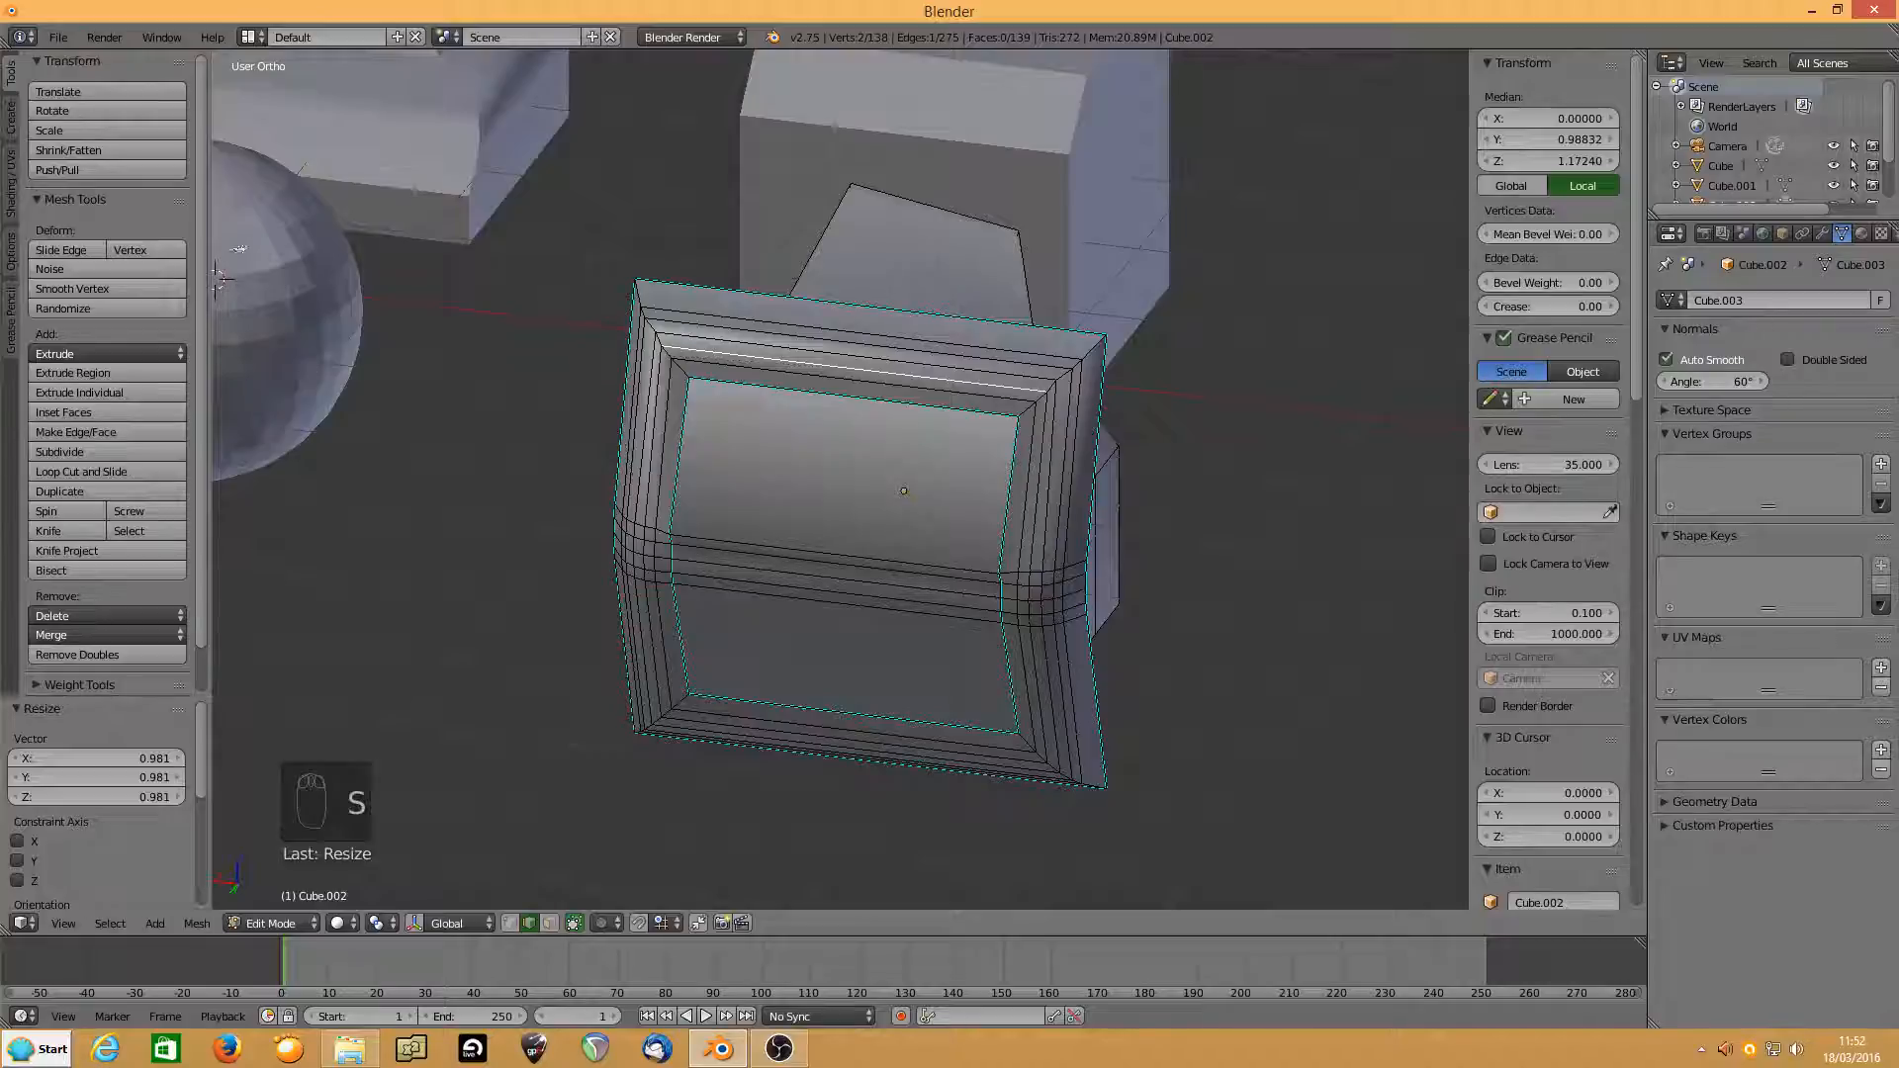
key(s)
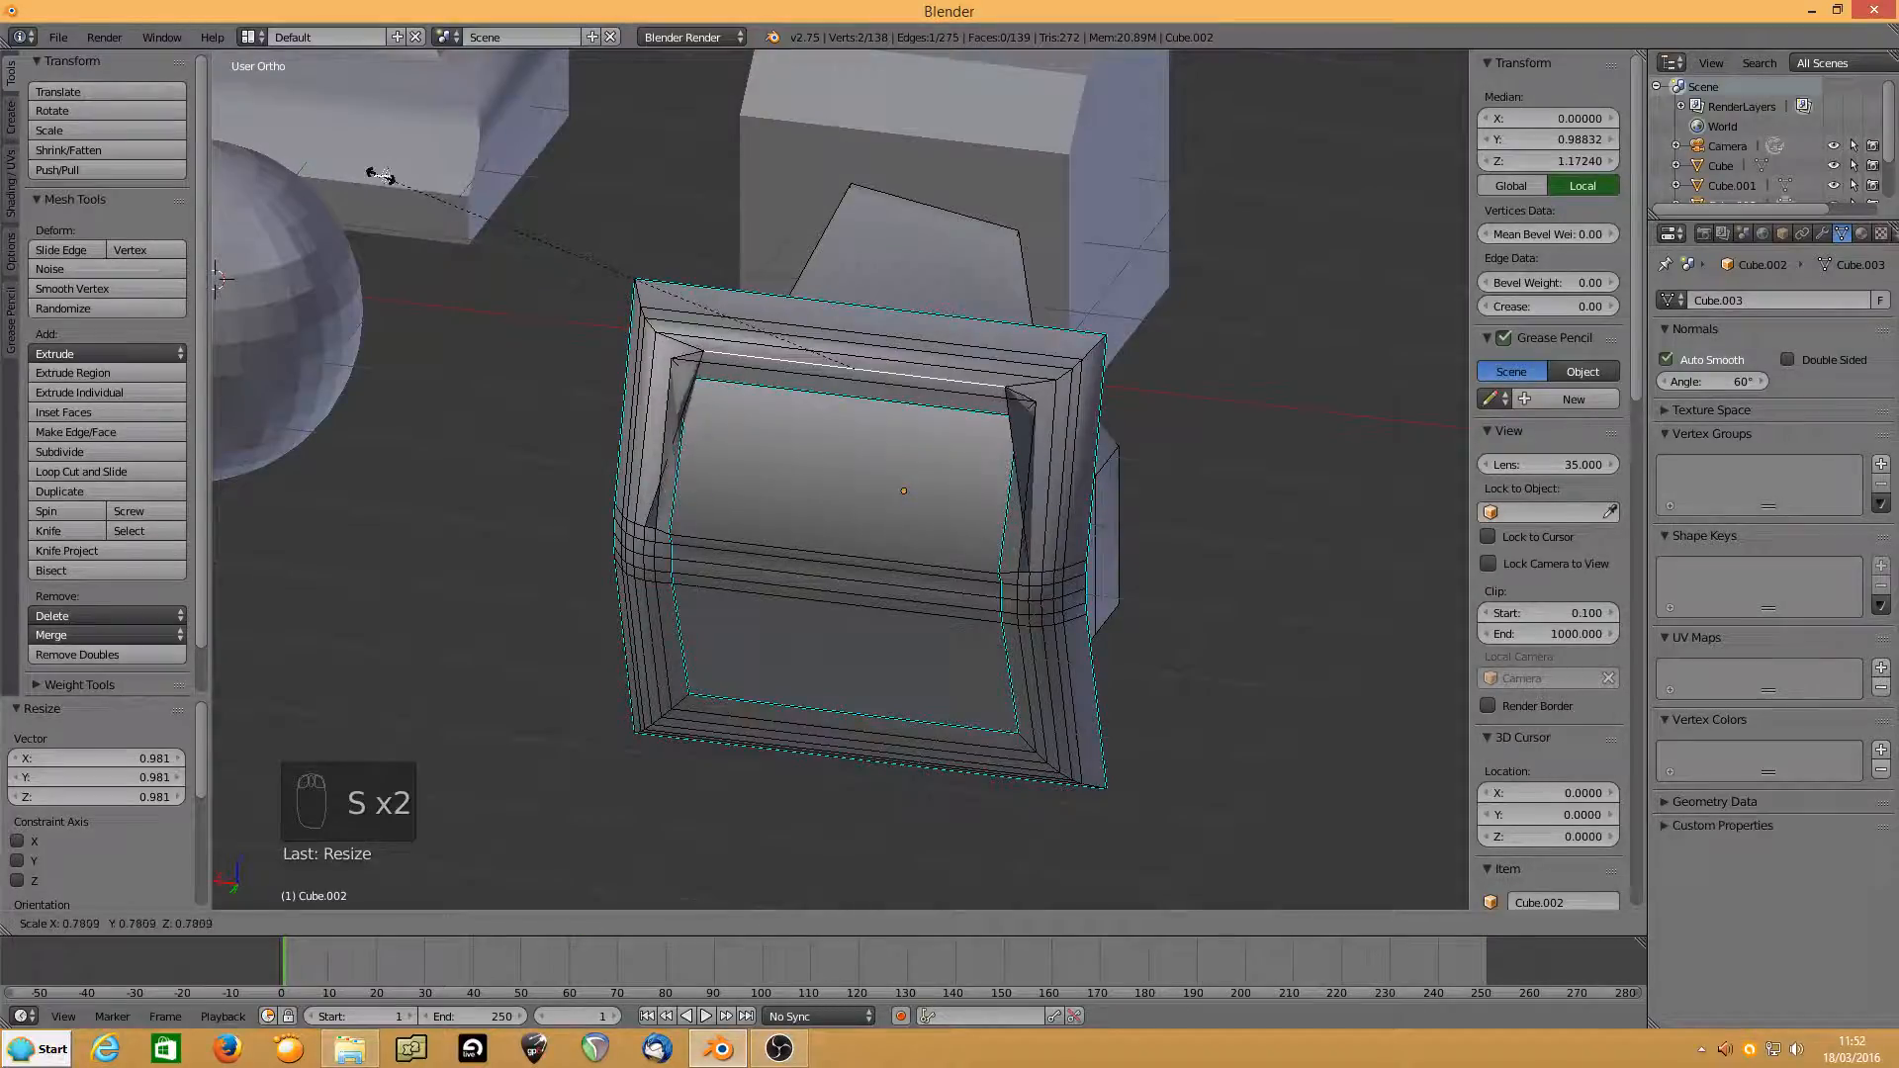
right_click(382, 176)
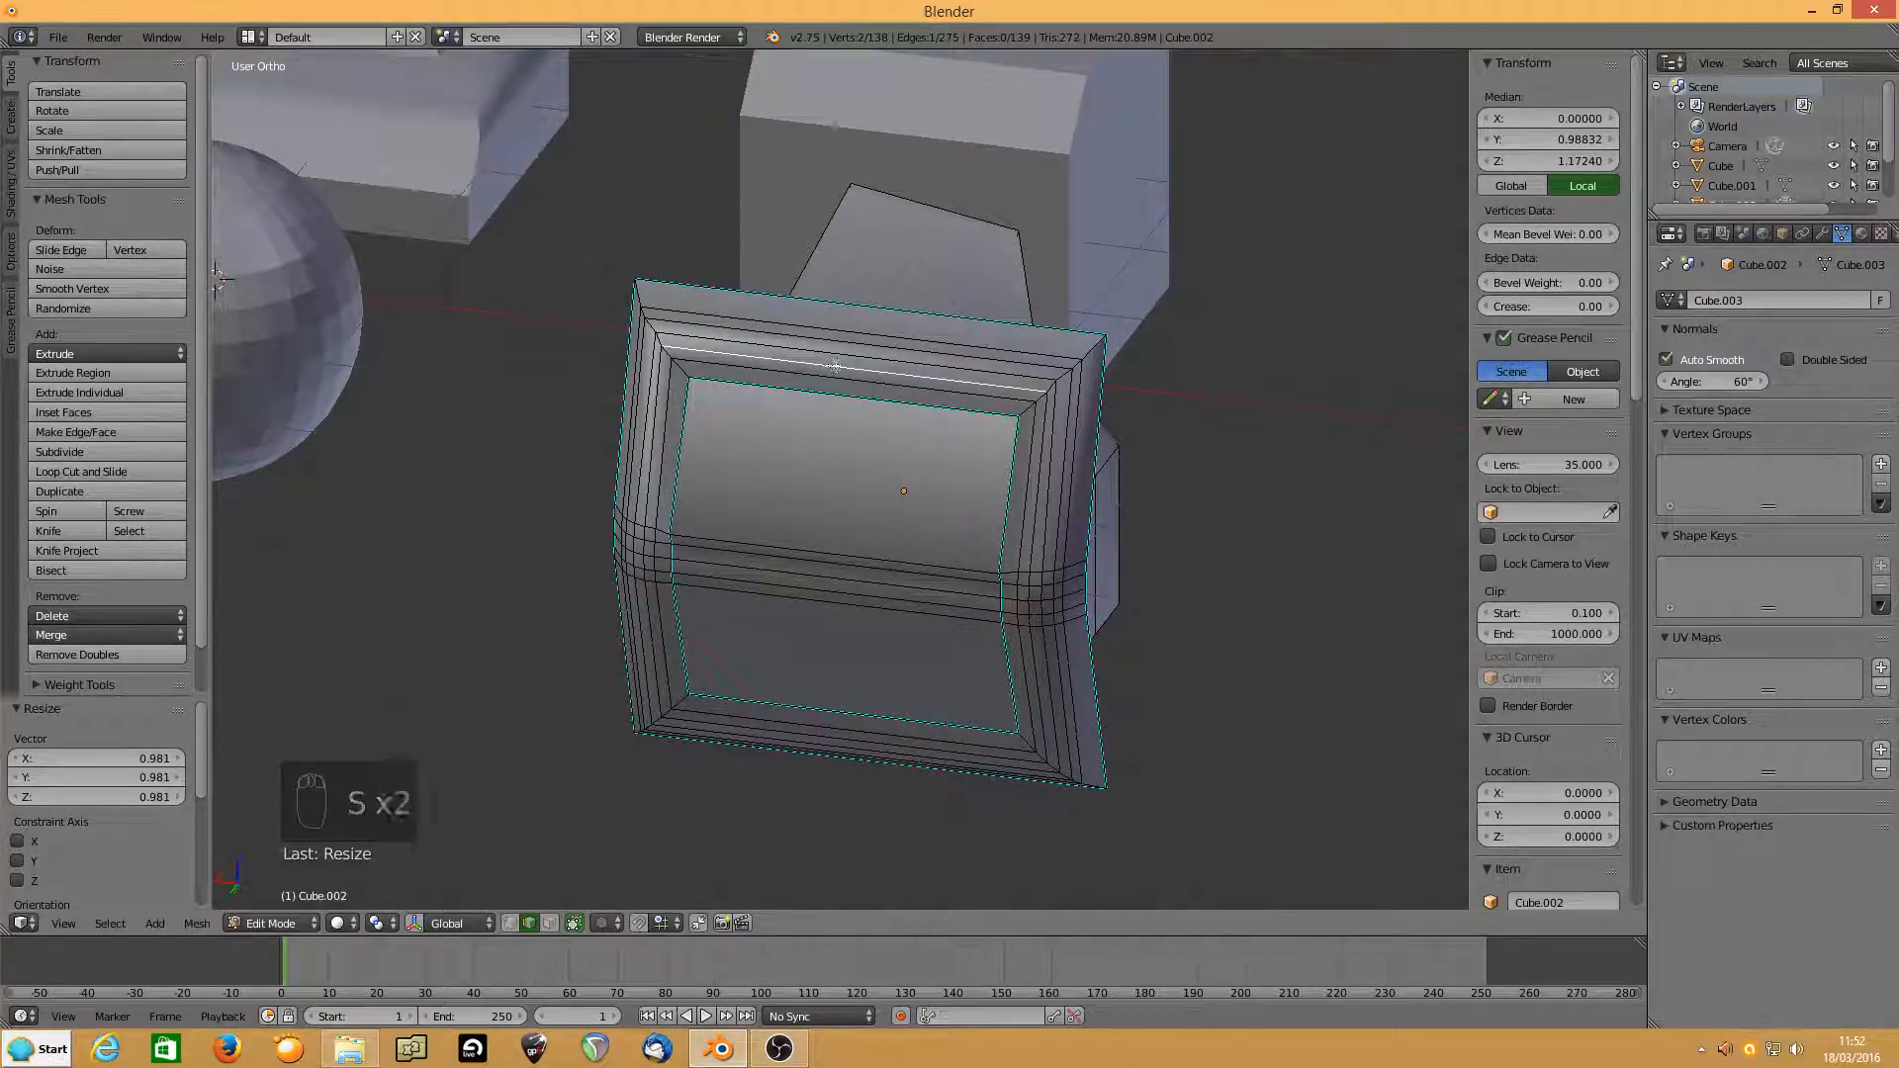
key(s)
click(843, 368)
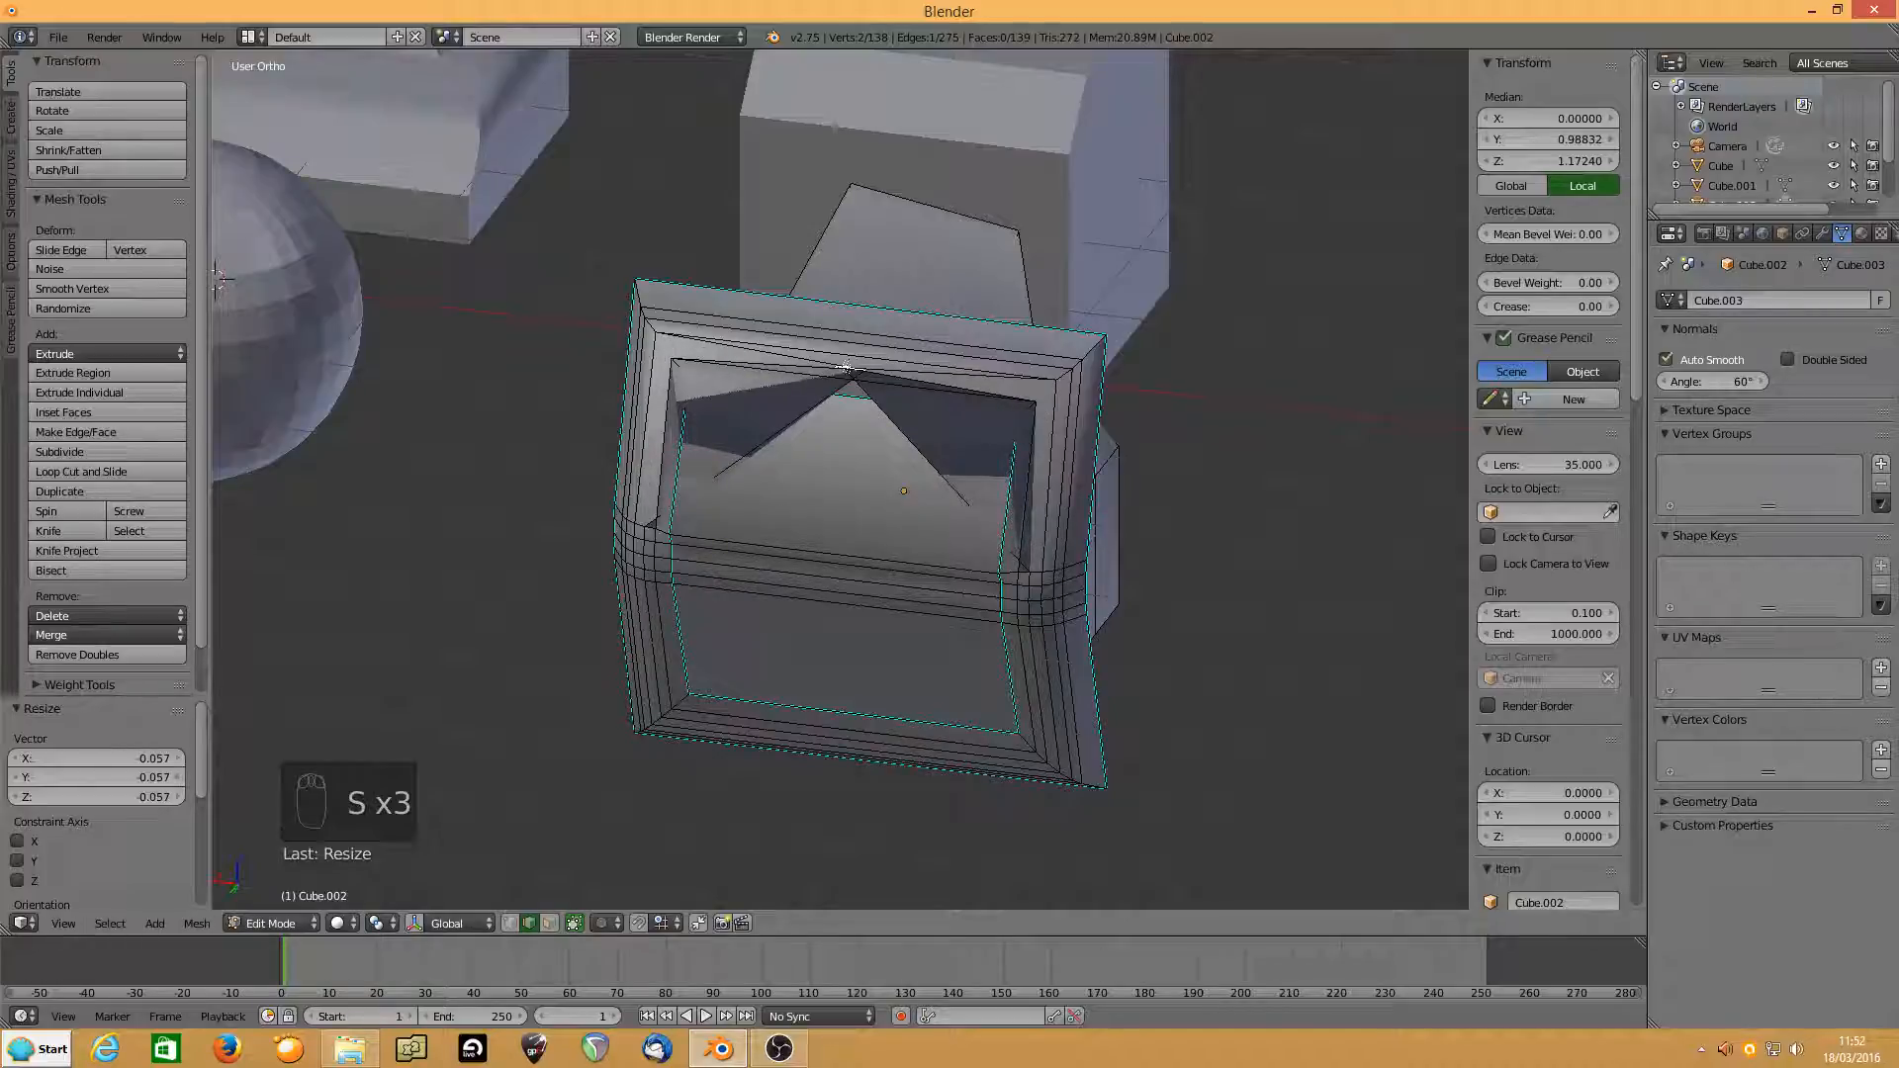
key(ctrl+z)
scroll(902, 503, down, 3)
middle_drag(1051, 563, 817, 501)
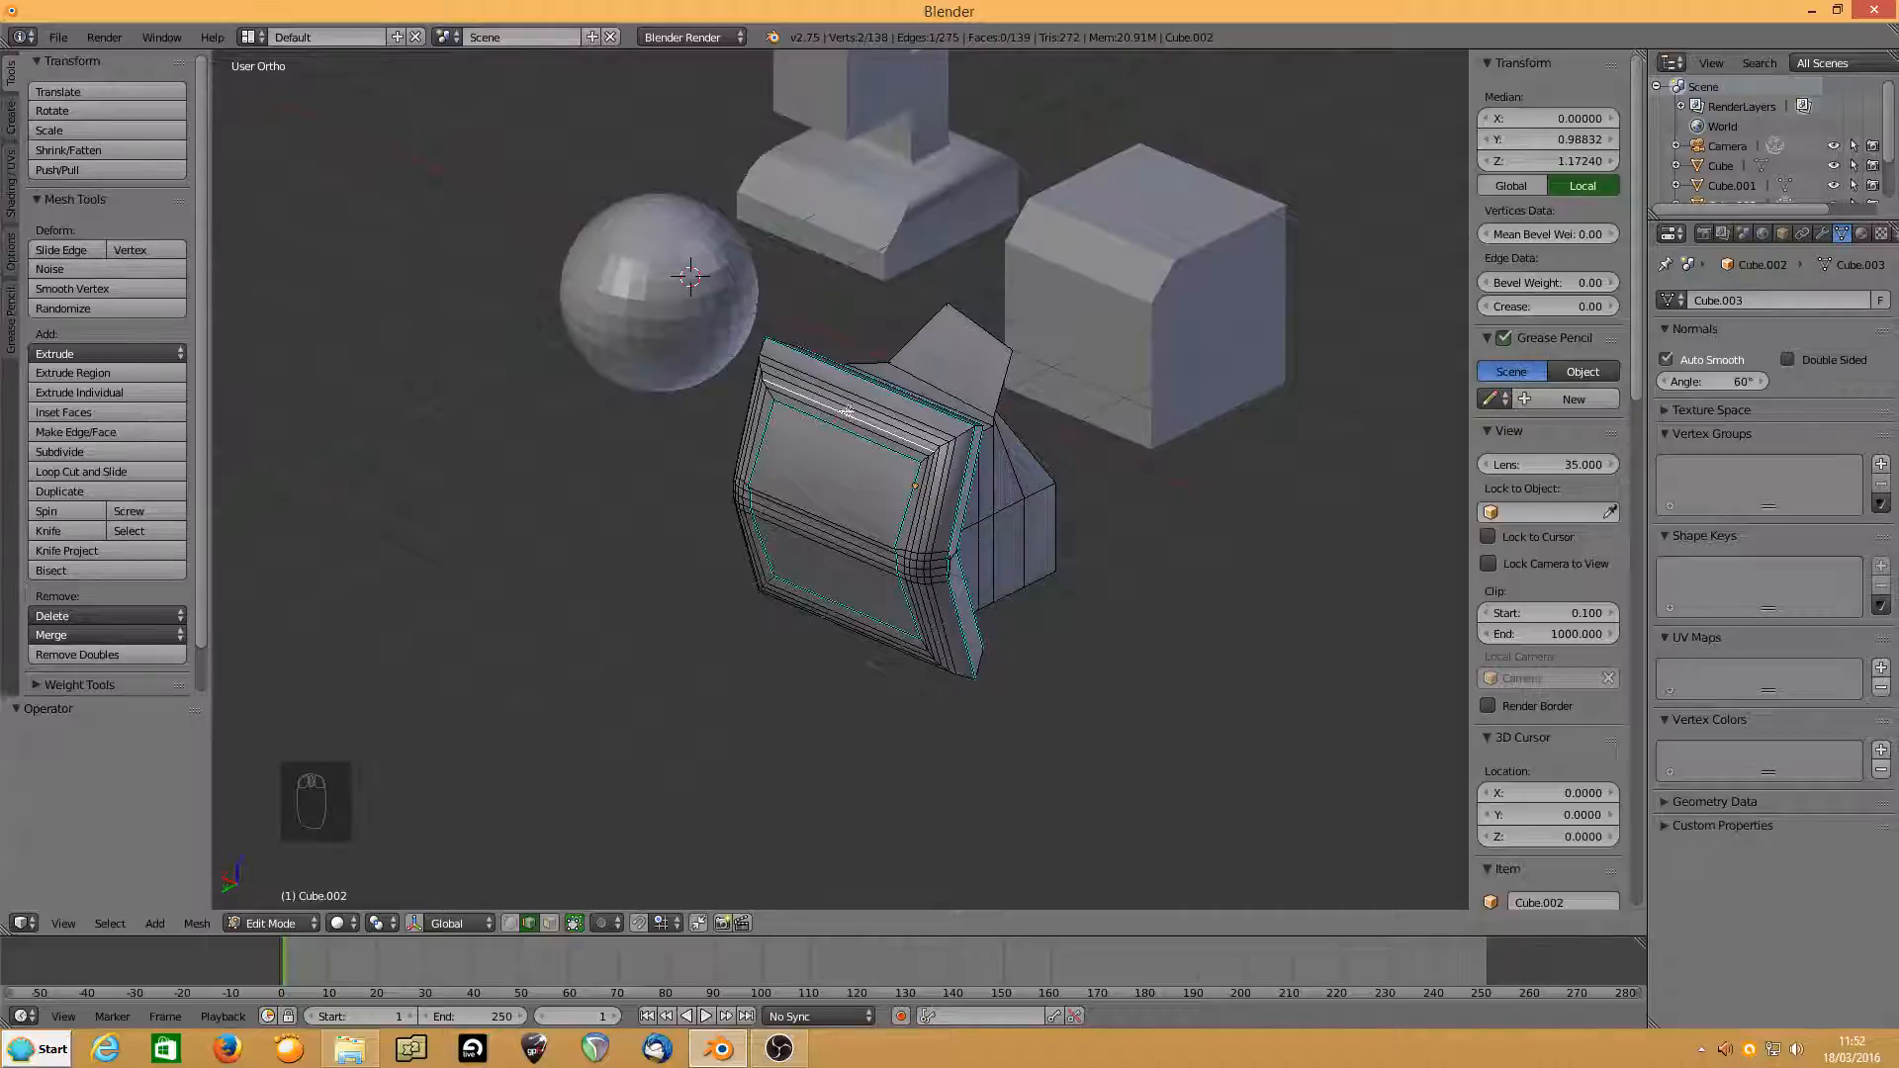
Try moving the selected upper frame edge freely in the view, starting from pointer positions near it and far from it.
key(g)
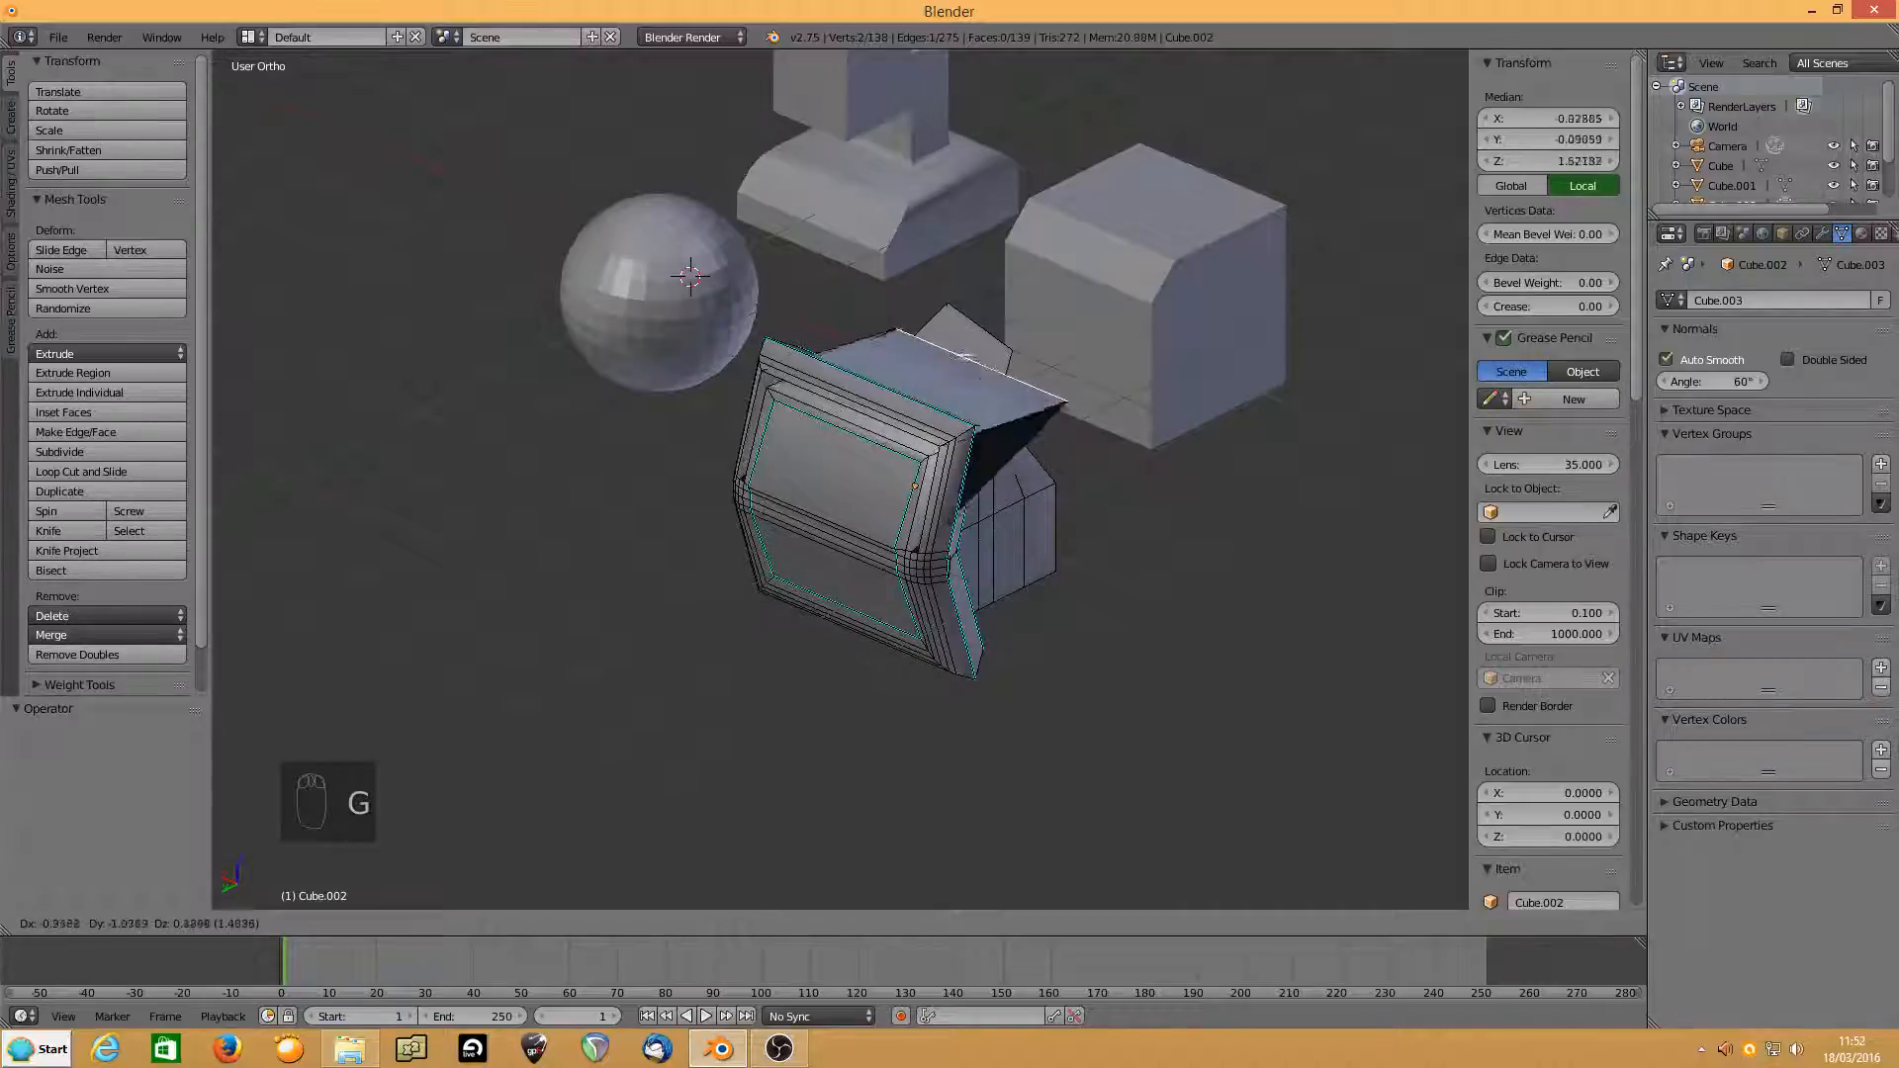
right_click(876, 397)
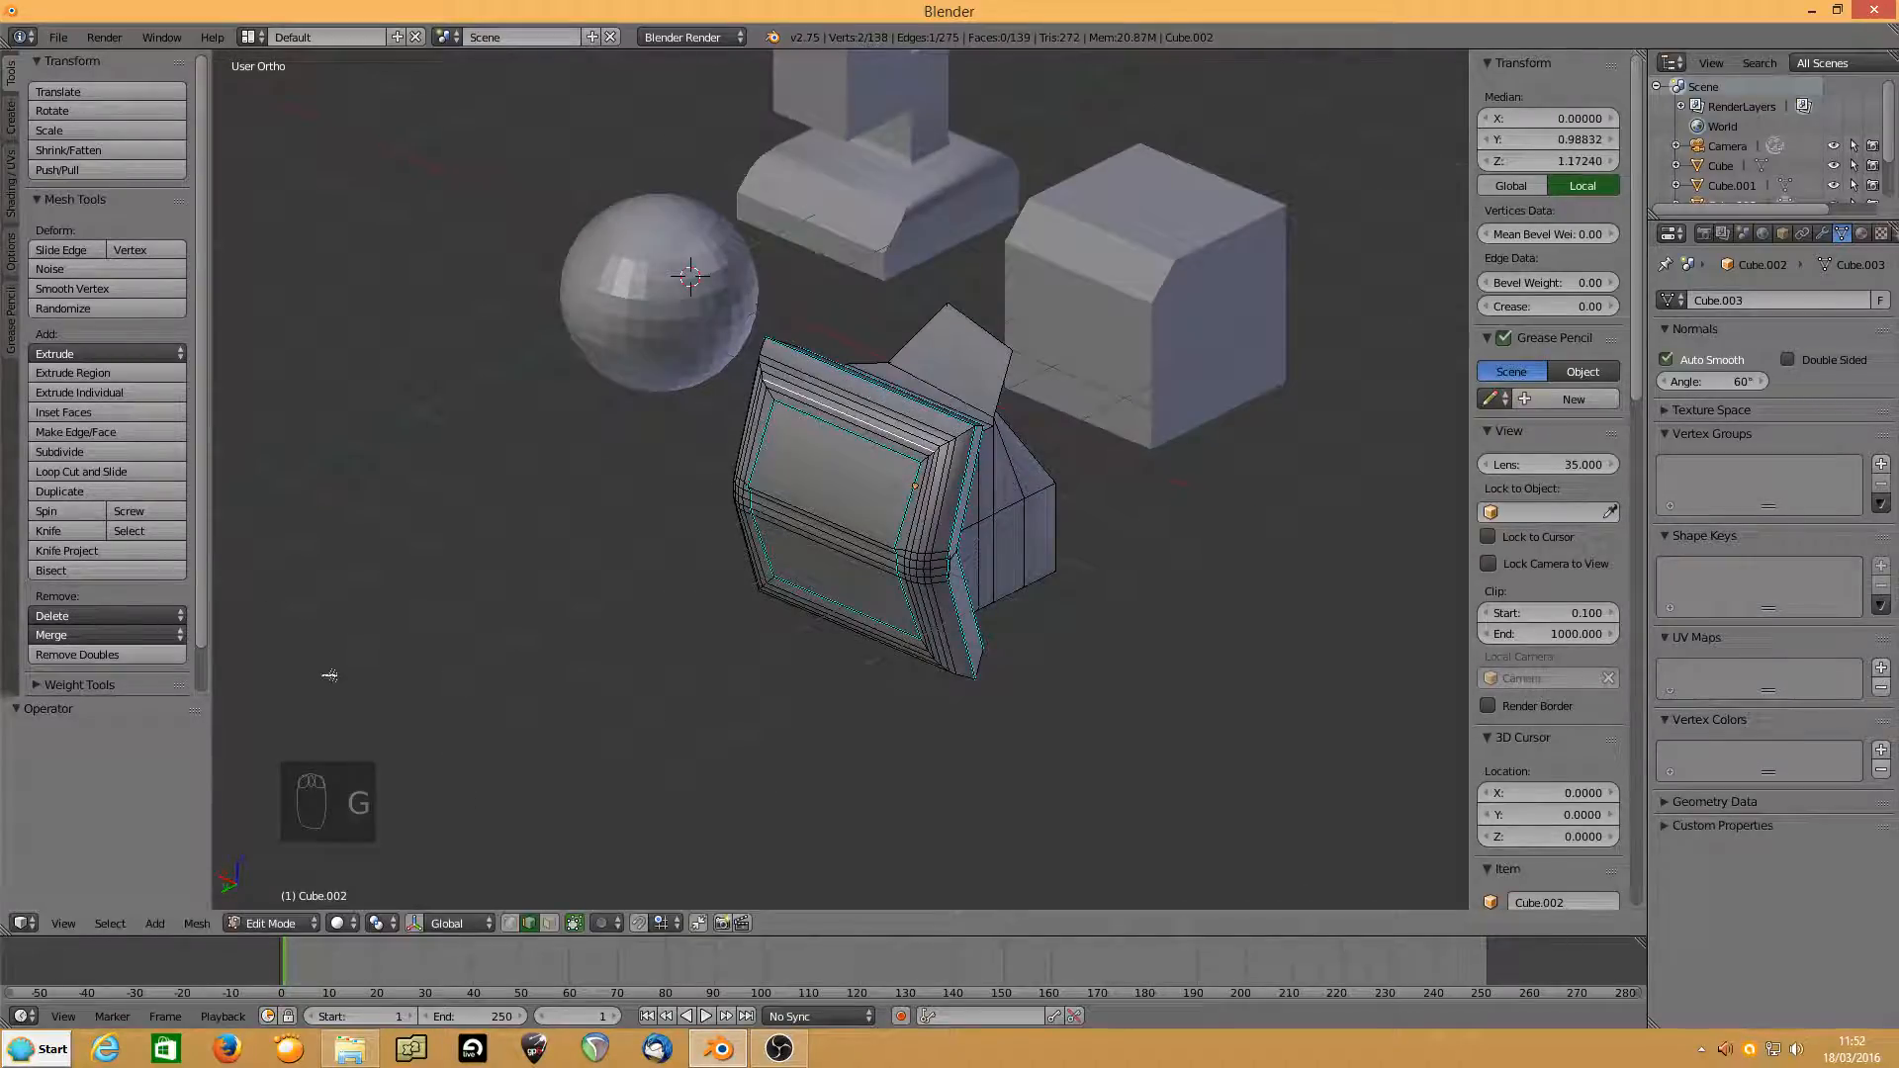
key(g)
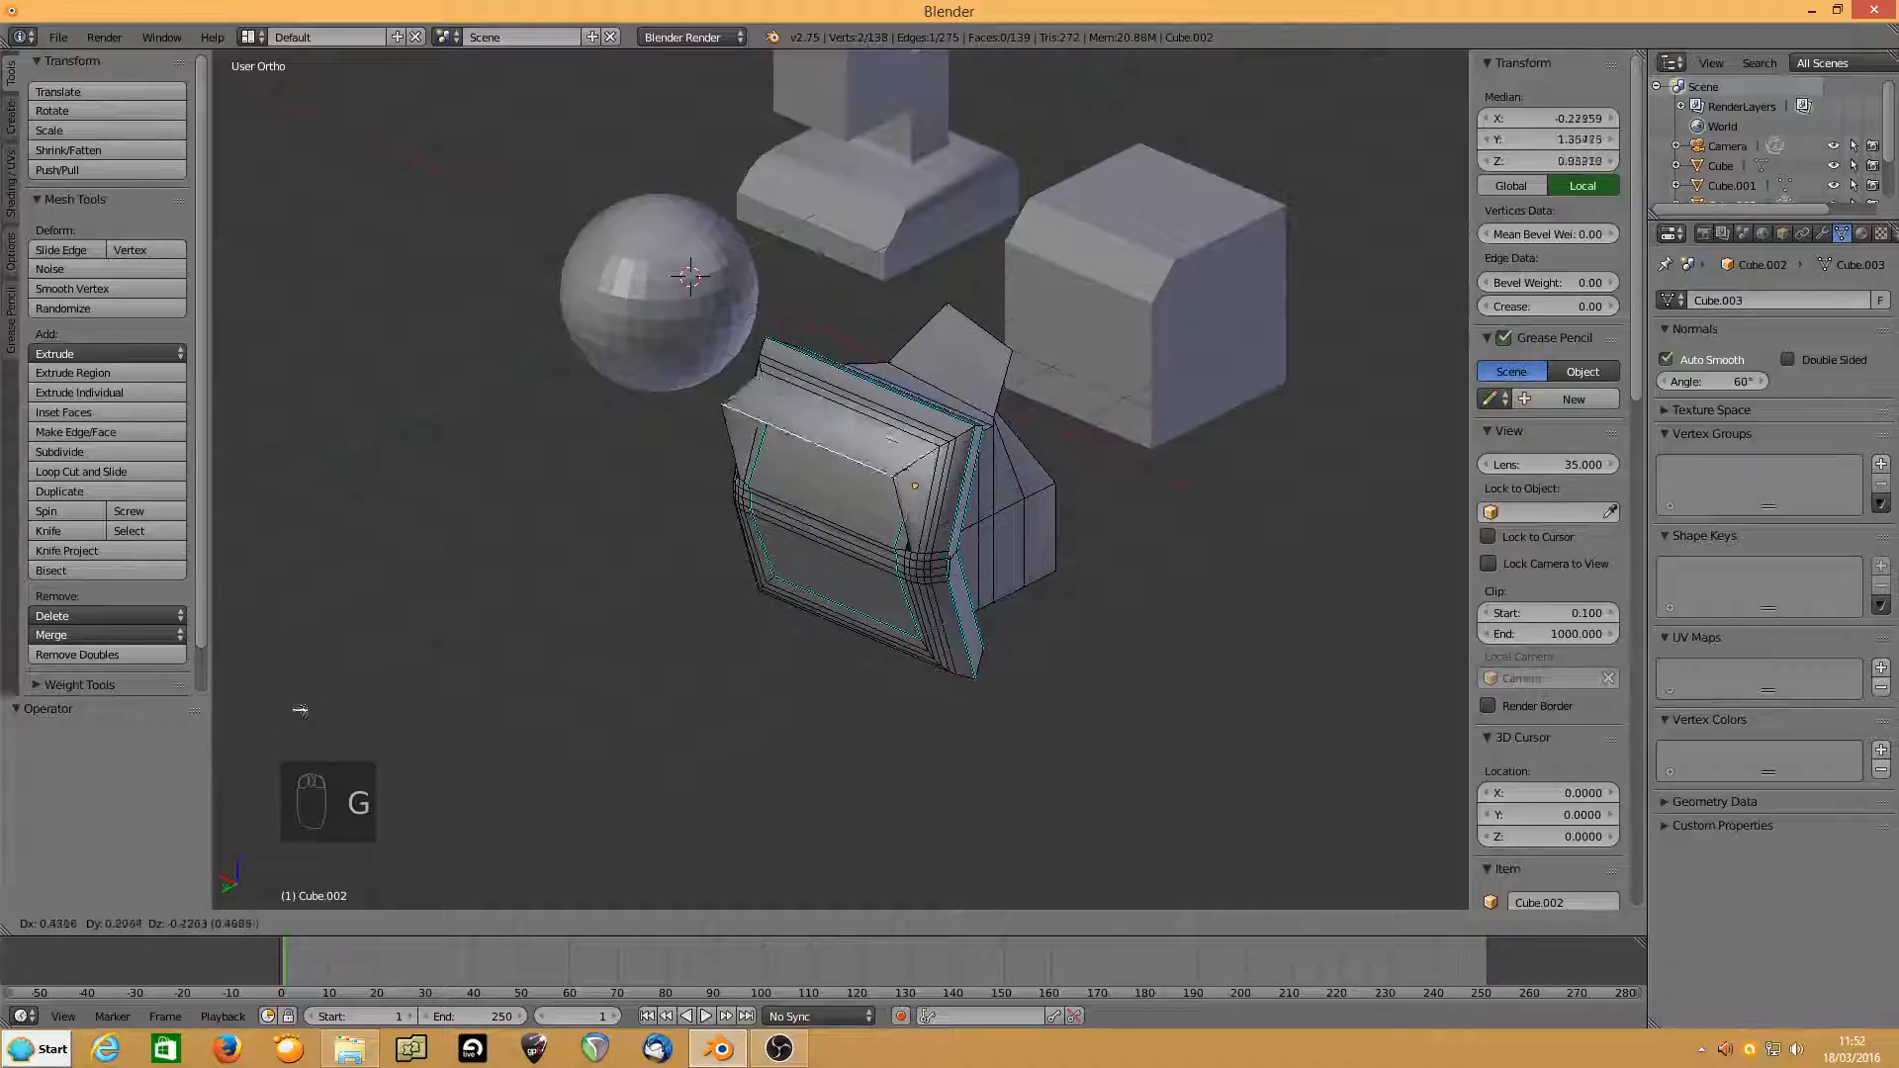
right_click(246, 637)
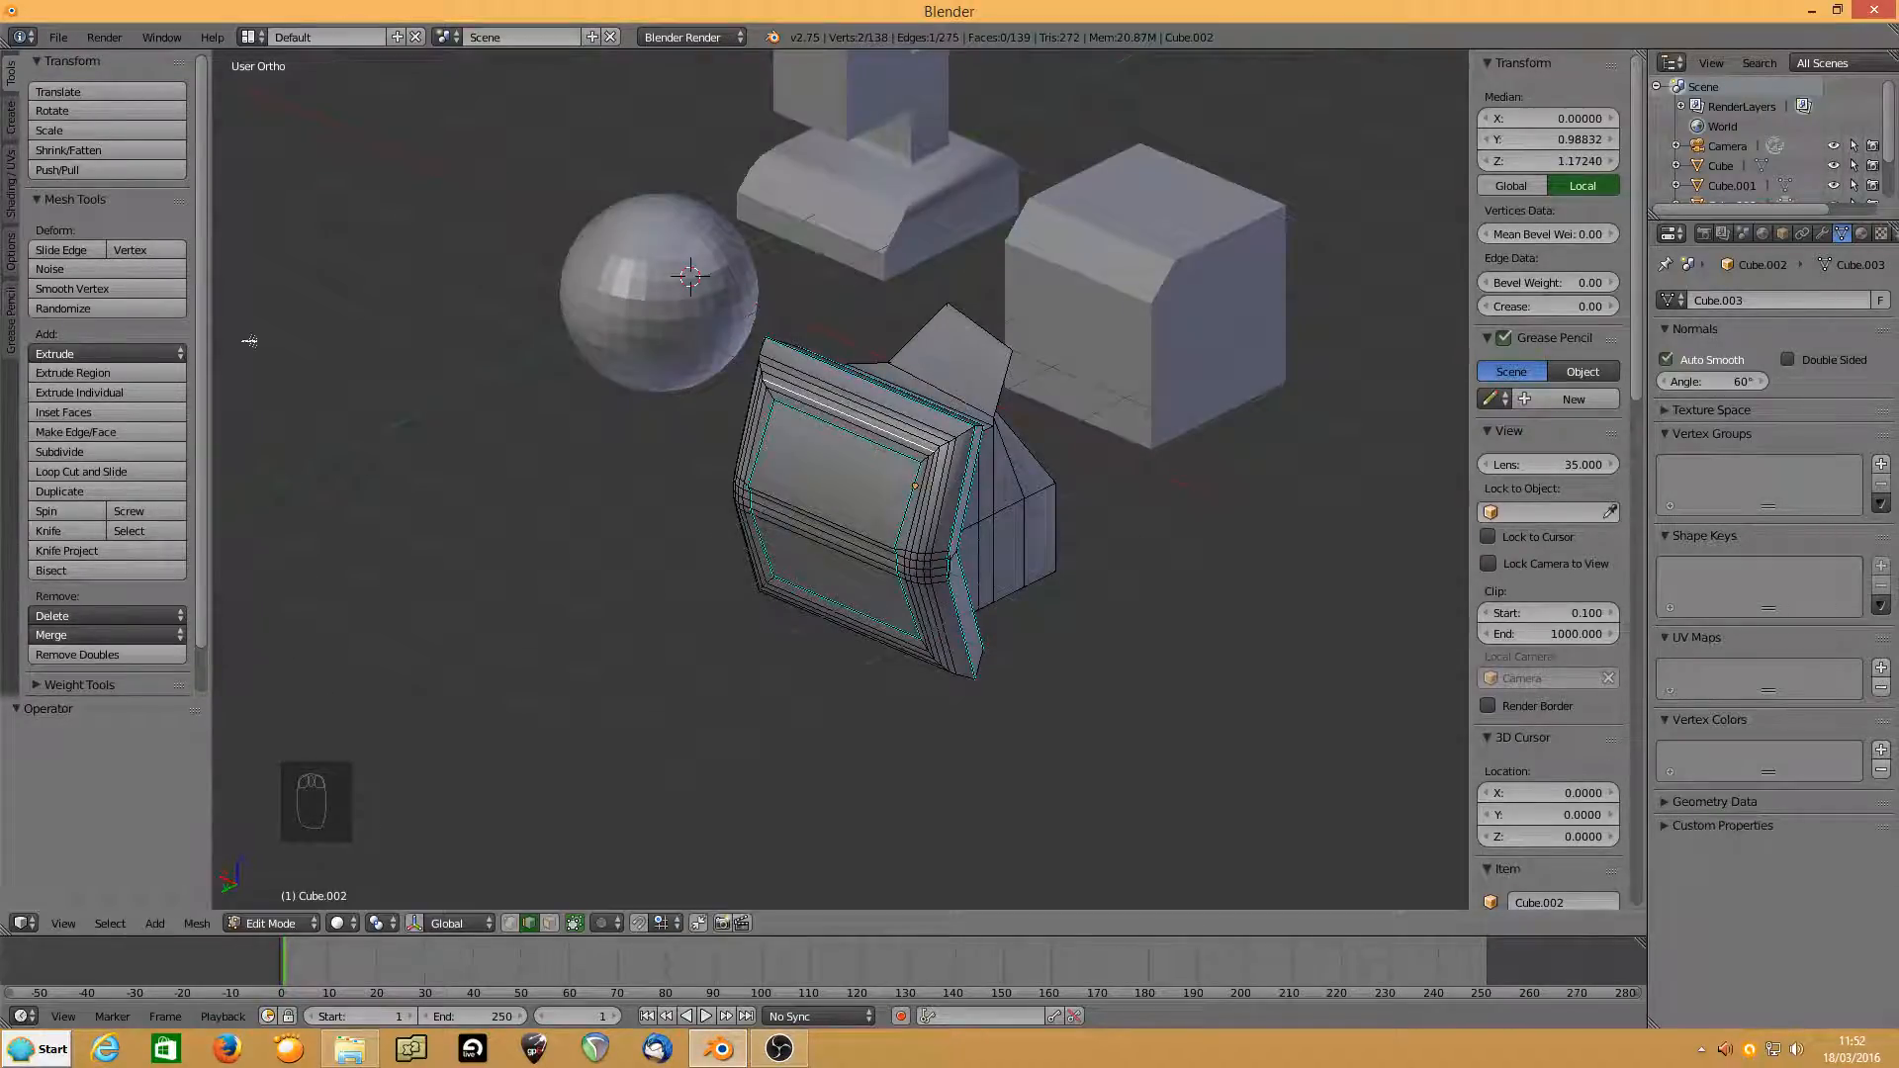
key(g)
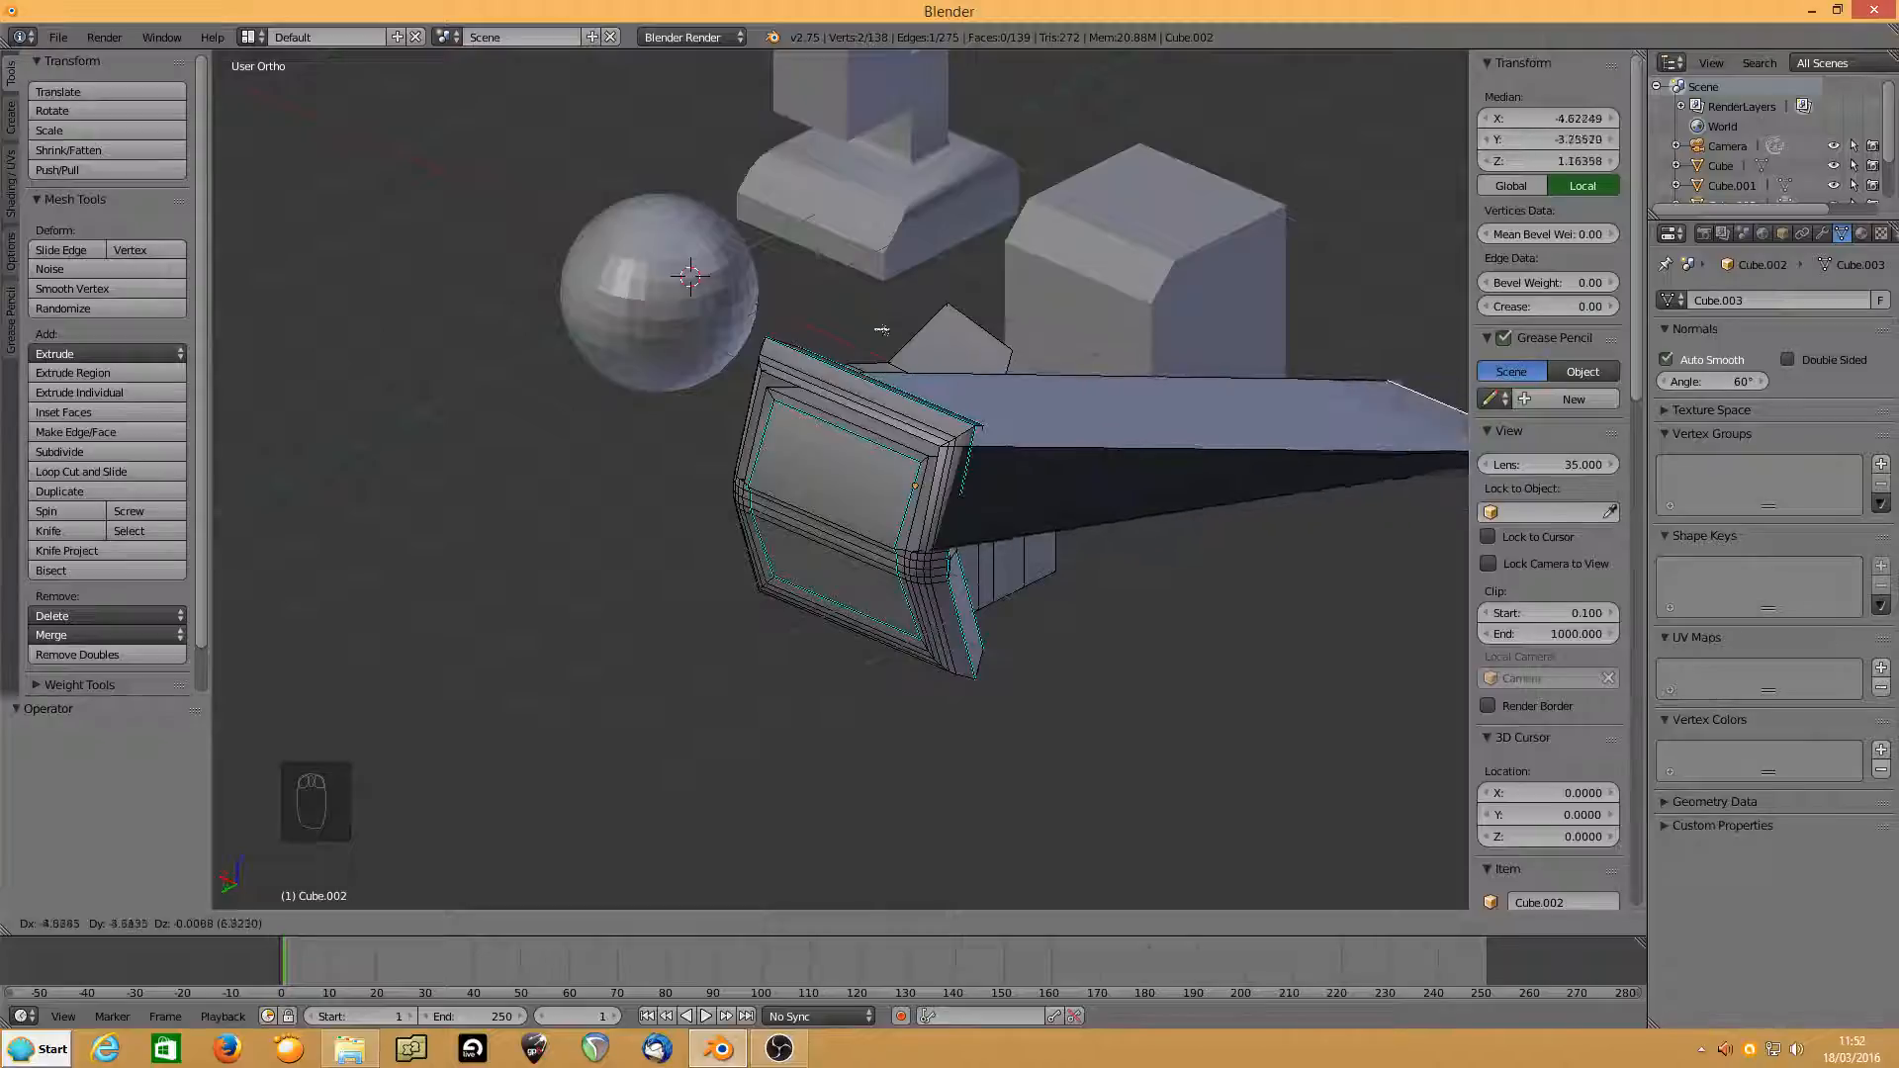
key(Escape)
Return to Object Mode and delete the sphere from the scene.
middle_drag(756, 618, 821, 573)
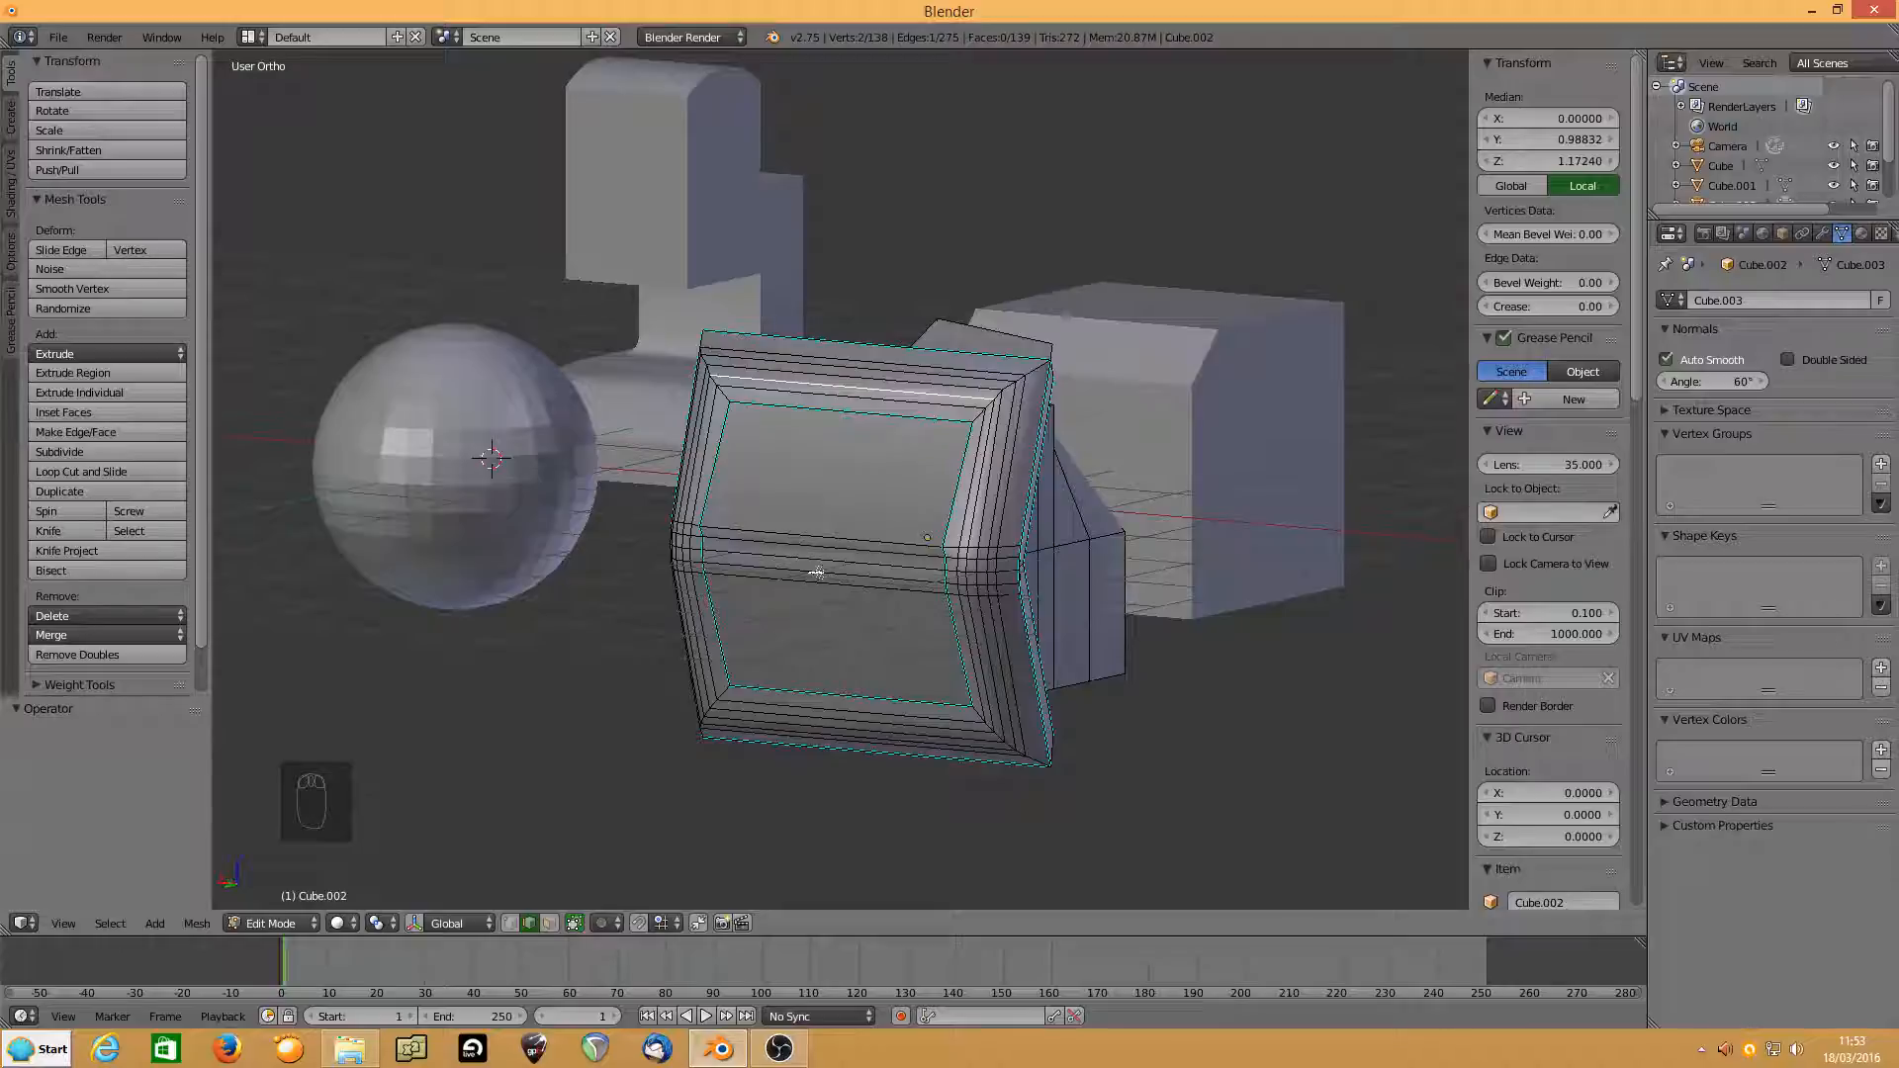
key(Tab)
scroll(839, 560, down, 2)
middle_drag(839, 561, 714, 474)
right_click(513, 352)
key(Delete)
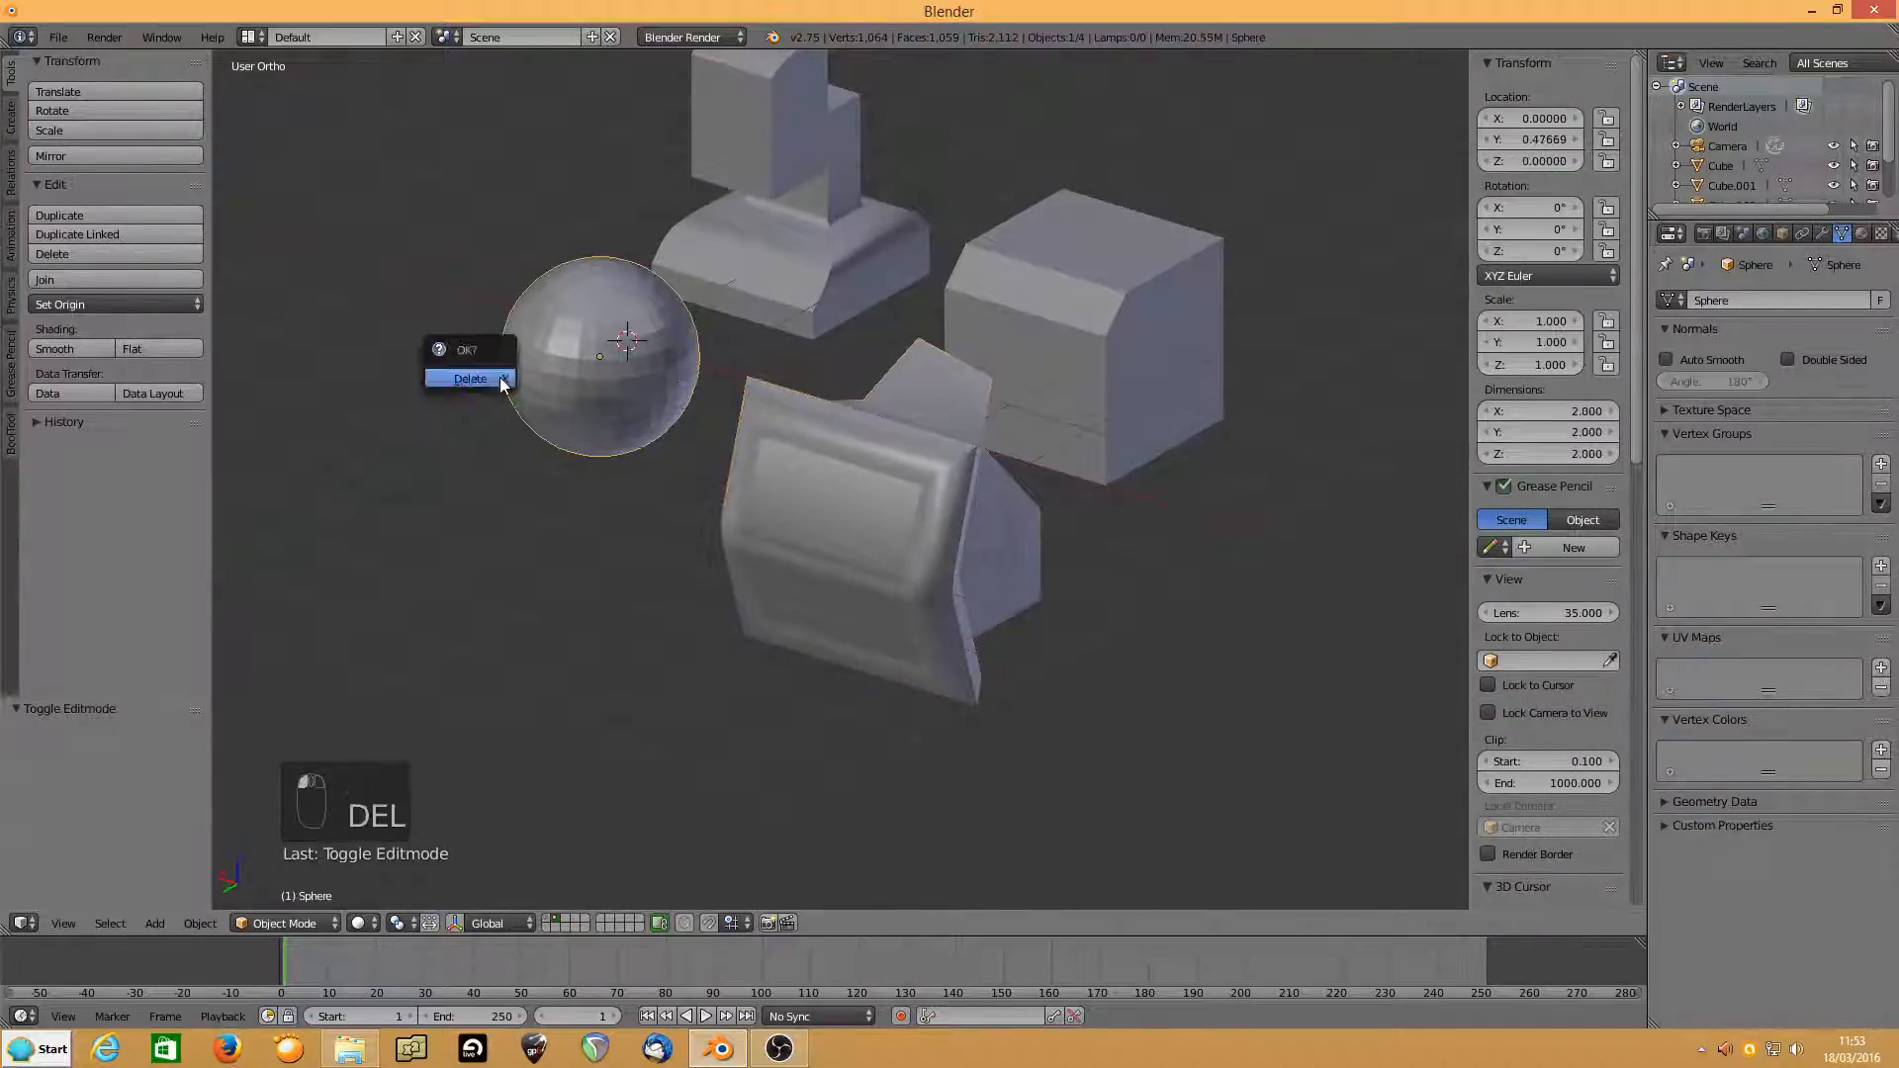
click(500, 376)
Delete the three remaining mesh objects: the framed panel shape, the bevelled cube and the pedestal shape.
mouse_move(738, 505)
middle_down()
mouse_move(772, 478)
mouse_move(861, 508)
mouse_move(765, 513)
mouse_move(752, 494)
middle_up()
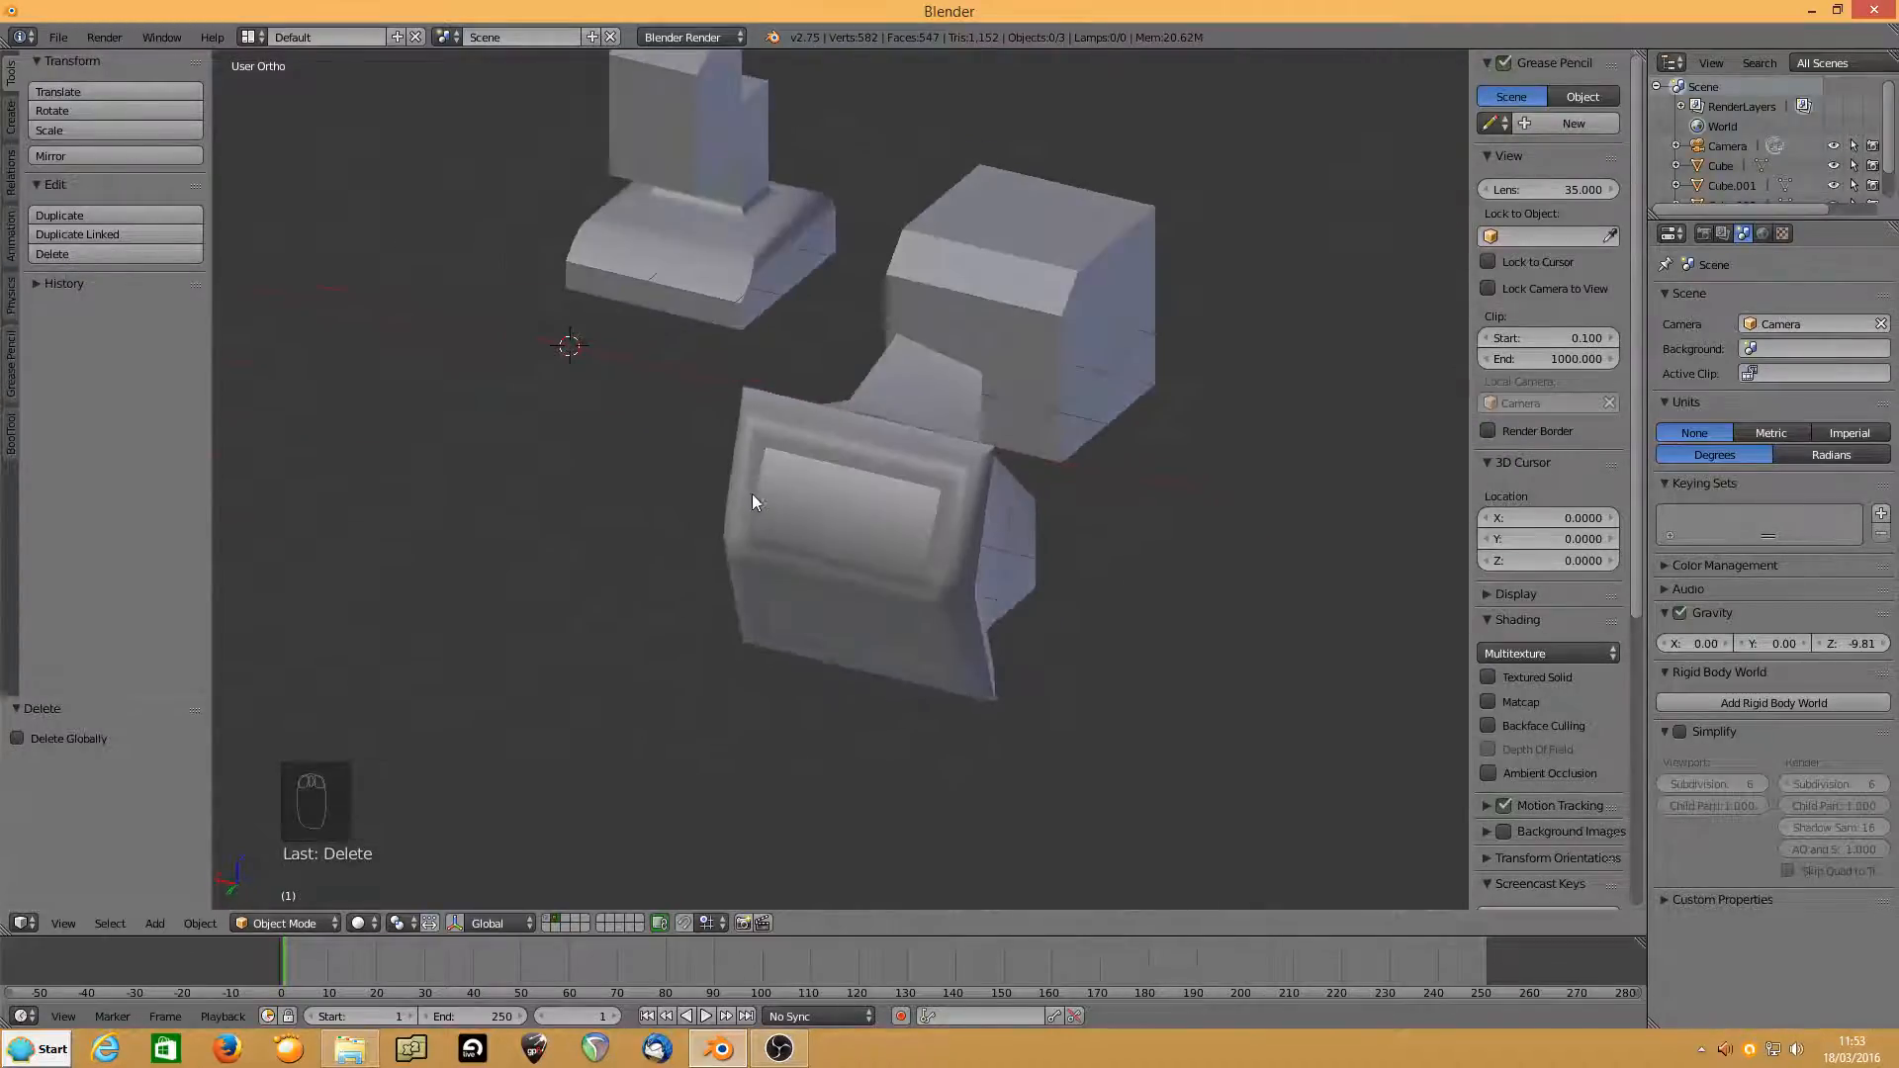
right_click(751, 495)
key(Delete)
click(752, 491)
right_click(997, 333)
key(Delete)
key(Delete)
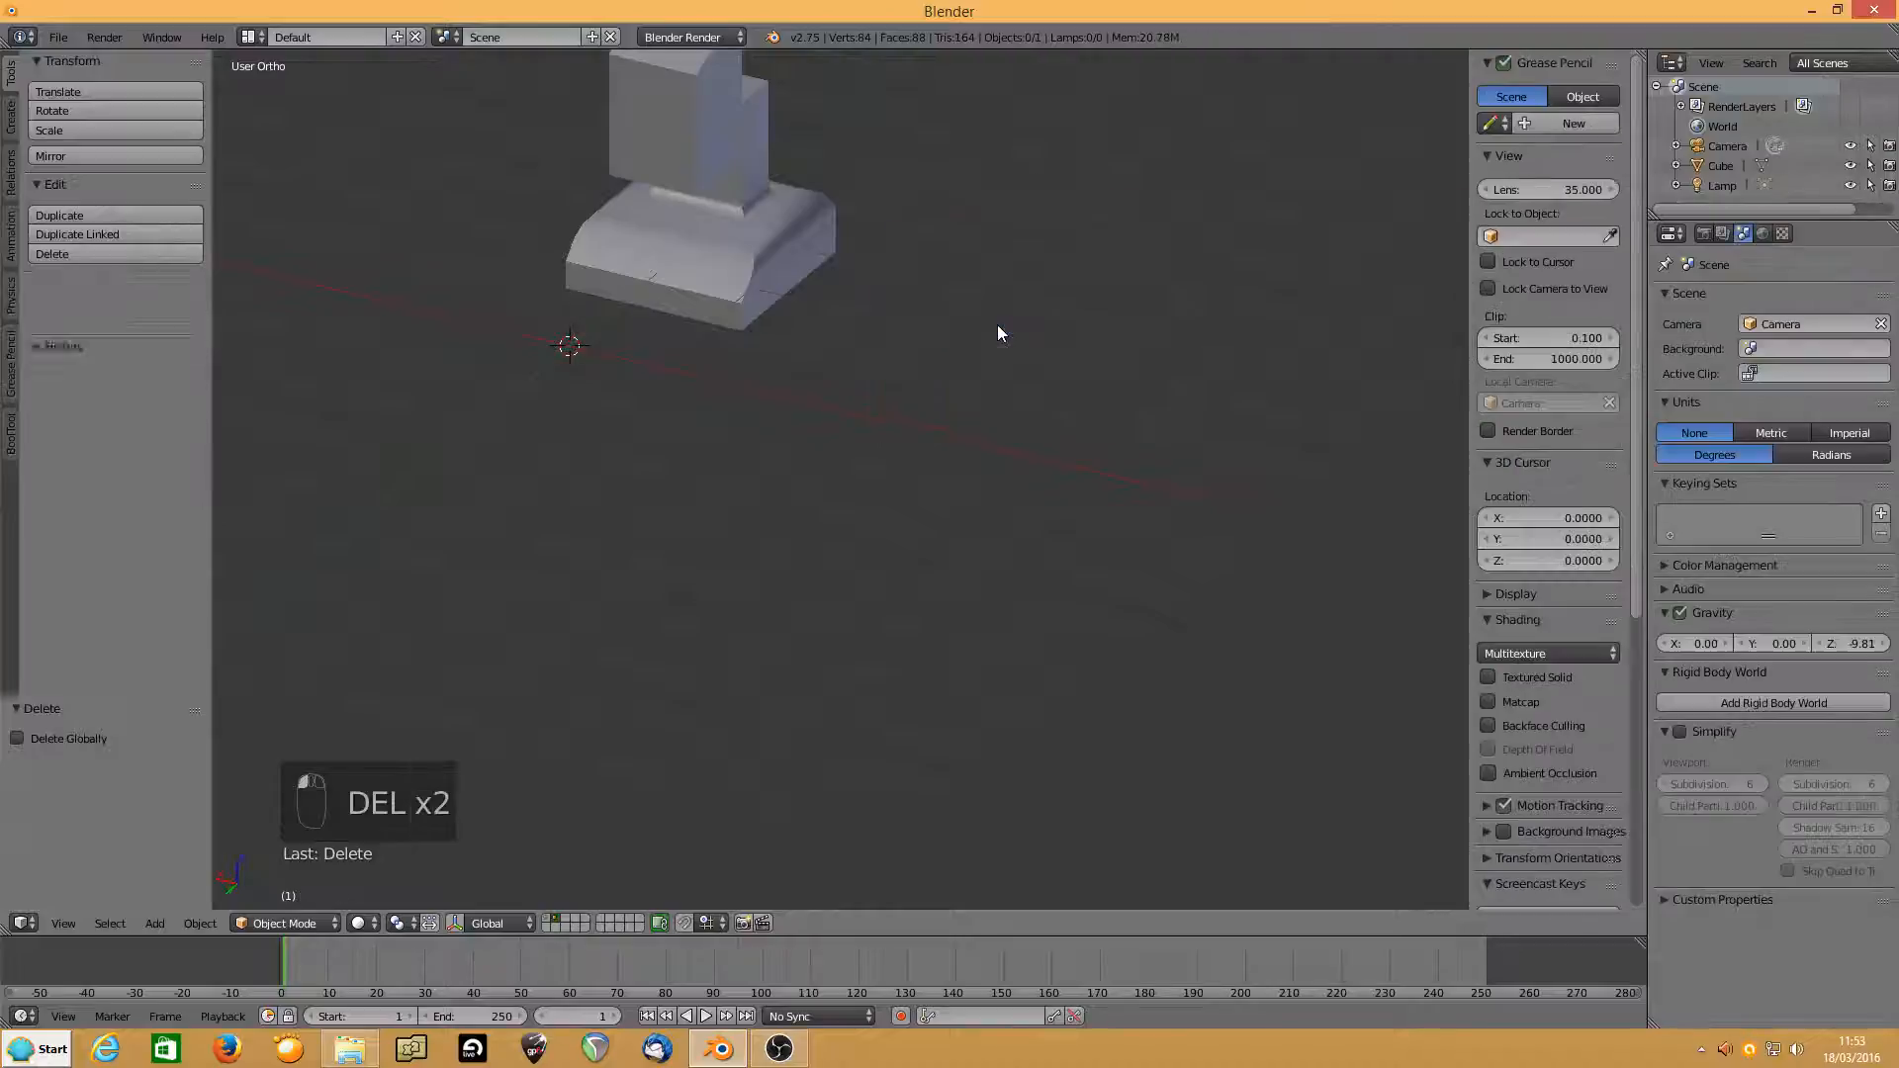
key(Delete)
click(622, 254)
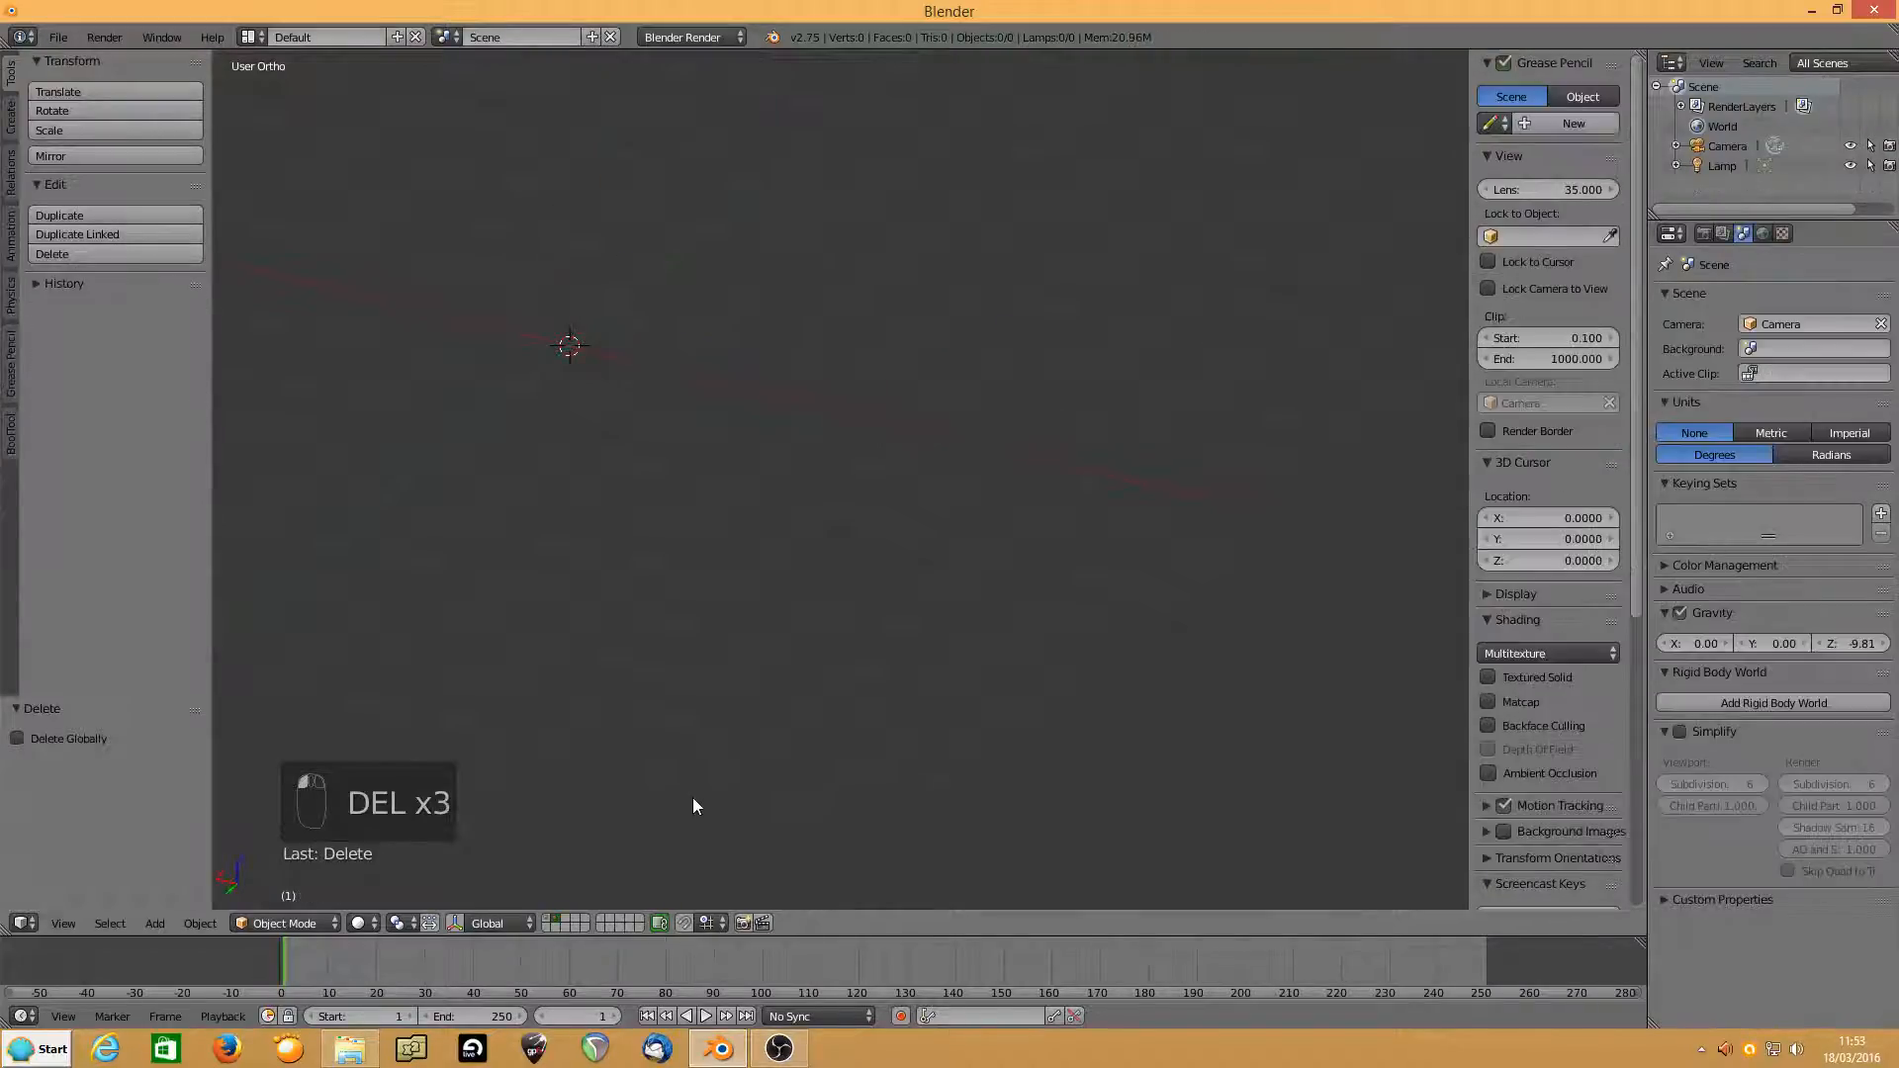
Switch to the OBS window.
click(781, 1050)
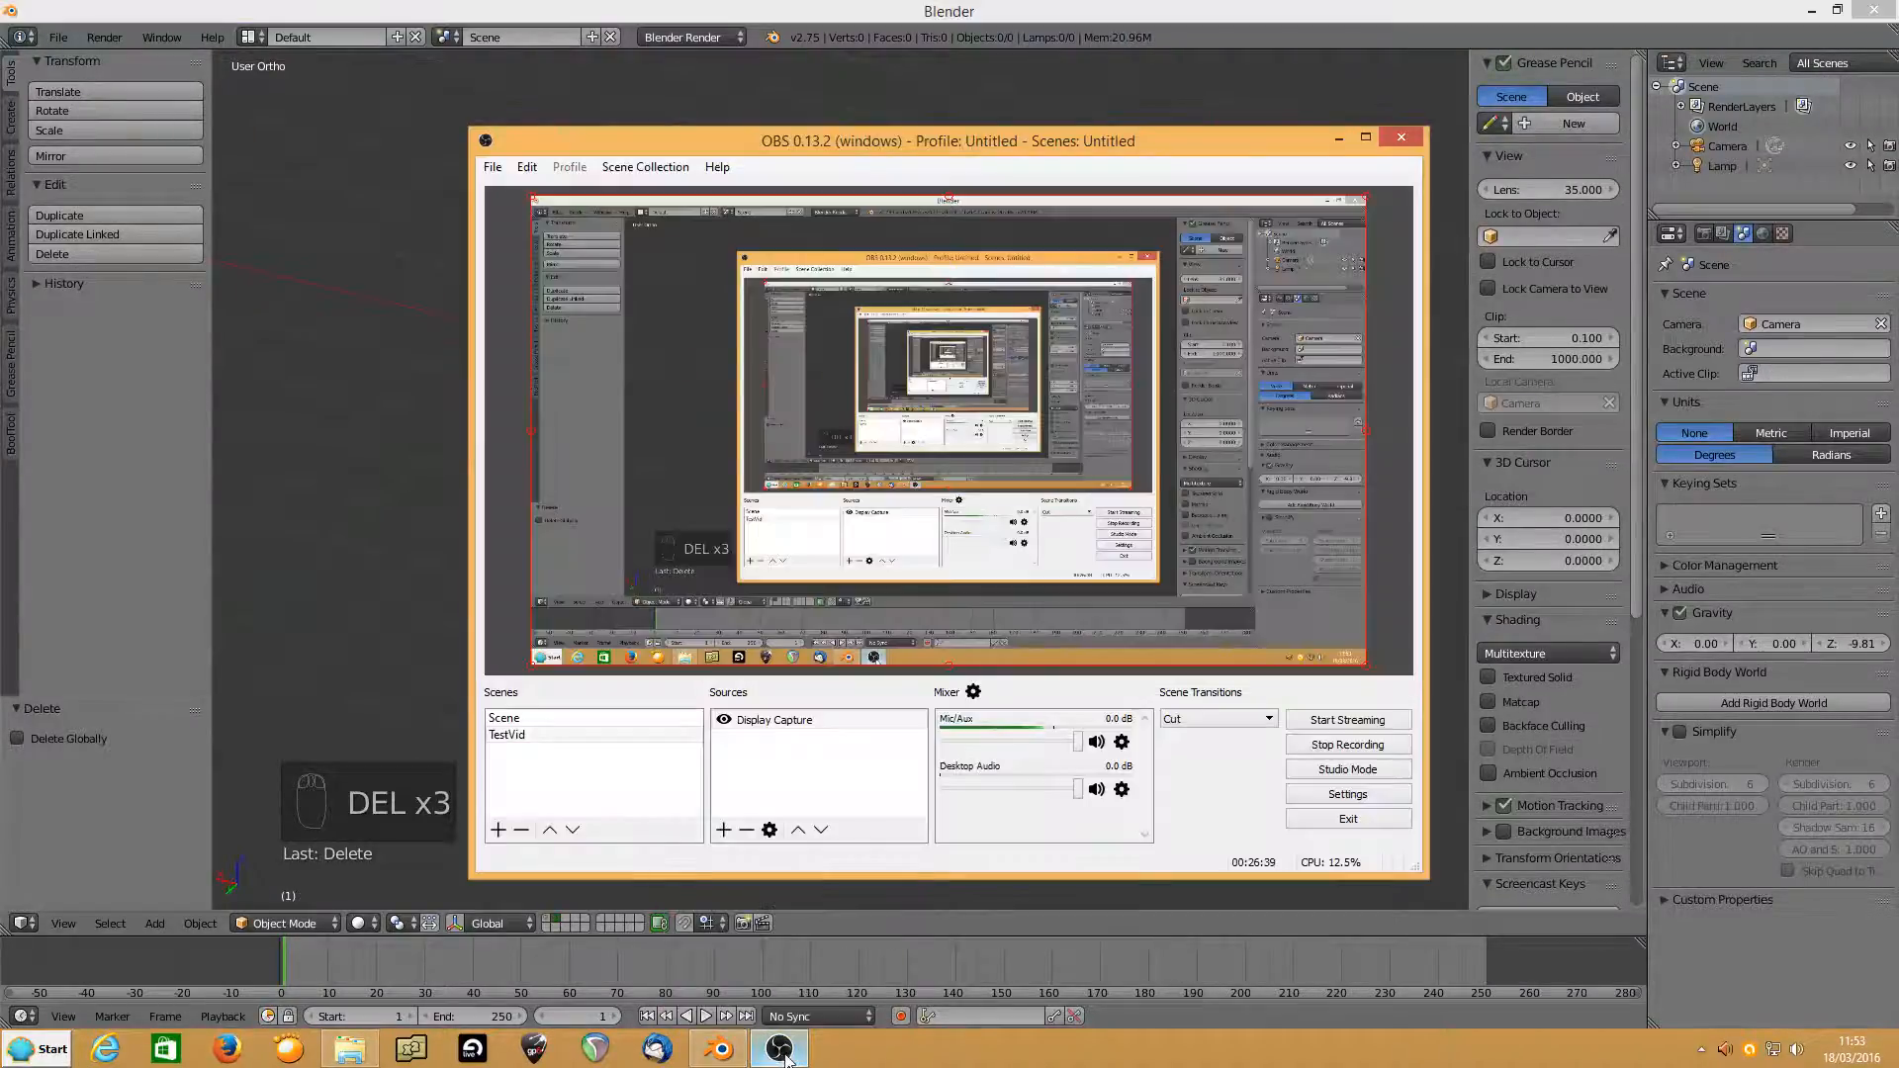